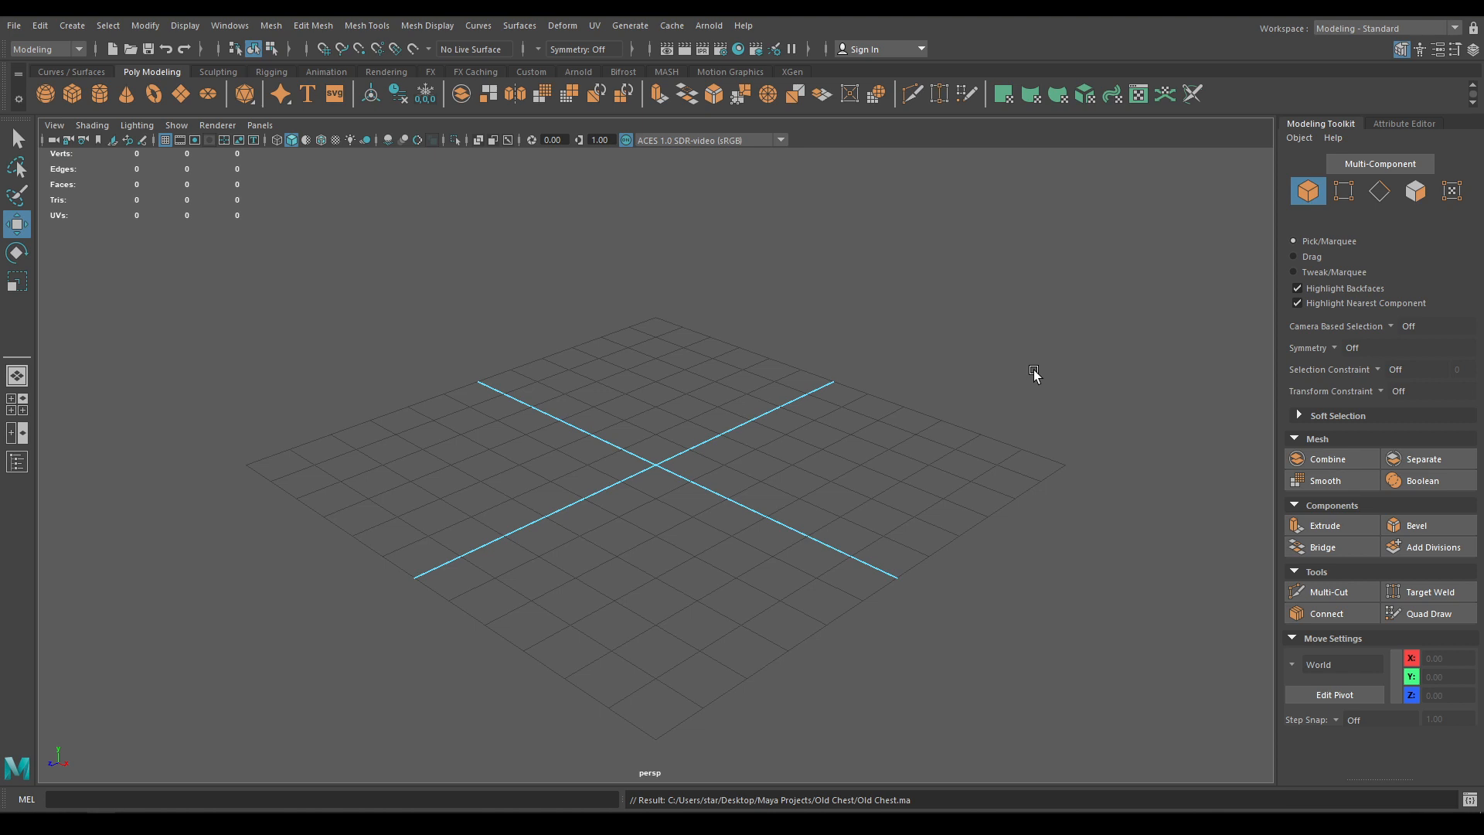
Add a polygon cylinder at the origin from the Shift+right-click primitive menu
{"action": "left_click_drag", "start_coordinate": [1033, 370], "coordinate": [768, 626], "text": "alt"}
{"action": "right_click_drag", "start_coordinate": [739, 423], "coordinate": [643, 424], "text": "shift"}
{"action": "left_click_drag", "start_coordinate": [657, 485], "coordinate": [698, 593], "text": "alt"}
Rotate the cylinder 90° on Z with step snapping so it lies on its side
{"action": "key", "text": "e"}
{"action": "key", "text": "j"}
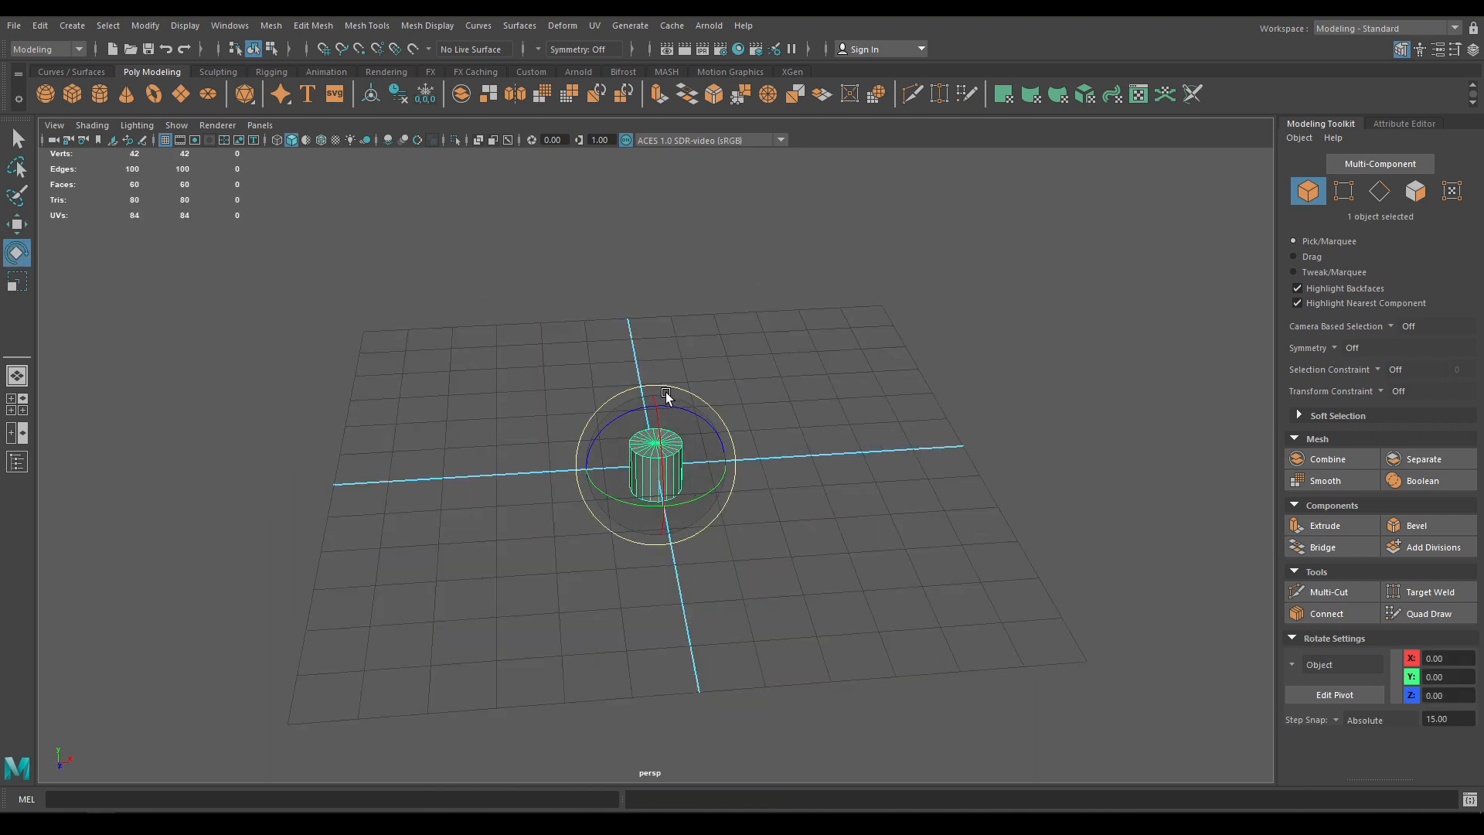
{"action": "left_click_drag", "start_coordinate": [665, 394], "coordinate": [754, 444]}
{"action": "key", "text": "w"}
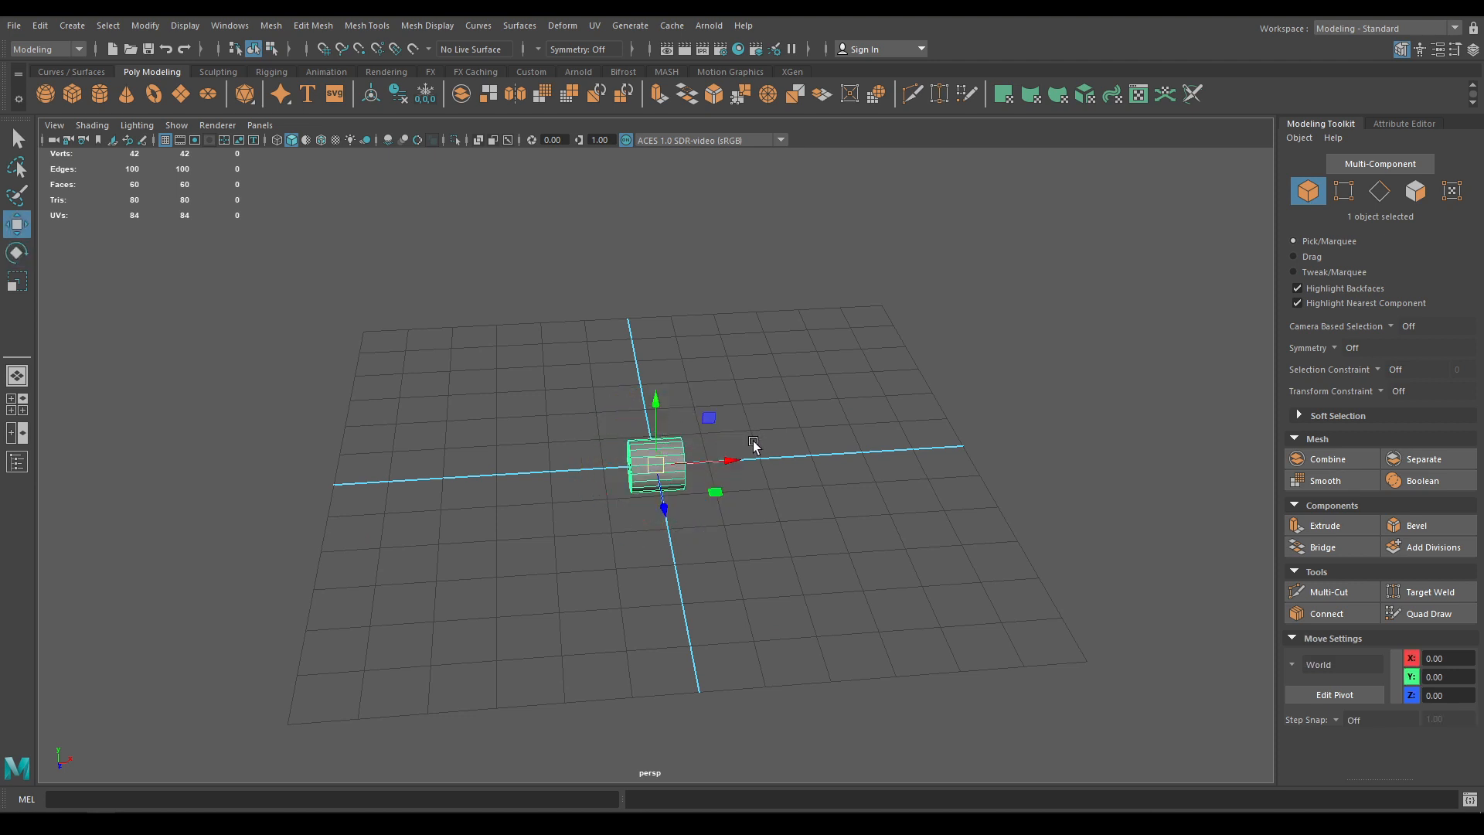
{"action": "key", "text": "t"}
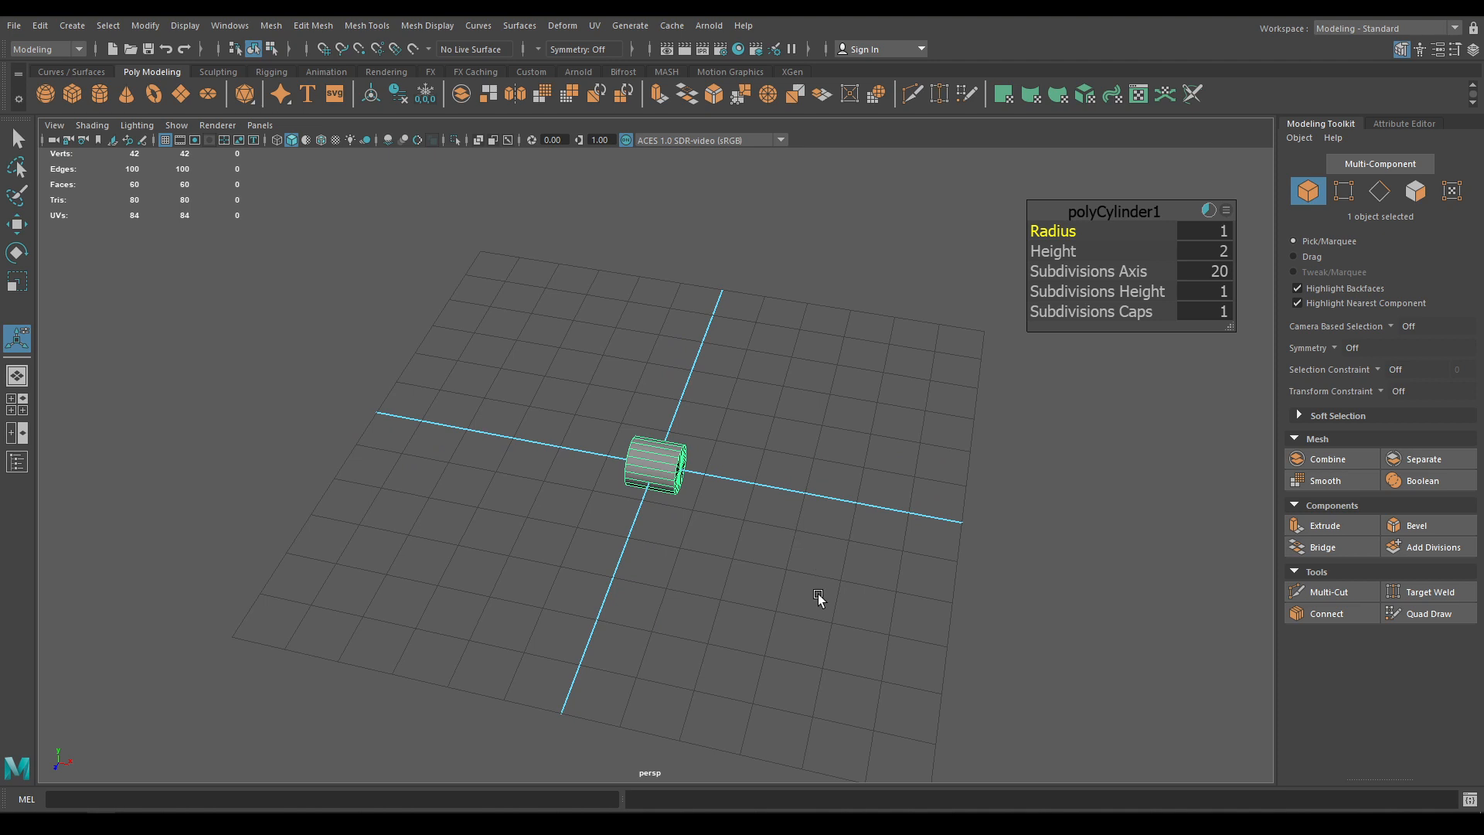
Set the polyCylinder1 radius to 3
{"action": "left_click_drag", "start_coordinate": [818, 593], "coordinate": [754, 606], "text": "alt"}
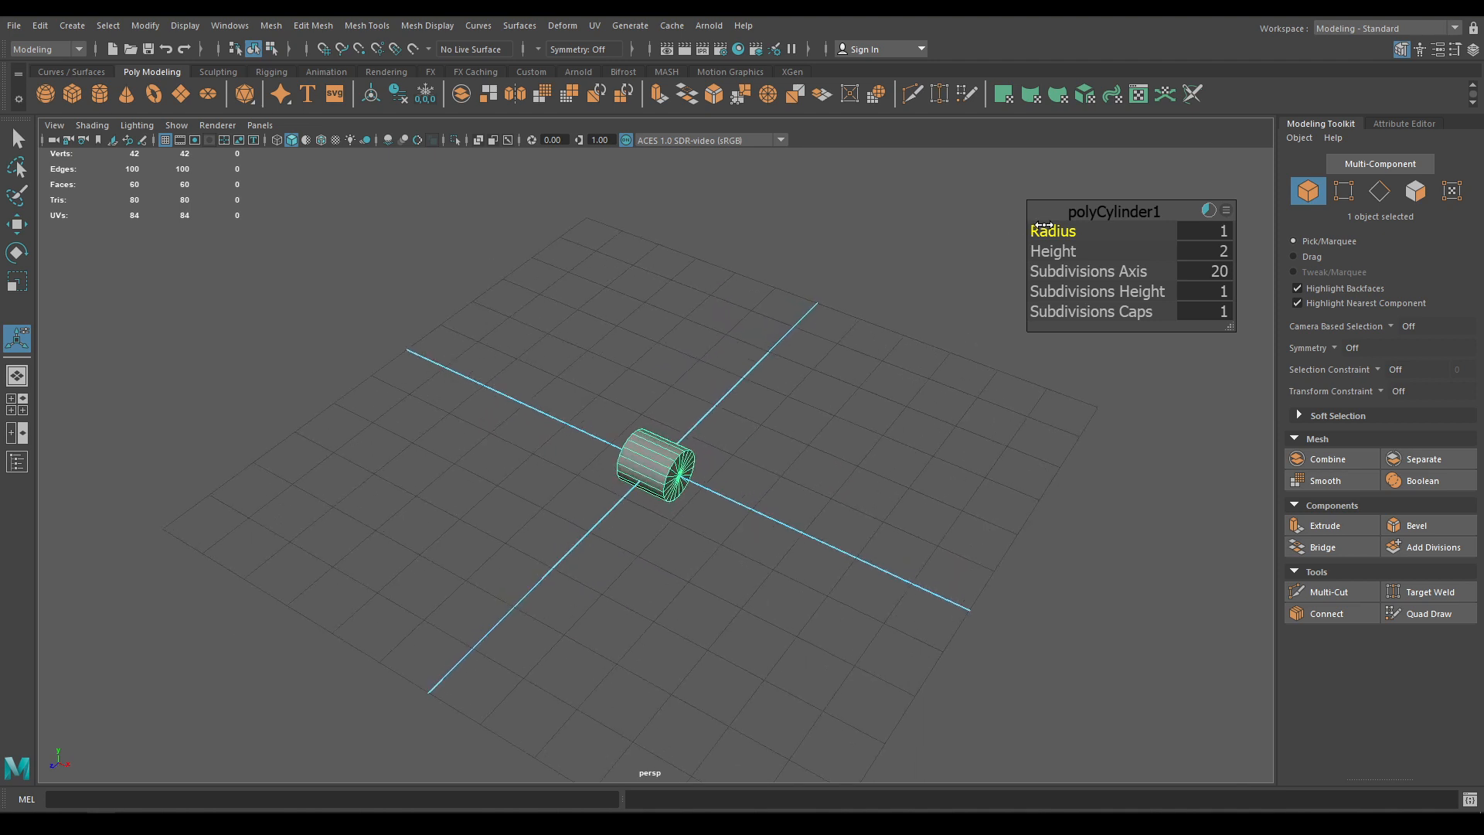
{"action": "left_click_drag", "start_coordinate": [1044, 224], "coordinate": [1129, 225]}
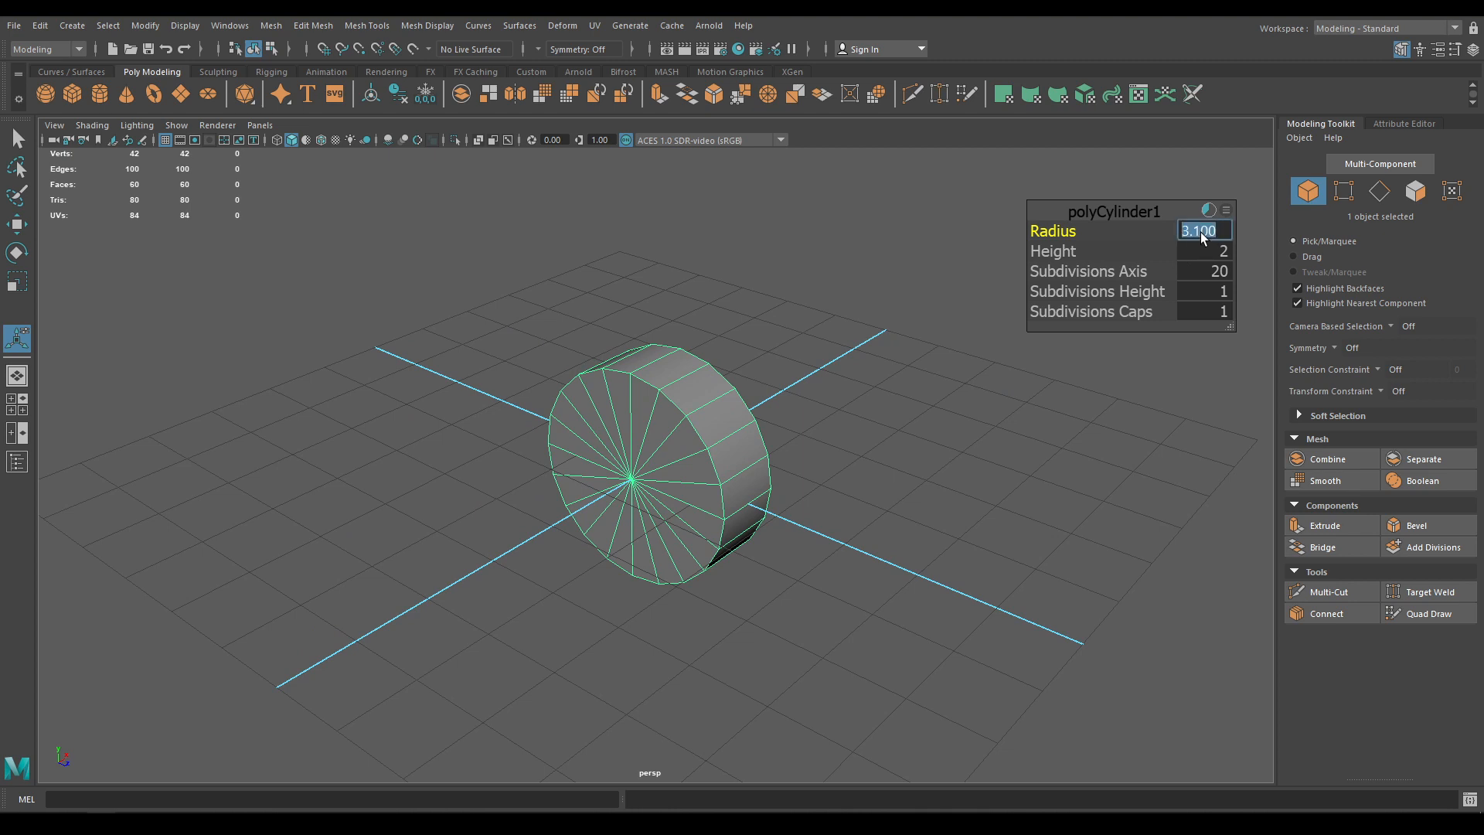
{"action": "type", "text": "3"}
{"action": "key", "text": "Return"}
Set the cylinder's height to 10, lengthening it along its side-lying axis
{"action": "left_click_drag", "start_coordinate": [1072, 251], "coordinate": [1267, 254]}
{"action": "left_click_drag", "start_coordinate": [889, 378], "coordinate": [727, 433], "text": "alt"}
{"action": "scroll", "coordinate": [742, 541], "scroll_direction": "up", "scroll_amount": 3}
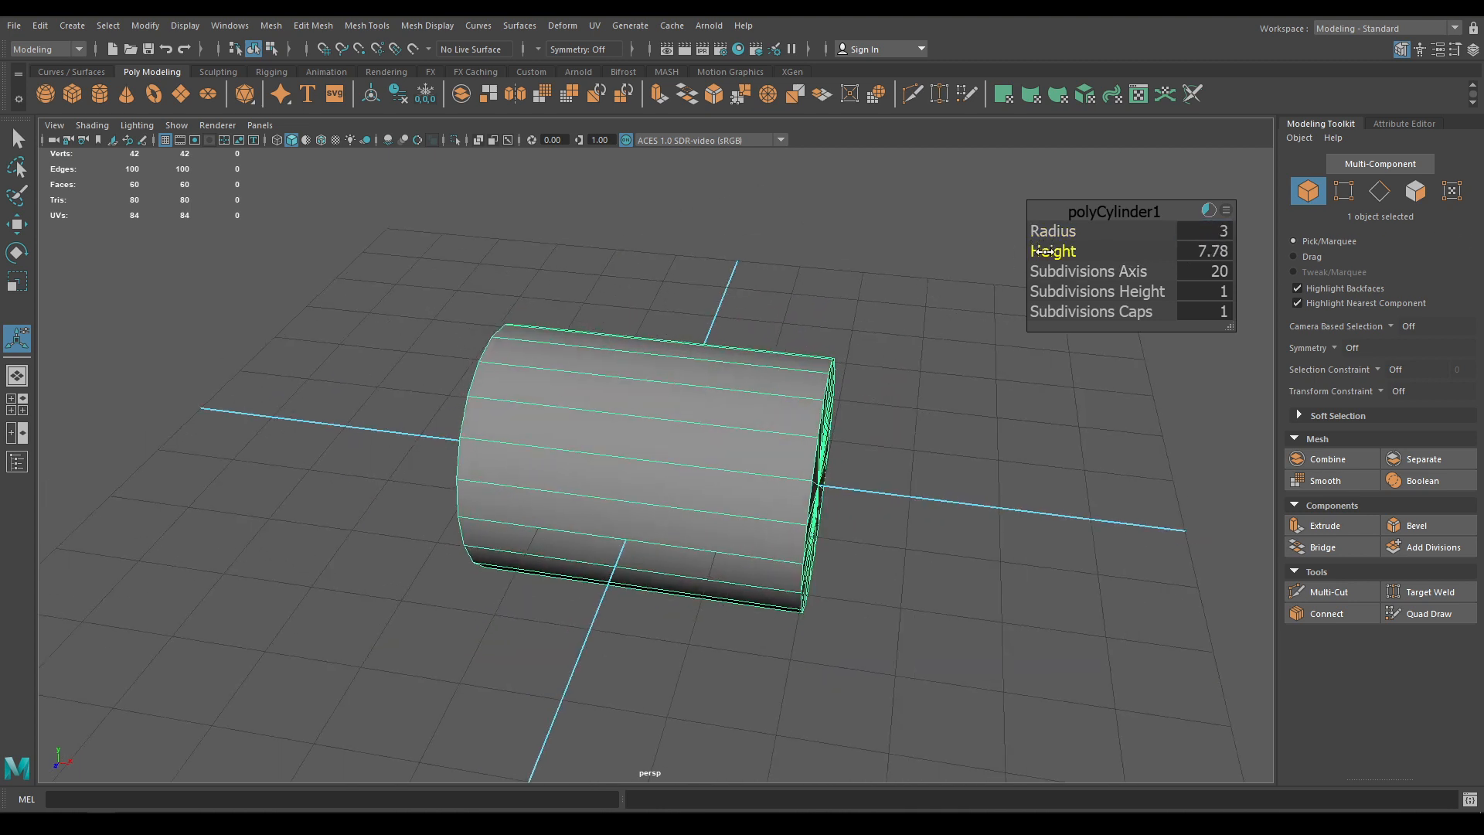
{"action": "left_click_drag", "start_coordinate": [1045, 252], "coordinate": [1263, 254]}
{"action": "left_click_drag", "start_coordinate": [812, 393], "coordinate": [974, 340], "text": "alt"}
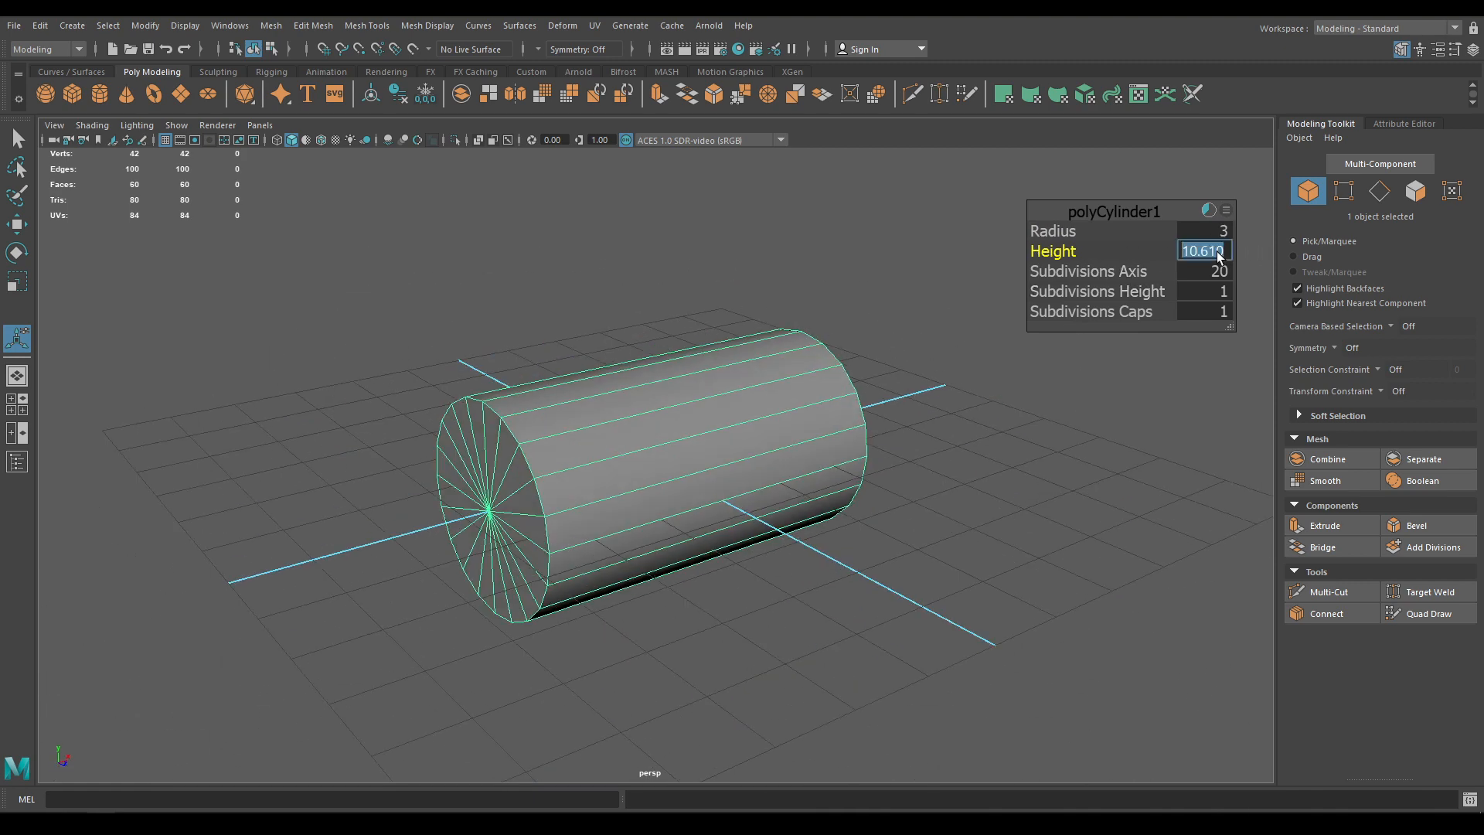
{"action": "type", "text": "10"}
{"action": "key", "text": "Return"}
{"action": "left_click_drag", "start_coordinate": [880, 492], "coordinate": [812, 517], "text": "alt"}
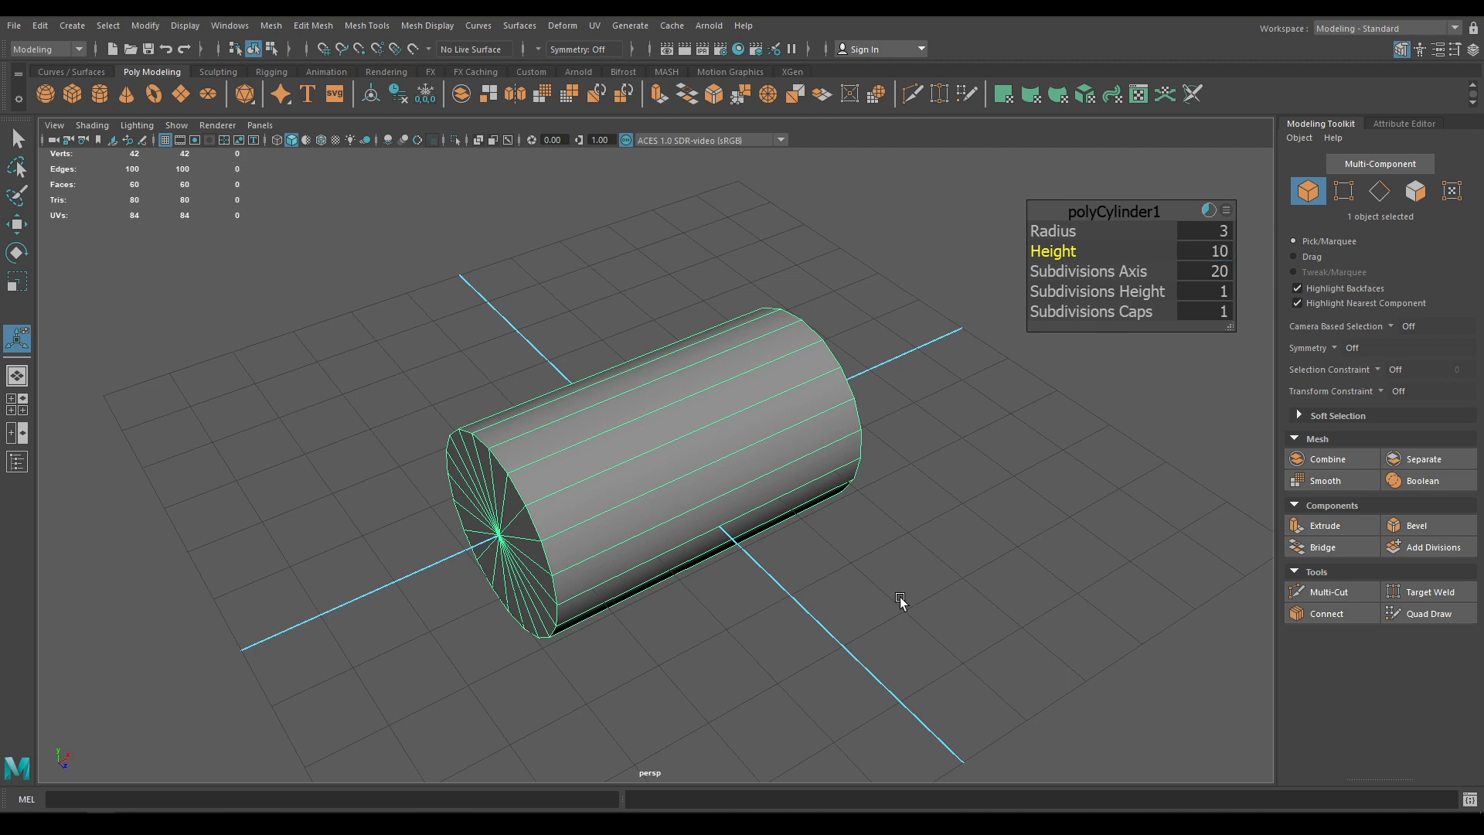
{"action": "left_click_drag", "start_coordinate": [900, 601], "coordinate": [645, 595], "text": "alt"}
{"action": "left_click_drag", "start_coordinate": [848, 325], "coordinate": [922, 443], "text": "alt"}
In the side view, select the lower 30 faces of the cylinder and delete them
{"action": "key", "text": "w"}
{"action": "key", "text": "space"}
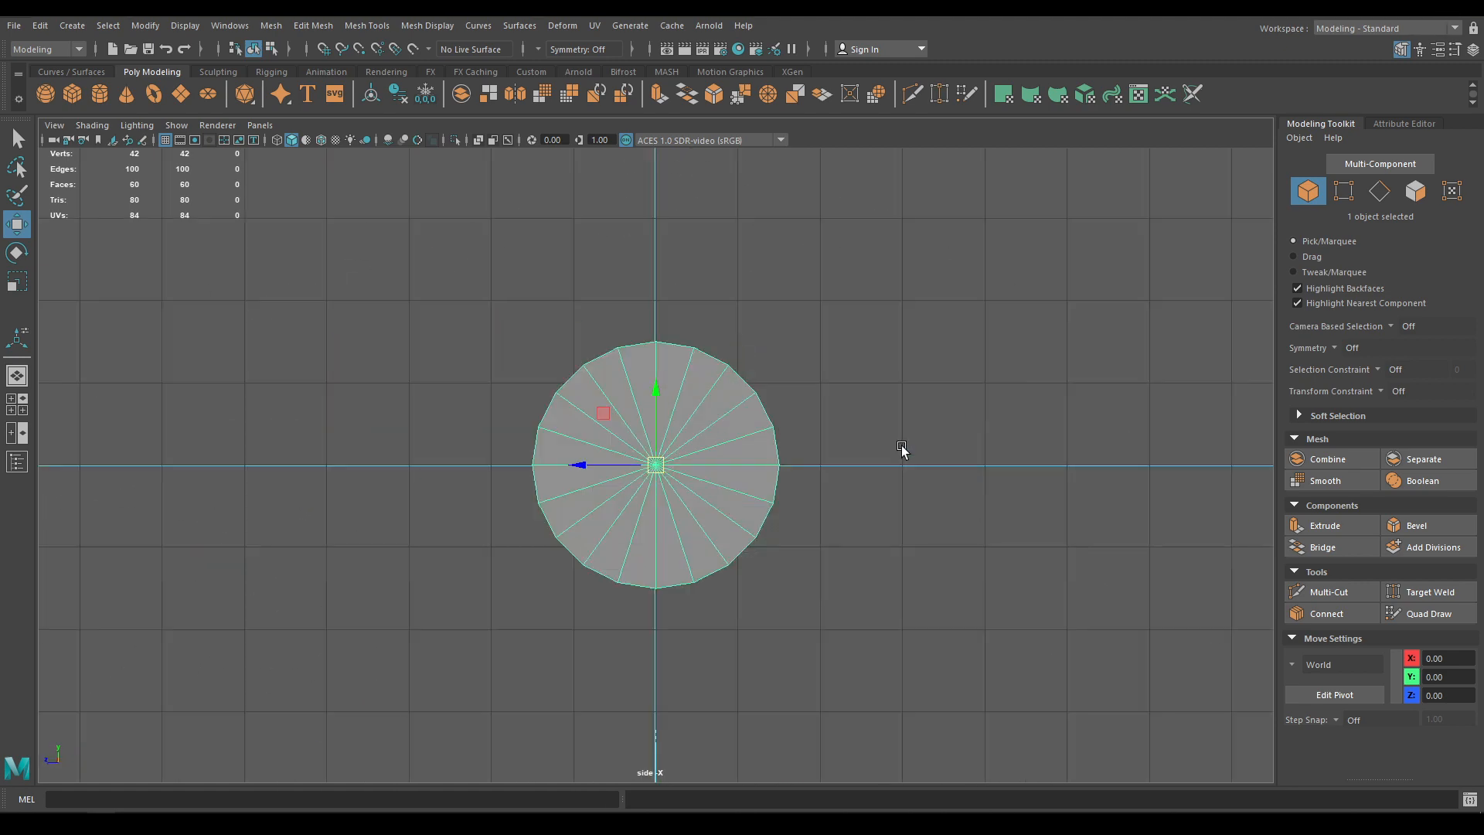
{"action": "right_click_drag", "start_coordinate": [978, 424], "coordinate": [955, 433]}
{"action": "left_click_drag", "start_coordinate": [945, 629], "coordinate": [344, 468]}
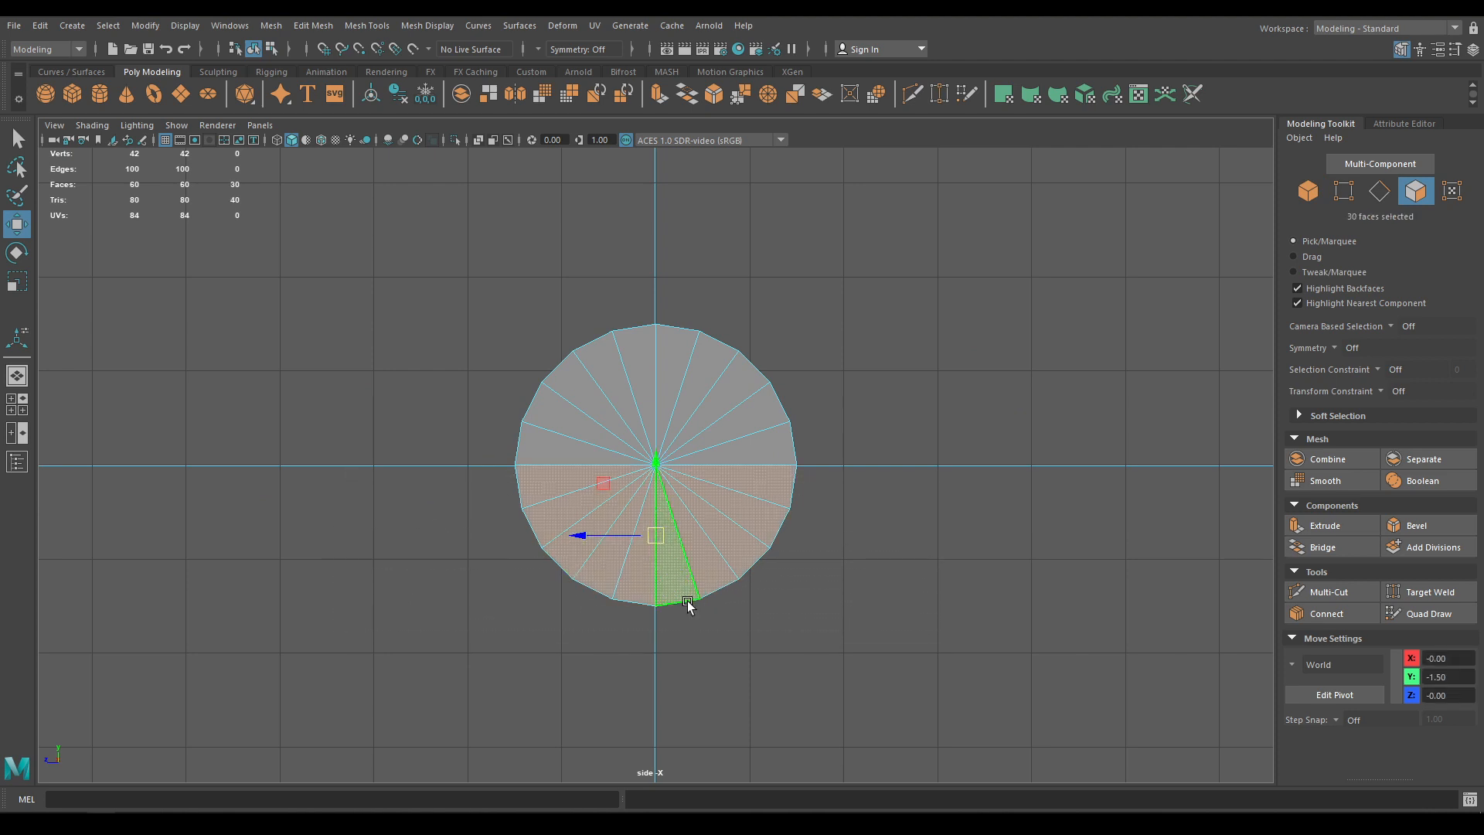
{"action": "key", "text": "Delete"}
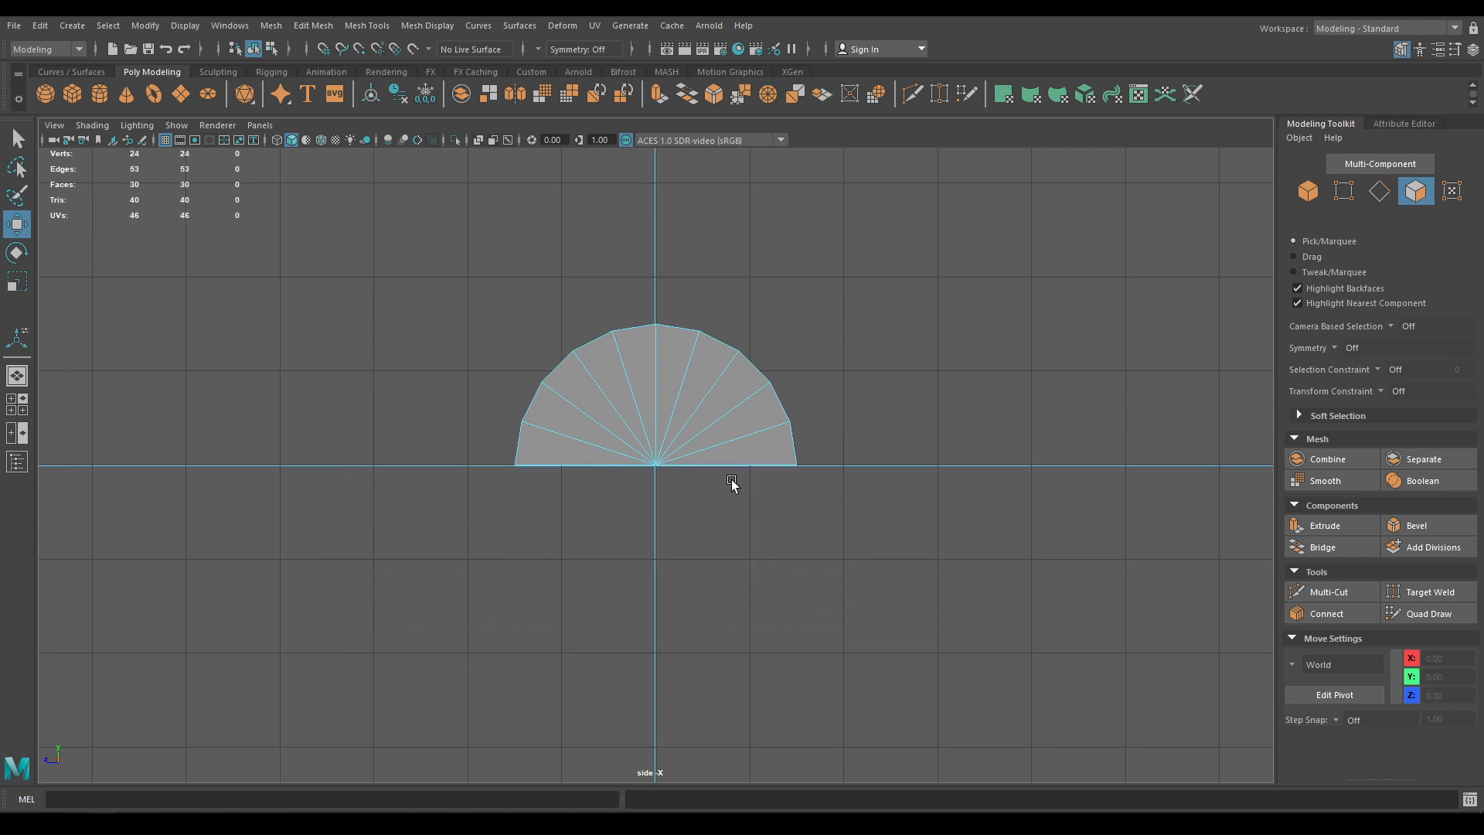
Inspect the open half-cylinder in perspective and switch to edge selection
{"action": "key", "text": "space"}
{"action": "left_click_drag", "start_coordinate": [729, 467], "coordinate": [687, 476]}
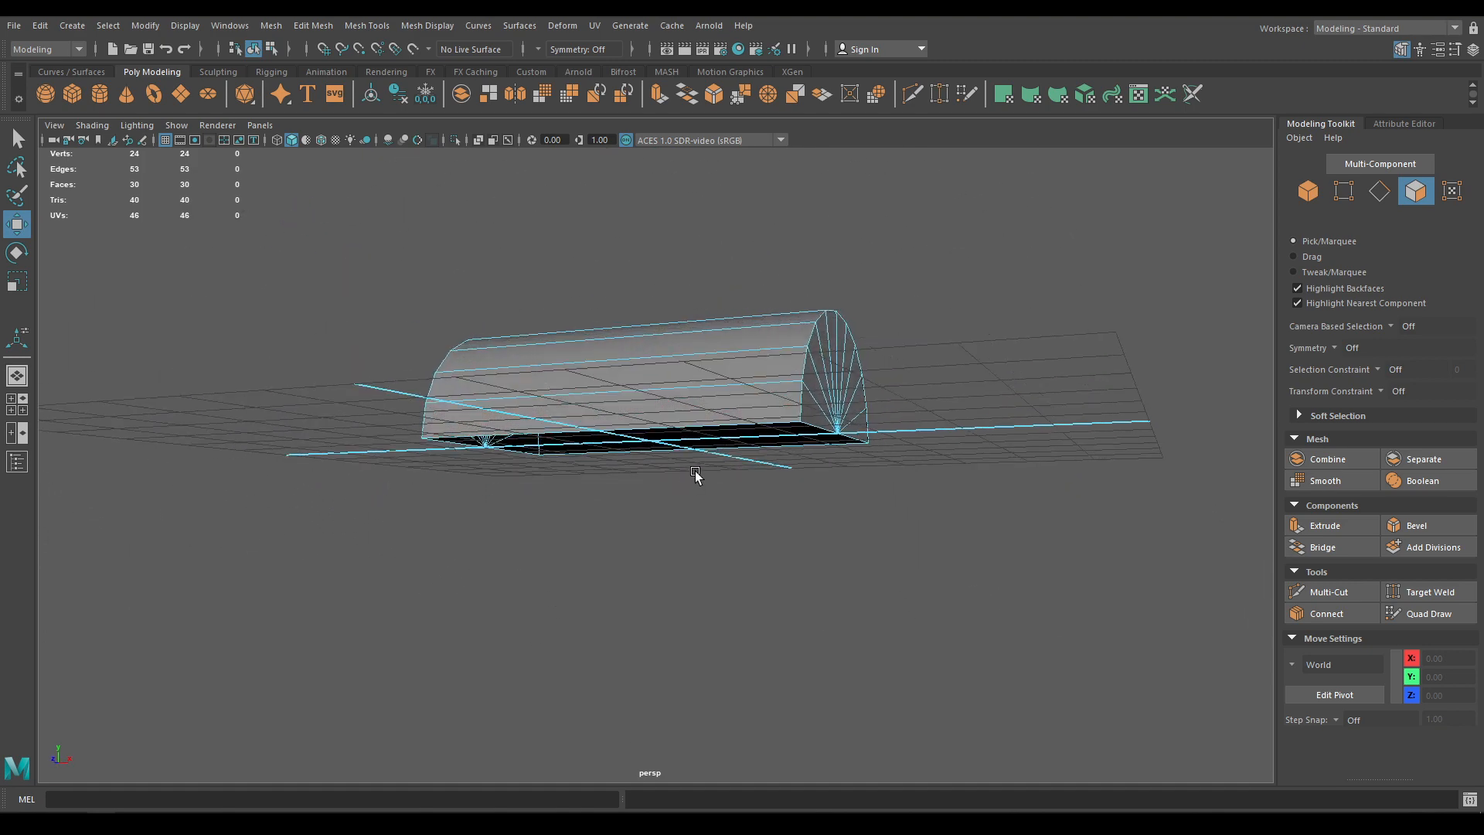
{"action": "middle_click_drag", "start_coordinate": [695, 470], "coordinate": [692, 411], "text": "alt"}
{"action": "left_click_drag", "start_coordinate": [693, 411], "coordinate": [684, 418], "text": "alt"}
{"action": "right_click_drag", "start_coordinate": [671, 343], "coordinate": [670, 308]}
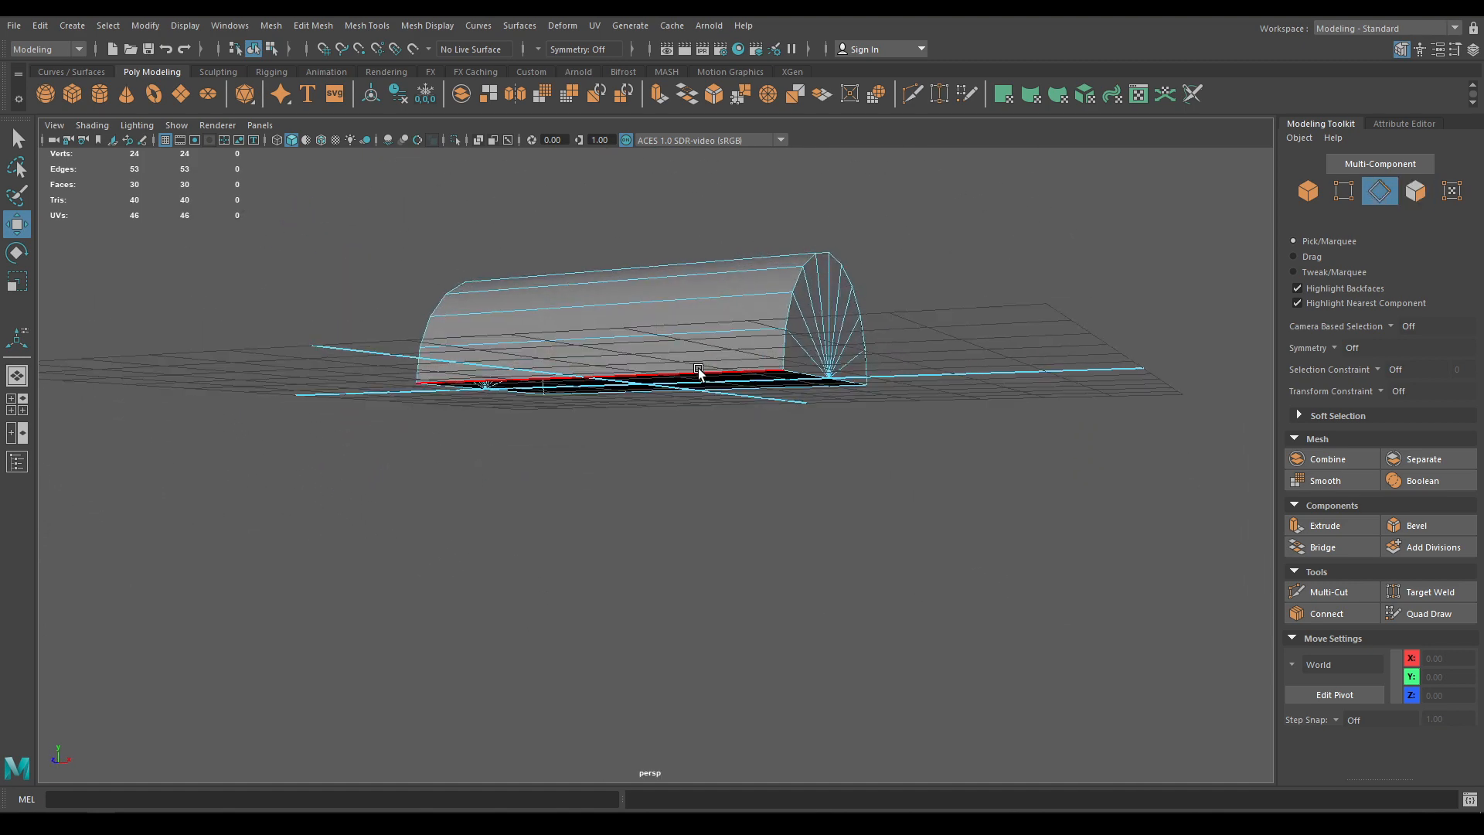
{"action": "left_click_drag", "start_coordinate": [698, 371], "coordinate": [697, 568], "text": "alt"}
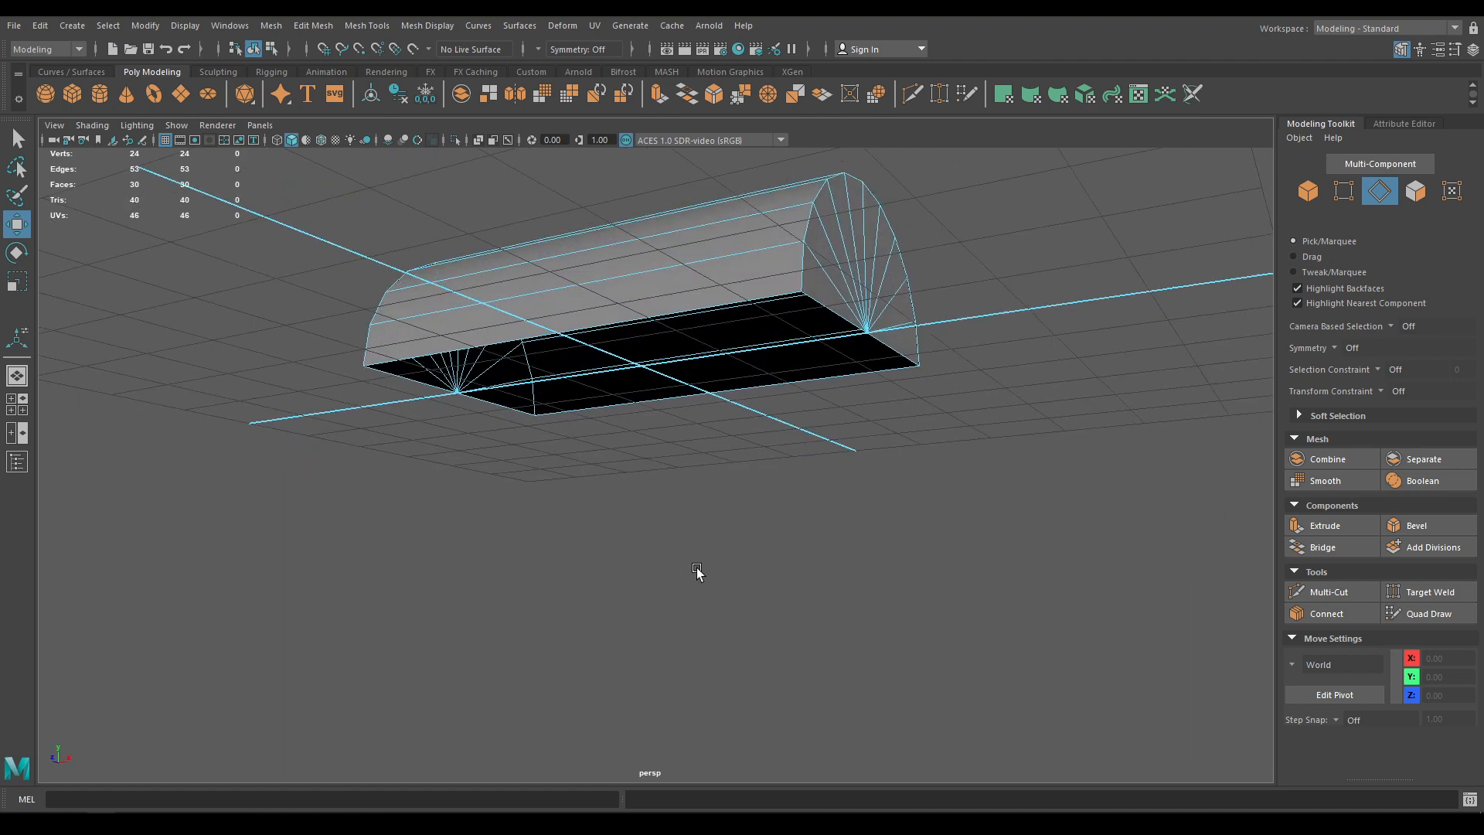
Extrude the bottom edge loop straight down to -3.60 to form the box body
{"action": "double_click", "coordinate": [759, 303]}
{"action": "left_click_drag", "start_coordinate": [760, 306], "coordinate": [635, 516], "text": "alt"}
{"action": "key", "text": "space"}
{"action": "scroll", "coordinate": [636, 516], "scroll_direction": "up", "scroll_amount": 1}
{"action": "middle_click_drag", "start_coordinate": [660, 567], "coordinate": [641, 471], "text": "alt"}
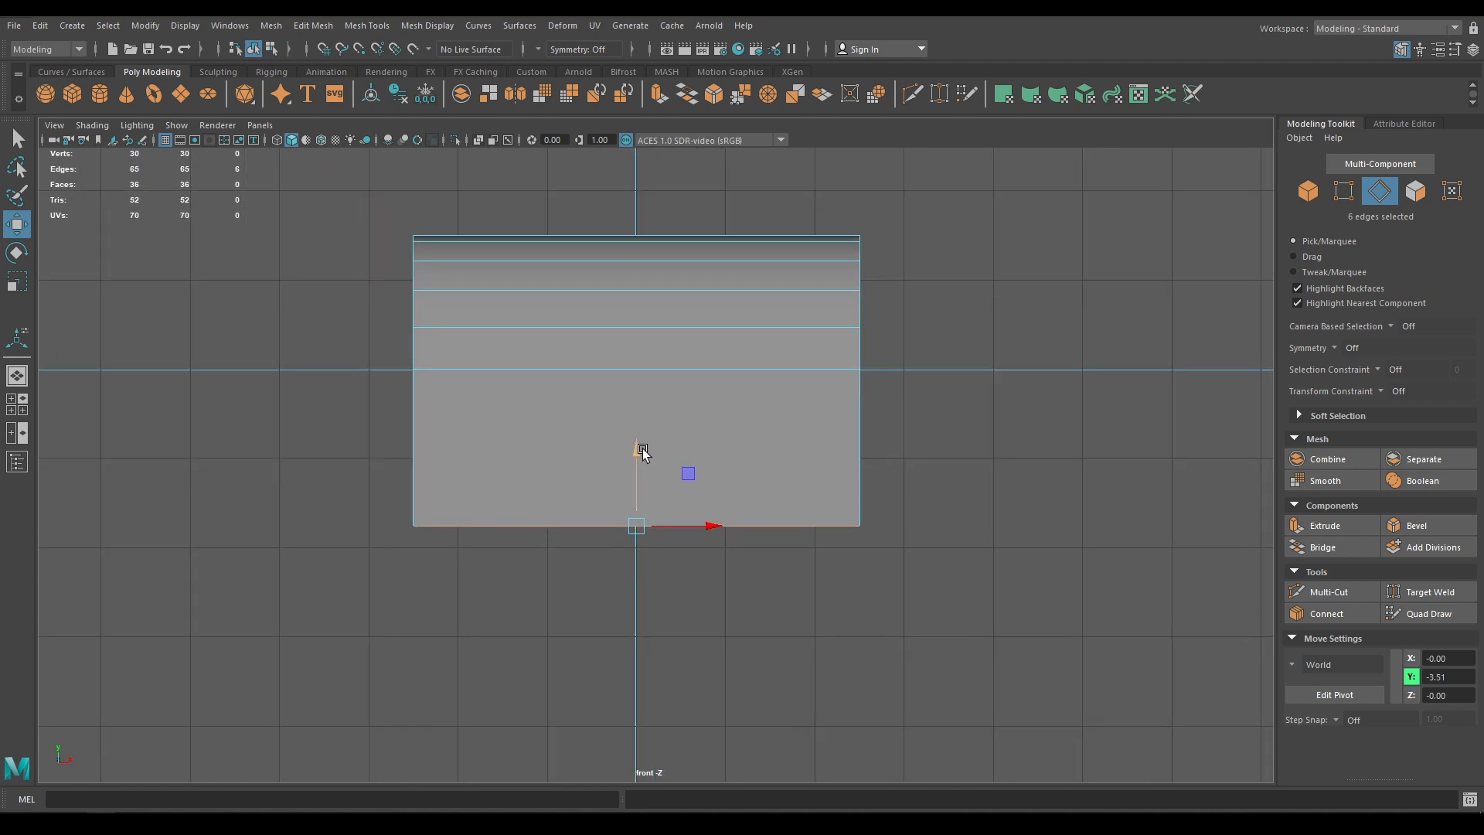
{"action": "left_click_drag", "start_coordinate": [641, 444], "coordinate": [637, 422]}
{"action": "key", "text": "space"}
{"action": "left_click_drag", "start_coordinate": [600, 467], "coordinate": [719, 384], "text": "alt"}
Bridge opposite bottom edges twice to close the open base
{"action": "right_click", "coordinate": [774, 329]}
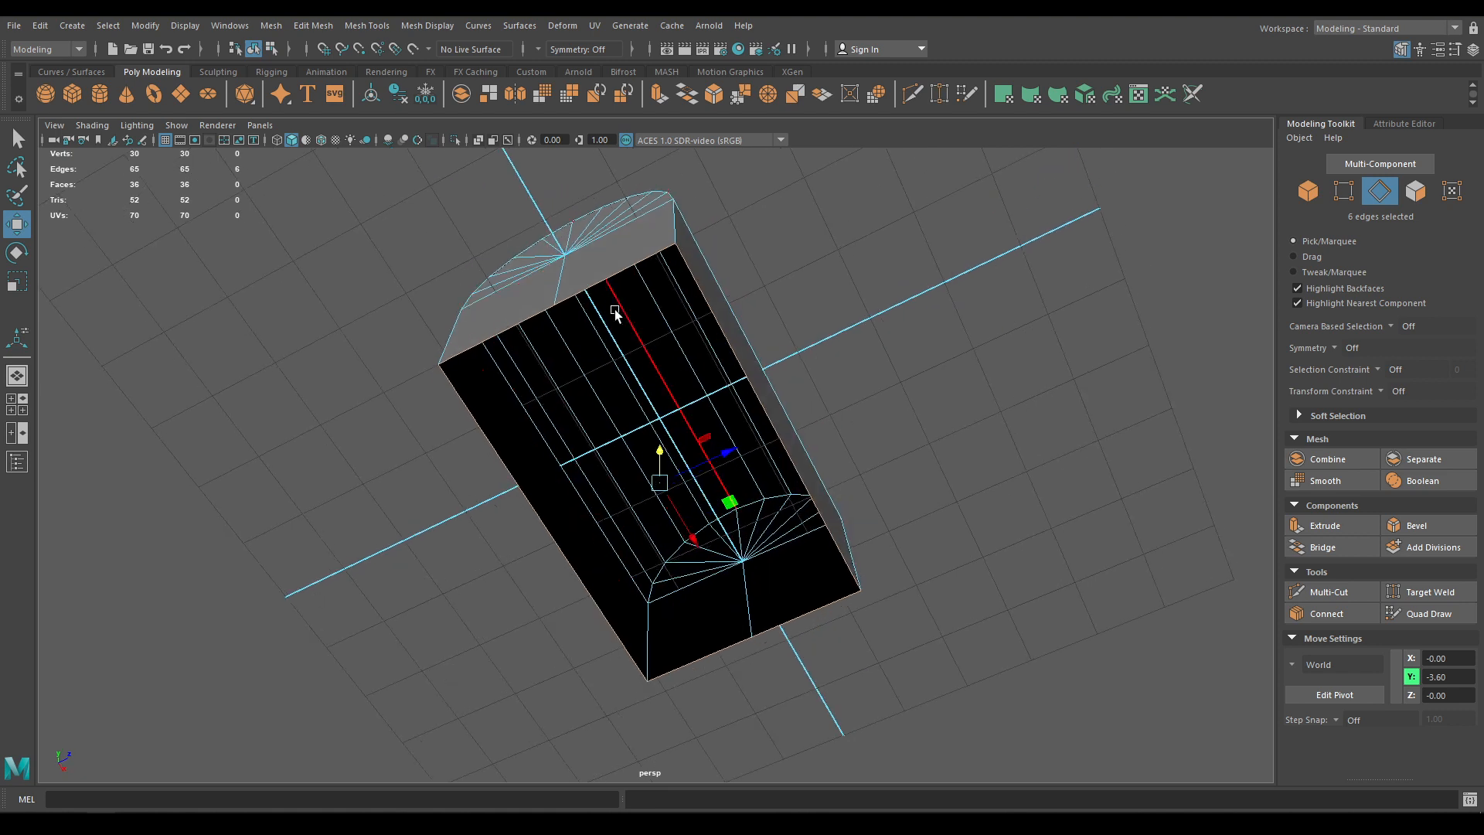
{"action": "left_click", "coordinate": [615, 271]}
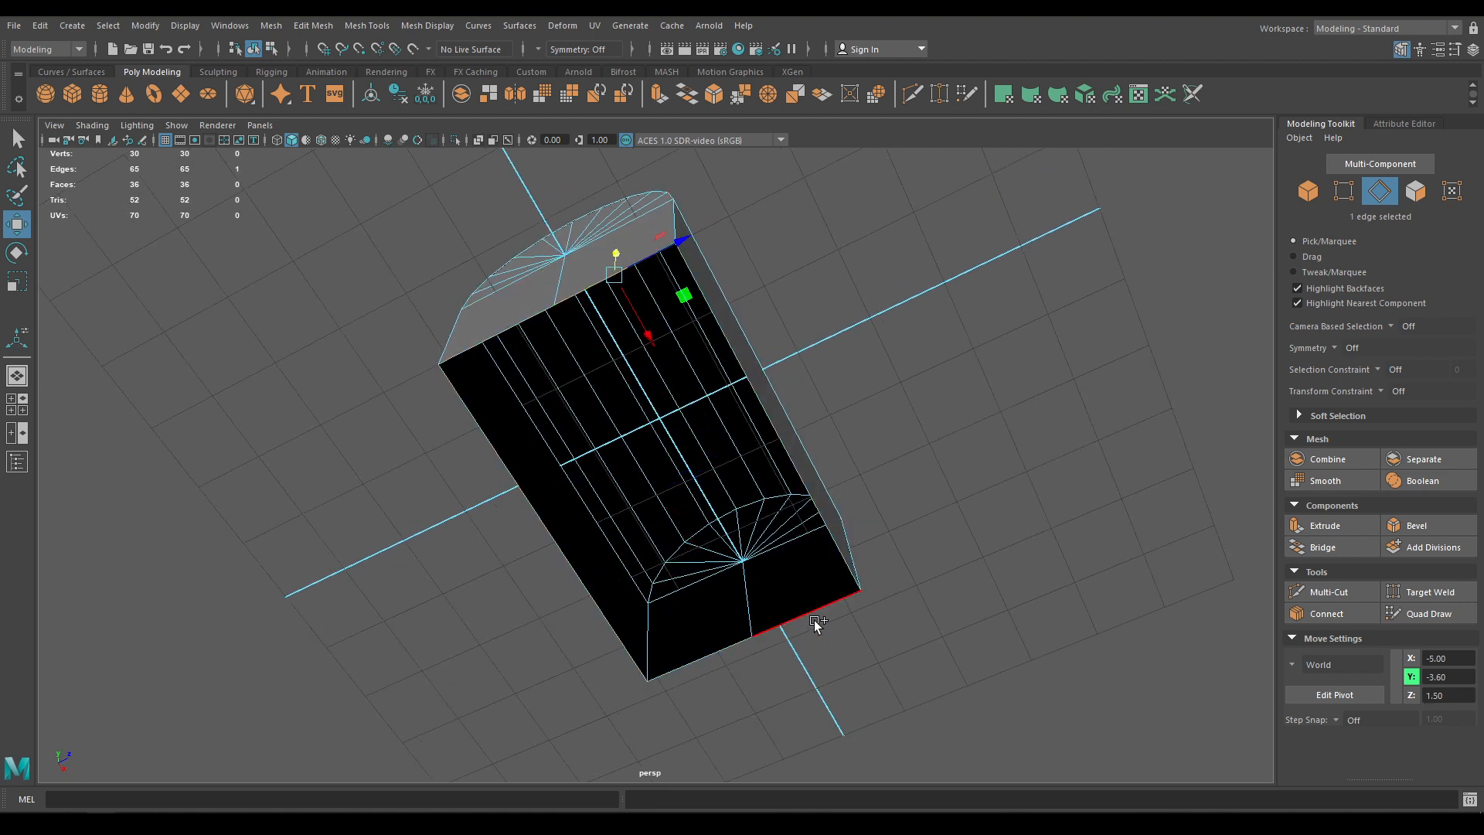
{"action": "left_click", "coordinate": [817, 623], "text": "shift"}
{"action": "right_click_drag", "start_coordinate": [1060, 431], "coordinate": [1012, 610], "text": "shift"}
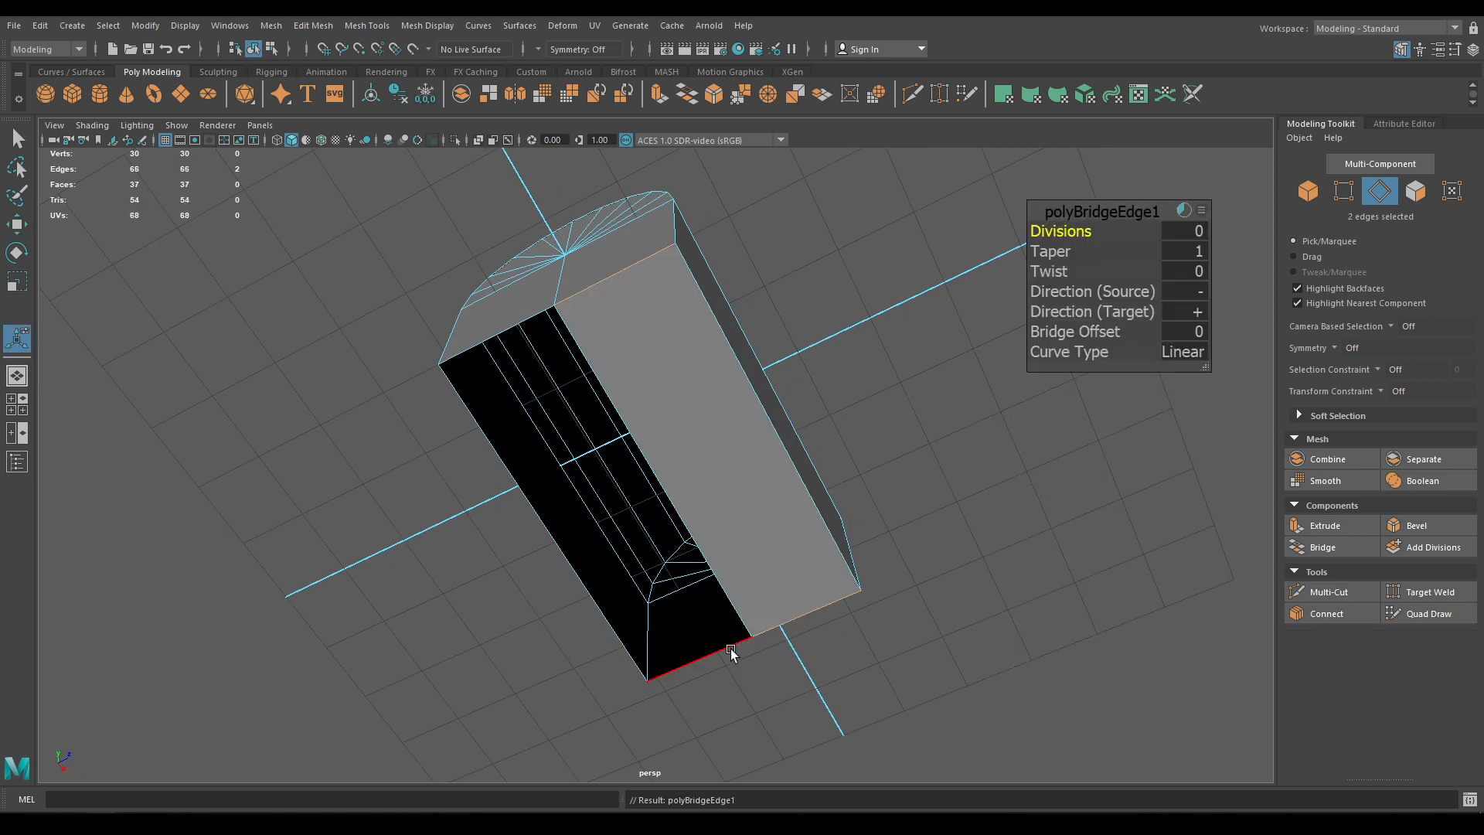
{"action": "left_click", "coordinate": [730, 652]}
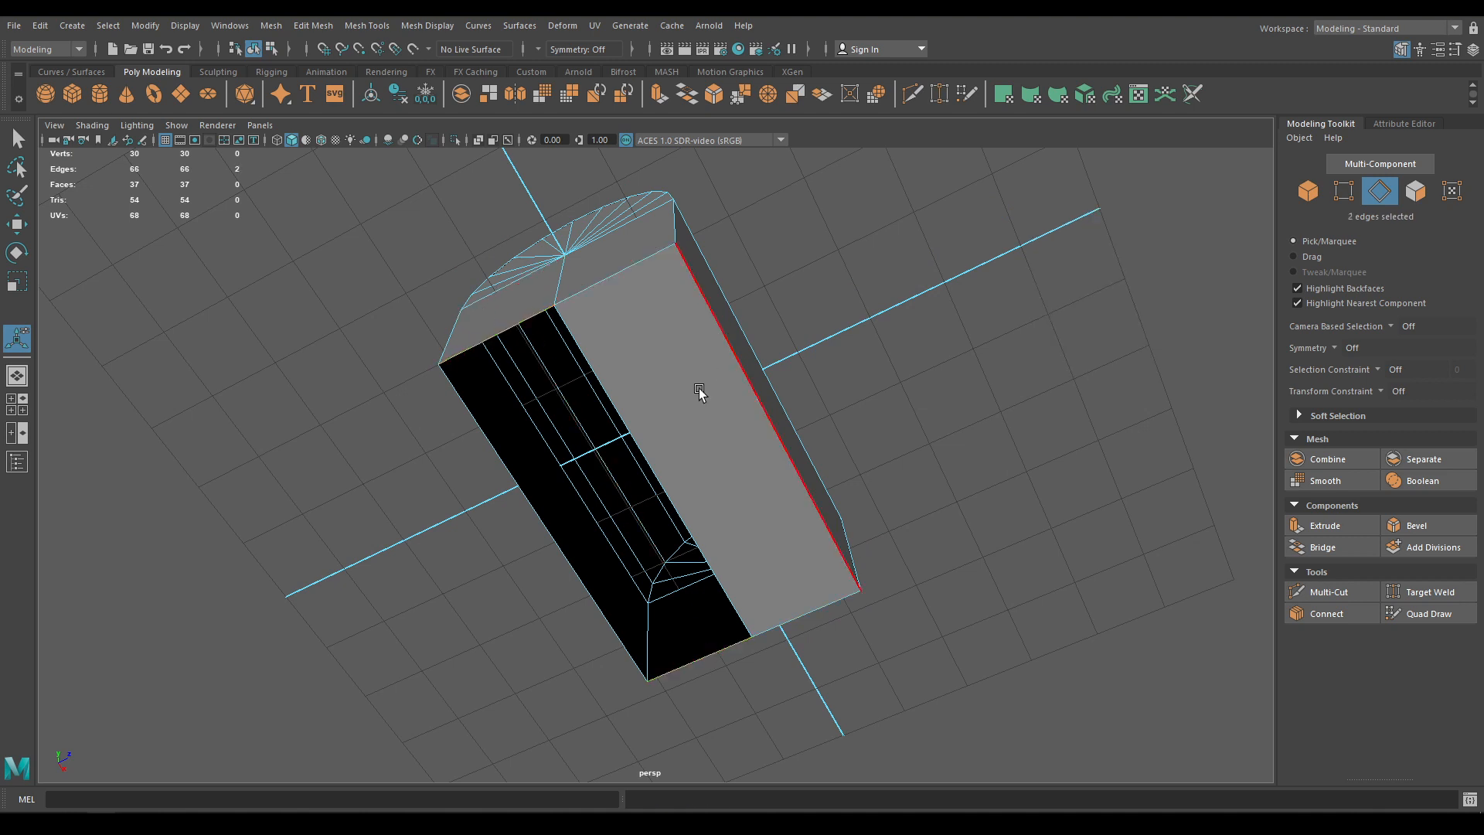
{"action": "key", "text": "g"}
Select all of the chest's vertices and merge them at a 0.01 threshold
{"action": "key", "text": "w"}
{"action": "left_click_drag", "start_coordinate": [676, 371], "coordinate": [686, 409], "text": "alt"}
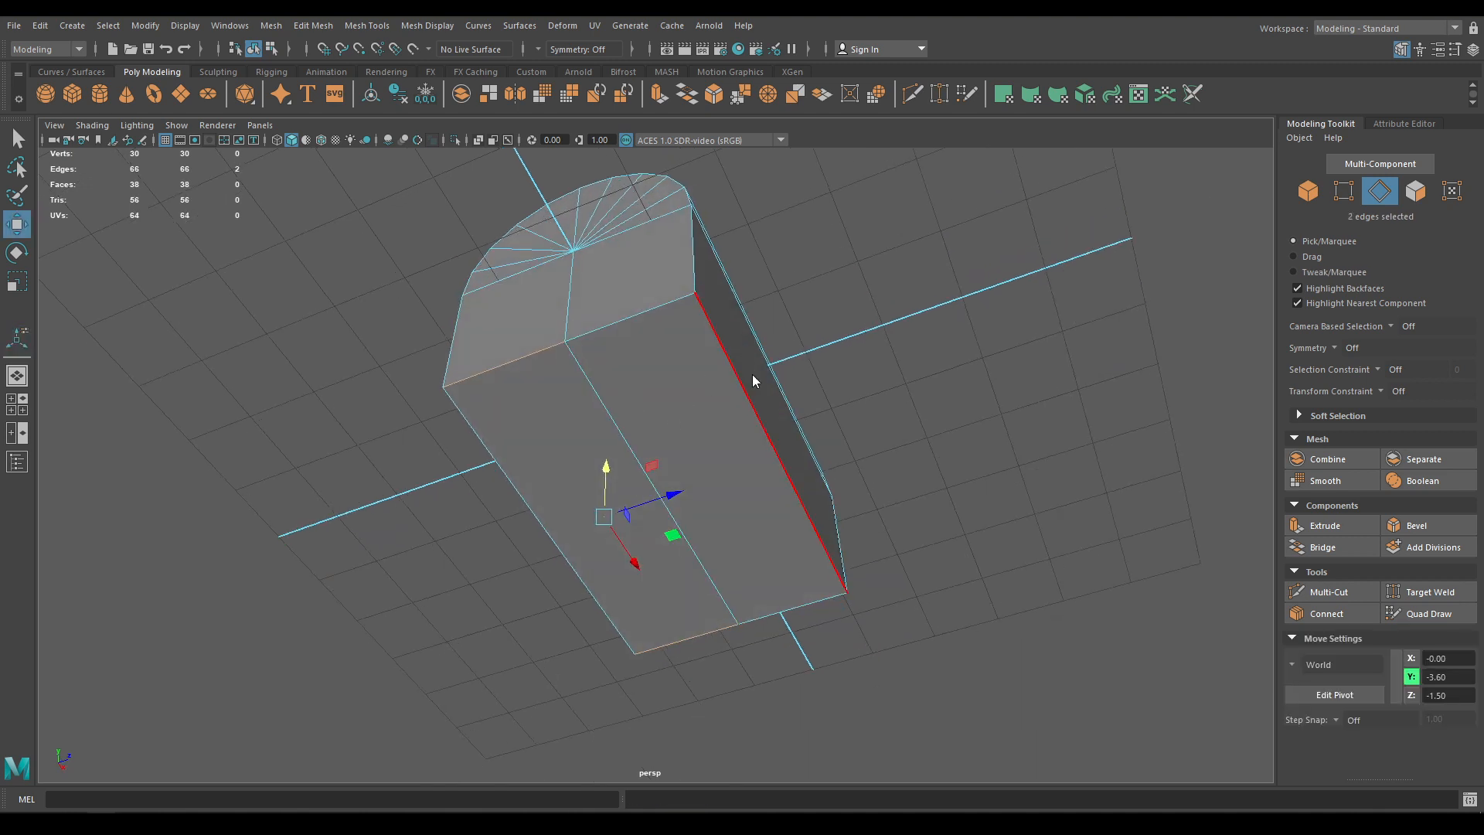
{"action": "right_click_drag", "start_coordinate": [749, 378], "coordinate": [685, 378]}
{"action": "left_click_drag", "start_coordinate": [761, 559], "coordinate": [586, 317], "text": "alt"}
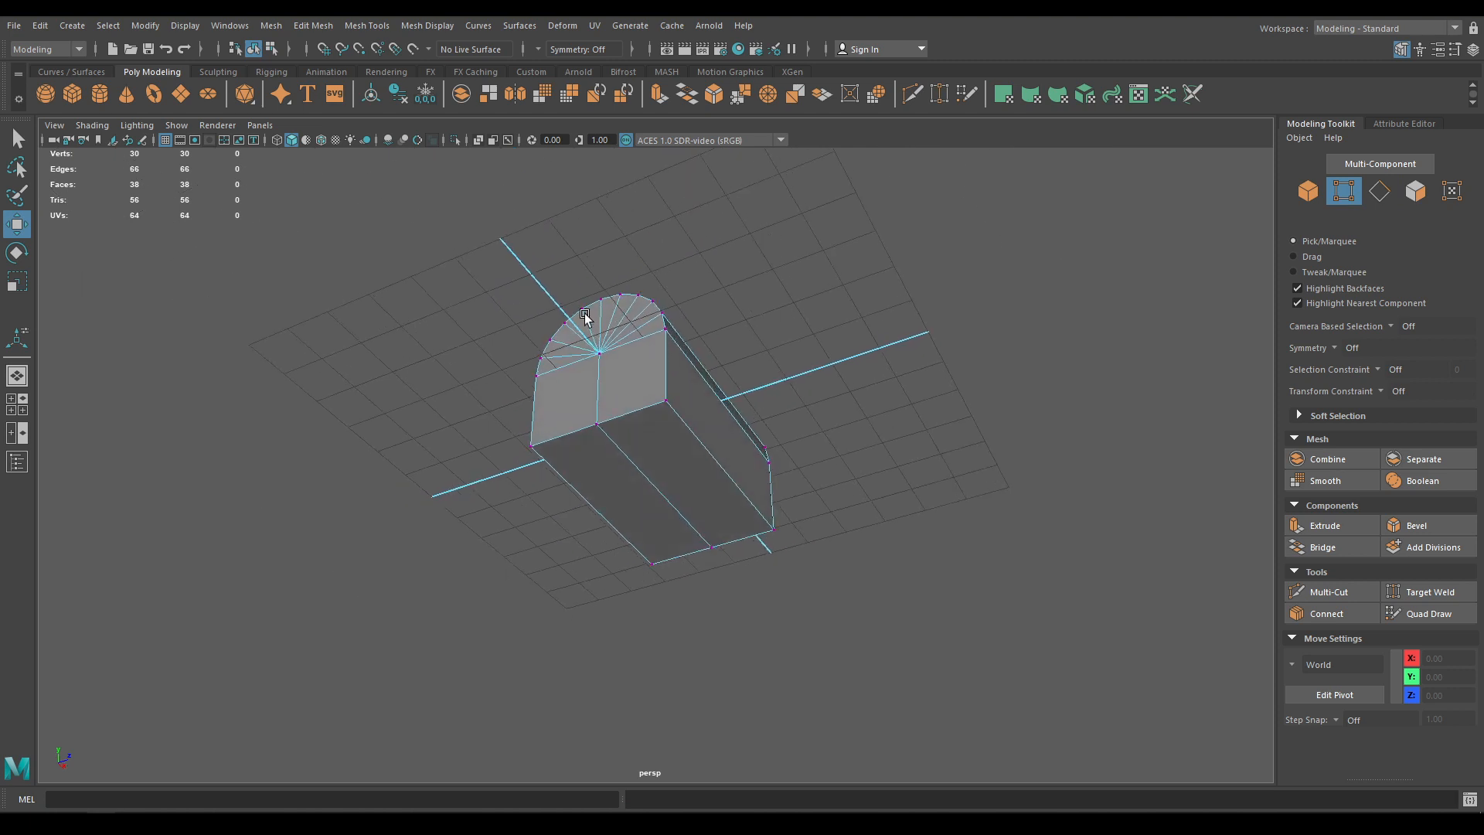
{"action": "left_click_drag", "start_coordinate": [1041, 748], "coordinate": [456, 225]}
{"action": "right_click_drag", "start_coordinate": [464, 309], "coordinate": [627, 510], "text": "alt"}
{"action": "right_click_drag", "start_coordinate": [597, 389], "coordinate": [650, 309], "text": "shift"}
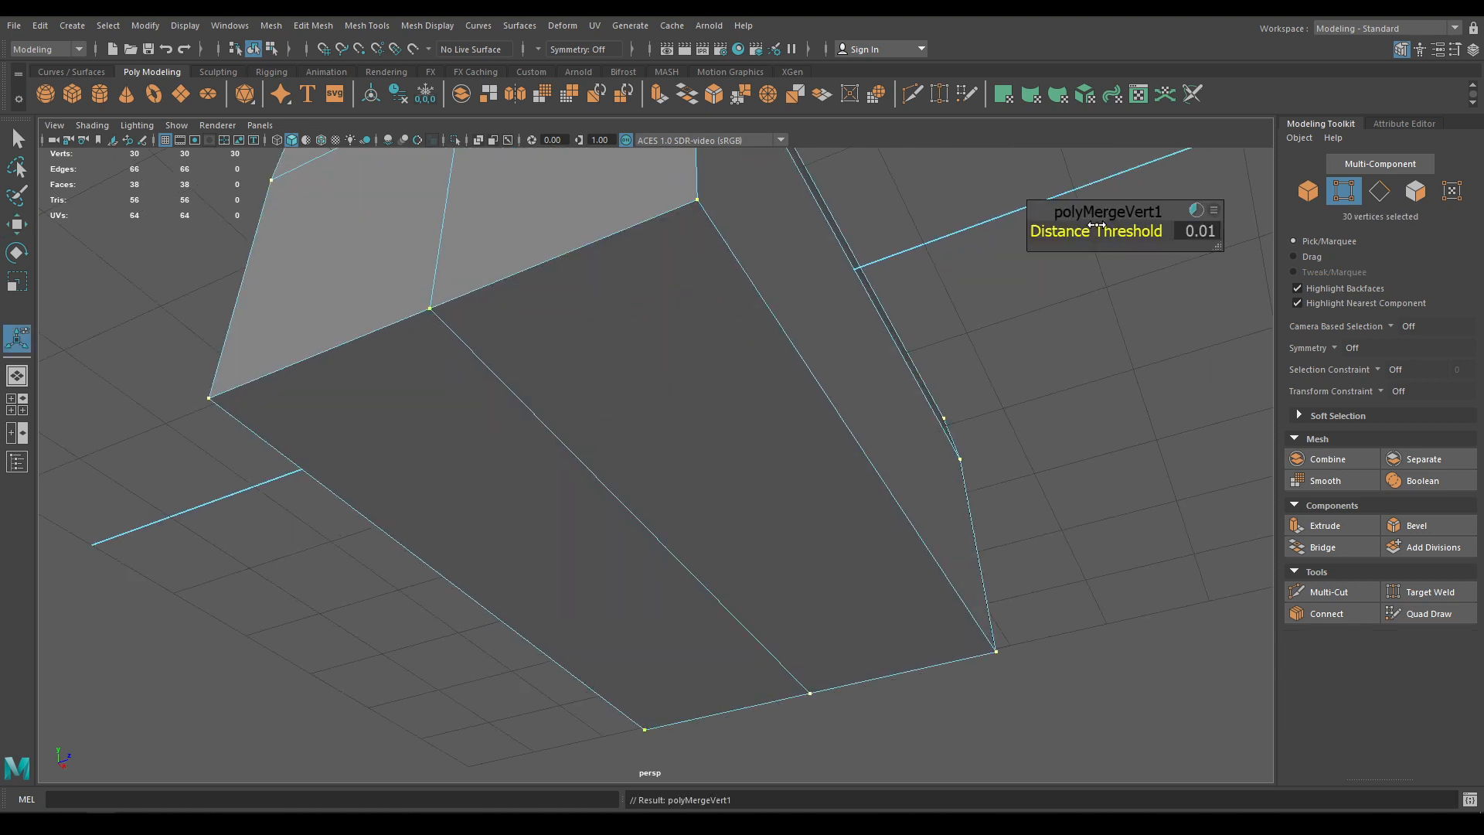
Extract the eight lower box faces into a separate object from the lid
{"action": "key", "text": "w"}
{"action": "right_click_drag", "start_coordinate": [871, 418], "coordinate": [804, 241], "text": "alt"}
{"action": "left_click_drag", "start_coordinate": [804, 241], "coordinate": [666, 312], "text": "alt"}
{"action": "right_click_drag", "start_coordinate": [666, 312], "coordinate": [740, 286]}
{"action": "left_click_drag", "start_coordinate": [889, 328], "coordinate": [875, 271], "text": "alt"}
{"action": "key", "text": "space"}
{"action": "left_click_drag", "start_coordinate": [906, 346], "coordinate": [902, 401]}
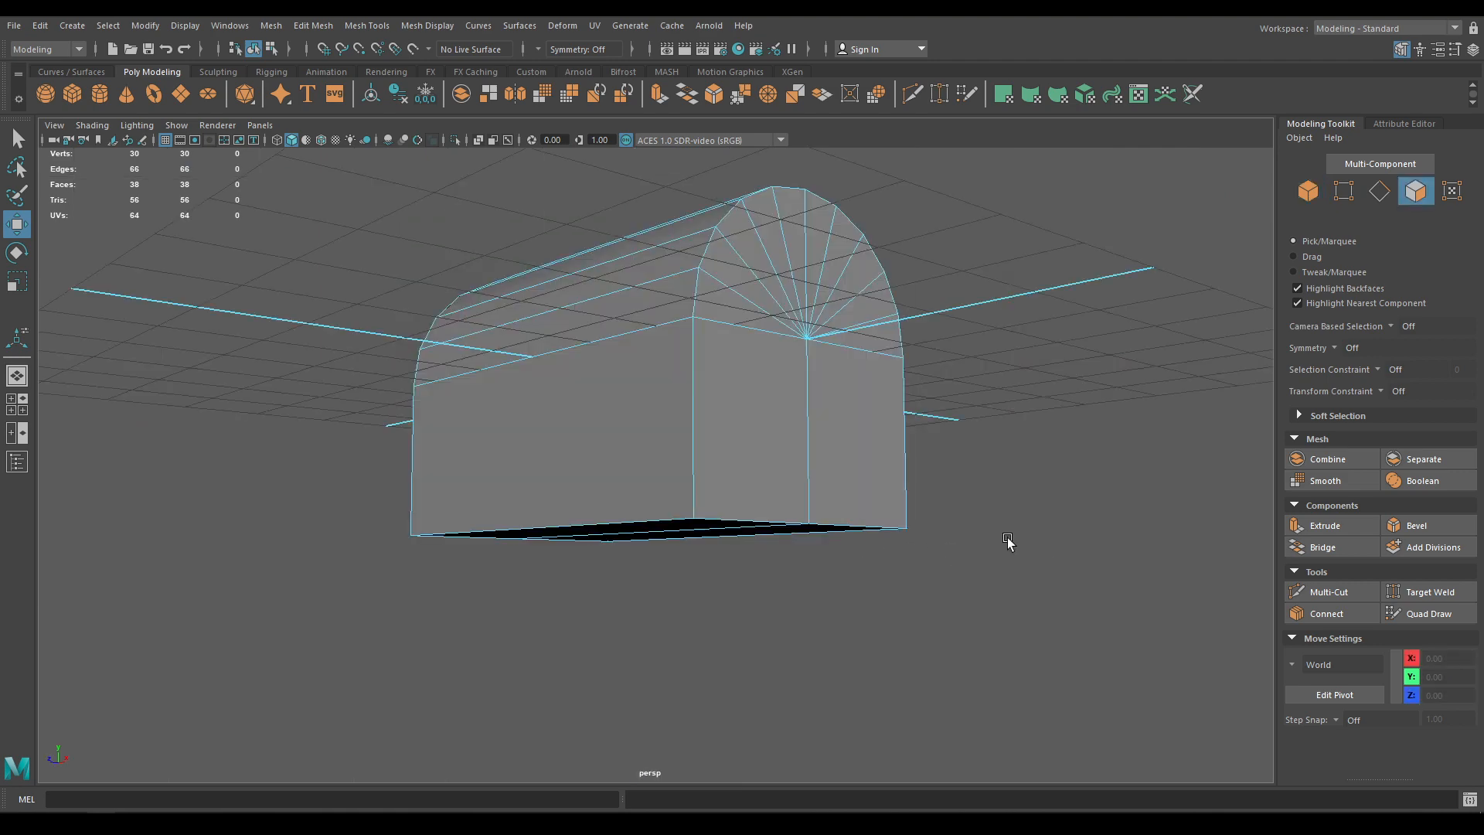
{"action": "left_click_drag", "start_coordinate": [996, 618], "coordinate": [771, 510]}
{"action": "right_click_drag", "start_coordinate": [696, 421], "coordinate": [677, 673], "text": "shift"}
Assign a new Blinn material to both the lid and the lower box
{"action": "key", "text": "w"}
{"action": "right_click_drag", "start_coordinate": [671, 394], "coordinate": [828, 318]}
{"action": "left_click", "coordinate": [828, 320]}
{"action": "left_click", "coordinate": [736, 487], "text": "shift"}
{"action": "right_click_drag", "start_coordinate": [736, 393], "coordinate": [850, 706]}
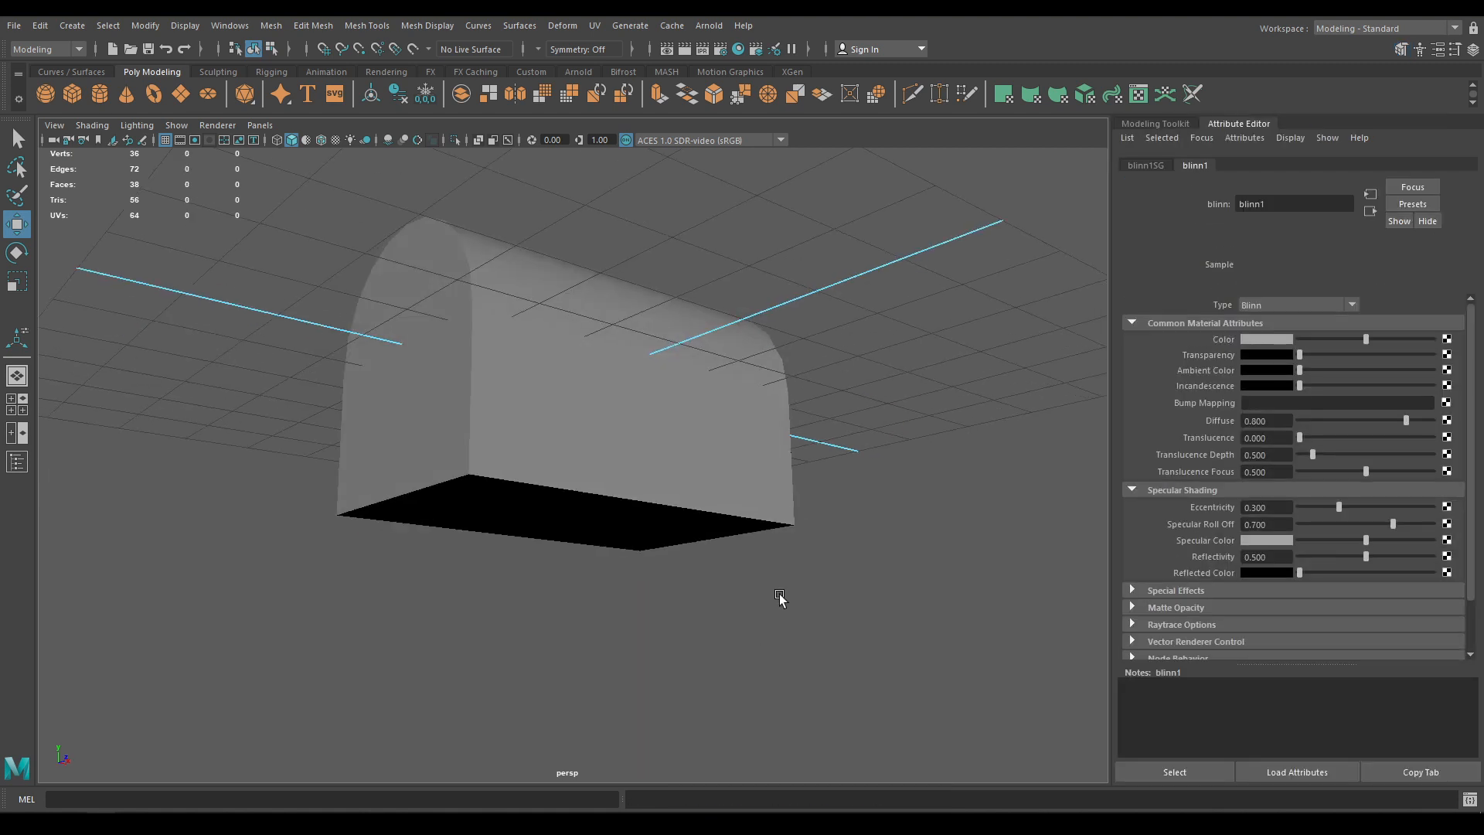
Check the gaps between the pieces with wireframe shown over the shaded surfaces
{"action": "left_click_drag", "start_coordinate": [779, 598], "coordinate": [606, 513], "text": "alt"}
{"action": "left_click", "coordinate": [606, 513]}
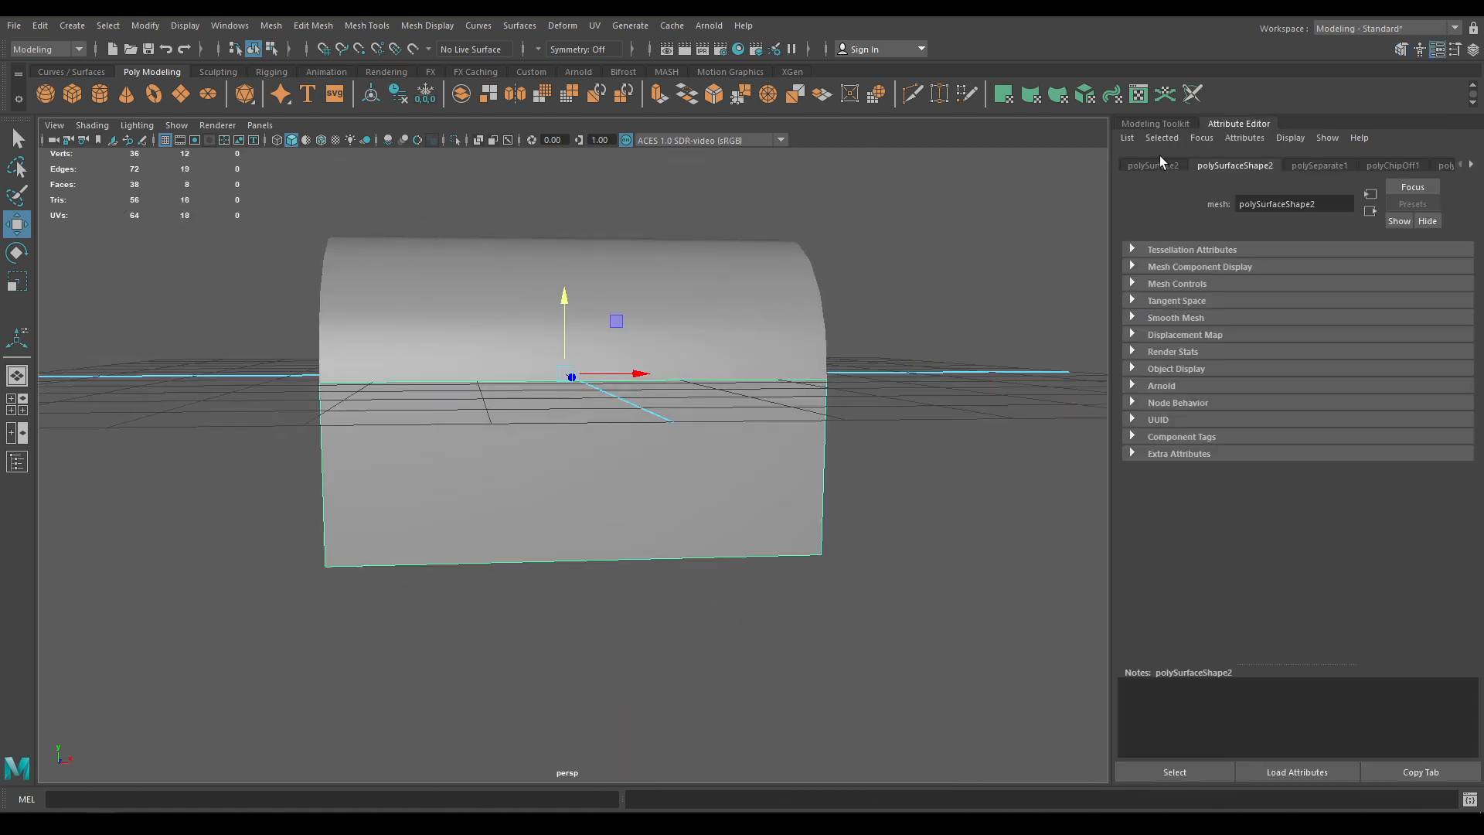
{"action": "left_click", "coordinate": [1156, 124]}
{"action": "left_click_drag", "start_coordinate": [864, 508], "coordinate": [881, 478], "text": "alt"}
{"action": "left_click", "coordinate": [321, 146]}
{"action": "left_click_drag", "start_coordinate": [503, 464], "coordinate": [582, 432], "text": "alt"}
Scale the lid slightly along world Y
{"action": "left_click", "coordinate": [620, 298]}
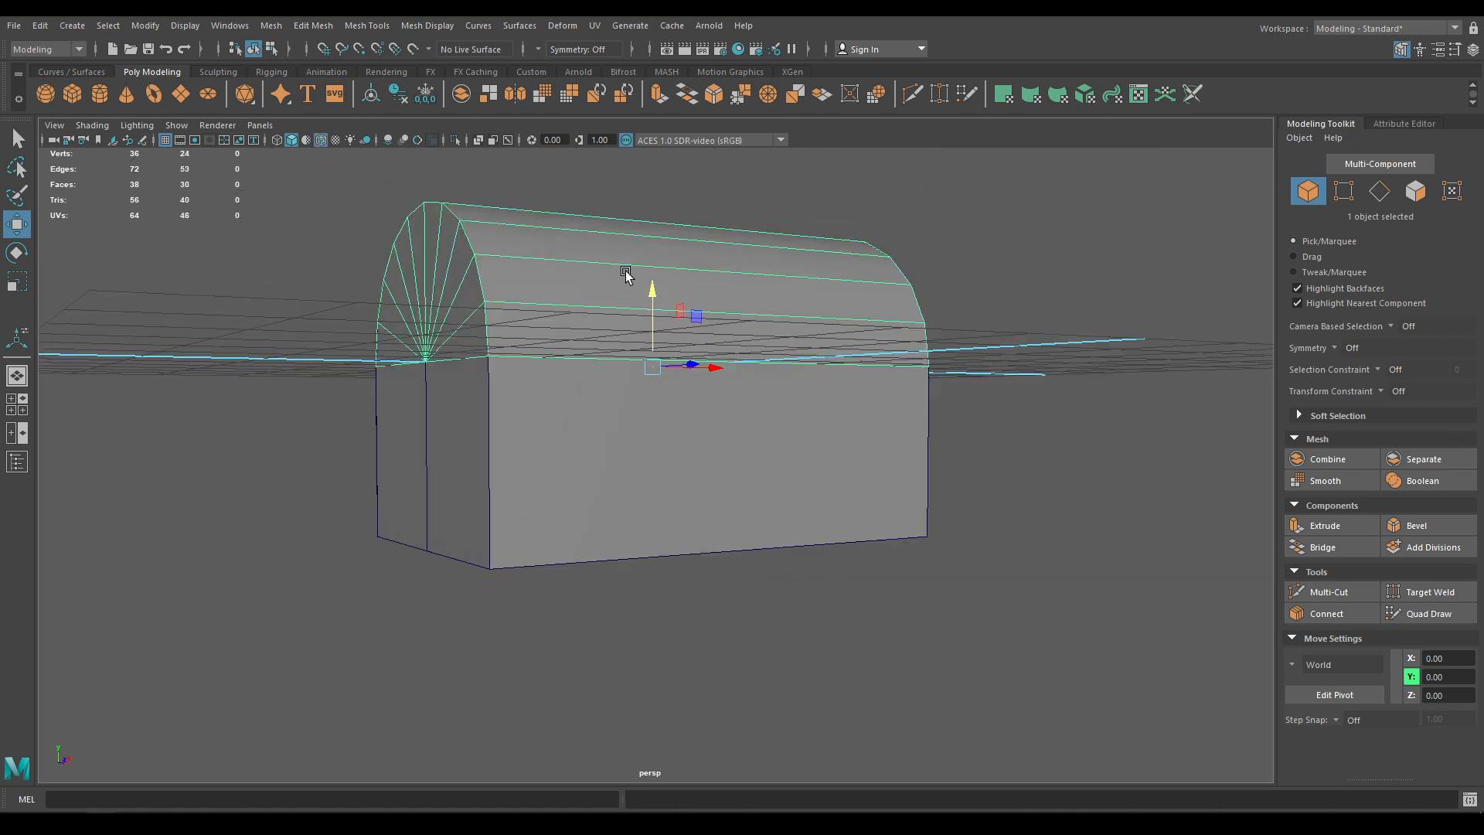
{"action": "key", "text": "r"}
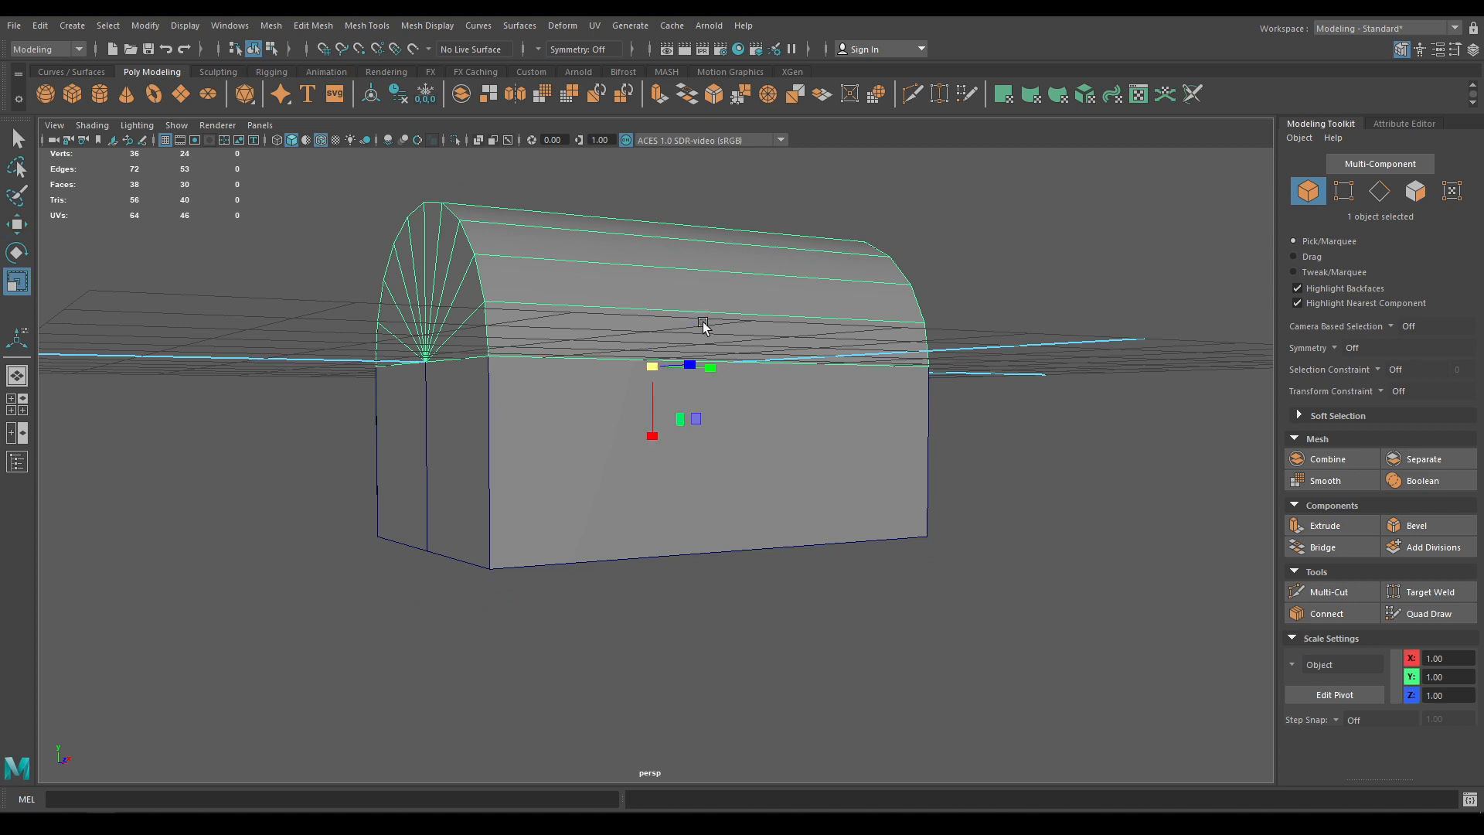
{"action": "mouse_move", "coordinate": [671, 290]}
{"action": "left_mouse_down"}
{"action": "mouse_move", "coordinate": [622, 294]}
{"action": "mouse_move", "coordinate": [652, 298]}
{"action": "left_mouse_up"}
{"action": "key", "text": "w"}
{"action": "left_click_drag", "start_coordinate": [712, 364], "coordinate": [548, 398], "text": "alt"}
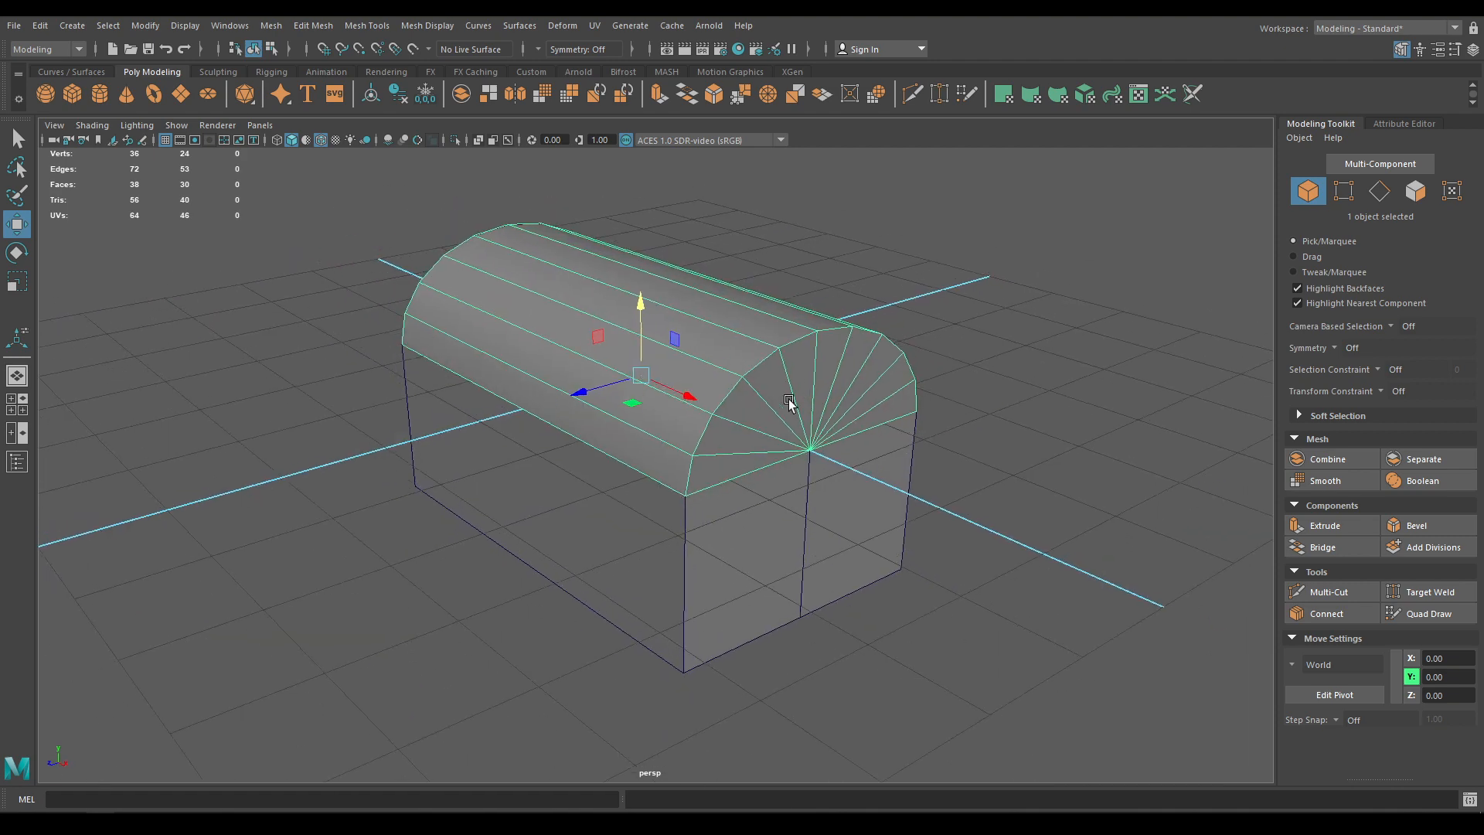
Hide the base box and select both end edge loops of the lid
{"action": "key", "text": "alt+h"}
{"action": "left_click_drag", "start_coordinate": [793, 402], "coordinate": [699, 424], "text": "alt"}
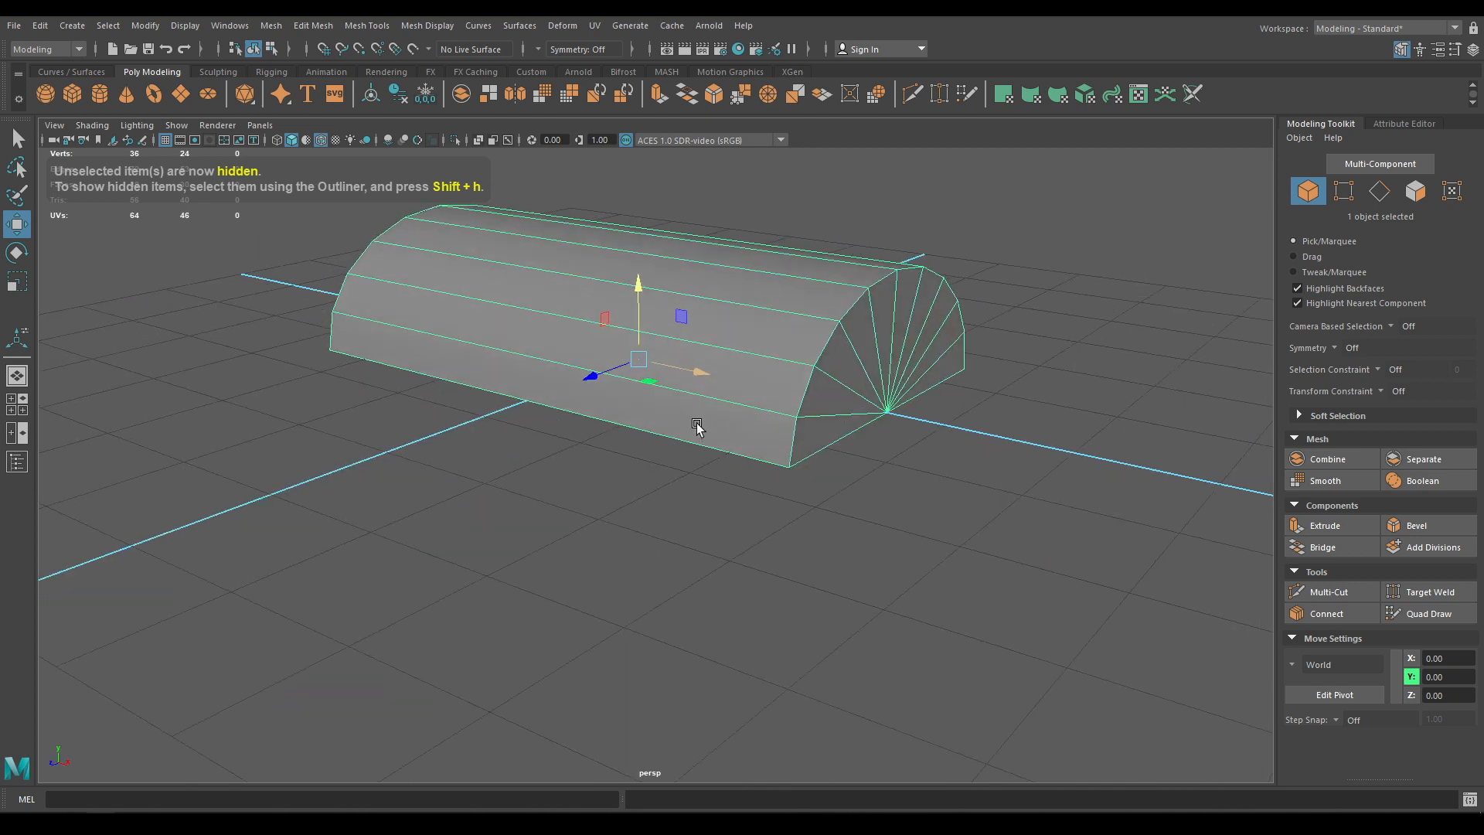
{"action": "right_click", "coordinate": [747, 363]}
{"action": "right_click_drag", "start_coordinate": [748, 363], "coordinate": [743, 318]}
{"action": "double_click", "coordinate": [800, 386]}
{"action": "left_click_drag", "start_coordinate": [696, 433], "coordinate": [828, 433], "text": "alt"}
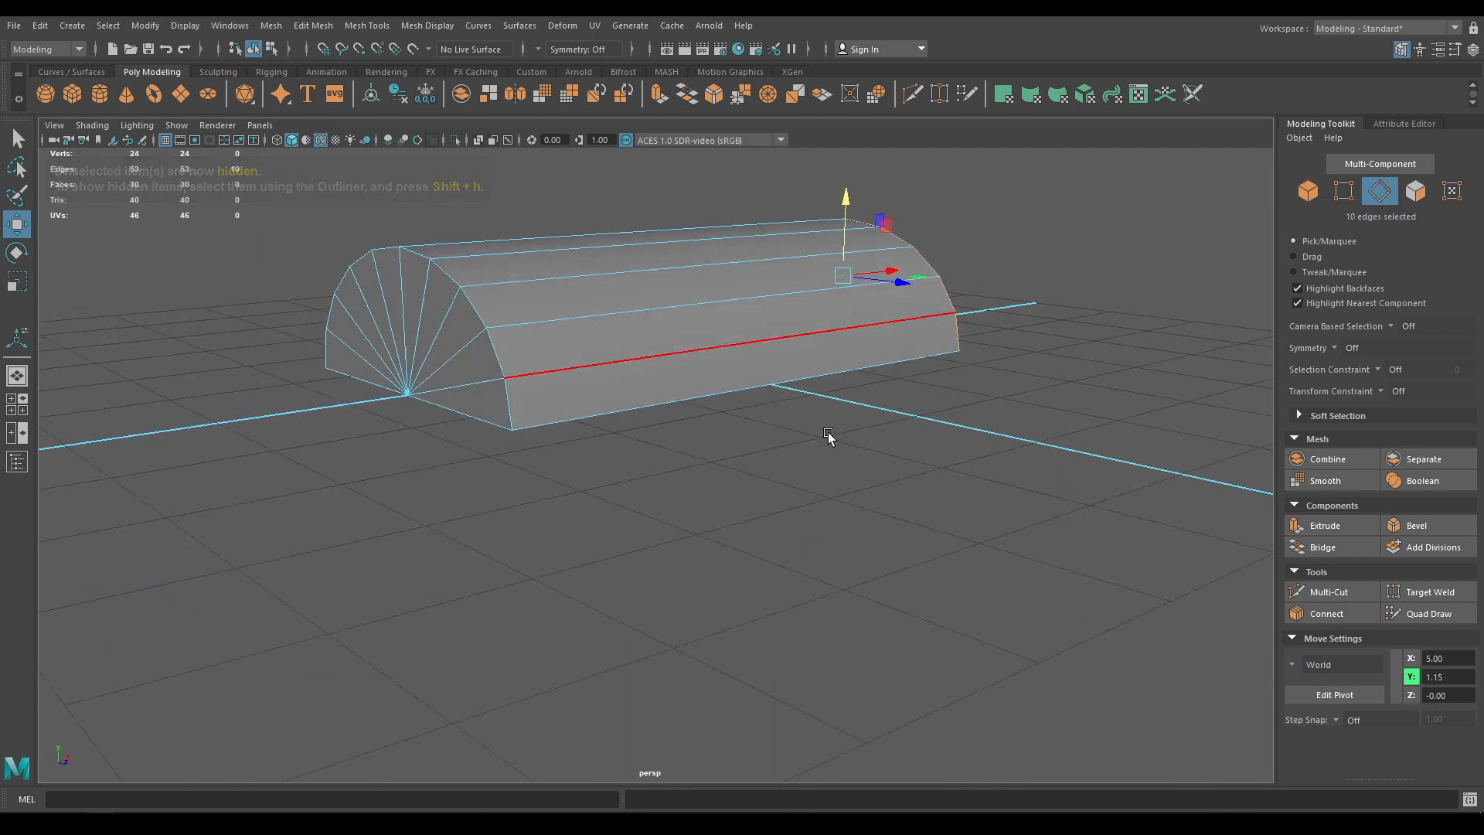
{"action": "double_click", "coordinate": [512, 356], "text": "shift"}
Bevel the end loops with chamfer off and fraction 0.15
{"action": "right_click_drag", "start_coordinate": [575, 291], "coordinate": [635, 288], "text": "shift"}
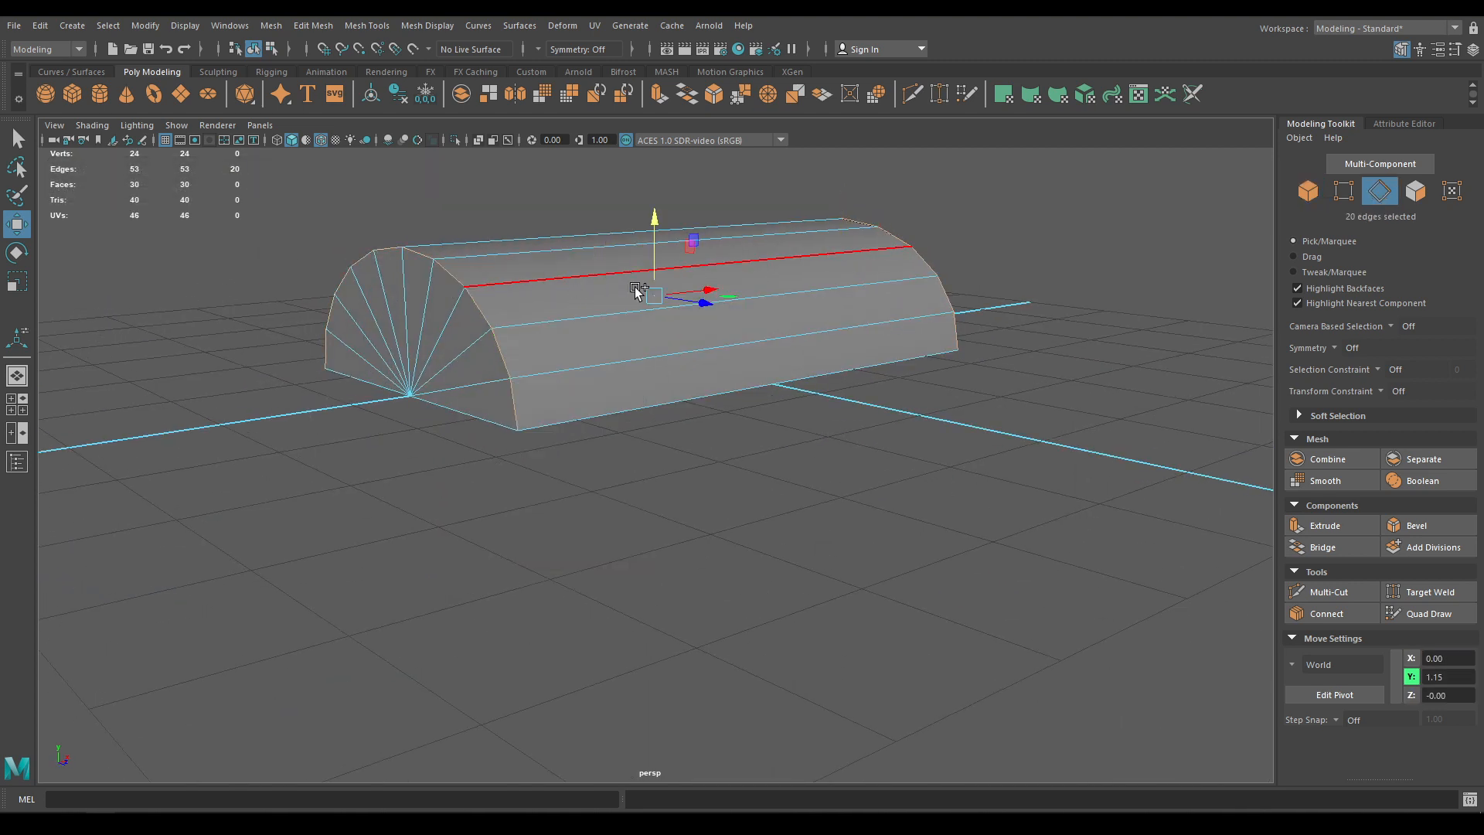
{"action": "left_click_drag", "start_coordinate": [635, 288], "coordinate": [1039, 350], "text": "alt"}
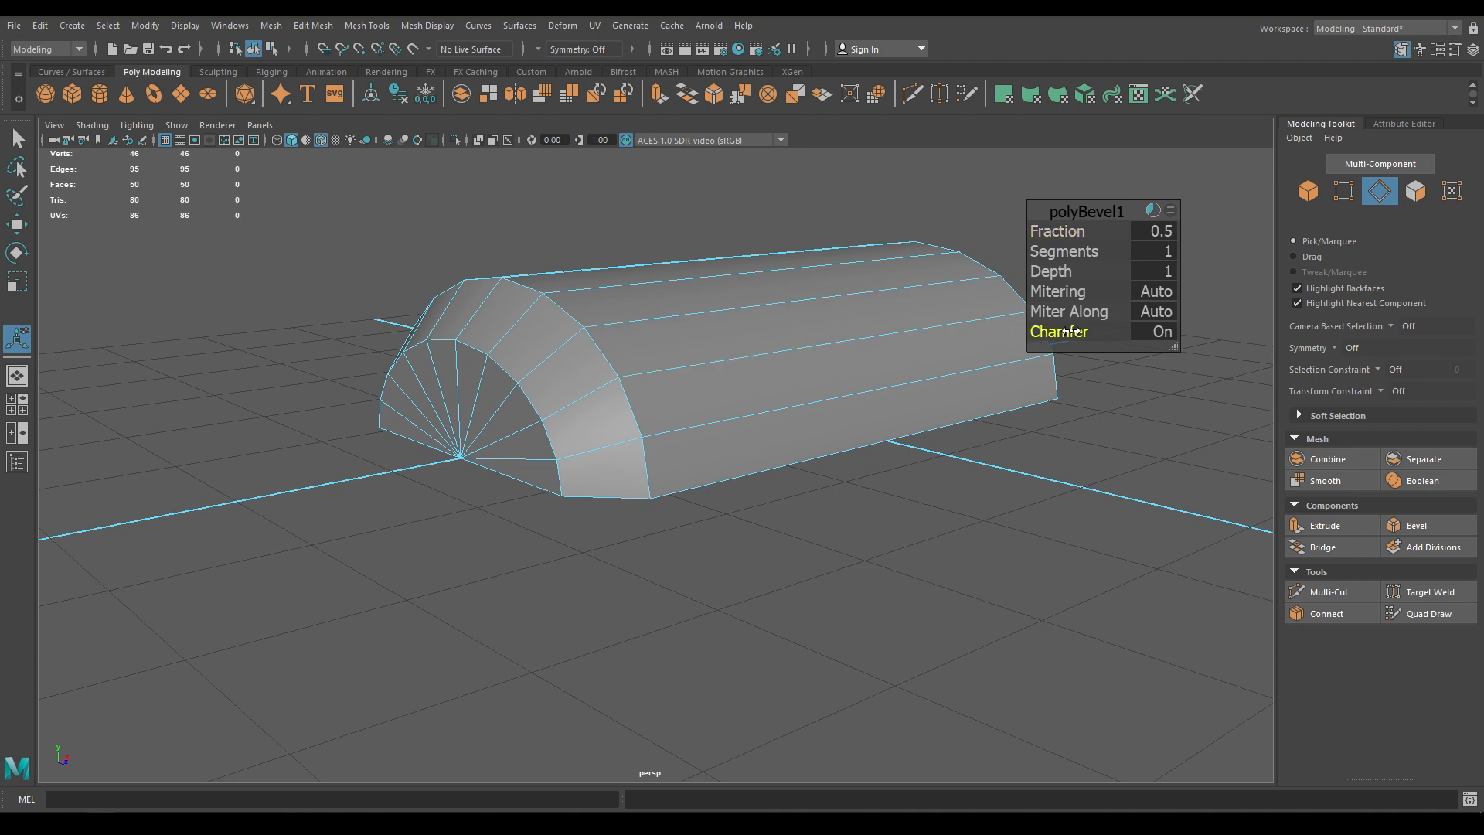
{"action": "left_click", "coordinate": [1070, 331]}
{"action": "left_click_drag", "start_coordinate": [1044, 231], "coordinate": [1019, 237]}
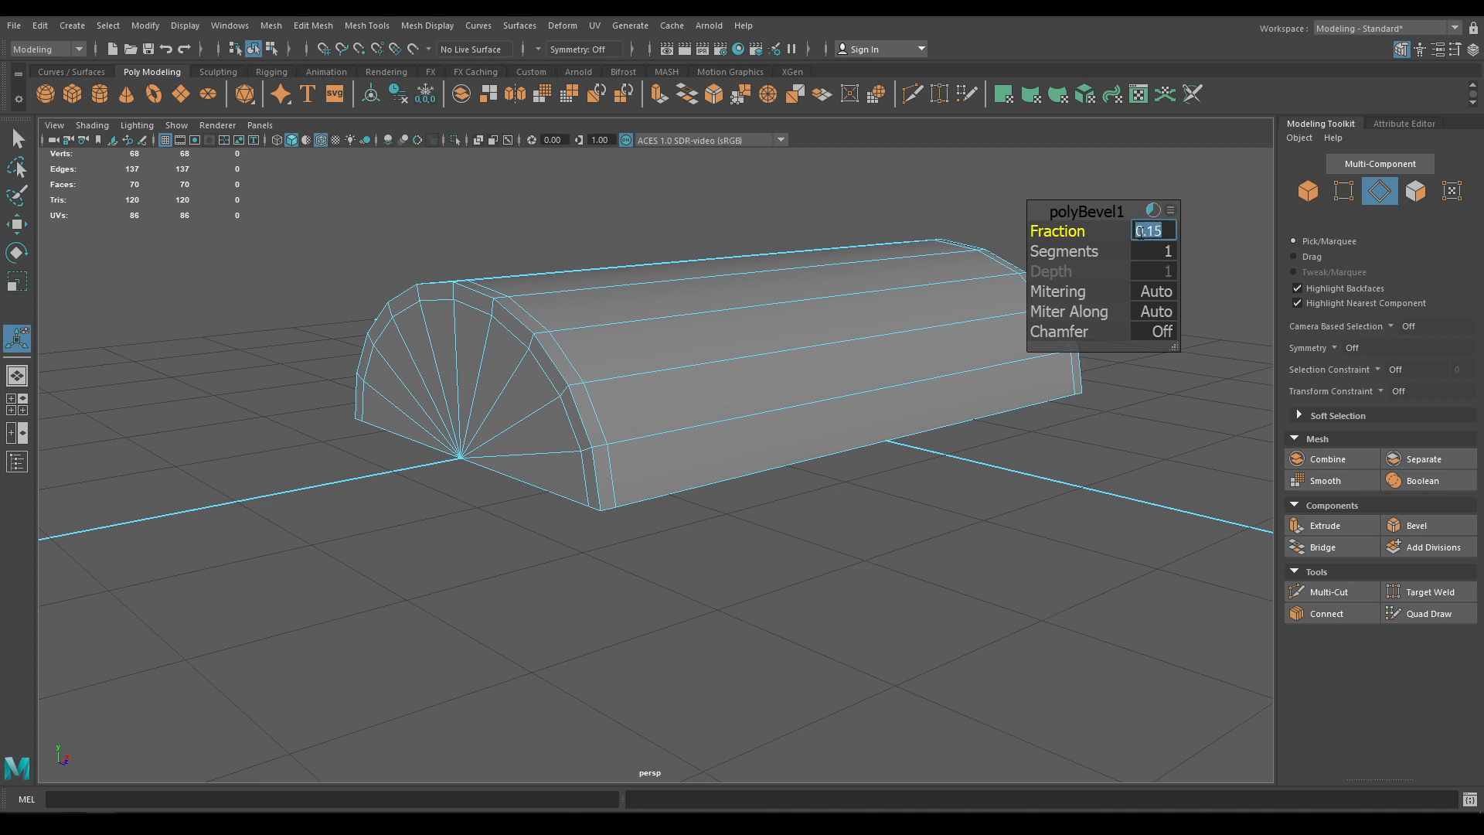
Split the lid with a middle edge ring and bevel it into two close cross loops
{"action": "key", "text": "w"}
{"action": "right_click", "coordinate": [591, 337]}
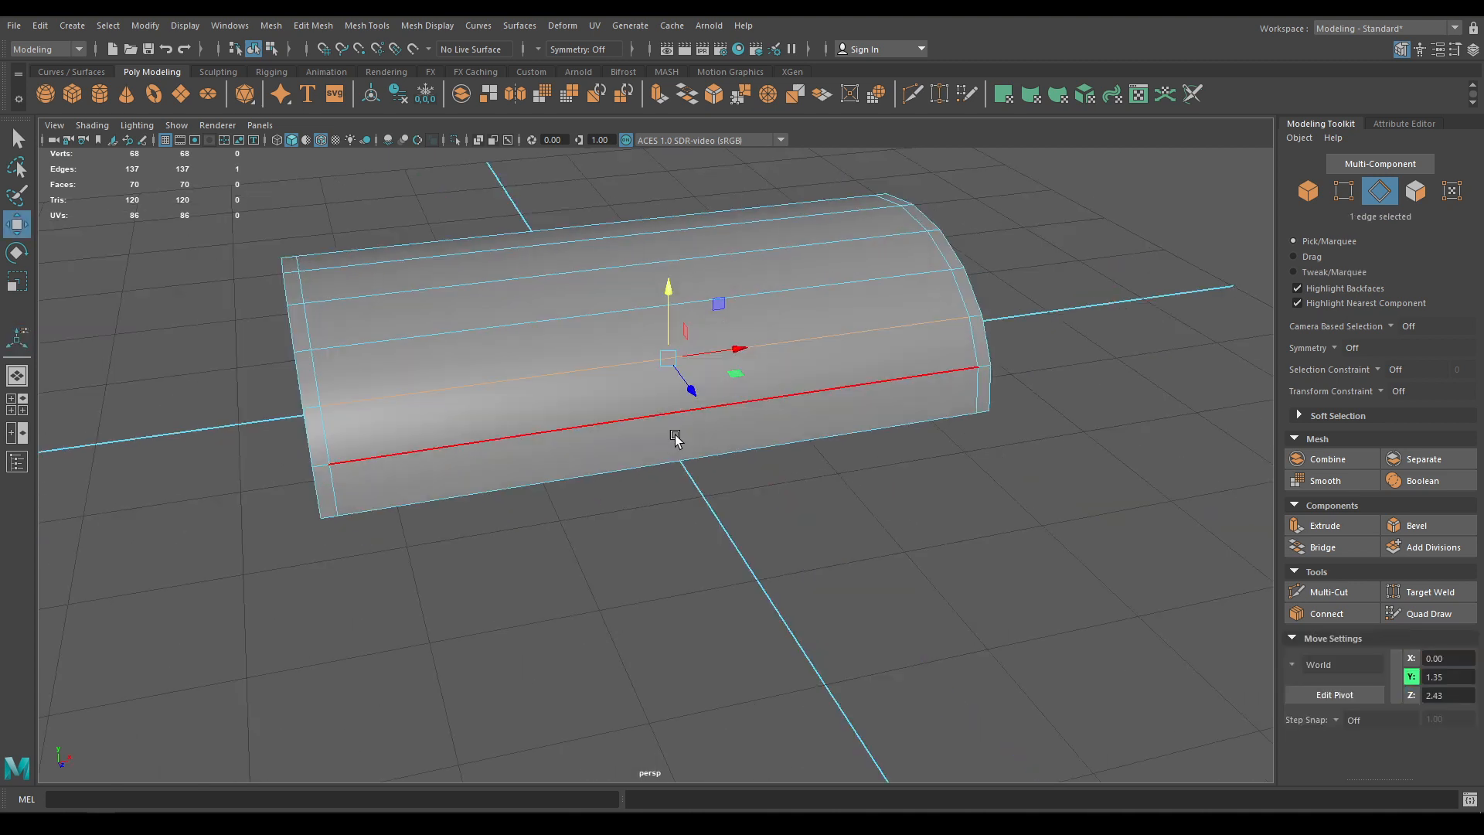
{"action": "left_click_drag", "start_coordinate": [674, 438], "coordinate": [658, 446], "text": "alt"}
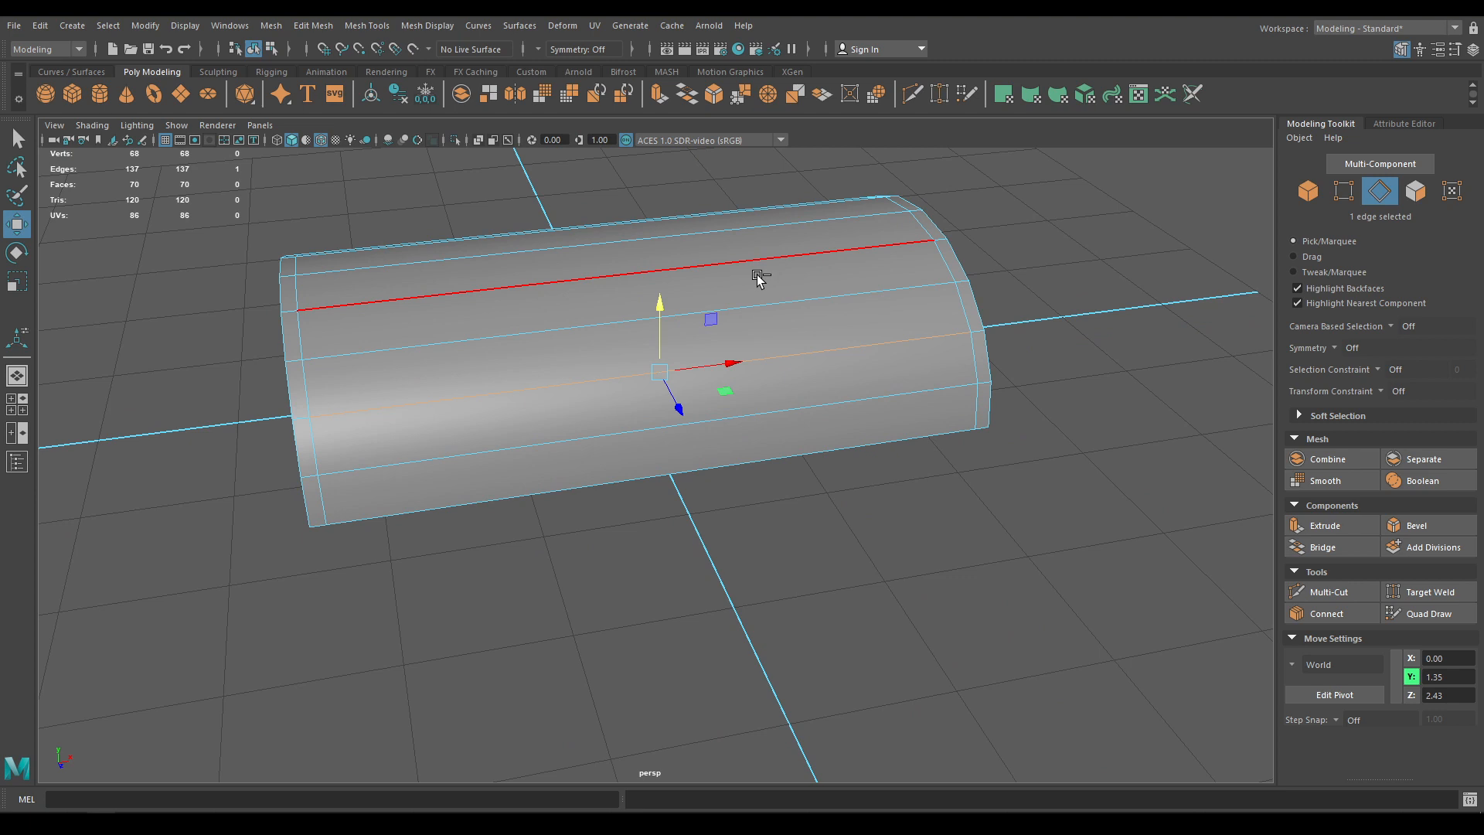
{"action": "right_click_drag", "start_coordinate": [758, 278], "coordinate": [786, 319], "text": "shift"}
{"action": "right_click_drag", "start_coordinate": [667, 318], "coordinate": [660, 326], "text": "shift"}
{"action": "right_click_drag", "start_coordinate": [762, 317], "coordinate": [762, 316], "text": "shift"}
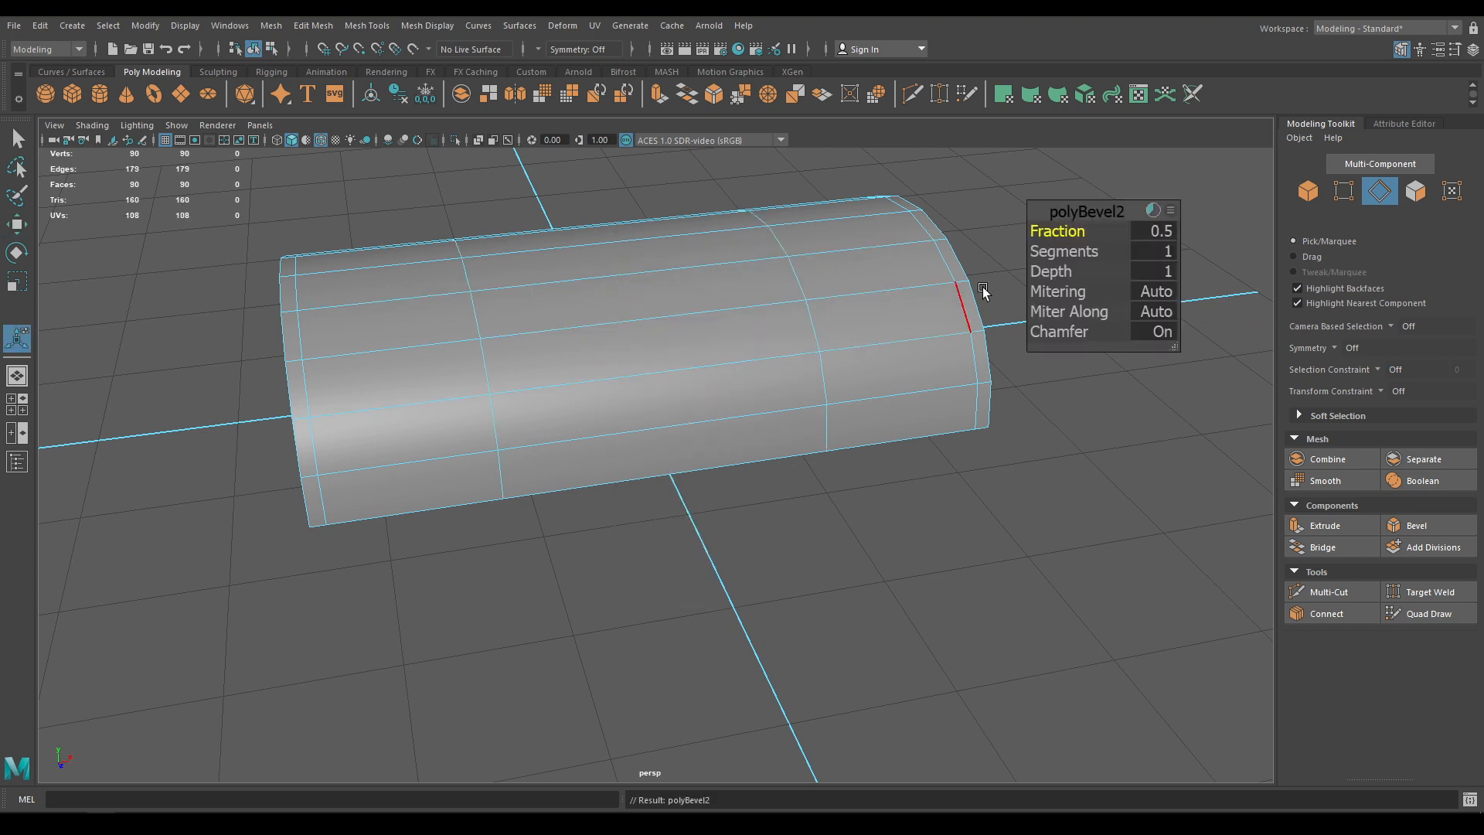
{"action": "left_click_drag", "start_coordinate": [1068, 232], "coordinate": [1053, 232]}
{"action": "key", "text": "w"}
Bevel both middle loops into thin bands at fraction 0.06
{"action": "double_click", "coordinate": [786, 323]}
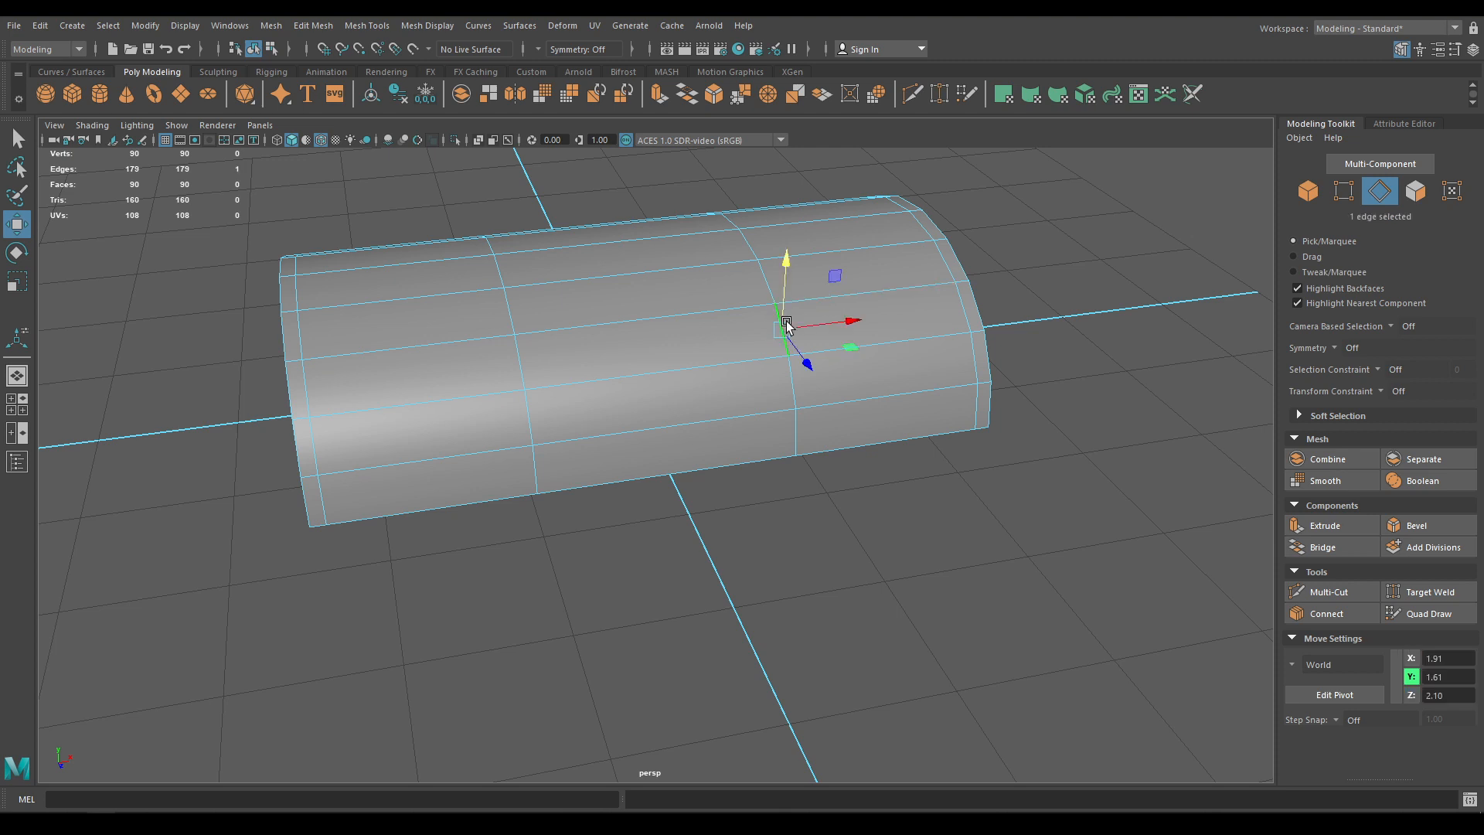
{"action": "double_click", "coordinate": [501, 363], "text": "shift"}
{"action": "right_click_drag", "start_coordinate": [506, 358], "coordinate": [587, 357], "text": "shift"}
{"action": "scroll", "coordinate": [547, 461], "scroll_direction": "up", "scroll_amount": 3}
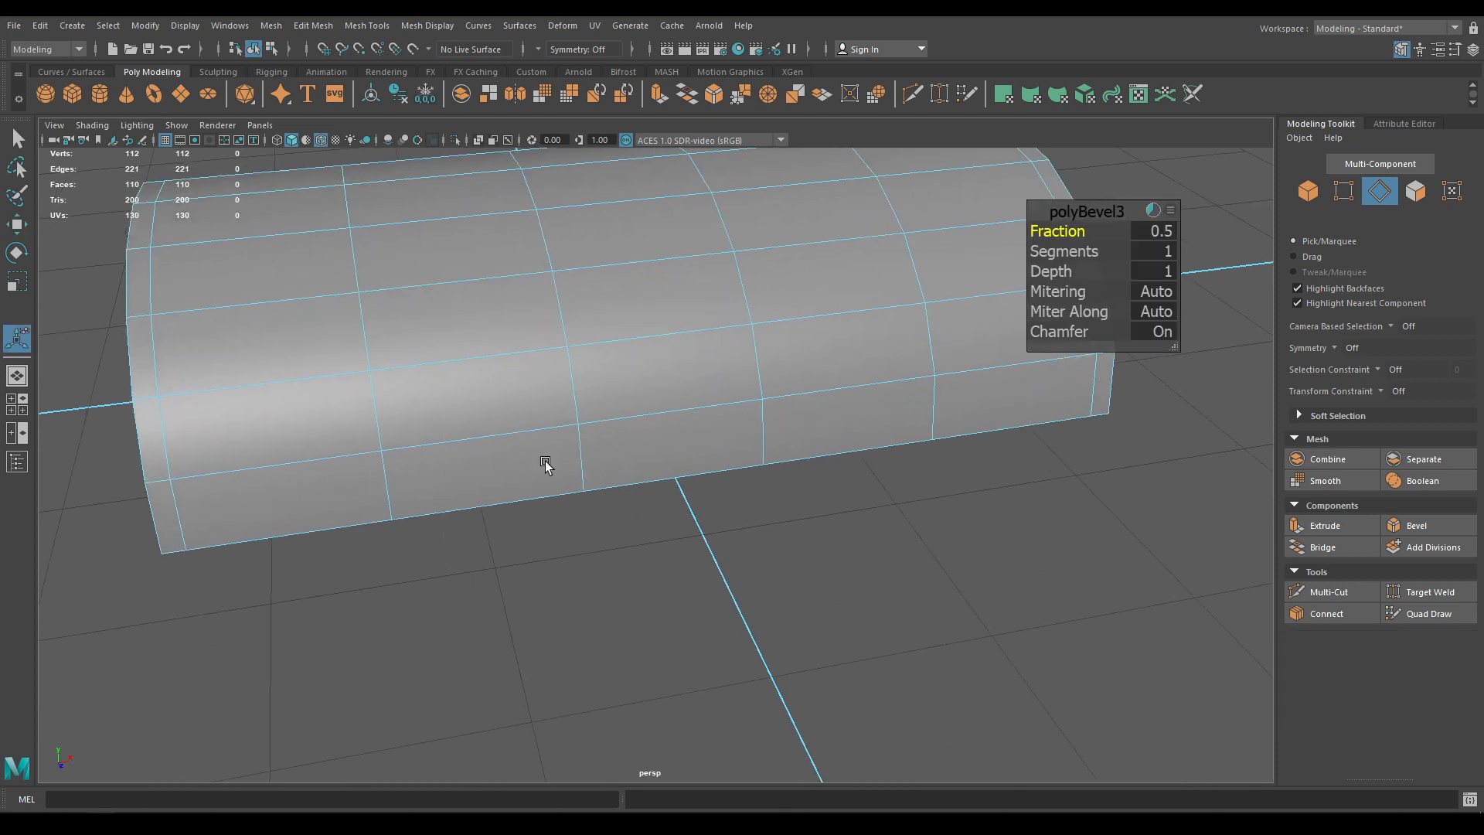
{"action": "left_click_drag", "start_coordinate": [1065, 231], "coordinate": [1033, 232]}
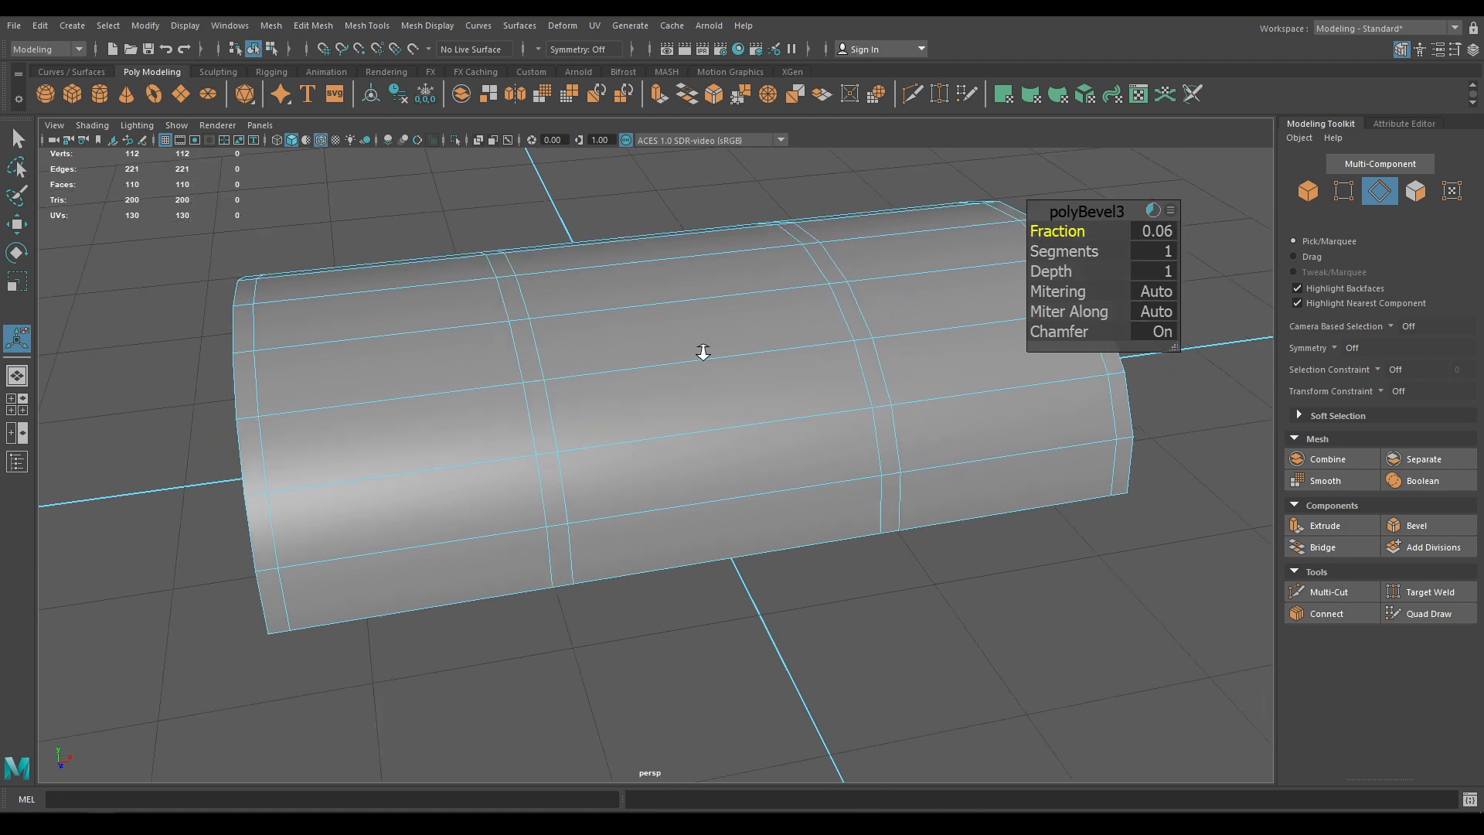
{"action": "left_click_drag", "start_coordinate": [702, 348], "coordinate": [626, 355], "text": "alt"}
{"action": "key", "text": "w"}
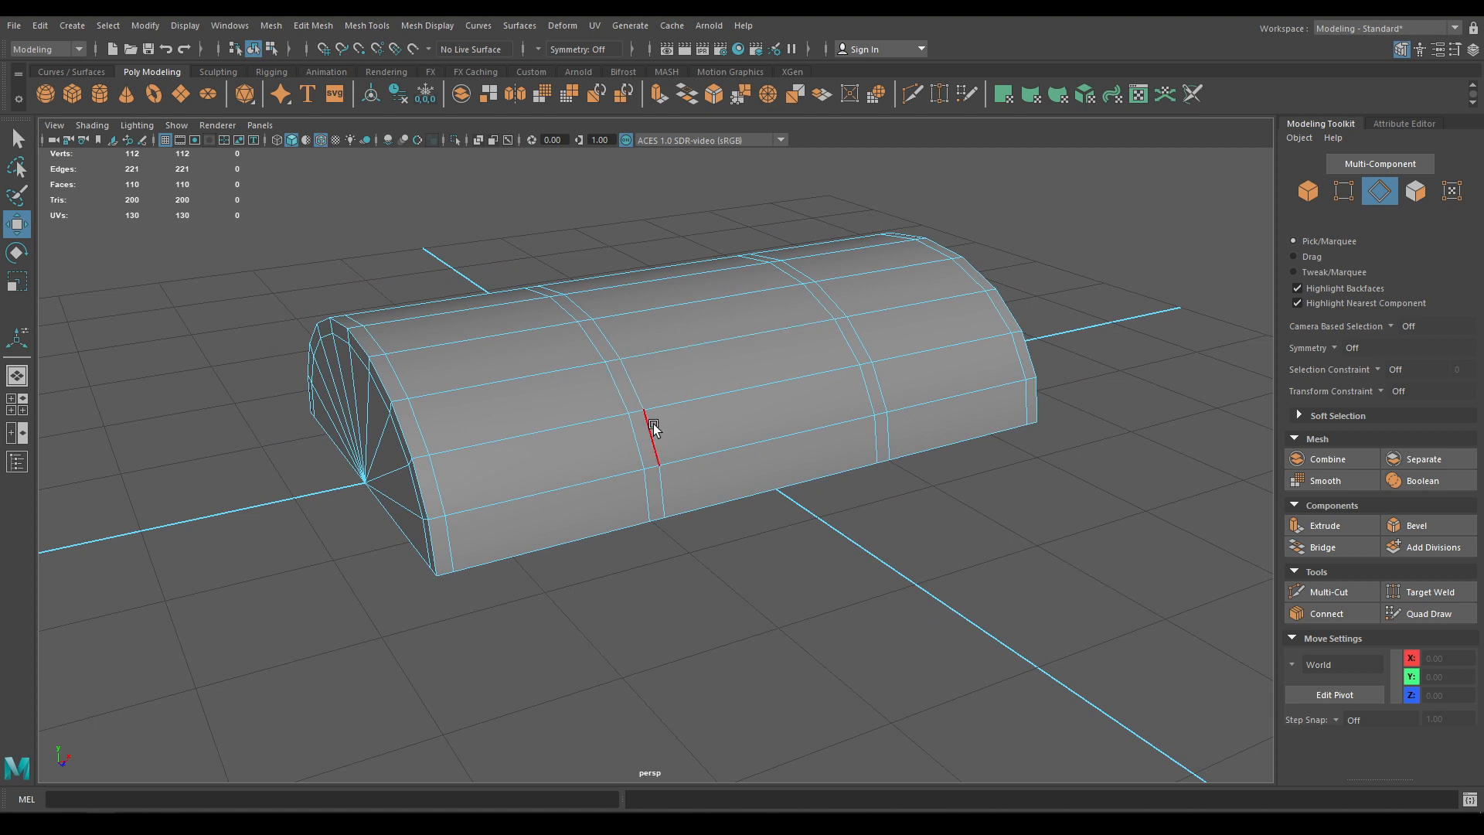
Switch to face selection and pick a face on the lid's end bevel strip
{"action": "left_click_drag", "start_coordinate": [652, 424], "coordinate": [536, 307], "text": "alt"}
{"action": "right_click_drag", "start_coordinate": [536, 307], "coordinate": [531, 387]}
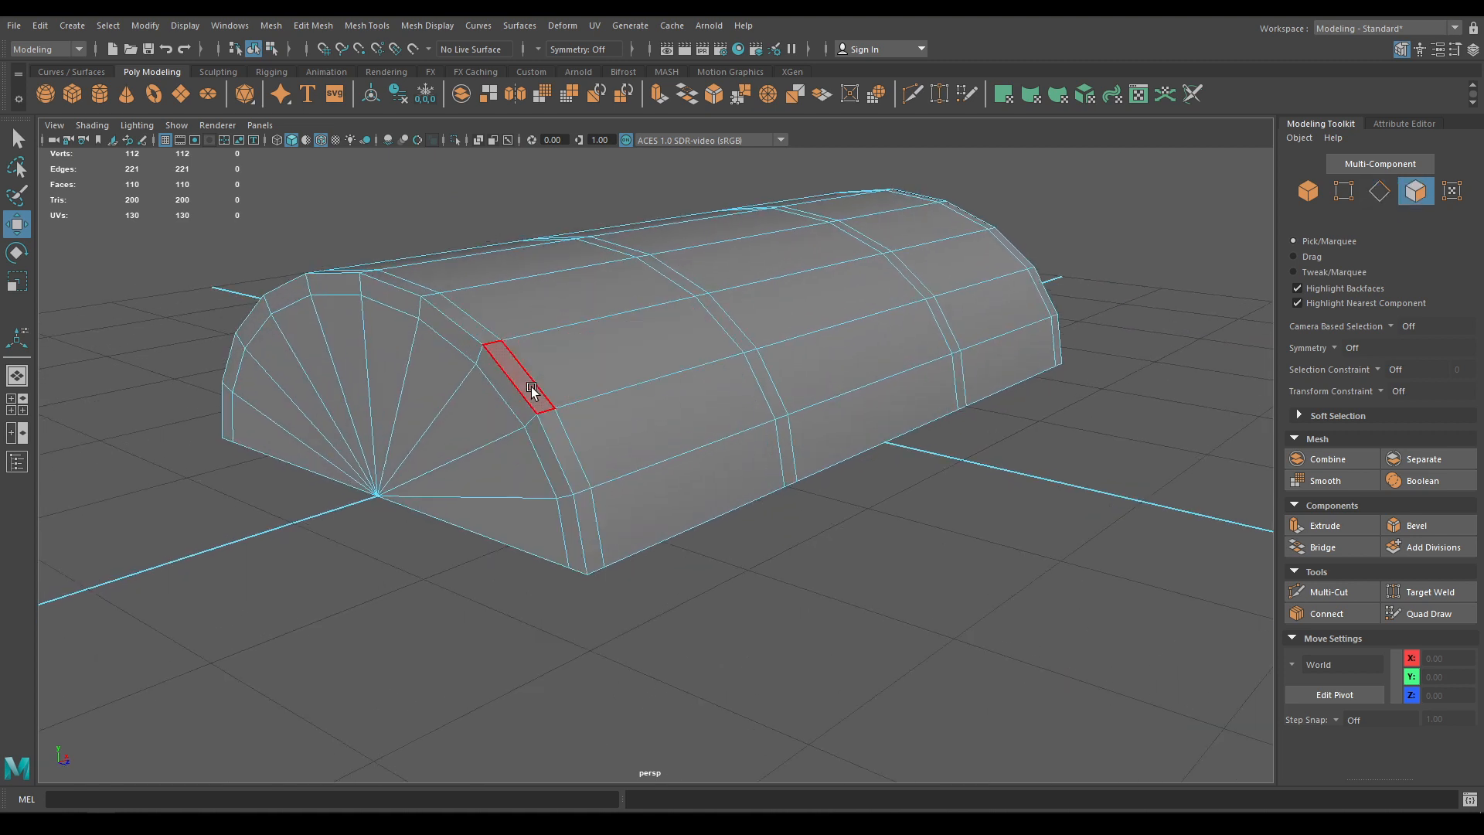
{"action": "left_click", "coordinate": [531, 387]}
Select the face loops of all four thin bevel strips around the lid
{"action": "double_click", "coordinate": [568, 452], "text": "shift"}
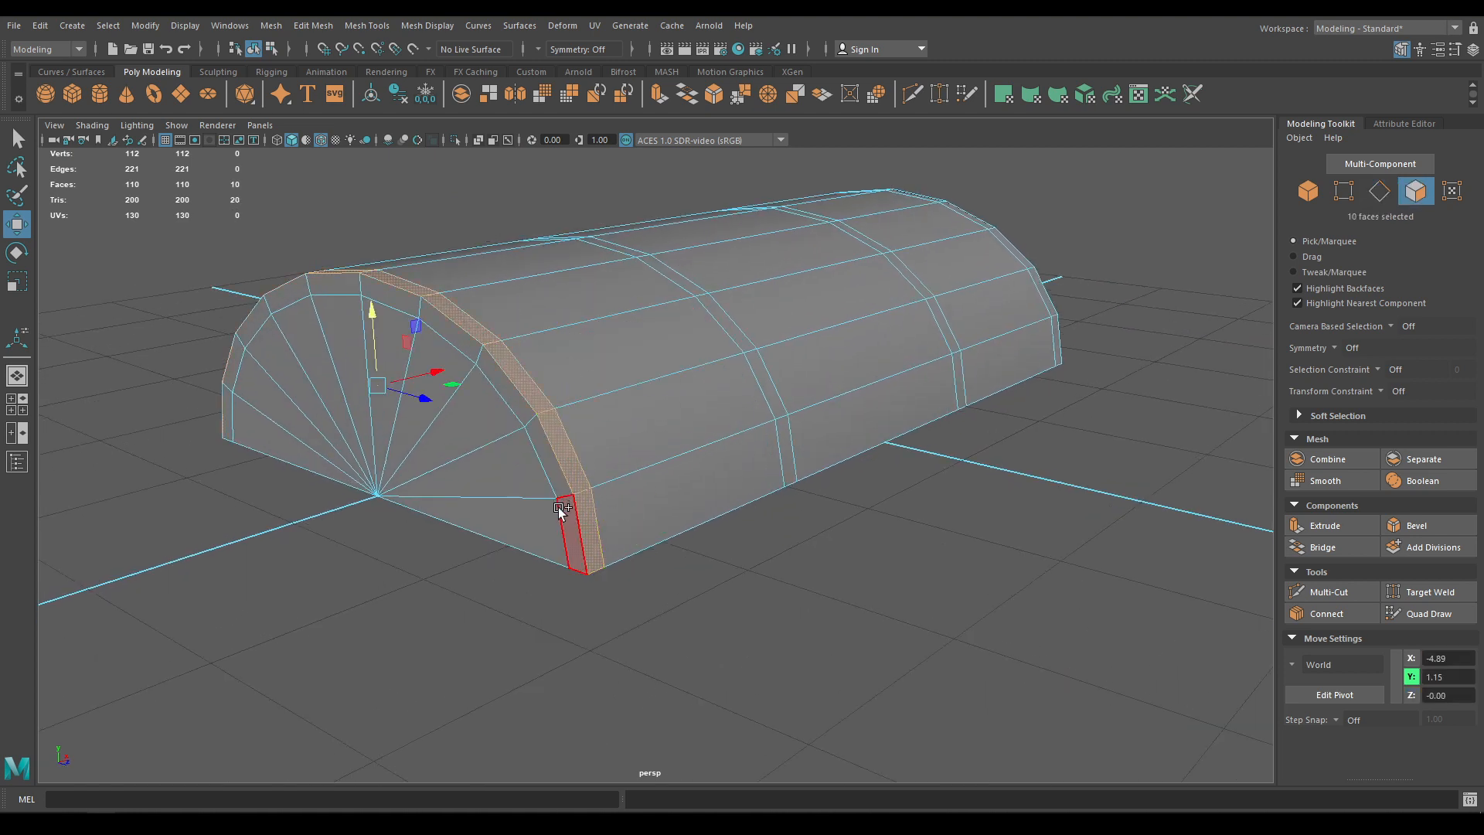
{"action": "left_click_drag", "start_coordinate": [713, 480], "coordinate": [681, 470], "text": "alt"}
{"action": "double_click", "coordinate": [680, 470], "text": "shift"}
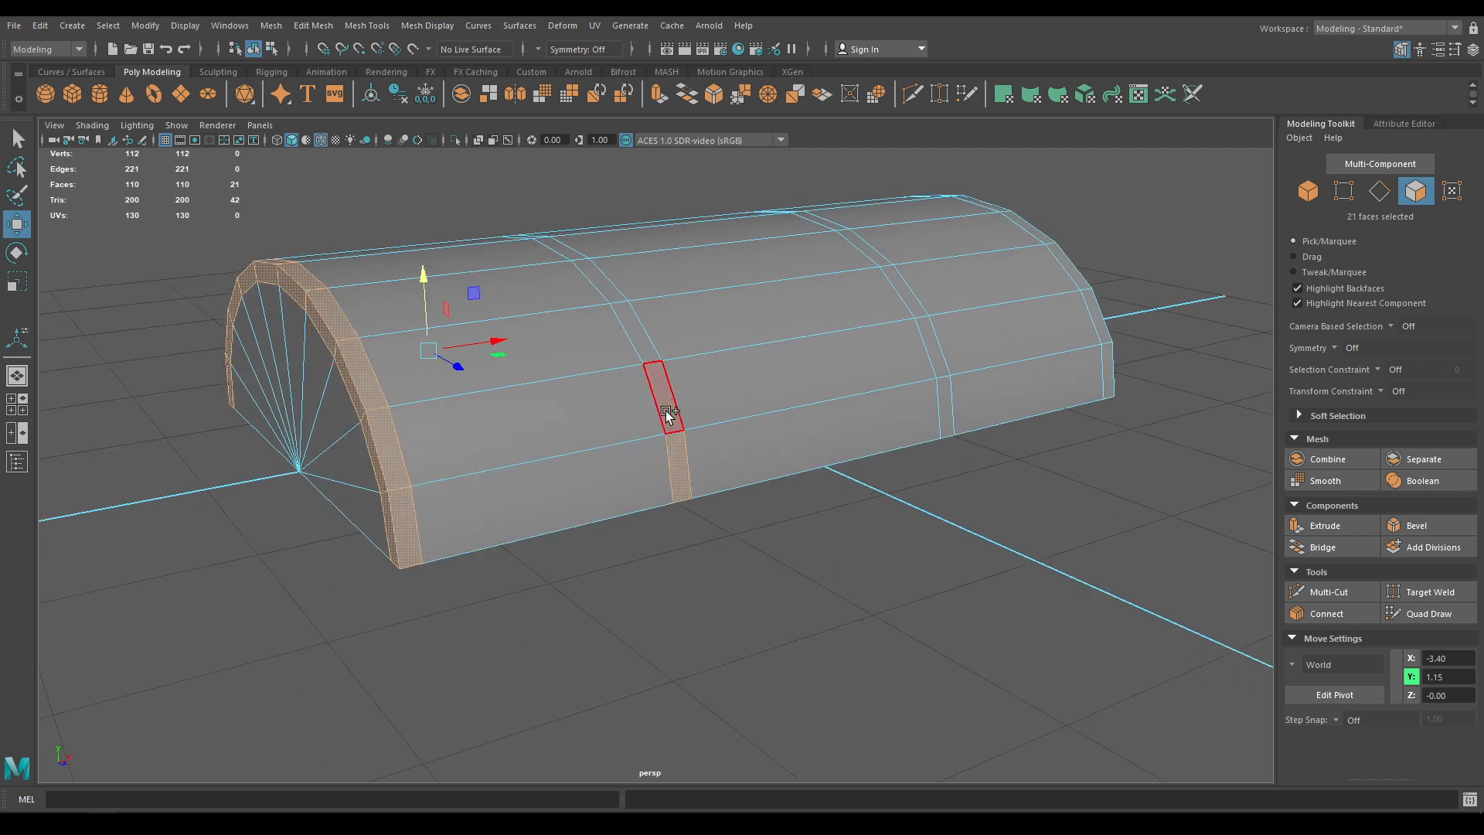
{"action": "left_click", "coordinate": [954, 405], "text": "shift"}
{"action": "left_click", "coordinate": [955, 407], "text": "shift"}
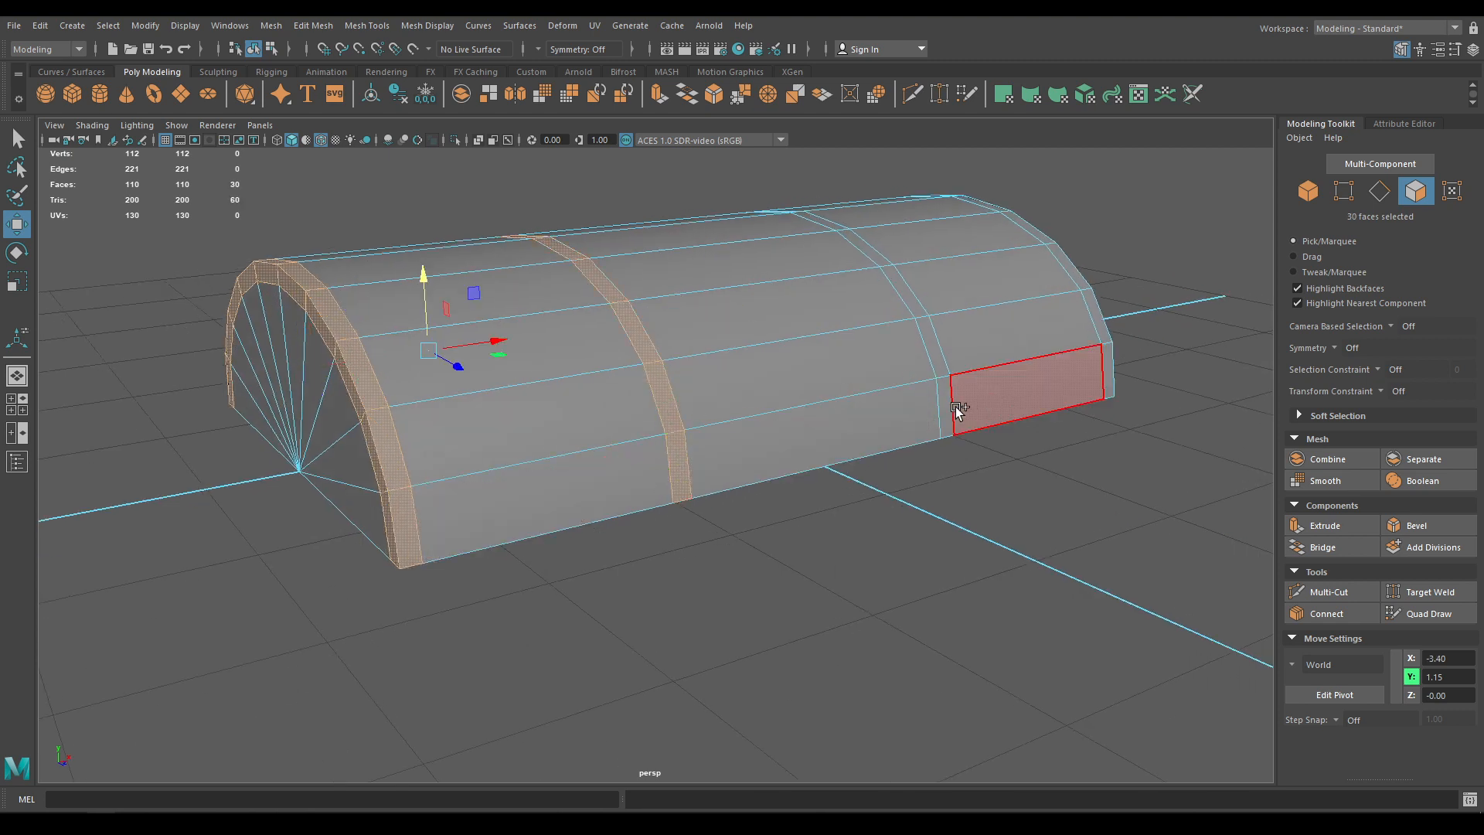
{"action": "left_click", "coordinate": [949, 405], "text": "shift"}
{"action": "double_click", "coordinate": [938, 355], "text": "shift"}
{"action": "left_click_drag", "start_coordinate": [937, 355], "coordinate": [773, 490], "text": "alt"}
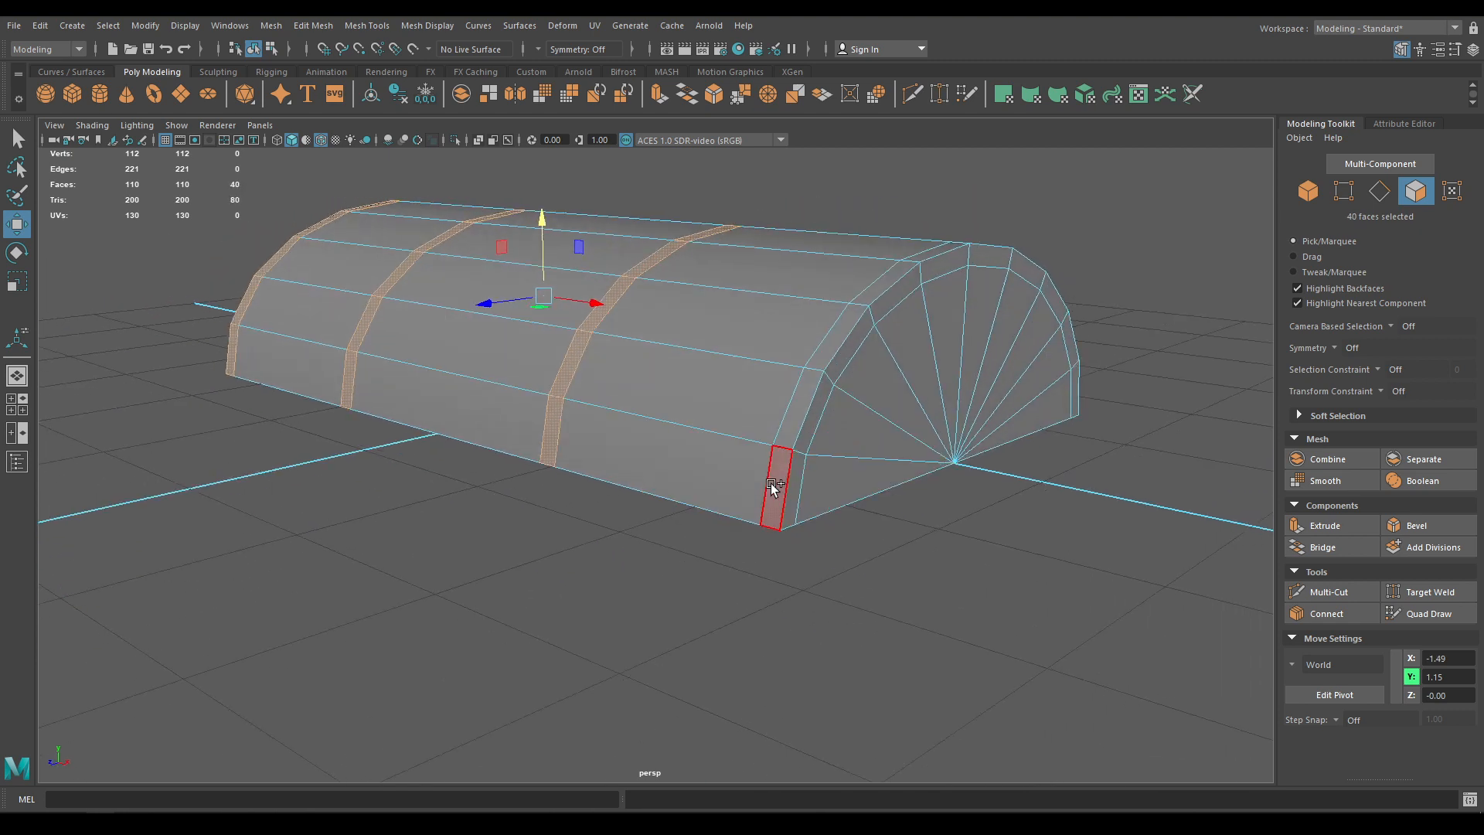
{"action": "double_click", "coordinate": [785, 430], "text": "shift"}
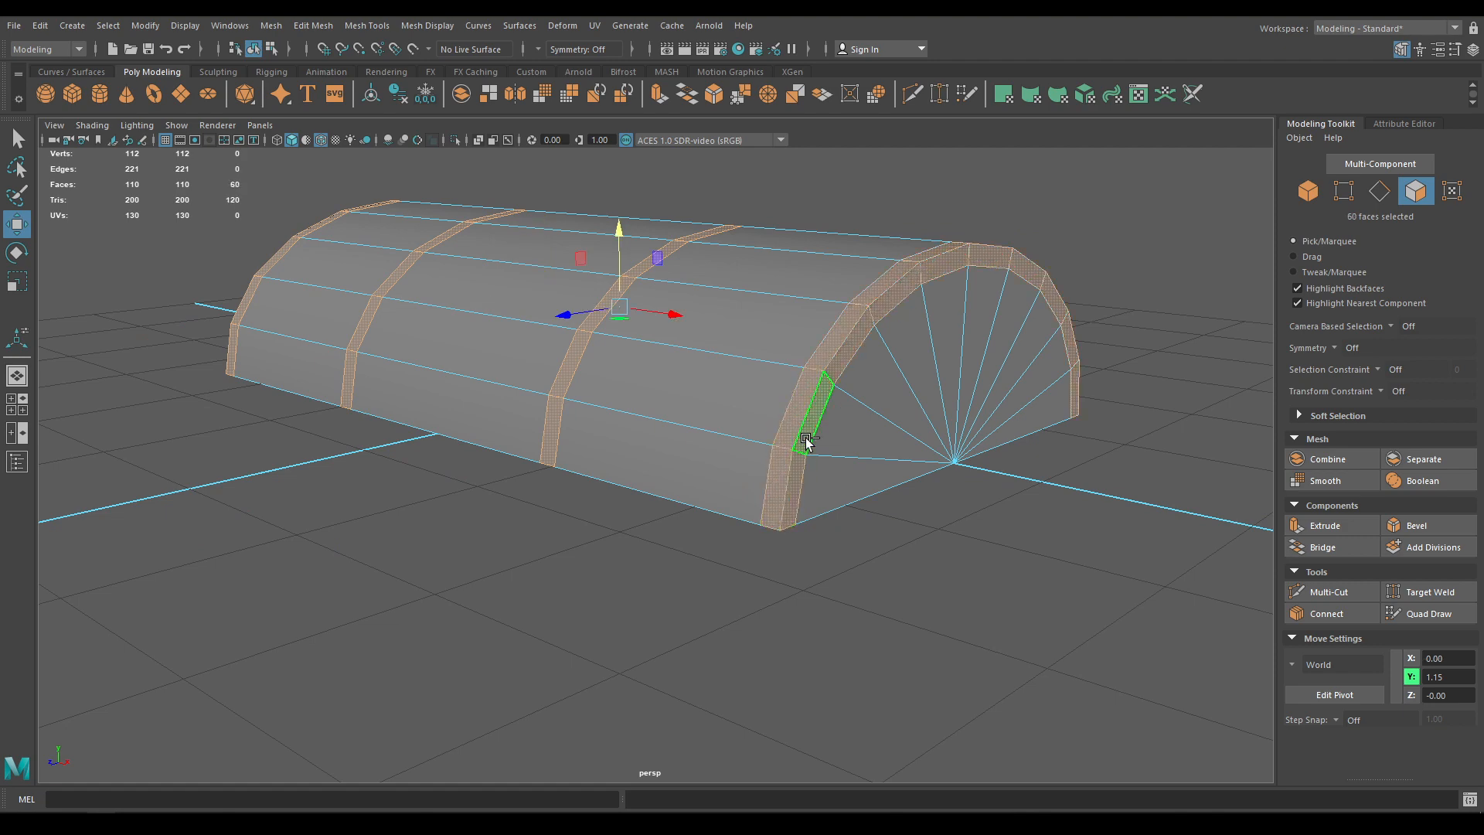
{"action": "left_click_drag", "start_coordinate": [804, 418], "coordinate": [696, 325], "text": "alt"}
Extract the strip faces as separate strap objects and select the end strap
{"action": "right_click_drag", "start_coordinate": [640, 360], "coordinate": [629, 643], "text": "shift"}
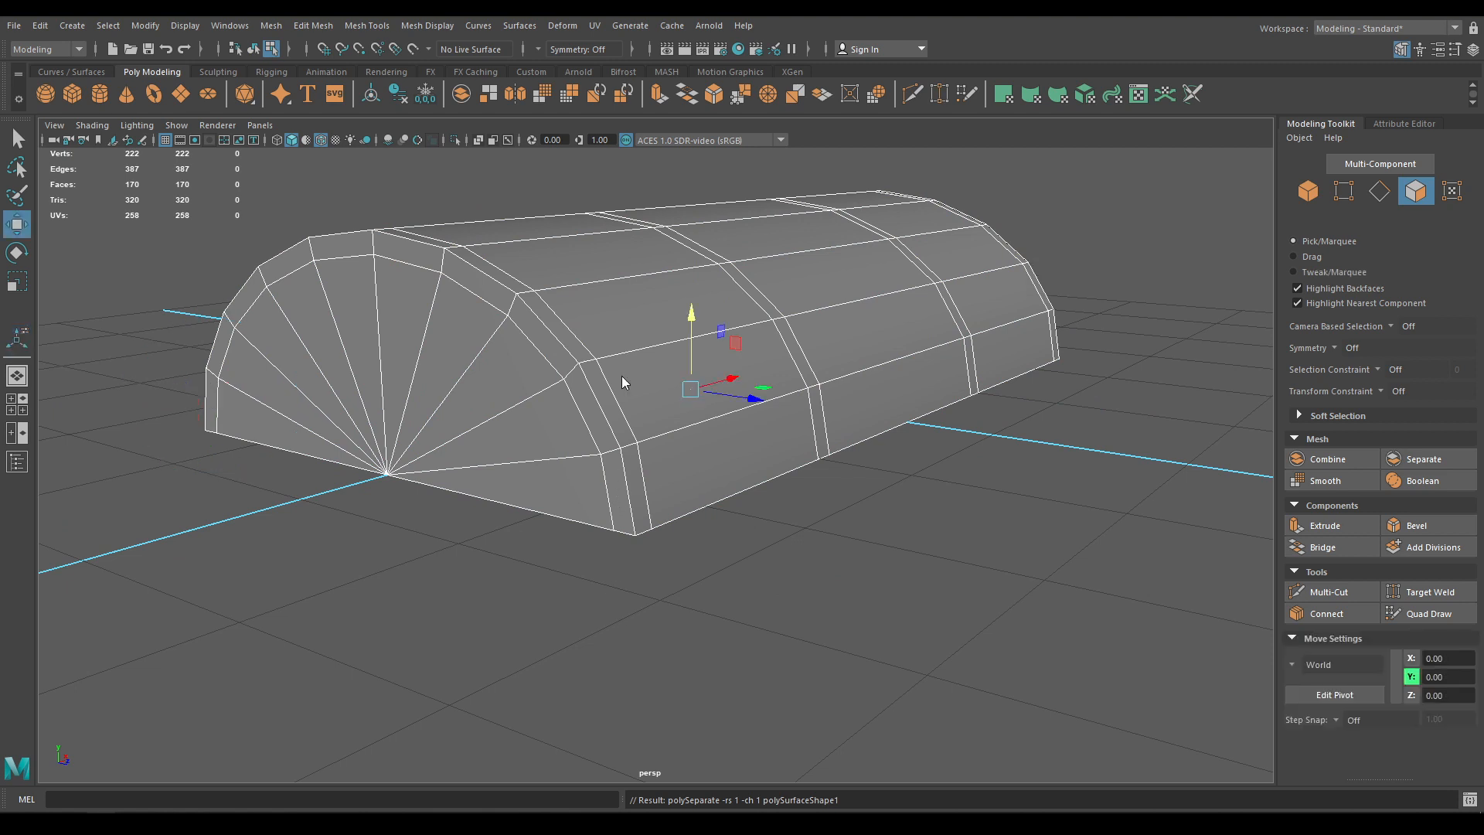
{"action": "key", "text": "F8"}
{"action": "left_click", "coordinate": [595, 382]}
Combine the four lid strips into a single band mesh, leaving the lid body out
{"action": "left_click_drag", "start_coordinate": [690, 495], "coordinate": [562, 499], "text": "alt"}
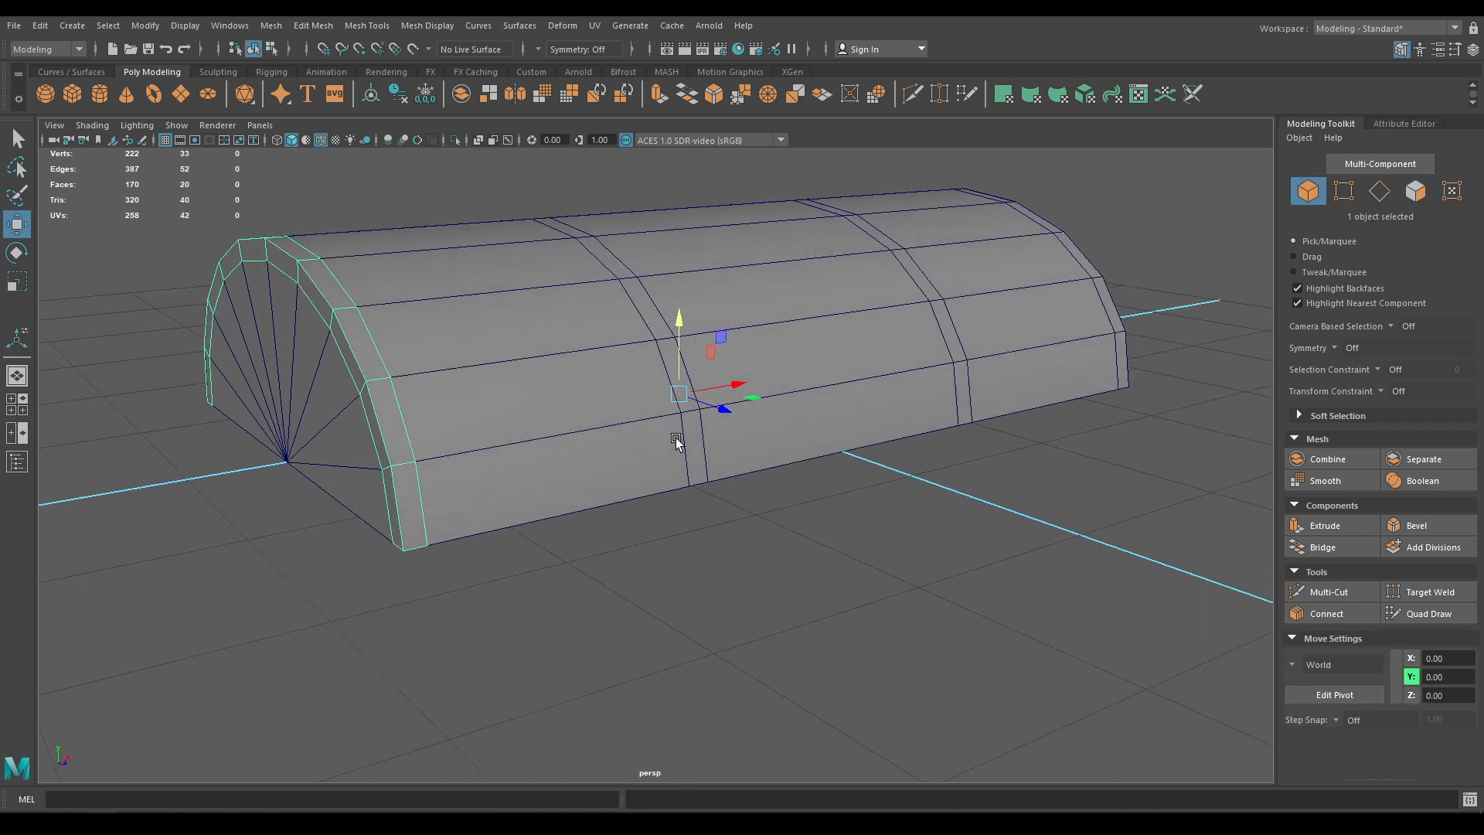
{"action": "left_click", "coordinate": [692, 437], "text": "shift"}
{"action": "left_click", "coordinate": [960, 382], "text": "shift"}
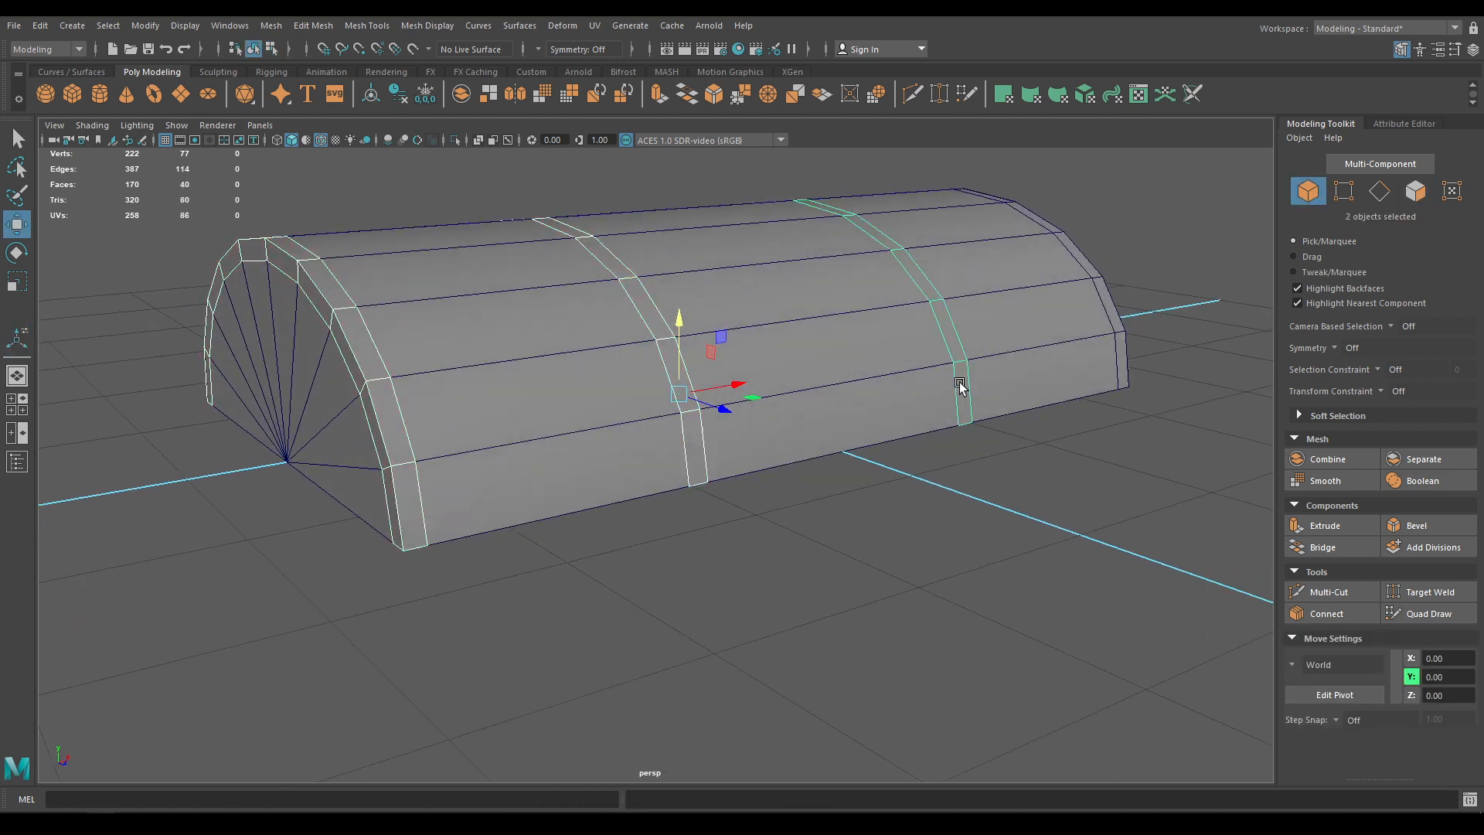
{"action": "left_click", "coordinate": [1126, 355], "text": "shift"}
{"action": "left_click", "coordinate": [1122, 358], "text": "shift"}
{"action": "left_click", "coordinate": [1060, 363], "text": "shift"}
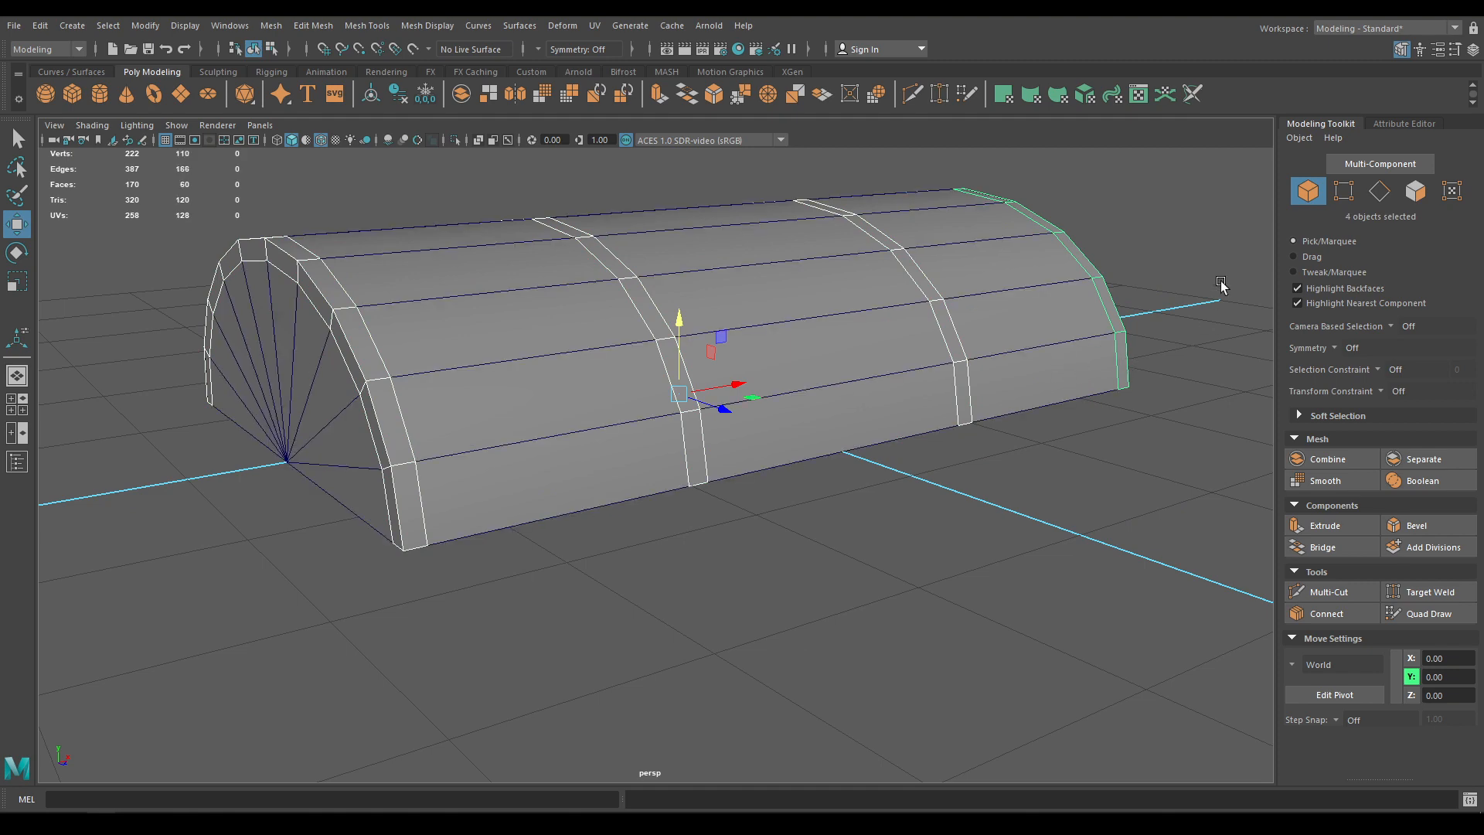
{"action": "right_click_drag", "start_coordinate": [1221, 281], "coordinate": [1179, 602], "text": "shift"}
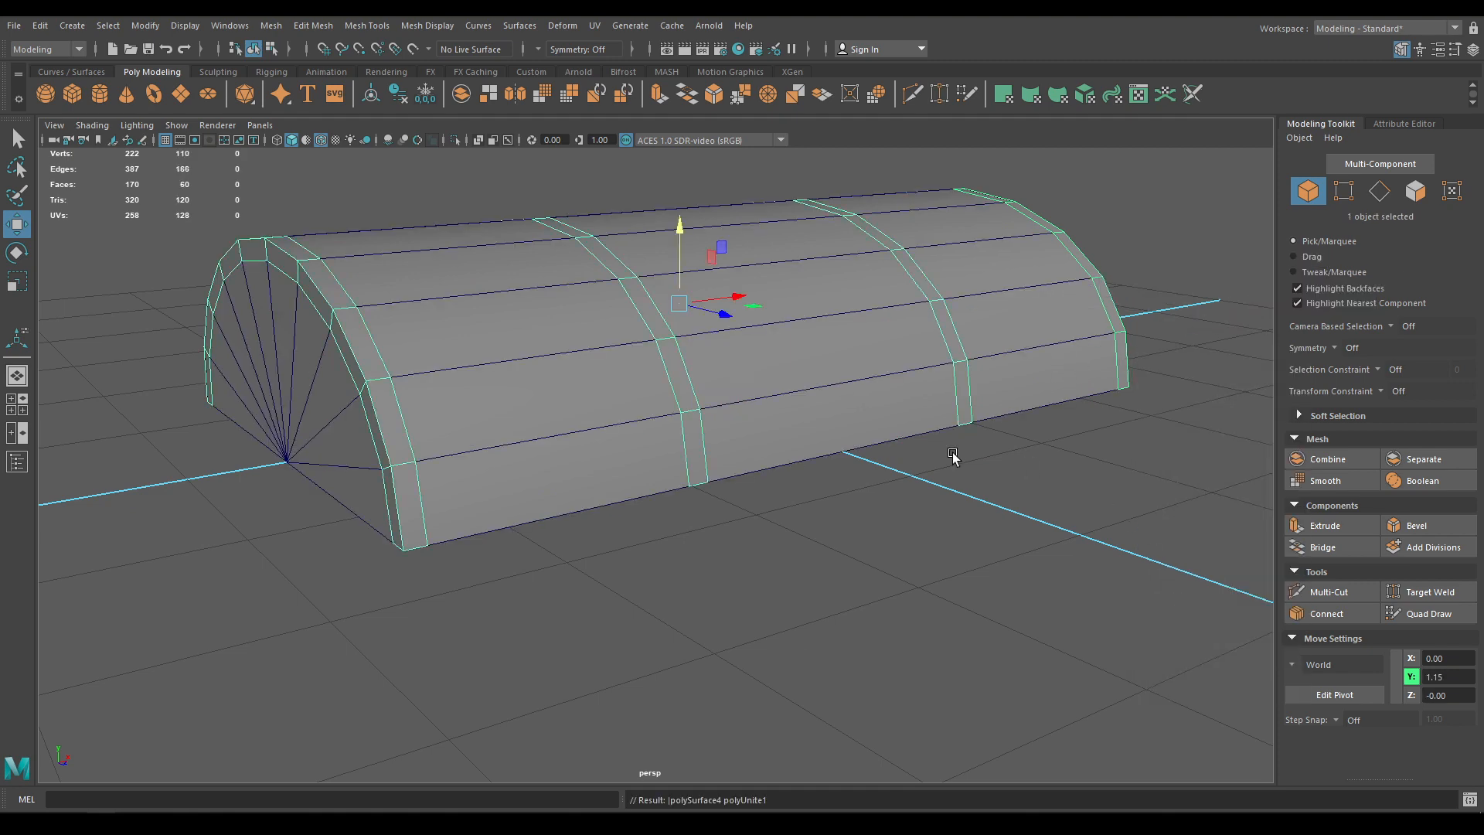
Select the lid body and isolate it on its own
{"action": "left_click_drag", "start_coordinate": [812, 434], "coordinate": [485, 382], "text": "alt"}
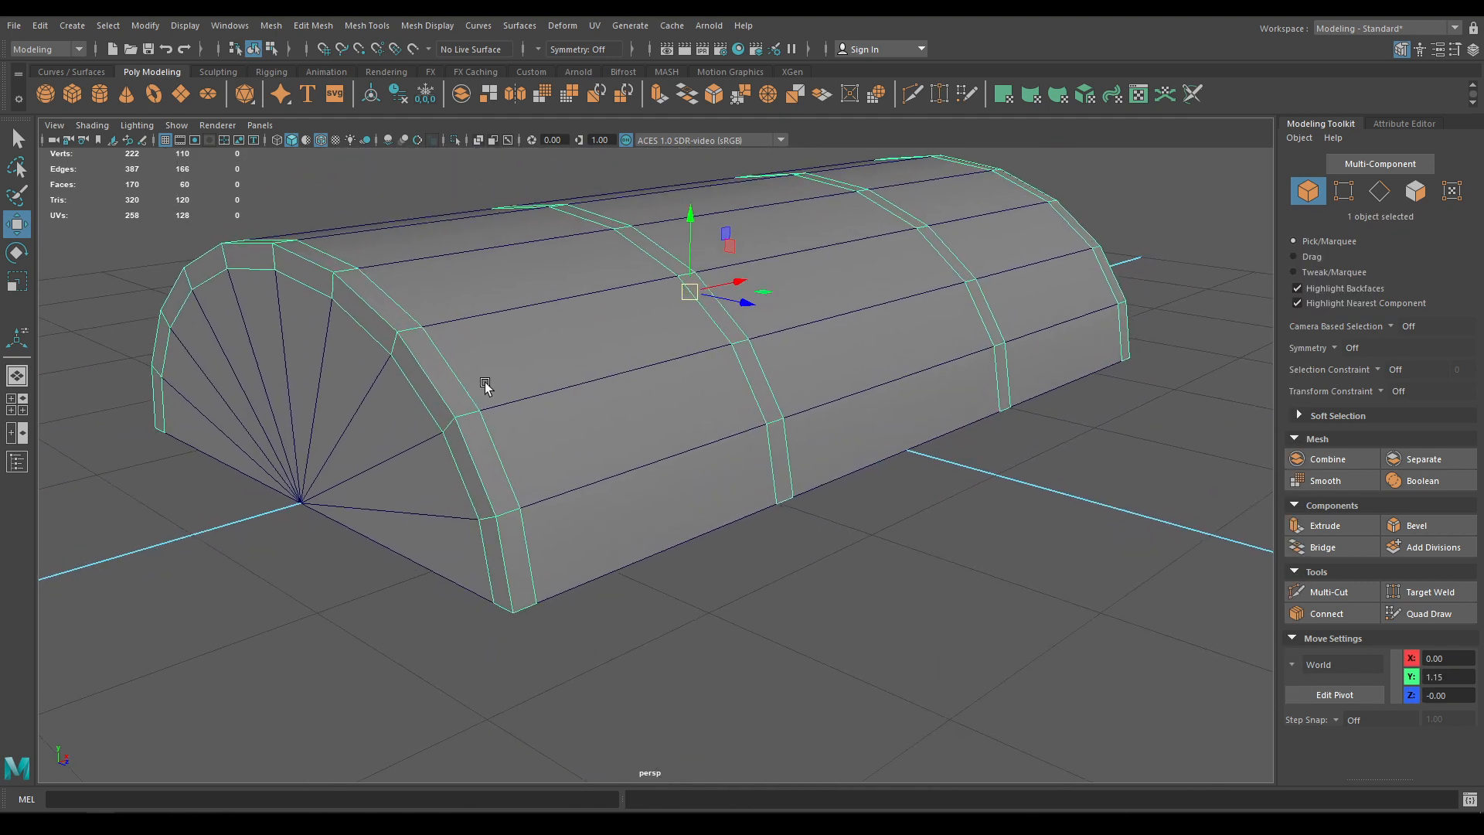
{"action": "left_click_drag", "start_coordinate": [614, 345], "coordinate": [656, 332], "text": "alt"}
{"action": "left_click", "coordinate": [645, 400]}
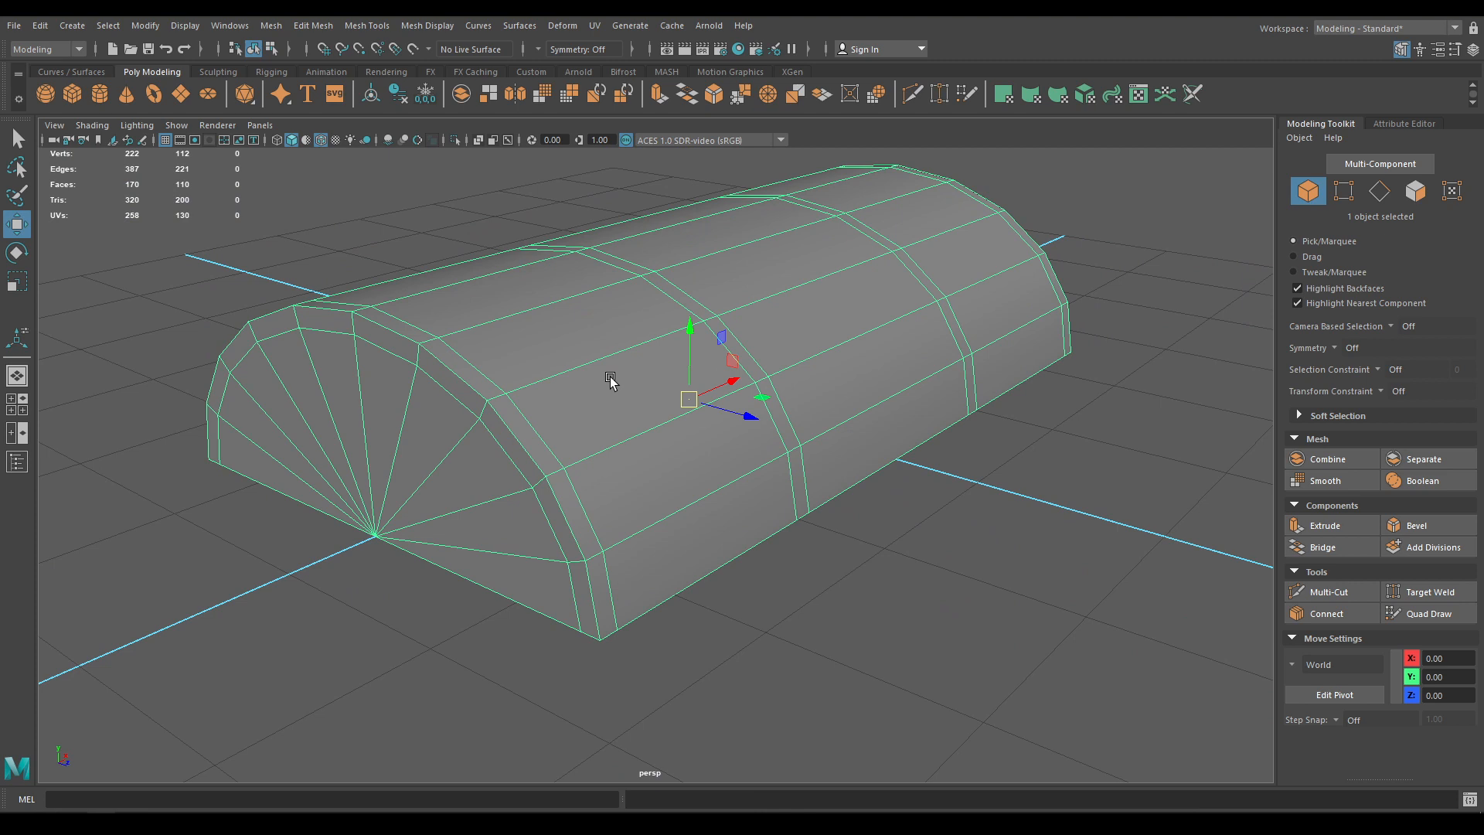
{"action": "key", "text": "alt+h"}
{"action": "left_click_drag", "start_coordinate": [577, 382], "coordinate": [541, 393], "text": "alt"}
Delete the lid body's four leftover bevel edge loops, including the cap-side loop
{"action": "right_click_drag", "start_coordinate": [494, 393], "coordinate": [433, 406]}
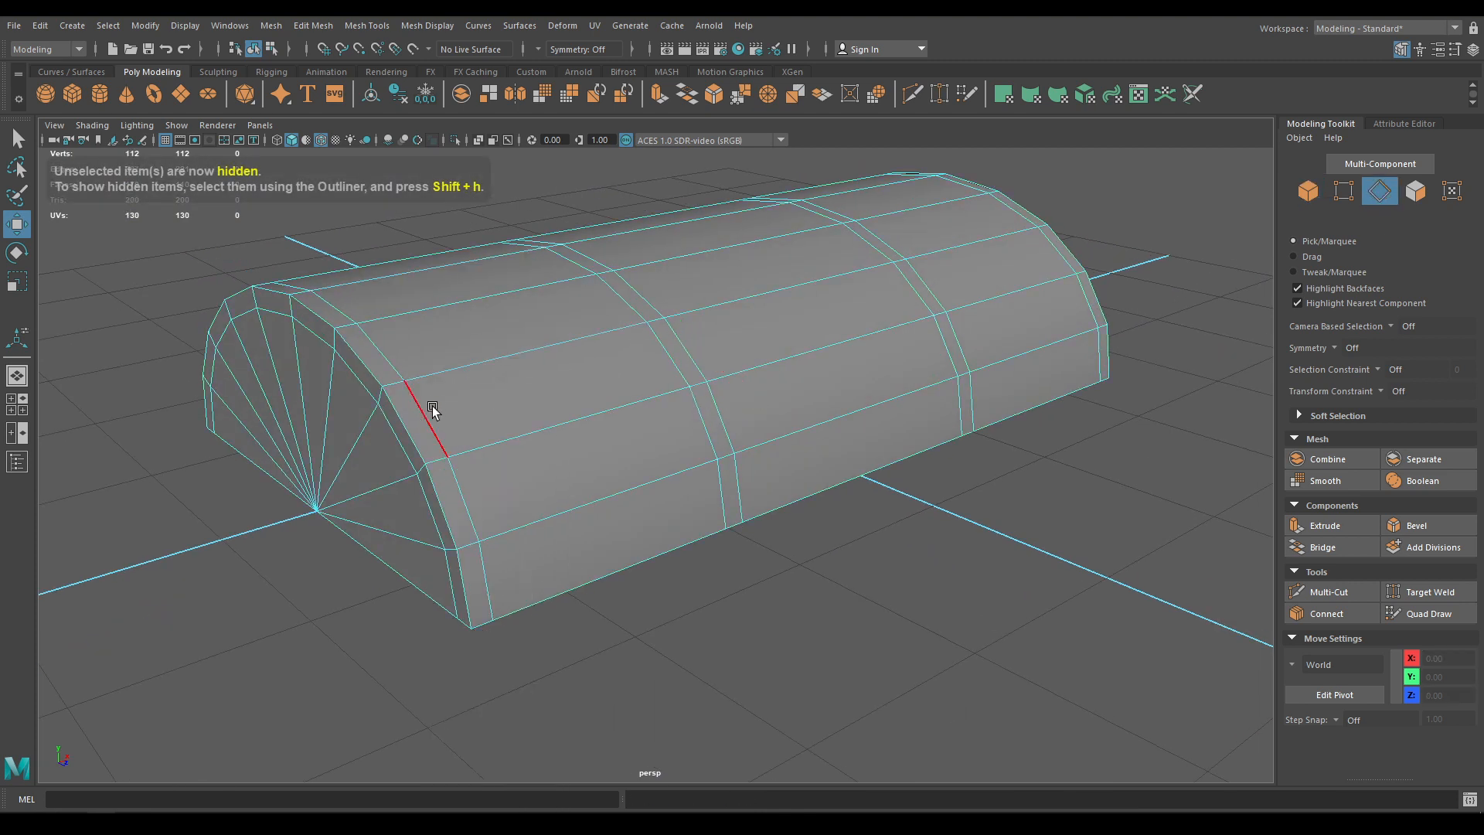
{"action": "double_click", "coordinate": [423, 422]}
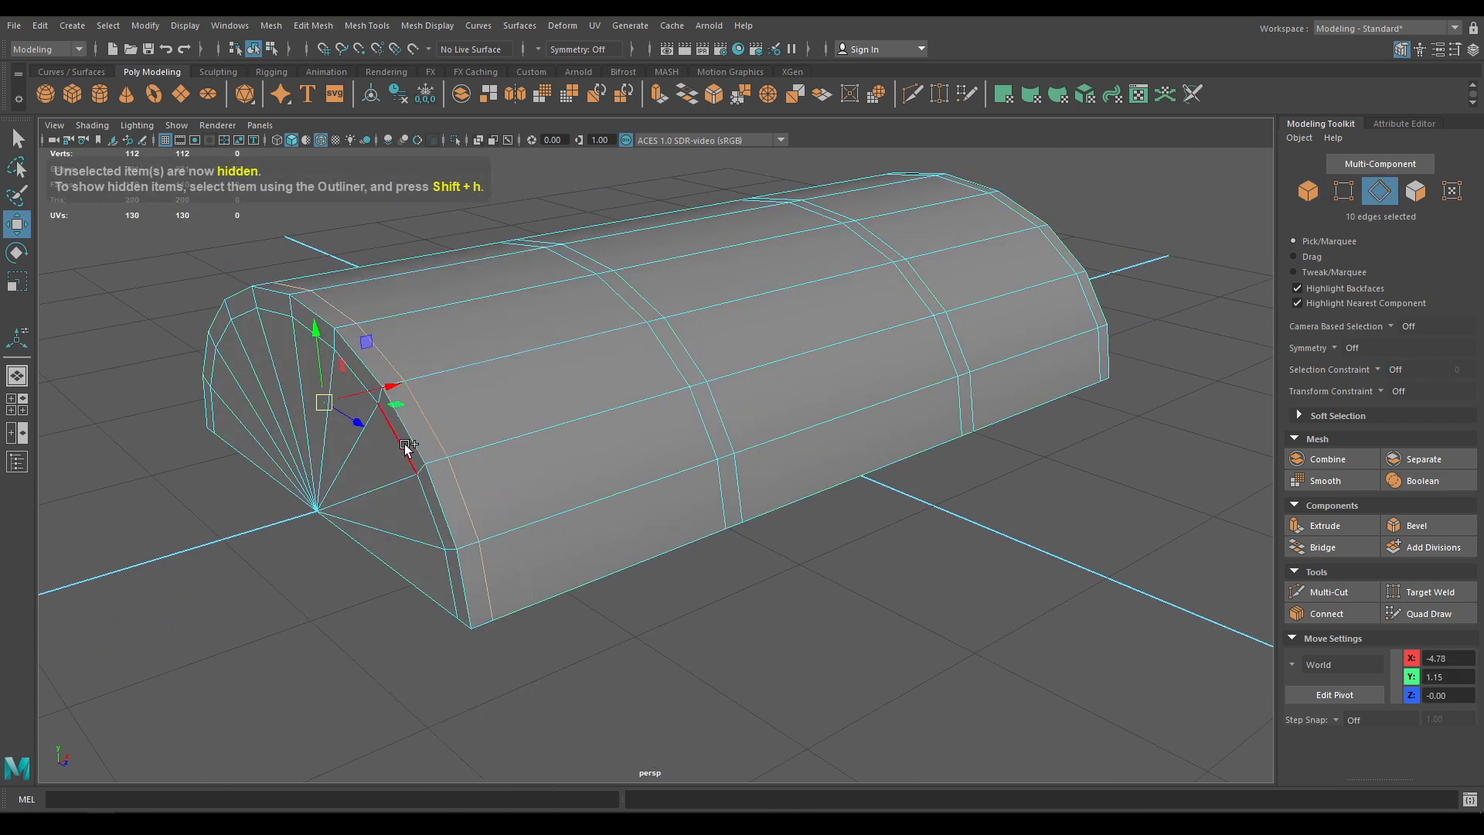
{"action": "double_click", "coordinate": [695, 414], "text": "shift"}
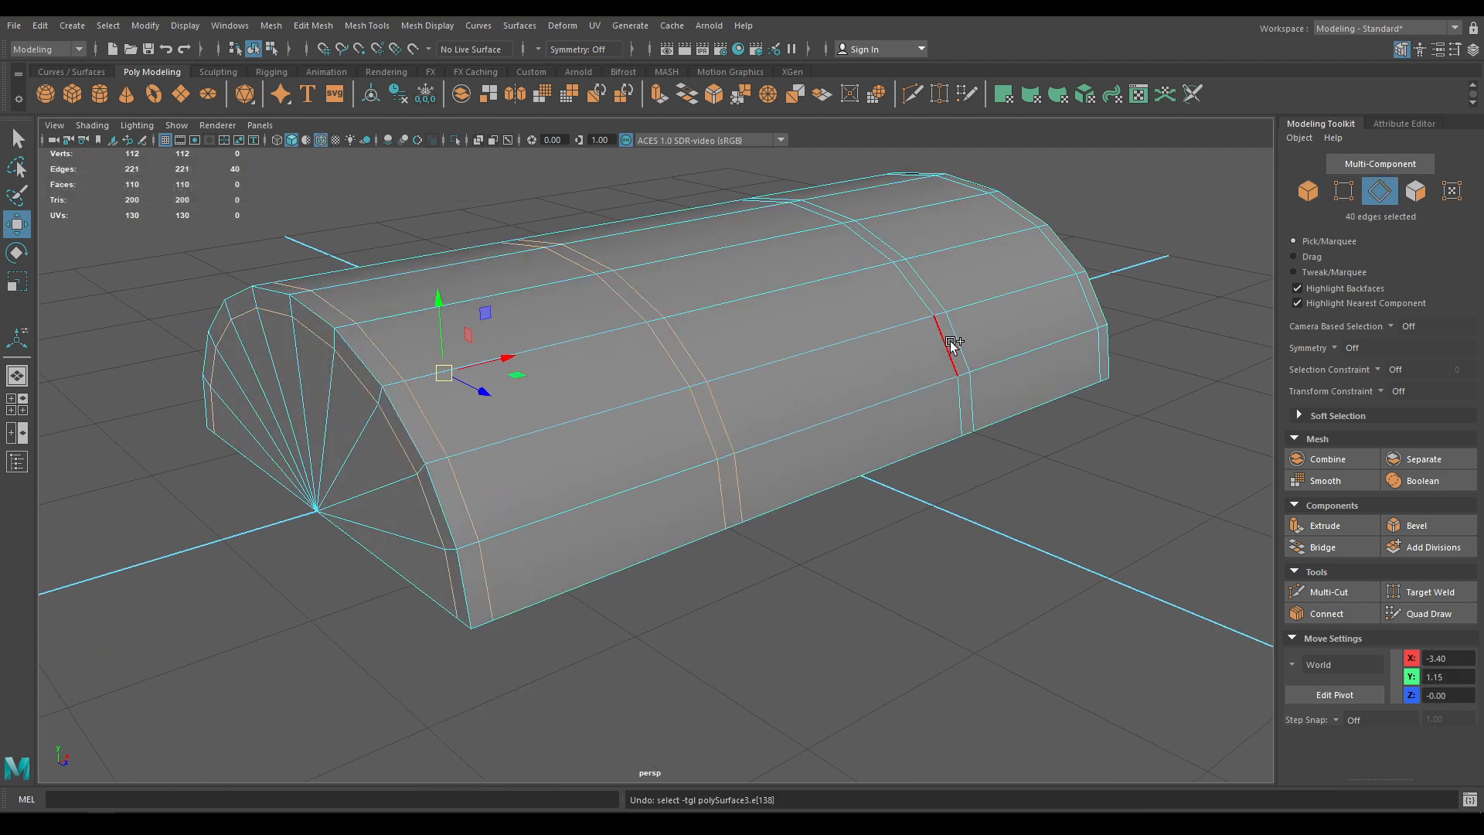
{"action": "double_click", "coordinate": [1074, 308], "text": "shift"}
{"action": "left_click_drag", "start_coordinate": [1033, 349], "coordinate": [769, 376], "text": "alt"}
{"action": "double_click", "coordinate": [842, 386], "text": "shift"}
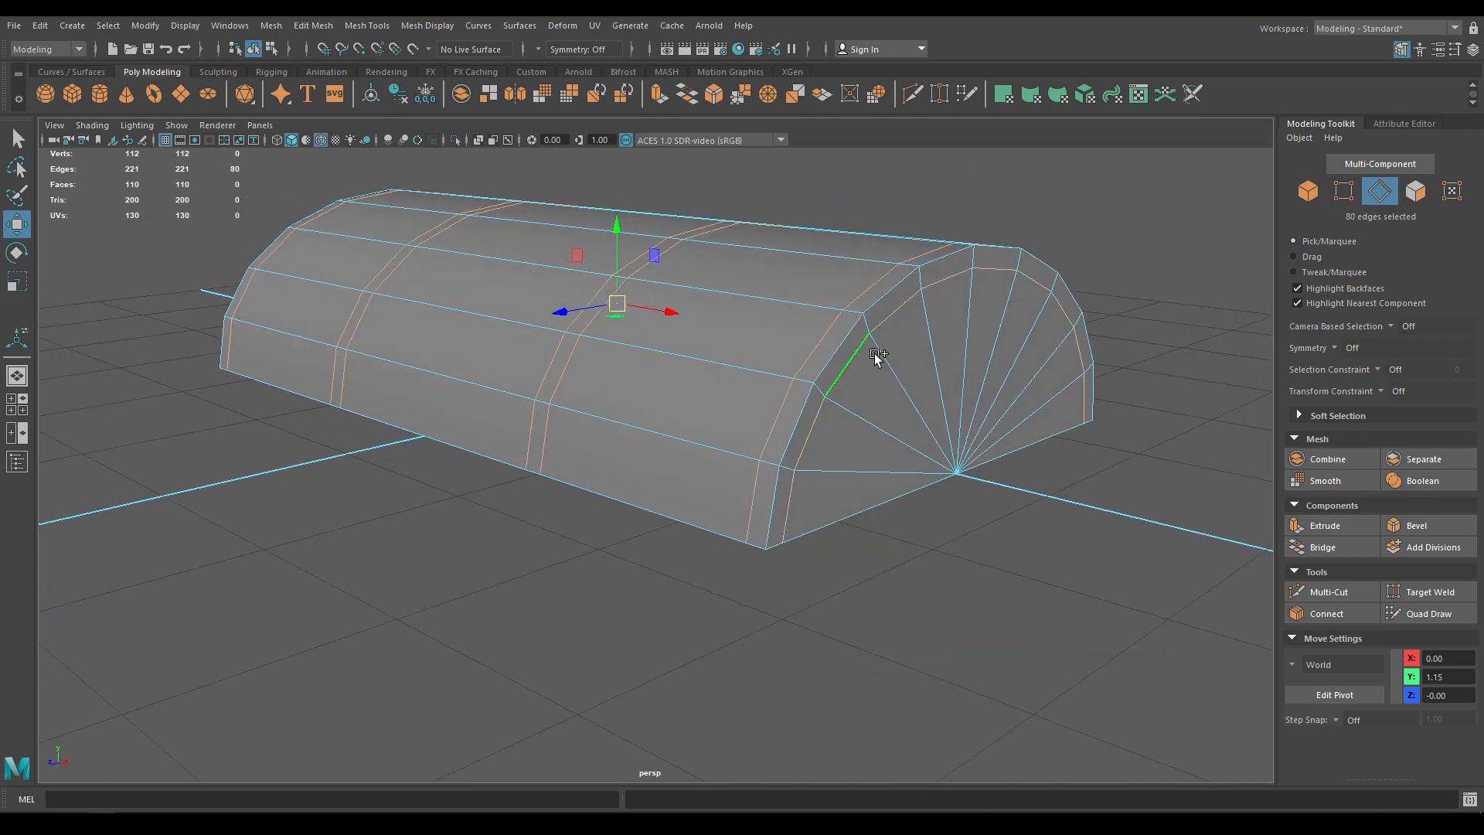
{"action": "right_click_drag", "start_coordinate": [881, 348], "coordinate": [801, 372], "text": "shift"}
Unhide all meshes and select the band mesh over the lid
{"action": "left_click_drag", "start_coordinate": [587, 412], "coordinate": [764, 426], "text": "alt"}
{"action": "right_click_drag", "start_coordinate": [679, 344], "coordinate": [756, 306]}
{"action": "key", "text": "ctrl+shift+h"}
{"action": "left_click", "coordinate": [488, 461]}
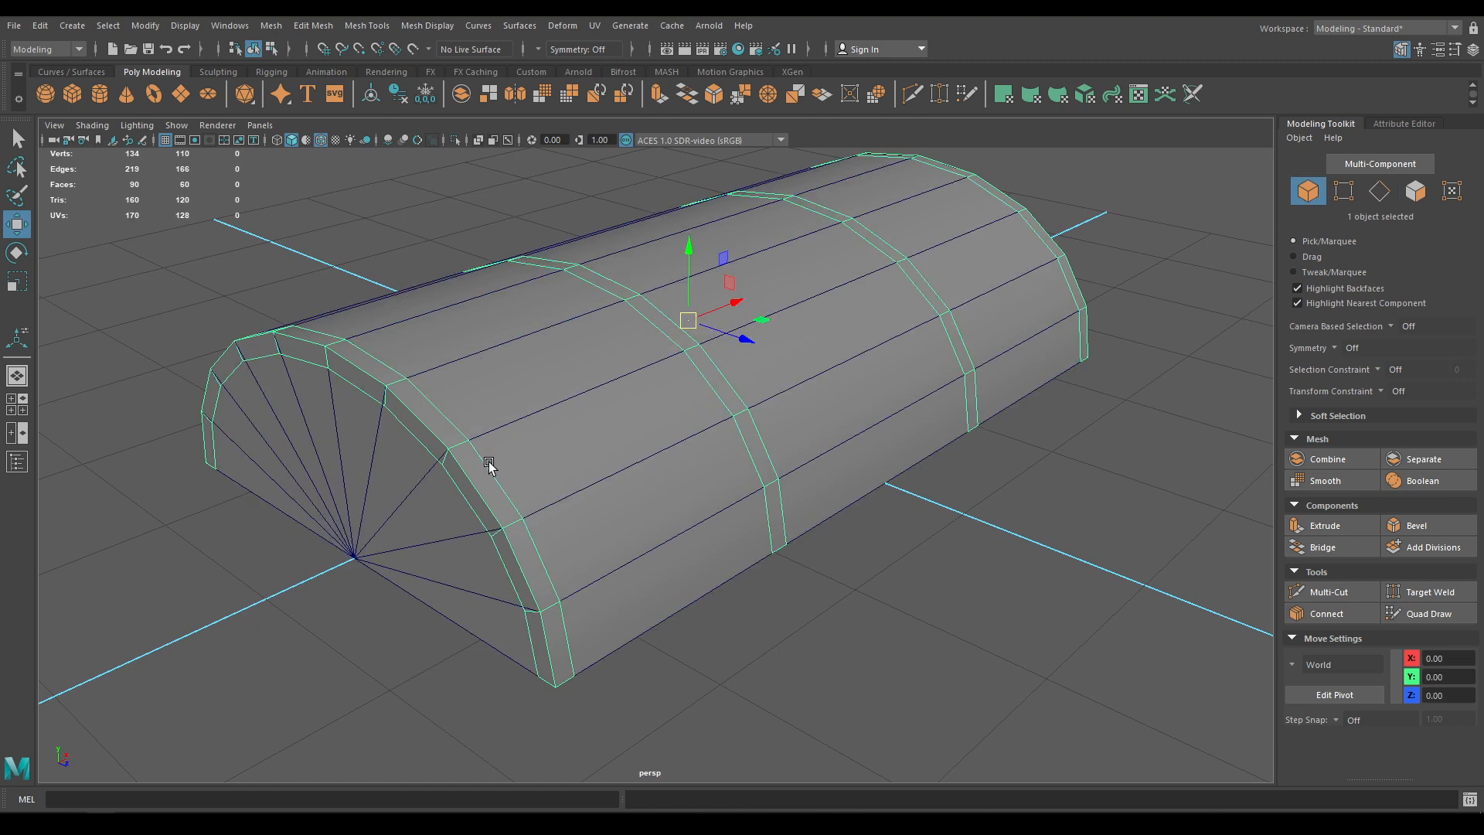
{"action": "left_click_drag", "start_coordinate": [725, 410], "coordinate": [781, 438], "text": "alt"}
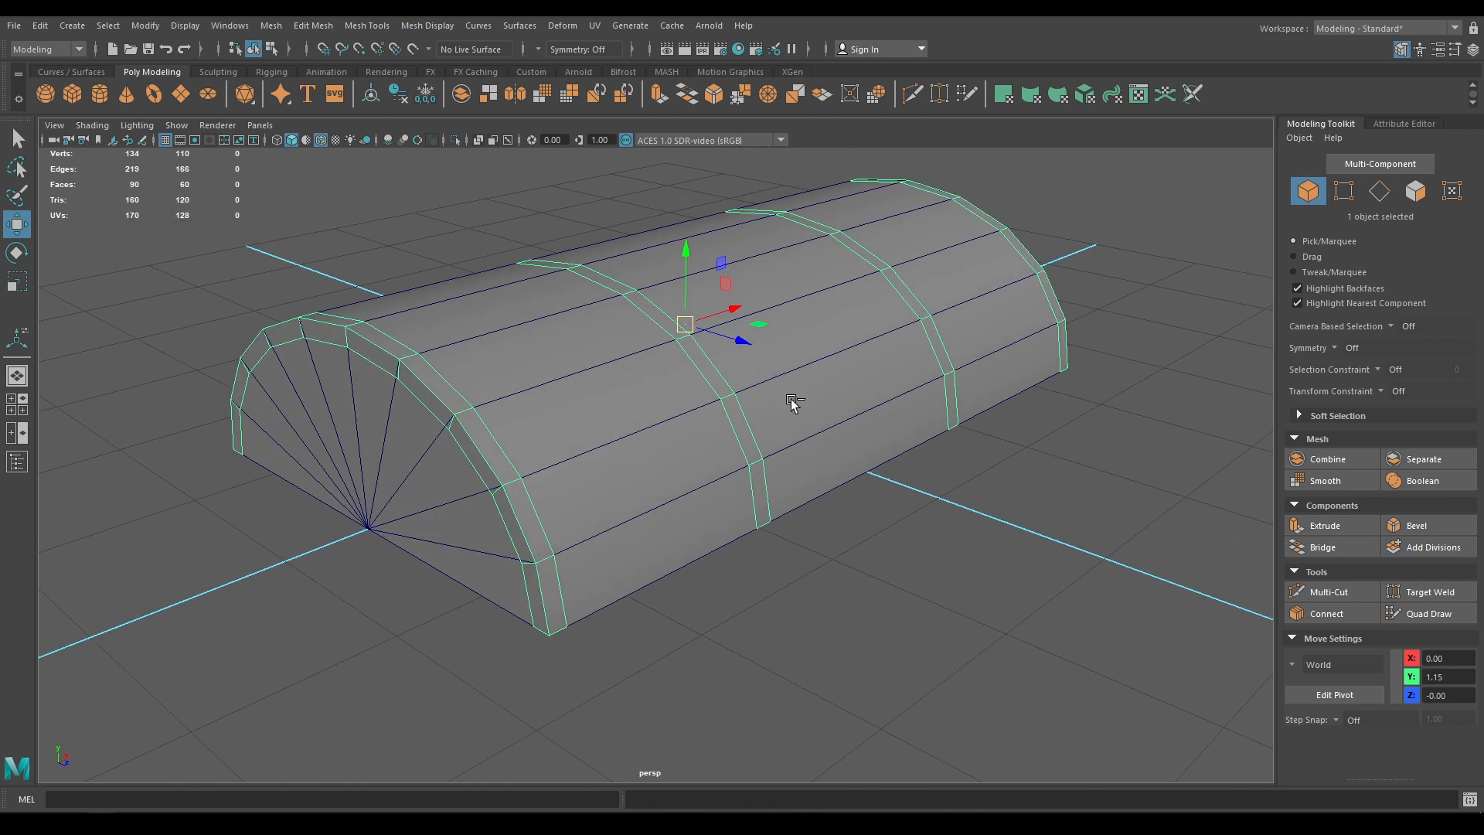
Extrude the band faces outward with a thickness of 0.1
{"action": "key", "text": "ctrl+e"}
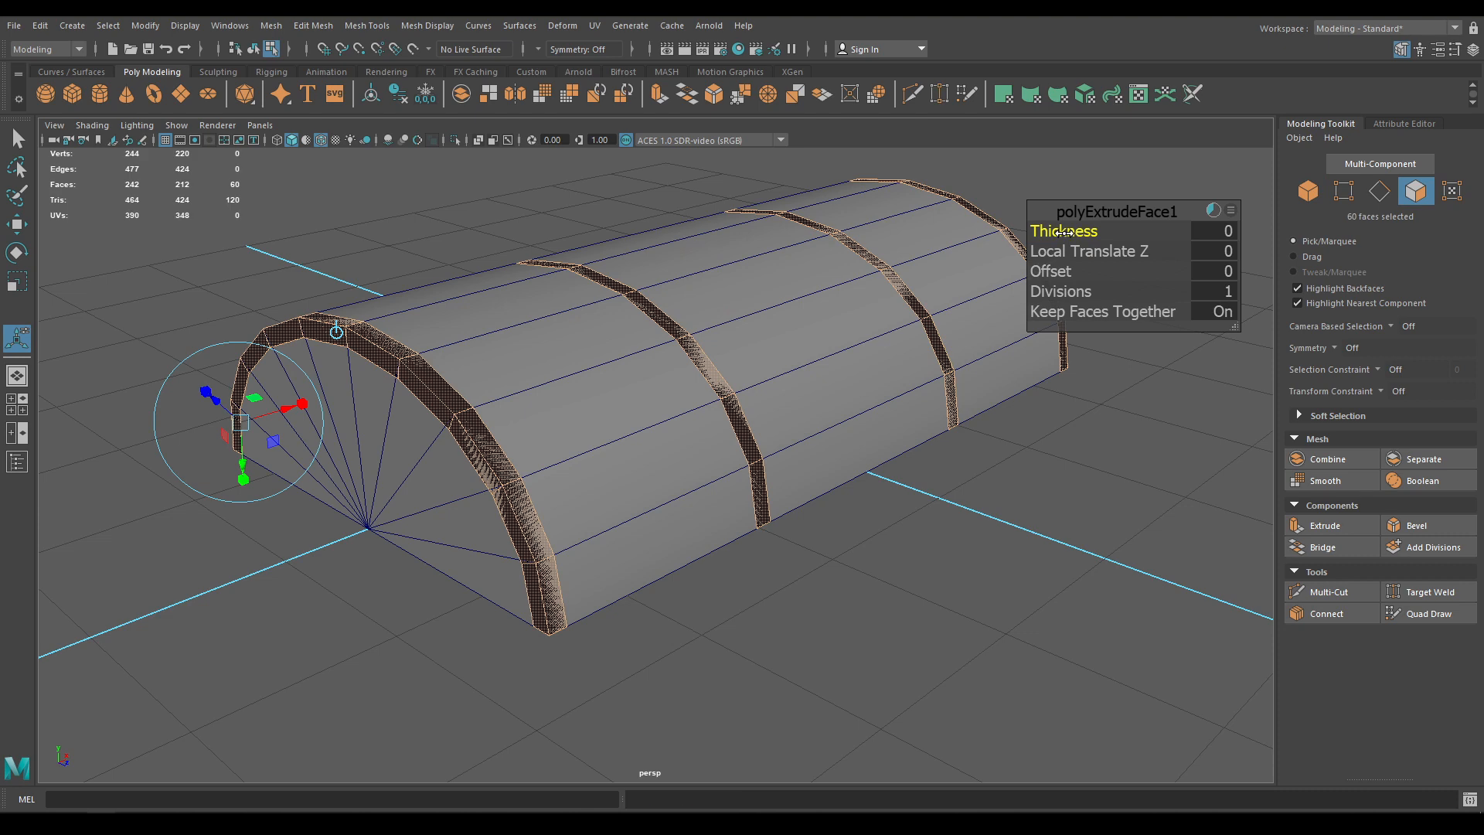
{"action": "left_click_drag", "start_coordinate": [1064, 231], "coordinate": [1069, 232]}
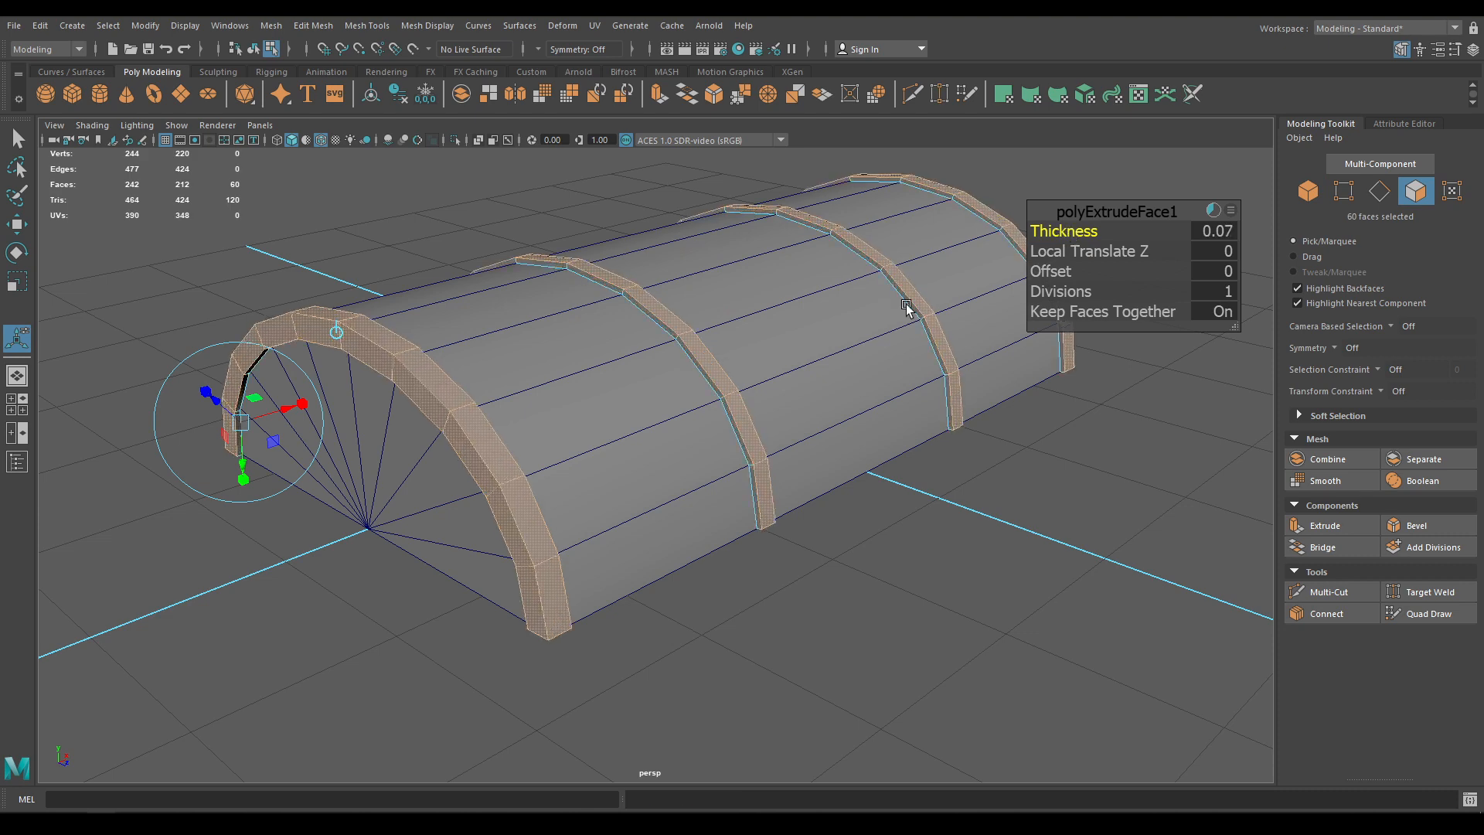
{"action": "left_click_drag", "start_coordinate": [906, 307], "coordinate": [1189, 265], "text": "alt"}
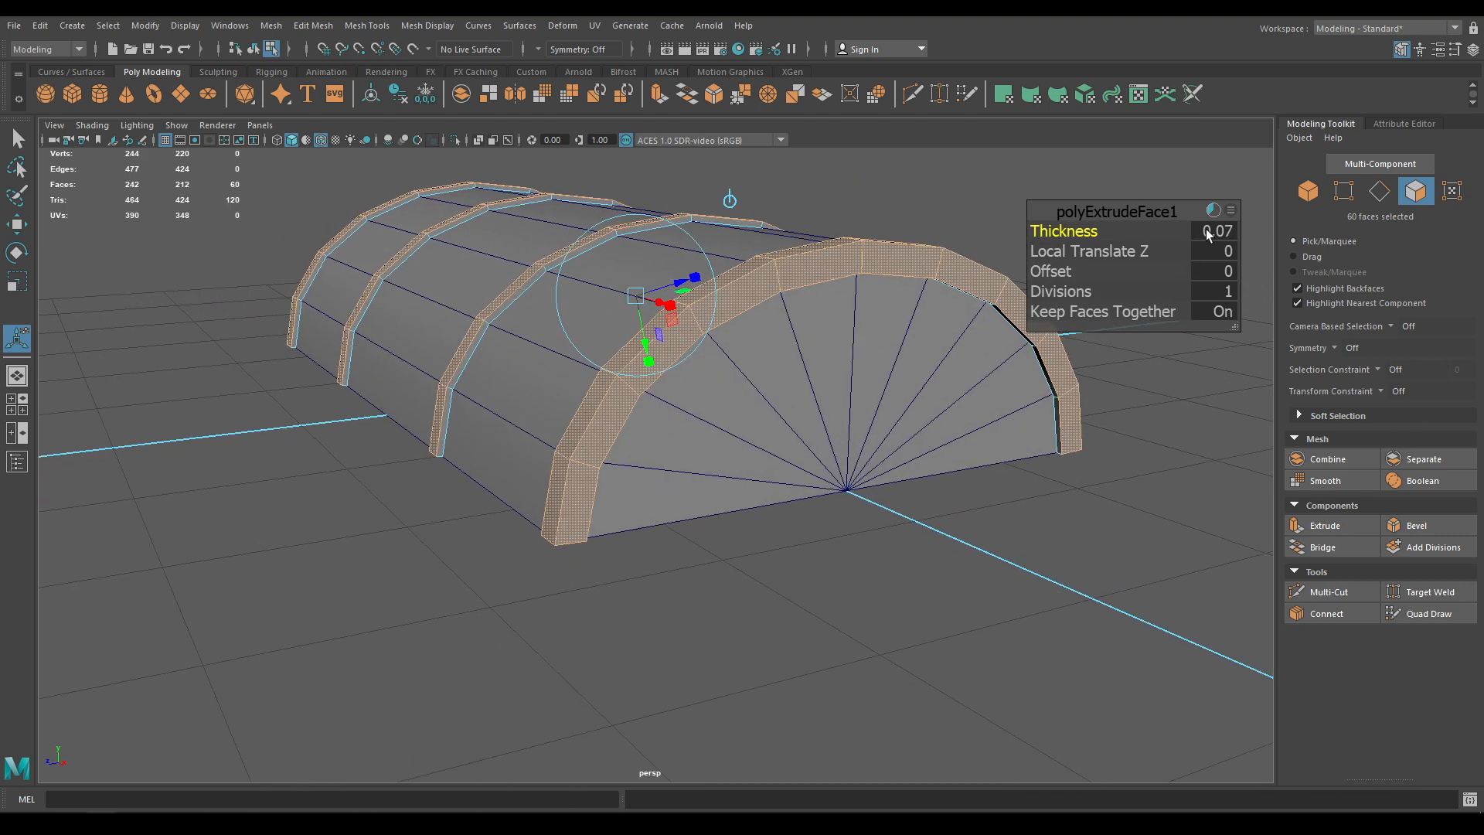
{"action": "type", "text": "0.1"}
{"action": "key", "text": "Return"}
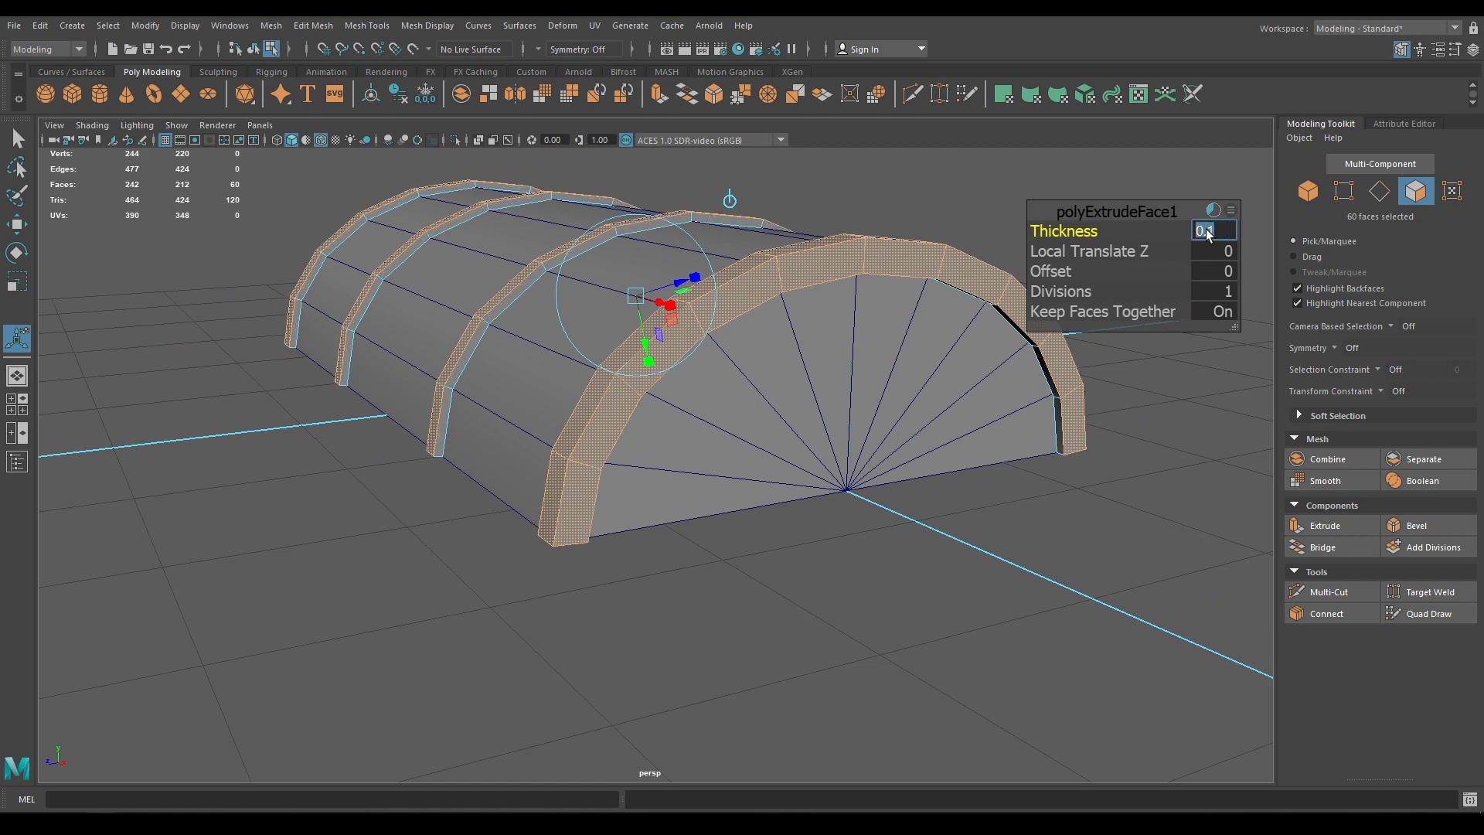
{"action": "left_click_drag", "start_coordinate": [695, 348], "coordinate": [796, 327], "text": "alt"}
Deselect the bands and turn off Wireframe on Shaded to review the raised straps
{"action": "key", "text": "w"}
{"action": "right_click_drag", "start_coordinate": [596, 239], "coordinate": [670, 215]}
{"action": "left_click", "coordinate": [1219, 386]}
{"action": "right_click_drag", "start_coordinate": [1219, 386], "coordinate": [812, 61], "text": "alt"}
{"action": "left_click_drag", "start_coordinate": [812, 58], "coordinate": [657, 646], "text": "alt"}
{"action": "left_click", "coordinate": [320, 140]}
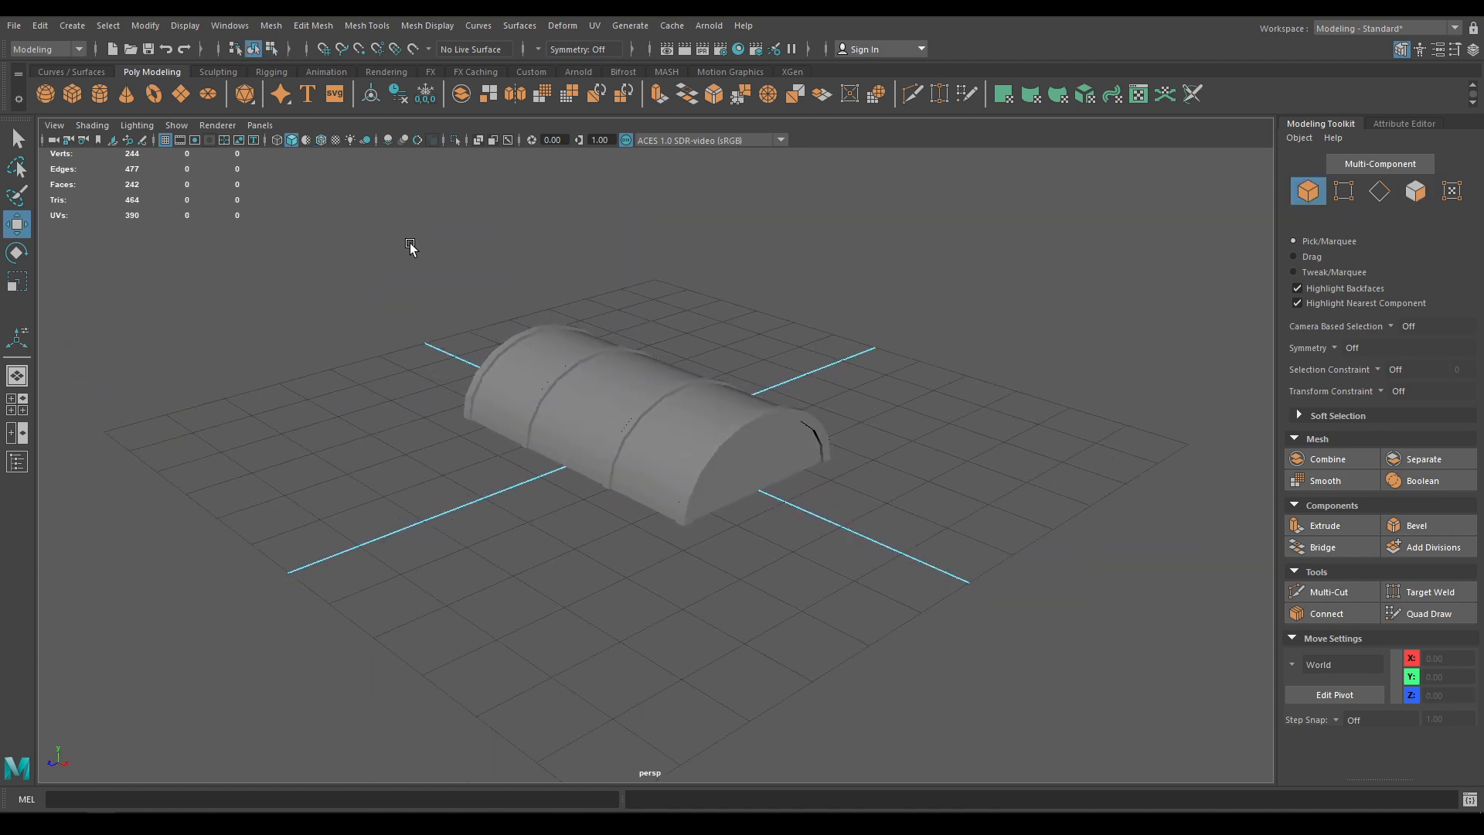
{"action": "mouse_move", "coordinate": [410, 245]}
{"action": "left_mouse_down", "text": "alt"}
{"action": "mouse_move", "coordinate": [564, 271]}
{"action": "mouse_move", "coordinate": [569, 456]}
{"action": "mouse_move", "coordinate": [504, 403]}
{"action": "mouse_move", "coordinate": [596, 364]}
{"action": "left_mouse_up", "text": "alt"}
Turn Wireframe on Shaded back on and select the band mesh in Front view
{"action": "left_click", "coordinate": [563, 363]}
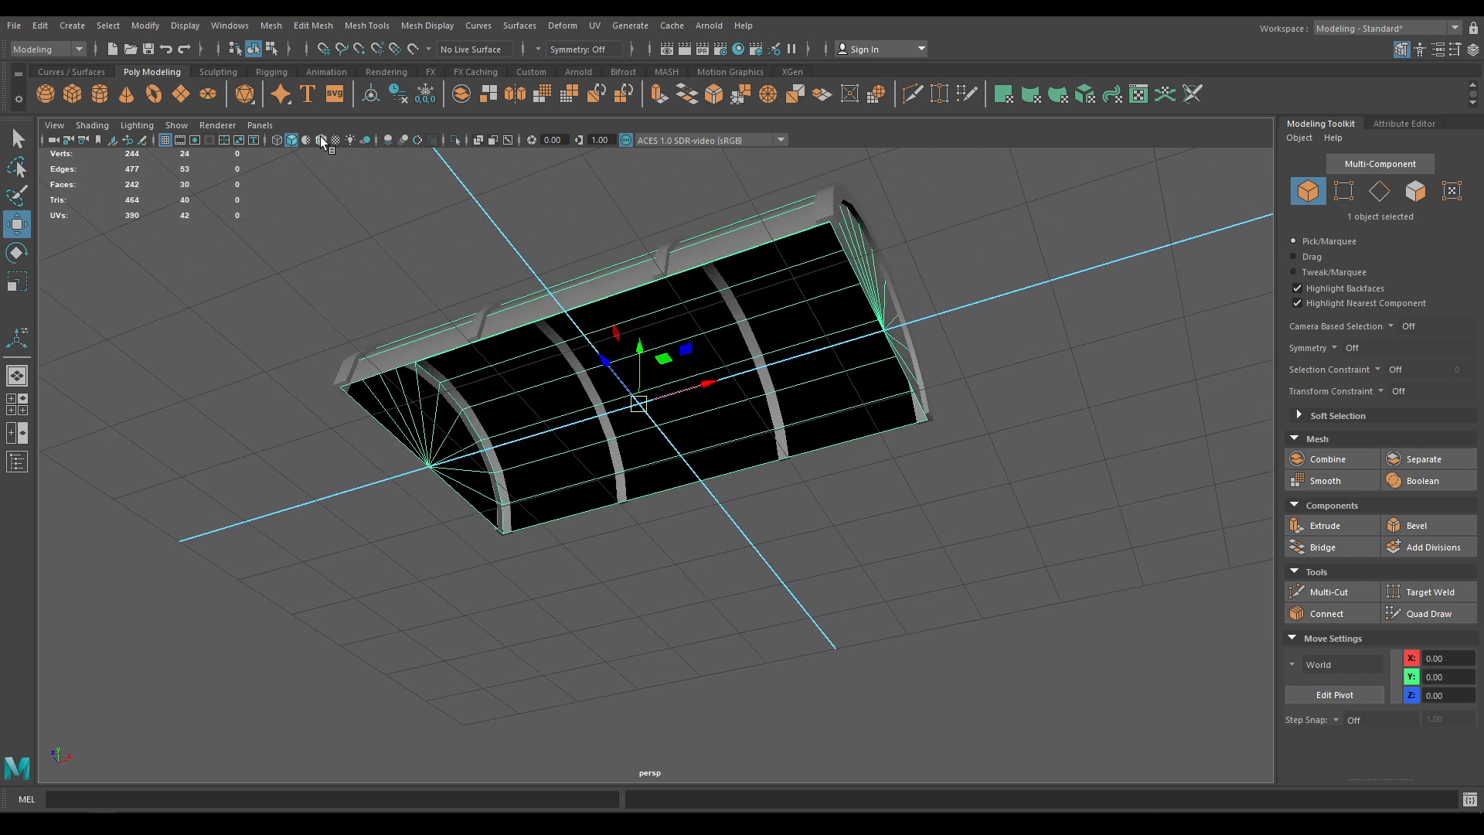
{"action": "left_click_drag", "start_coordinate": [577, 468], "coordinate": [649, 534], "text": "alt"}
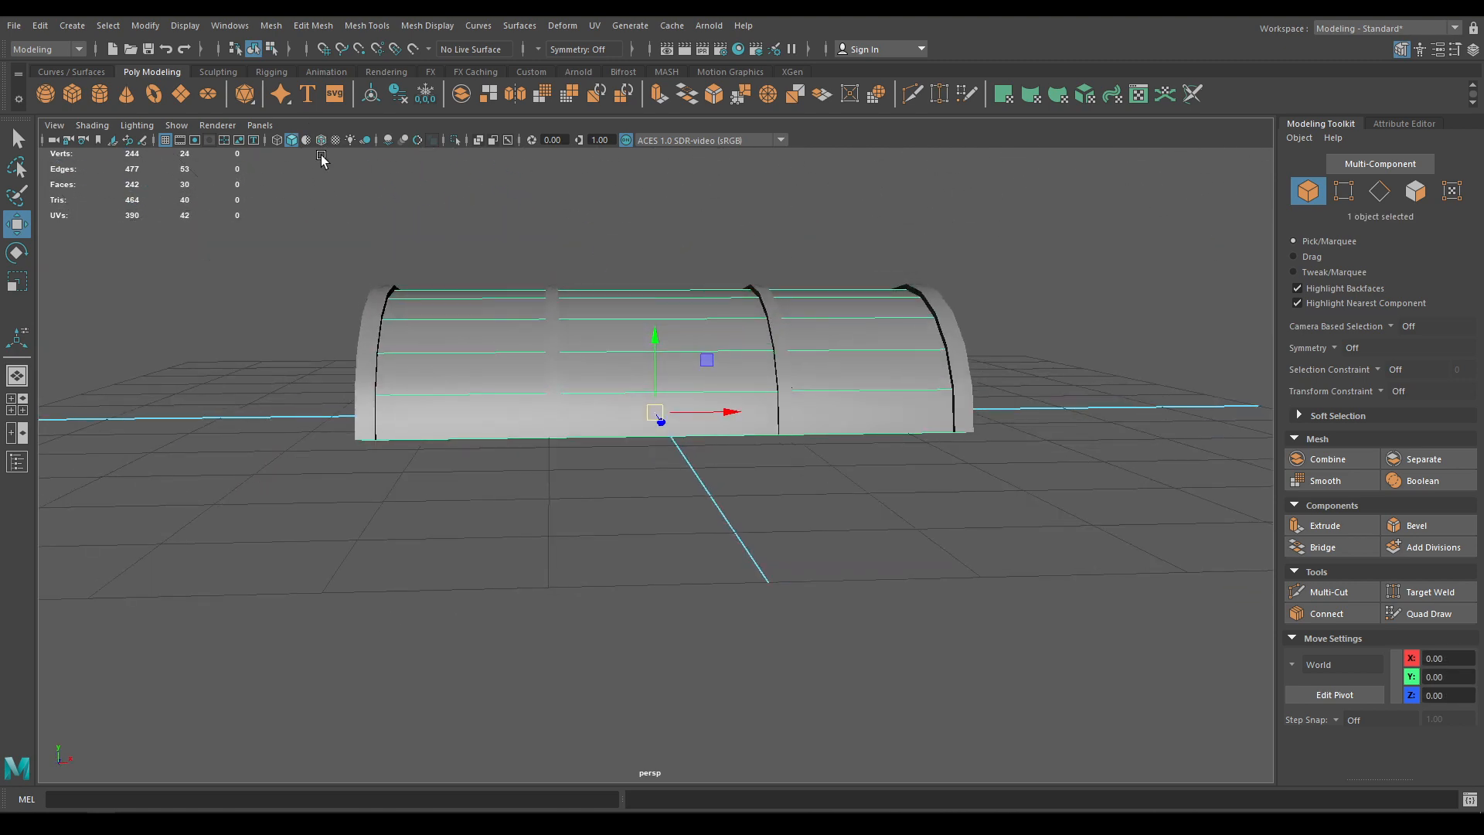
{"action": "left_click", "coordinate": [321, 140]}
{"action": "mouse_move", "coordinate": [588, 456]}
{"action": "left_mouse_down", "text": "alt"}
{"action": "mouse_move", "coordinate": [625, 494]}
{"action": "mouse_move", "coordinate": [531, 464]}
{"action": "mouse_move", "coordinate": [573, 534]}
{"action": "mouse_move", "coordinate": [538, 332]}
{"action": "left_mouse_up", "text": "alt"}
{"action": "key", "text": "space"}
{"action": "left_click_drag", "start_coordinate": [547, 281], "coordinate": [543, 338]}
{"action": "right_click_drag", "start_coordinate": [544, 386], "coordinate": [749, 712], "text": "alt"}
{"action": "middle_click_drag", "start_coordinate": [436, 229], "coordinate": [489, 335], "text": "alt"}
{"action": "left_click", "coordinate": [452, 314]}
{"action": "right_click_drag", "start_coordinate": [451, 313], "coordinate": [348, 308], "text": "alt"}
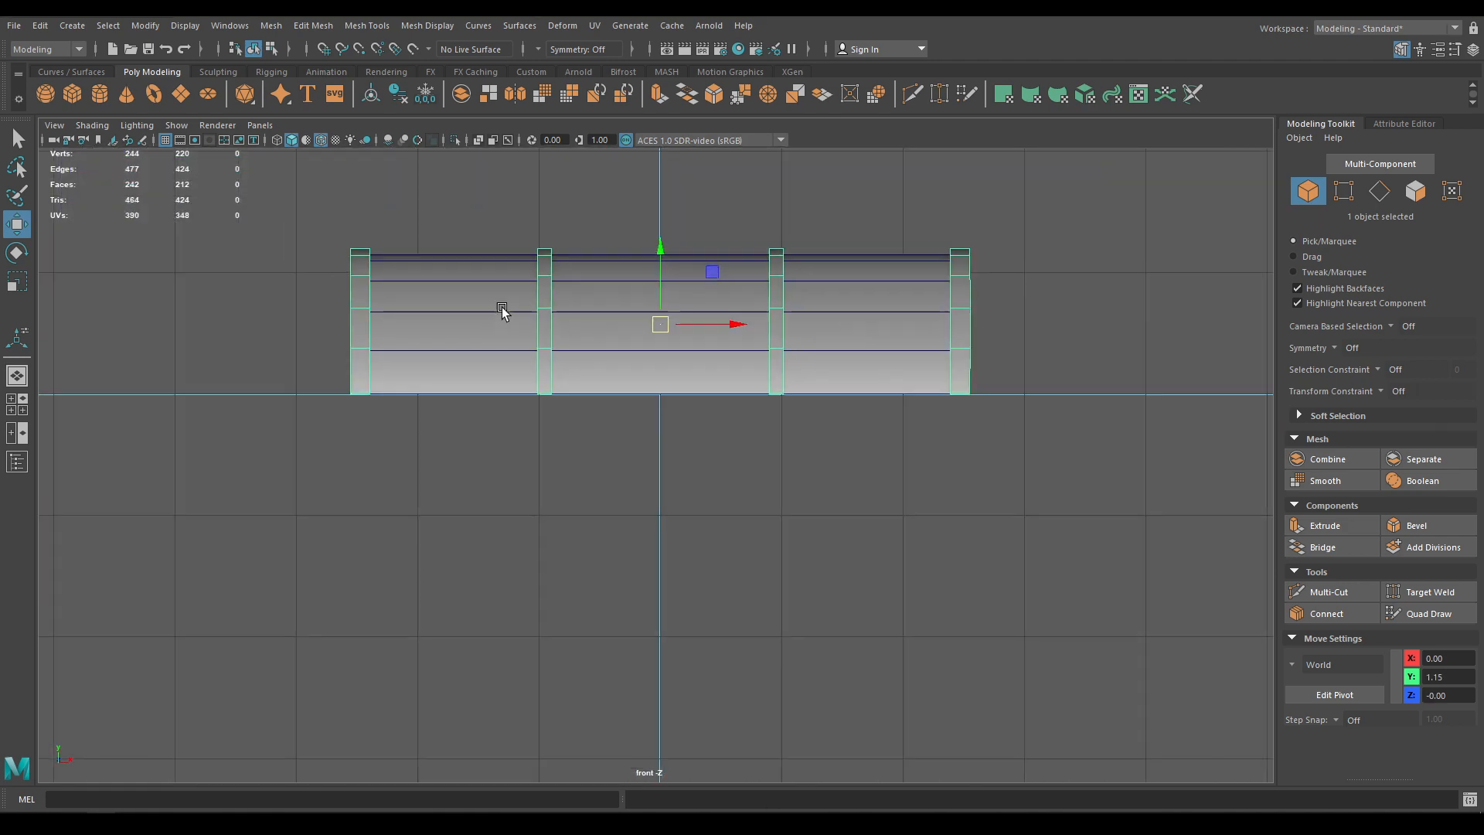
Marquee-select the bottom row of 40 band vertices
{"action": "right_click_drag", "start_coordinate": [1069, 318], "coordinate": [1003, 320]}
{"action": "right_click_drag", "start_coordinate": [888, 347], "coordinate": [1033, 520], "text": "alt"}
{"action": "left_click_drag", "start_coordinate": [1157, 454], "coordinate": [132, 364]}
{"action": "middle_click_drag", "start_coordinate": [538, 444], "coordinate": [624, 512], "text": "alt"}
{"action": "right_click_drag", "start_coordinate": [624, 510], "coordinate": [879, 686], "text": "alt"}
{"action": "right_click_drag", "start_coordinate": [551, 358], "coordinate": [546, 472], "text": "alt"}
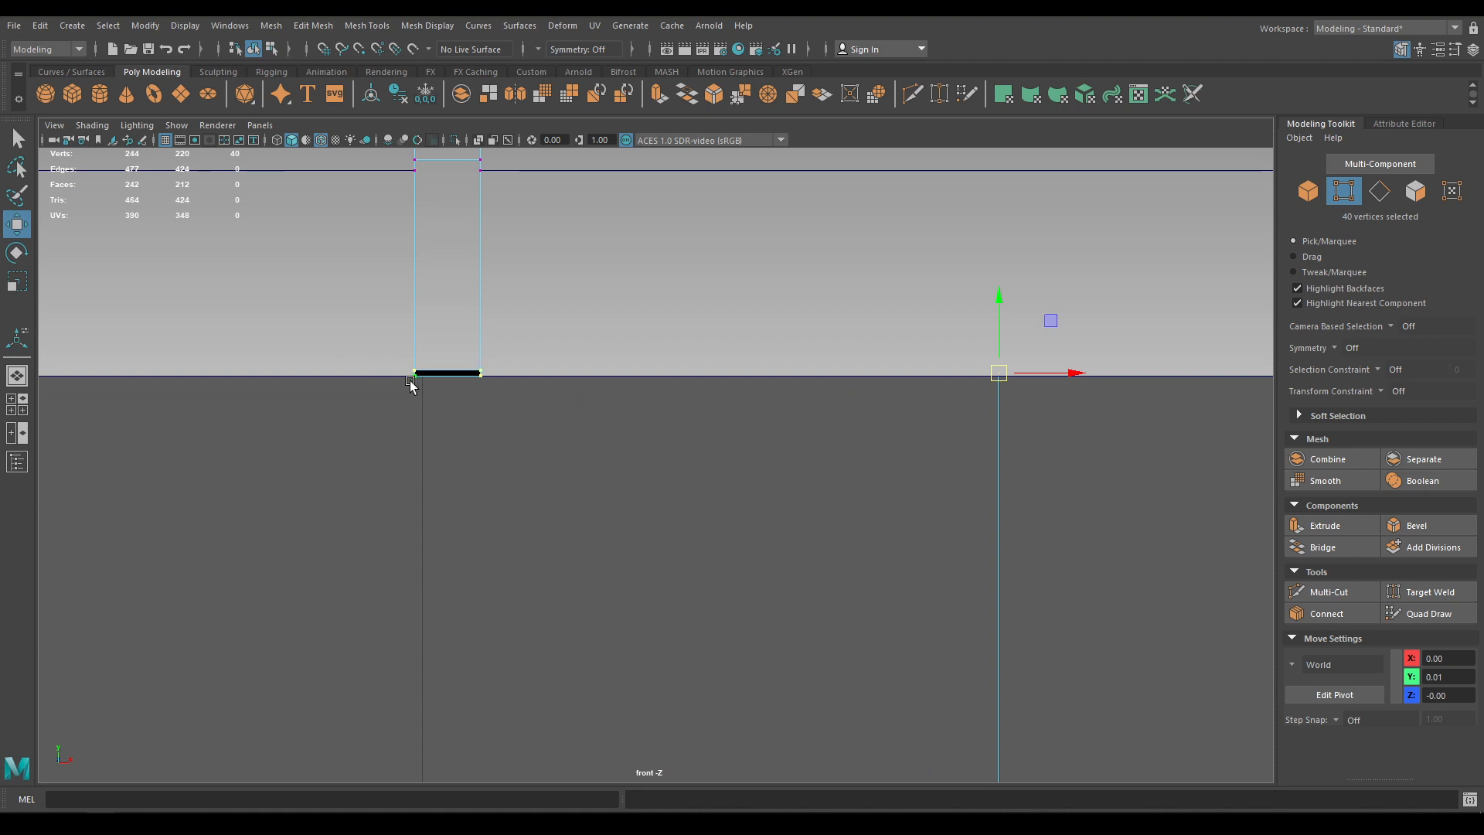
Constrain the Move tool to Y and lower the band's bottom vertices
{"action": "key", "text": "r"}
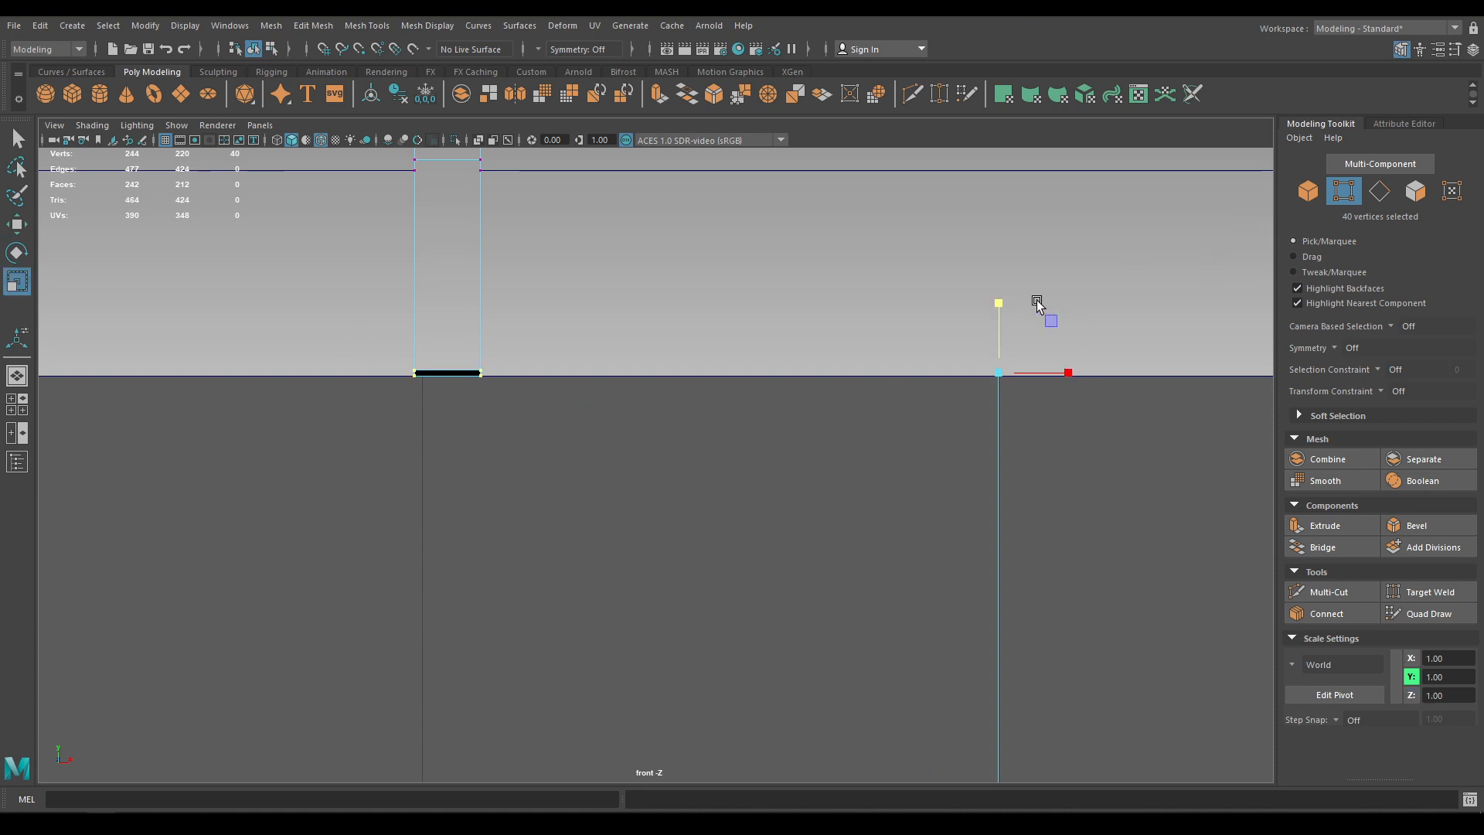
{"action": "key", "text": "w"}
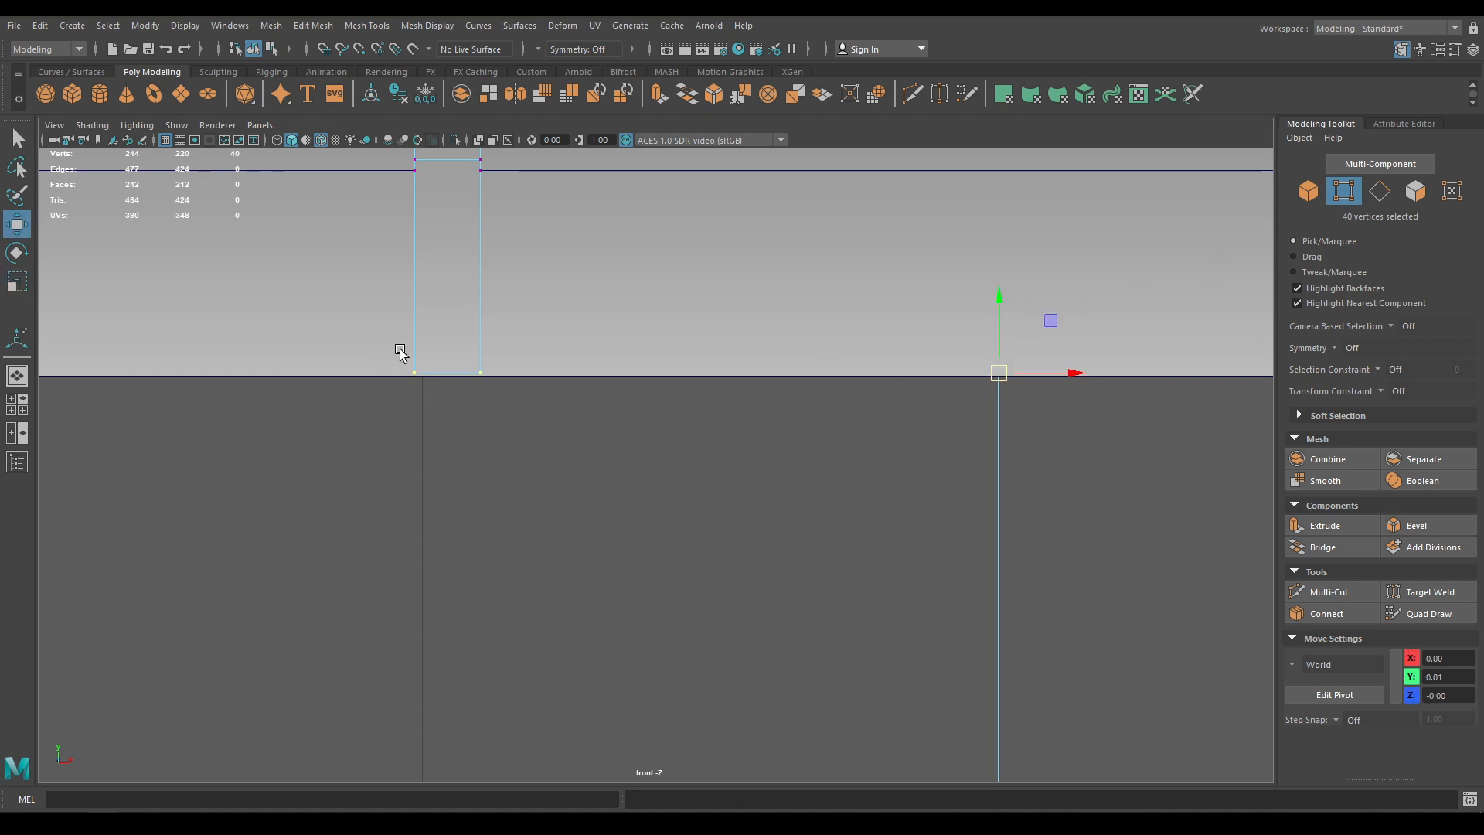
{"action": "right_click_drag", "start_coordinate": [399, 349], "coordinate": [477, 404], "text": "alt"}
{"action": "middle_click_drag", "start_coordinate": [477, 386], "coordinate": [510, 486], "text": "alt"}
{"action": "right_click_drag", "start_coordinate": [513, 464], "coordinate": [538, 468], "text": "alt"}
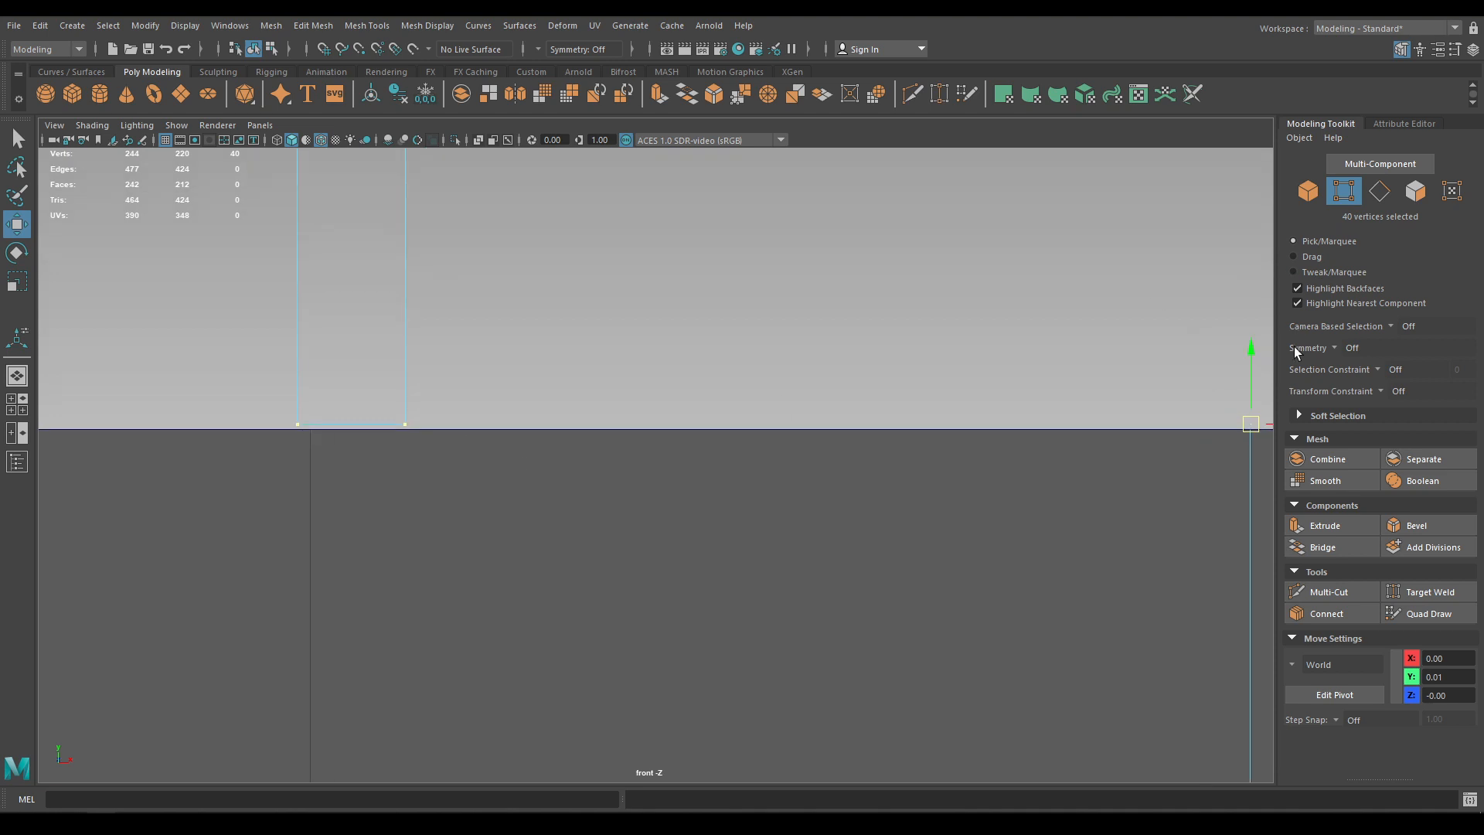
{"action": "left_click", "coordinate": [1253, 349]}
{"action": "right_click_drag", "start_coordinate": [504, 334], "coordinate": [578, 394], "text": "alt"}
{"action": "middle_click_drag", "start_coordinate": [371, 412], "coordinate": [665, 415], "text": "alt"}
{"action": "right_click_drag", "start_coordinate": [471, 360], "coordinate": [529, 387], "text": "alt"}
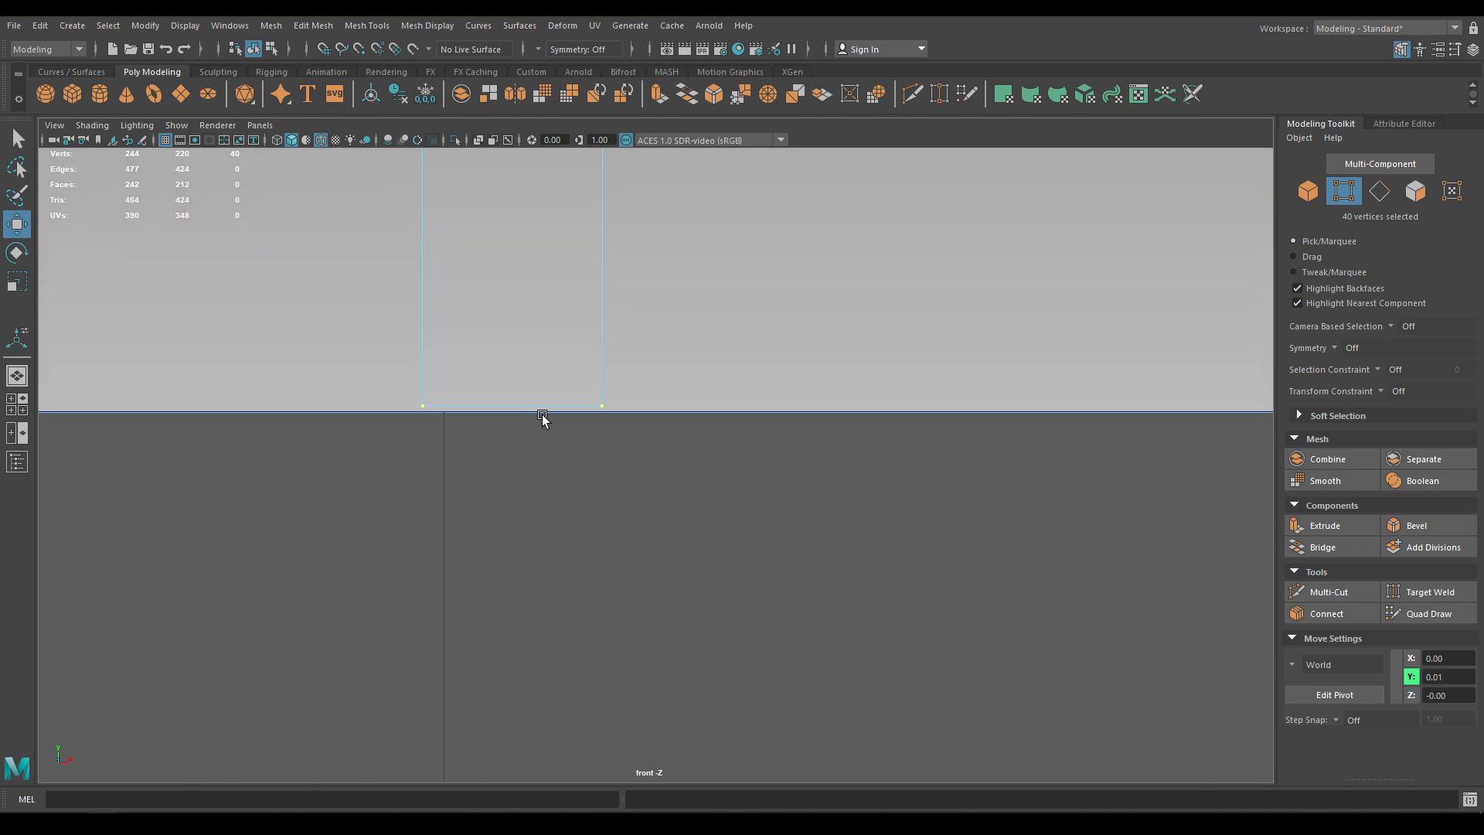
{"action": "middle_click_drag", "start_coordinate": [541, 417], "coordinate": [543, 438]}
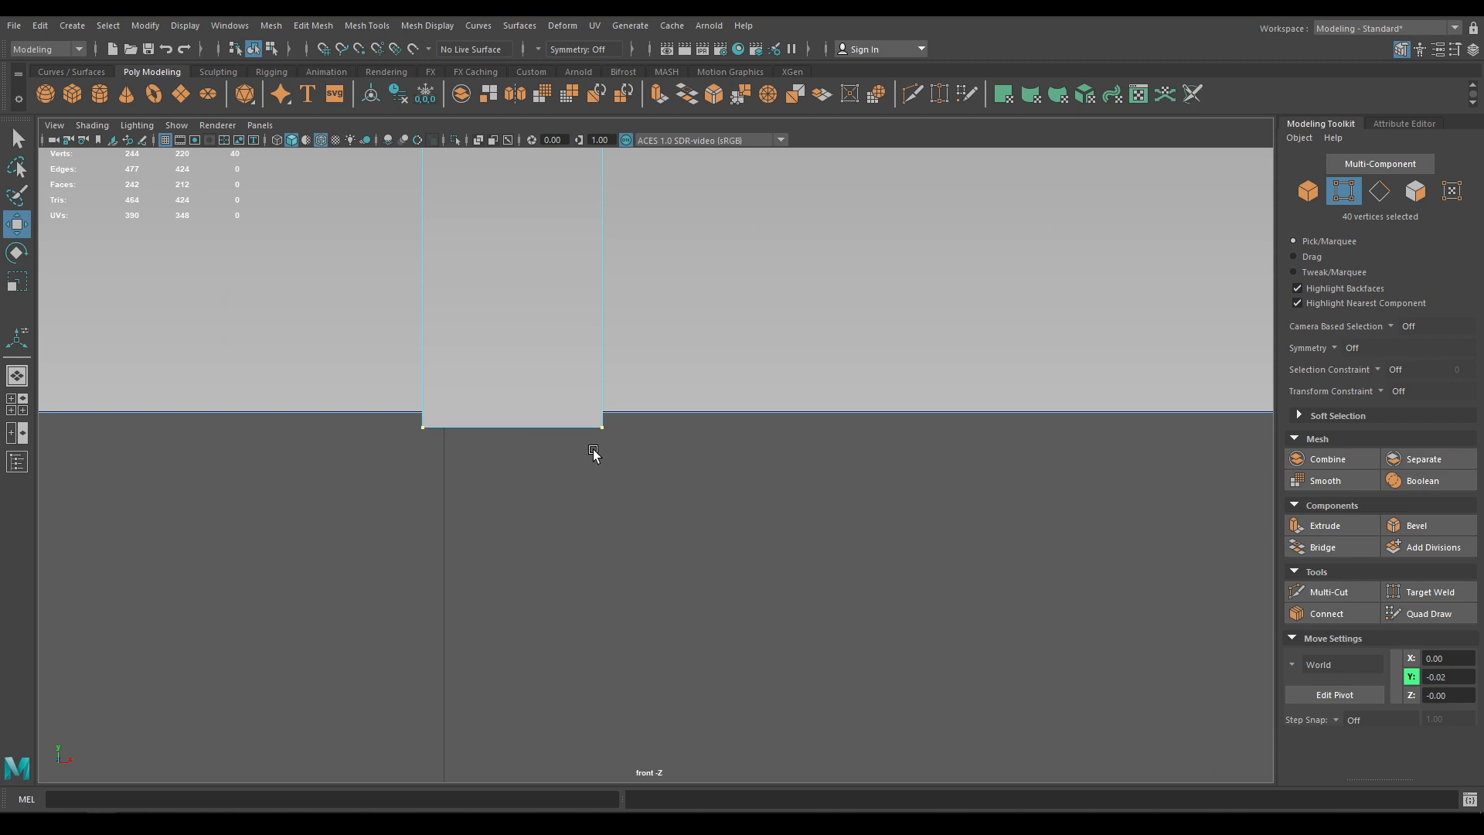
Align the bottom vertices at Y 0 on the lid's base line, then return to perspective
{"action": "right_click_drag", "start_coordinate": [730, 468], "coordinate": [658, 411], "text": "alt"}
{"action": "middle_click_drag", "start_coordinate": [658, 411], "coordinate": [625, 416], "text": "alt"}
{"action": "left_click_drag", "start_coordinate": [966, 387], "coordinate": [963, 365]}
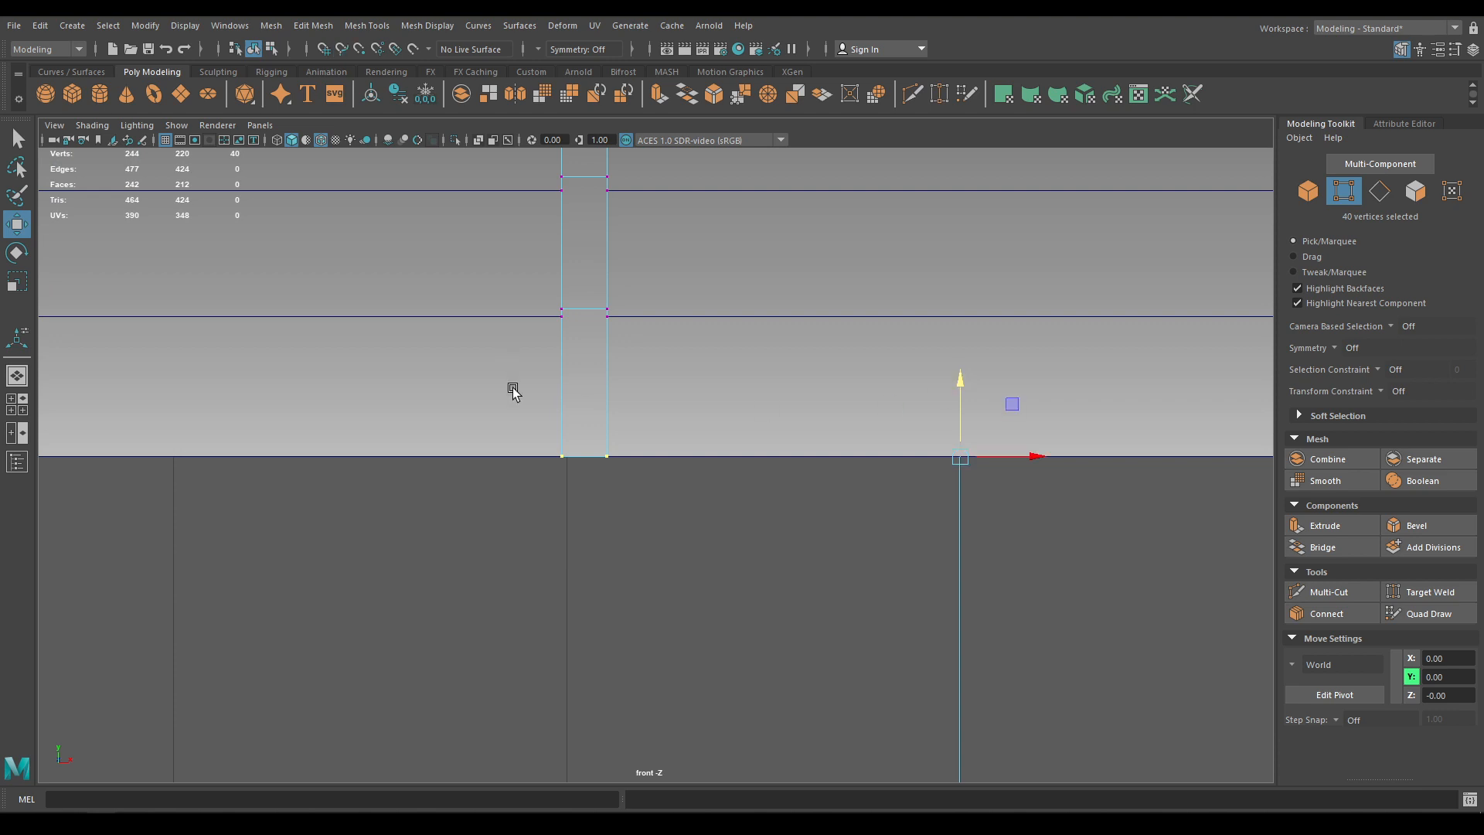
{"action": "right_click_drag", "start_coordinate": [511, 388], "coordinate": [600, 688], "text": "alt"}
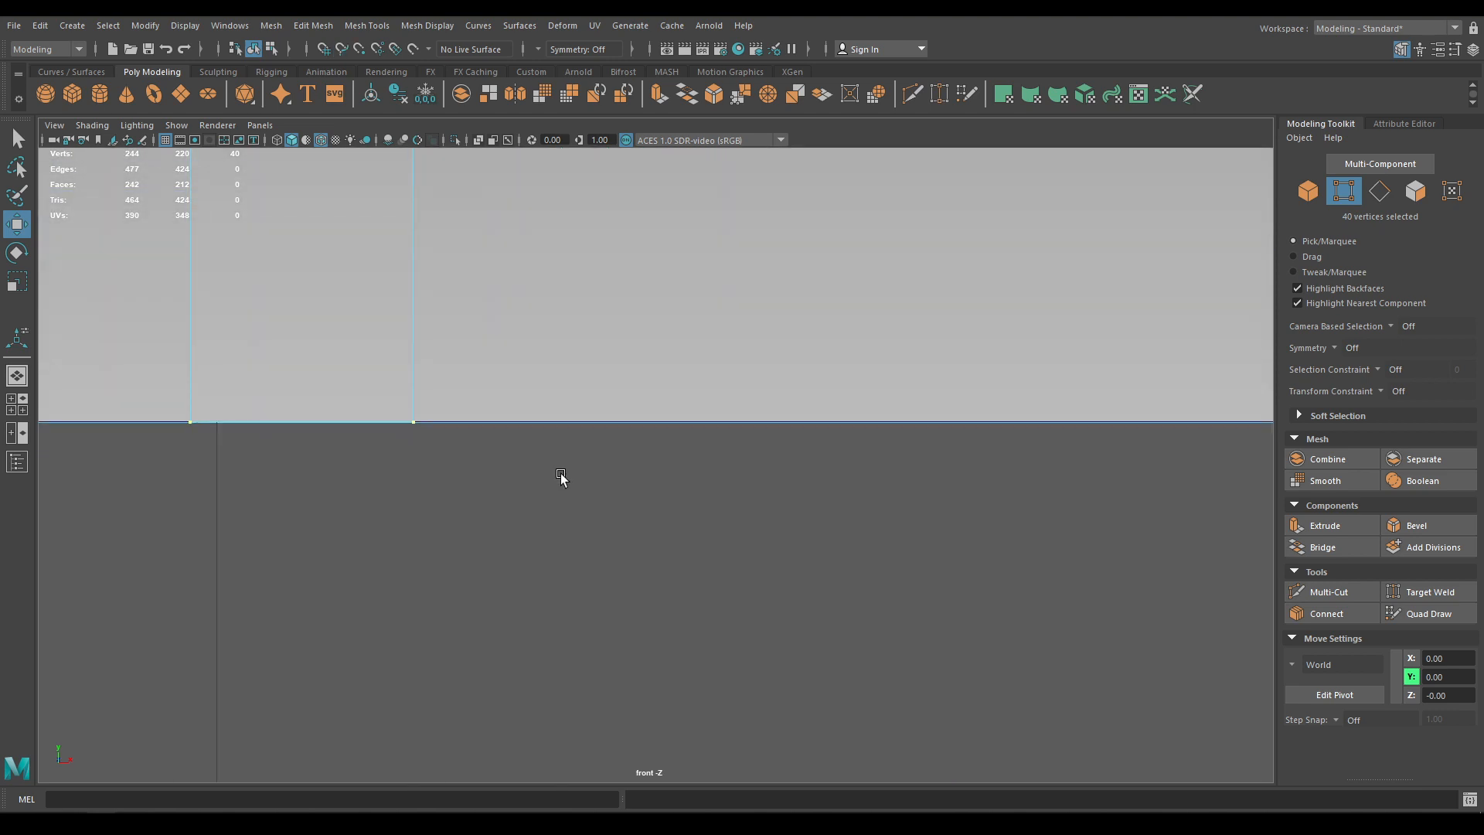
{"action": "middle_click_drag", "start_coordinate": [560, 471], "coordinate": [555, 477]}
{"action": "key", "text": "space"}
{"action": "mouse_move", "coordinate": [550, 544]}
{"action": "left_mouse_down"}
{"action": "mouse_move", "coordinate": [563, 462]}
{"action": "mouse_move", "coordinate": [557, 526]}
{"action": "left_mouse_up"}
{"action": "right_click_drag", "start_coordinate": [661, 267], "coordinate": [842, 187]}
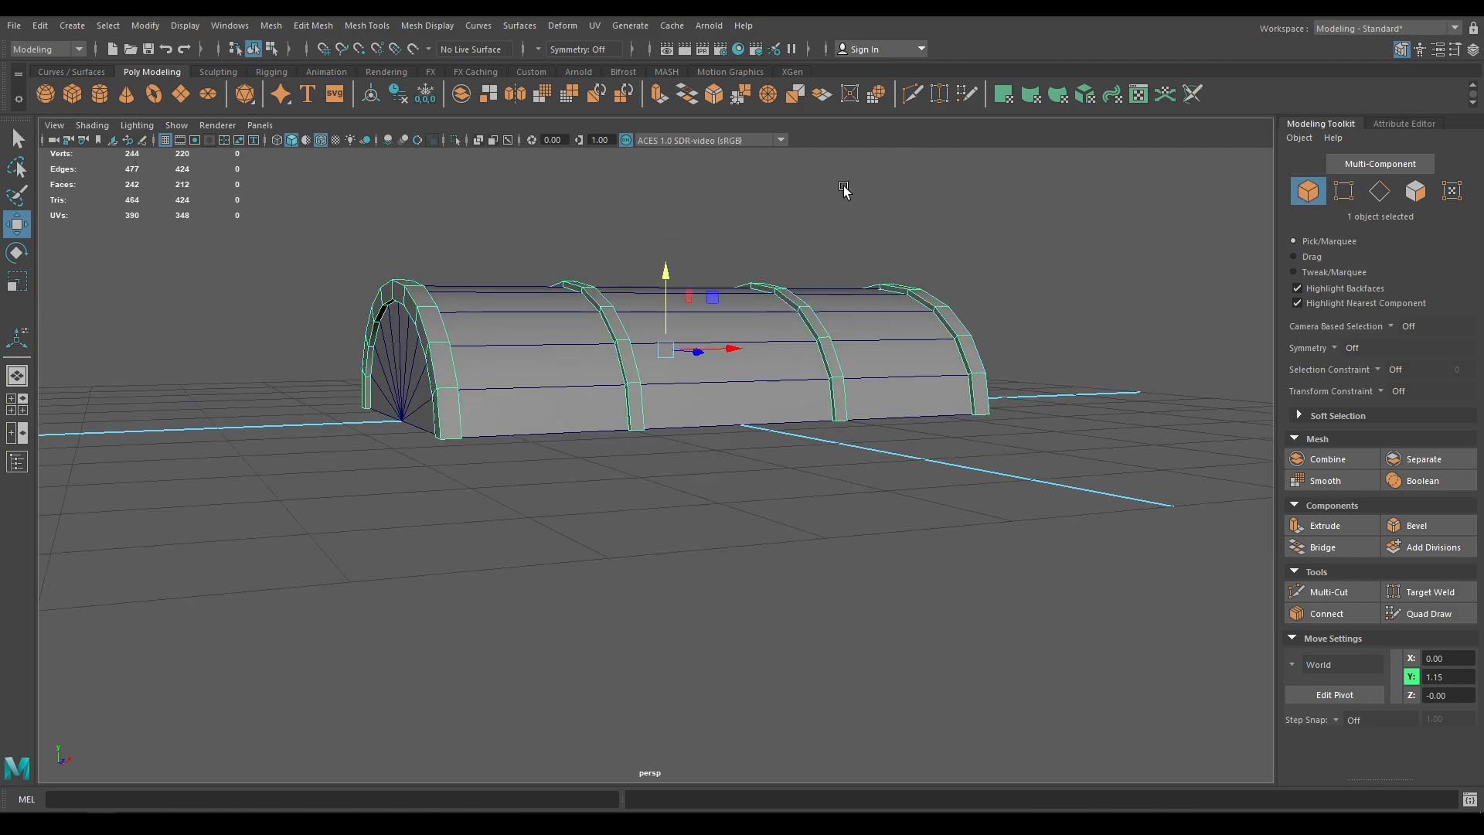
Reveal all hidden objects, then select and isolate the chest box
{"action": "left_click", "coordinate": [844, 189]}
{"action": "left_click_drag", "start_coordinate": [844, 190], "coordinate": [741, 474], "text": "alt"}
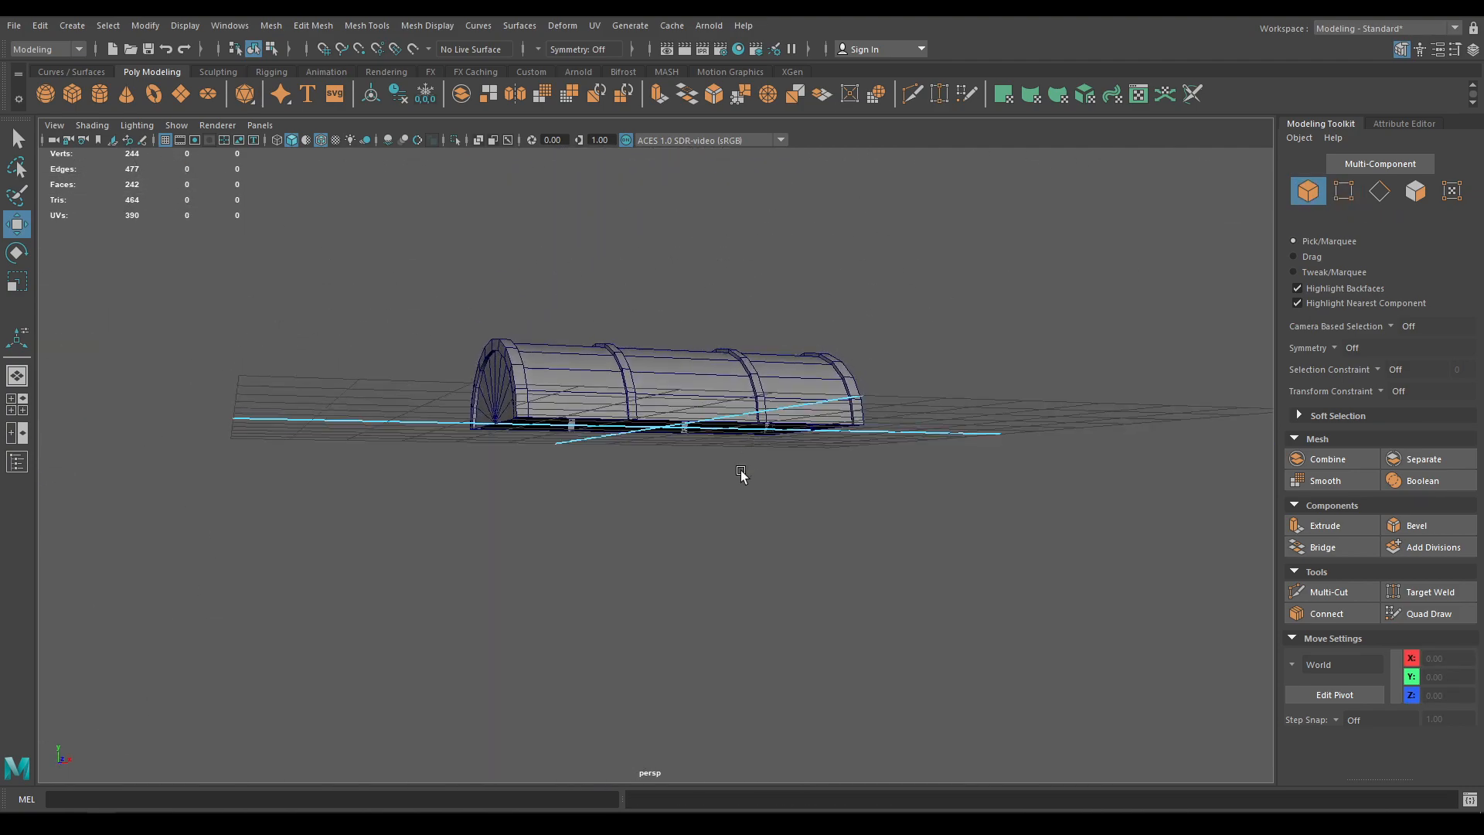
{"action": "left_click_drag", "start_coordinate": [765, 536], "coordinate": [498, 303], "text": "alt"}
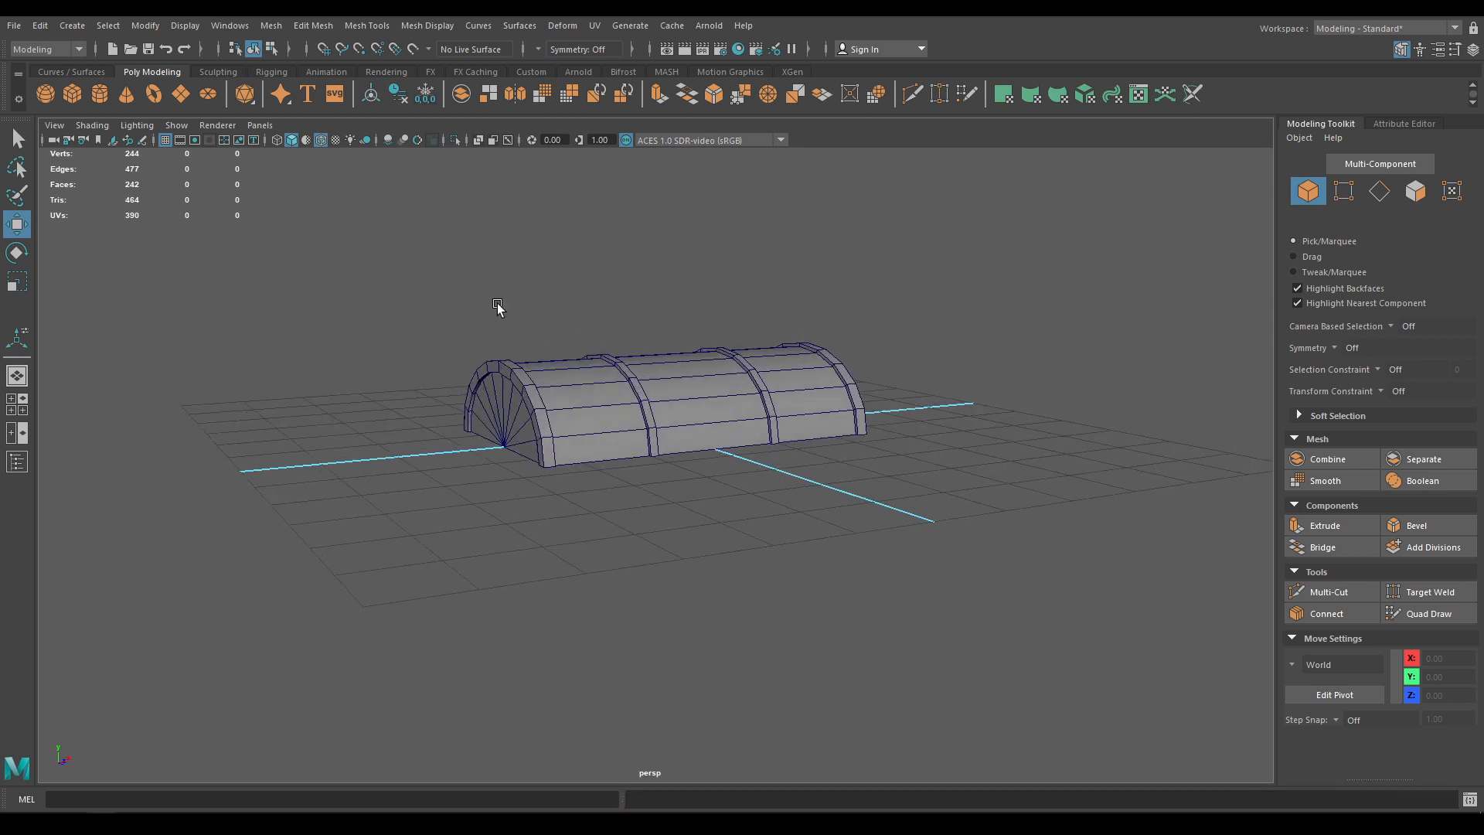
{"action": "left_click", "coordinate": [184, 27]}
{"action": "mouse_move", "coordinate": [253, 118]}
{"action": "left_click", "coordinate": [516, 197]}
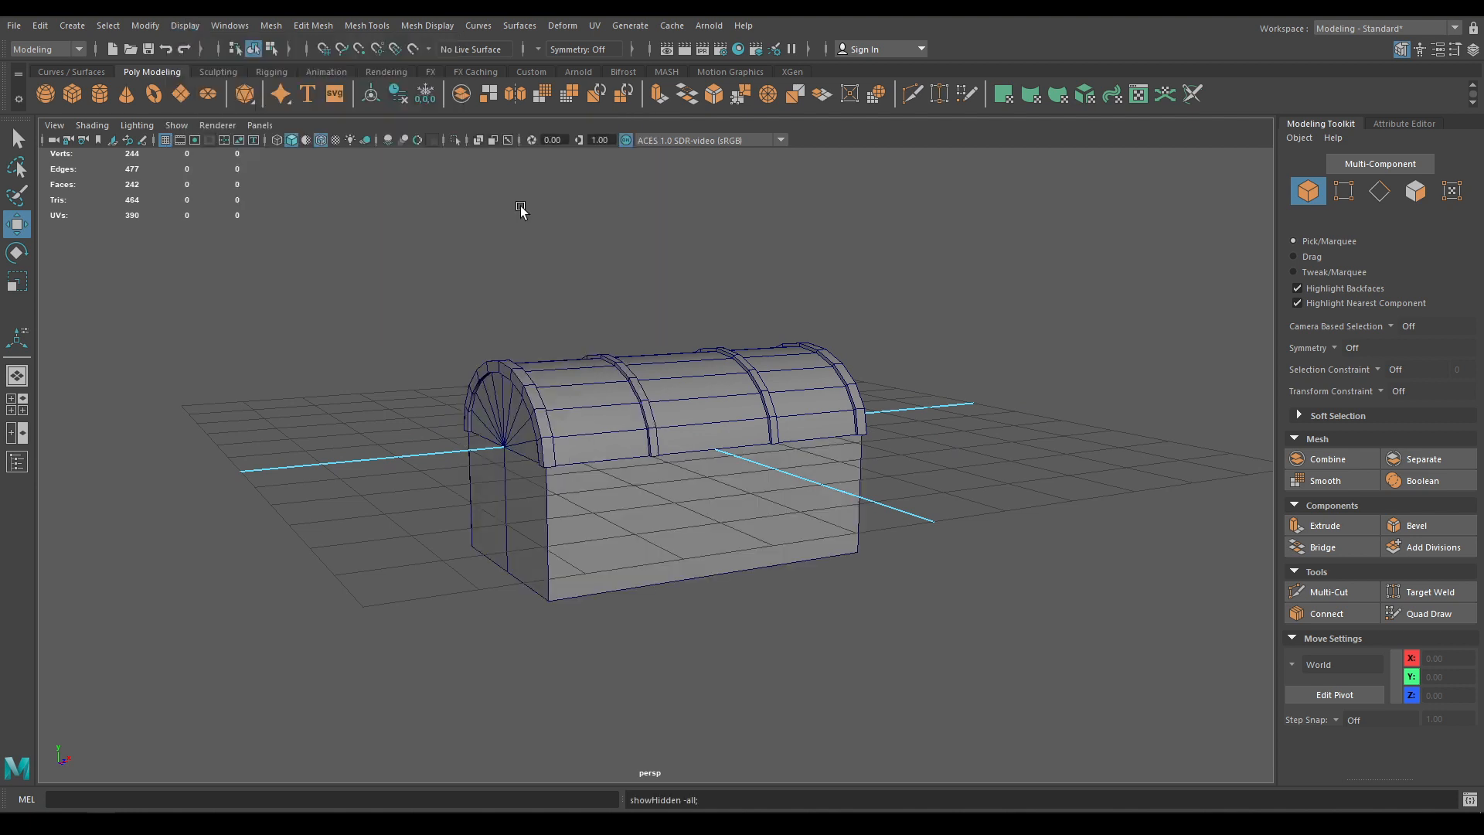
{"action": "left_click_drag", "start_coordinate": [521, 210], "coordinate": [641, 447], "text": "alt"}
{"action": "left_click", "coordinate": [644, 457]}
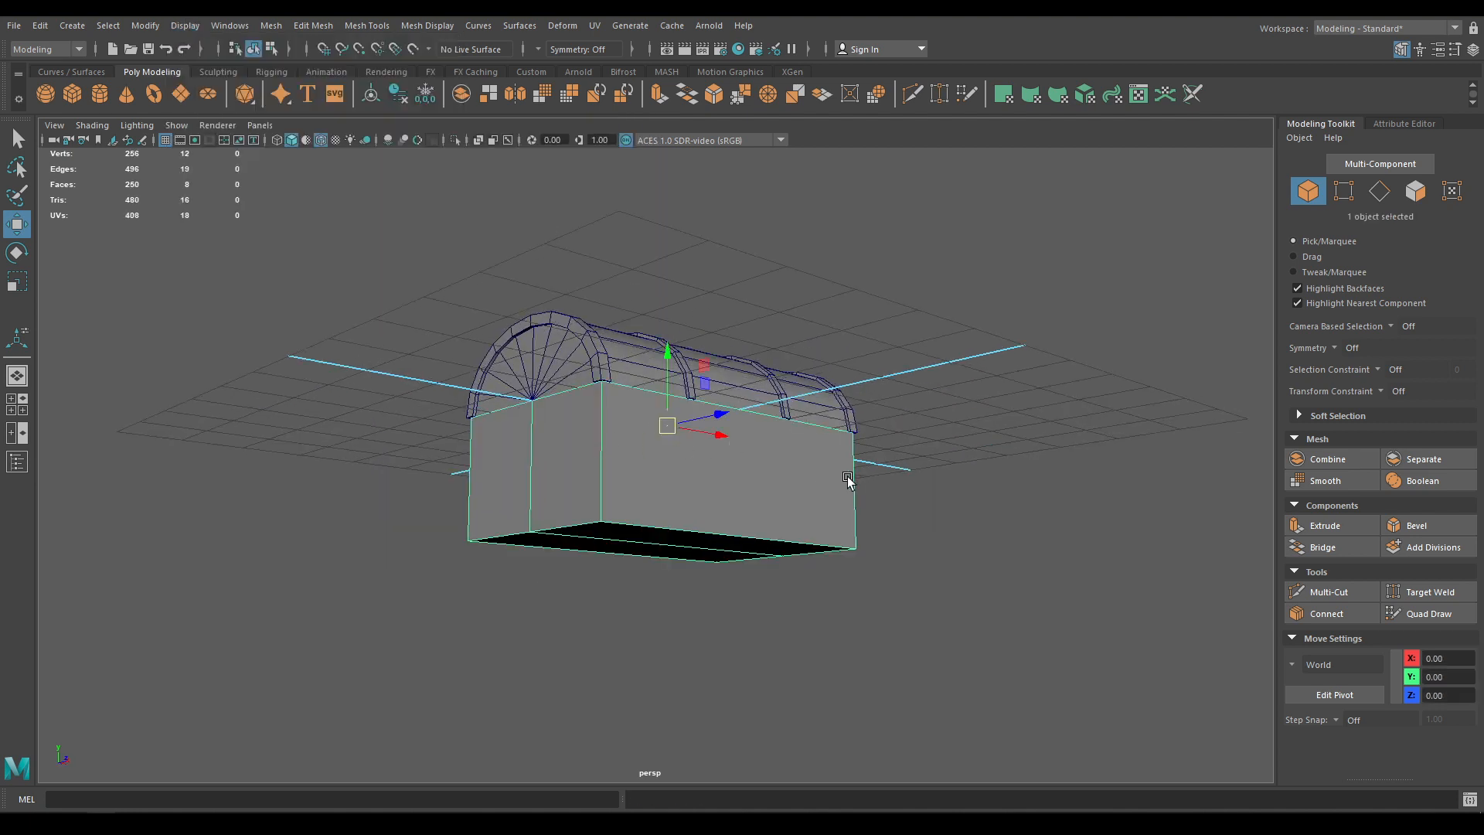
{"action": "left_click_drag", "start_coordinate": [770, 462], "coordinate": [711, 492], "text": "alt"}
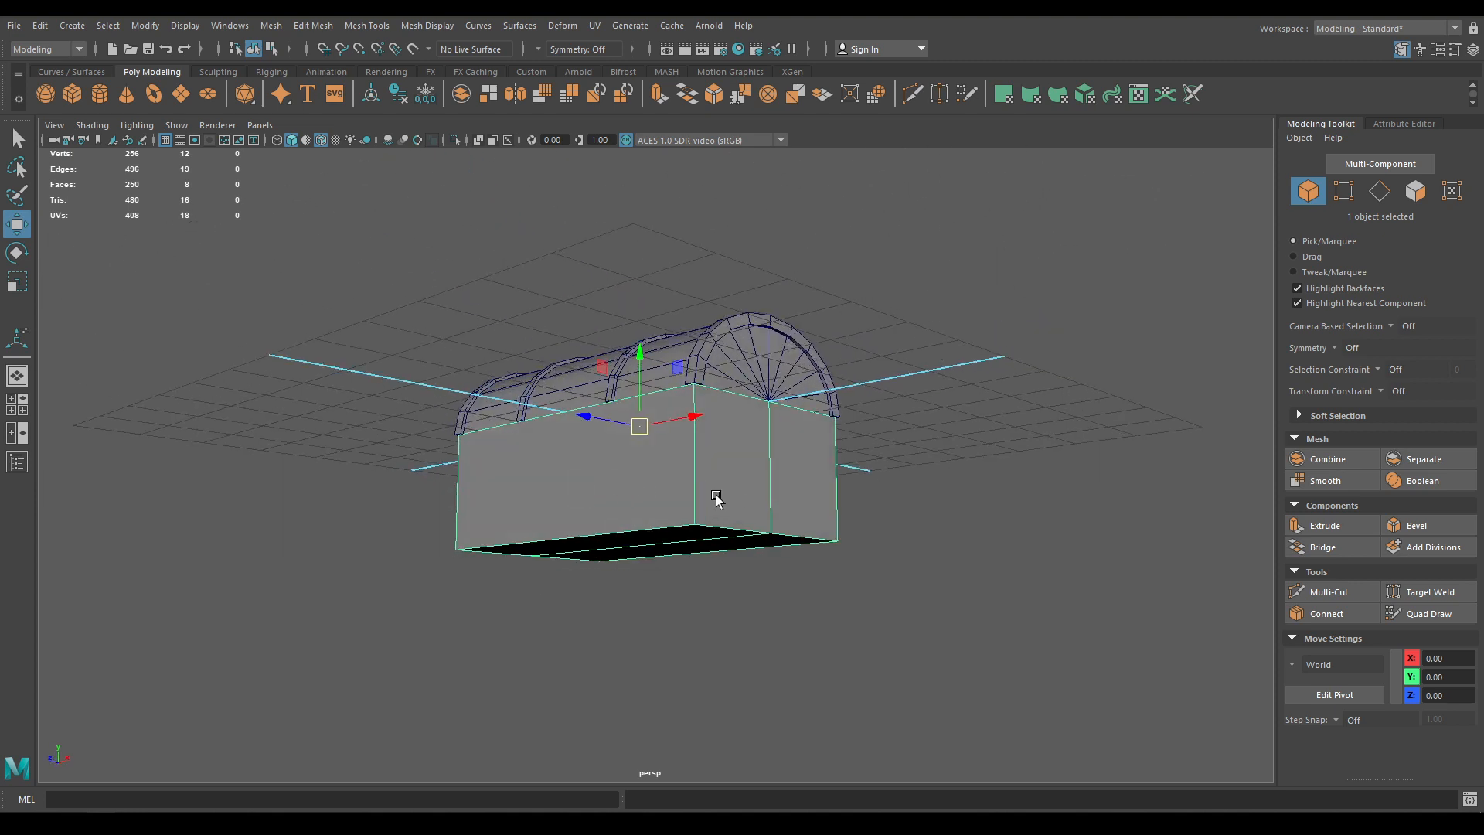
{"action": "key", "text": "ctrl+shift+h"}
Bevel an edge loop around the box's sides, adjusting the bevel fraction
{"action": "left_click_drag", "start_coordinate": [624, 477], "coordinate": [731, 478], "text": "alt"}
{"action": "right_click_drag", "start_coordinate": [732, 391], "coordinate": [730, 347]}
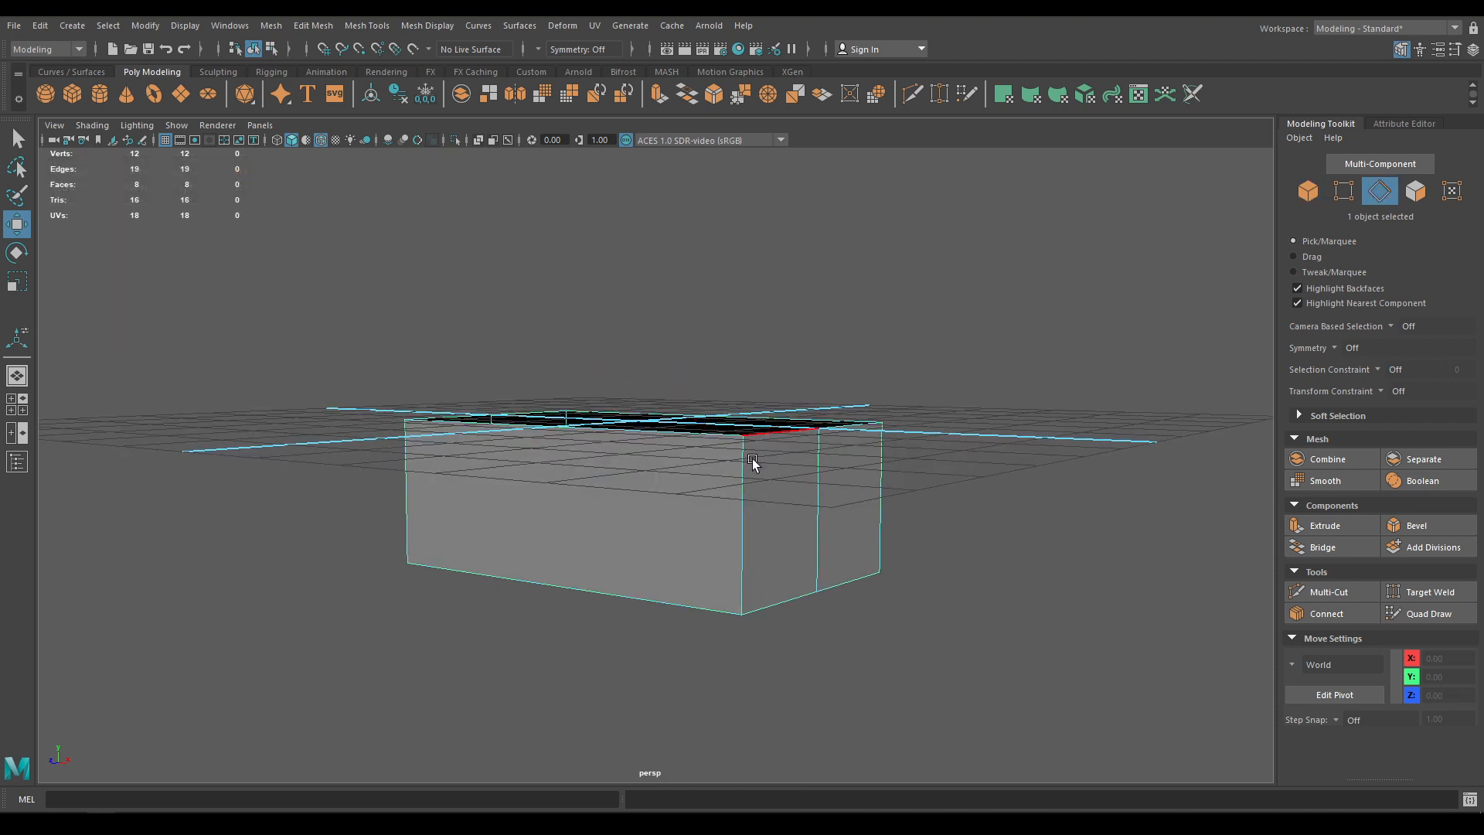
{"action": "left_click", "coordinate": [743, 495]}
{"action": "right_click_drag", "start_coordinate": [881, 448], "coordinate": [841, 501], "text": "ctrl"}
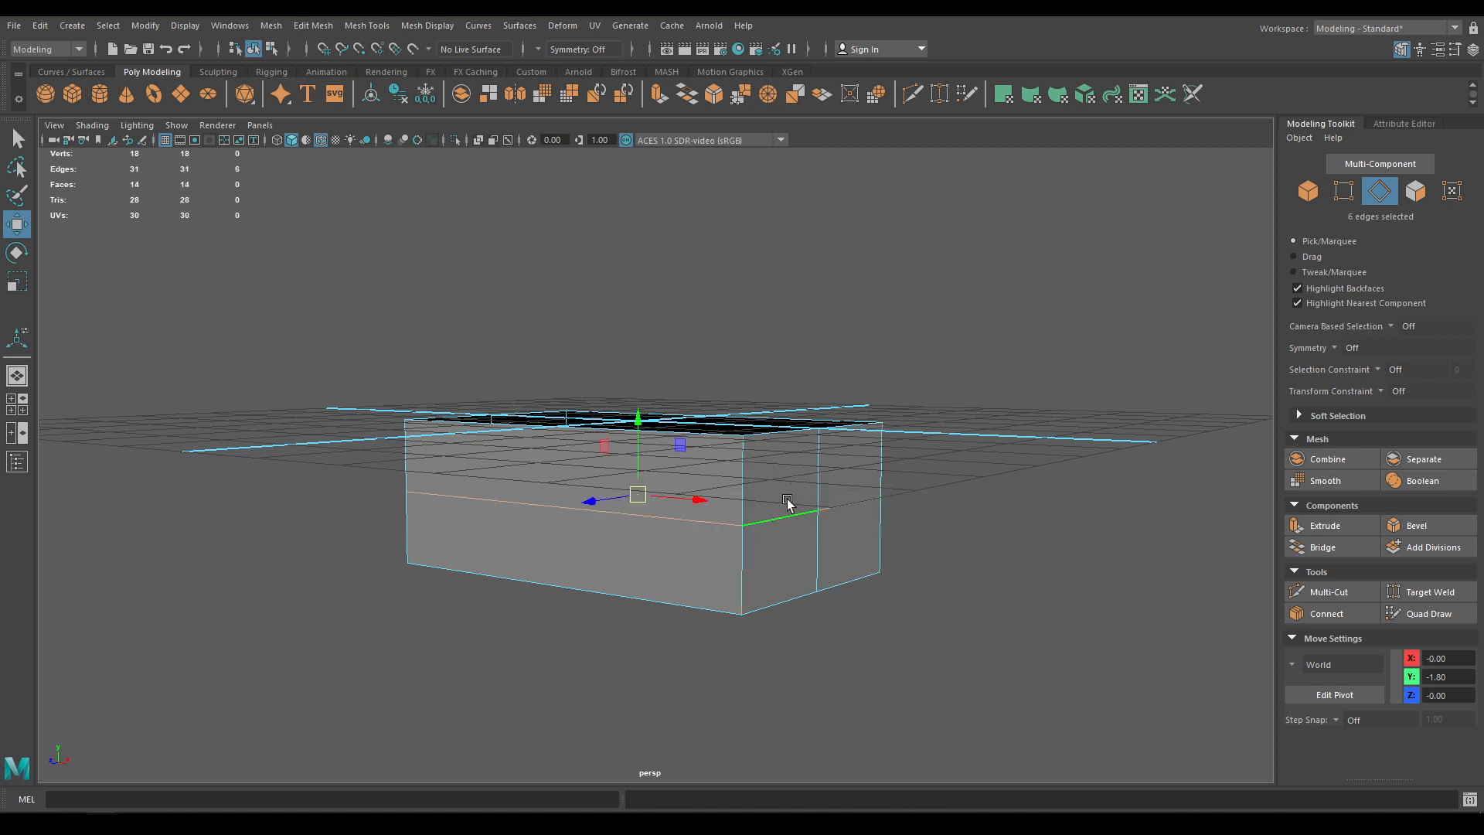
{"action": "right_click_drag", "start_coordinate": [719, 488], "coordinate": [782, 485], "text": "shift"}
{"action": "scroll", "coordinate": [853, 528], "scroll_direction": "up", "scroll_amount": 2}
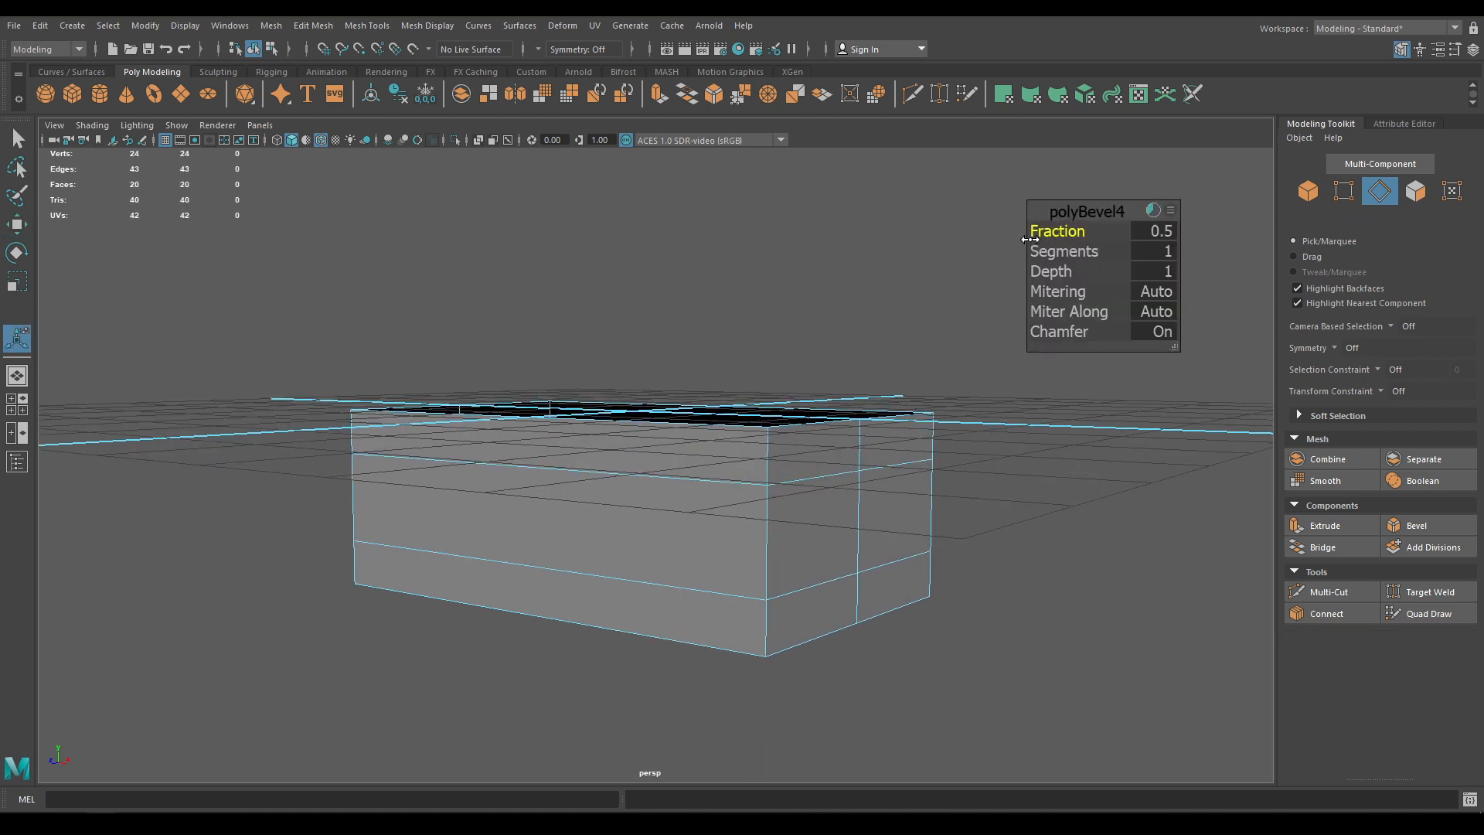
{"action": "left_click_drag", "start_coordinate": [1031, 239], "coordinate": [1074, 222]}
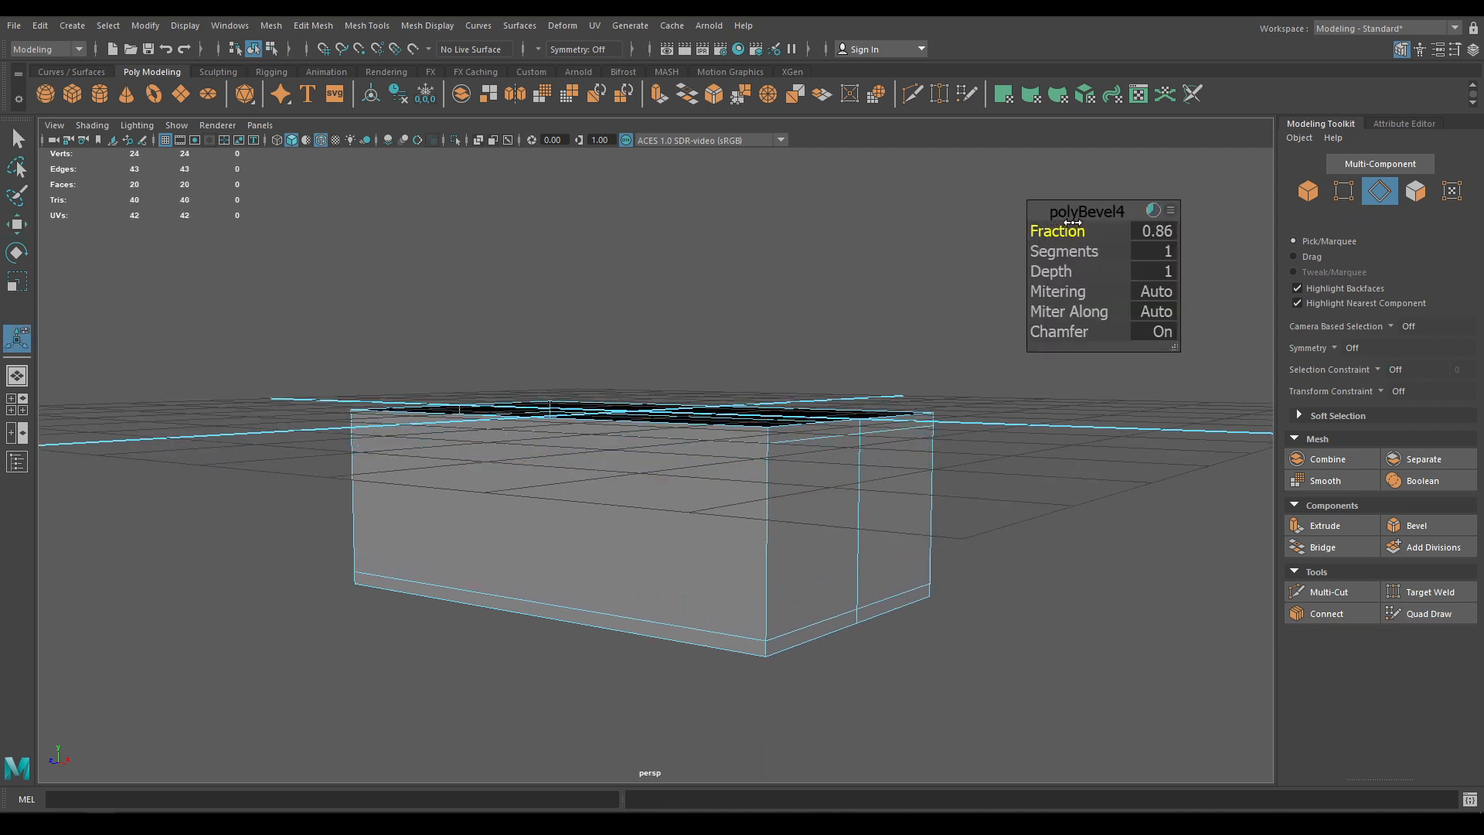
{"action": "double_click", "coordinate": [1154, 230]}
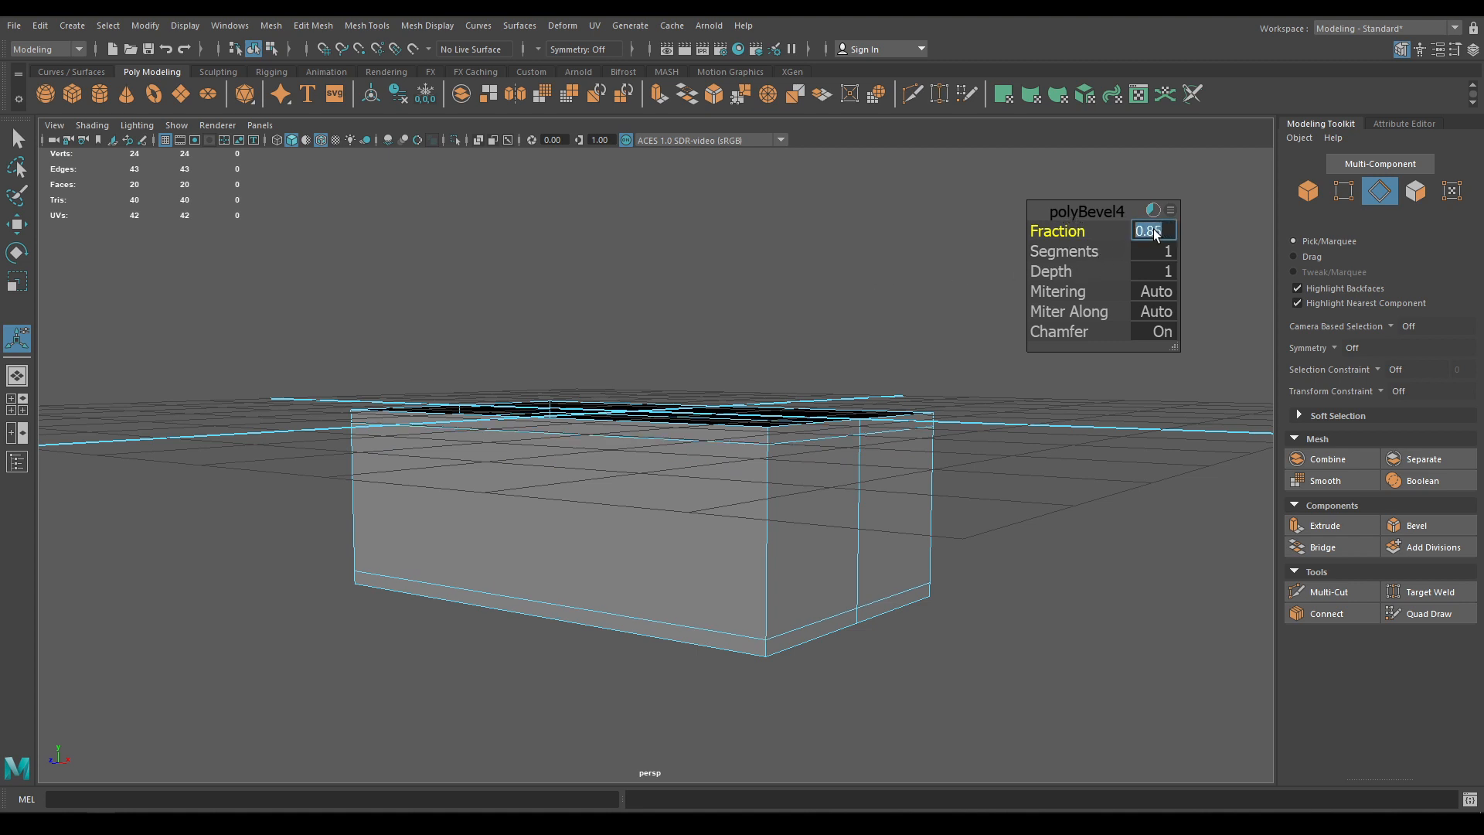
{"action": "left_click", "coordinate": [1093, 209]}
{"action": "key", "text": "w"}
Bevel the four vertical corner edge loops with Chamfer off and fraction 0.09
{"action": "right_click_drag", "start_coordinate": [869, 442], "coordinate": [855, 311]}
{"action": "double_click", "coordinate": [783, 527]}
{"action": "left_click_drag", "start_coordinate": [810, 545], "coordinate": [708, 543], "text": "alt"}
{"action": "double_click", "coordinate": [715, 533], "text": "shift"}
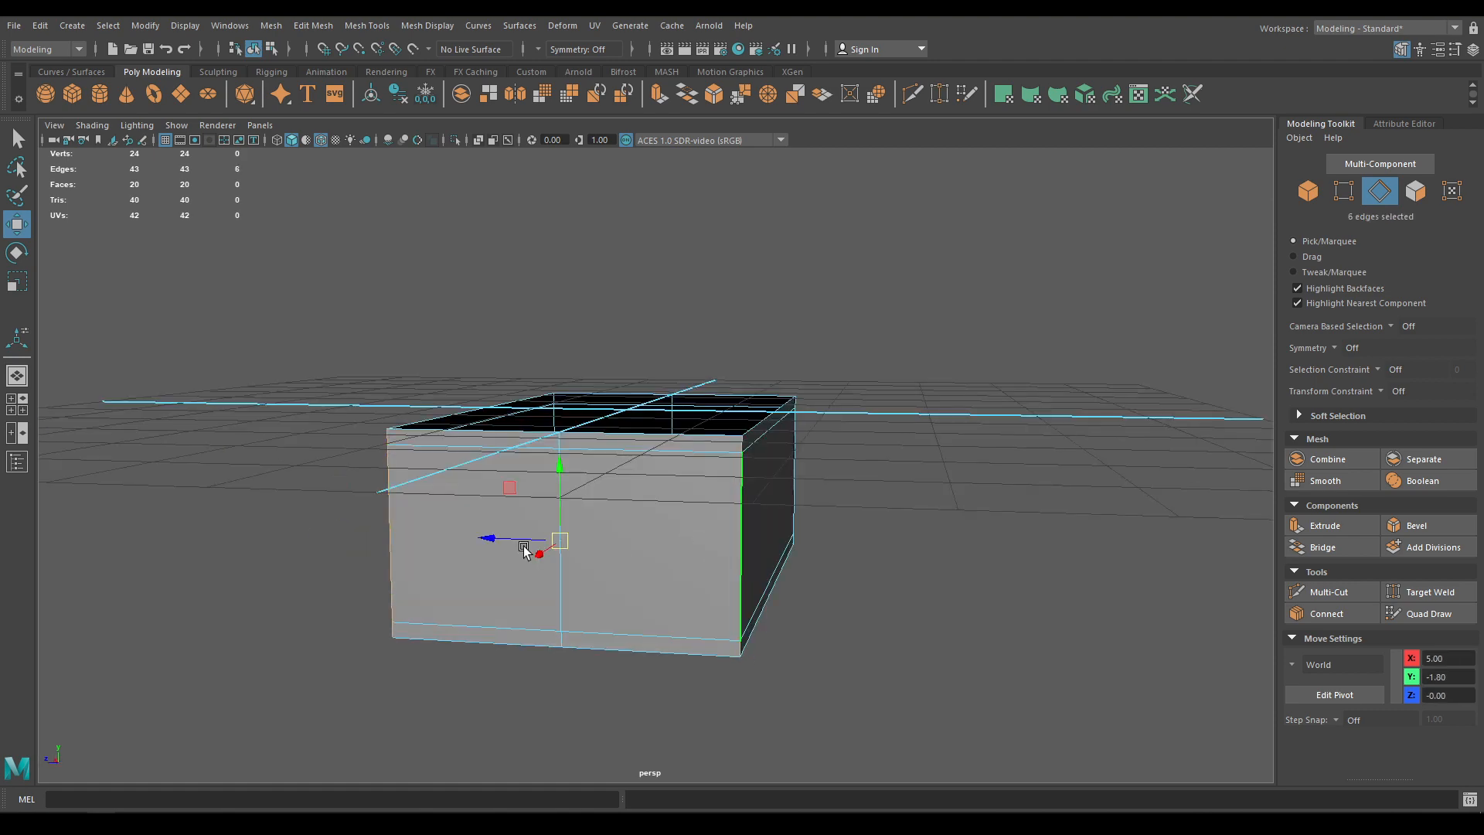
{"action": "left_click_drag", "start_coordinate": [524, 547], "coordinate": [835, 490], "text": "alt"}
{"action": "double_click", "coordinate": [643, 555], "text": "shift"}
{"action": "double_click", "coordinate": [560, 559], "text": "shift"}
{"action": "right_click_drag", "start_coordinate": [843, 483], "coordinate": [996, 459], "text": "shift"}
{"action": "left_click_drag", "start_coordinate": [996, 459], "coordinate": [858, 520], "text": "alt"}
{"action": "left_click_drag", "start_coordinate": [1060, 332], "coordinate": [709, 365]}
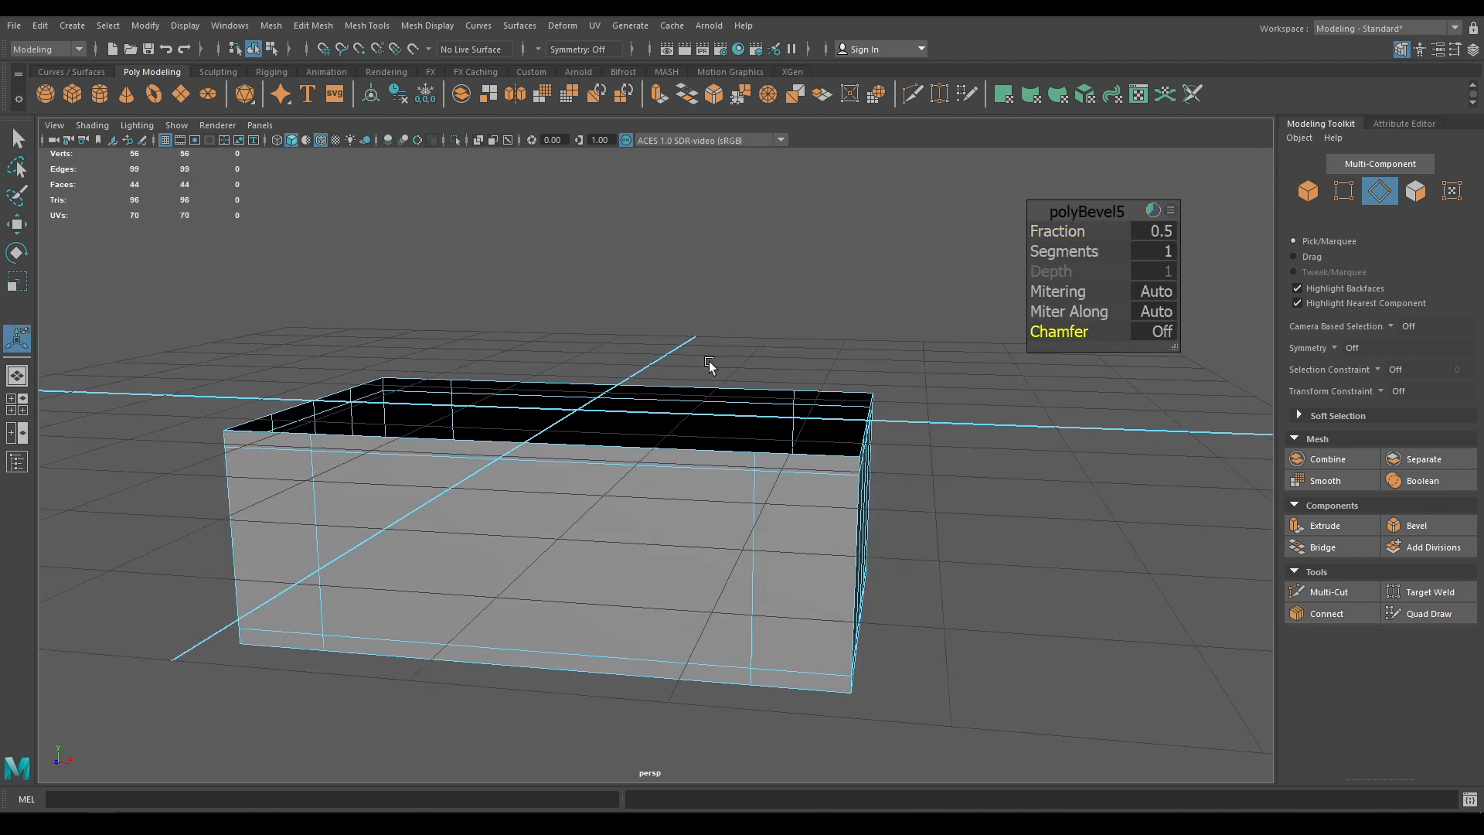
{"action": "left_click_drag", "start_coordinate": [1056, 229], "coordinate": [1024, 229]}
{"action": "left_click_drag", "start_coordinate": [986, 297], "coordinate": [613, 434], "text": "alt"}
Delete the middle vertical edge loop from the box
{"action": "key", "text": "w"}
{"action": "double_click", "coordinate": [804, 442]}
{"action": "key", "text": "Delete"}
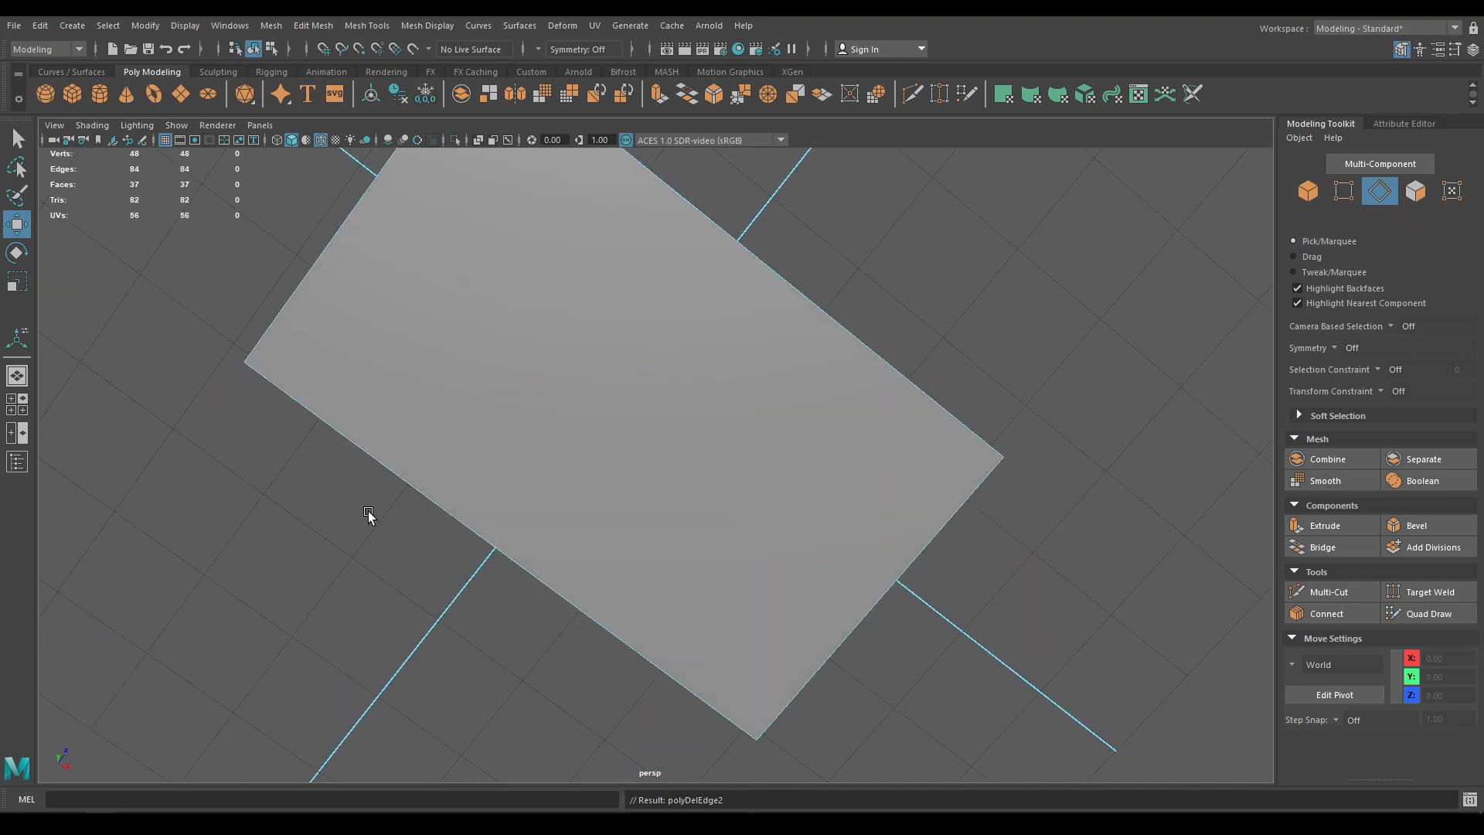
{"action": "left_click_drag", "start_coordinate": [368, 513], "coordinate": [521, 444], "text": "alt"}
{"action": "right_click_drag", "start_coordinate": [520, 394], "coordinate": [519, 439]}
{"action": "left_click", "coordinate": [424, 452]}
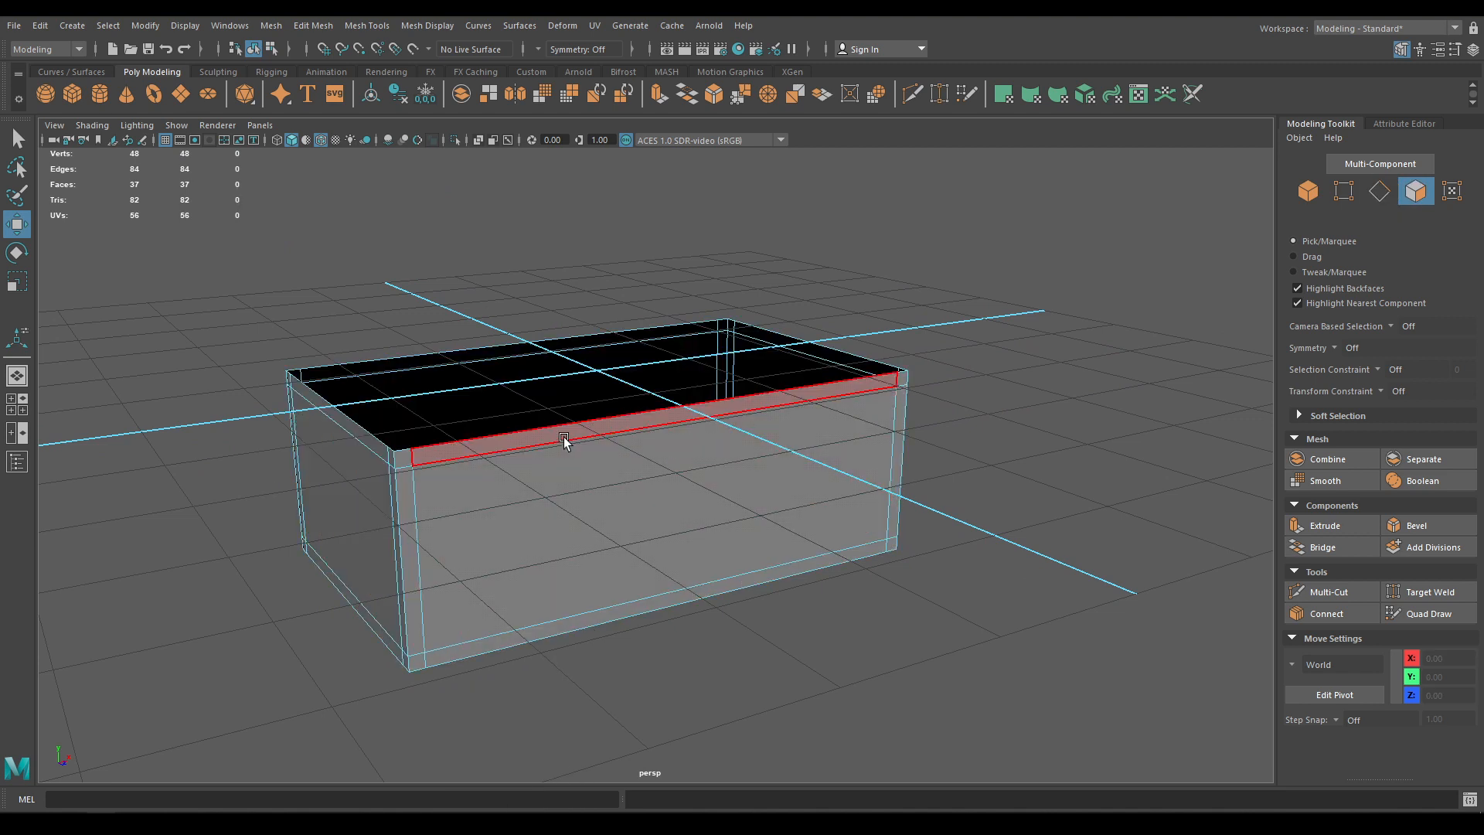
Select the rim and corner strip faces with Select Similar and extract them
{"action": "double_click", "coordinate": [412, 459]}
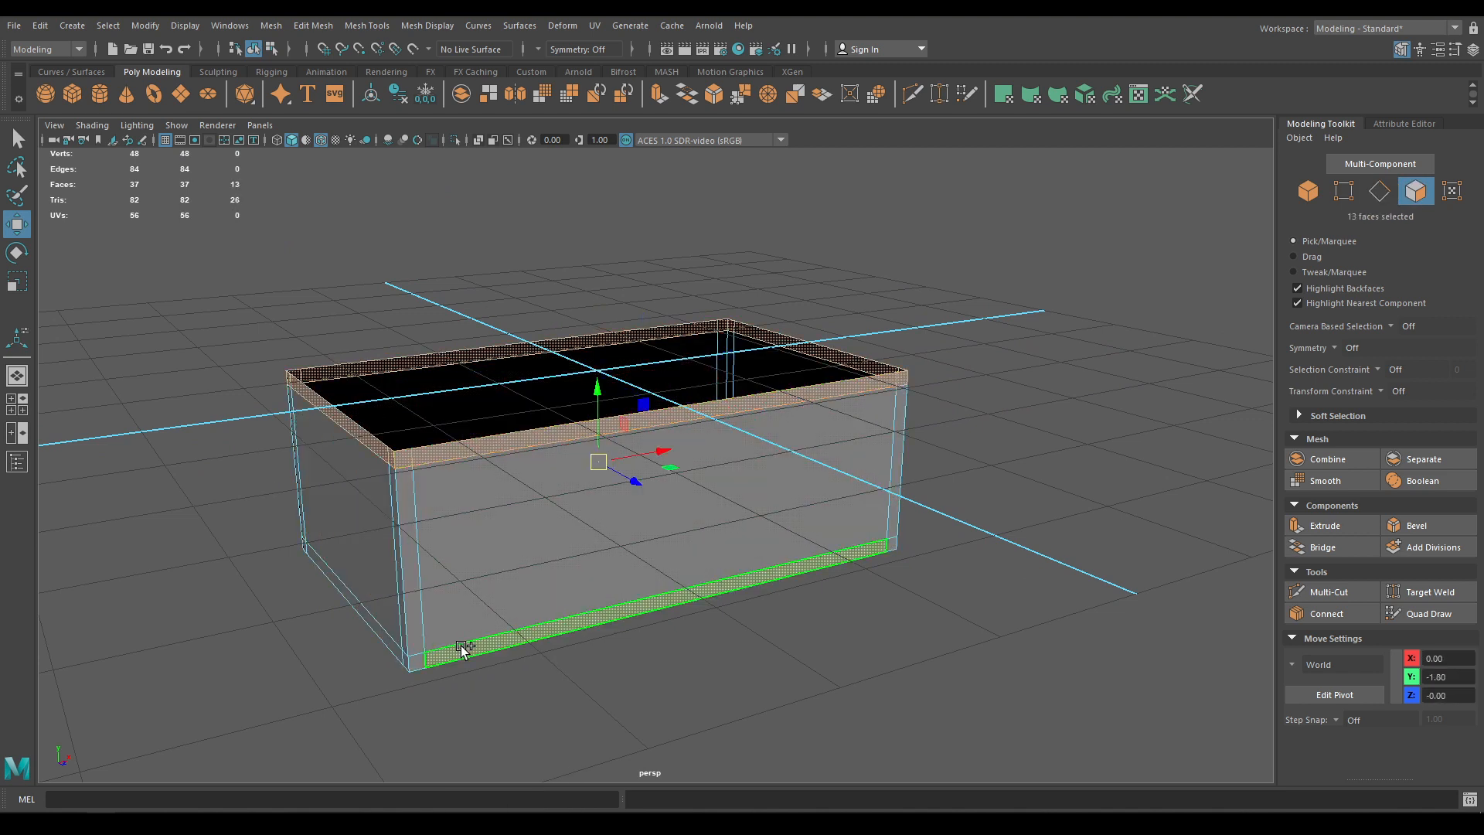
{"action": "double_click", "coordinate": [416, 660], "text": "shift"}
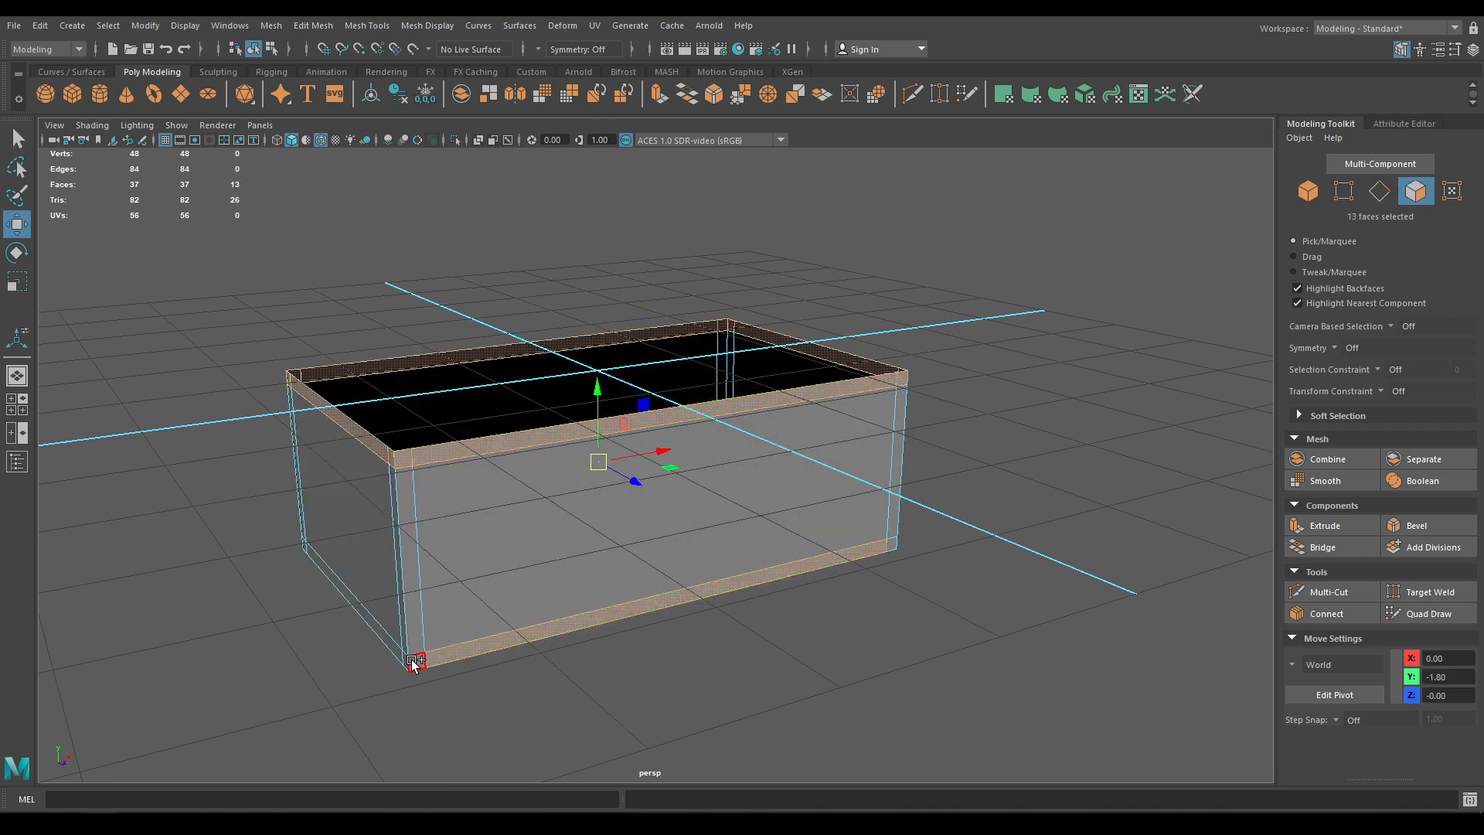
{"action": "double_click", "coordinate": [398, 611], "text": "shift"}
{"action": "right_click_drag", "start_coordinate": [418, 393], "coordinate": [406, 569]}
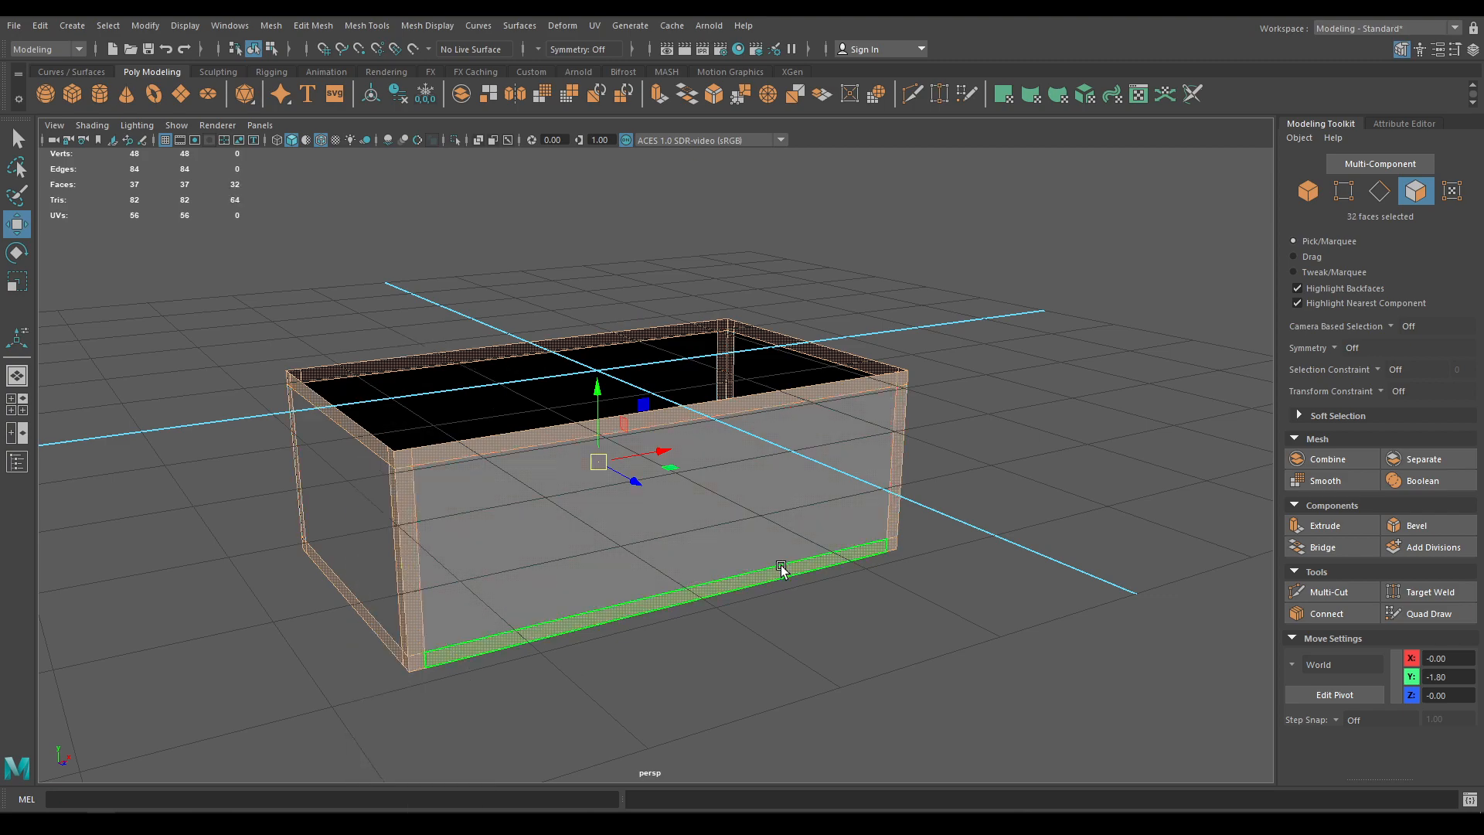
{"action": "left_click_drag", "start_coordinate": [782, 570], "coordinate": [1016, 354], "text": "alt"}
{"action": "right_click_drag", "start_coordinate": [1015, 349], "coordinate": [995, 610], "text": "shift"}
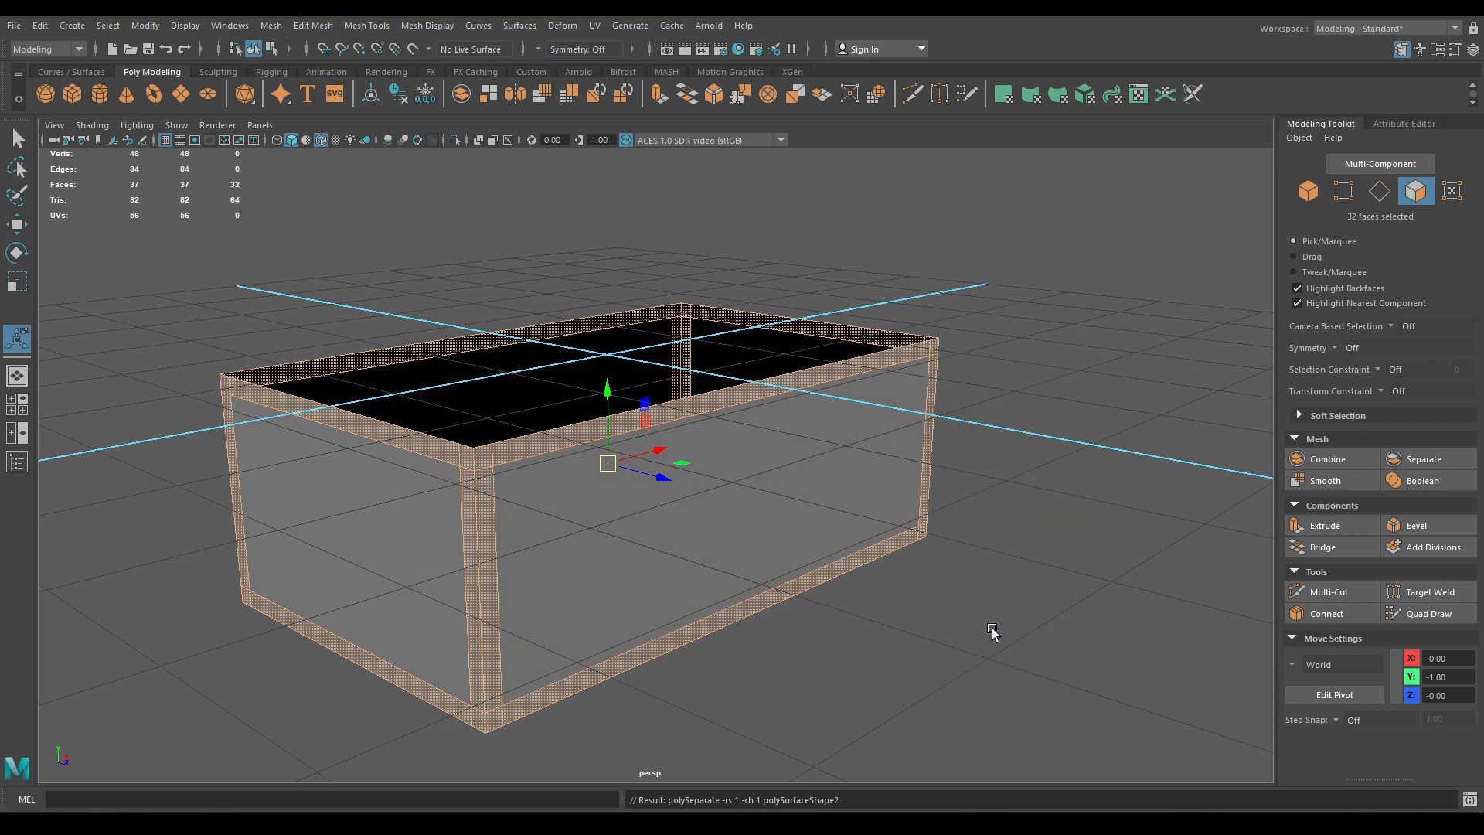
{"action": "right_click_drag", "start_coordinate": [930, 397], "coordinate": [1080, 319]}
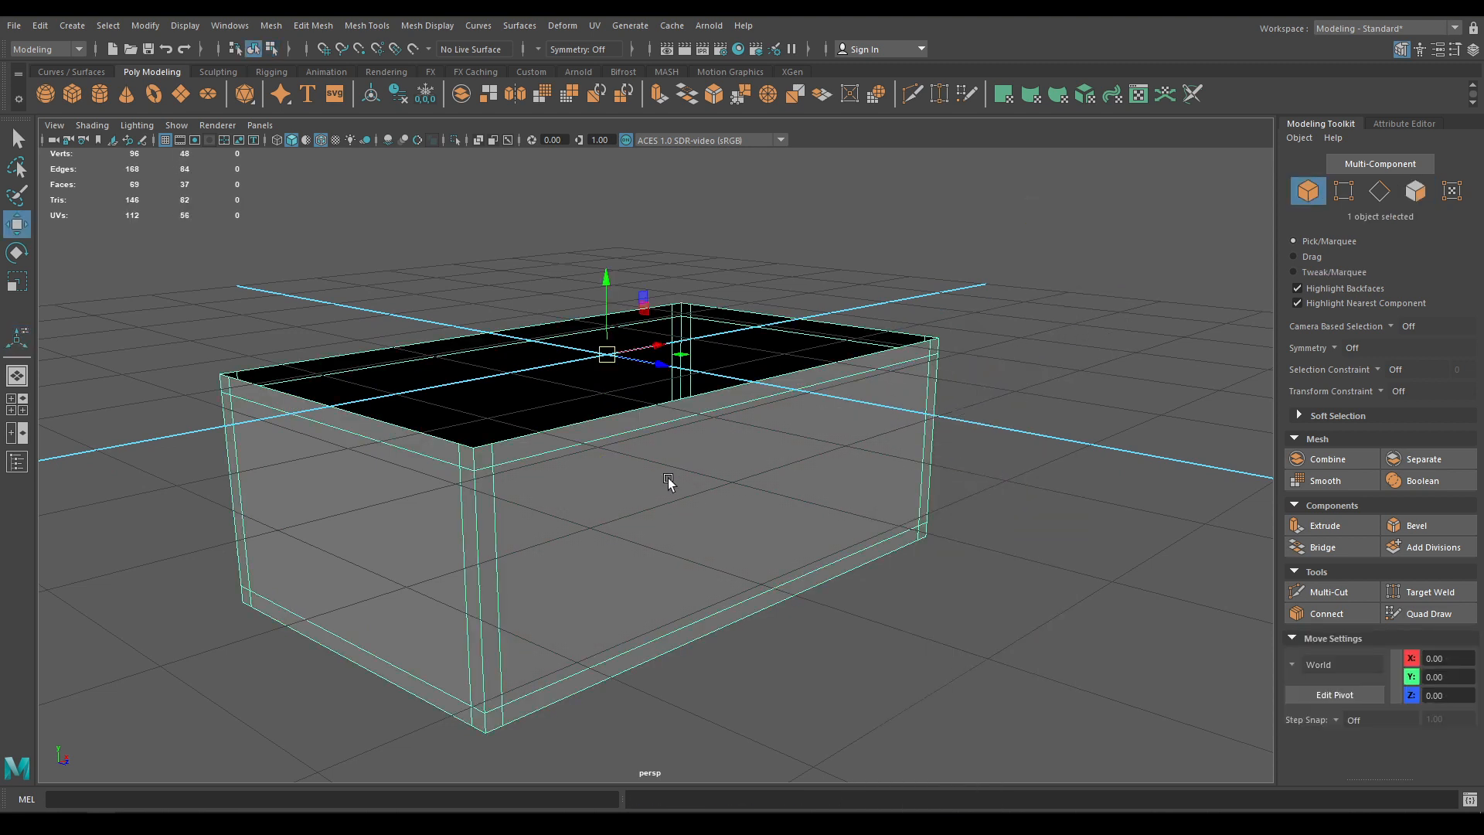
Isolate the 5-face panel piece and delete its extra vertical and rim edge loops
{"action": "key", "text": "alt+h"}
{"action": "key", "text": "F10"}
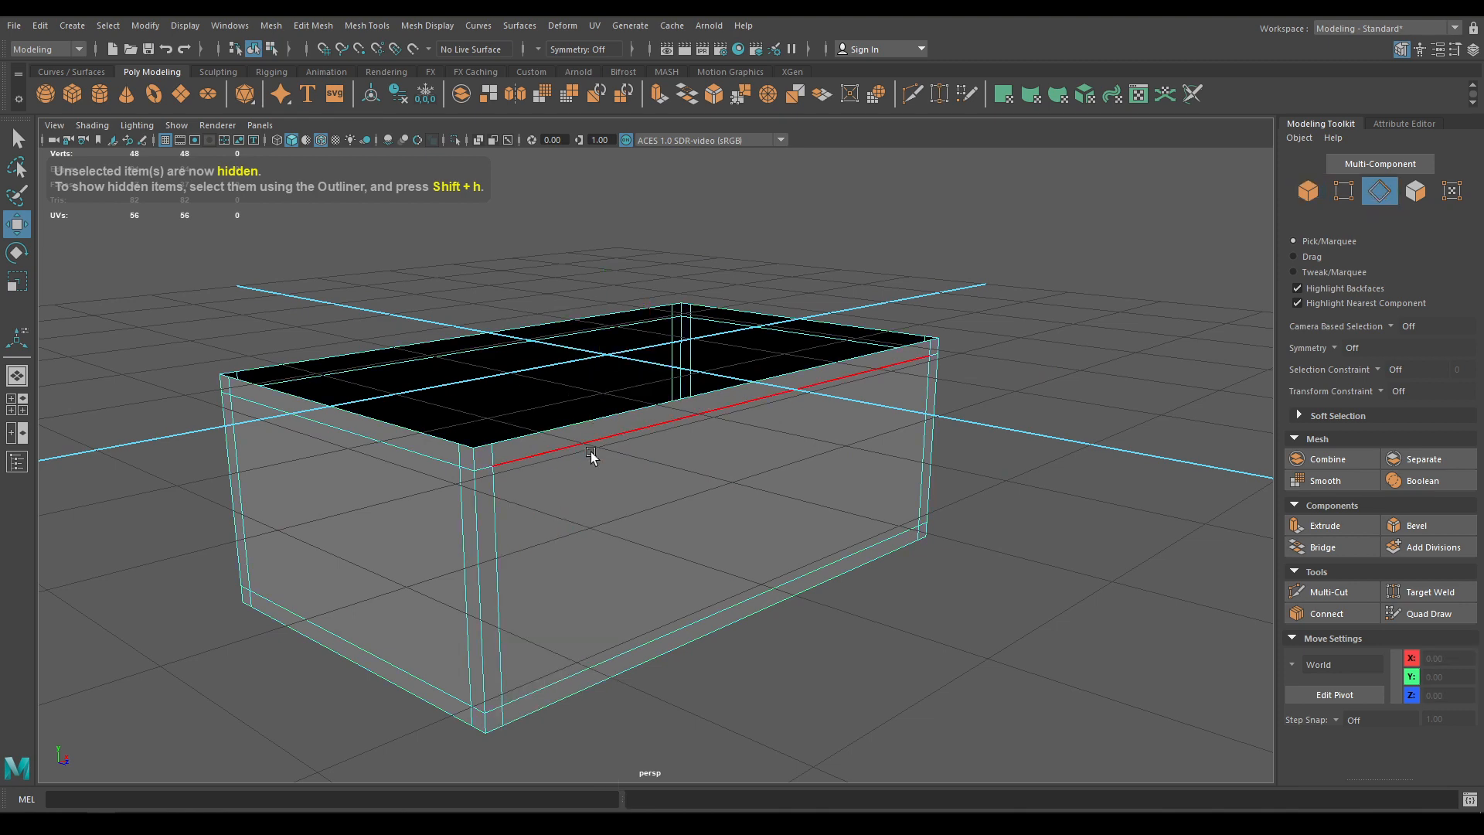
{"action": "double_click", "coordinate": [593, 453]}
{"action": "double_click", "coordinate": [442, 535], "text": "shift"}
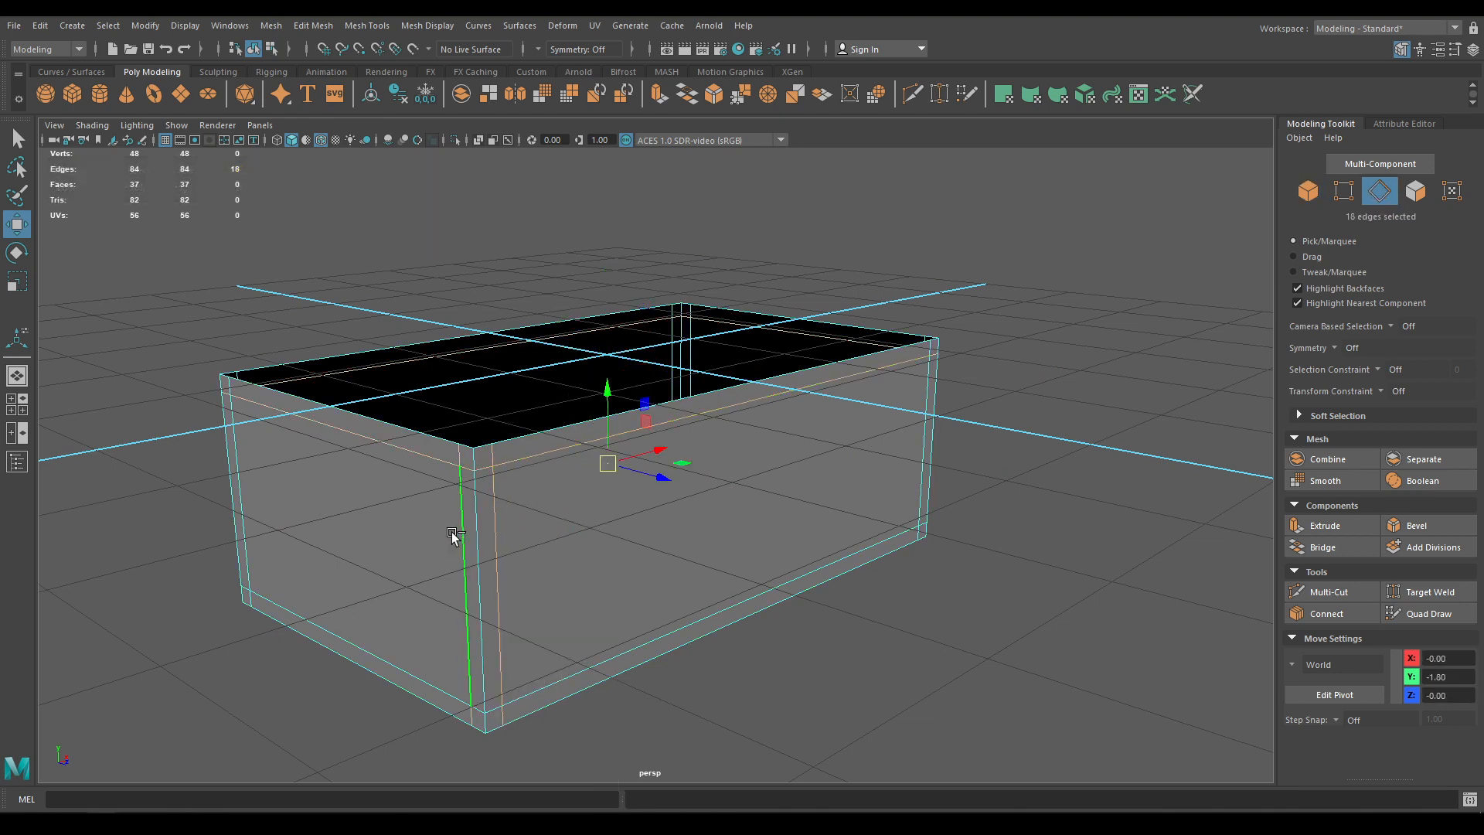
{"action": "double_click", "coordinate": [895, 470], "text": "shift"}
{"action": "left_click_drag", "start_coordinate": [895, 470], "coordinate": [645, 490], "text": "alt"}
{"action": "double_click", "coordinate": [625, 501], "text": "shift"}
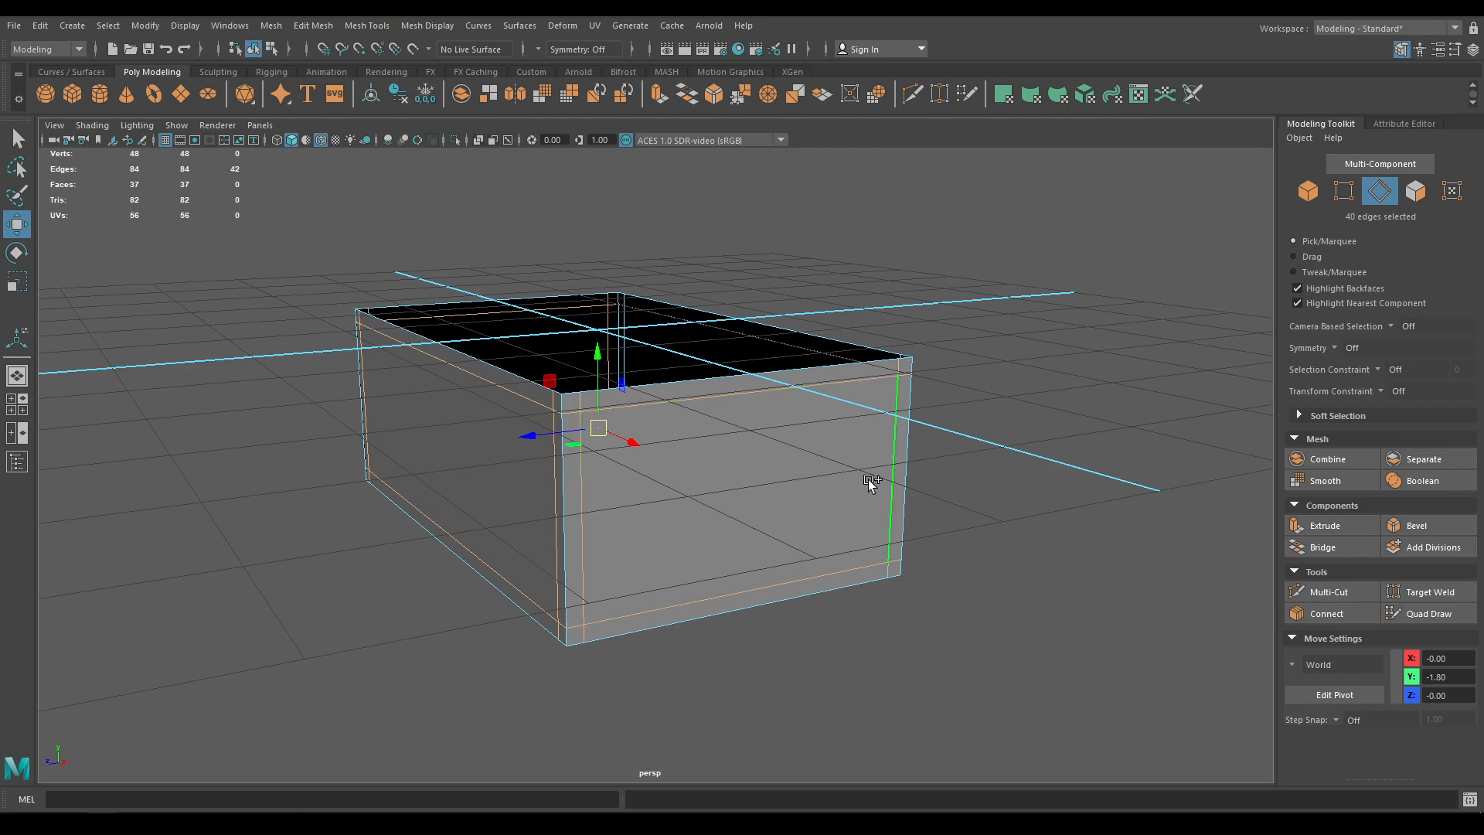
{"action": "left_click_drag", "start_coordinate": [858, 593], "coordinate": [639, 600], "text": "alt"}
{"action": "left_click", "coordinate": [523, 512], "text": "shift"}
{"action": "double_click", "coordinate": [982, 462], "text": "shift"}
{"action": "left_click_drag", "start_coordinate": [982, 463], "coordinate": [721, 539], "text": "alt"}
{"action": "right_click_drag", "start_coordinate": [720, 538], "coordinate": [742, 457], "text": "shift"}
{"action": "key", "text": "F8"}
Unhide everything, select the 32-face trim frame, and isolate it
{"action": "key", "text": "ctrl+shift+h"}
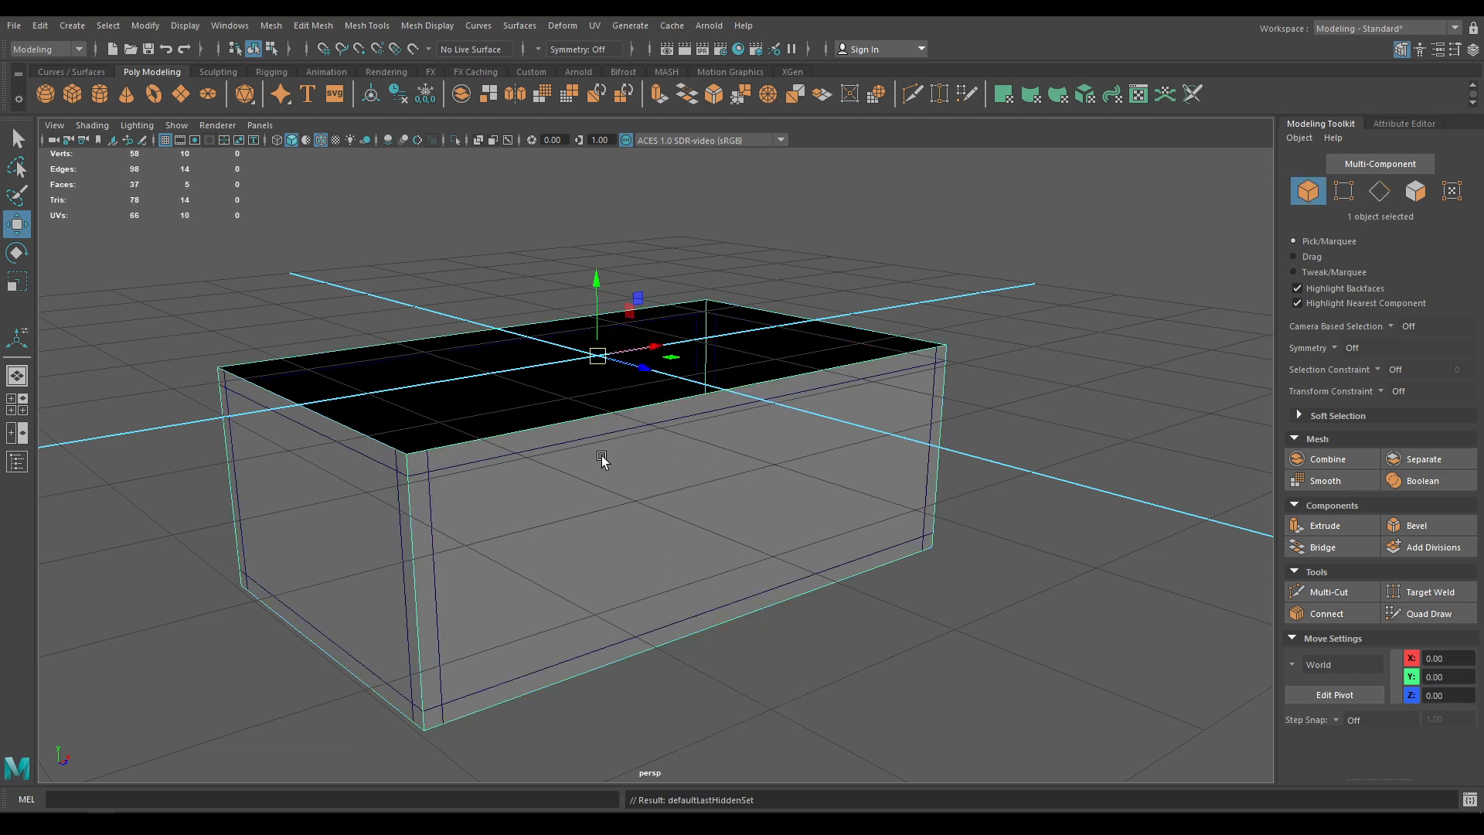
{"action": "left_click", "coordinate": [430, 475]}
{"action": "scroll", "coordinate": [592, 432], "scroll_direction": "down", "scroll_amount": 1}
{"action": "key", "text": "F11"}
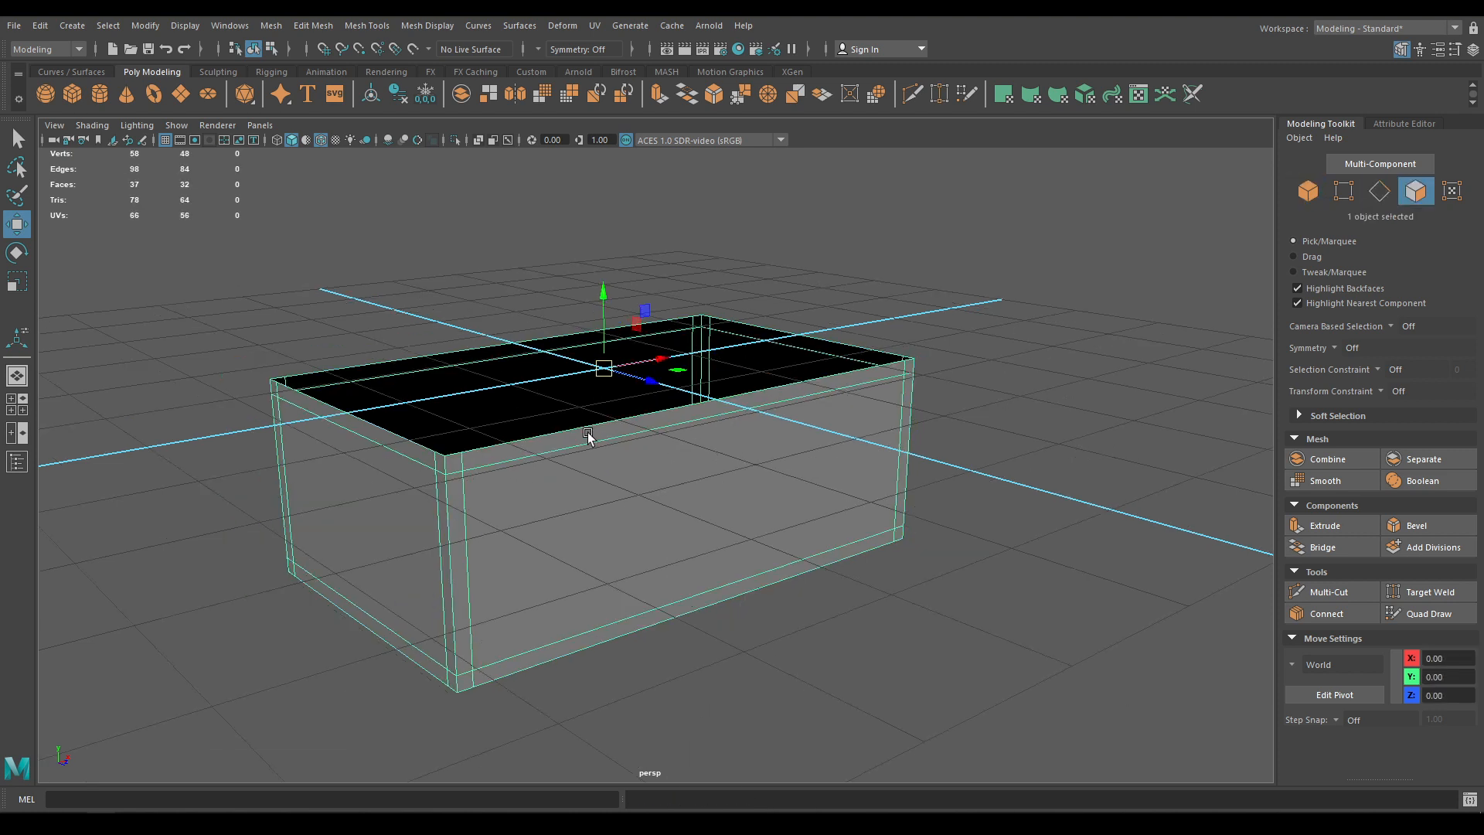
{"action": "key", "text": "alt+h"}
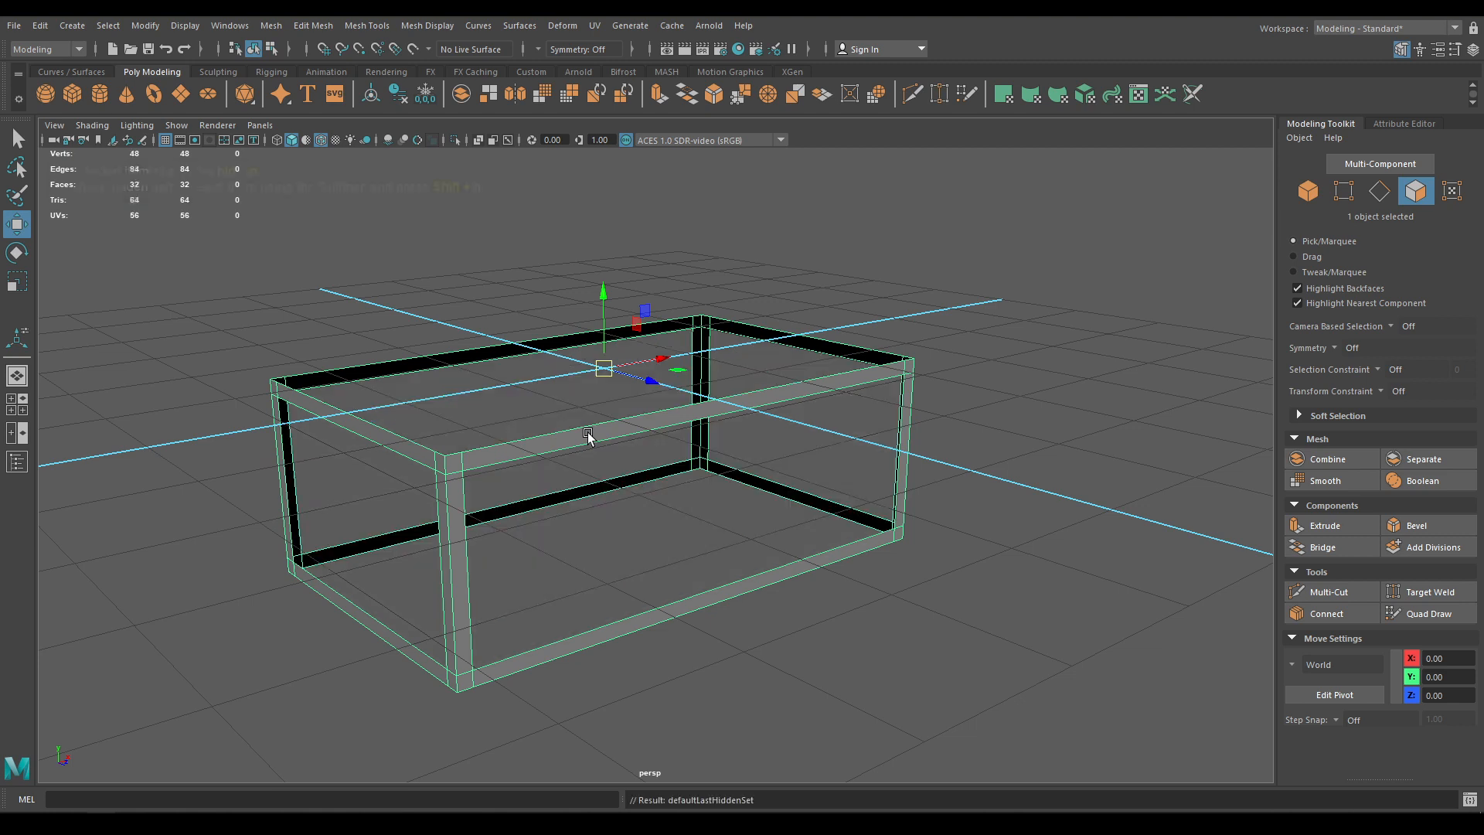
{"action": "left_click_drag", "start_coordinate": [587, 433], "coordinate": [579, 487], "text": "alt"}
{"action": "key", "text": "space"}
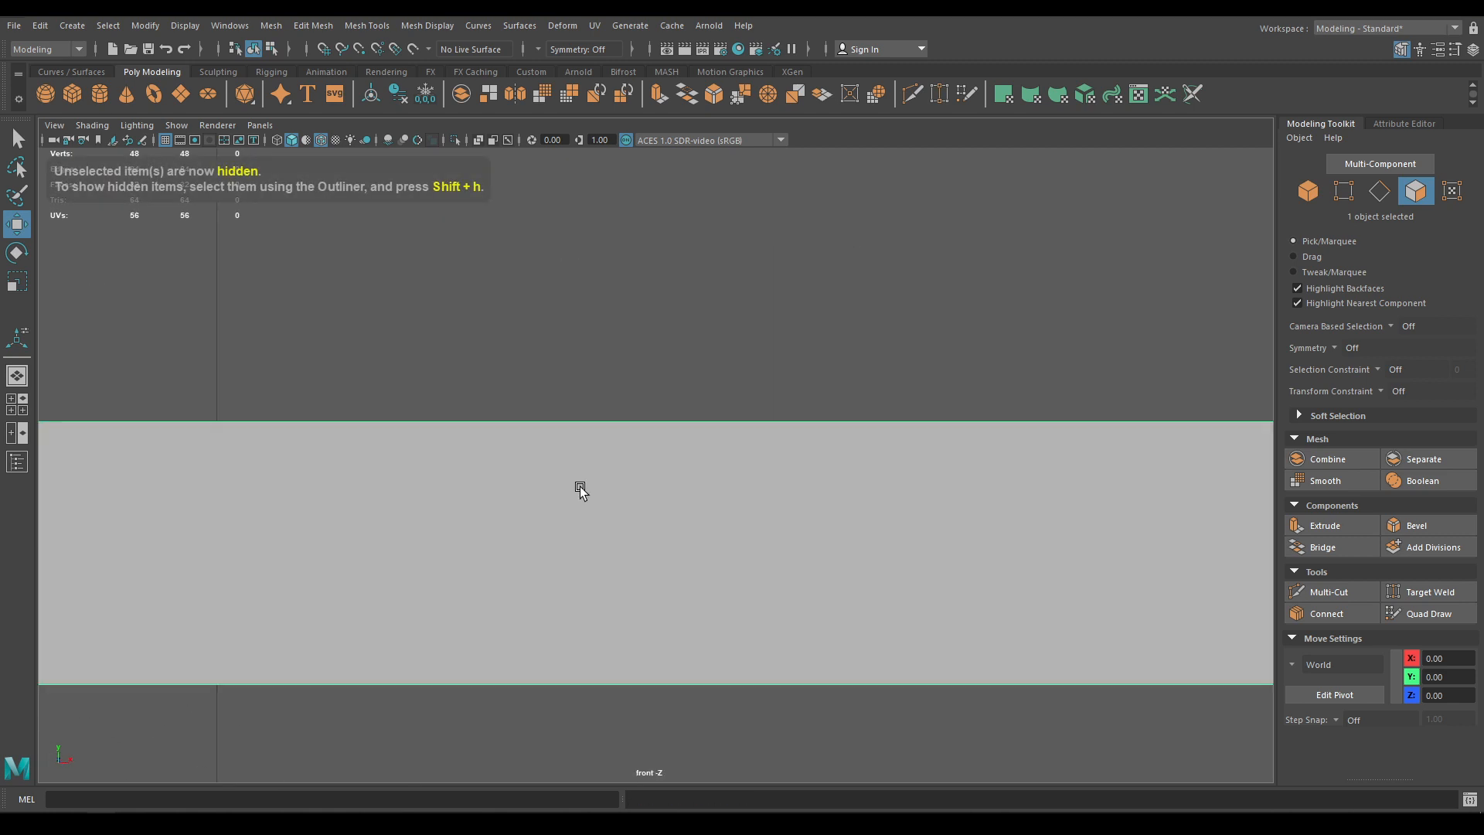
In the front view, connect the frame's eight vertical edges with a centre edge loop
{"action": "right_click", "coordinate": [678, 336]}
{"action": "right_click_drag", "start_coordinate": [679, 334], "coordinate": [679, 294]}
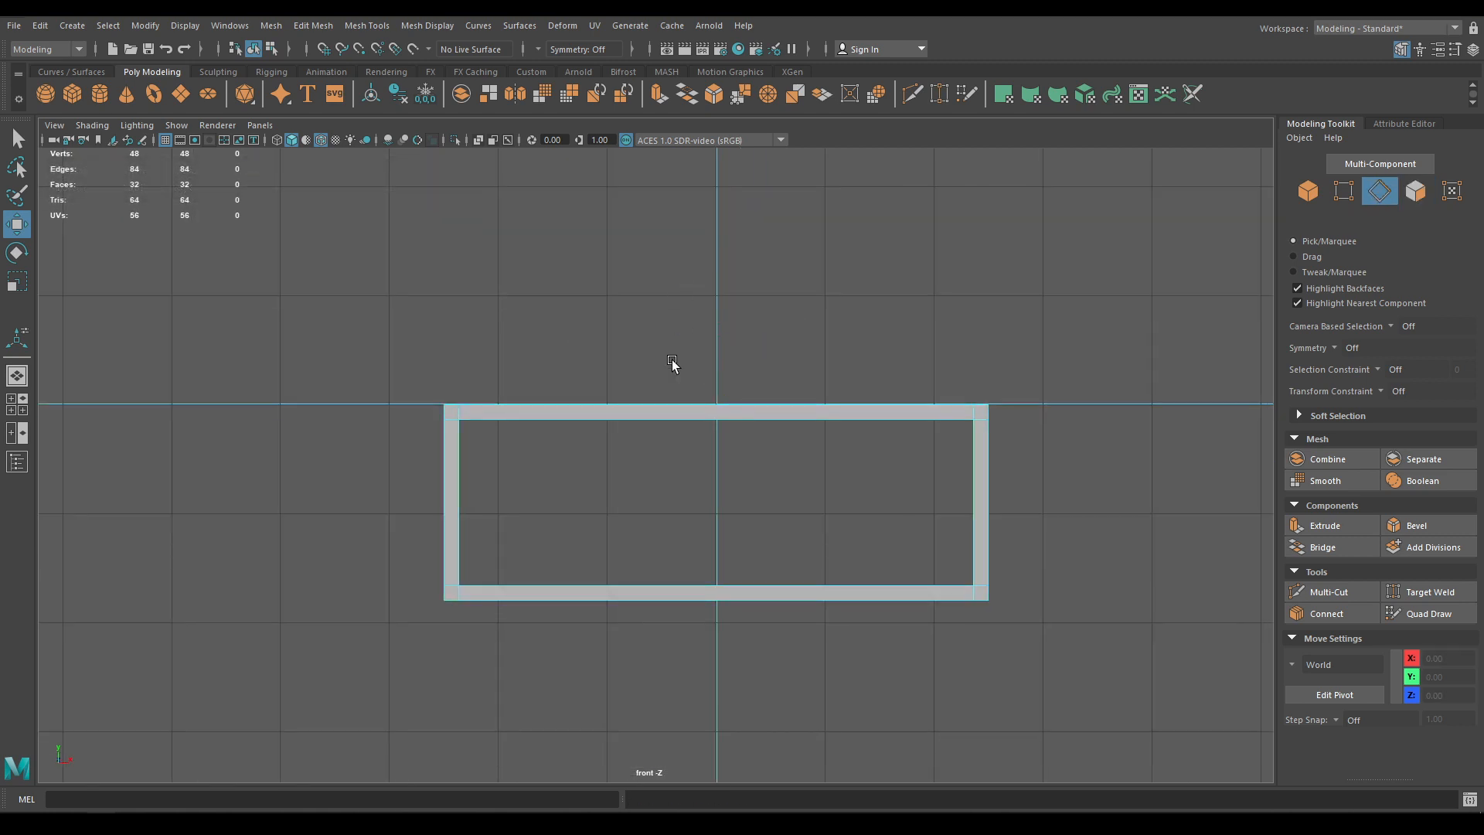
{"action": "left_click_drag", "start_coordinate": [661, 319], "coordinate": [661, 448]}
{"action": "left_click_drag", "start_coordinate": [727, 280], "coordinate": [720, 732]}
{"action": "right_click", "coordinate": [715, 372], "text": "shift"}
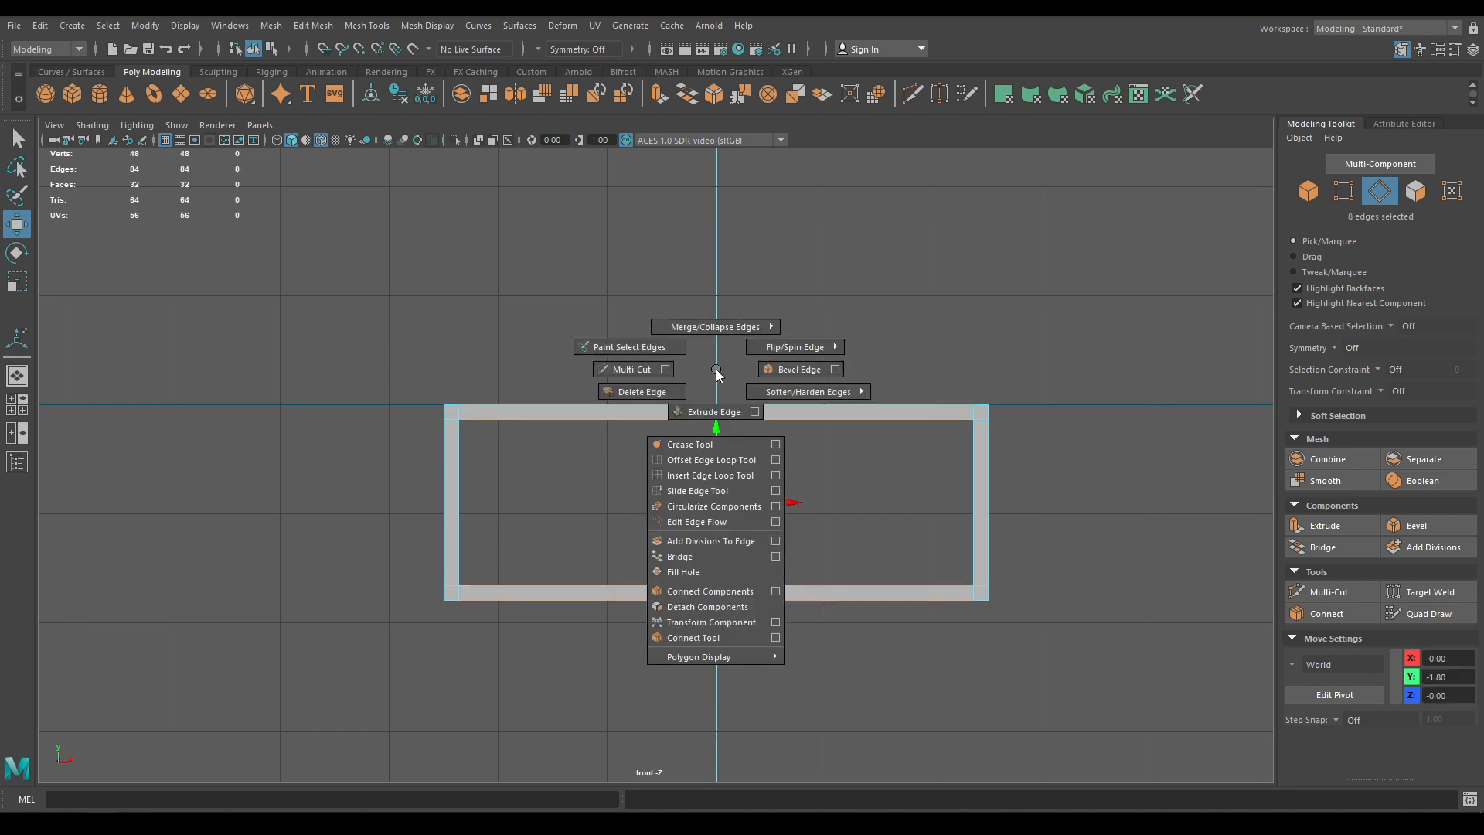
{"action": "left_click", "coordinate": [717, 596]}
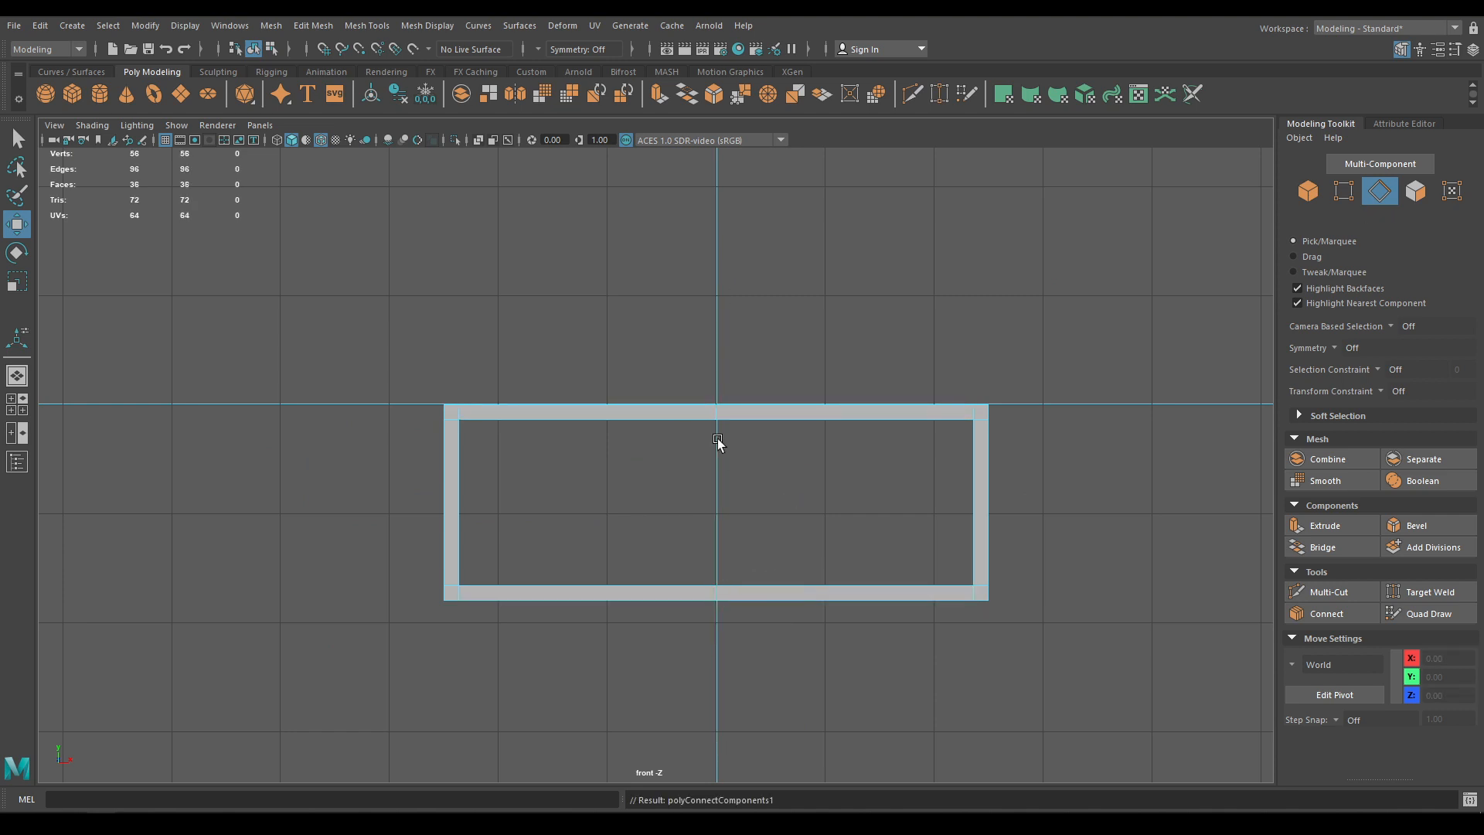
Select the new middle edges, then in perspective pick a top-rail edge and its similar edges
{"action": "left_click_drag", "start_coordinate": [717, 441], "coordinate": [725, 719]}
{"action": "key", "text": "space"}
{"action": "left_click_drag", "start_coordinate": [732, 530], "coordinate": [750, 578]}
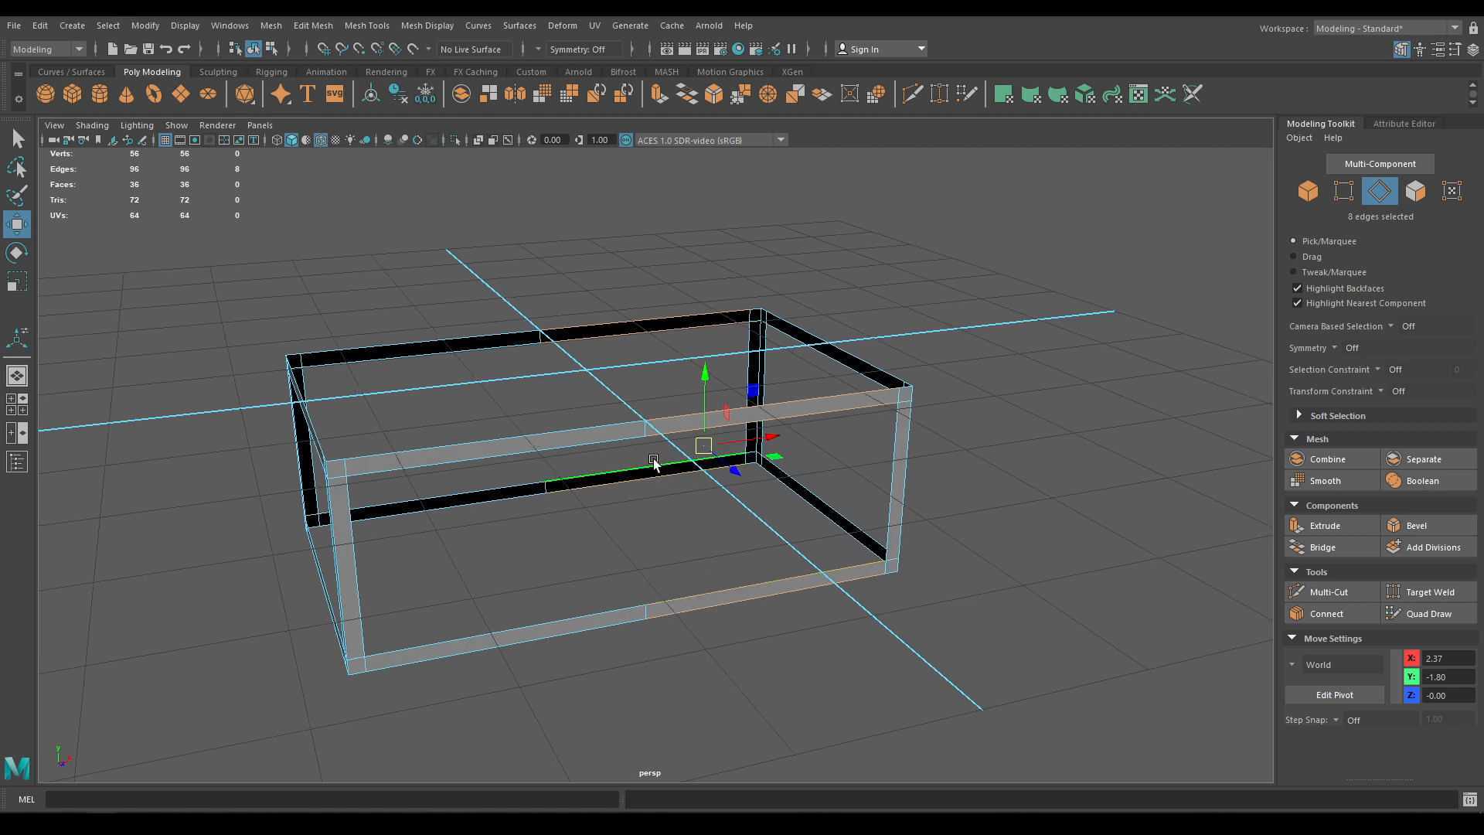
{"action": "right_click_drag", "start_coordinate": [653, 464], "coordinate": [661, 392]}
{"action": "left_click", "coordinate": [638, 337]}
{"action": "right_click_drag", "start_coordinate": [639, 337], "coordinate": [722, 525]}
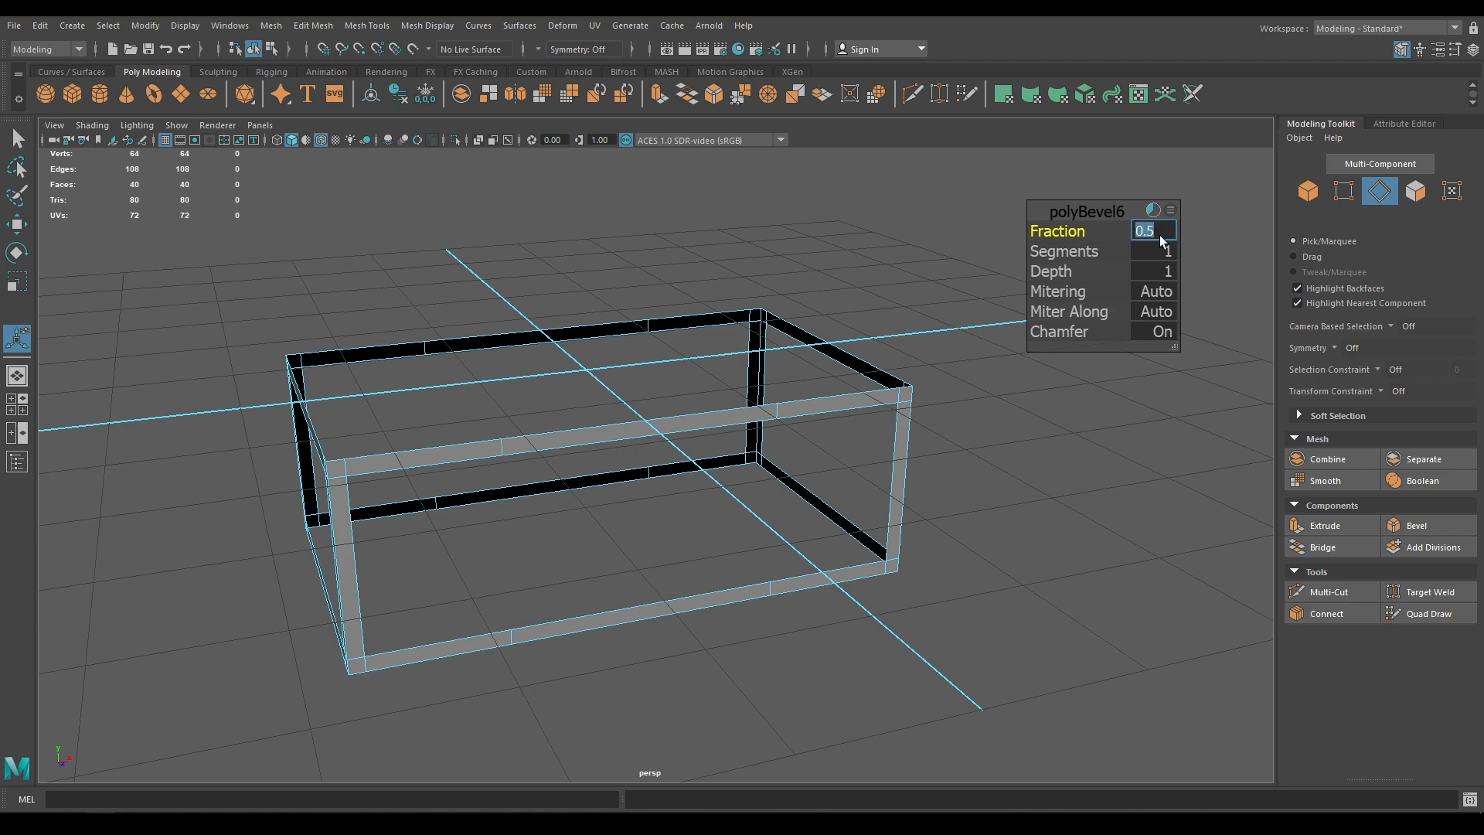
Select one rail edge and expand it to the eight similar edges with Select Similar
{"action": "left_click_drag", "start_coordinate": [779, 504], "coordinate": [708, 465], "text": "alt"}
{"action": "key", "text": "w"}
{"action": "right_click_drag", "start_coordinate": [487, 394], "coordinate": [488, 276]}
{"action": "left_click", "coordinate": [464, 422]}
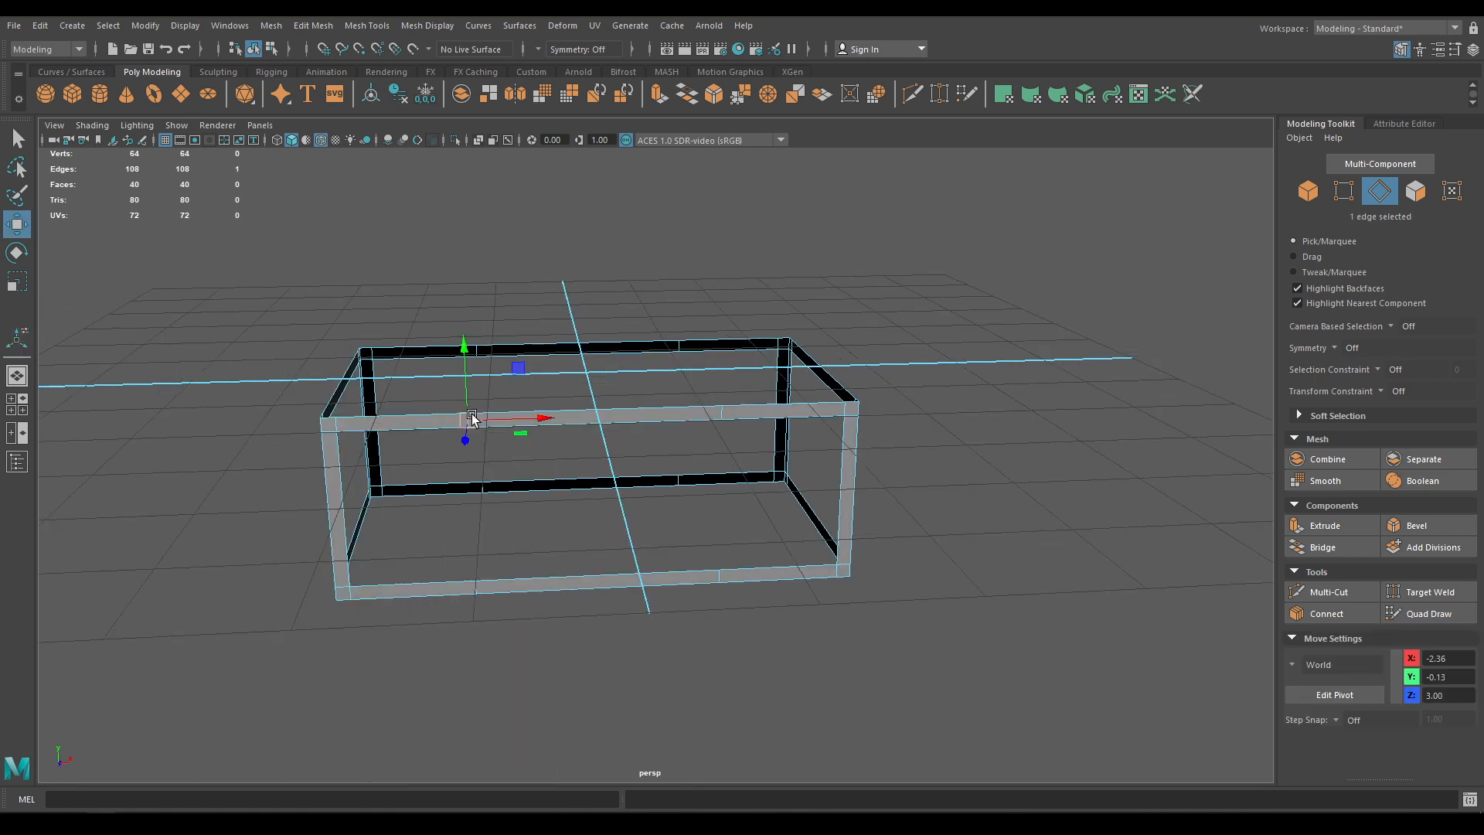
{"action": "right_click", "coordinate": [633, 277]}
{"action": "left_click", "coordinate": [649, 453]}
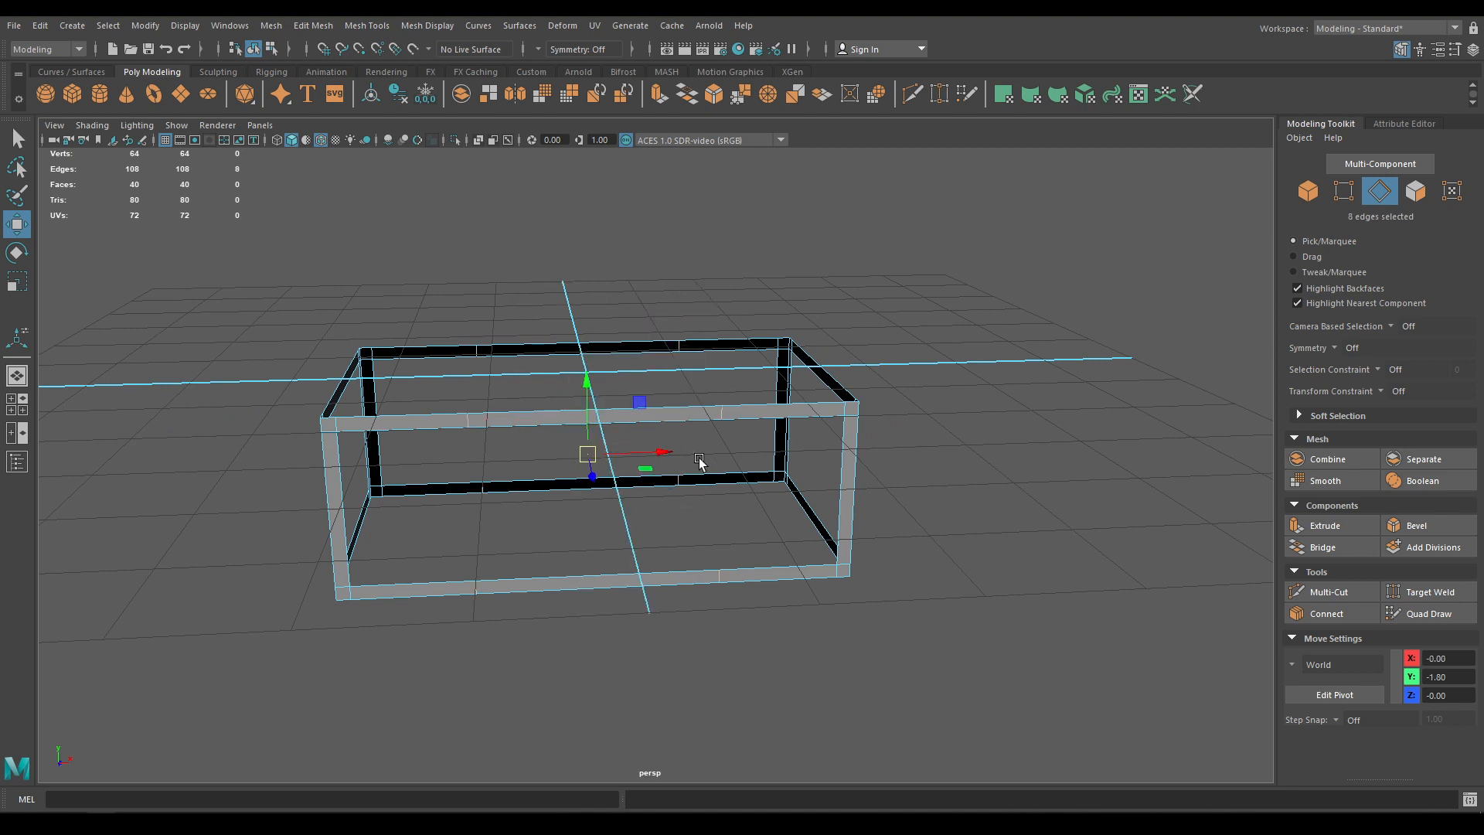
{"action": "left_click_drag", "start_coordinate": [652, 507], "coordinate": [668, 508], "text": "alt"}
Bevel the eight selected edges at a fraction of 0.48
{"action": "right_click_drag", "start_coordinate": [550, 482], "coordinate": [591, 478], "text": "shift"}
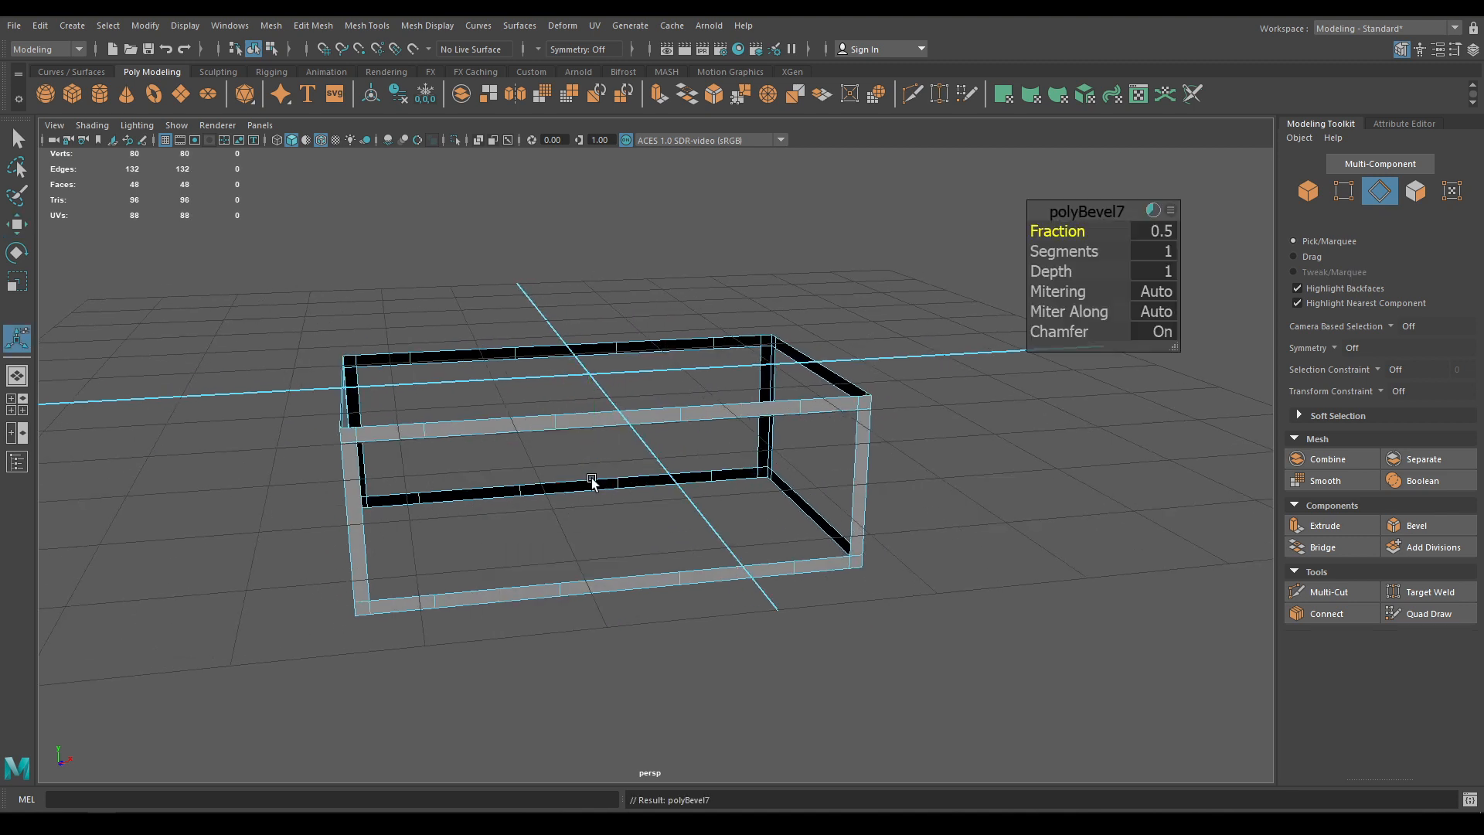
{"action": "left_click_drag", "start_coordinate": [1039, 236], "coordinate": [1037, 235]}
{"action": "key", "text": "w"}
{"action": "left_click_drag", "start_coordinate": [673, 342], "coordinate": [719, 338], "text": "alt"}
Hide everything except the frame and return to edge selection
{"action": "right_click_drag", "start_coordinate": [689, 317], "coordinate": [756, 278]}
{"action": "key", "text": "alt+h"}
{"action": "left_click_drag", "start_coordinate": [386, 325], "coordinate": [458, 277], "text": "alt"}
{"action": "right_click_drag", "start_coordinate": [458, 281], "coordinate": [488, 431]}
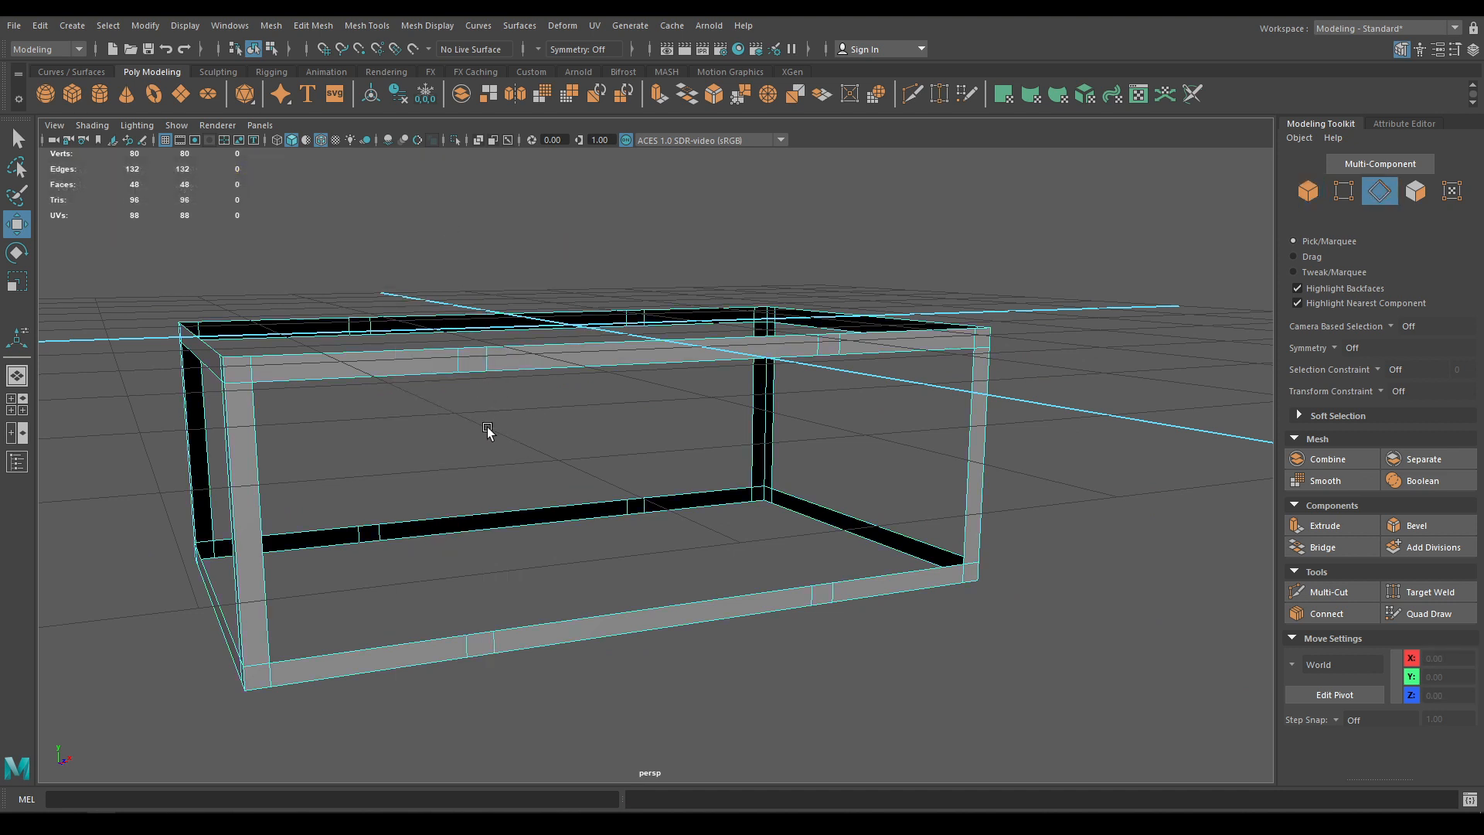
Bridge the front rail edge pair and a bottom-to-top rail edge pair into strips
{"action": "left_click", "coordinate": [469, 379]}
{"action": "left_click", "coordinate": [484, 632], "text": "shift"}
{"action": "right_click_drag", "start_coordinate": [571, 493], "coordinate": [565, 683]}
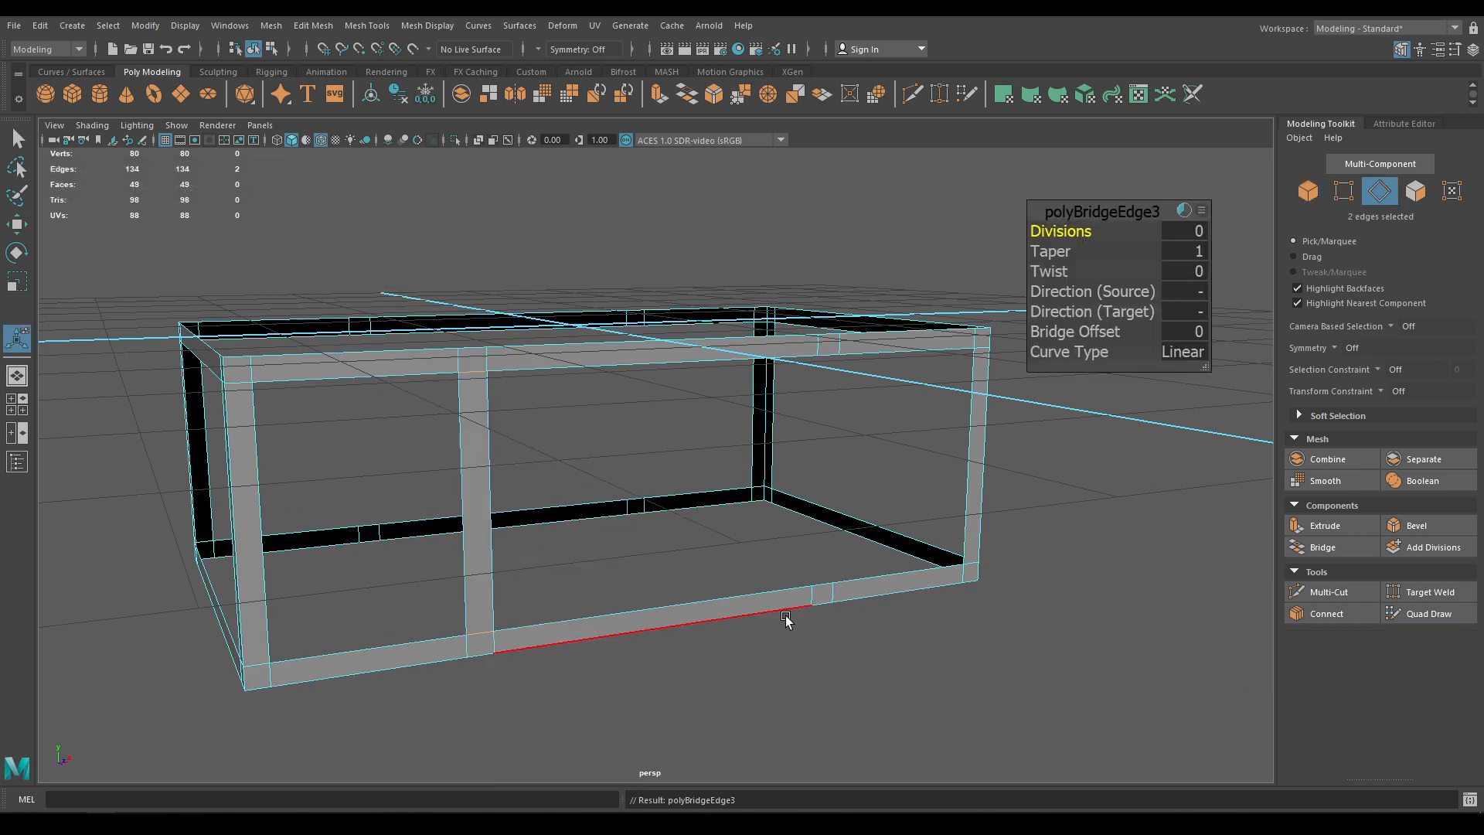
{"action": "left_click", "coordinate": [827, 585]}
{"action": "left_click", "coordinate": [834, 357], "text": "shift"}
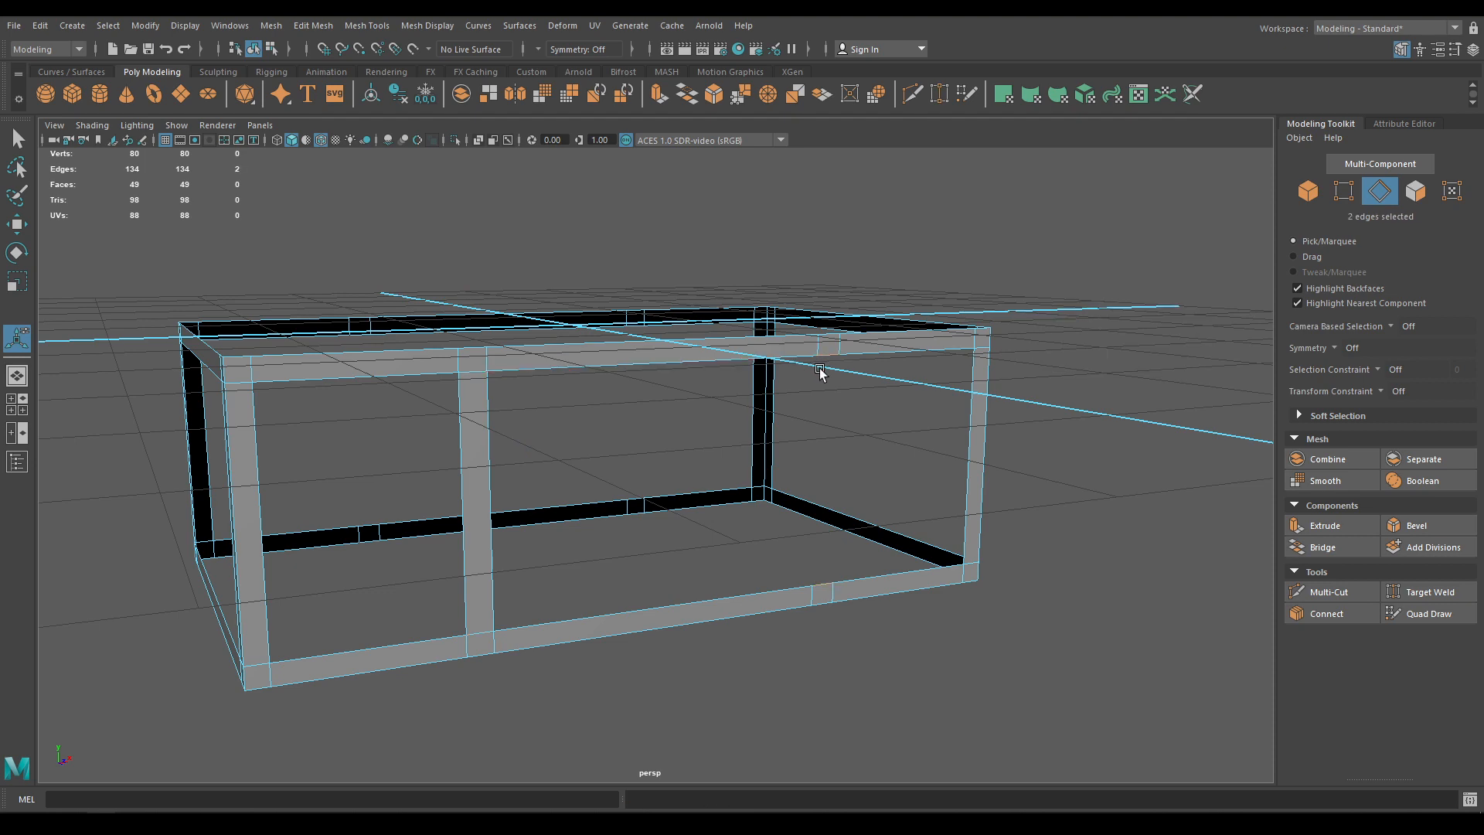
{"action": "key", "text": "g"}
Bridge the remaining edge pairs to fill the last gaps in the frame
{"action": "left_click_drag", "start_coordinate": [729, 500], "coordinate": [928, 495], "text": "alt"}
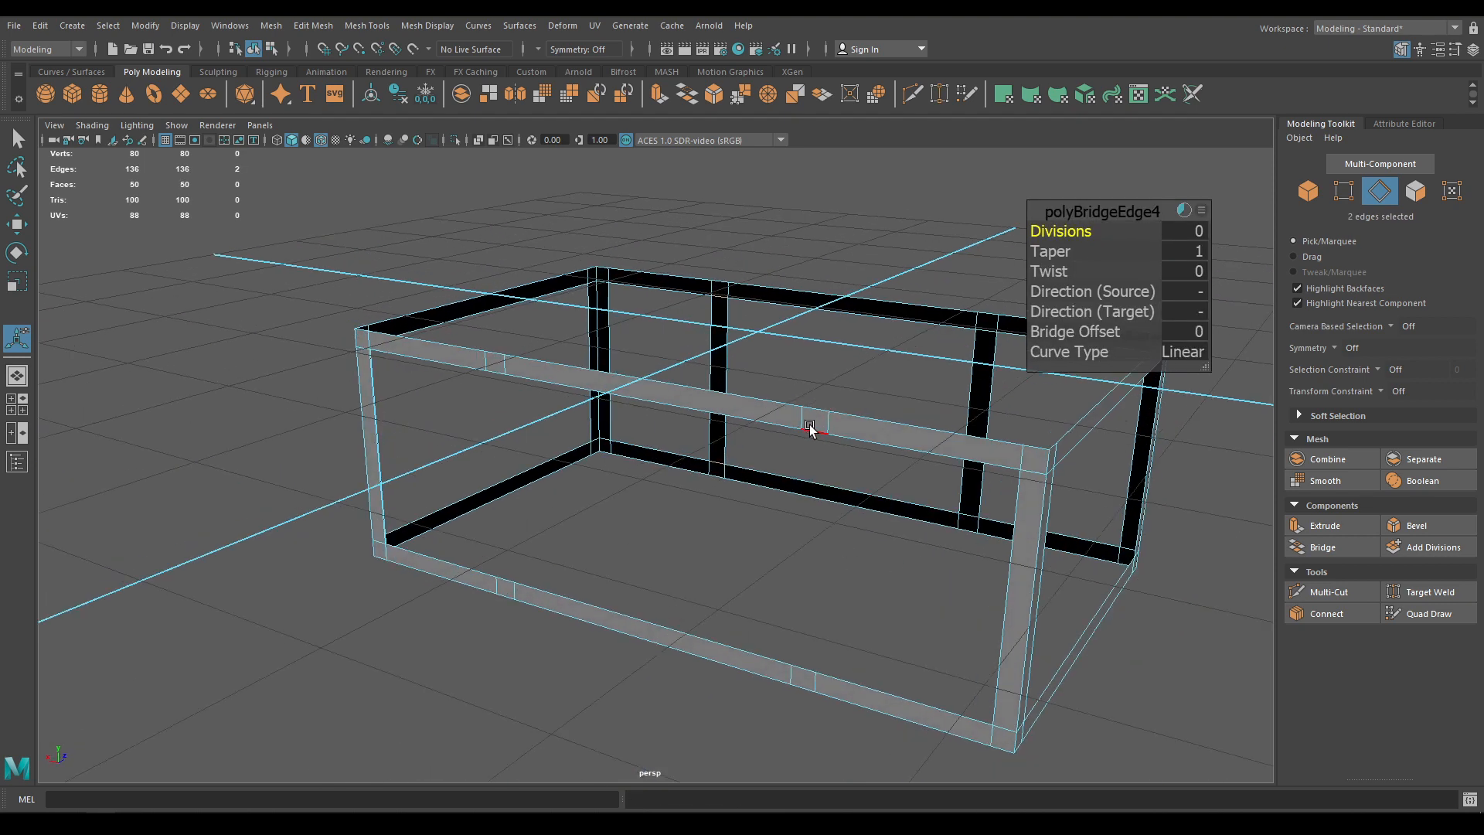
{"action": "left_click", "coordinate": [809, 428]}
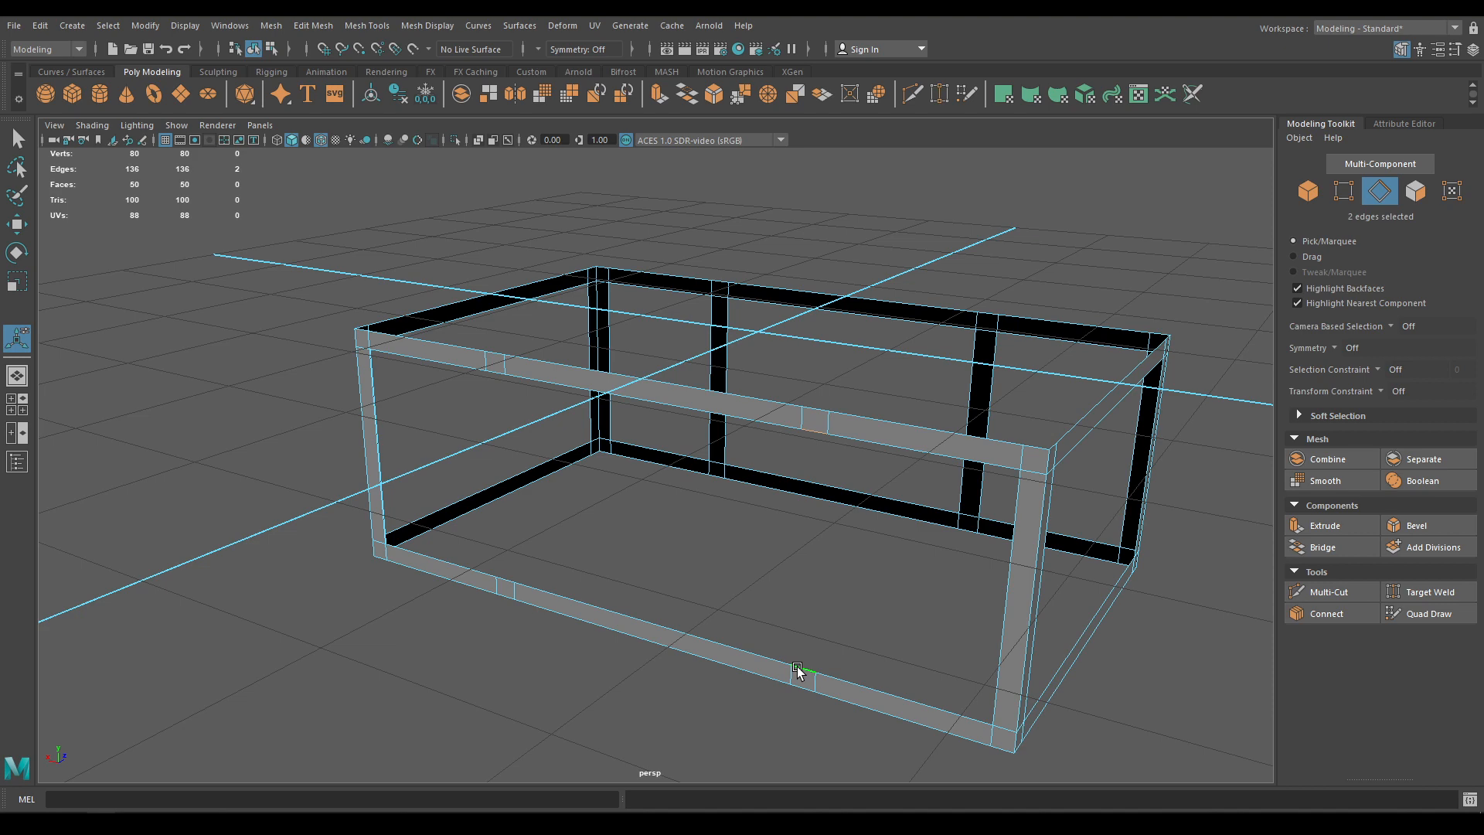
{"action": "key", "text": "g"}
{"action": "left_click", "coordinate": [502, 578]}
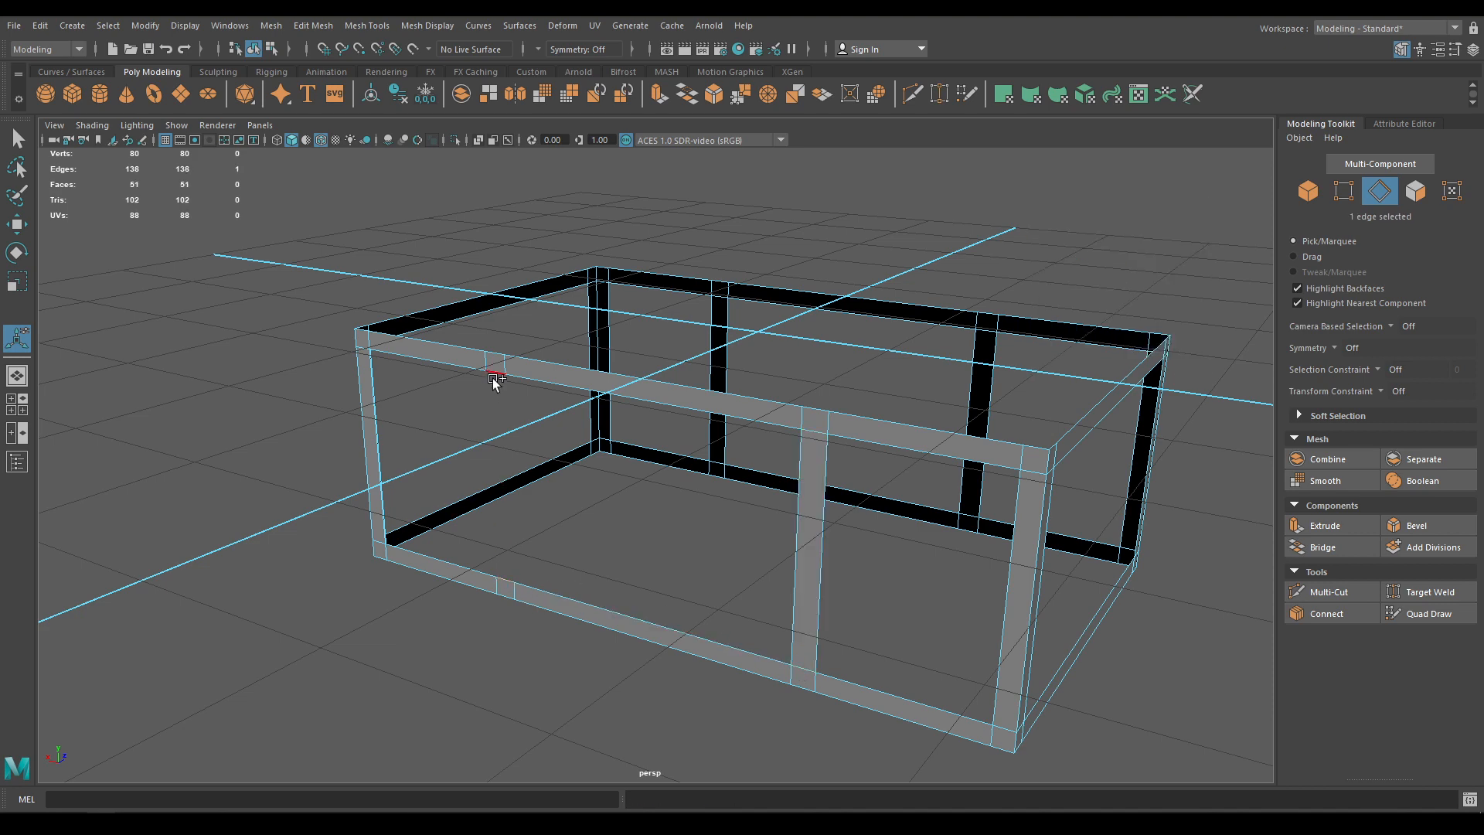
{"action": "key", "text": "g"}
Return to object selection and show the last hidden box again
{"action": "right_click_drag", "start_coordinate": [497, 374], "coordinate": [570, 326]}
{"action": "key", "text": "q"}
{"action": "left_click_drag", "start_coordinate": [599, 394], "coordinate": [474, 434], "text": "alt"}
{"action": "key", "text": "ctrl+shift+h"}
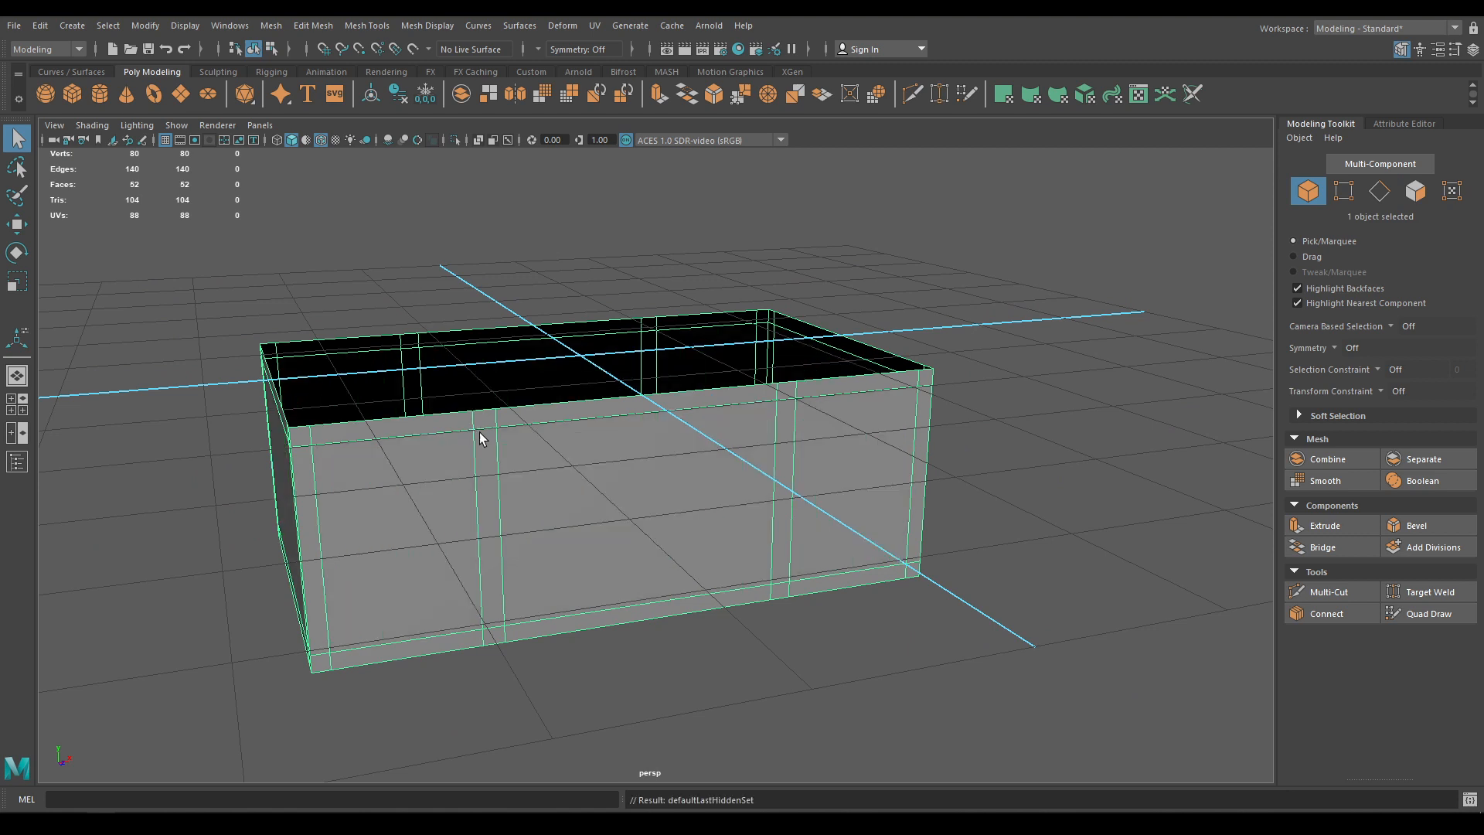
Extrude the frame faces with a Thickness of 0.1
{"action": "key", "text": "w"}
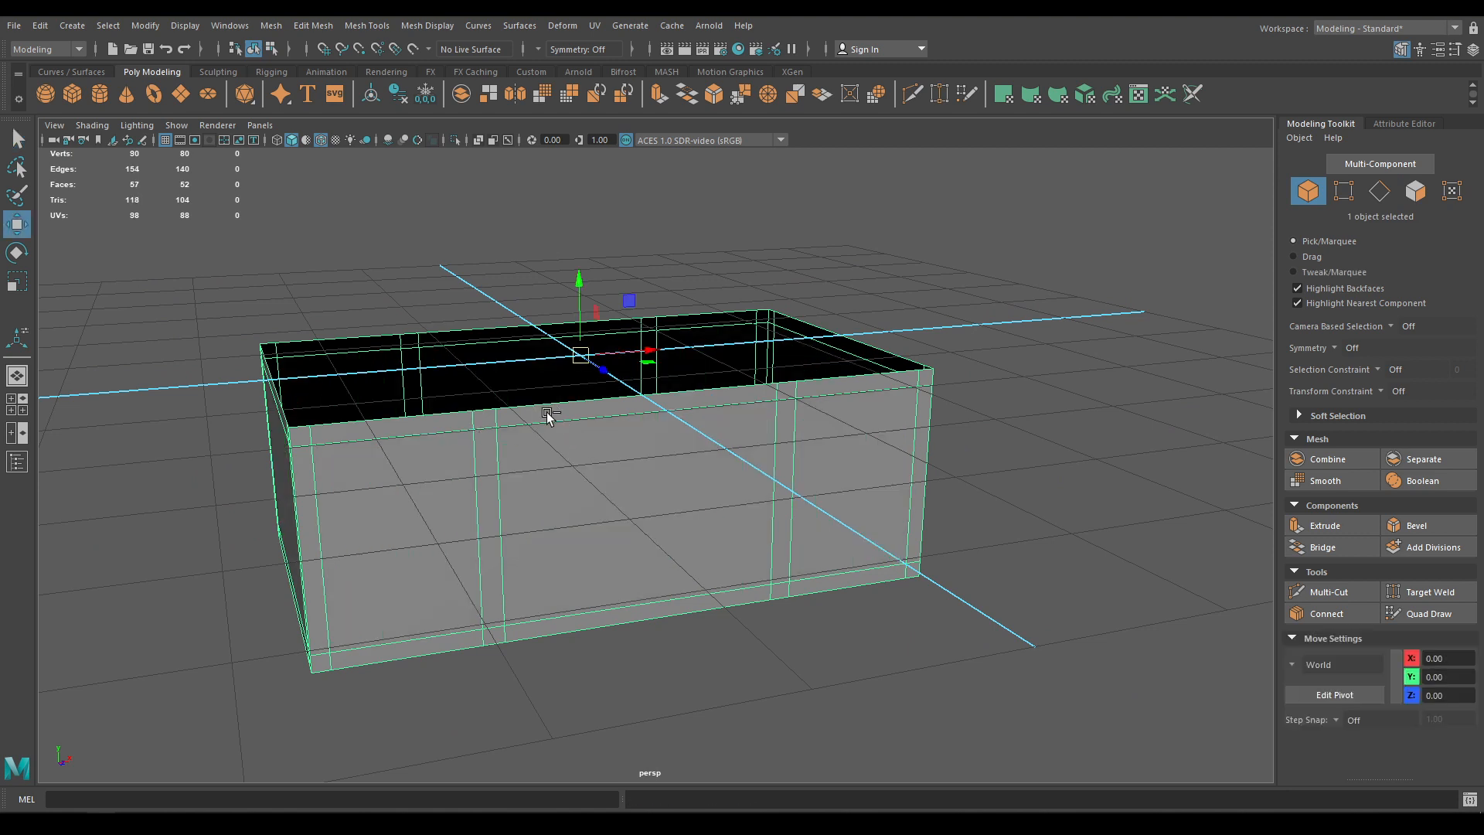
{"action": "key", "text": "ctrl+e"}
{"action": "left_click_drag", "start_coordinate": [1066, 230], "coordinate": [1081, 231]}
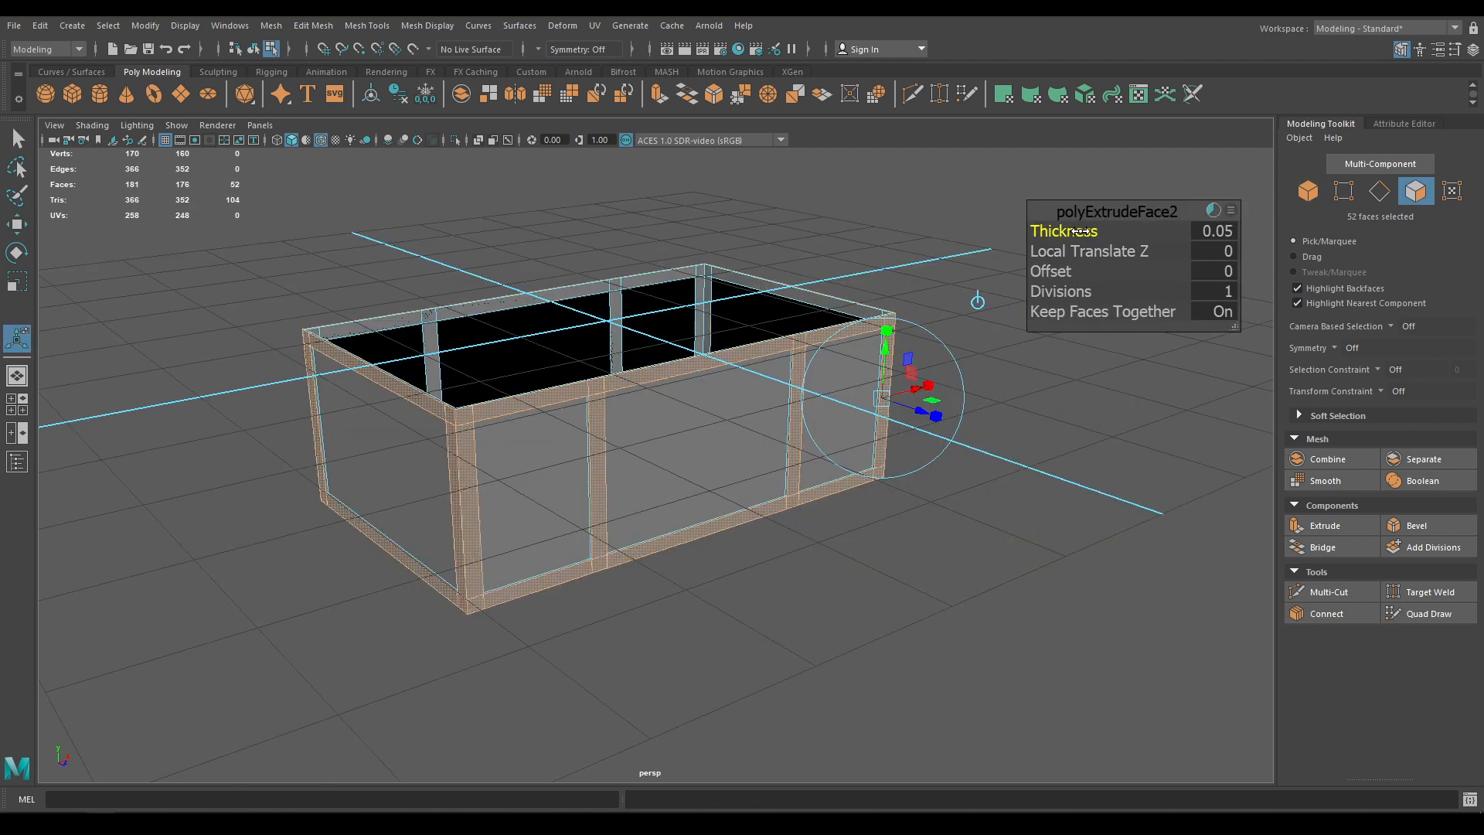
{"action": "left_click", "coordinate": [1216, 233]}
{"action": "type", "text": "0.1"}
{"action": "key", "text": "Return"}
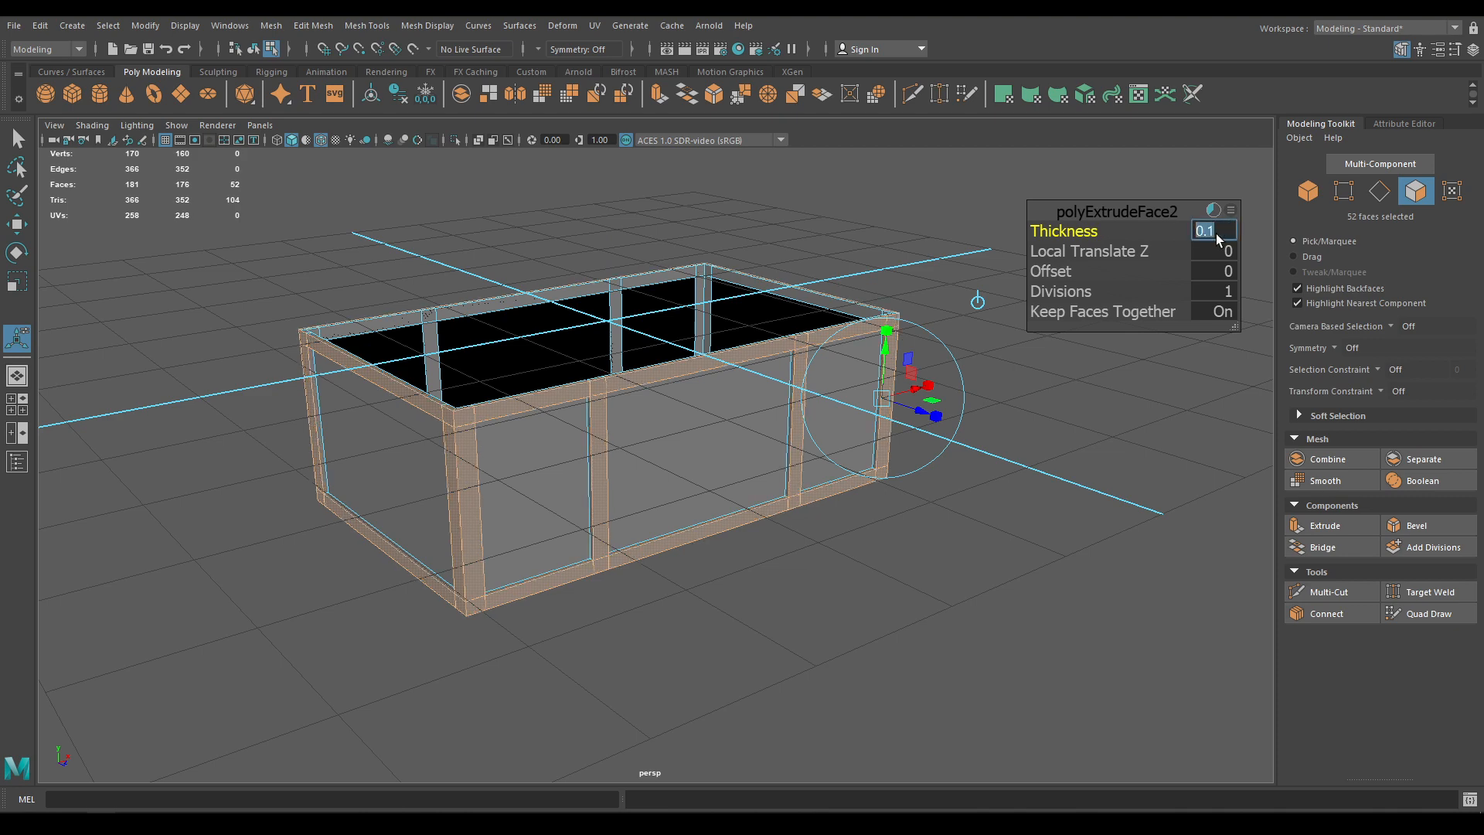
Deselect the thickened frame and orbit higher over the open box
{"action": "key", "text": "w"}
{"action": "right_click_drag", "start_coordinate": [1031, 217], "coordinate": [1106, 182]}
{"action": "left_click", "coordinate": [1106, 182]}
{"action": "scroll", "coordinate": [944, 443], "scroll_direction": "up", "scroll_amount": 3}
{"action": "left_click_drag", "start_coordinate": [944, 443], "coordinate": [954, 464], "text": "alt"}
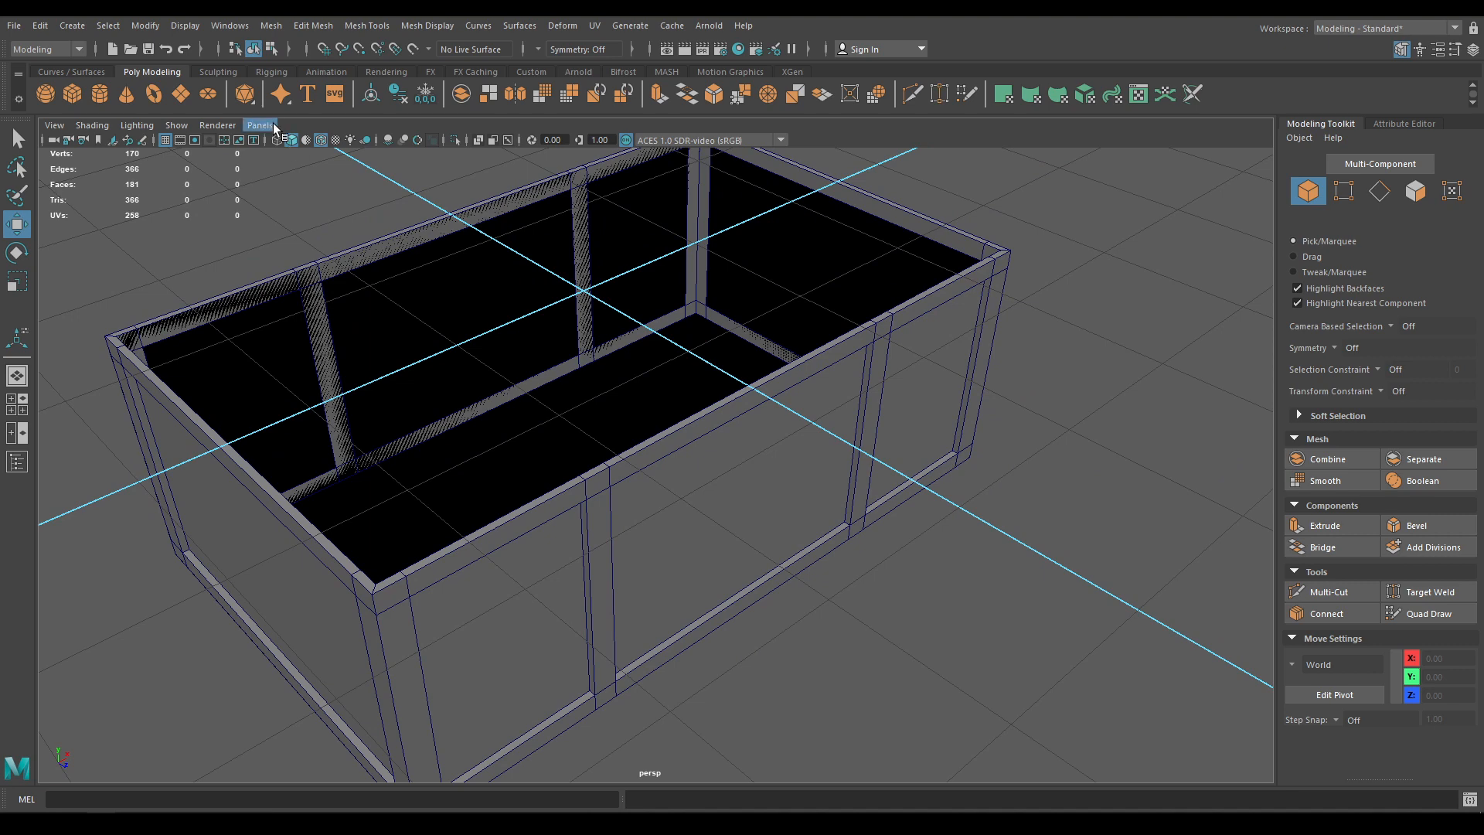
Show all hidden objects so the lid returns on top of the box
{"action": "left_click", "coordinate": [185, 25]}
{"action": "mouse_move", "coordinate": [243, 124]}
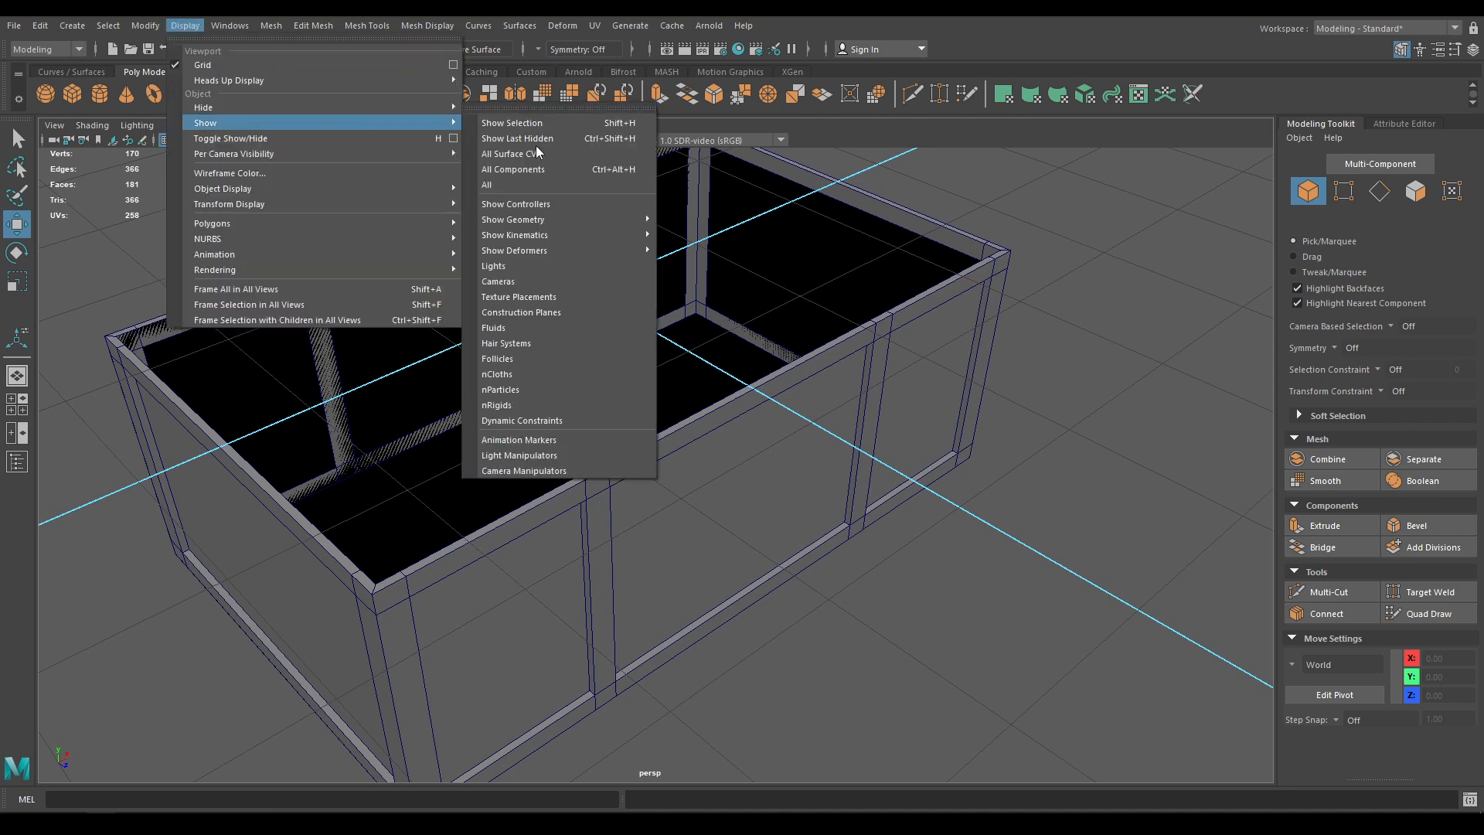
{"action": "left_click", "coordinate": [540, 185]}
{"action": "left_click_drag", "start_coordinate": [540, 186], "coordinate": [780, 439], "text": "alt"}
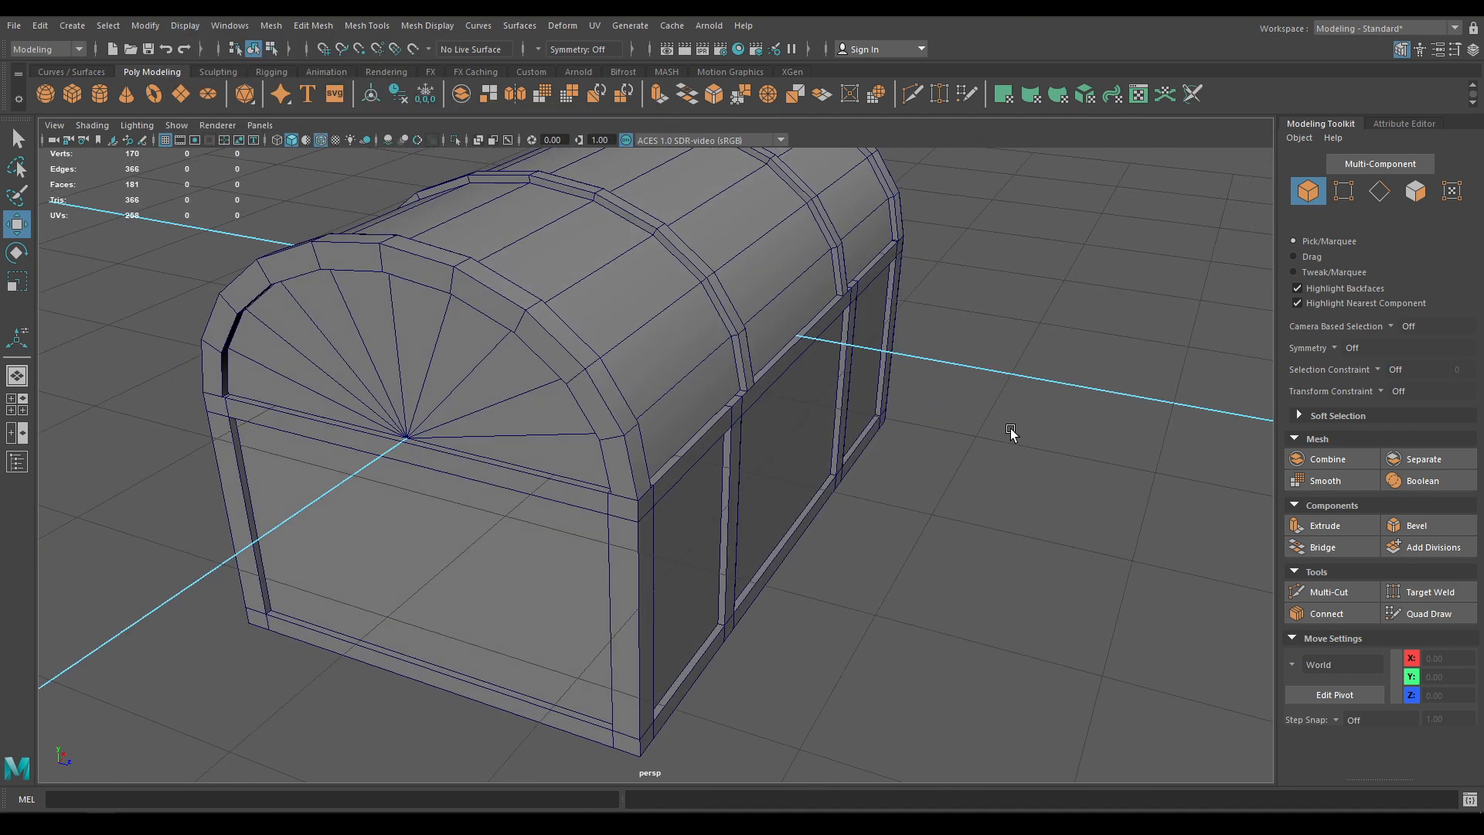
{"action": "scroll", "coordinate": [817, 473], "scroll_direction": "up", "scroll_amount": 1}
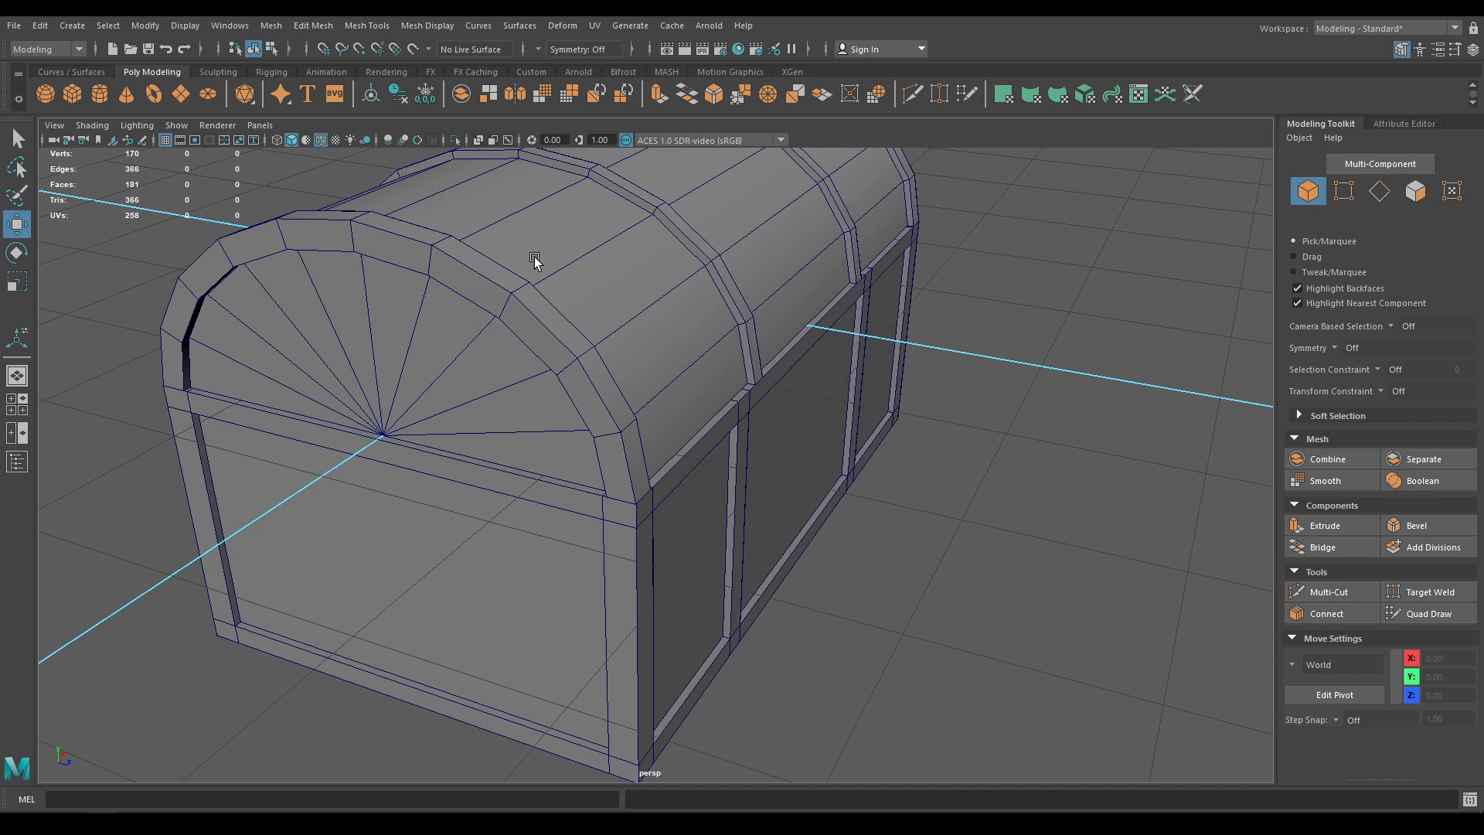
Toggle the wireframe-on-shaded overlay off and back on while orbiting around the chest
{"action": "left_click", "coordinate": [323, 139]}
{"action": "scroll", "coordinate": [554, 467], "scroll_direction": "down", "scroll_amount": 2}
{"action": "mouse_move", "coordinate": [554, 466]}
{"action": "left_mouse_down", "text": "alt"}
{"action": "mouse_move", "coordinate": [413, 447]}
{"action": "mouse_move", "coordinate": [332, 487]}
{"action": "mouse_move", "coordinate": [543, 497]}
{"action": "mouse_move", "coordinate": [543, 466]}
{"action": "mouse_move", "coordinate": [327, 190]}
{"action": "left_mouse_up", "text": "alt"}
{"action": "left_click", "coordinate": [322, 140]}
{"action": "left_click_drag", "start_coordinate": [364, 255], "coordinate": [476, 356], "text": "alt"}
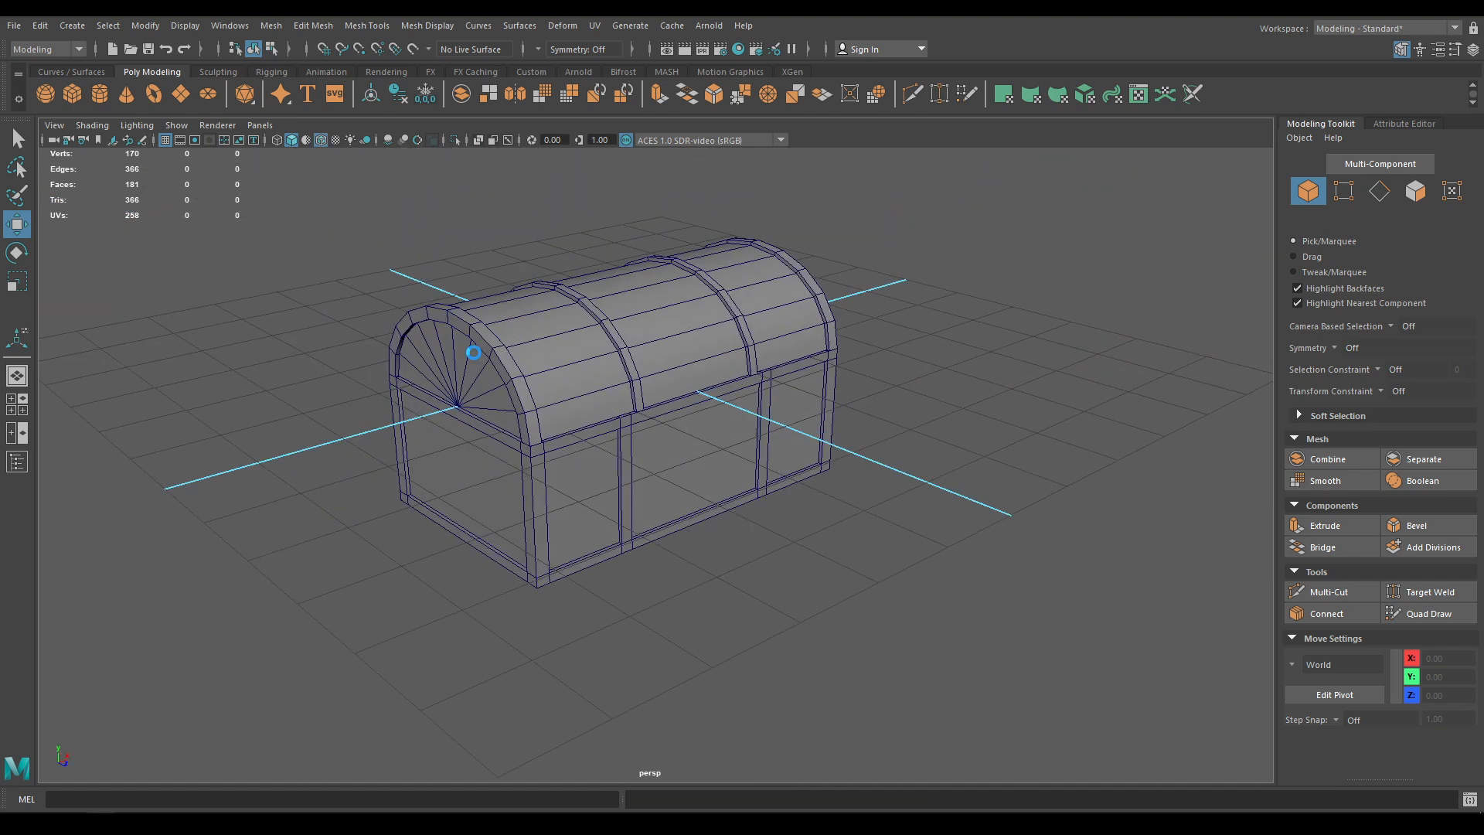
{"action": "left_click_drag", "start_coordinate": [632, 464], "coordinate": [317, 491], "text": "alt"}
Create a polygon cylinder, push it toward the chest's back and turn it horizontal
{"action": "right_click_drag", "start_coordinate": [318, 490], "coordinate": [627, 610], "text": "alt"}
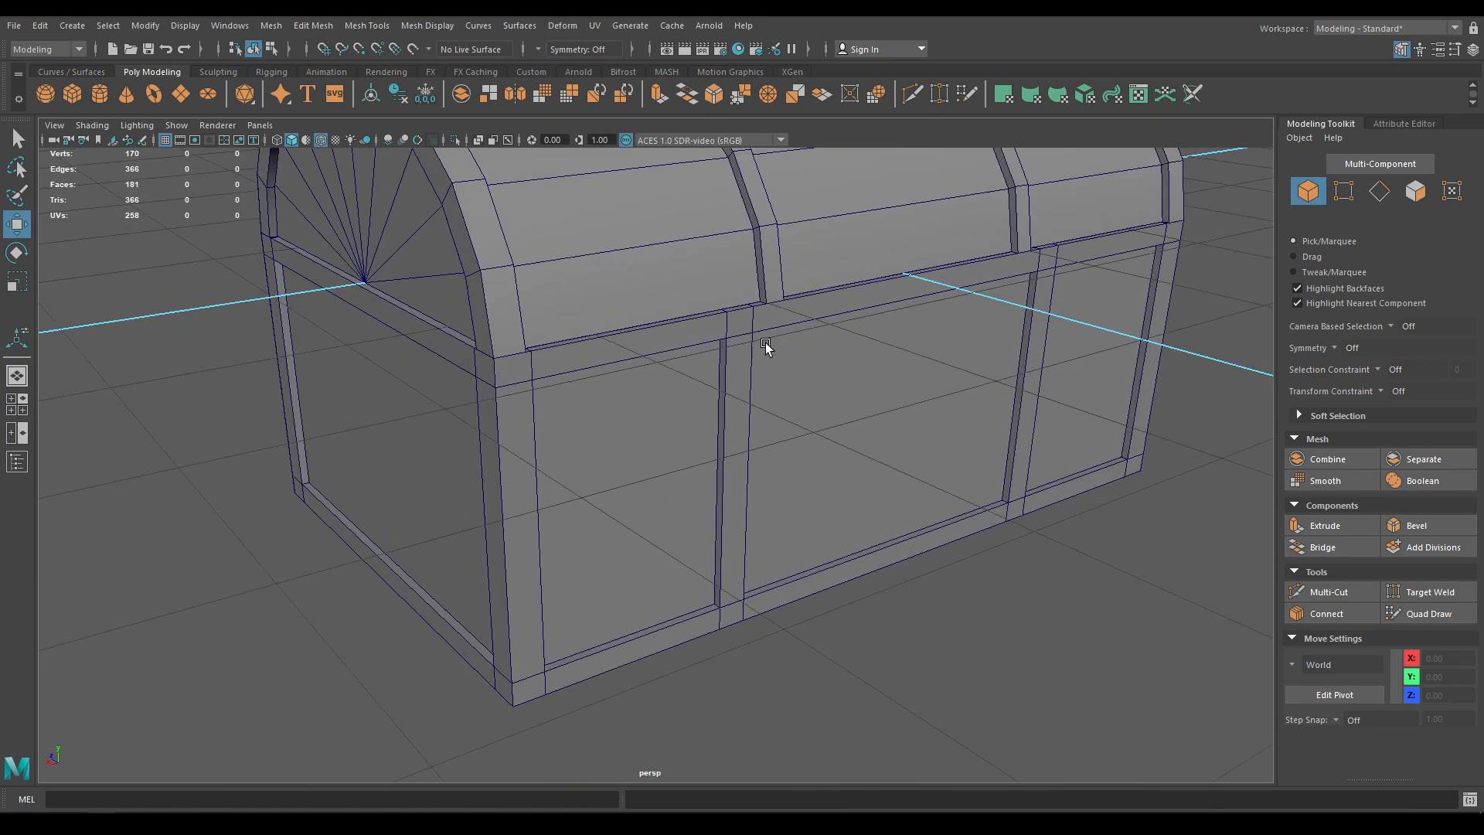
{"action": "left_click_drag", "start_coordinate": [765, 342], "coordinate": [841, 493], "text": "alt"}
{"action": "right_click_drag", "start_coordinate": [1101, 501], "coordinate": [1103, 576], "text": "shift"}
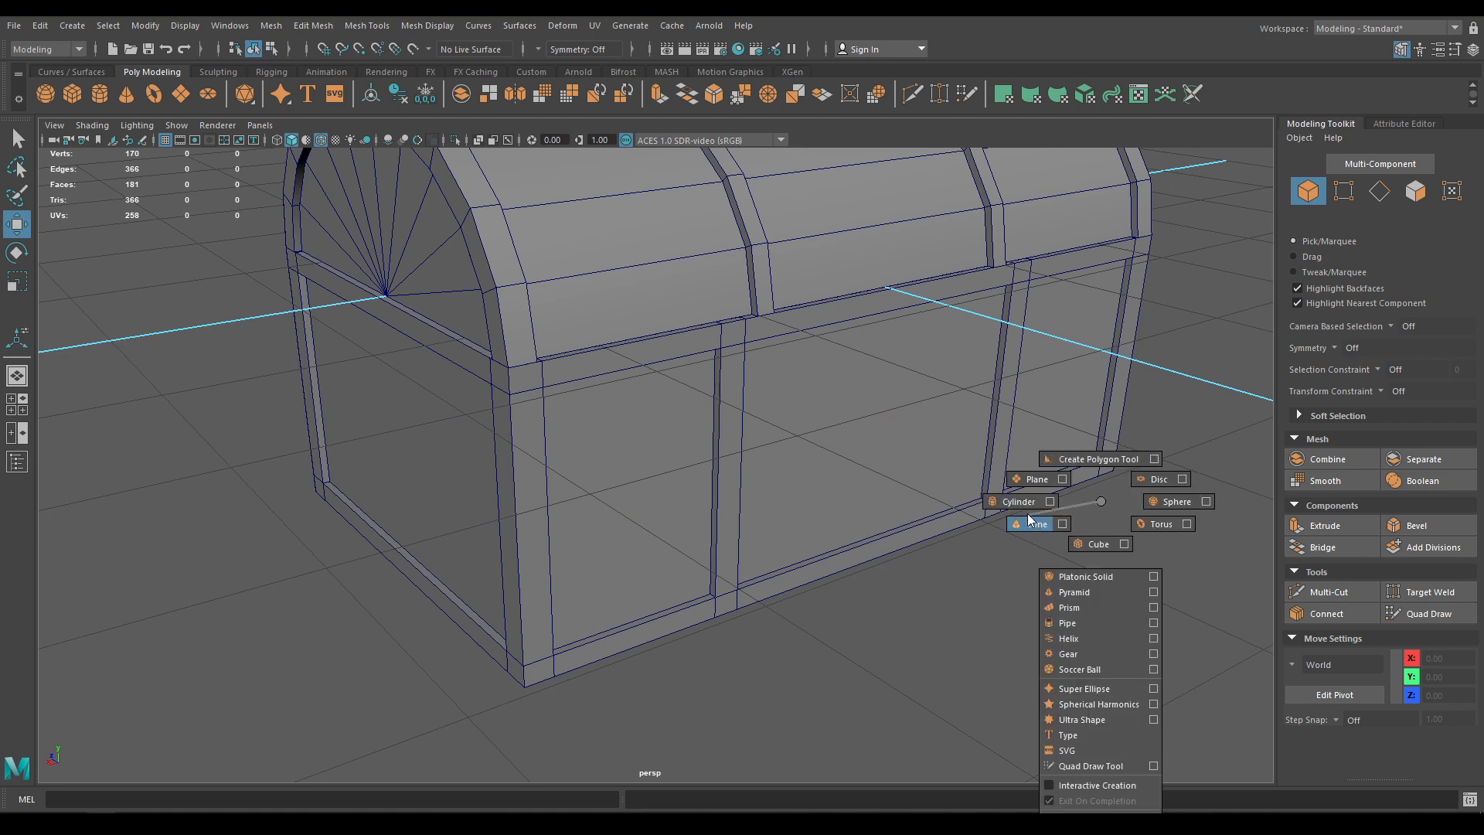
{"action": "right_click_drag", "start_coordinate": [1028, 514], "coordinate": [678, 268], "text": "shift"}
{"action": "left_click_drag", "start_coordinate": [662, 287], "coordinate": [700, 464]}
{"action": "key", "text": "e"}
In the back view, slide the cylinder left along X to the back seam
{"action": "key", "text": "space"}
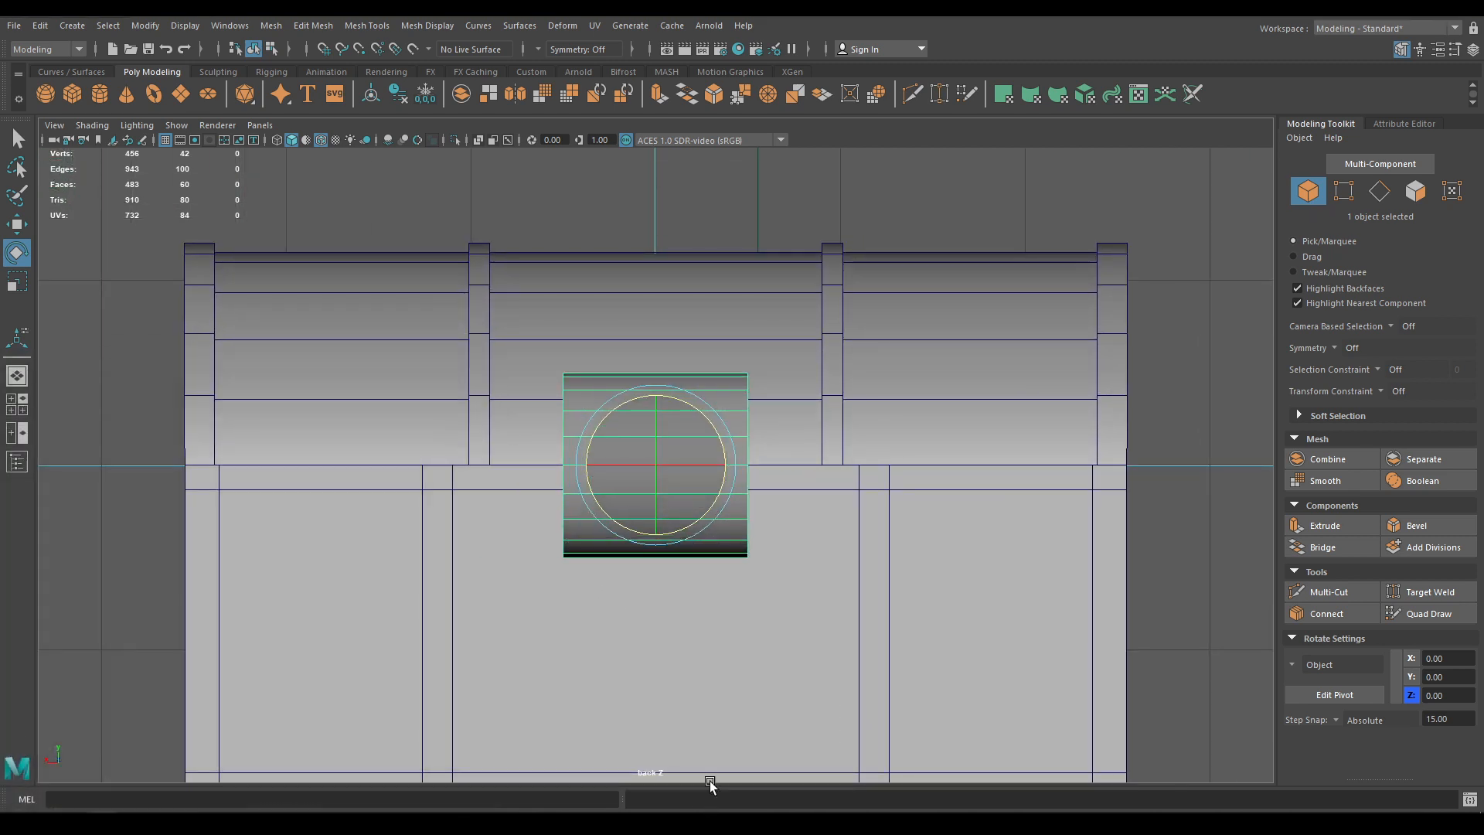
{"action": "scroll", "coordinate": [686, 693], "scroll_direction": "up", "scroll_amount": 2}
{"action": "middle_click_drag", "start_coordinate": [686, 693], "coordinate": [772, 689], "text": "alt"}
{"action": "key", "text": "w"}
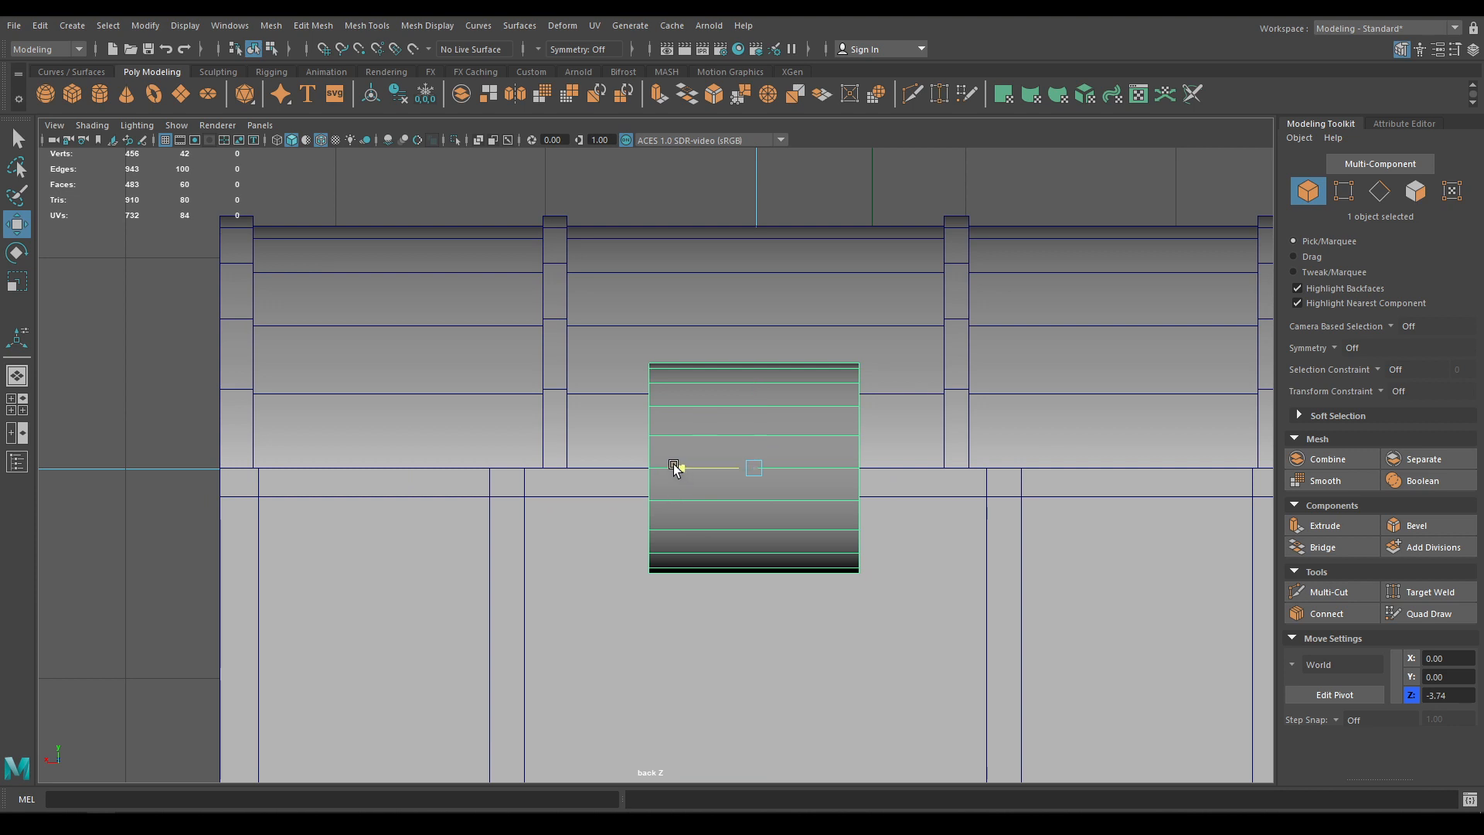
{"action": "left_click_drag", "start_coordinate": [672, 467], "coordinate": [412, 462]}
Set the cylinder's Radius to 0.32 and Subdivisions Axis to 14
{"action": "key", "text": "t"}
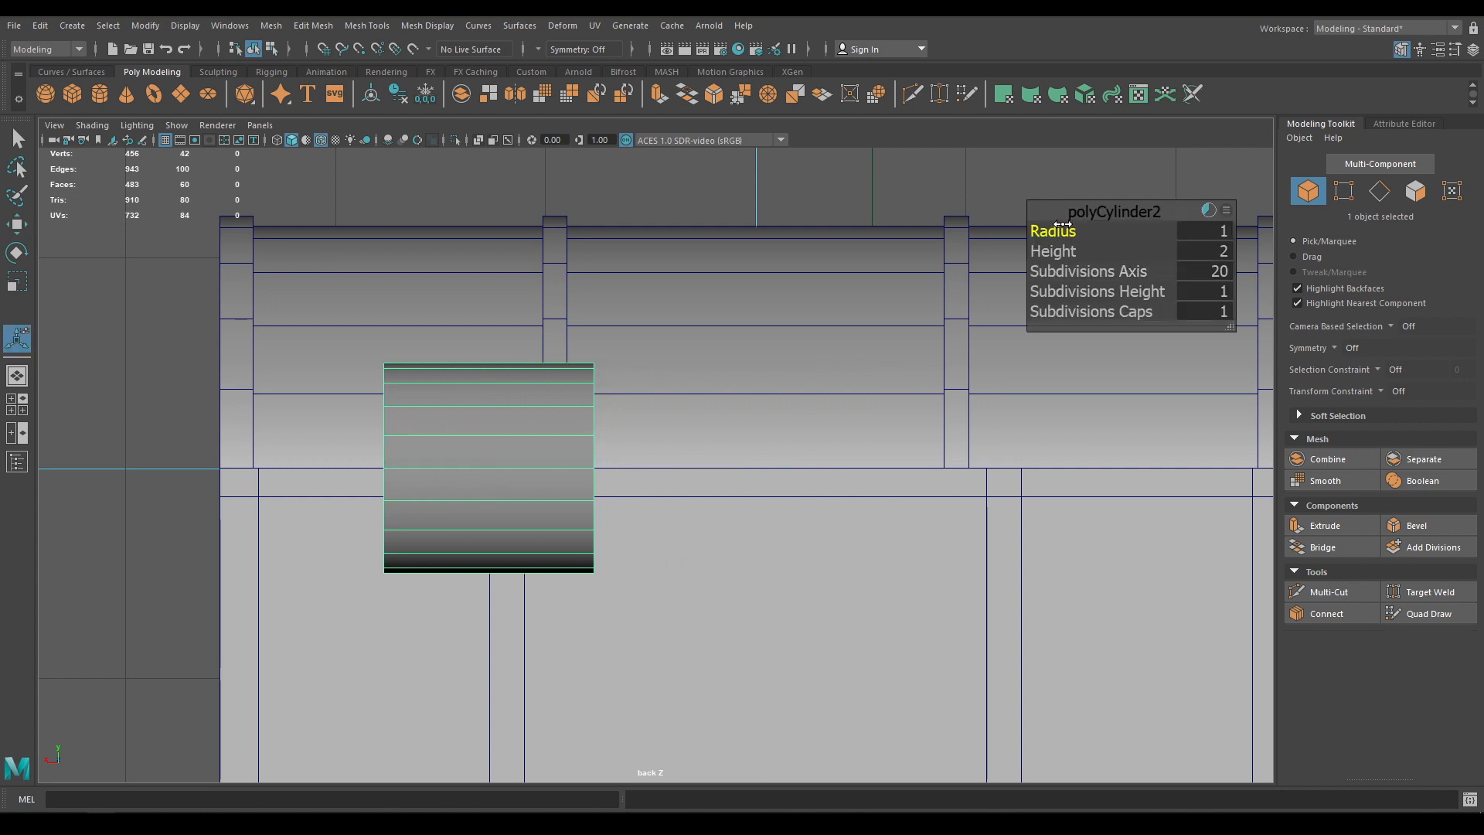
{"action": "left_click_drag", "start_coordinate": [1063, 224], "coordinate": [988, 225]}
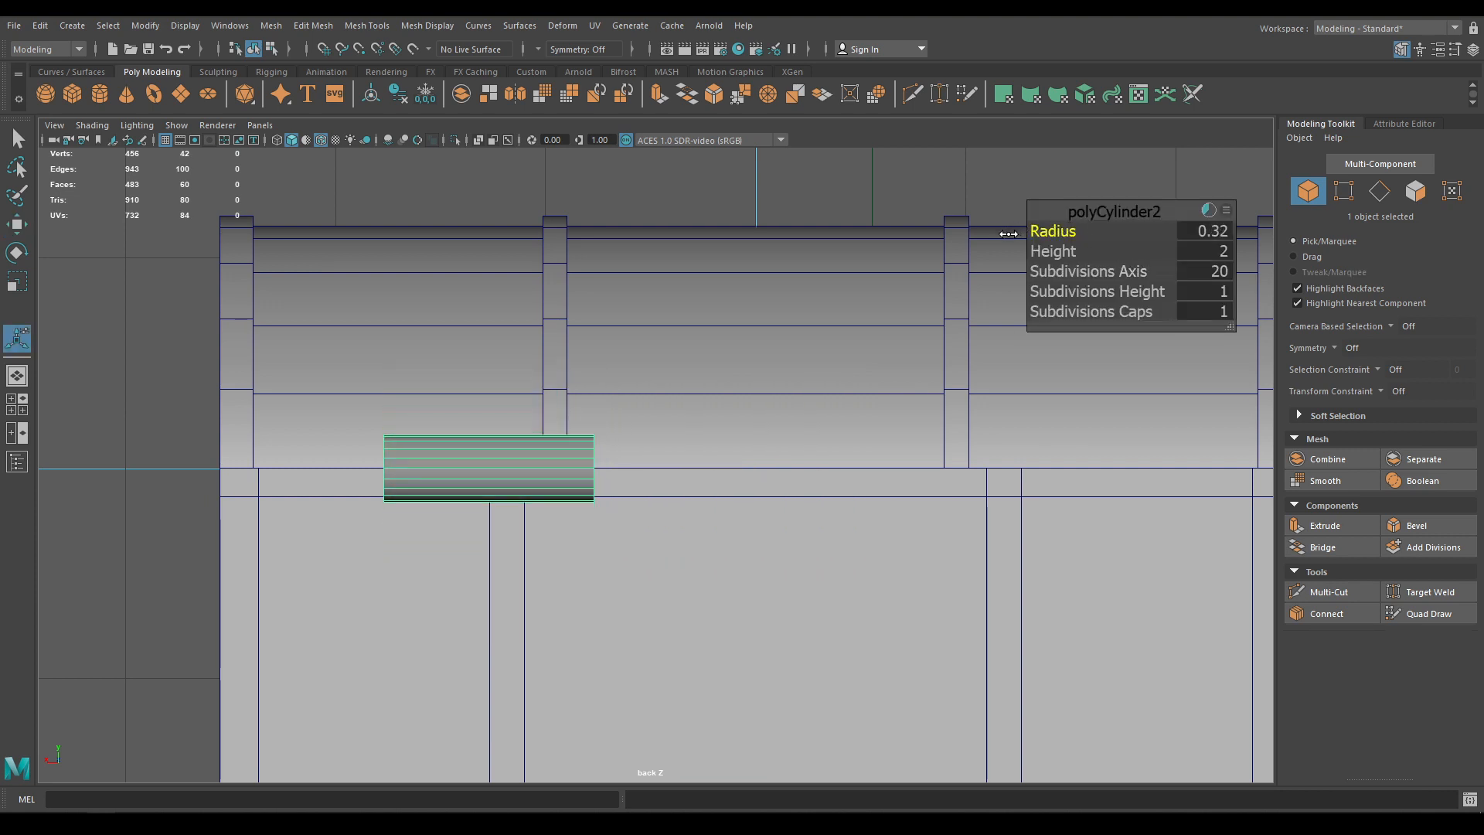
{"action": "left_click", "coordinate": [1190, 273]}
{"action": "type", "text": "14"}
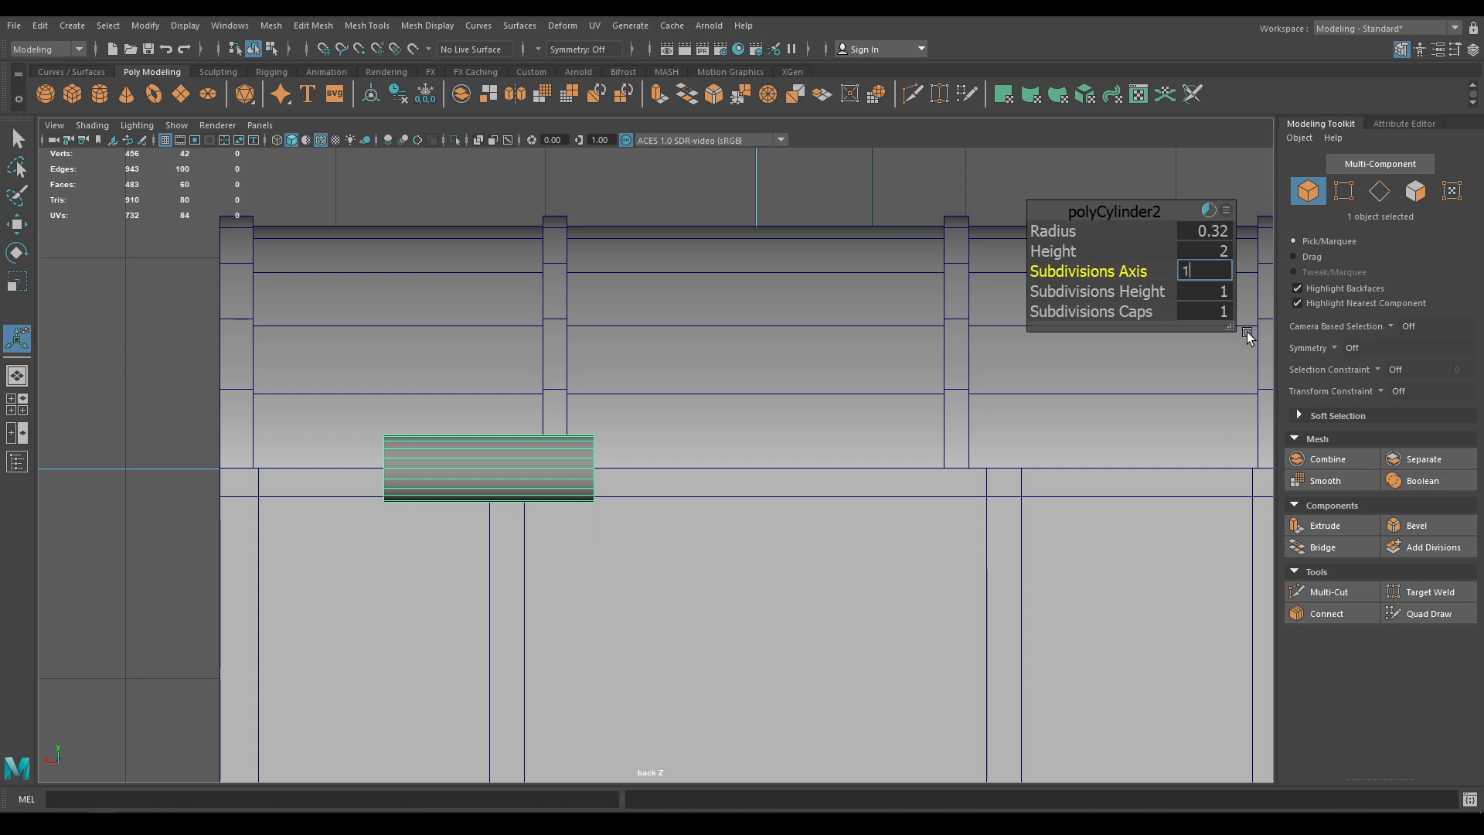
{"action": "key", "text": "Return"}
Shrink the cylinder's Radius further to 0.09 for a thin hinge
{"action": "key", "text": "w"}
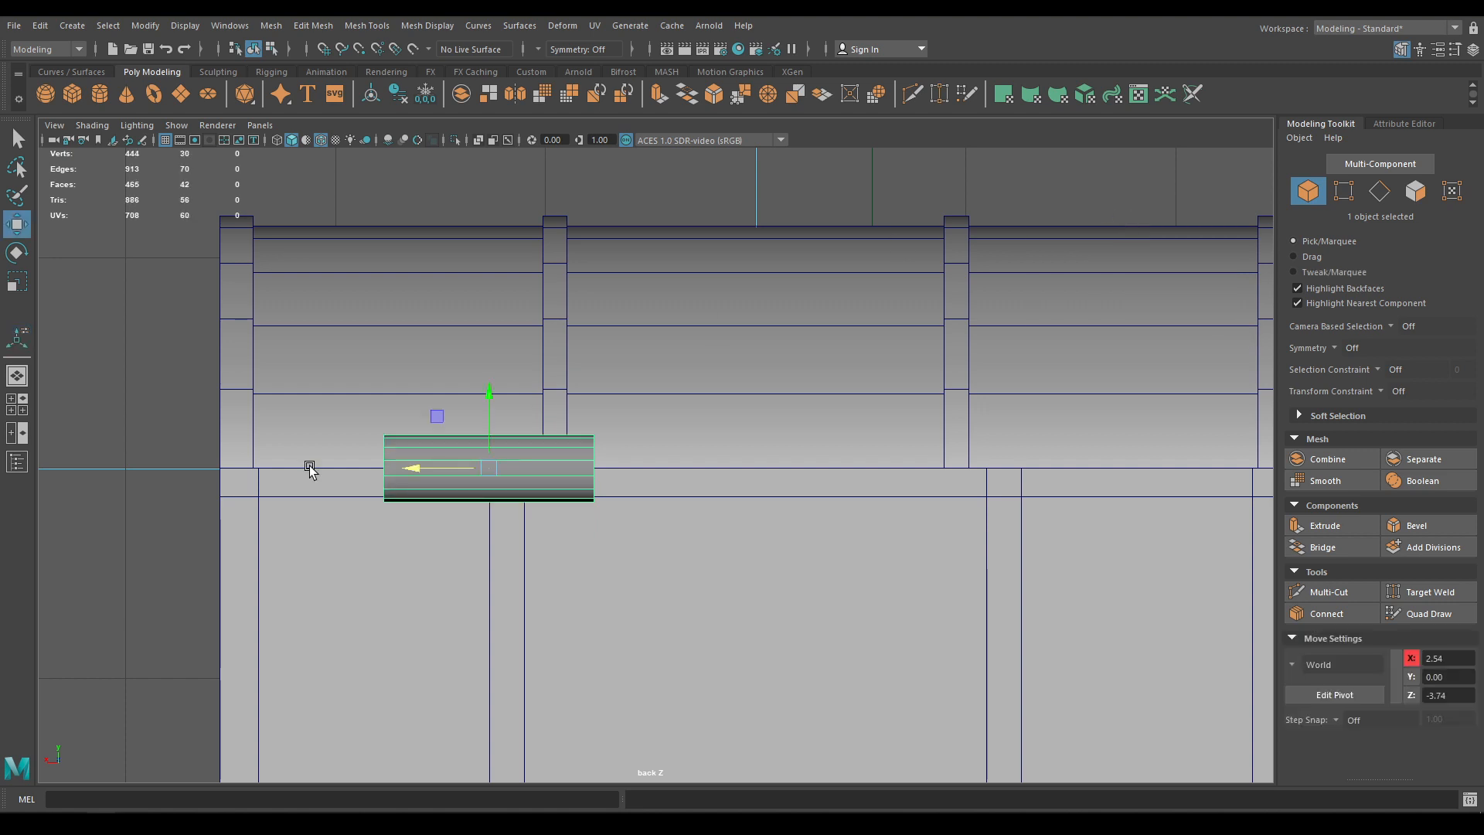
{"action": "right_click_drag", "start_coordinate": [334, 377], "coordinate": [539, 739], "text": "alt"}
{"action": "middle_click_drag", "start_coordinate": [540, 739], "coordinate": [737, 739], "text": "alt"}
{"action": "key", "text": "t"}
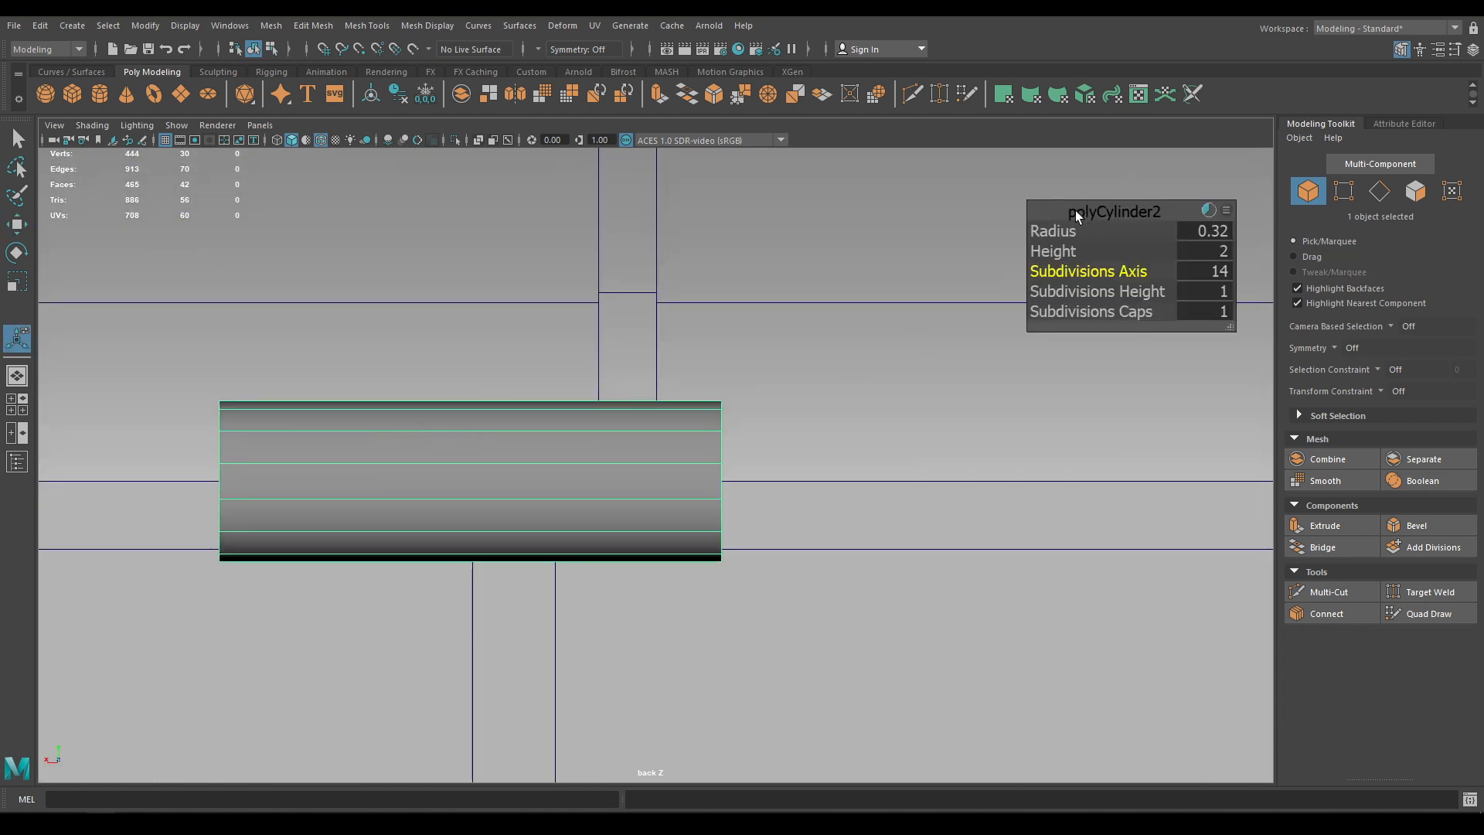
{"action": "left_click_drag", "start_coordinate": [1071, 231], "coordinate": [979, 254]}
Return to the perspective view and frame the new hinge cylinder
{"action": "key", "text": "w"}
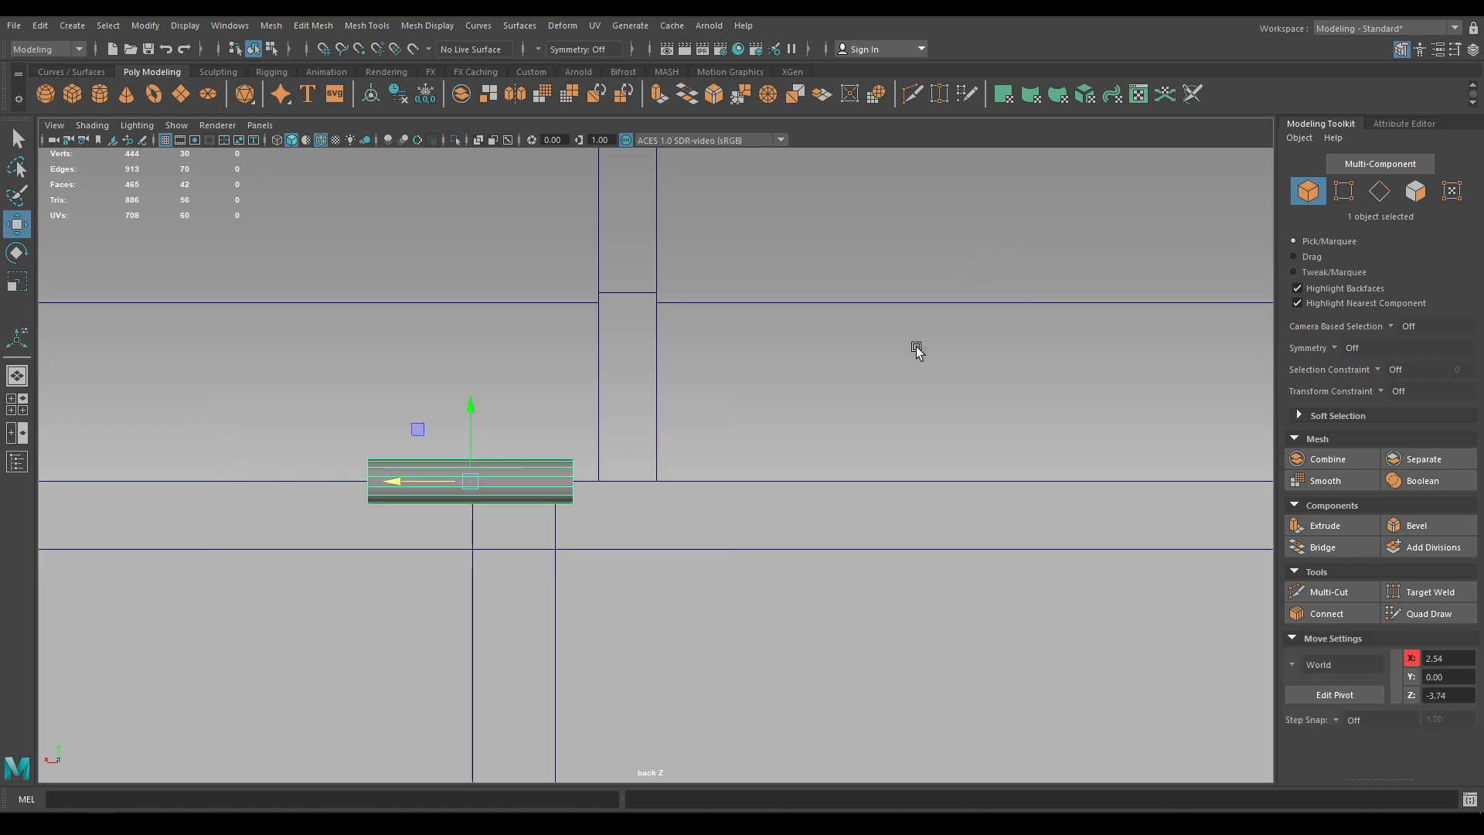
{"action": "key", "text": "space"}
{"action": "left_click_drag", "start_coordinate": [908, 425], "coordinate": [901, 313]}
{"action": "key", "text": "f"}
{"action": "right_click_drag", "start_coordinate": [868, 652], "coordinate": [643, 444], "text": "alt"}
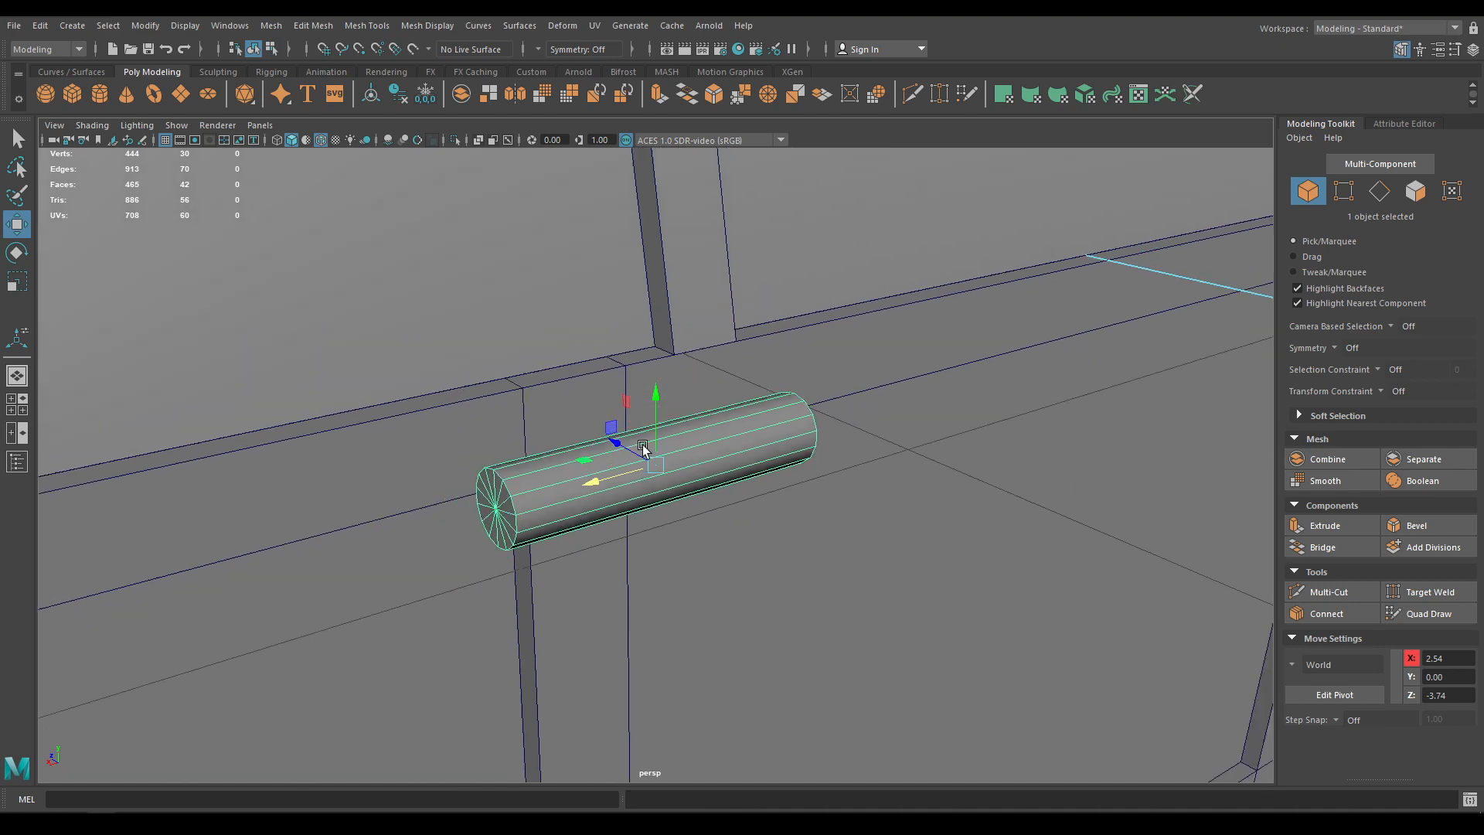
Slide the cylinder along Z toward the chest until it meets the lid seam
{"action": "left_click_drag", "start_coordinate": [642, 444], "coordinate": [694, 449], "text": "alt"}
{"action": "middle_click_drag", "start_coordinate": [607, 471], "coordinate": [358, 397]}
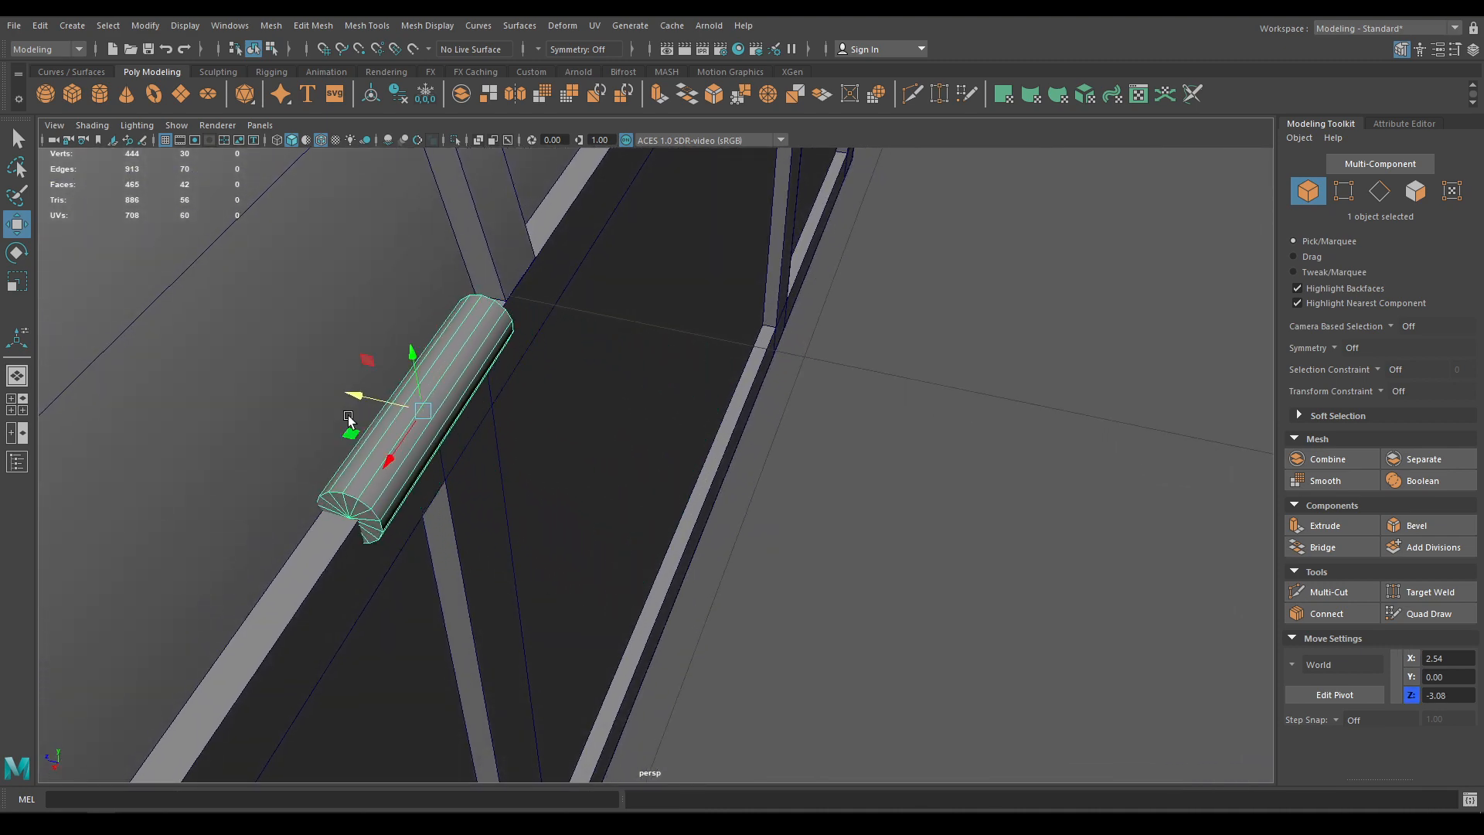
{"action": "left_click_drag", "start_coordinate": [358, 398], "coordinate": [313, 367], "text": "alt"}
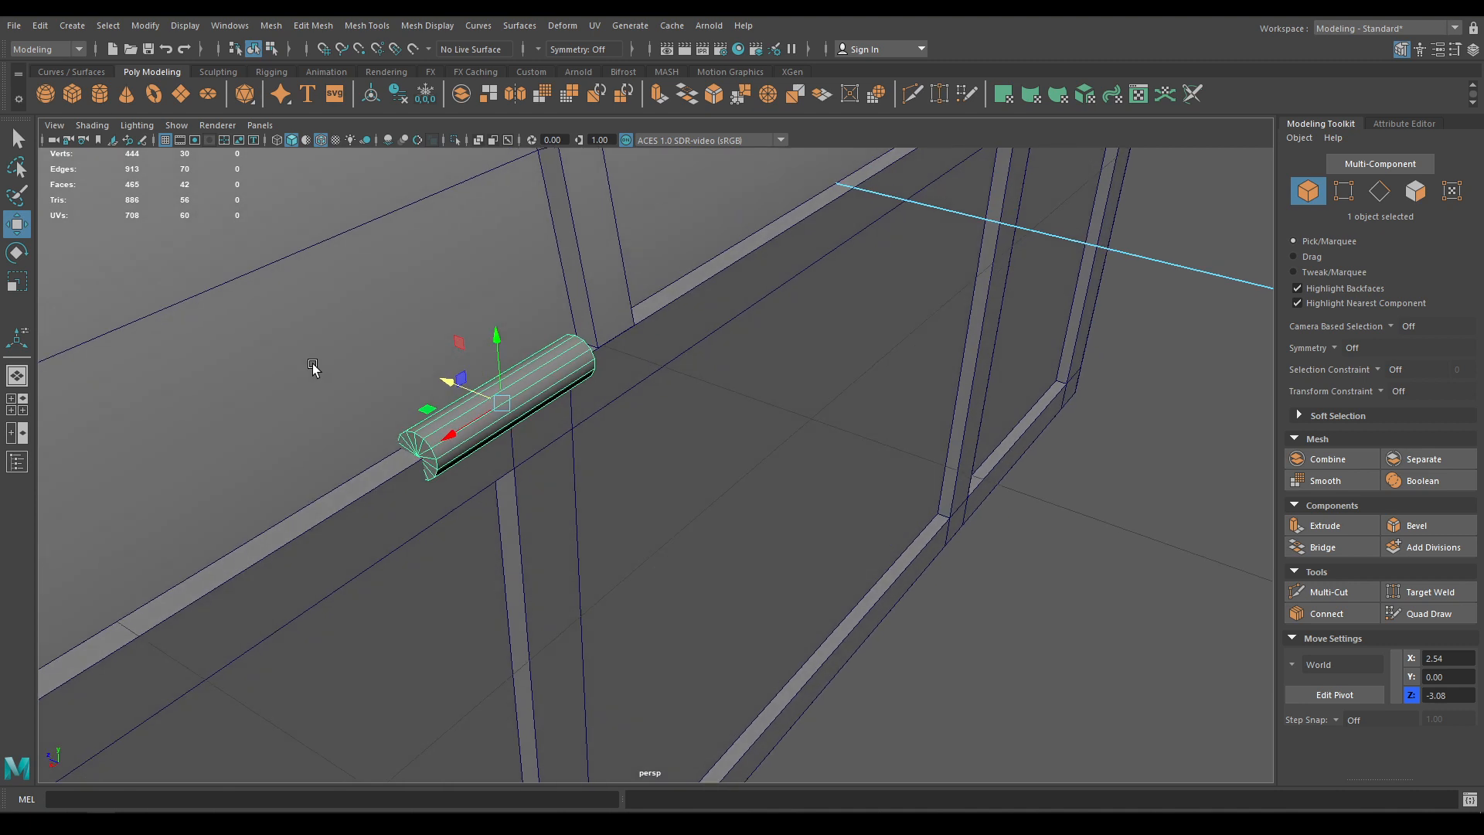
{"action": "left_click_drag", "start_coordinate": [423, 448], "coordinate": [569, 425], "text": "alt"}
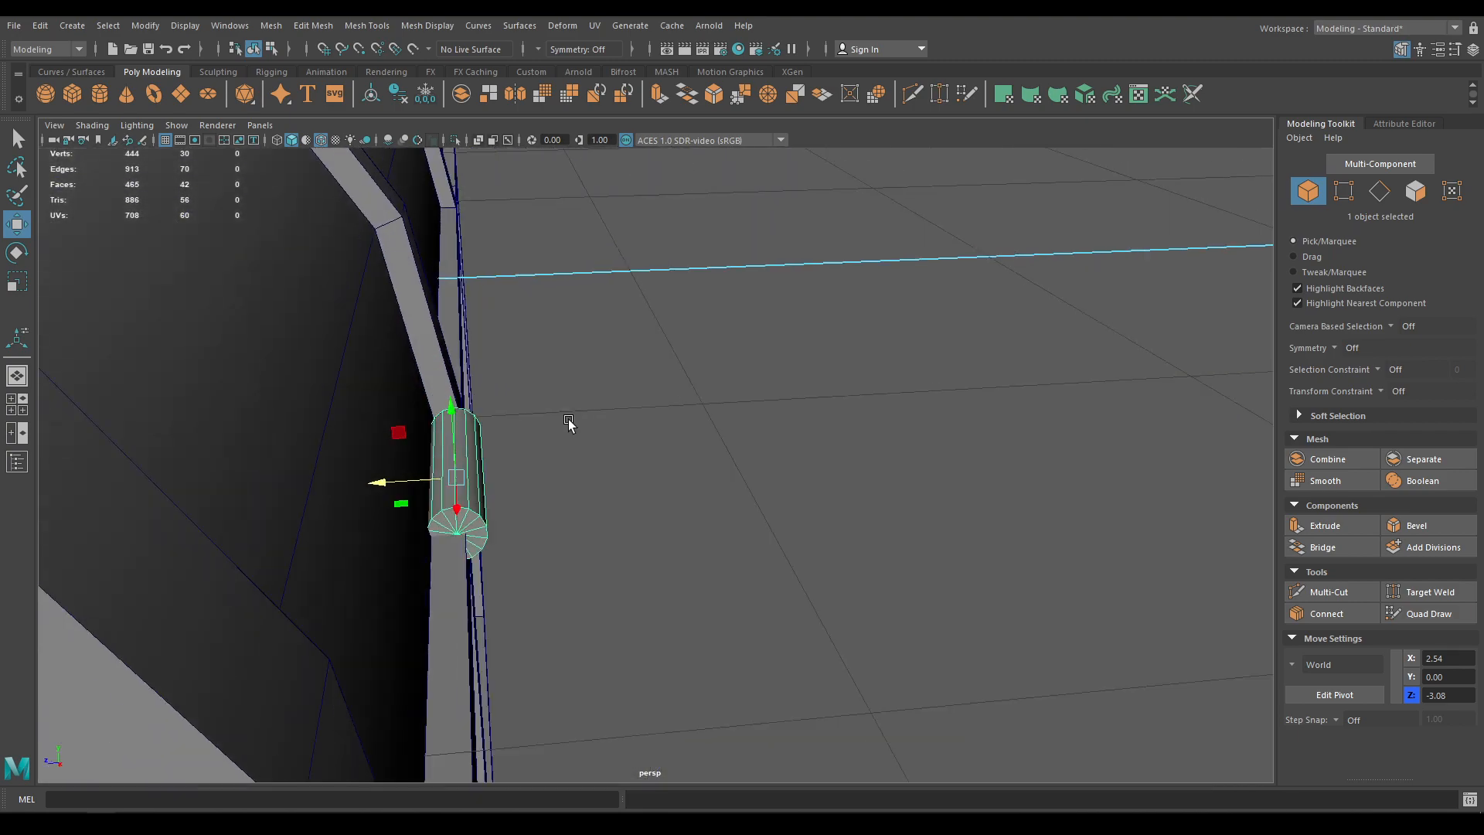
{"action": "middle_click_drag", "start_coordinate": [374, 484], "coordinate": [368, 487]}
{"action": "left_click_drag", "start_coordinate": [368, 487], "coordinate": [298, 537], "text": "alt"}
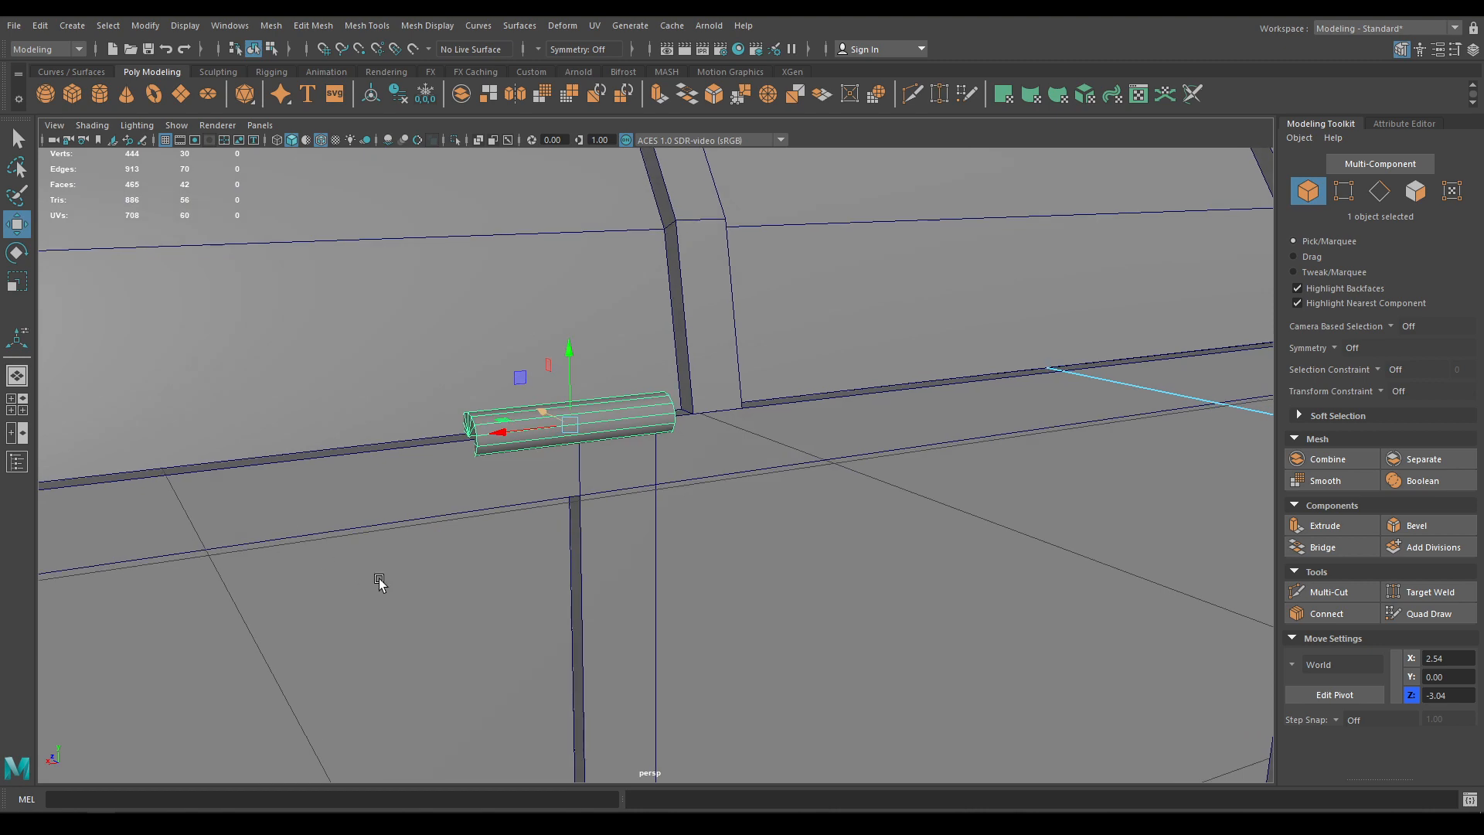
{"action": "left_click_drag", "start_coordinate": [381, 582], "coordinate": [480, 578], "text": "alt"}
With the wireframe overlay off, reselect the hinge and slide it along X to about X 2.54
{"action": "right_click_drag", "start_coordinate": [1110, 603], "coordinate": [447, 100], "text": "alt"}
{"action": "left_click", "coordinate": [321, 142]}
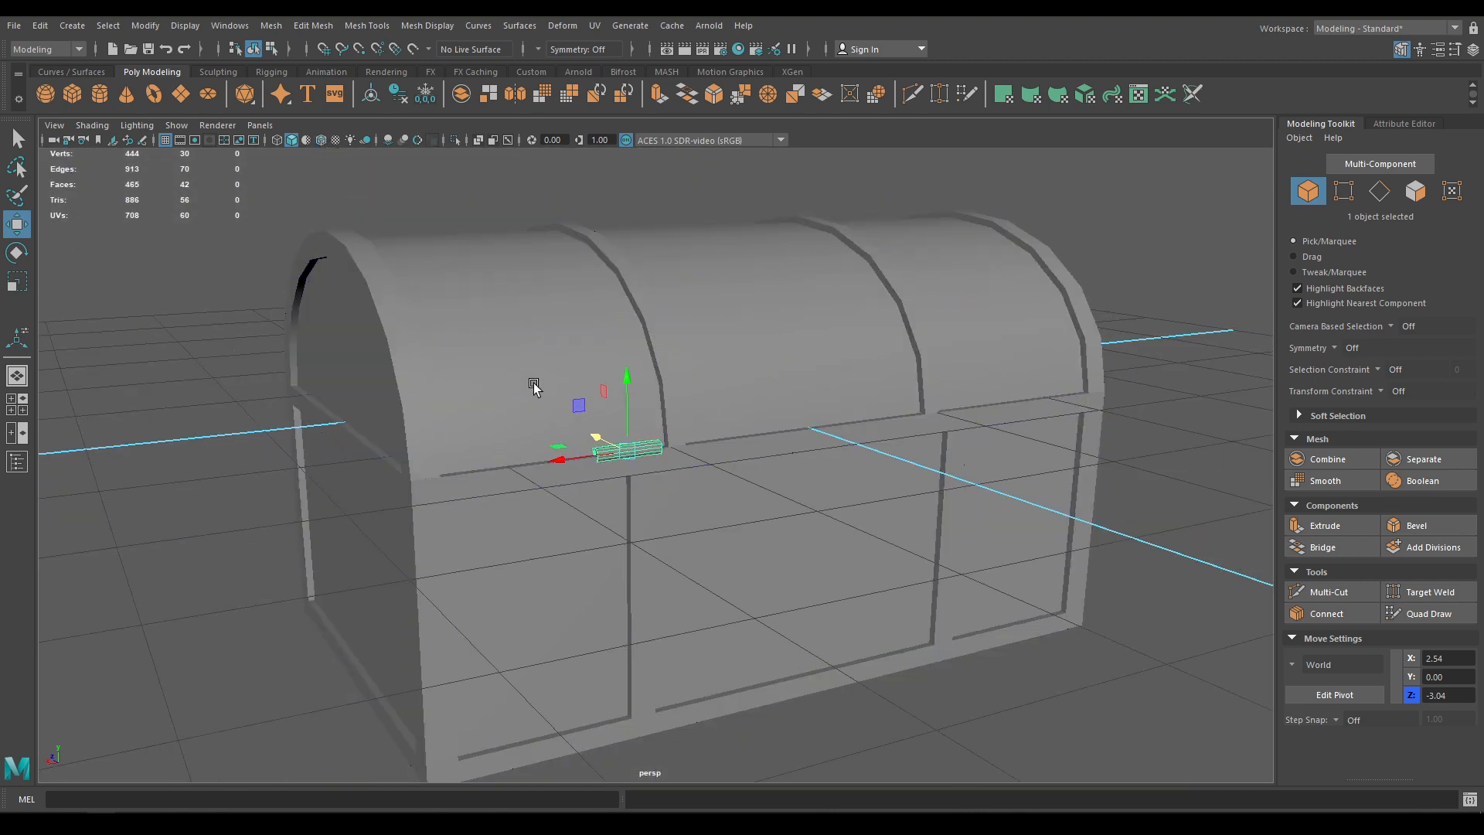
{"action": "mouse_move", "coordinate": [680, 417]}
{"action": "left_mouse_down", "text": "alt"}
{"action": "mouse_move", "coordinate": [871, 443]}
{"action": "mouse_move", "coordinate": [722, 480]}
{"action": "mouse_move", "coordinate": [751, 711]}
{"action": "mouse_move", "coordinate": [768, 738]}
{"action": "left_mouse_up", "text": "alt"}
{"action": "left_click", "coordinate": [871, 445]}
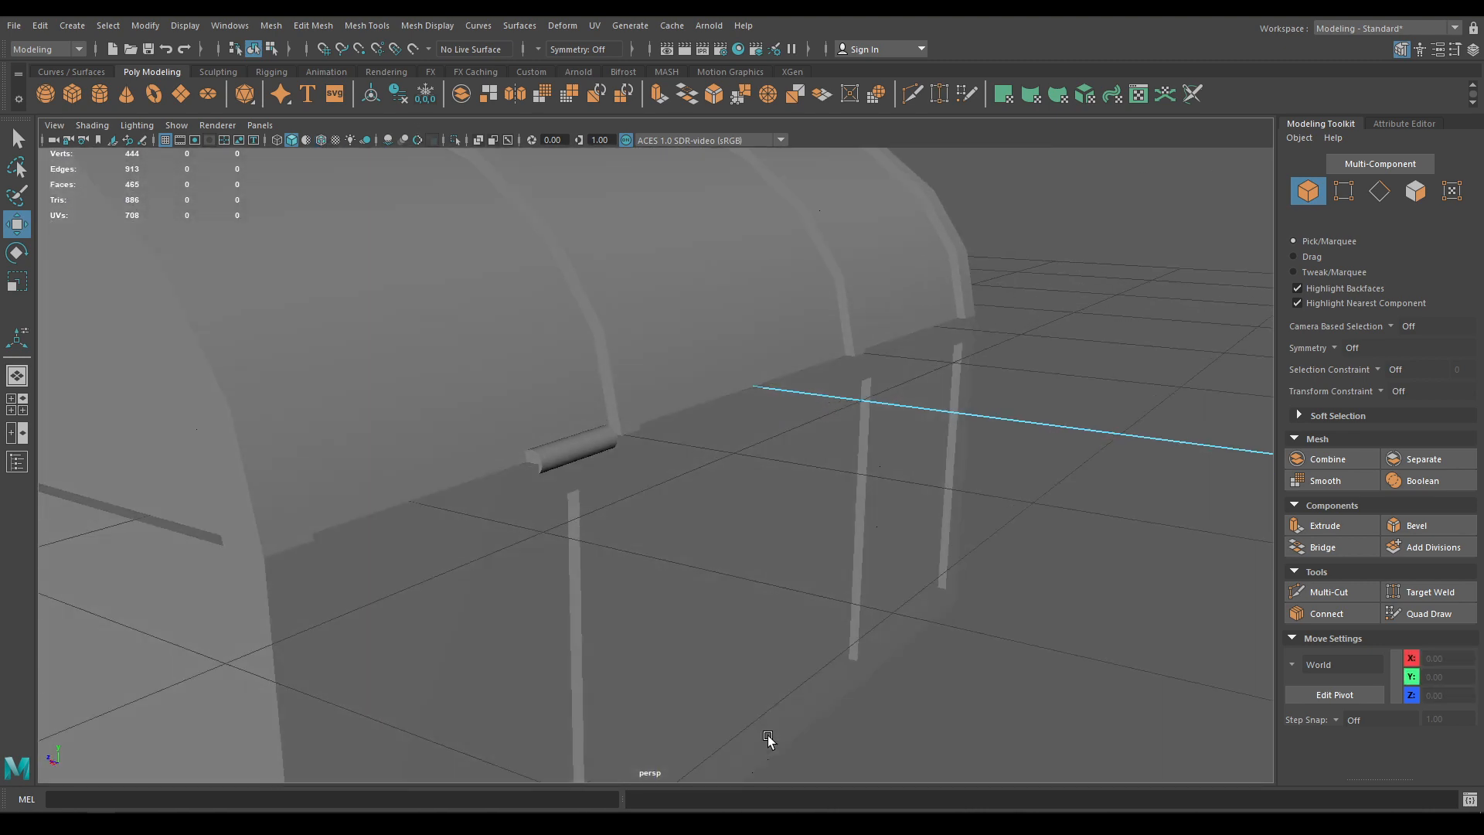
{"action": "right_click_drag", "start_coordinate": [769, 737], "coordinate": [698, 796], "text": "alt"}
{"action": "left_click_drag", "start_coordinate": [489, 559], "coordinate": [473, 581], "text": "alt"}
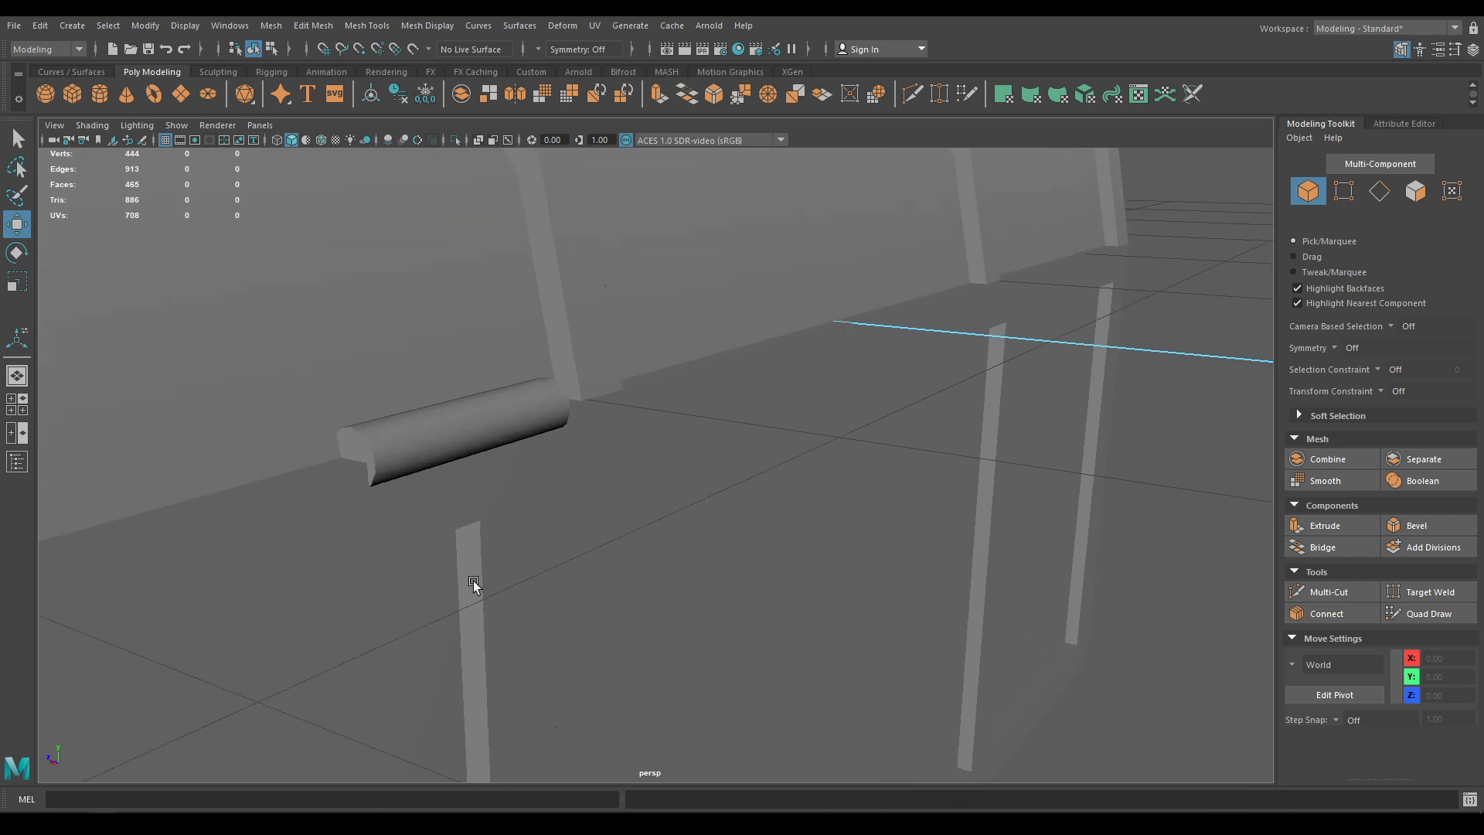
{"action": "left_click", "coordinate": [448, 457]}
{"action": "left_click_drag", "start_coordinate": [448, 457], "coordinate": [441, 464], "text": "alt"}
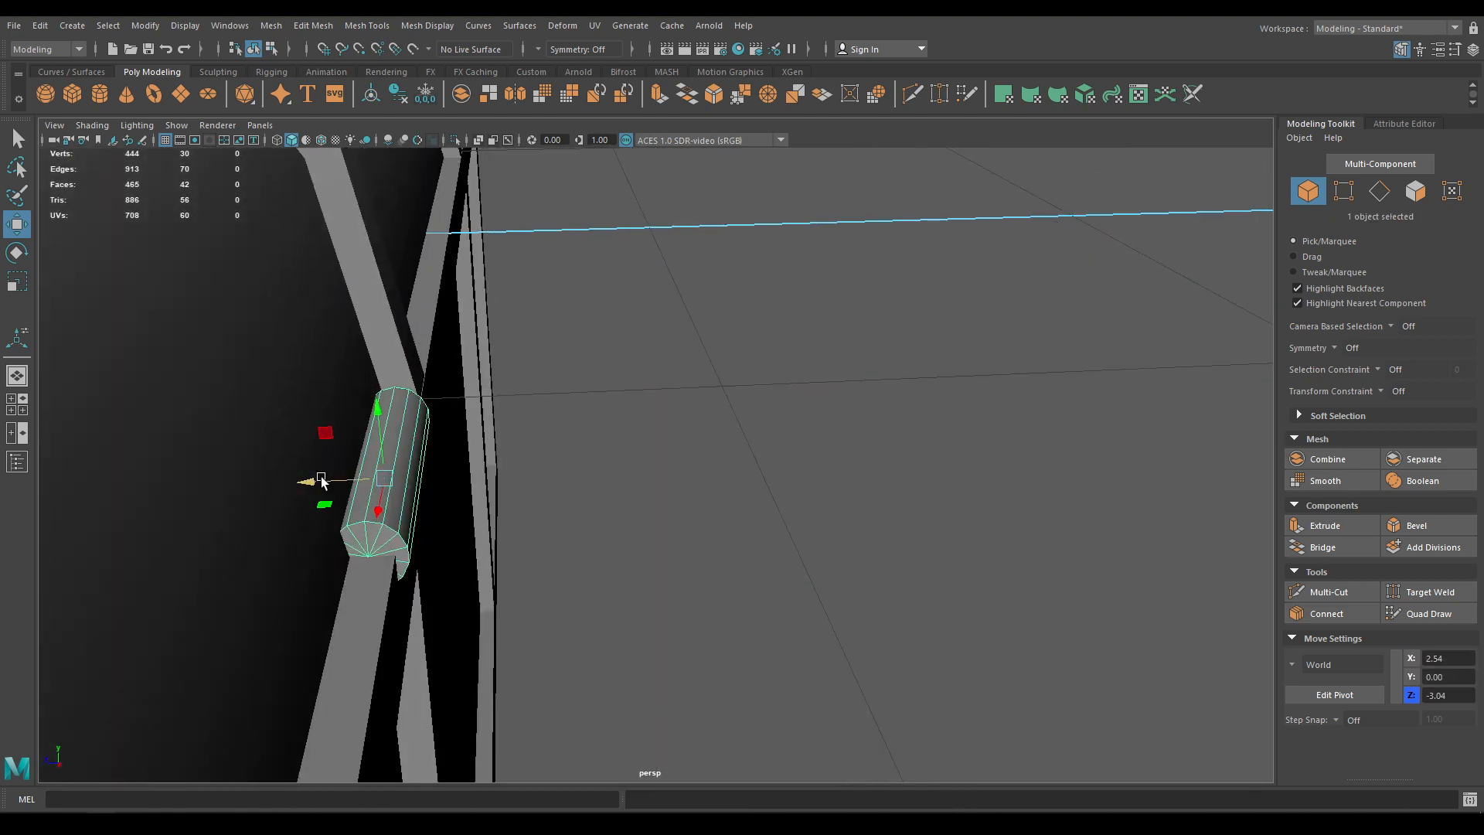
{"action": "left_click_drag", "start_coordinate": [321, 480], "coordinate": [334, 480]}
Show mesh edges and inspect the chest from elevated and low side views
{"action": "left_click_drag", "start_coordinate": [393, 410], "coordinate": [365, 433], "text": "alt"}
{"action": "left_click", "coordinate": [320, 141]}
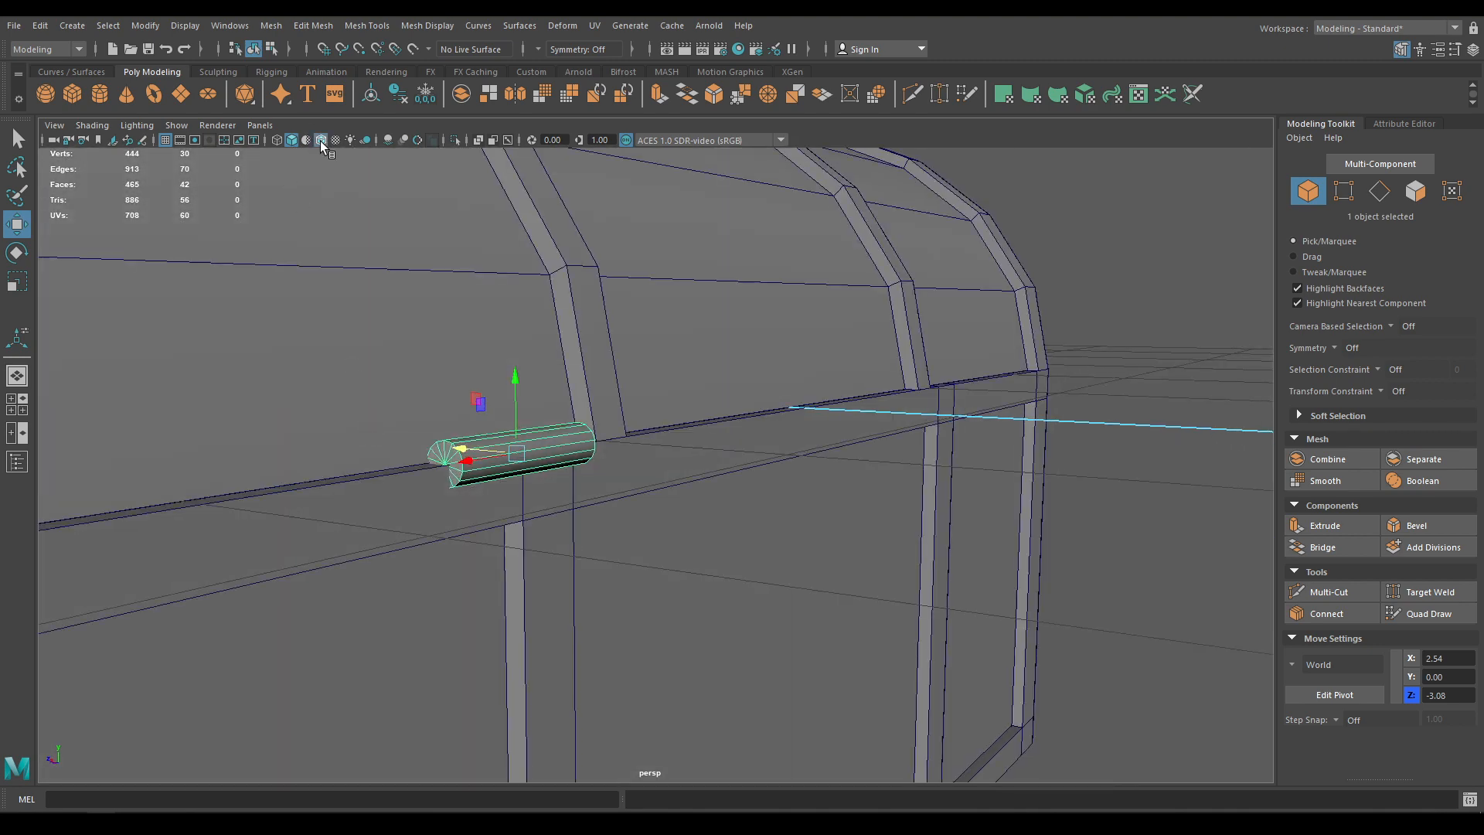
{"action": "scroll", "coordinate": [509, 503], "scroll_direction": "down", "scroll_amount": 2}
{"action": "mouse_move", "coordinate": [509, 504]}
{"action": "left_mouse_down", "text": "alt"}
{"action": "mouse_move", "coordinate": [776, 352]}
{"action": "mouse_move", "coordinate": [1050, 373]}
{"action": "left_mouse_up", "text": "alt"}
{"action": "scroll", "coordinate": [1049, 373], "scroll_direction": "down", "scroll_amount": 3}
{"action": "left_click", "coordinate": [1068, 569]}
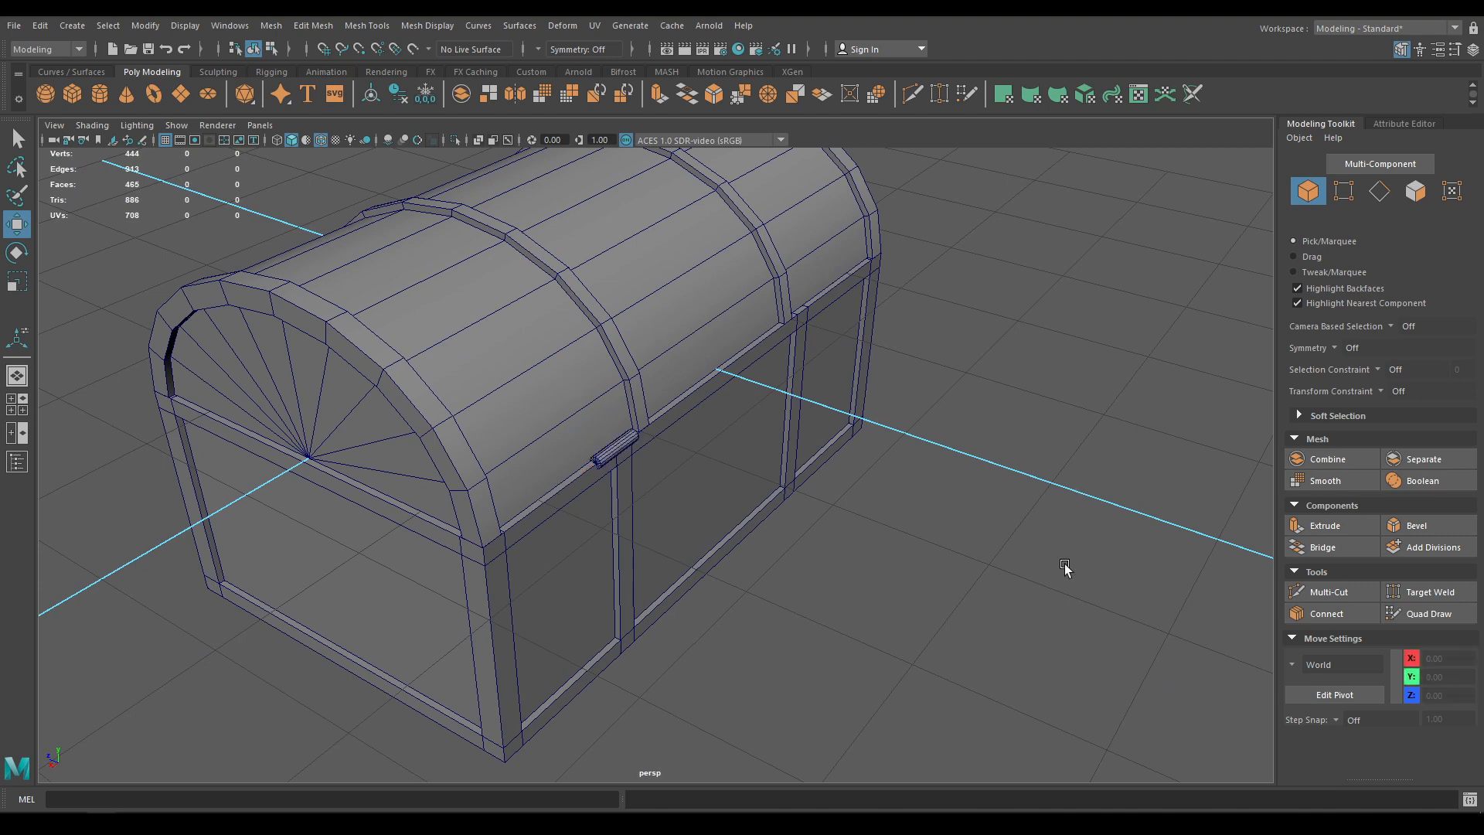
{"action": "left_click_drag", "start_coordinate": [1068, 568], "coordinate": [953, 562], "text": "alt"}
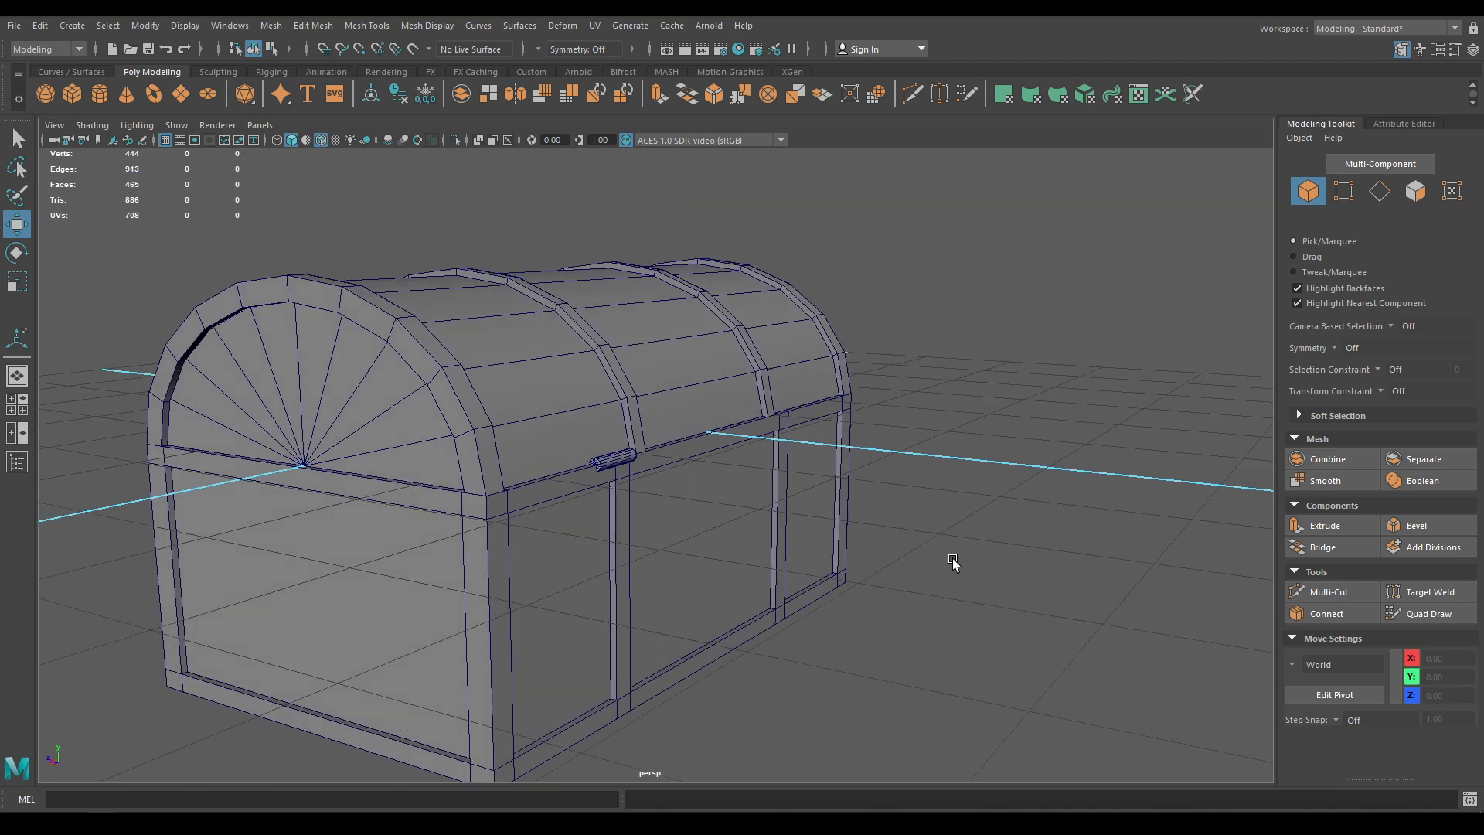
Dolly in close and reselect the hinge cylinder with mesh edges shown
{"action": "left_click", "coordinate": [323, 140]}
{"action": "mouse_move", "coordinate": [454, 345]}
{"action": "left_mouse_down", "text": "alt"}
{"action": "mouse_move", "coordinate": [416, 356]}
{"action": "mouse_move", "coordinate": [387, 412]}
{"action": "mouse_move", "coordinate": [441, 359]}
{"action": "left_mouse_up", "text": "alt"}
{"action": "right_click_drag", "start_coordinate": [441, 359], "coordinate": [680, 681], "text": "alt"}
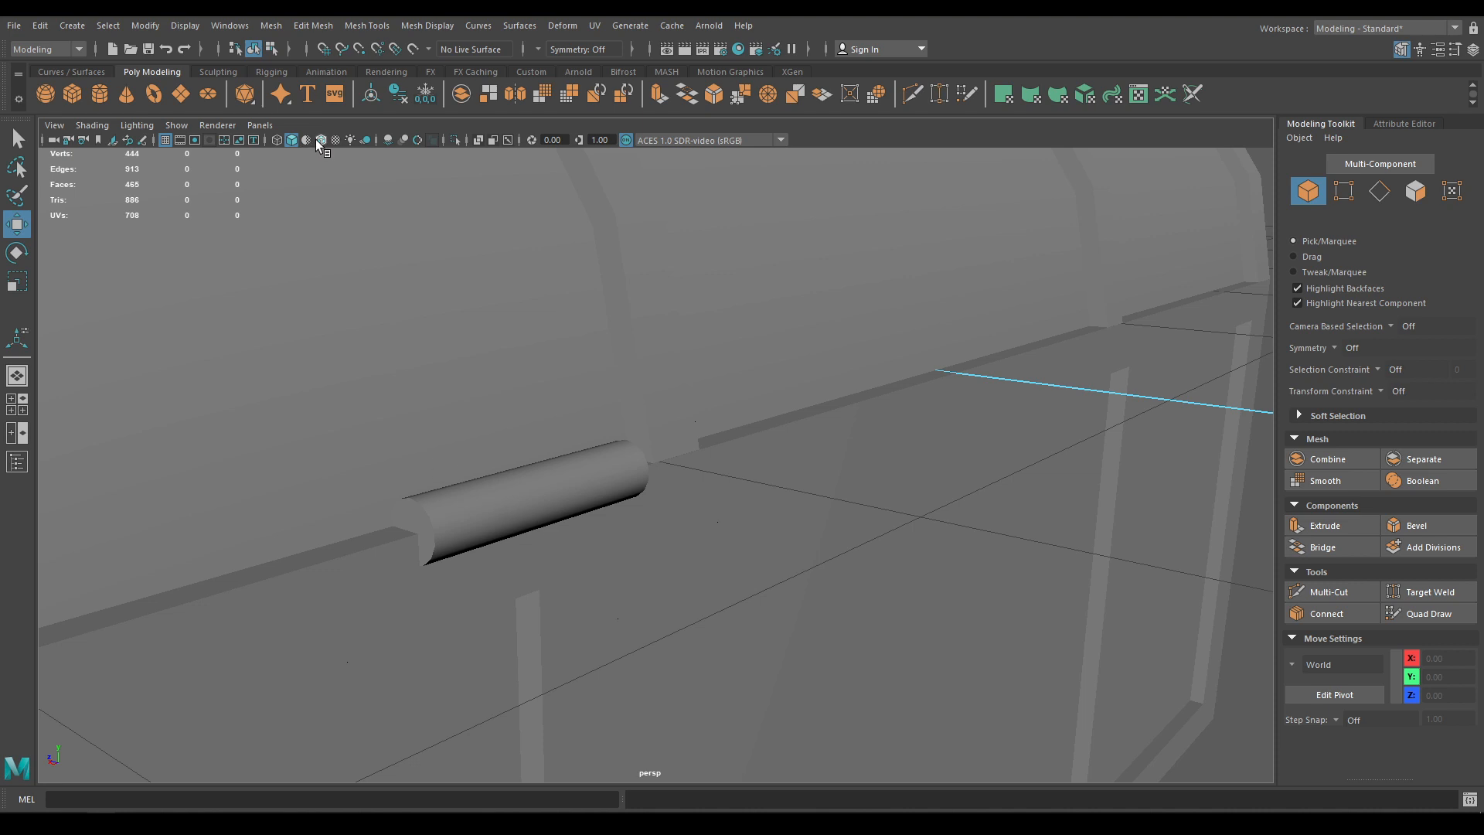
{"action": "left_click", "coordinate": [320, 141]}
{"action": "left_click", "coordinate": [512, 499]}
{"action": "left_click_drag", "start_coordinate": [513, 498], "coordinate": [465, 529], "text": "alt"}
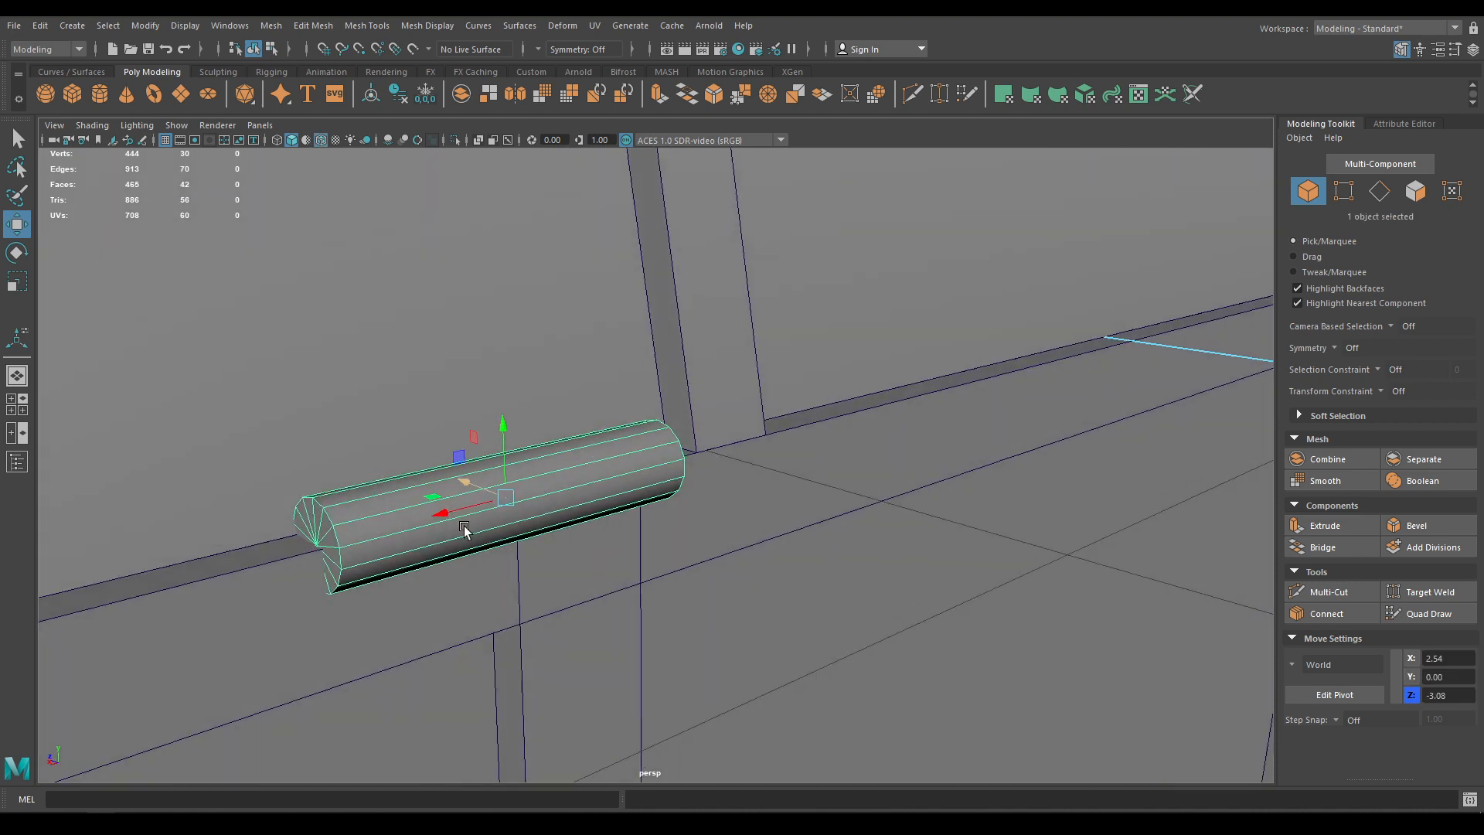
{"action": "right_click_drag", "start_coordinate": [487, 395], "coordinate": [487, 347]}
Split an edge loop around the hinge cylinder's middle and bevel it into two close loops
{"action": "left_click", "coordinate": [526, 512]}
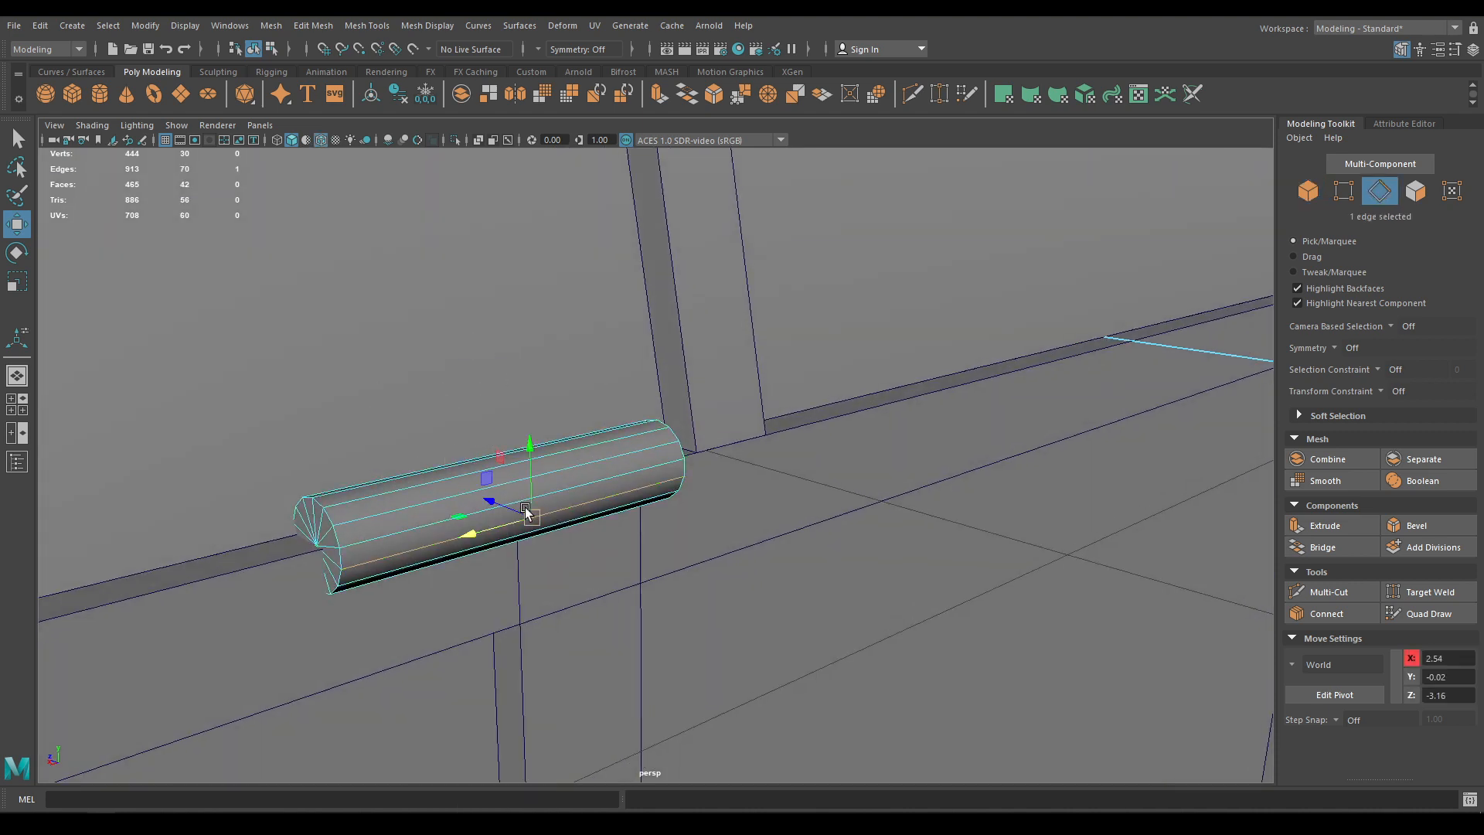
{"action": "right_click_drag", "start_coordinate": [564, 495], "coordinate": [603, 477], "text": "shift"}
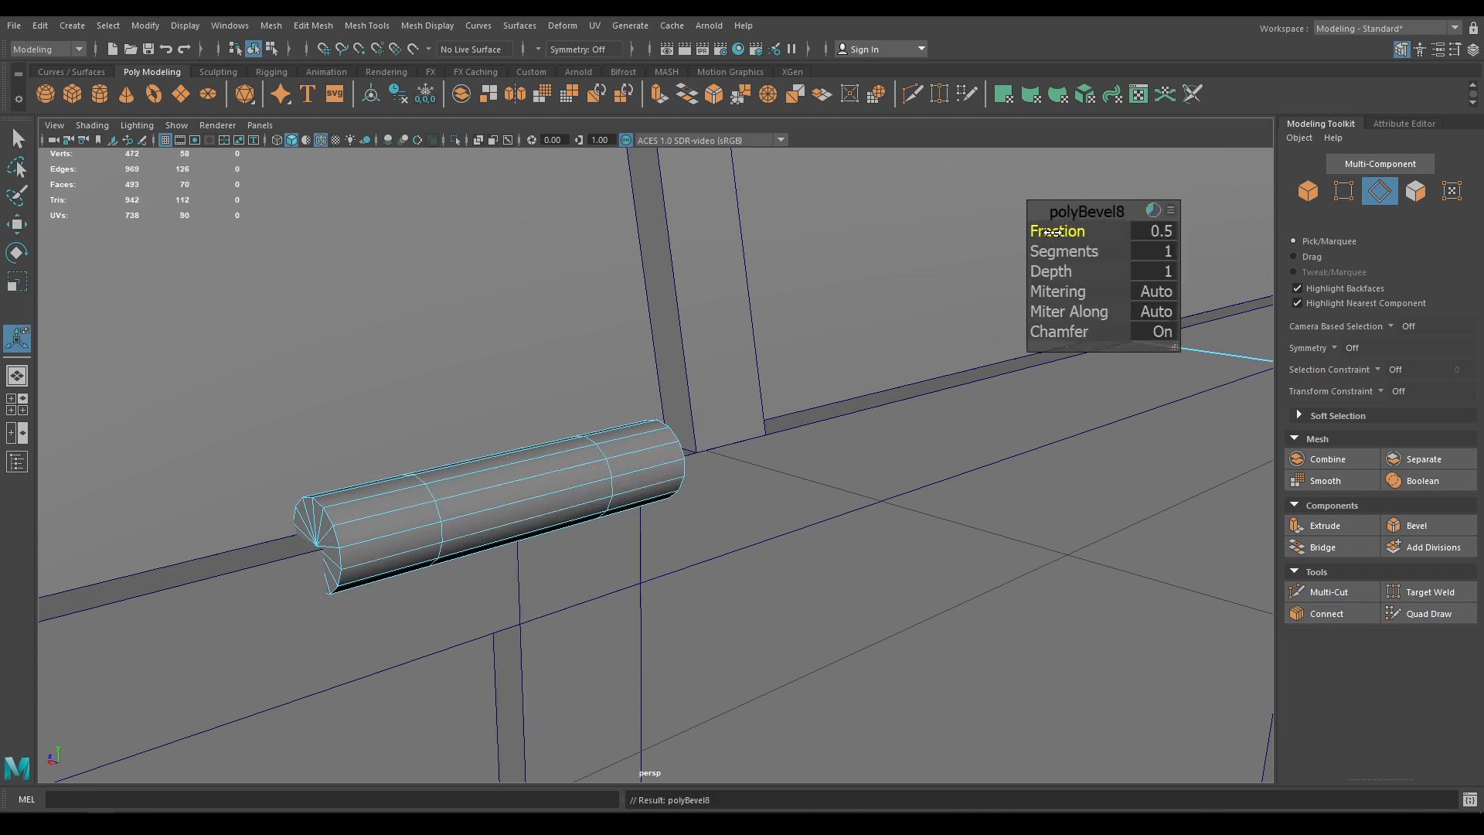
{"action": "left_click_drag", "start_coordinate": [1052, 231], "coordinate": [1024, 231]}
{"action": "key", "text": "w"}
Sink the middle face ring into the cylinder with an extrude of thickness -0.01
{"action": "right_click_drag", "start_coordinate": [564, 452], "coordinate": [542, 473]}
{"action": "left_click", "coordinate": [534, 516]}
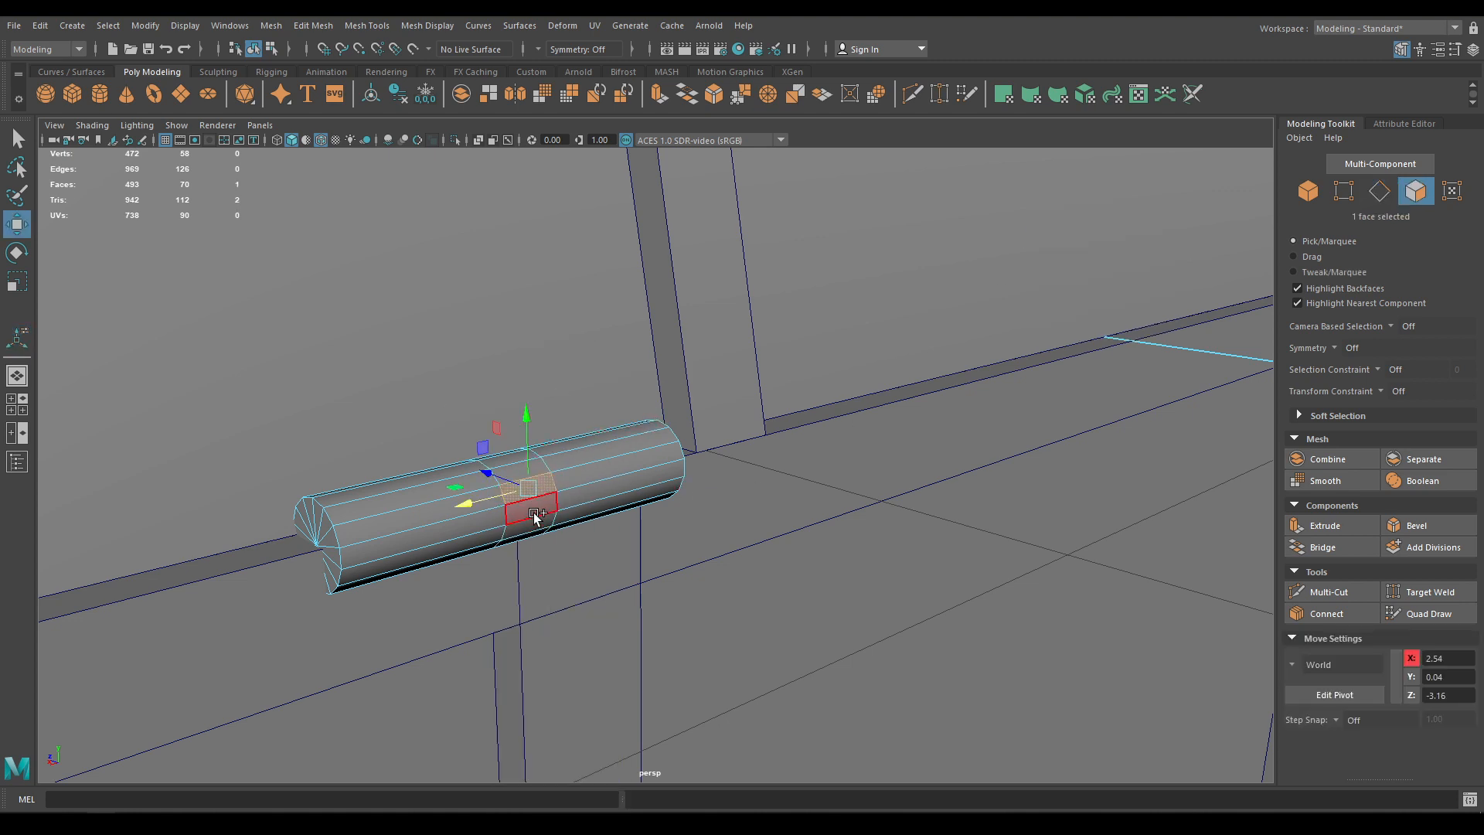
{"action": "double_click", "coordinate": [534, 515]}
{"action": "key", "text": "ctrl+e"}
{"action": "left_click_drag", "start_coordinate": [1089, 231], "coordinate": [1088, 230]}
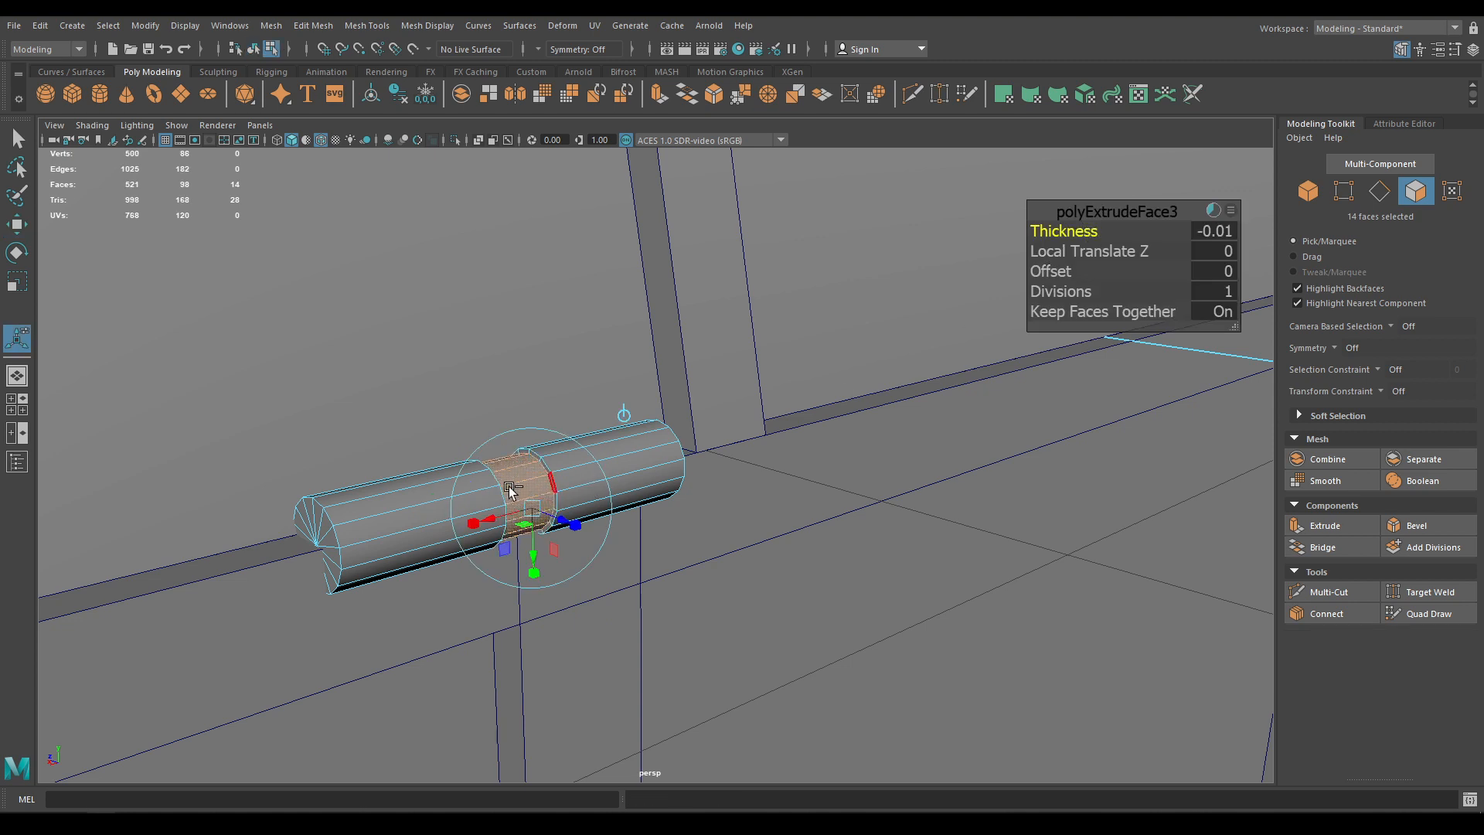
{"action": "key", "text": "w"}
Bevel the edge loops on both sides of the groove at fraction 0.33 with 2 segments
{"action": "right_click_drag", "start_coordinate": [607, 463], "coordinate": [620, 626], "text": "alt"}
{"action": "middle_click_drag", "start_coordinate": [587, 445], "coordinate": [629, 450], "text": "alt"}
{"action": "right_click_drag", "start_coordinate": [627, 393], "coordinate": [625, 326]}
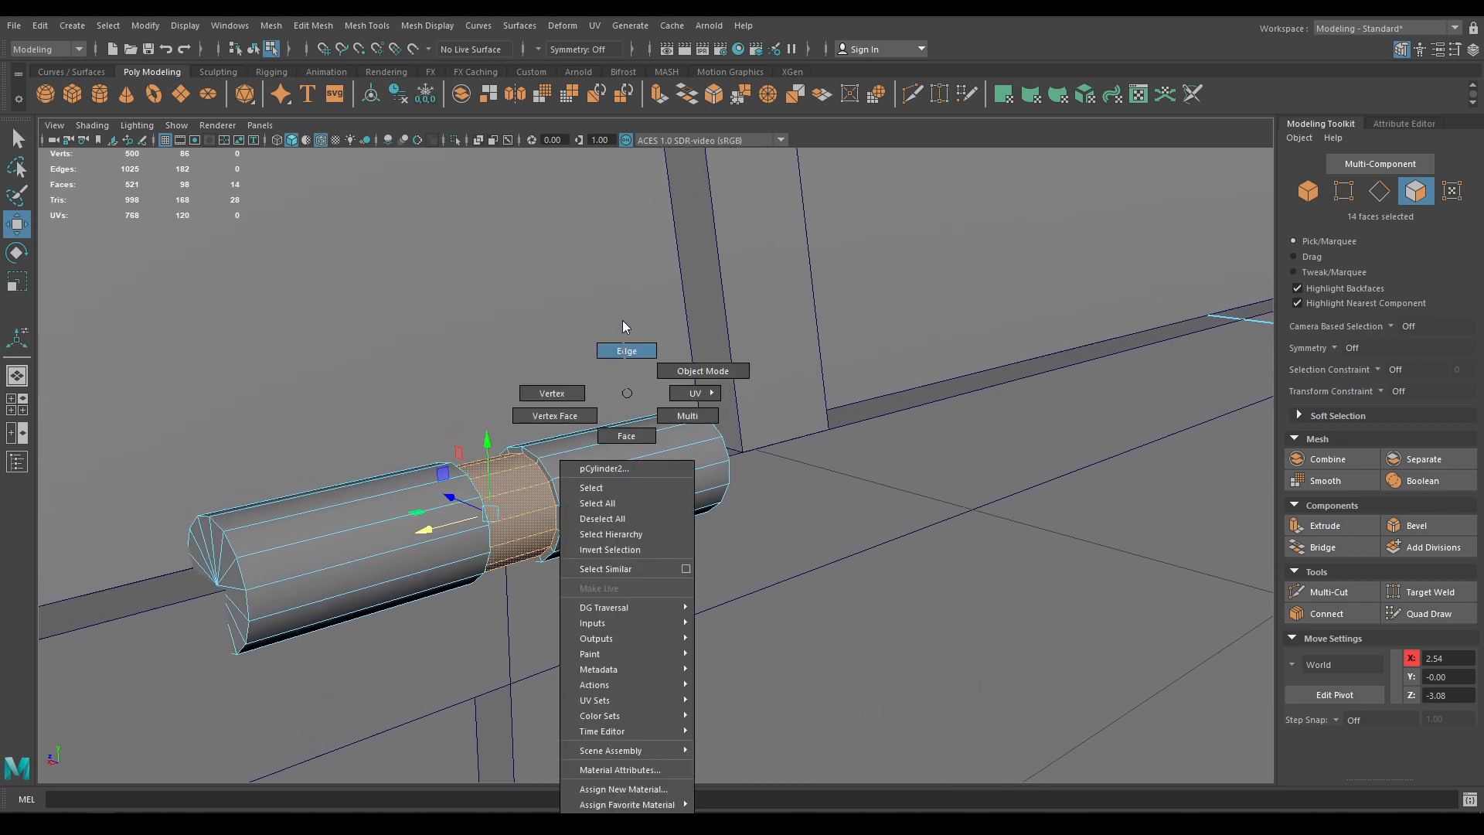
{"action": "double_click", "coordinate": [553, 470]}
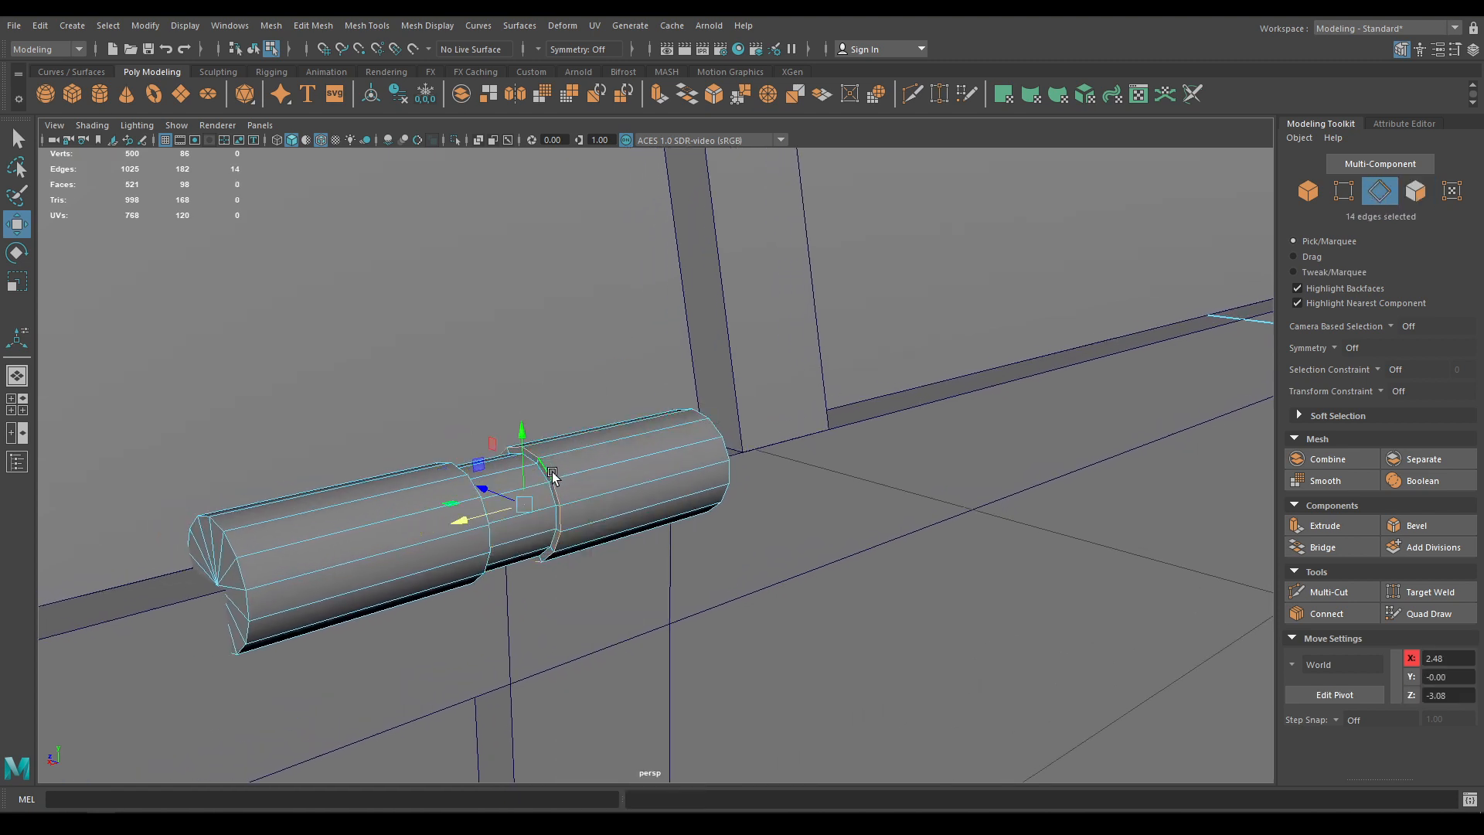
{"action": "double_click", "coordinate": [481, 505], "text": "shift"}
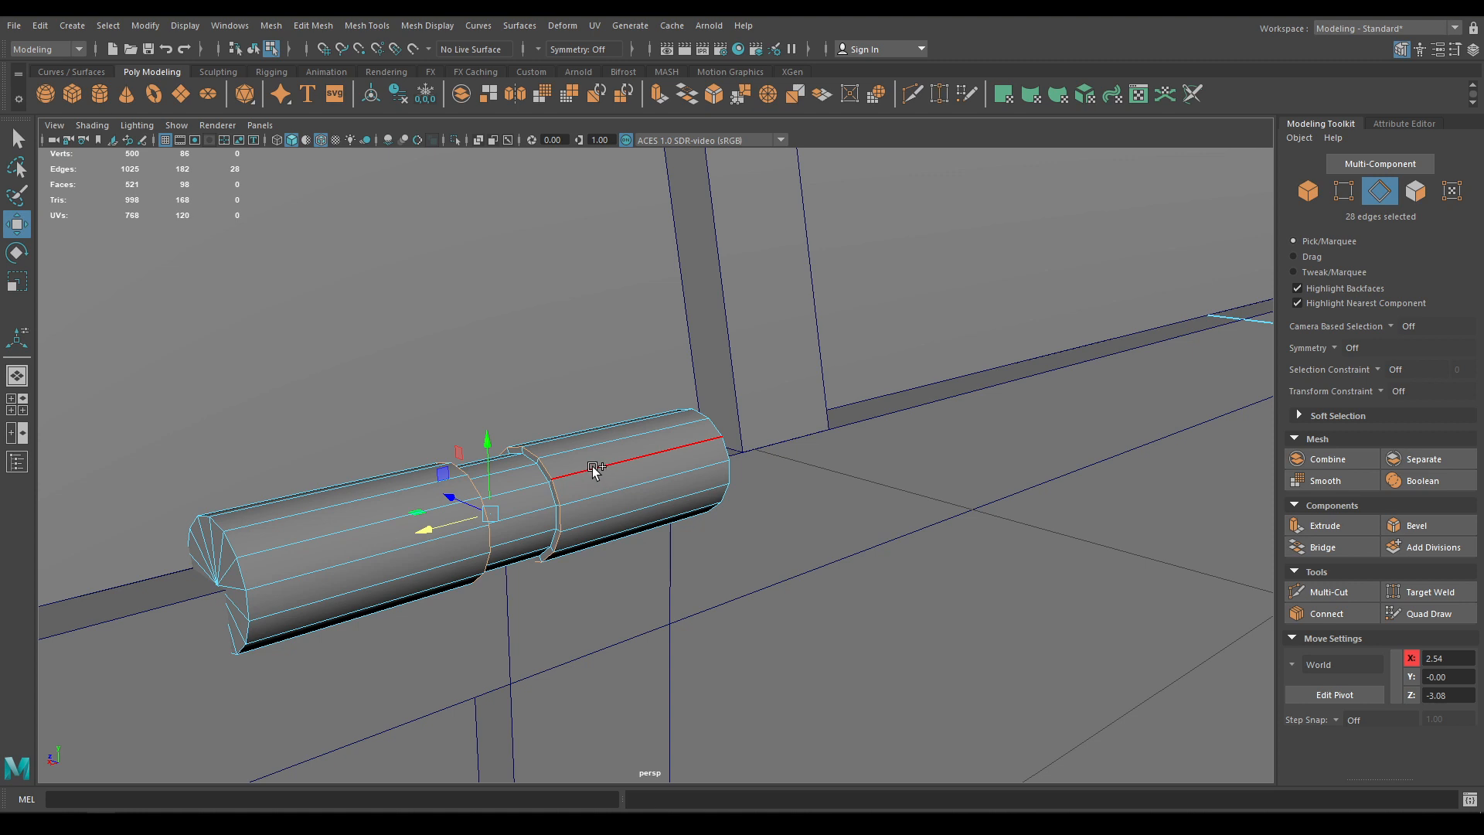
{"action": "right_click_drag", "start_coordinate": [593, 467], "coordinate": [668, 452], "text": "shift"}
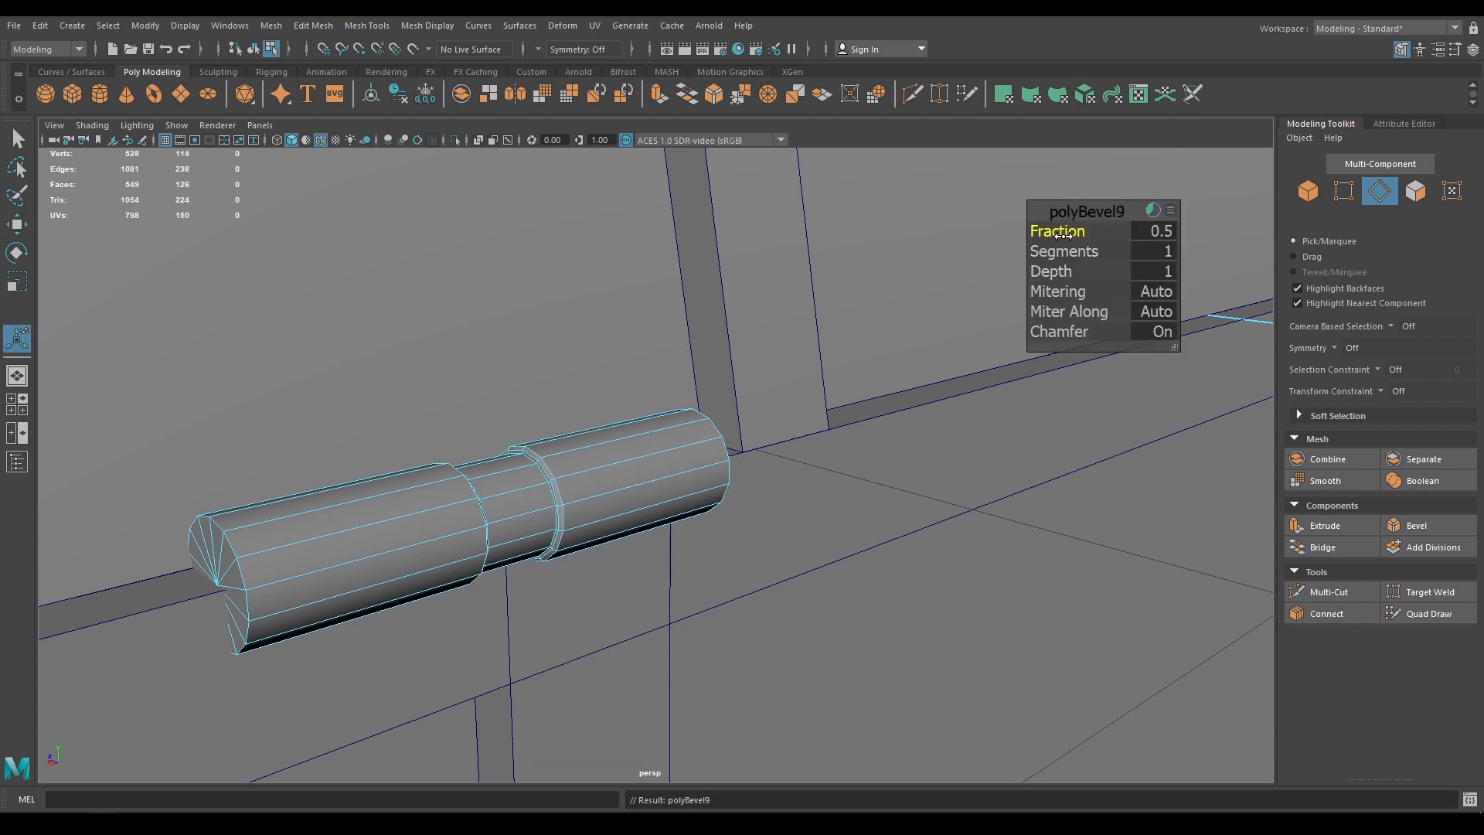
{"action": "left_click_drag", "start_coordinate": [1063, 235], "coordinate": [1053, 230]}
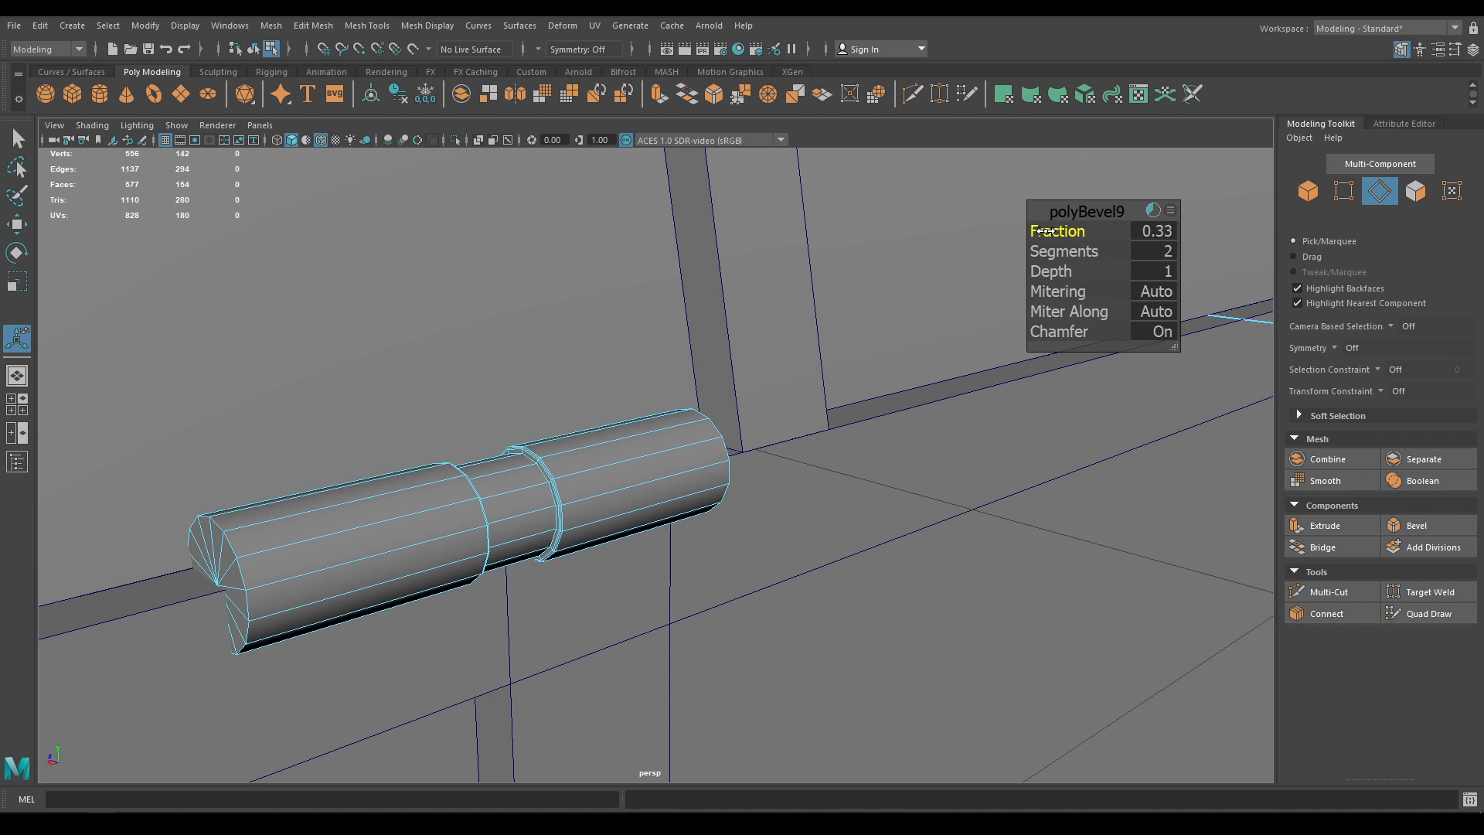
{"action": "key", "text": "w"}
{"action": "right_click_drag", "start_coordinate": [630, 468], "coordinate": [670, 453]}
{"action": "scroll", "coordinate": [606, 405], "scroll_direction": "down", "scroll_amount": 8}
{"action": "left_click", "coordinate": [1109, 727]}
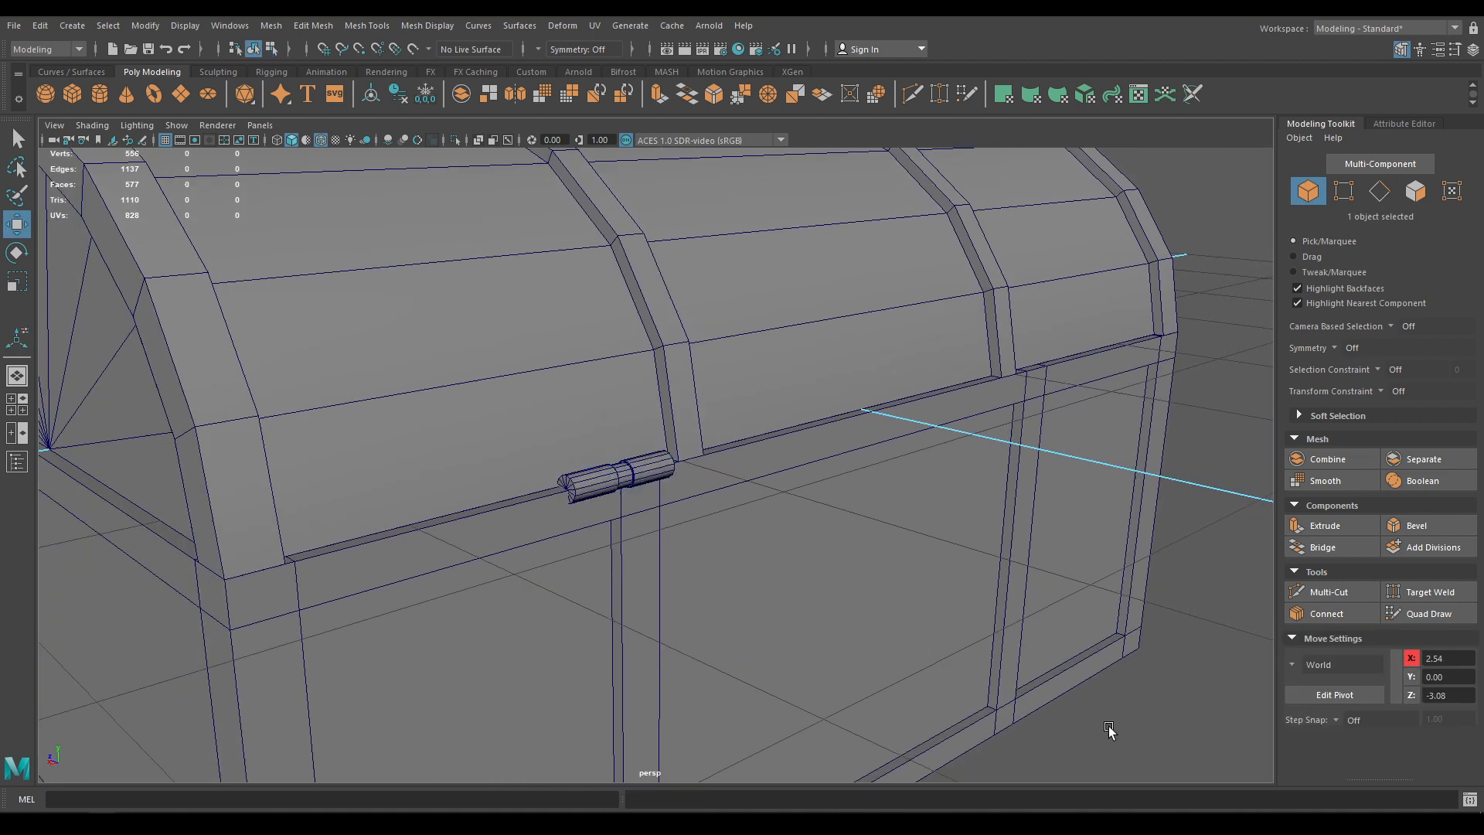
Orbit to a low angle beneath the chest and select the hinge cylinder
{"action": "left_click_drag", "start_coordinate": [702, 439], "coordinate": [701, 478], "text": "alt"}
{"action": "left_click", "coordinate": [324, 142]}
{"action": "scroll", "coordinate": [625, 448], "scroll_direction": "down", "scroll_amount": 8}
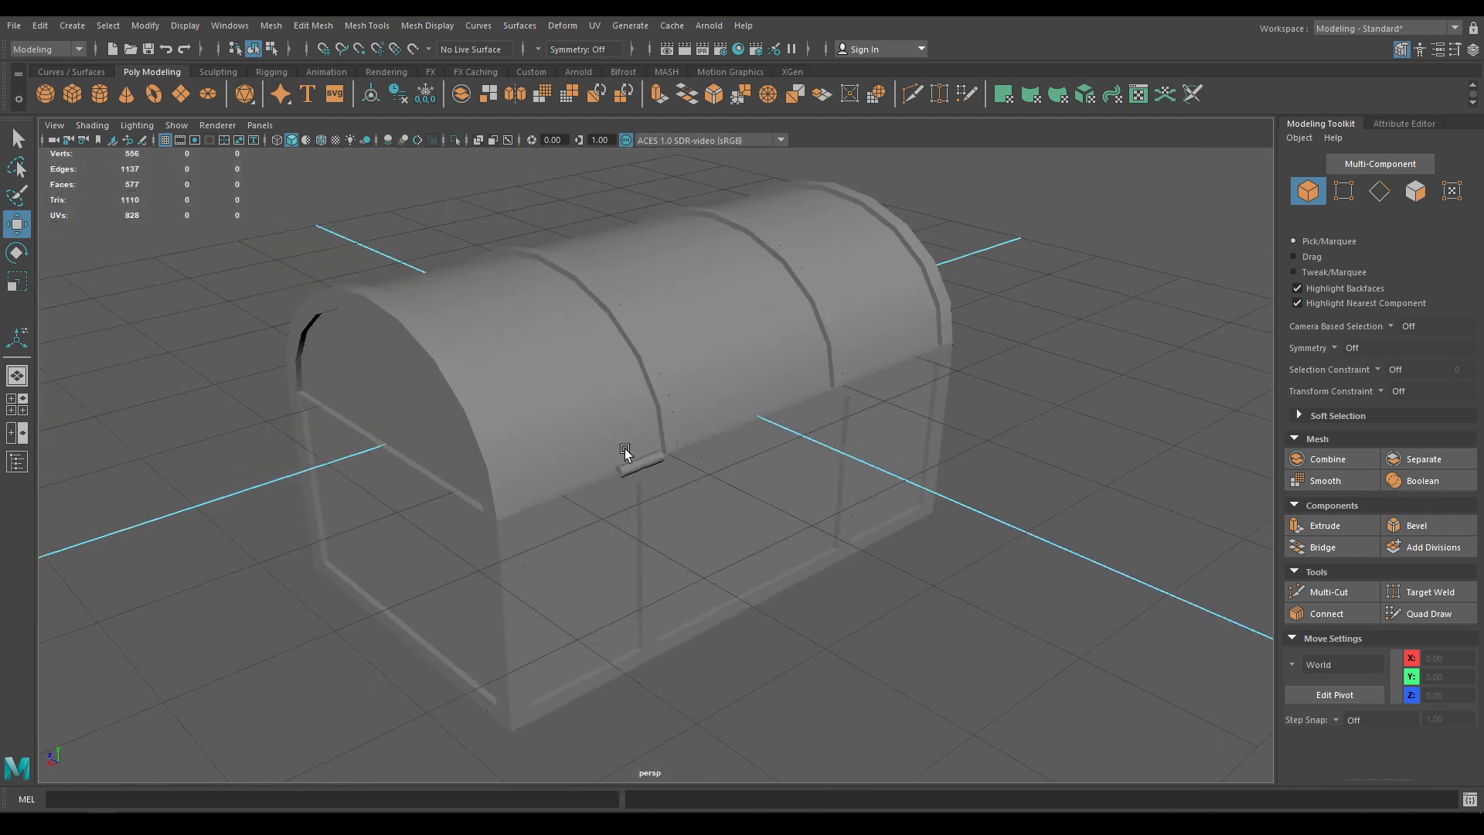
{"action": "mouse_move", "coordinate": [624, 449]}
{"action": "left_mouse_down", "text": "alt"}
{"action": "mouse_move", "coordinate": [610, 501]}
{"action": "mouse_move", "coordinate": [665, 495]}
{"action": "mouse_move", "coordinate": [702, 644]}
{"action": "left_mouse_up", "text": "alt"}
{"action": "scroll", "coordinate": [610, 500], "scroll_direction": "up", "scroll_amount": 6}
{"action": "scroll", "coordinate": [593, 581], "scroll_direction": "up", "scroll_amount": 1}
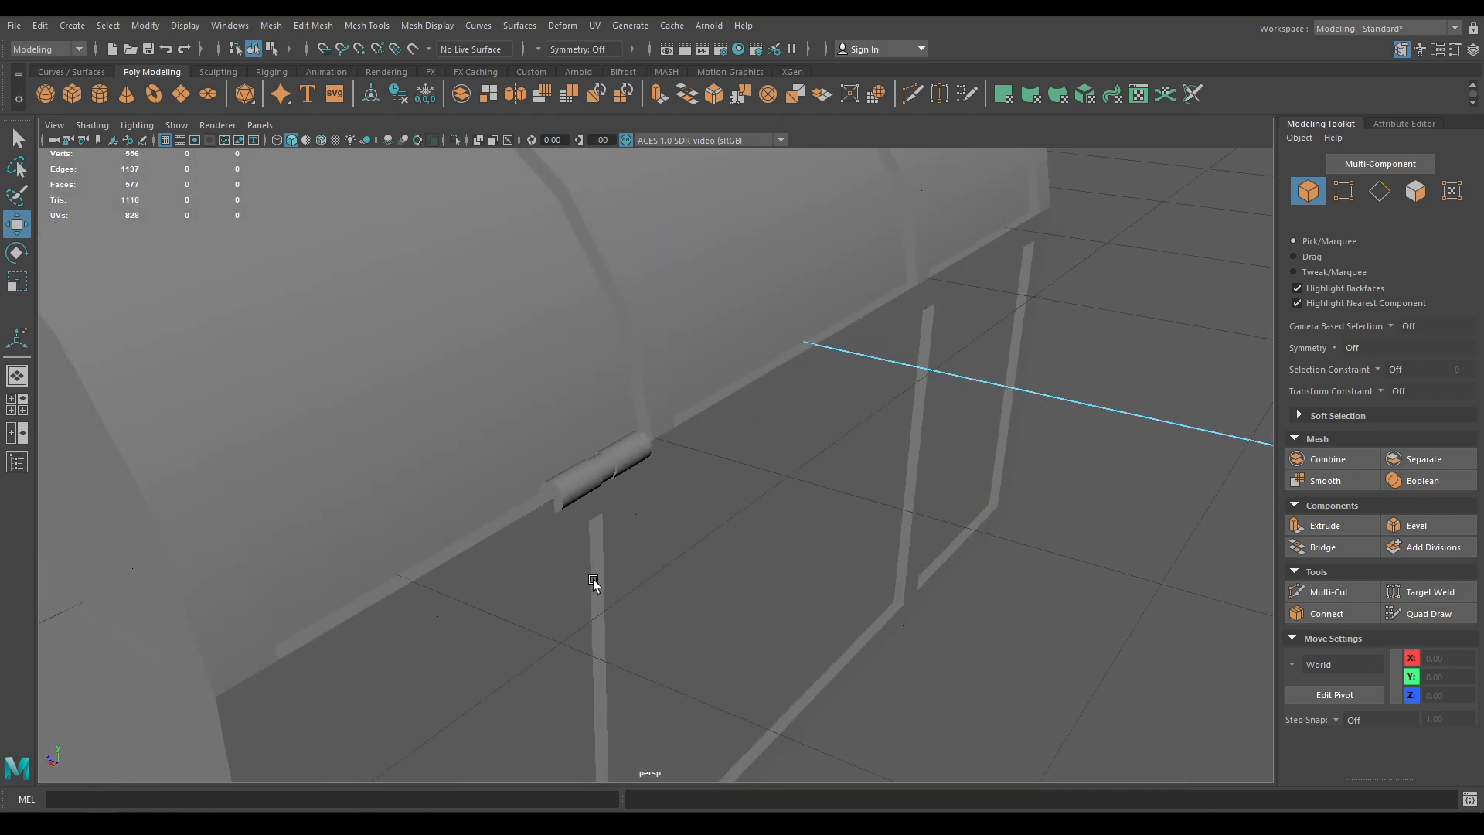
{"action": "scroll", "coordinate": [555, 316], "scroll_direction": "down", "scroll_amount": 8}
{"action": "left_click_drag", "start_coordinate": [555, 378], "coordinate": [600, 346], "text": "alt"}
{"action": "scroll", "coordinate": [752, 606], "scroll_direction": "up", "scroll_amount": 3}
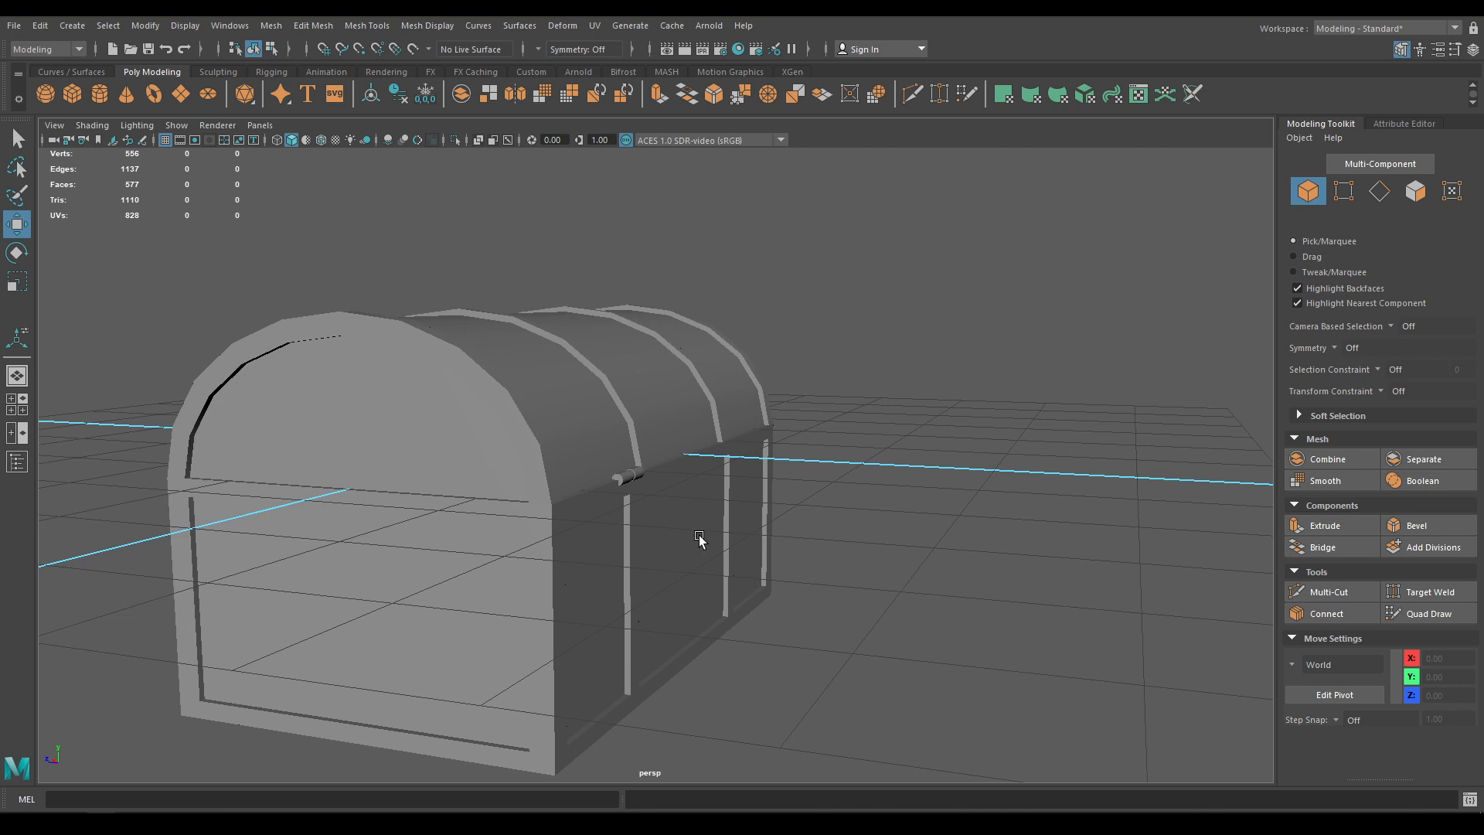
{"action": "scroll", "coordinate": [596, 533], "scroll_direction": "up", "scroll_amount": 6}
{"action": "scroll", "coordinate": [591, 555], "scroll_direction": "up", "scroll_amount": 5}
{"action": "left_click", "coordinate": [514, 601]}
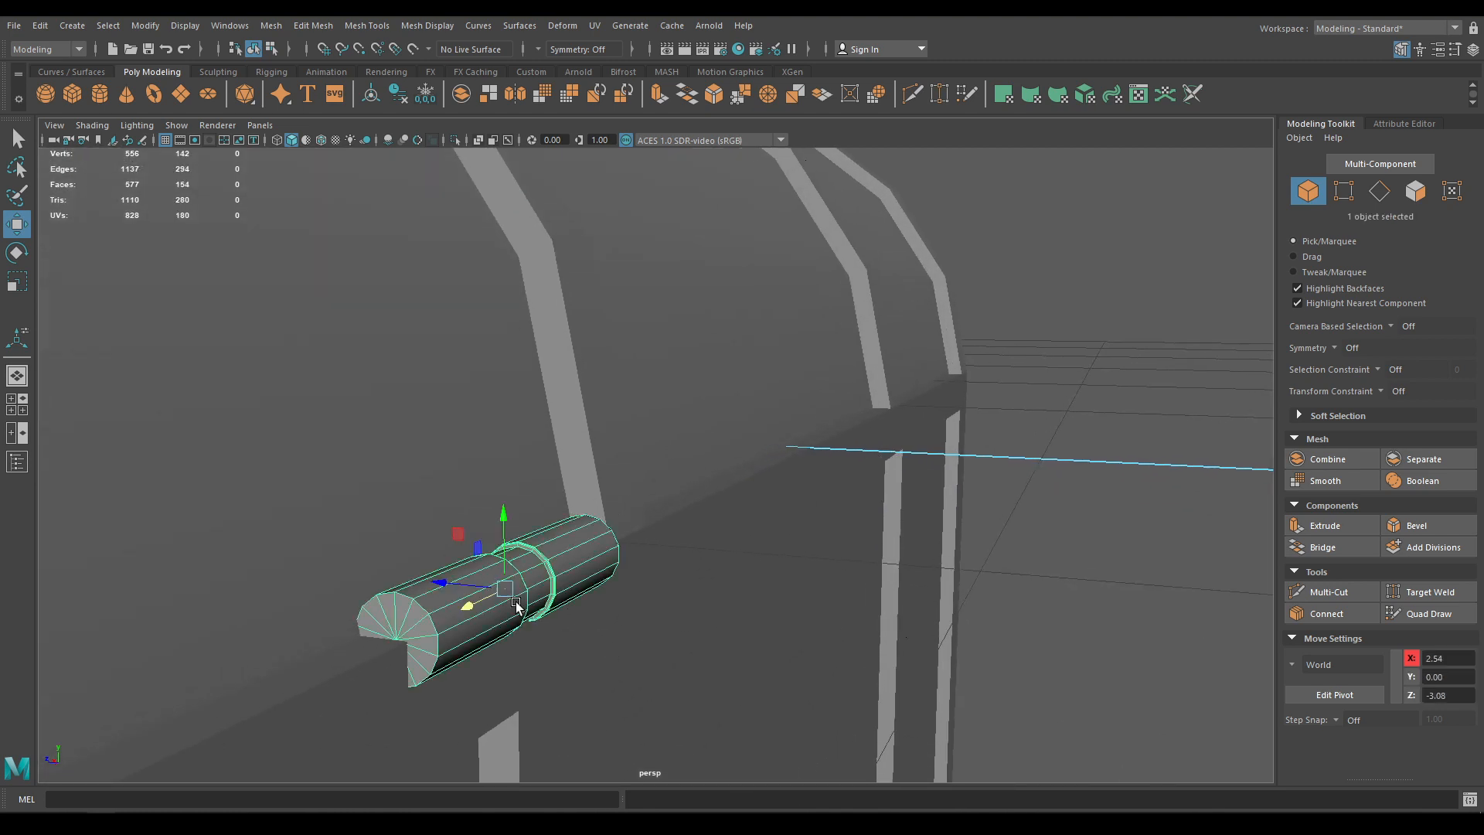
{"action": "scroll", "coordinate": [497, 630], "scroll_direction": "up", "scroll_amount": 1}
{"action": "left_click_drag", "start_coordinate": [497, 633], "coordinate": [540, 602], "text": "alt"}
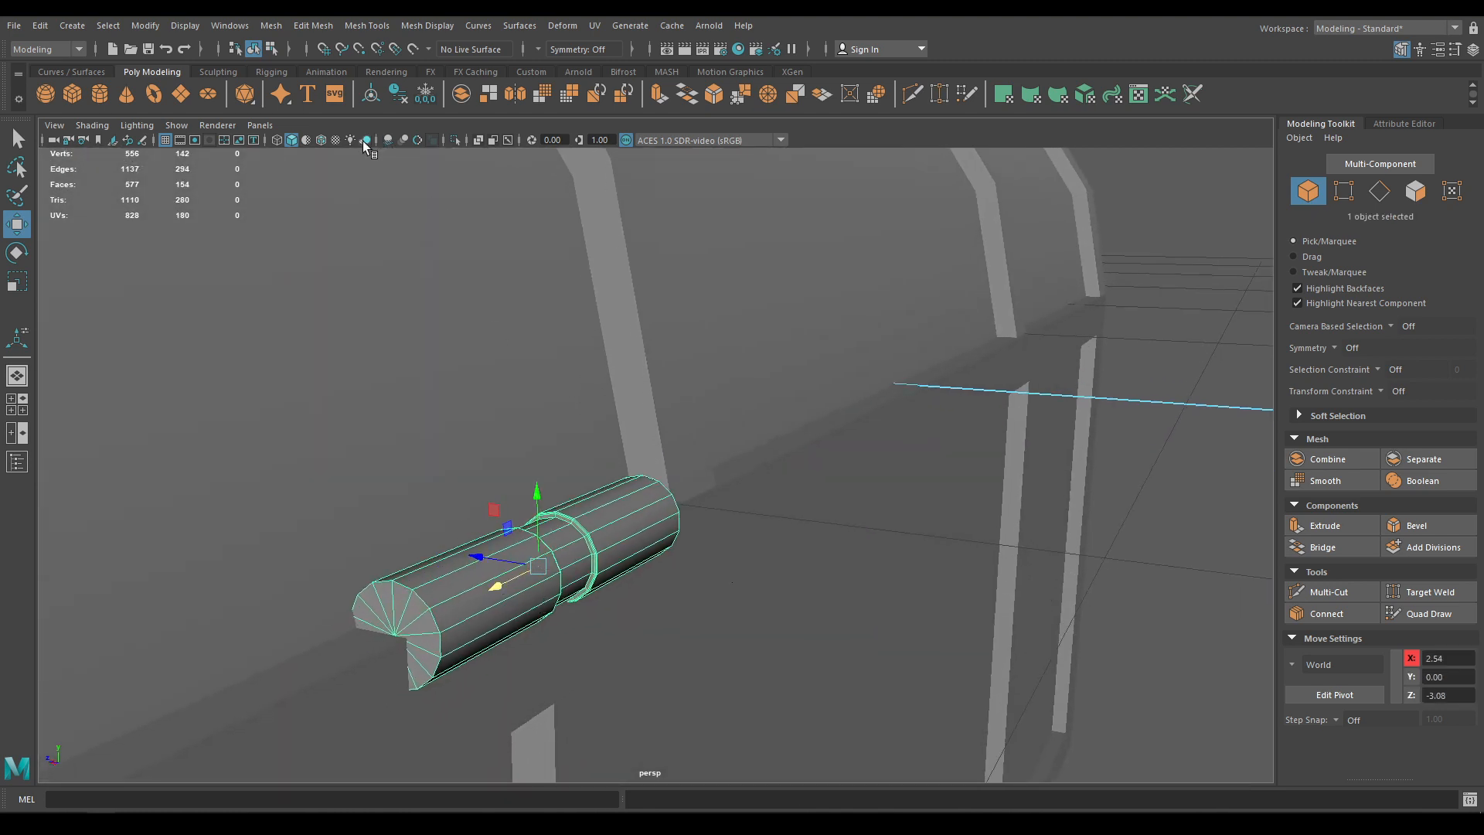
{"action": "left_click", "coordinate": [321, 142]}
{"action": "middle_click_drag", "start_coordinate": [444, 576], "coordinate": [533, 483], "text": "alt"}
Inset the hinge's 14 end-cap faces inward and push them along the hinge
{"action": "right_click_drag", "start_coordinate": [533, 483], "coordinate": [535, 535]}
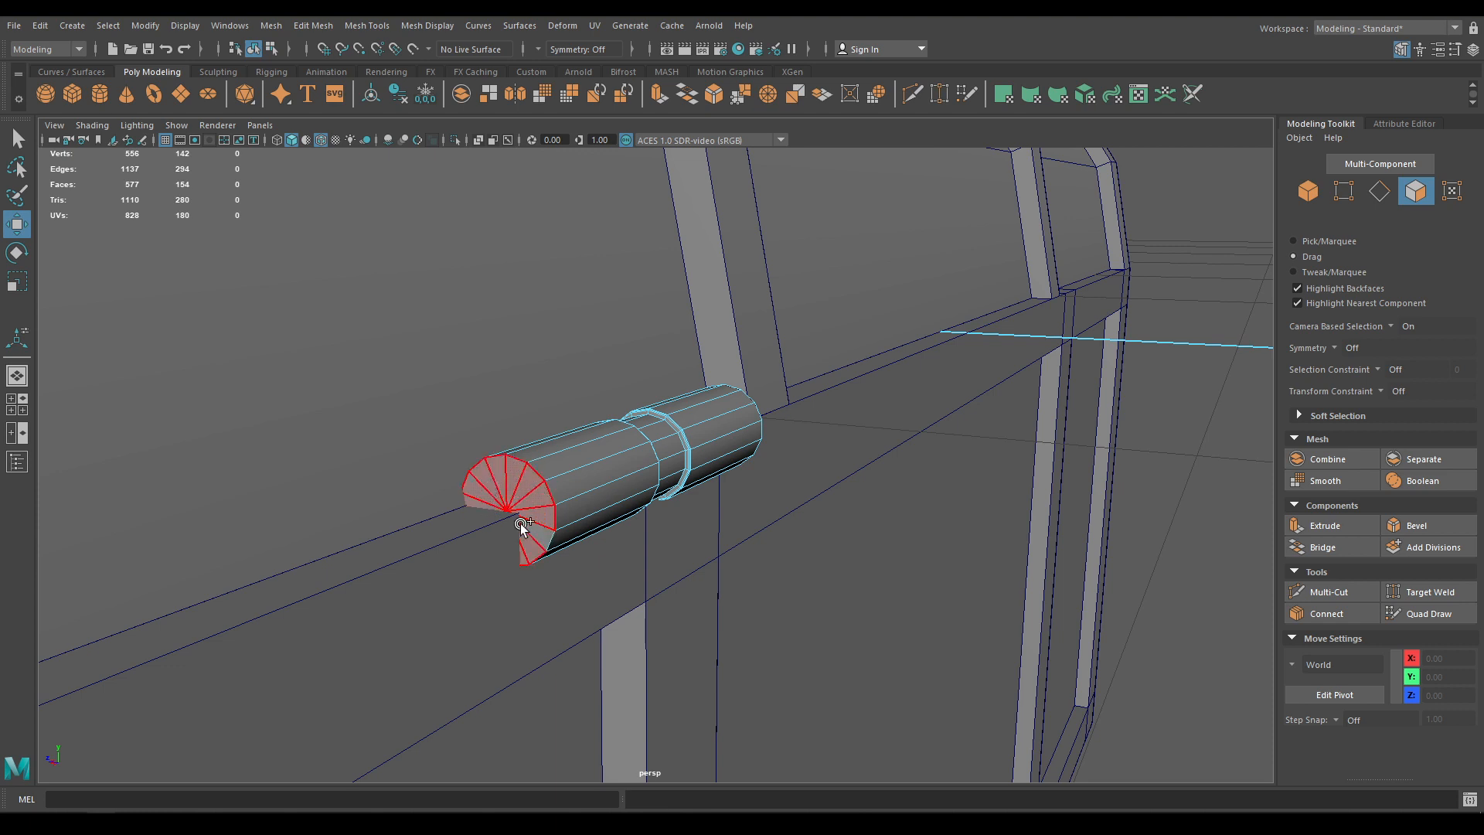
{"action": "left_click", "coordinate": [521, 522]}
{"action": "scroll", "coordinate": [498, 494], "scroll_direction": "up", "scroll_amount": 3}
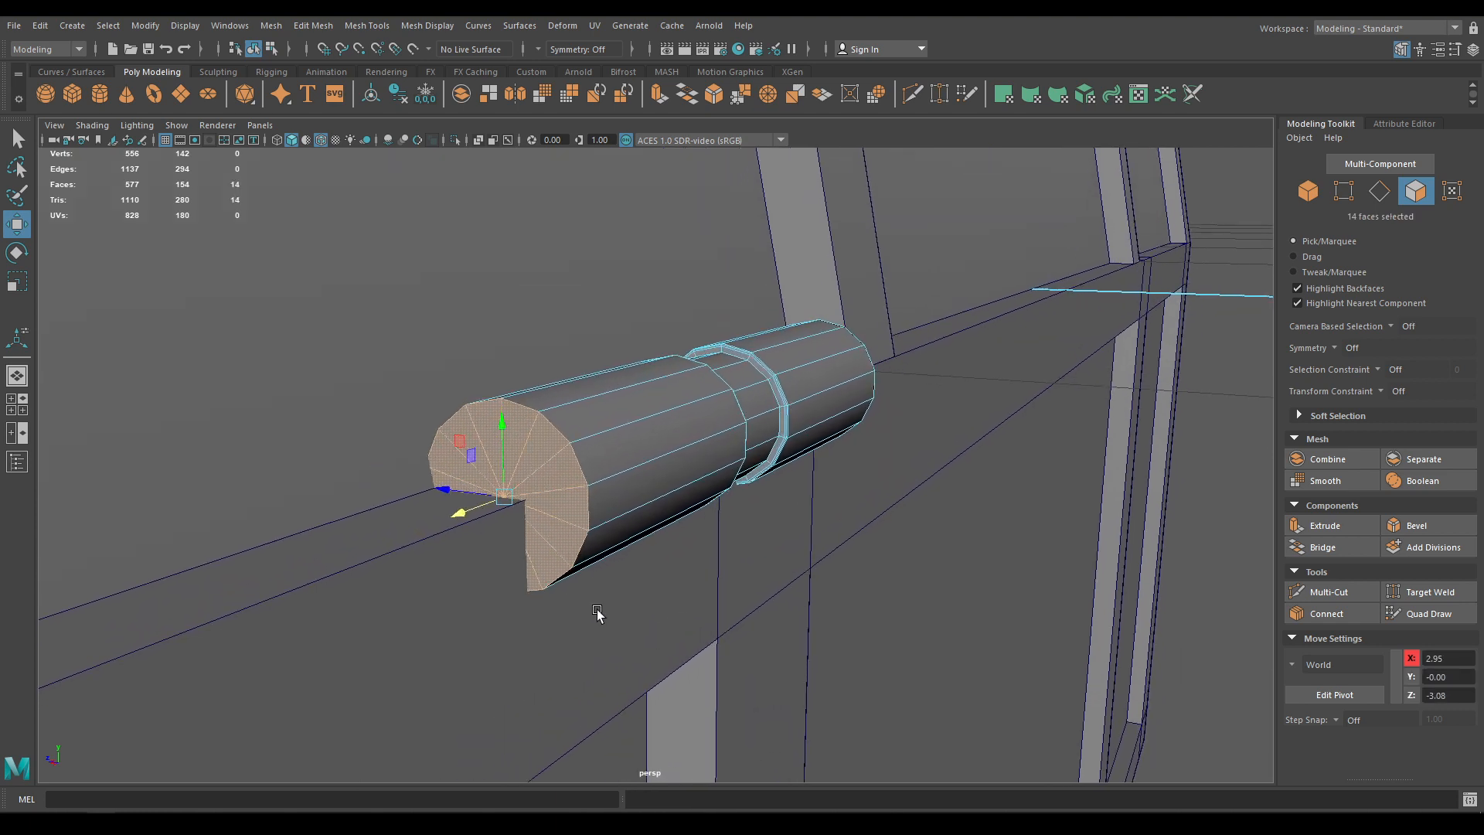
{"action": "key", "text": "r"}
{"action": "left_click_drag", "start_coordinate": [503, 499], "coordinate": [439, 522], "text": "shift"}
{"action": "key", "text": "w"}
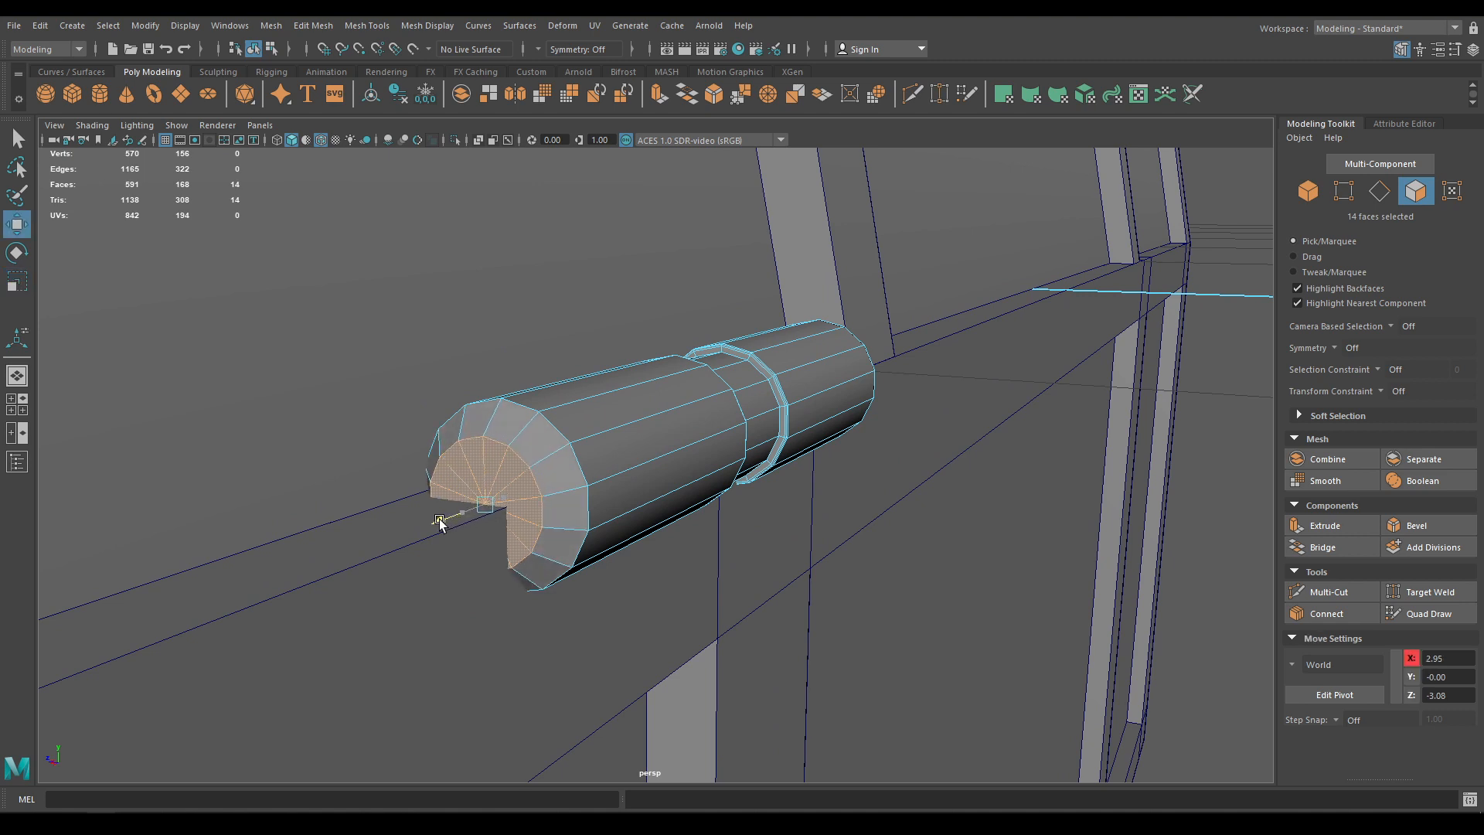
Bevel the end cap's rim edge loop at fraction 0.4 with a single segment
{"action": "right_click_drag", "start_coordinate": [516, 391], "coordinate": [545, 333]}
{"action": "left_click", "coordinate": [519, 456]}
{"action": "double_click", "coordinate": [519, 456]}
{"action": "right_click_drag", "start_coordinate": [536, 480], "coordinate": [596, 480], "text": "shift"}
{"action": "middle_click_drag", "start_coordinate": [1044, 249], "coordinate": [1081, 230]}
{"action": "left_click", "coordinate": [1056, 231]}
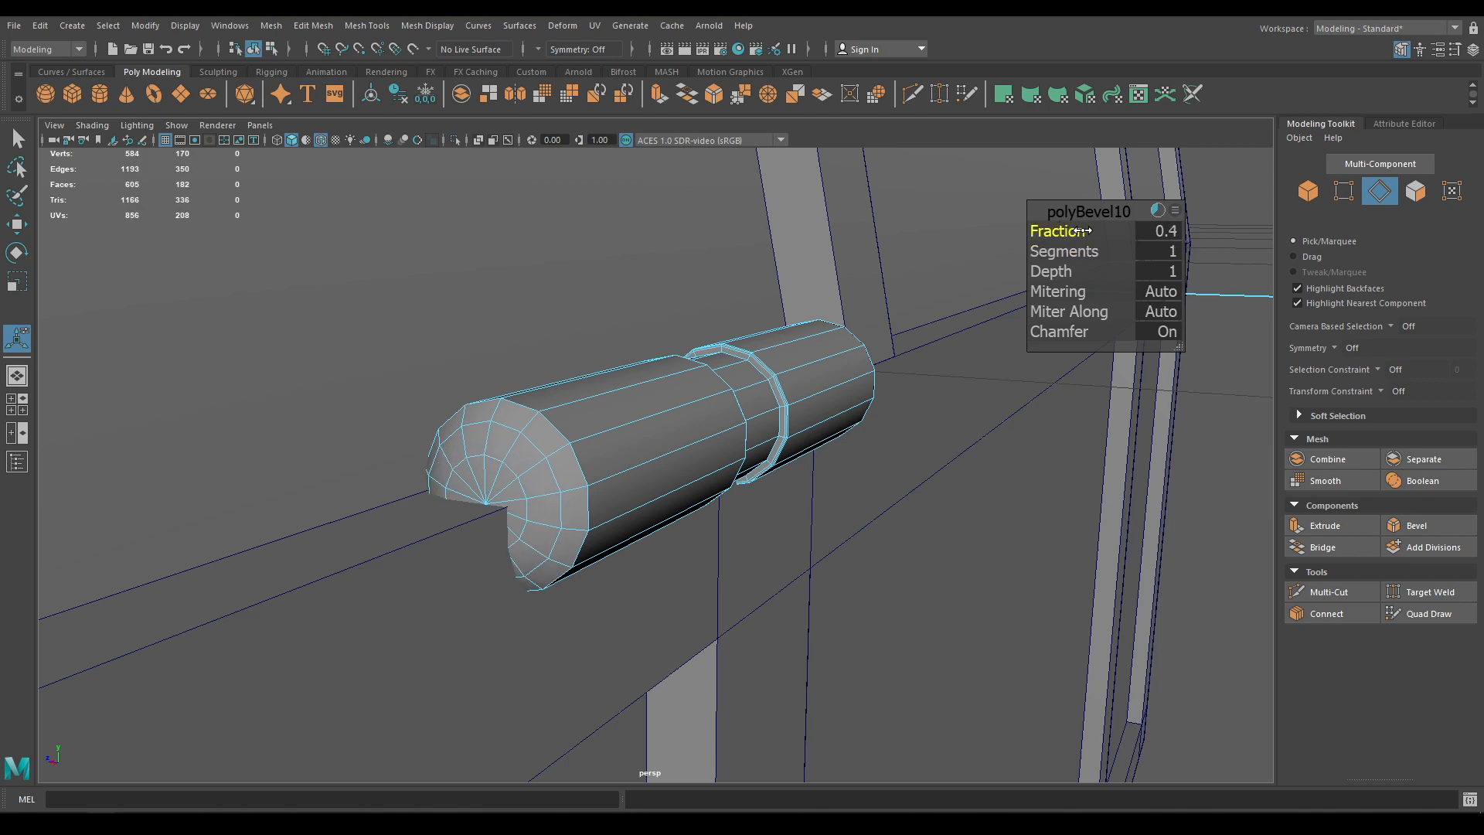
{"action": "key", "text": "w"}
{"action": "right_click_drag", "start_coordinate": [712, 434], "coordinate": [549, 219], "text": "alt"}
{"action": "left_click_drag", "start_coordinate": [549, 220], "coordinate": [510, 391], "text": "alt"}
{"action": "left_click_drag", "start_coordinate": [687, 454], "coordinate": [730, 458], "text": "alt"}
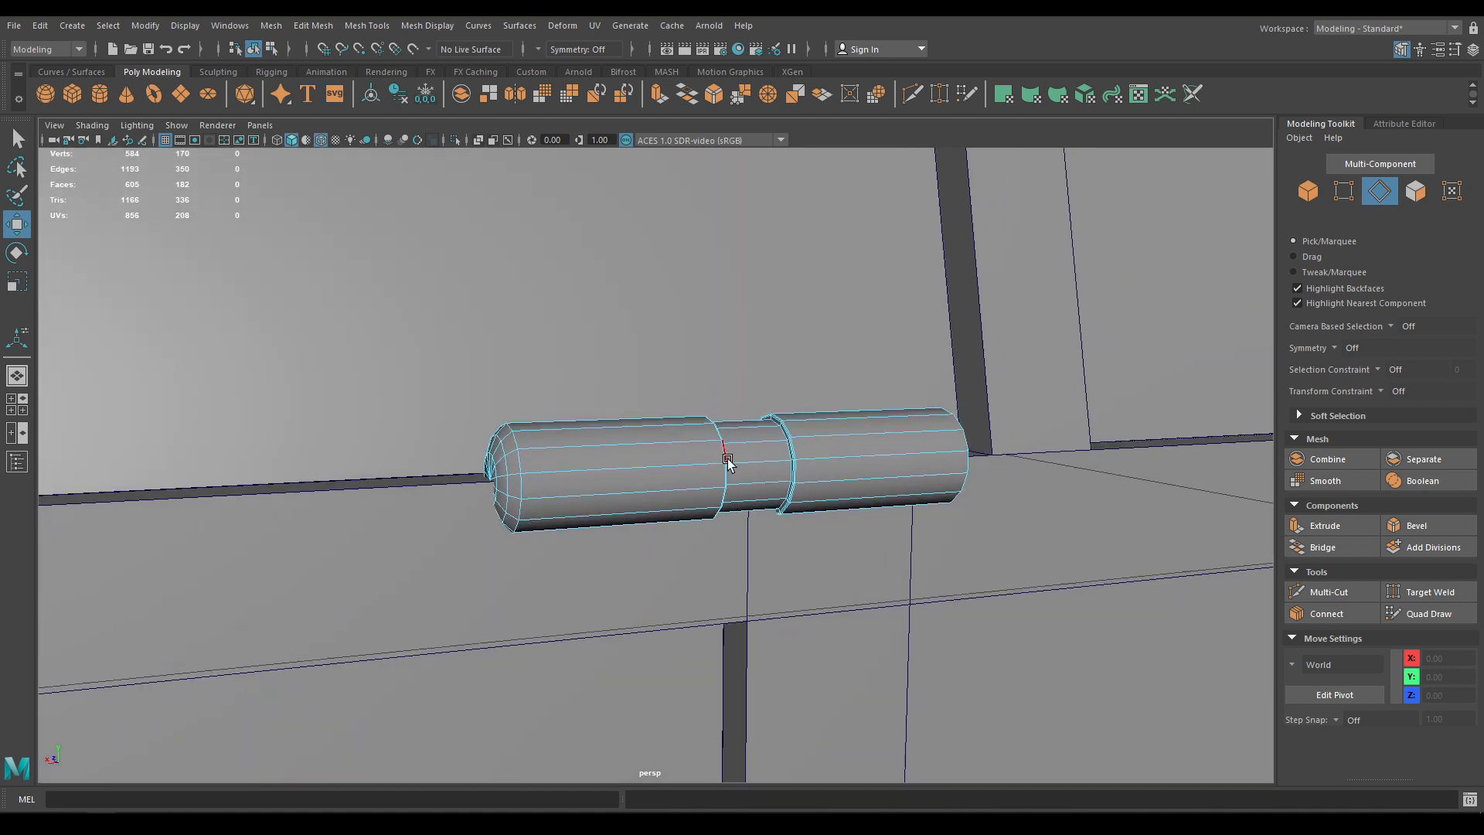
Add a middle edge loop to the hinge and delete one half of it in the back view
{"action": "left_click", "coordinate": [759, 460]}
{"action": "right_click_drag", "start_coordinate": [795, 417], "coordinate": [710, 472], "text": "ctrl"}
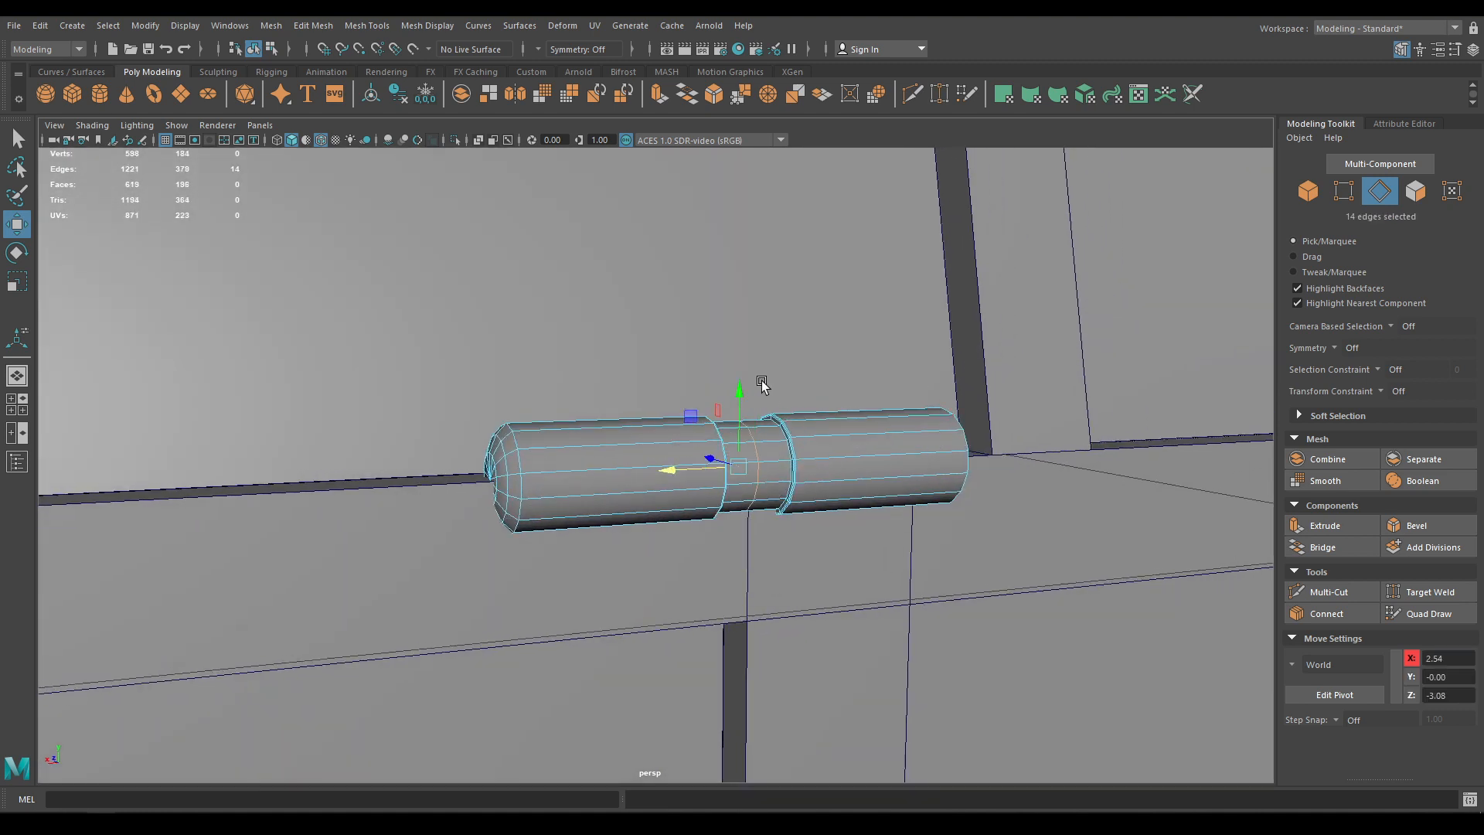
{"action": "left_click_drag", "start_coordinate": [764, 387], "coordinate": [664, 557], "text": "alt"}
{"action": "key", "text": "space"}
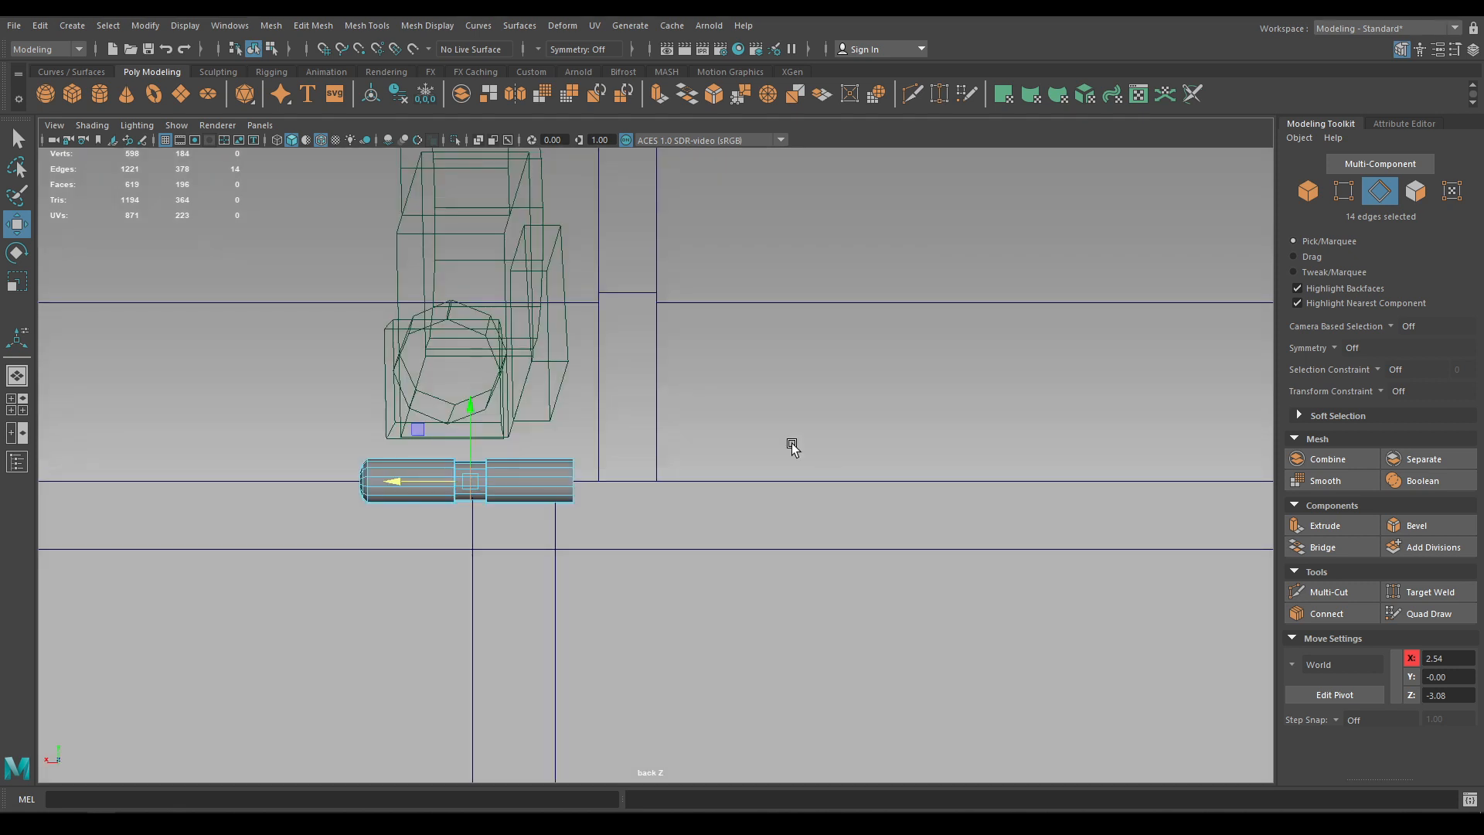
{"action": "middle_click_drag", "start_coordinate": [479, 645], "coordinate": [580, 644], "text": "alt"}
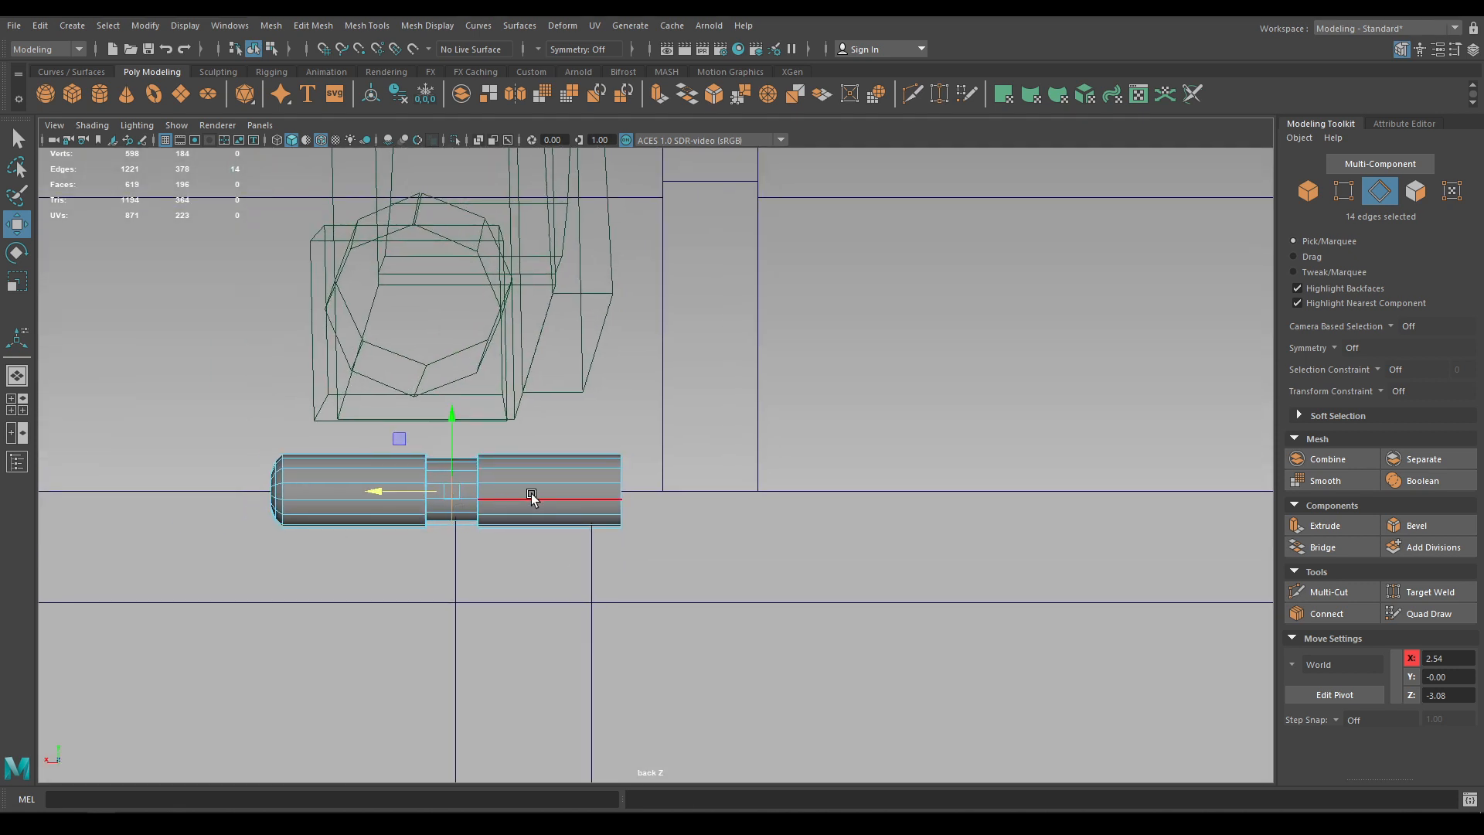
{"action": "right_click_drag", "start_coordinate": [531, 497], "coordinate": [530, 433]}
{"action": "left_click_drag", "start_coordinate": [736, 384], "coordinate": [474, 582]}
{"action": "key", "text": "Delete"}
Duplicate the remaining hinge half and rotate the copy around to the other side
{"action": "right_click_drag", "start_coordinate": [352, 486], "coordinate": [426, 370]}
{"action": "key", "text": "ctrl+d"}
{"action": "key", "text": "e"}
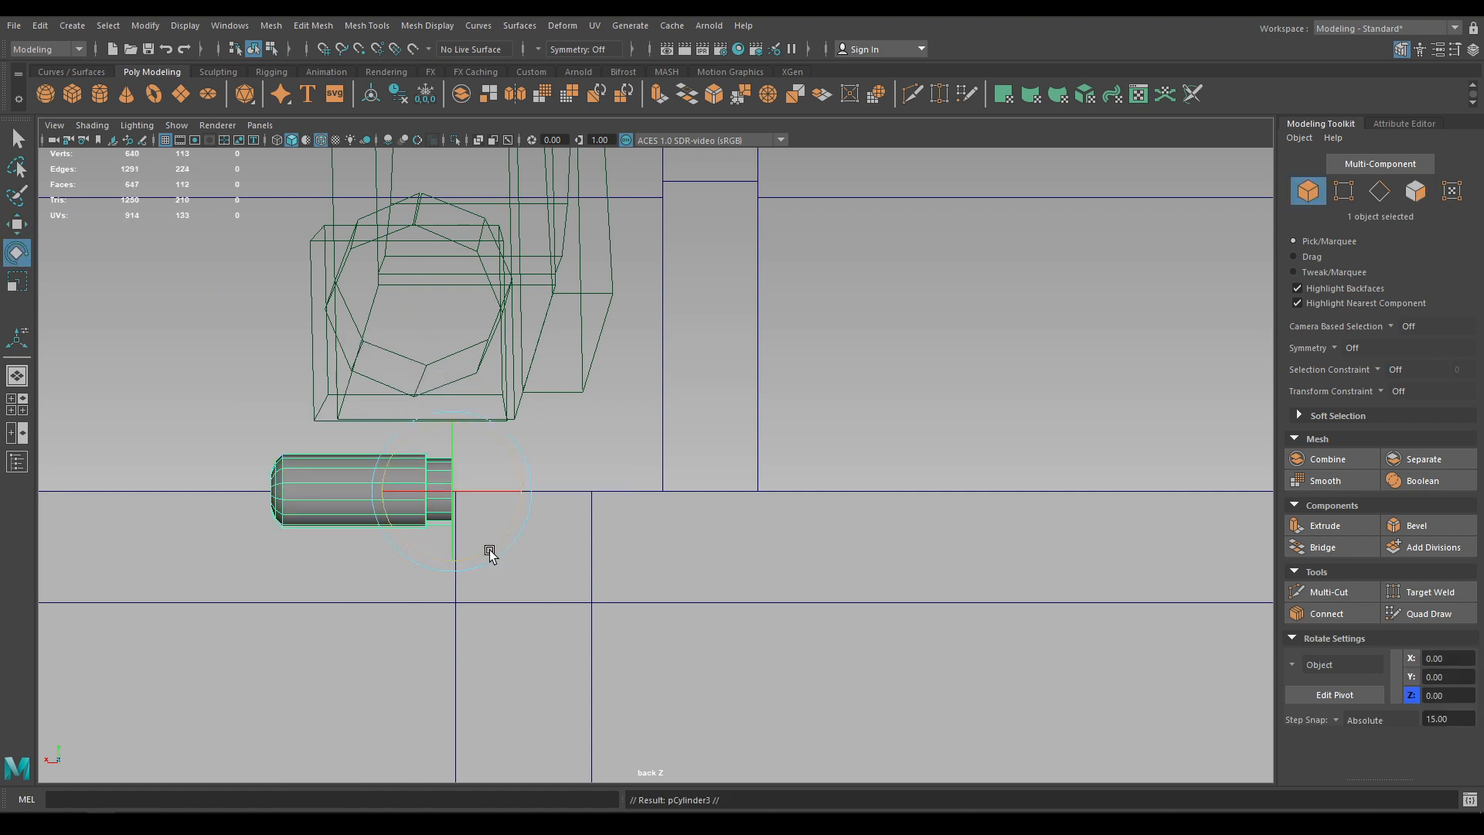
{"action": "left_click_drag", "start_coordinate": [491, 560], "coordinate": [280, 605]}
{"action": "key", "text": "w"}
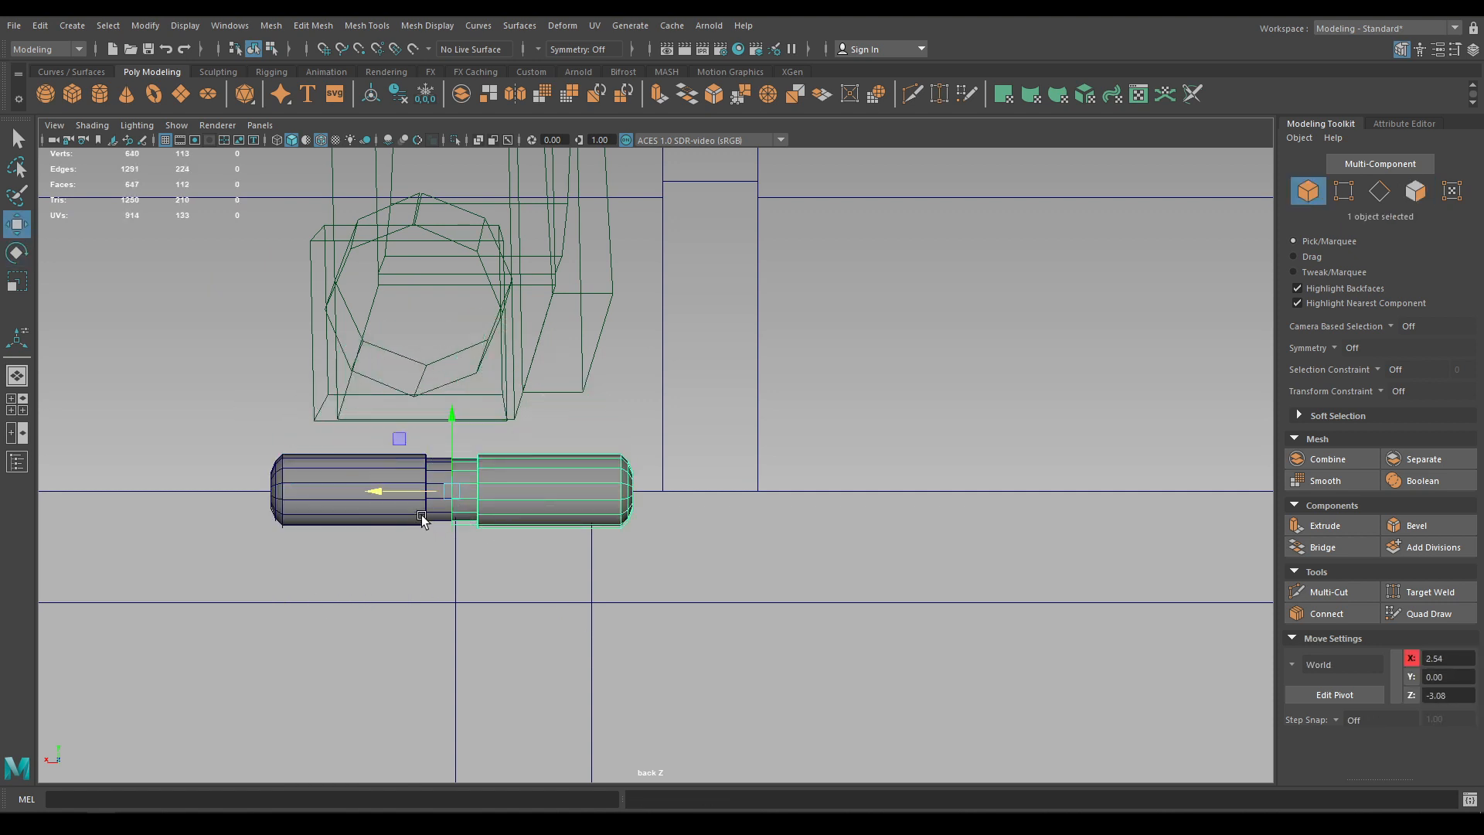
Combine the two cylinder pieces into one mesh and merge the middle seam vertices
{"action": "left_click", "coordinate": [408, 506], "text": "shift"}
{"action": "right_click_drag", "start_coordinate": [503, 495], "coordinate": [487, 734], "text": "shift"}
{"action": "right_click_drag", "start_coordinate": [541, 465], "coordinate": [471, 405]}
{"action": "left_click_drag", "start_coordinate": [466, 437], "coordinate": [435, 567]}
{"action": "right_click_drag", "start_coordinate": [446, 447], "coordinate": [495, 392], "text": "shift"}
{"action": "key", "text": "w"}
Delete the hinge's central edge loop in the perspective view
{"action": "key", "text": "space"}
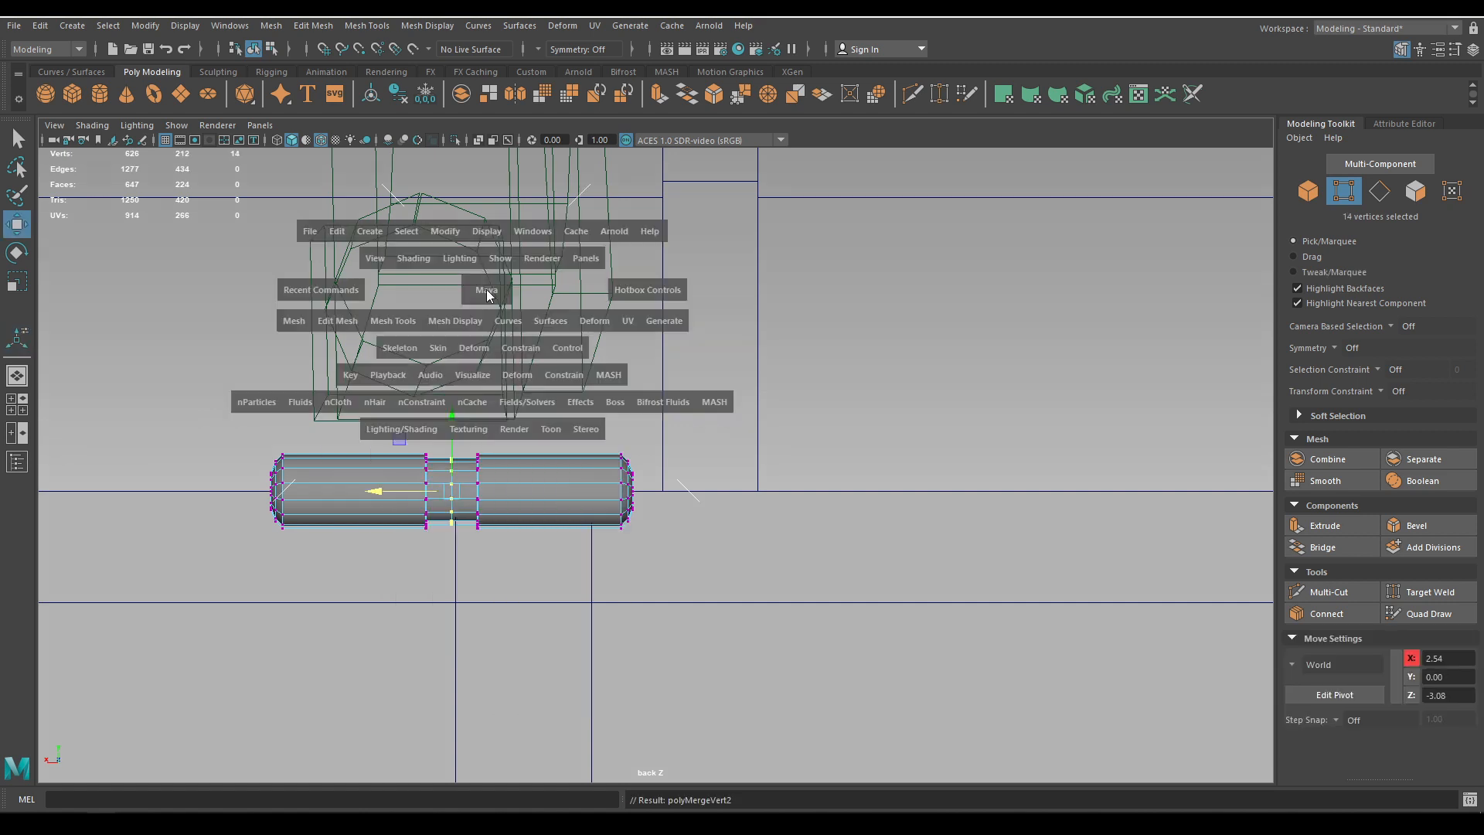
{"action": "left_click_drag", "start_coordinate": [487, 295], "coordinate": [487, 249]}
{"action": "left_click_drag", "start_coordinate": [481, 394], "coordinate": [584, 418], "text": "alt"}
{"action": "right_click_drag", "start_coordinate": [665, 403], "coordinate": [671, 303]}
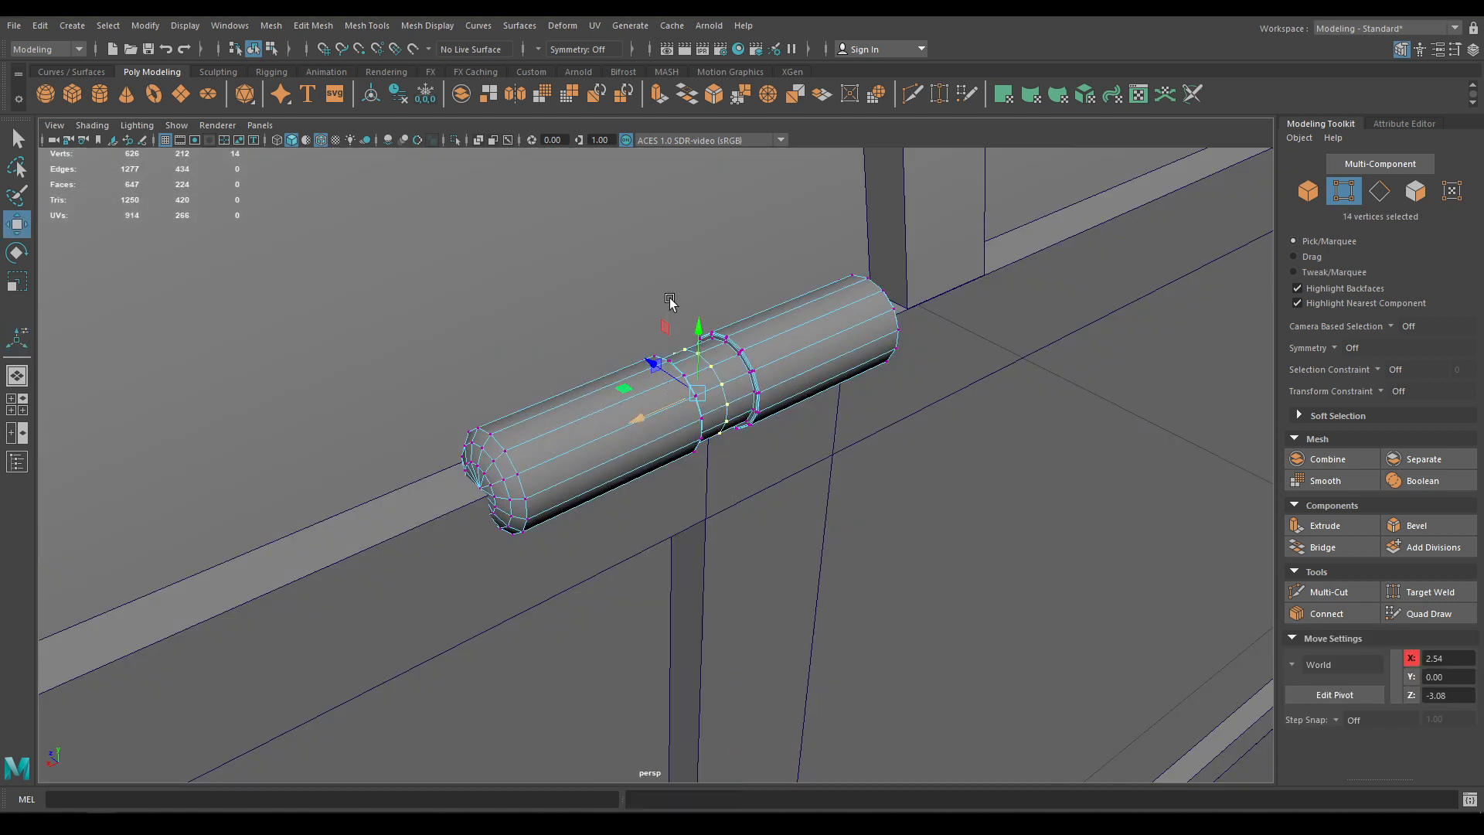
{"action": "double_click", "coordinate": [719, 378]}
{"action": "right_click_drag", "start_coordinate": [762, 346], "coordinate": [800, 335], "text": "shift"}
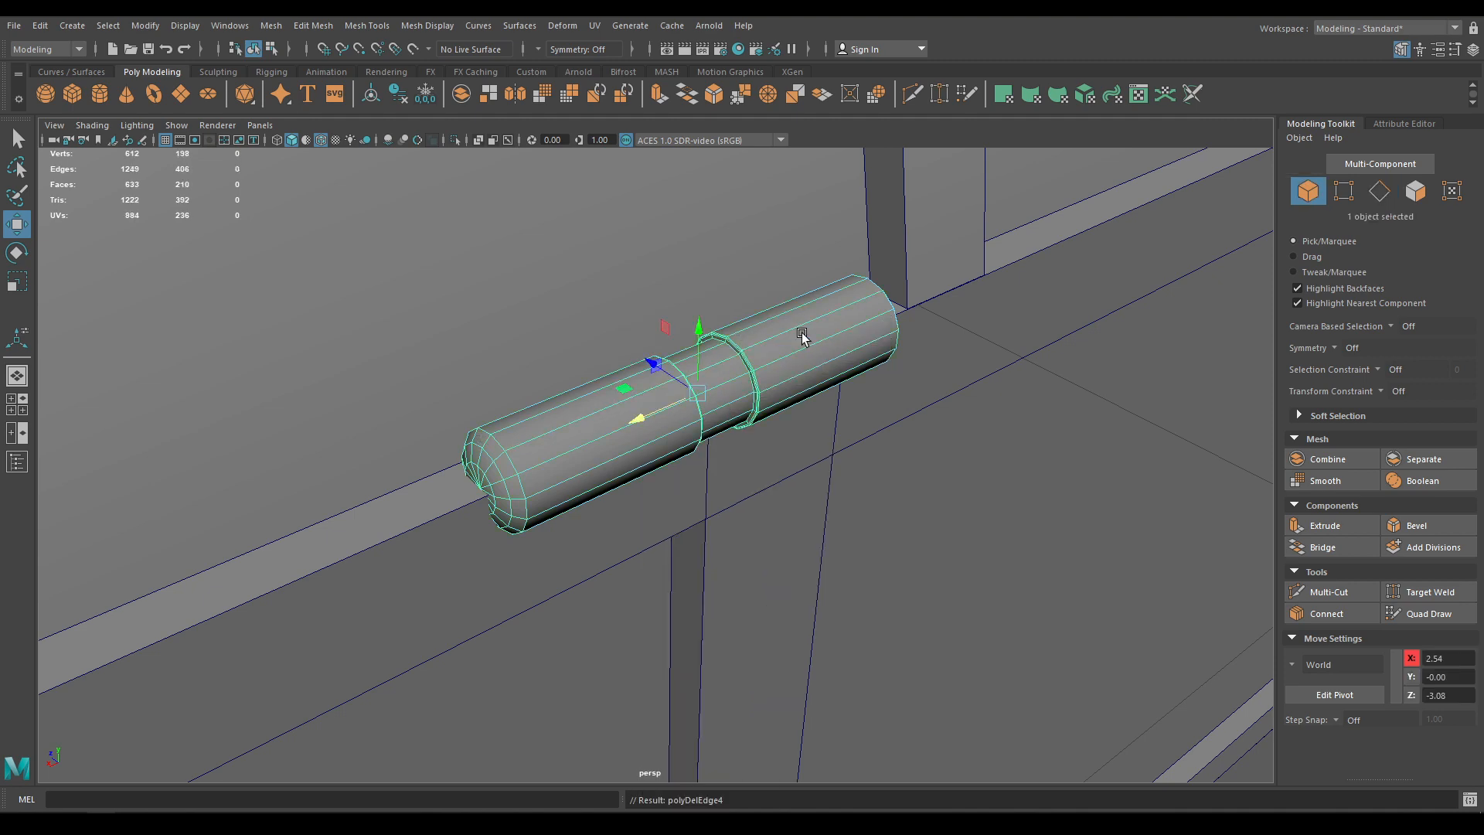
{"action": "left_click_drag", "start_coordinate": [800, 335], "coordinate": [683, 530], "text": "alt"}
{"action": "left_click", "coordinate": [149, 474]}
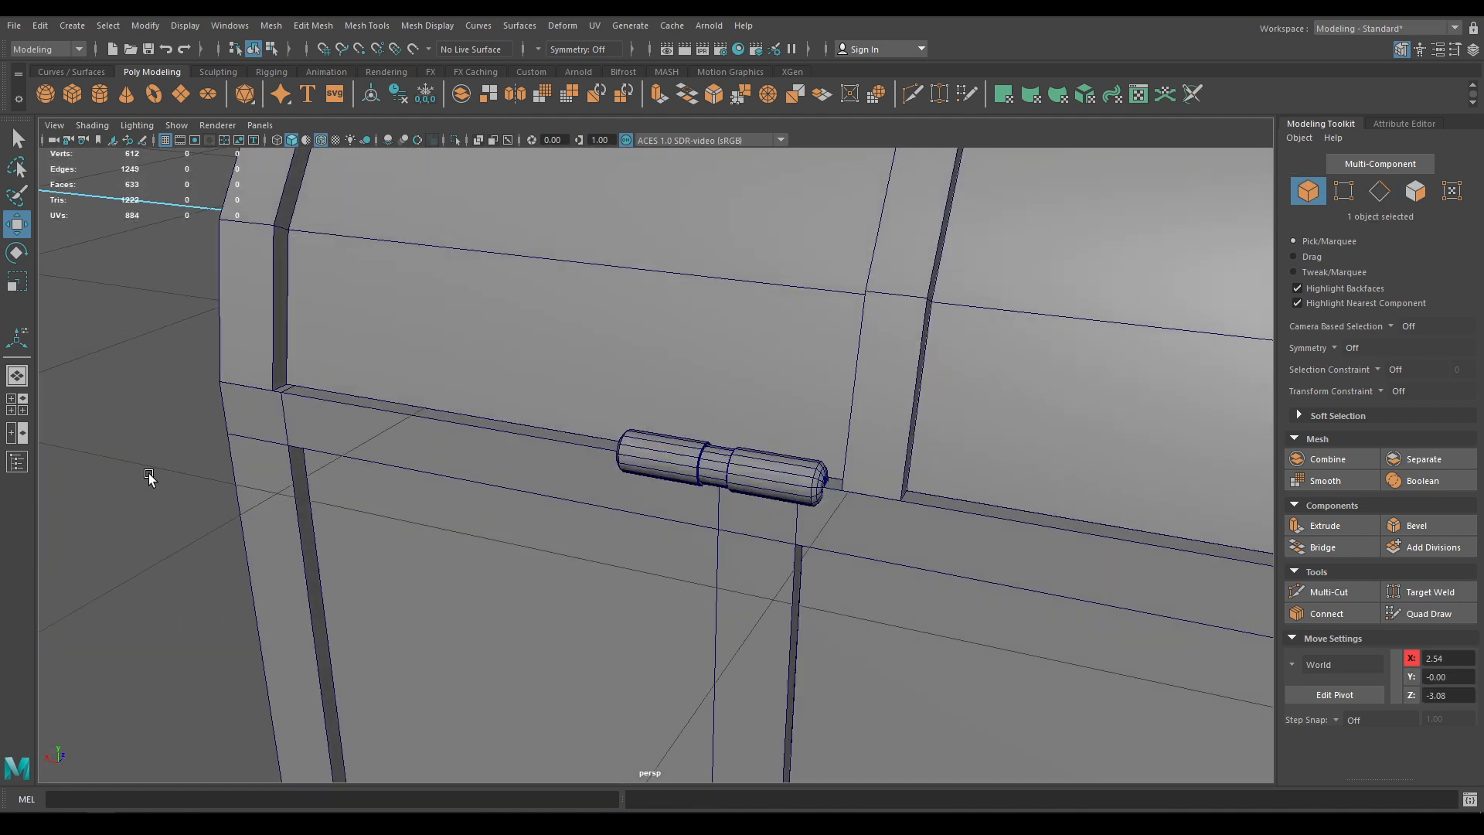
Save, then place a second hinge copy at X -2.53 on the lid's opposite end
{"action": "left_click_drag", "start_coordinate": [149, 474], "coordinate": [355, 371], "text": "alt"}
{"action": "key", "text": "ctrl+s"}
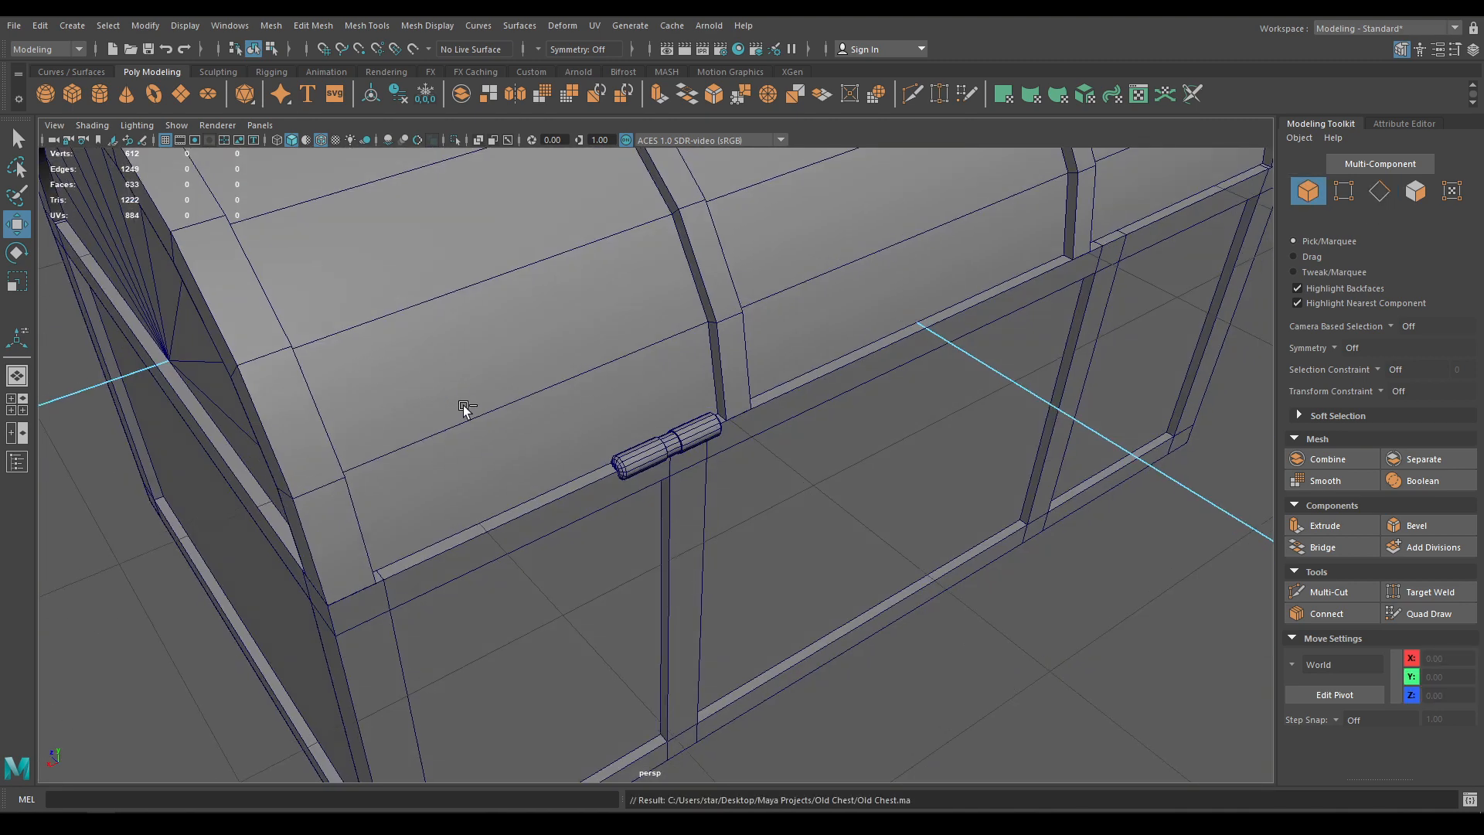
{"action": "left_click", "coordinate": [323, 142]}
{"action": "scroll", "coordinate": [499, 261], "scroll_direction": "down", "scroll_amount": 5}
{"action": "mouse_move", "coordinate": [704, 568]}
{"action": "left_mouse_down", "text": "alt"}
{"action": "mouse_move", "coordinate": [646, 470]}
{"action": "mouse_move", "coordinate": [462, 447]}
{"action": "mouse_move", "coordinate": [370, 528]}
{"action": "left_mouse_up", "text": "alt"}
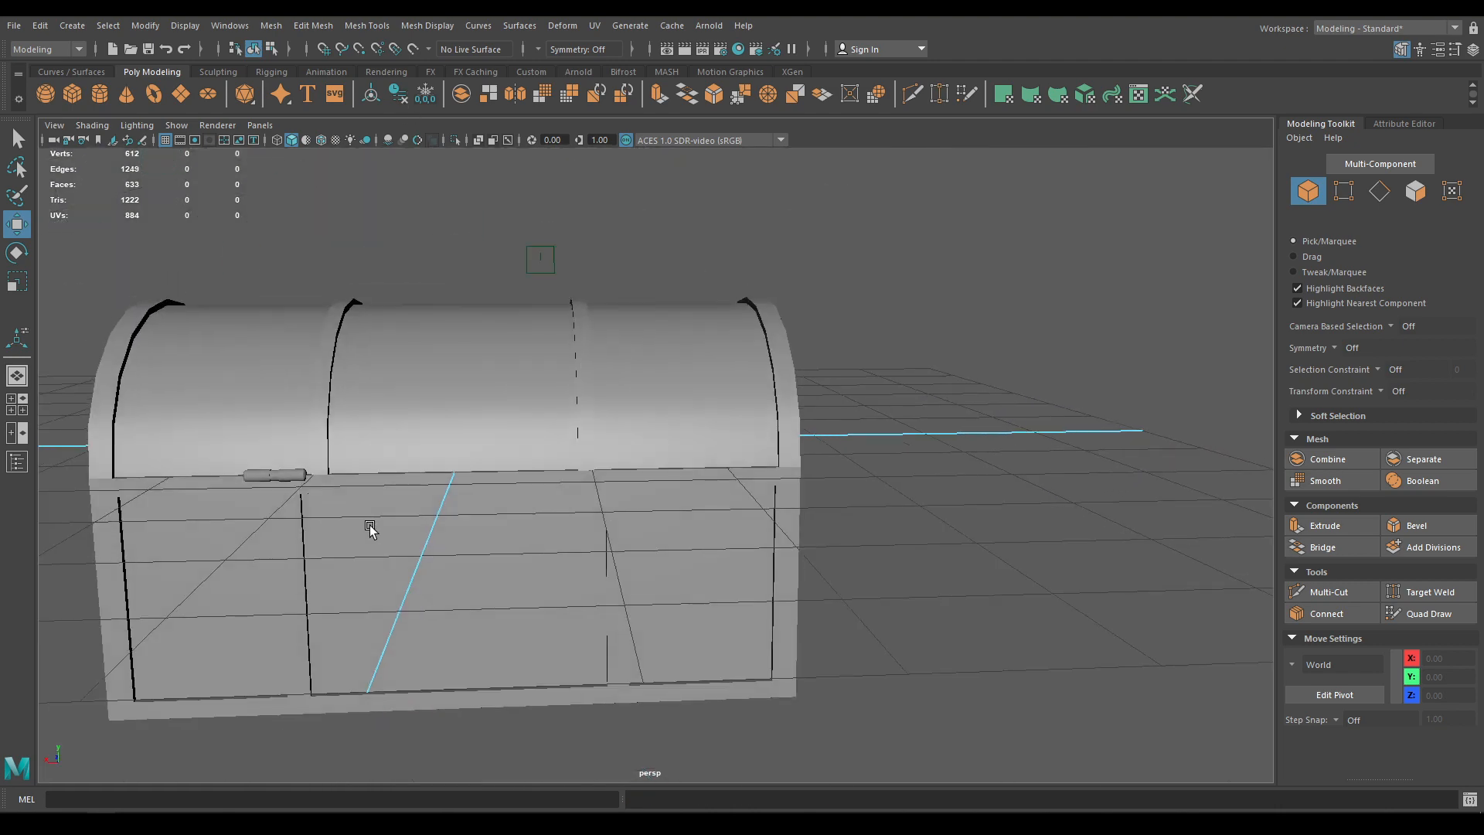
{"action": "left_click", "coordinate": [275, 477]}
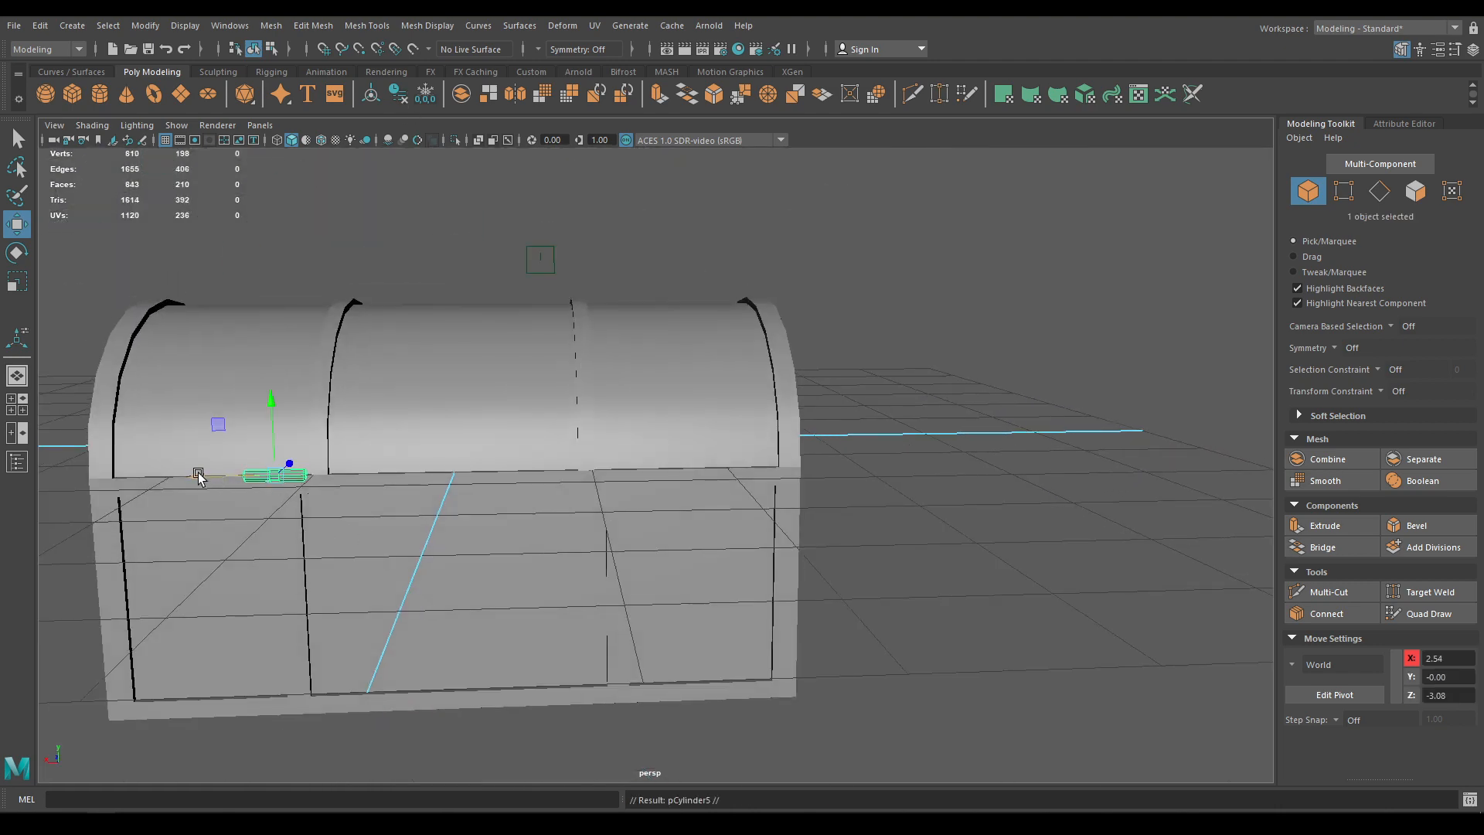
{"action": "left_click_drag", "start_coordinate": [198, 477], "coordinate": [585, 477]}
{"action": "key", "text": "f"}
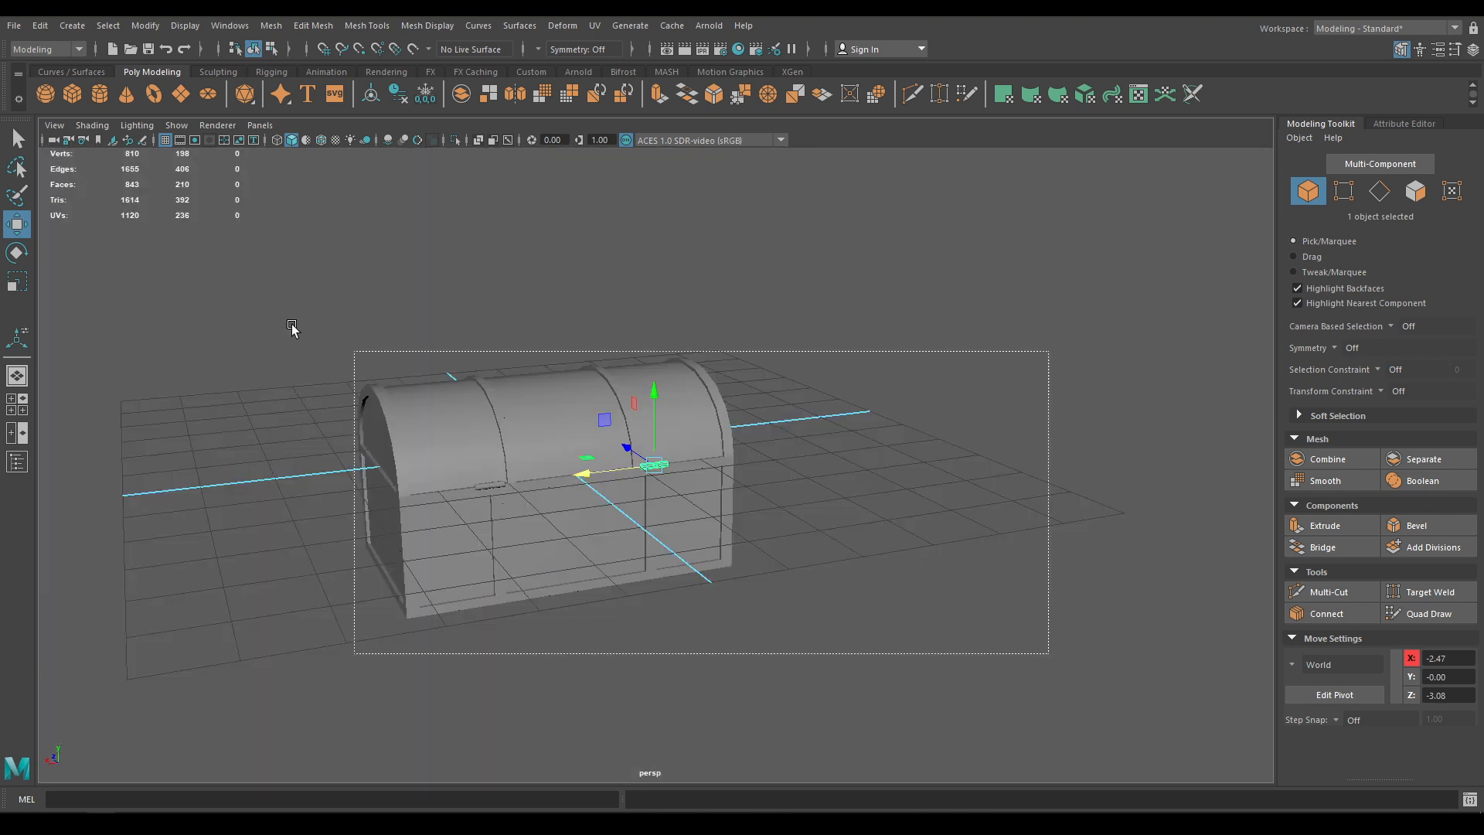
Assign the lambert1 material to all six chest pieces and save the scene
{"action": "right_click", "coordinate": [452, 407]}
{"action": "right_click_drag", "start_coordinate": [452, 402], "coordinate": [542, 773]}
{"action": "left_click", "coordinate": [770, 615]}
{"action": "left_click_drag", "start_coordinate": [711, 638], "coordinate": [657, 621], "text": "alt"}
{"action": "scroll", "coordinate": [698, 630], "scroll_direction": "up", "scroll_amount": 4}
{"action": "left_click_drag", "start_coordinate": [937, 658], "coordinate": [265, 349]}
{"action": "right_click_drag", "start_coordinate": [404, 393], "coordinate": [512, 772]}
{"action": "left_click", "coordinate": [748, 694]}
{"action": "key", "text": "ctrl+s"}
{"action": "scroll", "coordinate": [493, 422], "scroll_direction": "down", "scroll_amount": 5}
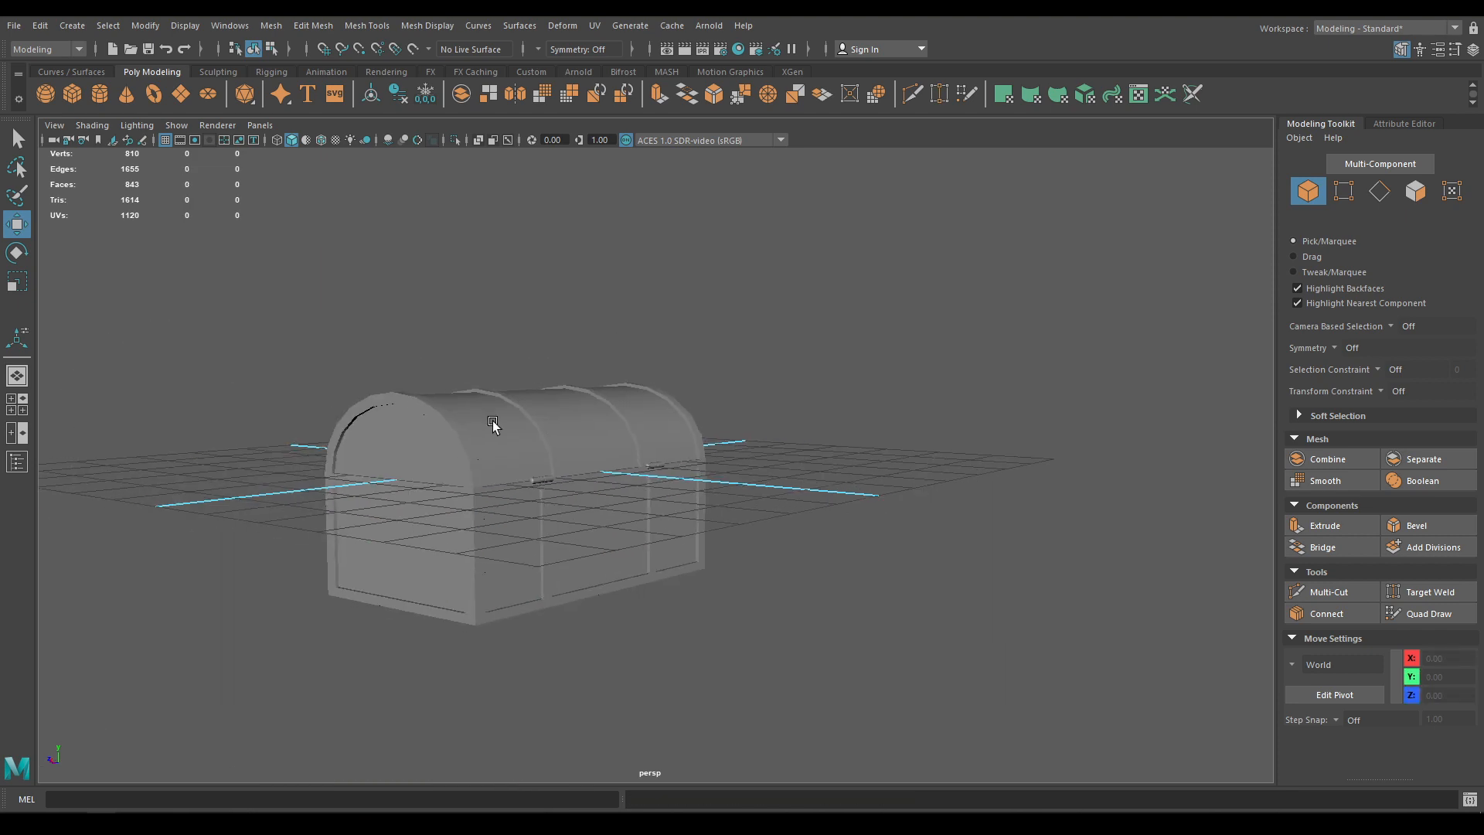
Turn on wireframe-on-shaded and orbit the chest to check its underside, far side and right end
{"action": "left_click_drag", "start_coordinate": [493, 422], "coordinate": [764, 446], "text": "alt"}
{"action": "left_click_drag", "start_coordinate": [581, 351], "coordinate": [653, 373], "text": "alt"}
{"action": "scroll", "coordinate": [630, 570], "scroll_direction": "up", "scroll_amount": 3}
{"action": "left_click_drag", "start_coordinate": [629, 570], "coordinate": [632, 623], "text": "alt"}
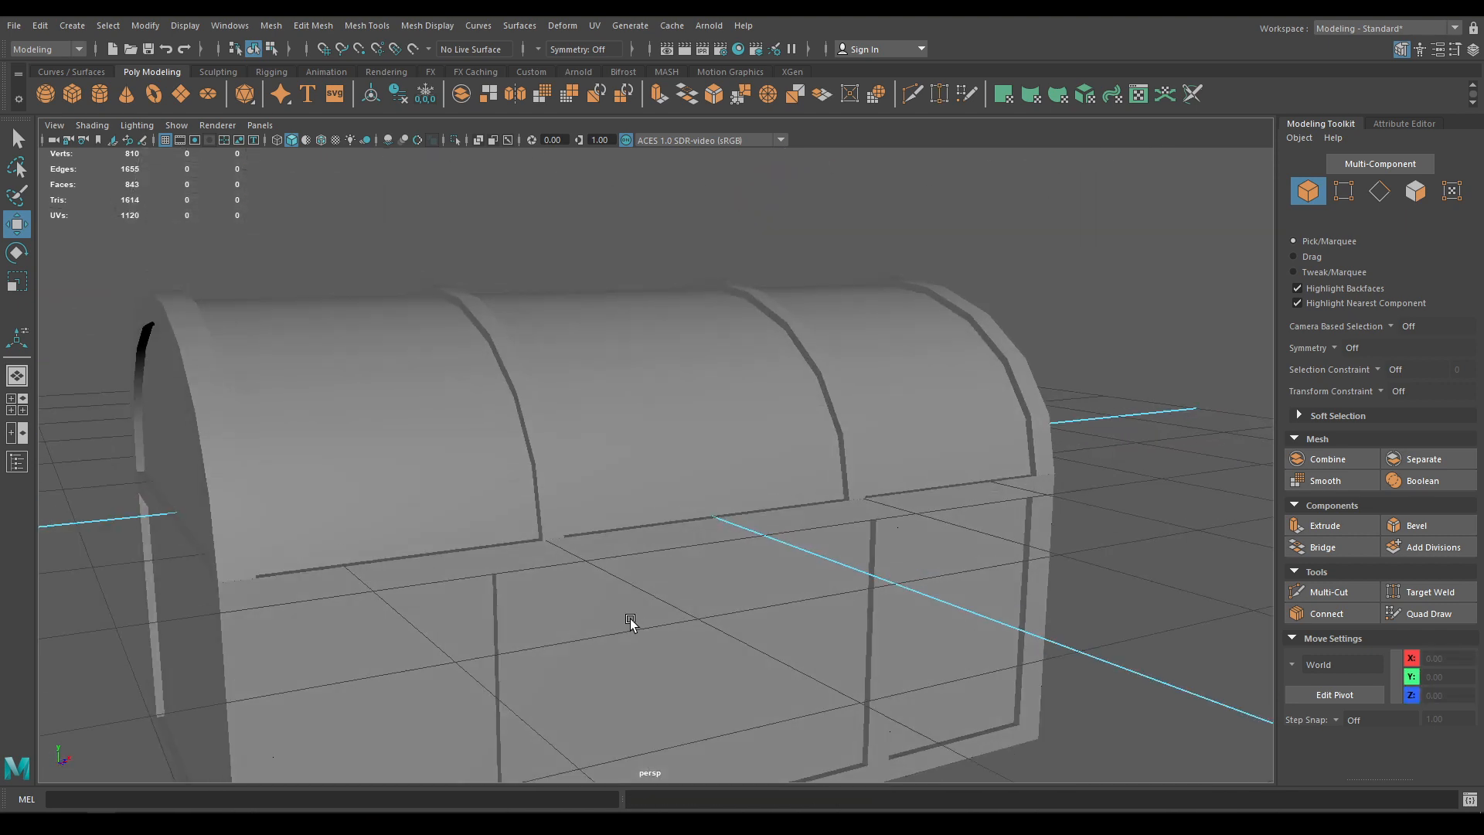
{"action": "scroll", "coordinate": [633, 623], "scroll_direction": "down", "scroll_amount": 4}
{"action": "middle_click_drag", "start_coordinate": [573, 467], "coordinate": [551, 419], "text": "alt"}
{"action": "left_click", "coordinate": [321, 143]}
{"action": "scroll", "coordinate": [429, 391], "scroll_direction": "down", "scroll_amount": 2}
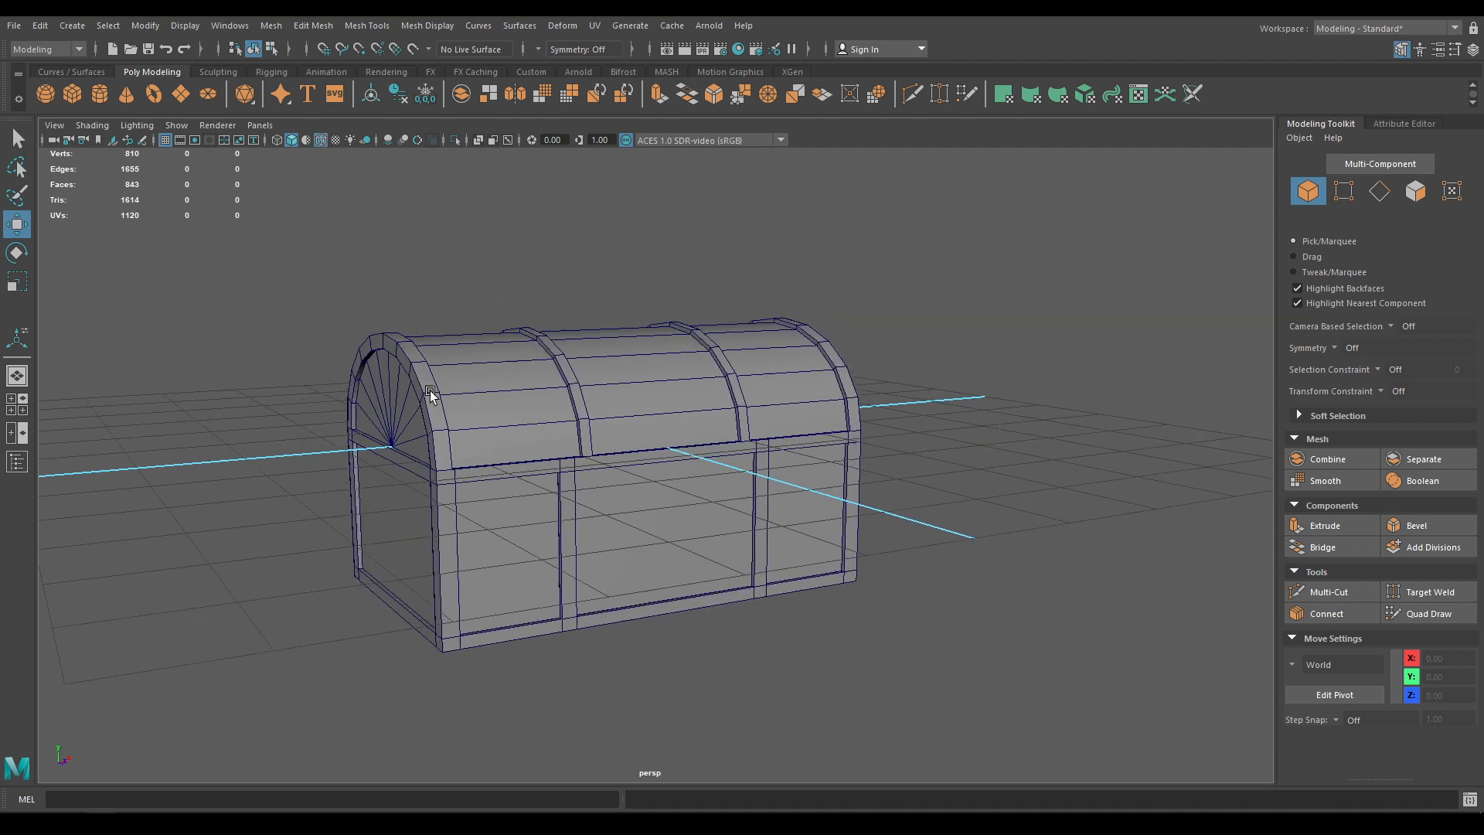
{"action": "left_click_drag", "start_coordinate": [429, 391], "coordinate": [439, 393], "text": "alt"}
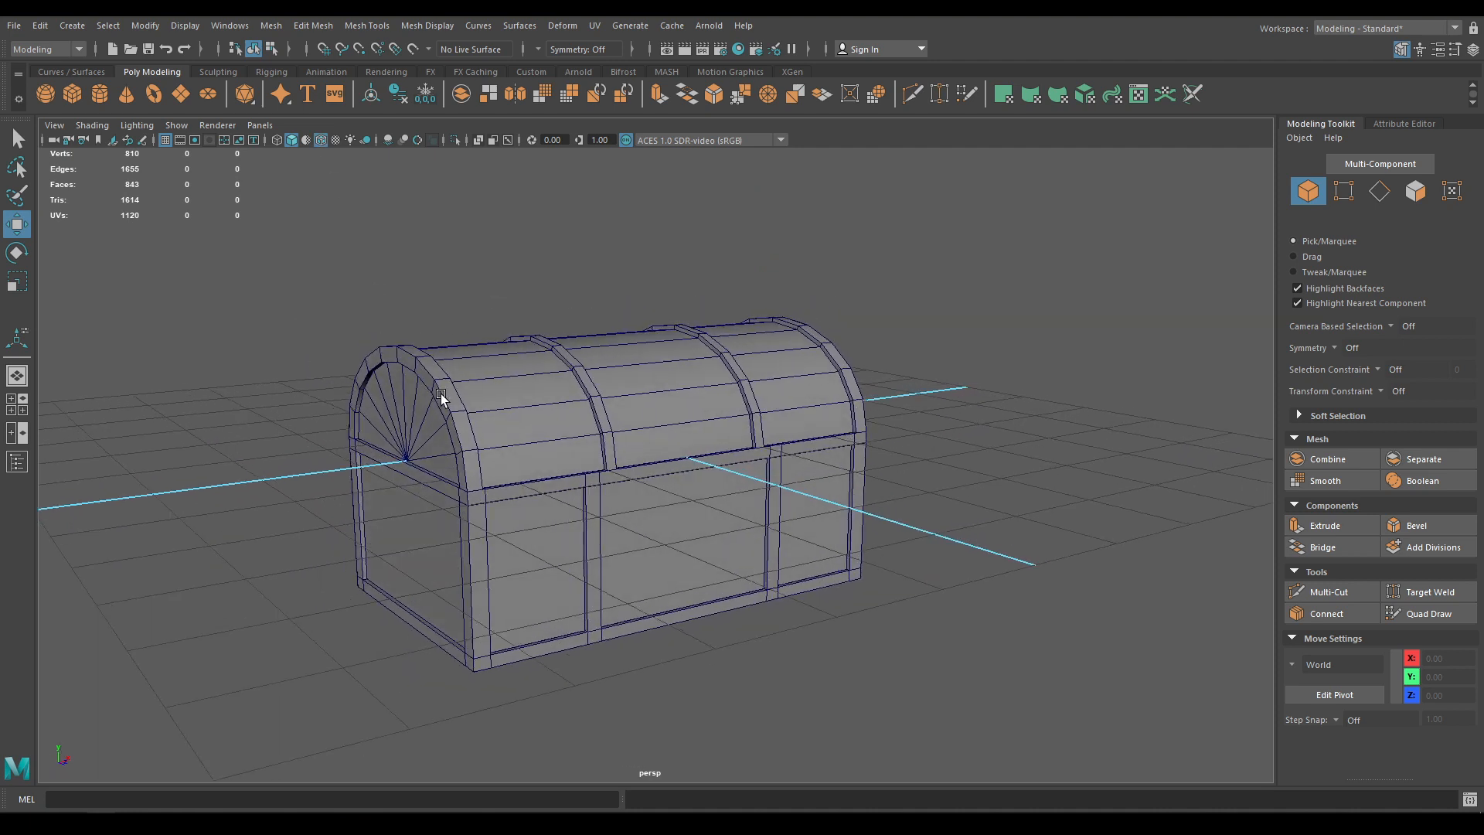
{"action": "mouse_move", "coordinate": [443, 468]}
{"action": "left_mouse_down", "text": "alt"}
{"action": "mouse_move", "coordinate": [619, 464]}
{"action": "mouse_move", "coordinate": [423, 479]}
{"action": "mouse_move", "coordinate": [444, 418]}
{"action": "mouse_move", "coordinate": [335, 440]}
{"action": "mouse_move", "coordinate": [388, 410]}
{"action": "mouse_move", "coordinate": [415, 458]}
{"action": "left_mouse_up", "text": "alt"}
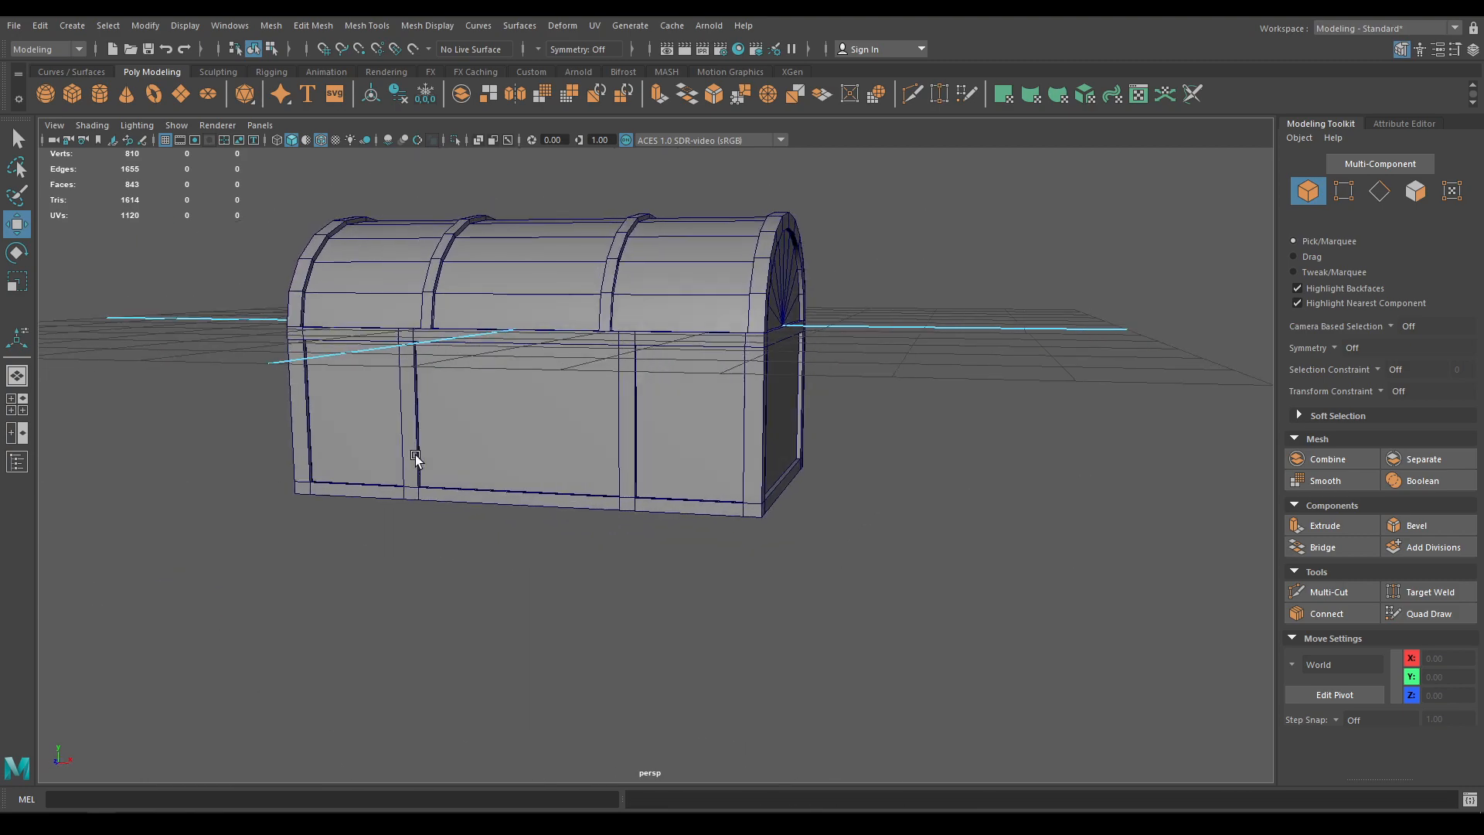
{"action": "left_click_drag", "start_coordinate": [415, 459], "coordinate": [617, 407], "text": "alt"}
Duplicate the chest's bottom face as a separate piece
{"action": "right_click_drag", "start_coordinate": [617, 407], "coordinate": [616, 434]}
{"action": "left_click", "coordinate": [626, 448]}
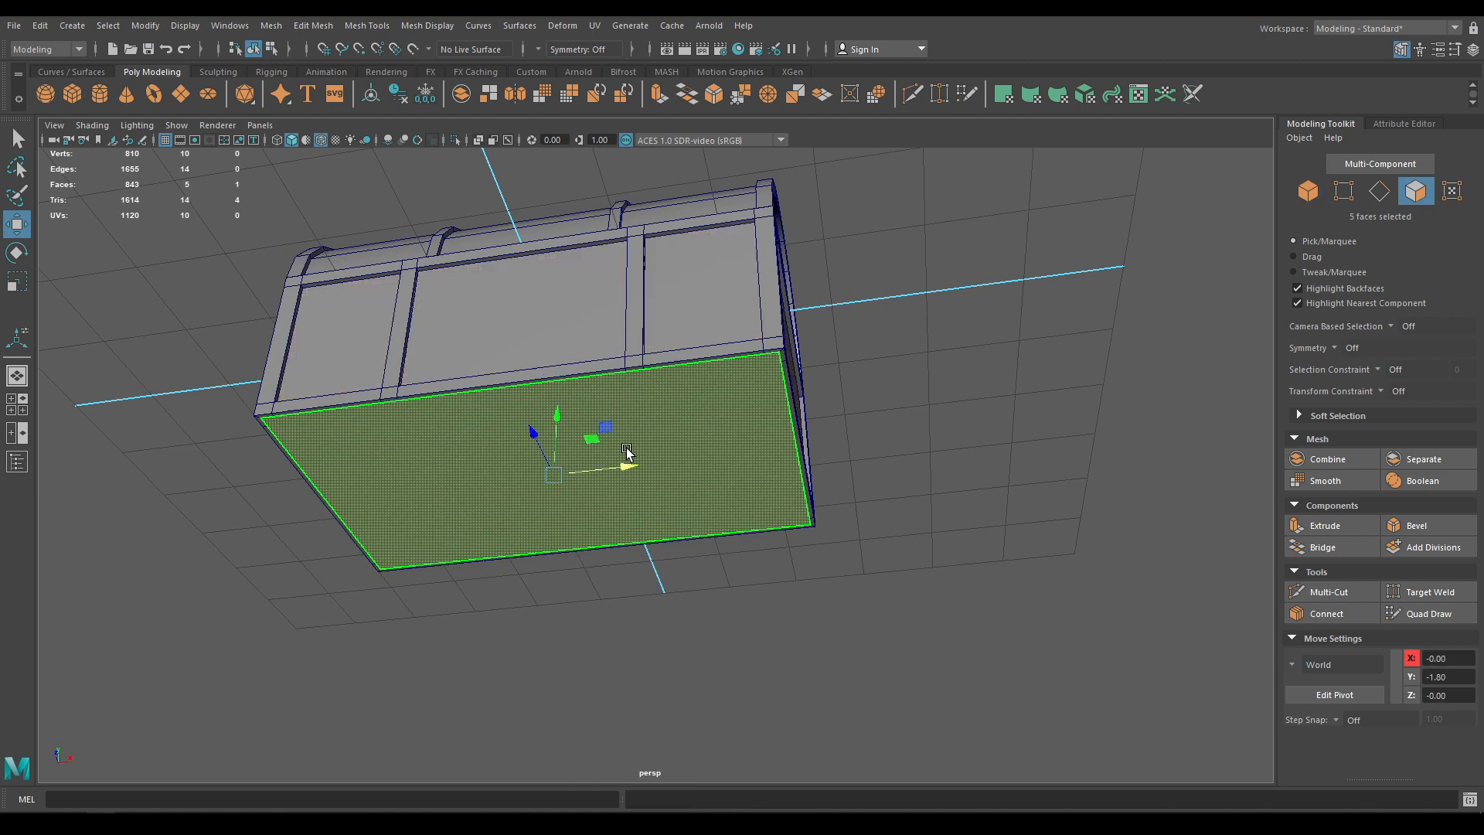
{"action": "right_click_drag", "start_coordinate": [1031, 347], "coordinate": [1042, 394], "text": "shift"}
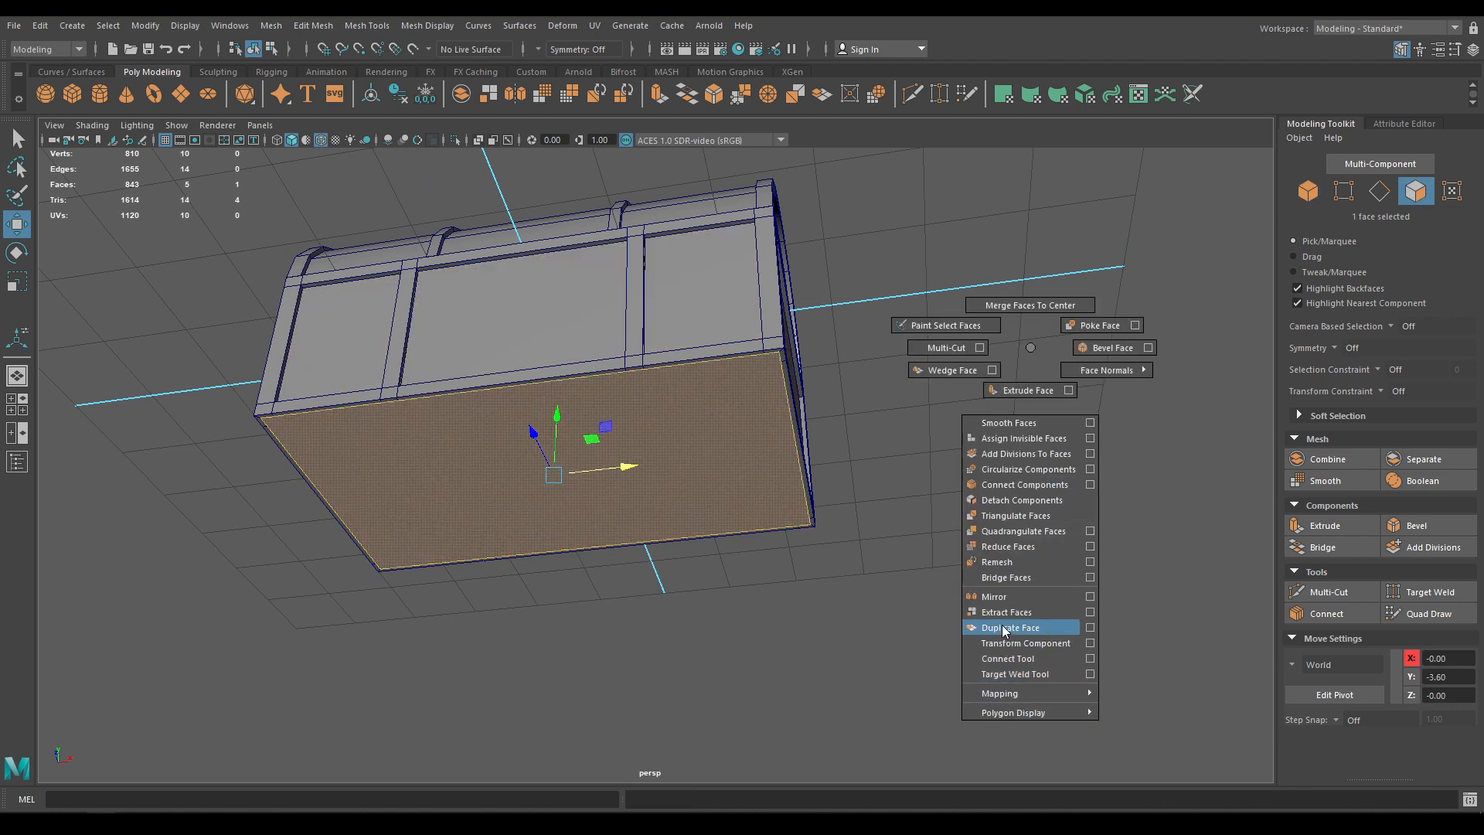
{"action": "right_click_drag", "start_coordinate": [1005, 630], "coordinate": [1002, 628], "text": "shift"}
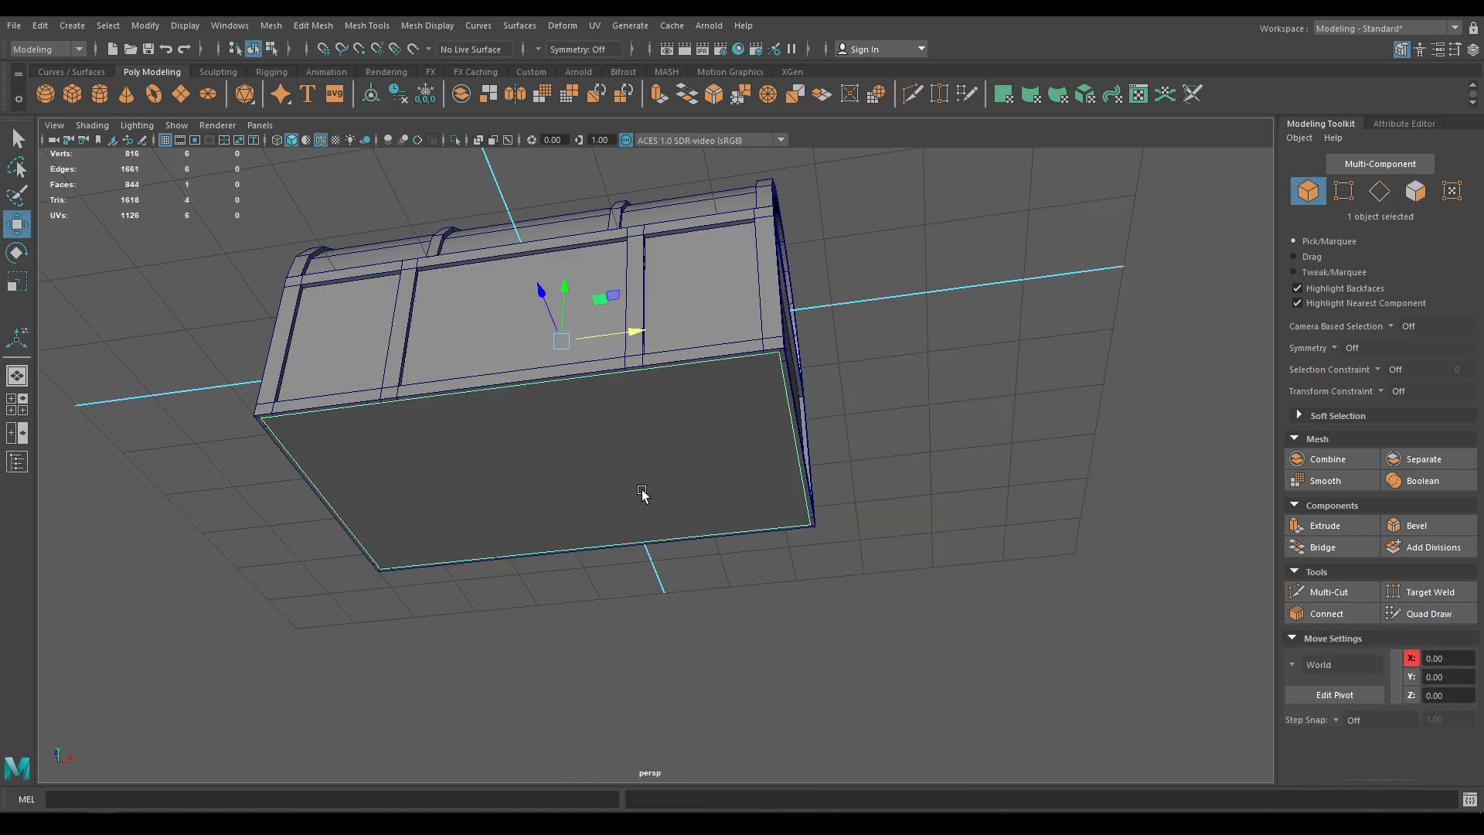
Centre the duplicated face's pivot and scale it up uniformly
{"action": "key", "text": "r"}
{"action": "key", "text": "space"}
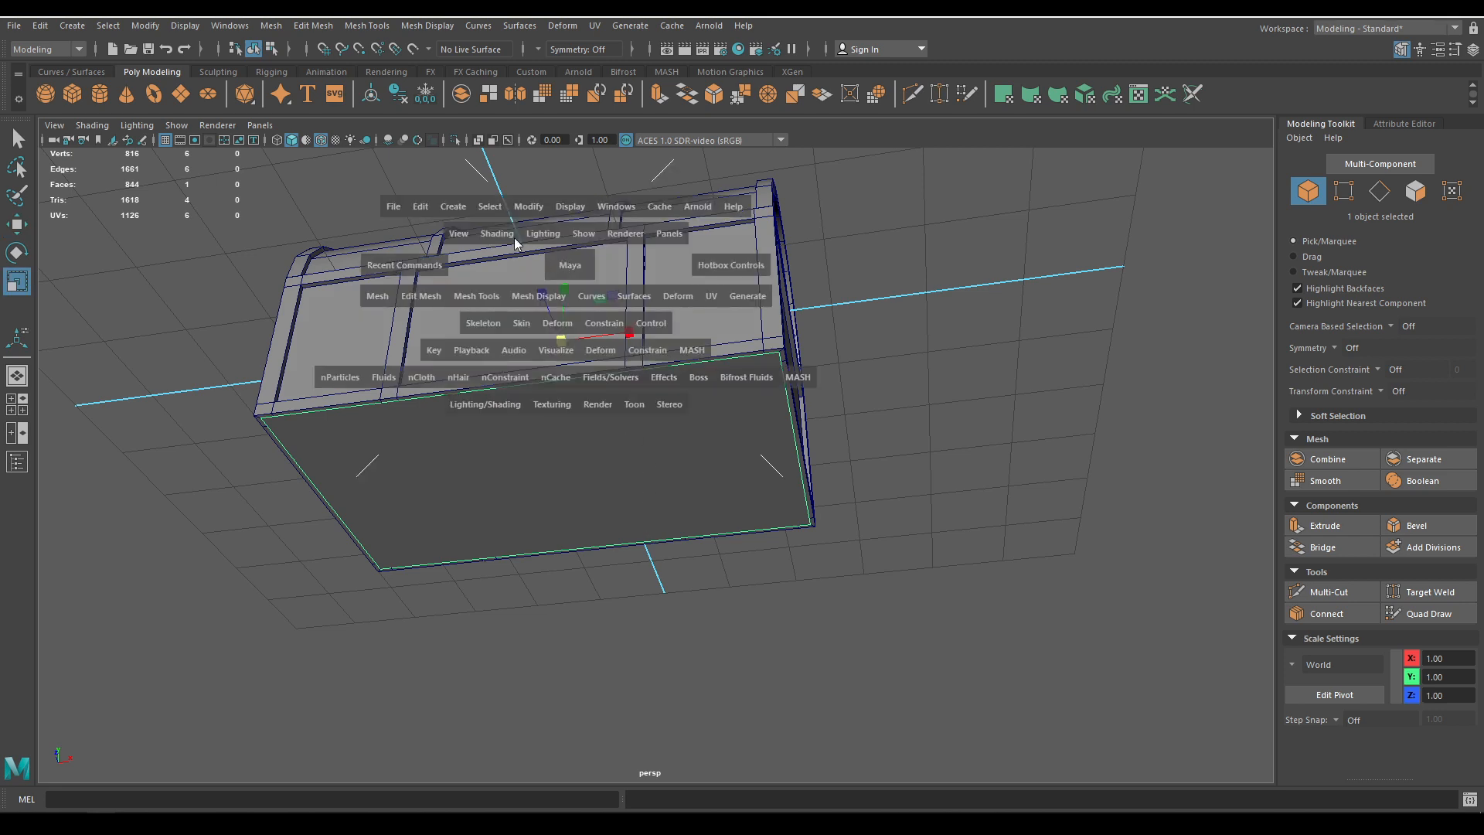
{"action": "left_click", "coordinate": [517, 212]}
{"action": "left_click", "coordinate": [550, 321]}
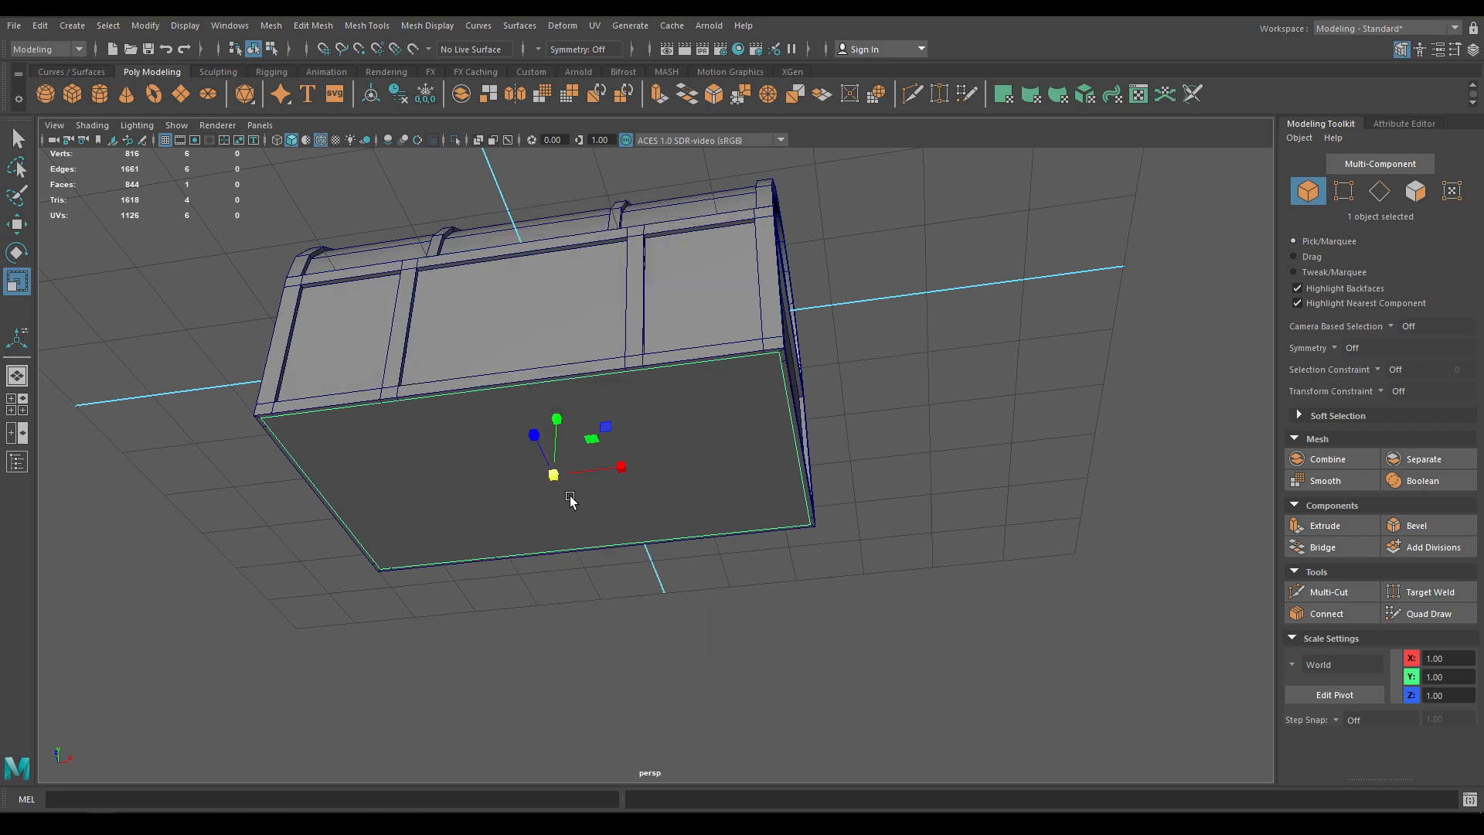
{"action": "left_click_drag", "start_coordinate": [552, 479], "coordinate": [539, 353]}
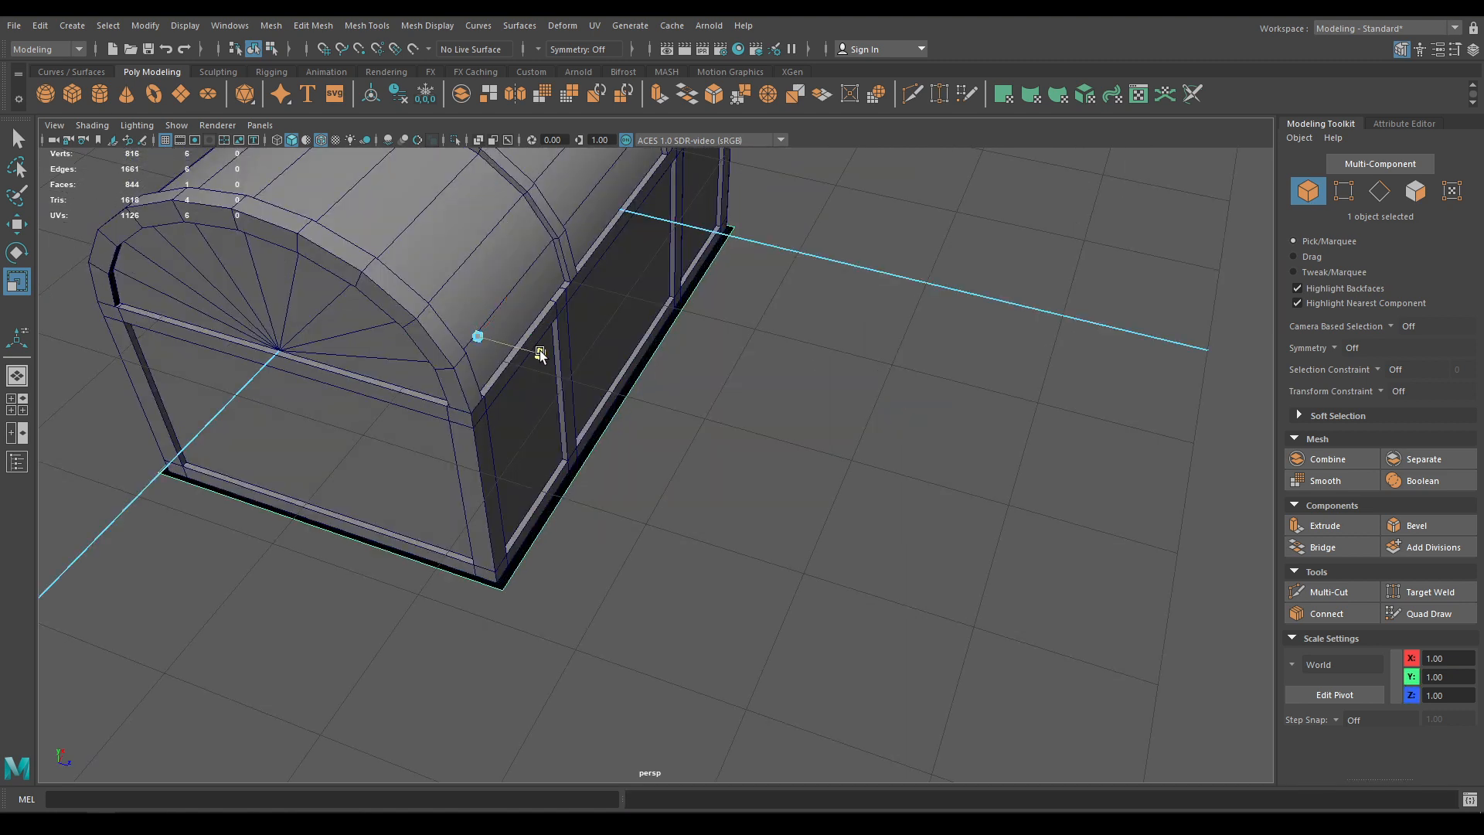
Extrude the base face with Thickness 0.15 into a slab, then begin a second extrude
{"action": "key", "text": "w"}
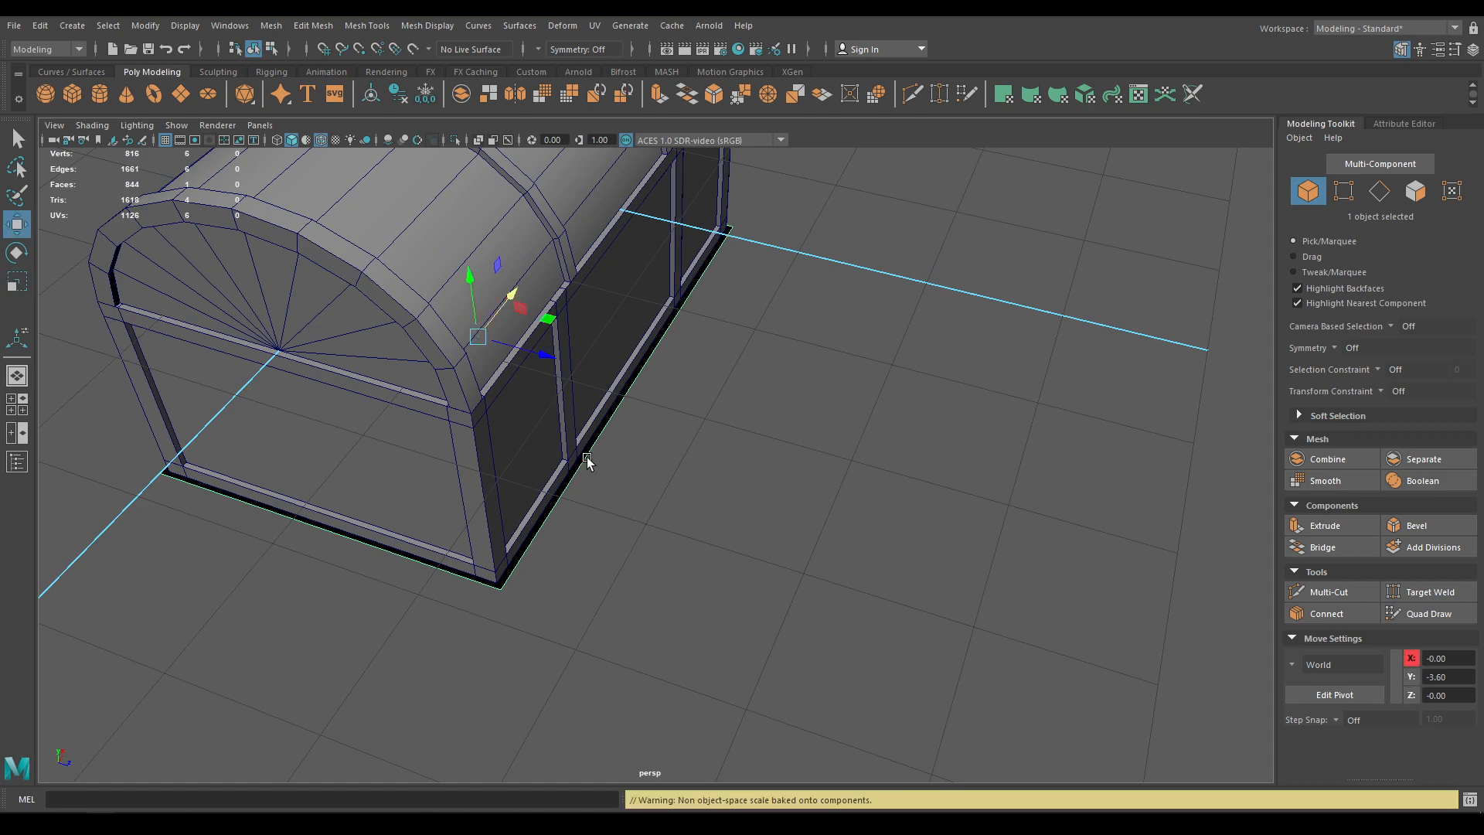
{"action": "left_click_drag", "start_coordinate": [587, 456], "coordinate": [526, 246], "text": "alt"}
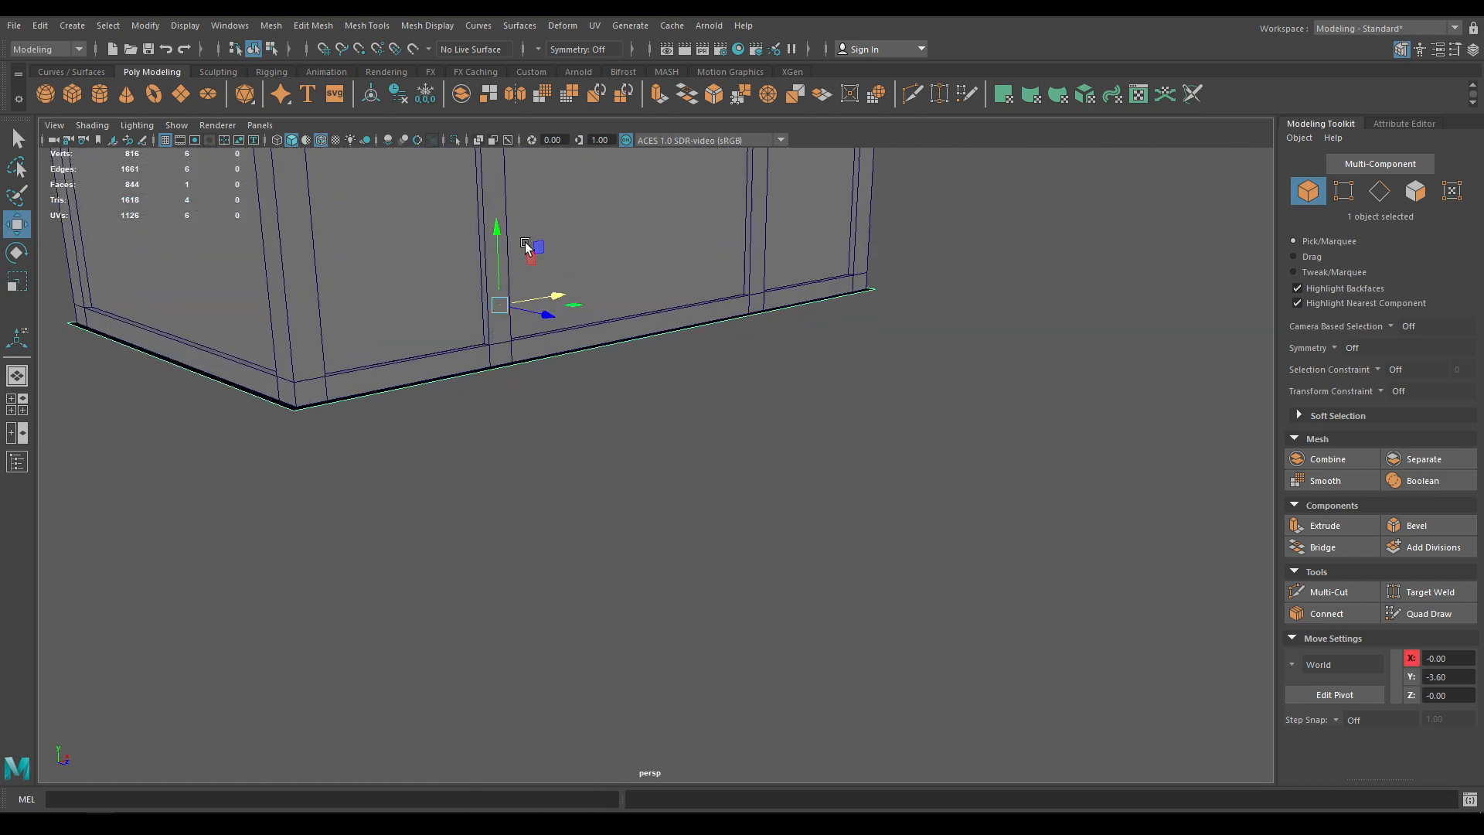
{"action": "key", "text": "ctrl+e"}
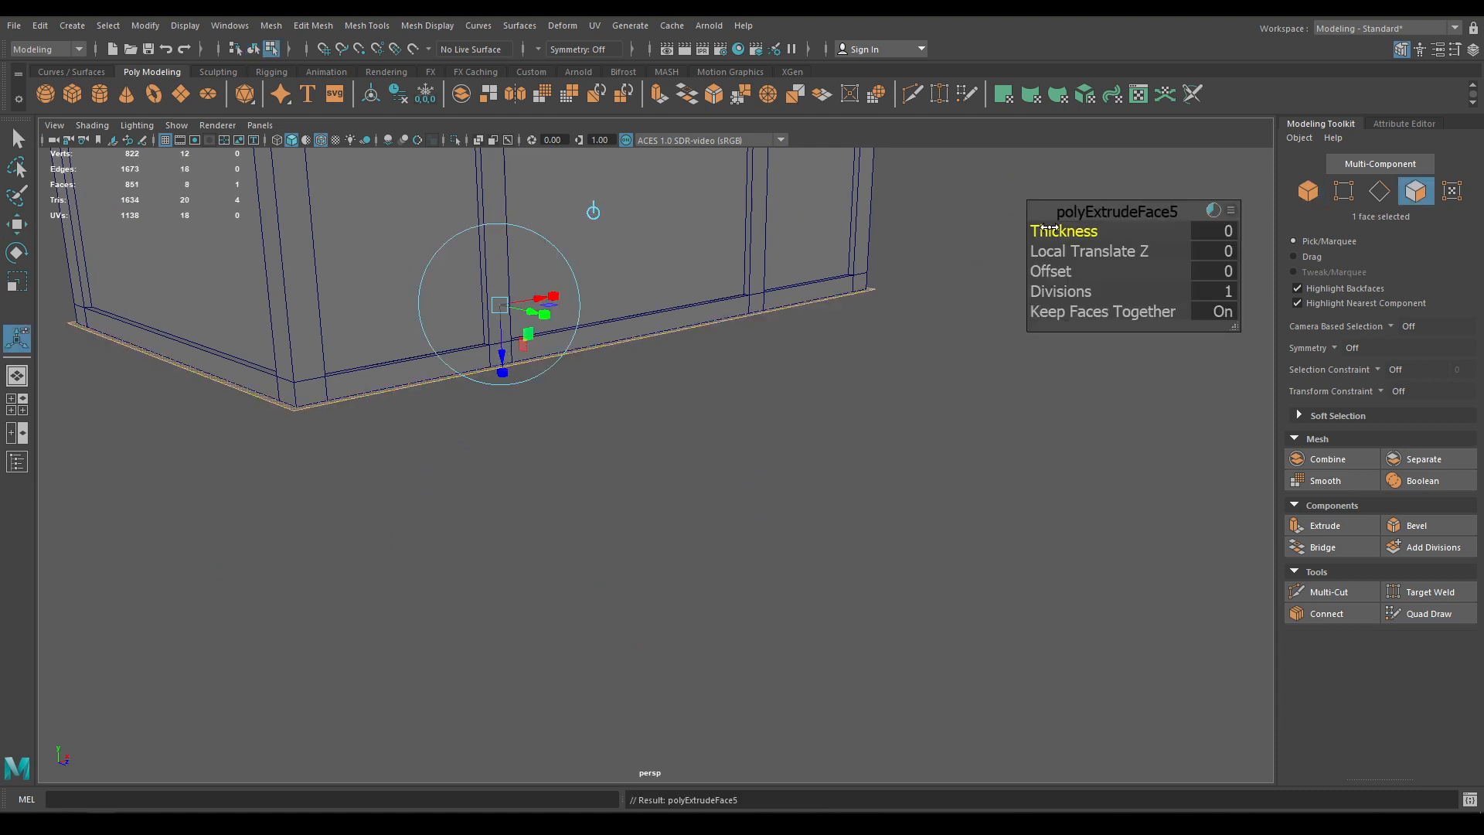
{"action": "left_click_drag", "start_coordinate": [1058, 227], "coordinate": [1061, 226]}
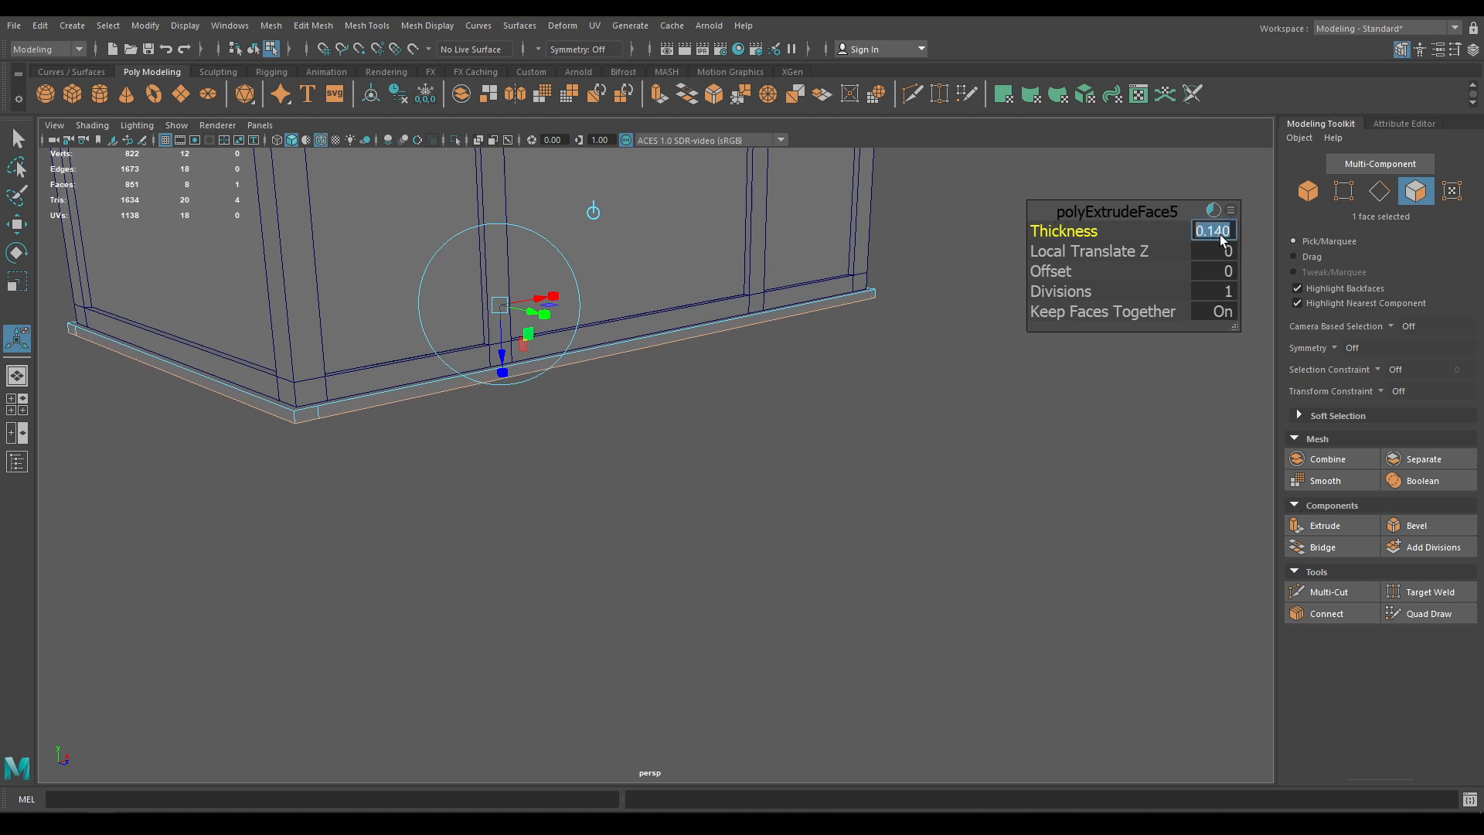
{"action": "scroll", "coordinate": [452, 339], "scroll_direction": "down", "scroll_amount": 1}
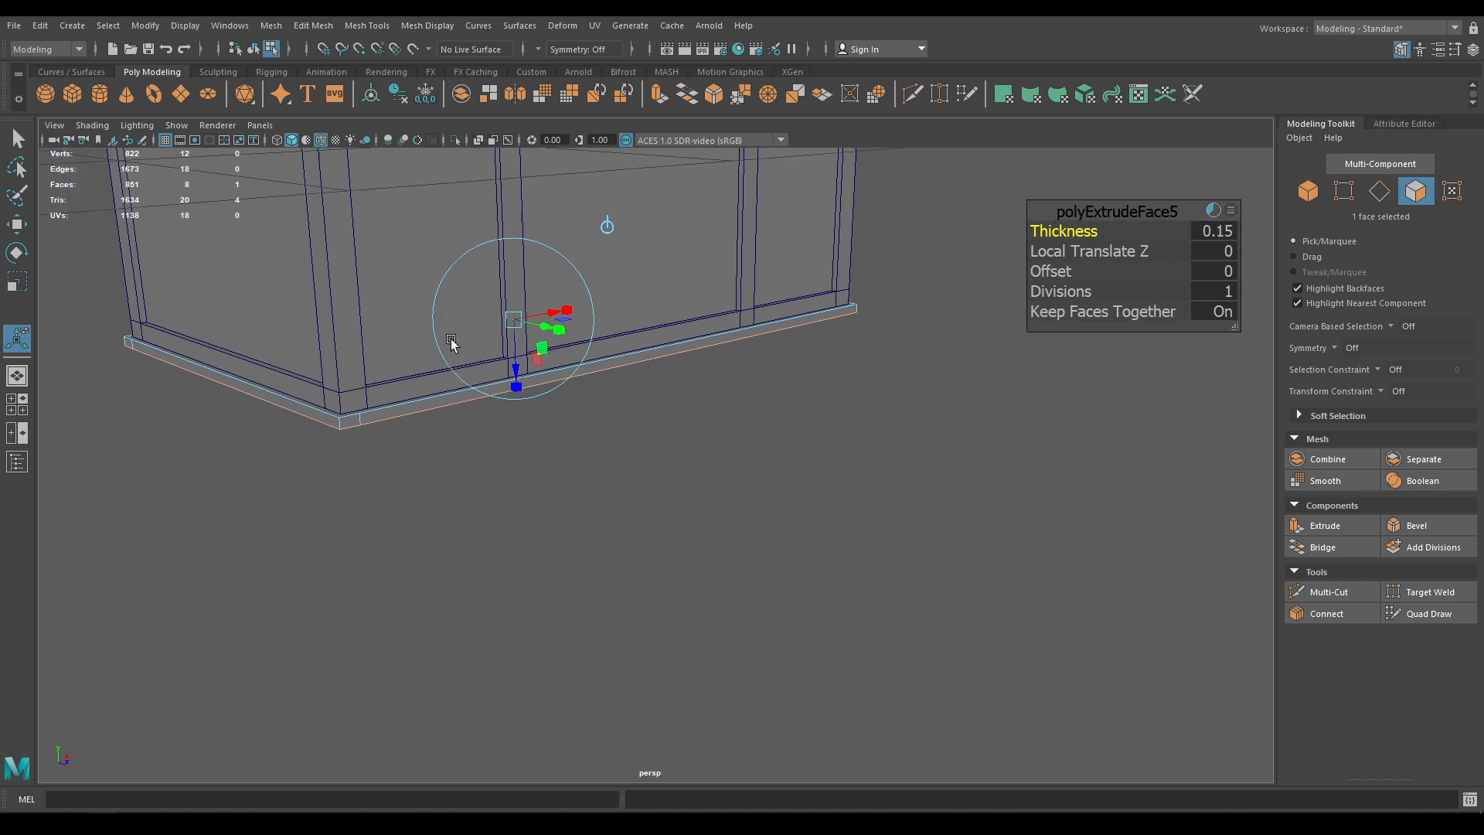
{"action": "key", "text": "w"}
{"action": "key", "text": "ctrl+e"}
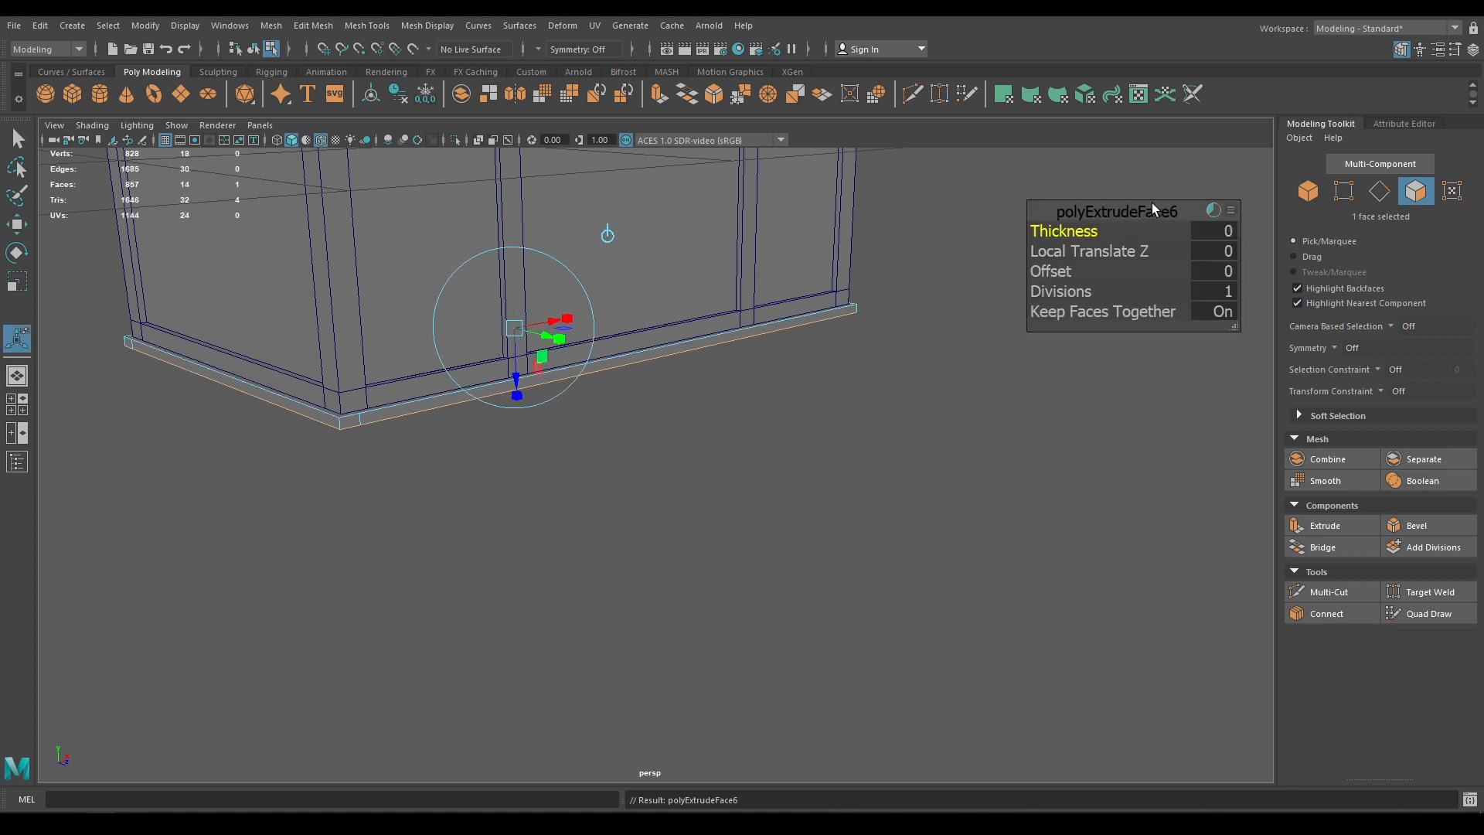
Commit the second base extrusion at thickness 0.14 and frame the chest's base
{"action": "left_click_drag", "start_coordinate": [1058, 231], "coordinate": [1049, 269]}
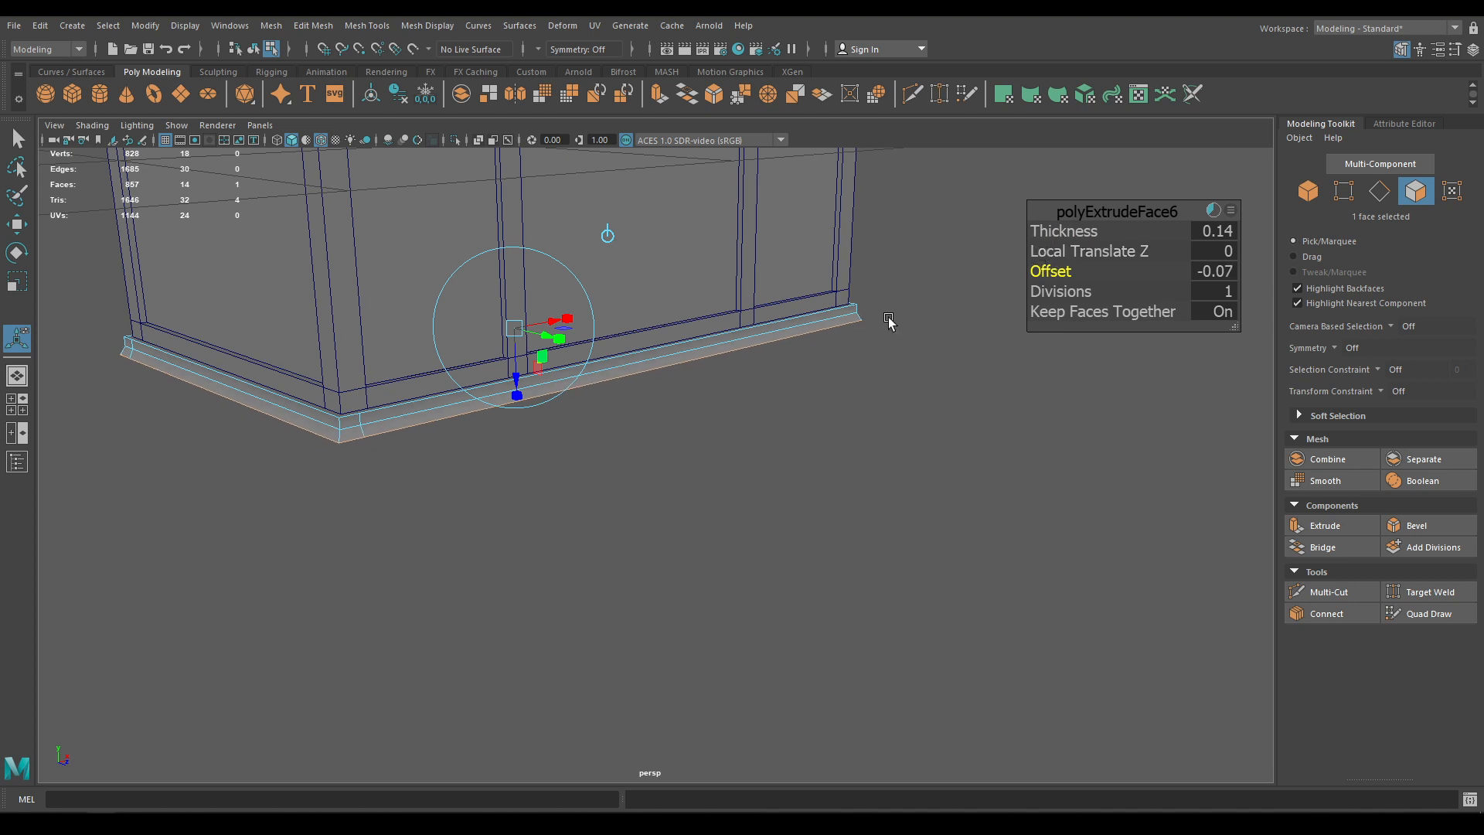
{"action": "key", "text": "w"}
{"action": "right_click_drag", "start_coordinate": [611, 546], "coordinate": [555, 402], "text": "alt"}
{"action": "left_click_drag", "start_coordinate": [555, 402], "coordinate": [511, 390], "text": "alt"}
{"action": "right_click_drag", "start_coordinate": [511, 390], "coordinate": [616, 749], "text": "alt"}
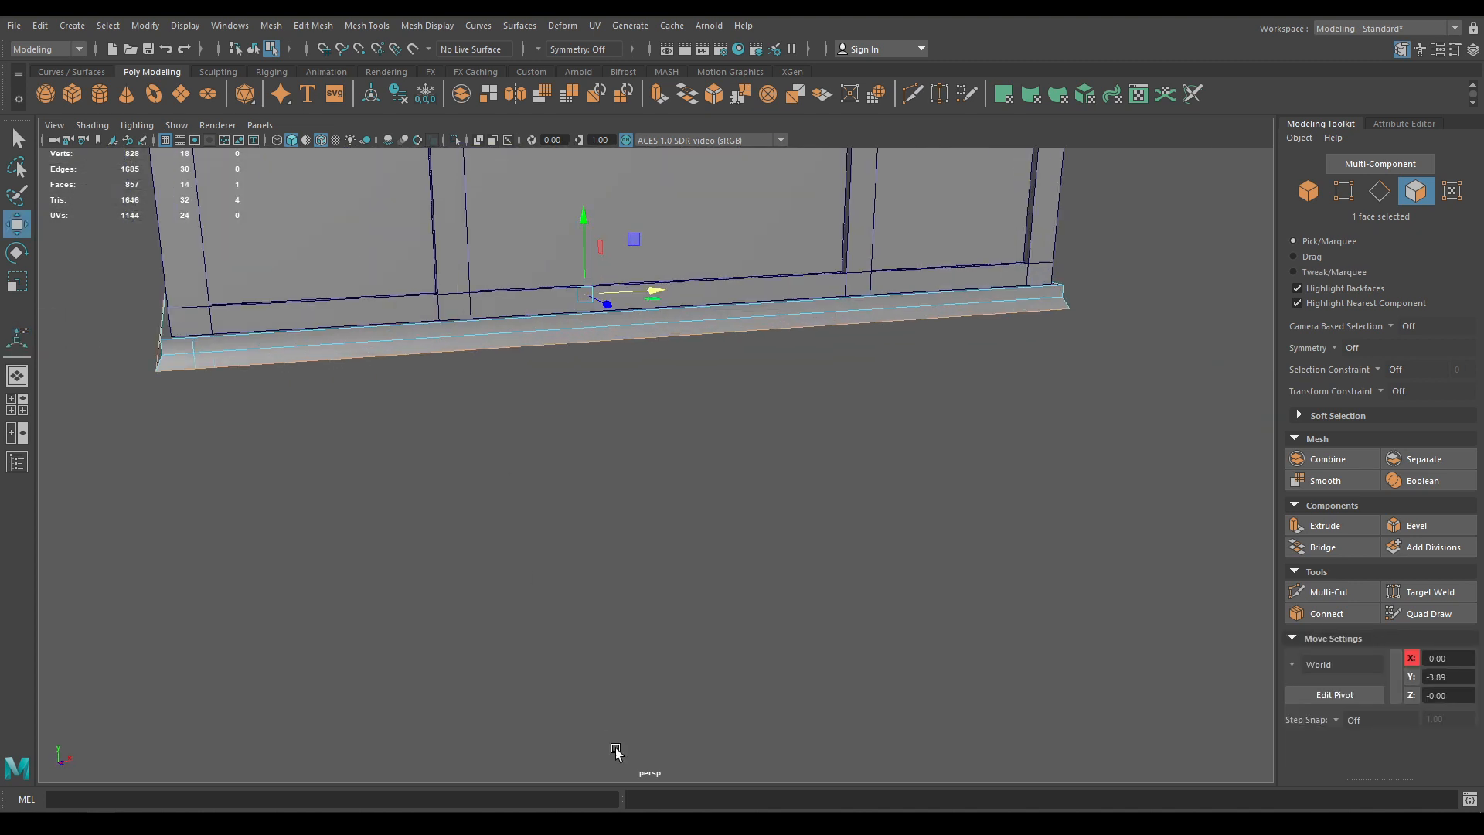
{"action": "left_click_drag", "start_coordinate": [607, 588], "coordinate": [647, 569], "text": "alt"}
{"action": "right_click_drag", "start_coordinate": [646, 569], "coordinate": [684, 638], "text": "alt"}
{"action": "middle_click_drag", "start_coordinate": [685, 638], "coordinate": [778, 721], "text": "alt"}
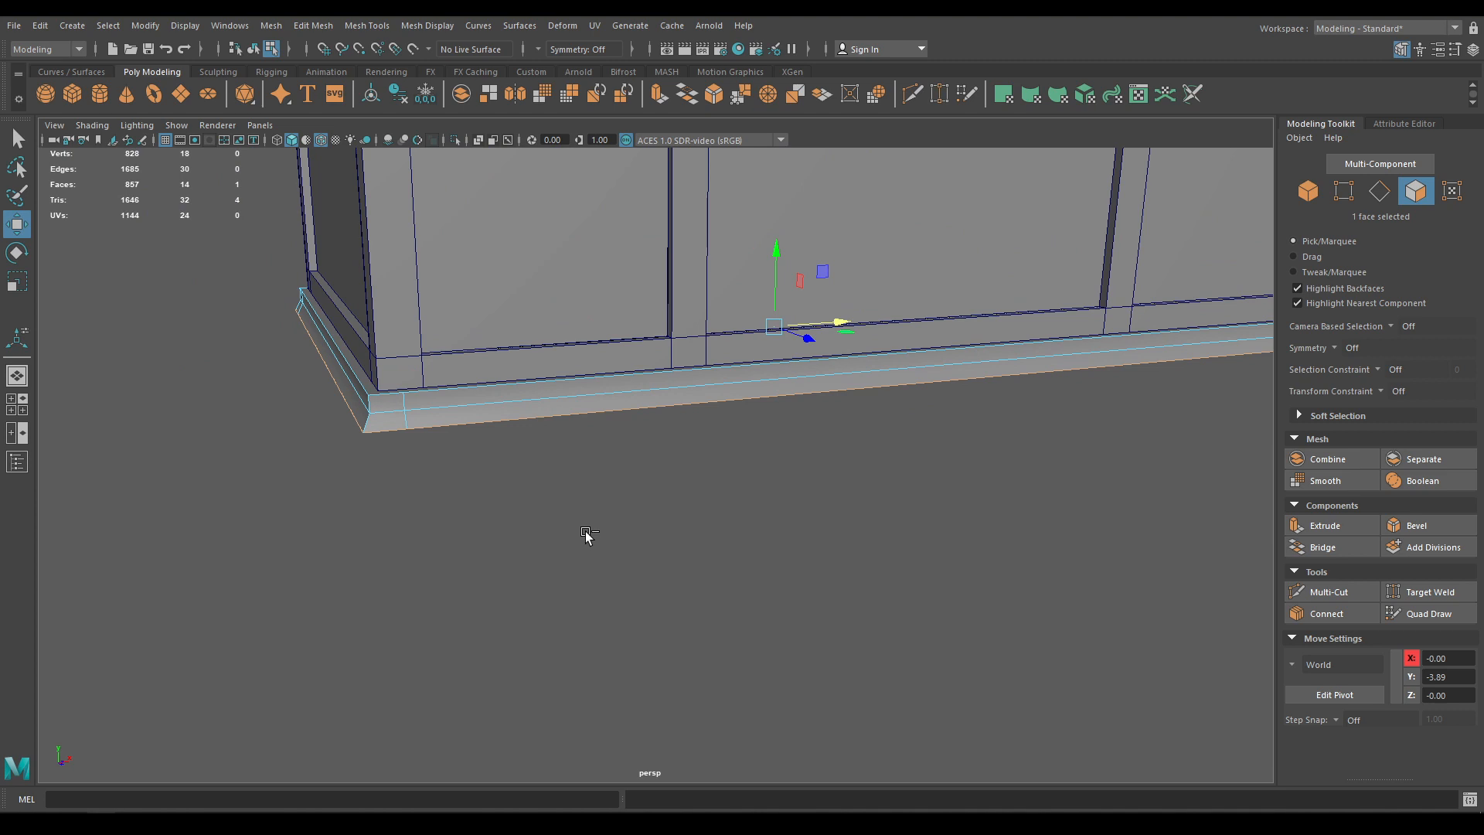
Extrude the base face a third time with offset -0.14 and thickness 0.17
{"action": "key", "text": "ctrl+e"}
{"action": "left_click_drag", "start_coordinate": [1071, 231], "coordinate": [1047, 272]}
{"action": "left_click_drag", "start_coordinate": [858, 402], "coordinate": [729, 453], "text": "alt"}
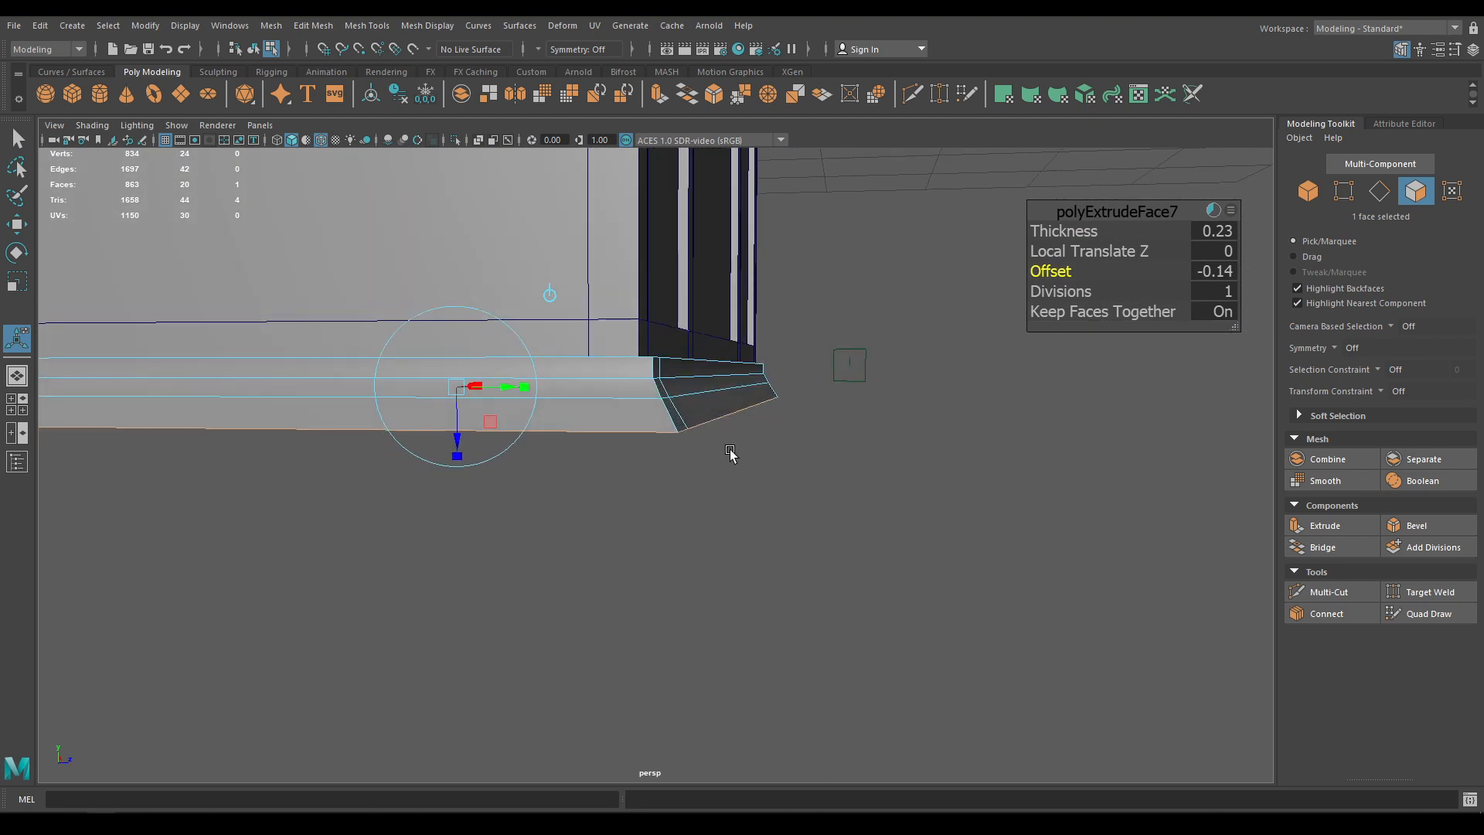
{"action": "scroll", "coordinate": [730, 453], "scroll_direction": "down", "scroll_amount": 2}
{"action": "left_click_drag", "start_coordinate": [1061, 232], "coordinate": [1056, 231]}
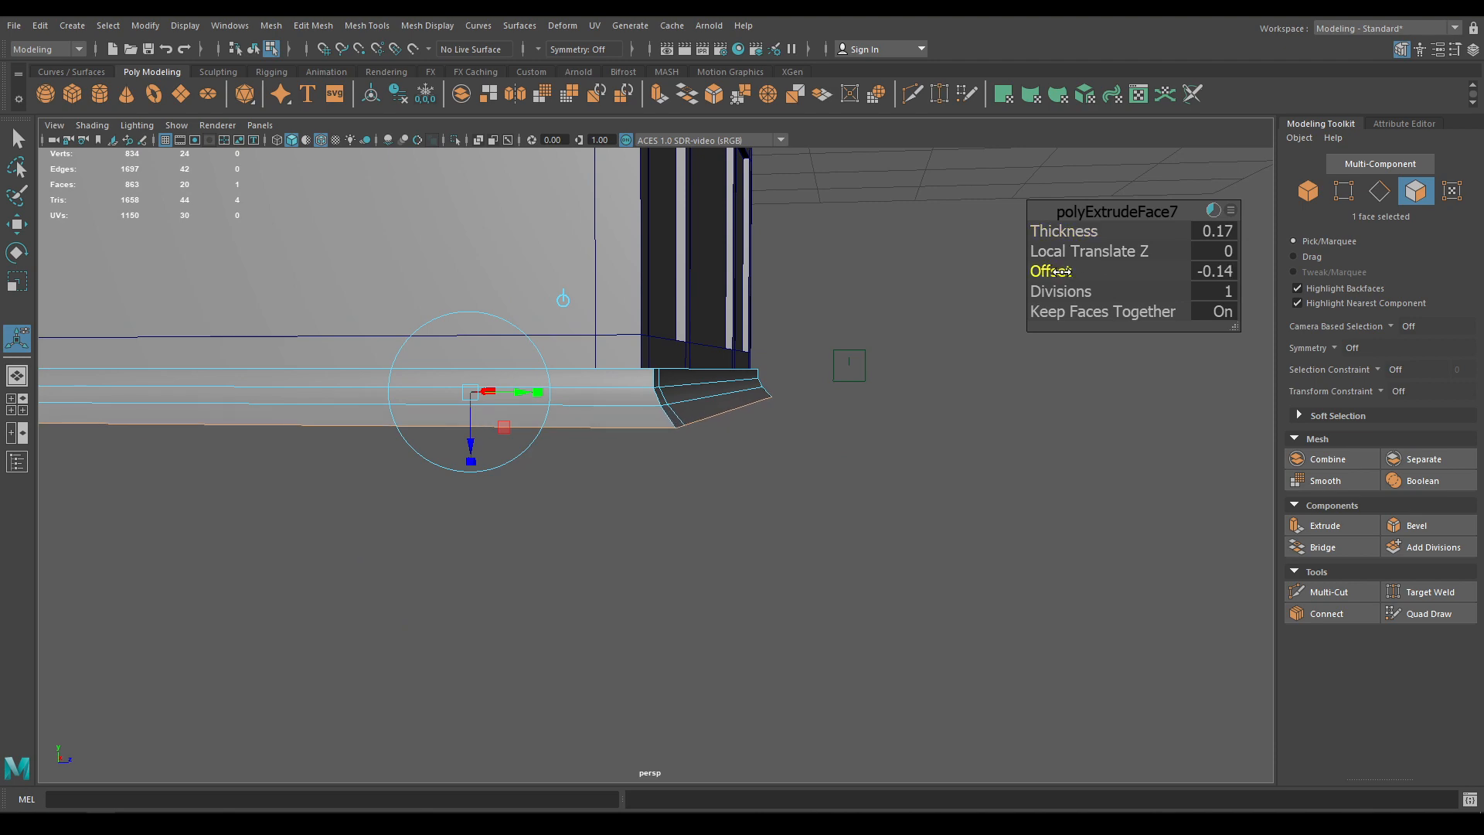
{"action": "left_click_drag", "start_coordinate": [861, 430], "coordinate": [463, 481], "text": "alt"}
{"action": "key", "text": "w"}
Return to object mode and clear the face selection
{"action": "right_click_drag", "start_coordinate": [227, 394], "coordinate": [275, 355]}
{"action": "left_click", "coordinate": [282, 366]}
{"action": "scroll", "coordinate": [358, 464], "scroll_direction": "down", "scroll_amount": 3}
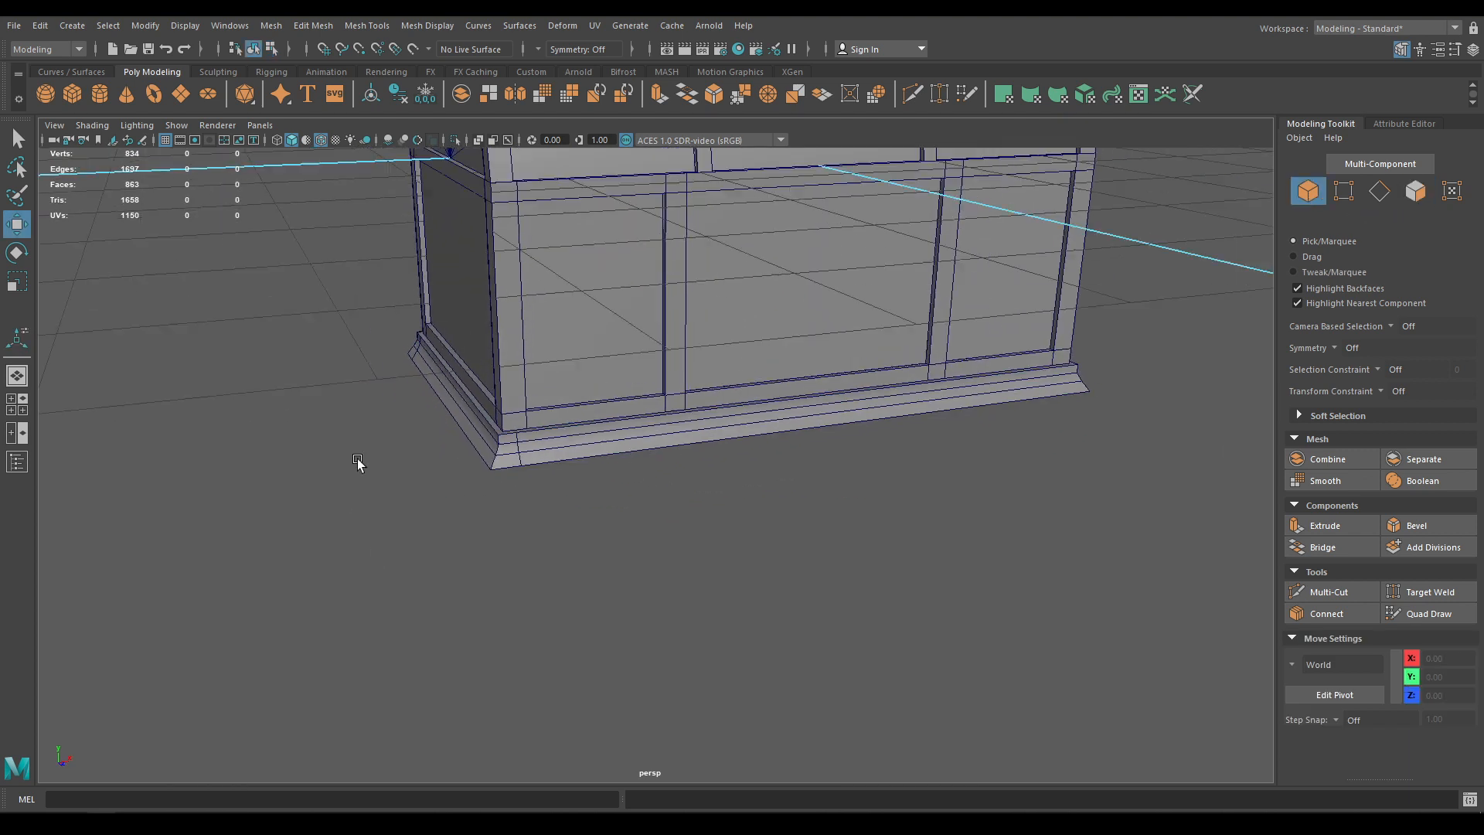
Hide the wireframe and assign the existing blinn1 material to the base trim
{"action": "left_click_drag", "start_coordinate": [358, 464], "coordinate": [382, 410], "text": "alt"}
{"action": "left_click", "coordinate": [322, 141]}
{"action": "scroll", "coordinate": [470, 363], "scroll_direction": "down", "scroll_amount": 3}
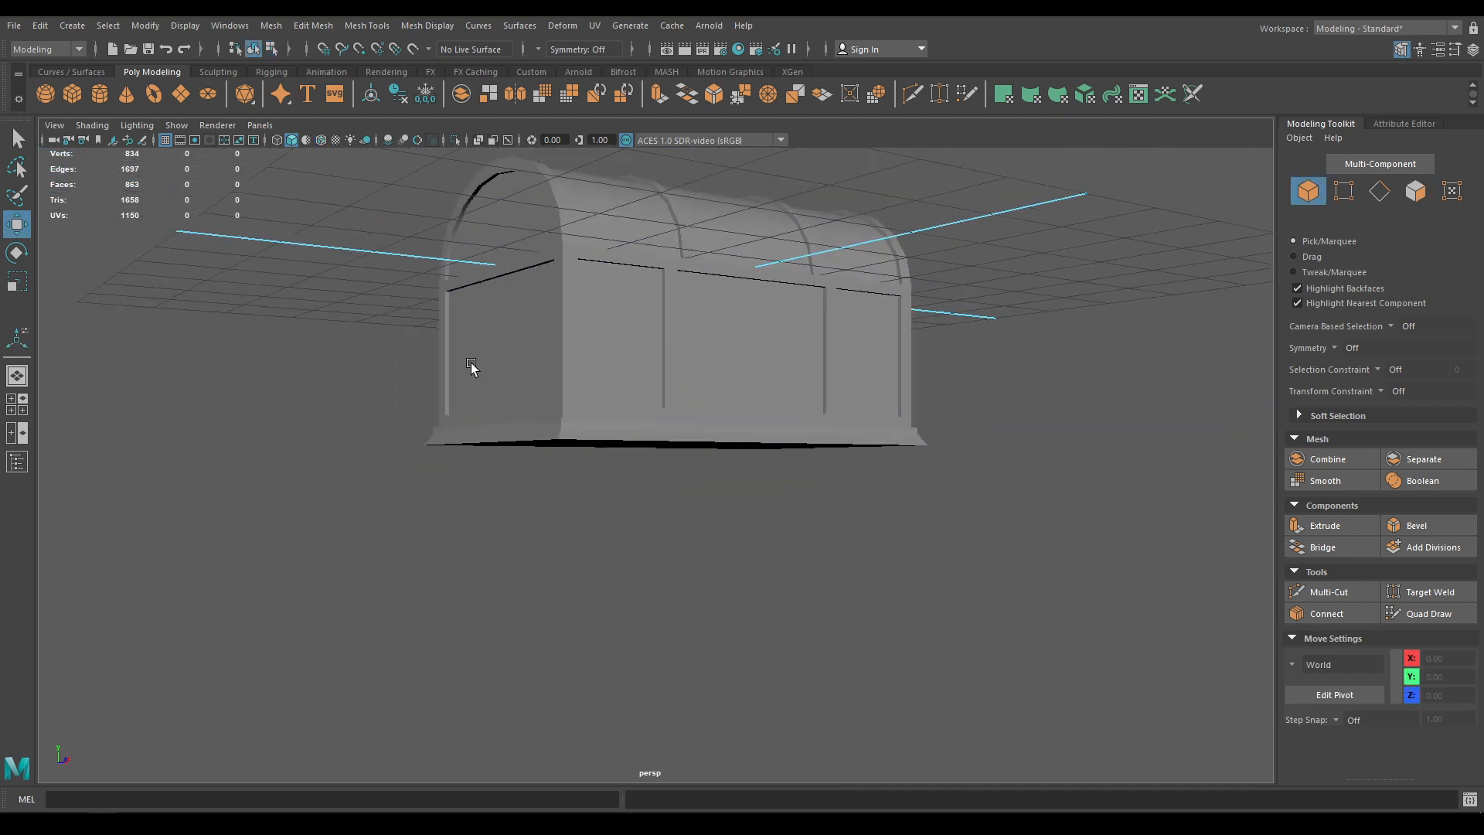
{"action": "left_click_drag", "start_coordinate": [471, 363], "coordinate": [416, 394], "text": "alt"}
{"action": "scroll", "coordinate": [647, 648], "scroll_direction": "up", "scroll_amount": 4}
{"action": "left_click_drag", "start_coordinate": [647, 647], "coordinate": [698, 592], "text": "alt"}
{"action": "scroll", "coordinate": [697, 591], "scroll_direction": "up", "scroll_amount": 3}
{"action": "left_click", "coordinate": [533, 369]}
{"action": "right_click_drag", "start_coordinate": [534, 368], "coordinate": [645, 775]}
{"action": "left_click", "coordinate": [669, 516]}
{"action": "scroll", "coordinate": [619, 444], "scroll_direction": "down", "scroll_amount": 3}
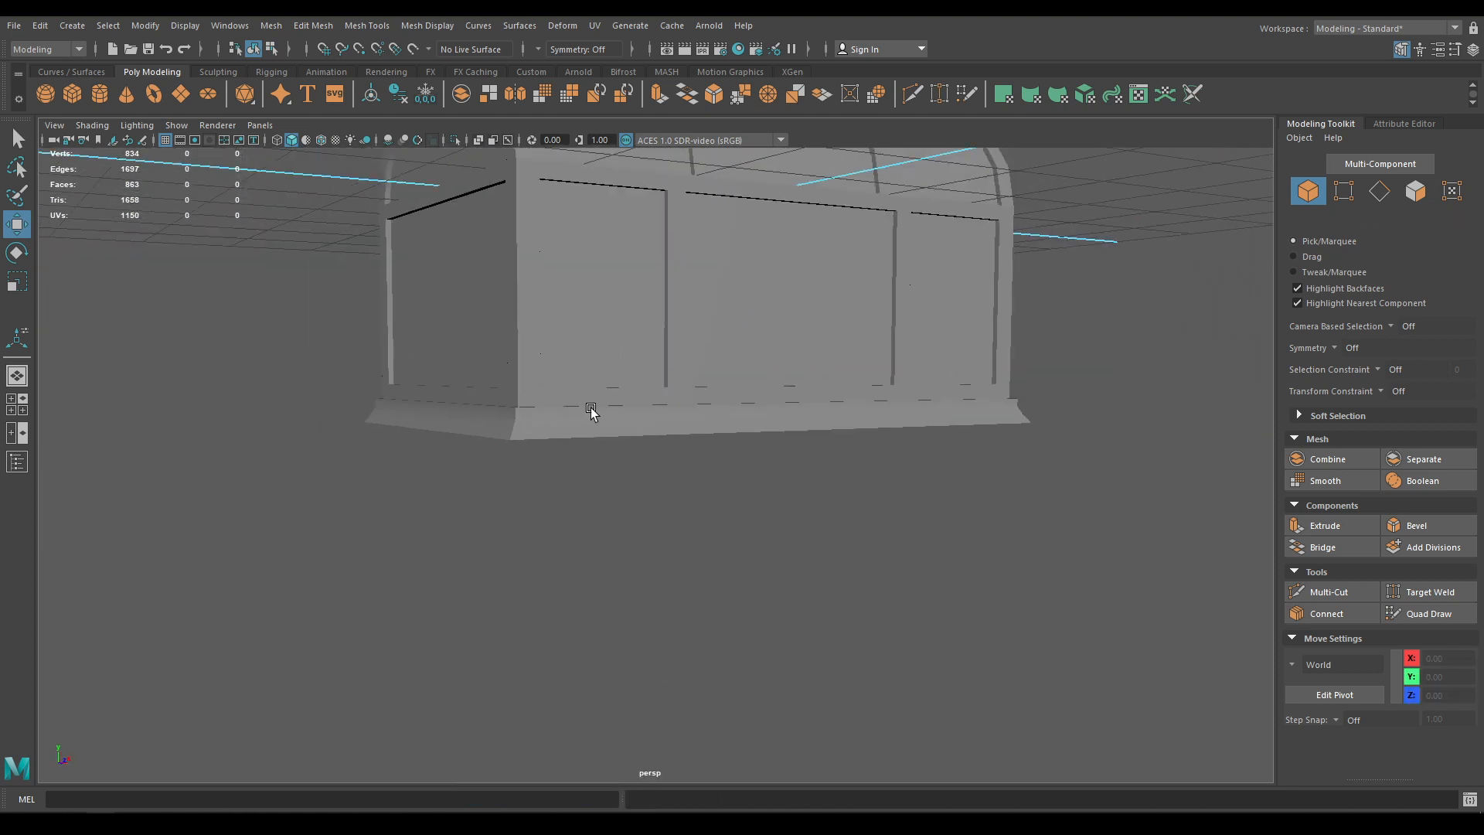
Save the scene and turn wireframe-on-shaded display back on
{"action": "left_click_drag", "start_coordinate": [593, 410], "coordinate": [666, 447], "text": "alt"}
{"action": "key", "text": "ctrl+s"}
{"action": "scroll", "coordinate": [580, 439], "scroll_direction": "down", "scroll_amount": 2}
{"action": "scroll", "coordinate": [580, 441], "scroll_direction": "down", "scroll_amount": 3}
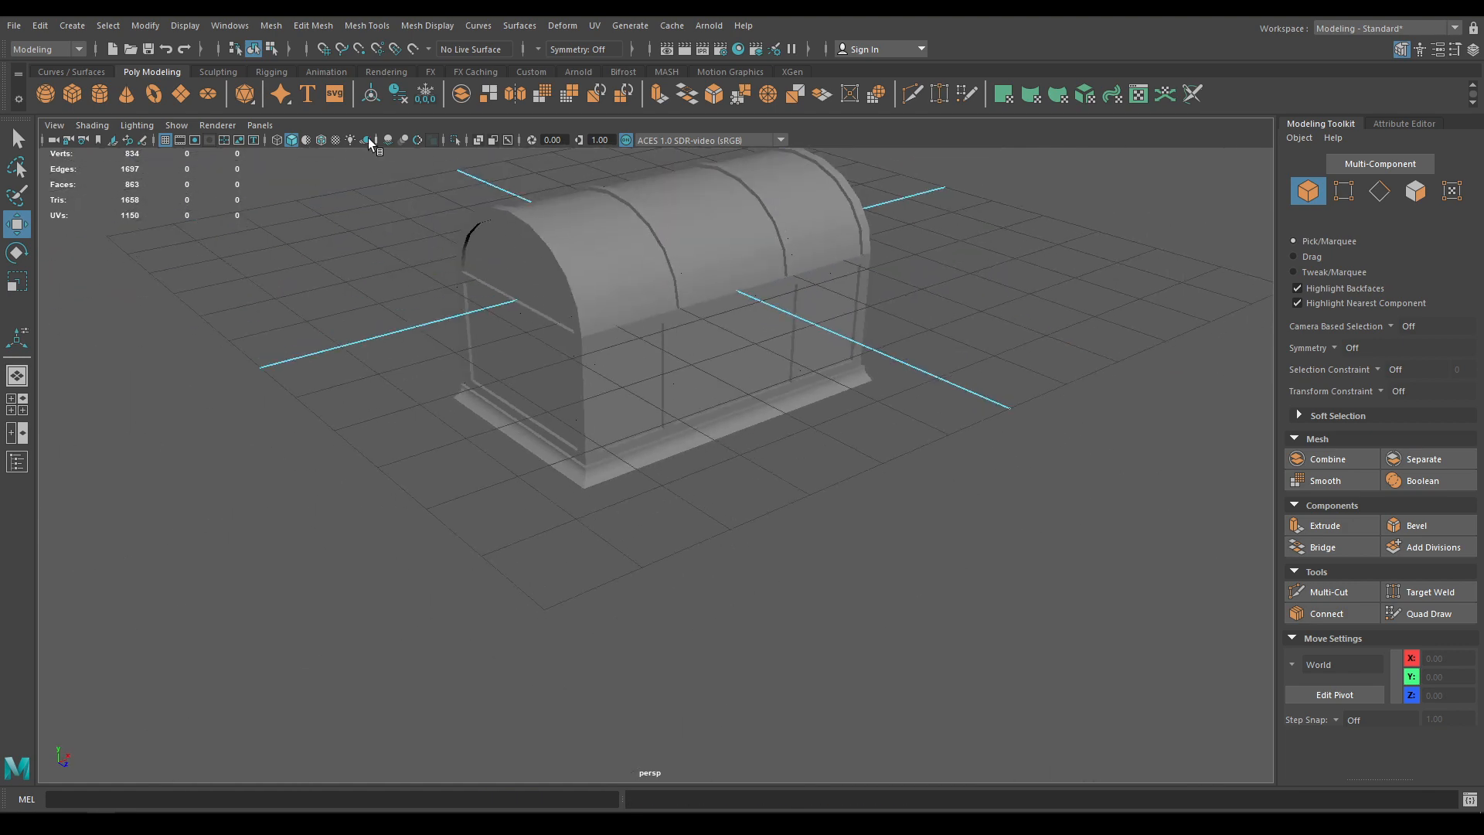
{"action": "left_click", "coordinate": [320, 142]}
{"action": "mouse_move", "coordinate": [665, 371]}
{"action": "left_mouse_down", "text": "alt"}
{"action": "mouse_move", "coordinate": [703, 322]}
{"action": "mouse_move", "coordinate": [679, 349]}
{"action": "left_mouse_up", "text": "alt"}
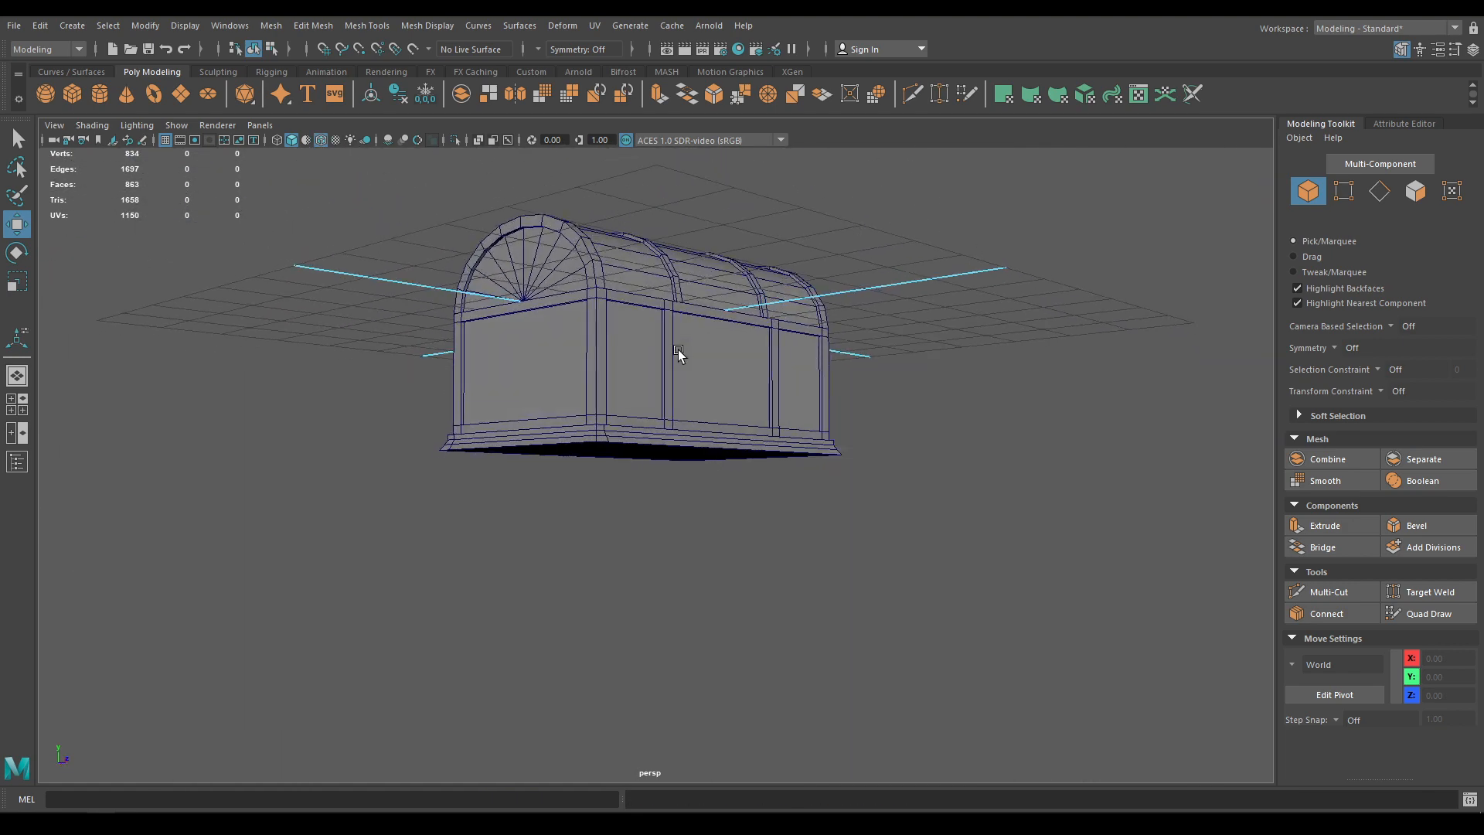
{"action": "left_click_drag", "start_coordinate": [702, 431], "coordinate": [670, 514], "text": "alt"}
In the front view, create a polygon plane and move it below the chest
{"action": "key", "text": "space"}
{"action": "scroll", "coordinate": [630, 599], "scroll_direction": "up", "scroll_amount": 3}
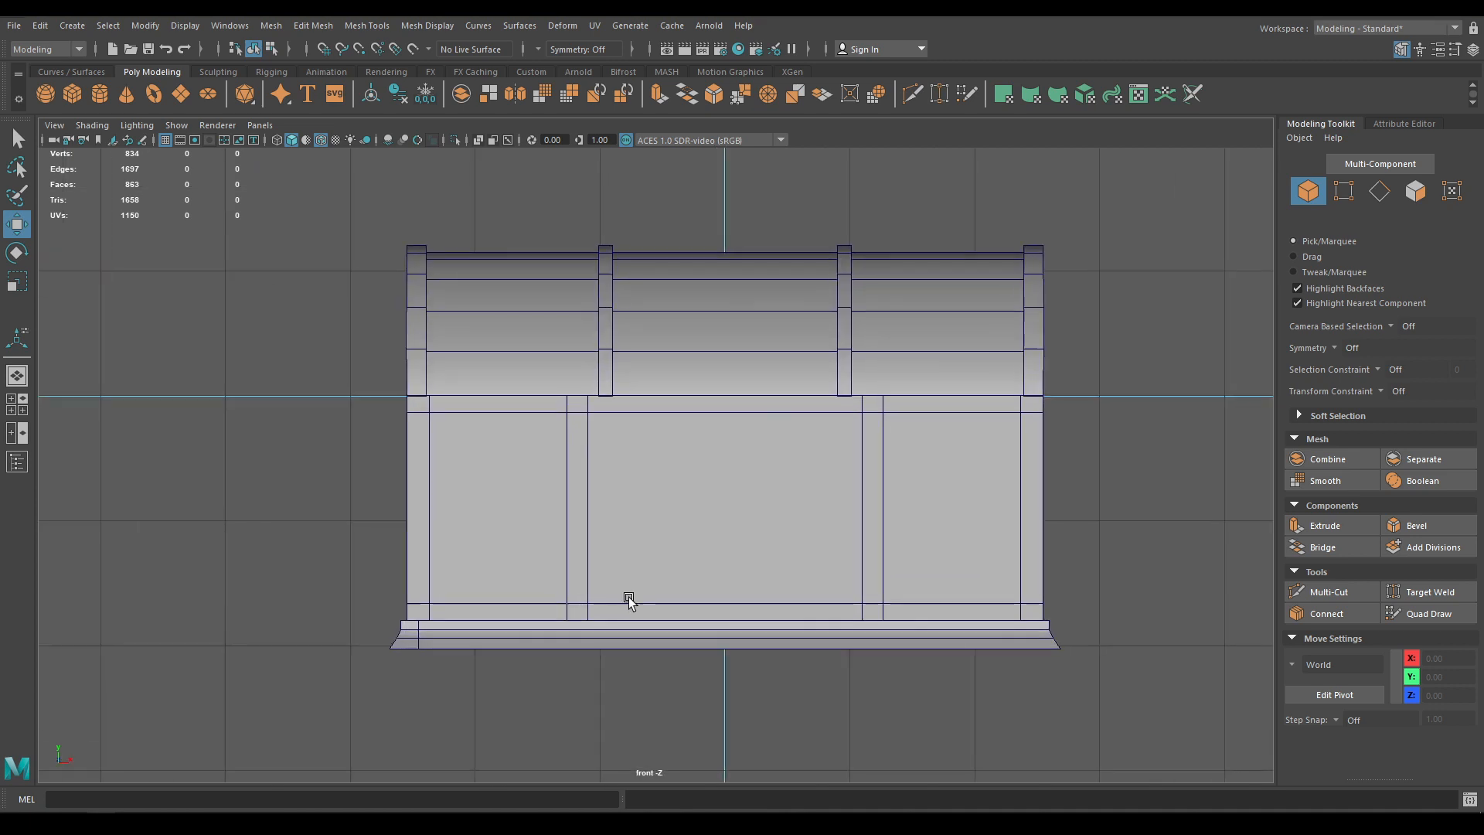
{"action": "right_click", "coordinate": [712, 489], "text": "shift"}
{"action": "middle_click_drag", "start_coordinate": [629, 600], "coordinate": [730, 446], "text": "alt"}
{"action": "left_click", "coordinate": [643, 465]}
{"action": "left_click_drag", "start_coordinate": [838, 166], "coordinate": [848, 585]}
Rotate the plane 90° upright and place it at X -4.55, Y -4.55 under the base corner
{"action": "key", "text": "e"}
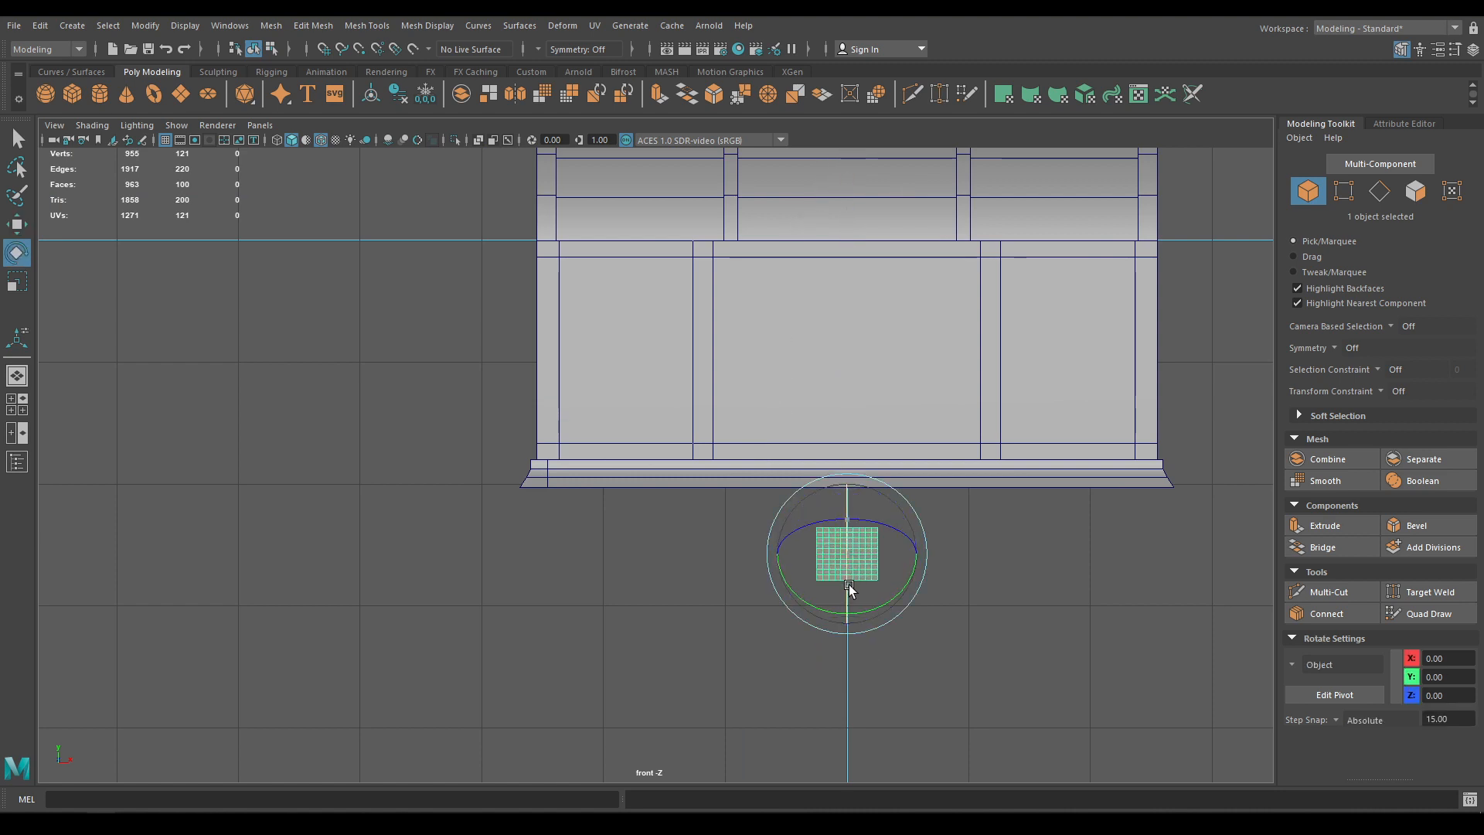
{"action": "key", "text": "w"}
{"action": "key", "text": "space"}
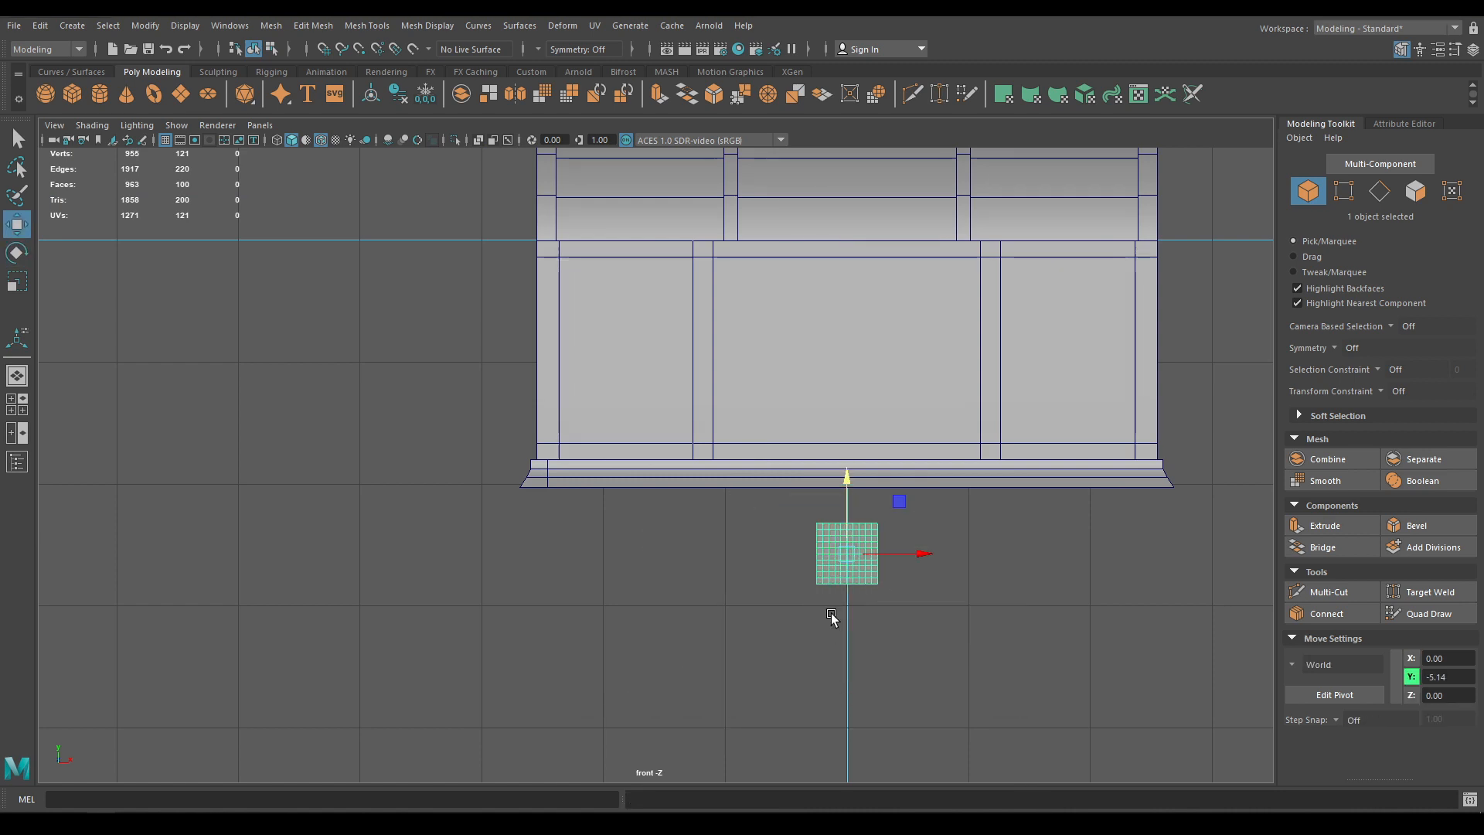
{"action": "middle_click_drag", "start_coordinate": [832, 615], "coordinate": [973, 529], "text": "alt"}
{"action": "left_click_drag", "start_coordinate": [1060, 464], "coordinate": [756, 333]}
{"action": "scroll", "coordinate": [772, 430], "scroll_direction": "up", "scroll_amount": 3}
{"action": "scroll", "coordinate": [780, 541], "scroll_direction": "up", "scroll_amount": 5}
{"action": "middle_click_drag", "start_coordinate": [781, 553], "coordinate": [697, 623], "text": "alt"}
Set polyPlane1 to 1 width and 5 height subdivisions, then switch to vertex mode
{"action": "key", "text": "t"}
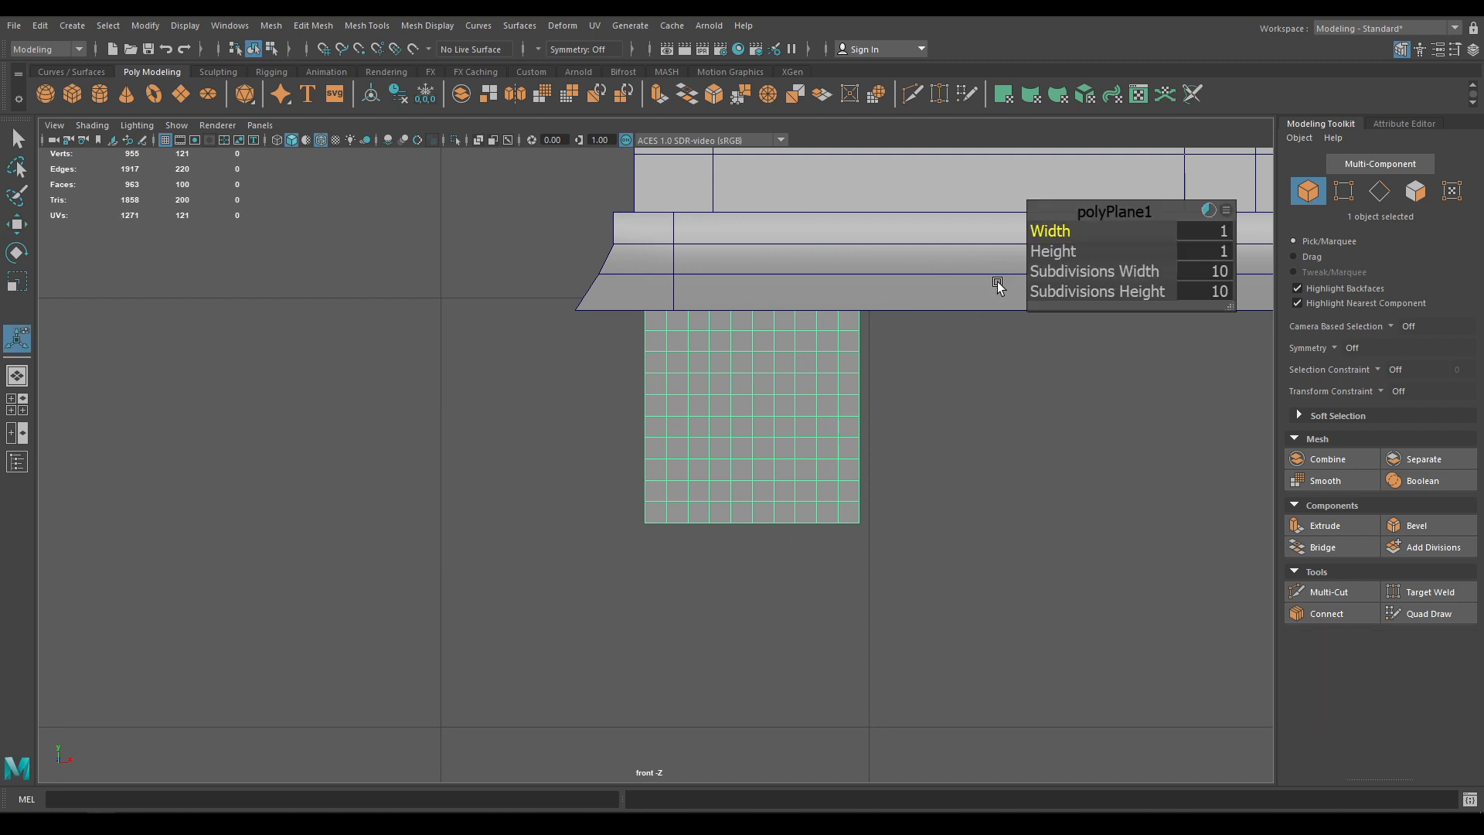
{"action": "left_click", "coordinate": [1205, 266]}
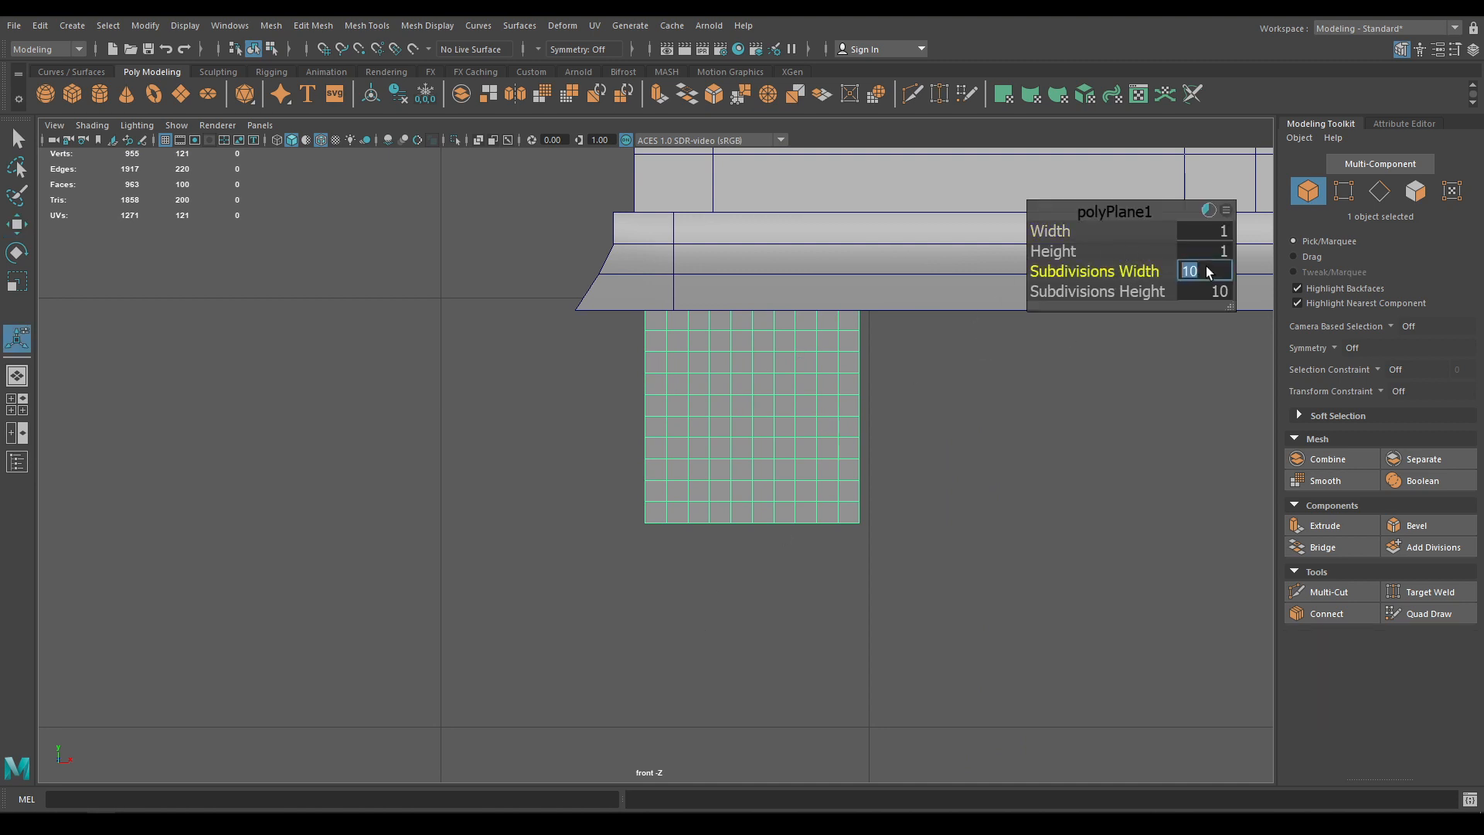
{"action": "type", "text": "1"}
{"action": "key", "text": "Tab"}
{"action": "type", "text": "1"}
{"action": "key", "text": "Return"}
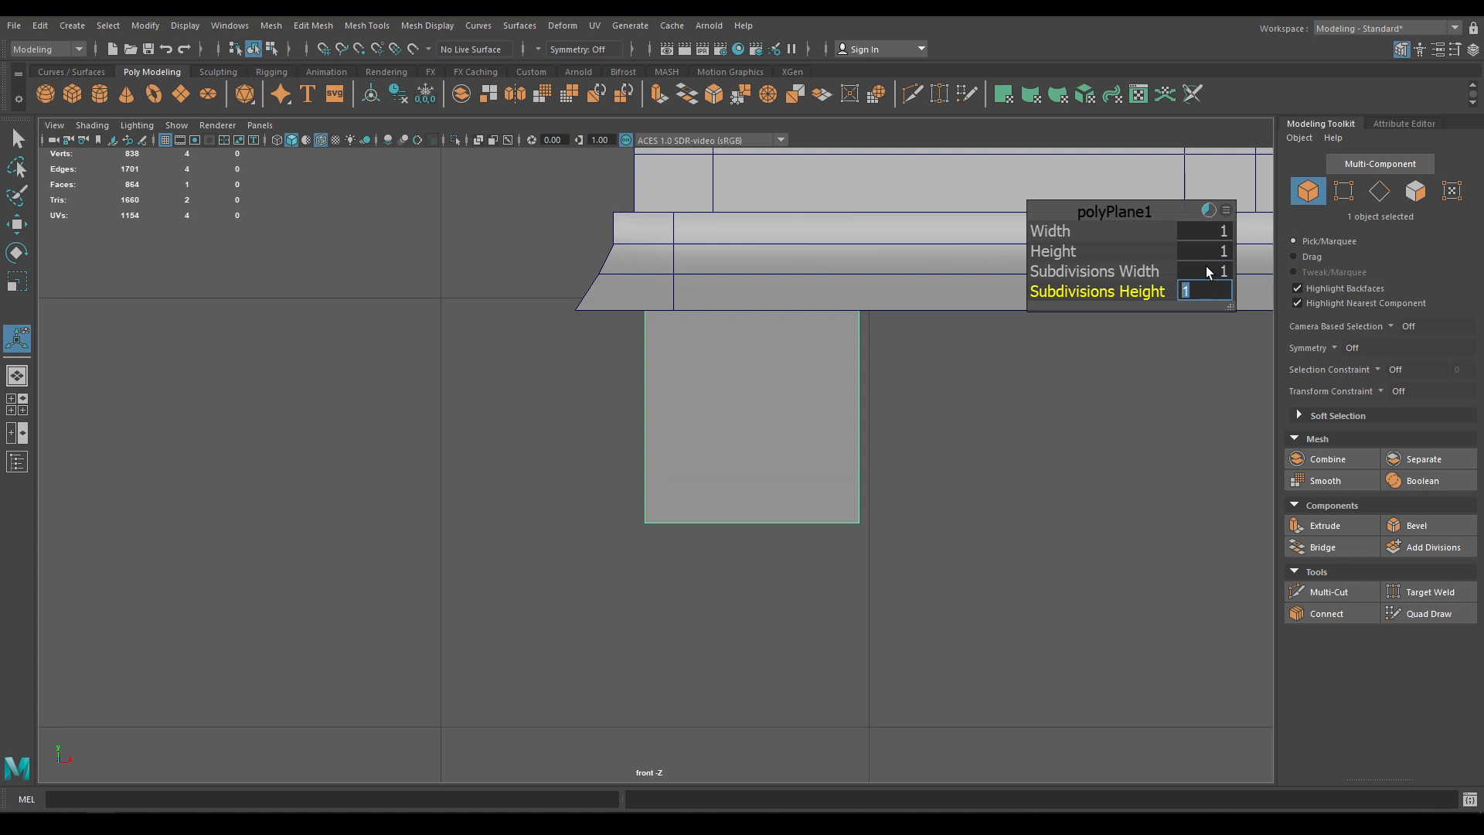
{"action": "left_click", "coordinate": [1086, 213]}
{"action": "left_click_drag", "start_coordinate": [1144, 271], "coordinate": [1176, 265]}
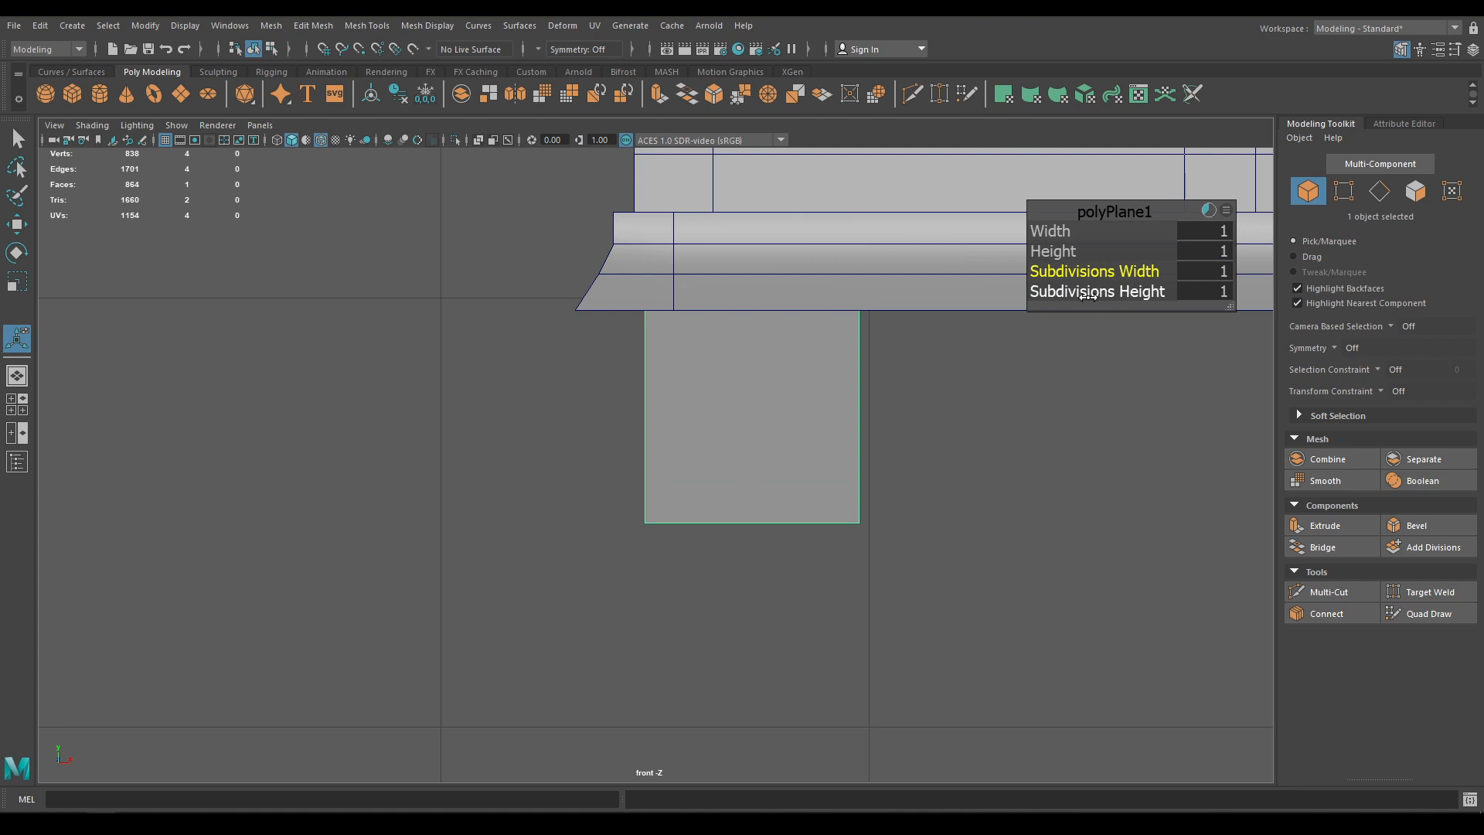
{"action": "left_click_drag", "start_coordinate": [1183, 294], "coordinate": [1417, 272]}
{"action": "key", "text": "w"}
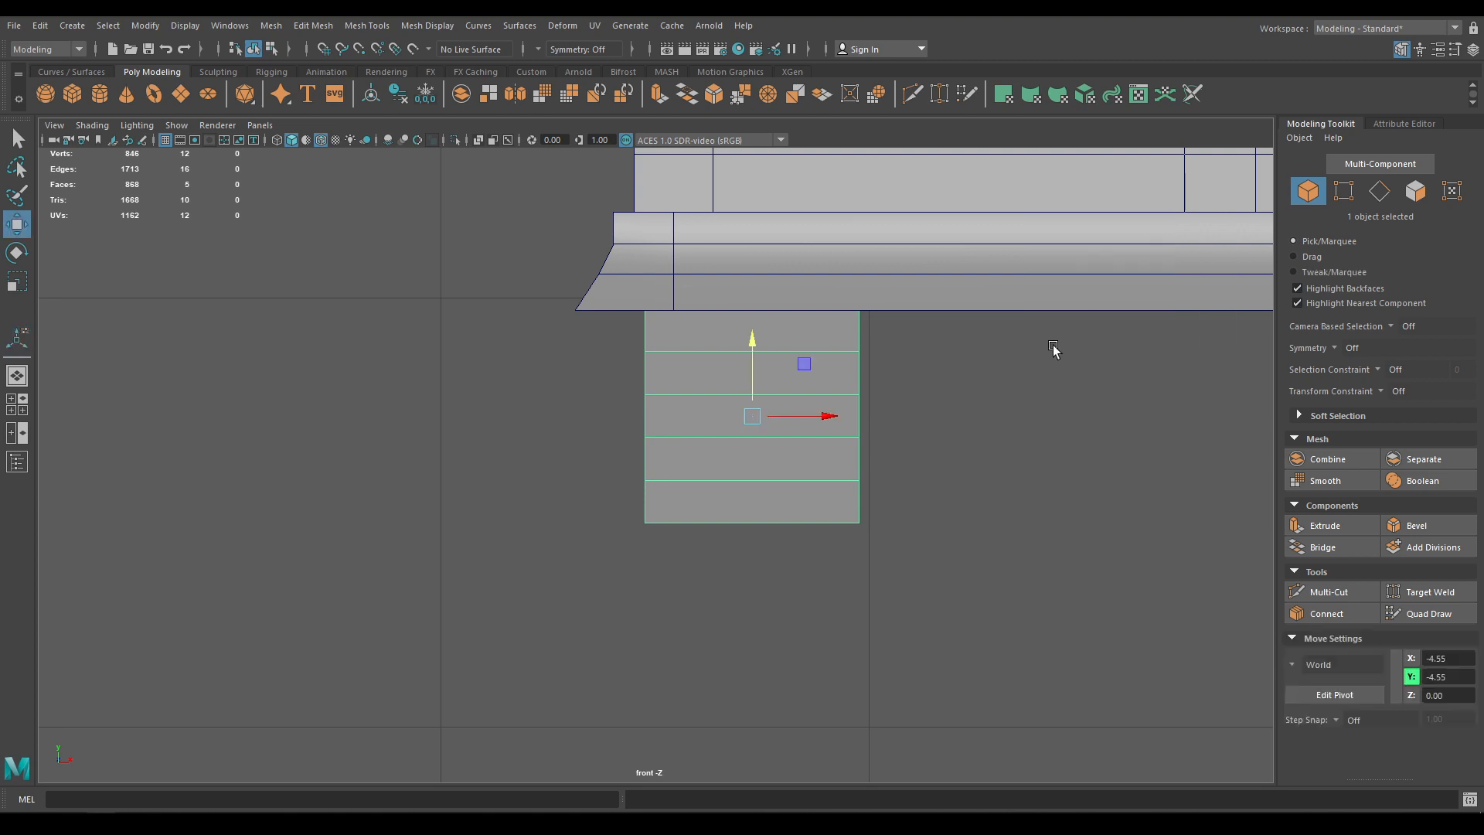
{"action": "scroll", "coordinate": [1005, 386], "scroll_direction": "up", "scroll_amount": 2}
{"action": "right_click", "coordinate": [1061, 332]}
{"action": "left_click", "coordinate": [999, 332]}
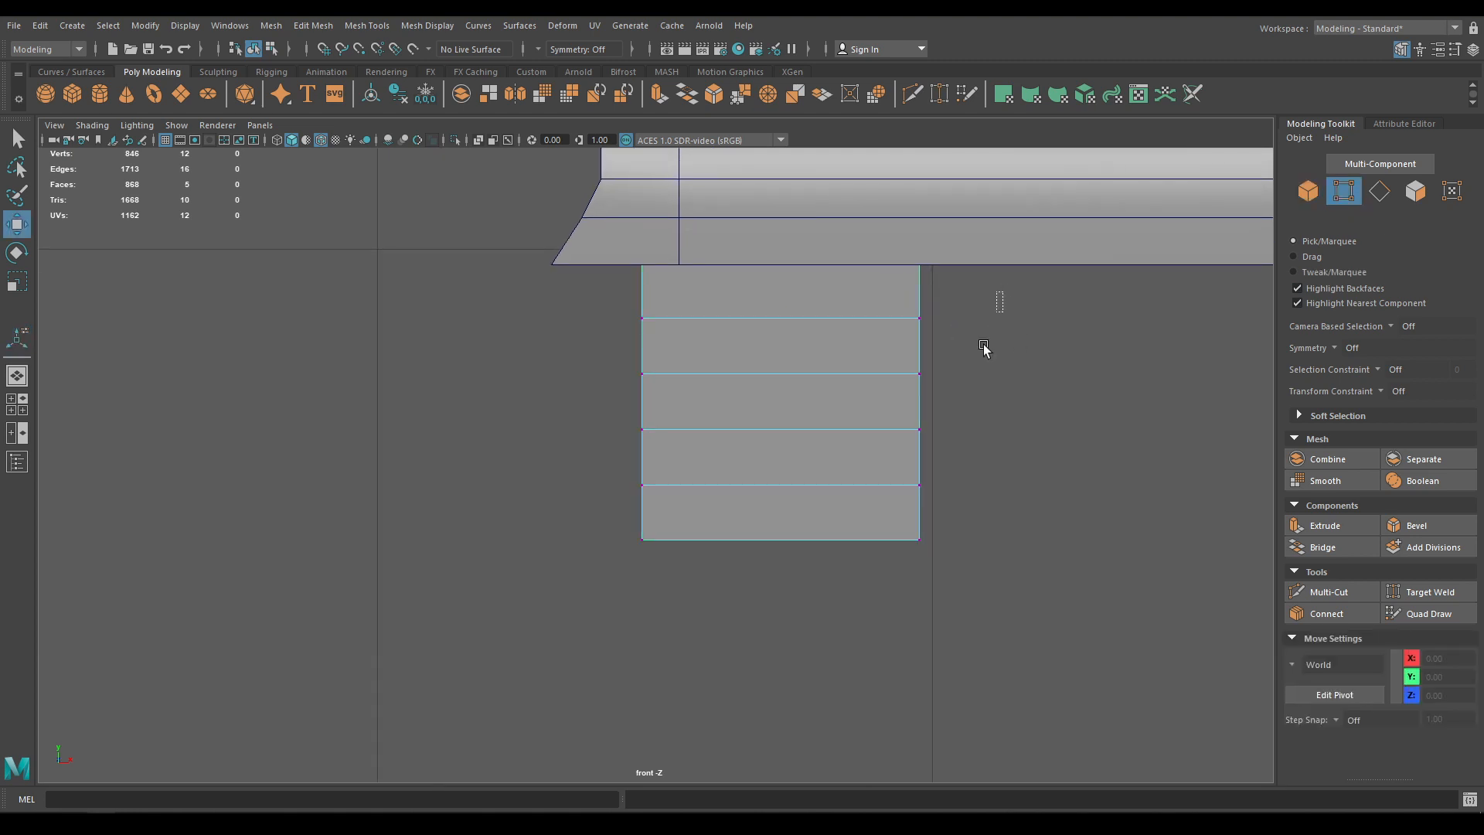
Pull the plane's right-edge vertices progressively left into a curved leg profile
{"action": "left_click_drag", "start_coordinate": [1002, 291], "coordinate": [913, 558]}
{"action": "left_click_drag", "start_coordinate": [995, 433], "coordinate": [978, 431]}
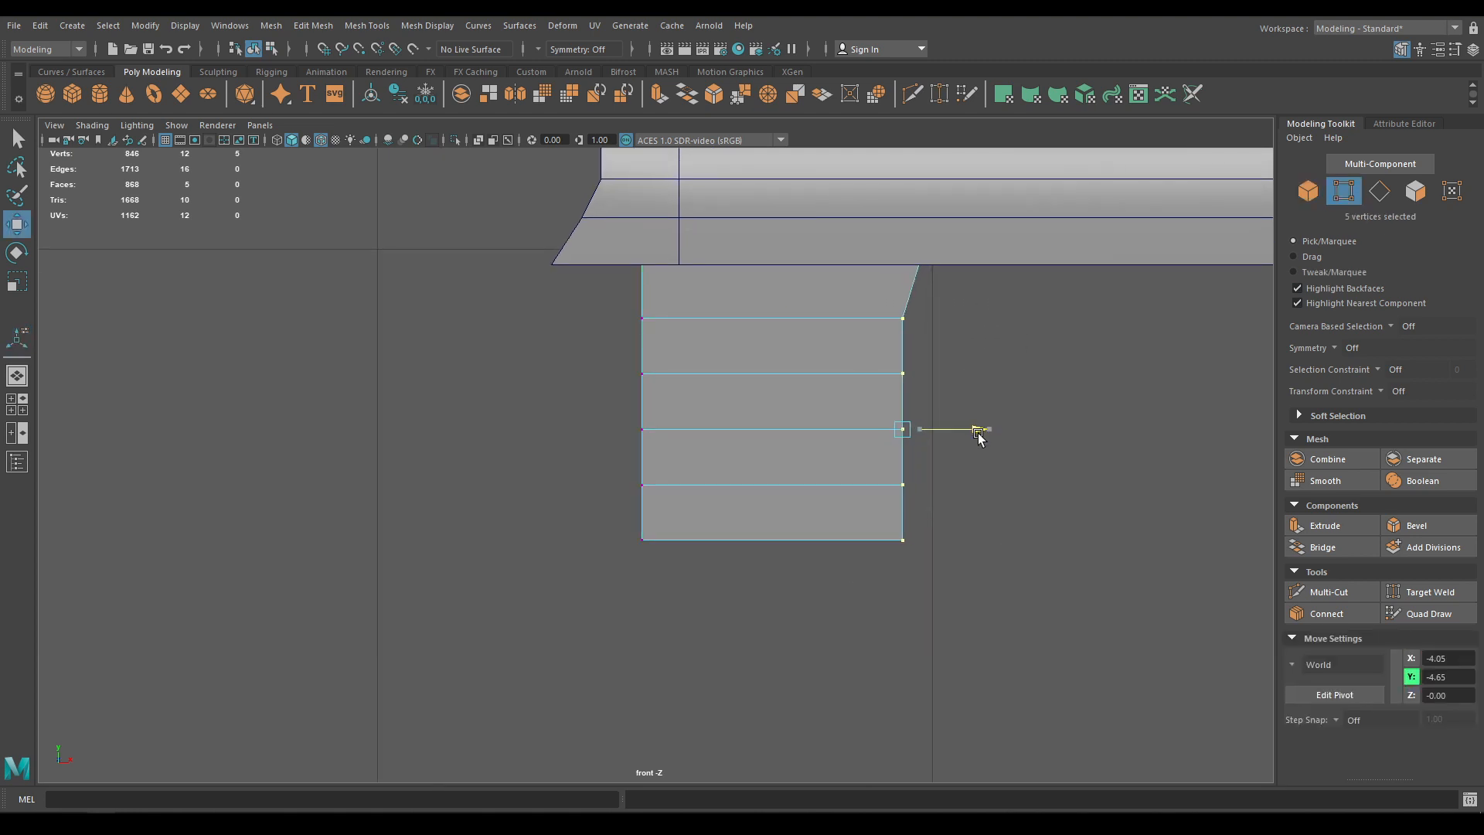
{"action": "left_click_drag", "start_coordinate": [981, 284], "coordinate": [765, 342], "text": "ctrl"}
{"action": "left_click_drag", "start_coordinate": [983, 453], "coordinate": [965, 461]}
{"action": "left_click_drag", "start_coordinate": [886, 352], "coordinate": [909, 421], "text": "ctrl"}
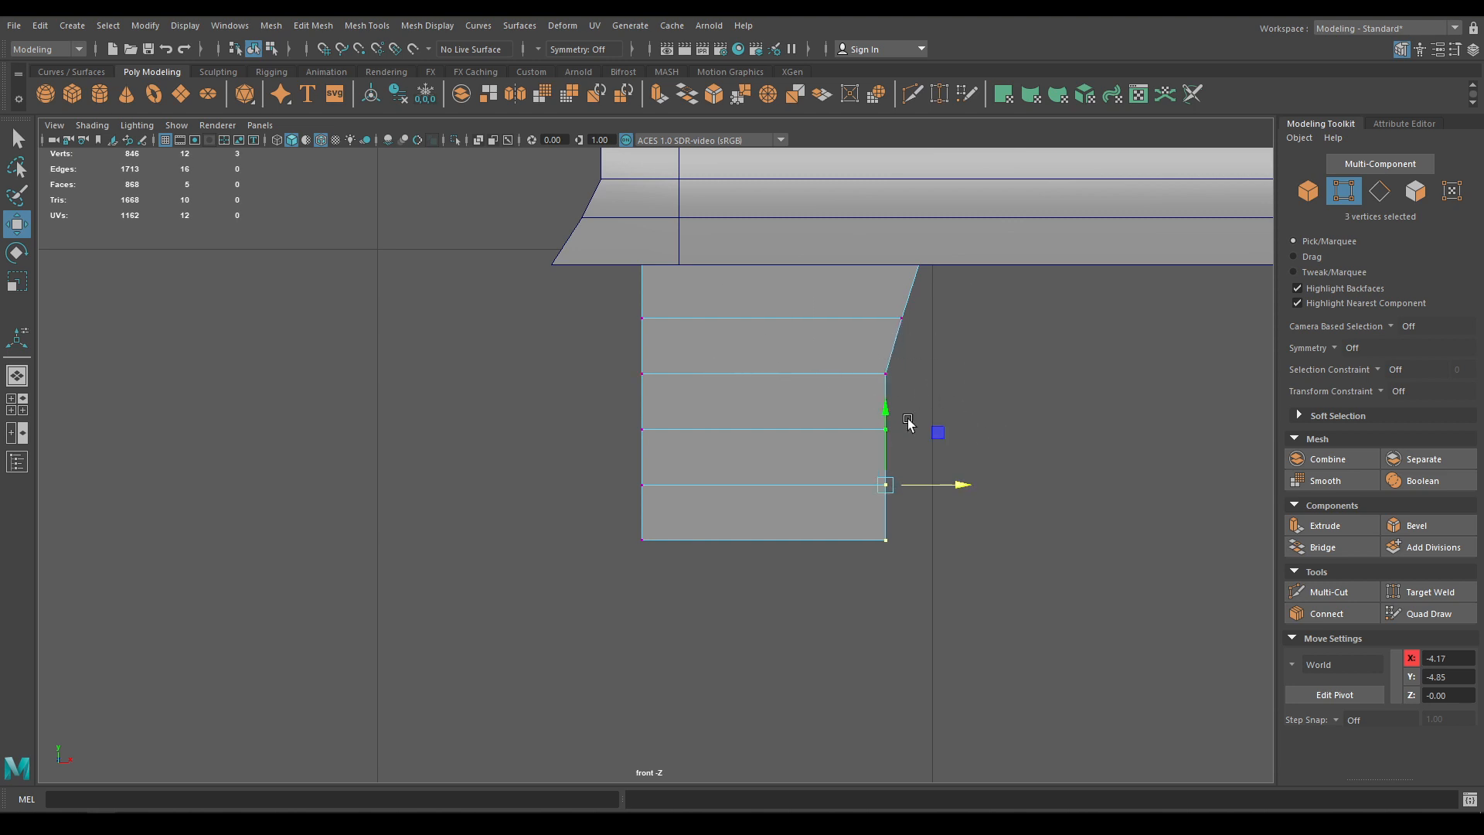
{"action": "left_click_drag", "start_coordinate": [963, 485], "coordinate": [953, 486]}
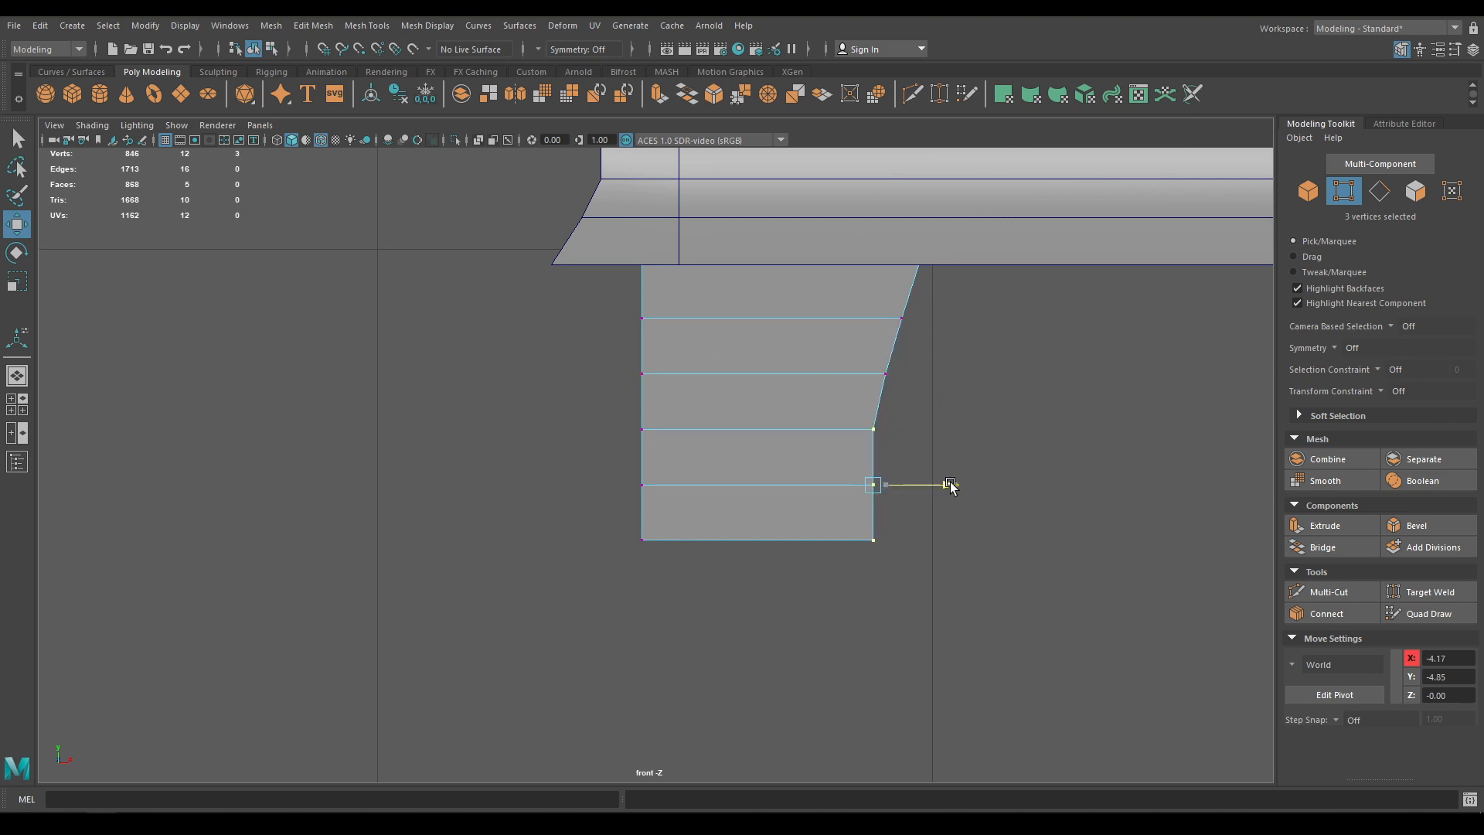
{"action": "left_click_drag", "start_coordinate": [849, 412], "coordinate": [892, 450], "text": "ctrl"}
{"action": "left_click_drag", "start_coordinate": [948, 512], "coordinate": [934, 513]}
{"action": "left_click_drag", "start_coordinate": [839, 465], "coordinate": [881, 504], "text": "ctrl"}
{"action": "left_click_drag", "start_coordinate": [933, 540], "coordinate": [920, 540]}
{"action": "left_click_drag", "start_coordinate": [985, 304], "coordinate": [786, 573]}
{"action": "left_click_drag", "start_coordinate": [964, 289], "coordinate": [824, 510]}
{"action": "left_click_drag", "start_coordinate": [954, 401], "coordinate": [937, 402]}
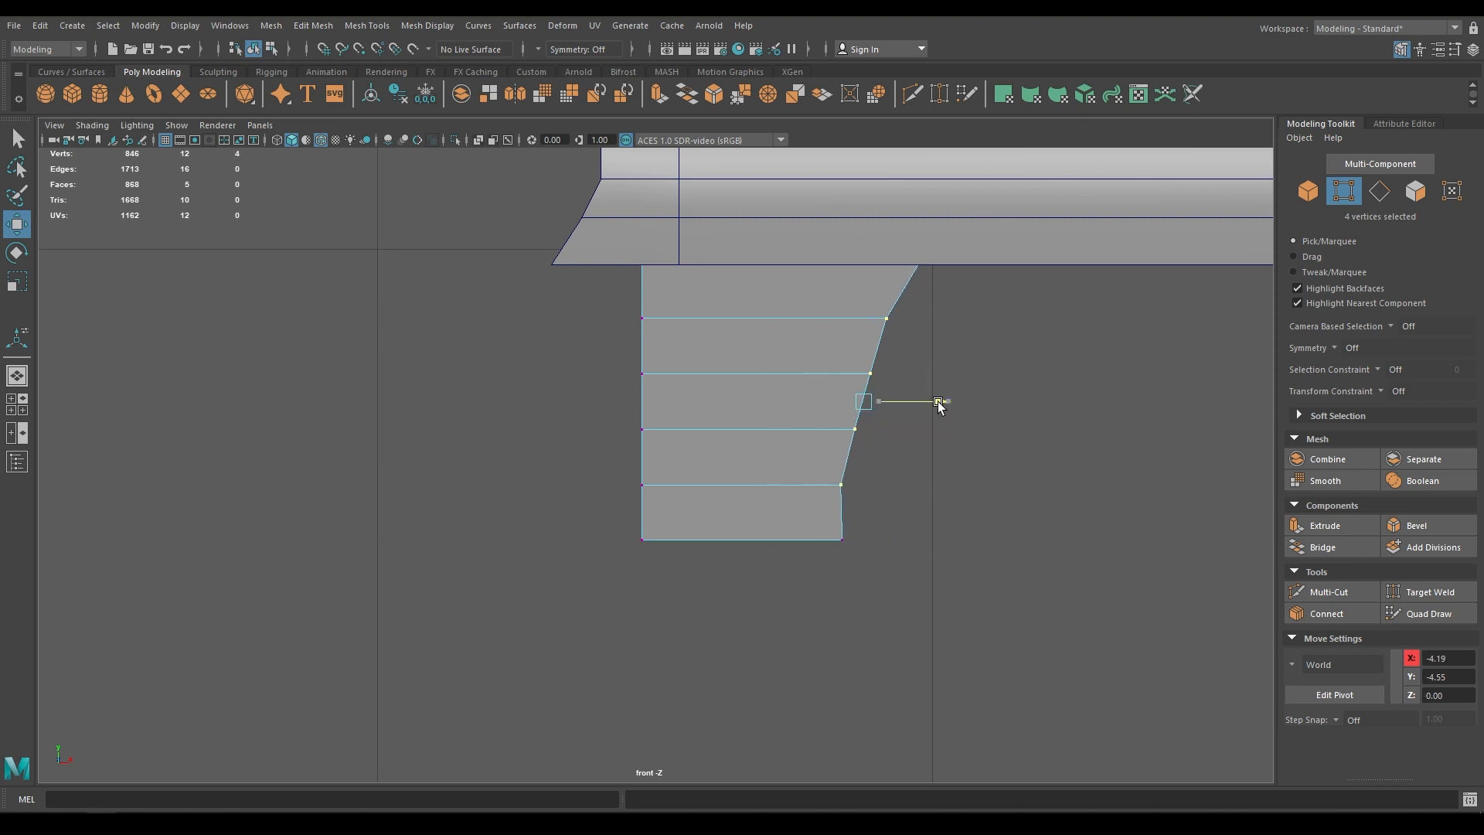
{"action": "left_click_drag", "start_coordinate": [860, 280], "coordinate": [912, 340], "text": "ctrl"}
{"action": "left_click_drag", "start_coordinate": [934, 430], "coordinate": [922, 430]}
{"action": "key", "text": "ctrl+z"}
{"action": "left_click_drag", "start_coordinate": [819, 463], "coordinate": [877, 506], "text": "ctrl"}
{"action": "left_click_drag", "start_coordinate": [942, 402], "coordinate": [928, 403]}
{"action": "left_click_drag", "start_coordinate": [881, 501], "coordinate": [791, 582]}
{"action": "left_click_drag", "start_coordinate": [923, 539], "coordinate": [919, 539]}
{"action": "left_click_drag", "start_coordinate": [873, 464], "coordinate": [810, 507]}
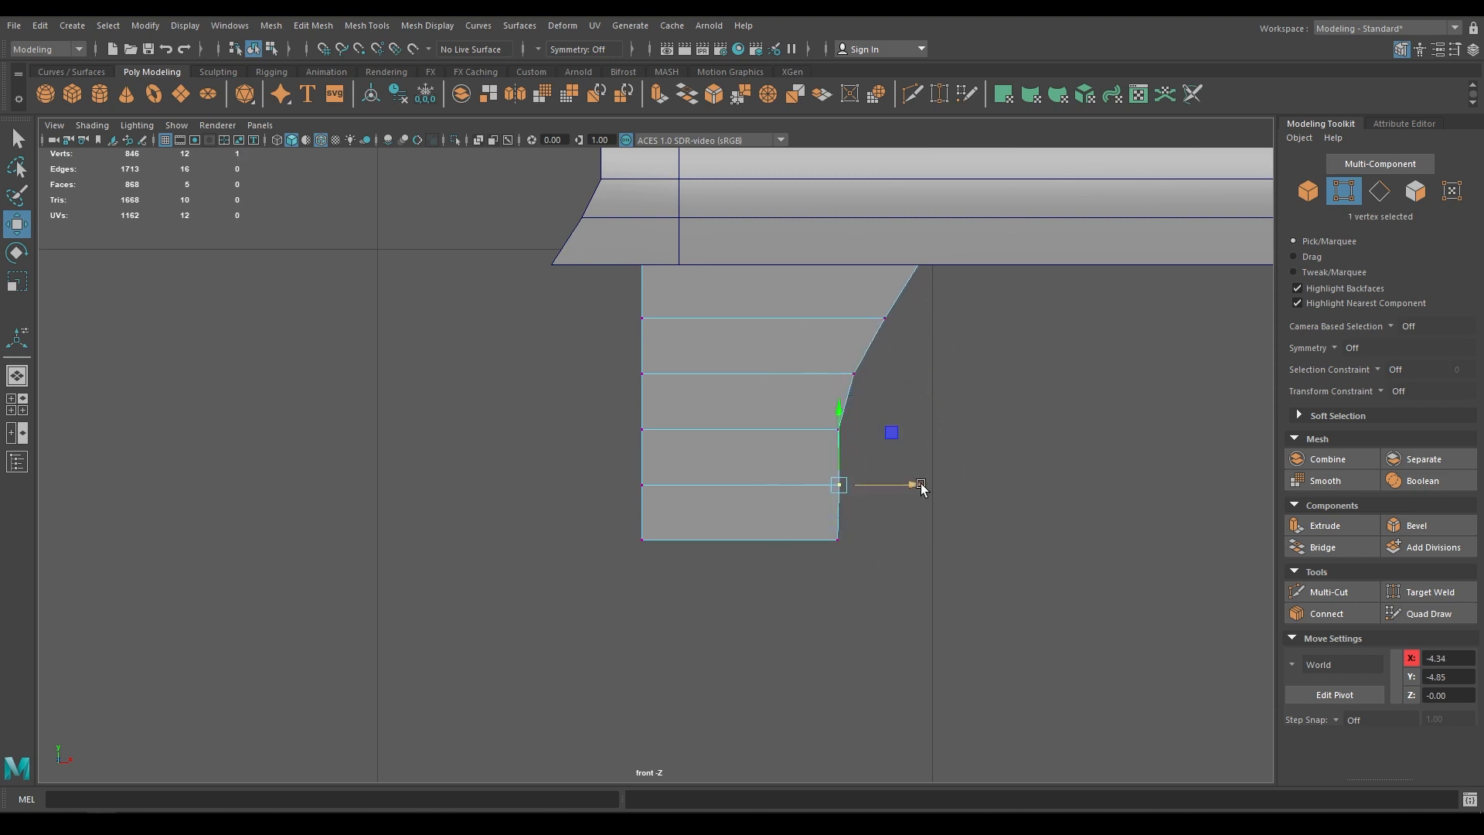
{"action": "left_click_drag", "start_coordinate": [921, 485], "coordinate": [916, 485]}
Move the leg forward to Z 3.24 under the chest's front corner
{"action": "key", "text": "space"}
{"action": "key", "text": "space"}
{"action": "left_click_drag", "start_coordinate": [905, 401], "coordinate": [959, 402], "text": "alt"}
{"action": "scroll", "coordinate": [904, 401], "scroll_direction": "up", "scroll_amount": 5}
{"action": "right_click_drag", "start_coordinate": [519, 466], "coordinate": [568, 417]}
{"action": "left_click_drag", "start_coordinate": [577, 460], "coordinate": [671, 488]}
{"action": "key", "text": "space"}
{"action": "key", "text": "space"}
{"action": "middle_click_drag", "start_coordinate": [742, 545], "coordinate": [779, 467], "text": "alt"}
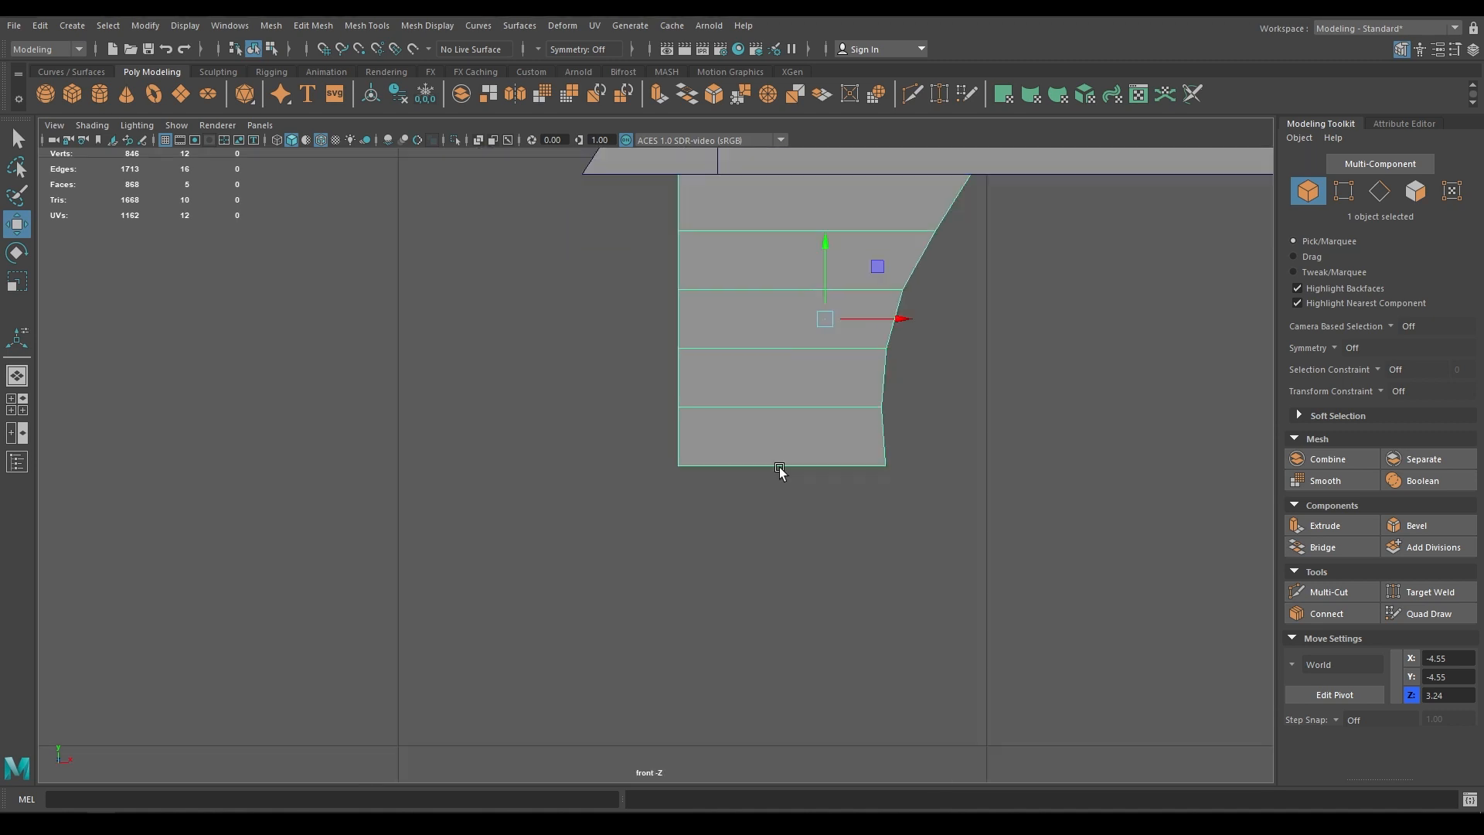
Refine the right-edge vertices to smooth the leg's tapering curve
{"action": "right_click_drag", "start_coordinate": [923, 432], "coordinate": [867, 433]}
{"action": "left_click_drag", "start_coordinate": [974, 276], "coordinate": [842, 494]}
{"action": "left_click_drag", "start_coordinate": [970, 377], "coordinate": [964, 377]}
{"action": "left_click_drag", "start_coordinate": [973, 203], "coordinate": [884, 259]}
{"action": "left_click_drag", "start_coordinate": [1013, 230], "coordinate": [1003, 230]}
{"action": "left_click_drag", "start_coordinate": [920, 379], "coordinate": [835, 494]}
{"action": "left_click_drag", "start_coordinate": [956, 435], "coordinate": [915, 466]}
{"action": "mouse_move", "coordinate": [924, 424]}
{"action": "left_mouse_down"}
{"action": "mouse_move", "coordinate": [834, 391]}
{"action": "mouse_move", "coordinate": [935, 408]}
{"action": "left_mouse_up"}
{"action": "left_click_drag", "start_coordinate": [958, 350], "coordinate": [950, 350]}
{"action": "left_click_drag", "start_coordinate": [896, 434], "coordinate": [834, 385]}
{"action": "left_click_drag", "start_coordinate": [939, 411], "coordinate": [933, 412]}
{"action": "left_click_drag", "start_coordinate": [973, 291], "coordinate": [962, 290]}
{"action": "left_click_drag", "start_coordinate": [929, 329], "coordinate": [862, 367]}
{"action": "left_click_drag", "start_coordinate": [950, 348], "coordinate": [939, 347]}
{"action": "left_click_drag", "start_coordinate": [893, 389], "coordinate": [837, 394]}
{"action": "left_click_drag", "start_coordinate": [926, 407], "coordinate": [827, 446]}
{"action": "key", "text": "space"}
{"action": "key", "text": "space"}
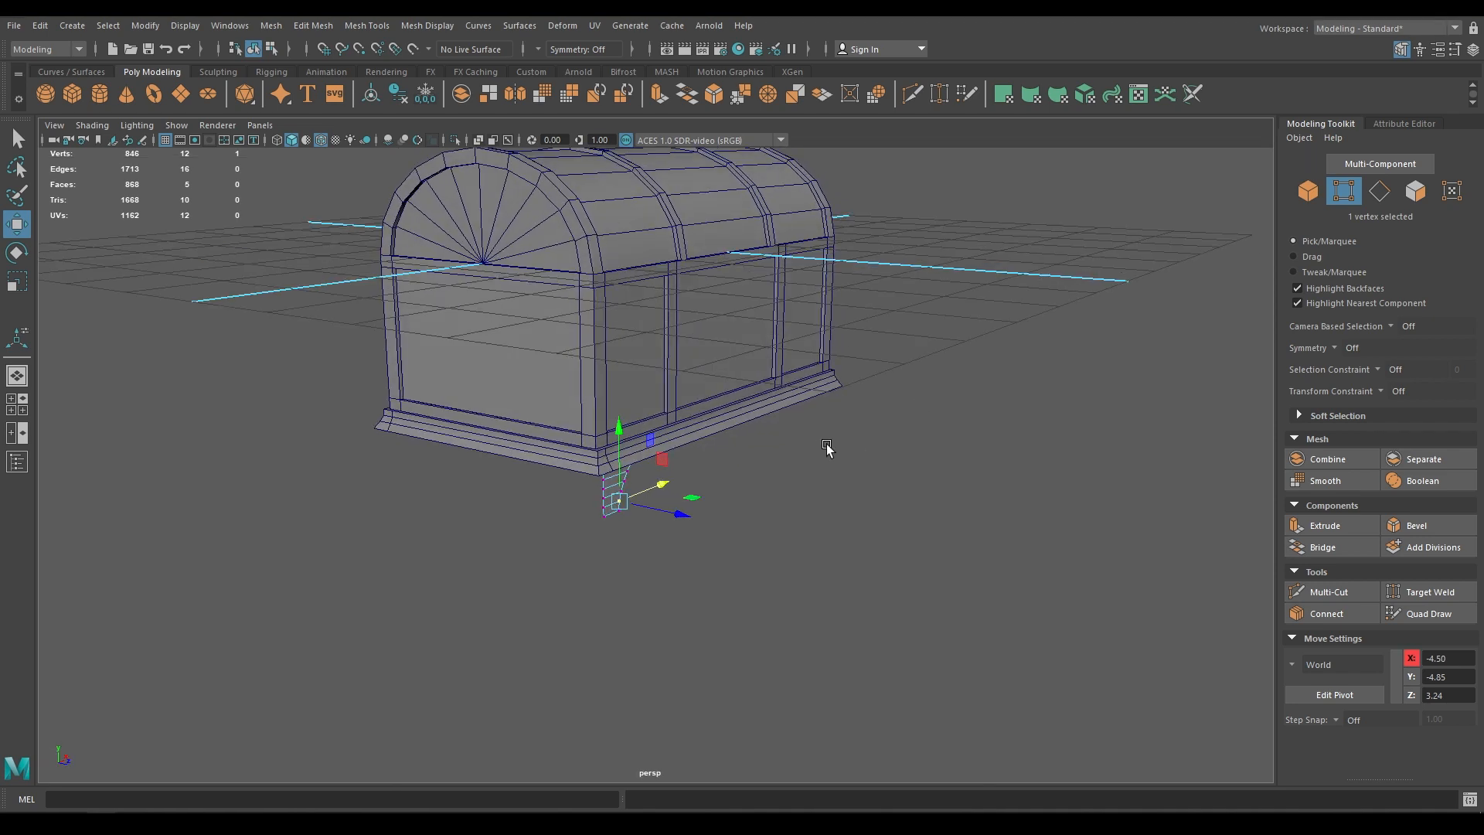
Move the leg's pivot to its left edge in the front view
{"action": "right_click_drag", "start_coordinate": [827, 449], "coordinate": [893, 369]}
{"action": "left_click_drag", "start_coordinate": [828, 448], "coordinate": [901, 610], "text": "alt"}
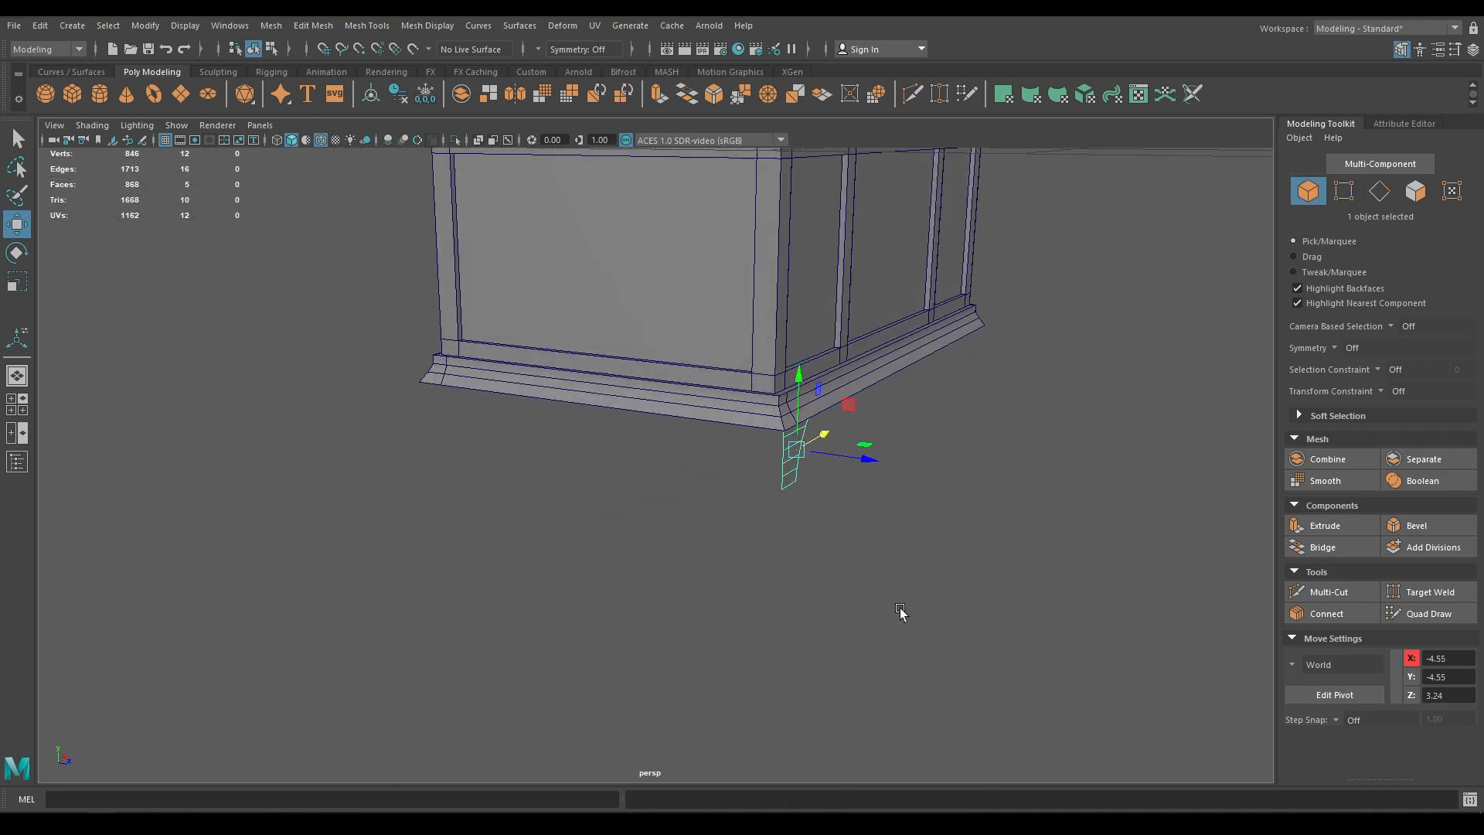
{"action": "right_click_drag", "start_coordinate": [882, 541], "coordinate": [908, 632], "text": "alt"}
{"action": "middle_click_drag", "start_coordinate": [912, 624], "coordinate": [913, 556], "text": "alt"}
{"action": "right_click_drag", "start_coordinate": [914, 556], "coordinate": [901, 586], "text": "alt"}
{"action": "key", "text": "space"}
{"action": "key", "text": "space"}
{"action": "key", "text": "d"}
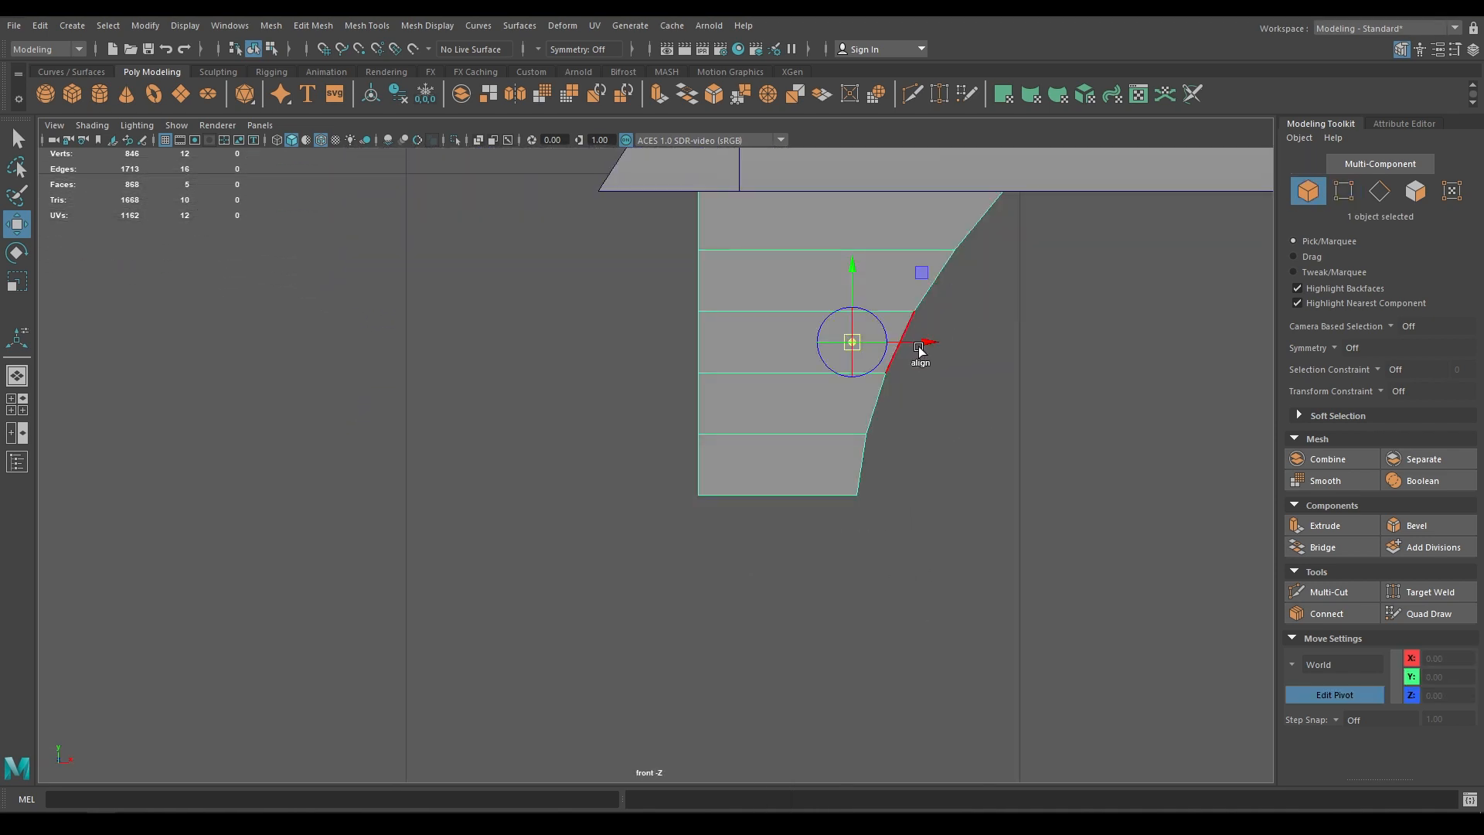
{"action": "left_click_drag", "start_coordinate": [925, 348], "coordinate": [739, 394]}
Duplicate the leg, rotate the copy 90° in Y for the corner's second side, and select its faces
{"action": "key", "text": "ctrl+d"}
{"action": "key", "text": "space"}
{"action": "key", "text": "space"}
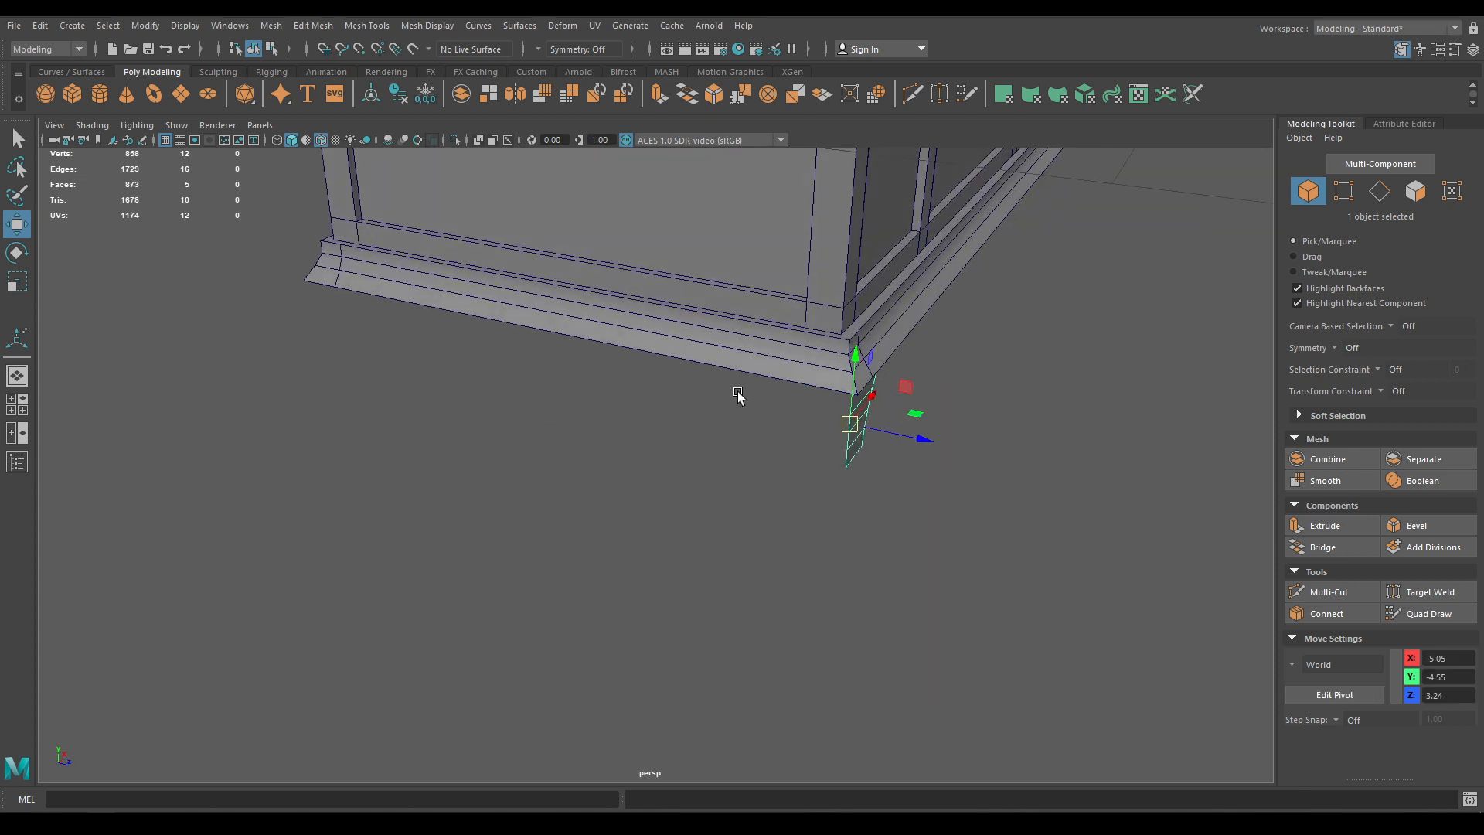
{"action": "key", "text": "e"}
{"action": "left_click_drag", "start_coordinate": [855, 461], "coordinate": [1080, 321]}
{"action": "key", "text": "w"}
{"action": "right_click_drag", "start_coordinate": [1080, 319], "coordinate": [1082, 361]}
{"action": "left_click_drag", "start_coordinate": [860, 398], "coordinate": [814, 328]}
Flip the normals of the selected leg faces
{"action": "right_click", "coordinate": [814, 329], "text": "shift"}
{"action": "mouse_move", "coordinate": [915, 348]}
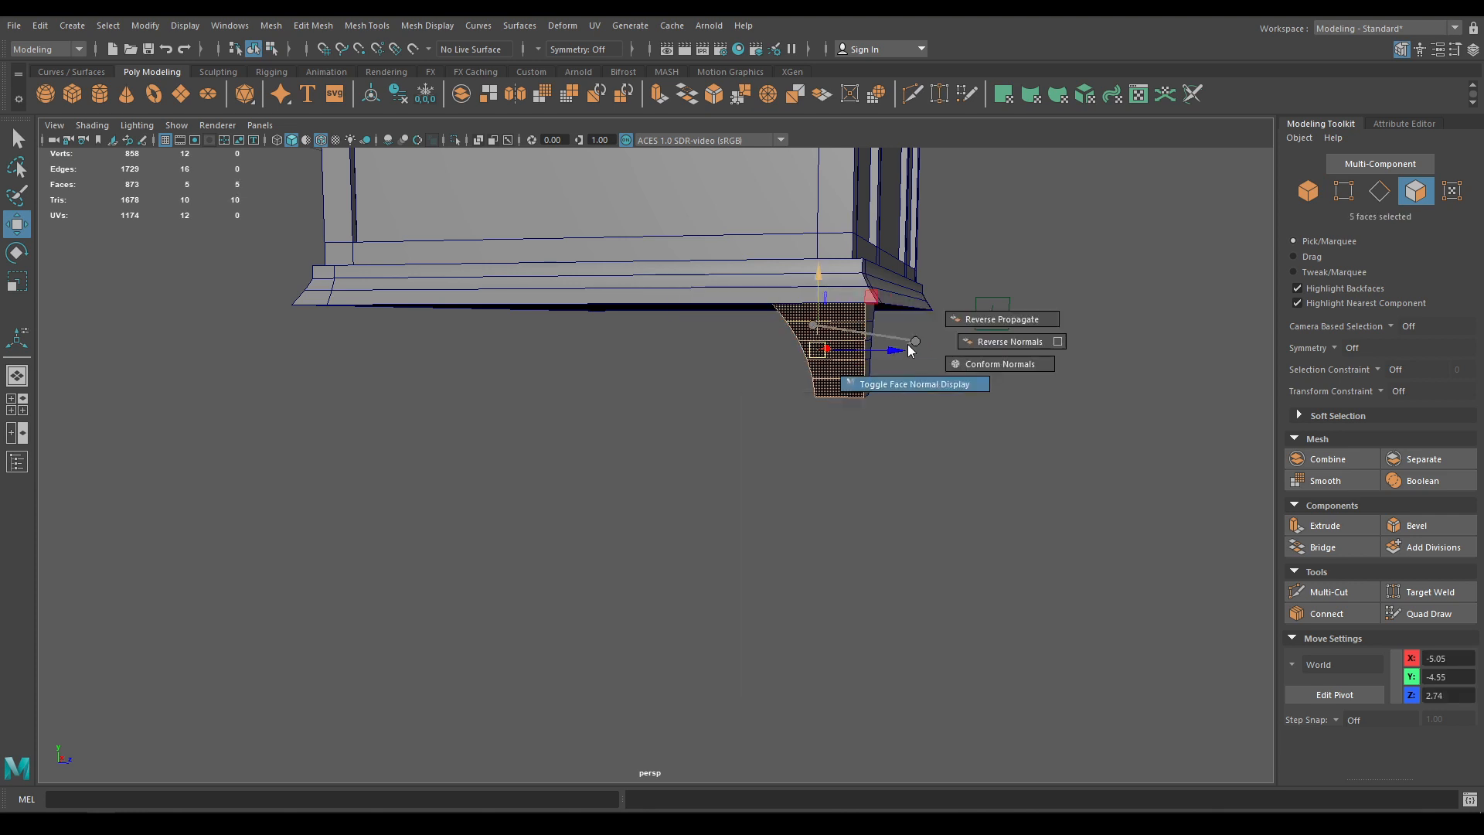
{"action": "left_click", "coordinate": [998, 344]}
Combine the two leg halves into a single mesh
{"action": "left_click_drag", "start_coordinate": [989, 352], "coordinate": [861, 404], "text": "alt"}
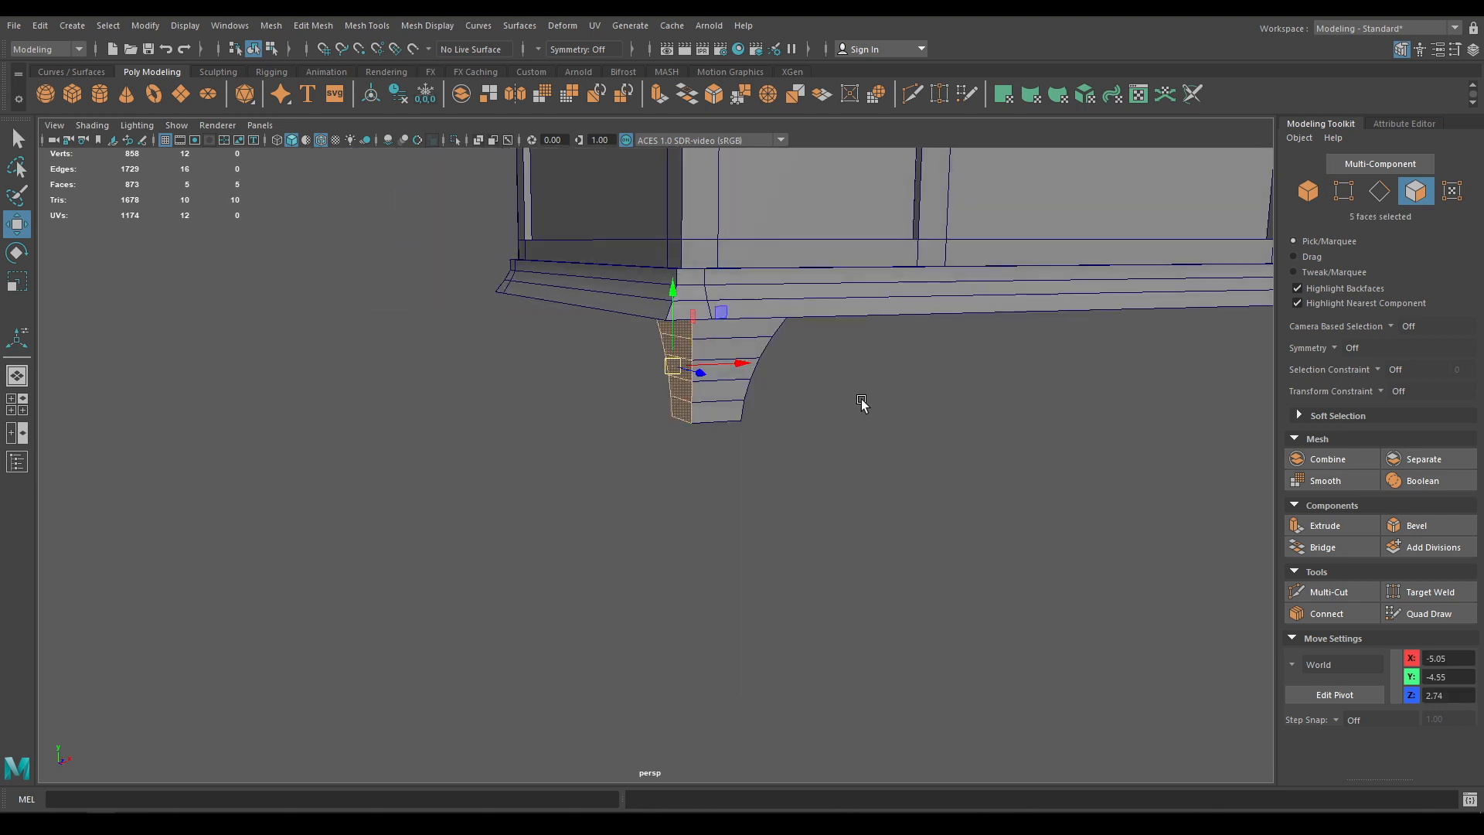
{"action": "right_click_drag", "start_coordinate": [861, 390], "coordinate": [931, 369]}
{"action": "left_click", "coordinate": [722, 410], "text": "shift"}
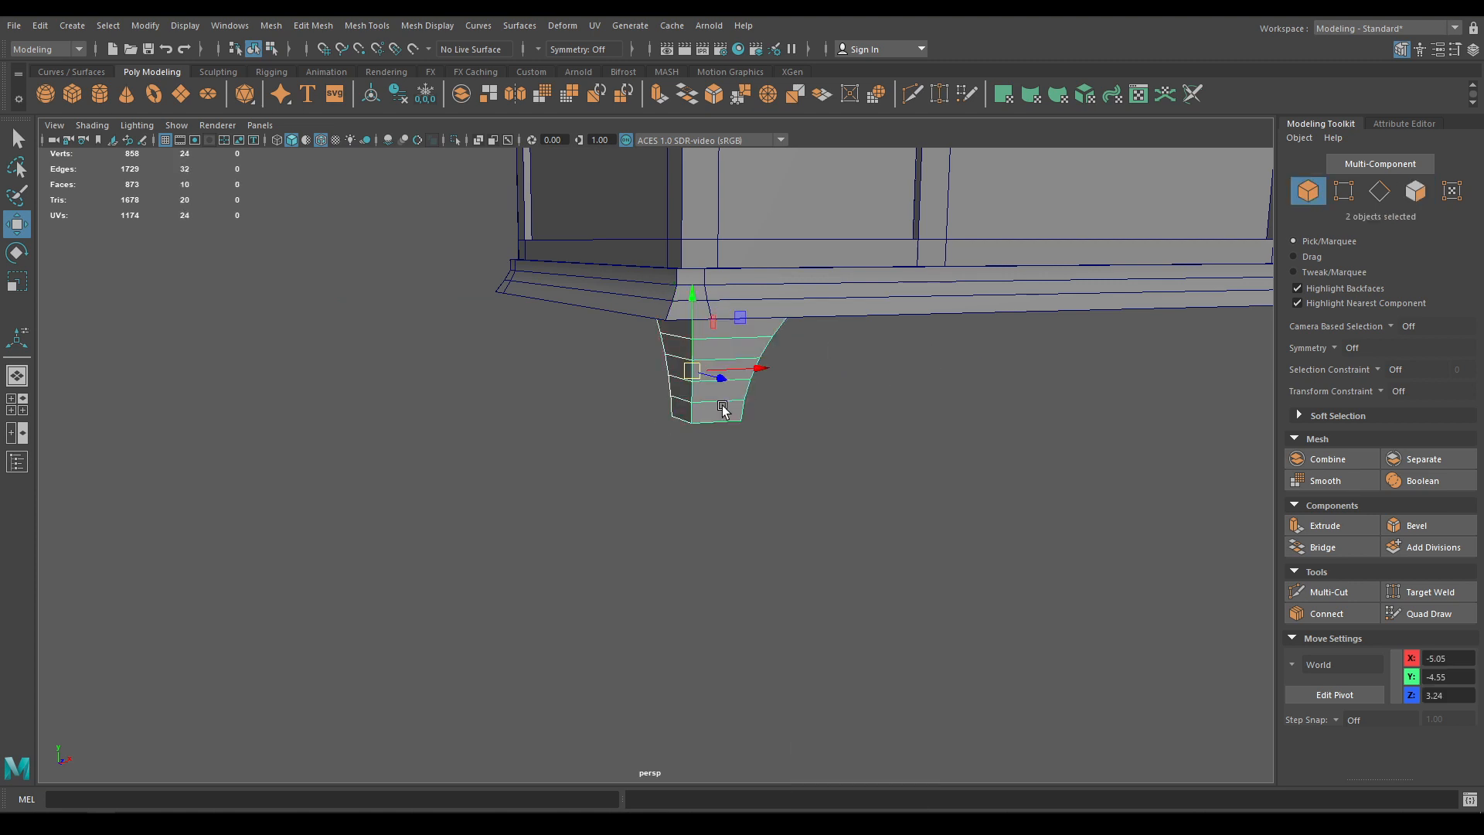
{"action": "right_click_drag", "start_coordinate": [722, 410], "coordinate": [704, 710], "text": "shift"}
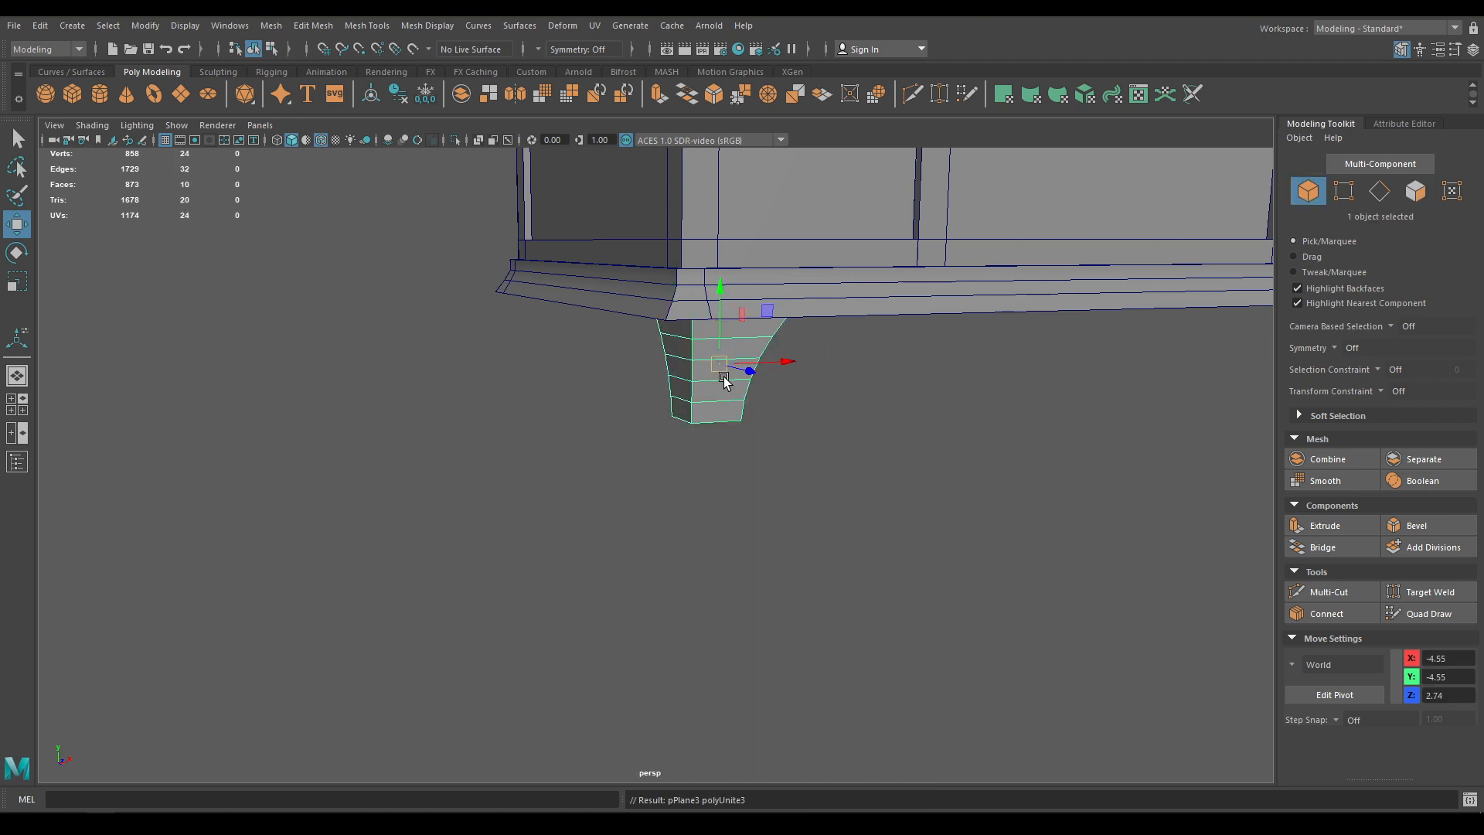
Select the leg's centre column of vertices and merge them
{"action": "right_click_drag", "start_coordinate": [723, 378], "coordinate": [681, 391]}
{"action": "left_click", "coordinate": [676, 384]}
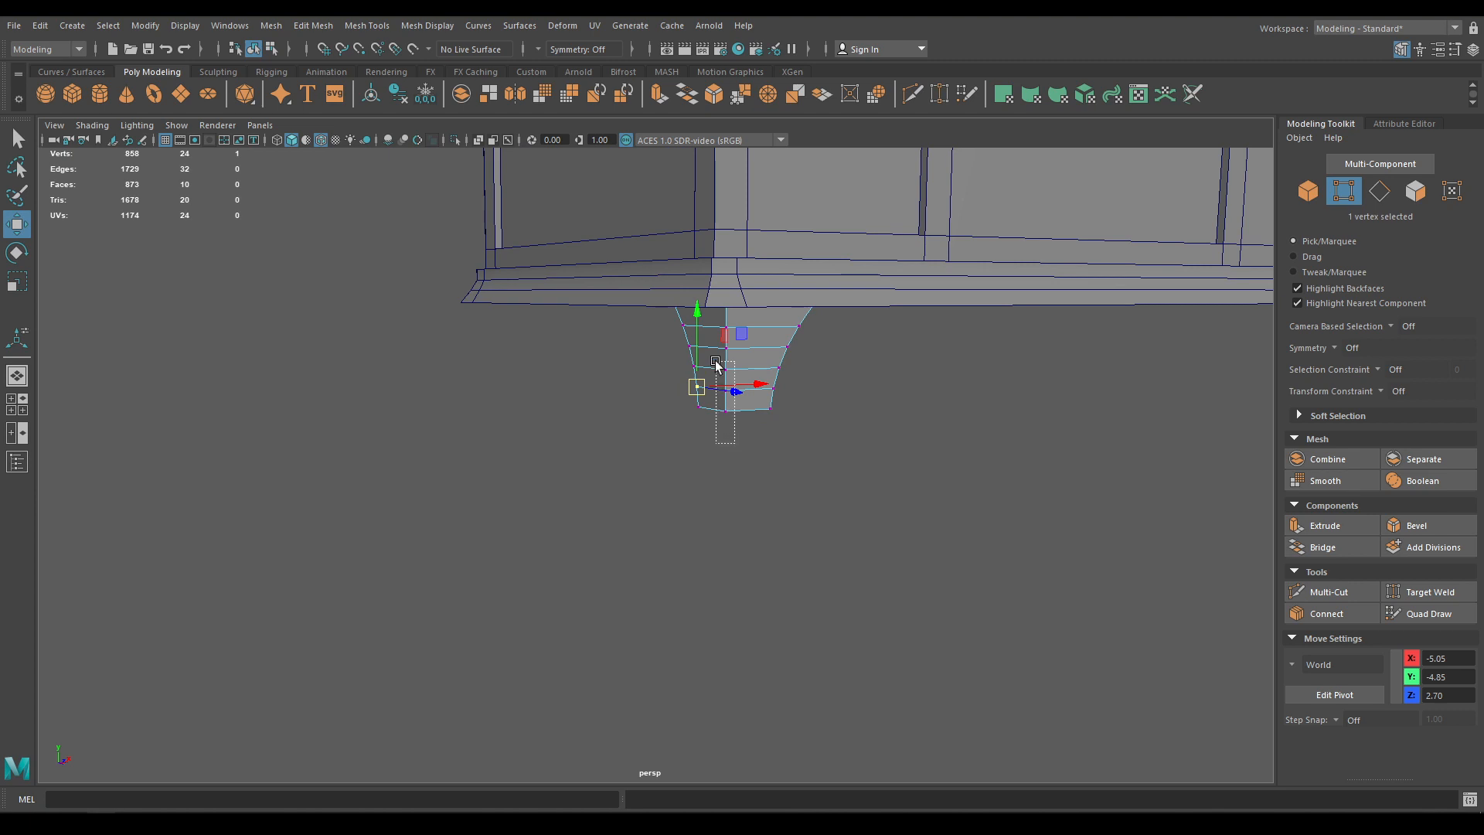
{"action": "left_click_drag", "start_coordinate": [718, 366], "coordinate": [719, 267]}
{"action": "scroll", "coordinate": [798, 437], "scroll_direction": "up", "scroll_amount": 5}
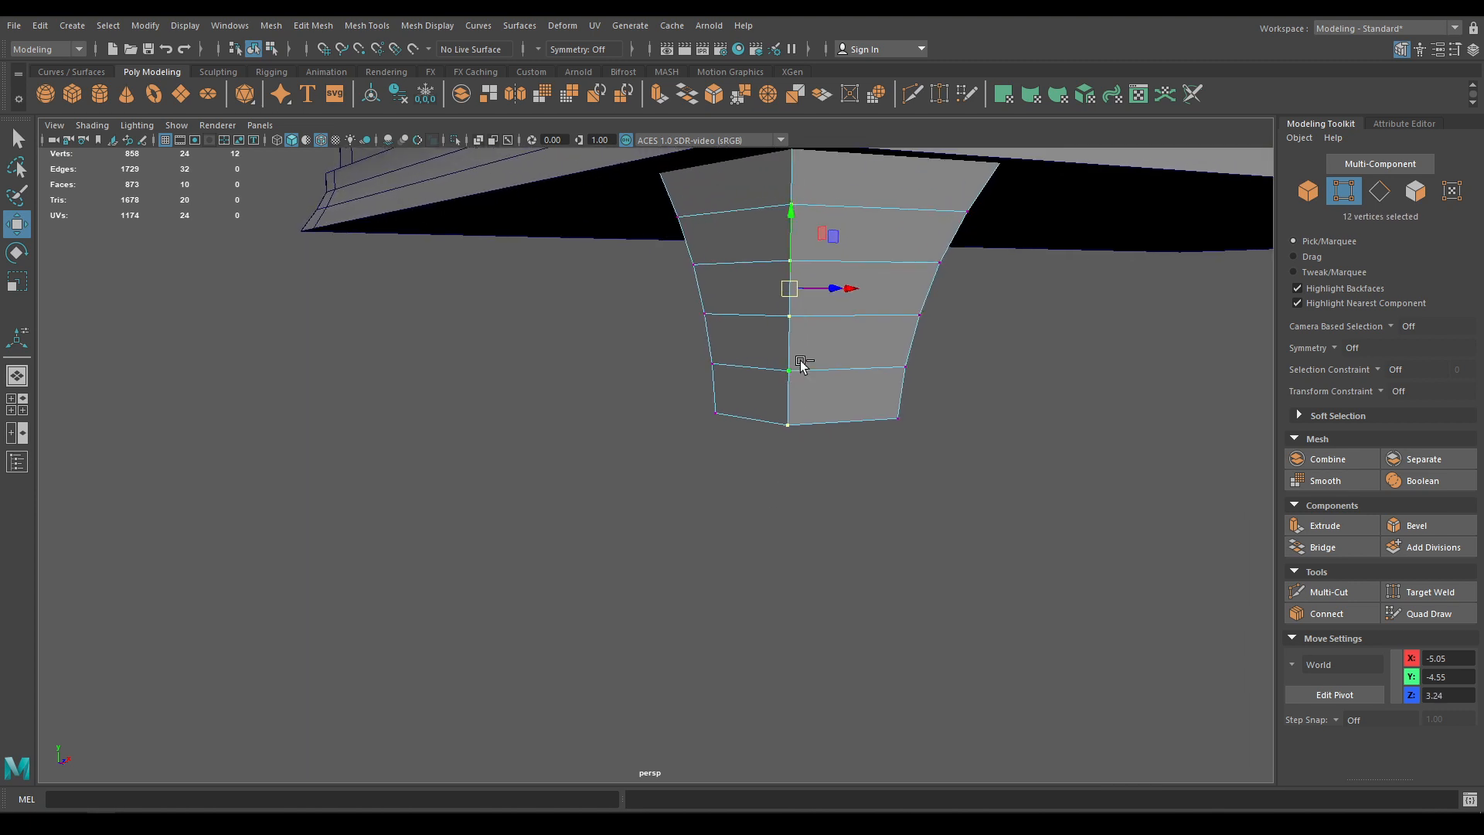
{"action": "right_click_drag", "start_coordinate": [801, 363], "coordinate": [929, 284], "text": "shift"}
Extrude the leg's faces to a thickness of 0.15
{"action": "key", "text": "w"}
{"action": "left_click_drag", "start_coordinate": [920, 290], "coordinate": [829, 370], "text": "alt"}
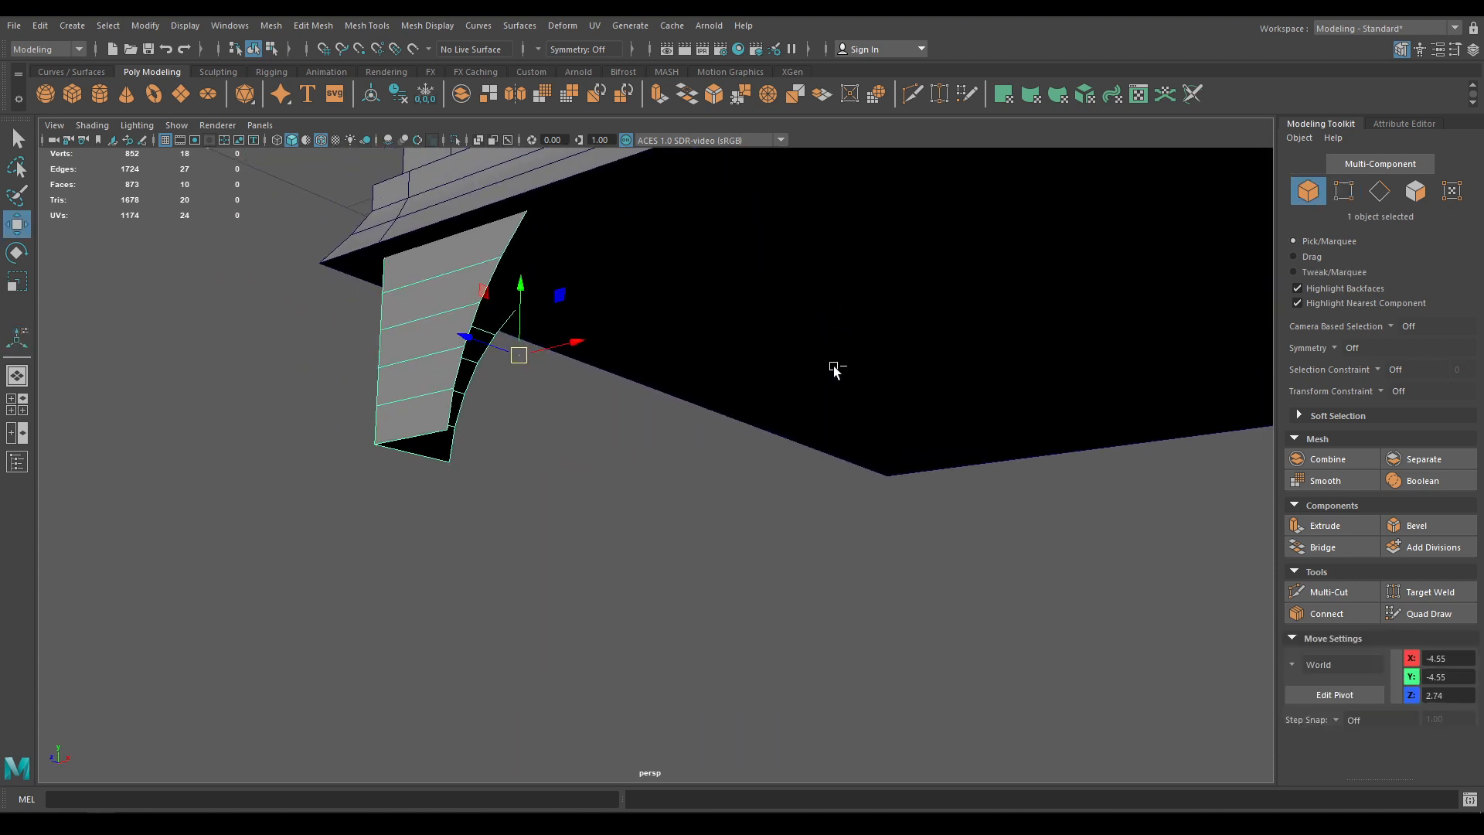
{"action": "key", "text": "F11"}
{"action": "key", "text": "ctrl+e"}
{"action": "left_click_drag", "start_coordinate": [1034, 231], "coordinate": [1052, 229]}
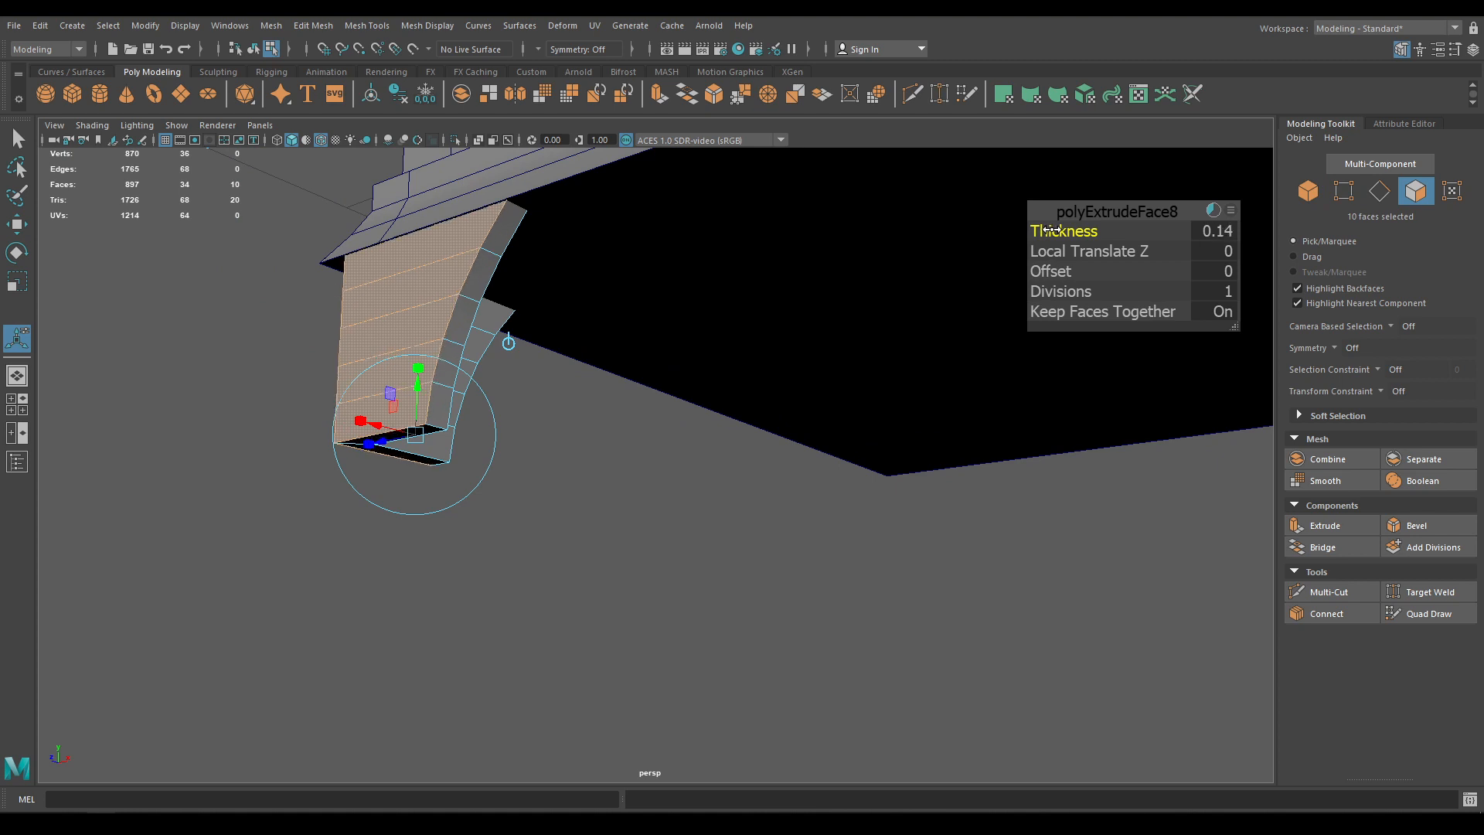
{"action": "left_click", "coordinate": [1229, 229]}
{"action": "key", "text": "Return"}
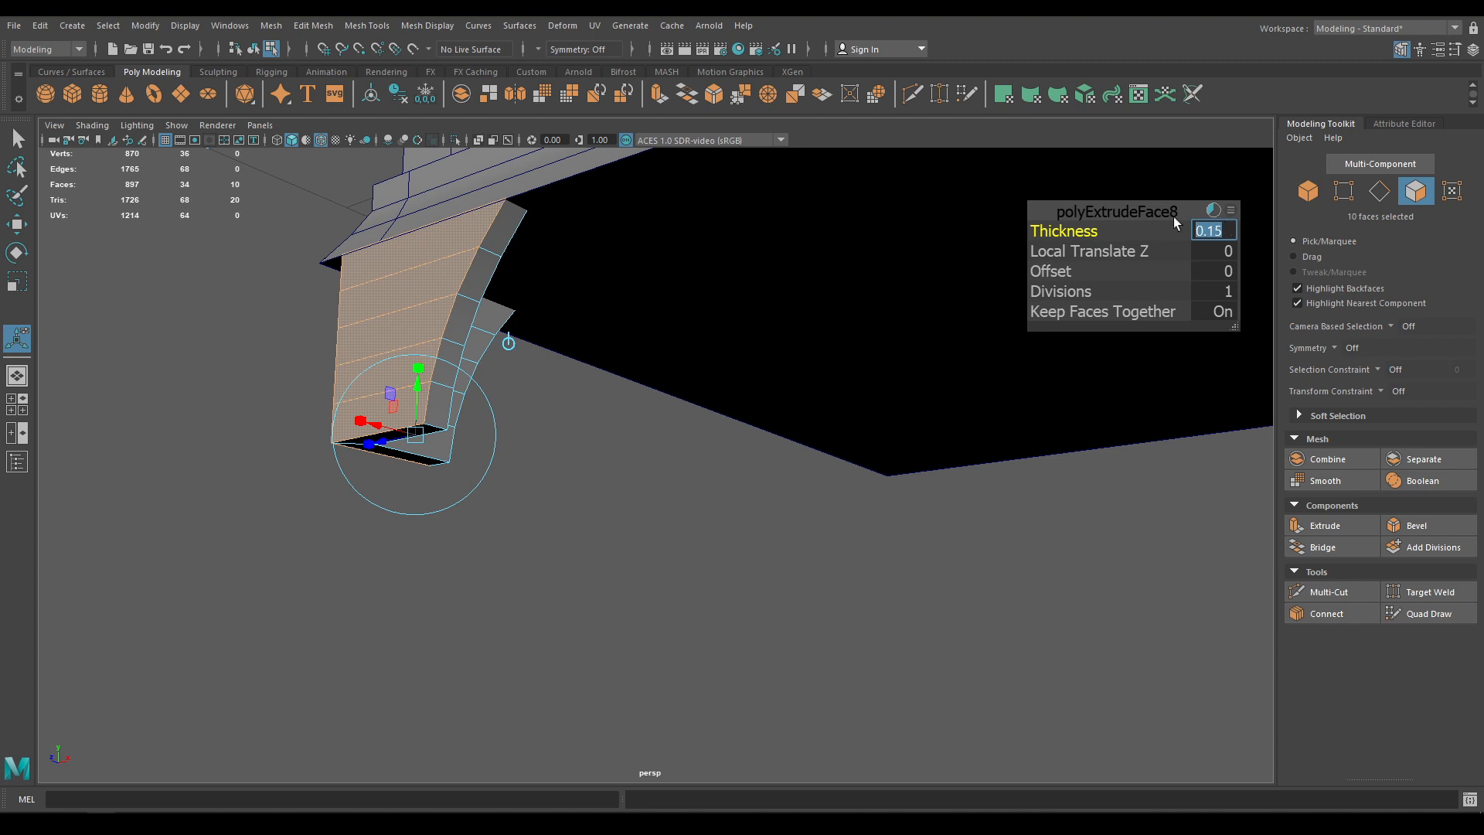
{"action": "key", "text": "w"}
{"action": "right_click_drag", "start_coordinate": [388, 290], "coordinate": [501, 414]}
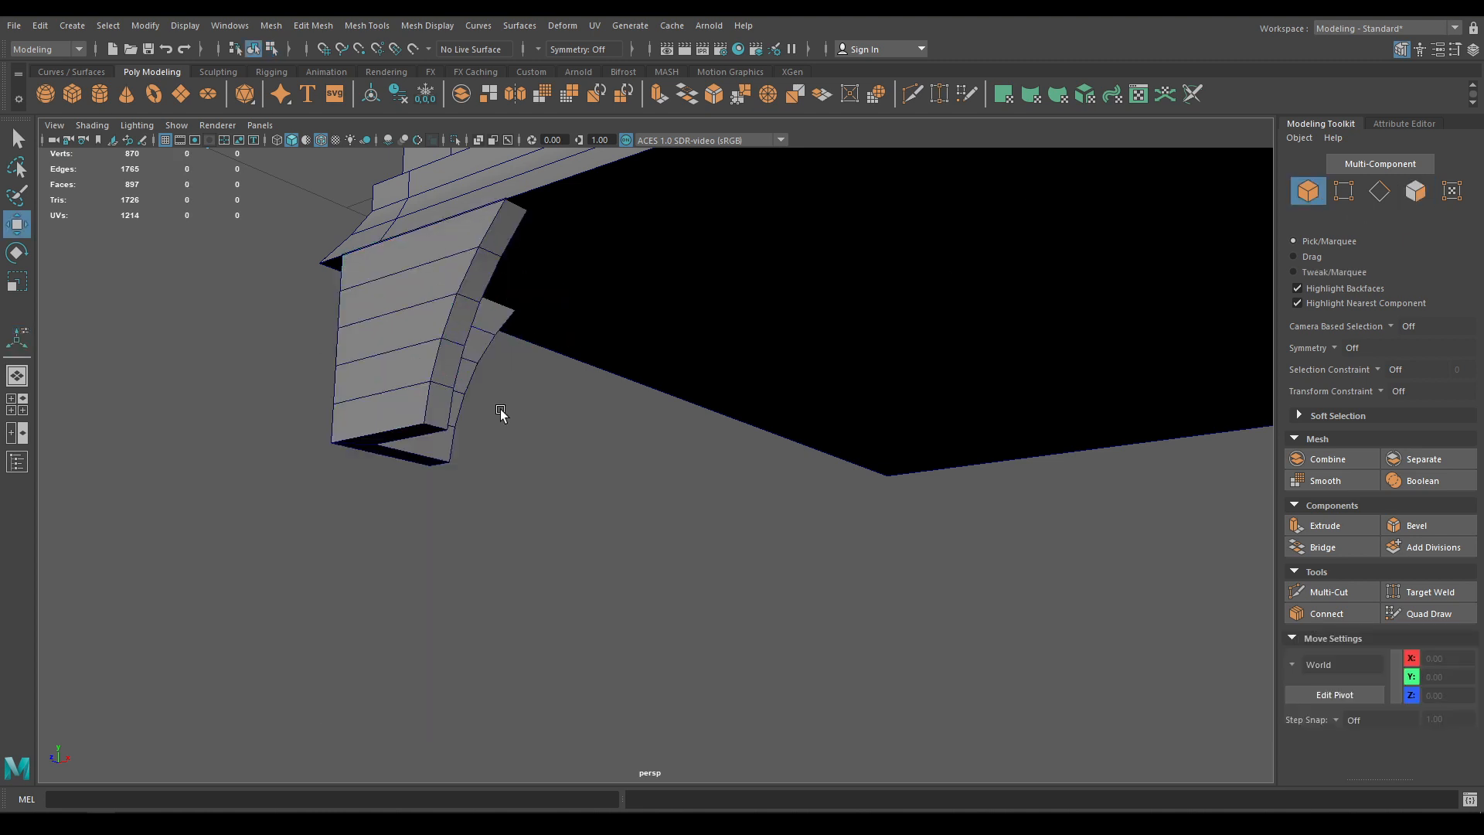
Select the curved leg and slide it along Z under the base corner
{"action": "left_click_drag", "start_coordinate": [501, 411], "coordinate": [779, 449], "text": "alt"}
{"action": "left_click_drag", "start_coordinate": [947, 433], "coordinate": [946, 416], "text": "alt"}
{"action": "left_click", "coordinate": [946, 415]}
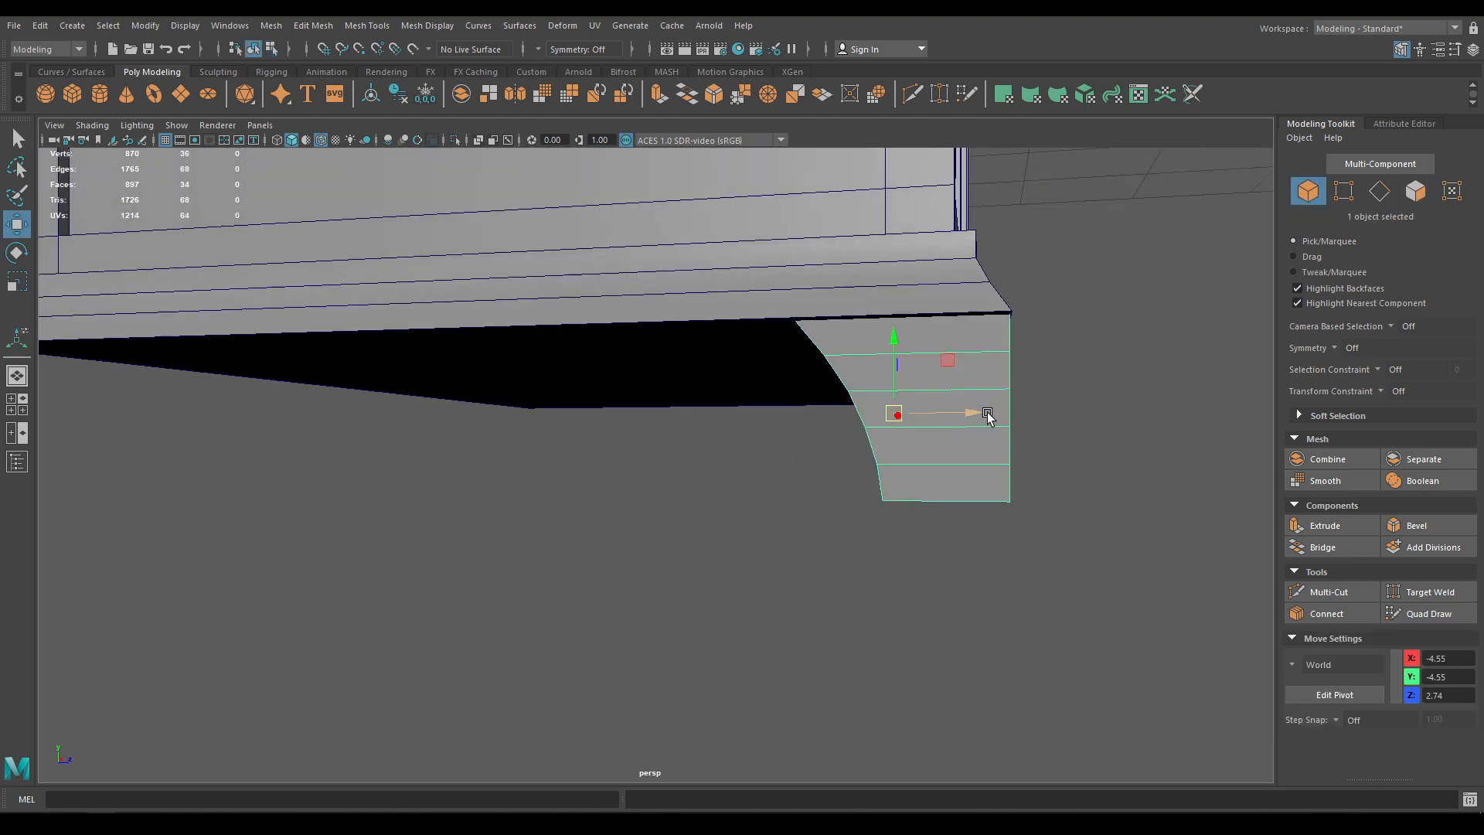
{"action": "left_click_drag", "start_coordinate": [466, 615], "coordinate": [755, 448], "text": "alt"}
{"action": "left_click_drag", "start_coordinate": [864, 473], "coordinate": [904, 499], "text": "alt"}
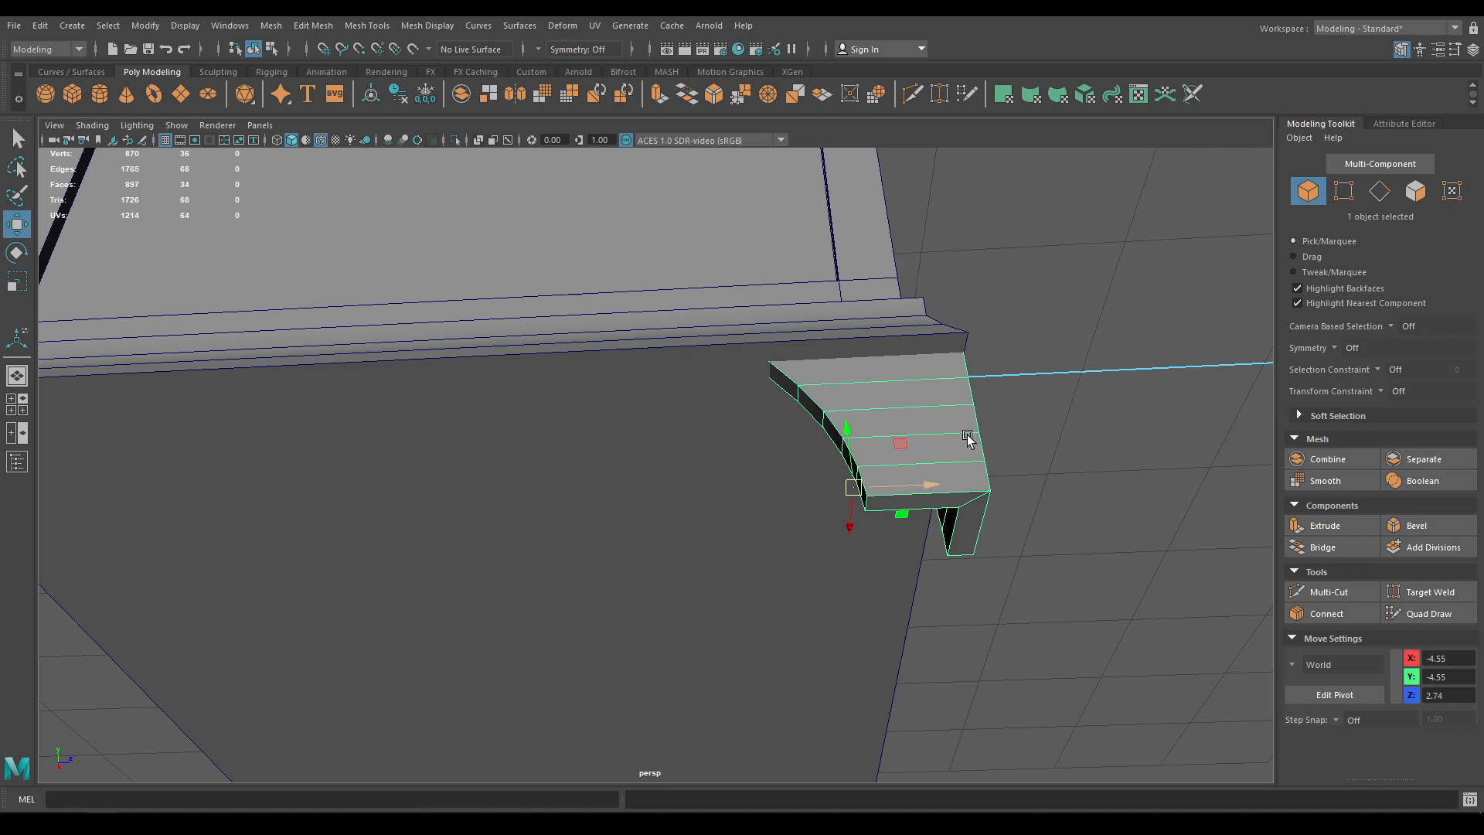
{"action": "left_click_drag", "start_coordinate": [968, 439], "coordinate": [888, 463], "text": "alt"}
{"action": "left_click_drag", "start_coordinate": [839, 465], "coordinate": [672, 444], "text": "alt"}
{"action": "left_click_drag", "start_coordinate": [708, 415], "coordinate": [747, 416]}
Reselect the curved leg and hide every other chest piece
{"action": "left_click_drag", "start_coordinate": [610, 490], "coordinate": [680, 537], "text": "alt"}
{"action": "left_click", "coordinate": [314, 530]}
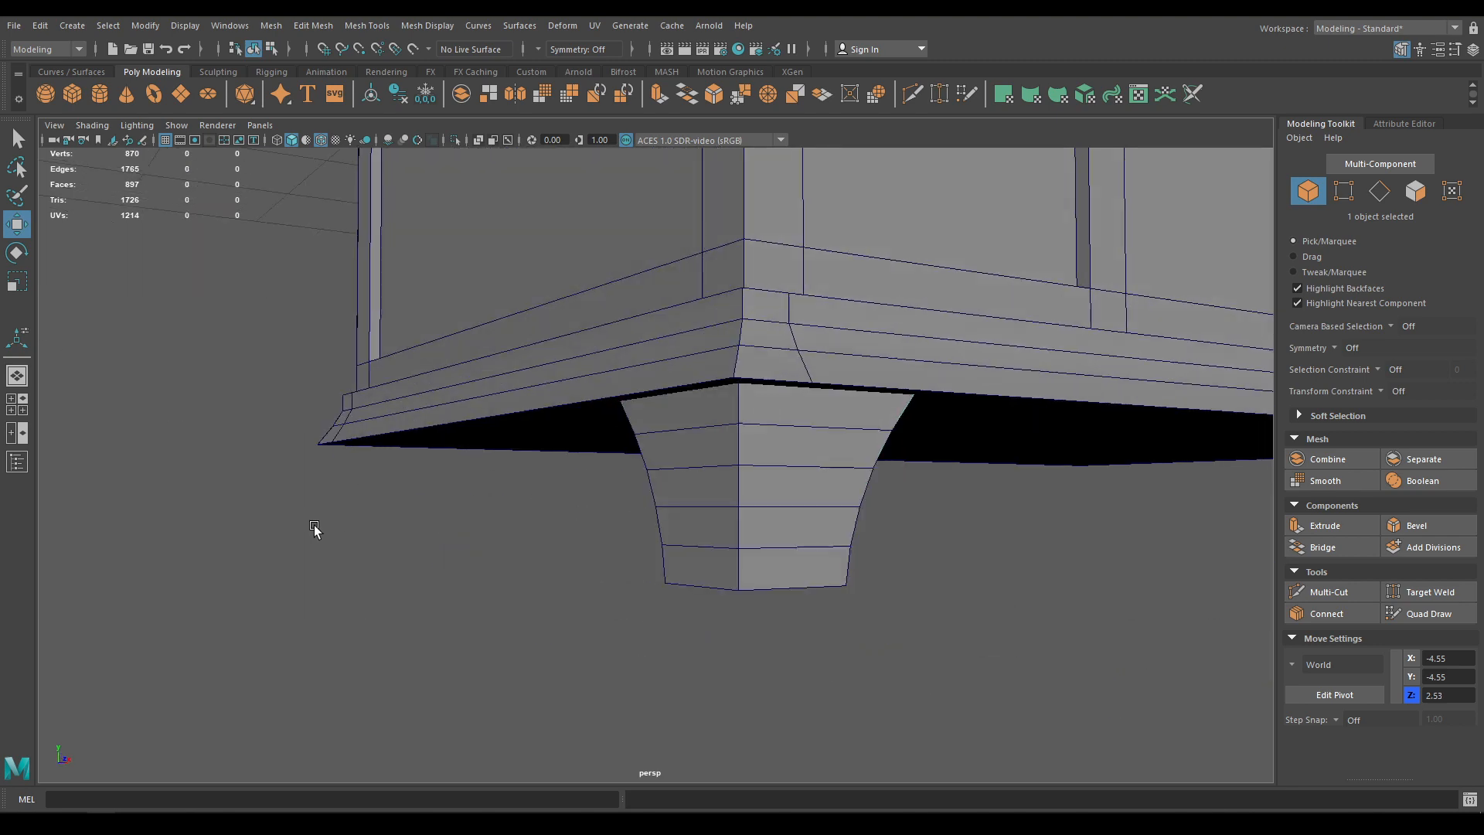
{"action": "scroll", "coordinate": [318, 523], "scroll_direction": "down", "scroll_amount": 4}
{"action": "left_click_drag", "start_coordinate": [475, 246], "coordinate": [450, 350], "text": "alt"}
{"action": "scroll", "coordinate": [450, 349], "scroll_direction": "down", "scroll_amount": 8}
{"action": "scroll", "coordinate": [711, 572], "scroll_direction": "up", "scroll_amount": 6}
{"action": "left_click_drag", "start_coordinate": [657, 665], "coordinate": [753, 470], "text": "alt"}
{"action": "left_click", "coordinate": [680, 485]}
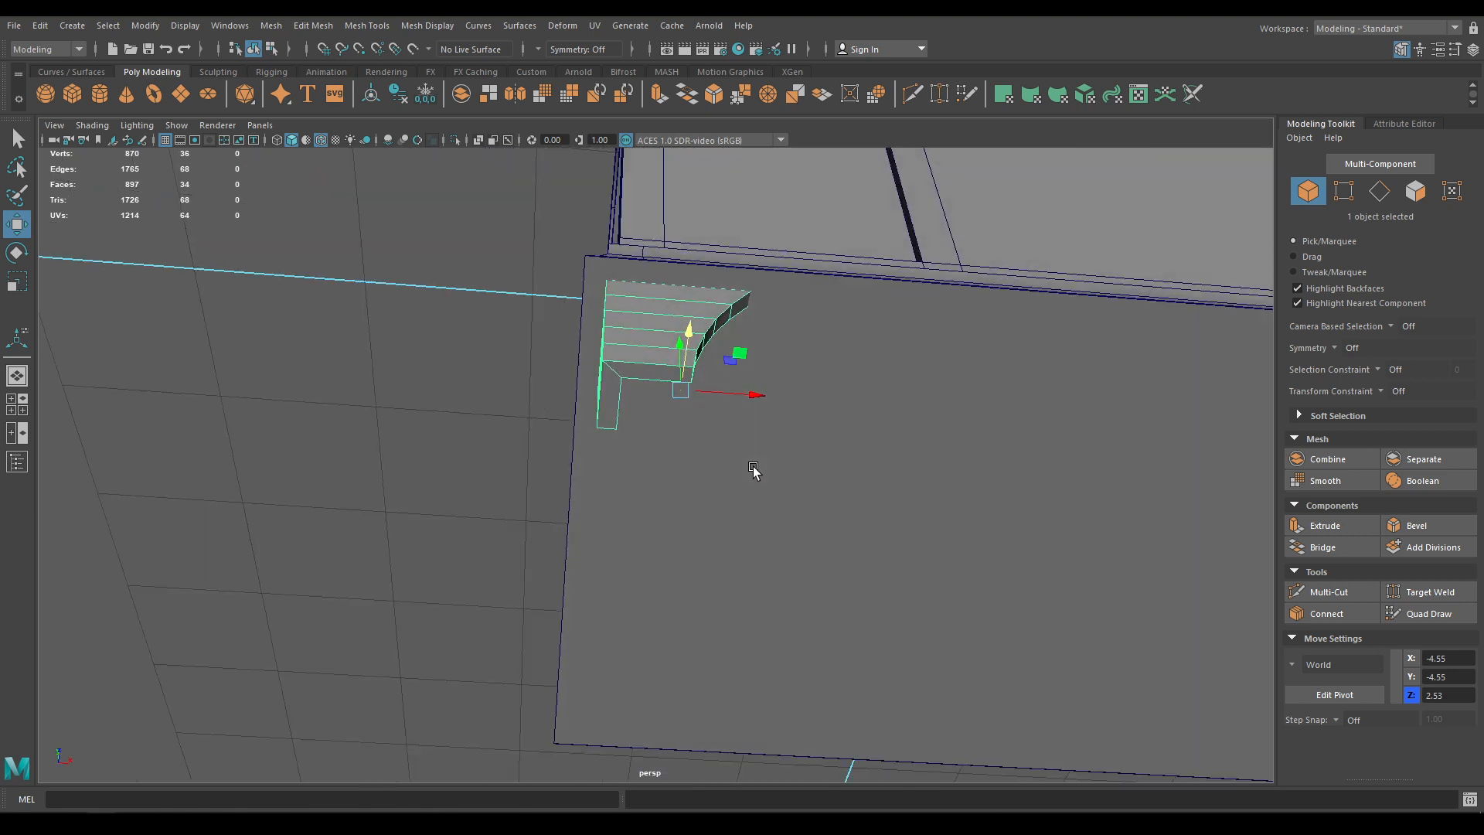
{"action": "key", "text": "alt+h"}
{"action": "right_click_drag", "start_coordinate": [852, 369], "coordinate": [837, 331]}
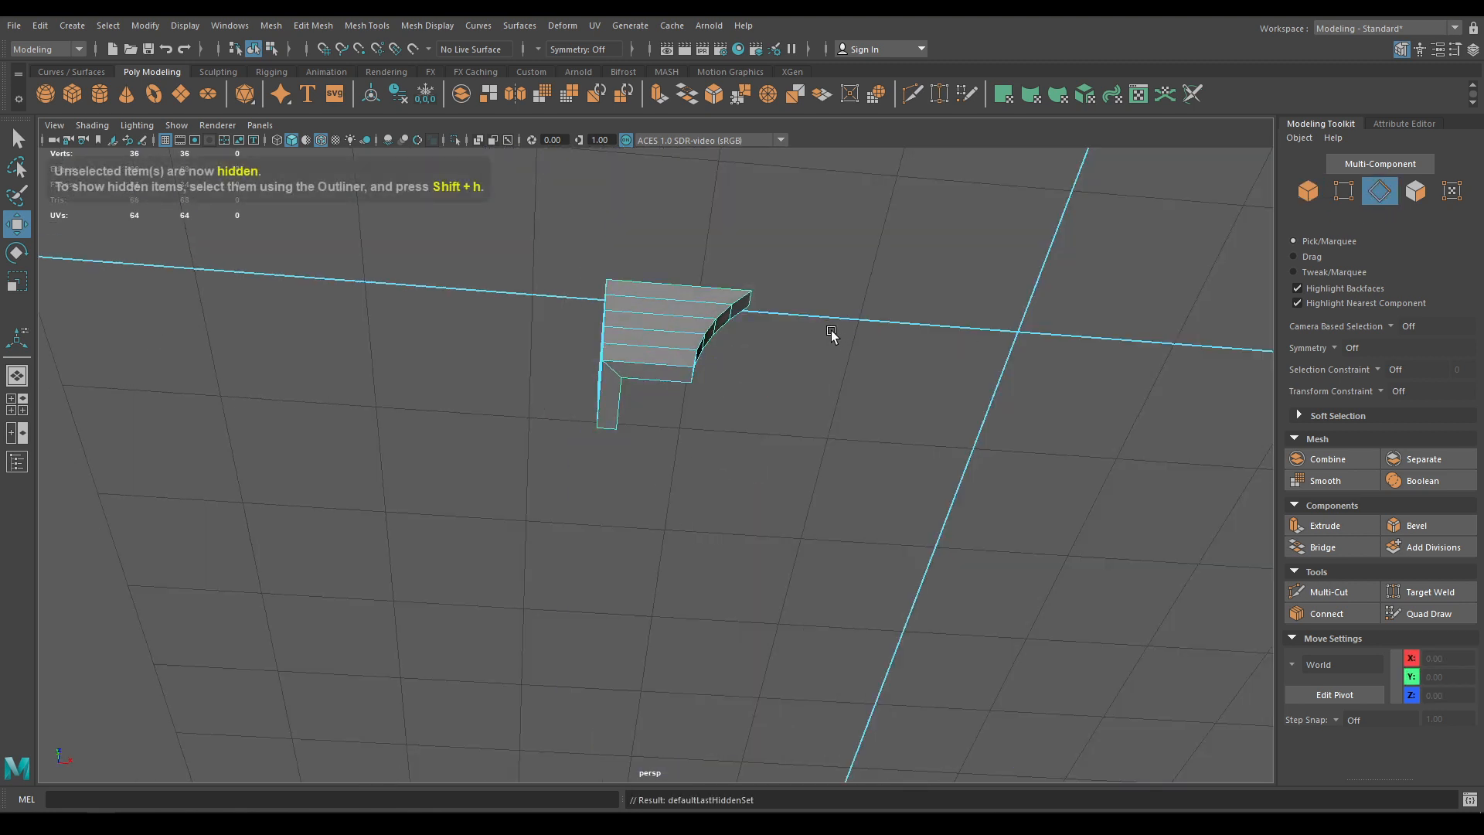
Select the leg's bottom, top and side edge loops
{"action": "left_click_drag", "start_coordinate": [831, 331], "coordinate": [832, 532], "text": "alt"}
{"action": "left_click", "coordinate": [679, 458]}
{"action": "double_click", "coordinate": [678, 458]}
{"action": "double_click", "coordinate": [881, 433], "text": "shift"}
{"action": "double_click", "coordinate": [904, 502], "text": "shift"}
{"action": "left_click_drag", "start_coordinate": [906, 504], "coordinate": [579, 640], "text": "alt"}
{"action": "double_click", "coordinate": [623, 374], "text": "shift"}
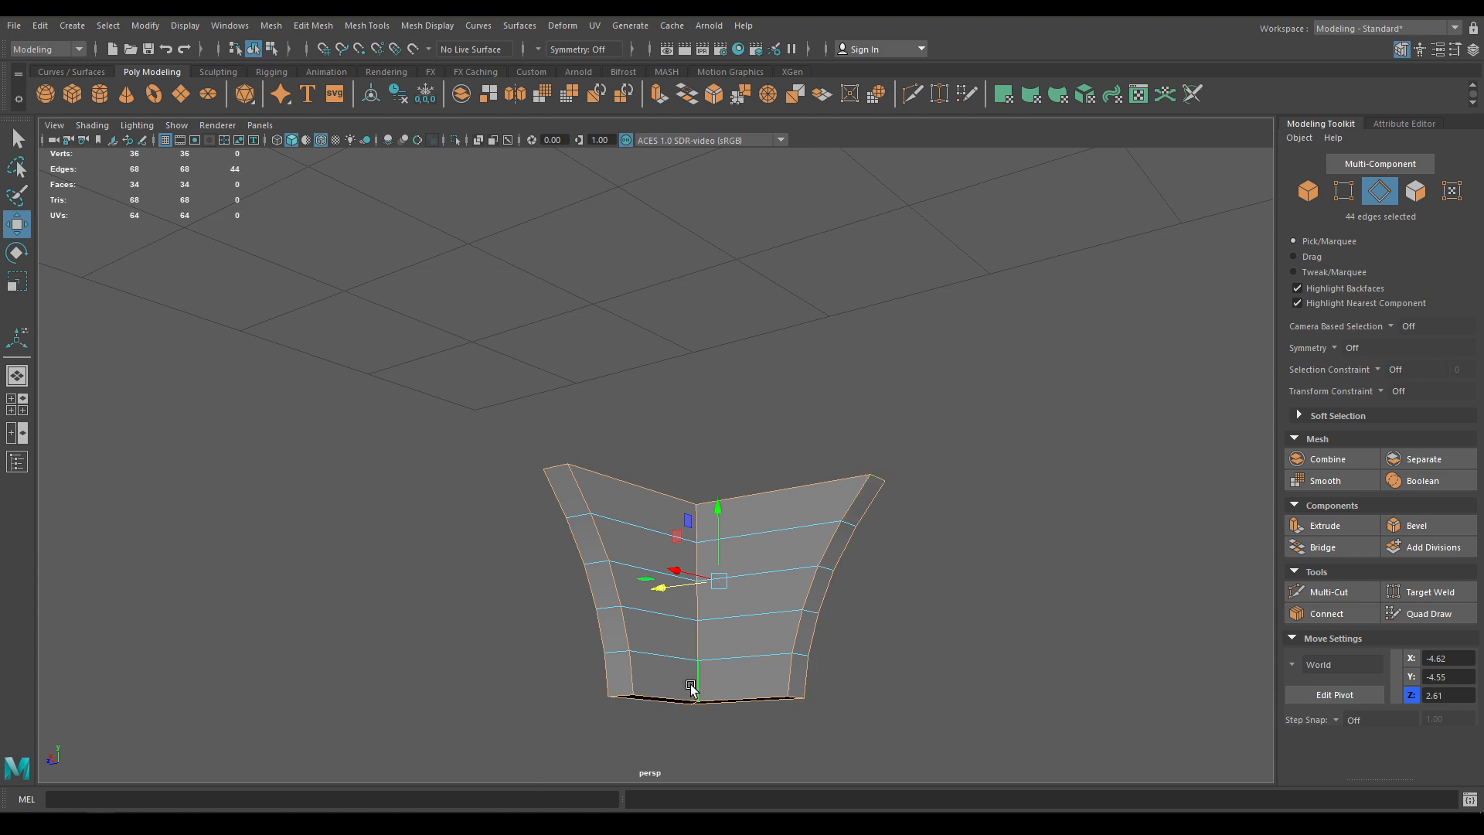
{"action": "left_click_drag", "start_coordinate": [691, 688], "coordinate": [800, 414], "text": "alt"}
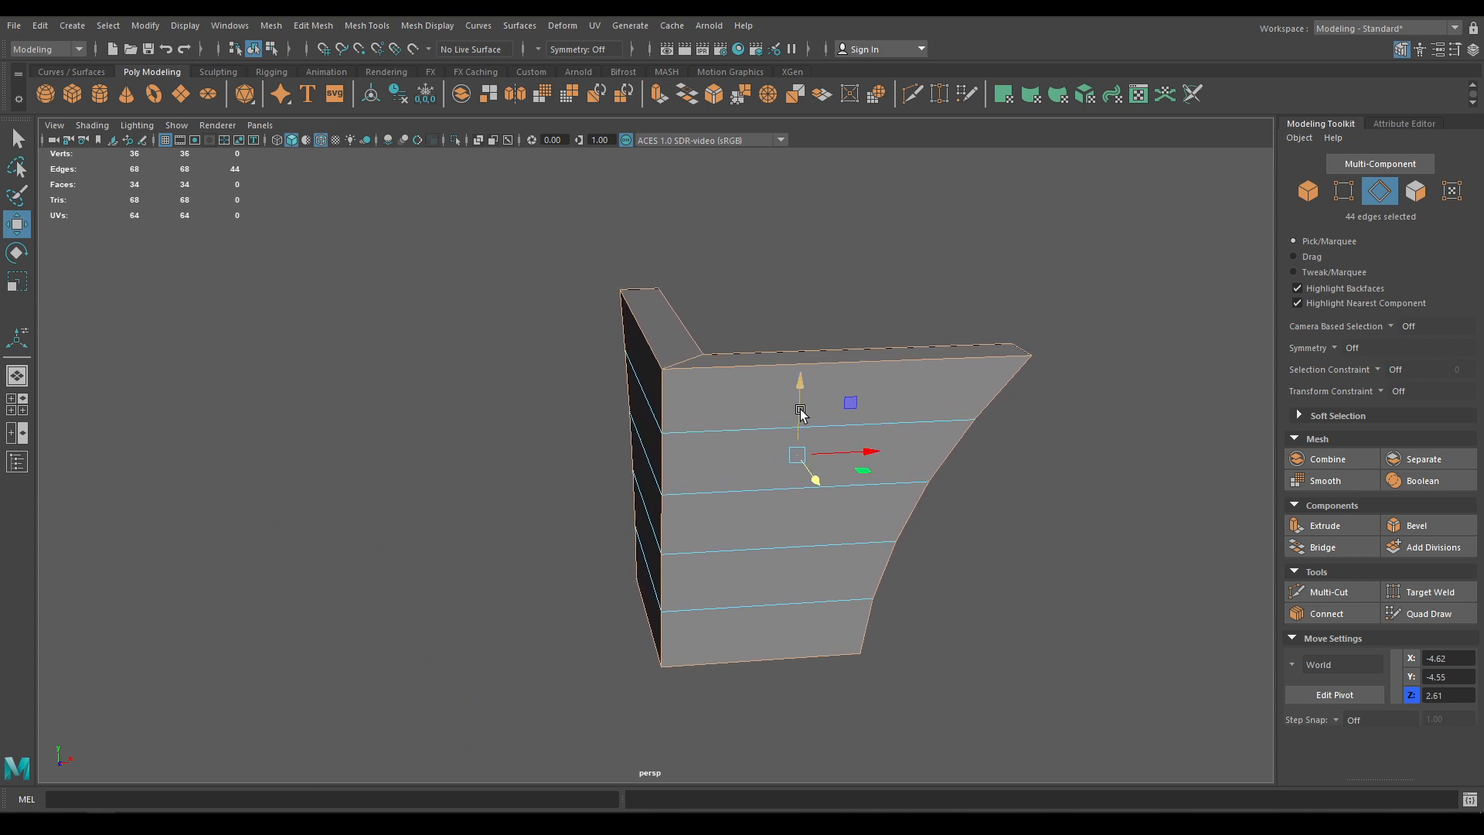
Bevel the selected edges with 2 segments and a 0.3 fraction
{"action": "right_click_drag", "start_coordinate": [800, 414], "coordinate": [873, 413], "text": "shift"}
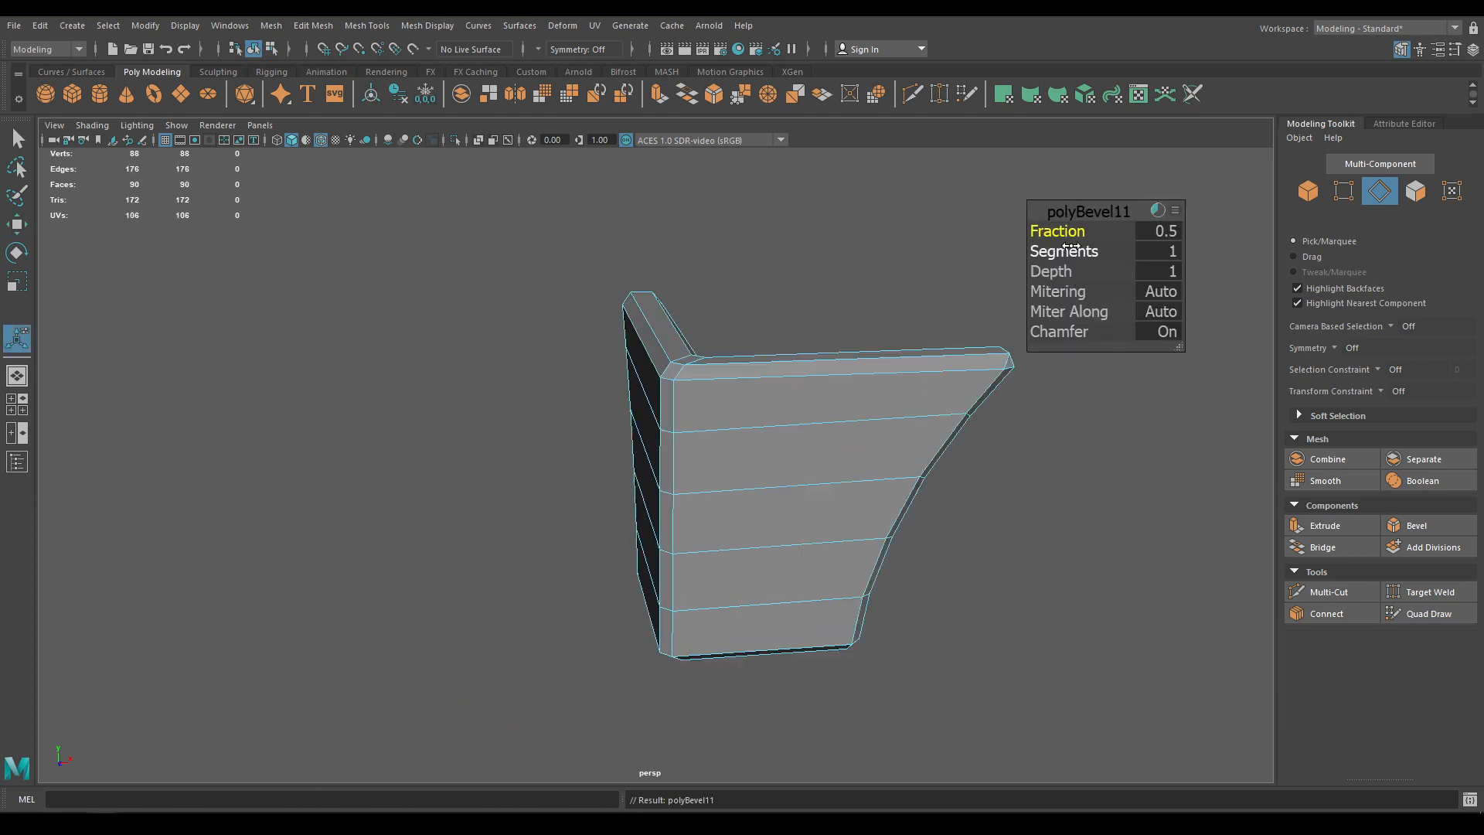
{"action": "left_click_drag", "start_coordinate": [1073, 251], "coordinate": [1050, 228]}
{"action": "left_click", "coordinate": [1153, 229]}
{"action": "type", "text": "0"}
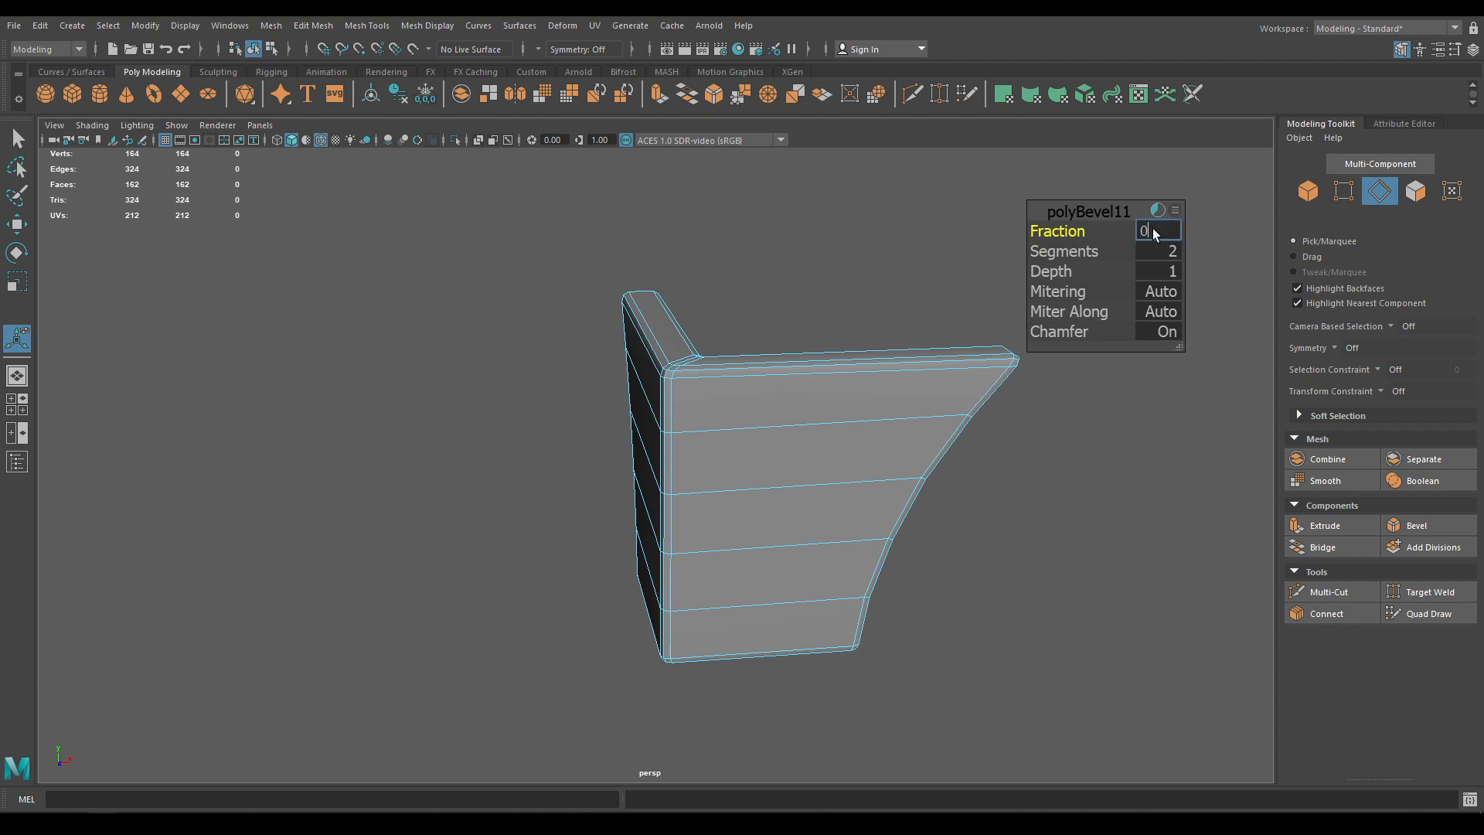
{"action": "type", "text": ".3"}
{"action": "key", "text": "Return"}
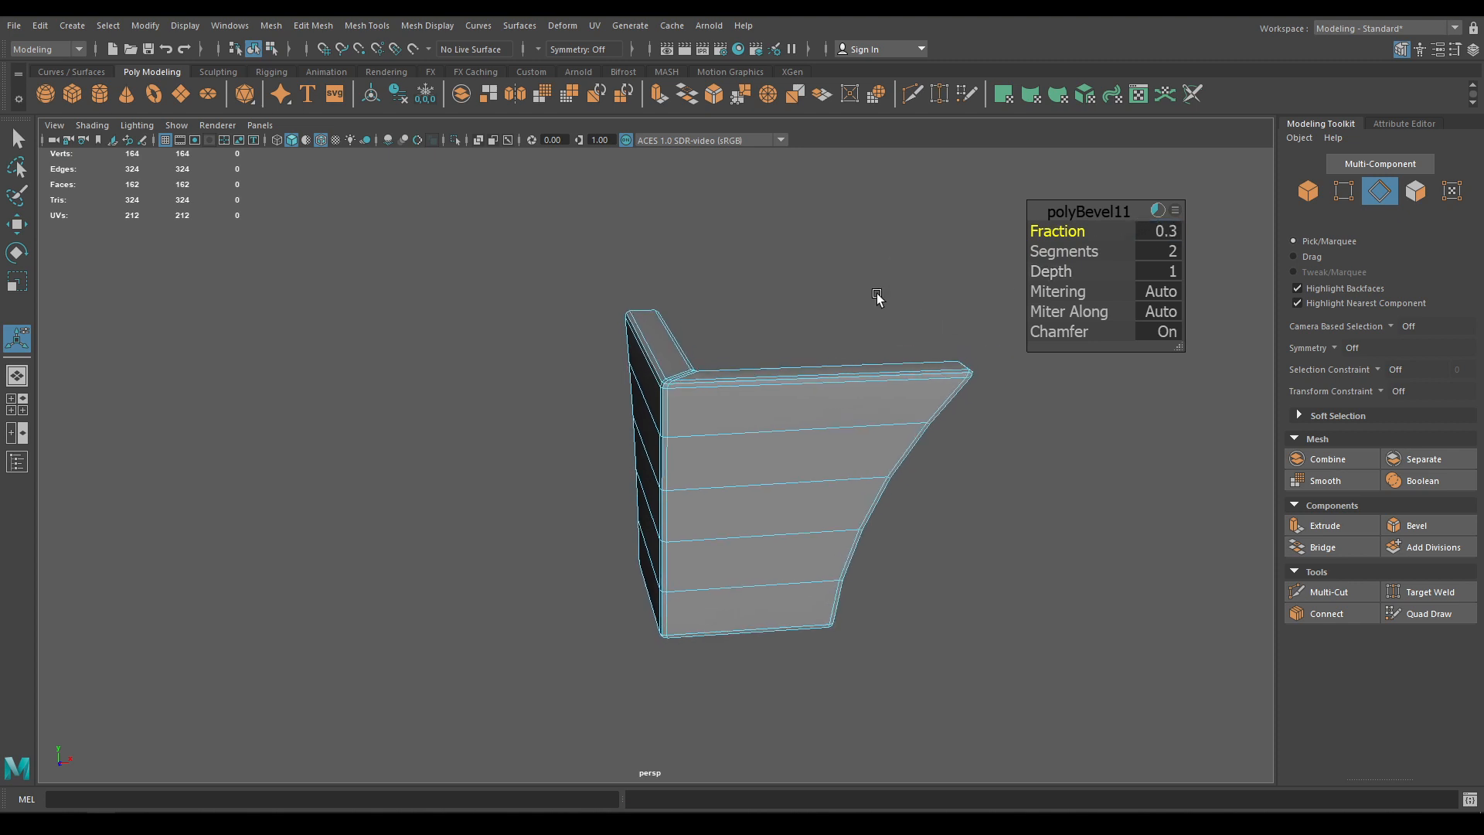
Unhide the rest of the chest and save the scene
{"action": "left_click_drag", "start_coordinate": [878, 295], "coordinate": [854, 301], "text": "alt"}
{"action": "key", "text": "w"}
{"action": "right_click_drag", "start_coordinate": [653, 338], "coordinate": [777, 295]}
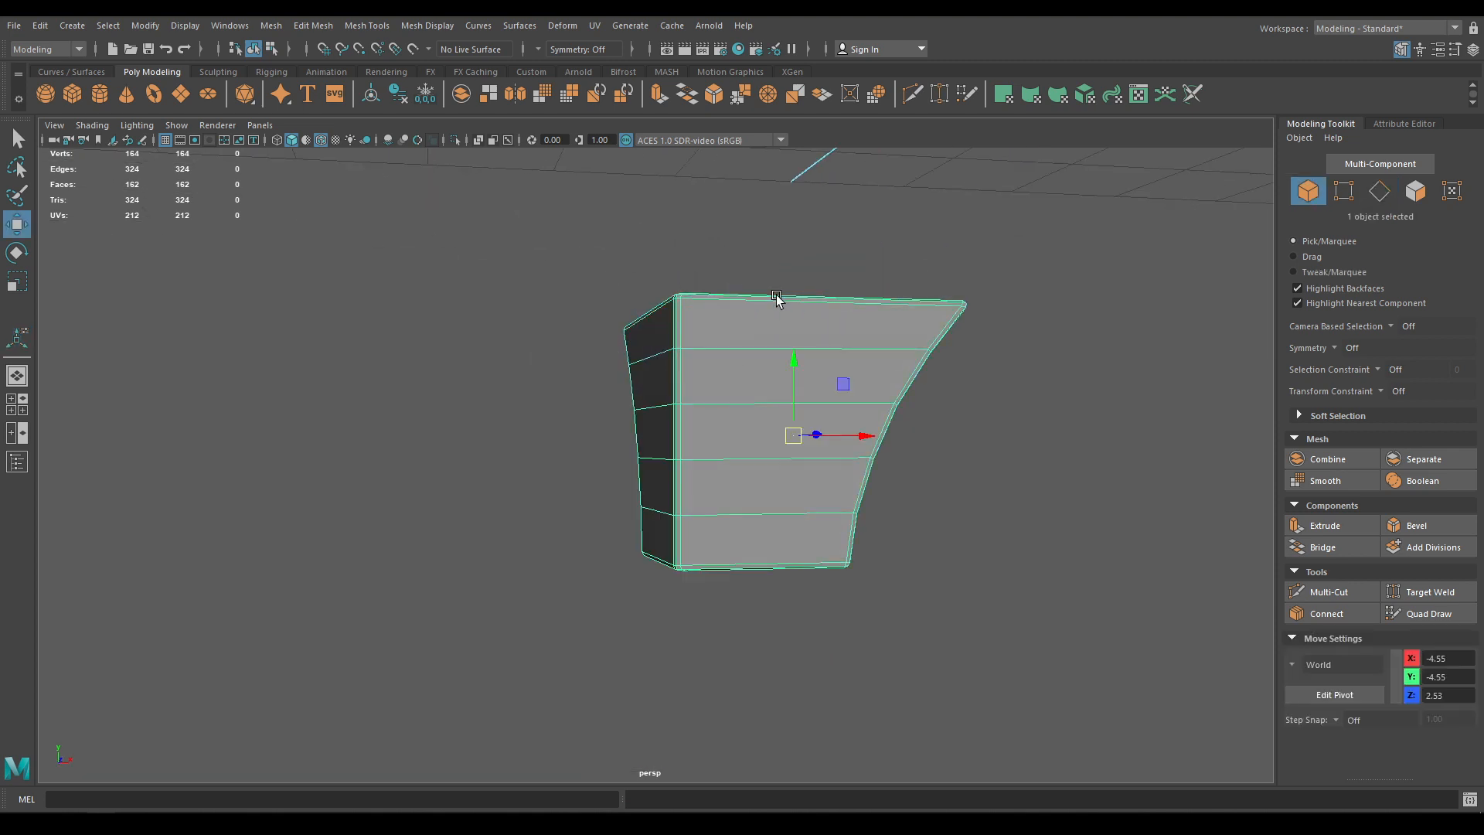
{"action": "key", "text": "ctrl+1"}
{"action": "left_click", "coordinate": [380, 444]}
{"action": "left_click_drag", "start_coordinate": [547, 589], "coordinate": [554, 395], "text": "alt"}
{"action": "scroll", "coordinate": [586, 501], "scroll_direction": "down", "scroll_amount": 4}
{"action": "key", "text": "ctrl+s"}
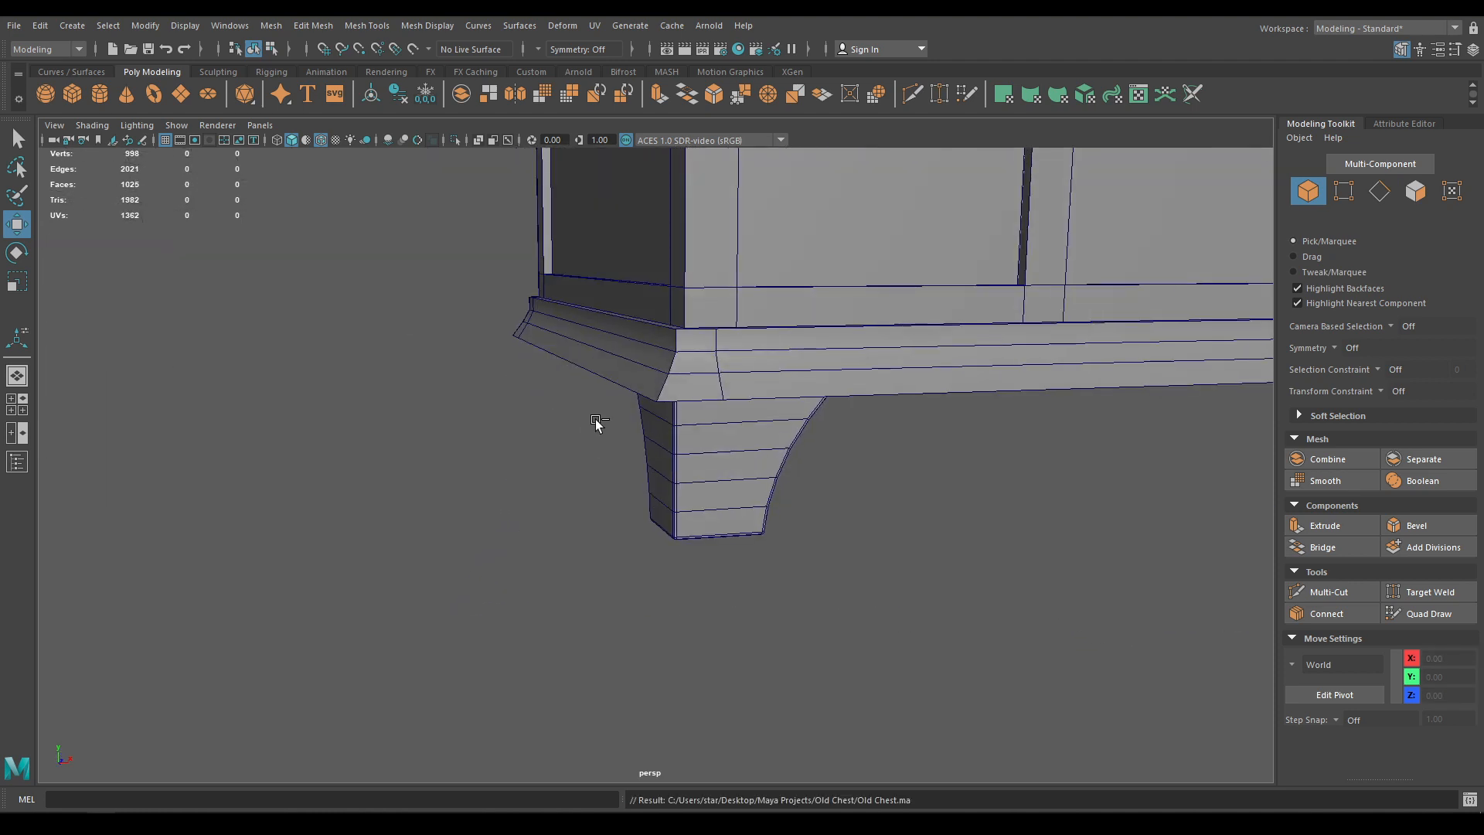
Turn off wireframe on shaded and check the leg's assigned material
{"action": "left_click", "coordinate": [321, 142]}
{"action": "left_click", "coordinate": [773, 435]}
{"action": "mouse_move", "coordinate": [763, 395]}
{"action": "right_mouse_down"}
{"action": "mouse_move", "coordinate": [773, 804]}
{"action": "mouse_move", "coordinate": [867, 804]}
{"action": "mouse_move", "coordinate": [864, 770]}
{"action": "right_mouse_up"}
{"action": "left_click", "coordinate": [852, 573]}
{"action": "scroll", "coordinate": [729, 312], "scroll_direction": "down", "scroll_amount": 5}
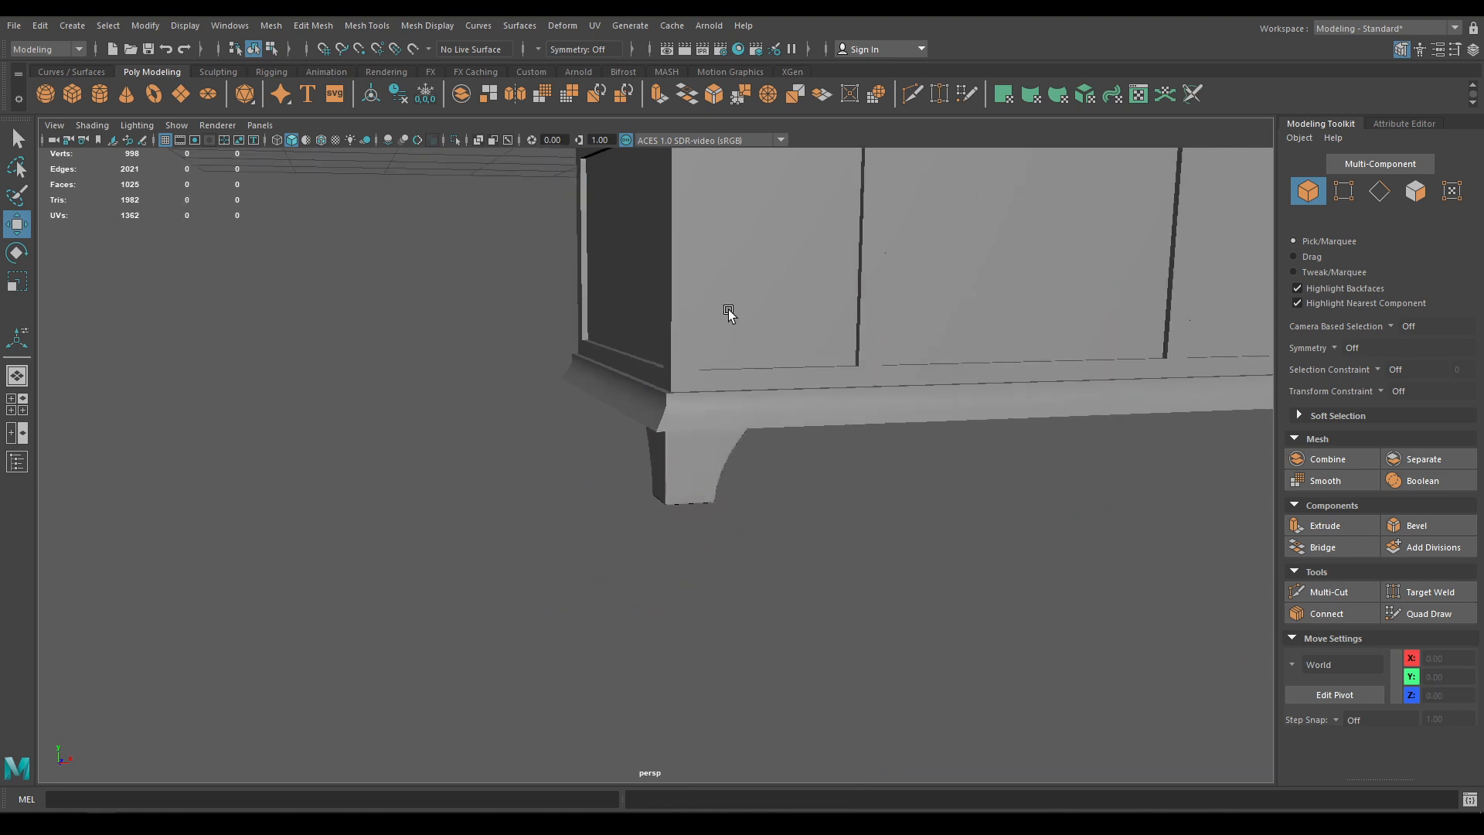
{"action": "left_click_drag", "start_coordinate": [746, 464], "coordinate": [846, 523], "text": "alt"}
{"action": "scroll", "coordinate": [796, 394], "scroll_direction": "down", "scroll_amount": 4}
Switch to the front view and select the leg, undoing an accidental move
{"action": "key", "text": "space"}
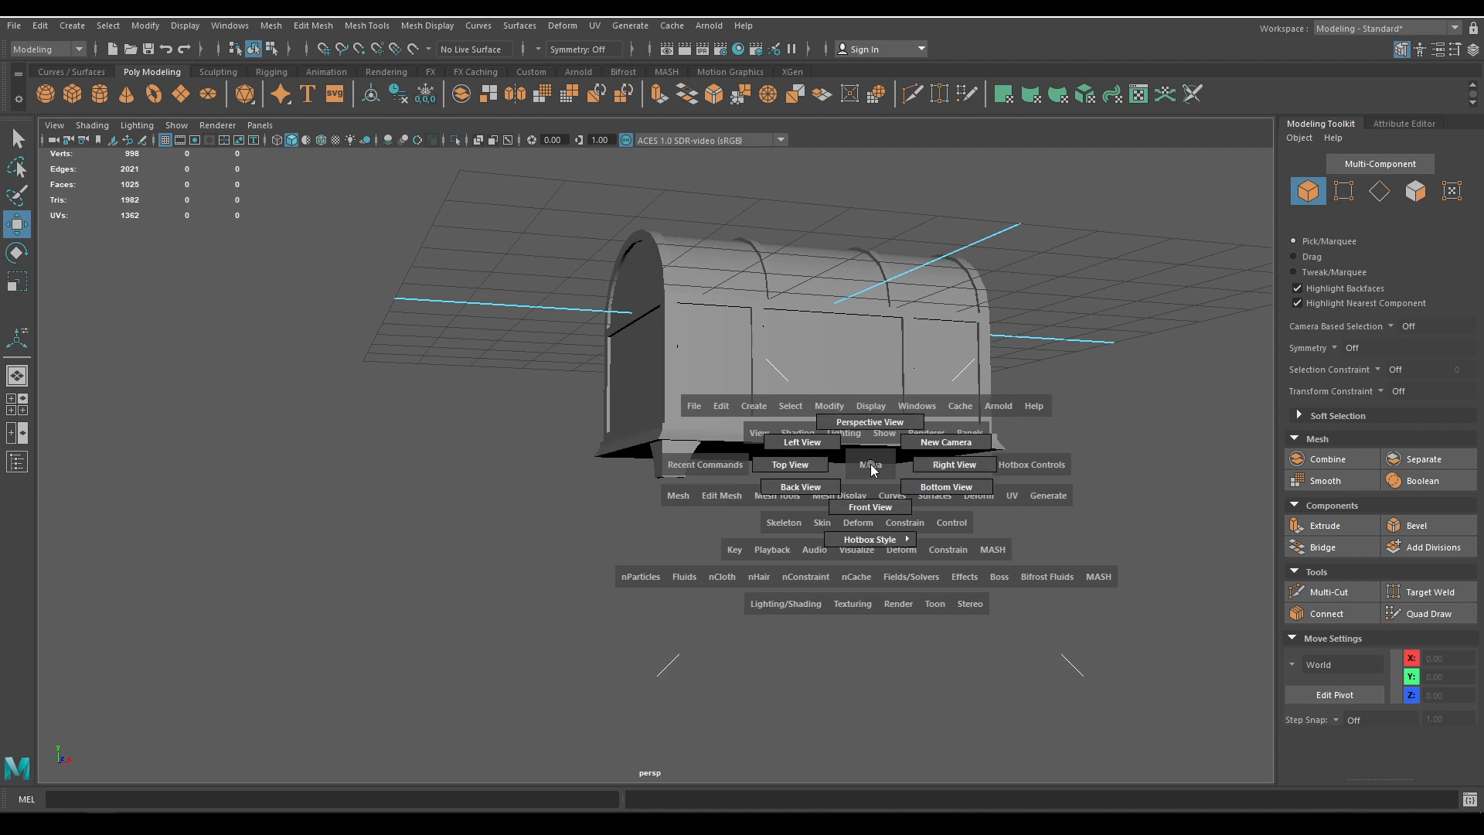
{"action": "left_click_drag", "start_coordinate": [872, 465], "coordinate": [870, 507]}
{"action": "middle_click_drag", "start_coordinate": [825, 478], "coordinate": [484, 555], "text": "alt"}
{"action": "scroll", "coordinate": [600, 536], "scroll_direction": "down", "scroll_amount": 8}
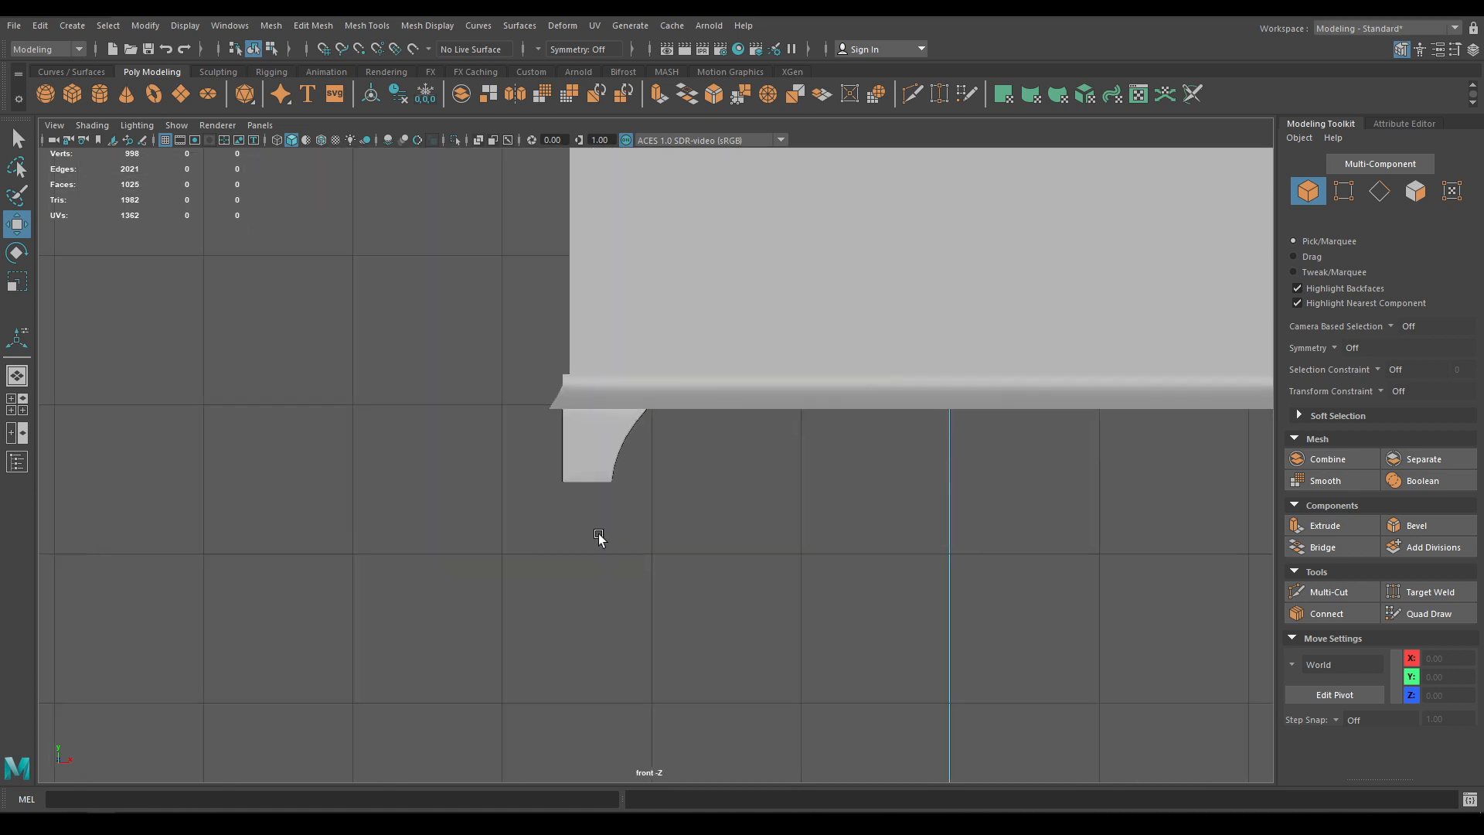
{"action": "middle_click_drag", "start_coordinate": [600, 537], "coordinate": [416, 534], "text": "alt"}
{"action": "left_click", "coordinate": [371, 450]}
{"action": "key", "text": "space"}
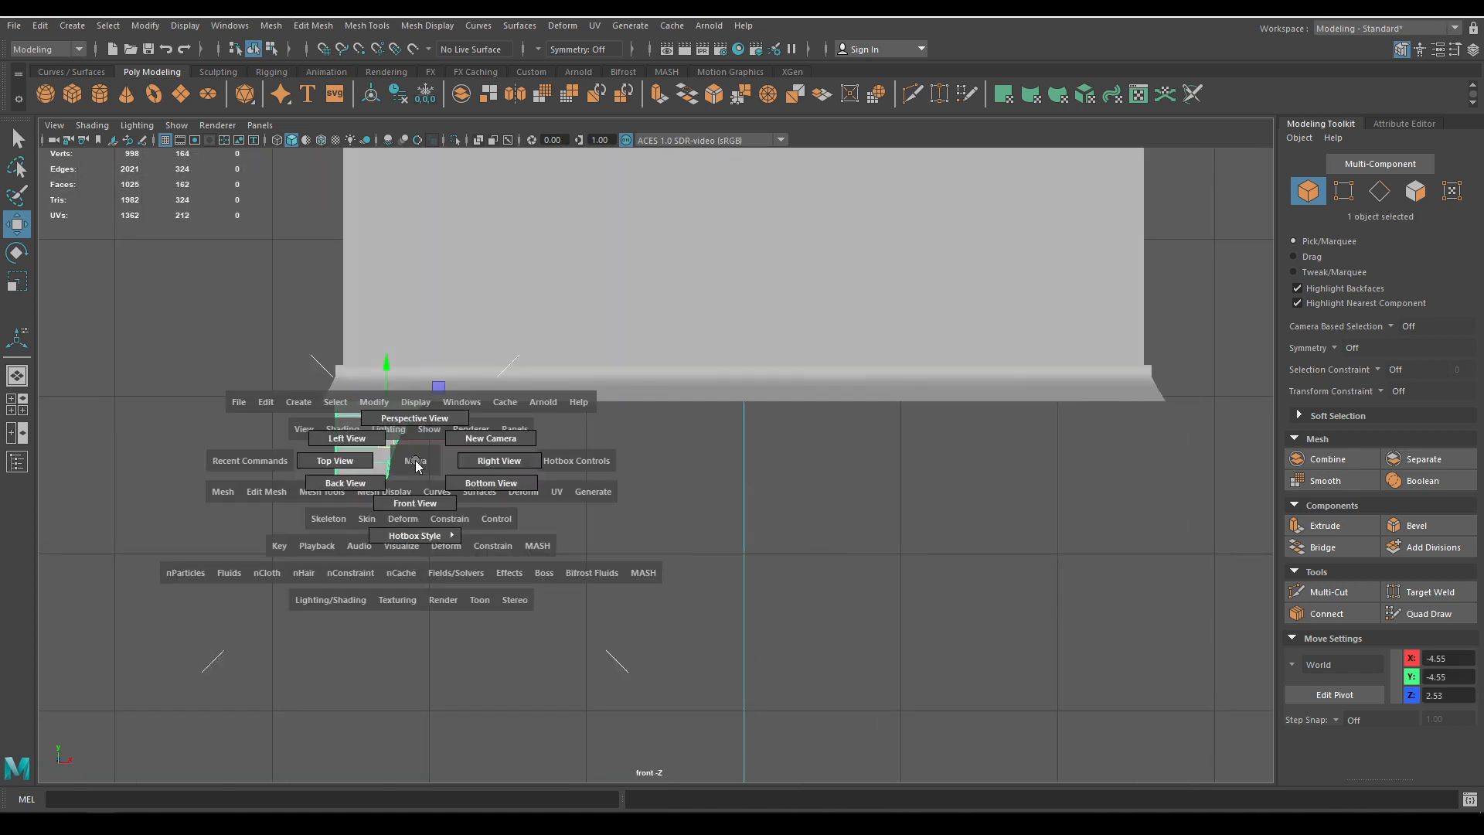
{"action": "key", "text": "ctrl+z"}
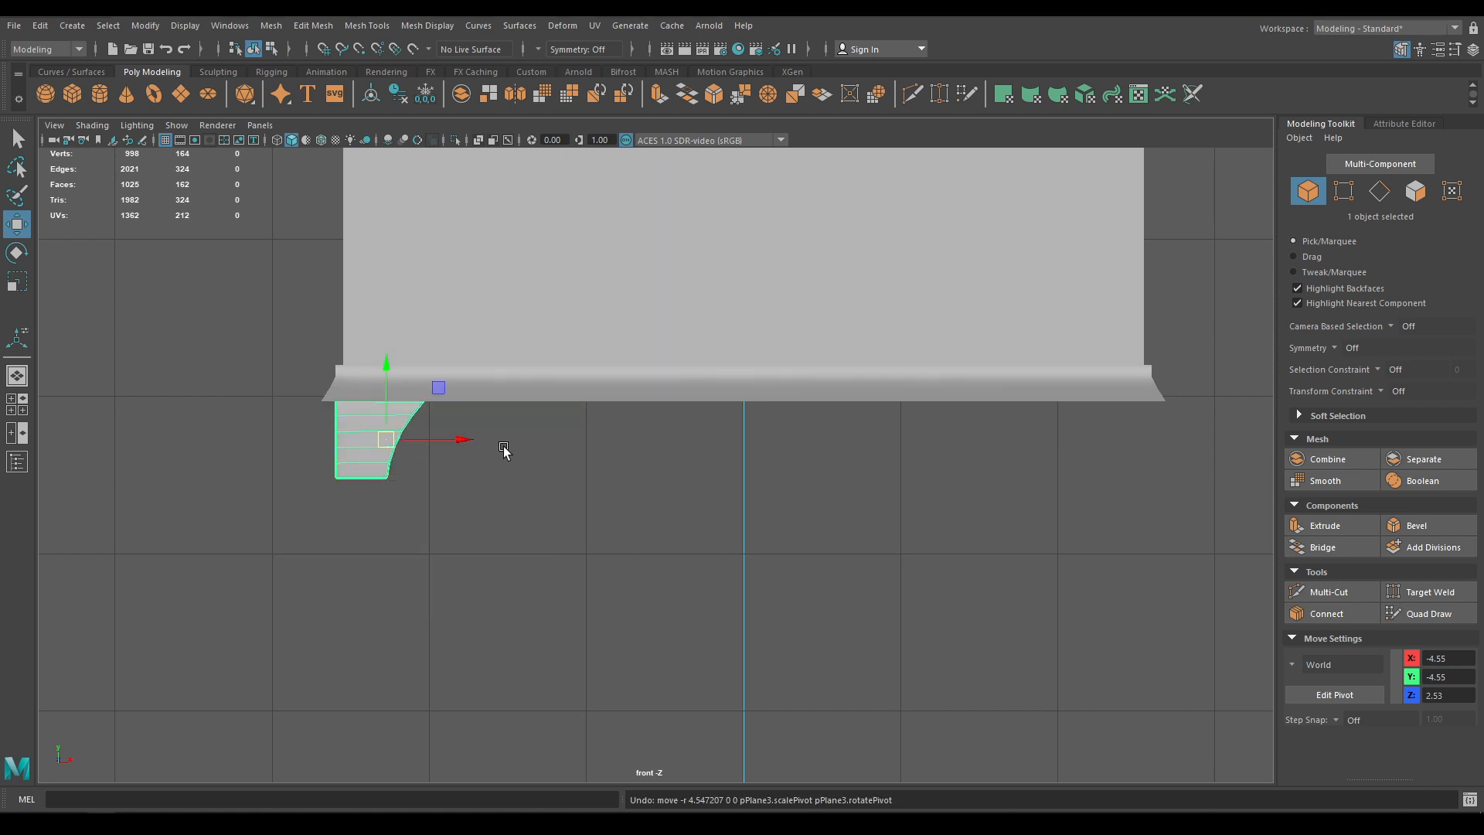
Move the leg's pivot to the chest centre line and mirror it with Scale X -1
{"action": "key", "text": "d"}
{"action": "left_click_drag", "start_coordinate": [456, 439], "coordinate": [815, 440]}
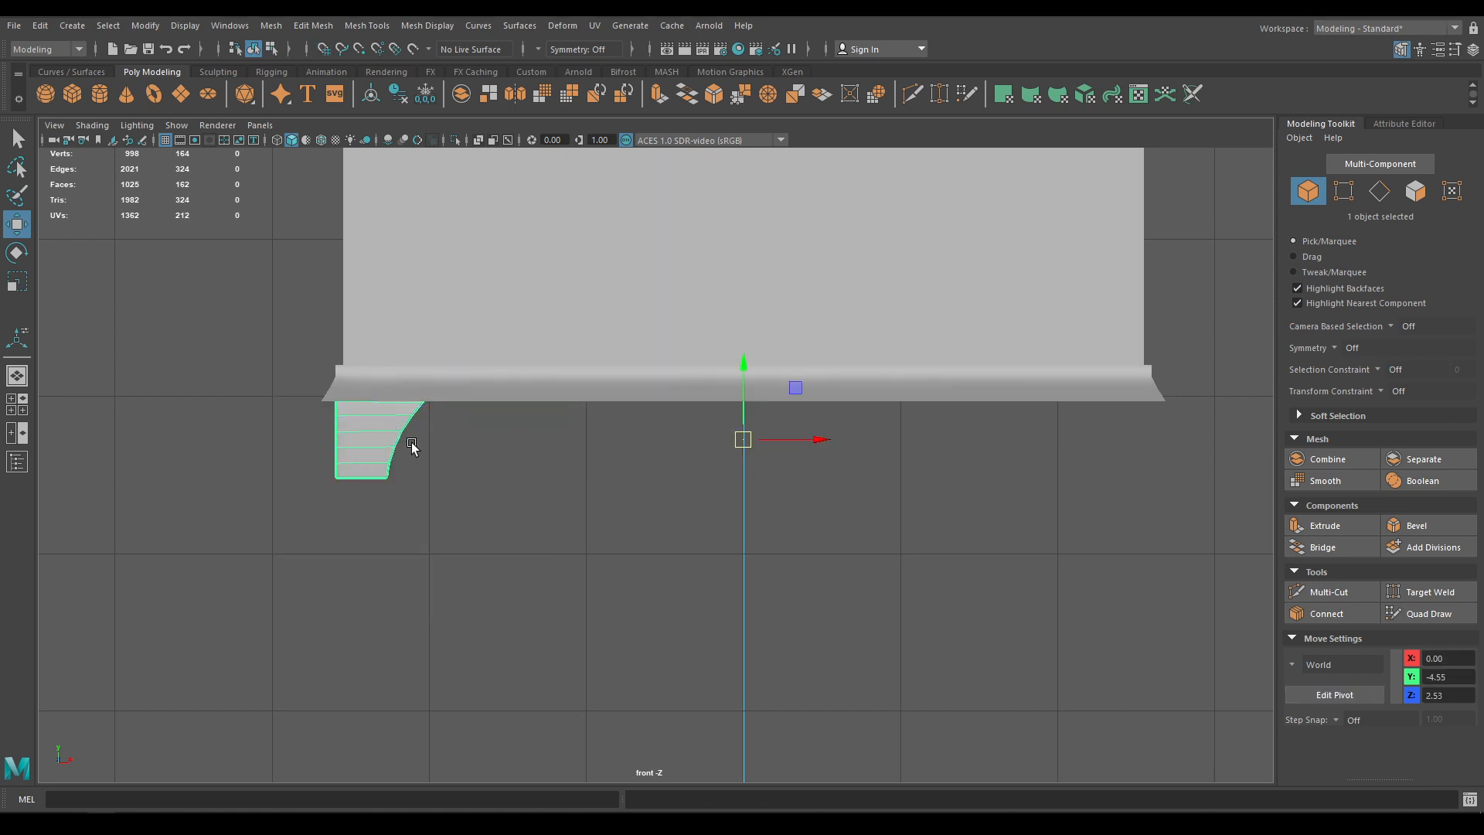
{"action": "left_click", "coordinate": [1472, 49]}
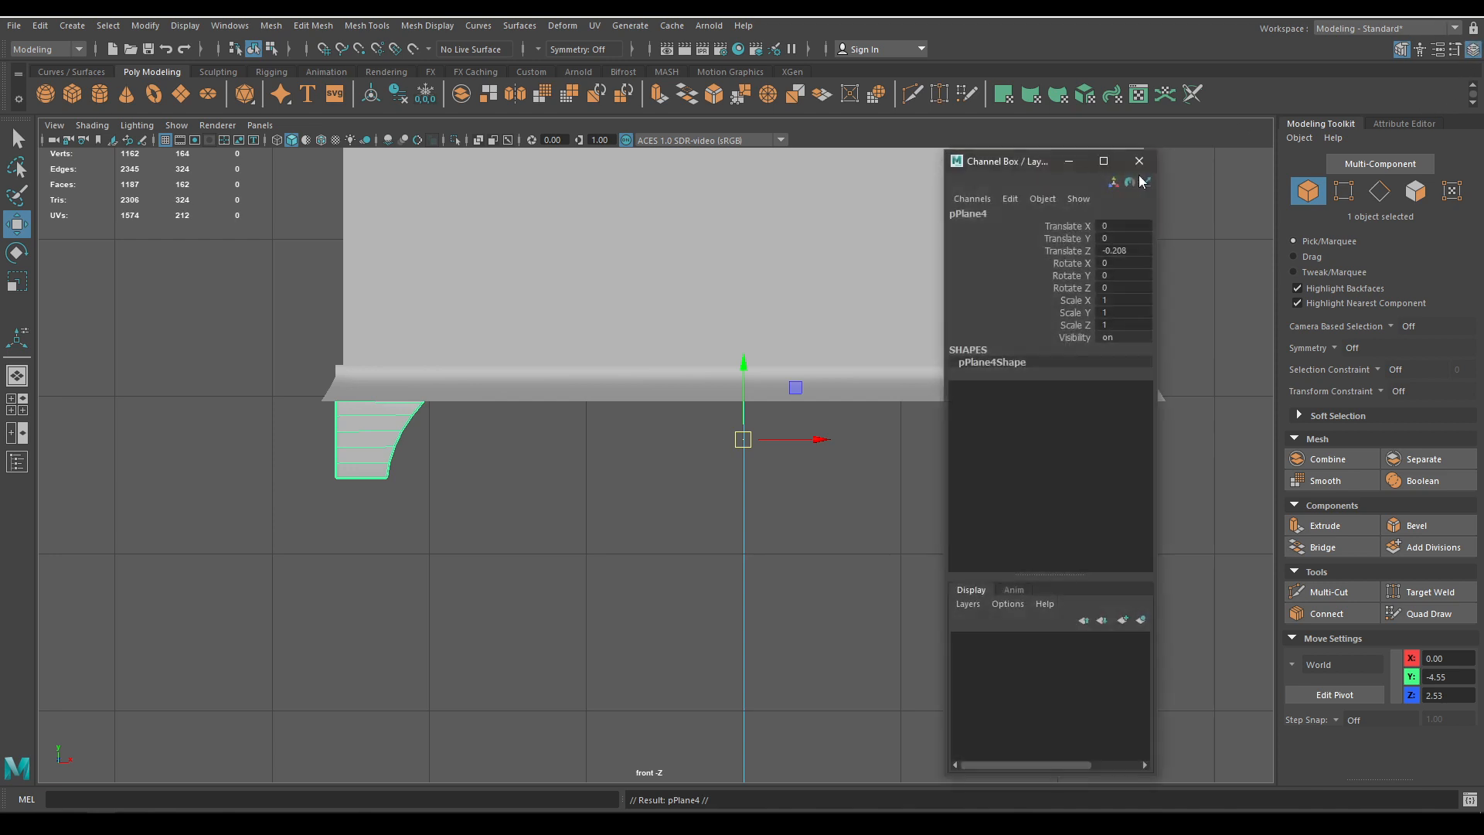
{"action": "left_click", "coordinate": [1126, 301]}
{"action": "type", "text": "-1"}
{"action": "key", "text": "Return"}
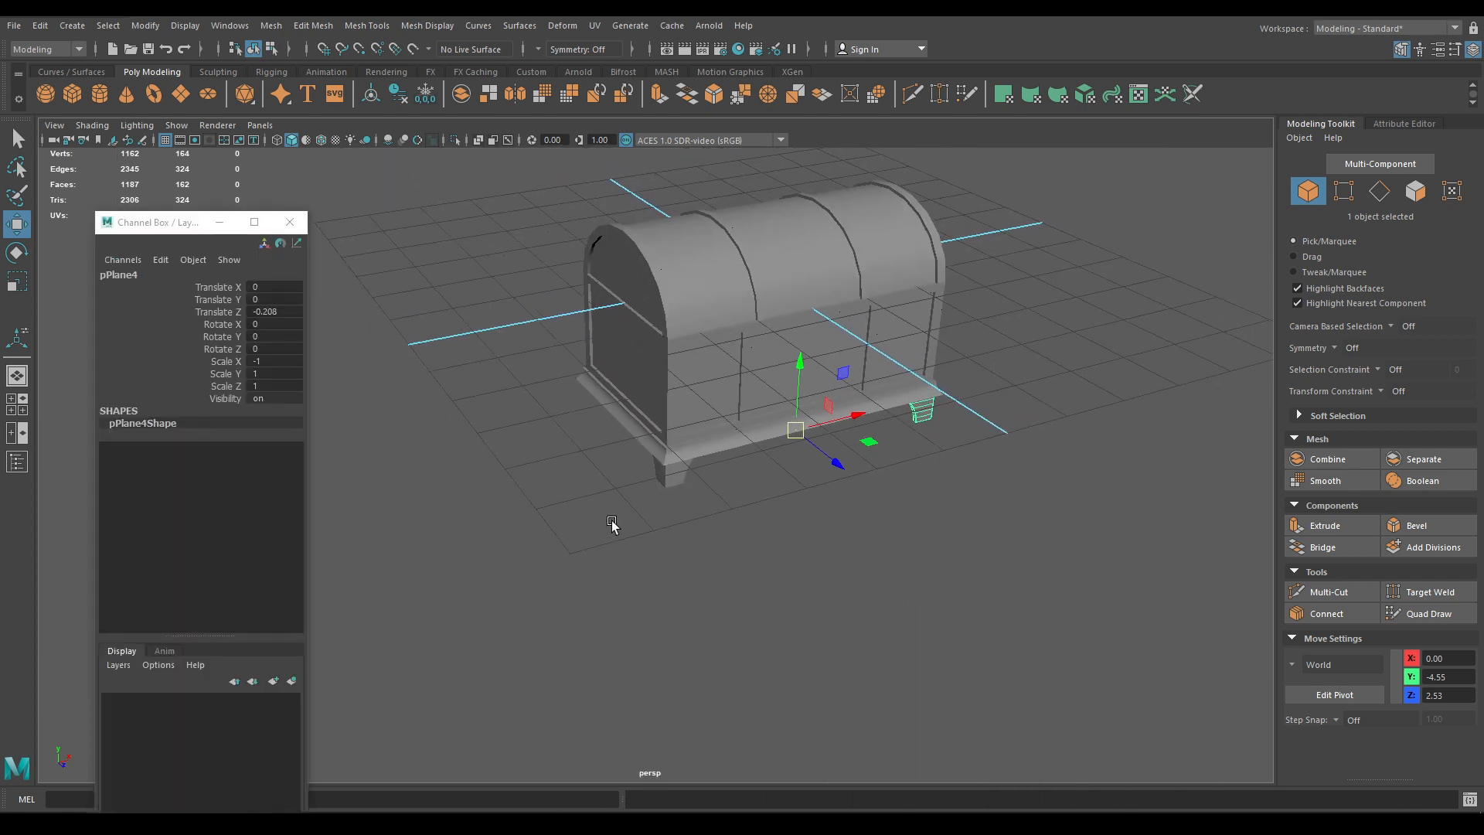
Duplicate both front legs and mirror them to the back with Scale Z -1
{"action": "left_click_drag", "start_coordinate": [613, 520], "coordinate": [679, 487], "text": "alt"}
{"action": "left_click", "coordinate": [674, 473], "text": "shift"}
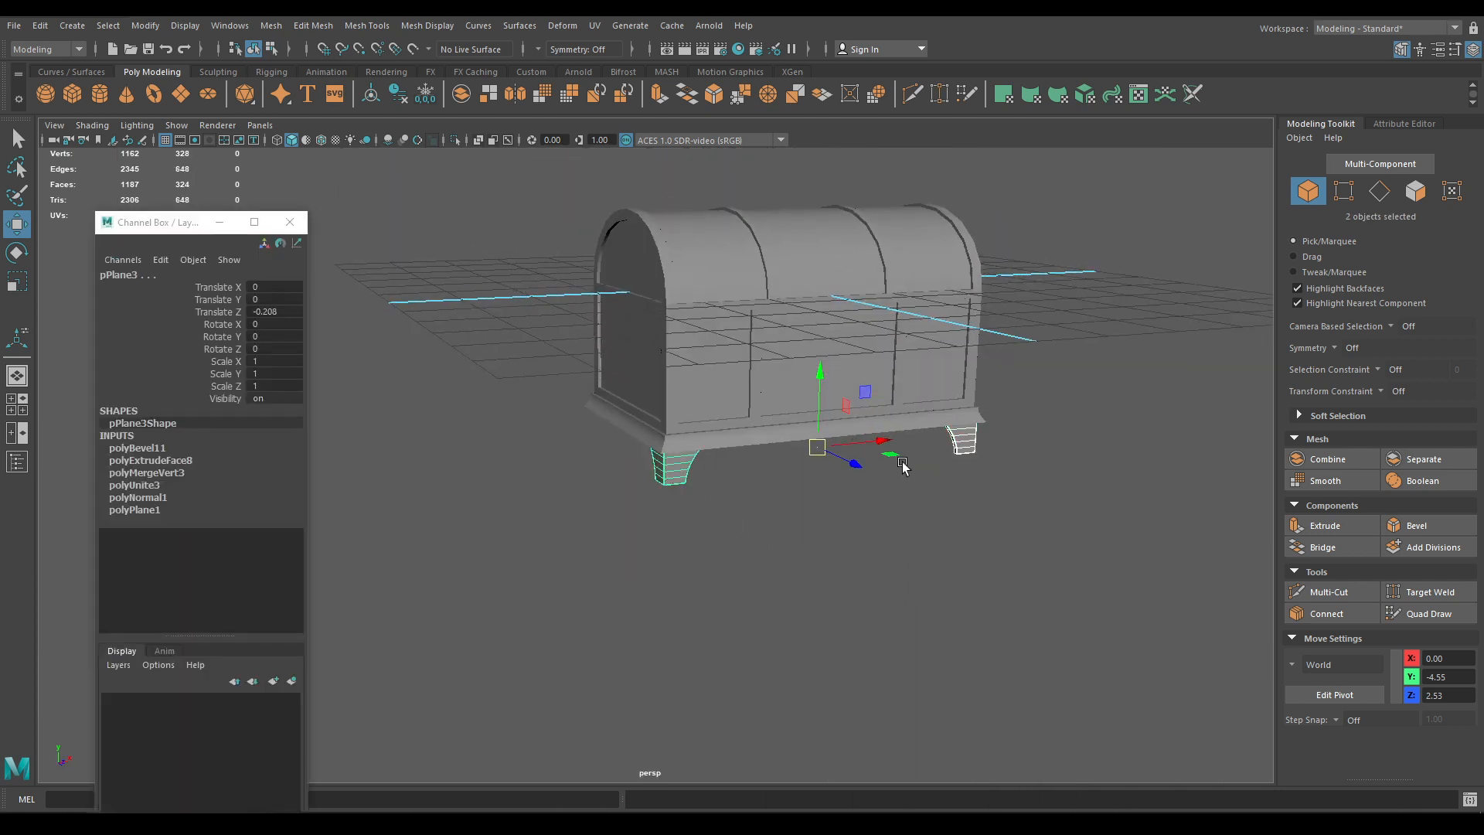
{"action": "left_click_drag", "start_coordinate": [903, 467], "coordinate": [835, 524], "text": "alt"}
{"action": "key", "text": "ctrl+d"}
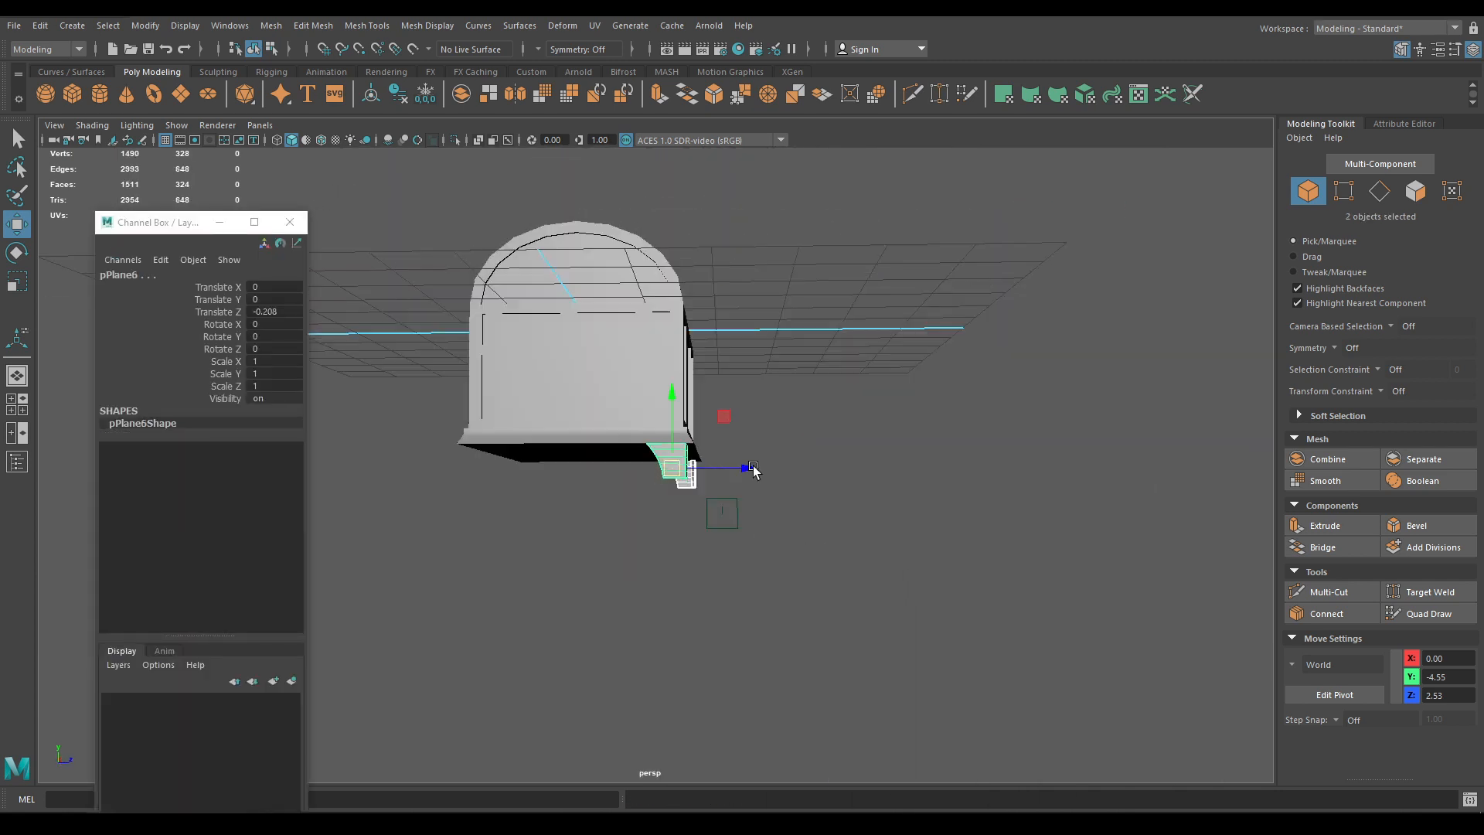
{"action": "left_click_drag", "start_coordinate": [753, 468], "coordinate": [583, 532], "text": "alt"}
{"action": "left_click_drag", "start_coordinate": [467, 483], "coordinate": [363, 402], "text": "alt"}
{"action": "left_click", "coordinate": [265, 385]}
{"action": "type", "text": "-"}
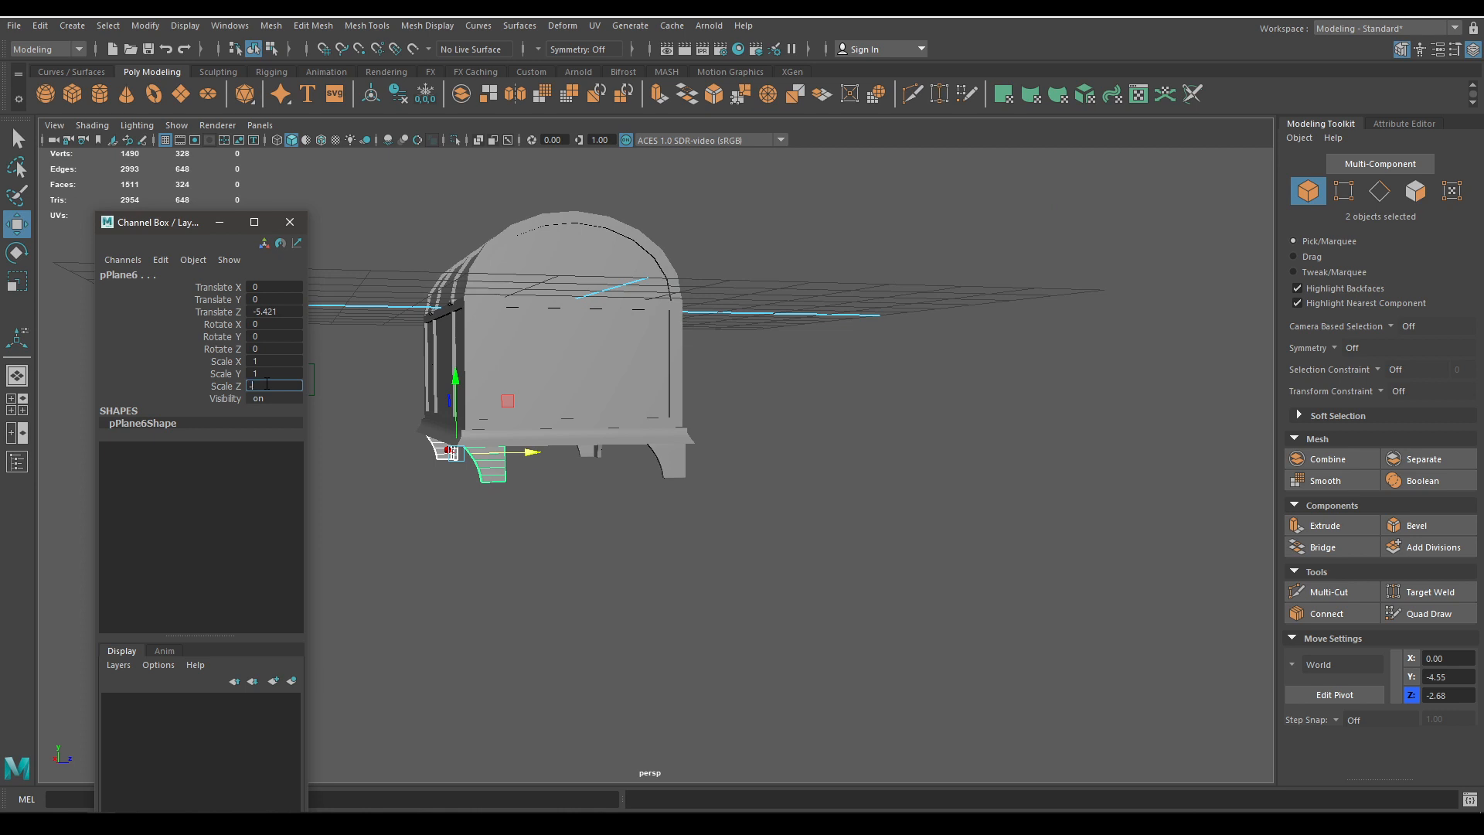
{"action": "type", "text": "1"}
{"action": "key", "text": "Return"}
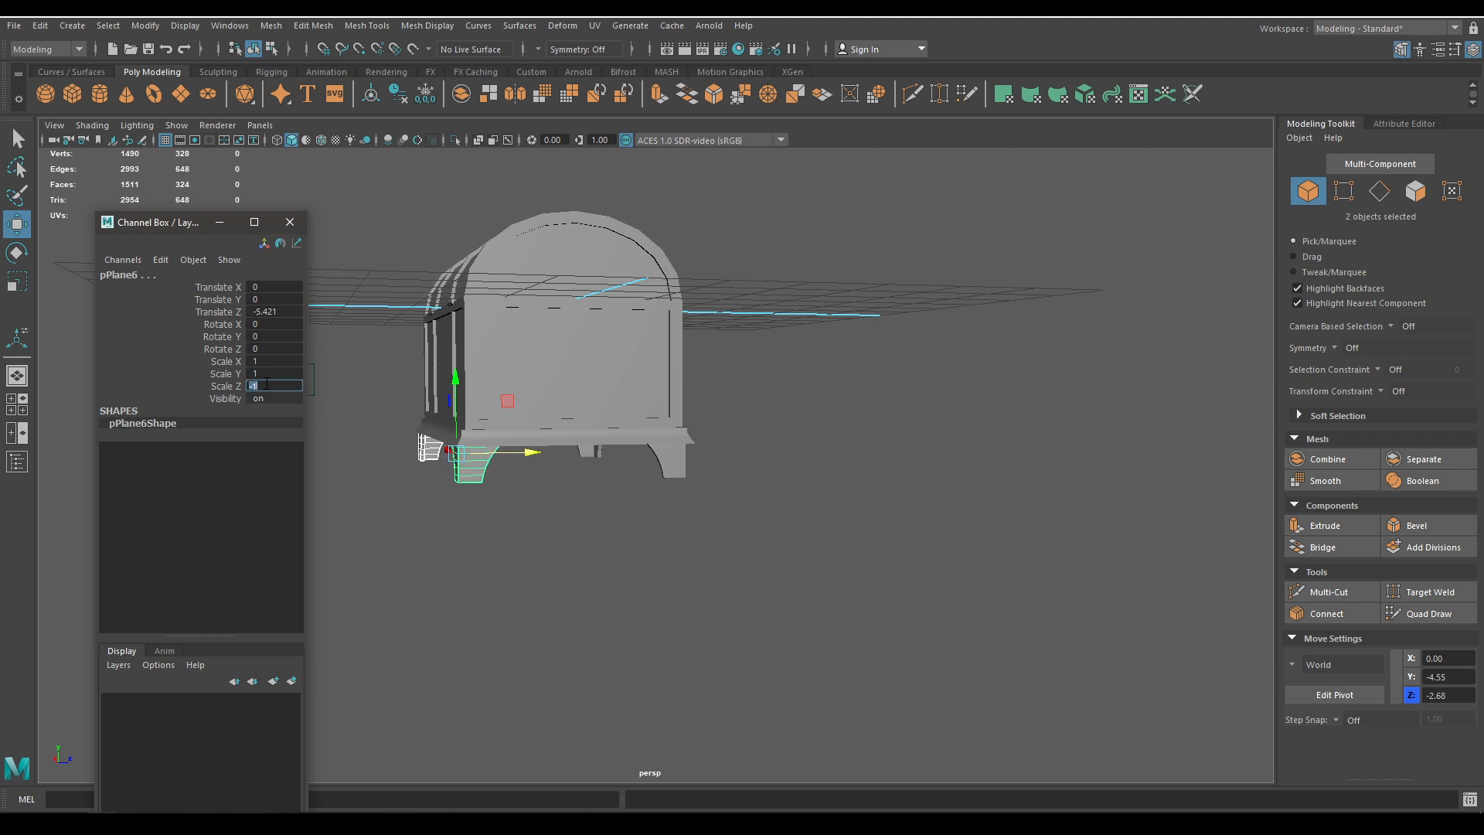
Close the Channel Box, nudge the two leg pieces along Z, and save Old Chest.ma
{"action": "left_click", "coordinate": [290, 222]}
{"action": "left_click_drag", "start_coordinate": [292, 374], "coordinate": [564, 646], "text": "alt"}
{"action": "scroll", "coordinate": [590, 644], "scroll_direction": "up", "scroll_amount": 3}
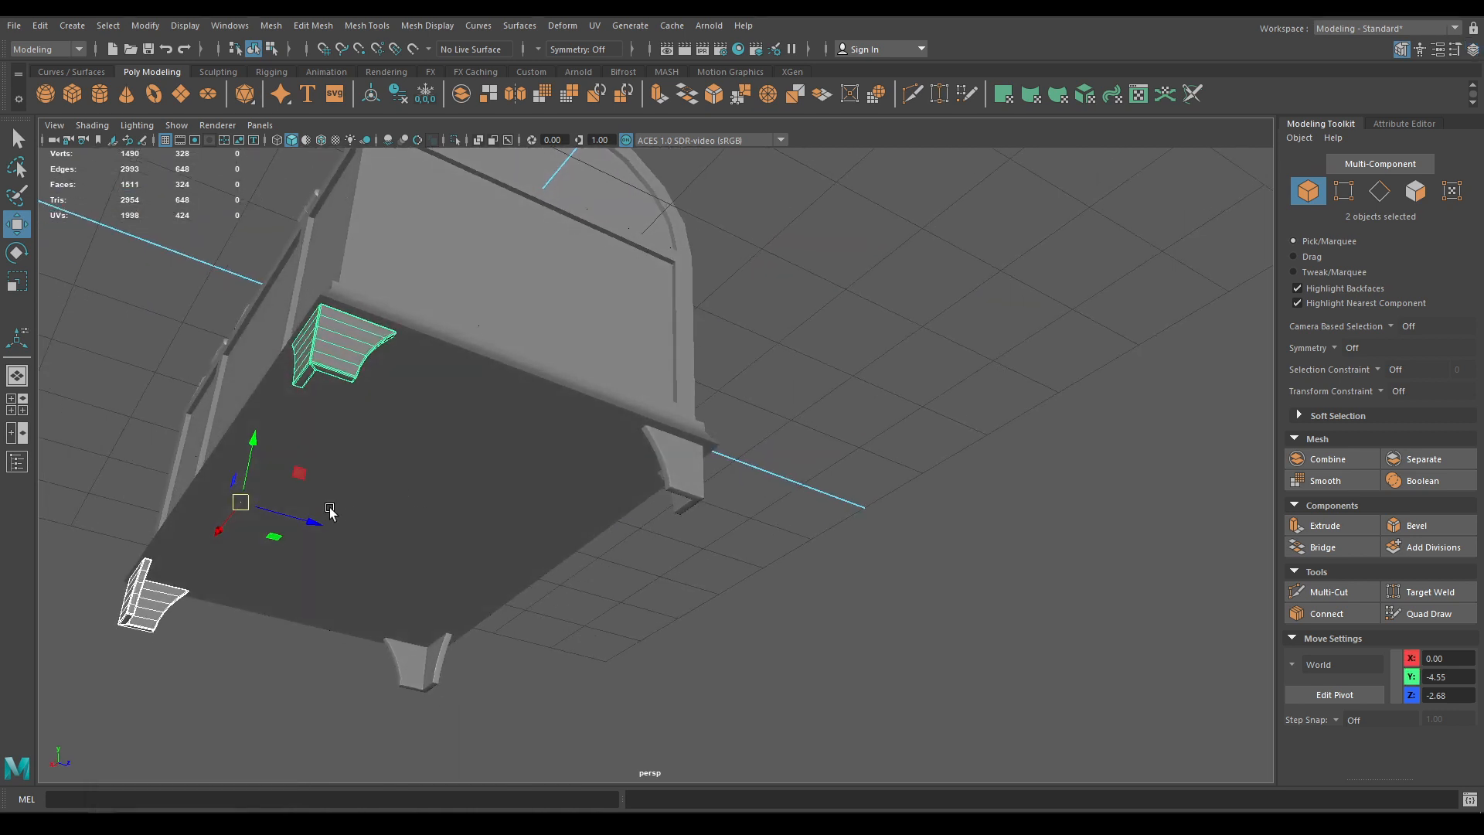
{"action": "left_click_drag", "start_coordinate": [330, 511], "coordinate": [614, 573]}
{"action": "scroll", "coordinate": [576, 628], "scroll_direction": "up", "scroll_amount": 3}
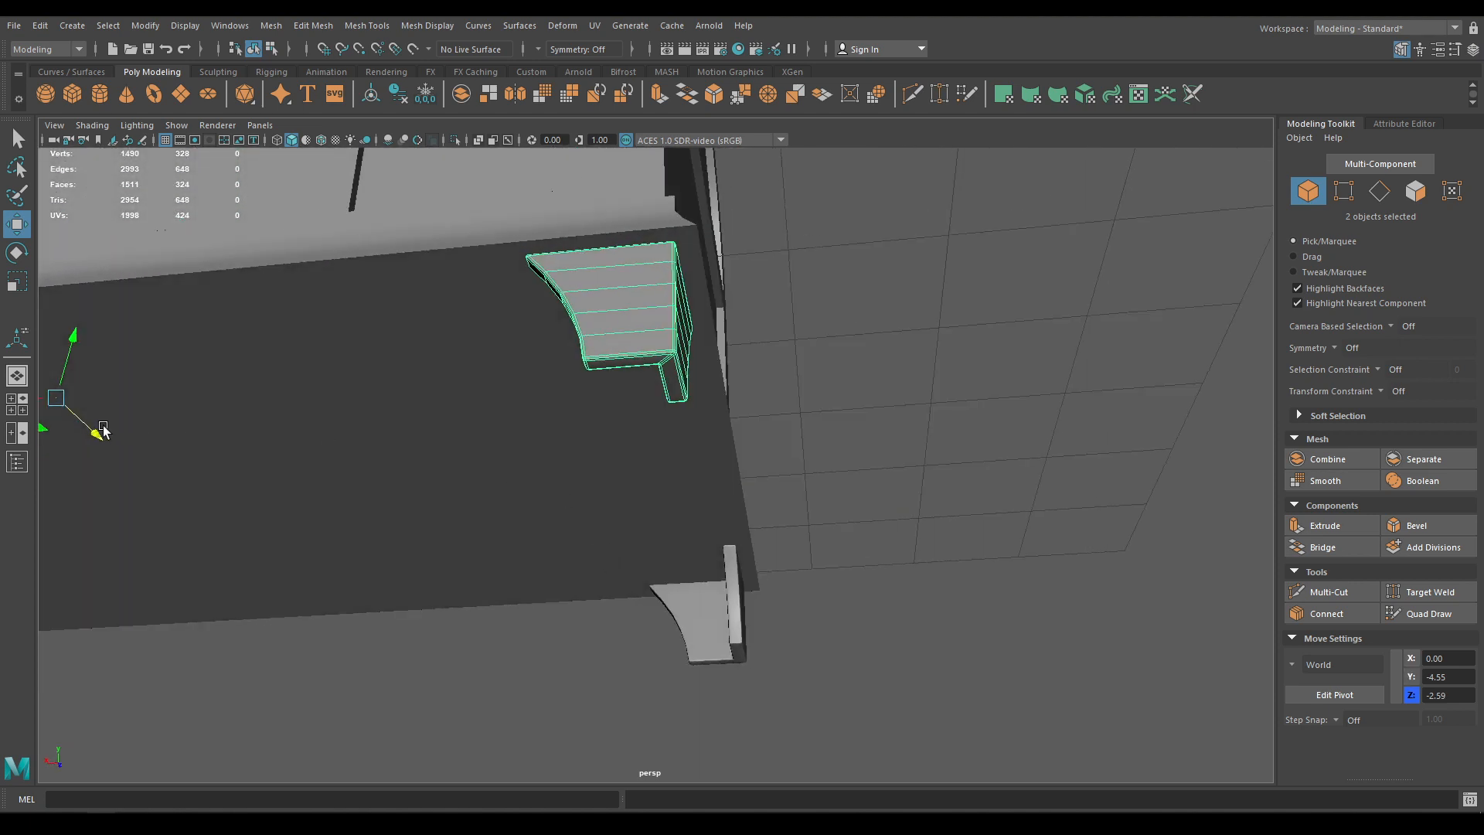
{"action": "middle_click_drag", "start_coordinate": [87, 431], "coordinate": [87, 433]}
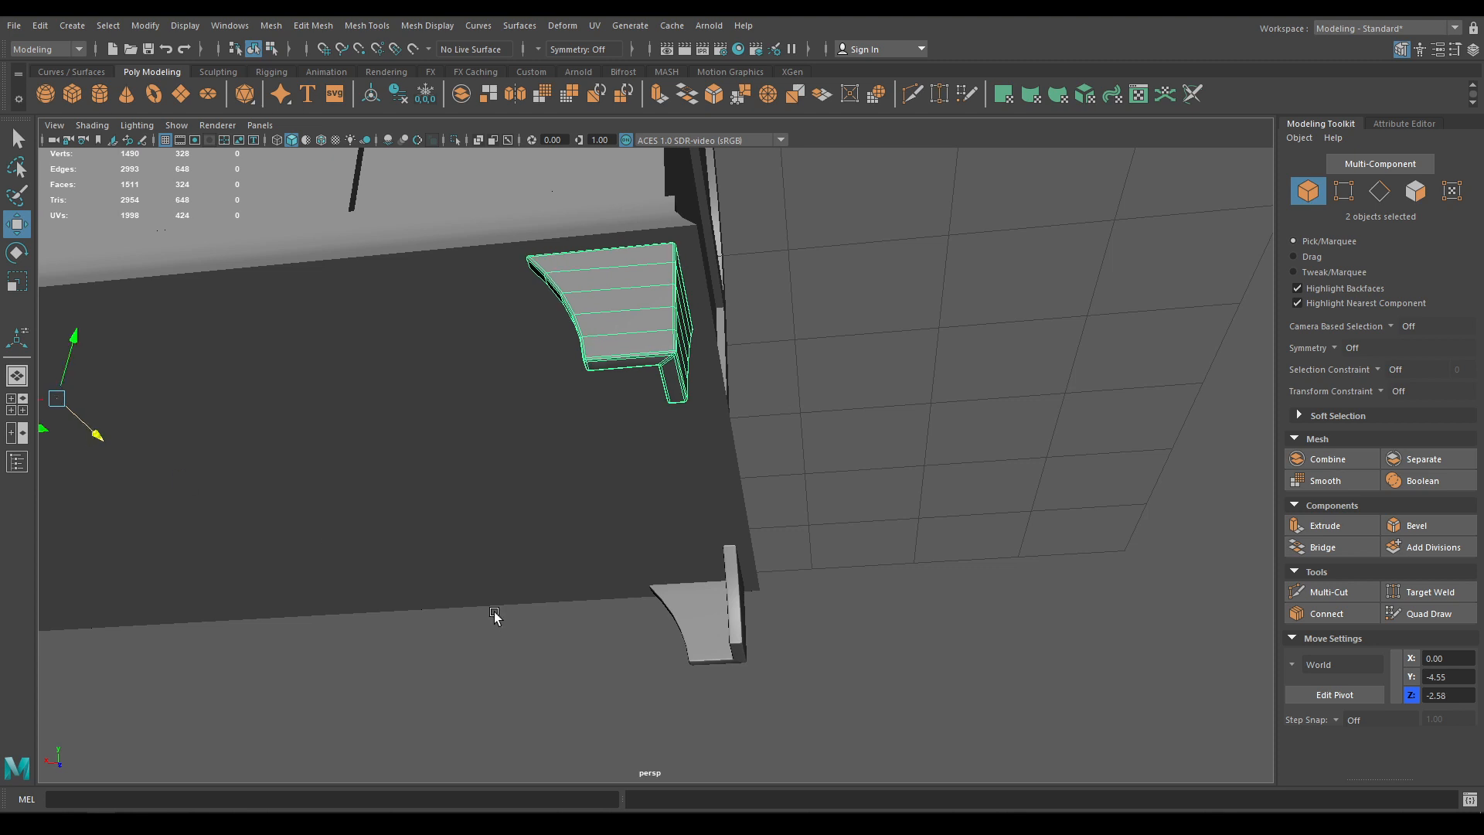
{"action": "scroll", "coordinate": [495, 613], "scroll_direction": "down", "scroll_amount": 5}
{"action": "left_click_drag", "start_coordinate": [495, 613], "coordinate": [381, 289], "text": "alt"}
{"action": "scroll", "coordinate": [265, 338], "scroll_direction": "down", "scroll_amount": 3}
{"action": "left_click", "coordinate": [407, 388]}
{"action": "key", "text": "ctrl+s"}
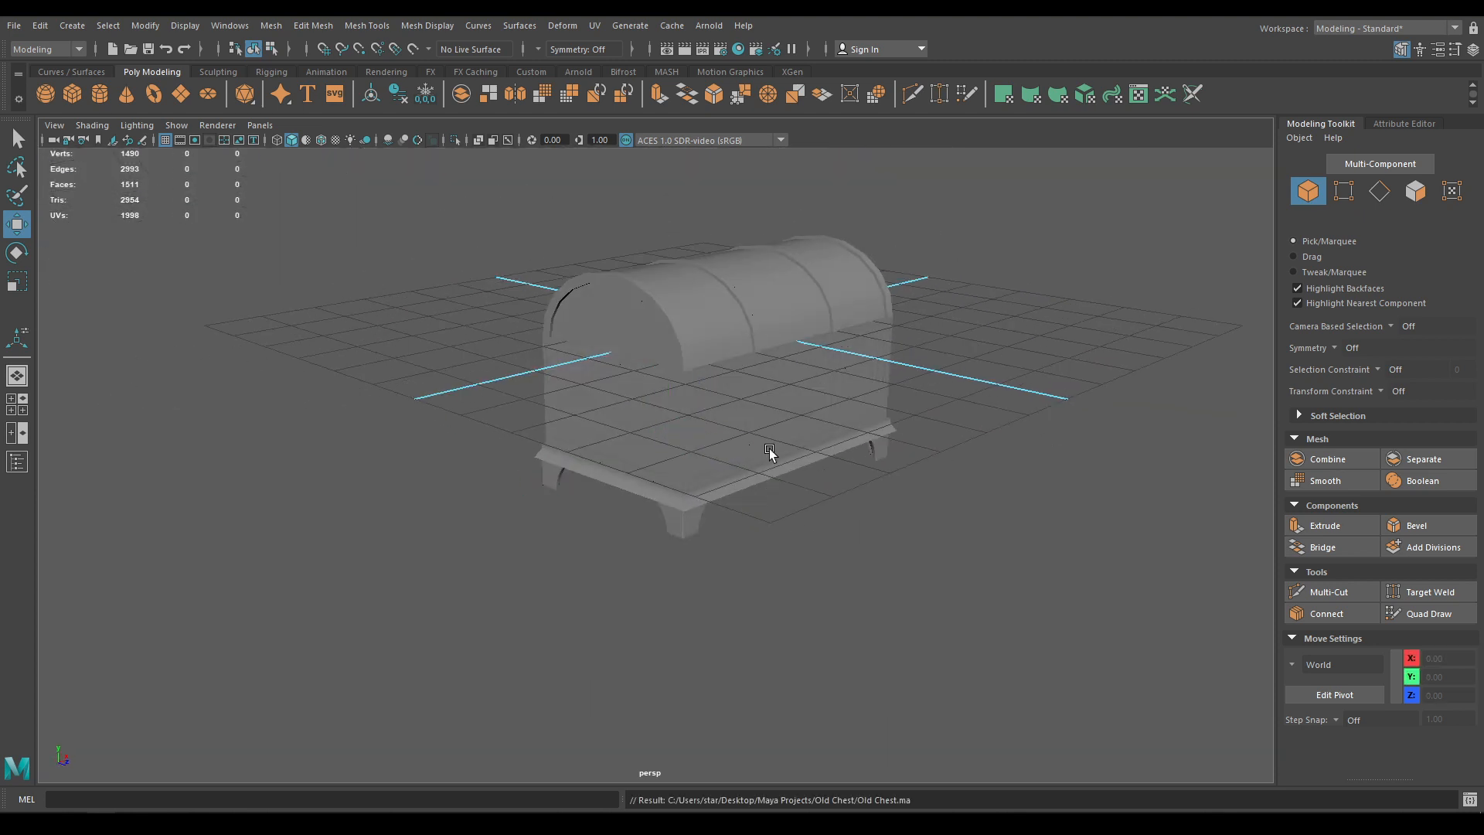
Isolate the plinth base trim, hiding the rest of the chest
{"action": "scroll", "coordinate": [769, 450], "scroll_direction": "up", "scroll_amount": 5}
{"action": "left_click_drag", "start_coordinate": [770, 450], "coordinate": [656, 537], "text": "alt"}
{"action": "left_click", "coordinate": [719, 532]}
{"action": "scroll", "coordinate": [663, 545], "scroll_direction": "up", "scroll_amount": 2}
{"action": "scroll", "coordinate": [511, 564], "scroll_direction": "up", "scroll_amount": 2}
{"action": "key", "text": "alt+h"}
Select the plinth's six extra edge loops and delete them
{"action": "right_click_drag", "start_coordinate": [656, 537], "coordinate": [656, 487]}
{"action": "double_click", "coordinate": [652, 485]}
{"action": "left_click_drag", "start_coordinate": [652, 487], "coordinate": [858, 502], "text": "alt"}
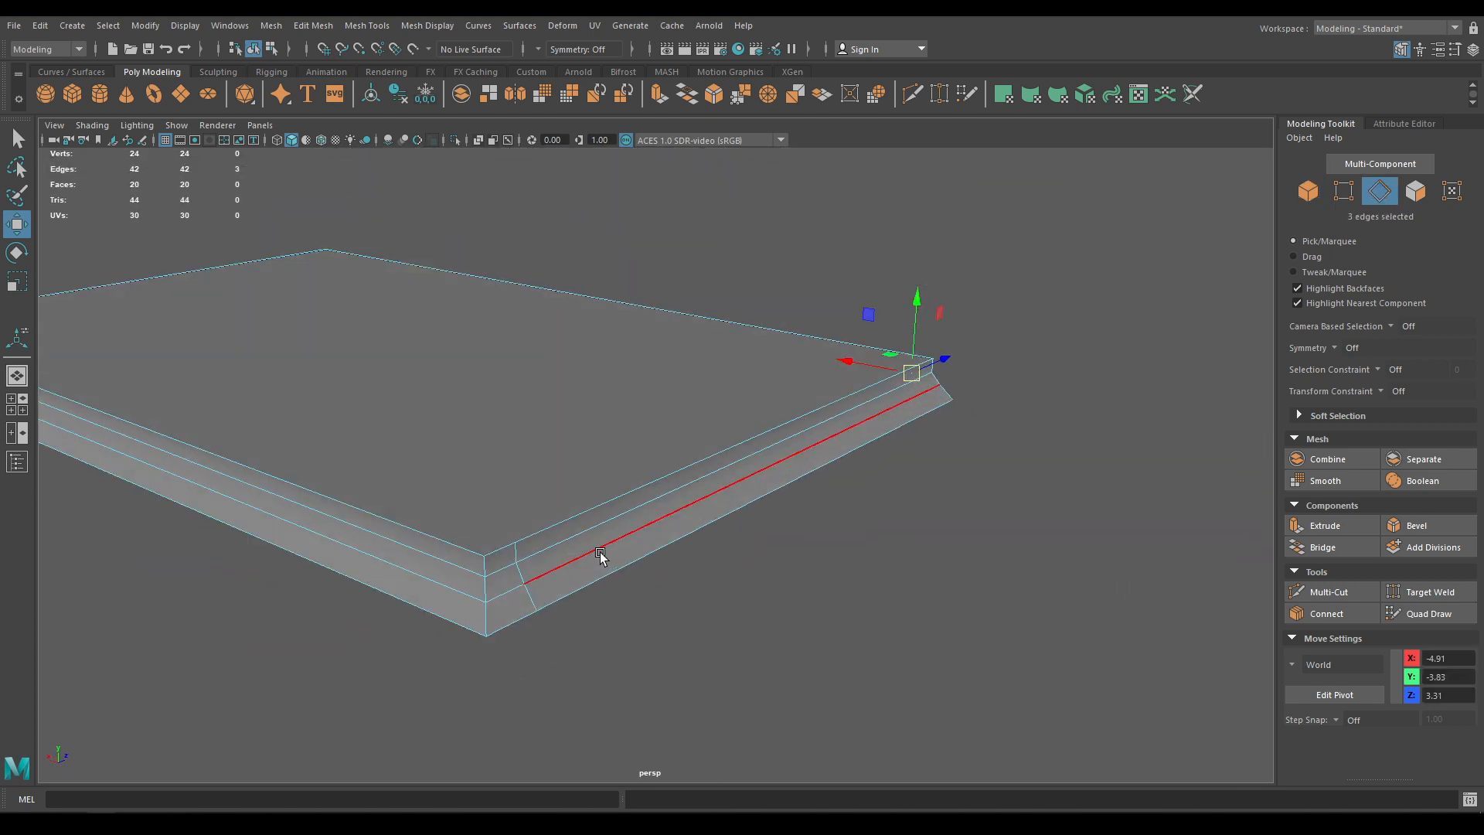
{"action": "double_click", "coordinate": [525, 597], "text": "shift"}
{"action": "left_click_drag", "start_coordinate": [984, 490], "coordinate": [652, 497], "text": "alt"}
{"action": "scroll", "coordinate": [749, 385], "scroll_direction": "down", "scroll_amount": 3}
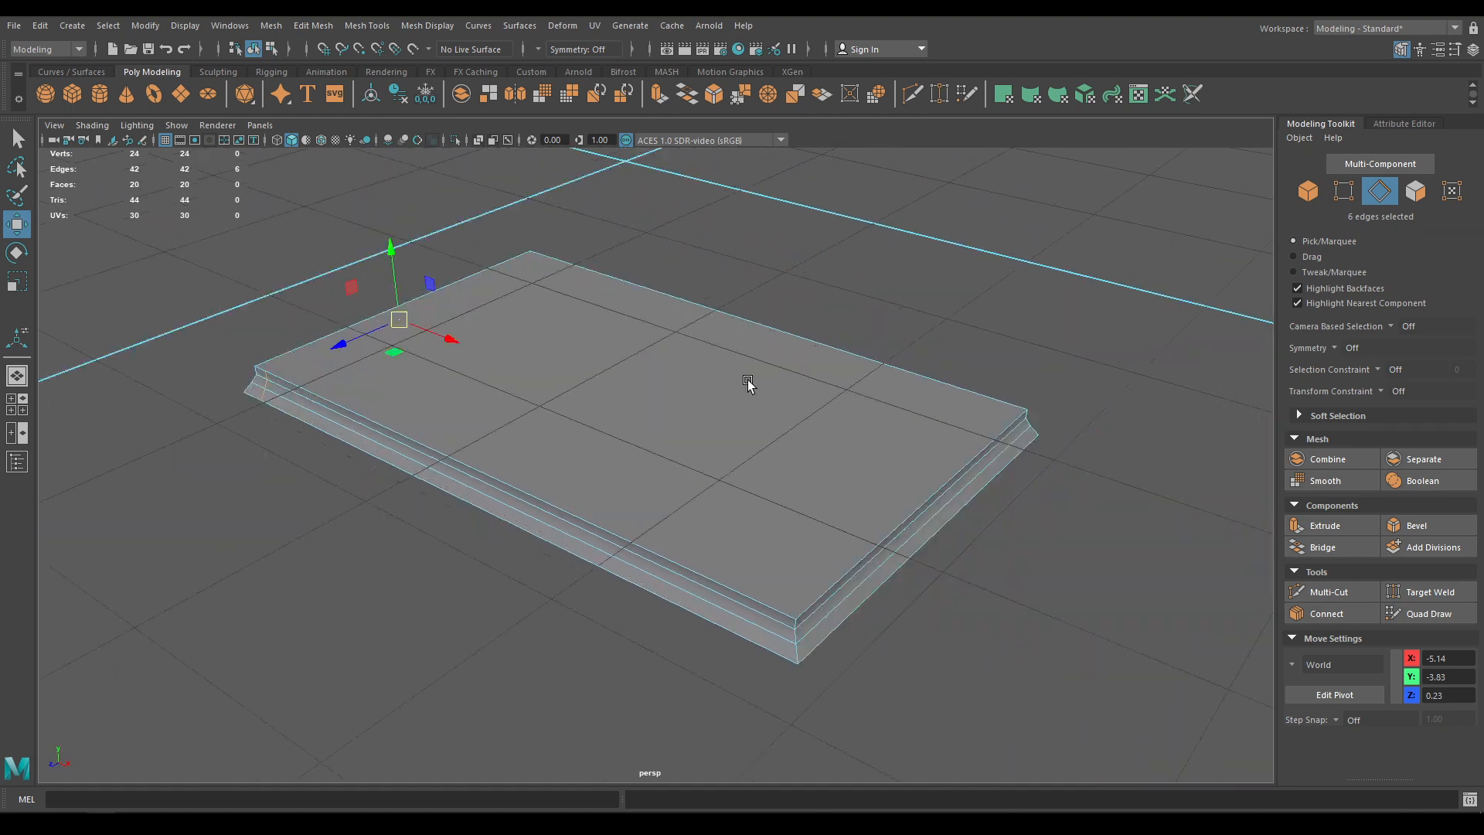
{"action": "left_click_drag", "start_coordinate": [748, 385], "coordinate": [869, 464], "text": "alt"}
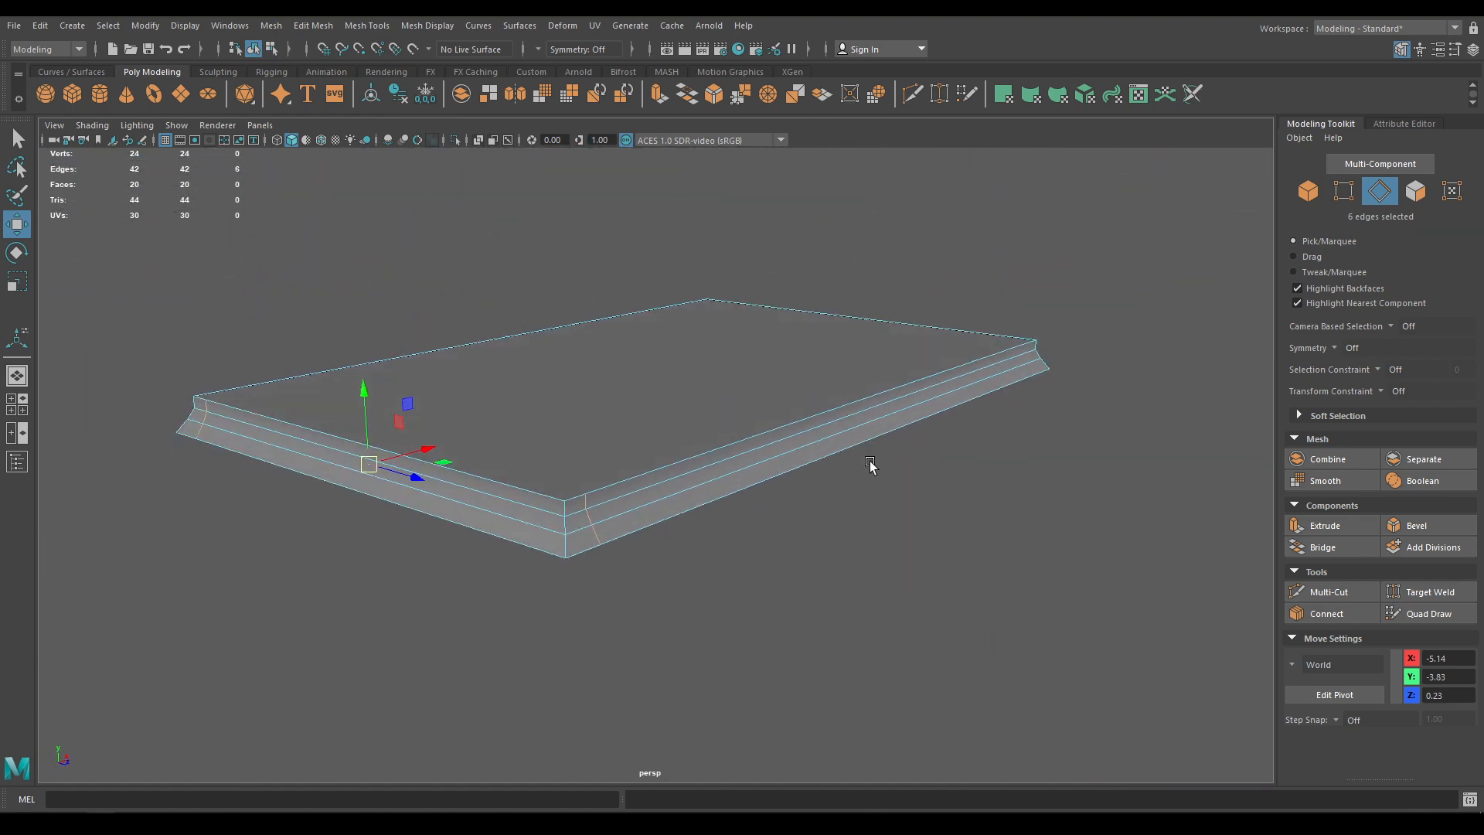
{"action": "right_click_drag", "start_coordinate": [628, 403], "coordinate": [779, 339], "text": "shift"}
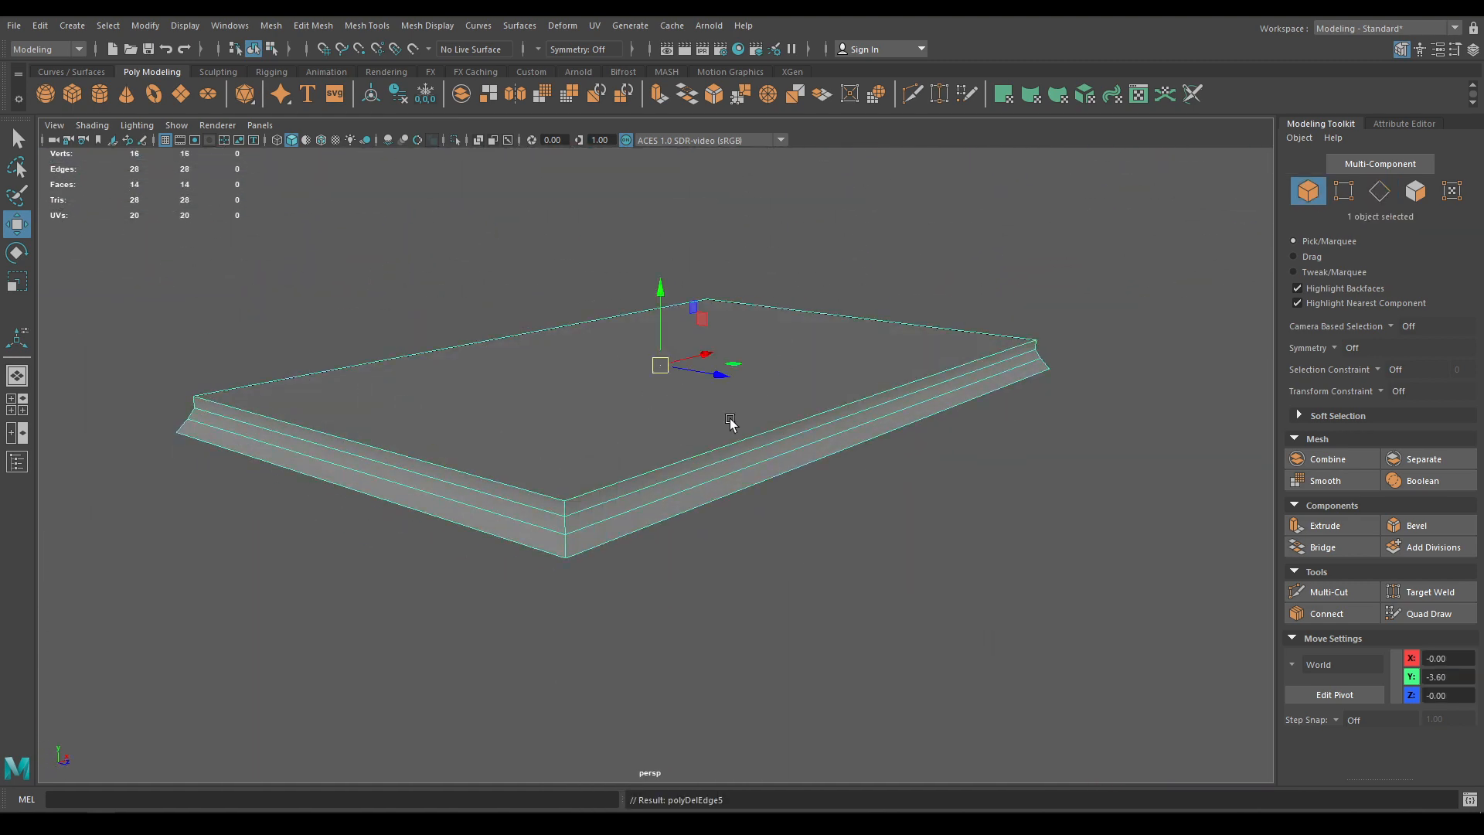
In edge mode, select the plinth's top outer edges and bottom edge loop
{"action": "right_click_drag", "start_coordinate": [683, 392], "coordinate": [683, 415]}
{"action": "right_click_drag", "start_coordinate": [681, 352], "coordinate": [681, 352]}
{"action": "left_click", "coordinate": [671, 451]}
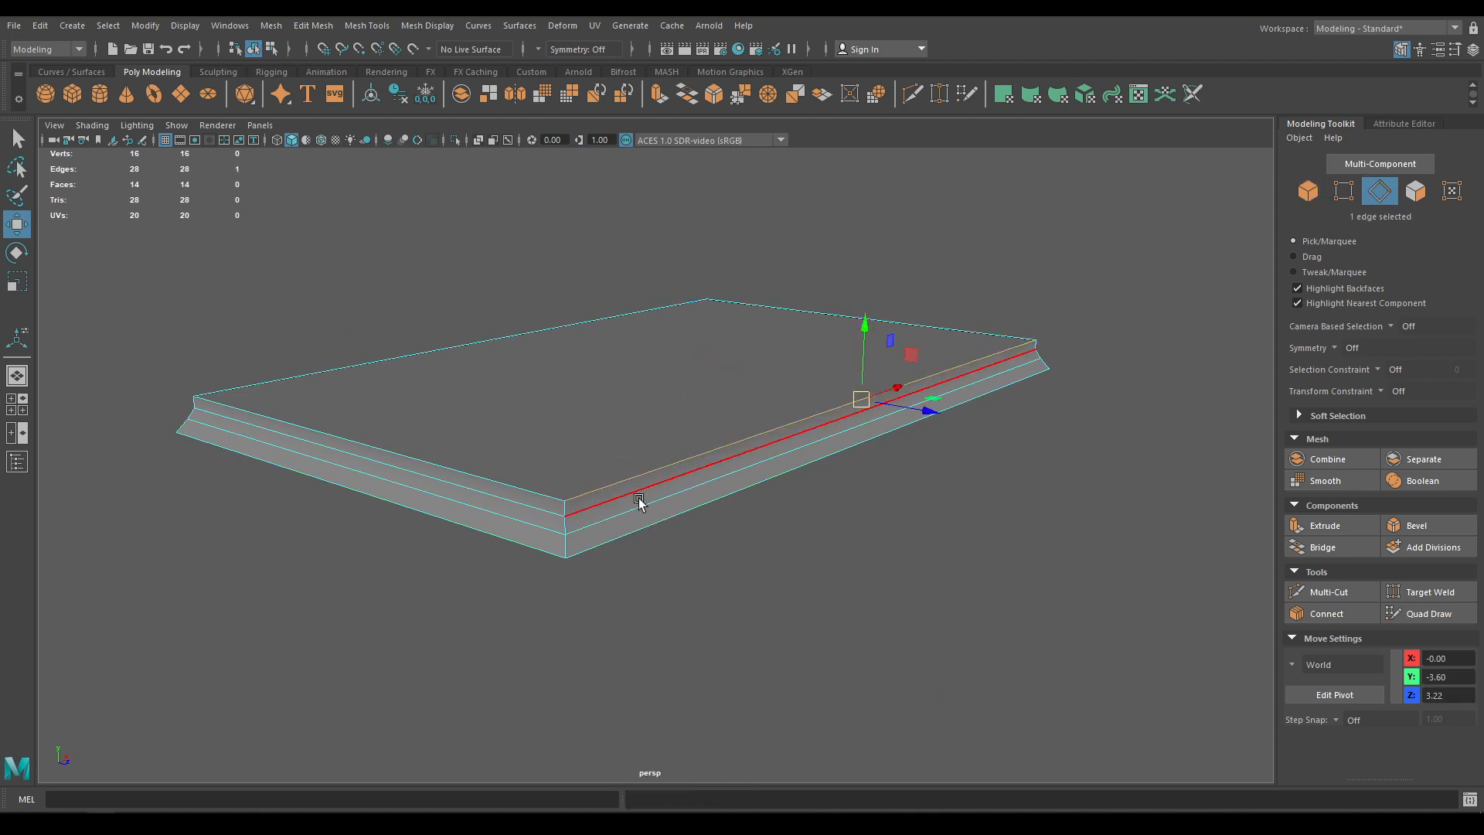
{"action": "left_click", "coordinate": [492, 487], "text": "shift"}
{"action": "left_click", "coordinate": [419, 392], "text": "shift"}
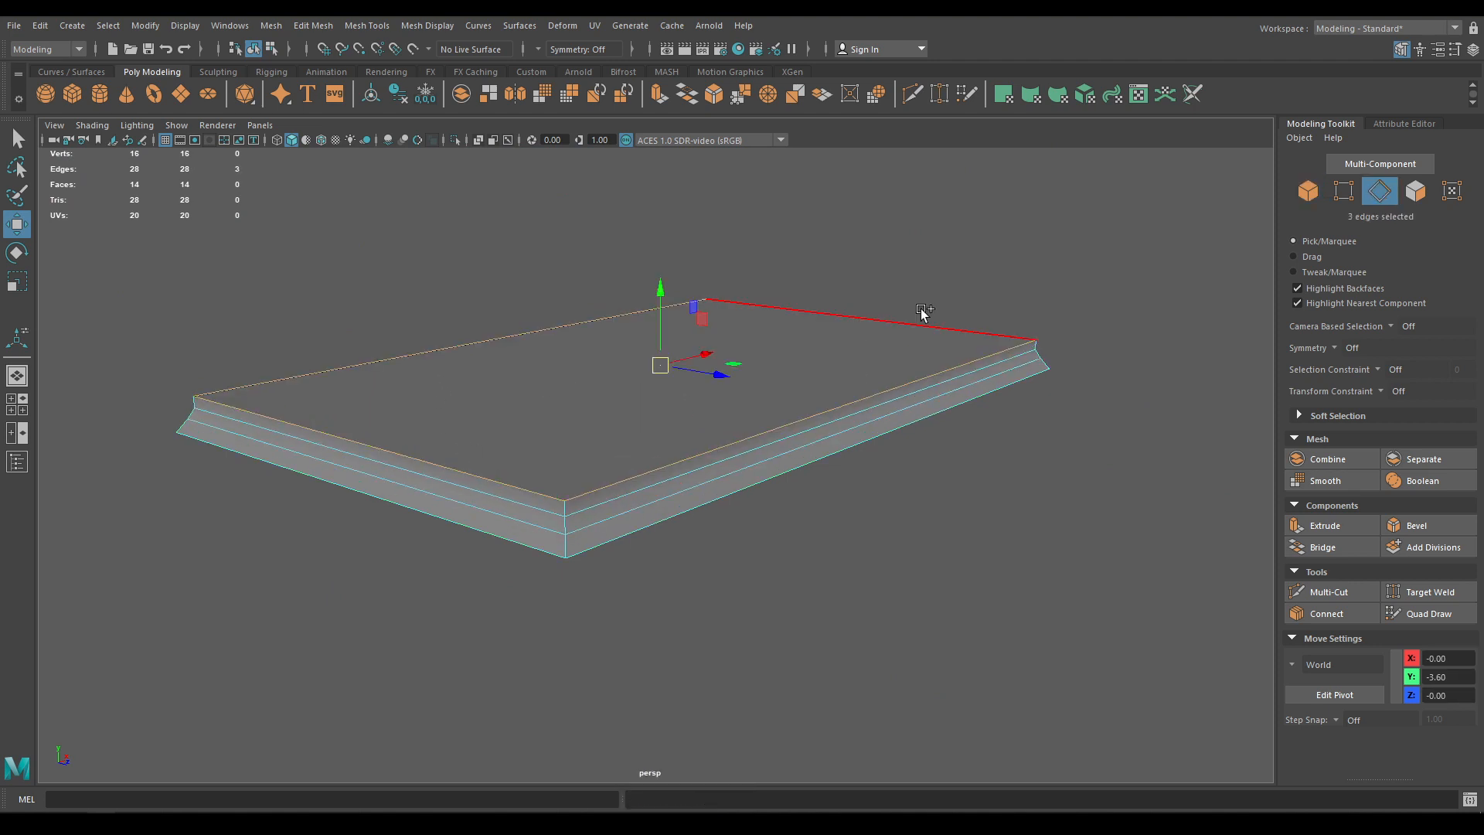
{"action": "left_click", "coordinate": [949, 326], "text": "shift"}
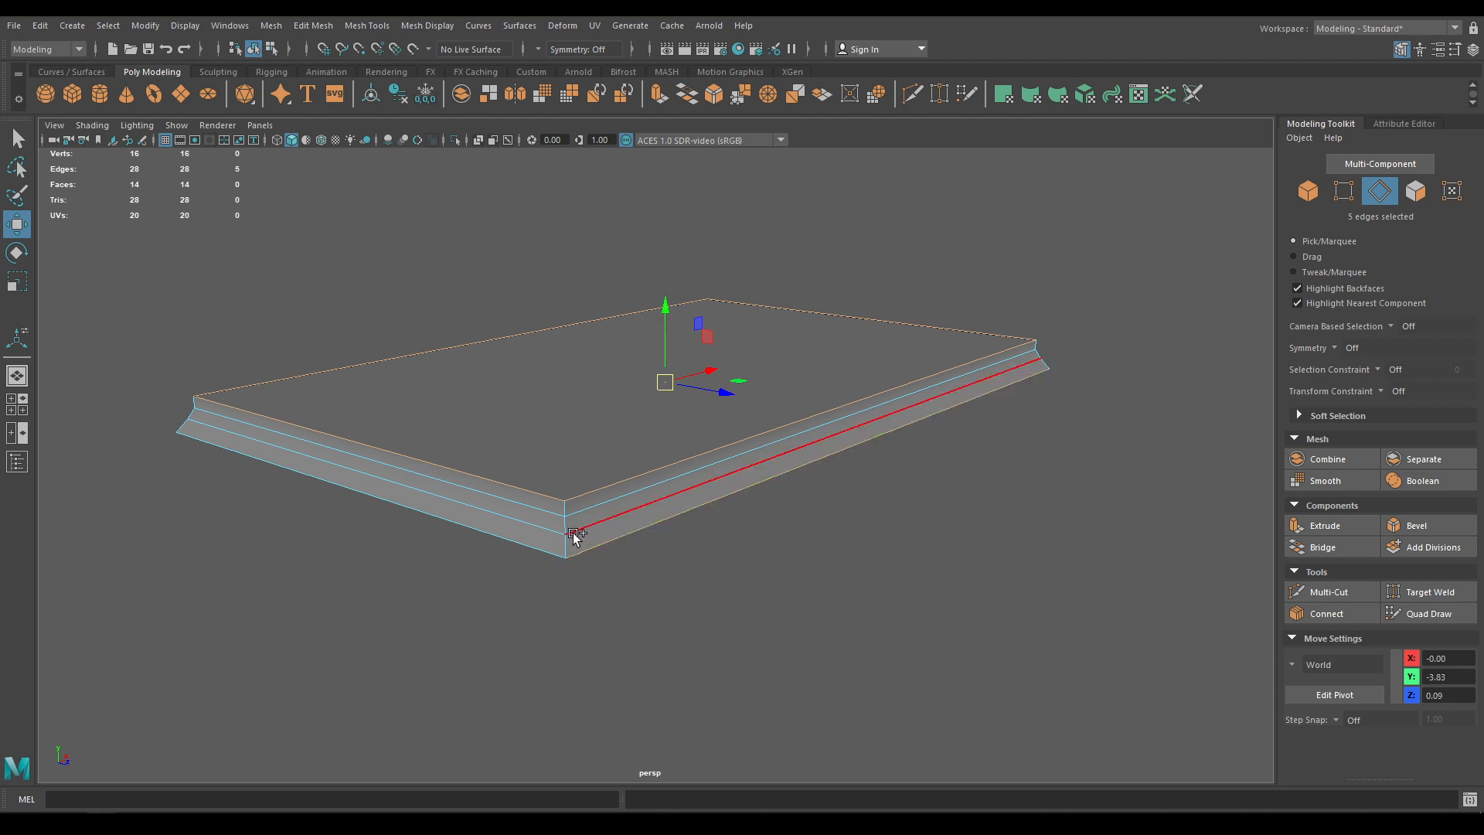
{"action": "double_click", "coordinate": [608, 558], "text": "shift"}
Add the remaining back, side, bottom and corner vertical edges to the selection
{"action": "left_click_drag", "start_coordinate": [608, 558], "coordinate": [722, 424], "text": "alt"}
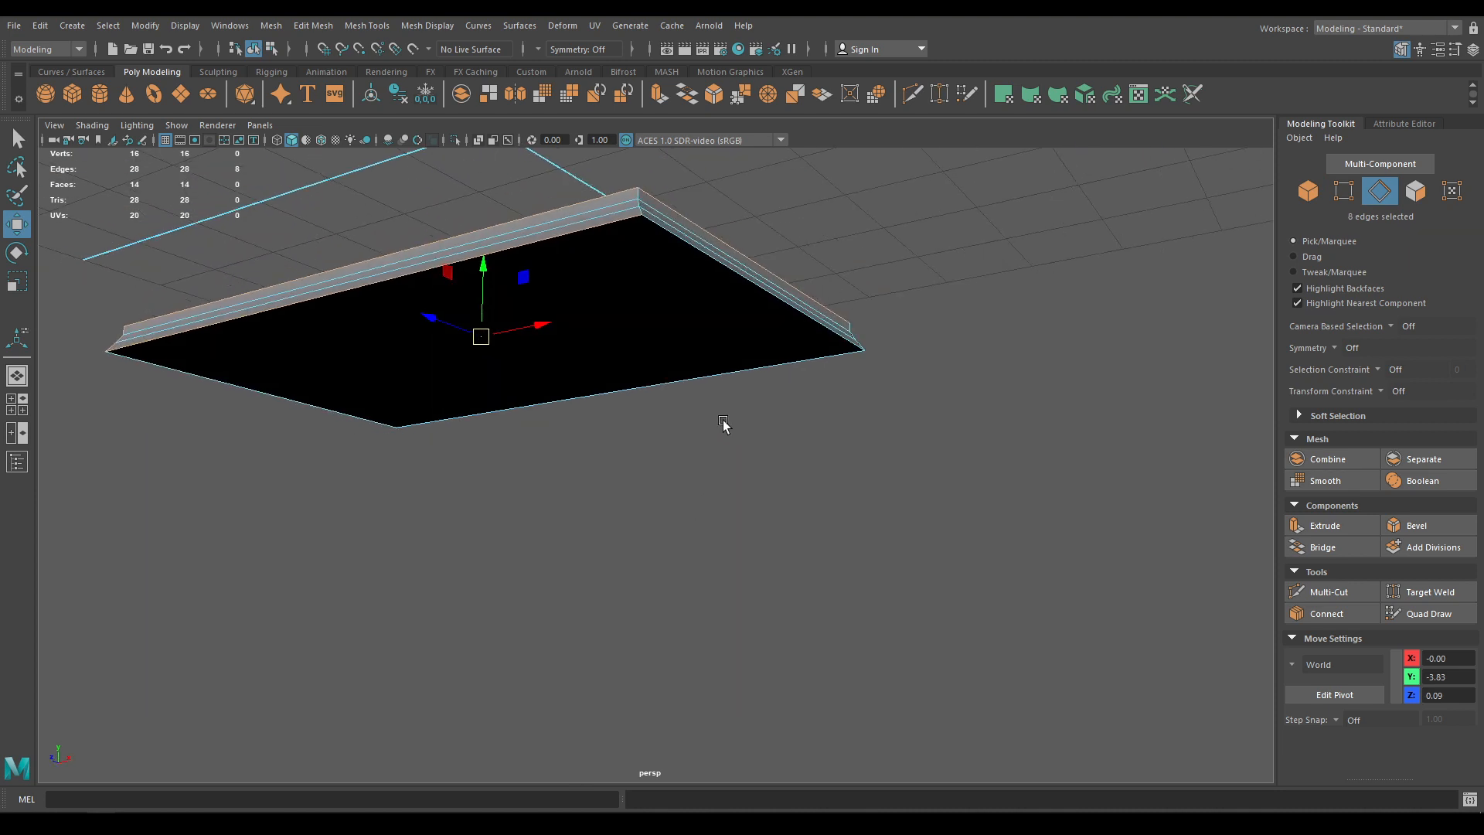
{"action": "left_click", "coordinate": [653, 197], "text": "shift"}
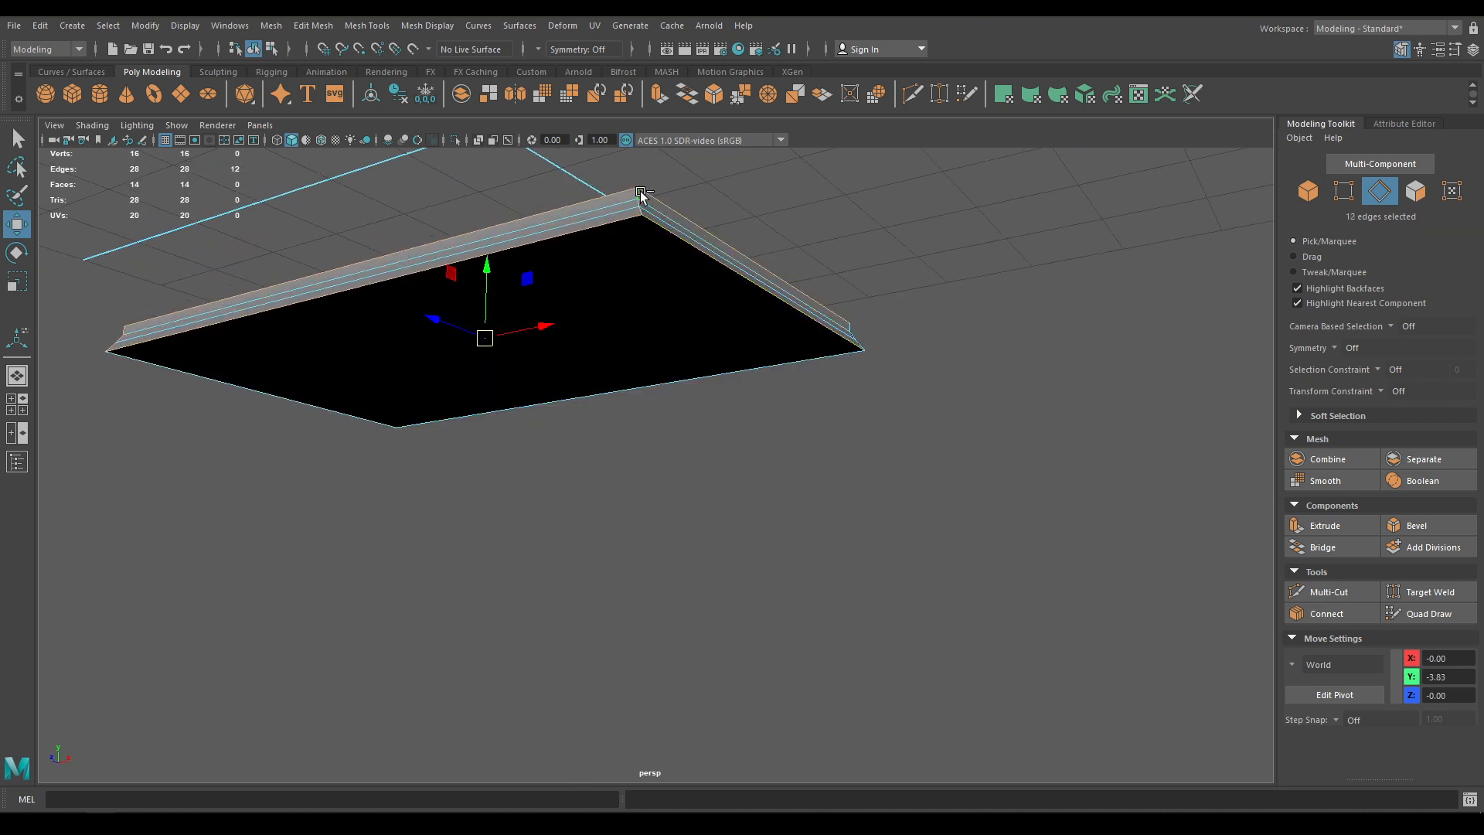
{"action": "left_click_drag", "start_coordinate": [640, 195], "coordinate": [606, 333], "text": "alt"}
{"action": "left_click", "coordinate": [606, 332], "text": "shift"}
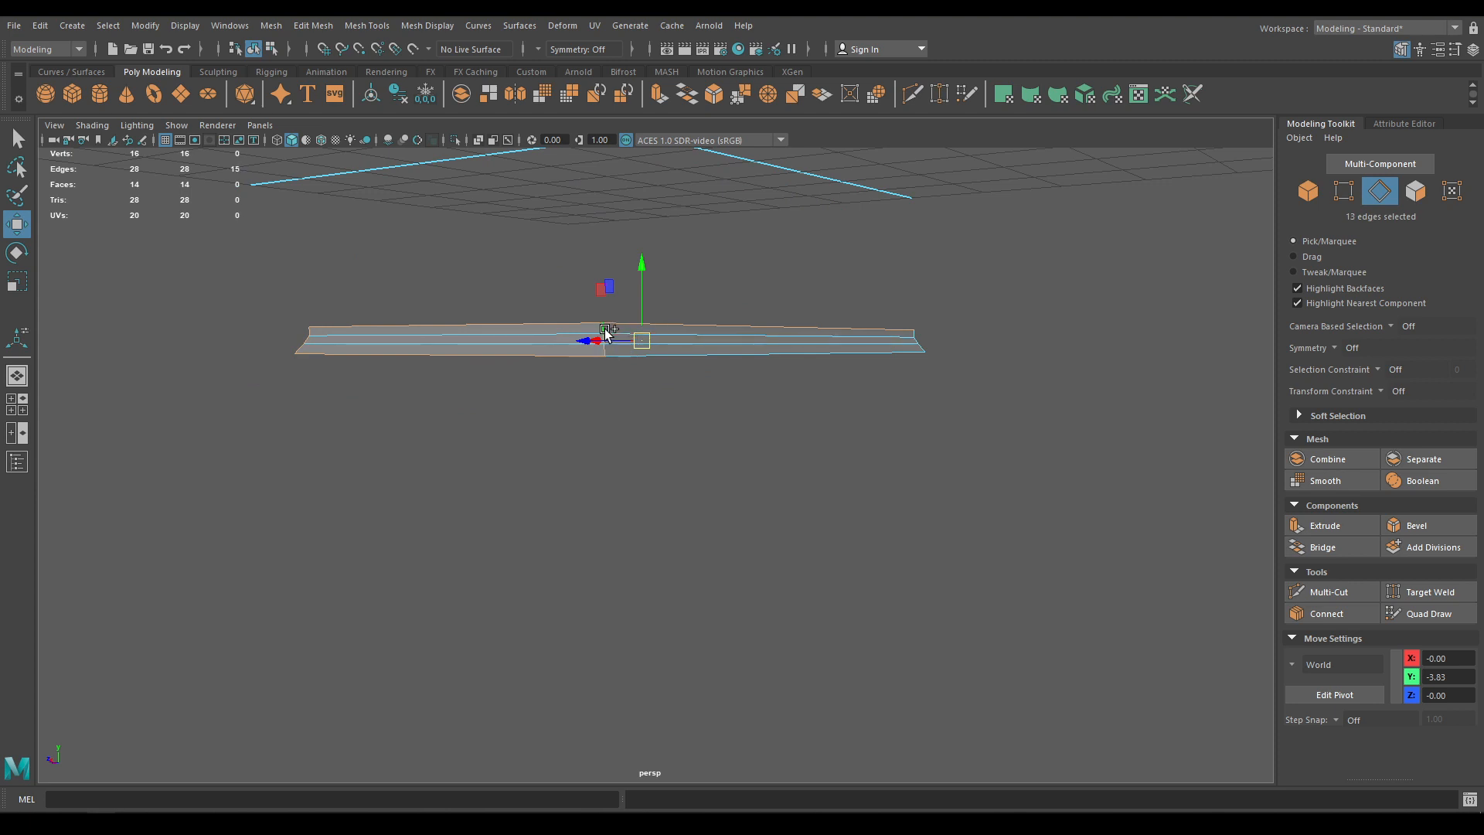
{"action": "left_click_drag", "start_coordinate": [955, 349], "coordinate": [745, 345], "text": "alt"}
{"action": "left_click", "coordinate": [519, 371], "text": "shift"}
{"action": "left_click", "coordinate": [733, 313], "text": "shift"}
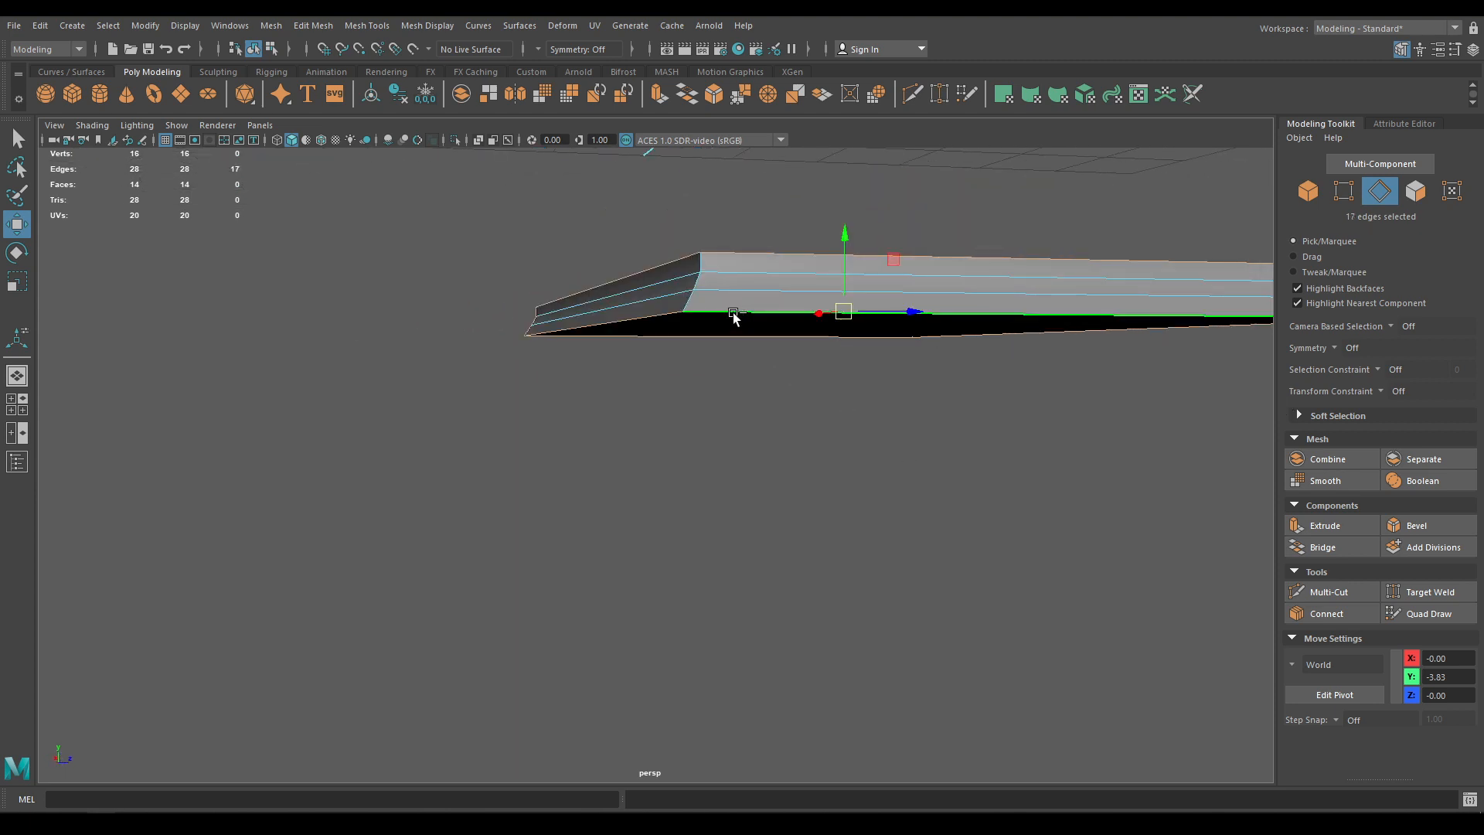
{"action": "double_click", "coordinate": [695, 304], "text": "shift"}
{"action": "left_click_drag", "start_coordinate": [1007, 397], "coordinate": [828, 586], "text": "alt"}
Bevel the selected outer edges with 2 segments and fraction 0.3
{"action": "right_click_drag", "start_coordinate": [580, 430], "coordinate": [629, 431], "text": "shift"}
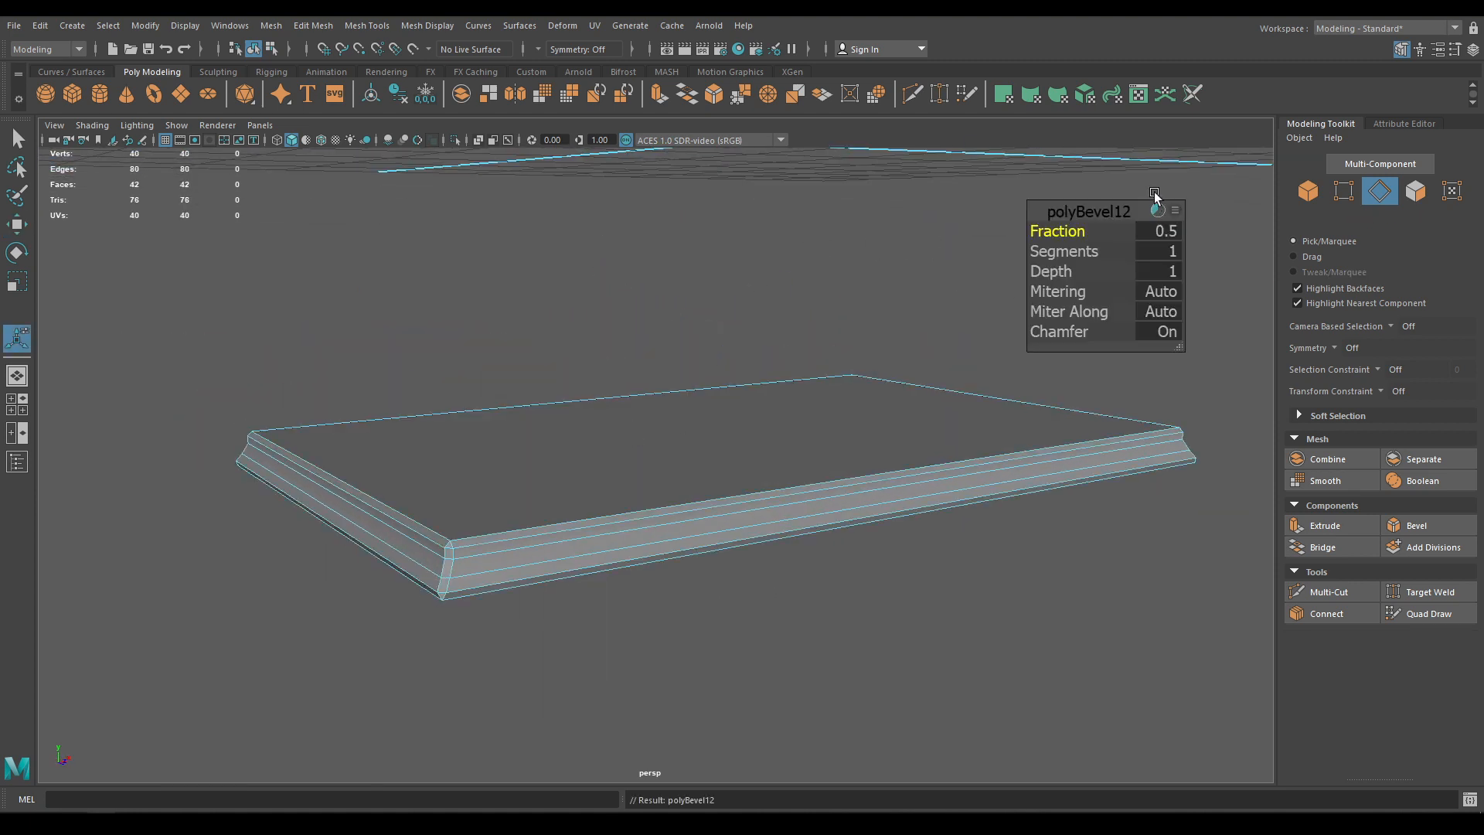
{"action": "left_click_drag", "start_coordinate": [1065, 254], "coordinate": [1129, 258]}
{"action": "left_click_drag", "start_coordinate": [901, 297], "coordinate": [978, 294], "text": "alt"}
{"action": "left_click_drag", "start_coordinate": [1062, 231], "coordinate": [1047, 232]}
{"action": "left_click_drag", "start_coordinate": [921, 448], "coordinate": [927, 410], "text": "alt"}
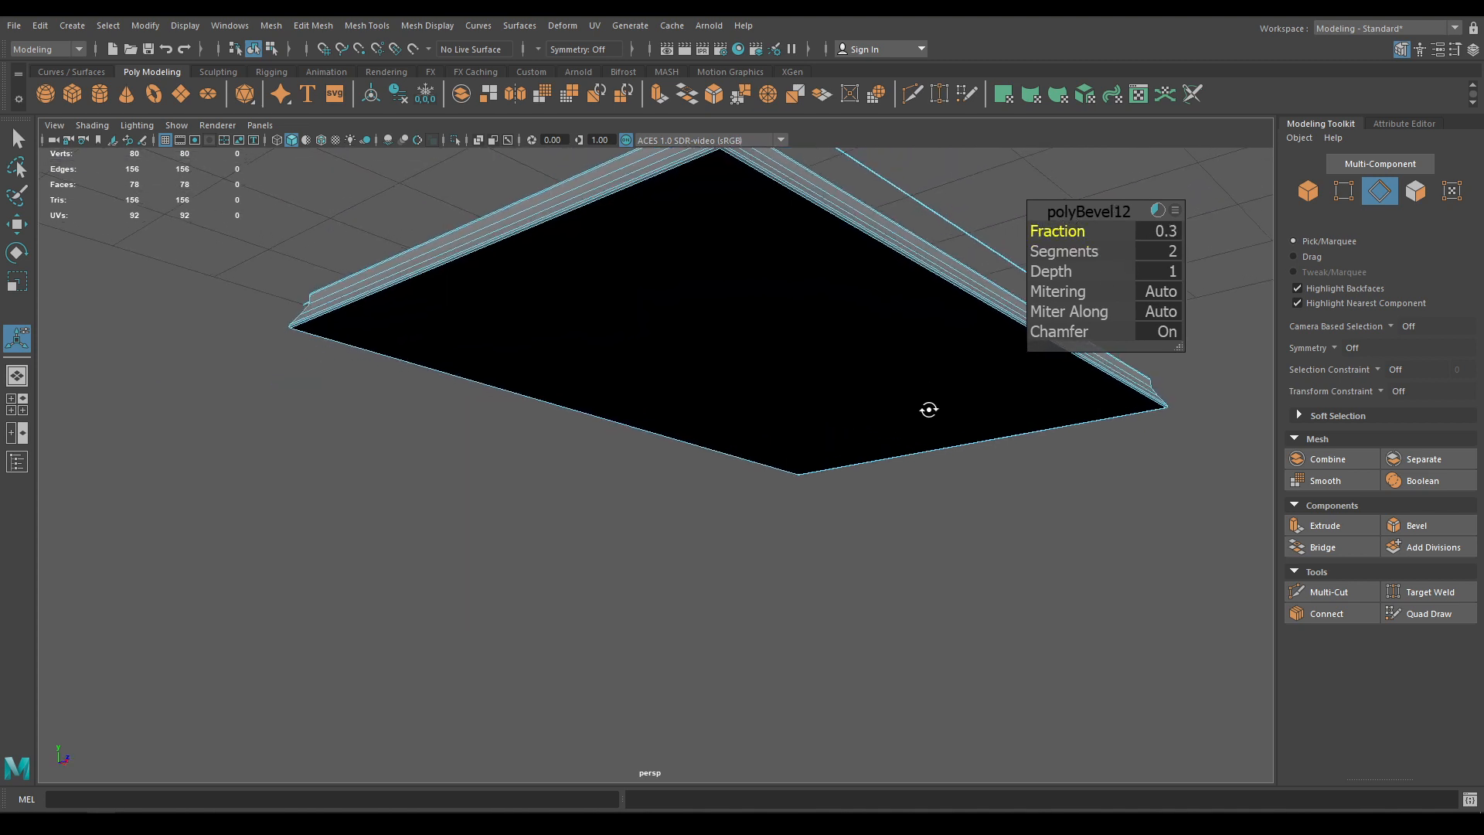
{"action": "key", "text": "w"}
Unhide the legs and chest pieces, deselect the plinth, and save the scene
{"action": "right_click_drag", "start_coordinate": [706, 308], "coordinate": [845, 258]}
{"action": "key", "text": "ctrl+shift+h"}
{"action": "left_click", "coordinate": [585, 623]}
{"action": "left_click_drag", "start_coordinate": [585, 623], "coordinate": [549, 509], "text": "alt"}
{"action": "right_click_drag", "start_coordinate": [550, 509], "coordinate": [597, 583], "text": "alt"}
{"action": "key", "text": "ctrl+s"}
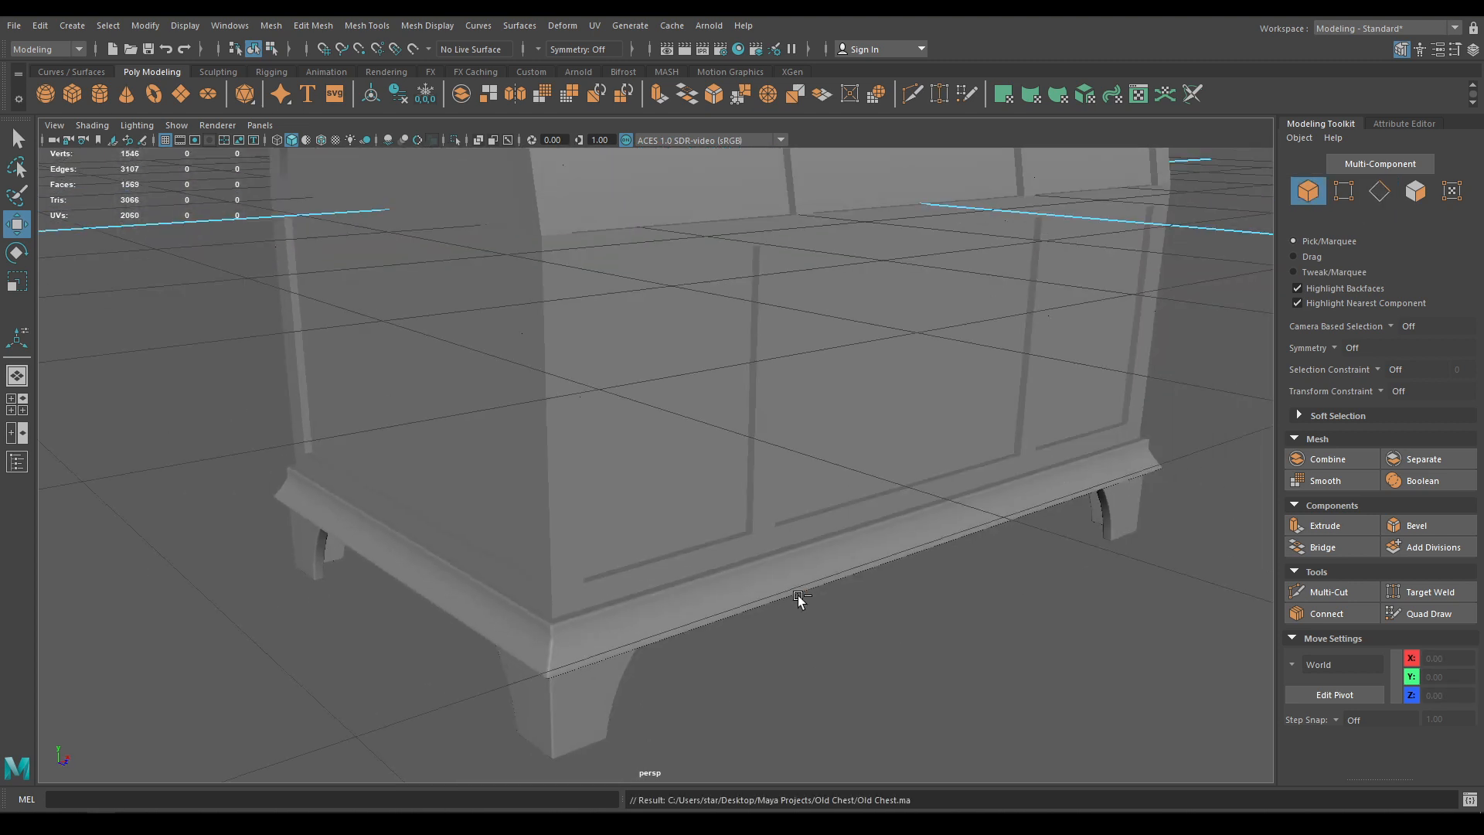
Turn on Wireframe on Shaded for the chest and save the scene
{"action": "right_click_drag", "start_coordinate": [809, 602], "coordinate": [661, 521], "text": "alt"}
{"action": "left_click", "coordinate": [662, 521]}
{"action": "right_click_drag", "start_coordinate": [750, 587], "coordinate": [689, 540], "text": "alt"}
{"action": "left_click_drag", "start_coordinate": [689, 540], "coordinate": [591, 454], "text": "alt"}
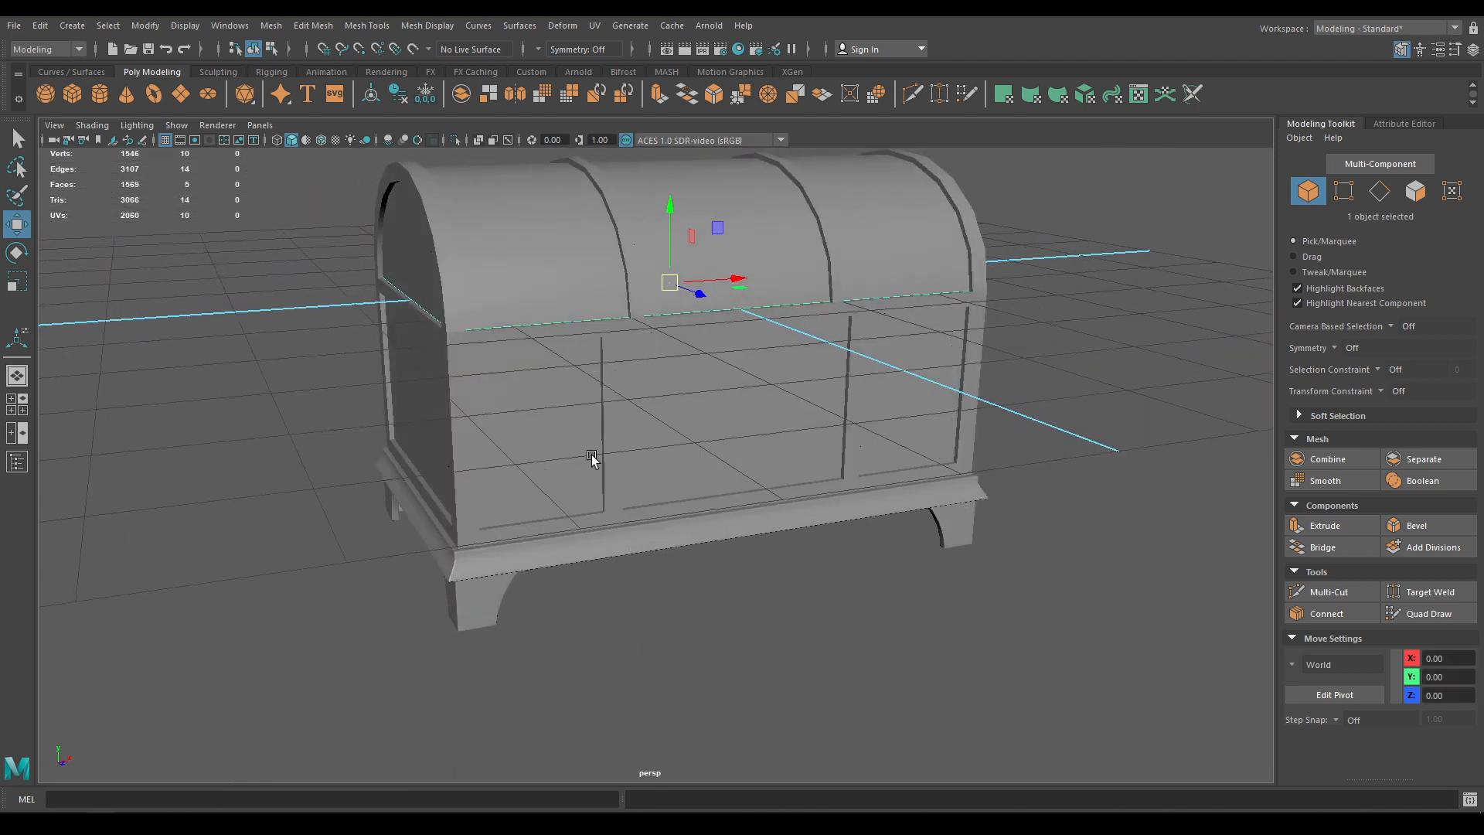
{"action": "left_click", "coordinate": [605, 446]}
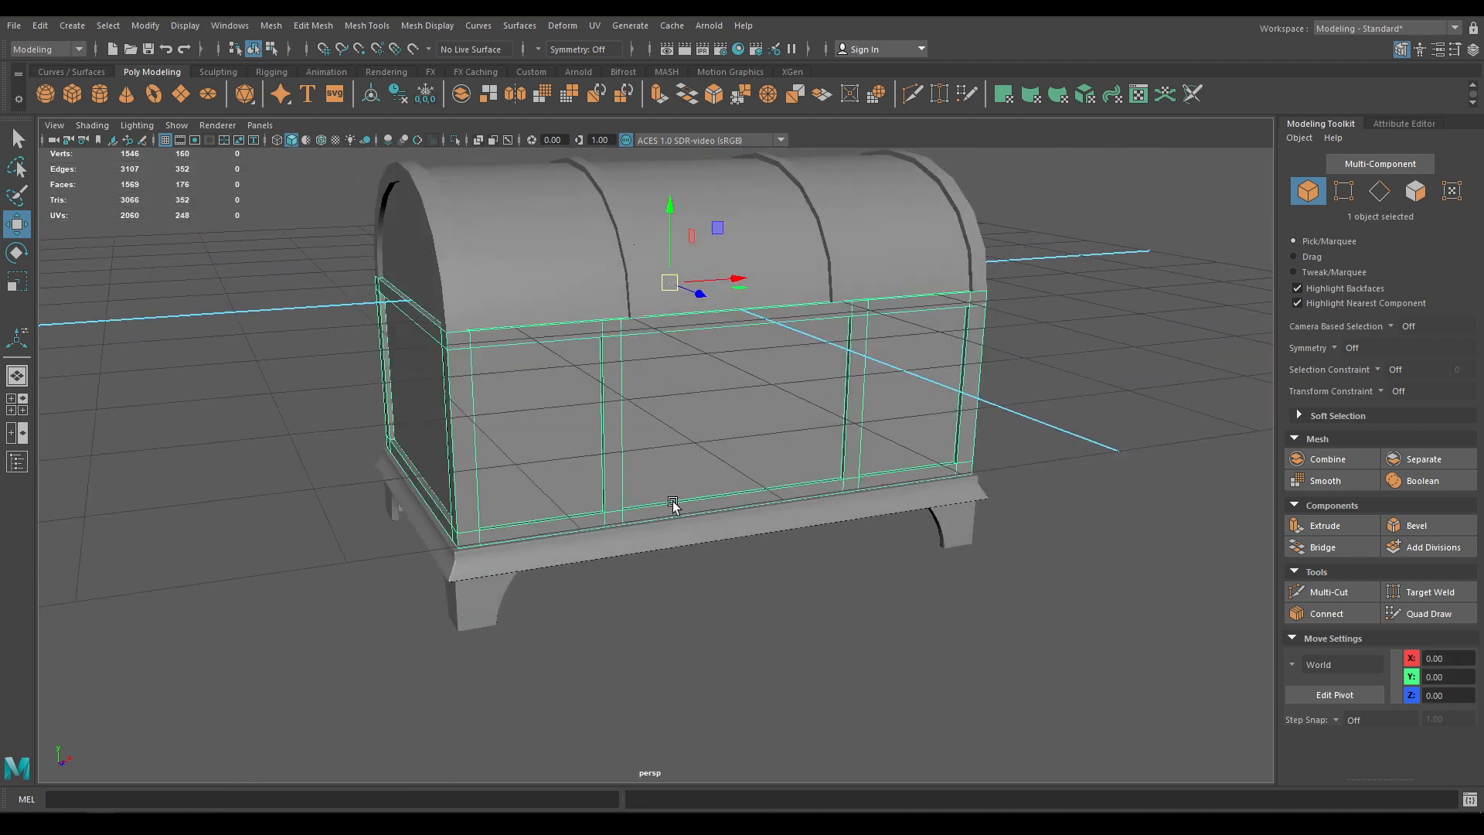
{"action": "left_click", "coordinate": [322, 140]}
{"action": "right_click_drag", "start_coordinate": [498, 317], "coordinate": [456, 281], "text": "alt"}
{"action": "left_click_drag", "start_coordinate": [456, 281], "coordinate": [495, 307], "text": "alt"}
{"action": "key", "text": "ctrl+s"}
Switch the panel to the Front view and frame the chest
{"action": "left_click", "coordinate": [1106, 325]}
{"action": "left_click_drag", "start_coordinate": [1106, 325], "coordinate": [956, 323], "text": "alt"}
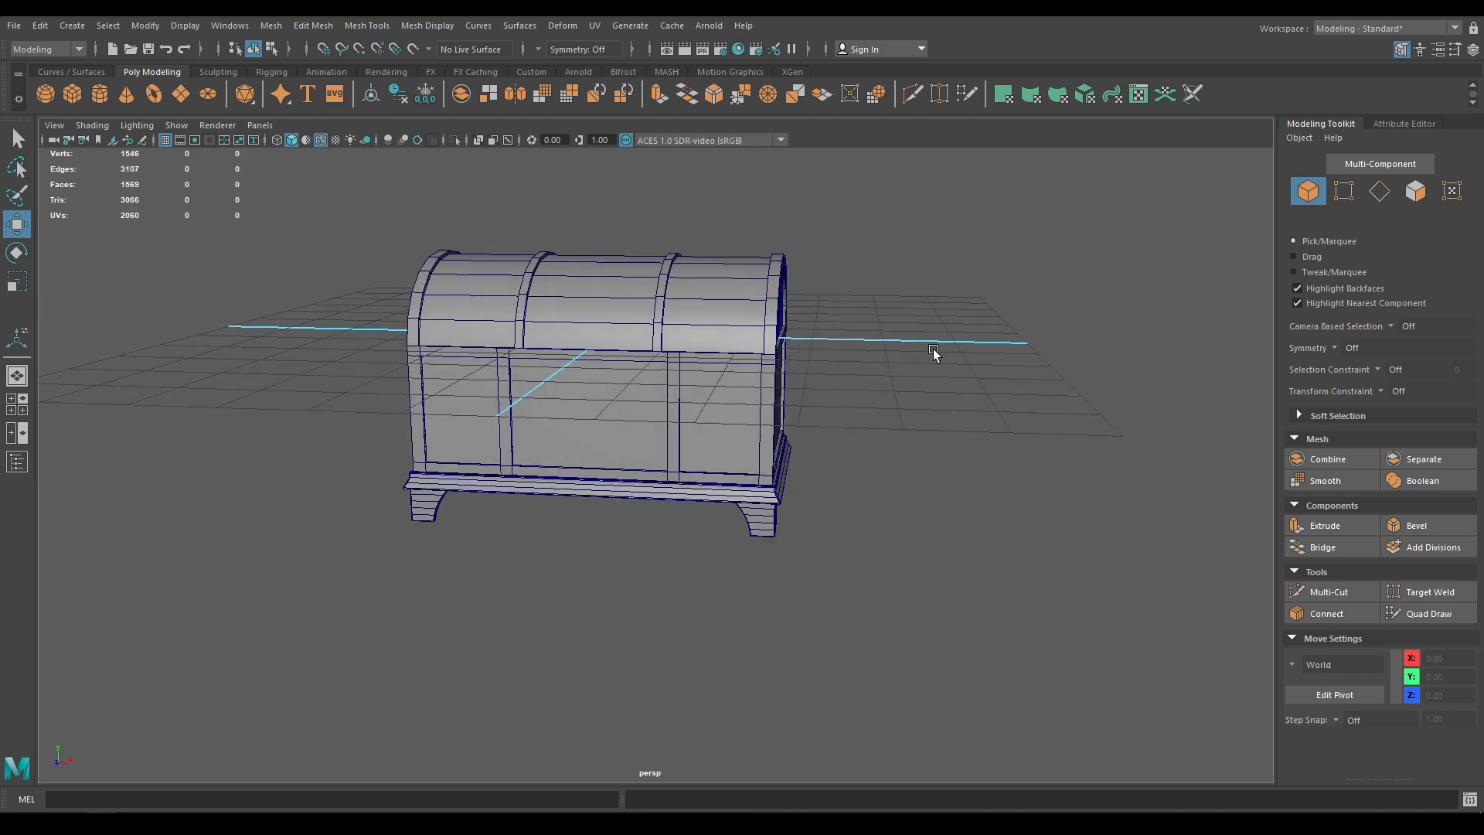
{"action": "mouse_move", "coordinate": [934, 352]}
{"action": "left_mouse_down", "text": "alt"}
{"action": "mouse_move", "coordinate": [958, 357]}
{"action": "mouse_move", "coordinate": [936, 358]}
{"action": "left_mouse_up", "text": "alt"}
{"action": "key", "text": "space"}
{"action": "scroll", "coordinate": [608, 394], "scroll_direction": "down", "scroll_amount": 3}
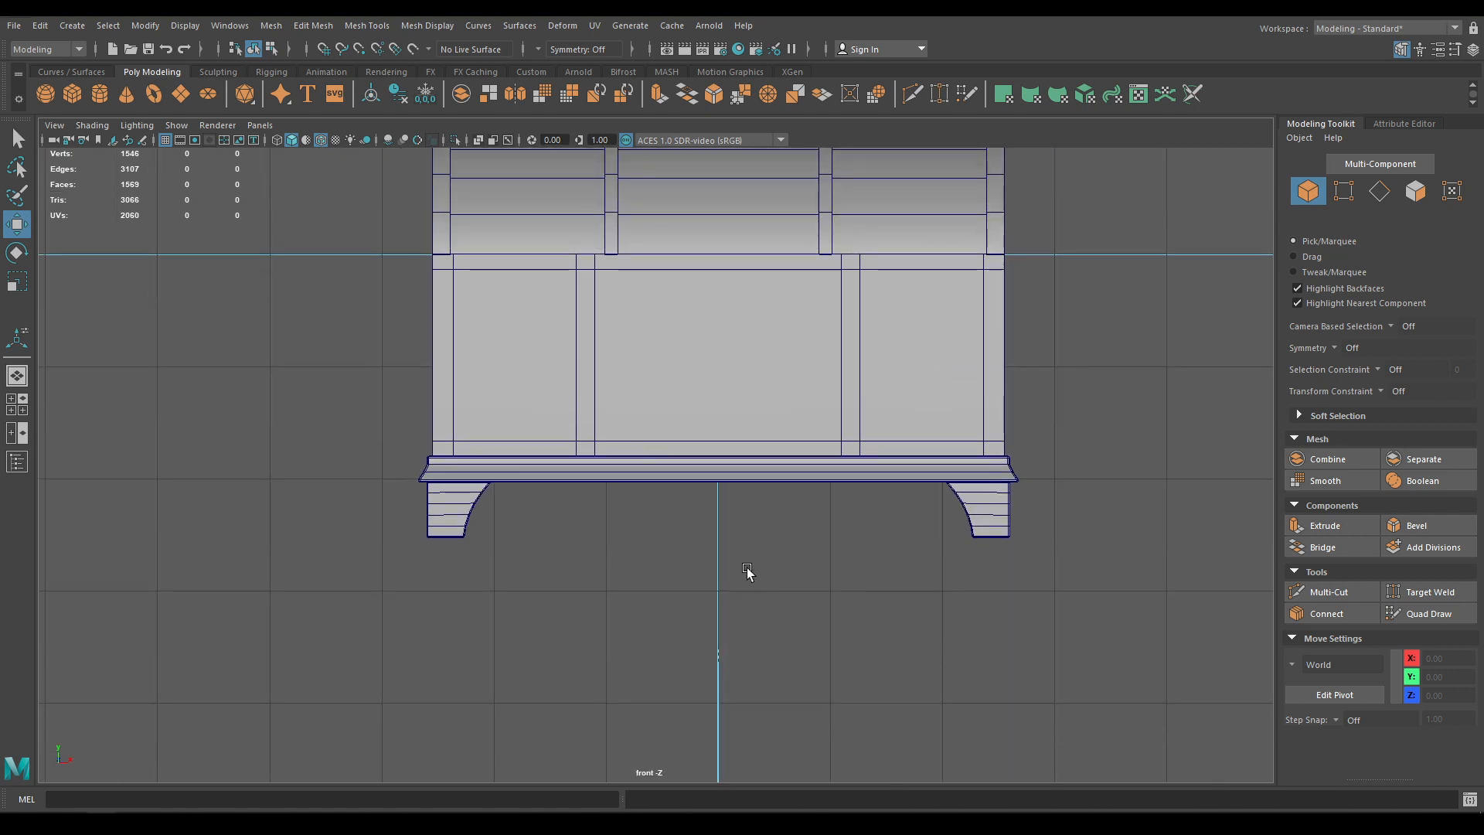
Start the CV Curve Tool with curve degree 1 Linear and show the front view in wireframe
{"action": "key", "text": "6"}
{"action": "left_click", "coordinate": [71, 26]}
{"action": "mouse_move", "coordinate": [128, 143]}
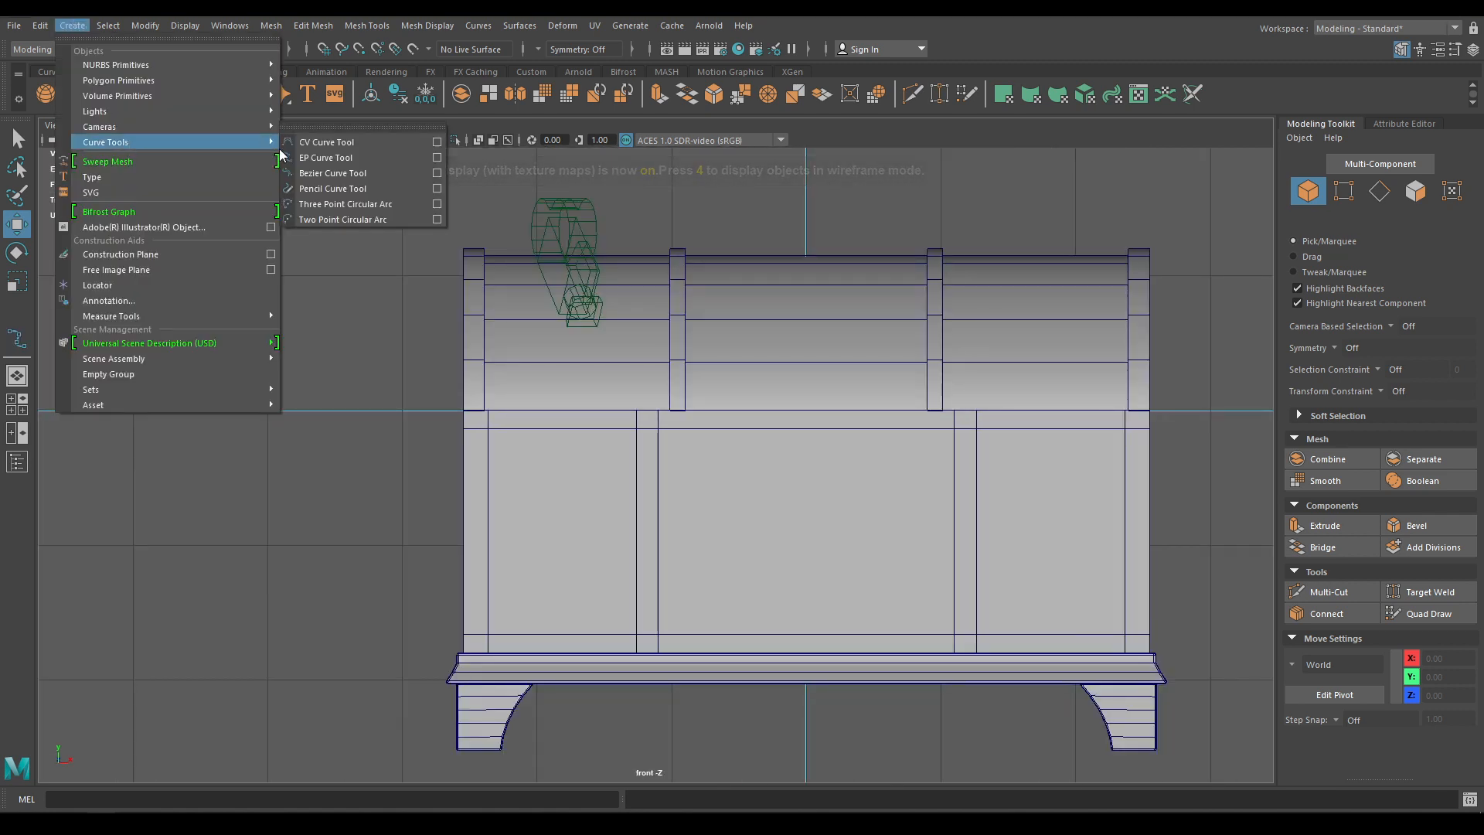
{"action": "left_click", "coordinate": [304, 142]}
{"action": "double_click", "coordinate": [6, 342]}
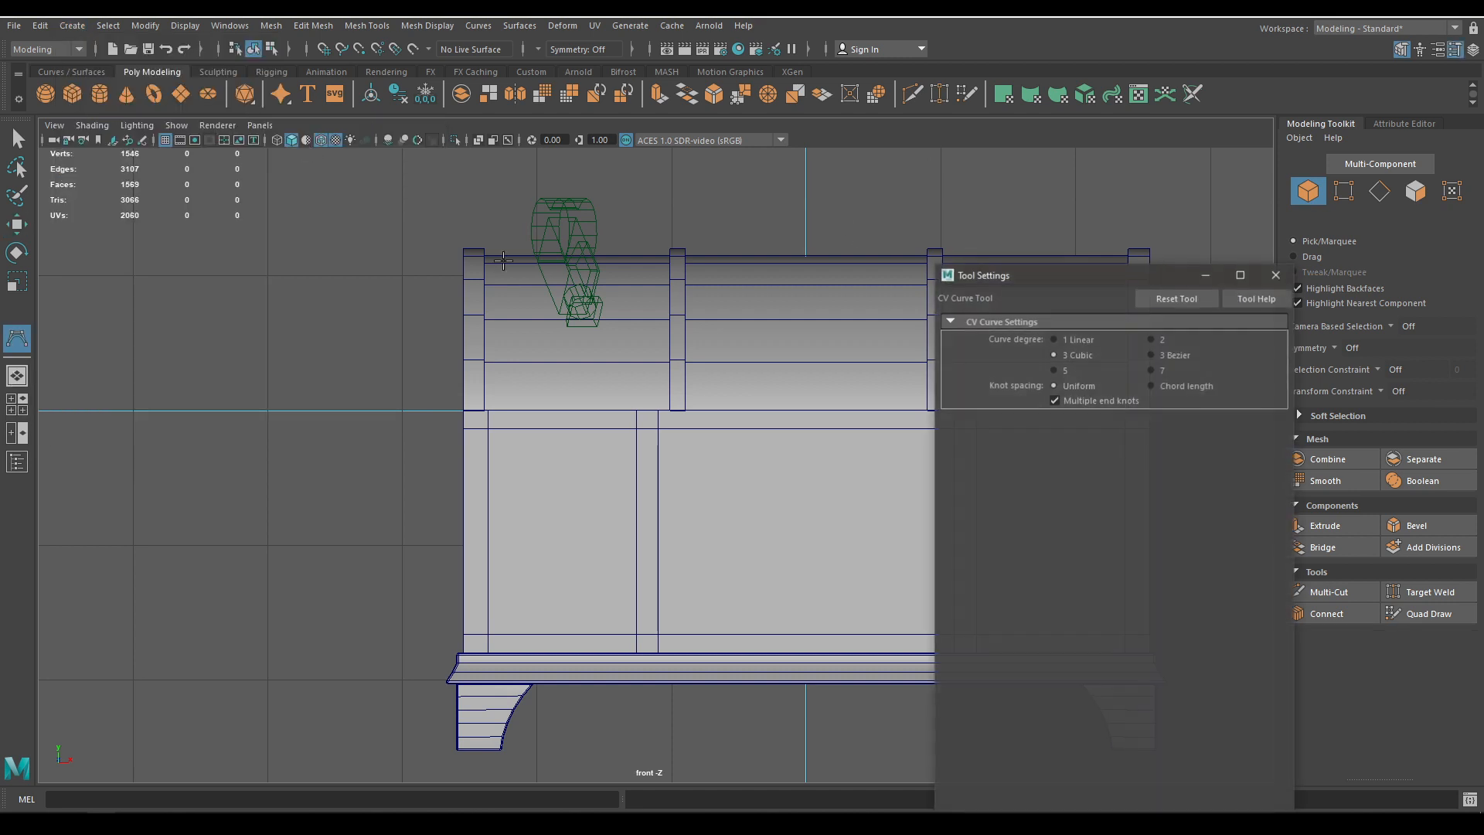
{"action": "left_click", "coordinate": [1079, 340]}
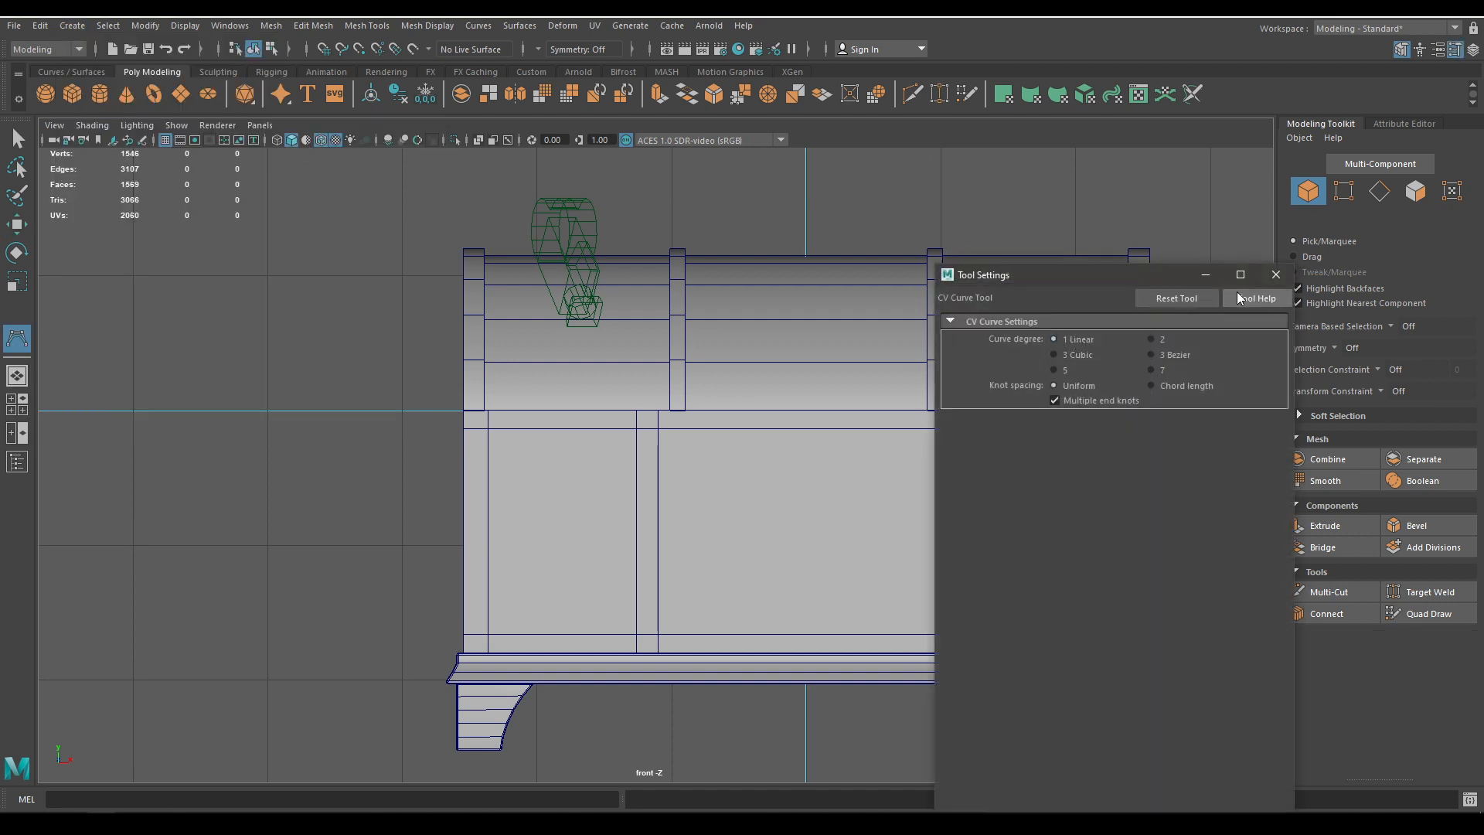
{"action": "left_click", "coordinate": [1277, 275]}
{"action": "scroll", "coordinate": [900, 776], "scroll_direction": "up", "scroll_amount": 5}
{"action": "key", "text": "4"}
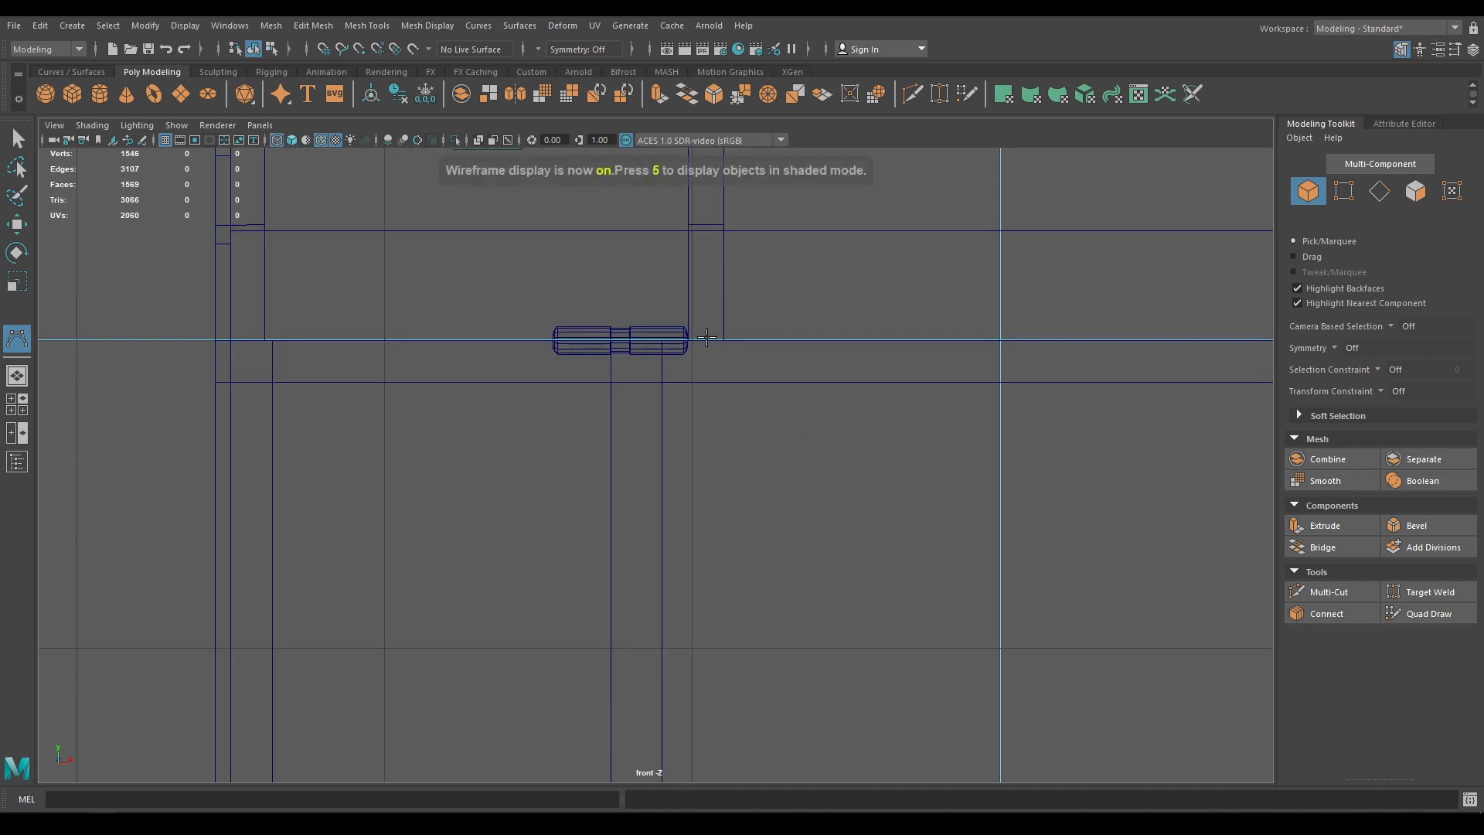
{"action": "scroll", "coordinate": [724, 354], "scroll_direction": "up", "scroll_amount": 1}
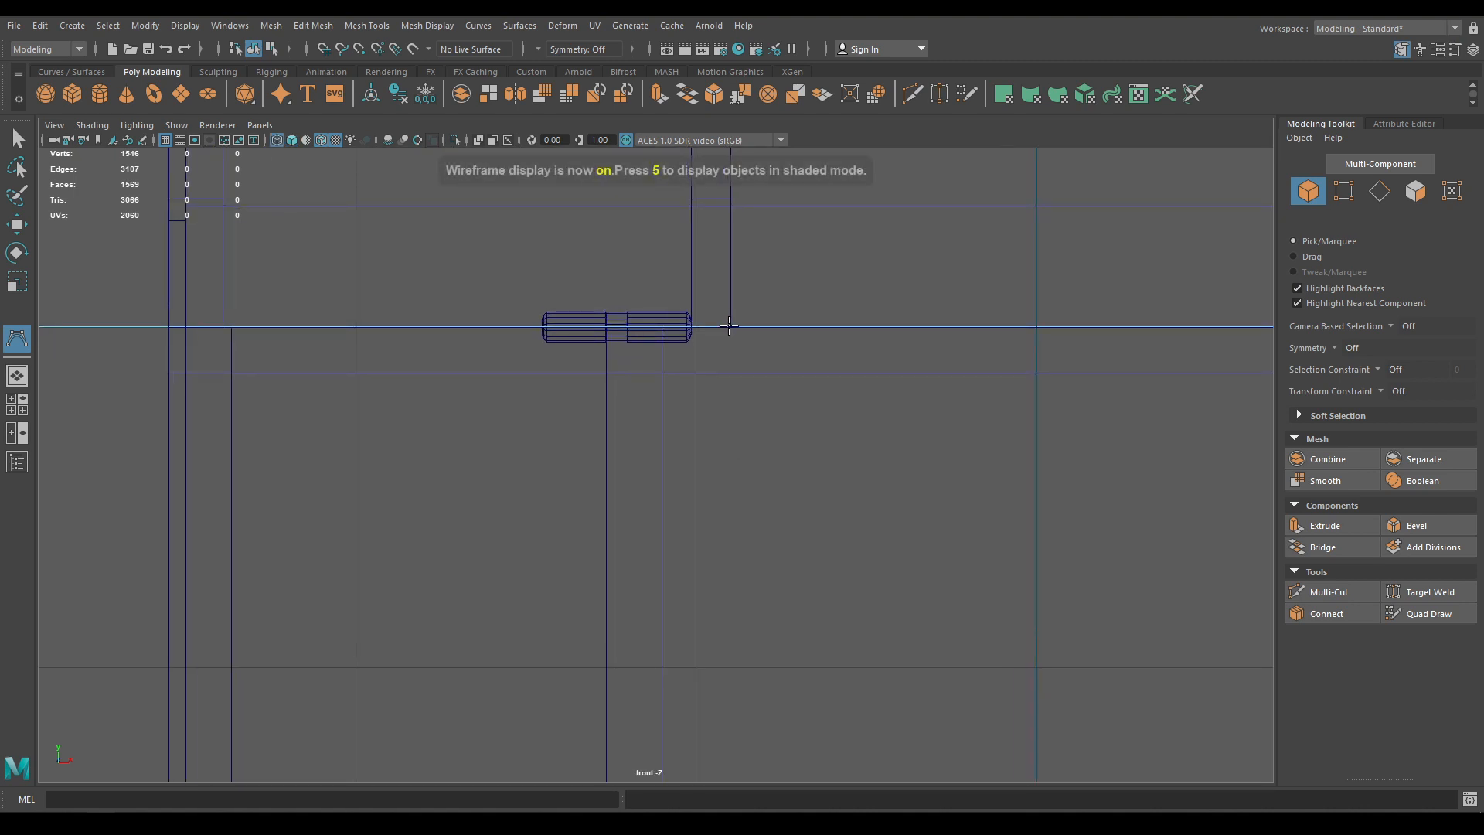
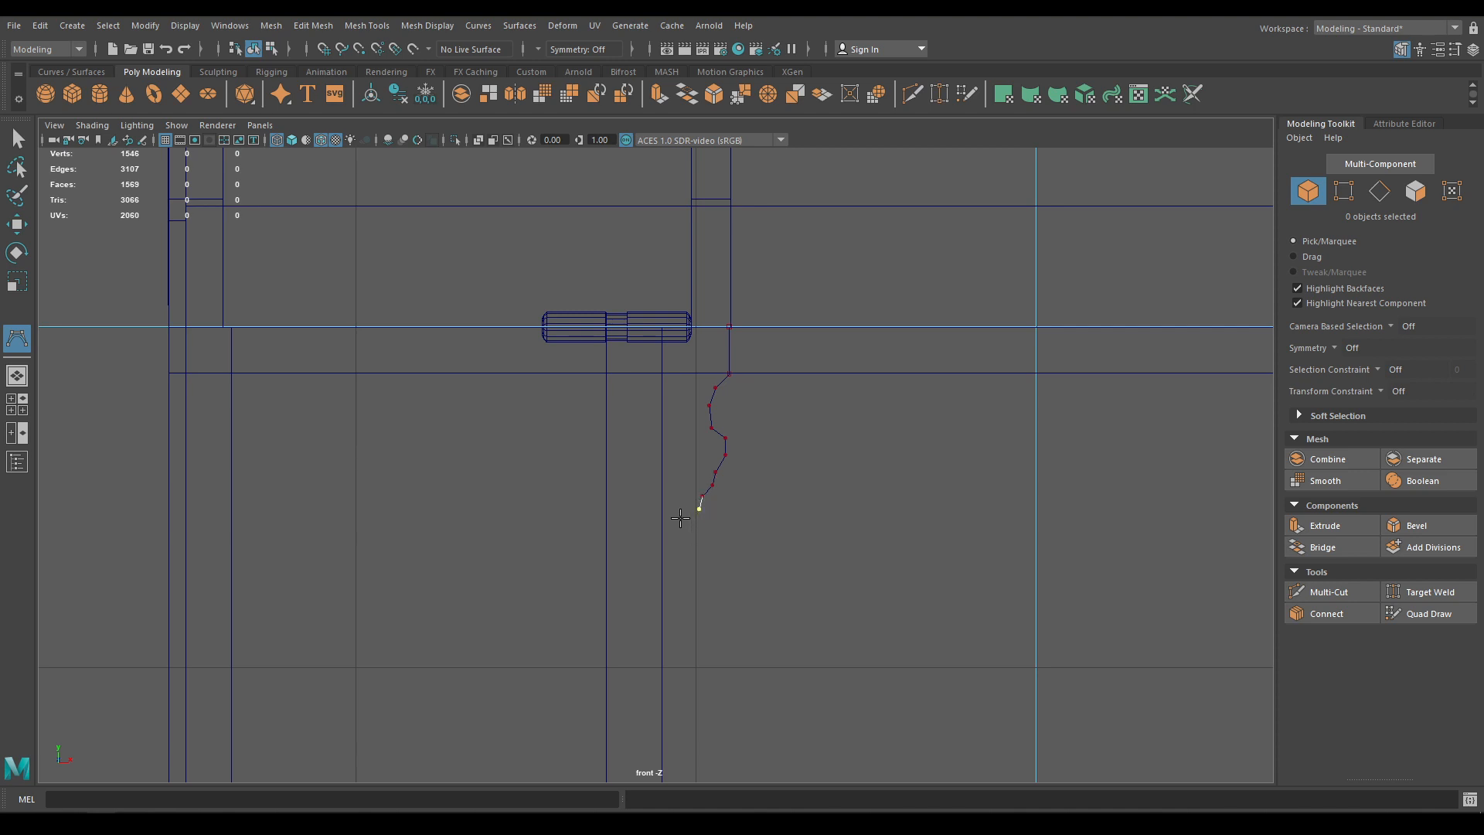
Add the last two outline points and finish the front-plate profile curve
{"action": "left_click", "coordinate": [633, 326]}
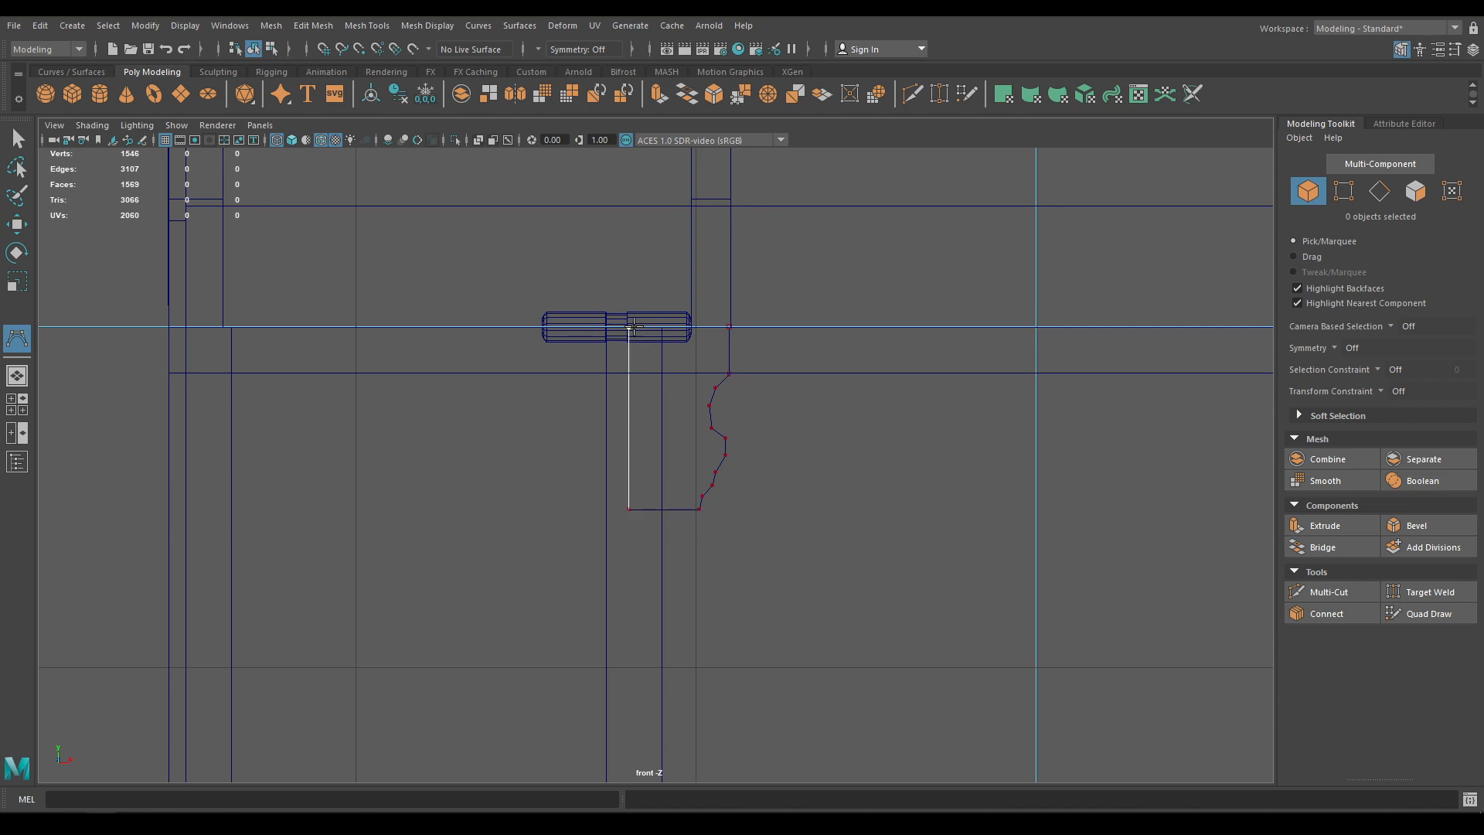
{"action": "left_click", "coordinate": [729, 325]}
{"action": "key", "text": "w"}
In perspective, move the outline curve forward to Z 6.44 onto the chest front, with textured shading
{"action": "key", "text": "space"}
{"action": "left_click_drag", "start_coordinate": [752, 347], "coordinate": [739, 280]}
{"action": "scroll", "coordinate": [752, 372], "scroll_direction": "down", "scroll_amount": 6}
{"action": "scroll", "coordinate": [672, 294], "scroll_direction": "down", "scroll_amount": 3}
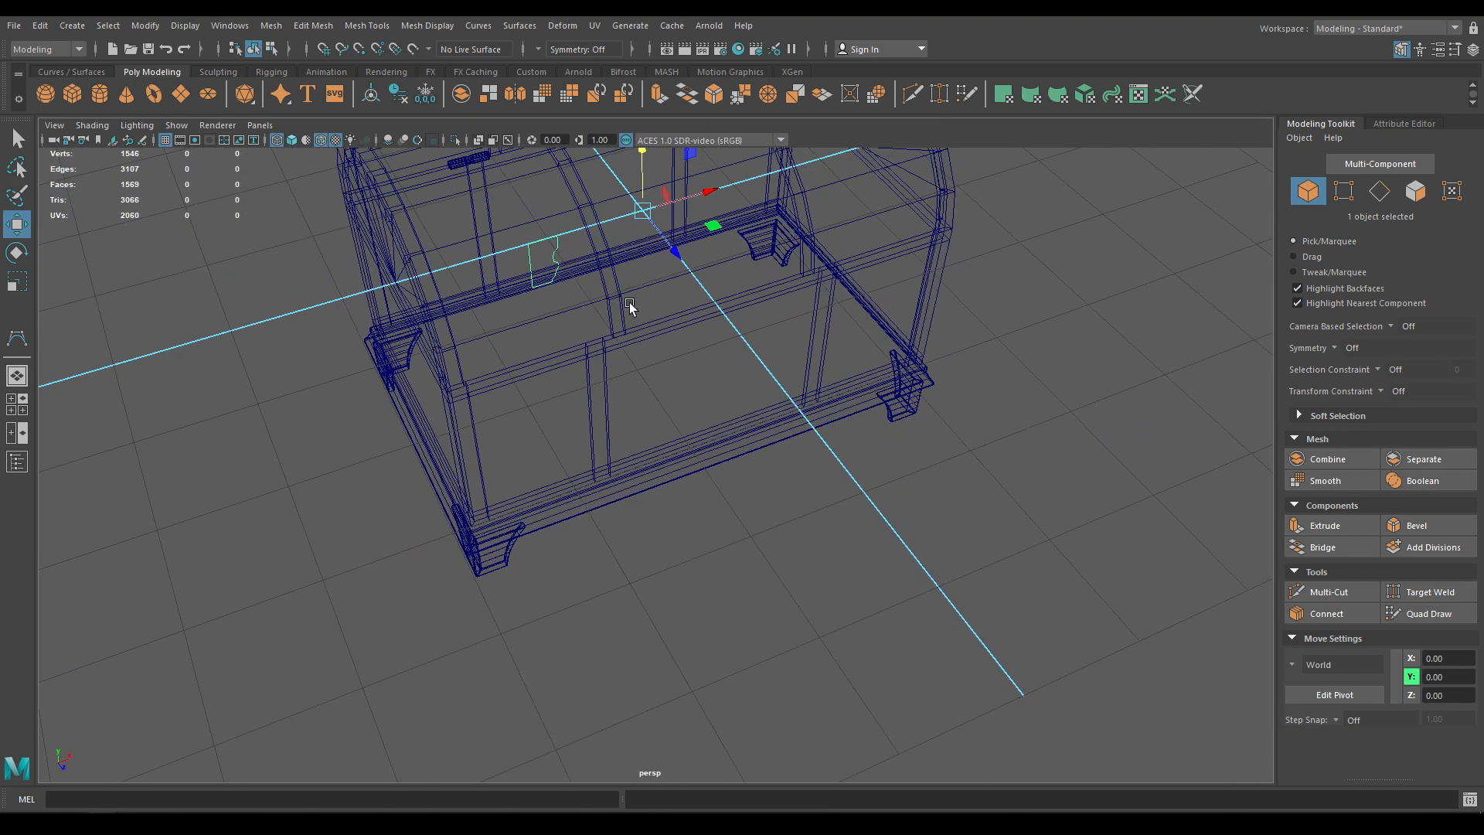
{"action": "double_click", "coordinate": [558, 266]}
{"action": "left_click", "coordinate": [557, 248]}
{"action": "mouse_move", "coordinate": [656, 234]}
{"action": "left_mouse_down"}
{"action": "mouse_move", "coordinate": [837, 492]}
{"action": "mouse_move", "coordinate": [792, 475]}
{"action": "mouse_move", "coordinate": [818, 544]}
{"action": "mouse_move", "coordinate": [592, 217]}
{"action": "left_mouse_up"}
{"action": "key", "text": "6"}
{"action": "scroll", "coordinate": [591, 217], "scroll_direction": "up", "scroll_amount": 3}
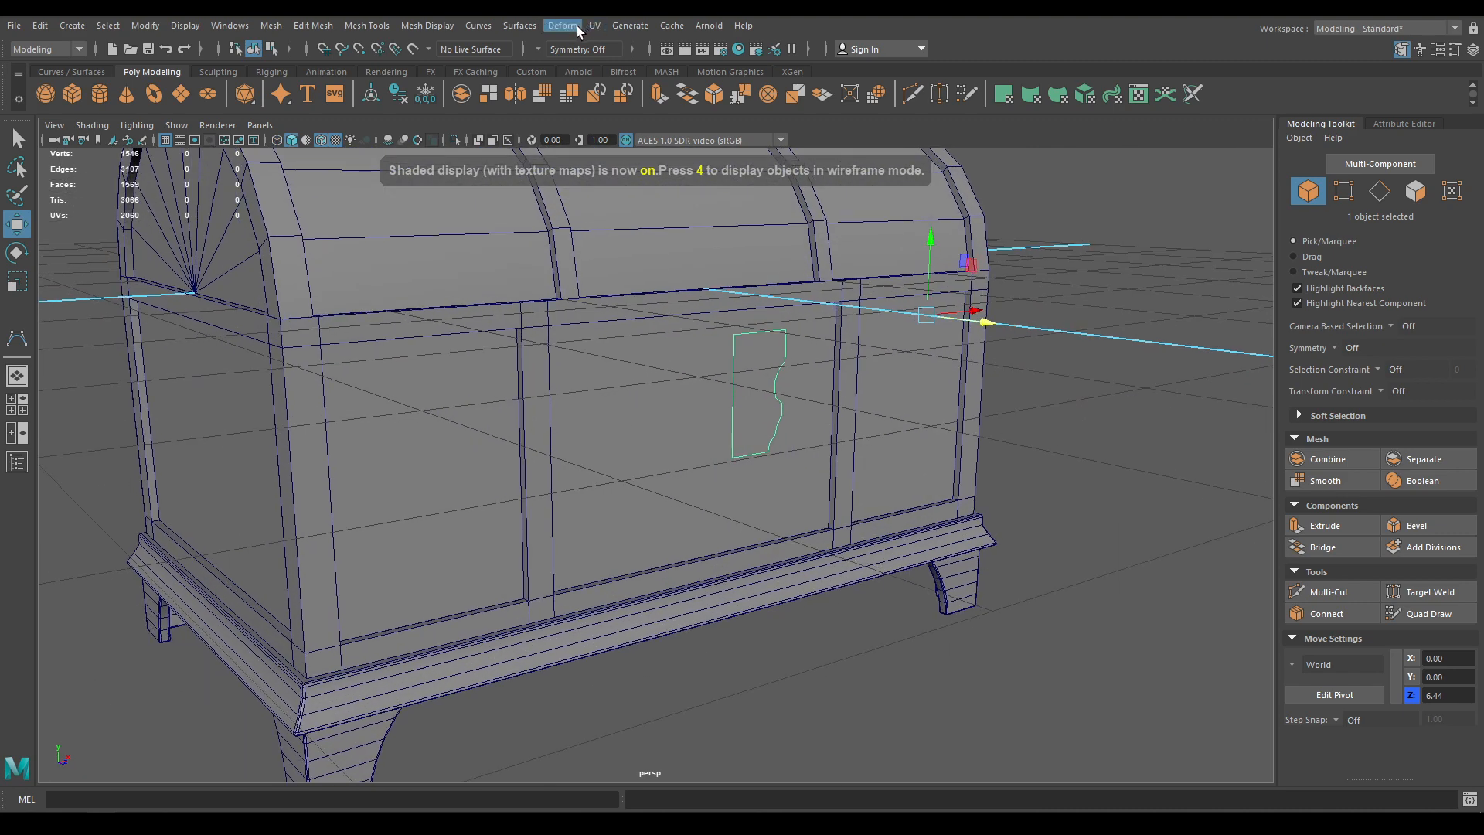
Create a planar surface from the outline curve on the chest front
{"action": "left_click", "coordinate": [520, 26]}
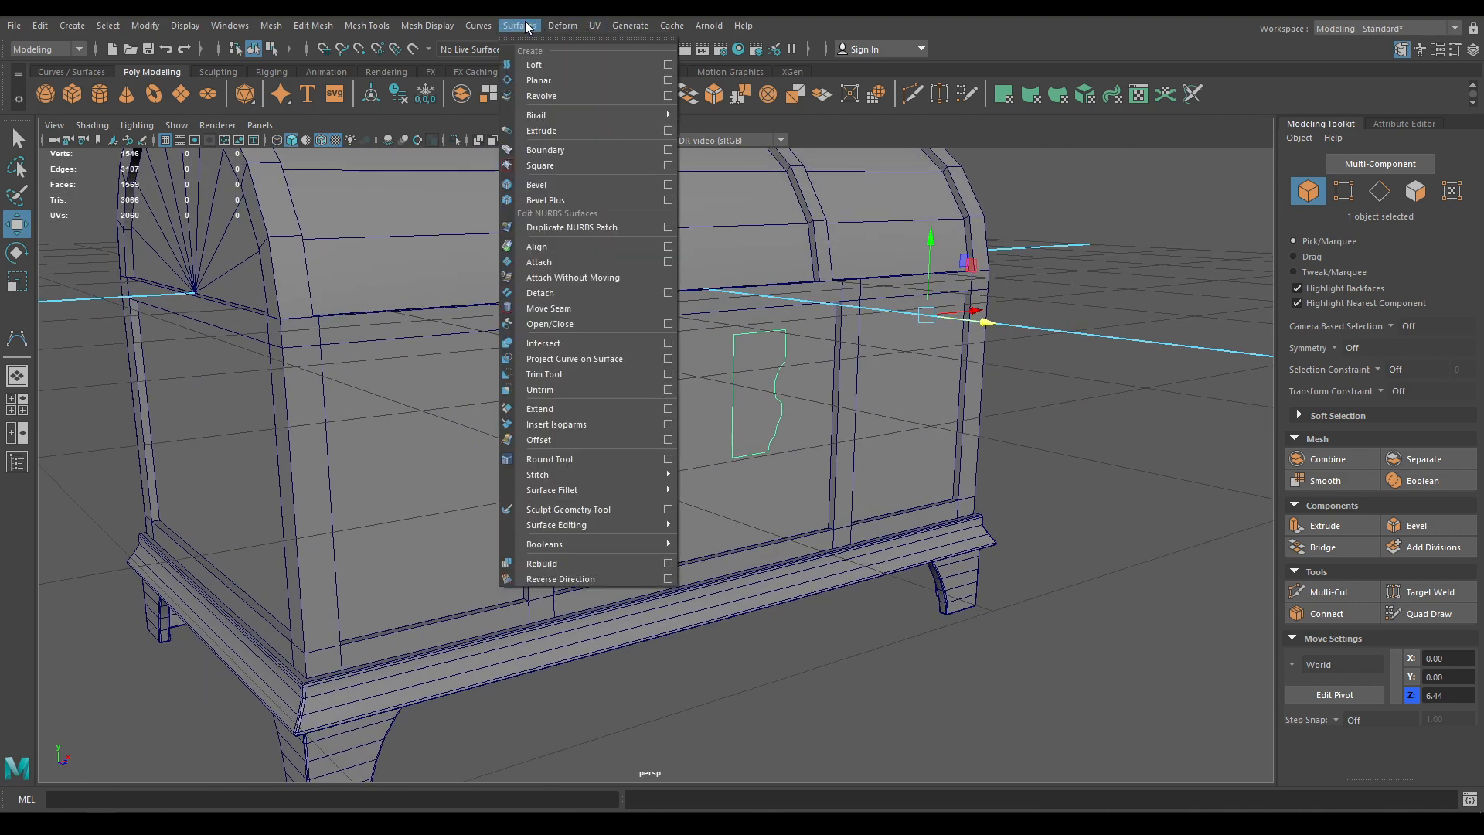
{"action": "left_click", "coordinate": [561, 82]}
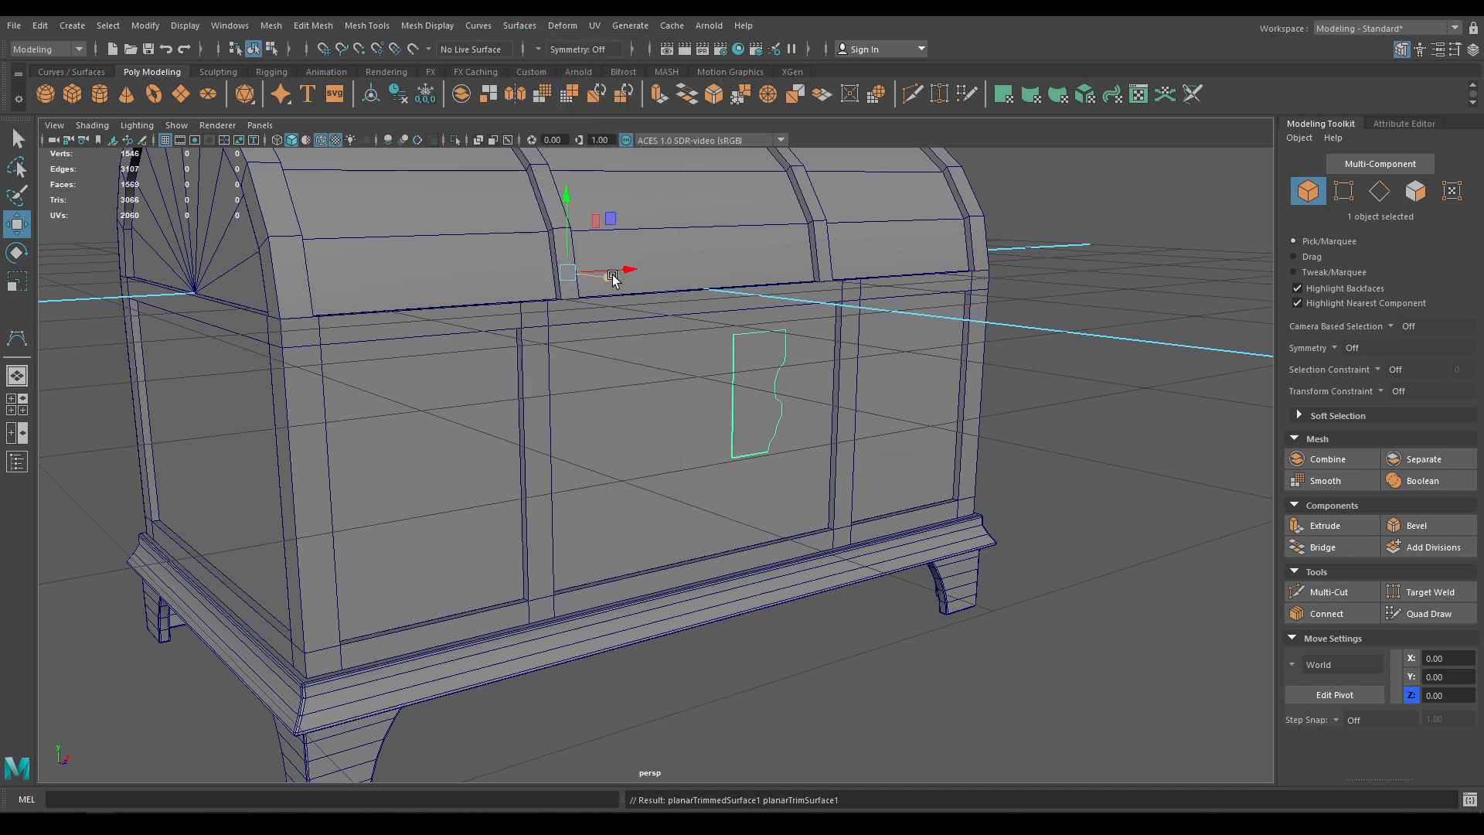
{"action": "left_click_drag", "start_coordinate": [612, 275], "coordinate": [759, 306]}
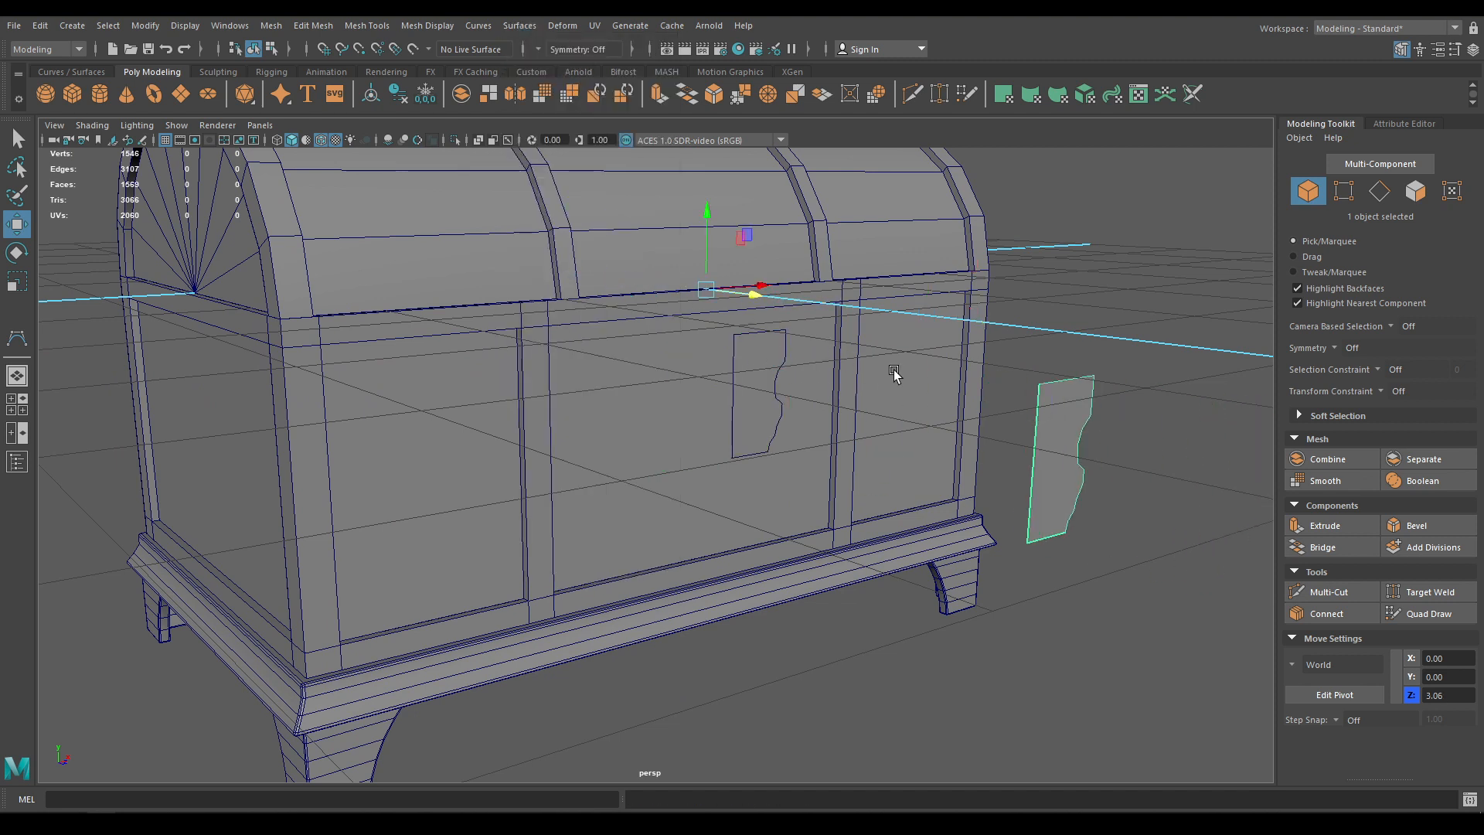
{"action": "key", "text": "ctrl+z"}
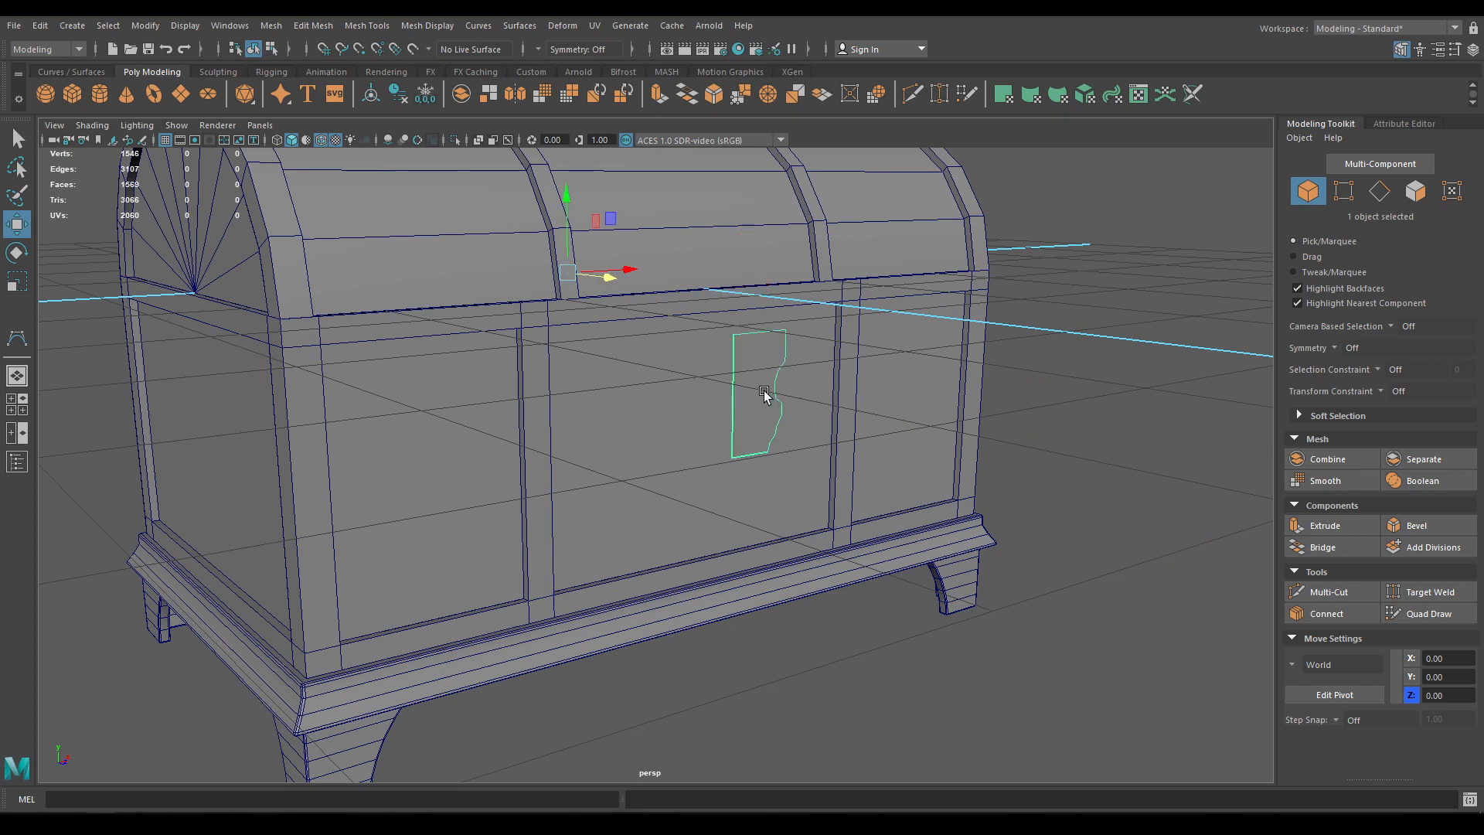
Centre the pivot on the flat plate surface
{"action": "left_click", "coordinate": [1039, 382]}
{"action": "left_click", "coordinate": [769, 381]}
{"action": "key", "text": "space"}
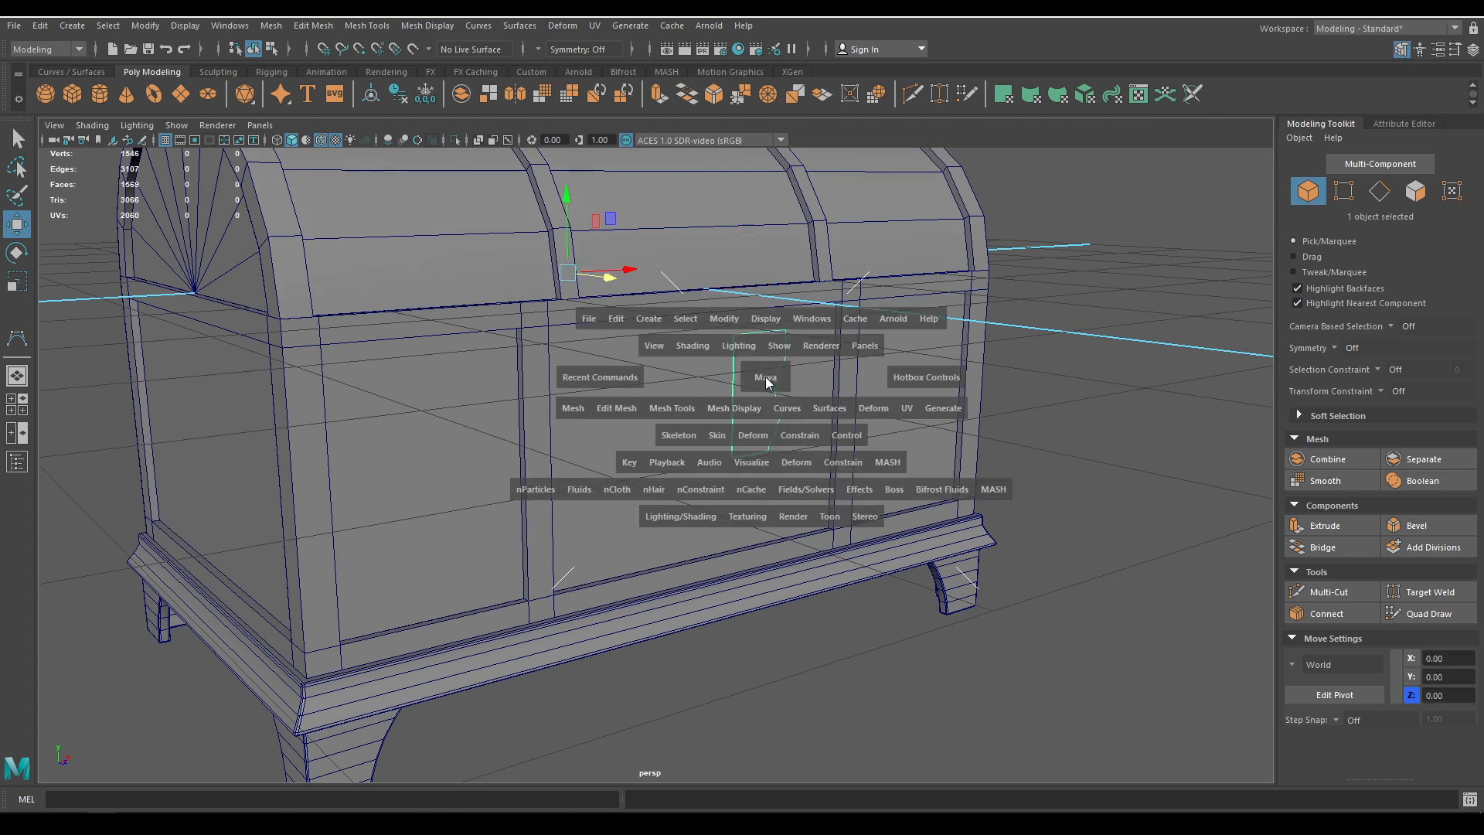
{"action": "left_click", "coordinate": [724, 318]}
{"action": "left_click", "coordinate": [750, 430]}
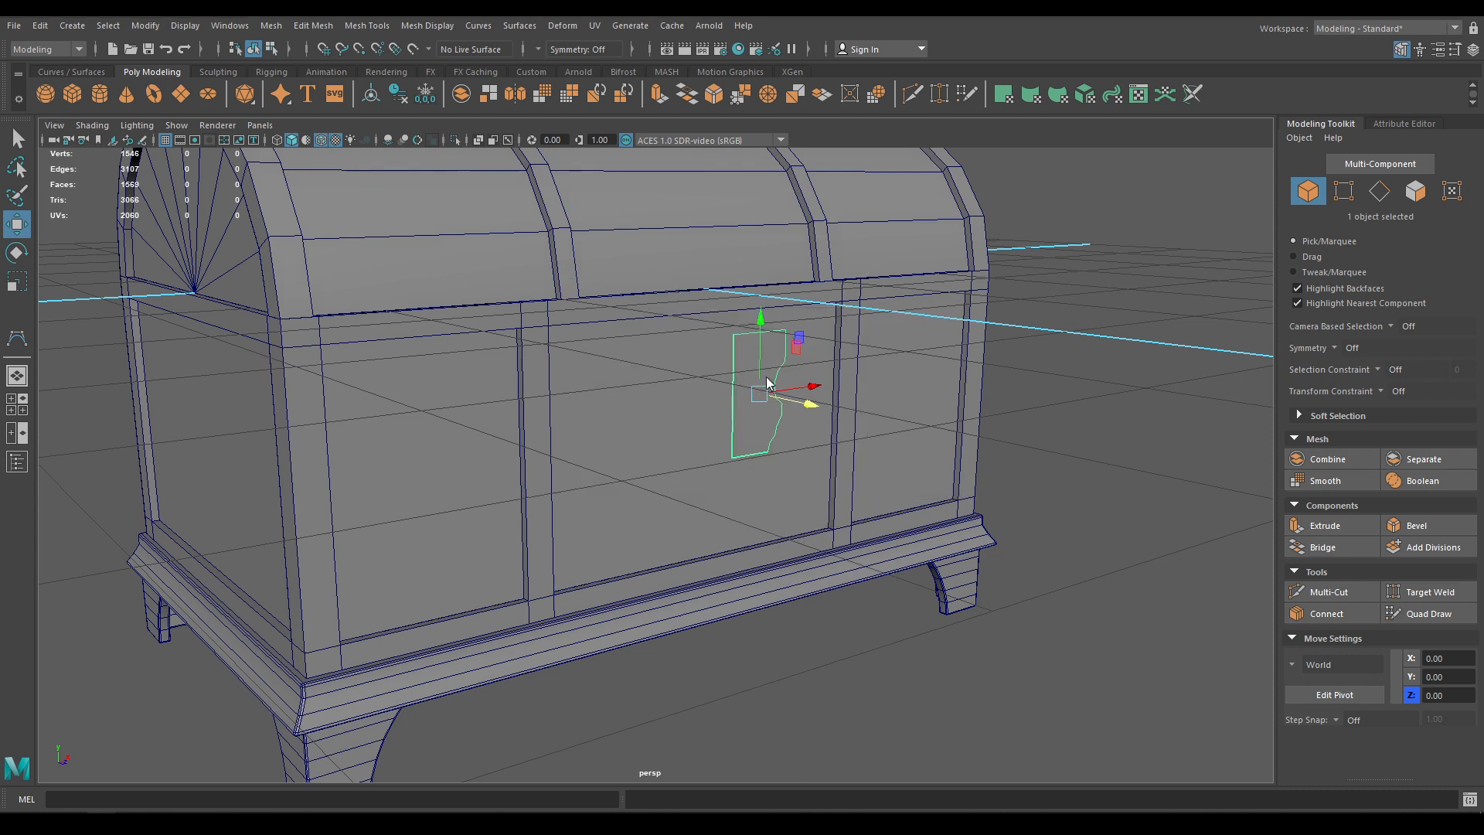
{"action": "right_click", "coordinate": [768, 380]}
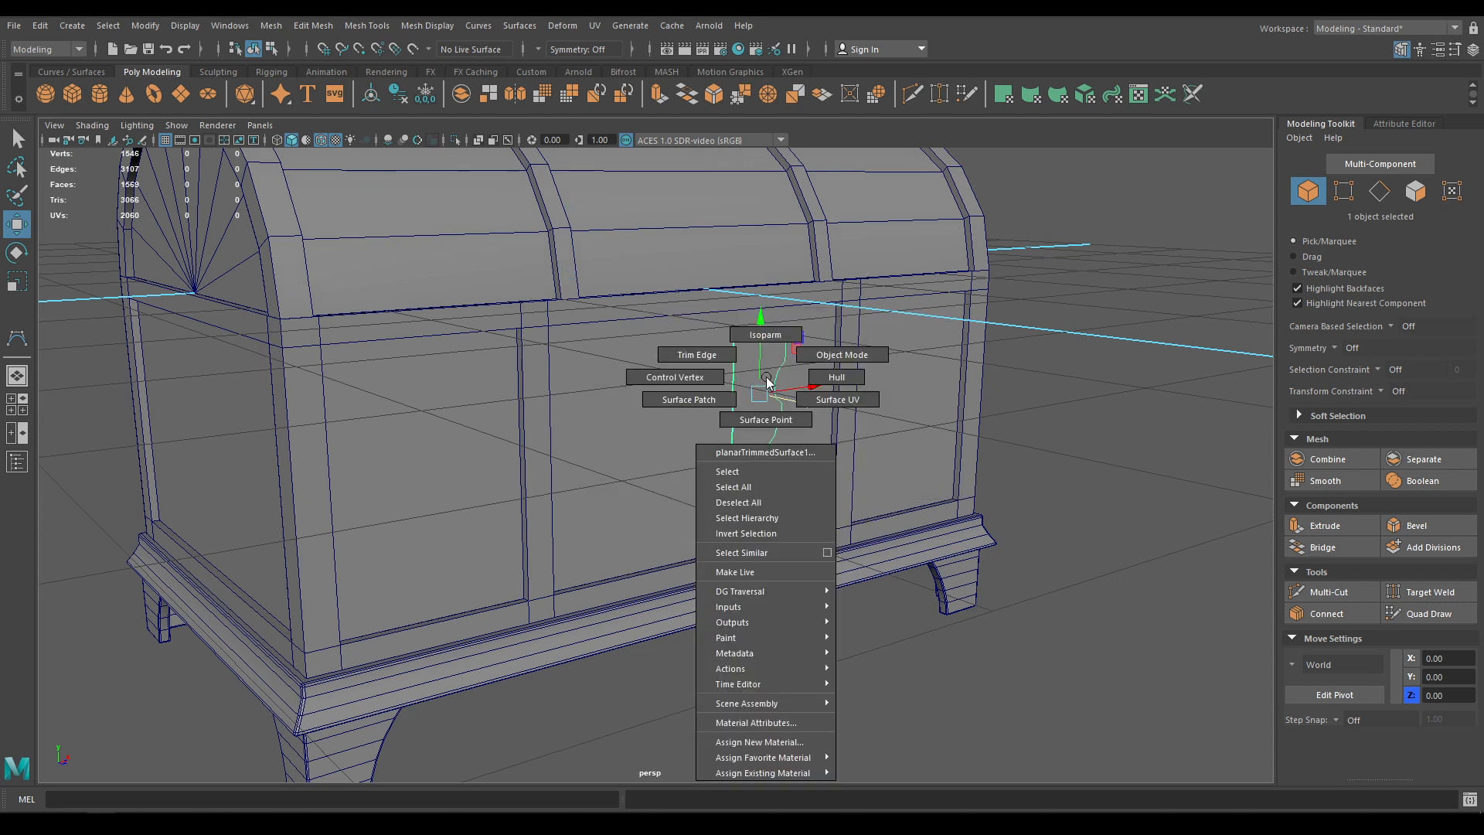
Reset the NURBS to Polygons conversion options to their defaults
{"action": "left_click", "coordinate": [146, 25]}
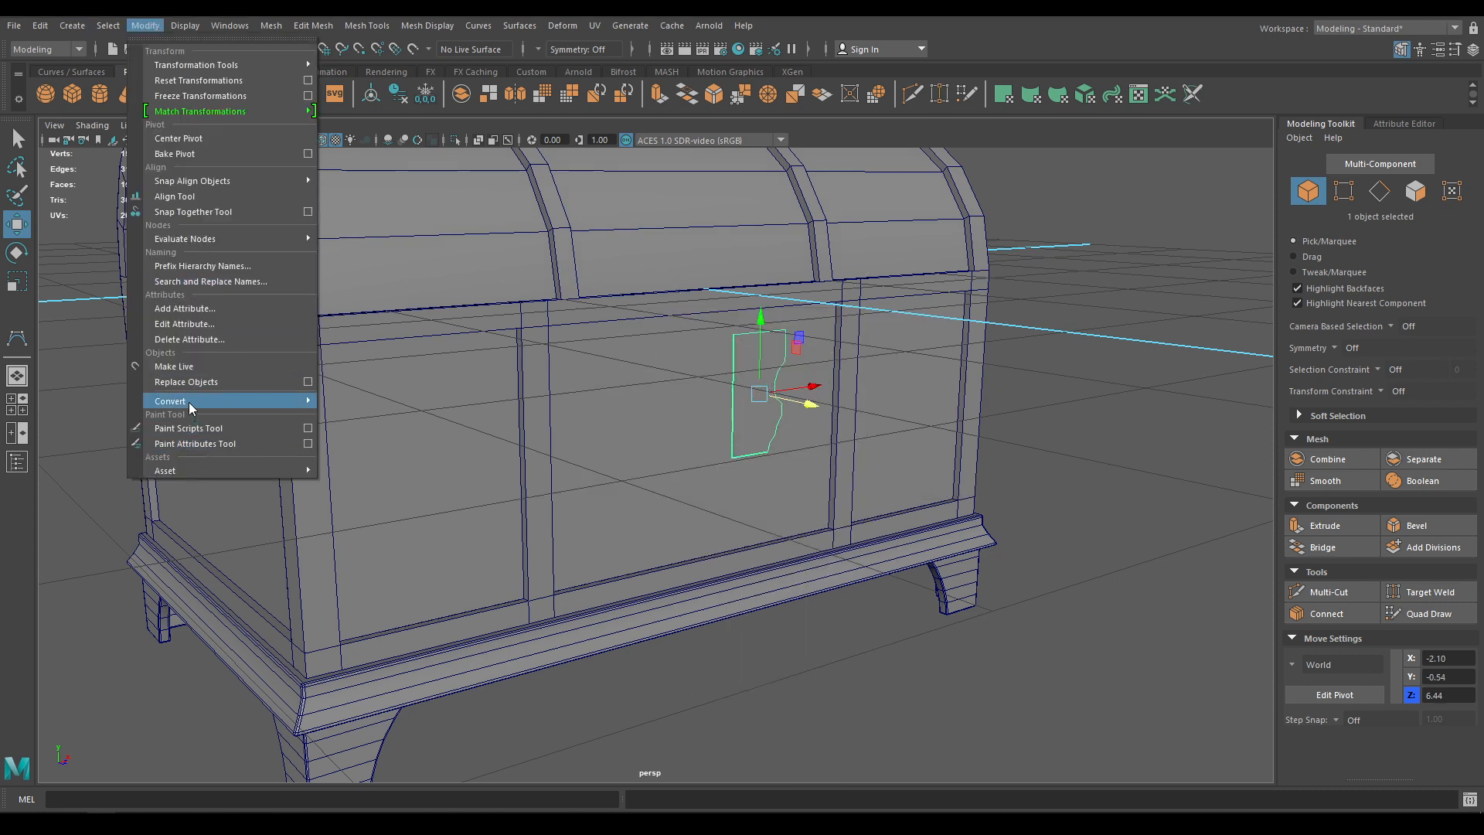
{"action": "mouse_move", "coordinate": [207, 408]}
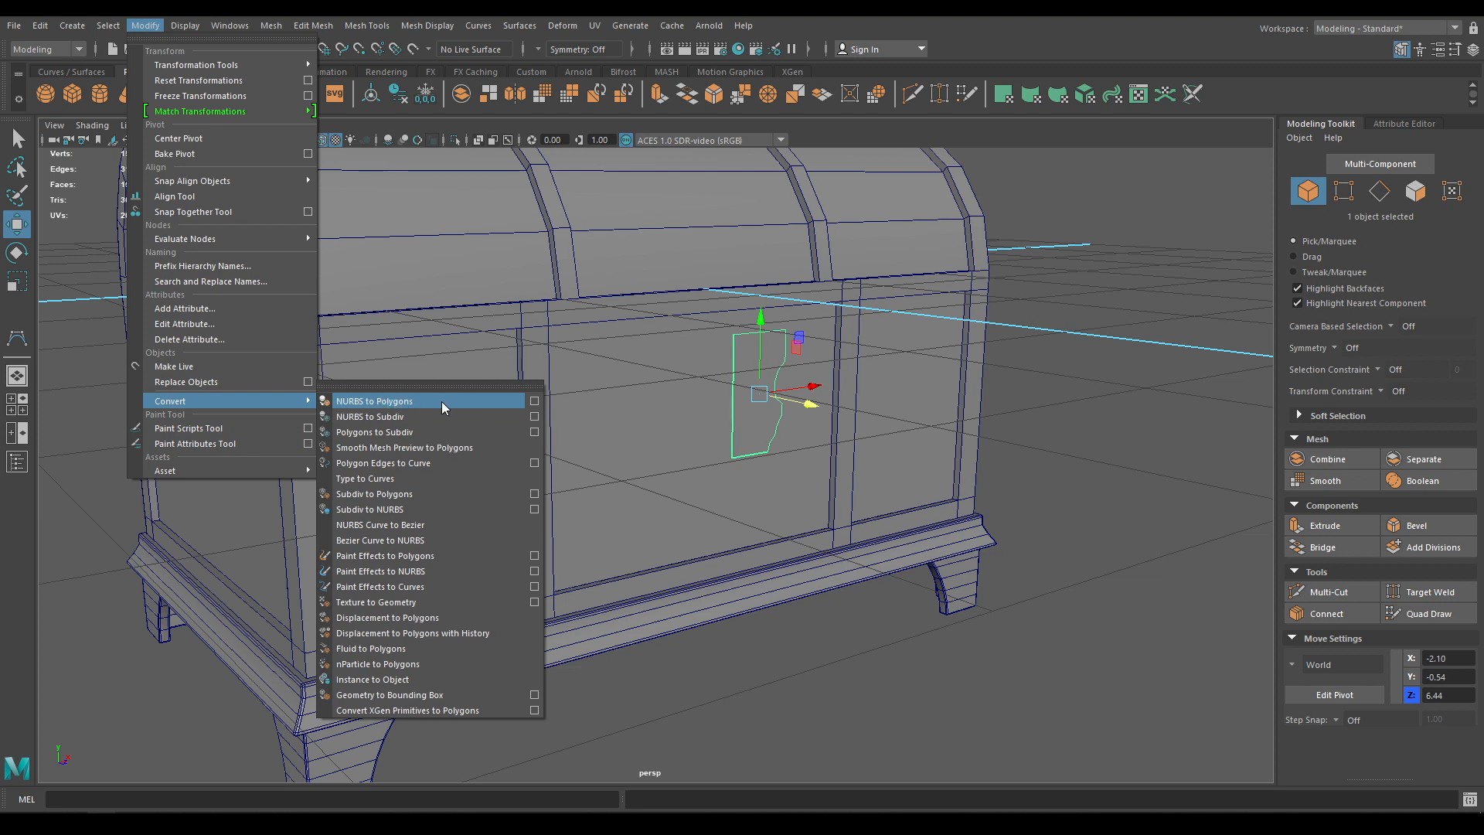
{"action": "left_click", "coordinate": [534, 402]}
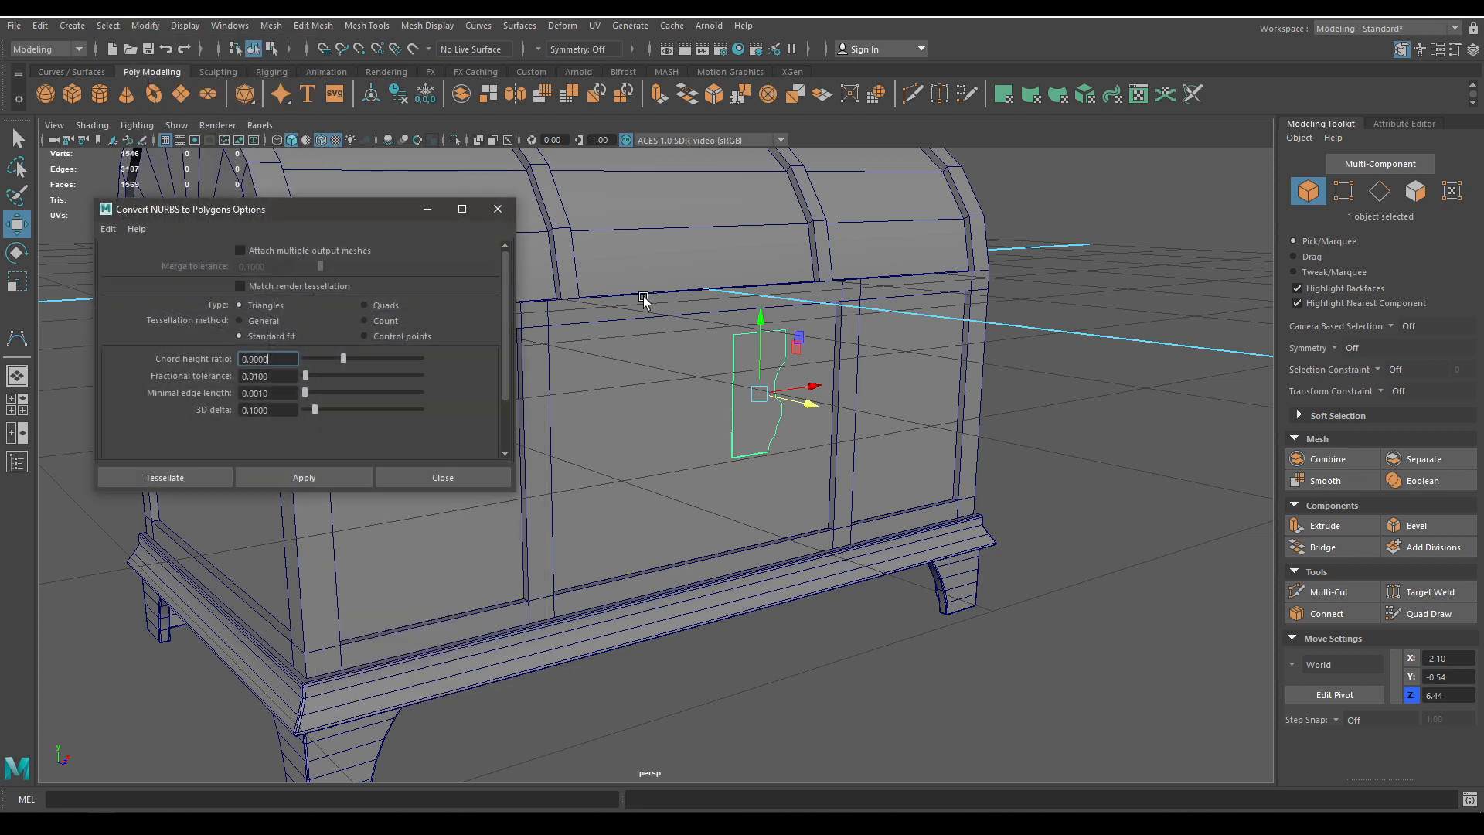
{"action": "left_click", "coordinate": [108, 229]}
{"action": "left_click", "coordinate": [127, 256]}
Convert the plate to quads with General tessellation, per-span iso params in U and V
{"action": "left_click", "coordinate": [387, 305]}
{"action": "left_click", "coordinate": [402, 337]}
{"action": "left_click", "coordinate": [386, 325]}
{"action": "left_click", "coordinate": [265, 326]}
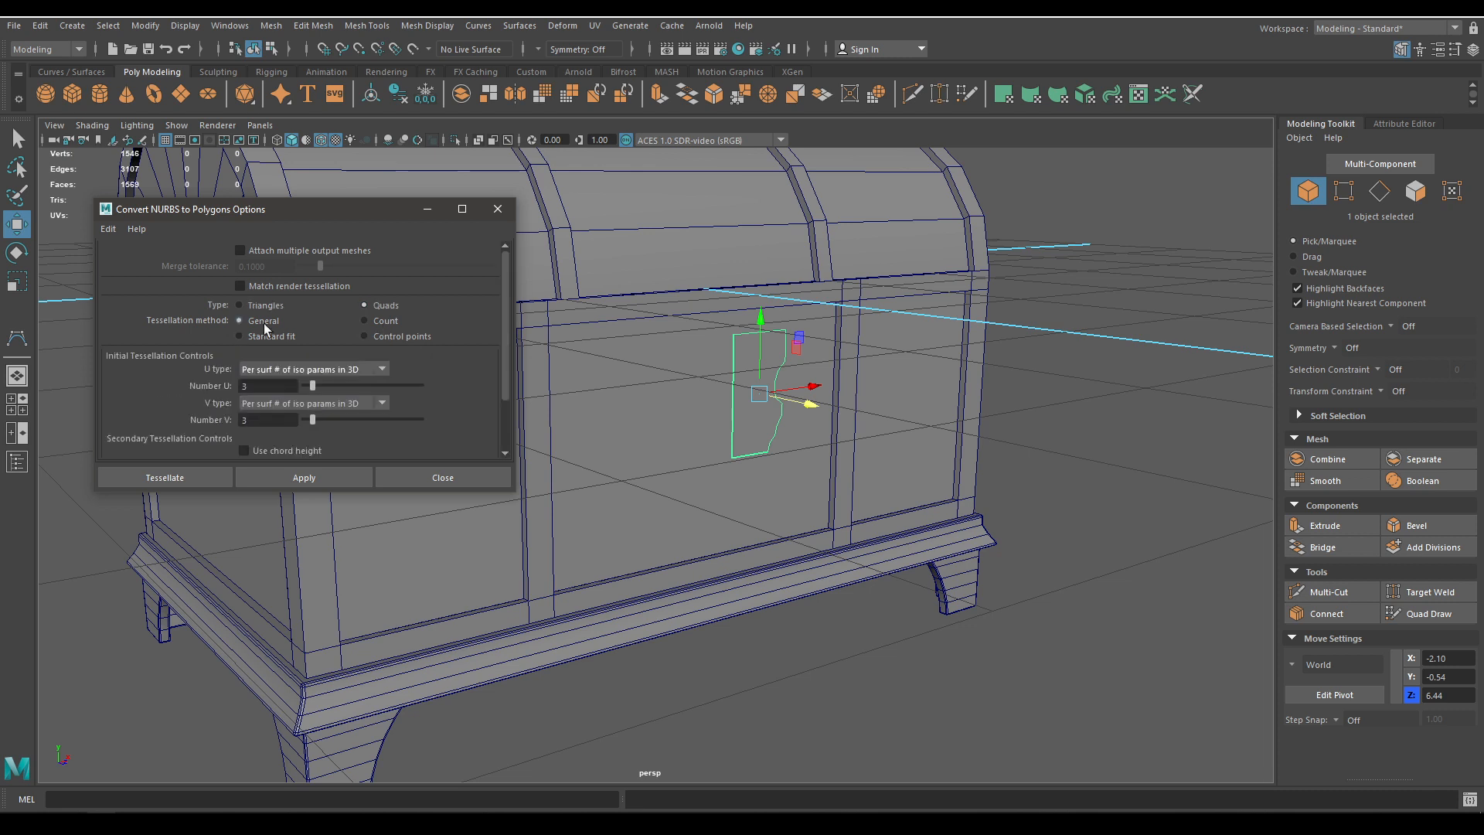
{"action": "left_click", "coordinate": [286, 371]}
{"action": "left_click", "coordinate": [303, 417]}
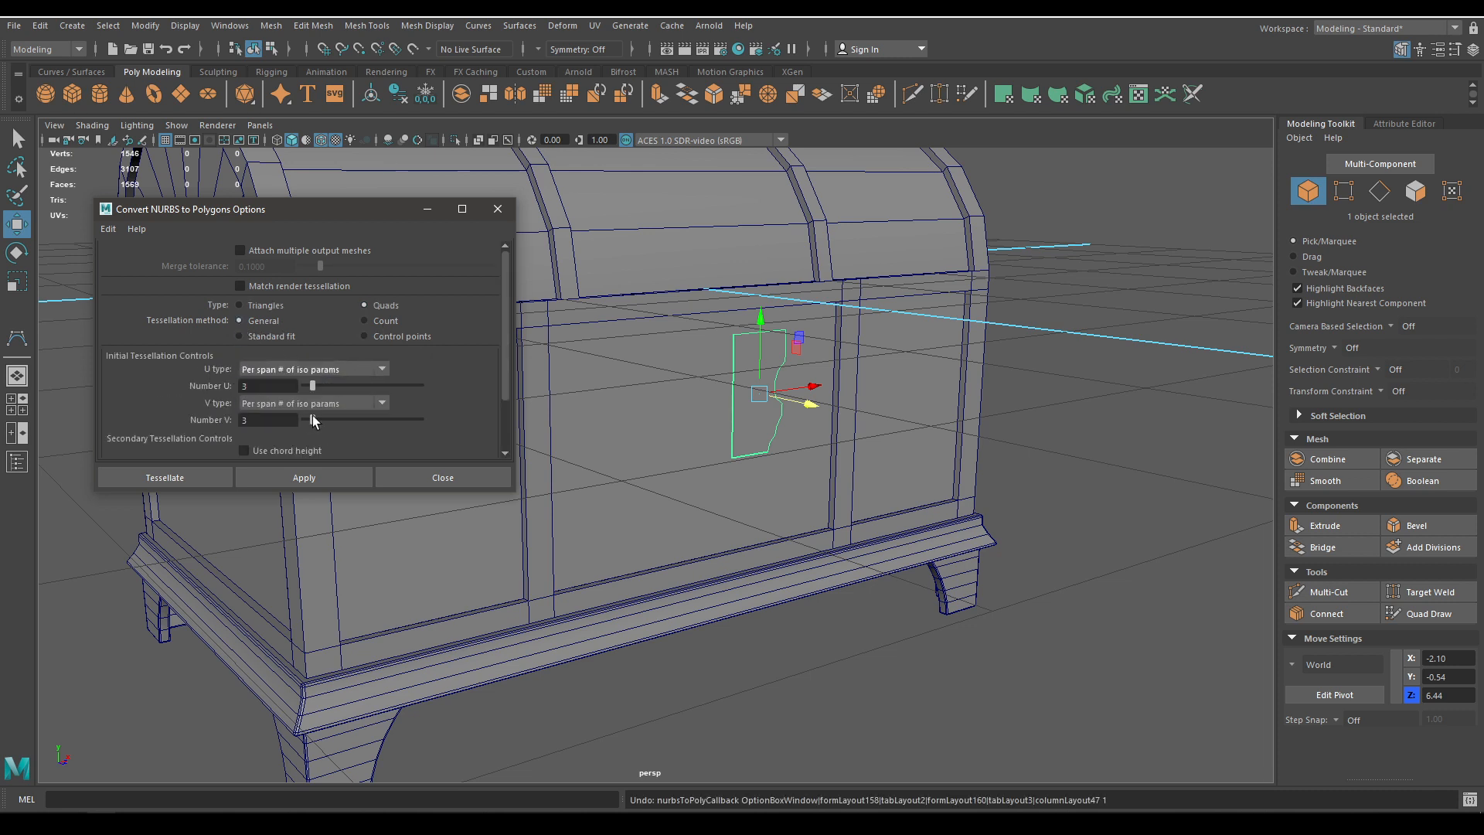
{"action": "left_click", "coordinate": [328, 404]}
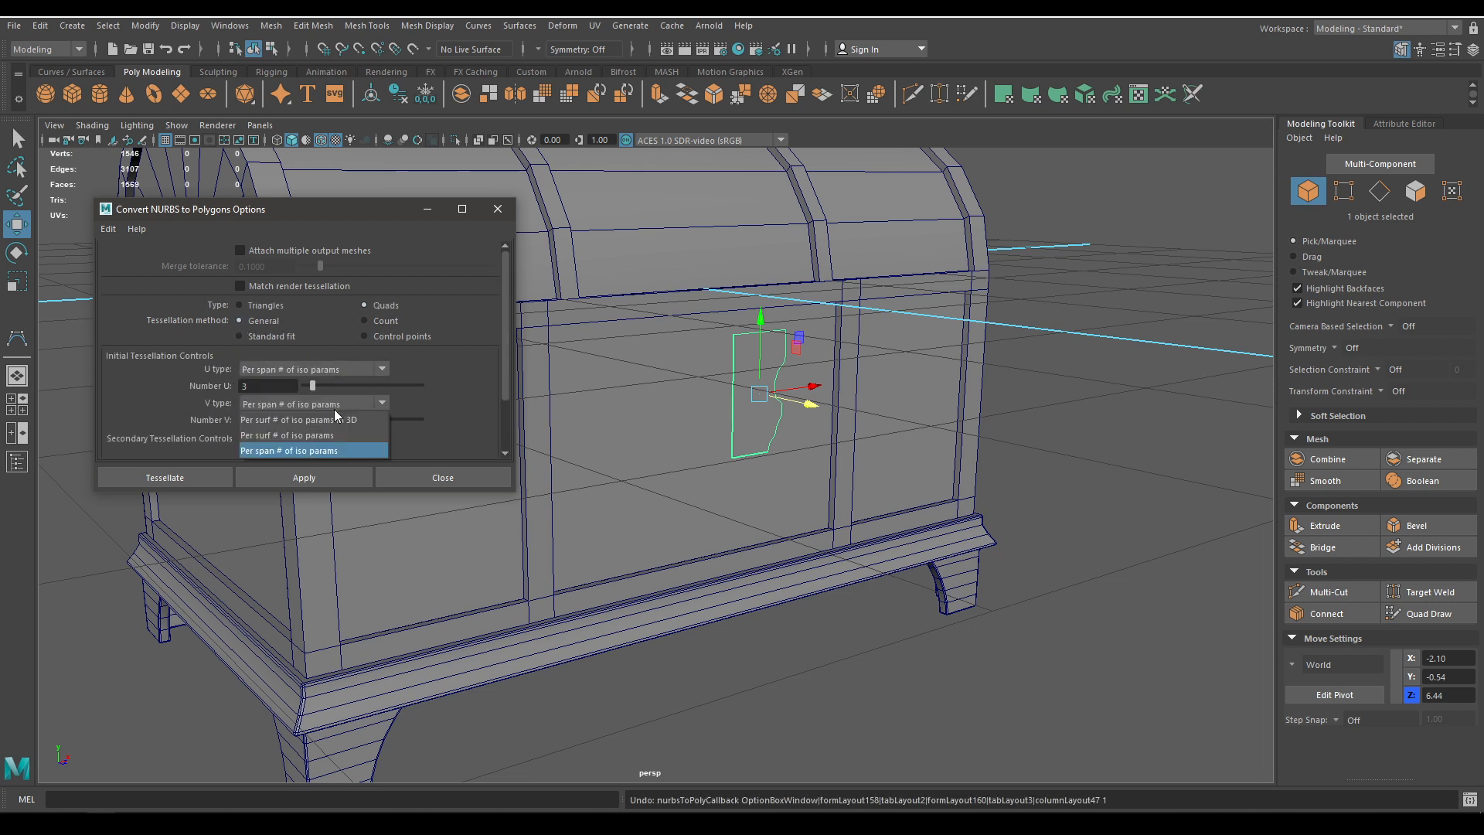
{"action": "left_click", "coordinate": [344, 453]}
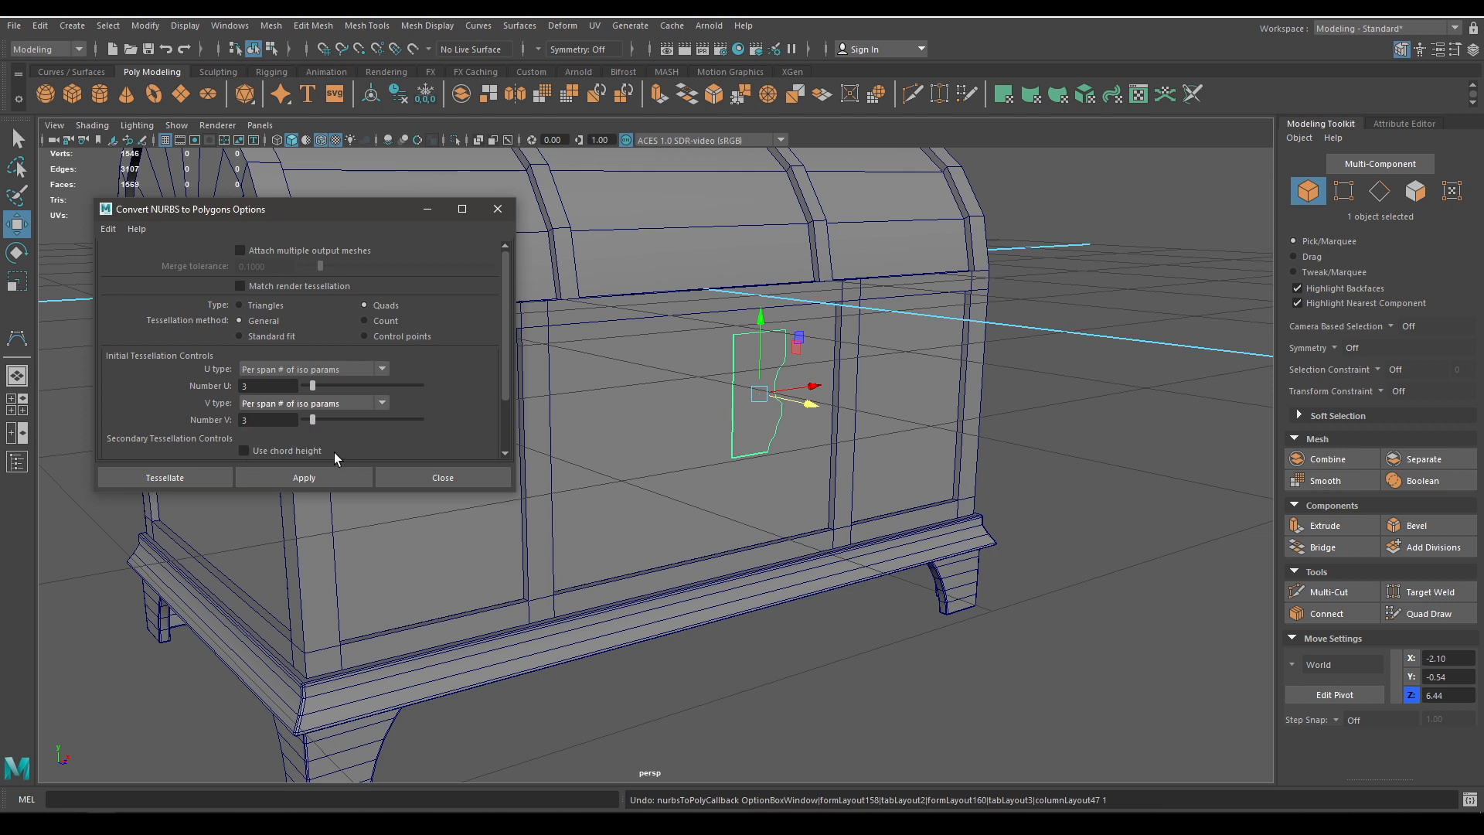
{"action": "left_click", "coordinate": [297, 480]}
{"action": "left_click", "coordinate": [476, 477]}
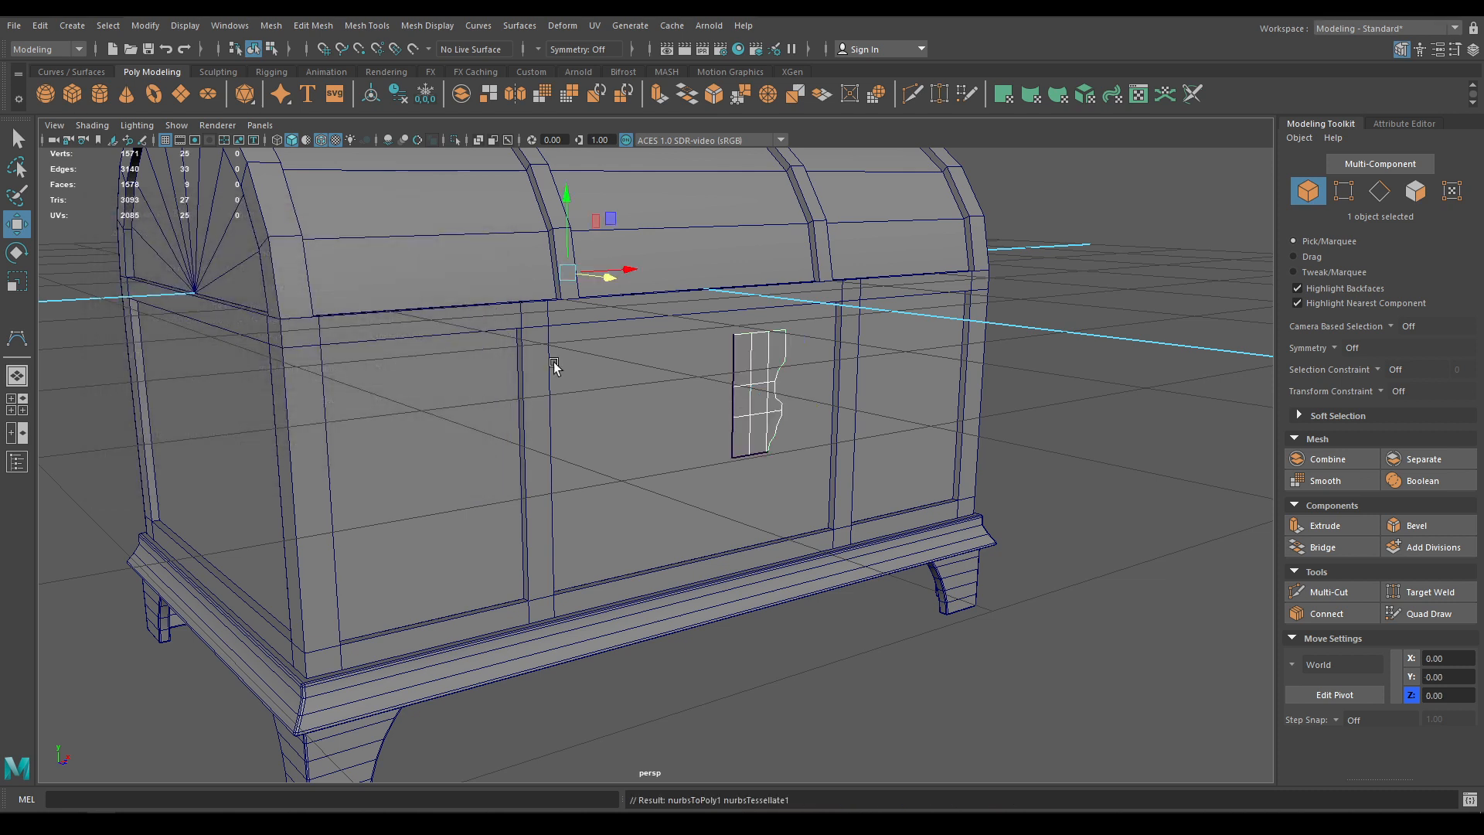
{"action": "left_click", "coordinate": [766, 371]}
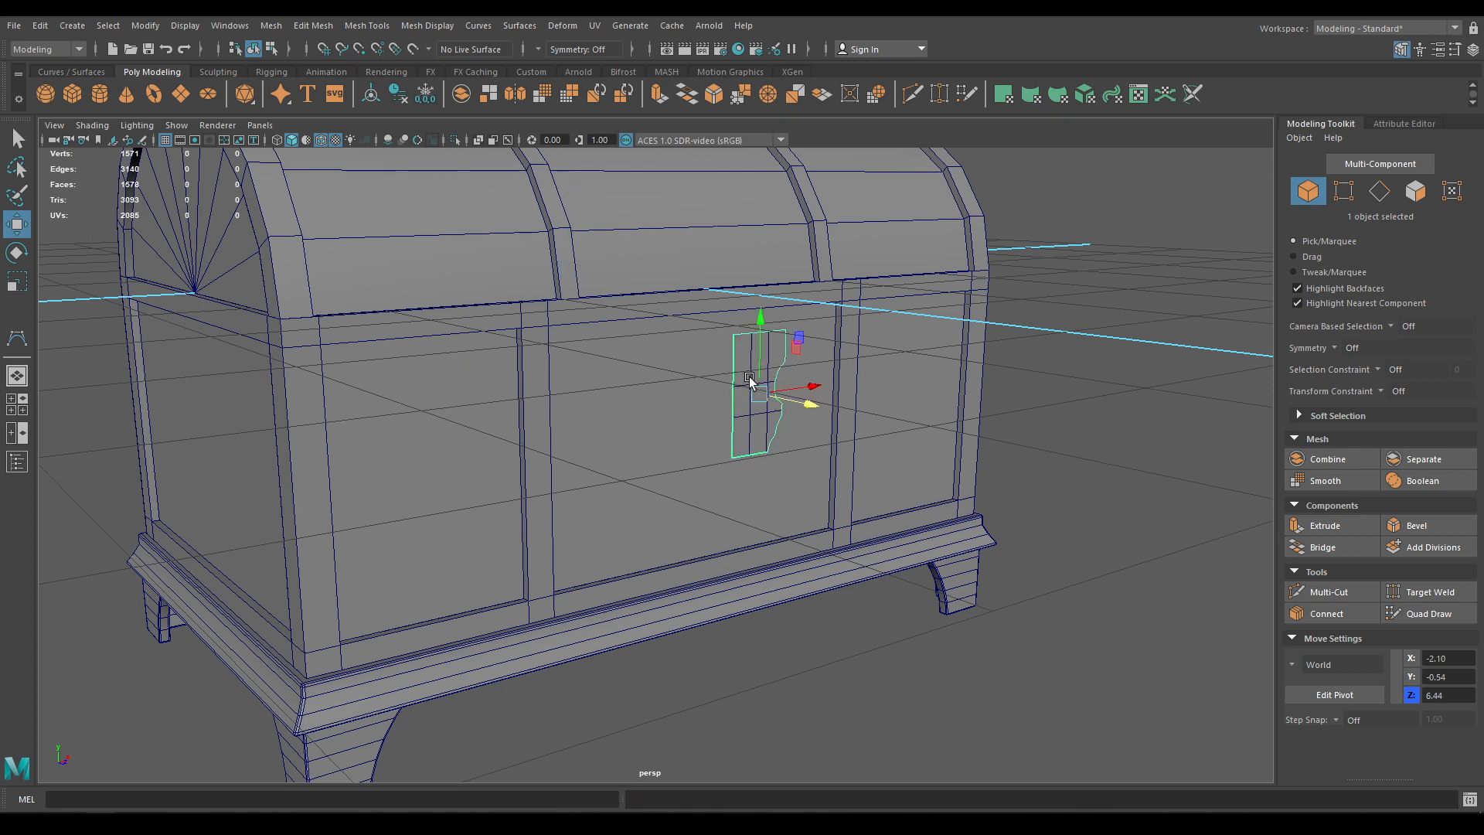
Move the polygon plate forward along Z and delete the selected original NURBS plate
{"action": "left_click_drag", "start_coordinate": [815, 404], "coordinate": [851, 418]}
{"action": "left_click", "coordinate": [743, 406]}
{"action": "left_click", "coordinate": [741, 419]}
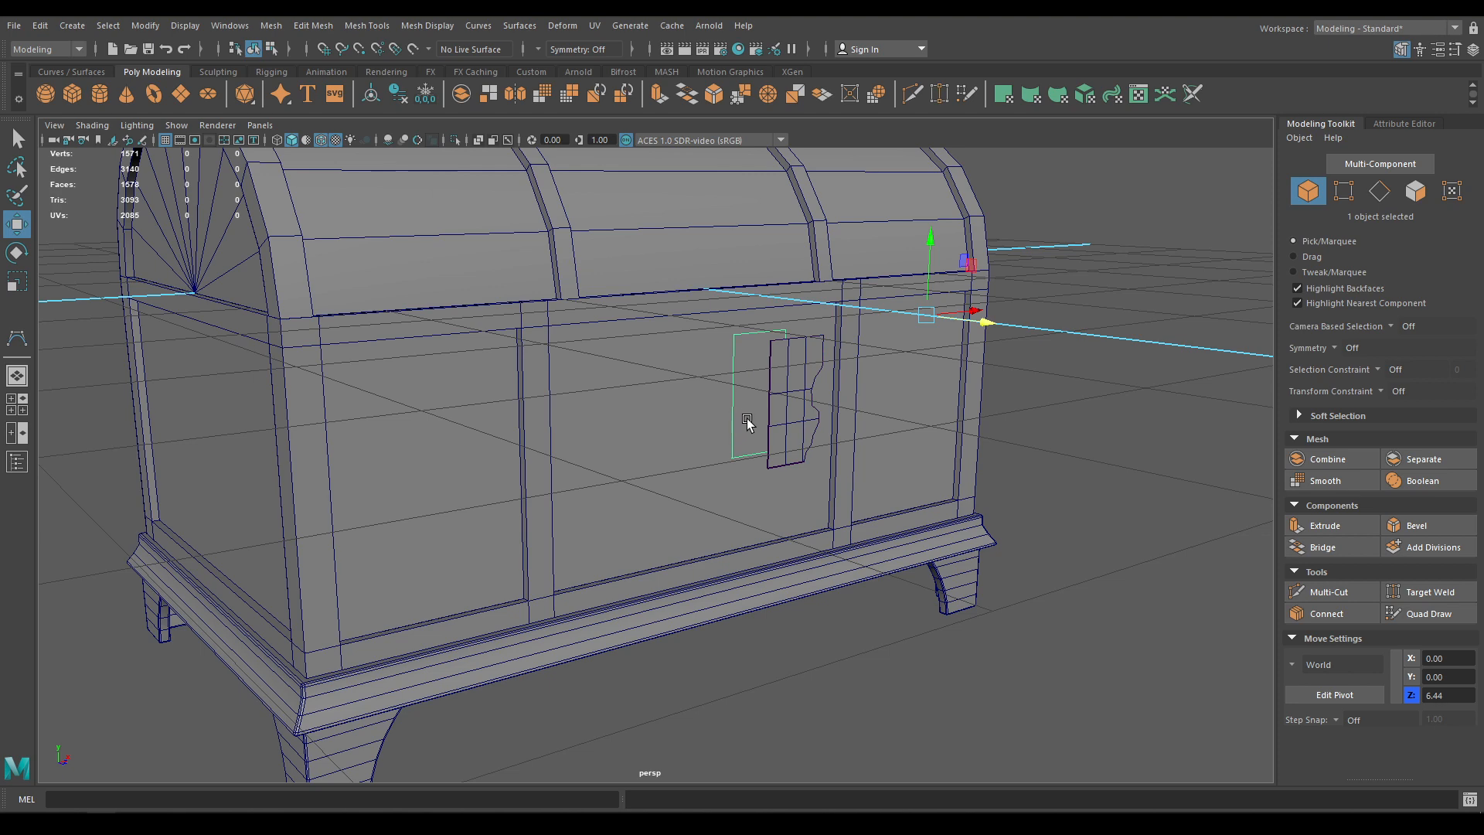
{"action": "key", "text": "Delete"}
Zoom in on the plate on the chest front and keep it in object selection mode
{"action": "left_click", "coordinate": [778, 449]}
{"action": "left_click_drag", "start_coordinate": [756, 445], "coordinate": [799, 384], "text": "alt"}
{"action": "right_click_drag", "start_coordinate": [799, 384], "coordinate": [920, 623], "text": "alt"}
{"action": "left_click_drag", "start_coordinate": [920, 623], "coordinate": [920, 697], "text": "alt"}
{"action": "left_click", "coordinate": [930, 674]}
{"action": "middle_click_drag", "start_coordinate": [930, 674], "coordinate": [842, 553], "text": "alt"}
{"action": "left_click", "coordinate": [707, 474]}
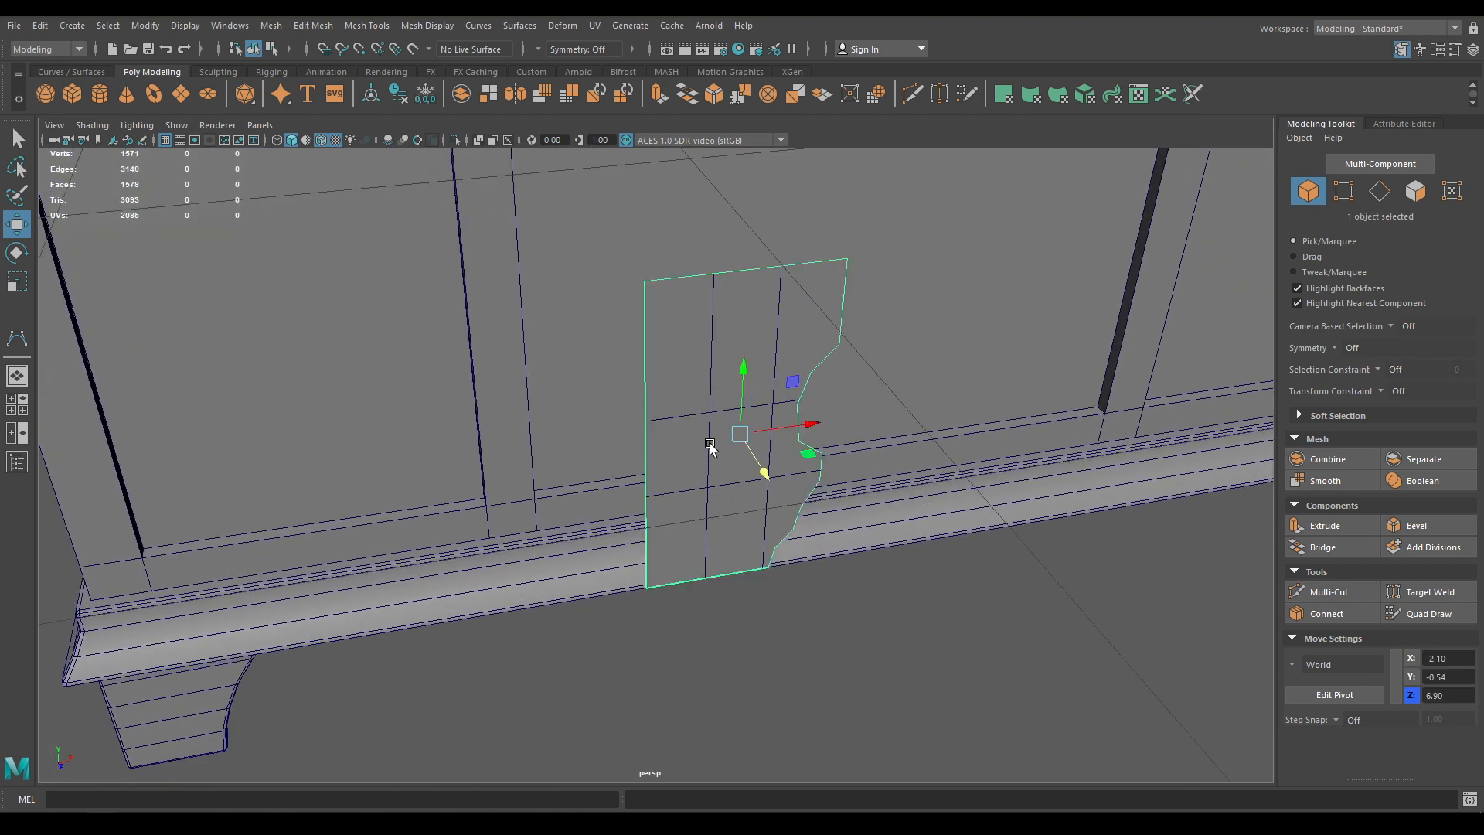
{"action": "right_click_drag", "start_coordinate": [705, 375], "coordinate": [644, 313]}
{"action": "right_click", "coordinate": [661, 321]}
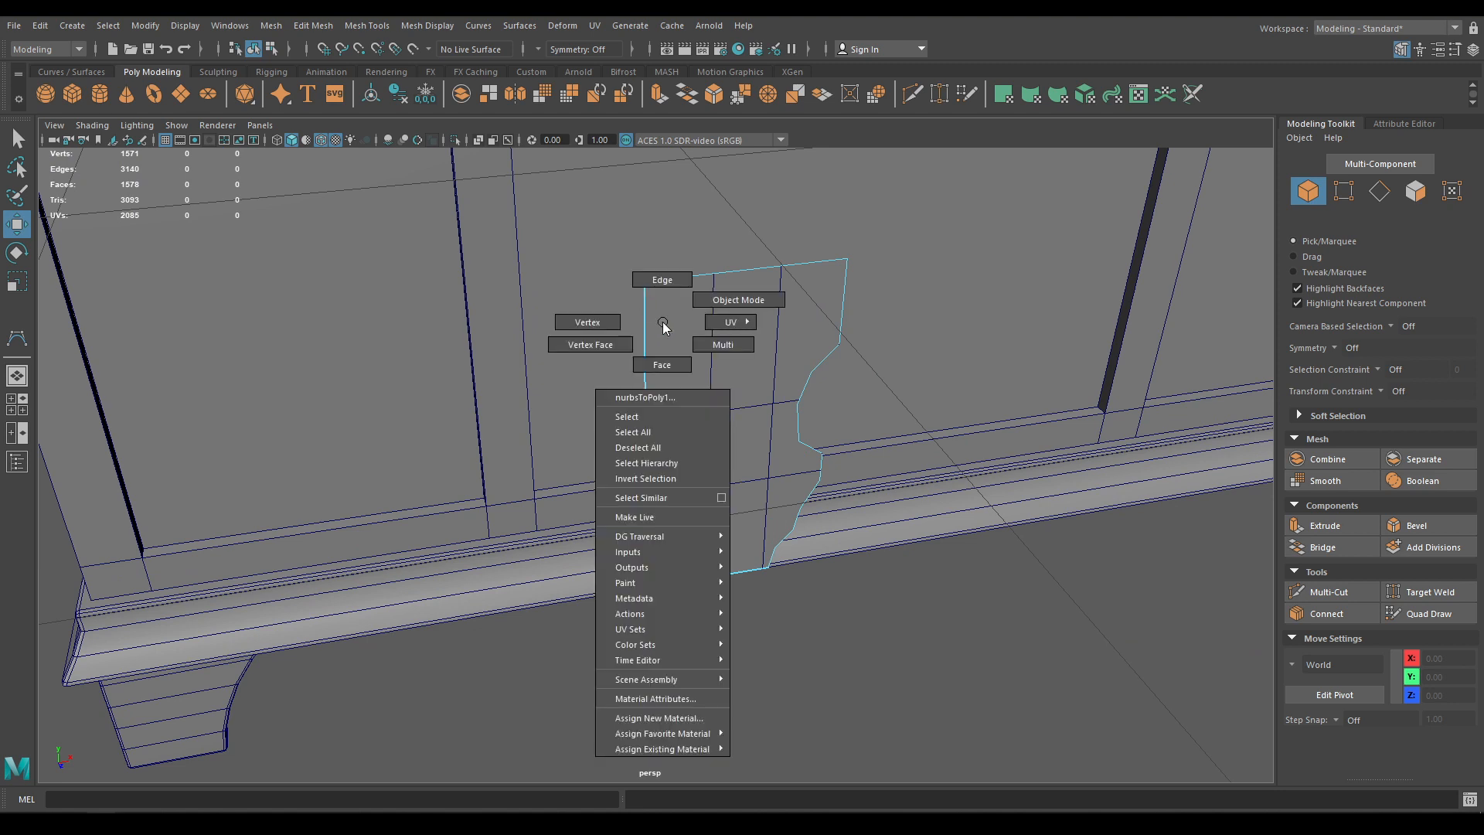
{"action": "left_click", "coordinate": [738, 300]}
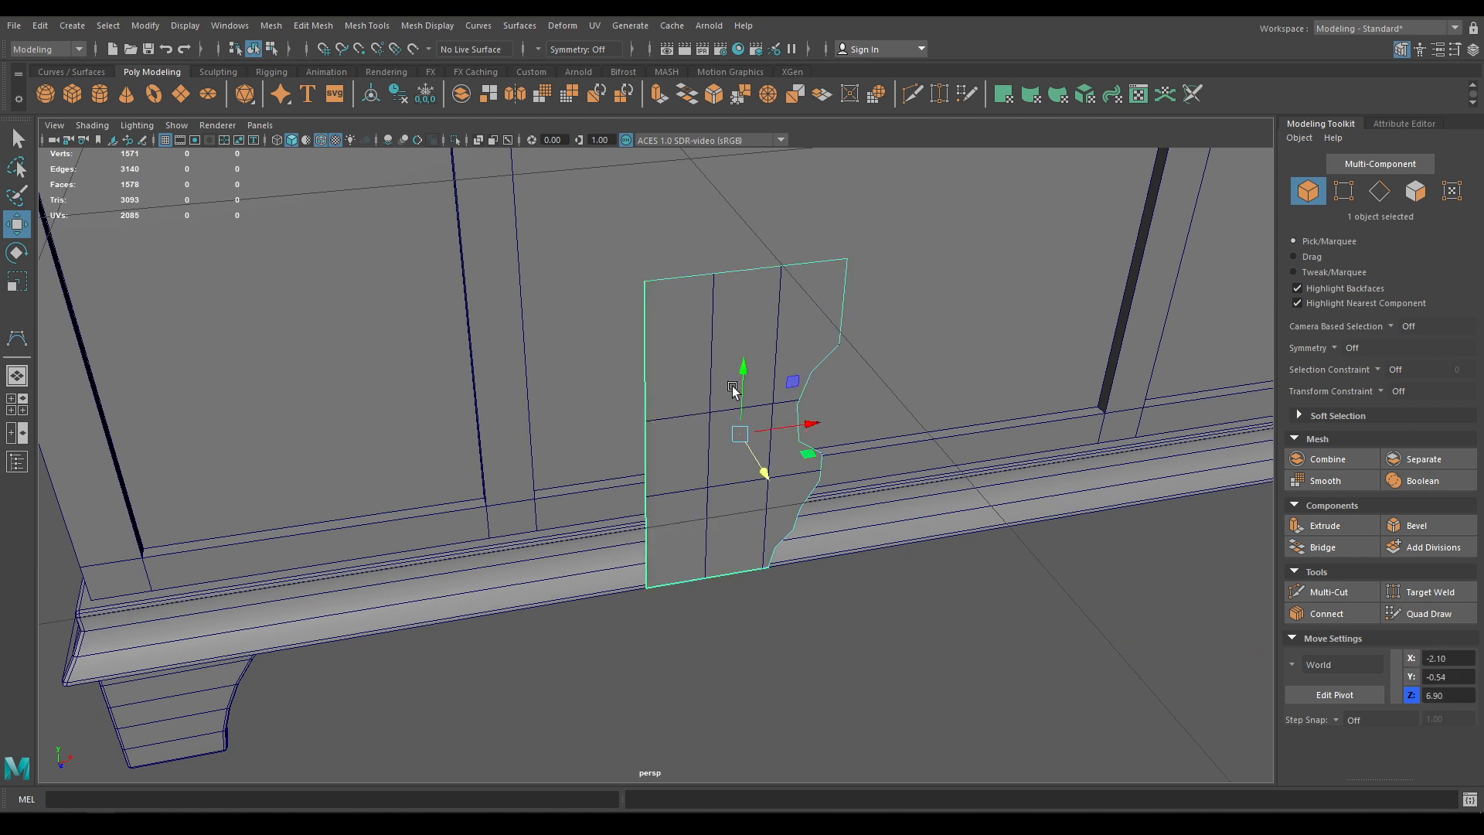
Delete planarTrimmedSurface1 from the Outliner
{"action": "left_click", "coordinate": [17, 461]}
{"action": "double_click", "coordinate": [115, 470]}
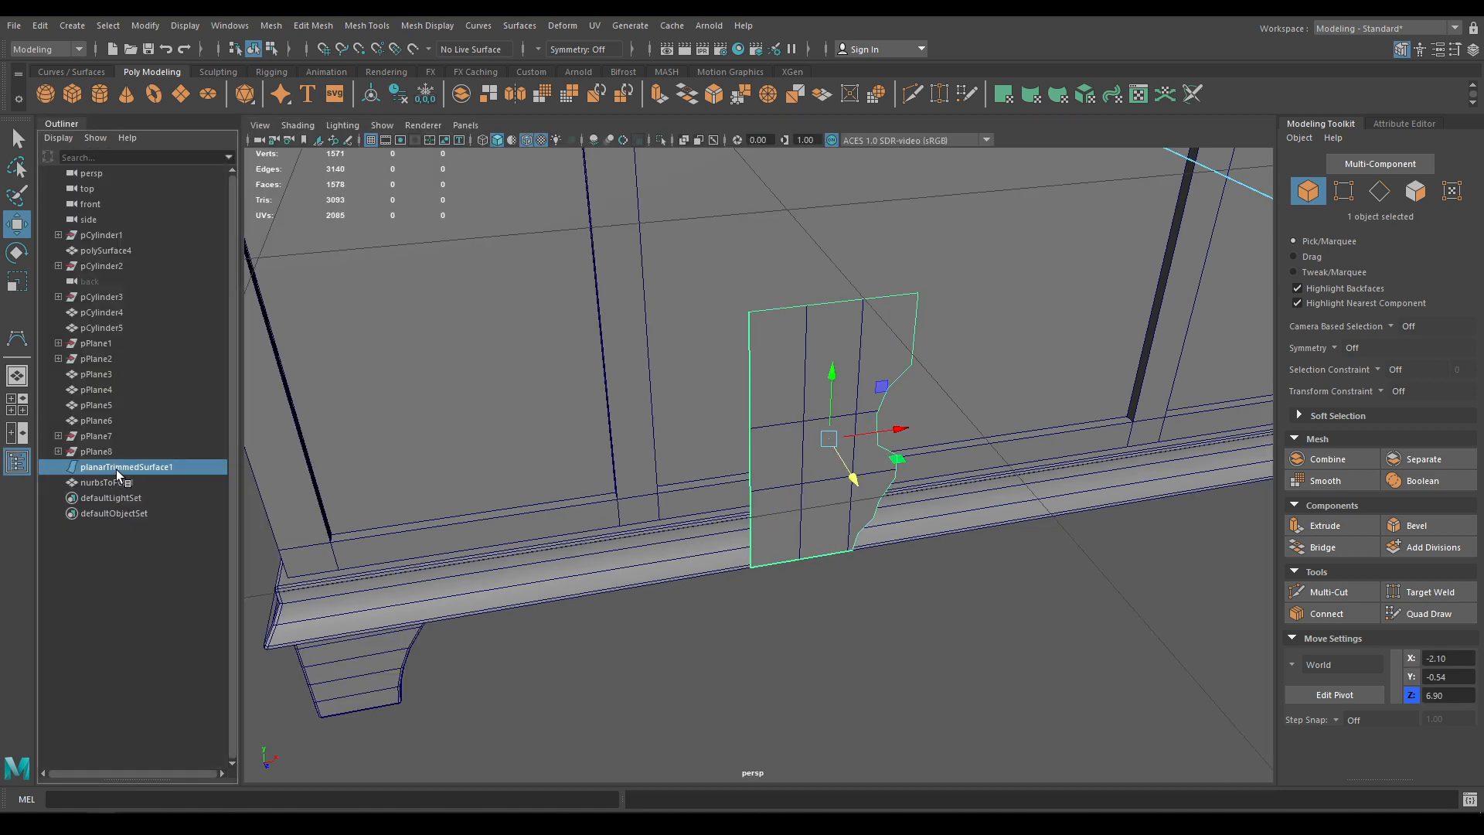
{"action": "left_click", "coordinate": [127, 468]}
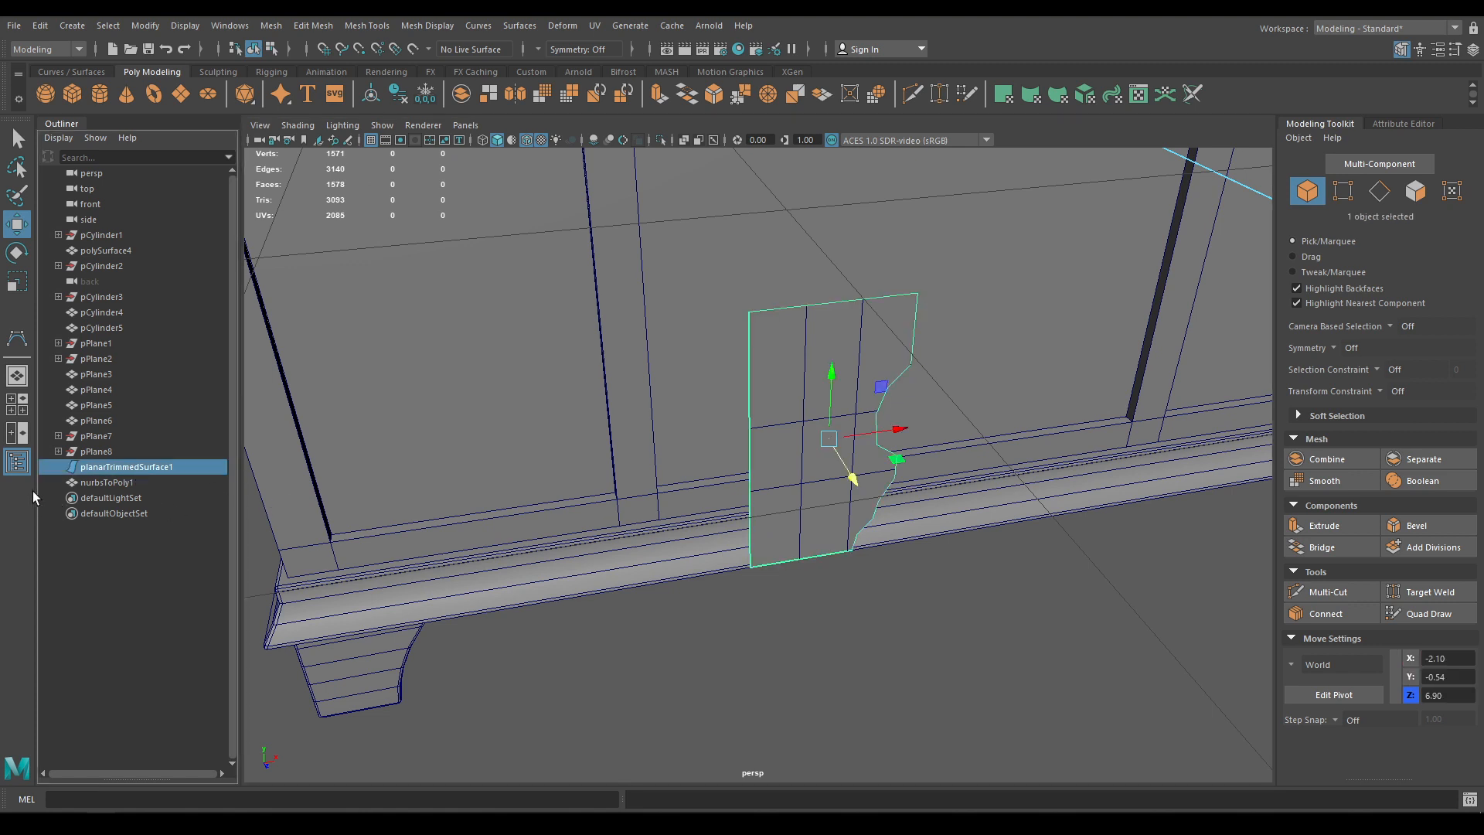
{"action": "key", "text": "Delete"}
{"action": "left_click", "coordinate": [17, 462]}
Select the remaining polygon plate and switch to the front orthographic view
{"action": "left_click", "coordinate": [741, 451]}
{"action": "left_click_drag", "start_coordinate": [745, 452], "coordinate": [730, 422], "text": "alt"}
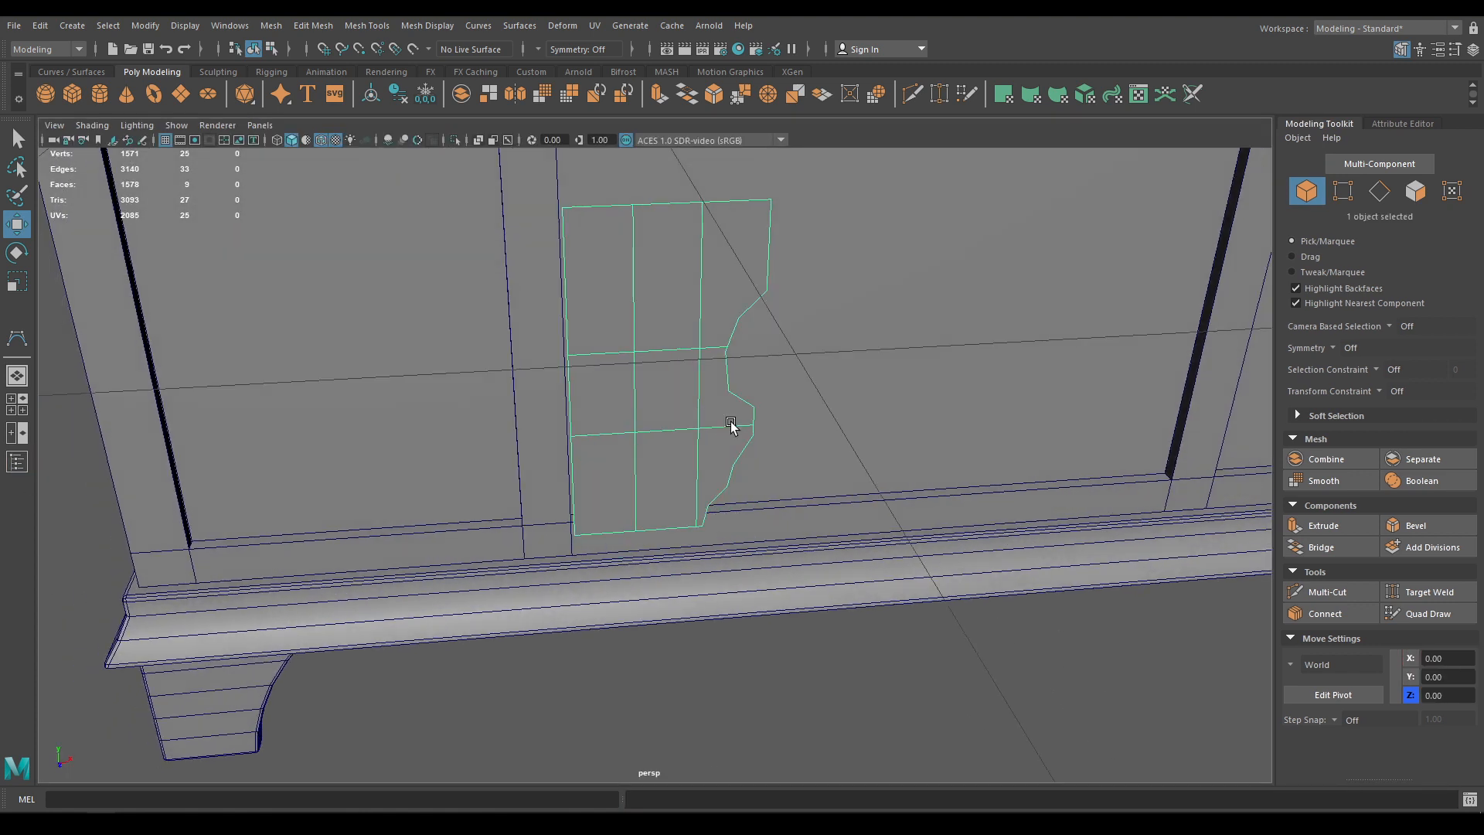
{"action": "key", "text": "space"}
{"action": "left_click_drag", "start_coordinate": [719, 345], "coordinate": [779, 596]}
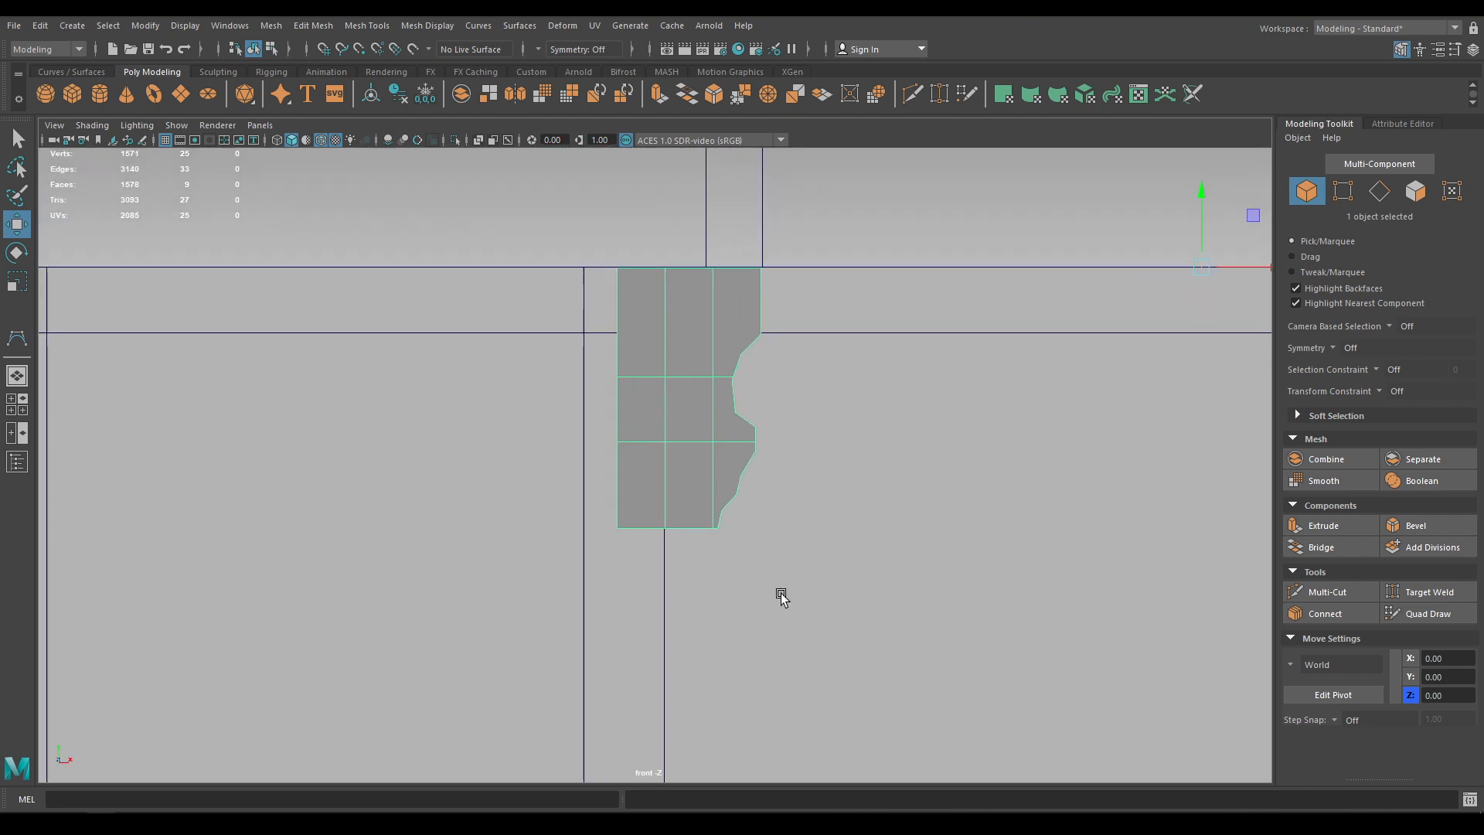
Nudge a vertex on the plate's curvy edge and target-weld it into the vertex above
{"action": "middle_click_drag", "start_coordinate": [746, 400], "coordinate": [688, 470], "text": "alt"}
{"action": "scroll", "coordinate": [684, 470], "scroll_direction": "up", "scroll_amount": 3}
{"action": "right_click_drag", "start_coordinate": [682, 463], "coordinate": [603, 396]}
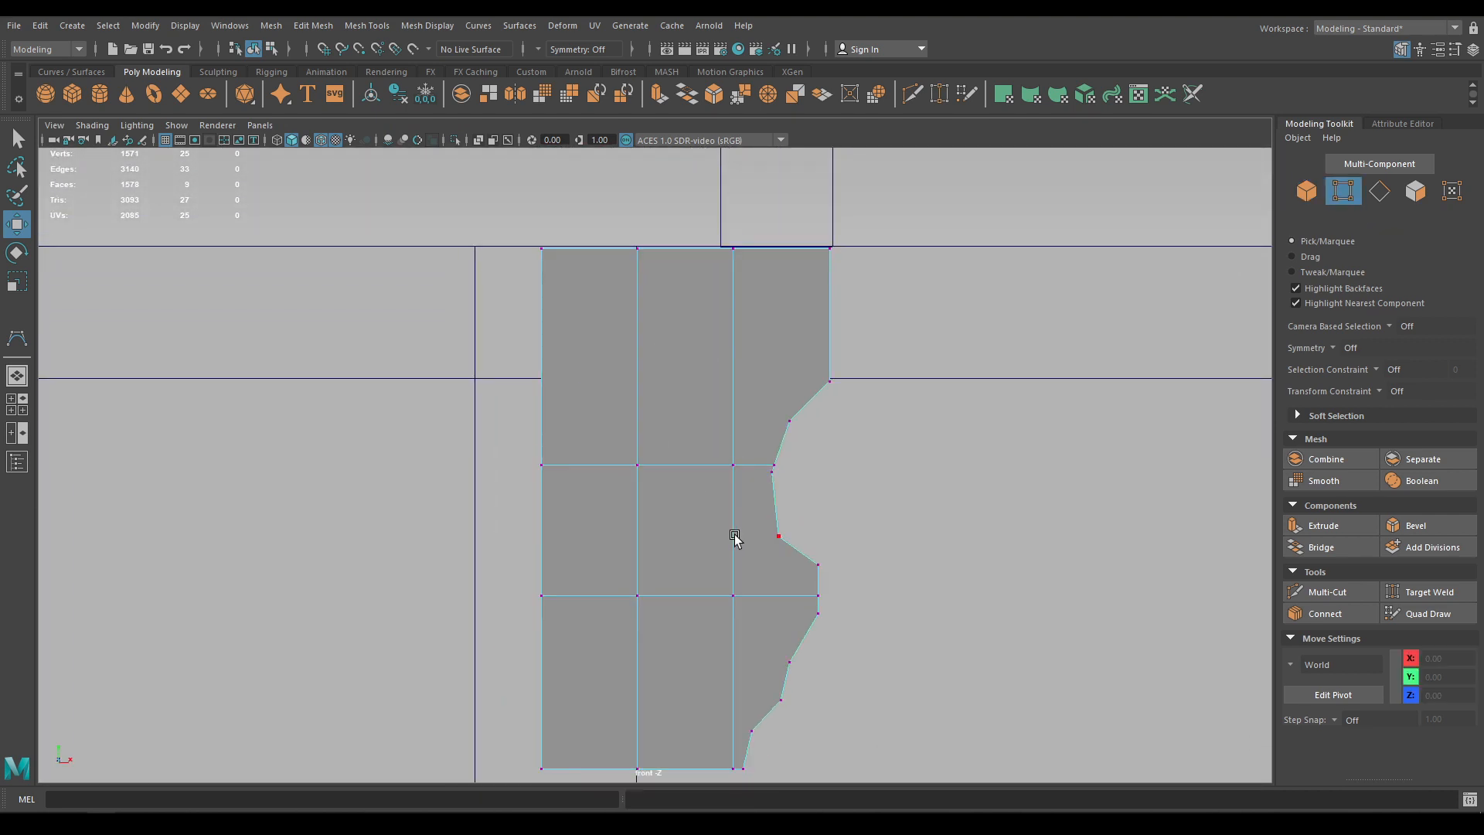
{"action": "left_click", "coordinate": [776, 537]}
{"action": "scroll", "coordinate": [790, 561], "scroll_direction": "up", "scroll_amount": 2}
{"action": "left_click_drag", "start_coordinate": [796, 523], "coordinate": [798, 514]}
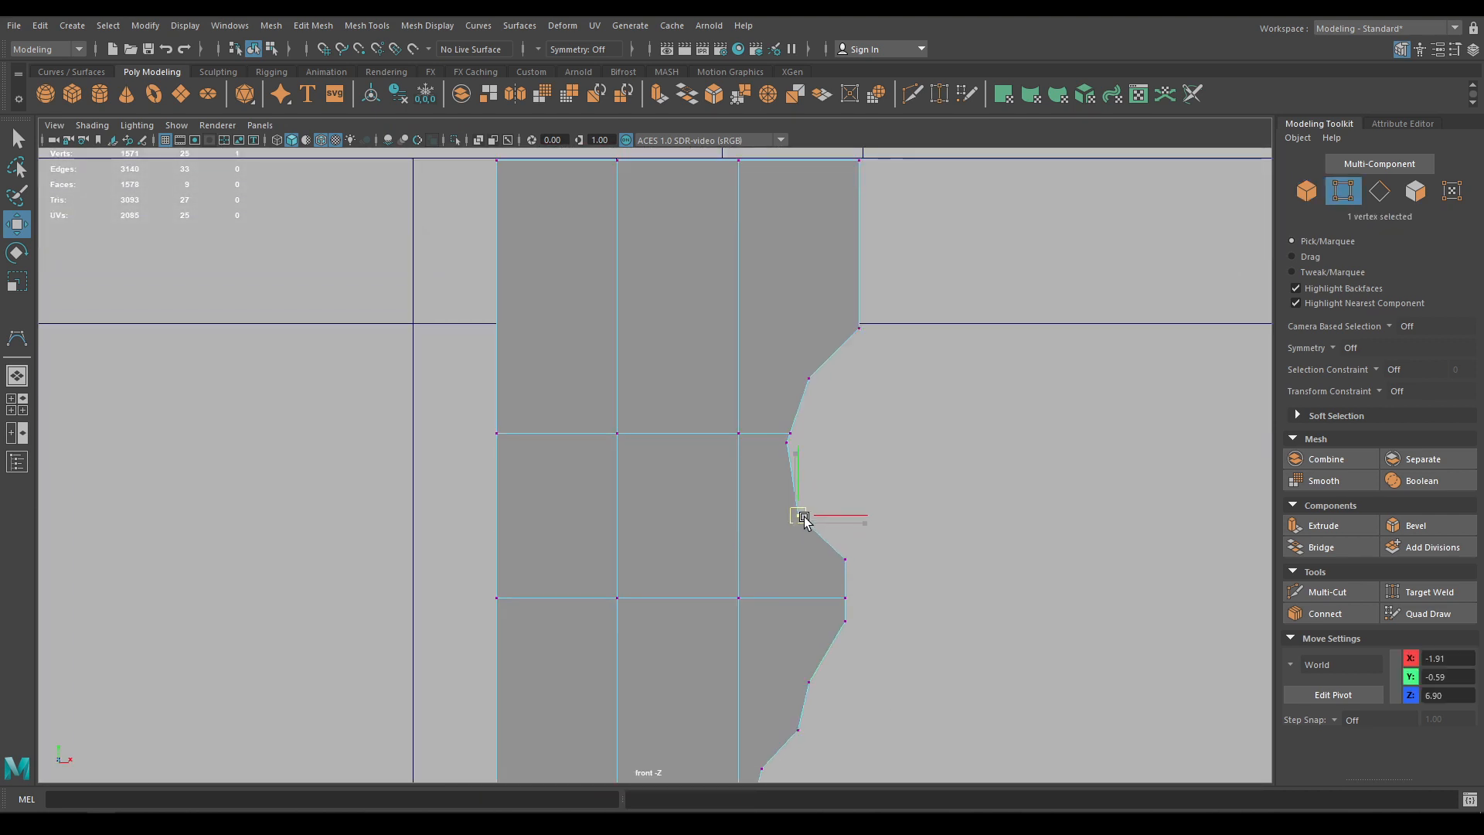
{"action": "right_click_drag", "start_coordinate": [772, 447], "coordinate": [769, 425], "text": "shift"}
{"action": "left_click_drag", "start_coordinate": [789, 443], "coordinate": [791, 435]}
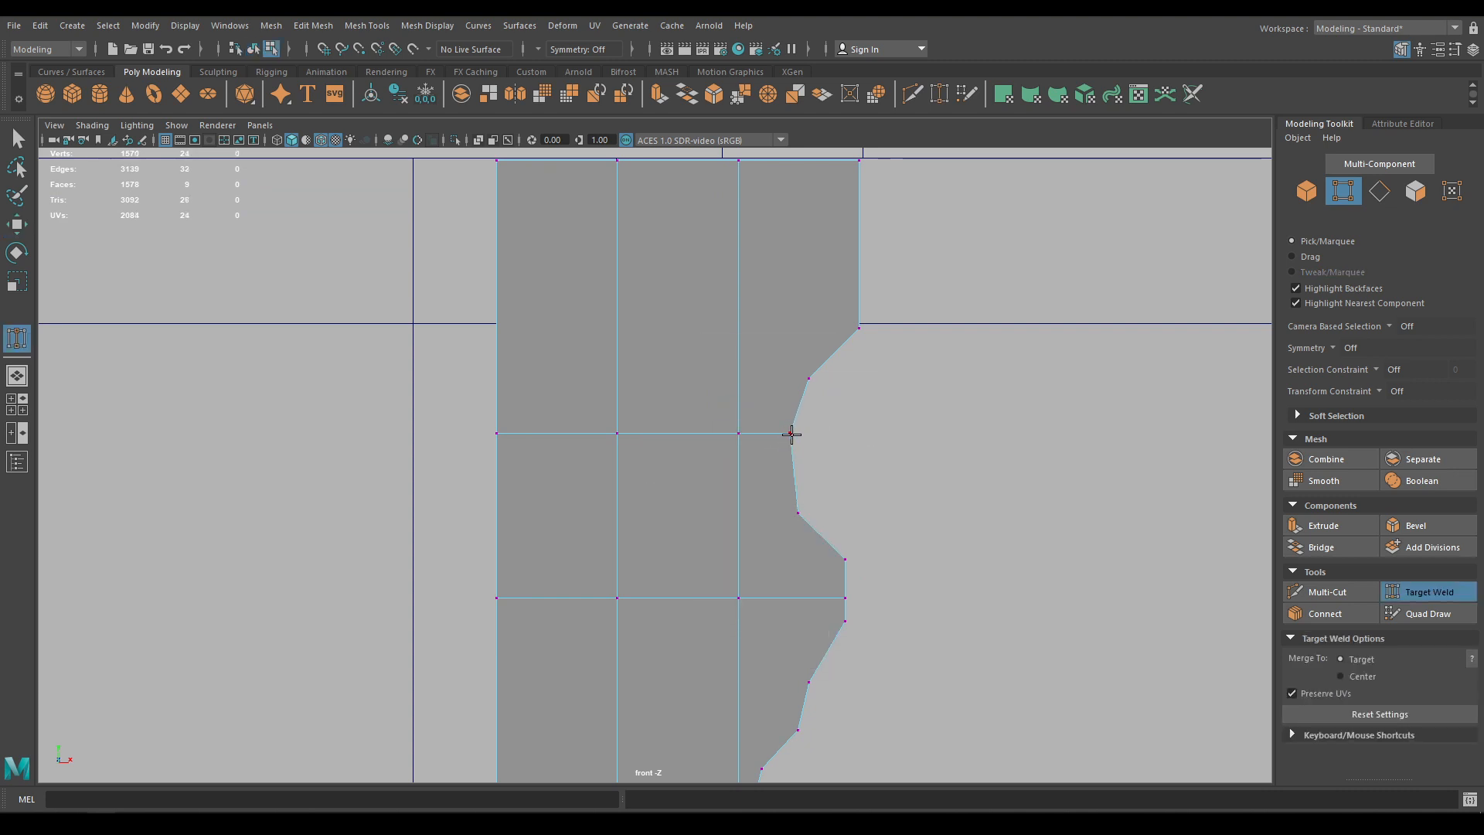
{"action": "key", "text": "w"}
Lower the right outline vertex and raise the notch's lower vertex so grid lines meet the corners
{"action": "left_click", "coordinate": [809, 379]}
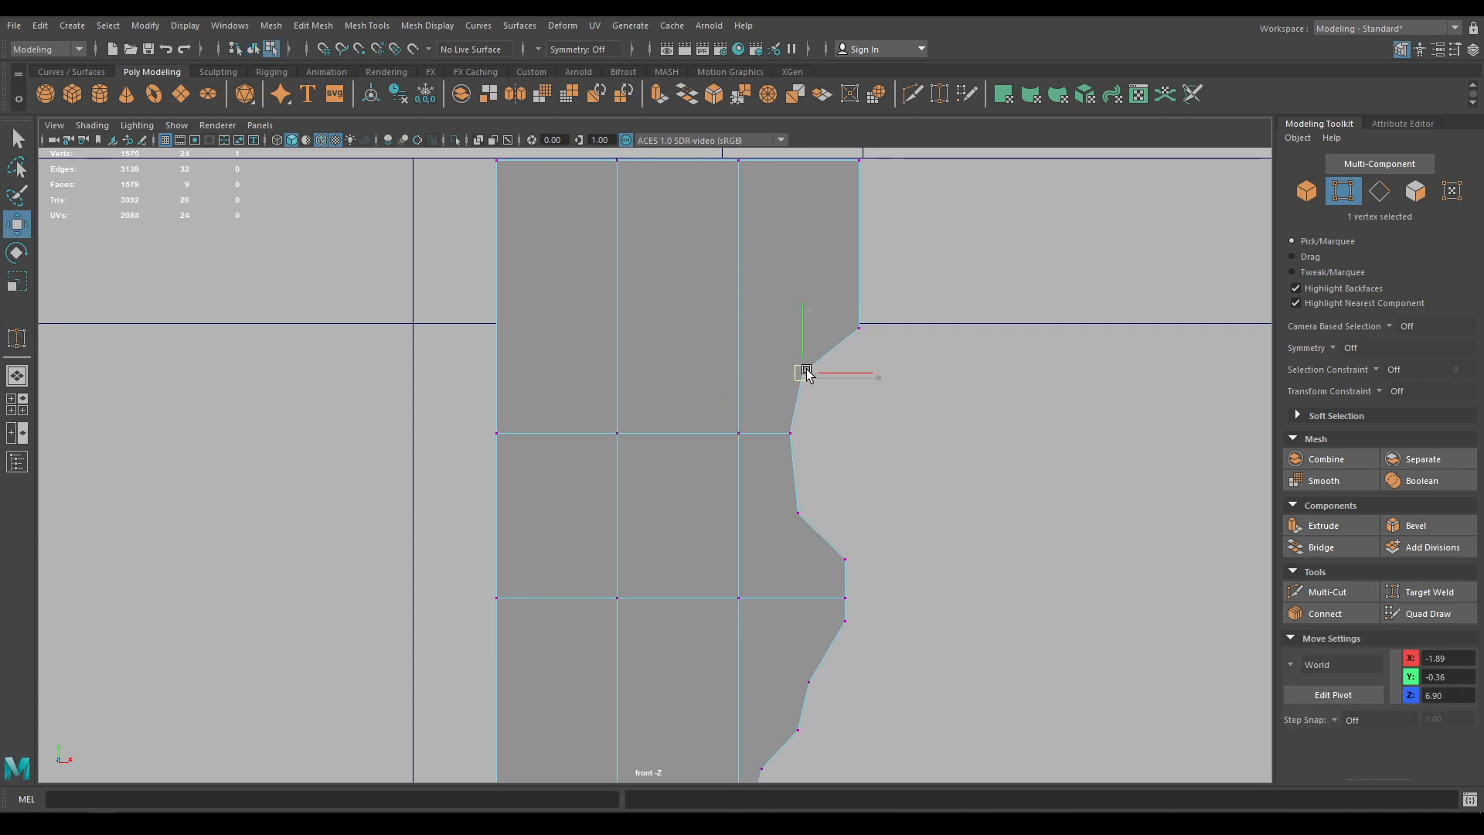
{"action": "middle_click_drag", "start_coordinate": [863, 555], "coordinate": [854, 429], "text": "alt"}
{"action": "left_click", "coordinate": [835, 498]}
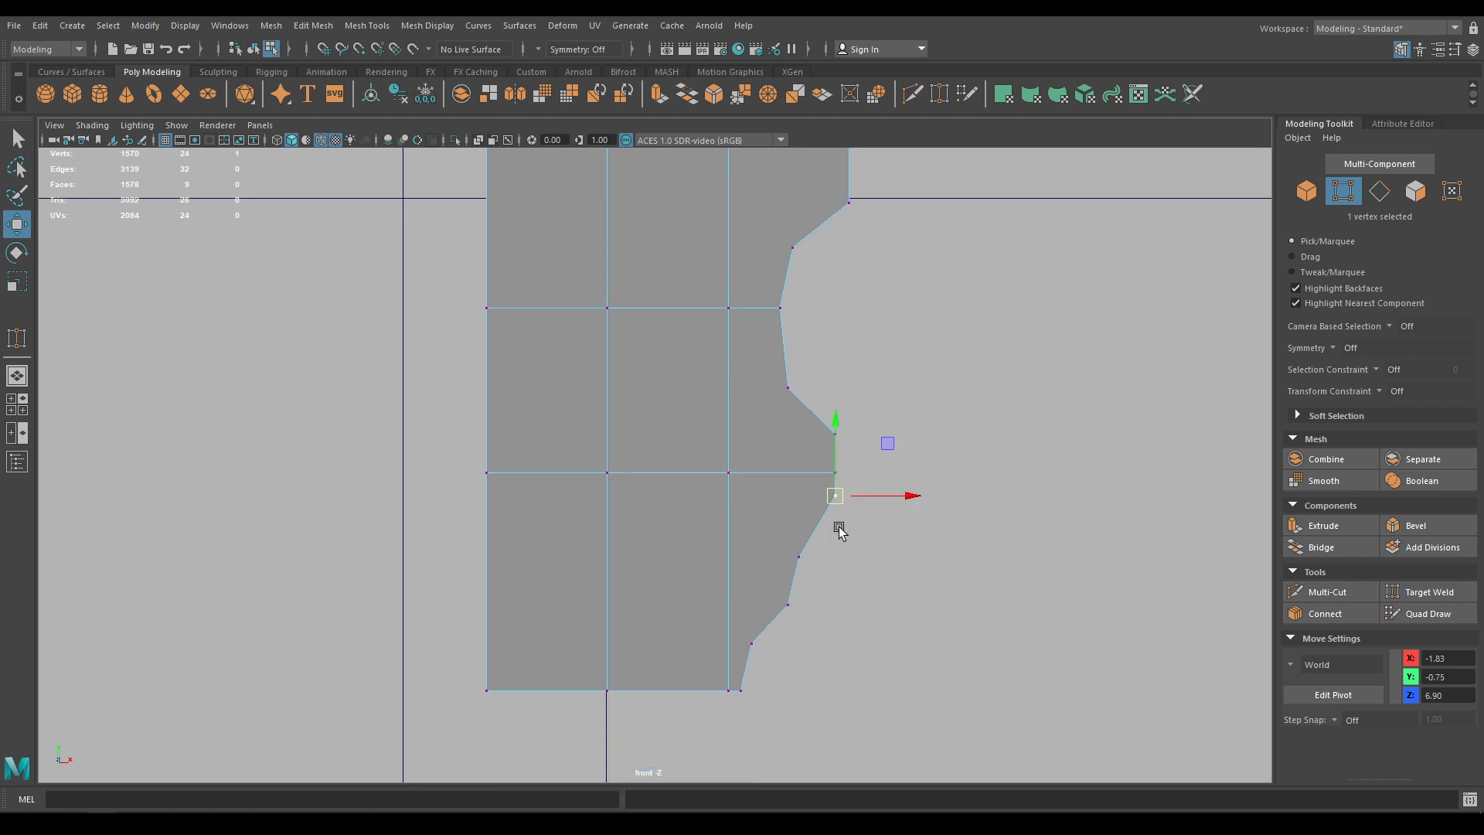
{"action": "left_click_drag", "start_coordinate": [835, 502], "coordinate": [836, 506]}
{"action": "key", "text": "ctrl+z"}
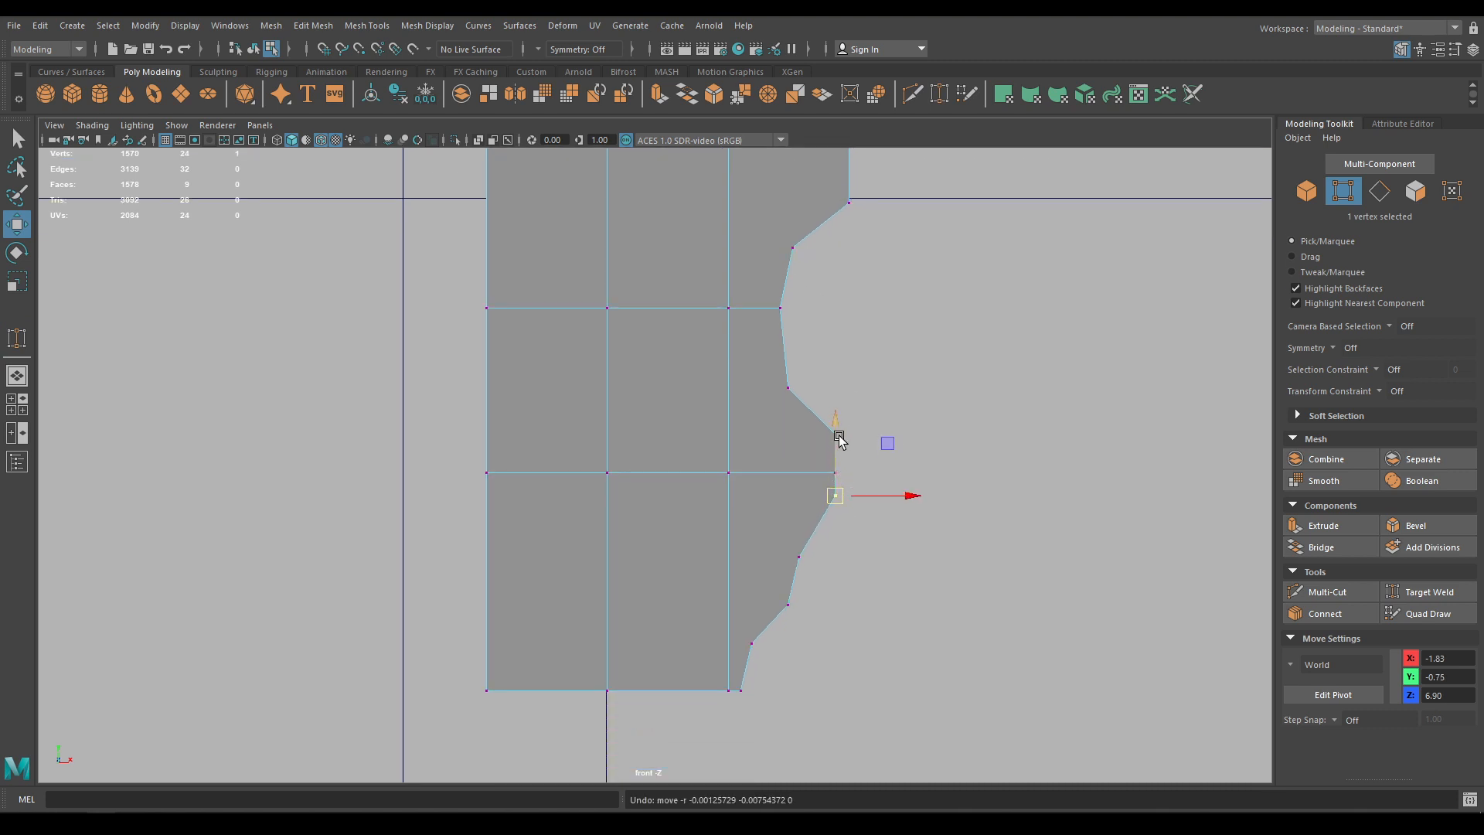
{"action": "left_click_drag", "start_coordinate": [836, 431], "coordinate": [836, 439]}
{"action": "left_click", "coordinate": [800, 558]}
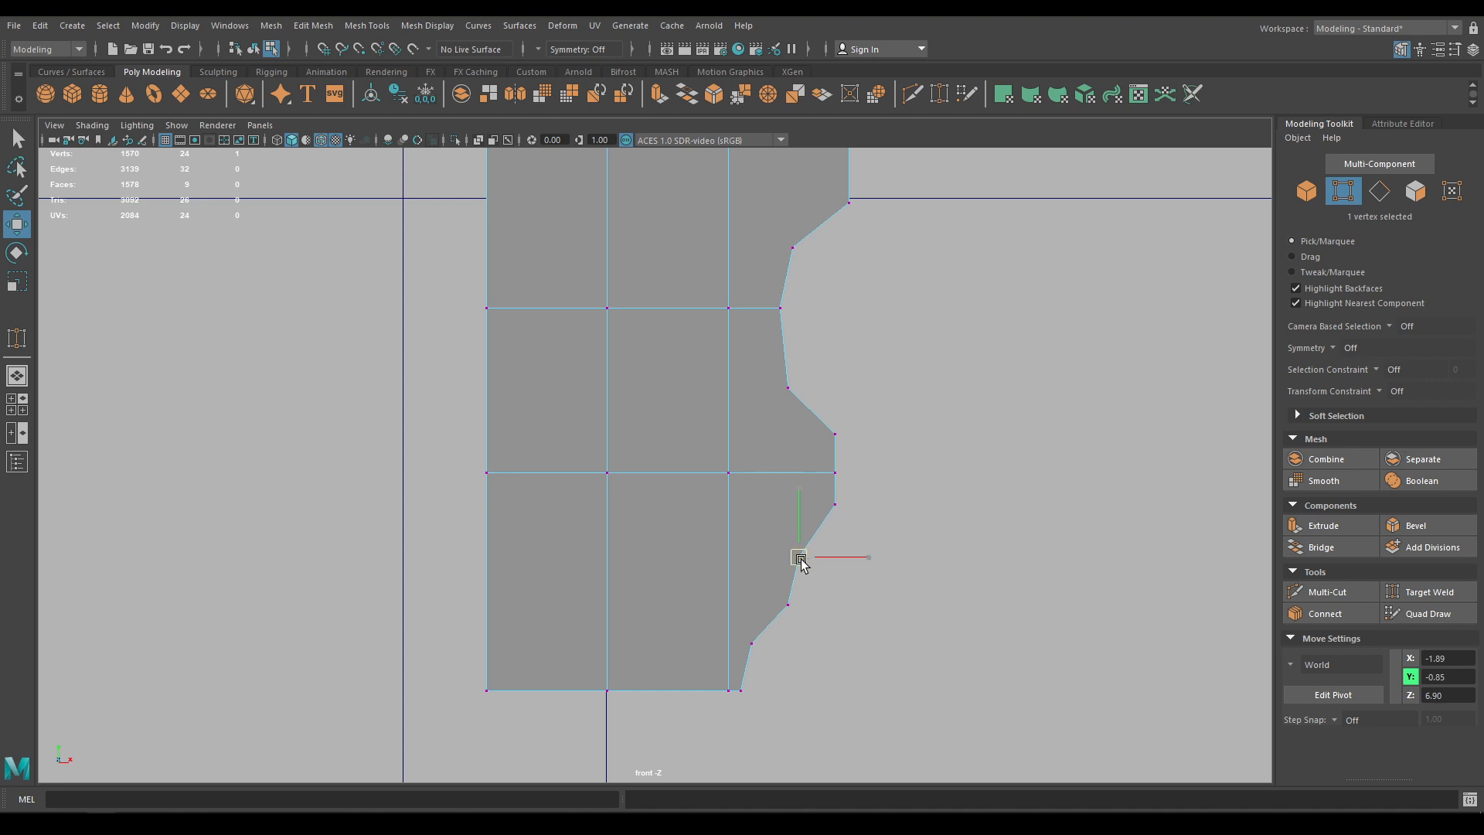
{"action": "left_click_drag", "start_coordinate": [800, 563], "coordinate": [801, 555]}
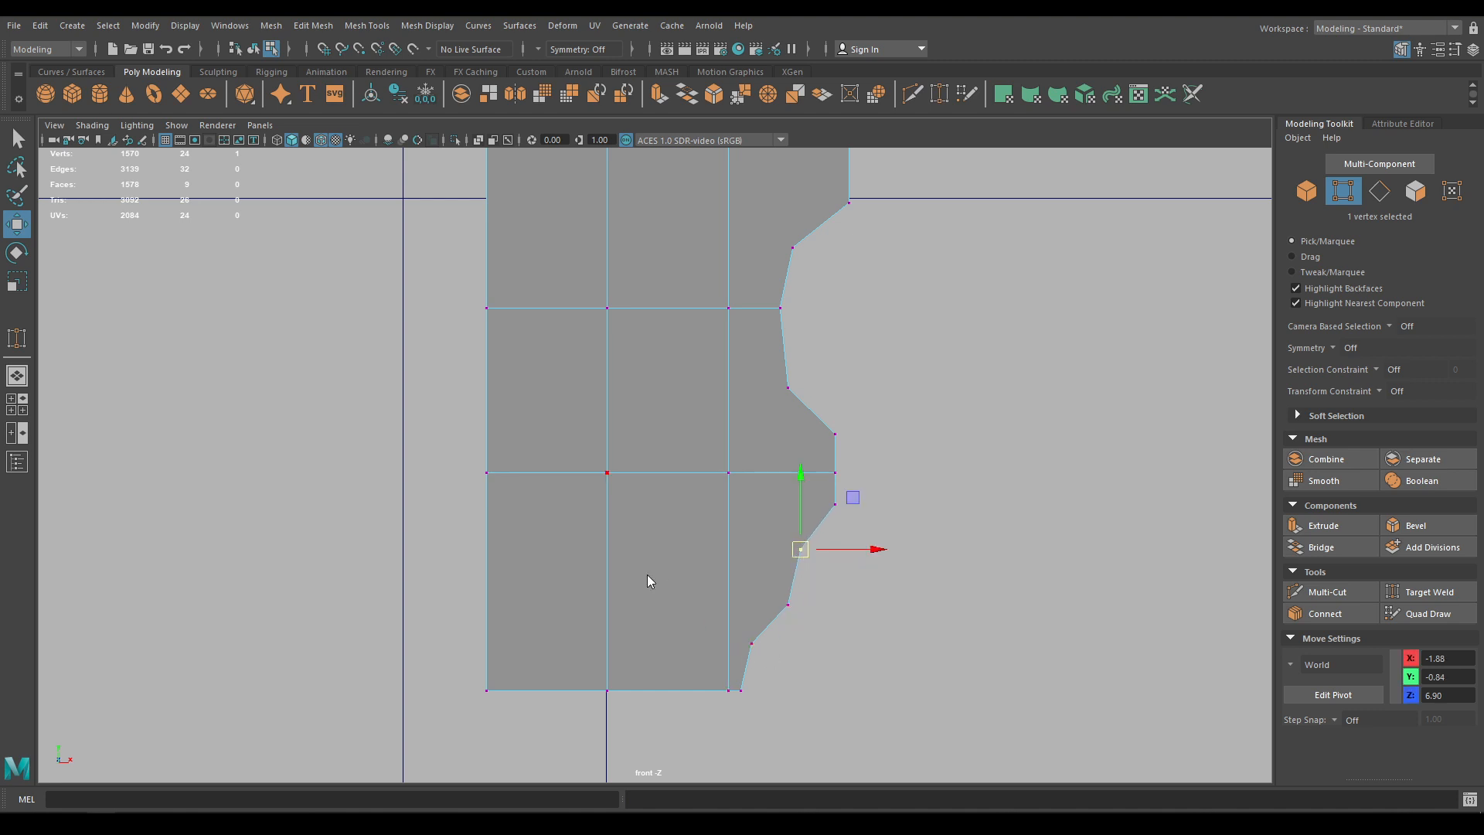
{"action": "right_click_drag", "start_coordinate": [648, 576], "coordinate": [712, 372]}
{"action": "middle_click_drag", "start_coordinate": [718, 497], "coordinate": [729, 436], "text": "alt"}
{"action": "right_click_drag", "start_coordinate": [708, 497], "coordinate": [633, 425]}
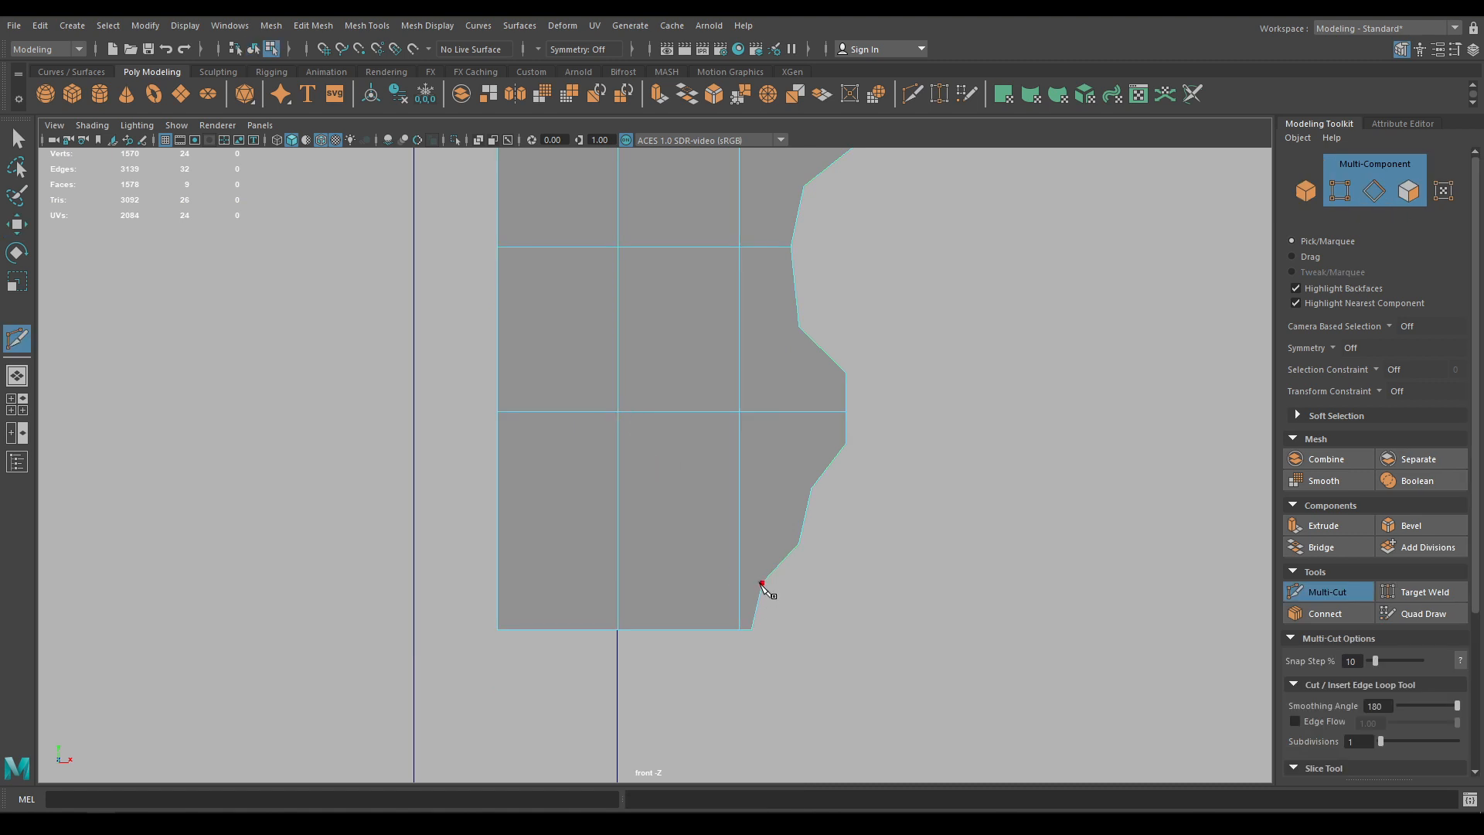
Multi-Cut the first horizontal edges from right-edge vertices across to the left edge
{"action": "left_click_drag", "start_coordinate": [498, 563], "coordinate": [499, 582]}
{"action": "right_click", "coordinate": [501, 582]}
{"action": "left_click", "coordinate": [808, 485]}
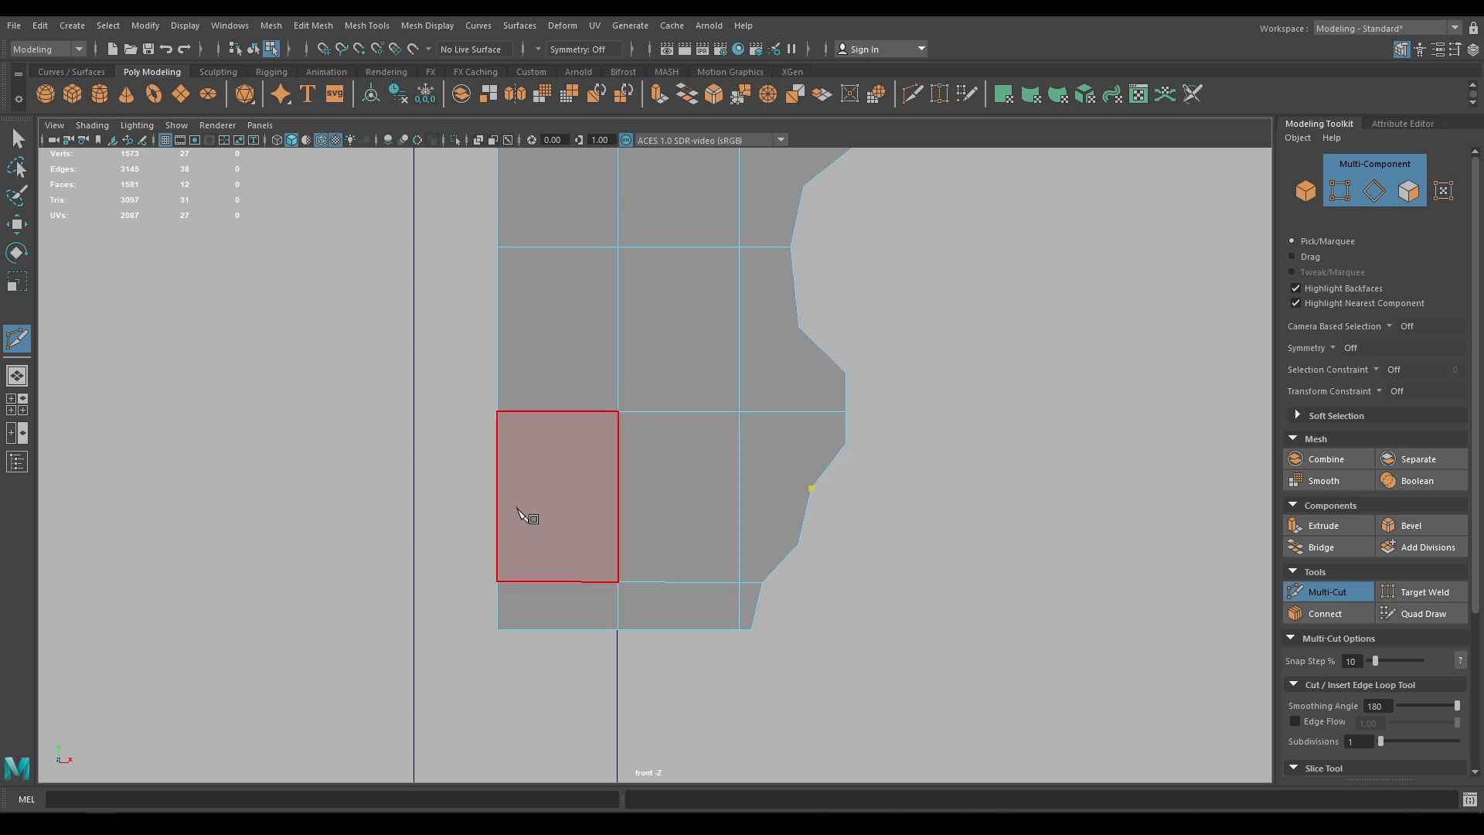
{"action": "left_click", "coordinate": [498, 492]}
{"action": "right_click", "coordinate": [499, 493]}
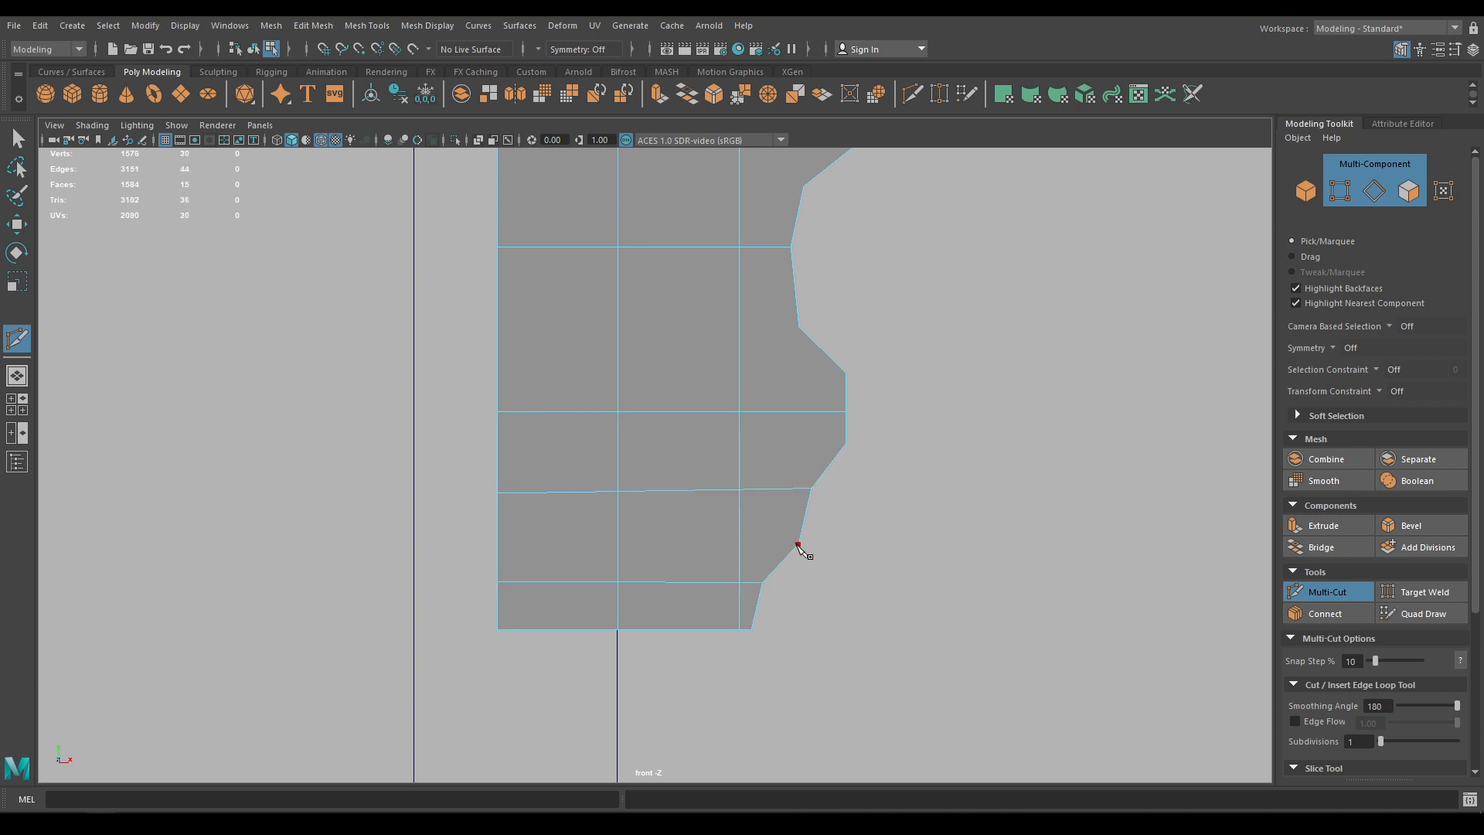
{"action": "right_click", "coordinate": [500, 541]}
{"action": "middle_click_drag", "start_coordinate": [891, 463], "coordinate": [896, 548], "text": "alt"}
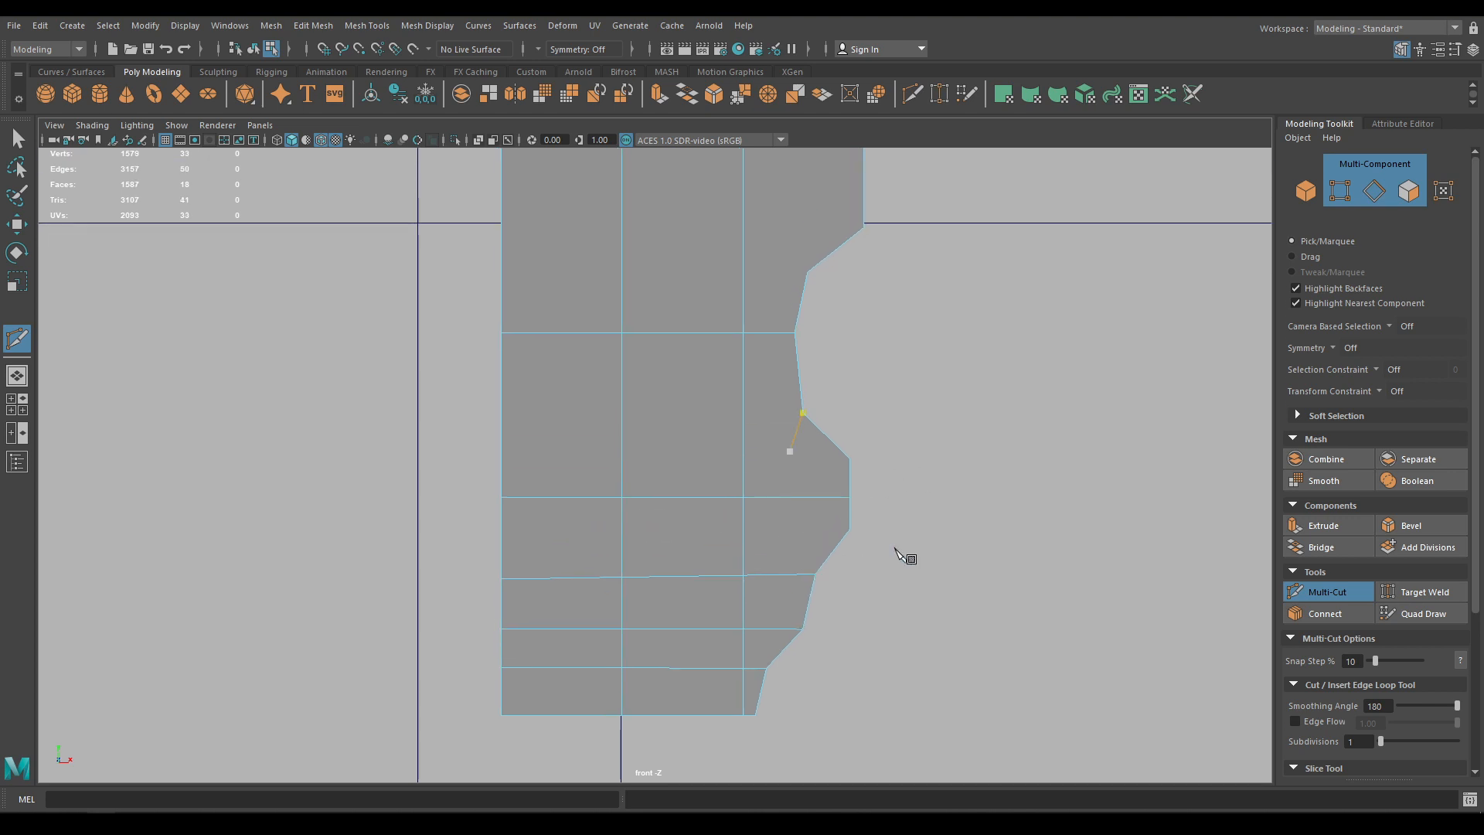
{"action": "left_click", "coordinate": [850, 530]}
{"action": "left_click", "coordinate": [501, 535]}
{"action": "right_click", "coordinate": [501, 536]}
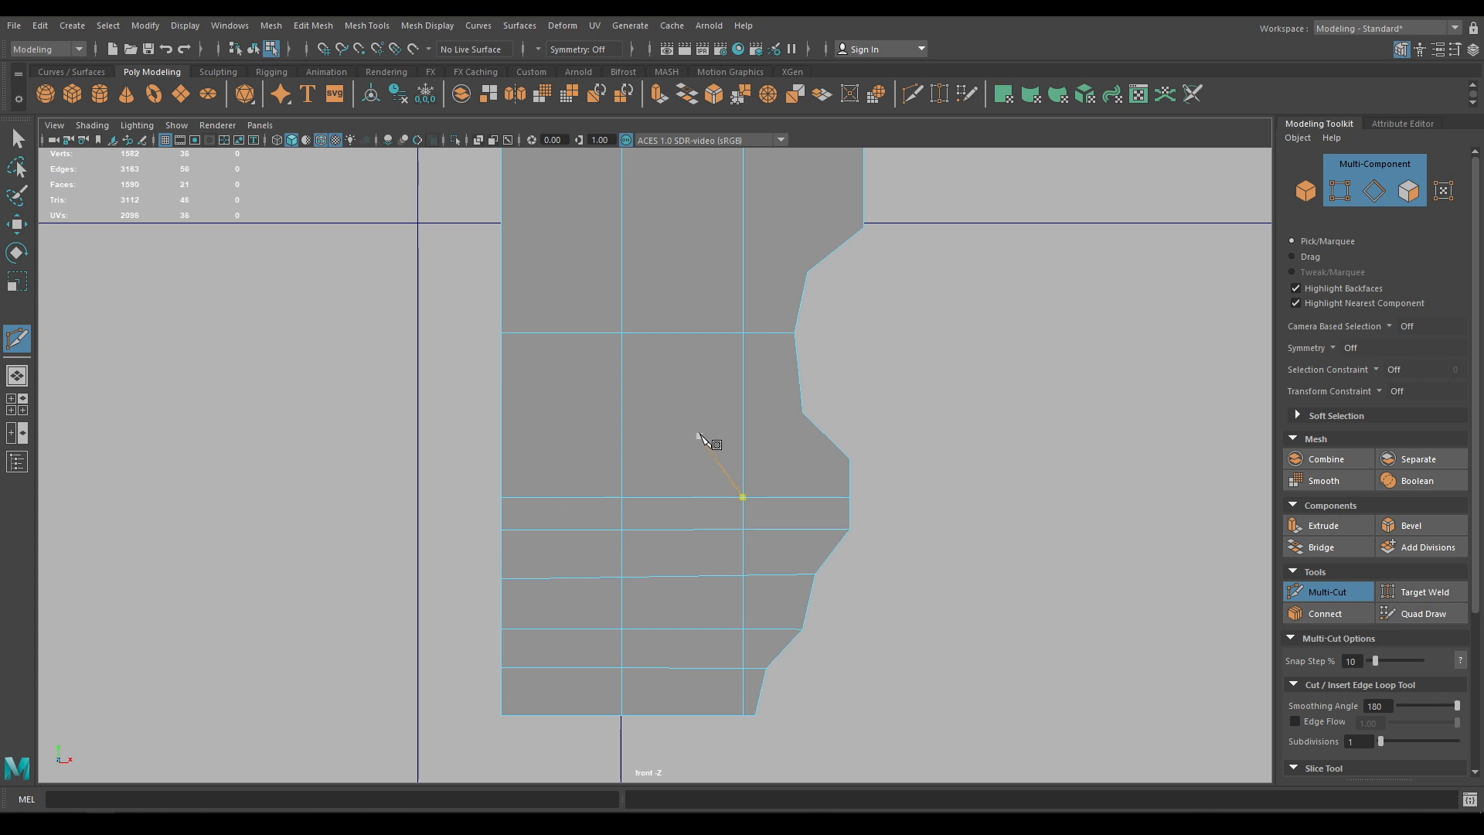
Add more horizontal cuts from the upper right-edge vertices and top notch to the left edge
{"action": "left_click", "coordinate": [802, 413]}
{"action": "left_click", "coordinate": [502, 414]}
{"action": "right_click", "coordinate": [501, 415]}
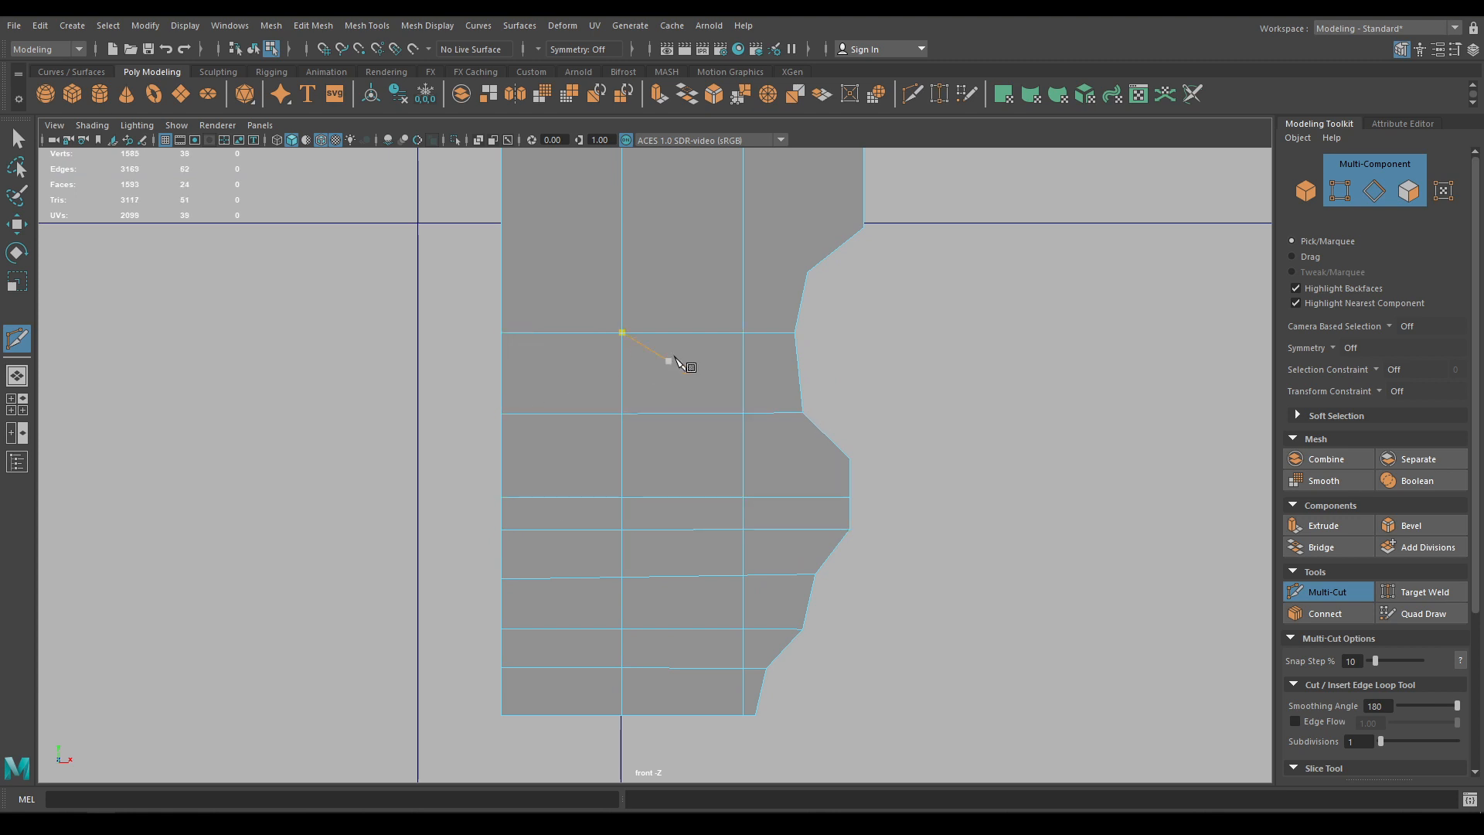
{"action": "left_click", "coordinate": [808, 273]}
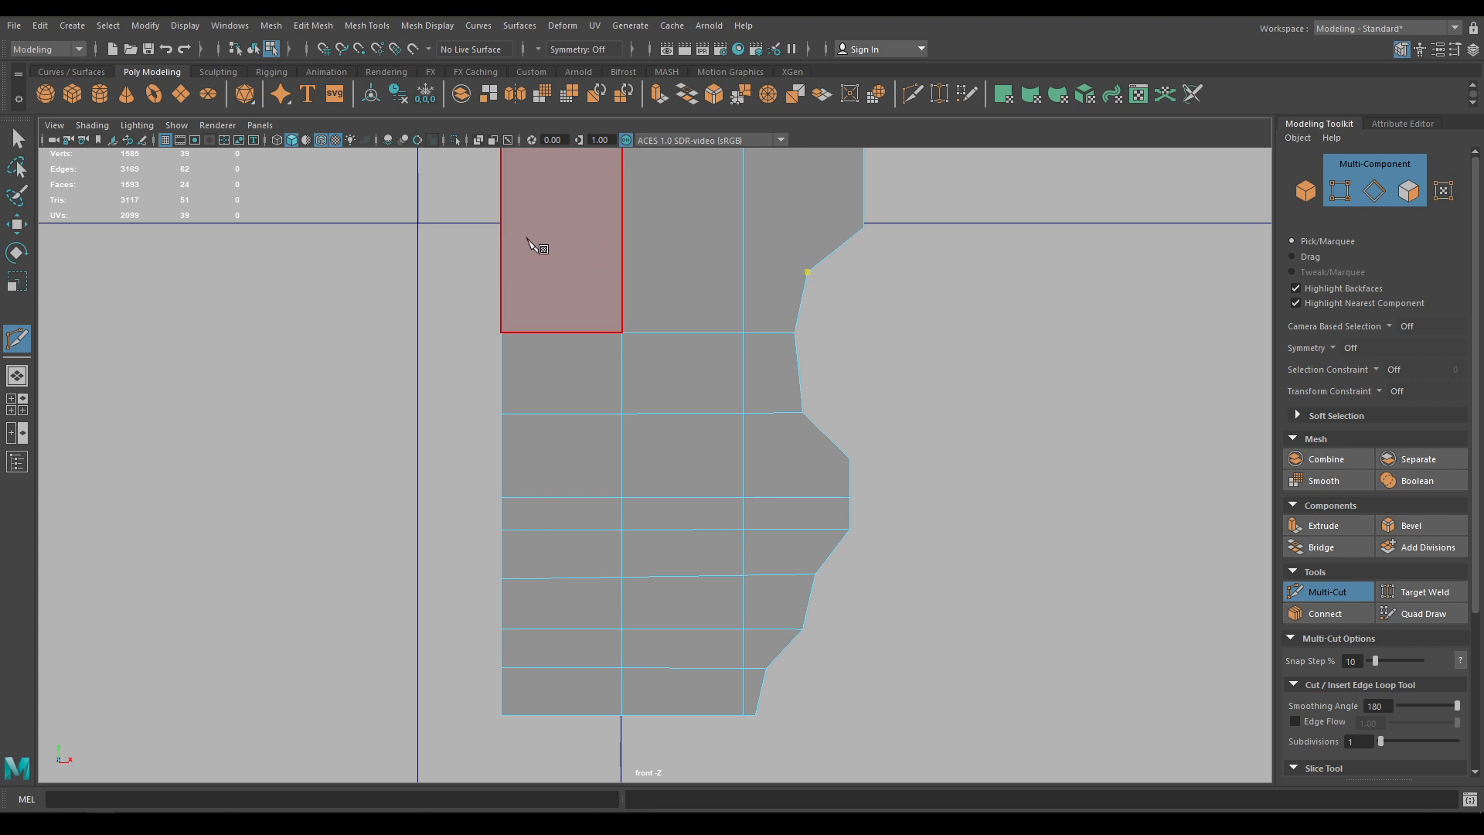
{"action": "left_click", "coordinate": [502, 273]}
{"action": "right_click", "coordinate": [526, 280]}
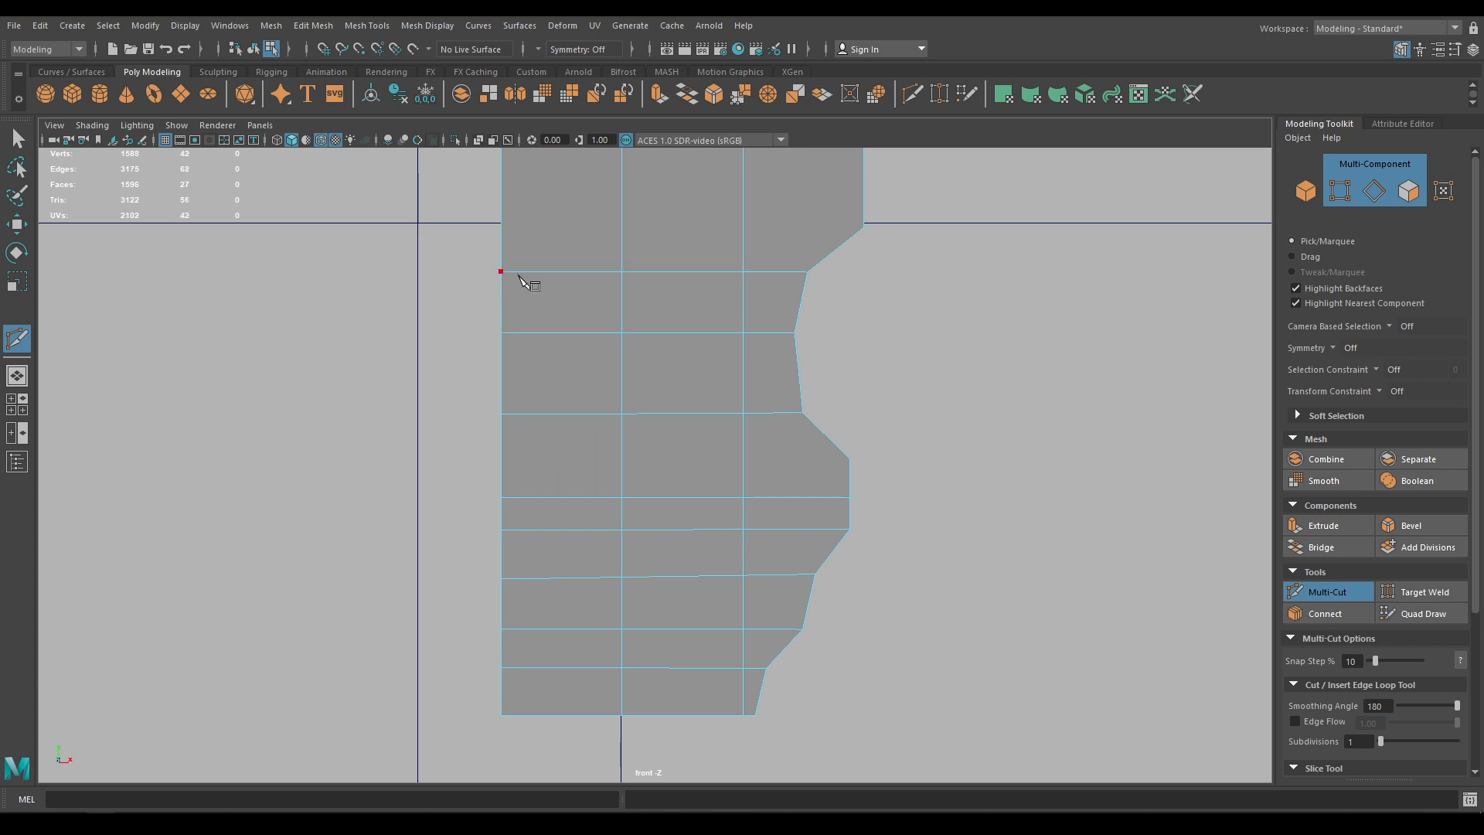
{"action": "middle_click_drag", "start_coordinate": [657, 303], "coordinate": [679, 456], "text": "alt"}
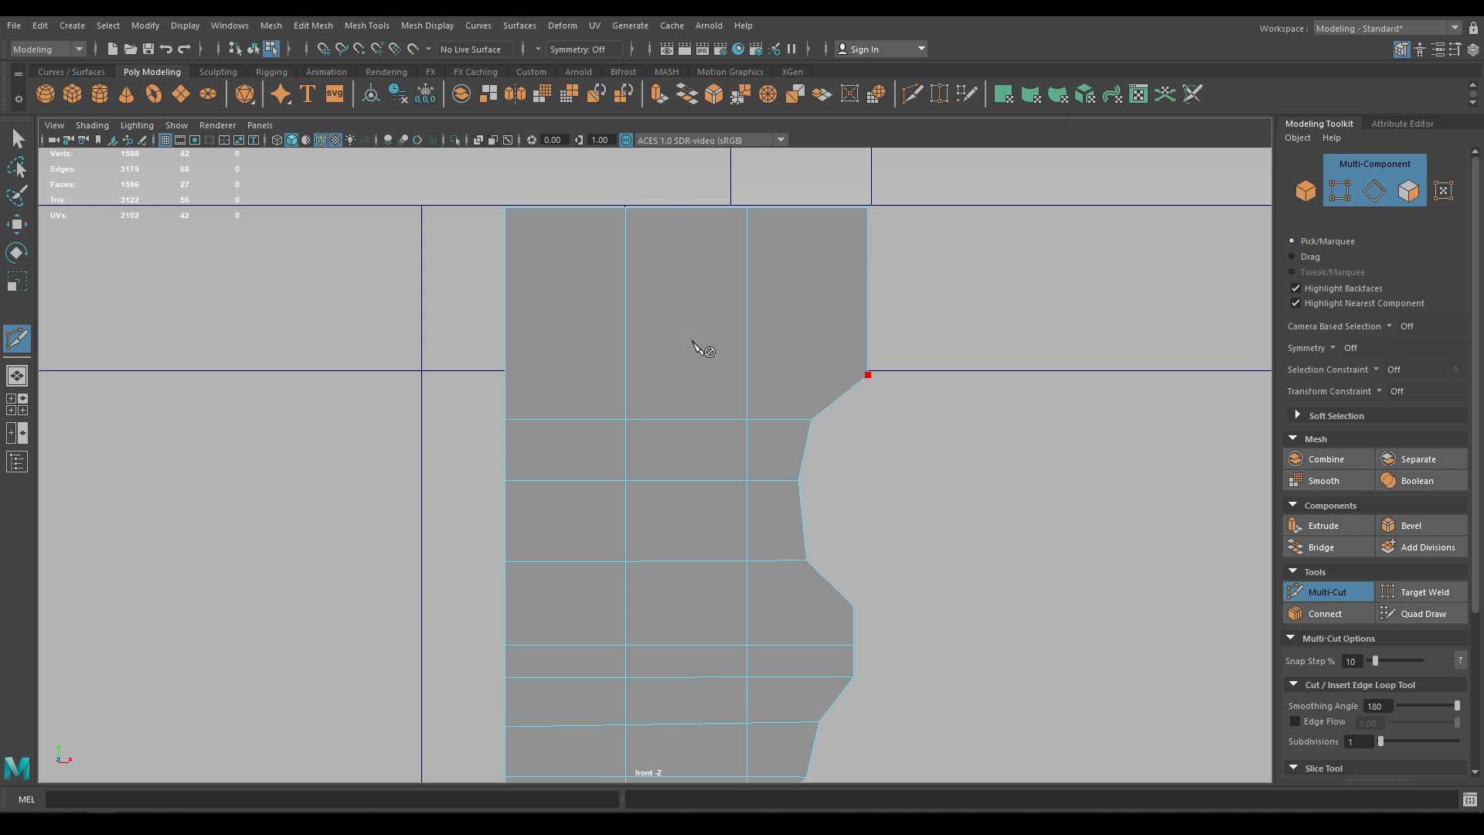
{"action": "left_click", "coordinate": [507, 377]}
Return to object mode and centre the profile's pivot
{"action": "key", "text": "w"}
{"action": "scroll", "coordinate": [680, 417], "scroll_direction": "down", "scroll_amount": 5}
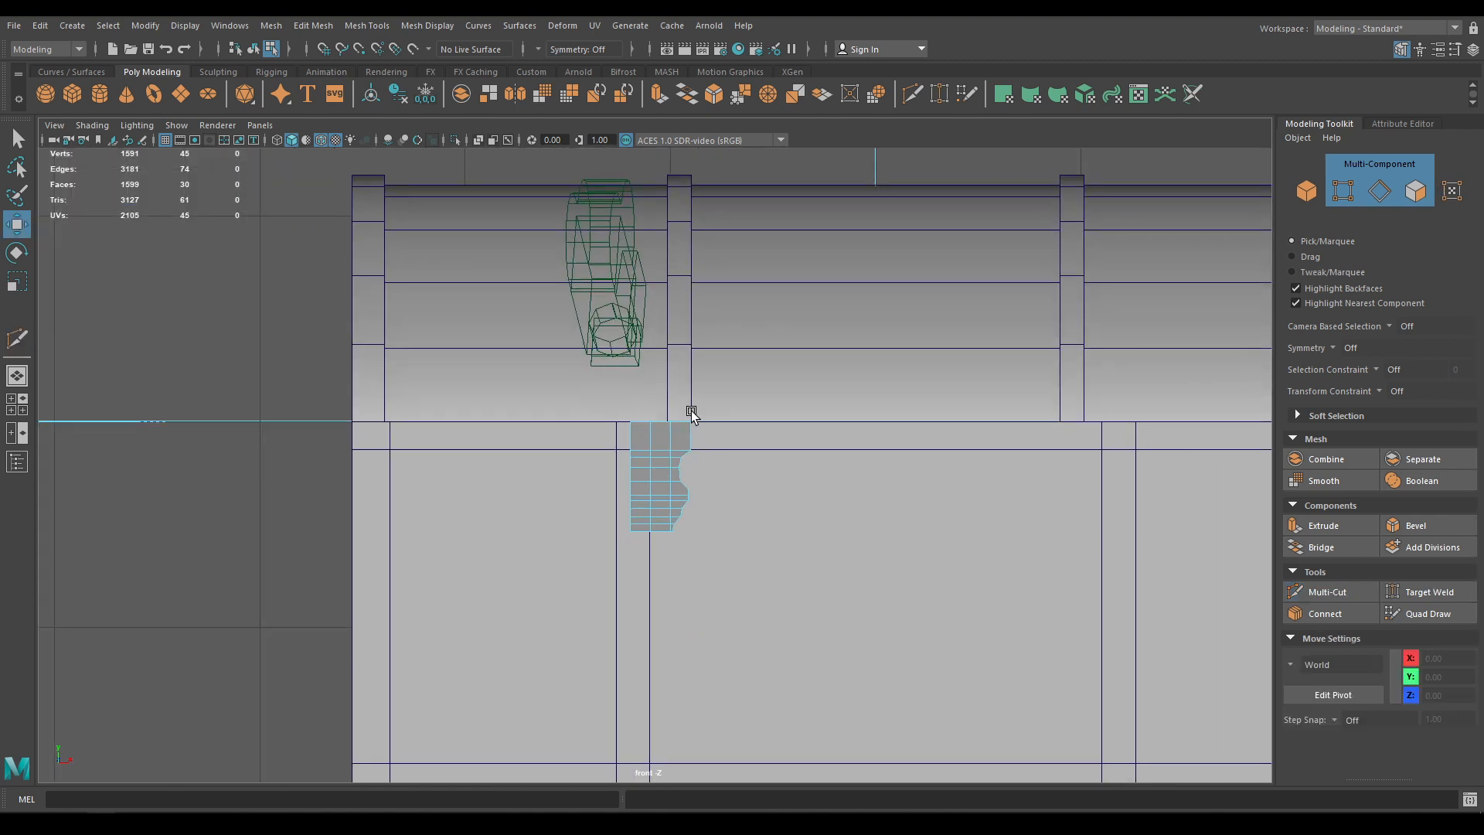
{"action": "right_click_drag", "start_coordinate": [691, 415], "coordinate": [654, 434]}
{"action": "scroll", "coordinate": [679, 600], "scroll_direction": "up", "scroll_amount": 3}
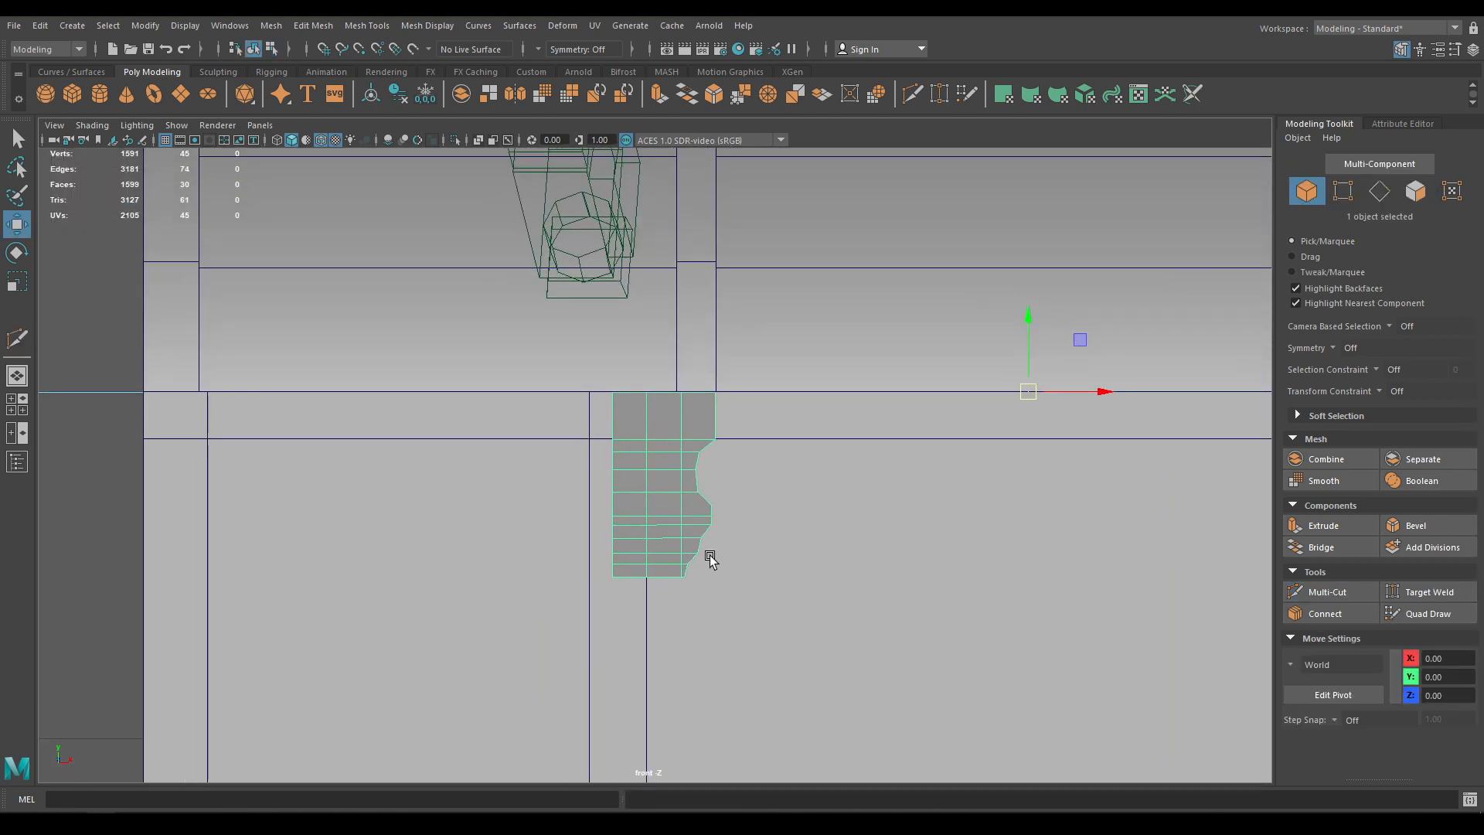
{"action": "key", "text": "r"}
{"action": "key", "text": "space"}
{"action": "left_click", "coordinate": [600, 312]}
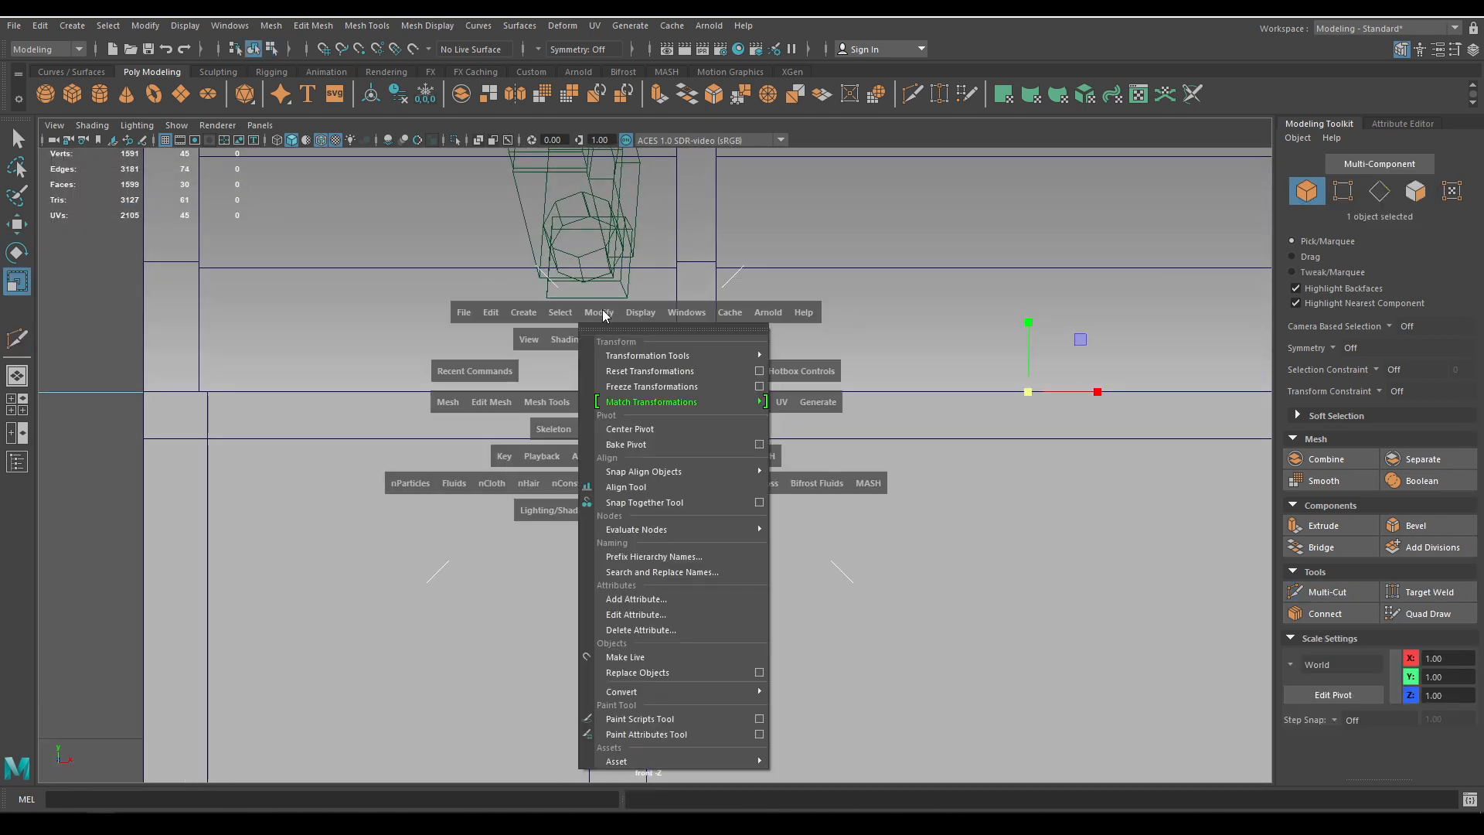
{"action": "left_click", "coordinate": [641, 431]}
Delete the profile's left column of faces
{"action": "right_click_drag", "start_coordinate": [656, 391], "coordinate": [661, 434]}
{"action": "left_click_drag", "start_coordinate": [563, 344], "coordinate": [639, 728]}
{"action": "key", "text": "Delete"}
{"action": "right_click_drag", "start_coordinate": [655, 396], "coordinate": [571, 421]}
Move the left-edge vertices to X -2.24 so the edge is straight
{"action": "right_click_drag", "start_coordinate": [686, 392], "coordinate": [615, 394]}
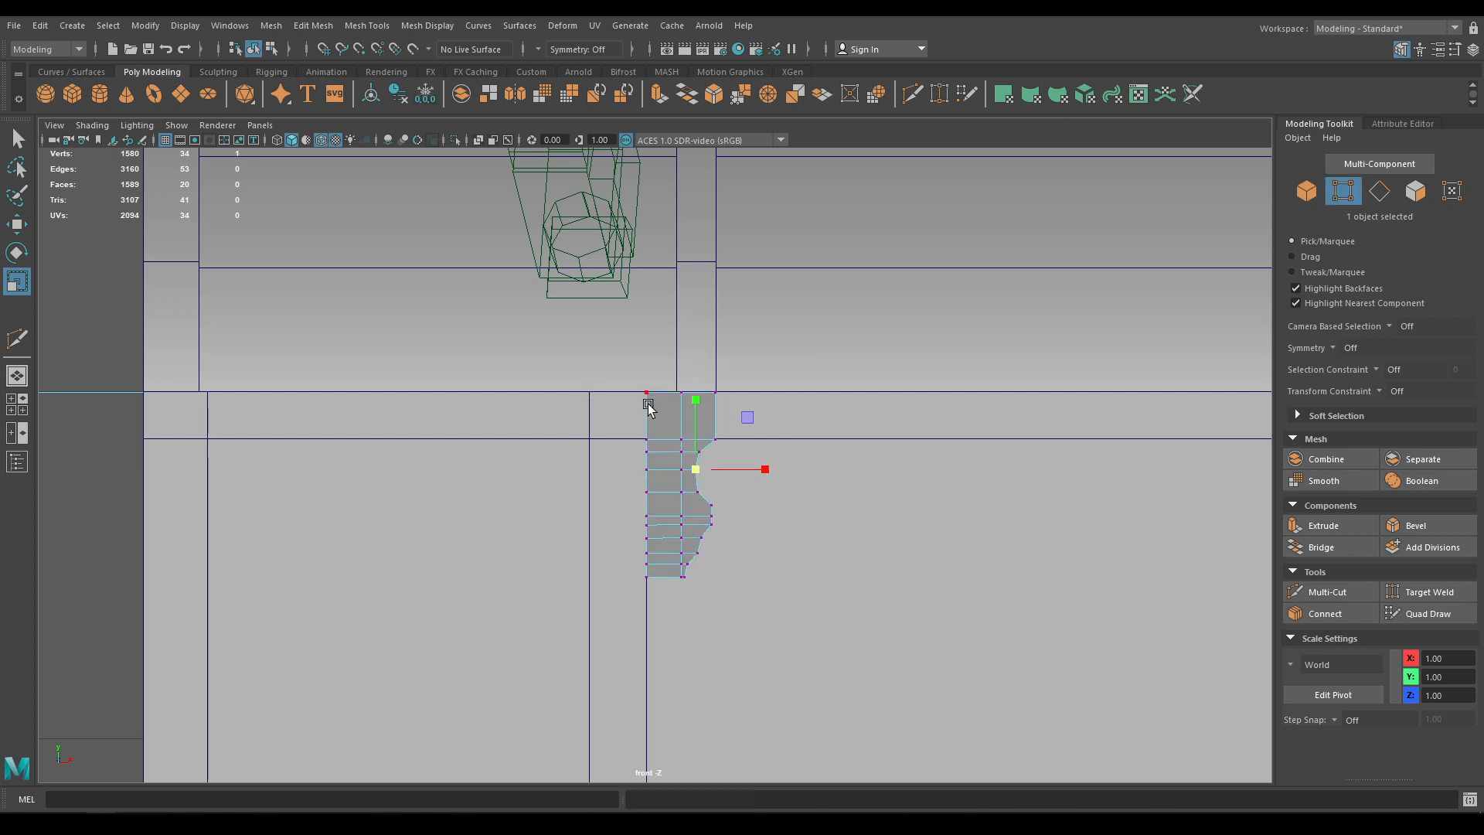
{"action": "left_click_drag", "start_coordinate": [627, 375], "coordinate": [654, 684]}
{"action": "key", "text": "e"}
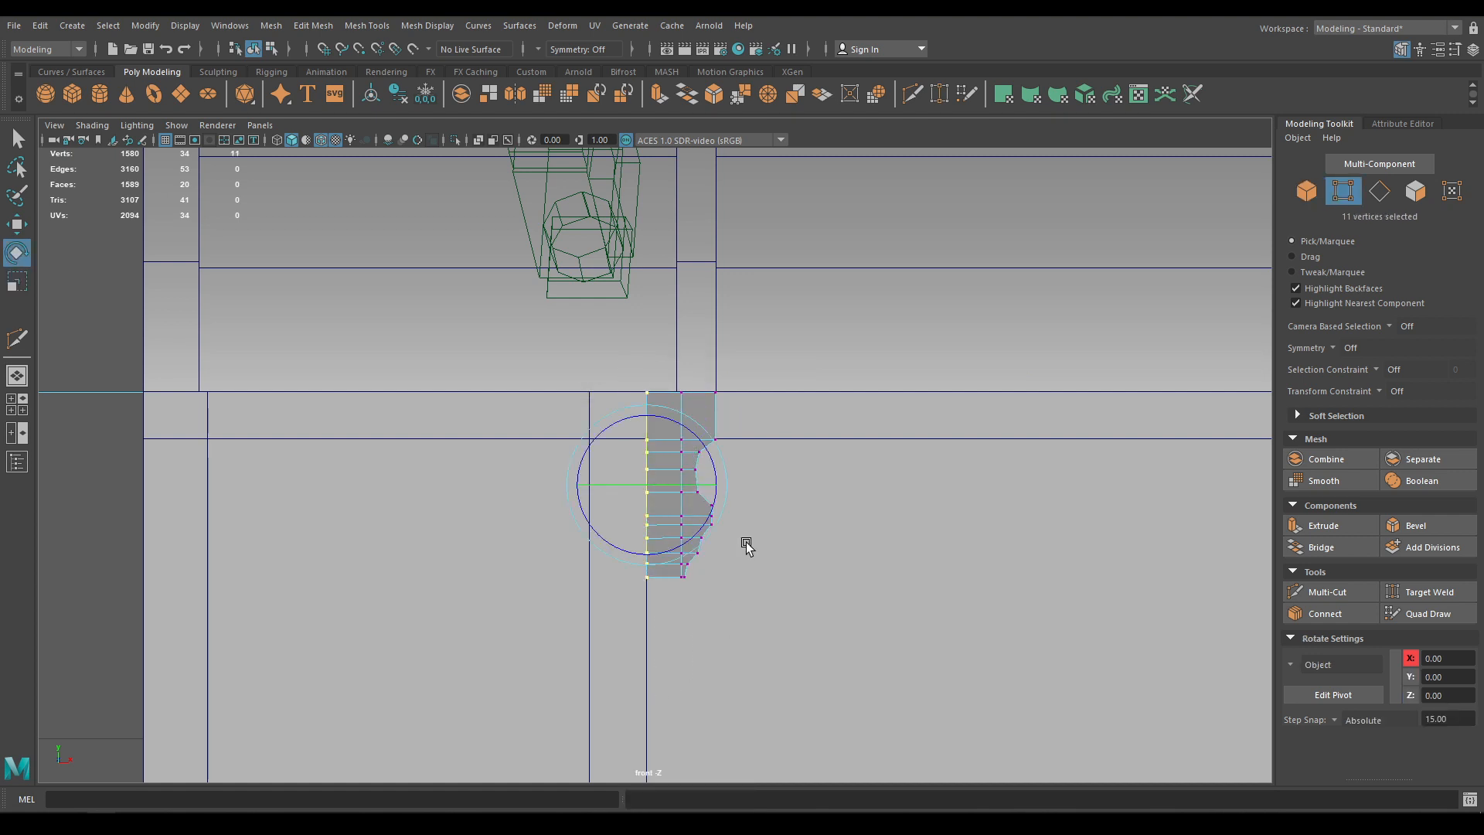
{"action": "key", "text": "w"}
{"action": "left_click_drag", "start_coordinate": [731, 490], "coordinate": [716, 488]}
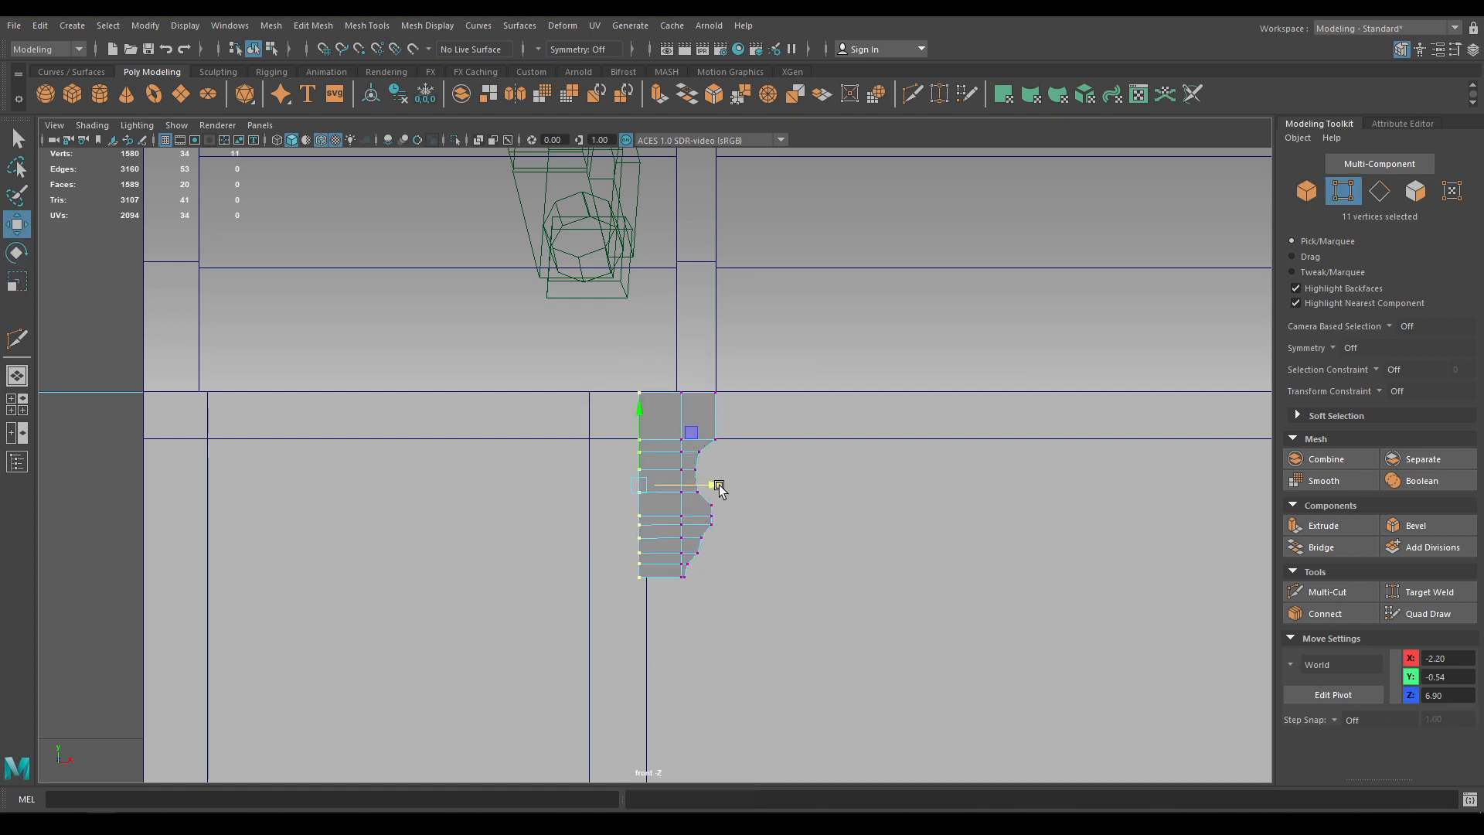
Snap the pivot onto the left edge with vertex snapping and duplicate the half profile
{"action": "right_click_drag", "start_coordinate": [651, 394], "coordinate": [727, 372]}
{"action": "key", "text": "d"}
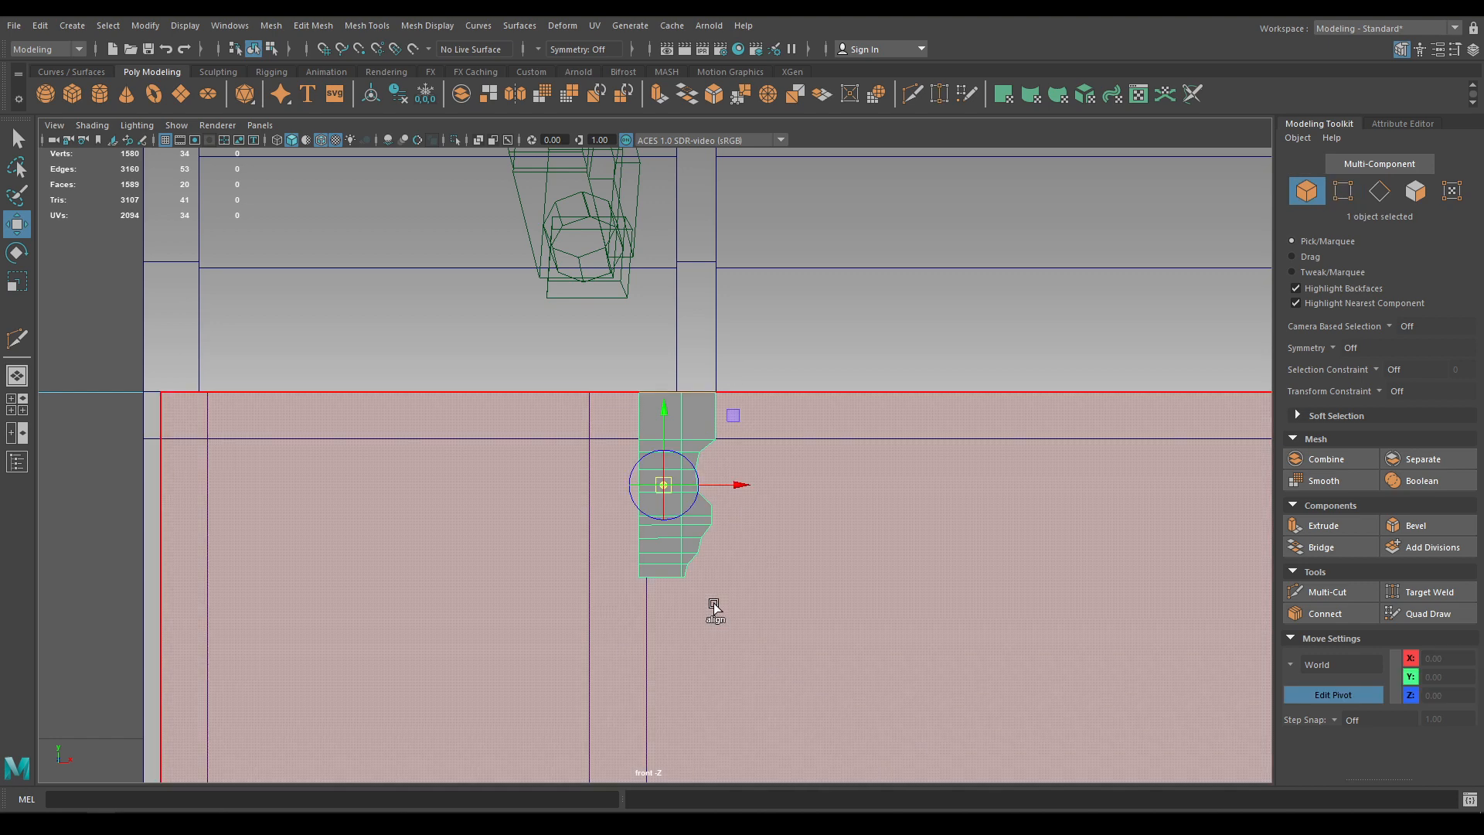
{"action": "key", "text": "v"}
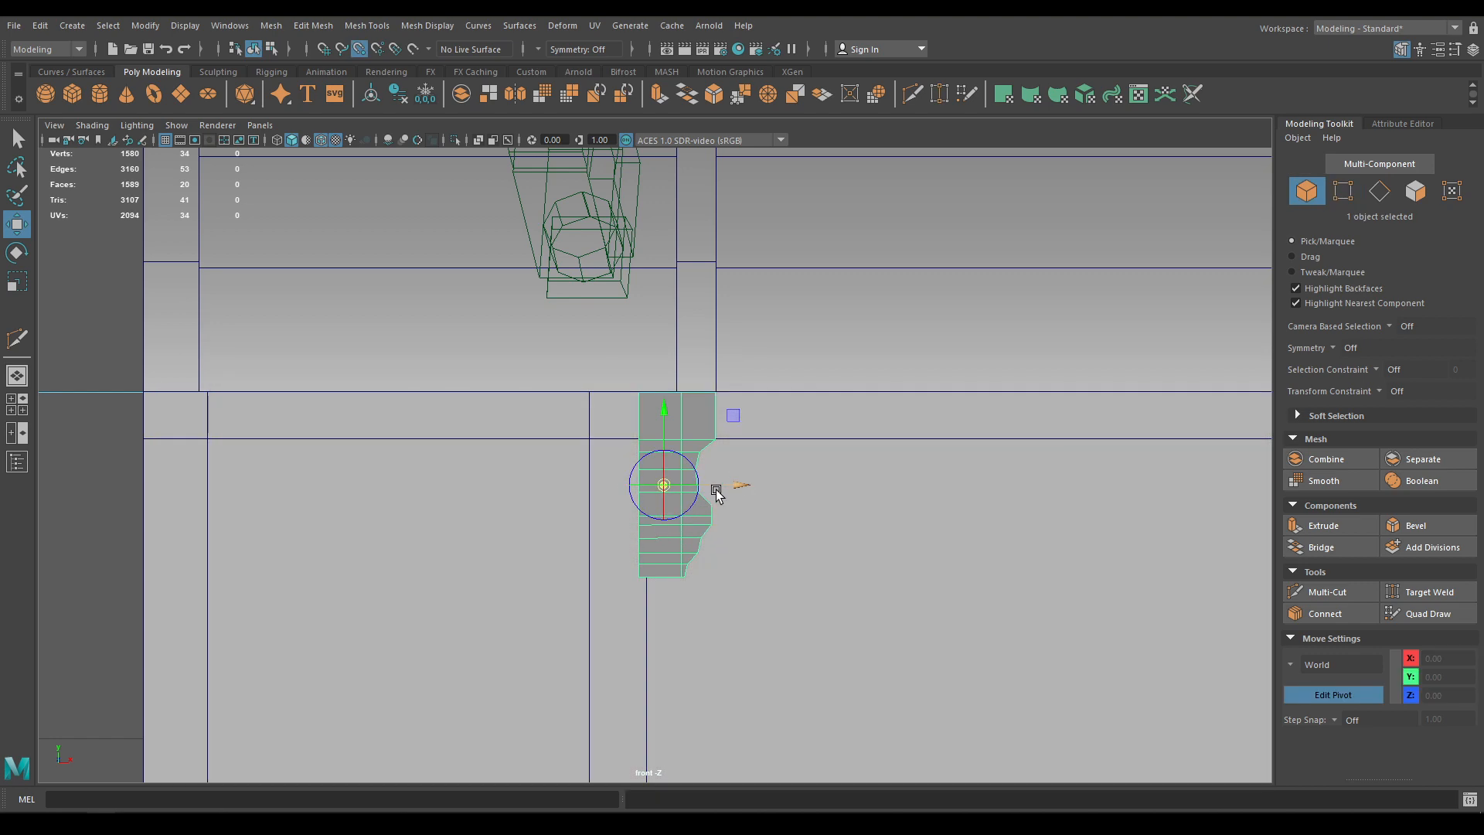
{"action": "left_click_drag", "start_coordinate": [712, 486], "coordinate": [639, 490]}
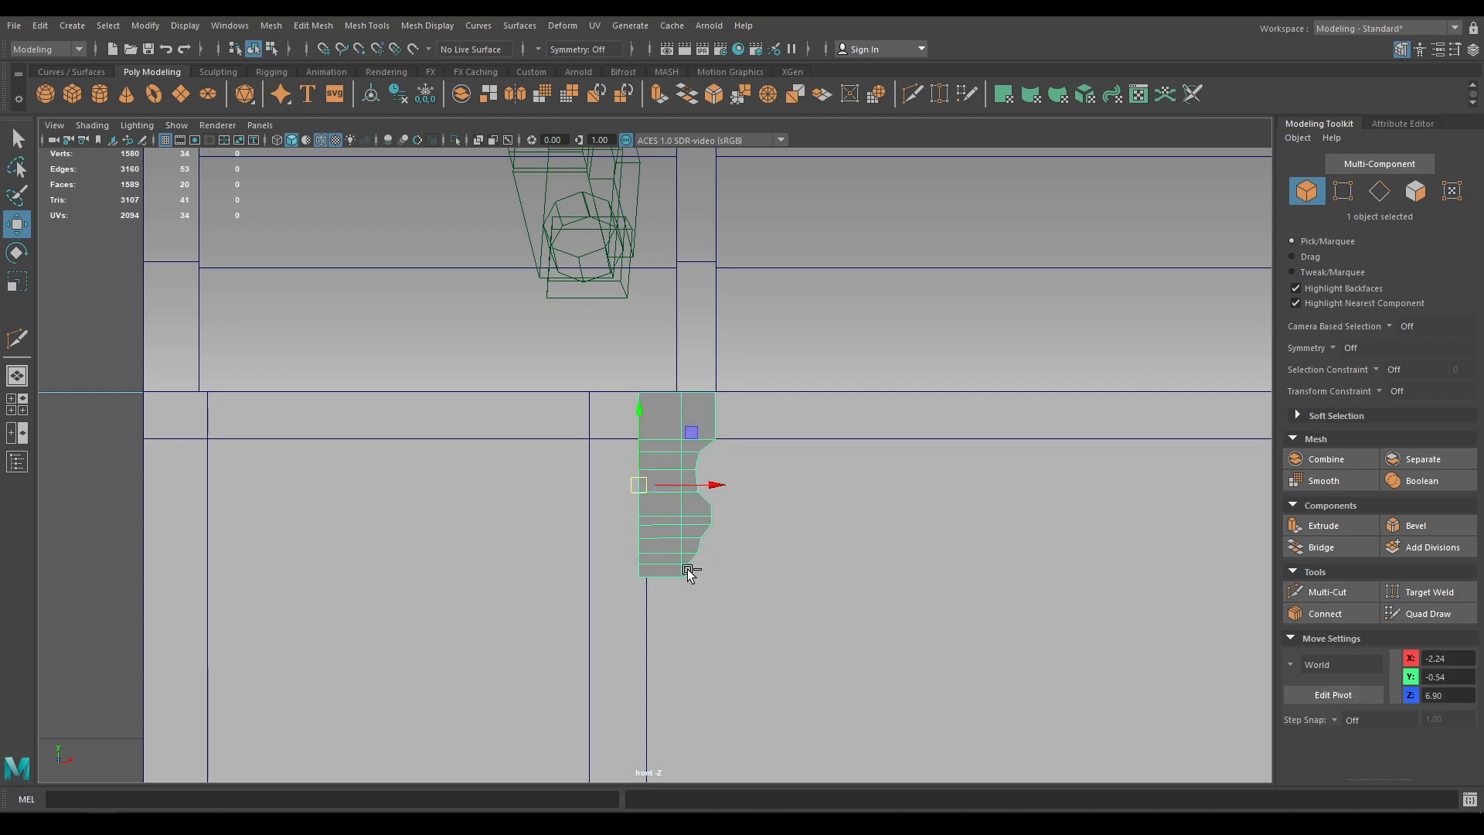
{"action": "key", "text": "ctrl+d"}
{"action": "left_click", "coordinate": [1473, 50]}
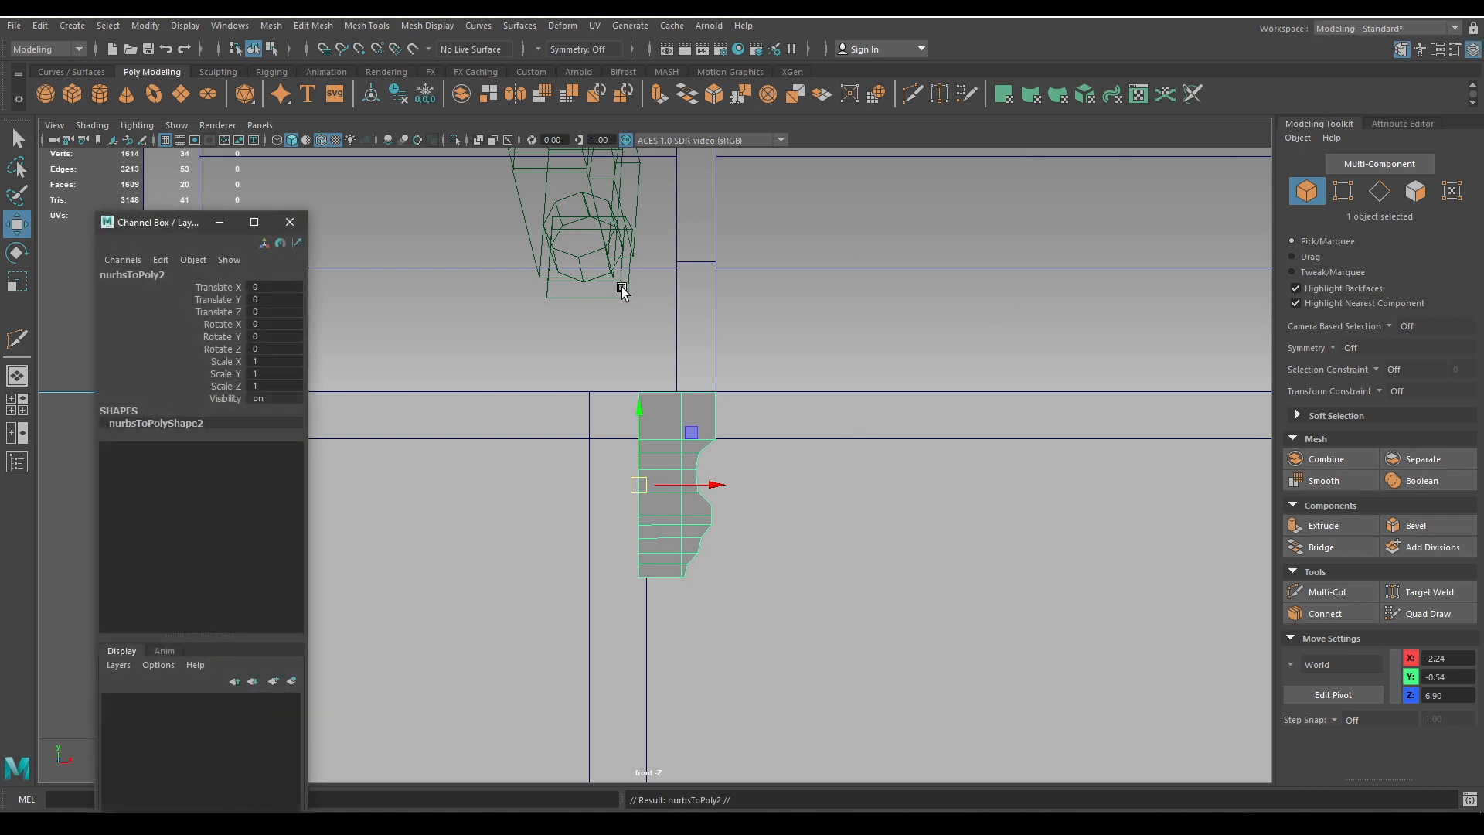
Mirror the duplicate by setting its Scale X to -1
{"action": "left_click", "coordinate": [294, 360]}
{"action": "type", "text": "-1"}
{"action": "key", "text": "Return"}
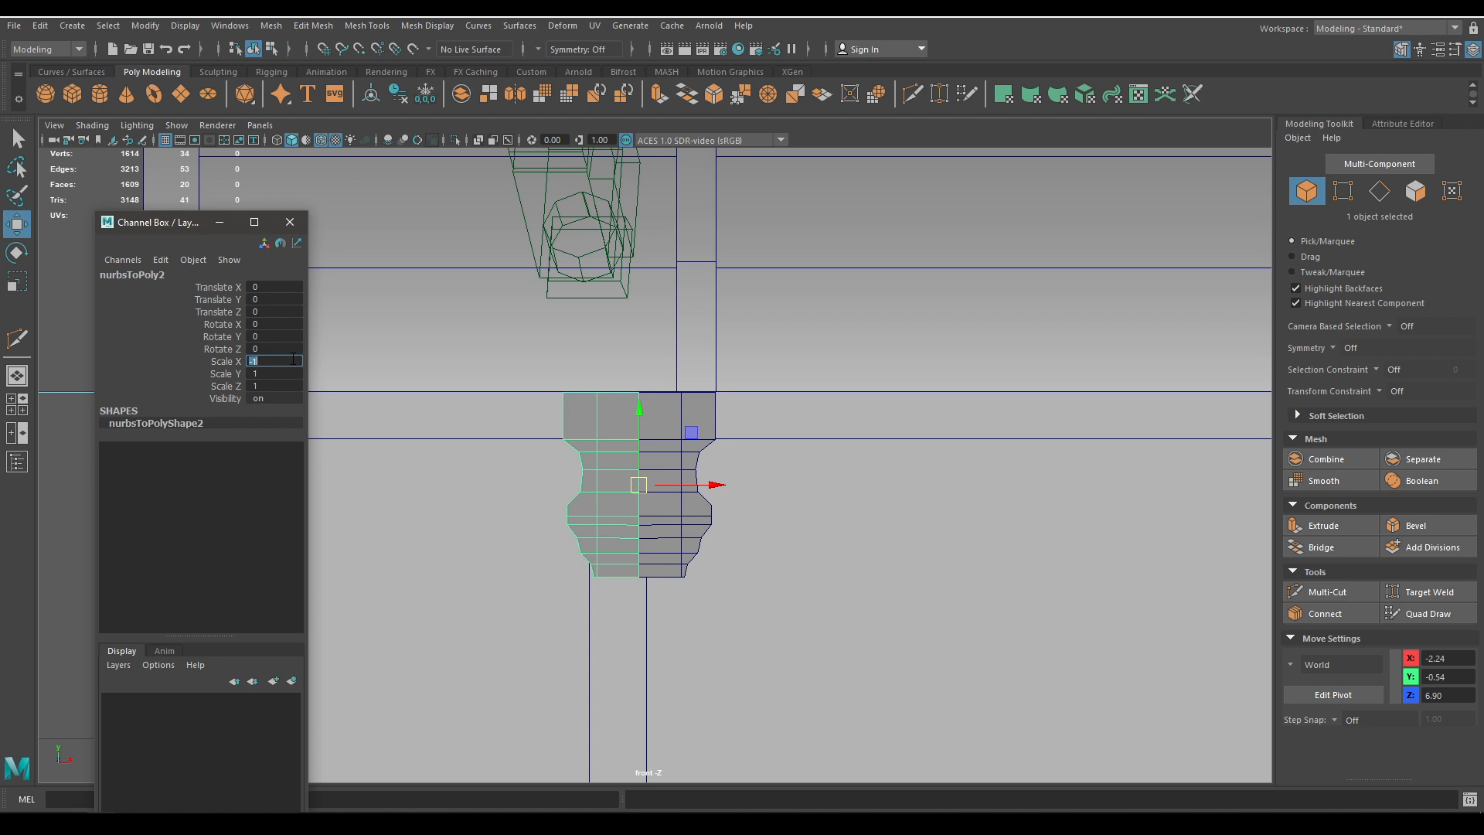
{"action": "left_click", "coordinate": [289, 222]}
Combine both halves into one mesh and merge the centre seam vertices with threshold 0.05
{"action": "left_click", "coordinate": [654, 530], "text": "shift"}
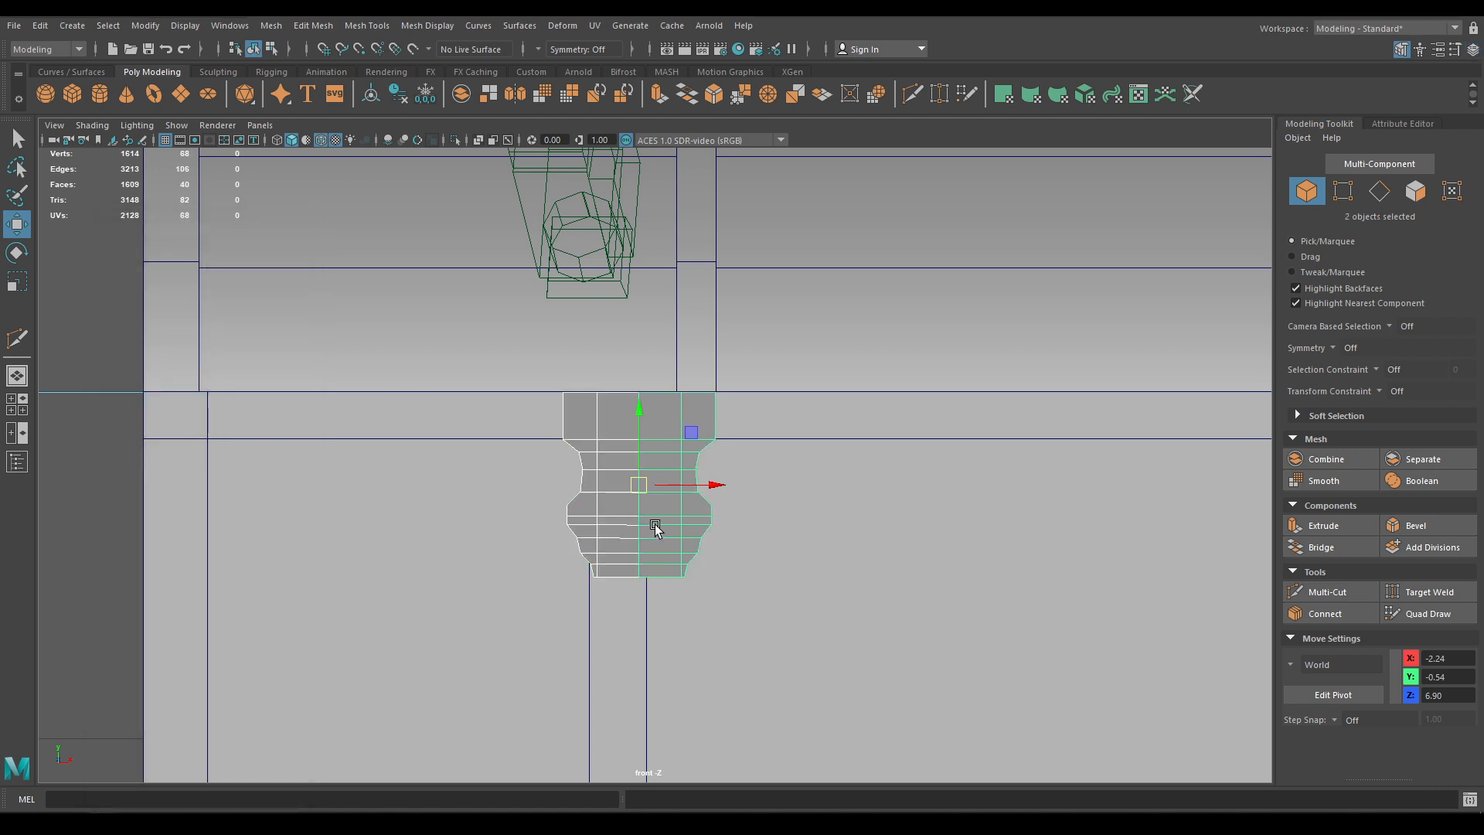
{"action": "right_click_drag", "start_coordinate": [656, 532], "coordinate": [619, 734], "text": "shift"}
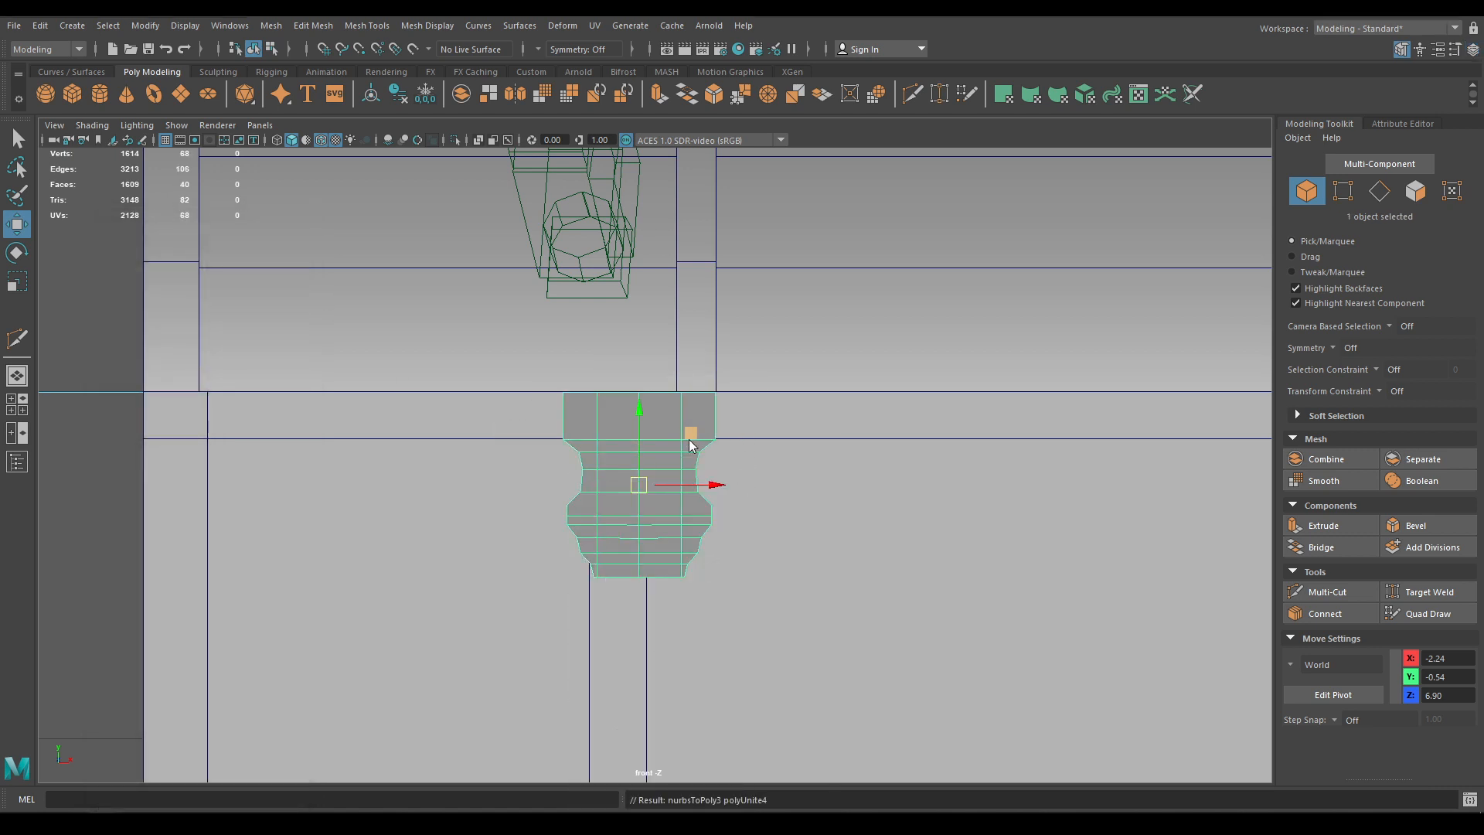
{"action": "right_click_drag", "start_coordinate": [689, 393], "coordinate": [629, 371]}
{"action": "left_click_drag", "start_coordinate": [629, 372], "coordinate": [638, 630]}
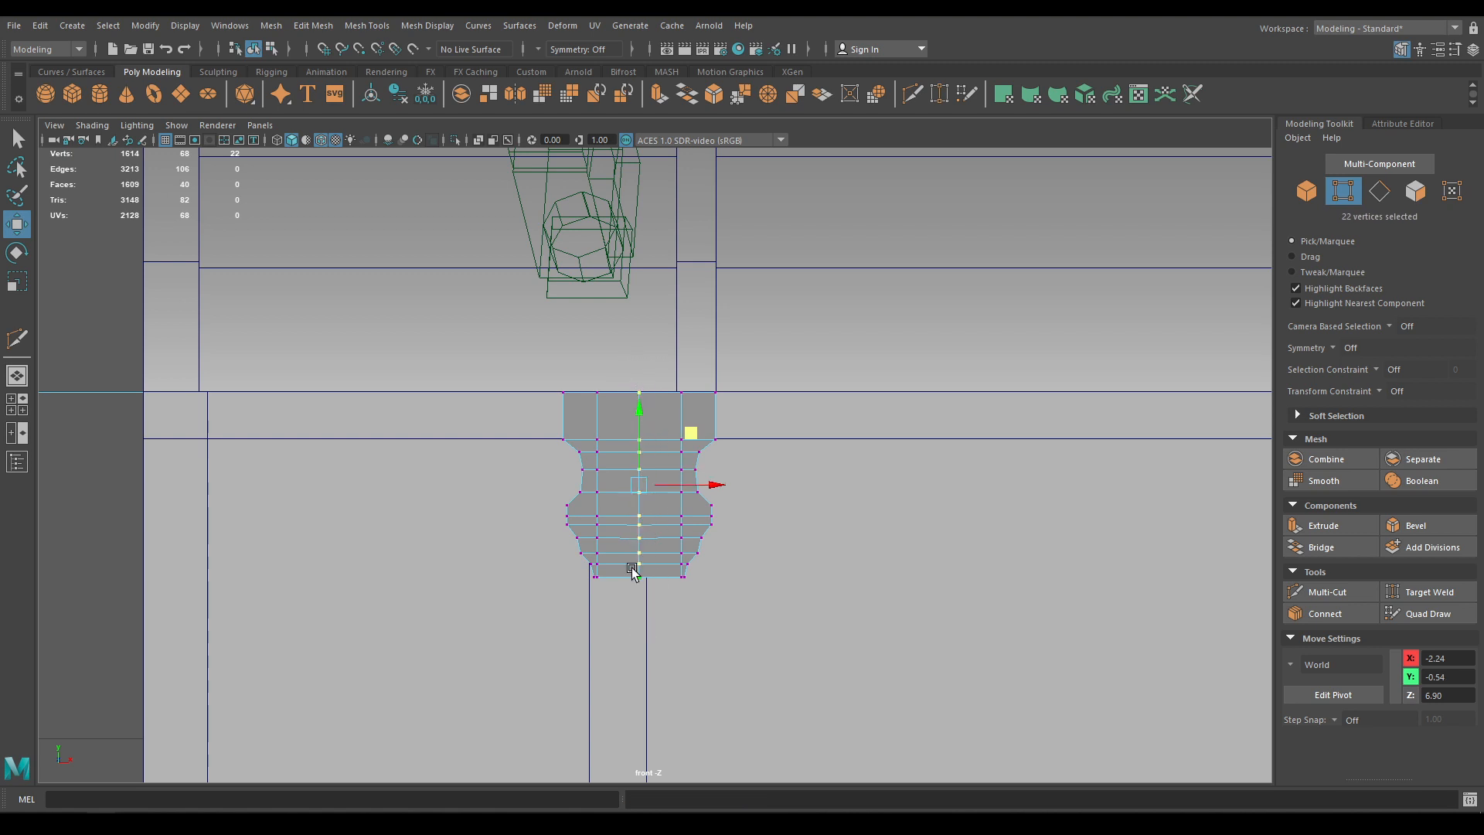
{"action": "right_click_drag", "start_coordinate": [624, 529], "coordinate": [622, 427]}
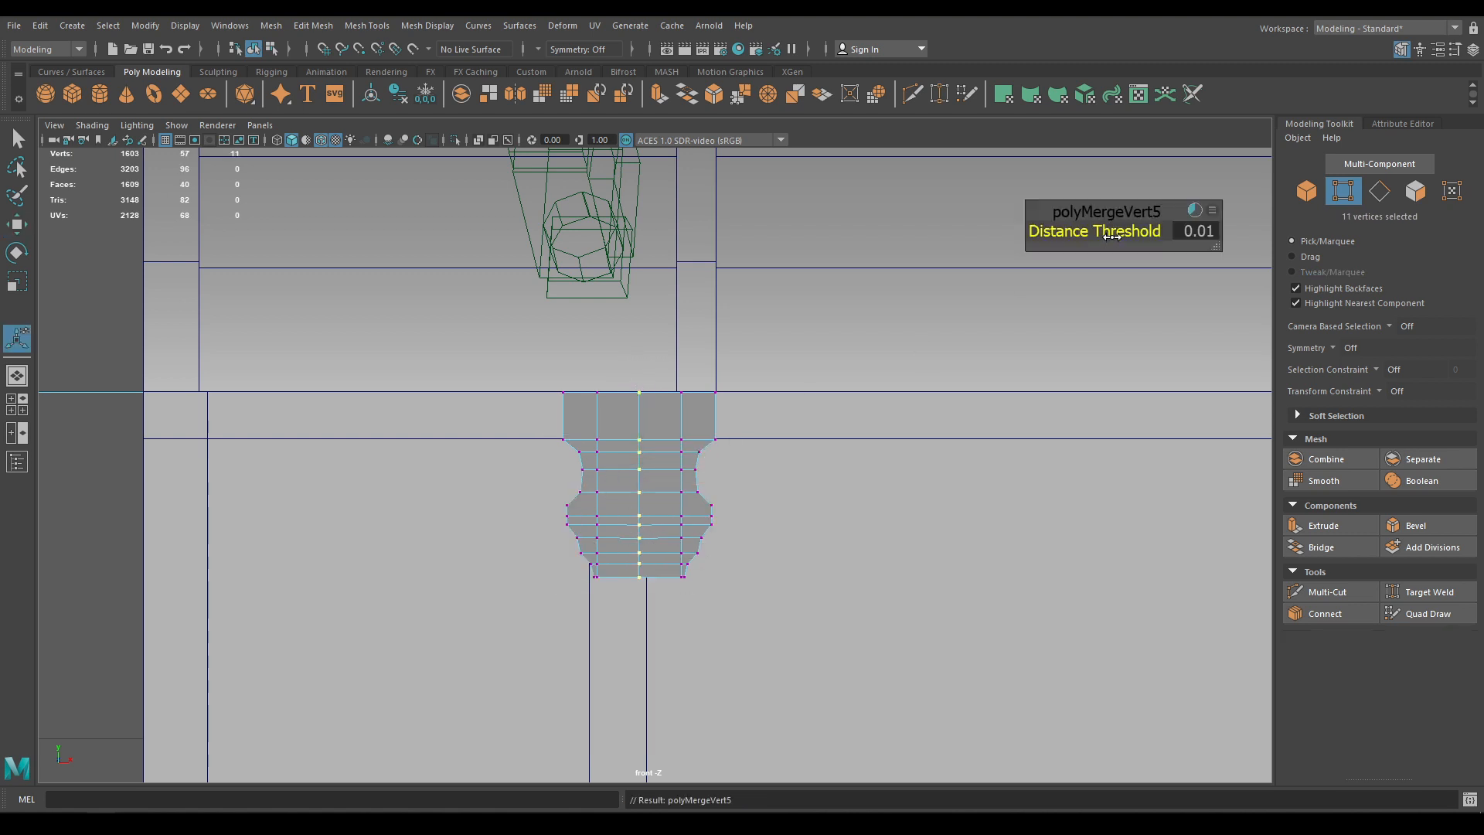
{"action": "mouse_move", "coordinate": [1111, 236]}
{"action": "left_mouse_down"}
{"action": "mouse_move", "coordinate": [1129, 232]}
{"action": "mouse_move", "coordinate": [1107, 228]}
{"action": "left_mouse_up"}
Extrude the lock plate's faces to a thickness of 0.15
{"action": "key", "text": "w"}
{"action": "key", "text": "space"}
{"action": "left_click_drag", "start_coordinate": [677, 469], "coordinate": [659, 381]}
{"action": "left_click_drag", "start_coordinate": [651, 439], "coordinate": [683, 442], "text": "alt"}
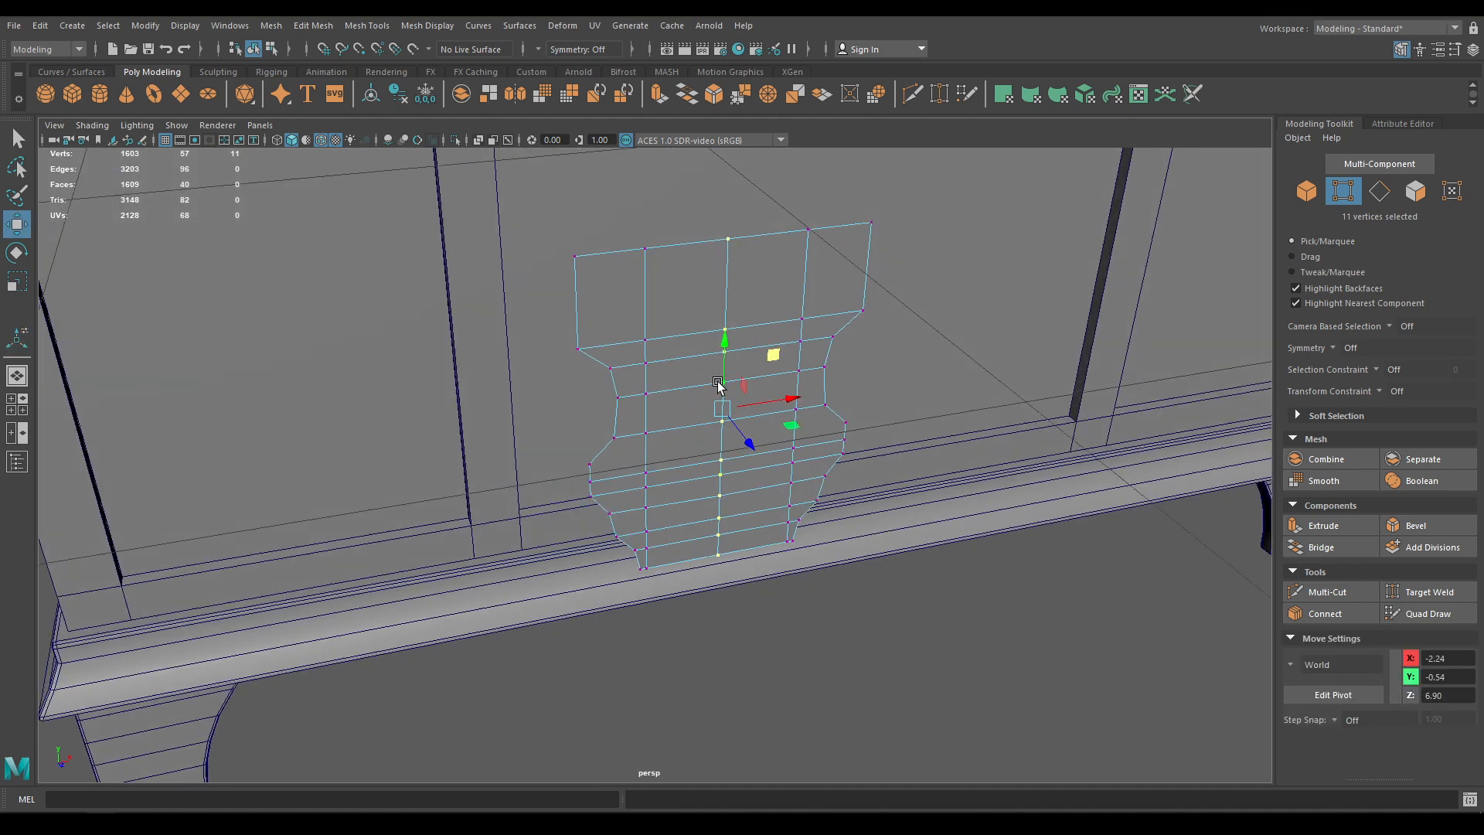
{"action": "right_click_drag", "start_coordinate": [719, 382], "coordinate": [794, 360]}
{"action": "scroll", "coordinate": [727, 367], "scroll_direction": "down", "scroll_amount": 2}
{"action": "key", "text": "space"}
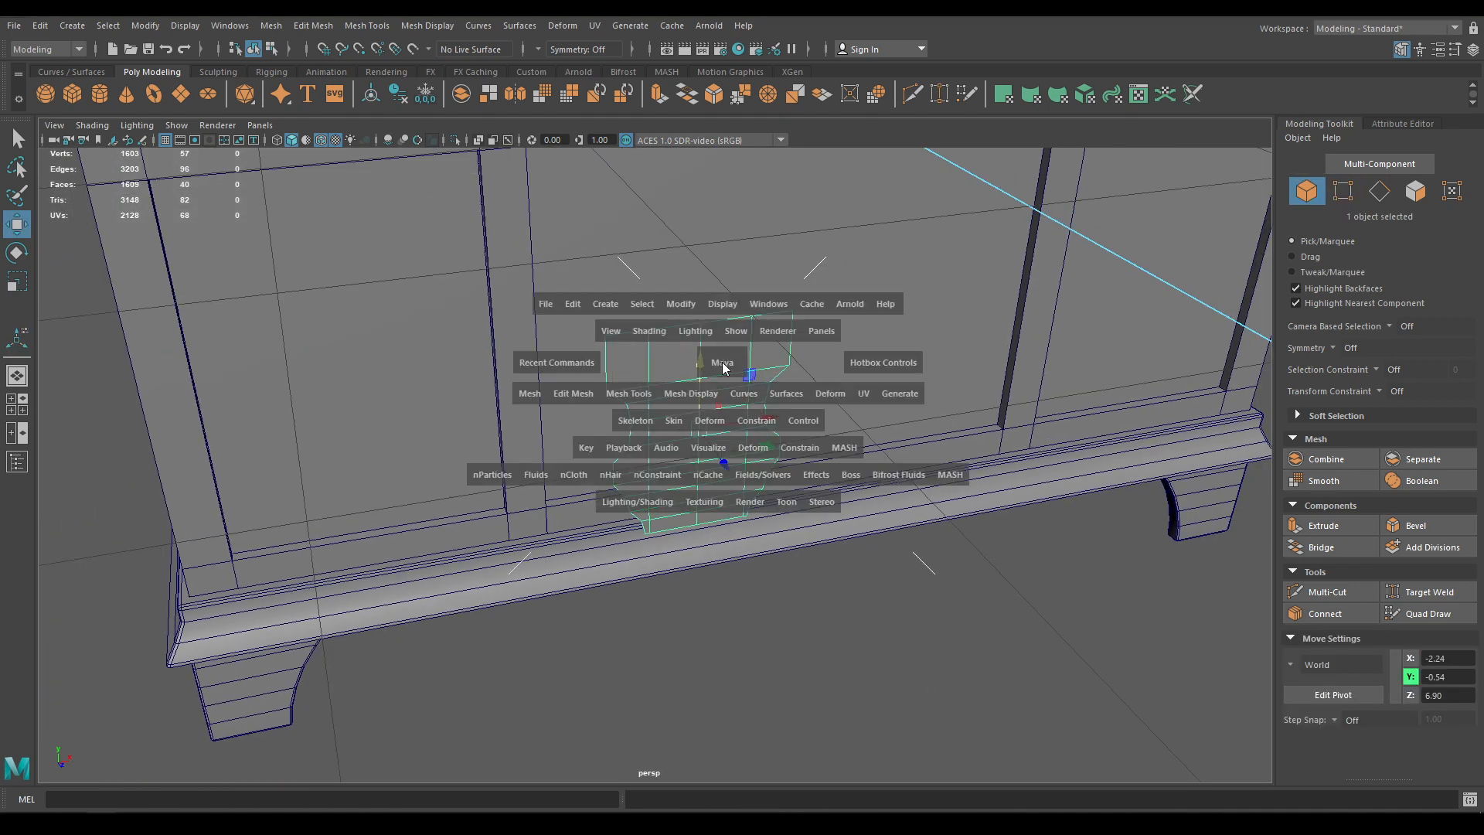
{"action": "left_click_drag", "start_coordinate": [725, 367], "coordinate": [760, 466], "text": "alt"}
{"action": "key", "text": "ctrl+e"}
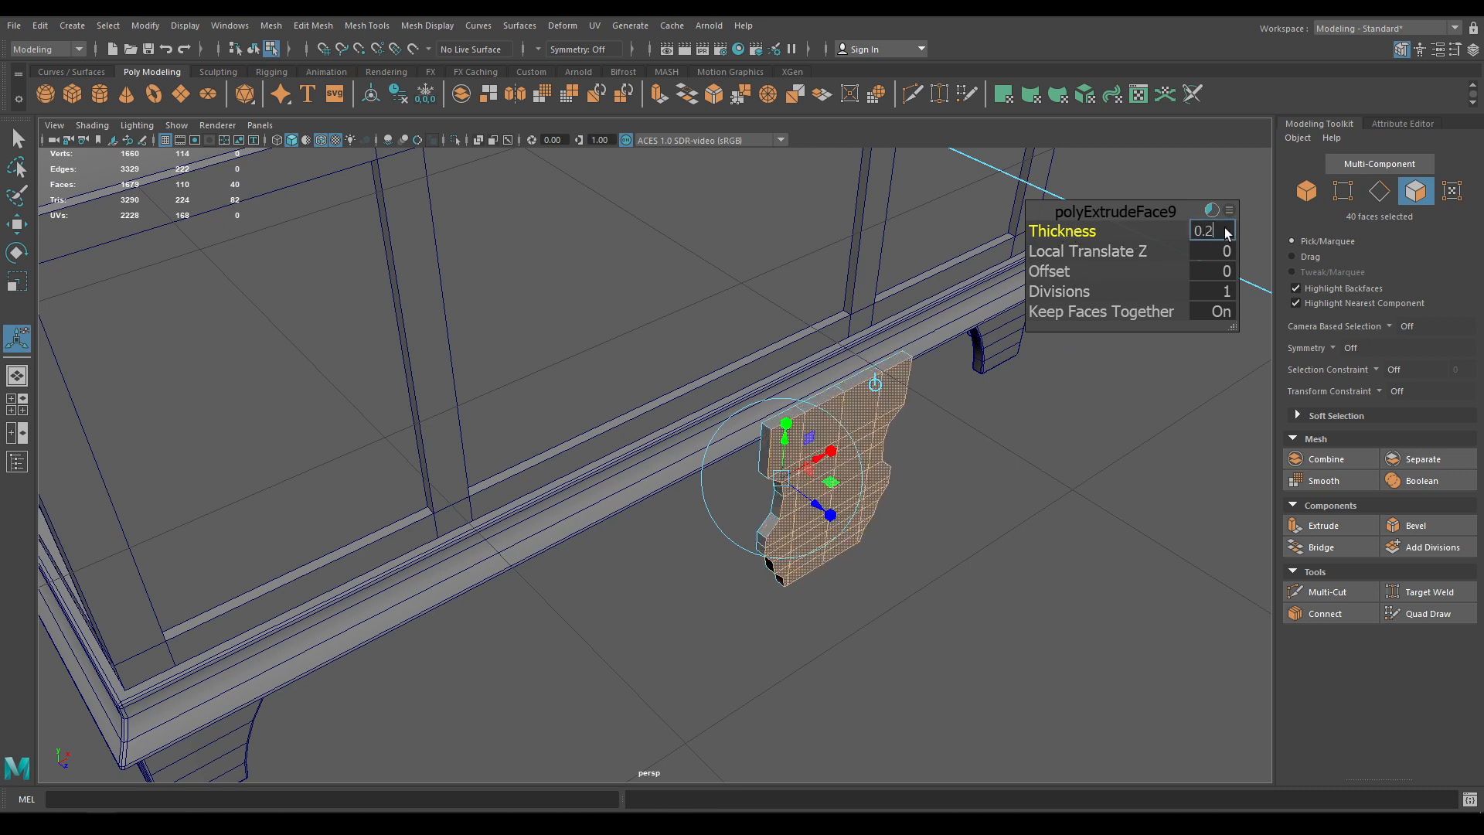
{"action": "key", "text": "Return"}
{"action": "type", "text": "0.1"}
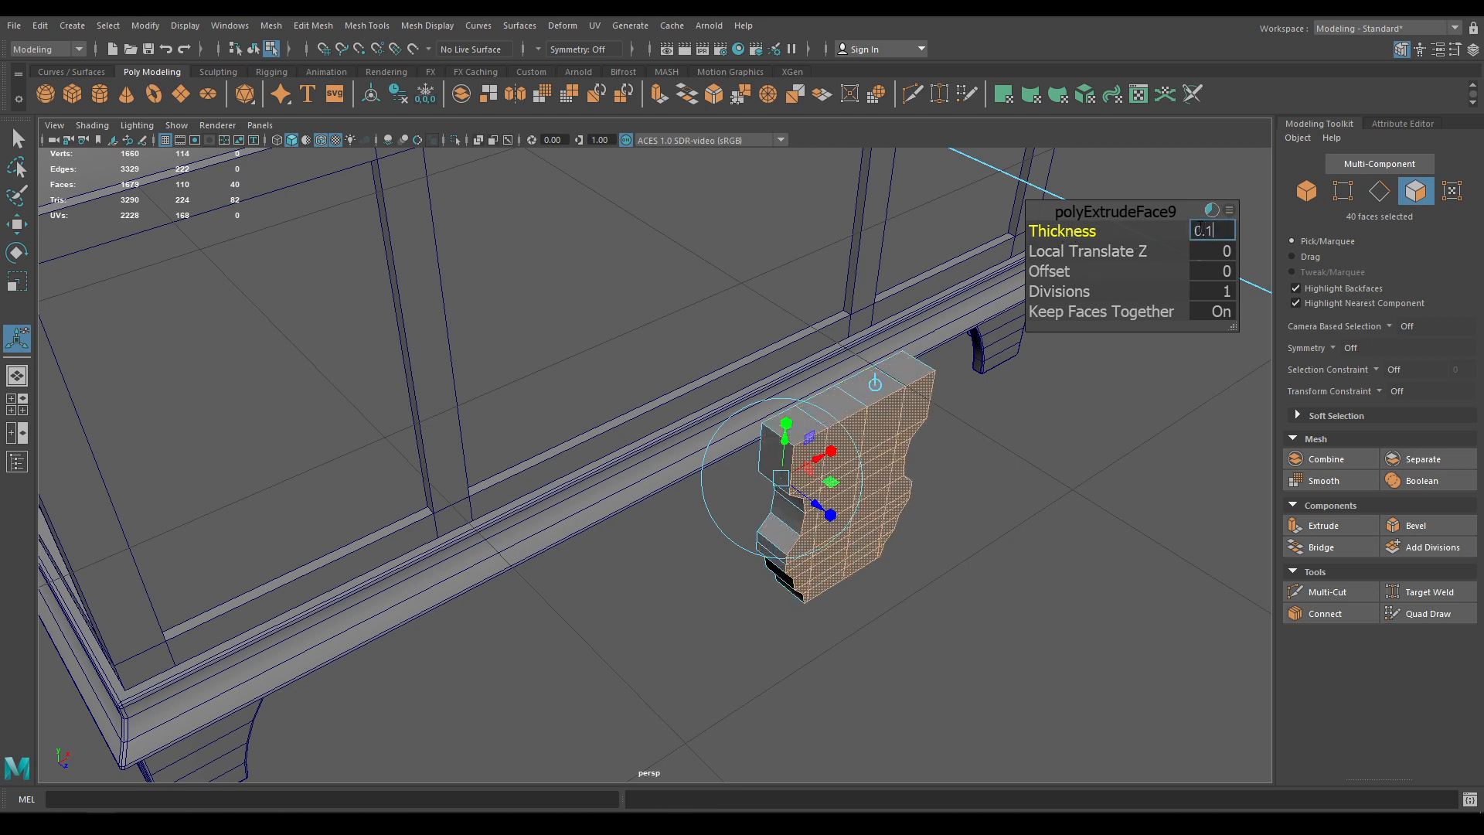
{"action": "type", "text": "5"}
{"action": "key", "text": "Return"}
{"action": "left_click", "coordinate": [1135, 207]}
Move the lock plate forward along Z onto the chest front
{"action": "key", "text": "w"}
{"action": "right_click_drag", "start_coordinate": [1135, 209], "coordinate": [1222, 193]}
{"action": "scroll", "coordinate": [968, 403], "scroll_direction": "down", "scroll_amount": 4}
{"action": "left_click_drag", "start_coordinate": [968, 404], "coordinate": [1006, 406], "text": "alt"}
{"action": "left_click_drag", "start_coordinate": [849, 504], "coordinate": [441, 422]}
In front view, nudge the latch left along X to about -2.35
{"action": "key", "text": "space"}
{"action": "left_click_drag", "start_coordinate": [487, 357], "coordinate": [494, 388]}
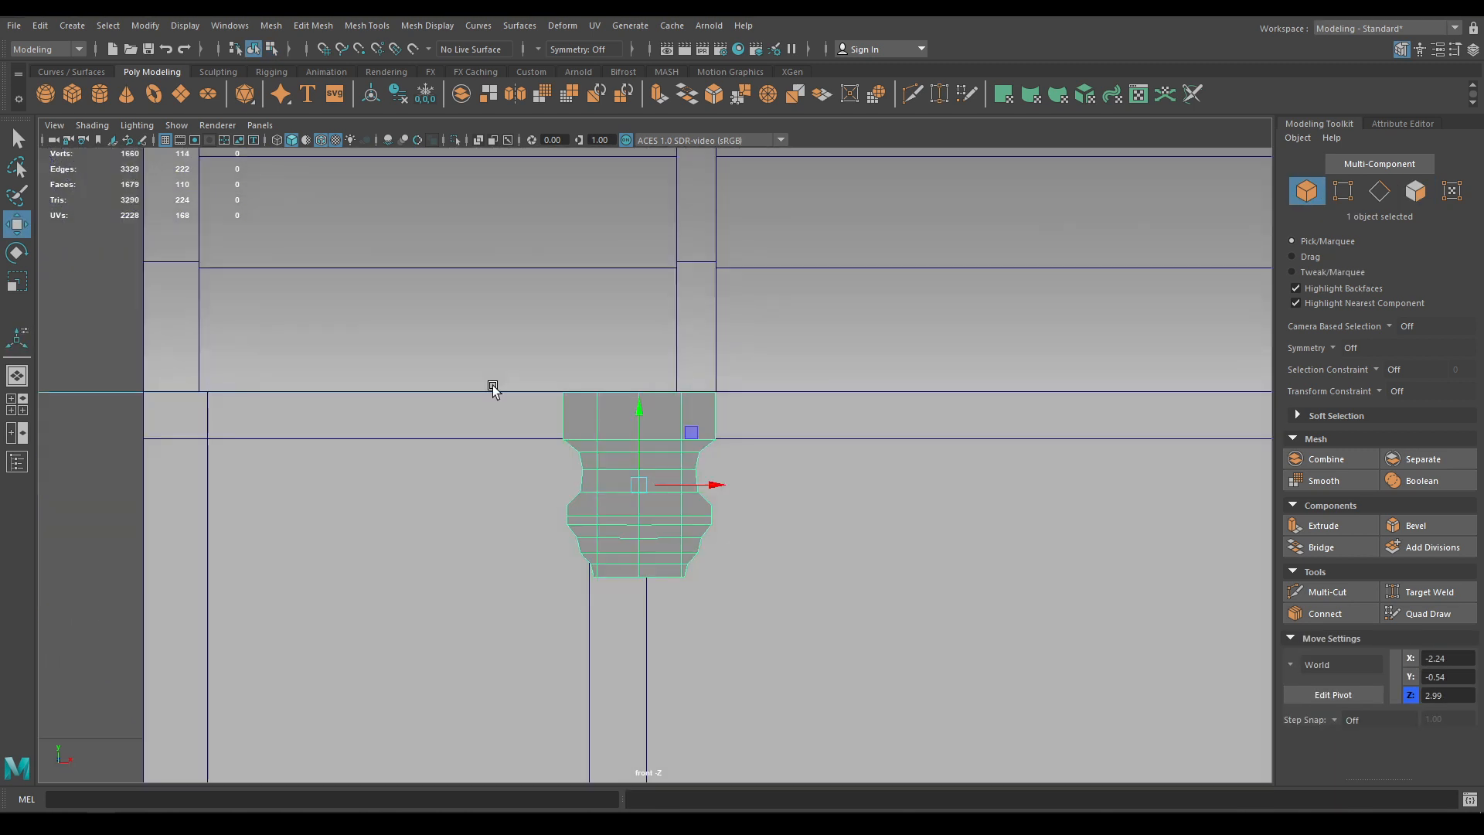
{"action": "scroll", "coordinate": [608, 532], "scroll_direction": "up", "scroll_amount": 2}
{"action": "left_click_drag", "start_coordinate": [712, 488], "coordinate": [649, 397]}
Raise the latch slightly so its top overlaps the rail below the lid
{"action": "key", "text": "space"}
{"action": "left_click_drag", "start_coordinate": [741, 716], "coordinate": [550, 470], "text": "alt"}
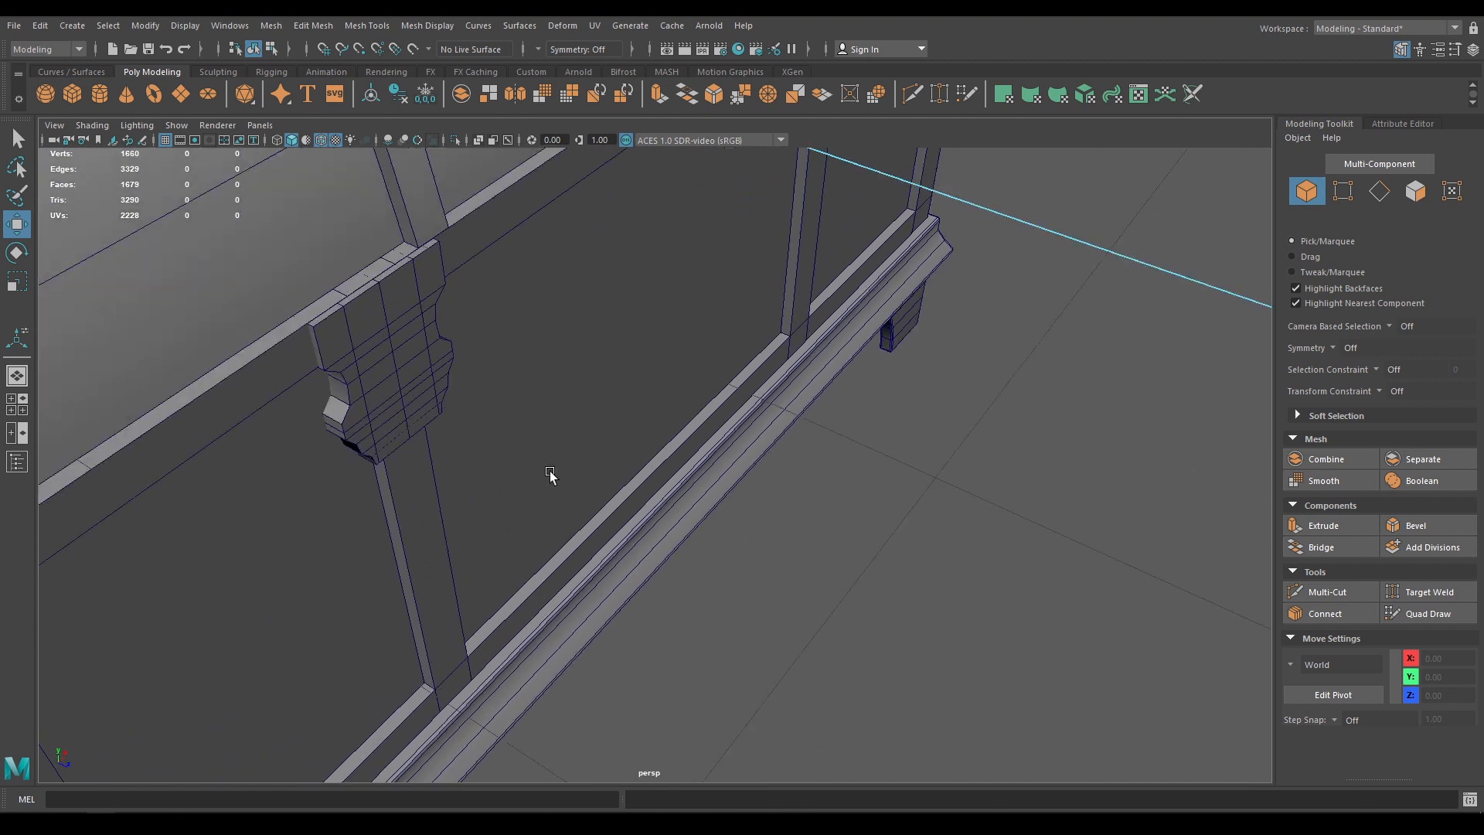
{"action": "left_click", "coordinate": [321, 140]}
{"action": "mouse_move", "coordinate": [337, 265]}
{"action": "left_mouse_down", "text": "alt"}
{"action": "mouse_move", "coordinate": [367, 360]}
{"action": "mouse_move", "coordinate": [328, 387]}
{"action": "mouse_move", "coordinate": [377, 455]}
{"action": "mouse_move", "coordinate": [365, 392]}
{"action": "left_mouse_up", "text": "alt"}
{"action": "left_click", "coordinate": [343, 335]}
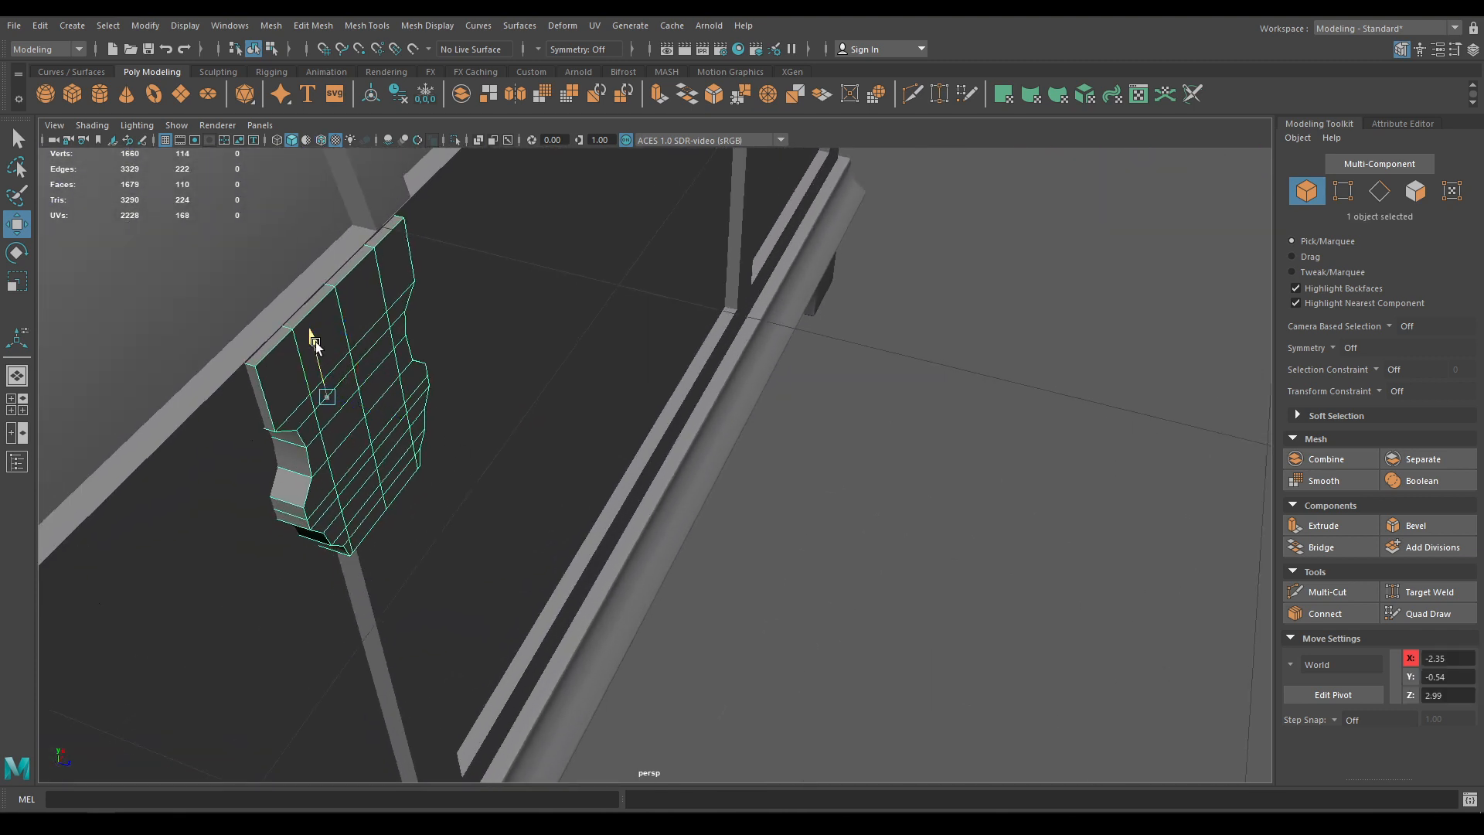
{"action": "left_click_drag", "start_coordinate": [316, 342], "coordinate": [311, 342]}
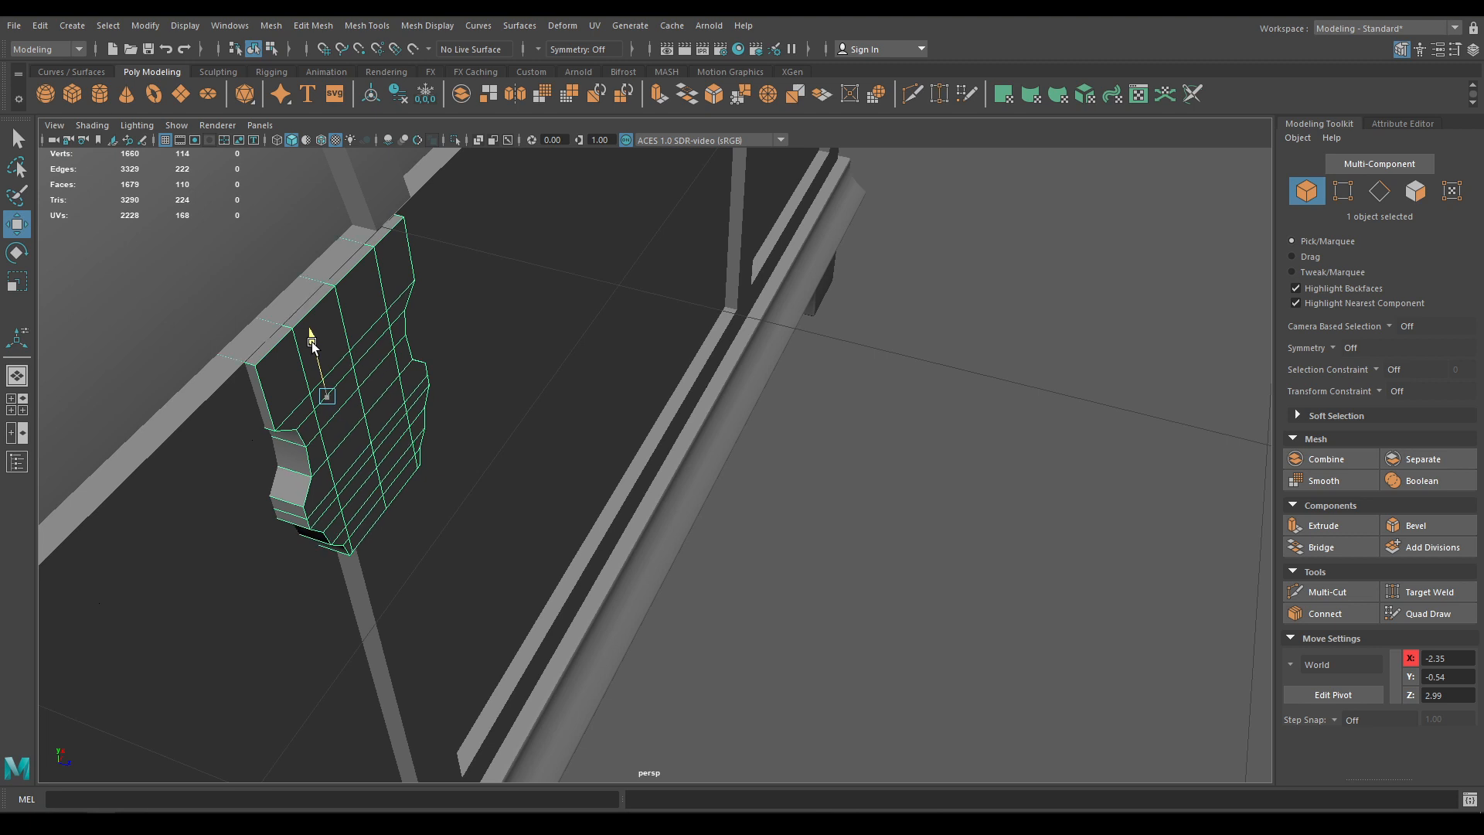
Reselect the latch from the chest front and bring up its existing materials list
{"action": "left_click", "coordinate": [815, 504]}
{"action": "left_click_drag", "start_coordinate": [827, 576], "coordinate": [595, 476], "text": "alt"}
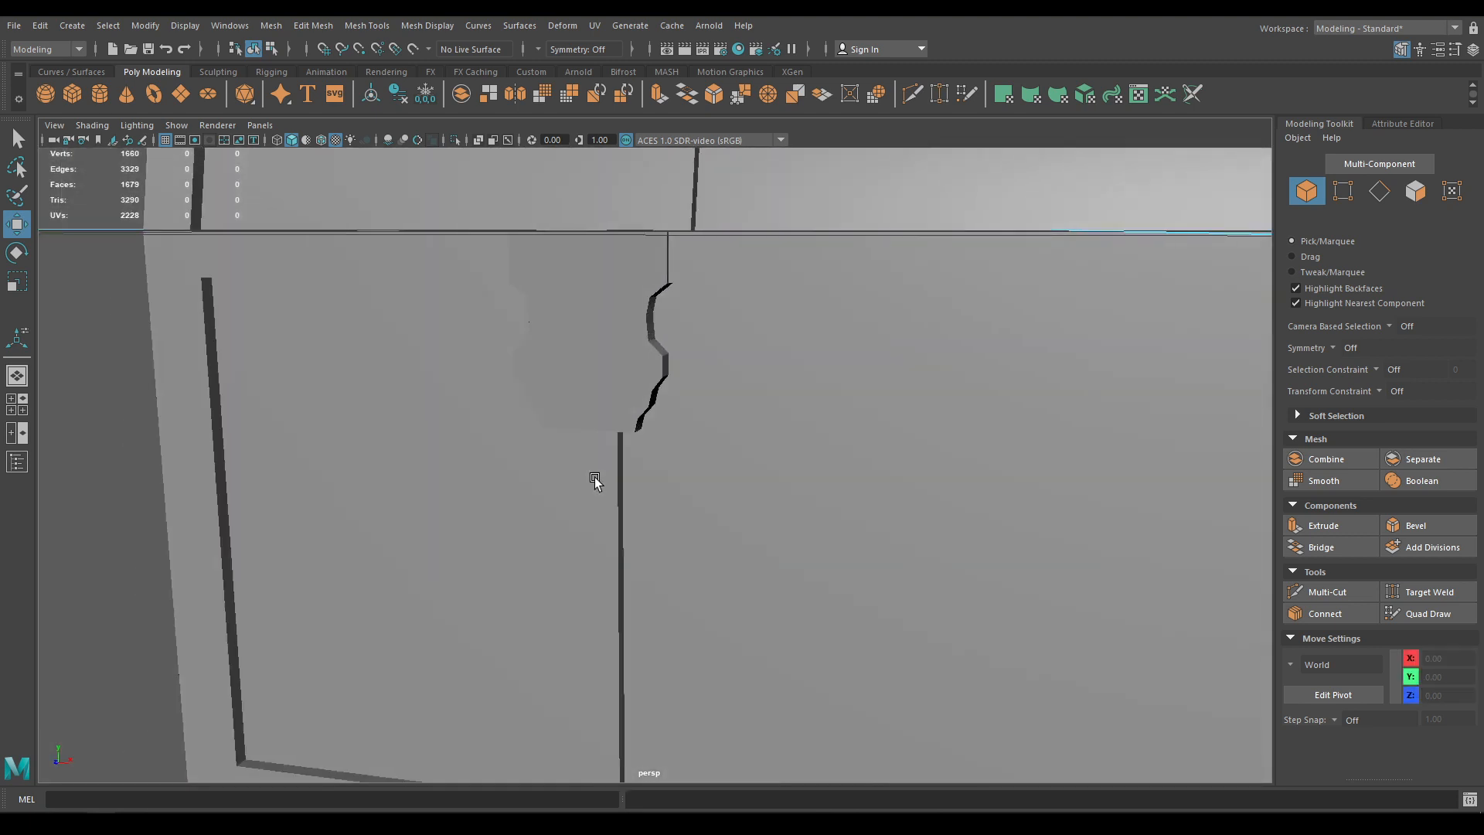
{"action": "left_click", "coordinate": [595, 332]}
{"action": "right_click_drag", "start_coordinate": [595, 332], "coordinate": [716, 762]}
Assign blinn1 to the latch and select three of its horizontal edge loops
{"action": "left_click_drag", "start_coordinate": [639, 448], "coordinate": [615, 358], "text": "alt"}
{"action": "right_click_drag", "start_coordinate": [615, 364], "coordinate": [611, 300]}
{"action": "double_click", "coordinate": [632, 306]}
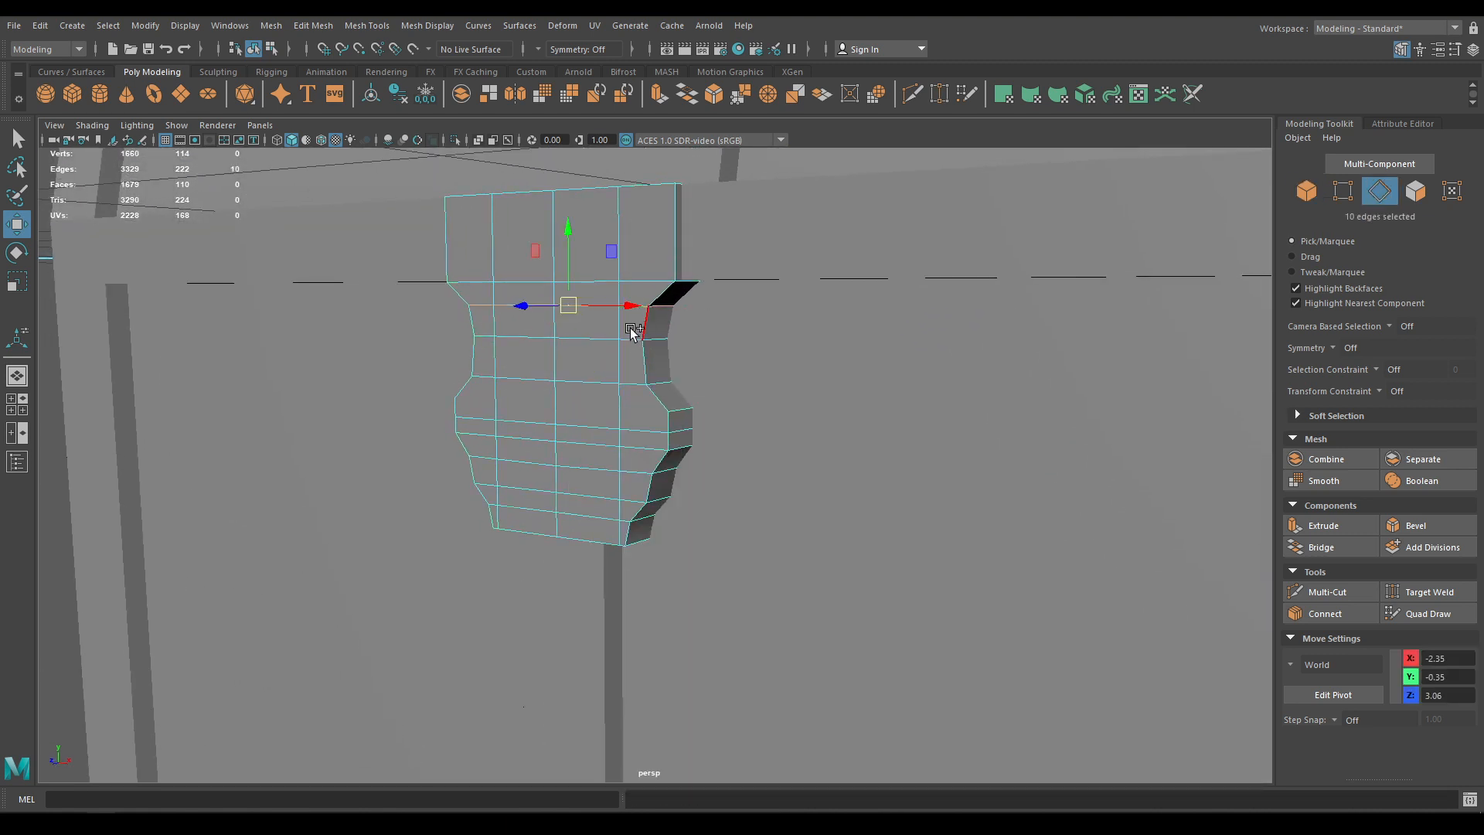
{"action": "double_click", "coordinate": [630, 337], "text": "shift"}
{"action": "double_click", "coordinate": [627, 383], "text": "shift"}
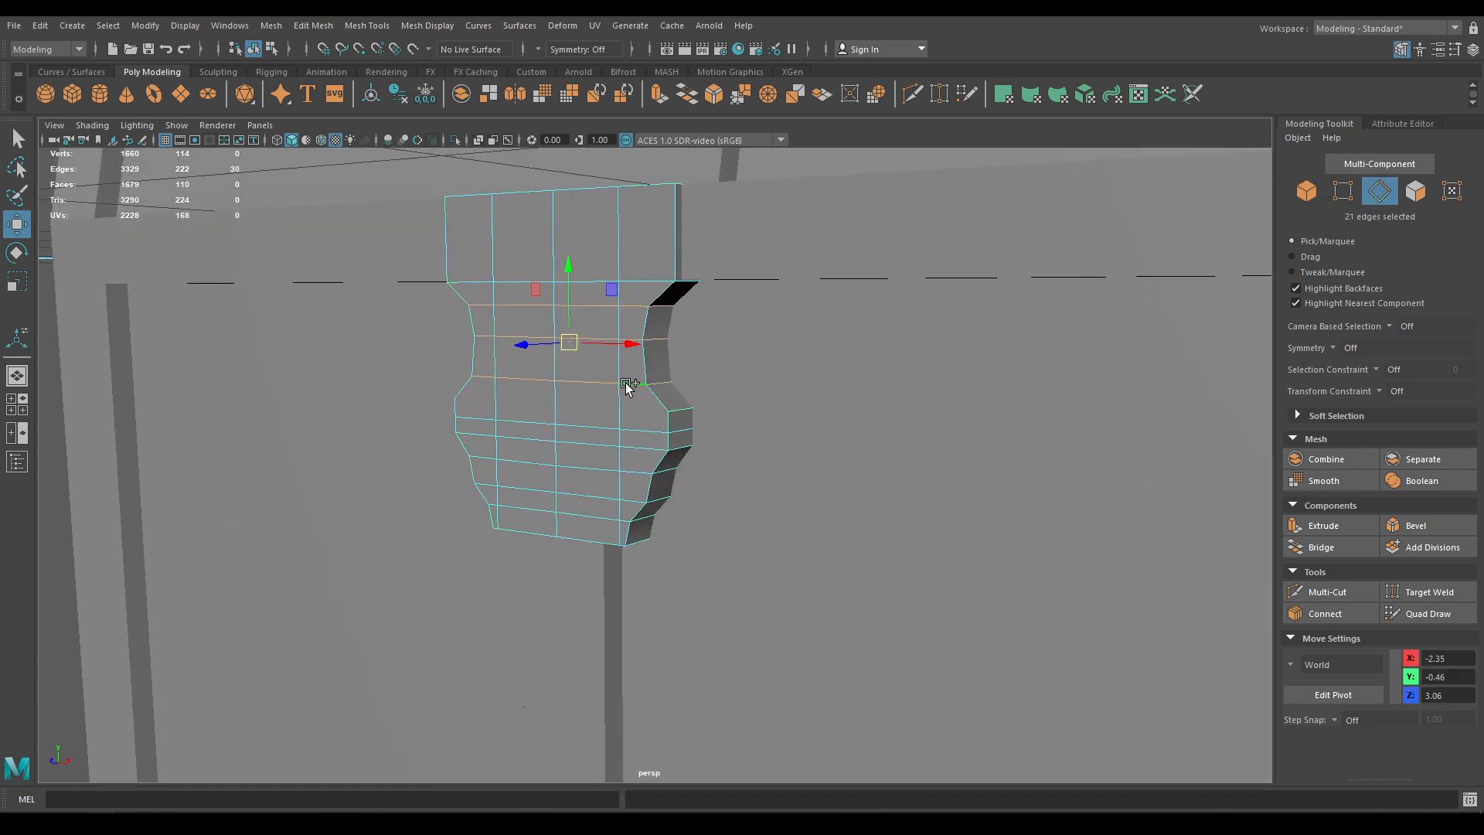
Select the latch's horizontal edge loops and apply Soften Edge to them
{"action": "double_click", "coordinate": [644, 433]}
{"action": "key", "text": "r"}
{"action": "left_click_drag", "start_coordinate": [612, 459], "coordinate": [496, 436], "text": "alt"}
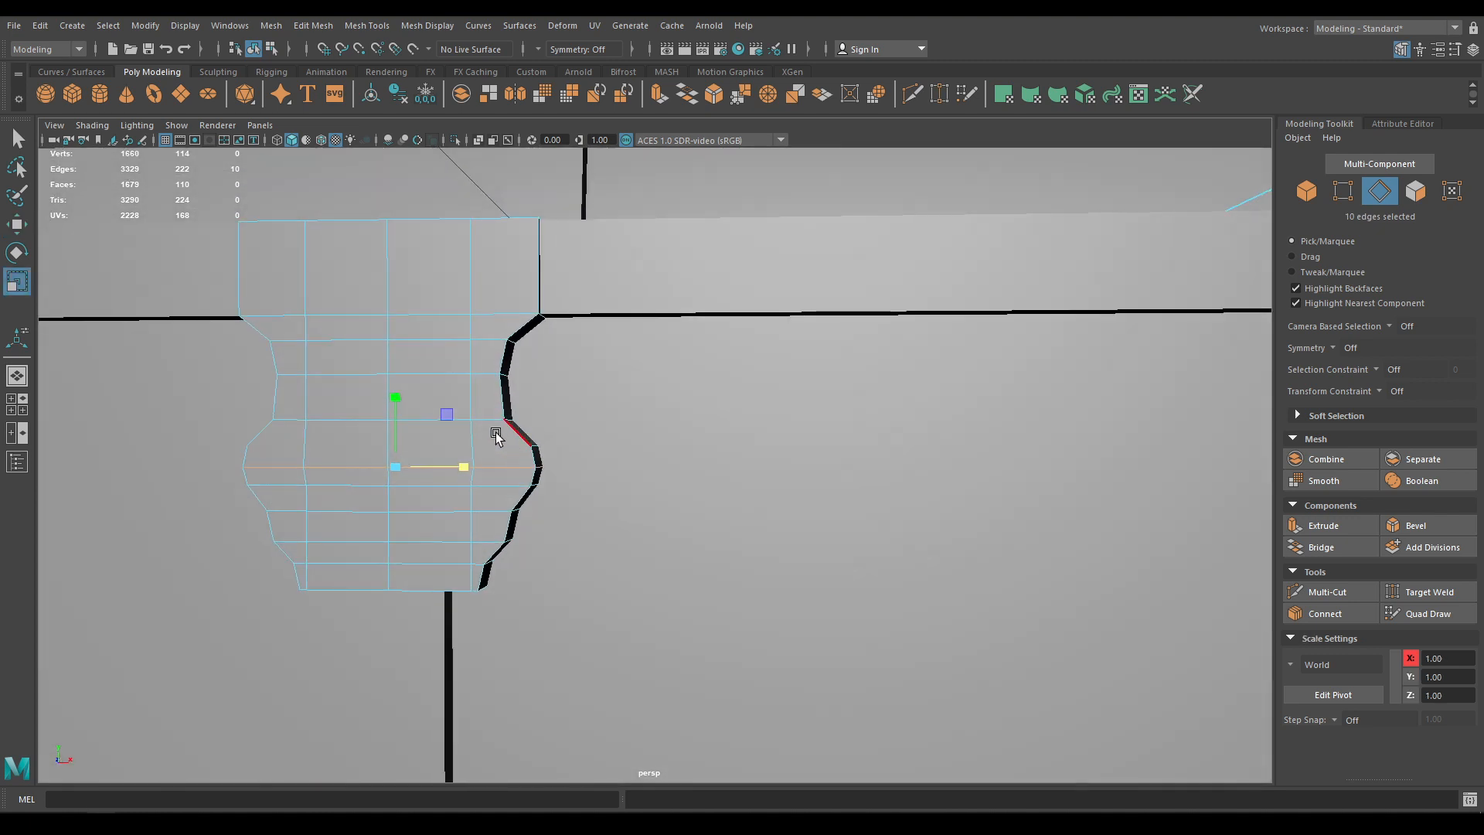
{"action": "double_click", "coordinate": [495, 522], "text": "shift"}
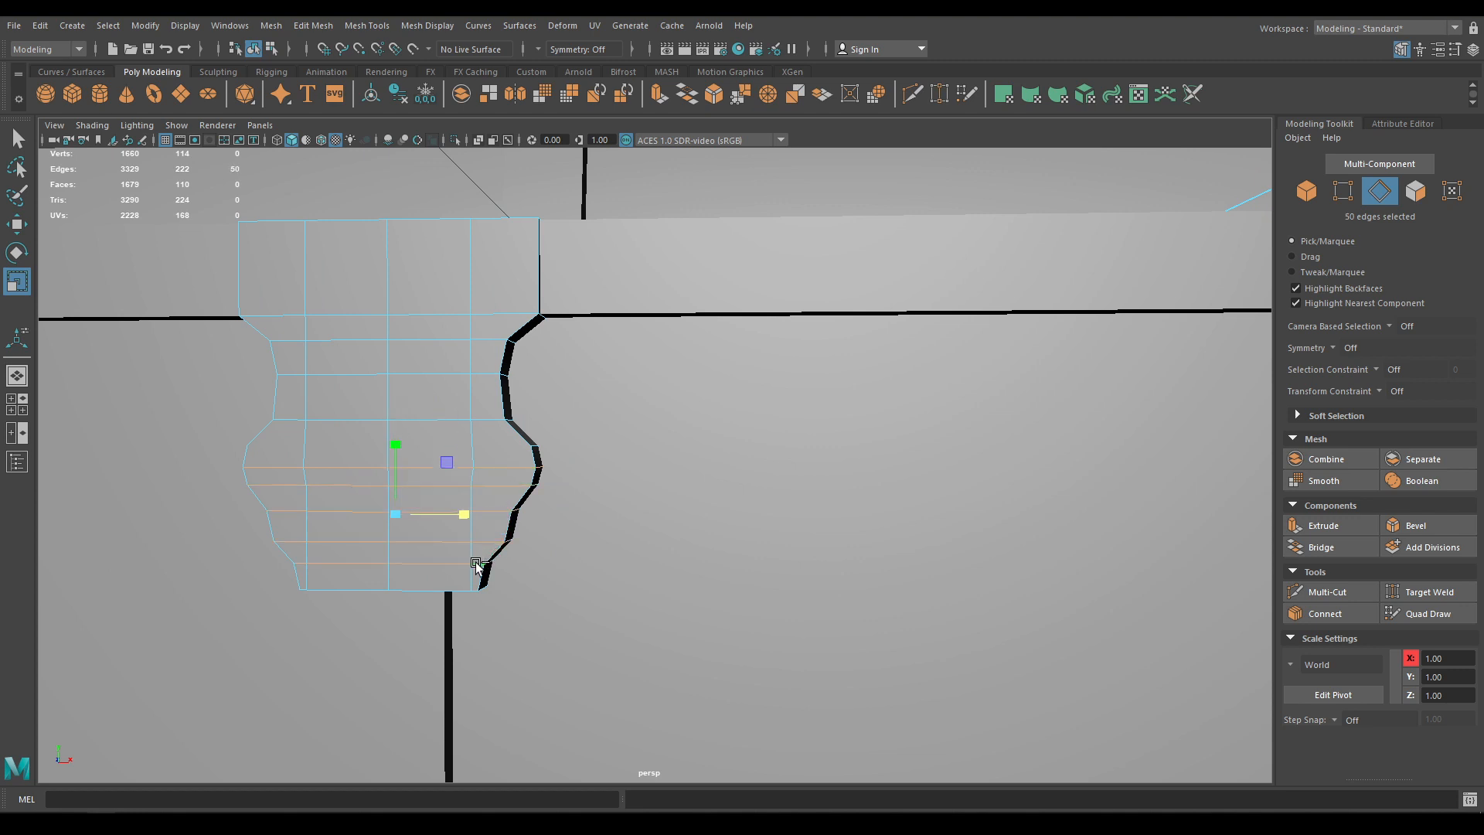
{"action": "double_click", "coordinate": [481, 316], "text": "shift"}
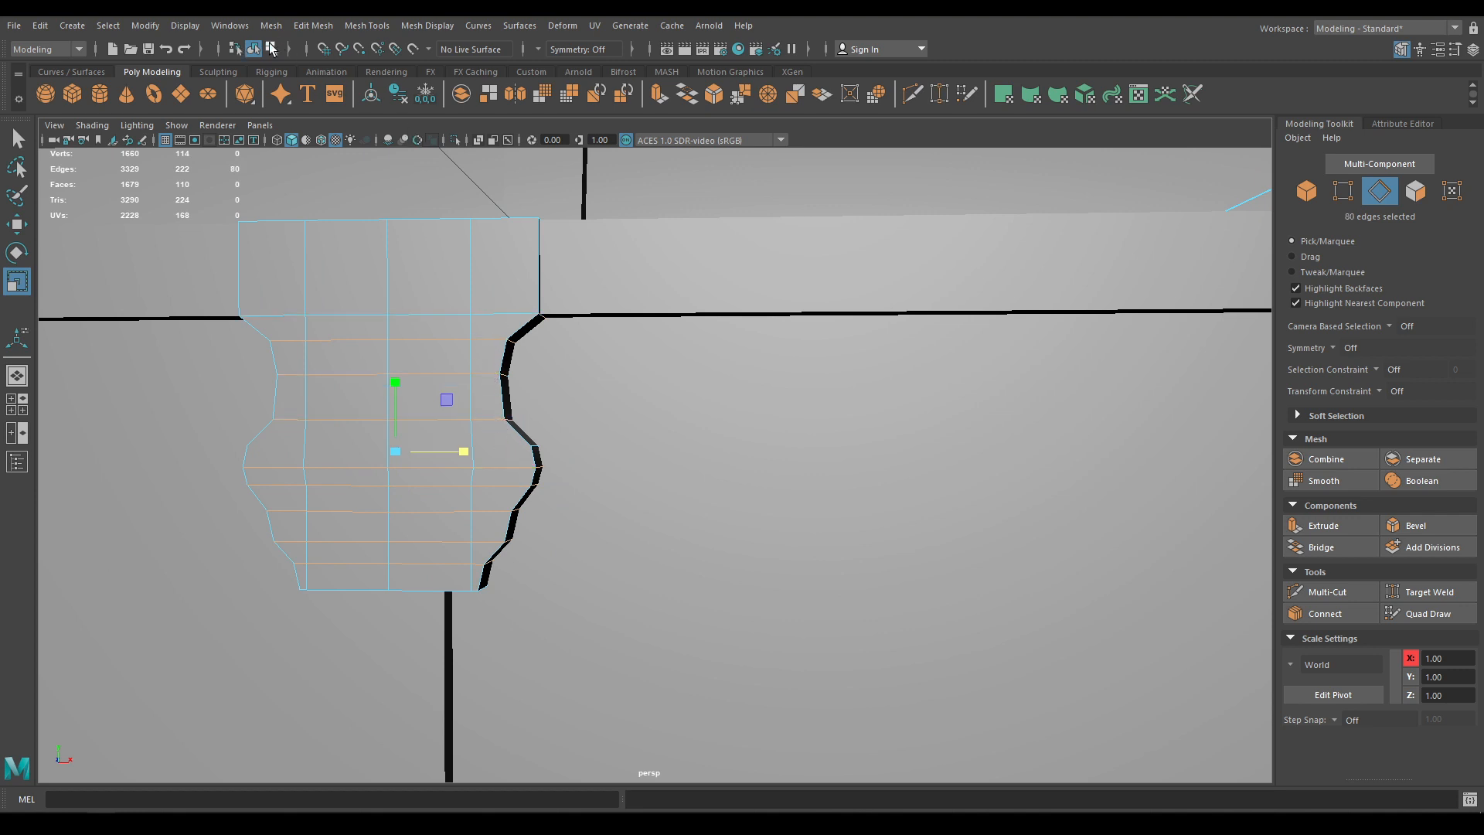
{"action": "left_click", "coordinate": [427, 24]}
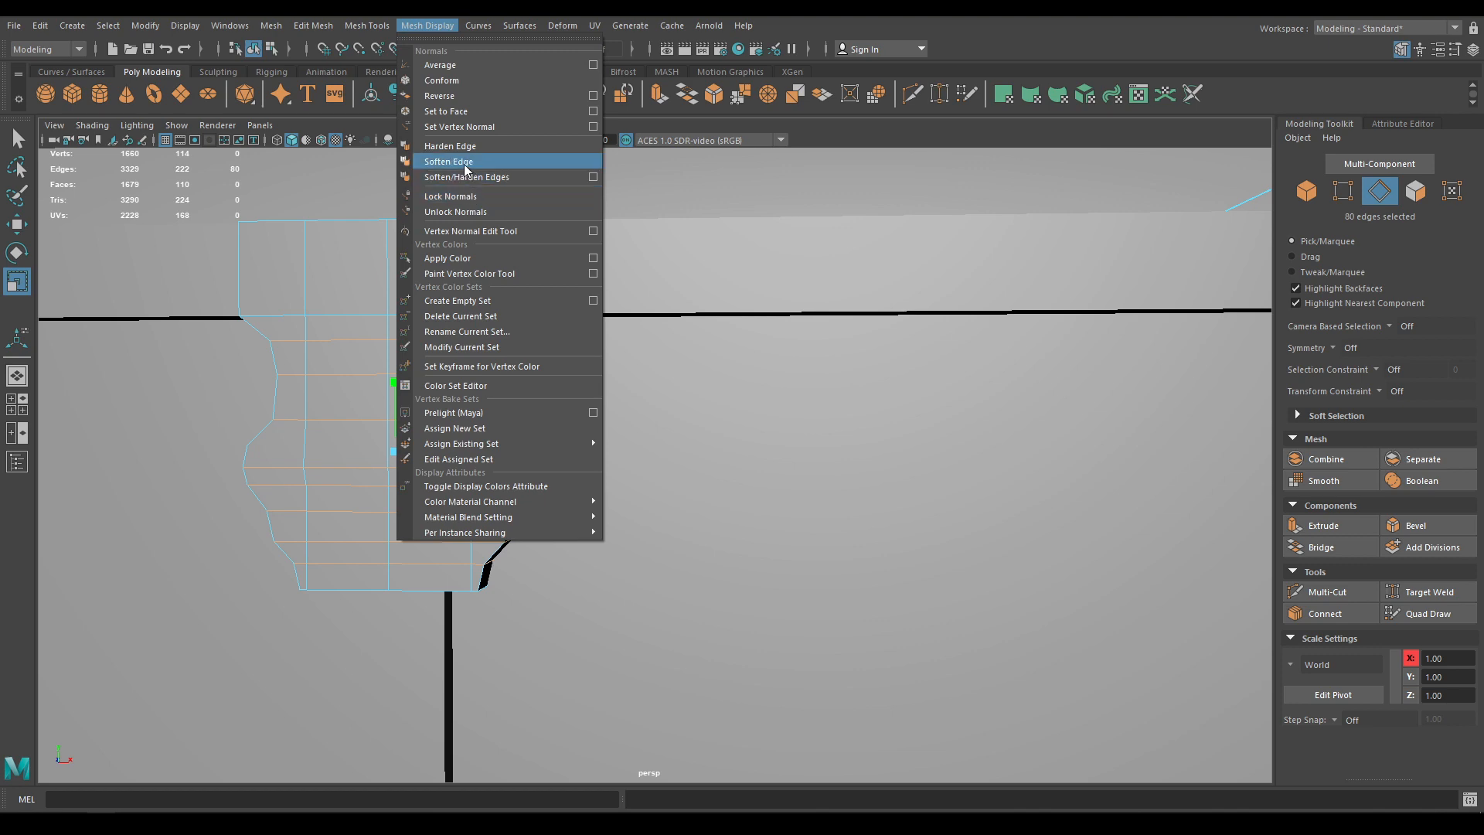
{"action": "left_click", "coordinate": [405, 161]}
Return to object mode, zoom in on the latch, and activate Multi-Cut
{"action": "key", "text": "w"}
{"action": "right_click_drag", "start_coordinate": [388, 267], "coordinate": [484, 242]}
{"action": "left_click_drag", "start_coordinate": [483, 325], "coordinate": [391, 363], "text": "alt"}
{"action": "right_click_drag", "start_coordinate": [541, 457], "coordinate": [609, 464], "text": "alt"}
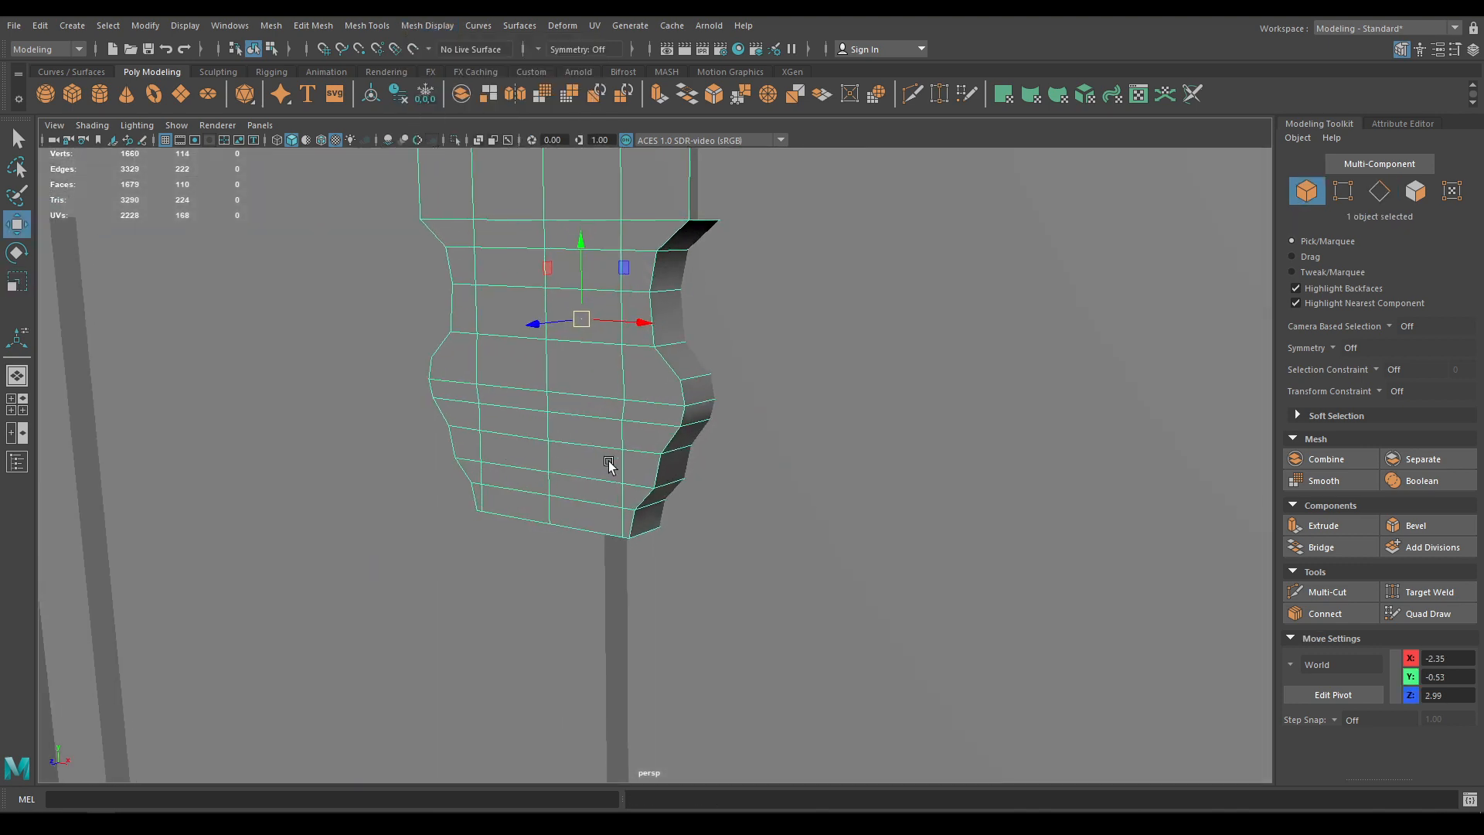
{"action": "left_click_drag", "start_coordinate": [663, 399], "coordinate": [537, 397], "text": "alt"}
{"action": "right_click_drag", "start_coordinate": [536, 392], "coordinate": [468, 388]}
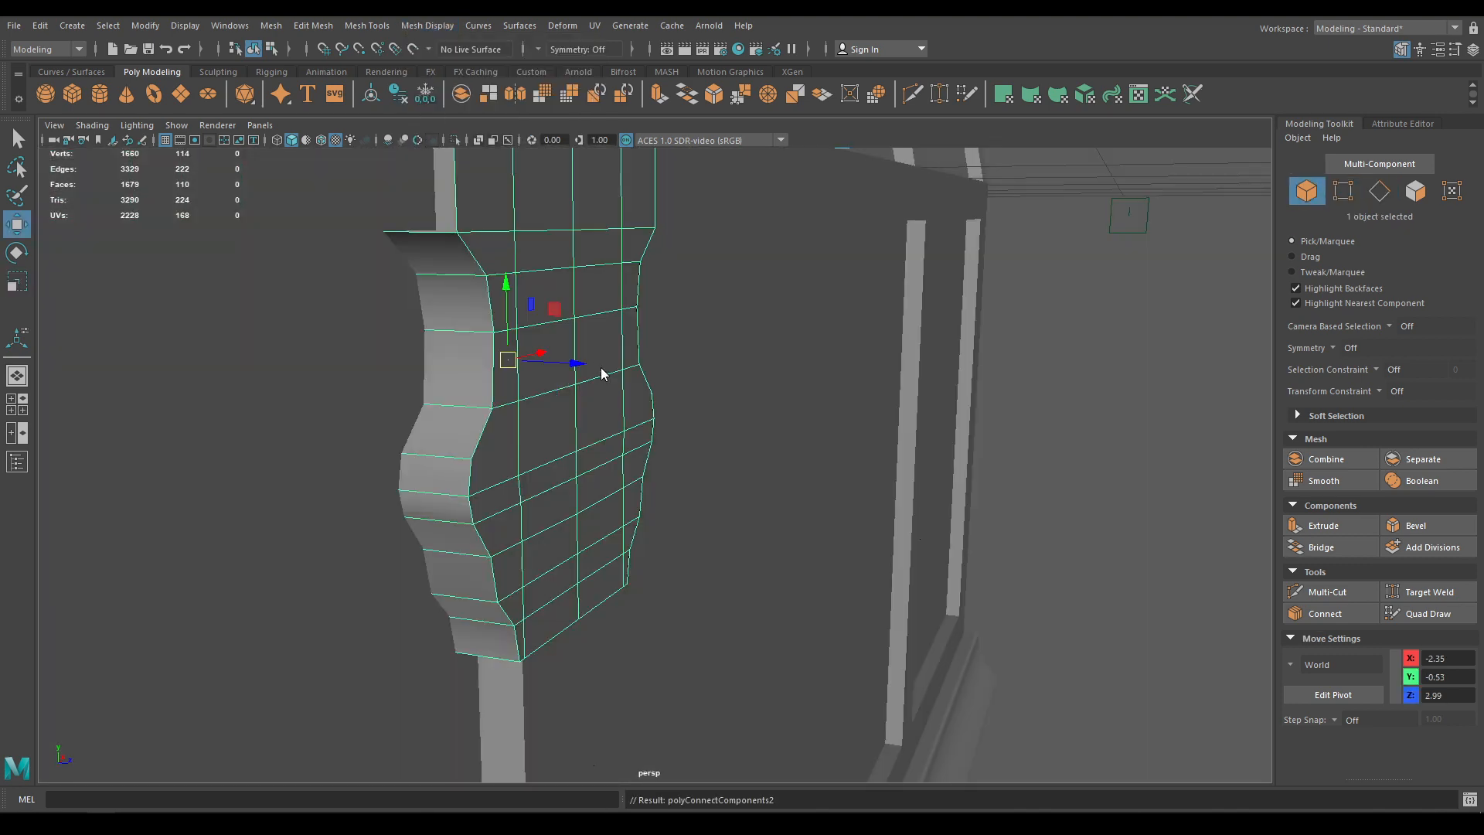
{"action": "right_click_drag", "start_coordinate": [601, 374], "coordinate": [504, 379], "text": "shift"}
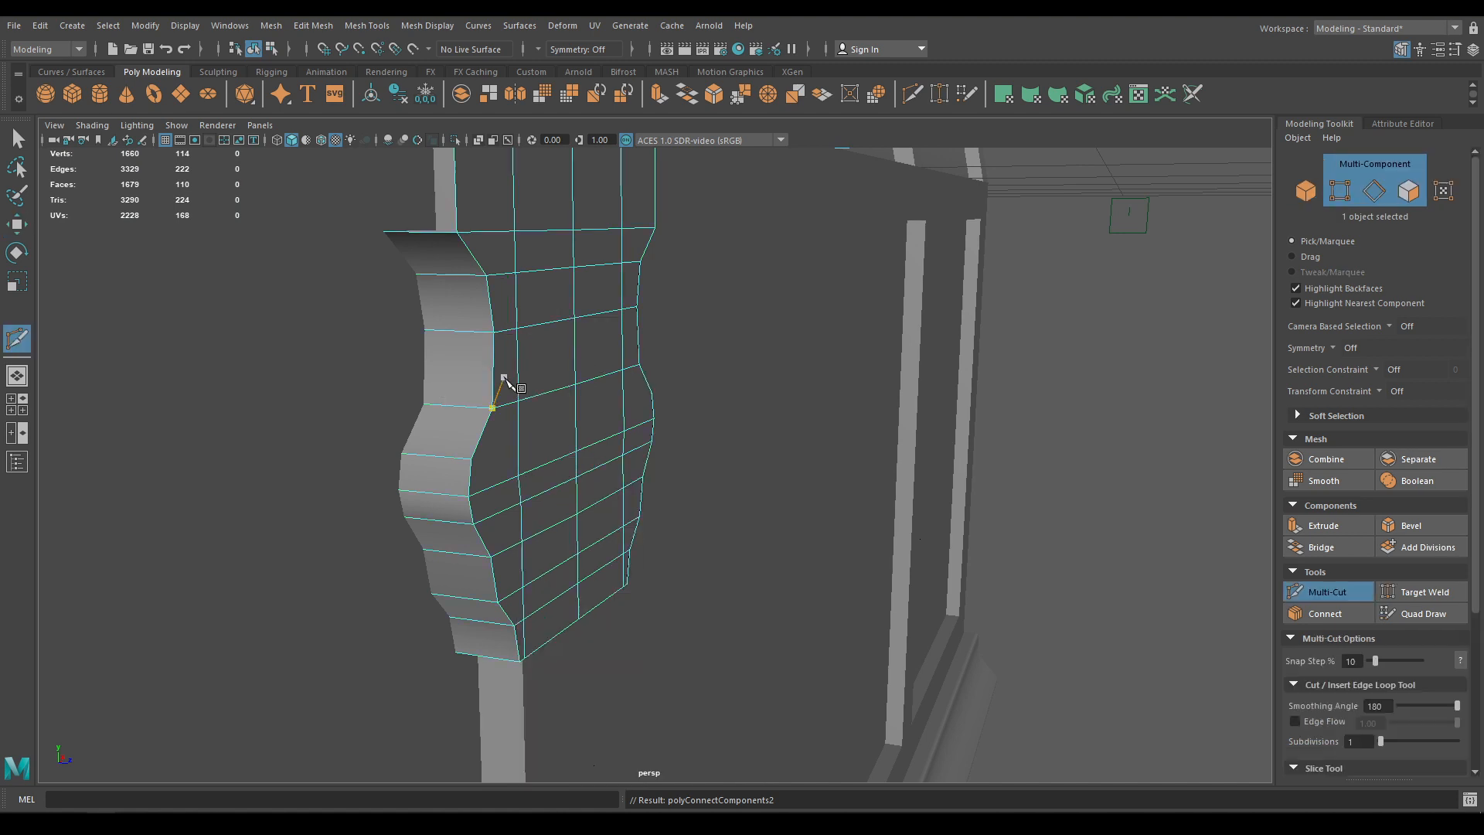
Isolate the latch and cut extra edges into both of its curved sides
{"action": "left_click", "coordinate": [472, 460]}
{"action": "left_click_drag", "start_coordinate": [576, 458], "coordinate": [407, 456], "text": "alt"}
{"action": "left_click_drag", "start_coordinate": [628, 419], "coordinate": [554, 412], "text": "alt"}
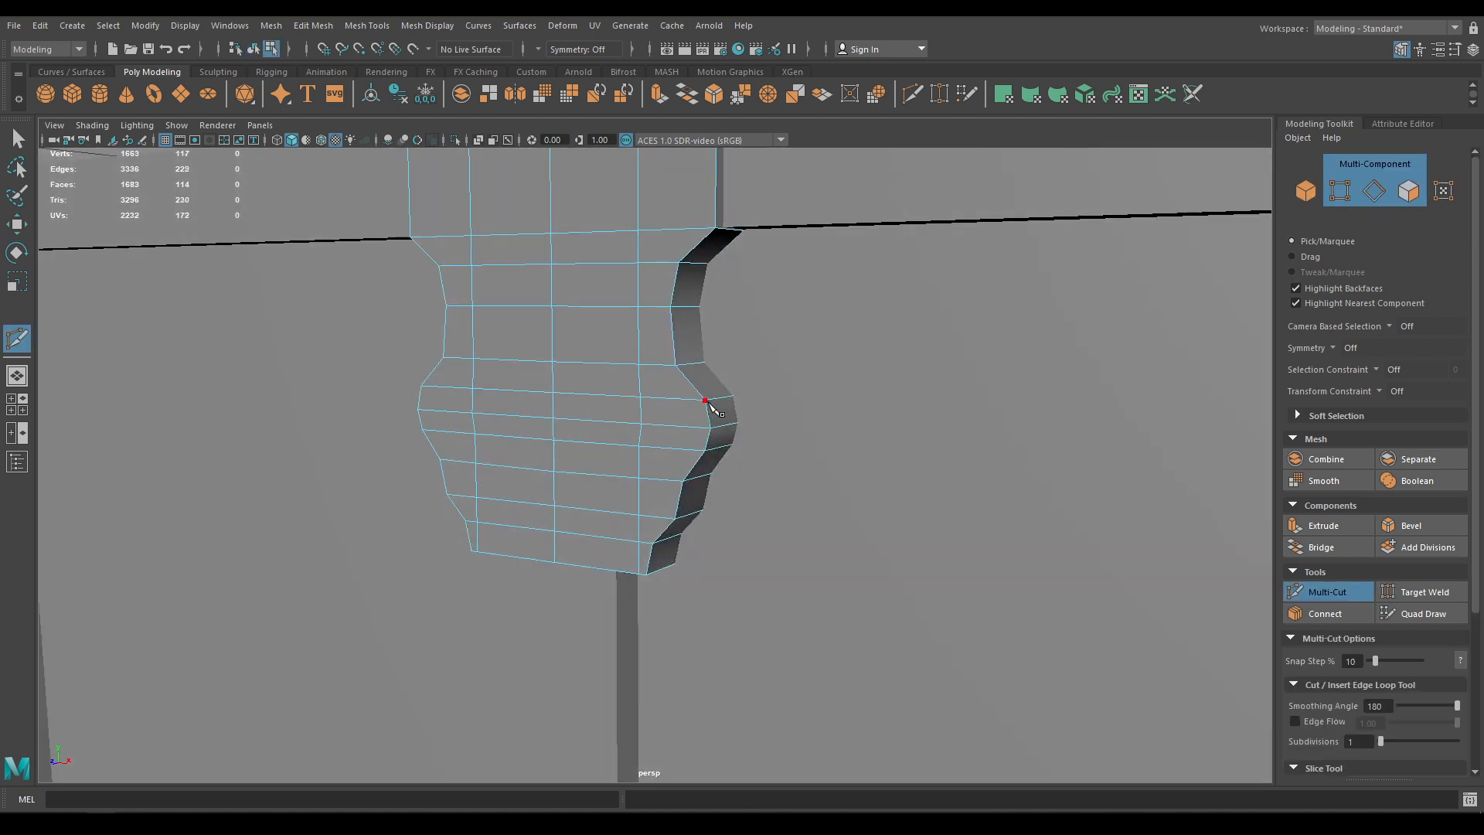
{"action": "right_click_drag", "start_coordinate": [594, 357], "coordinate": [649, 319]}
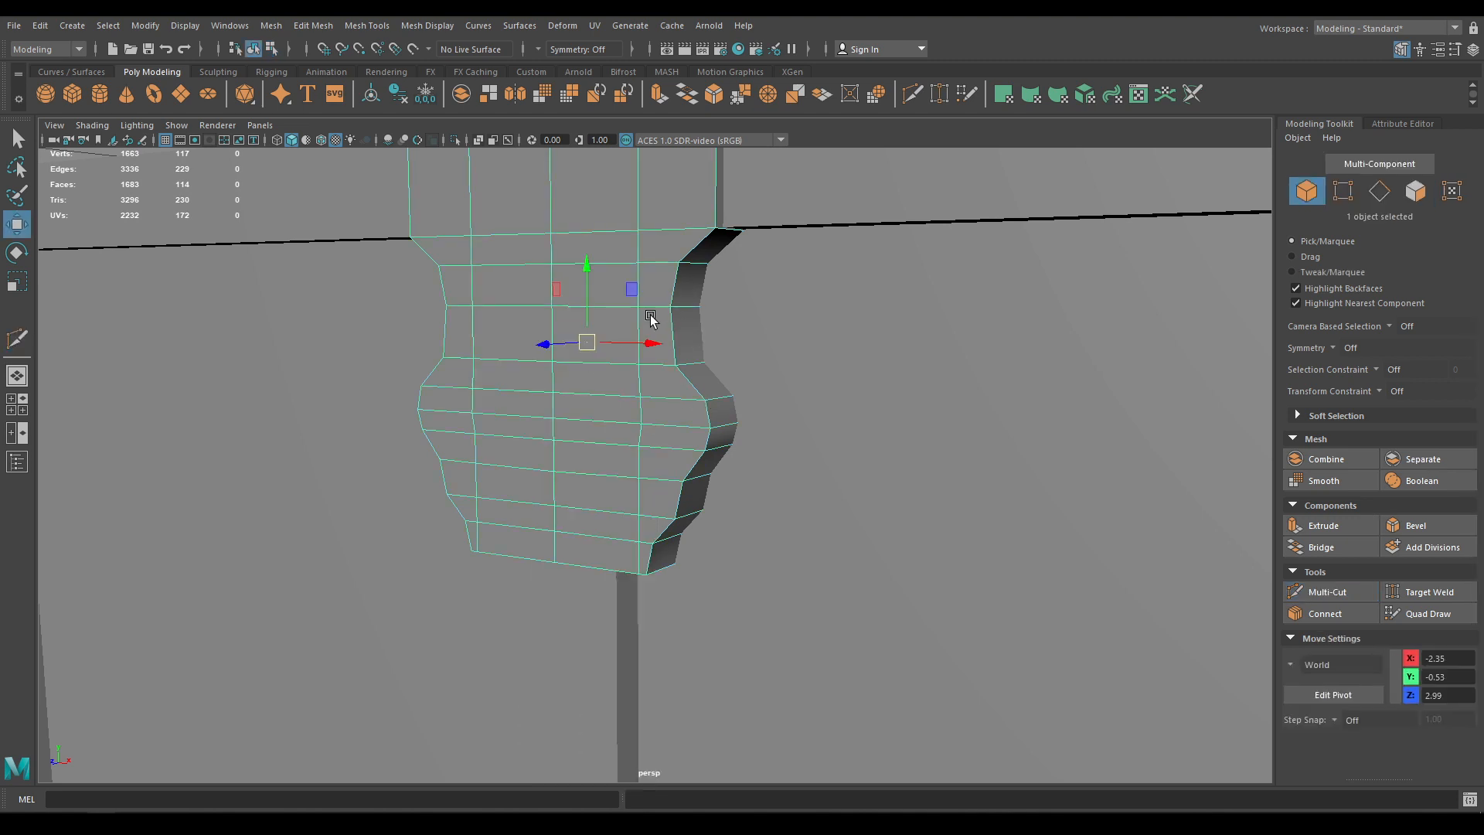
{"action": "key", "text": "alt+h"}
{"action": "left_click_drag", "start_coordinate": [636, 397], "coordinate": [827, 429], "text": "alt"}
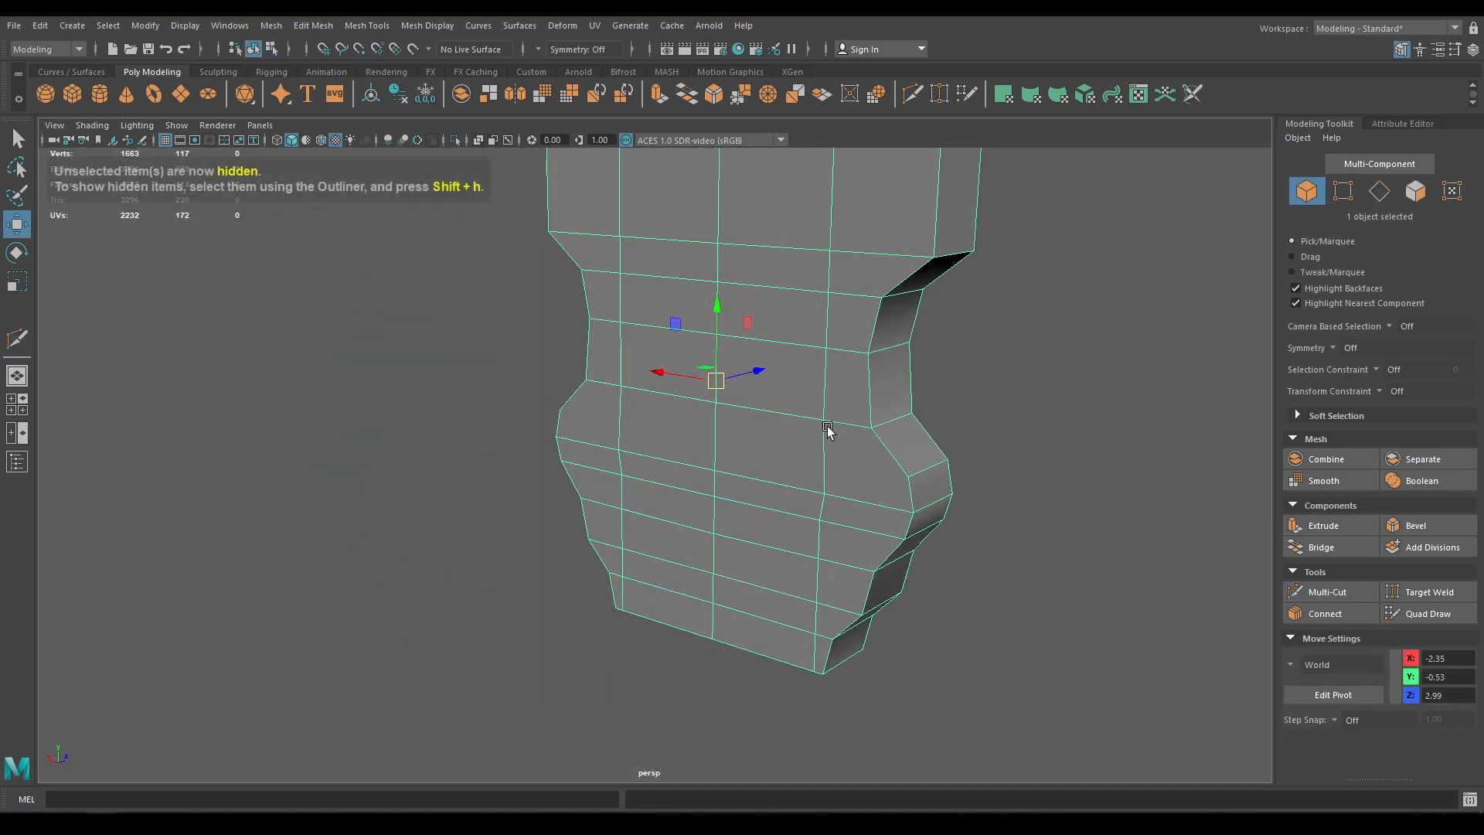
{"action": "right_click_drag", "start_coordinate": [842, 394], "coordinate": [742, 388]}
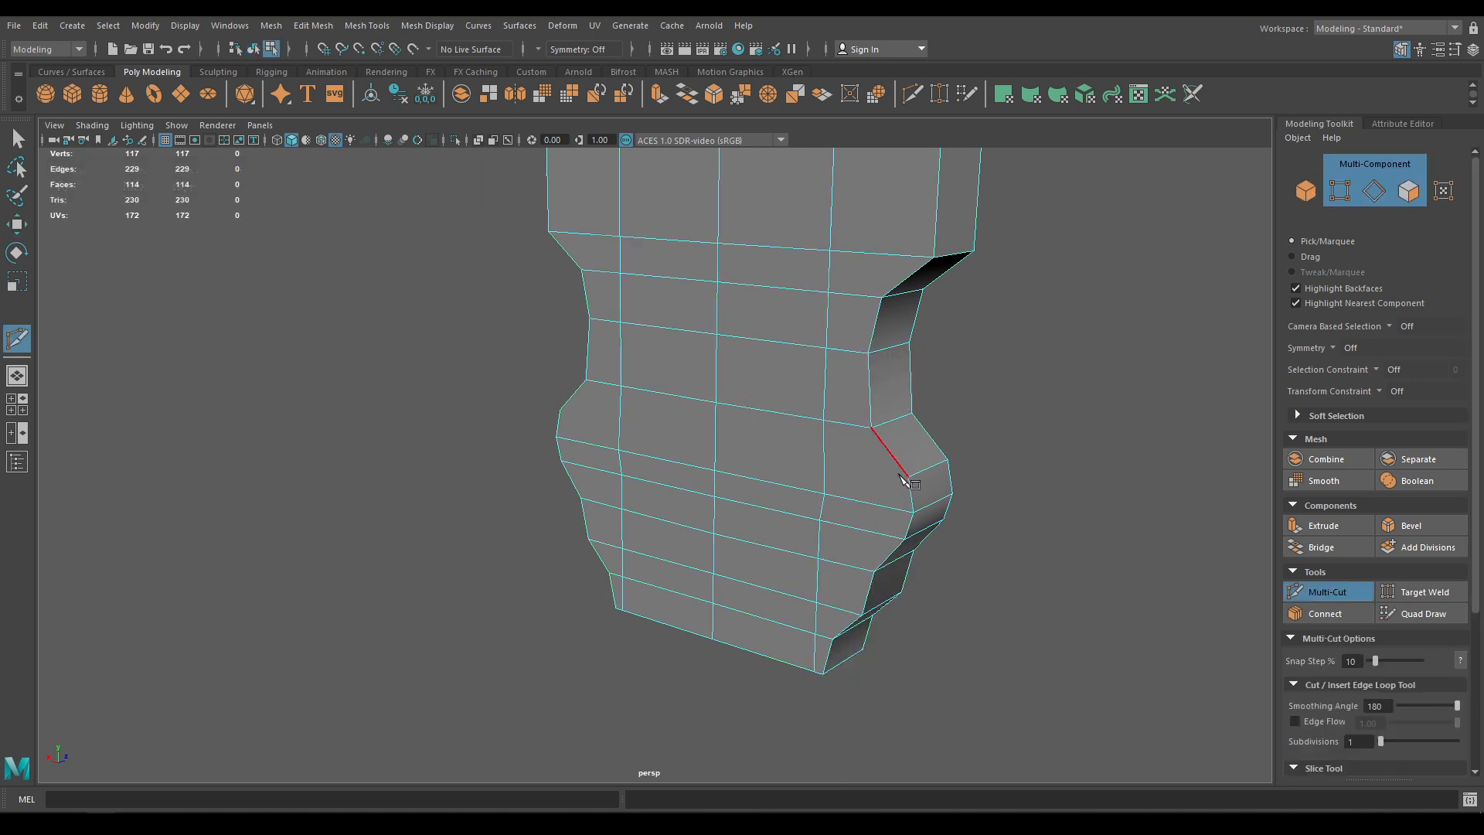
{"action": "left_click_drag", "start_coordinate": [909, 481], "coordinate": [822, 503], "text": "alt"}
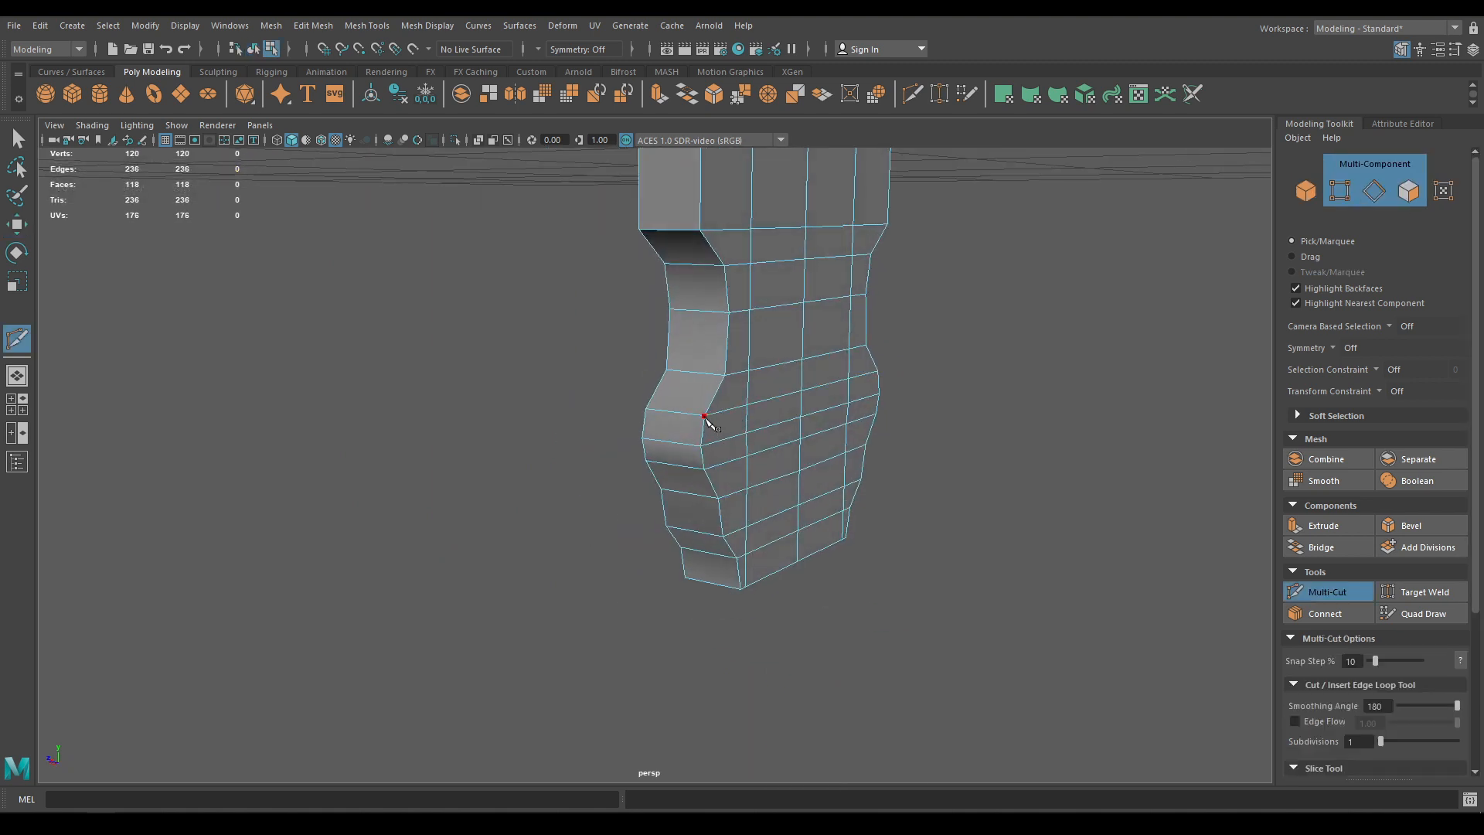
{"action": "key", "text": "w"}
{"action": "right_click_drag", "start_coordinate": [718, 388], "coordinate": [793, 331]}
{"action": "left_click_drag", "start_coordinate": [817, 386], "coordinate": [439, 466], "text": "alt"}
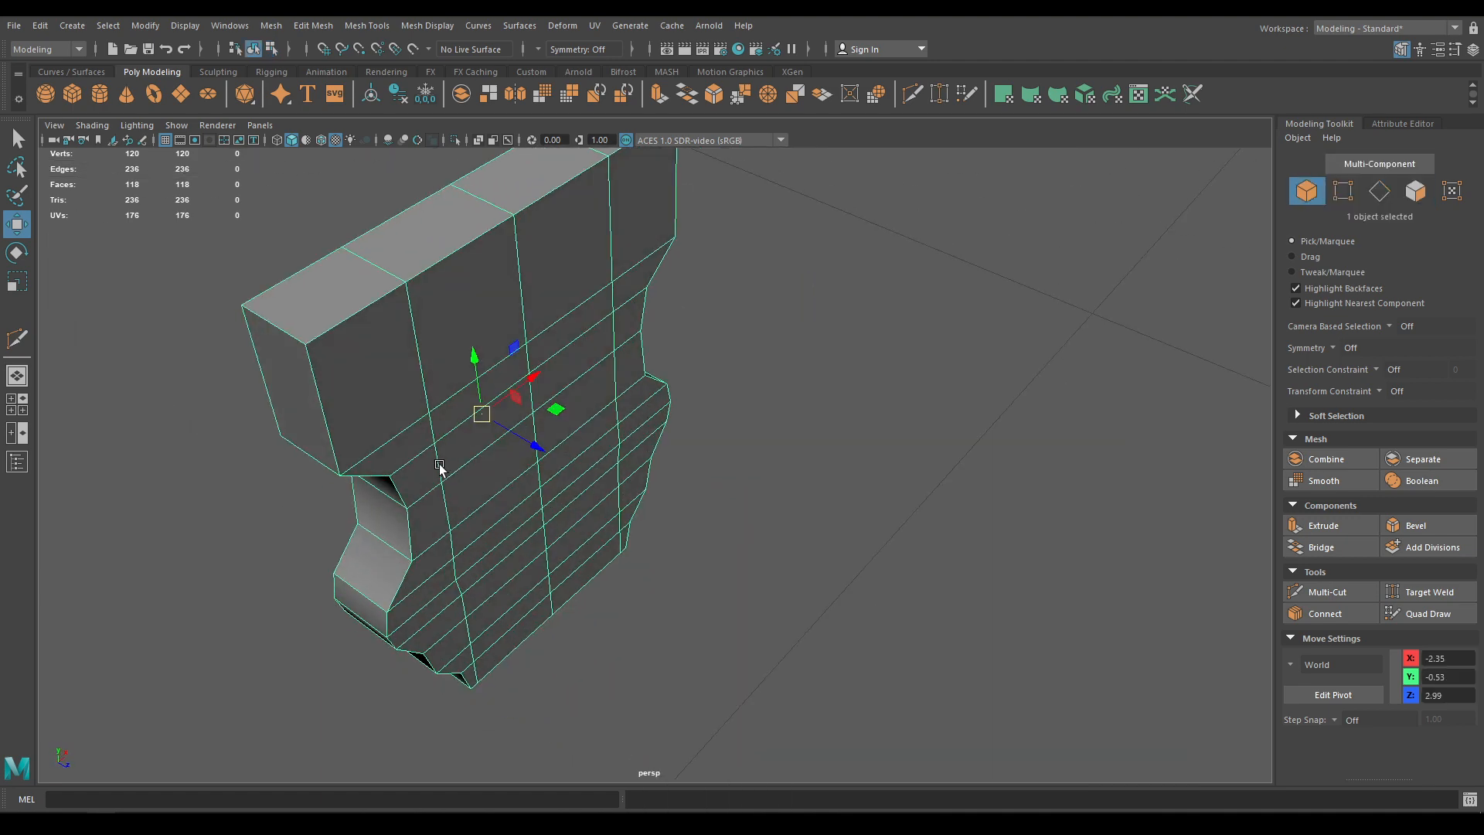
Unhide the chest geometry and zoom out to view most of the chest
{"action": "key", "text": "ctrl+shift+h"}
{"action": "left_click_drag", "start_coordinate": [495, 569], "coordinate": [718, 630], "text": "alt"}
{"action": "right_click_drag", "start_coordinate": [849, 681], "coordinate": [662, 401], "text": "alt"}
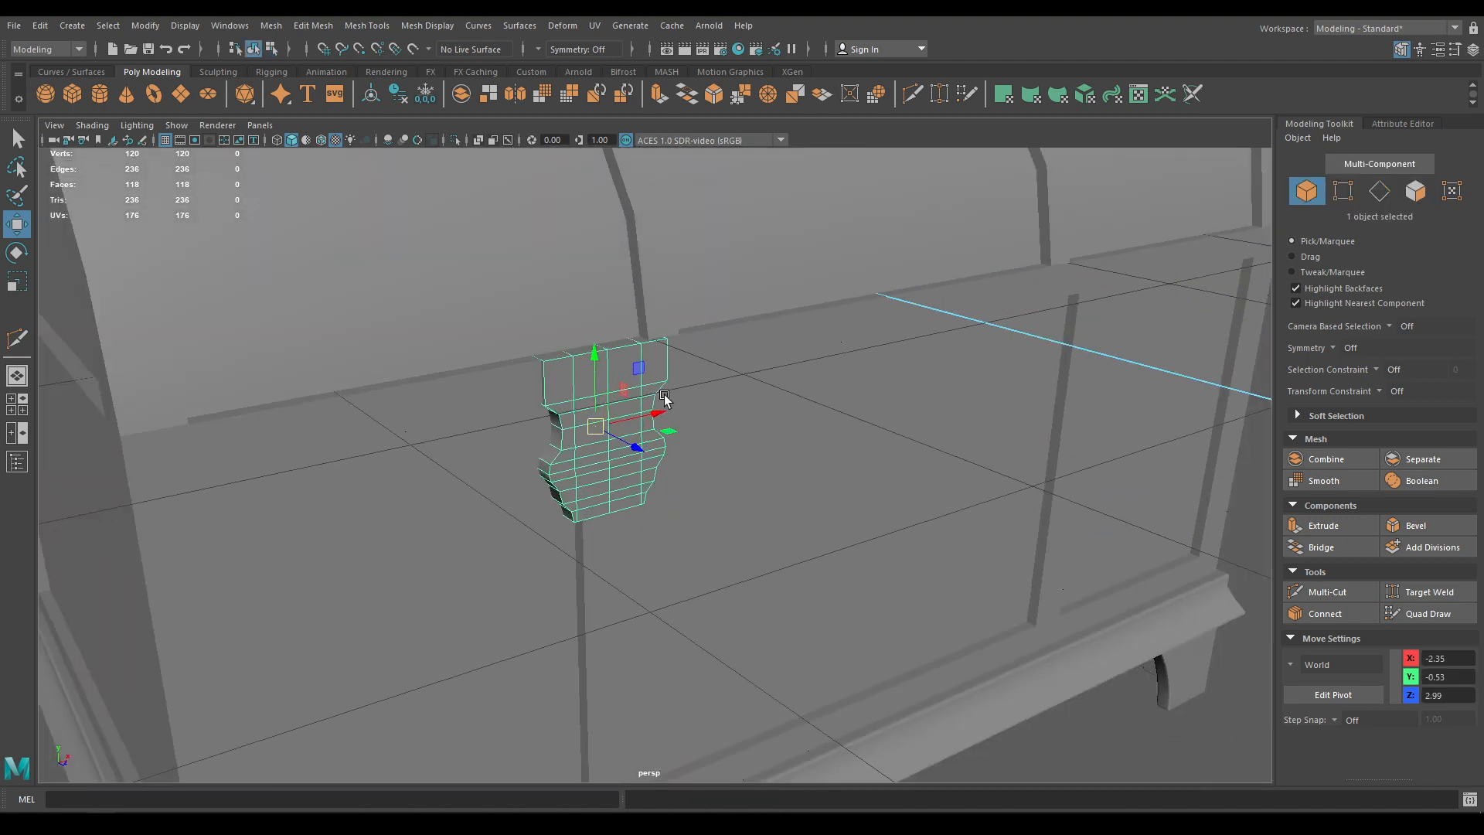
{"action": "left_click_drag", "start_coordinate": [663, 401], "coordinate": [650, 383], "text": "alt"}
{"action": "right_click_drag", "start_coordinate": [974, 750], "coordinate": [736, 763], "text": "alt"}
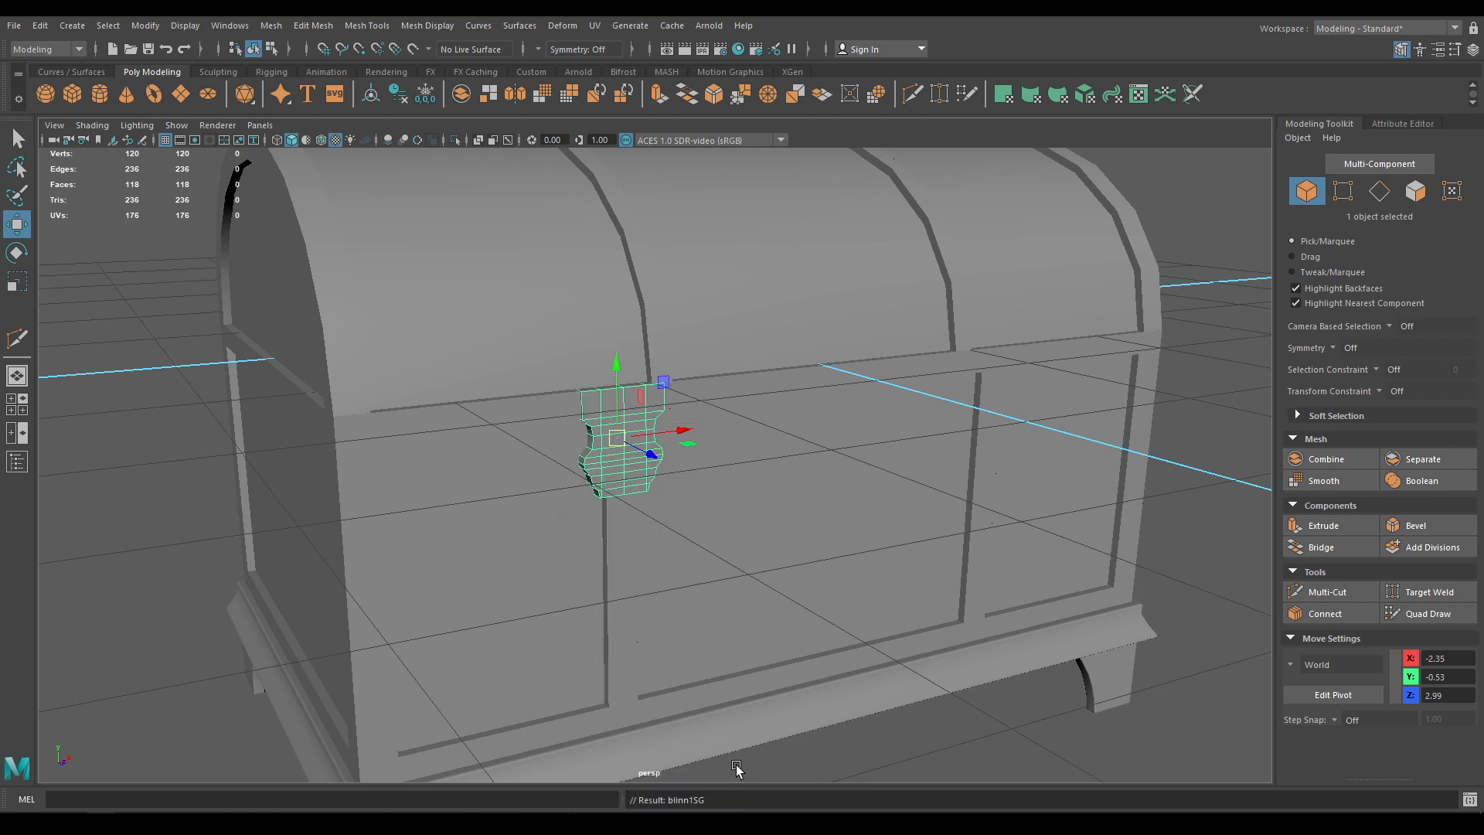
{"action": "left_click", "coordinate": [976, 739]}
{"action": "left_click_drag", "start_coordinate": [976, 739], "coordinate": [977, 689], "text": "alt"}
Save the scene as Old Chest.ma and turn Wireframe on Shaded back on
{"action": "key", "text": "ctrl+s"}
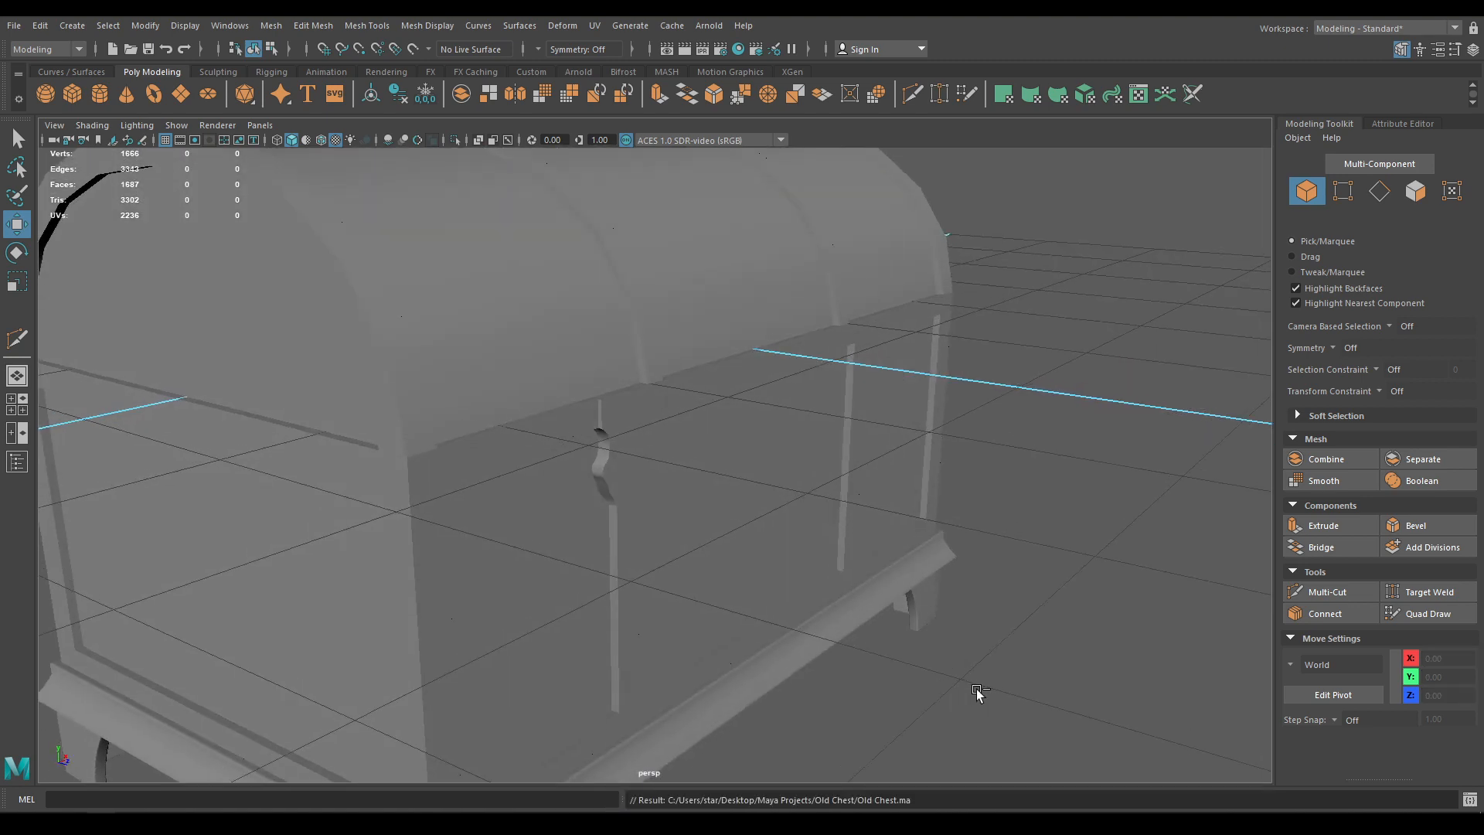
{"action": "right_click_drag", "start_coordinate": [977, 689], "coordinate": [722, 214], "text": "alt"}
{"action": "left_click_drag", "start_coordinate": [797, 495], "coordinate": [711, 474], "text": "alt"}
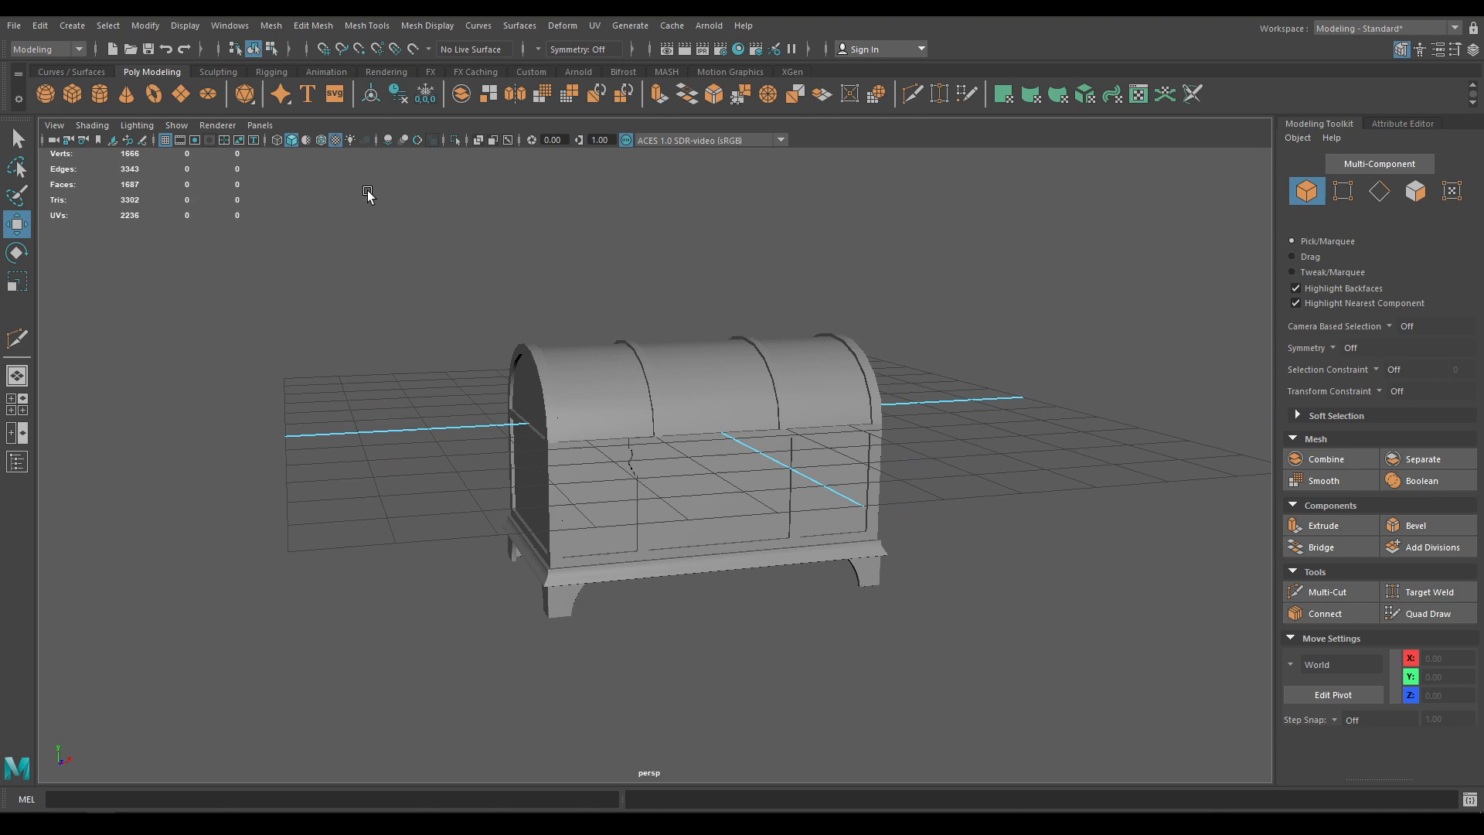
{"action": "left_click", "coordinate": [320, 142]}
{"action": "left_click_drag", "start_coordinate": [649, 384], "coordinate": [656, 375], "text": "alt"}
{"action": "right_click_drag", "start_coordinate": [656, 375], "coordinate": [663, 558], "text": "alt"}
{"action": "left_click_drag", "start_coordinate": [625, 576], "coordinate": [596, 616], "text": "alt"}
In front view, select the latch and switch it to vertex mode
{"action": "left_click", "coordinate": [452, 388]}
{"action": "right_click_drag", "start_coordinate": [437, 410], "coordinate": [438, 465], "text": "alt"}
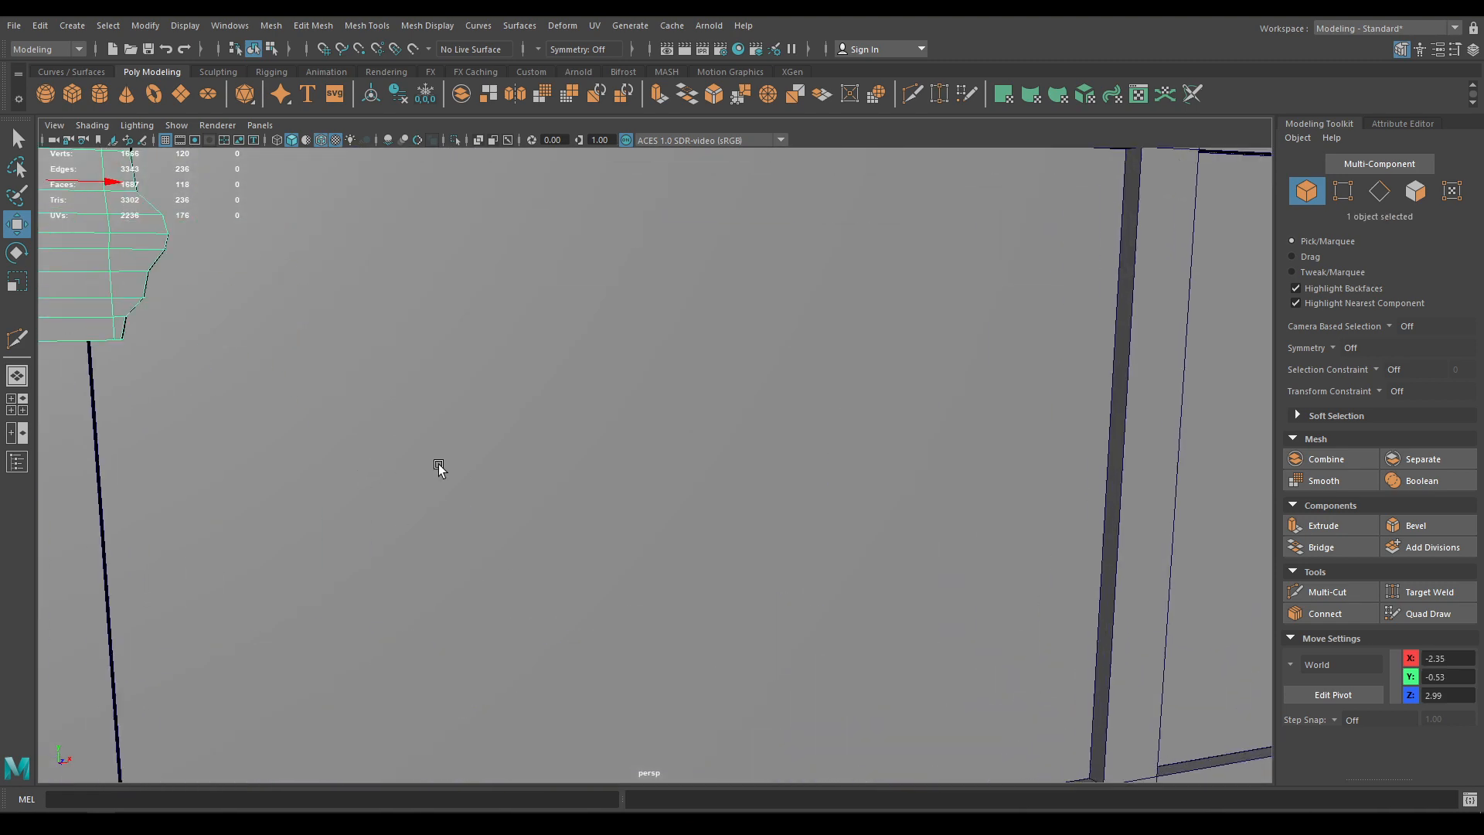
{"action": "middle_click_drag", "start_coordinate": [438, 466], "coordinate": [529, 462], "text": "alt"}
{"action": "key", "text": "space"}
{"action": "left_click_drag", "start_coordinate": [529, 463], "coordinate": [528, 506]}
{"action": "key", "text": "space"}
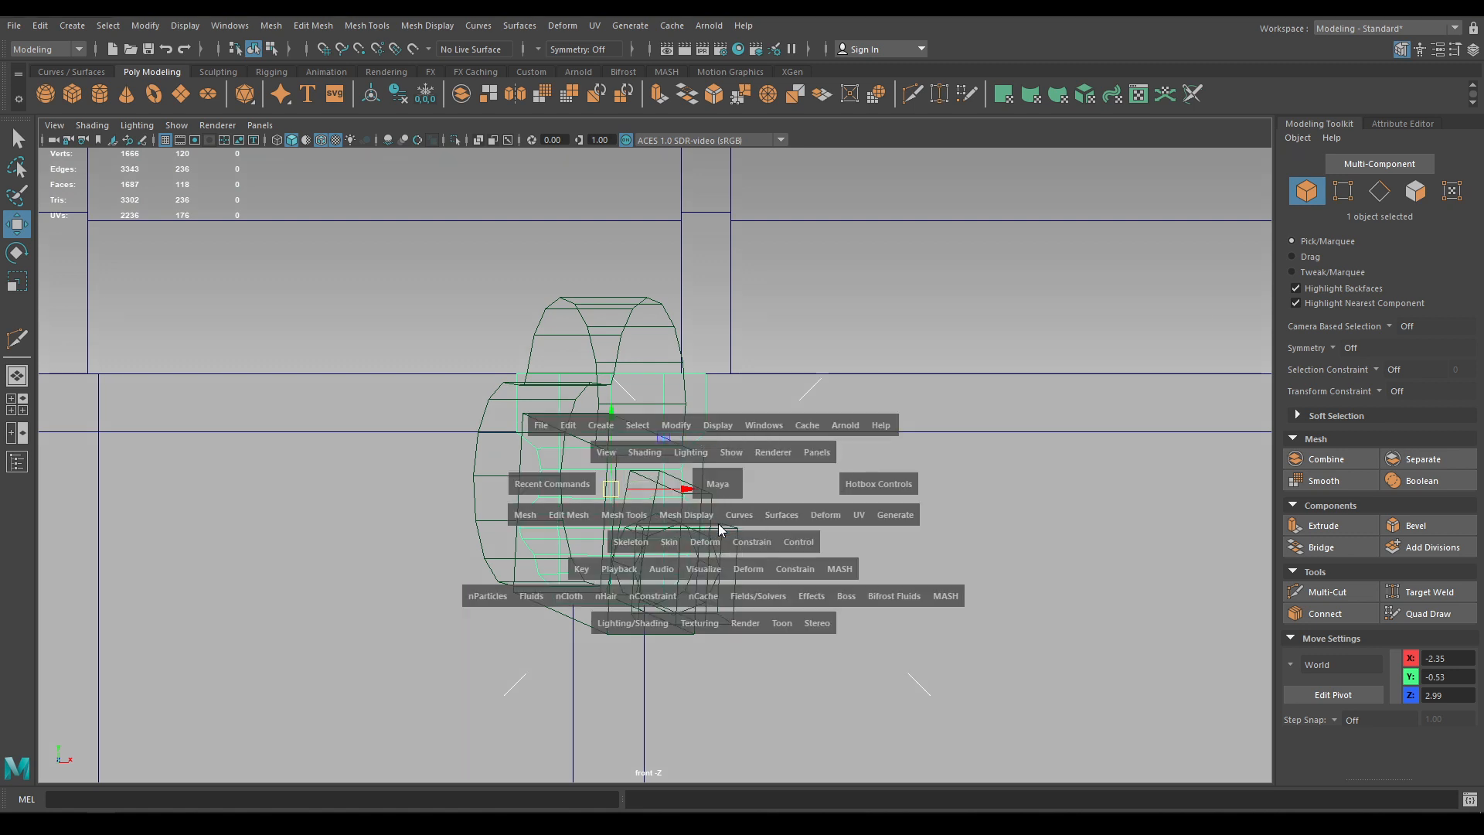
{"action": "left_click", "coordinate": [638, 599]}
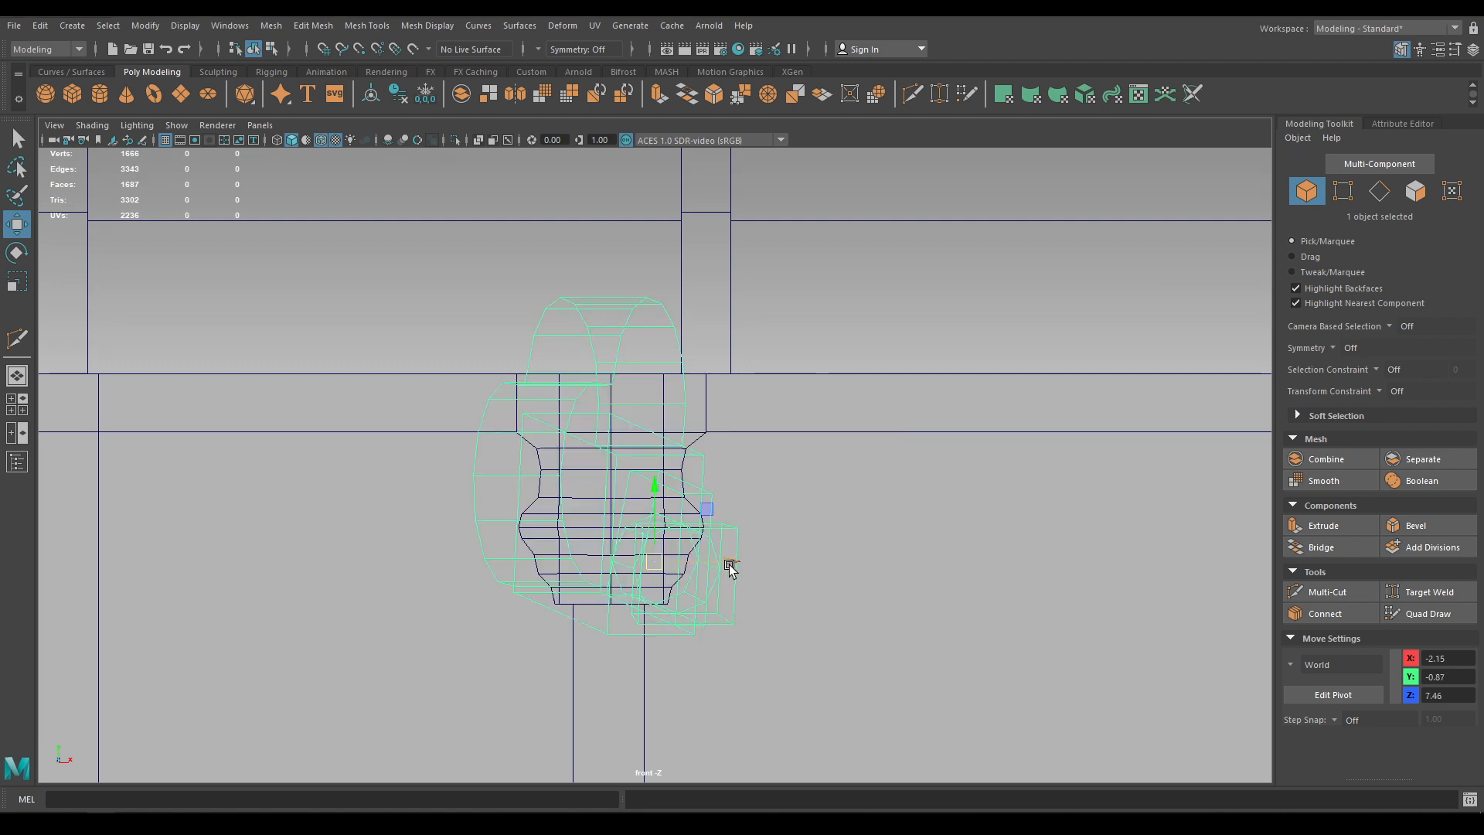
{"action": "scroll", "coordinate": [623, 464], "scroll_direction": "up", "scroll_amount": 8}
{"action": "left_click", "coordinate": [665, 563]}
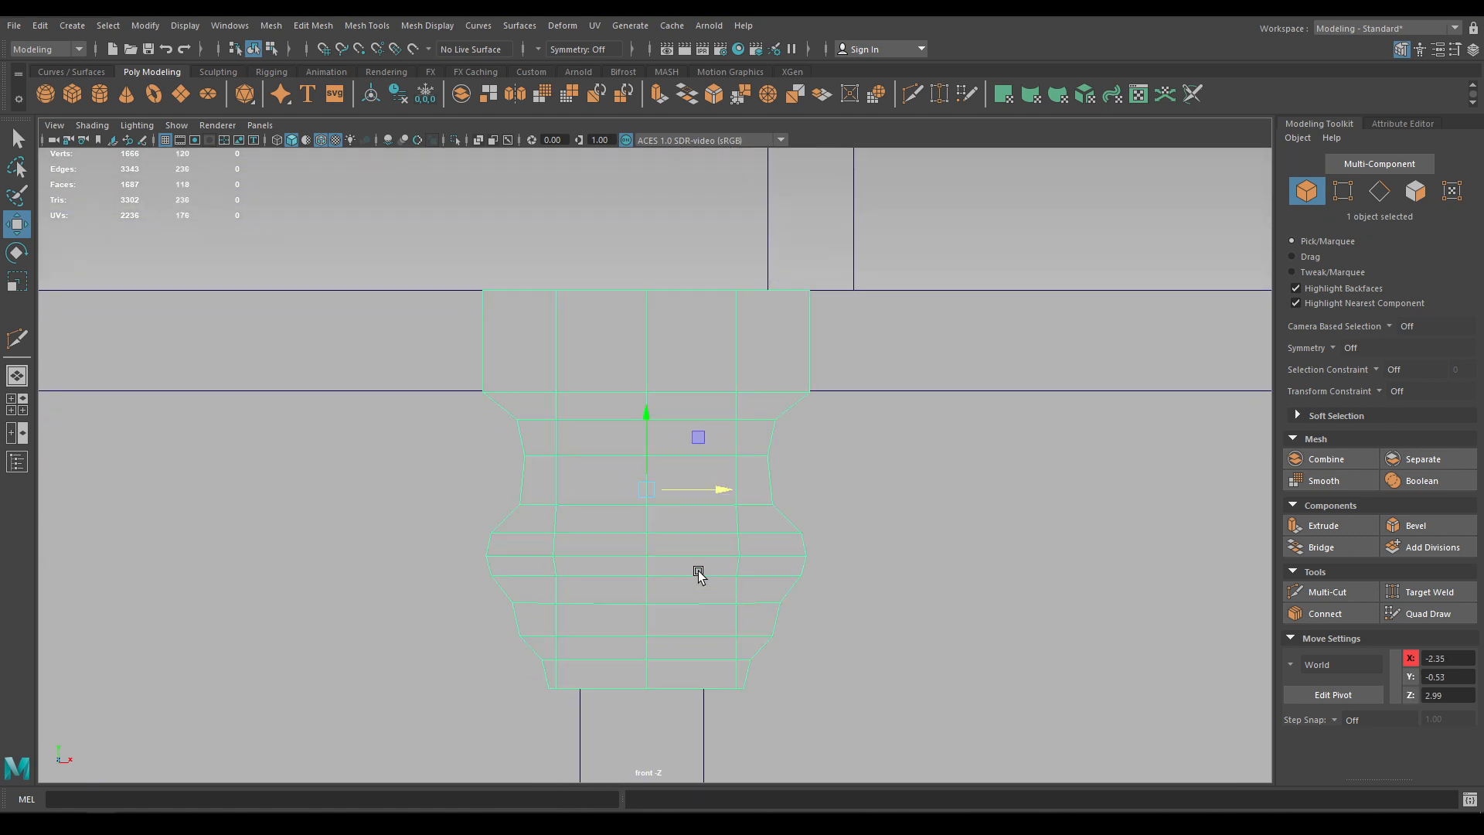
{"action": "key", "text": "F9"}
{"action": "right_click_drag", "start_coordinate": [684, 394], "coordinate": [600, 394]}
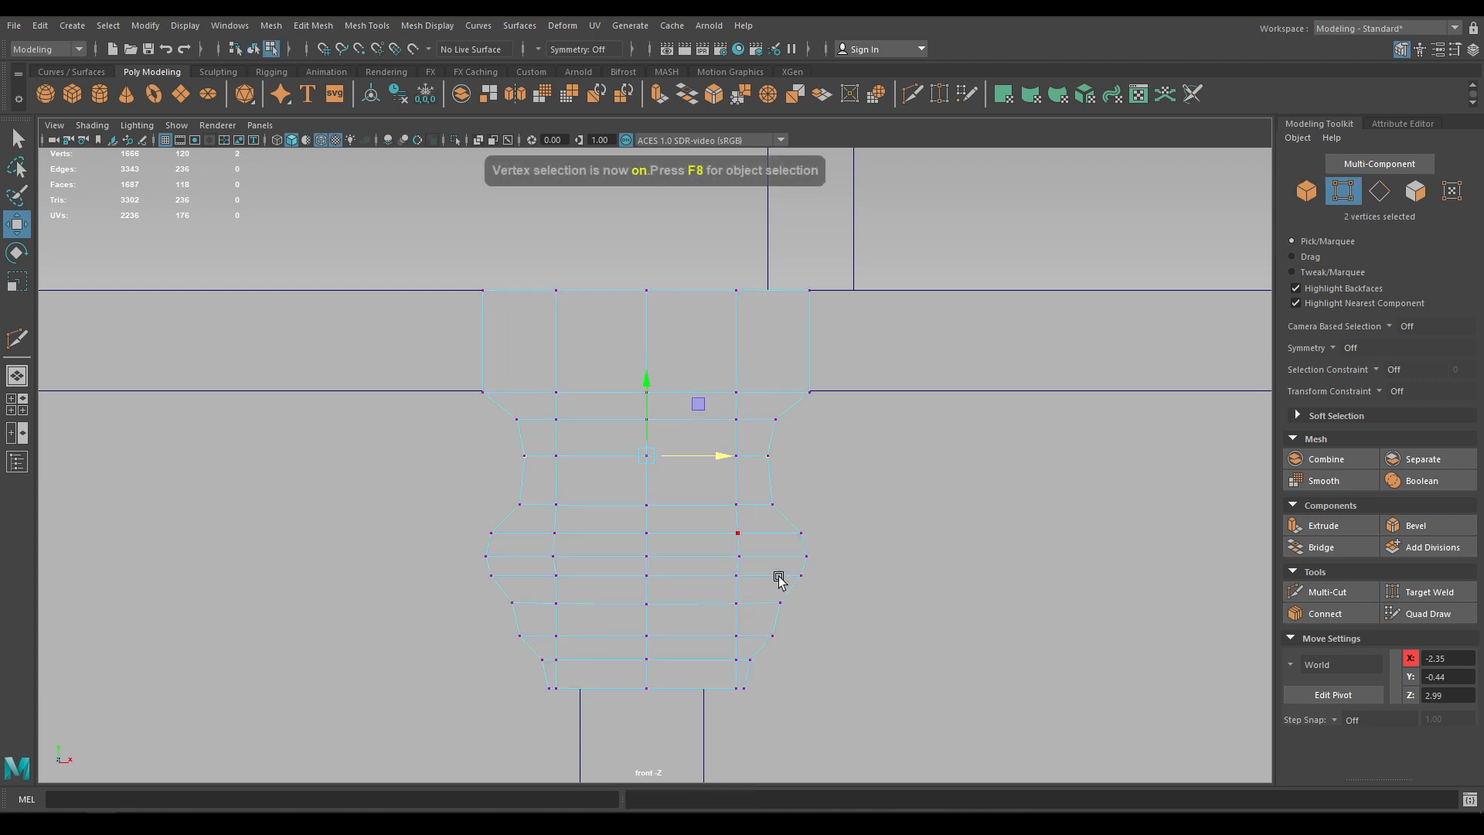
Raise the bracket's bottom vertex rows slightly to shorten its lower shape
{"action": "left_click_drag", "start_coordinate": [299, 470], "coordinate": [297, 468]}
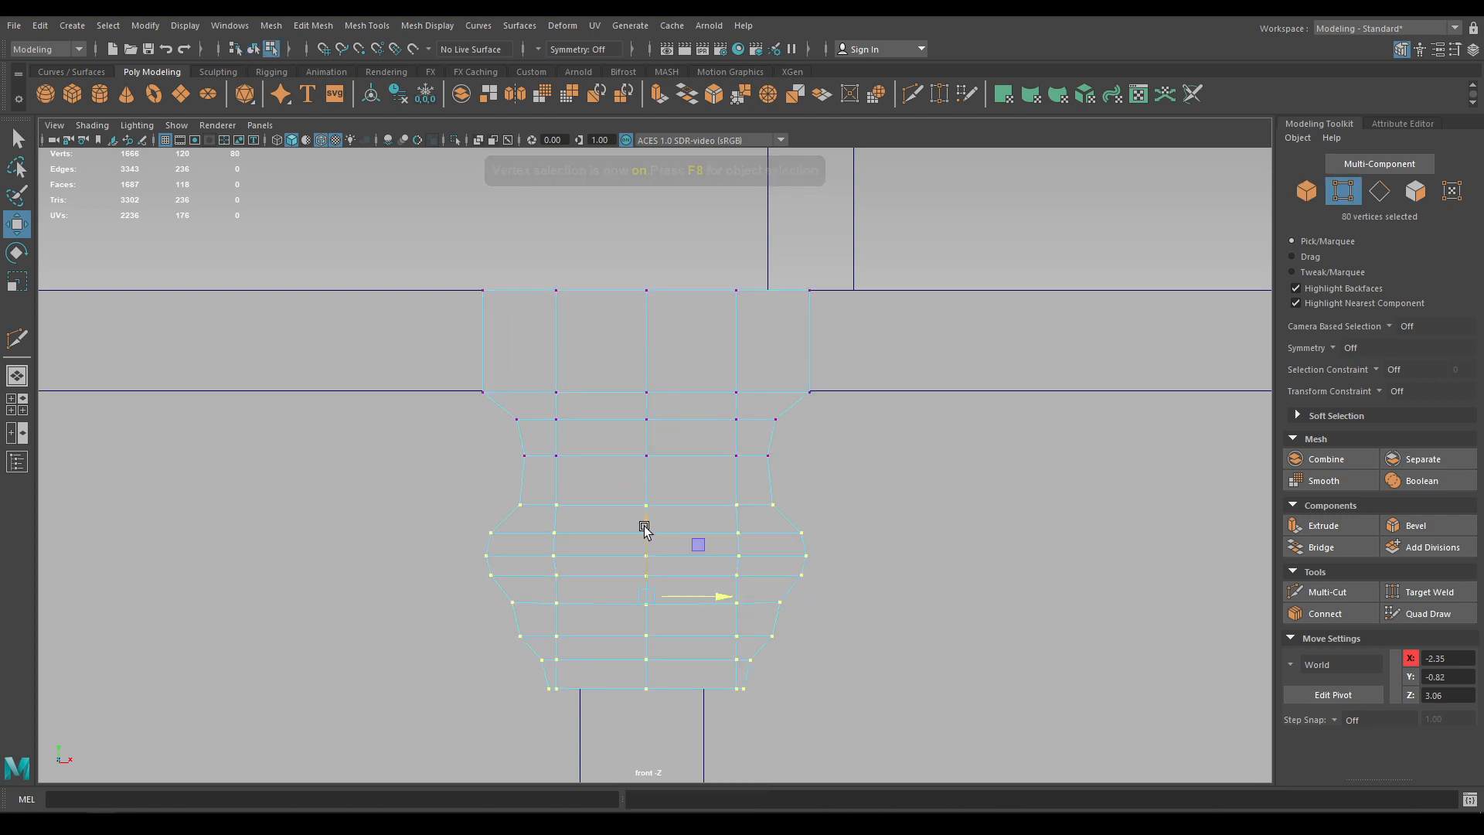
{"action": "left_click_drag", "start_coordinate": [645, 525], "coordinate": [645, 501]}
{"action": "left_click_drag", "start_coordinate": [818, 695], "coordinate": [446, 447]}
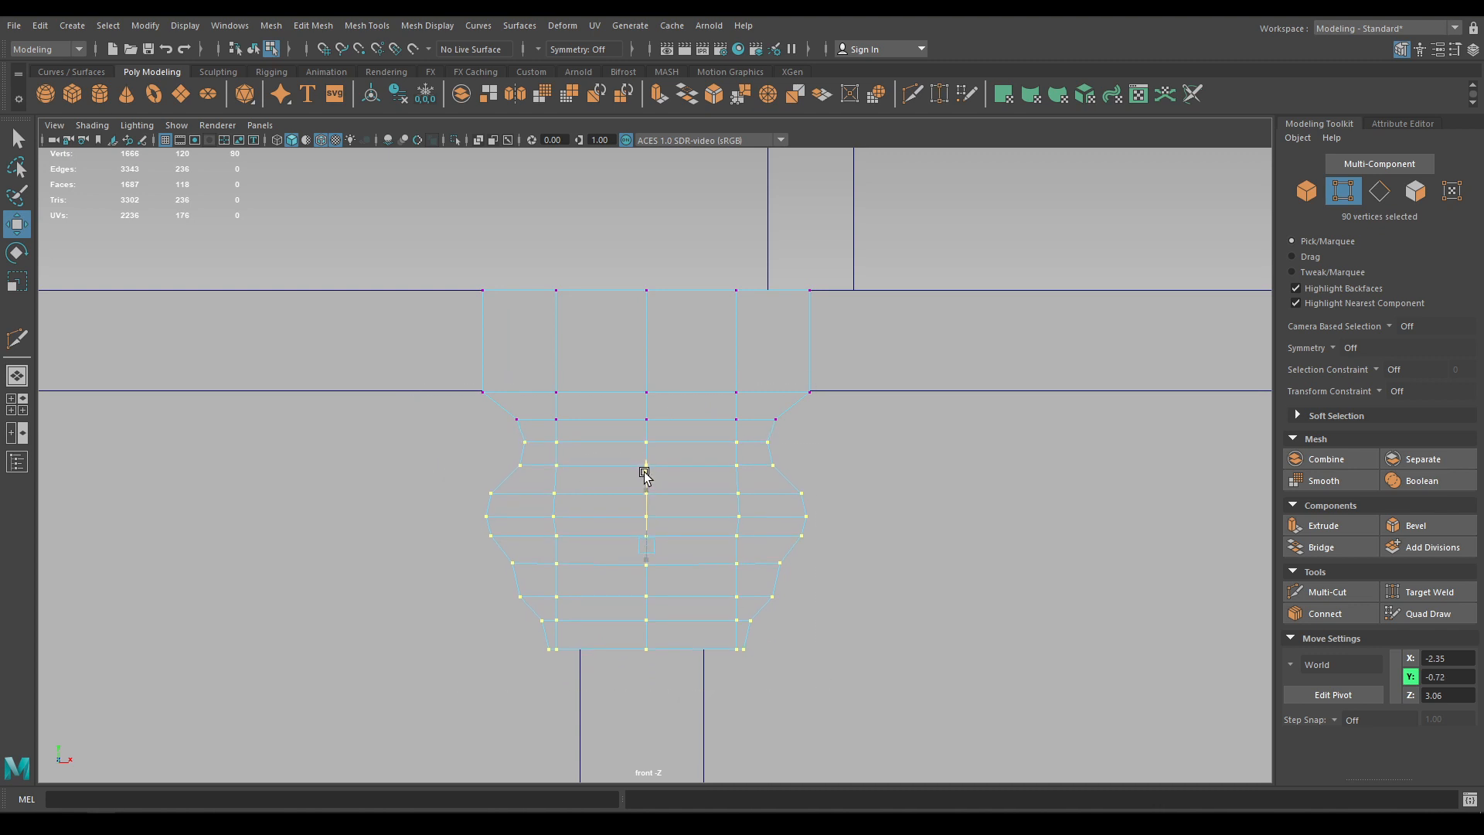
{"action": "left_click_drag", "start_coordinate": [863, 751], "coordinate": [498, 581]}
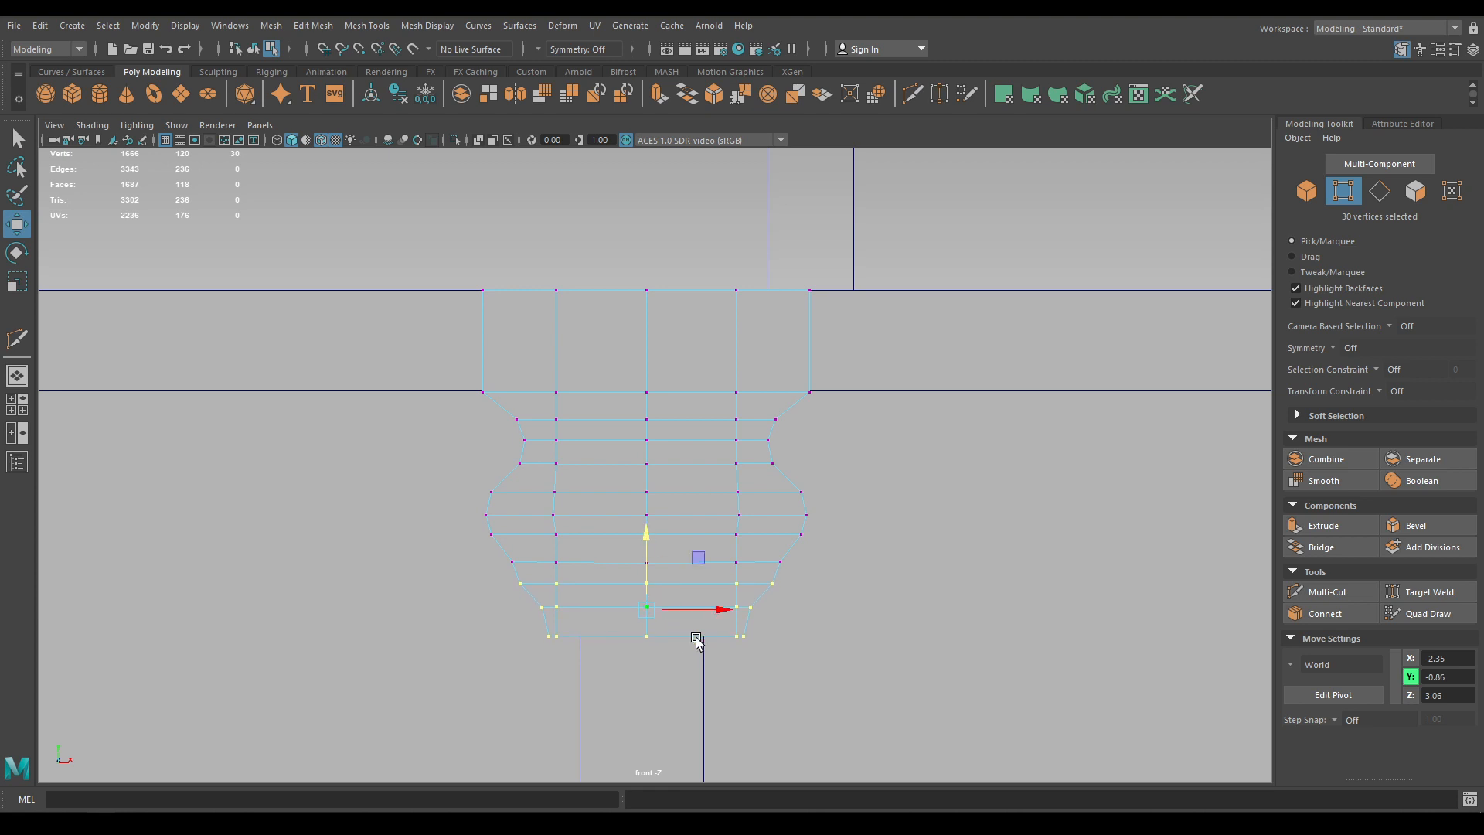
{"action": "left_click_drag", "start_coordinate": [461, 589], "coordinate": [461, 589]}
{"action": "left_click_drag", "start_coordinate": [649, 541], "coordinate": [649, 539]}
{"action": "left_click_drag", "start_coordinate": [485, 579], "coordinate": [453, 546]}
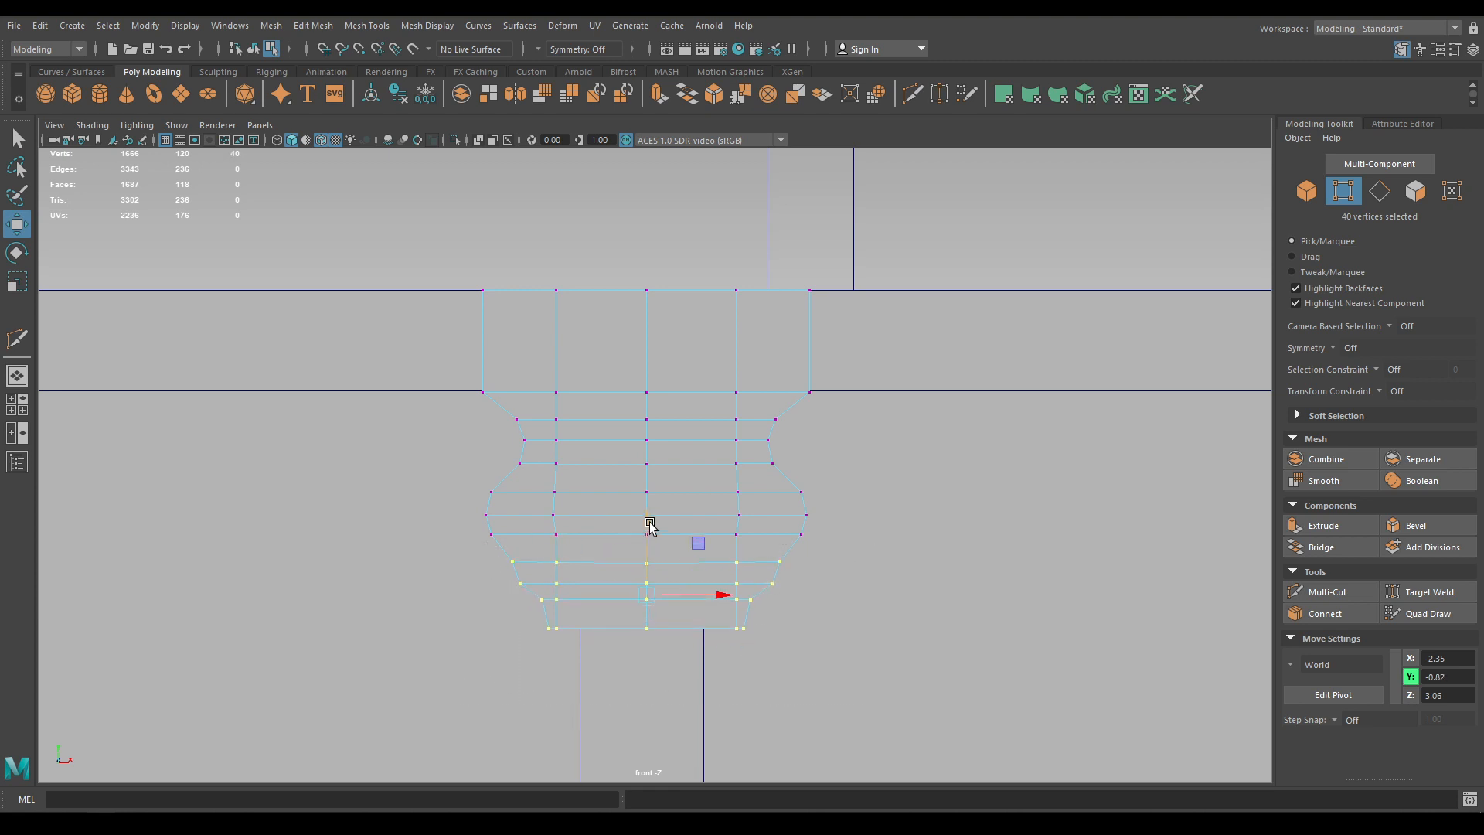
{"action": "left_click_drag", "start_coordinate": [873, 692], "coordinate": [501, 410]}
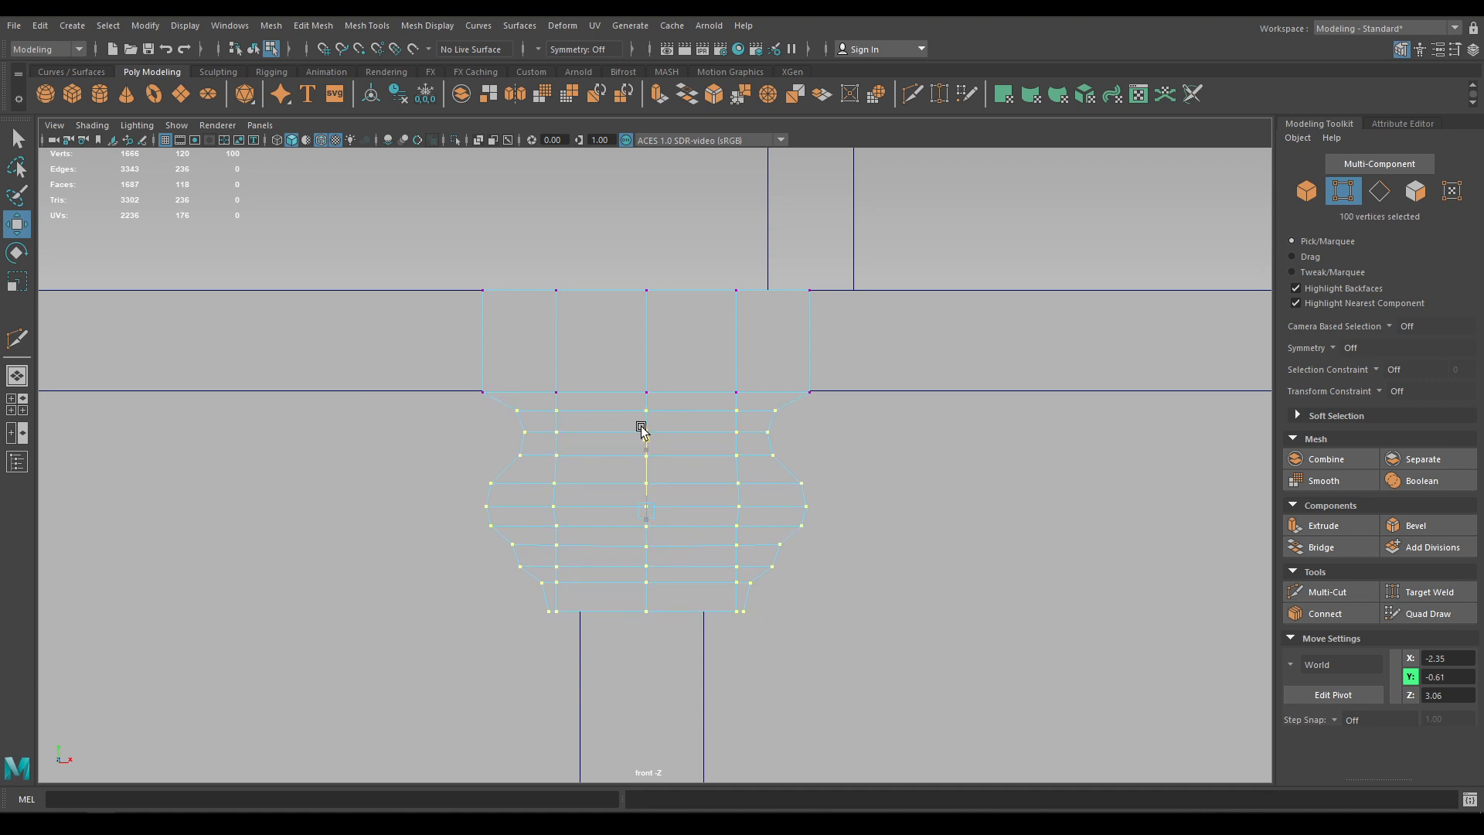
Scale the bracket narrower in X and save Old Chest.ma again
{"action": "key", "text": "F8"}
{"action": "key", "text": "r"}
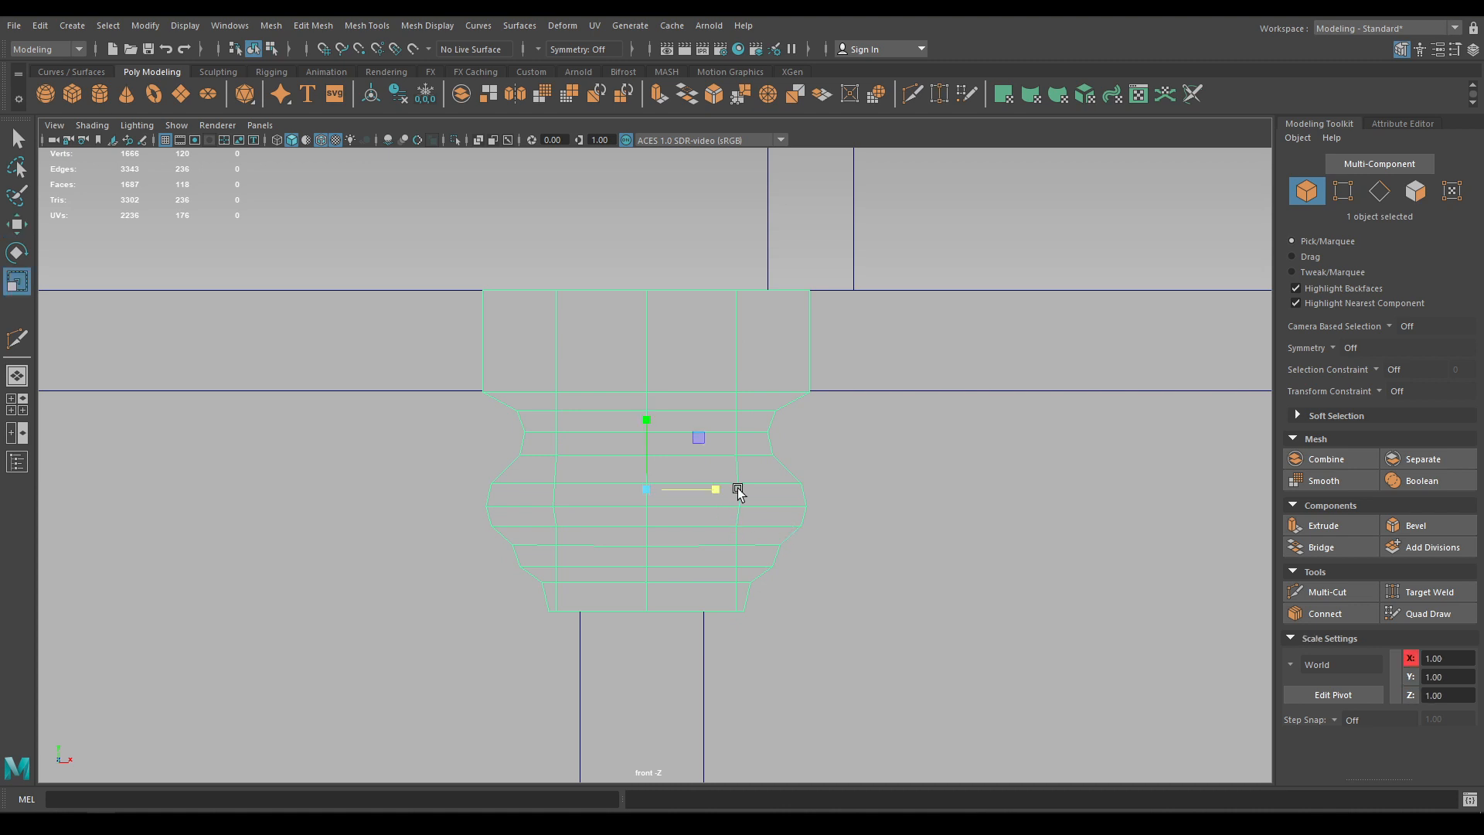
{"action": "left_click_drag", "start_coordinate": [721, 491], "coordinate": [699, 371]}
{"action": "key", "text": "space"}
{"action": "left_click_drag", "start_coordinate": [715, 482], "coordinate": [857, 301], "text": "alt"}
{"action": "right_click_drag", "start_coordinate": [780, 200], "coordinate": [865, 179]}
{"action": "key", "text": "w"}
{"action": "left_click", "coordinate": [1050, 527]}
{"action": "left_click_drag", "start_coordinate": [1050, 528], "coordinate": [883, 419], "text": "alt"}
{"action": "key", "text": "ctrl+s"}
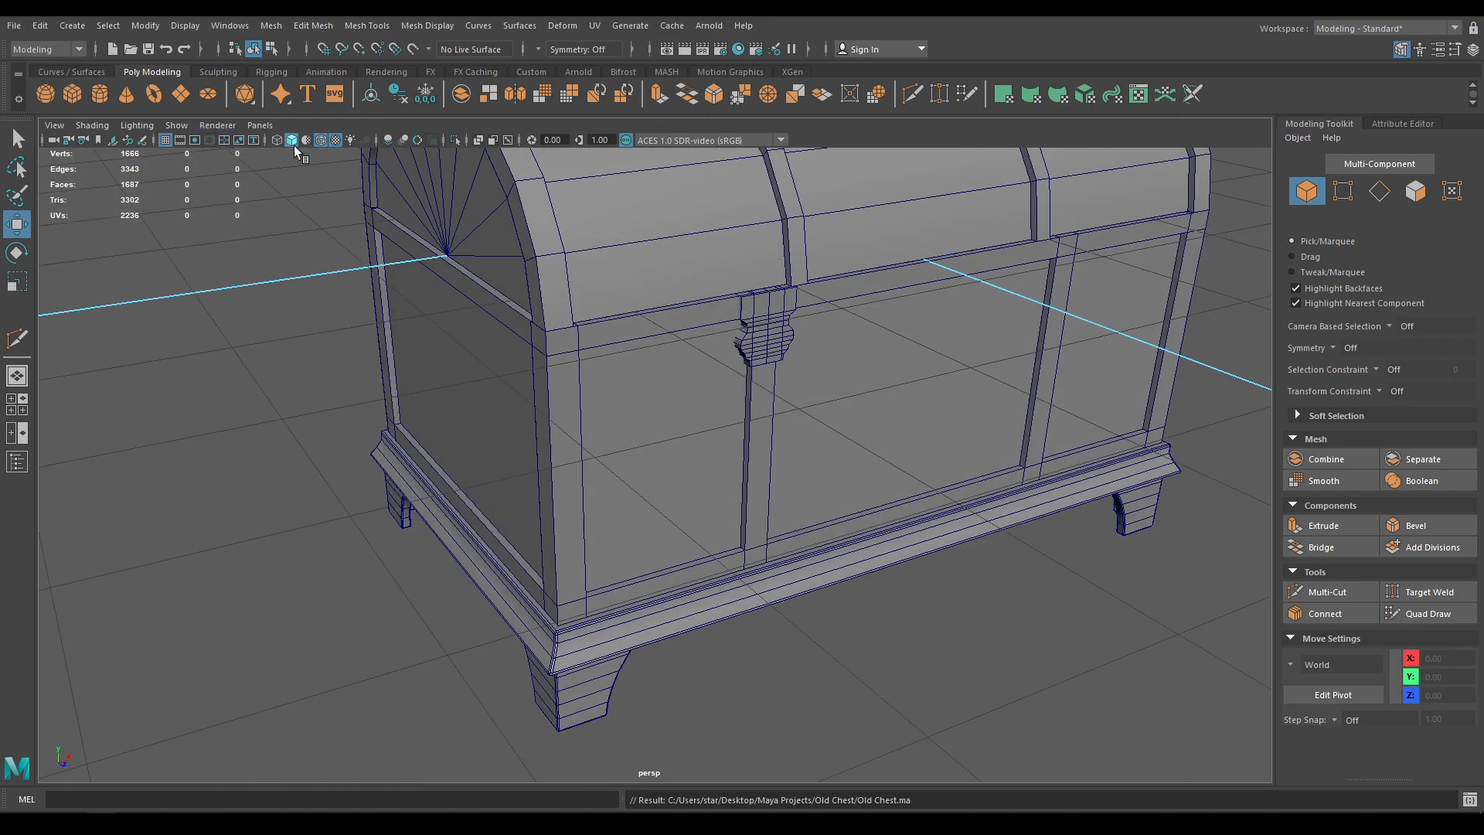
Select the curvy bracket on the chest front, with the wireframe overlay back on
{"action": "left_click", "coordinate": [320, 140]}
{"action": "mouse_move", "coordinate": [410, 255]}
{"action": "left_mouse_down", "text": "alt"}
{"action": "mouse_move", "coordinate": [497, 298]}
{"action": "mouse_move", "coordinate": [480, 266]}
{"action": "mouse_move", "coordinate": [420, 281]}
{"action": "left_mouse_up", "text": "alt"}
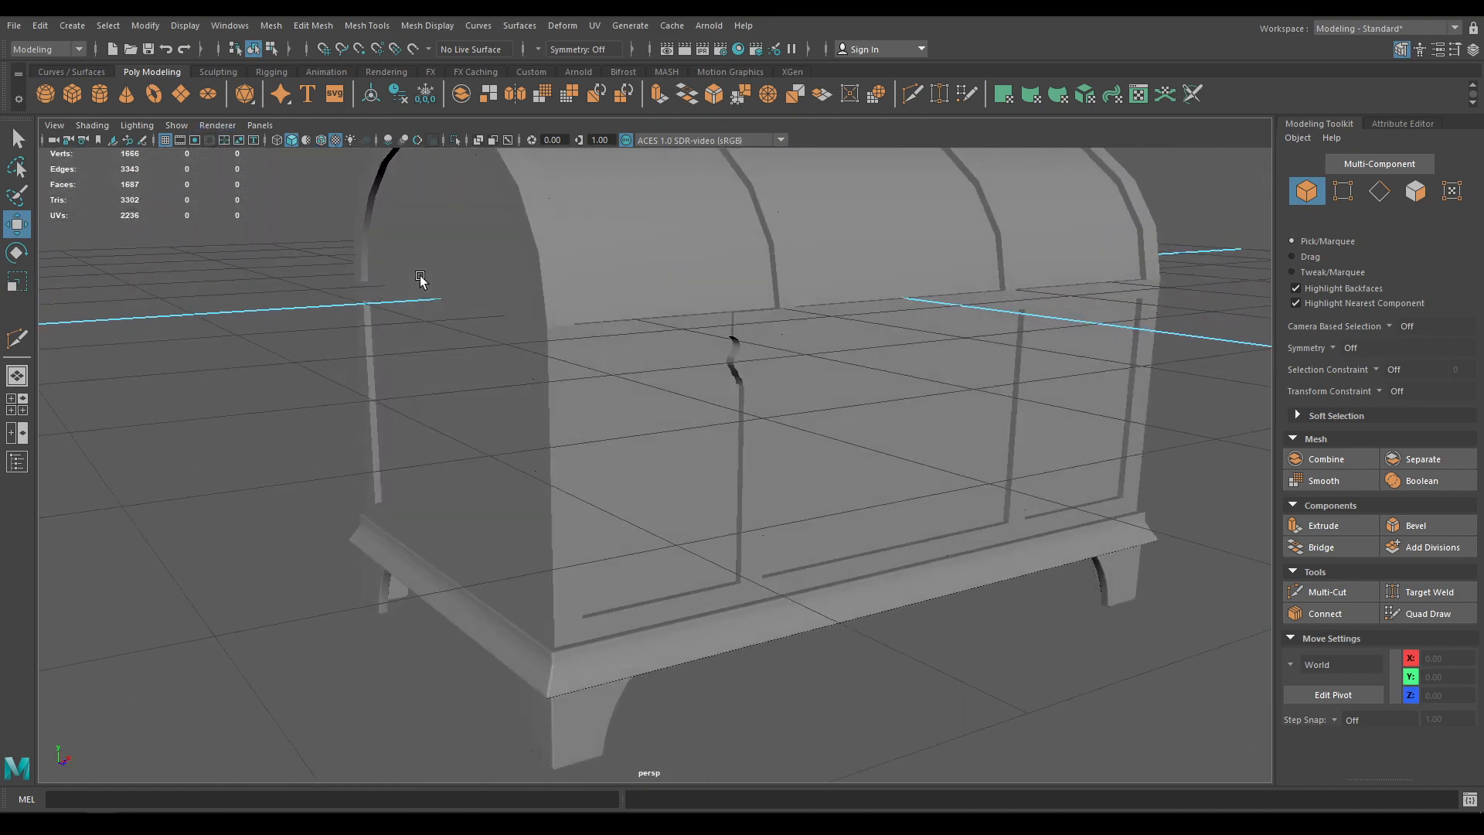
{"action": "right_click_drag", "start_coordinate": [421, 282], "coordinate": [792, 456], "text": "alt"}
{"action": "left_click_drag", "start_coordinate": [792, 456], "coordinate": [758, 382], "text": "alt"}
{"action": "right_click_drag", "start_coordinate": [757, 382], "coordinate": [871, 474], "text": "alt"}
{"action": "left_click", "coordinate": [829, 184]}
{"action": "middle_click_drag", "start_coordinate": [828, 183], "coordinate": [816, 475], "text": "alt"}
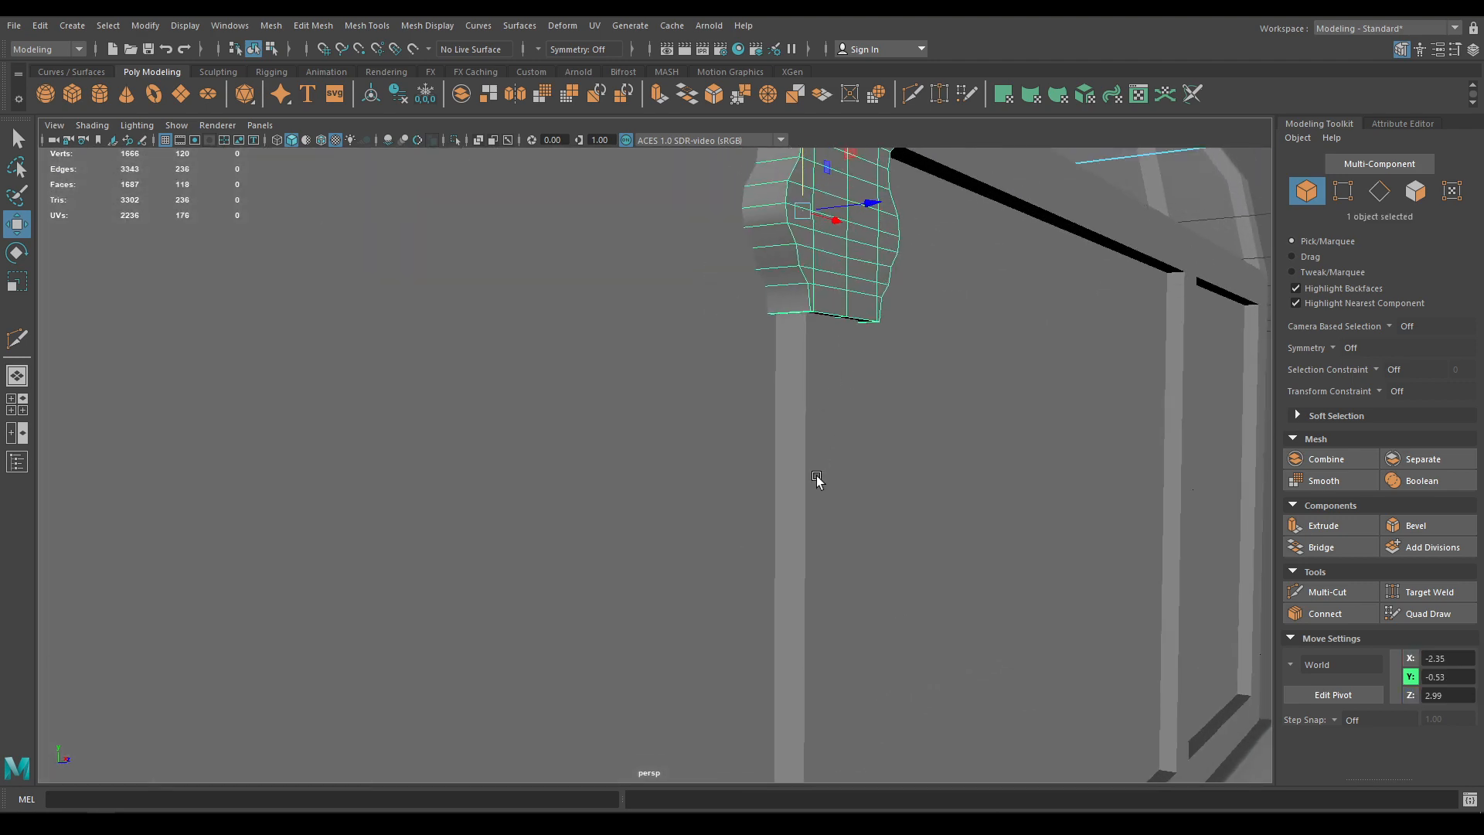
{"action": "right_click_drag", "start_coordinate": [816, 476], "coordinate": [748, 433], "text": "alt"}
{"action": "left_click", "coordinate": [321, 141]}
Duplicate the bracket and move the copy onto the right front strap at X 2.36
{"action": "right_click_drag", "start_coordinate": [526, 340], "coordinate": [448, 305], "text": "alt"}
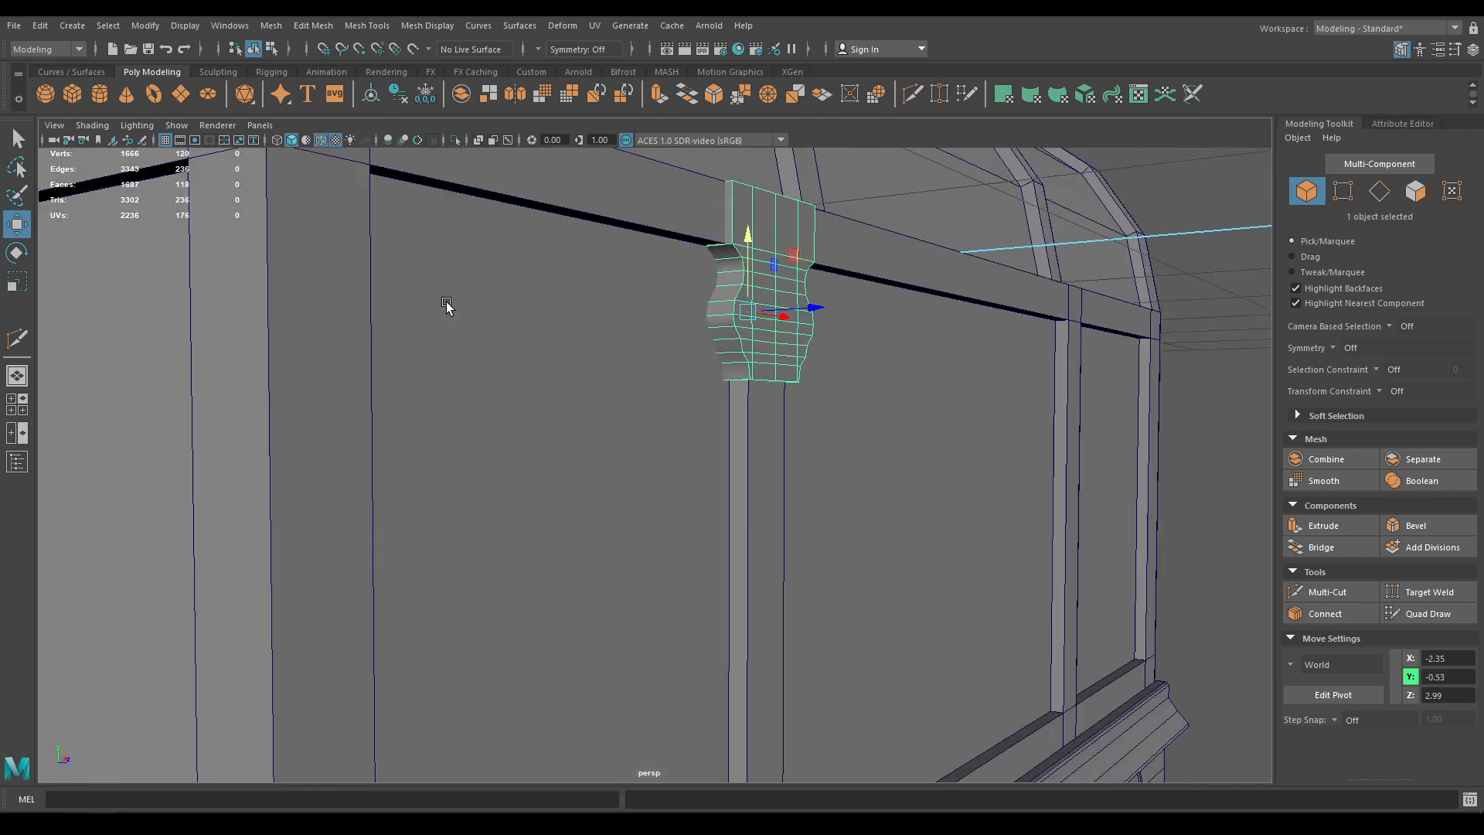
{"action": "left_click_drag", "start_coordinate": [448, 304], "coordinate": [726, 533], "text": "alt"}
{"action": "right_click_drag", "start_coordinate": [725, 533], "coordinate": [456, 348], "text": "alt"}
{"action": "mouse_move", "coordinate": [456, 348]}
{"action": "left_mouse_down", "text": "alt"}
{"action": "mouse_move", "coordinate": [562, 470]}
{"action": "mouse_move", "coordinate": [552, 448]}
{"action": "left_mouse_up", "text": "alt"}
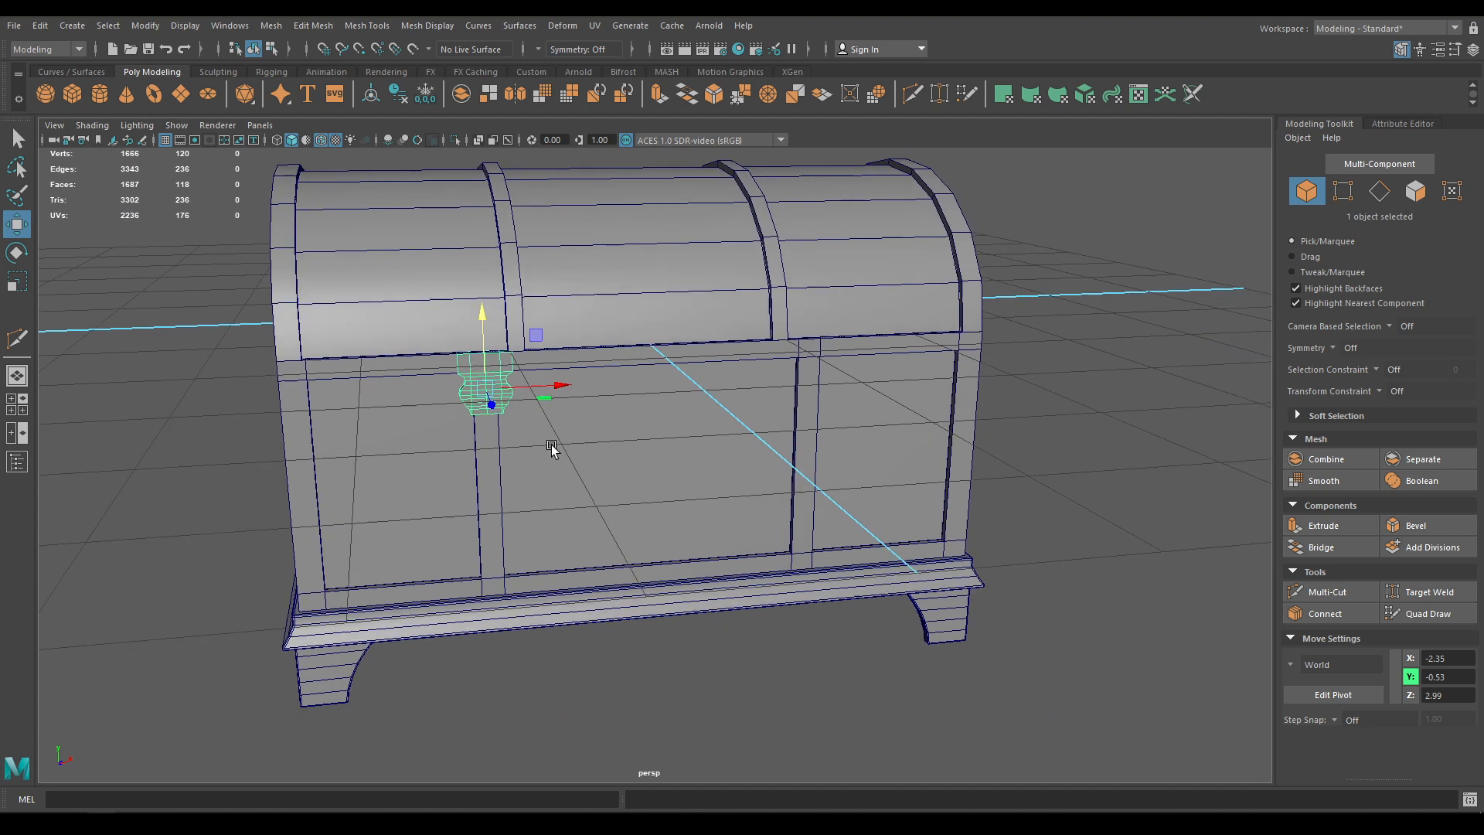
{"action": "key", "text": "ctrl+d"}
{"action": "left_click_drag", "start_coordinate": [560, 386], "coordinate": [854, 452]}
{"action": "key", "text": "space"}
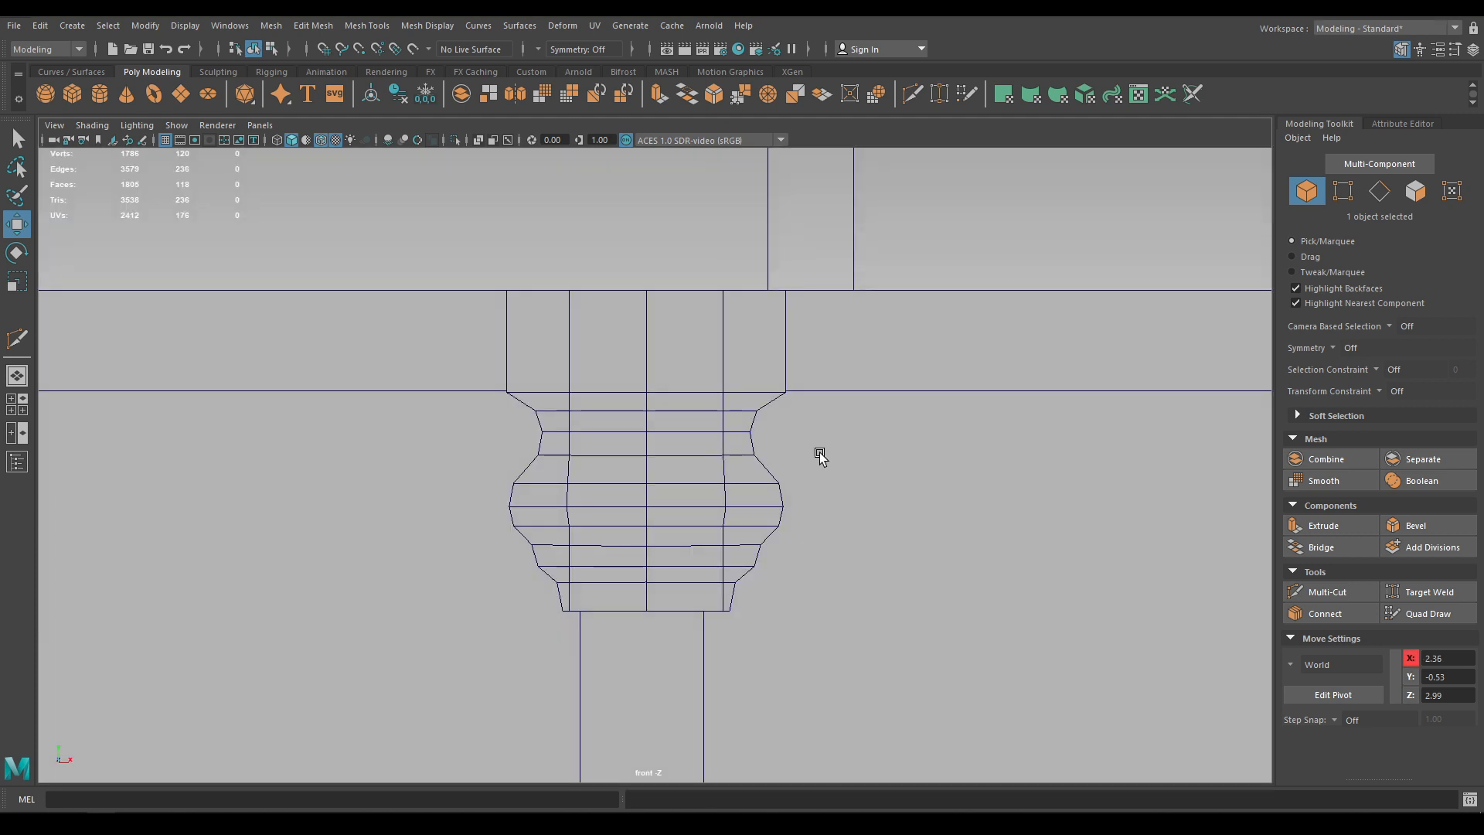
Duplicate both front brackets, flip the copies 180° and drop them to the strap bottoms
{"action": "key", "text": "f"}
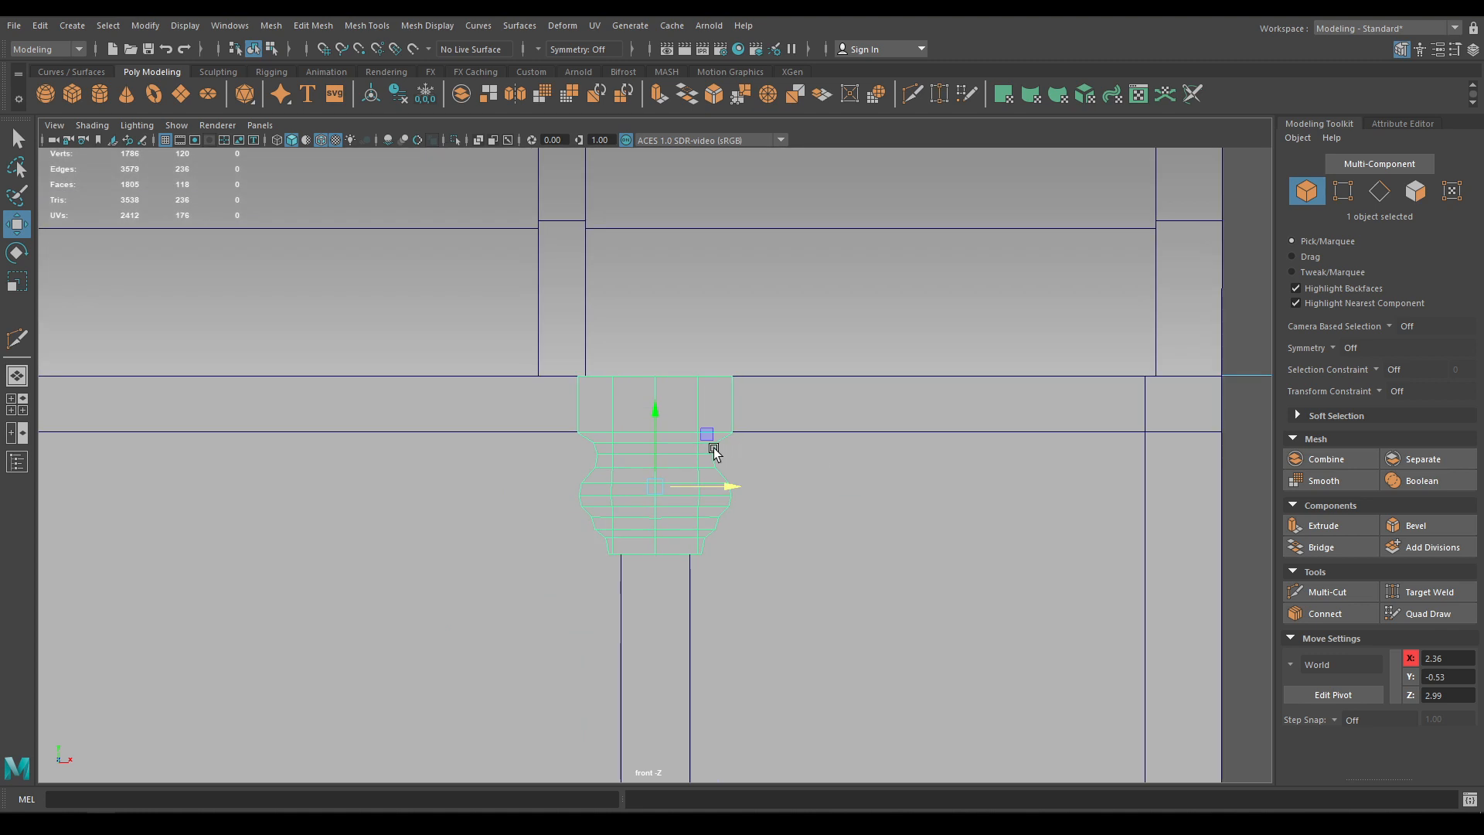
{"action": "scroll", "coordinate": [692, 446], "scroll_direction": "up", "scroll_amount": 3}
{"action": "scroll", "coordinate": [746, 503], "scroll_direction": "down", "scroll_amount": 6}
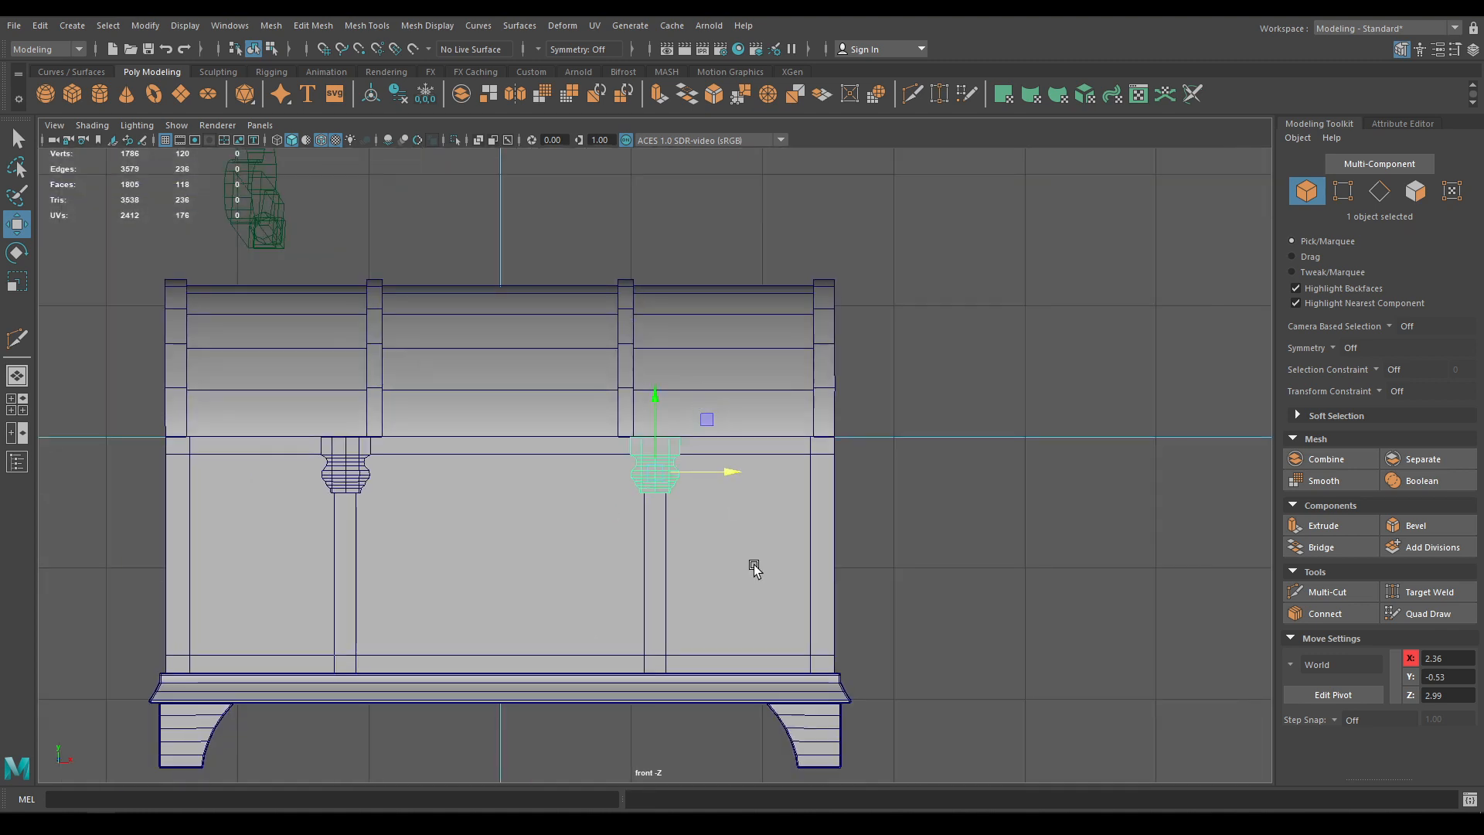
{"action": "left_click", "coordinate": [446, 348], "text": "shift"}
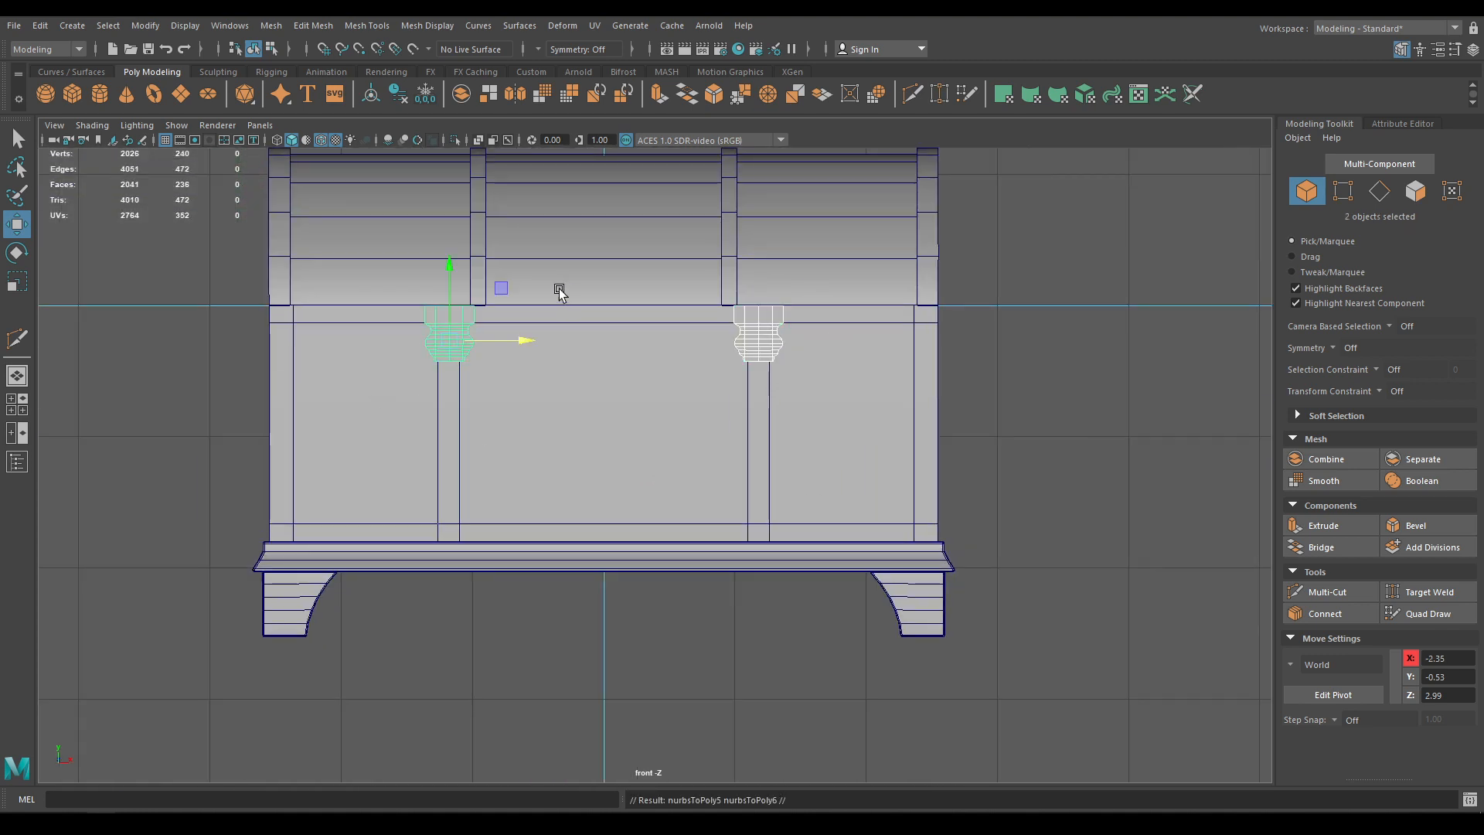
{"action": "key", "text": "ctrl+d"}
{"action": "left_click_drag", "start_coordinate": [448, 275], "coordinate": [452, 406]}
{"action": "key", "text": "e"}
{"action": "left_click_drag", "start_coordinate": [514, 550], "coordinate": [298, 606]}
{"action": "key", "text": "w"}
{"action": "scroll", "coordinate": [346, 525], "scroll_direction": "up", "scroll_amount": 8}
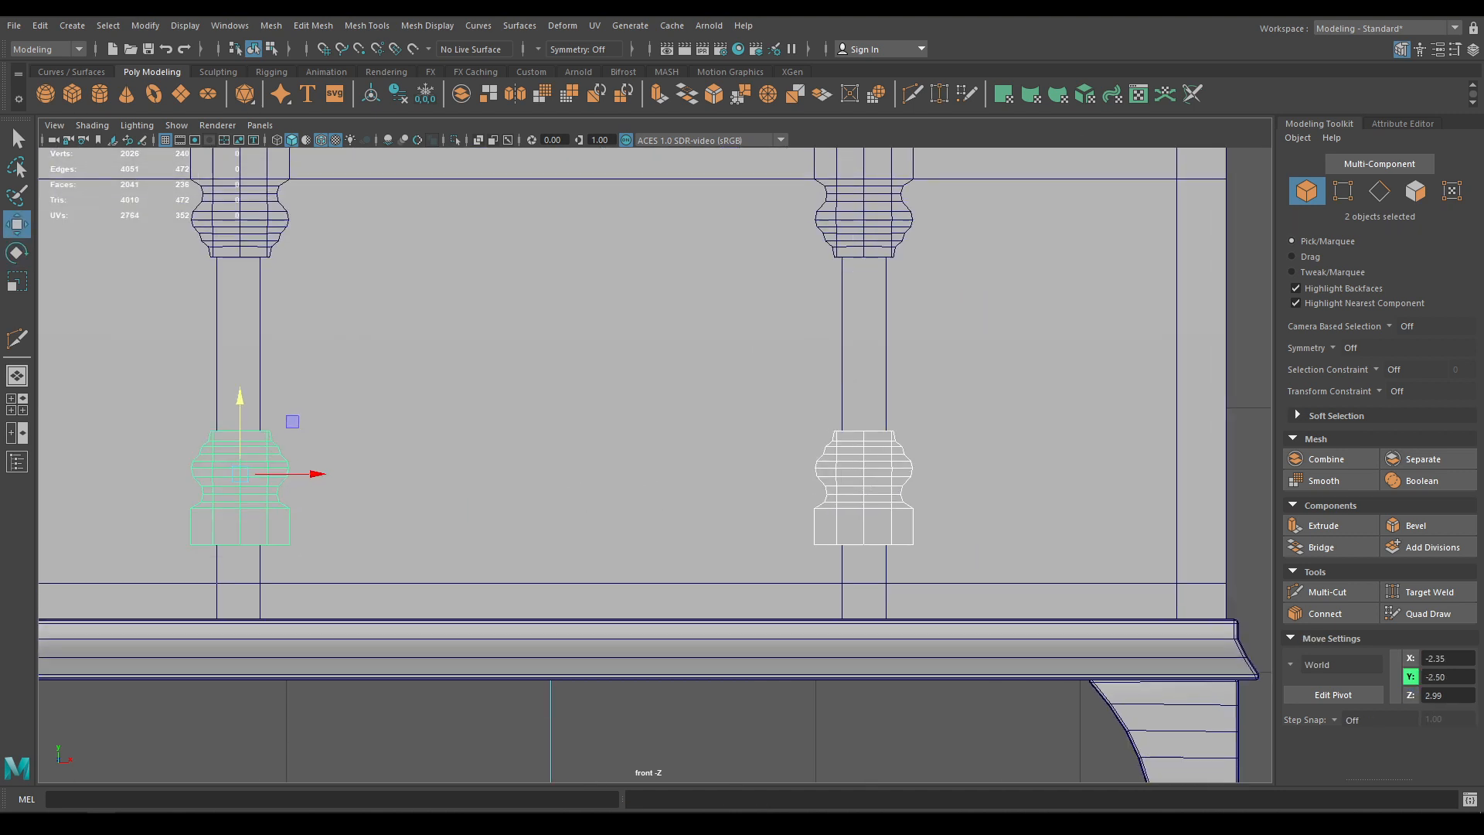
{"action": "left_click_drag", "start_coordinate": [557, 354], "coordinate": [539, 303]}
In perspective, raise the lower bracket copies slightly to rest on the base trim at Y -3.06
{"action": "key", "text": "space"}
{"action": "scroll", "coordinate": [539, 303], "scroll_direction": "up", "scroll_amount": 8}
{"action": "middle_click_drag", "start_coordinate": [603, 618], "coordinate": [619, 474], "text": "alt"}
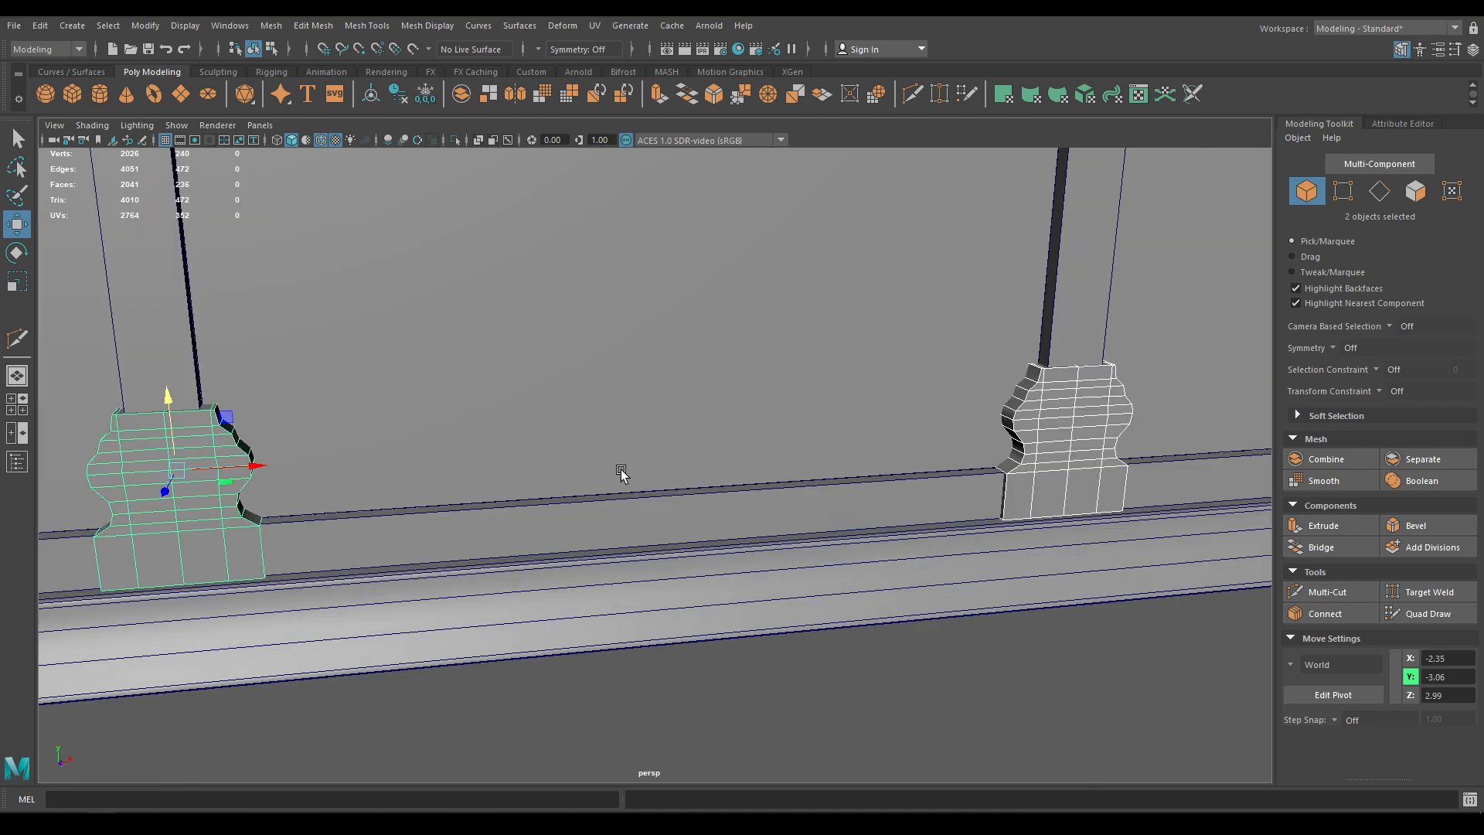
{"action": "left_click_drag", "start_coordinate": [619, 473], "coordinate": [672, 487], "text": "alt"}
{"action": "middle_click_drag", "start_coordinate": [673, 487], "coordinate": [706, 397], "text": "alt"}
{"action": "scroll", "coordinate": [527, 573], "scroll_direction": "up", "scroll_amount": 3}
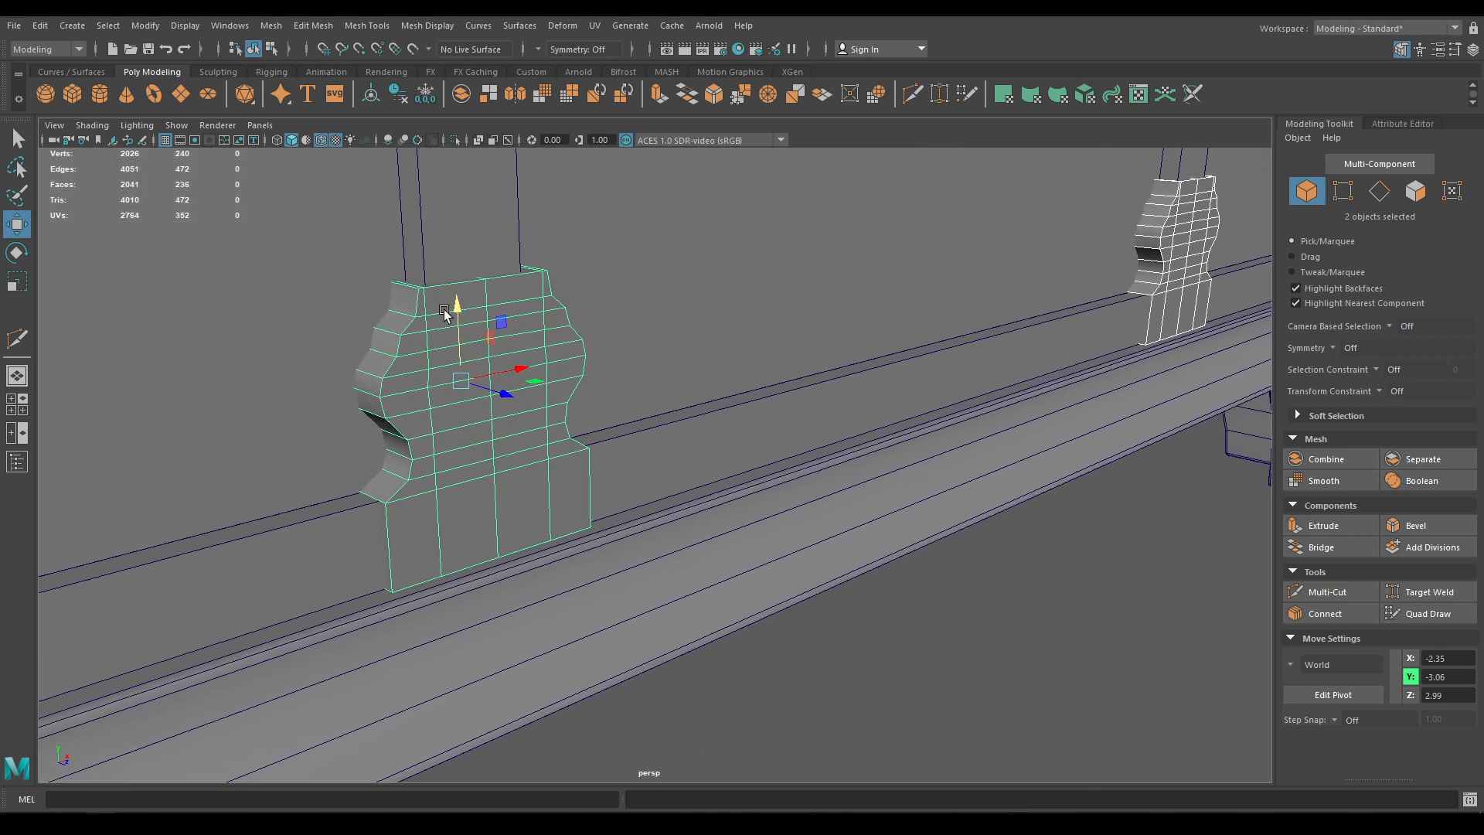
{"action": "left_click_drag", "start_coordinate": [448, 311], "coordinate": [444, 388]}
Check the lower brackets' bases from below, then add an upper bracket to the selection
{"action": "middle_click_drag", "start_coordinate": [444, 388], "coordinate": [375, 484], "text": "alt"}
{"action": "scroll", "coordinate": [706, 573], "scroll_direction": "up", "scroll_amount": 5}
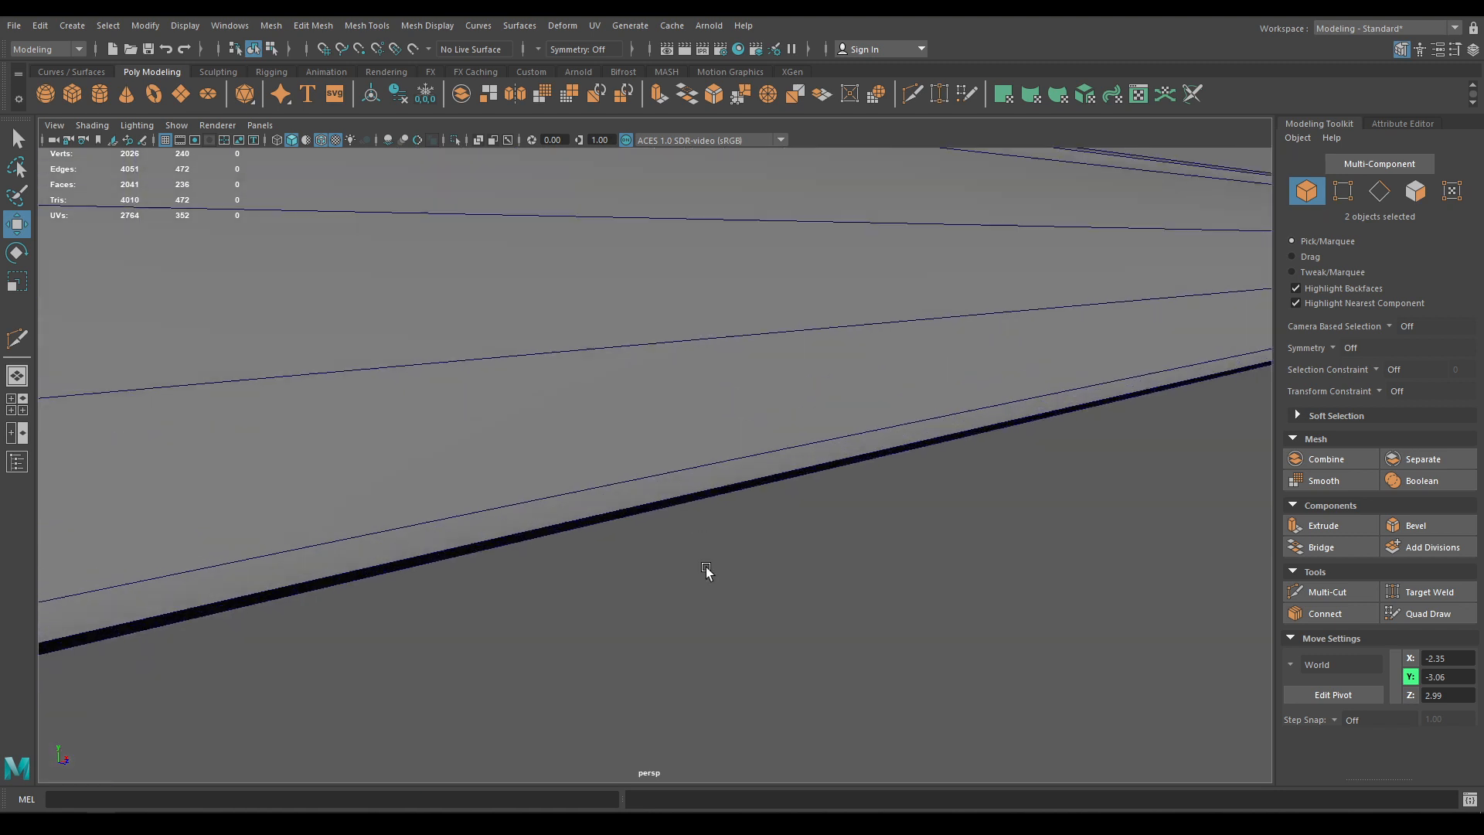
{"action": "middle_click_drag", "start_coordinate": [706, 573], "coordinate": [717, 570], "text": "alt"}
{"action": "left_click_drag", "start_coordinate": [717, 572], "coordinate": [706, 519], "text": "alt"}
{"action": "left_click_drag", "start_coordinate": [713, 443], "coordinate": [712, 450], "text": "alt"}
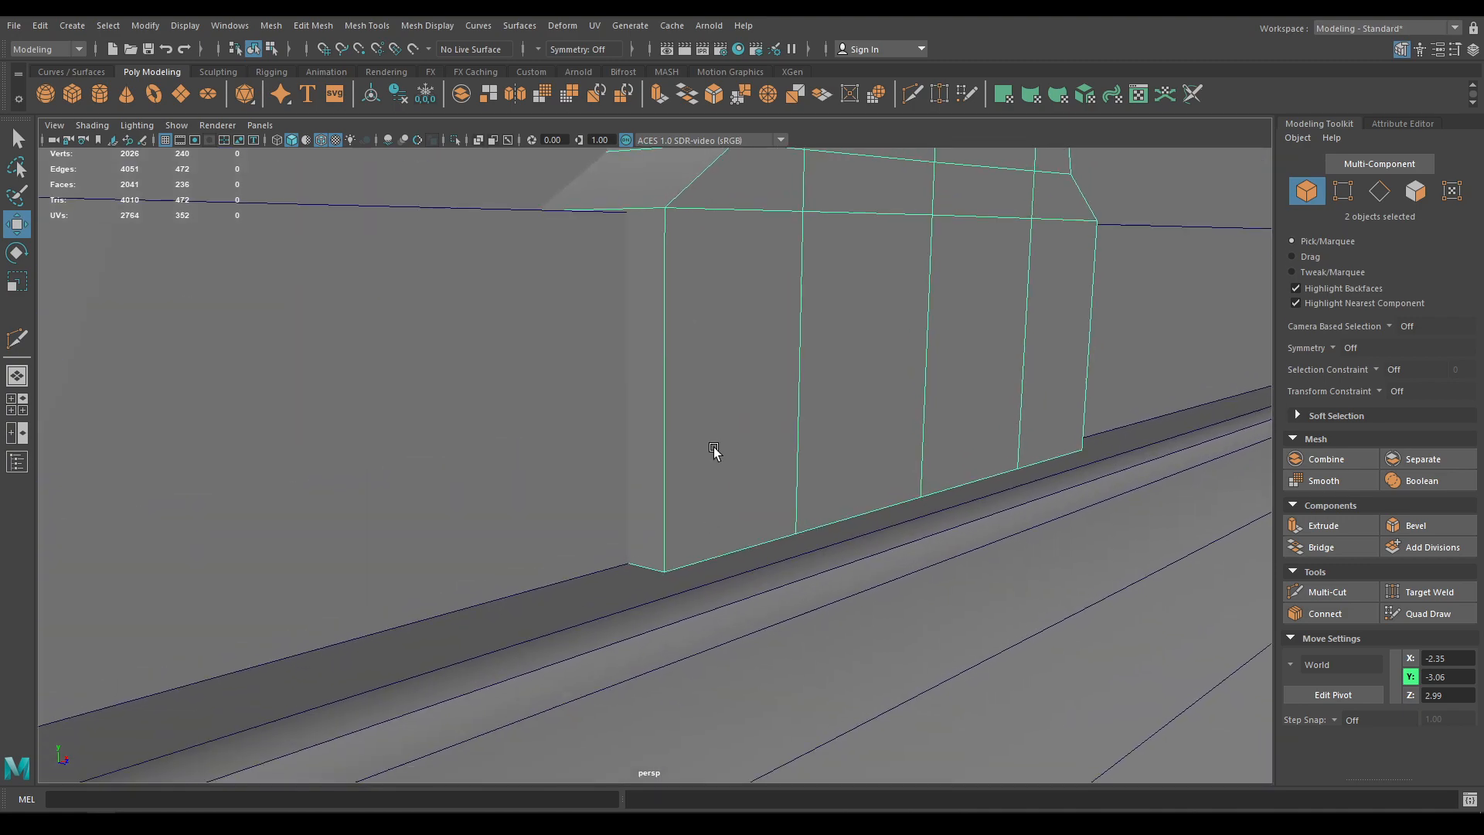
{"action": "right_click_drag", "start_coordinate": [811, 641], "coordinate": [688, 313], "text": "alt"}
{"action": "middle_click_drag", "start_coordinate": [688, 313], "coordinate": [698, 479], "text": "alt"}
{"action": "left_click", "coordinate": [693, 410], "text": "shift"}
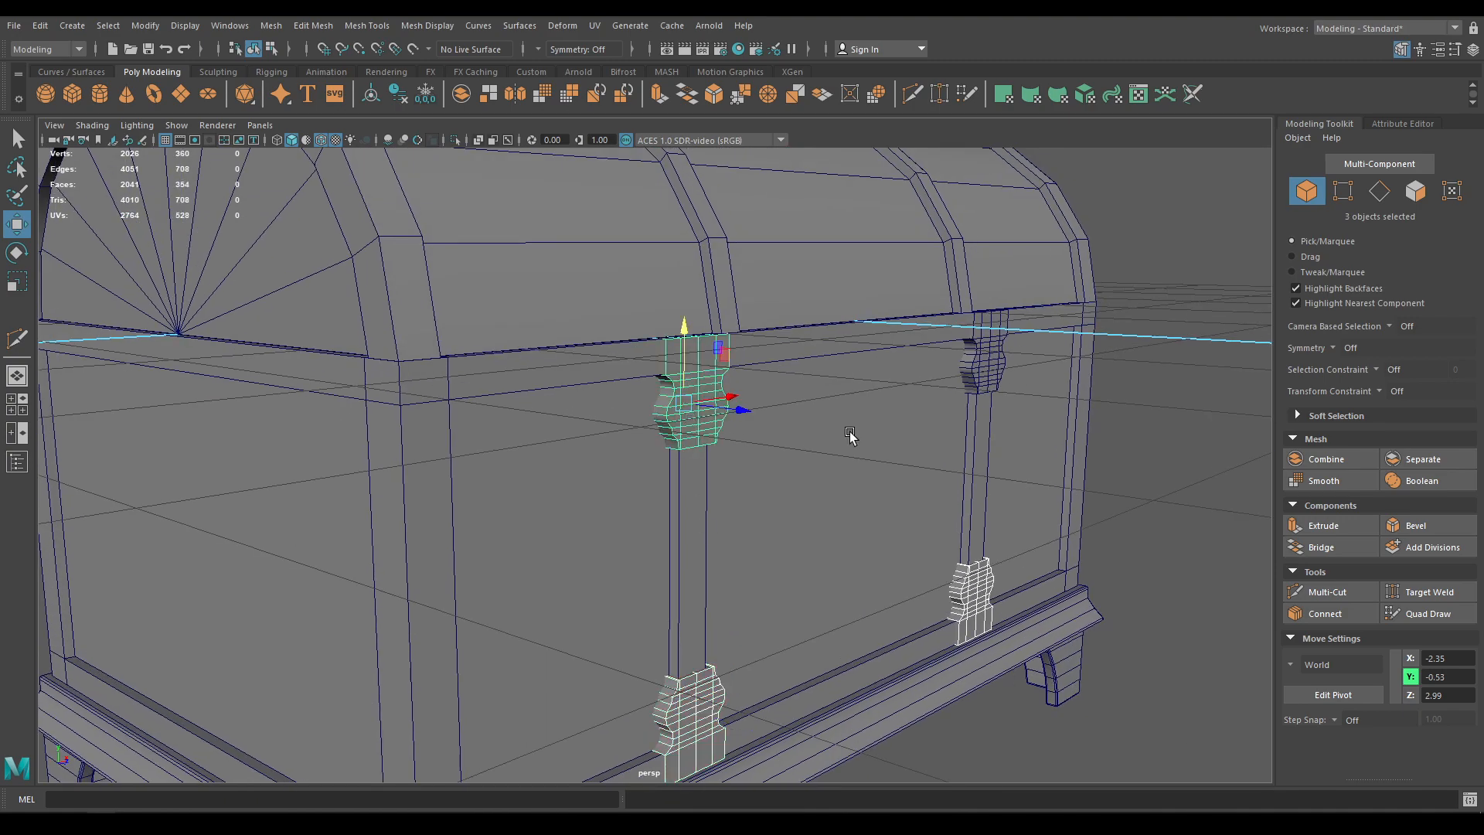
Duplicate all four front brackets and move the copies onto the back straps
{"action": "left_click", "coordinate": [1002, 375], "text": "shift"}
{"action": "right_click_drag", "start_coordinate": [1002, 375], "coordinate": [812, 332], "text": "alt"}
{"action": "left_click_drag", "start_coordinate": [812, 331], "coordinate": [840, 346], "text": "alt"}
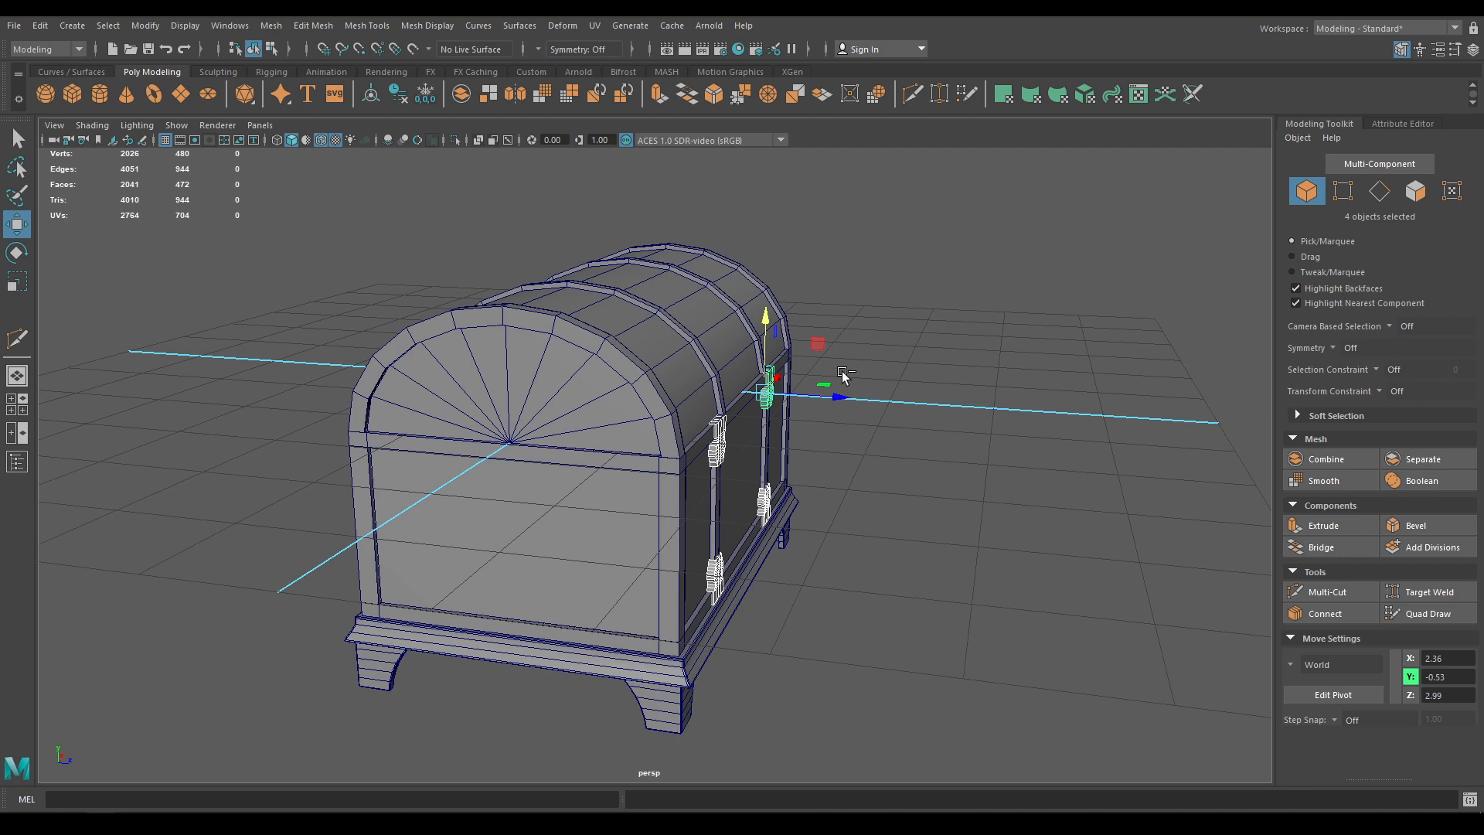
{"action": "key", "text": "ctrl+d"}
{"action": "left_click_drag", "start_coordinate": [838, 398], "coordinate": [535, 378]}
{"action": "left_click_drag", "start_coordinate": [394, 507], "coordinate": [518, 515], "text": "alt"}
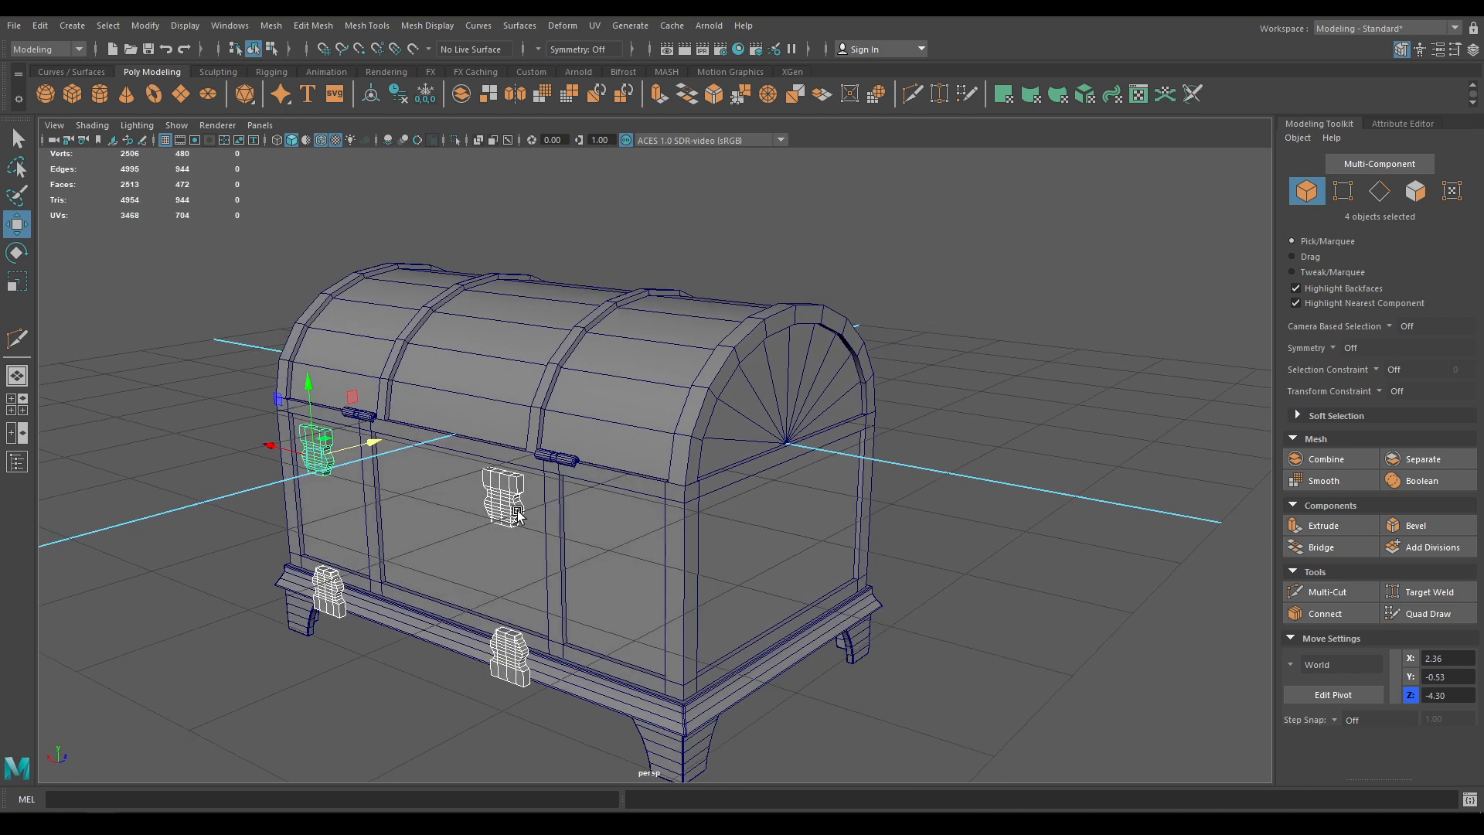
{"action": "right_click_drag", "start_coordinate": [518, 515], "coordinate": [529, 566], "text": "alt"}
{"action": "middle_click_drag", "start_coordinate": [529, 566], "coordinate": [459, 488], "text": "alt"}
{"action": "left_click_drag", "start_coordinate": [221, 355], "coordinate": [293, 355]}
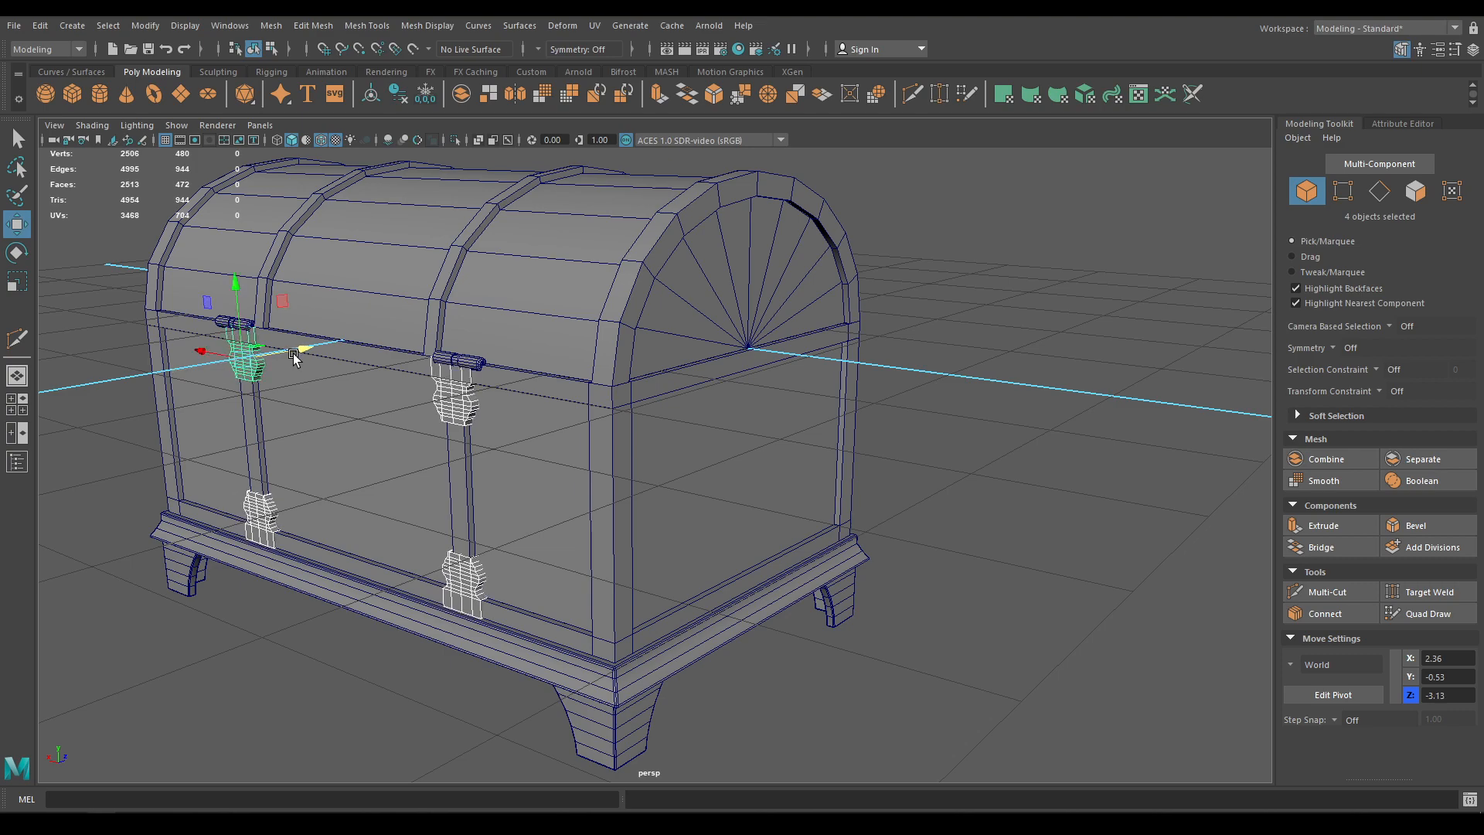
Inspect the back bracket copies from around the chest
{"action": "key", "text": "f"}
{"action": "left_click_drag", "start_coordinate": [688, 300], "coordinate": [735, 288], "text": "alt"}
{"action": "right_click_drag", "start_coordinate": [735, 289], "coordinate": [812, 386], "text": "alt"}
{"action": "middle_click_drag", "start_coordinate": [812, 386], "coordinate": [619, 385], "text": "alt"}
{"action": "left_click_drag", "start_coordinate": [619, 384], "coordinate": [541, 387], "text": "alt"}
{"action": "mouse_move", "coordinate": [541, 386]}
{"action": "right_mouse_down", "text": "alt"}
{"action": "mouse_move", "coordinate": [625, 491]}
{"action": "mouse_move", "coordinate": [560, 392]}
{"action": "right_mouse_up", "text": "alt"}
{"action": "left_click_drag", "start_coordinate": [559, 392], "coordinate": [389, 502], "text": "alt"}
In wireframe top view, align the copies against the back wall at Z -3.15
{"action": "key", "text": "4"}
{"action": "scroll", "coordinate": [501, 549], "scroll_direction": "down", "scroll_amount": 5}
{"action": "key", "text": "space"}
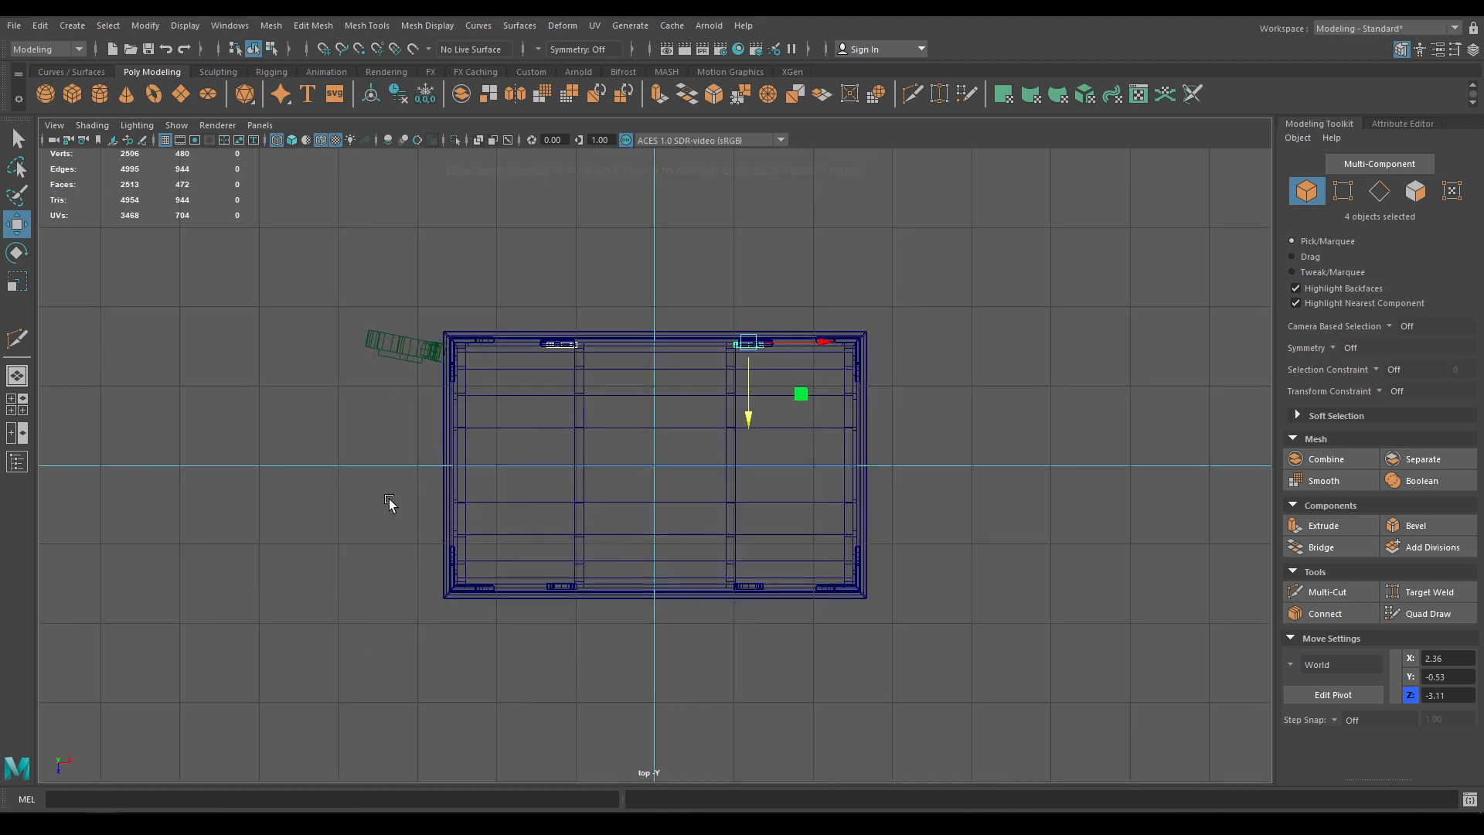
{"action": "key", "text": "f"}
{"action": "scroll", "coordinate": [797, 499], "scroll_direction": "up", "scroll_amount": 5}
{"action": "middle_click_drag", "start_coordinate": [1237, 727], "coordinate": [797, 729], "text": "alt"}
{"action": "scroll", "coordinate": [842, 672], "scroll_direction": "up", "scroll_amount": 3}
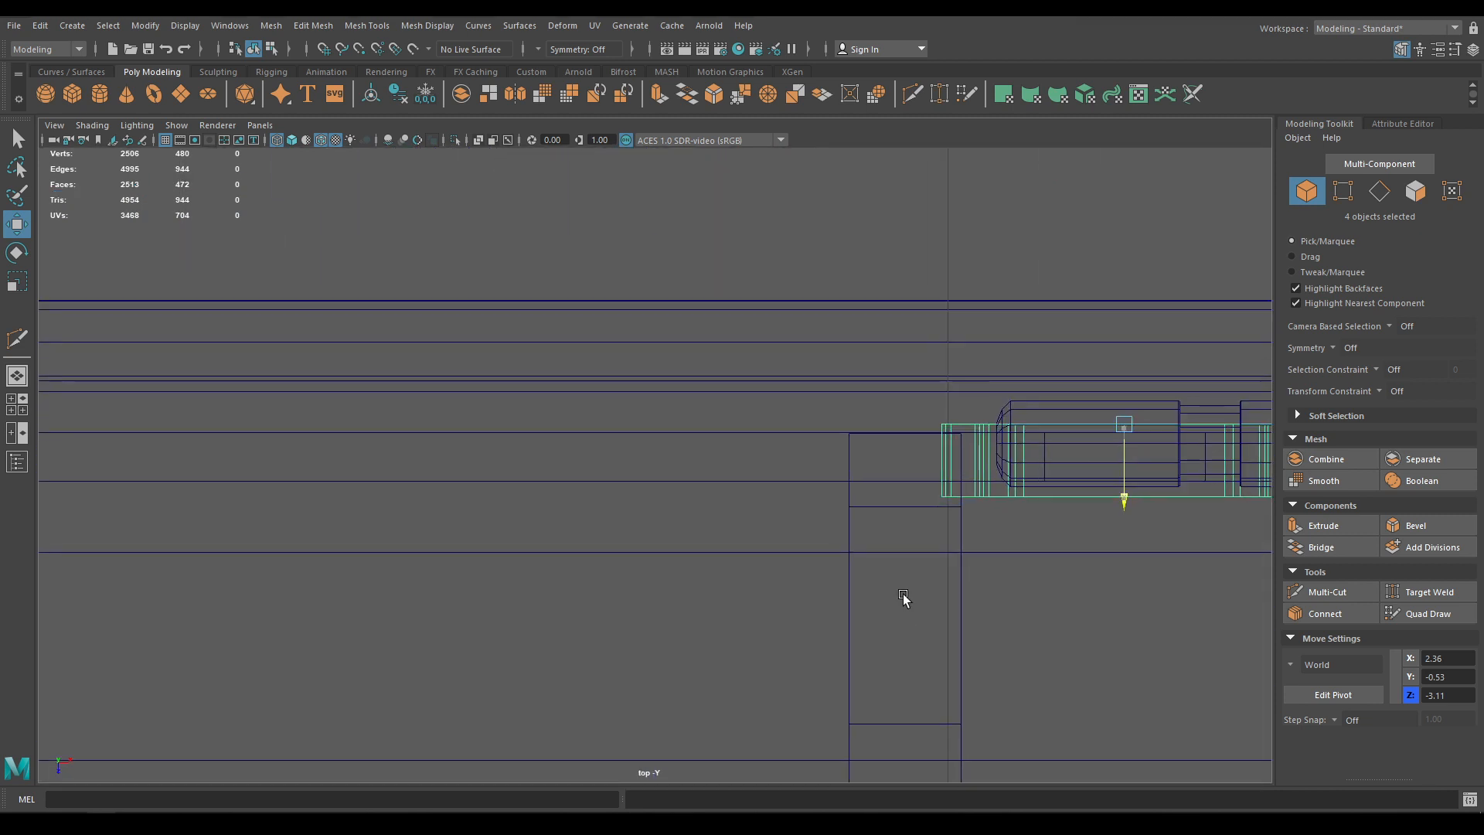
{"action": "mouse_move", "coordinate": [903, 596]}
{"action": "middle_mouse_down"}
{"action": "mouse_move", "coordinate": [891, 567]}
{"action": "mouse_move", "coordinate": [892, 580]}
{"action": "middle_mouse_up"}
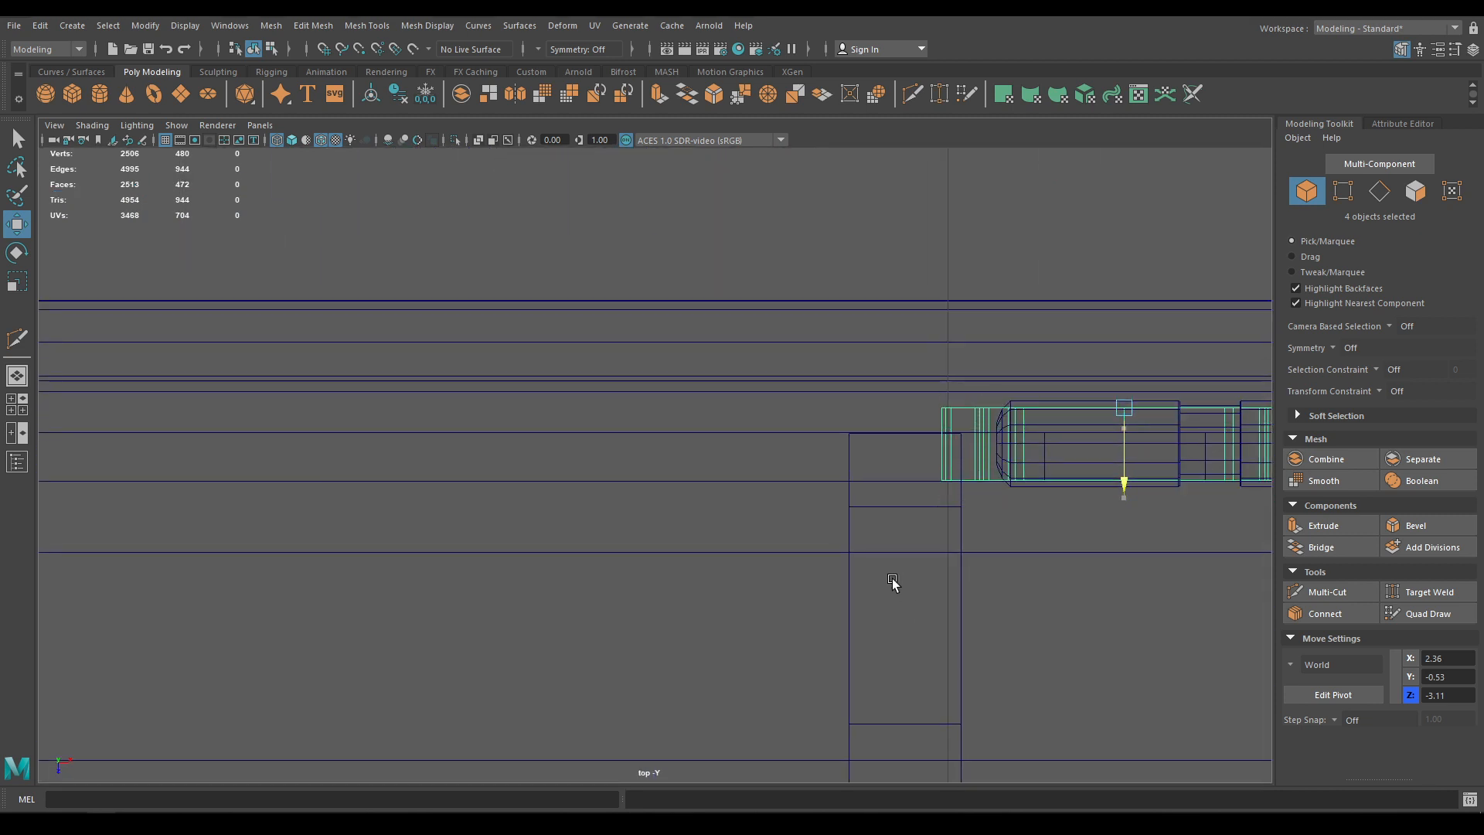
Return to shaded perspective view facing the hinge bracket
{"action": "key", "text": "space"}
{"action": "left_click_drag", "start_coordinate": [889, 580], "coordinate": [875, 448]}
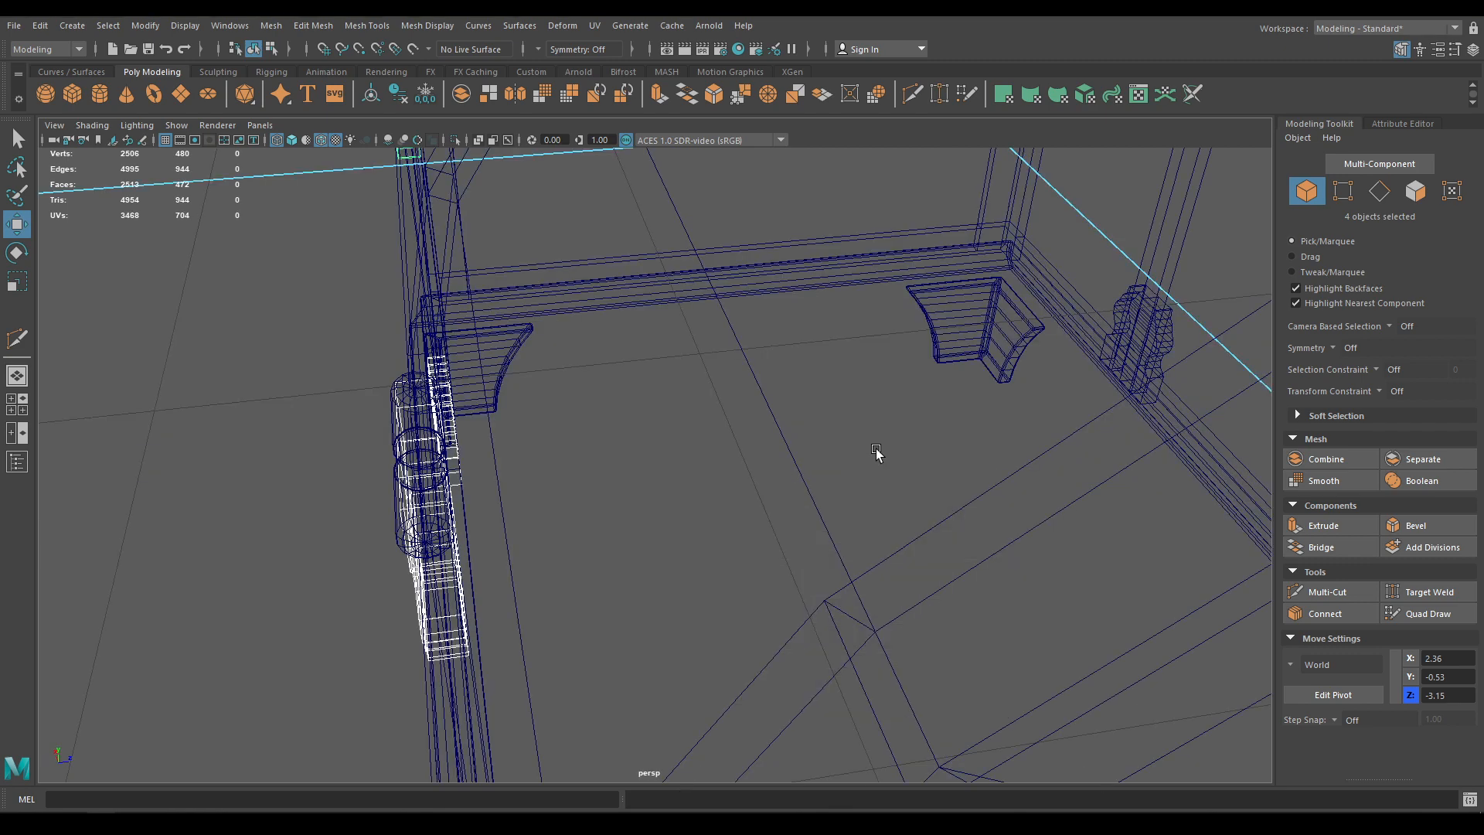
{"action": "key", "text": "6"}
{"action": "left_click_drag", "start_coordinate": [692, 595], "coordinate": [769, 541], "text": "alt"}
{"action": "left_click_drag", "start_coordinate": [674, 455], "coordinate": [862, 385], "text": "alt"}
Nudge the back bracket under the hinge pin and the lower bracket sideways along X
{"action": "left_click", "coordinate": [836, 377]}
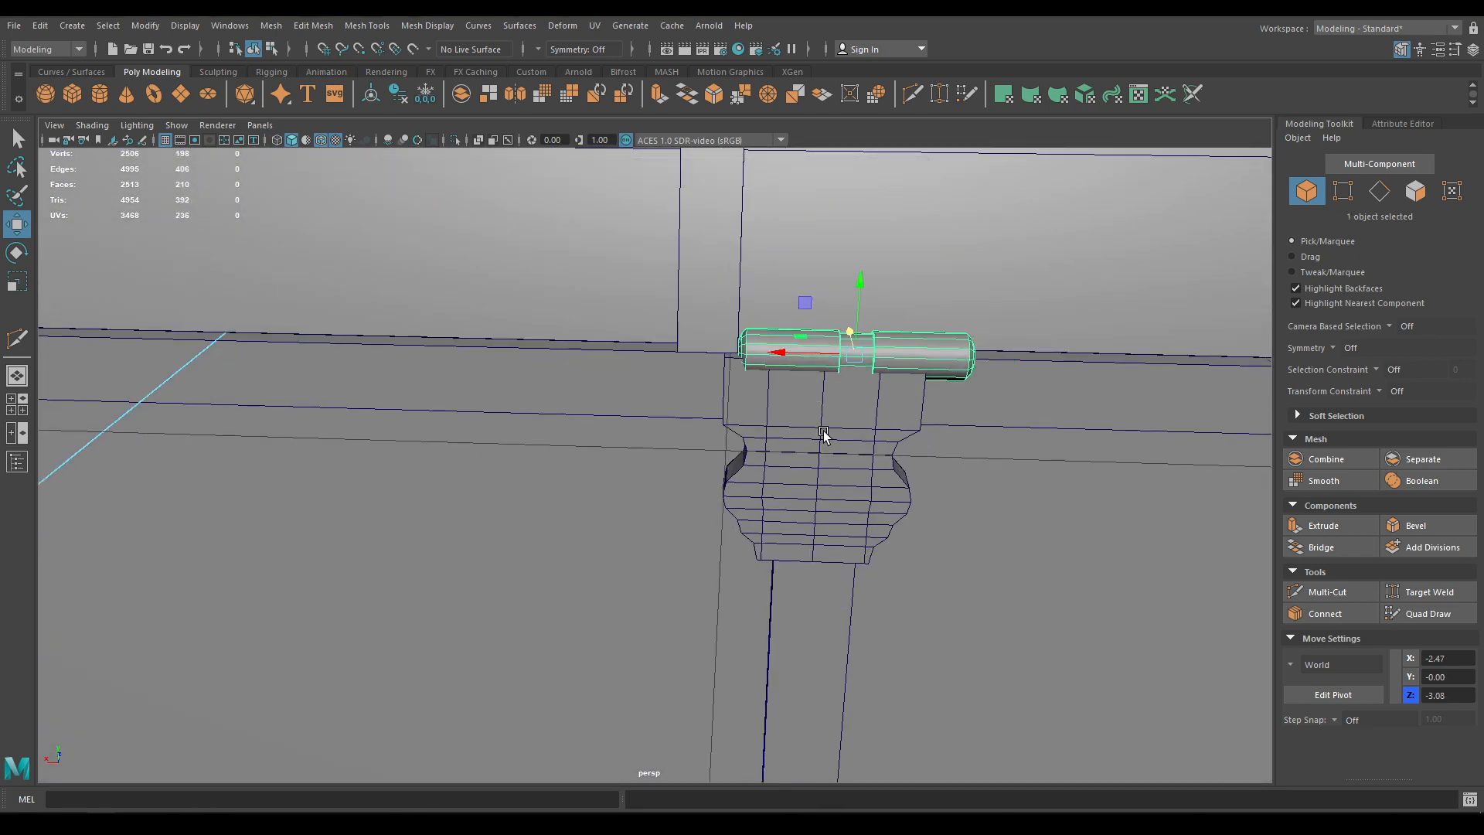
{"action": "left_click_drag", "start_coordinate": [823, 435], "coordinate": [838, 398], "text": "alt"}
{"action": "left_click", "coordinate": [834, 381]}
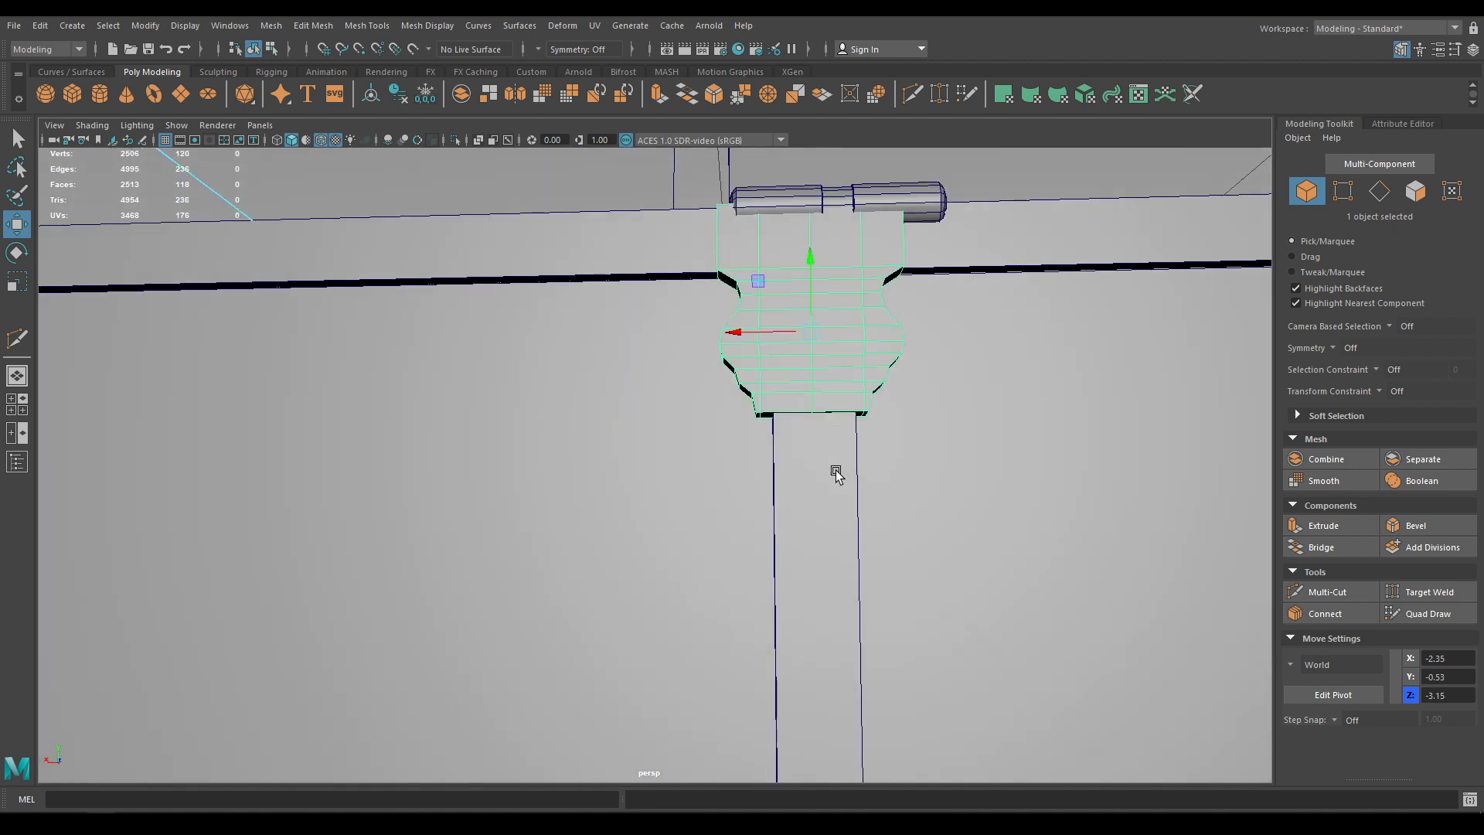
{"action": "left_click_drag", "start_coordinate": [745, 337], "coordinate": [752, 338]}
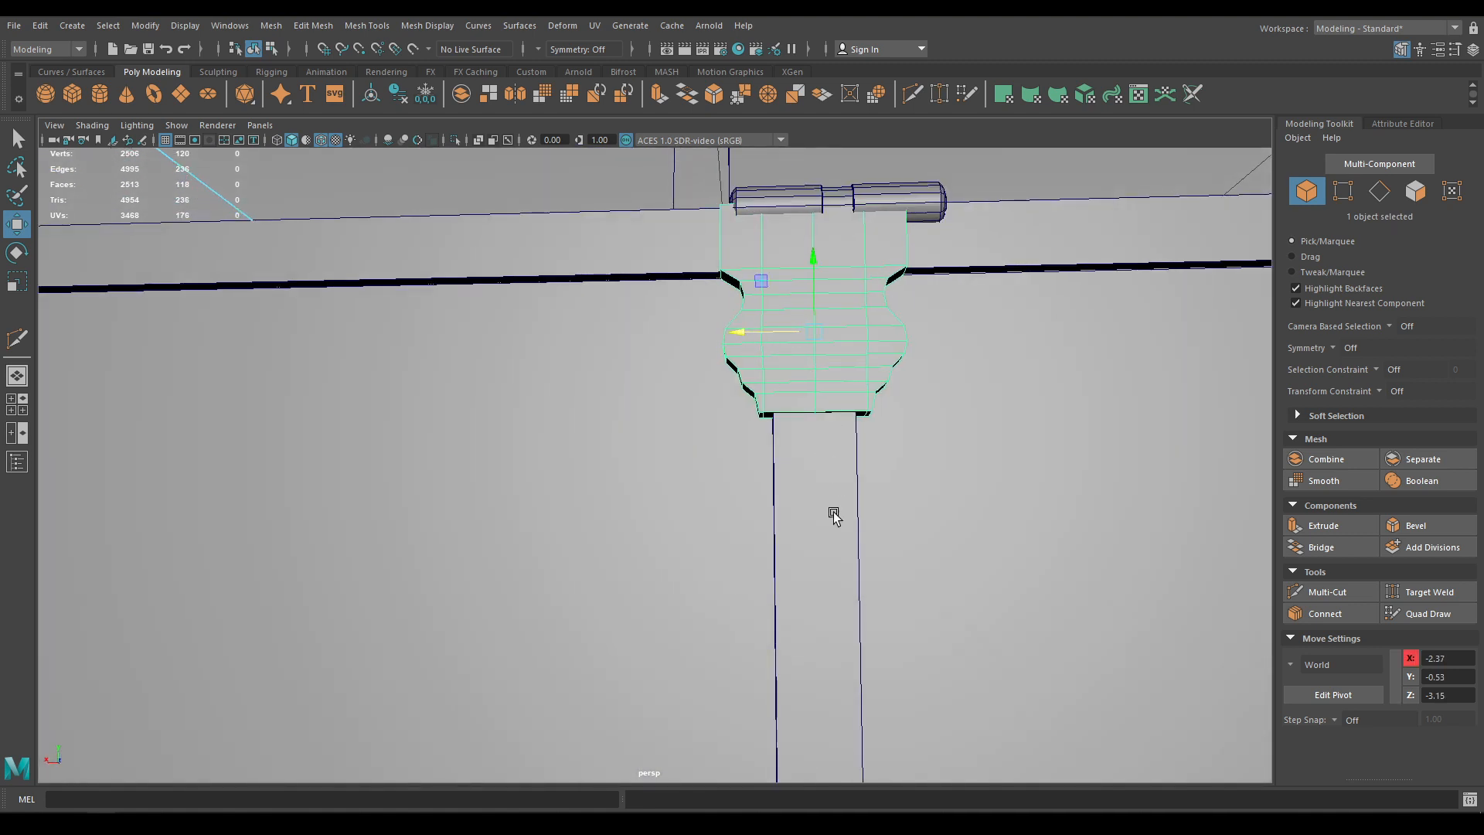
{"action": "middle_click_drag", "start_coordinate": [835, 516], "coordinate": [805, 245], "text": "alt"}
{"action": "left_click", "coordinate": [719, 602]}
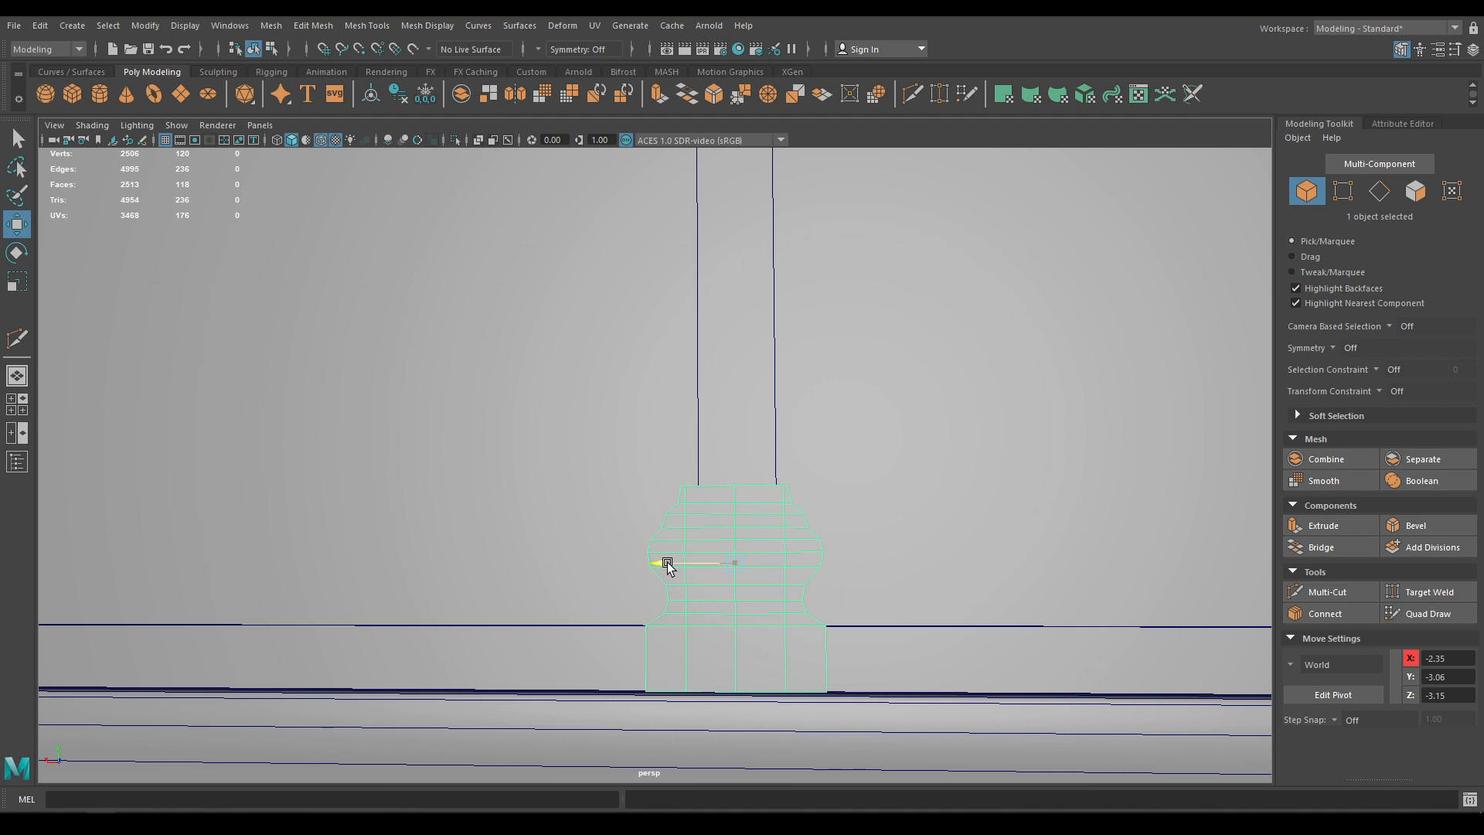
{"action": "left_click_drag", "start_coordinate": [671, 563], "coordinate": [673, 564]}
Align the other lower bracket along X with its strap
{"action": "left_click_drag", "start_coordinate": [668, 571], "coordinate": [721, 635], "text": "alt"}
{"action": "right_click_drag", "start_coordinate": [720, 635], "coordinate": [647, 470], "text": "alt"}
{"action": "left_click_drag", "start_coordinate": [647, 470], "coordinate": [660, 508], "text": "alt"}
{"action": "middle_click_drag", "start_coordinate": [377, 446], "coordinate": [645, 452], "text": "alt"}
{"action": "right_click_drag", "start_coordinate": [645, 455], "coordinate": [666, 465], "text": "alt"}
{"action": "left_click_drag", "start_coordinate": [589, 371], "coordinate": [533, 302], "text": "alt"}
{"action": "left_click", "coordinate": [538, 291]}
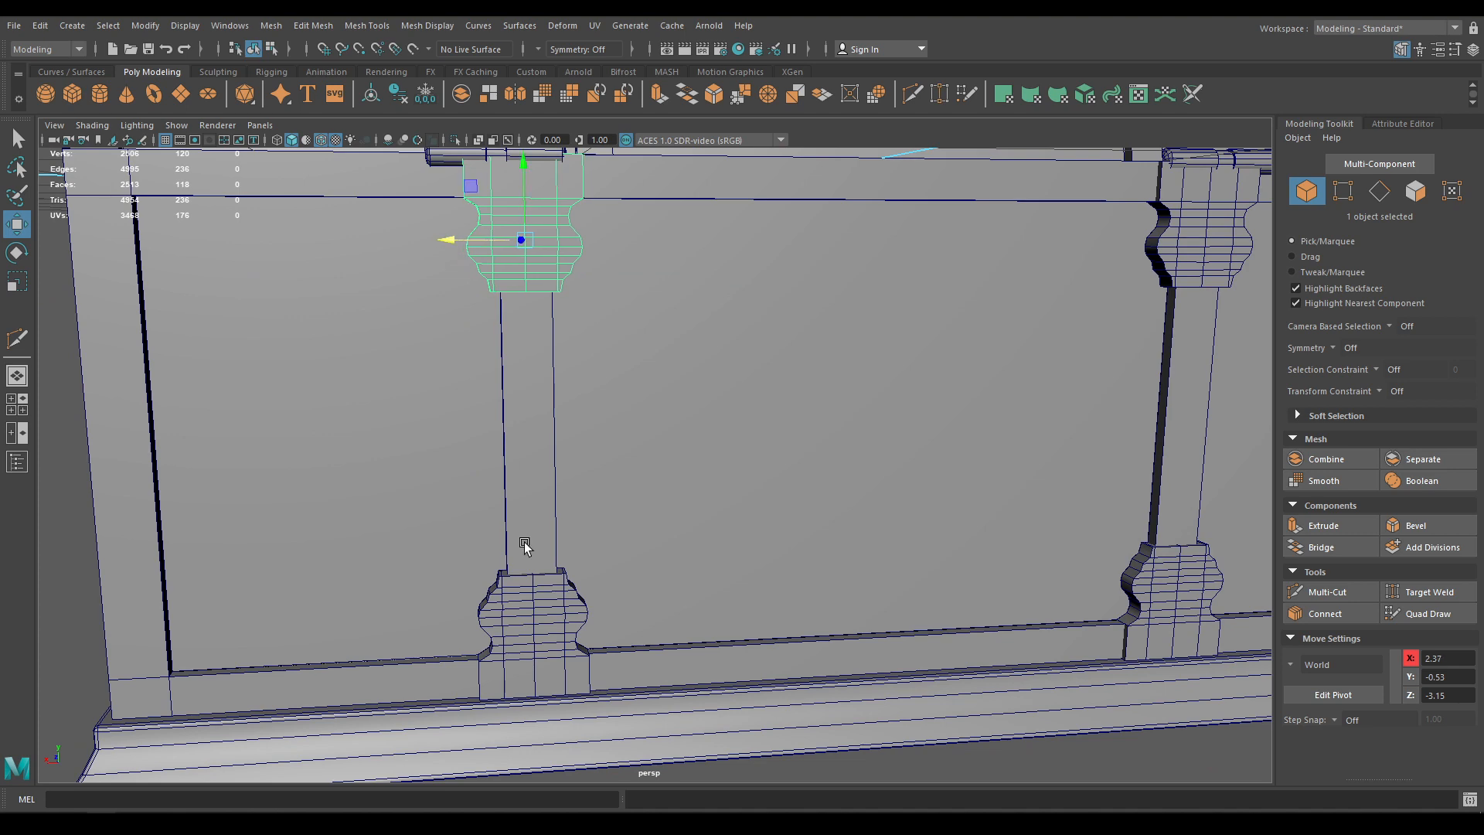
{"action": "left_click", "coordinate": [512, 627]}
{"action": "left_click_drag", "start_coordinate": [457, 623], "coordinate": [455, 623]}
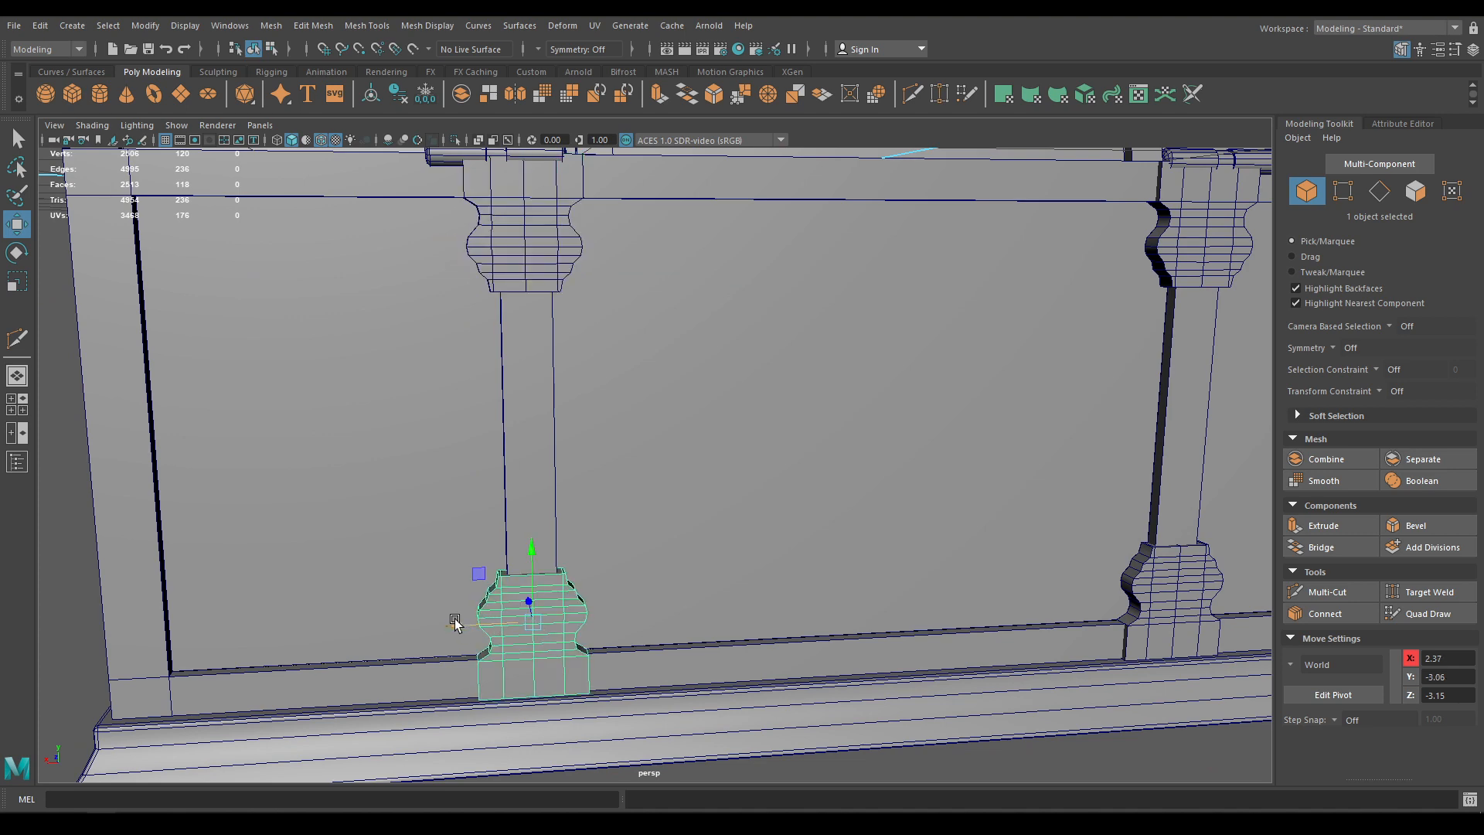
{"action": "right_click_drag", "start_coordinate": [454, 623], "coordinate": [456, 494], "text": "alt"}
Slide the right hinge cylinder along X to centre it over its column
{"action": "left_click", "coordinate": [660, 657]}
{"action": "right_click_drag", "start_coordinate": [659, 656], "coordinate": [600, 527], "text": "alt"}
{"action": "left_click_drag", "start_coordinate": [600, 527], "coordinate": [656, 512], "text": "alt"}
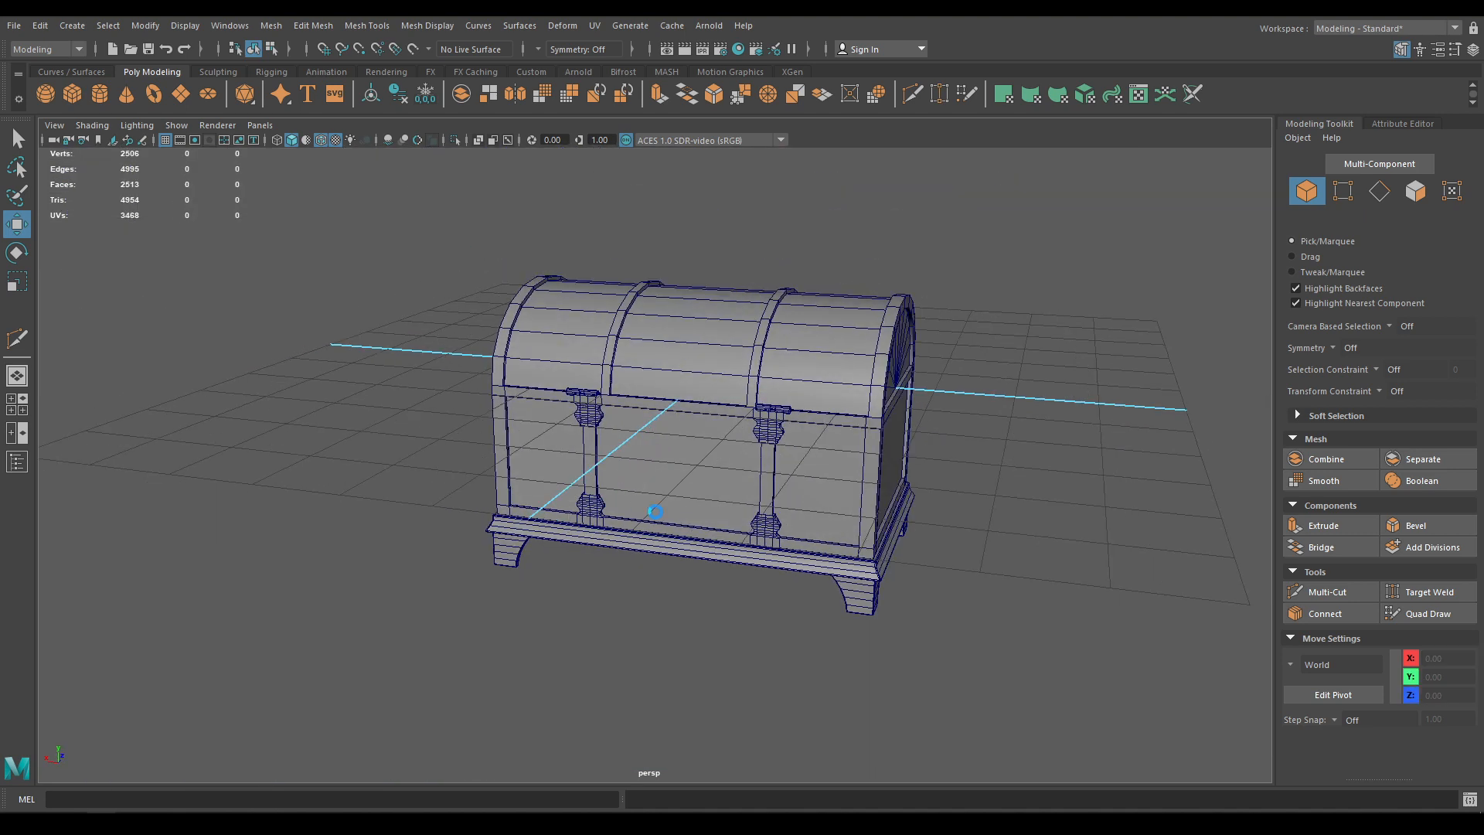
{"action": "right_click_drag", "start_coordinate": [663, 369], "coordinate": [836, 707], "text": "alt"}
{"action": "left_click_drag", "start_coordinate": [906, 549], "coordinate": [1044, 487], "text": "alt"}
{"action": "middle_click_drag", "start_coordinate": [1021, 472], "coordinate": [773, 605], "text": "alt"}
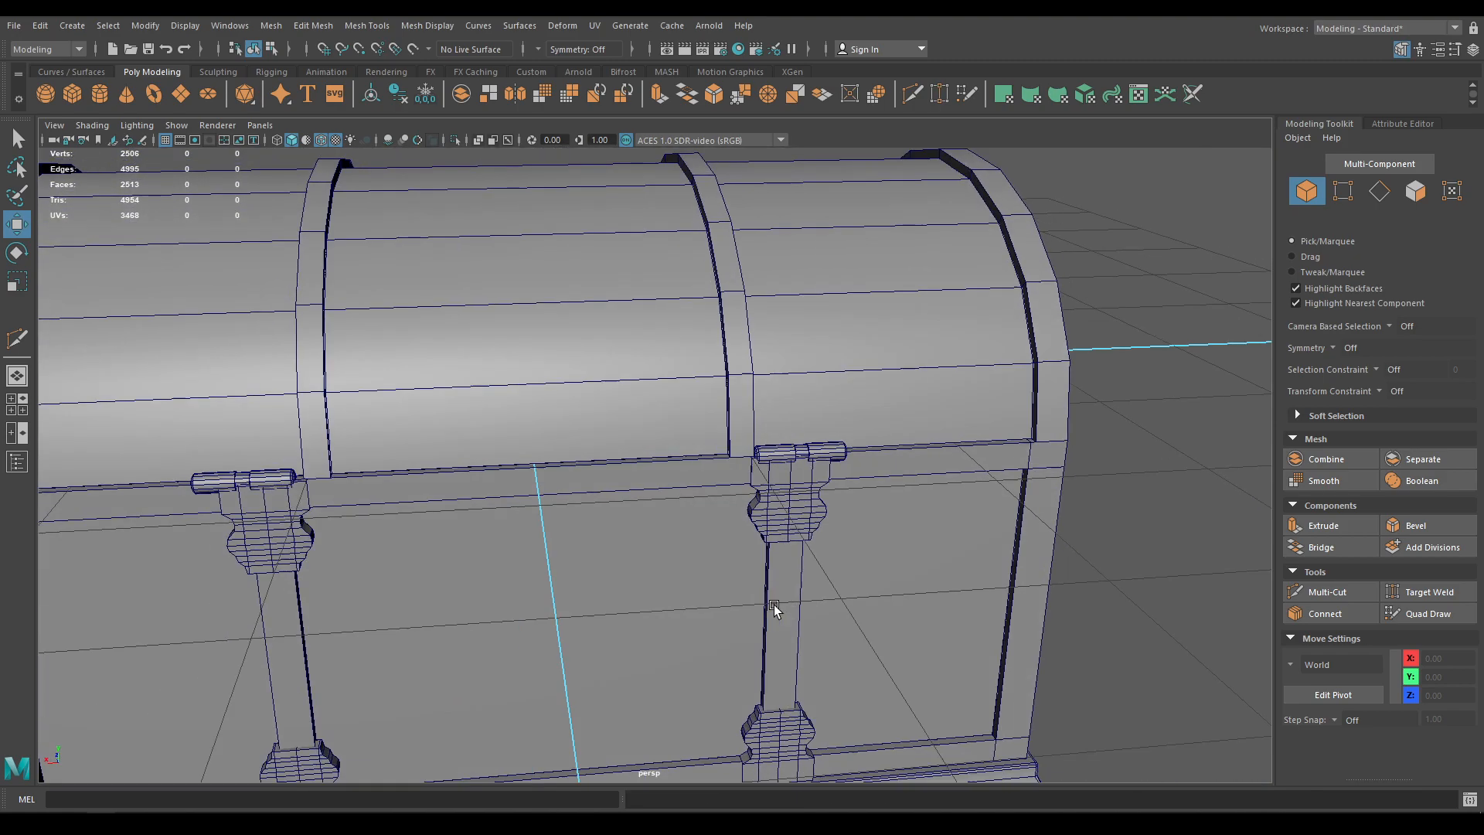
{"action": "left_click", "coordinate": [779, 456]}
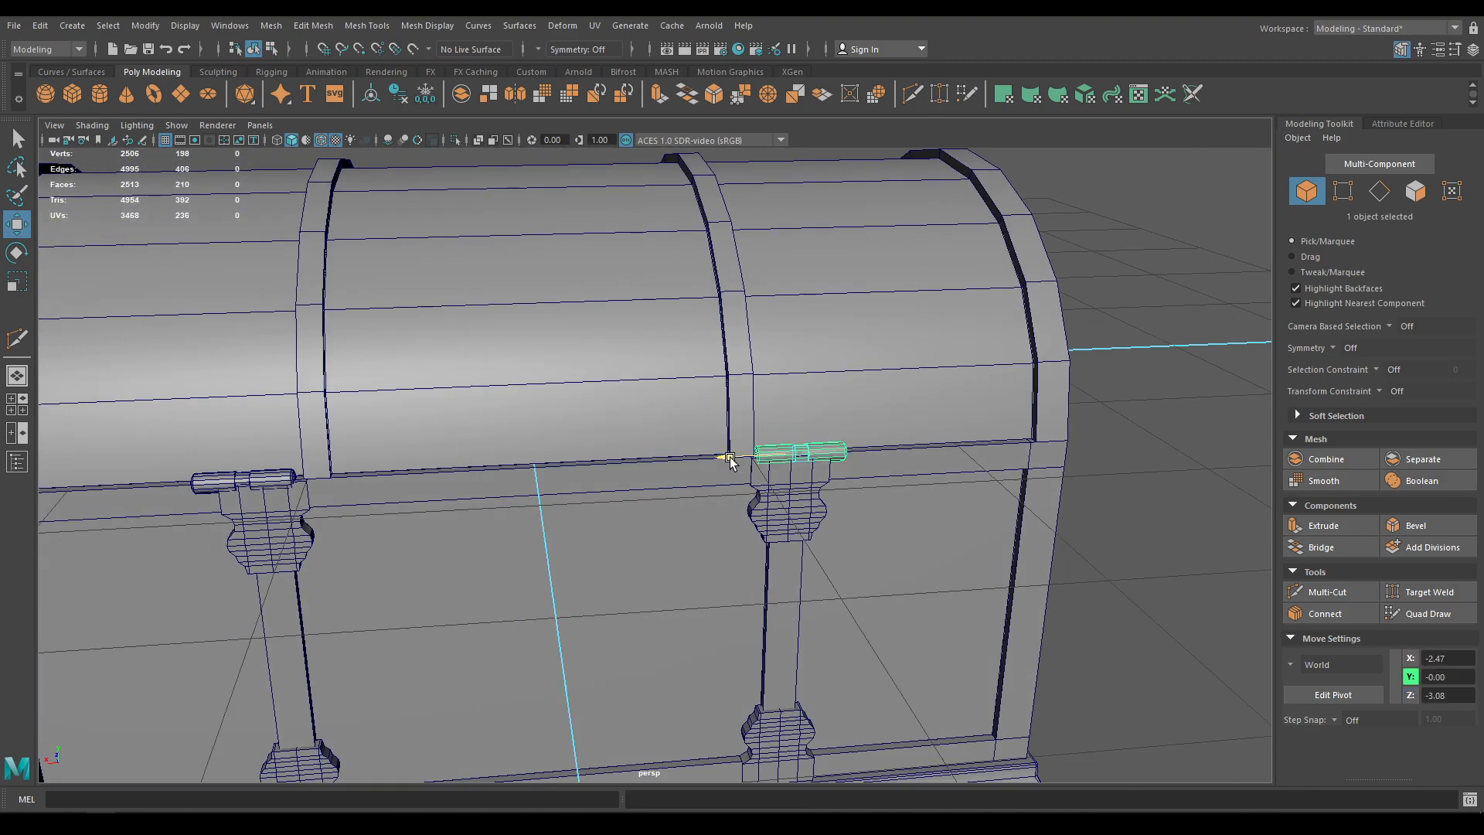
{"action": "left_click_drag", "start_coordinate": [724, 458], "coordinate": [722, 457]}
{"action": "right_click_drag", "start_coordinate": [723, 464], "coordinate": [828, 658], "text": "alt"}
{"action": "left_click_drag", "start_coordinate": [828, 658], "coordinate": [880, 527], "text": "alt"}
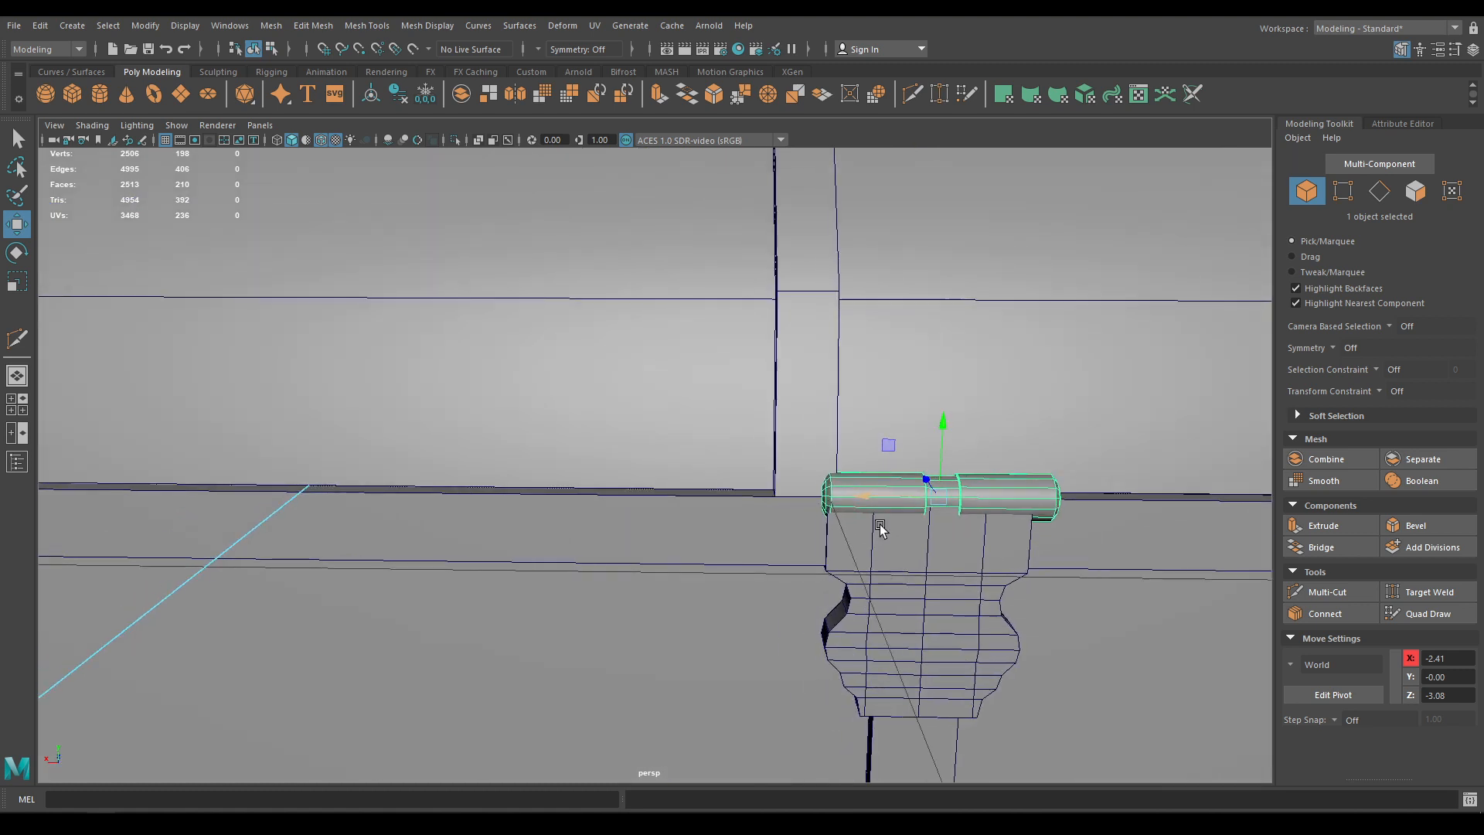
{"action": "middle_click_drag", "start_coordinate": [902, 572], "coordinate": [883, 522], "text": "alt"}
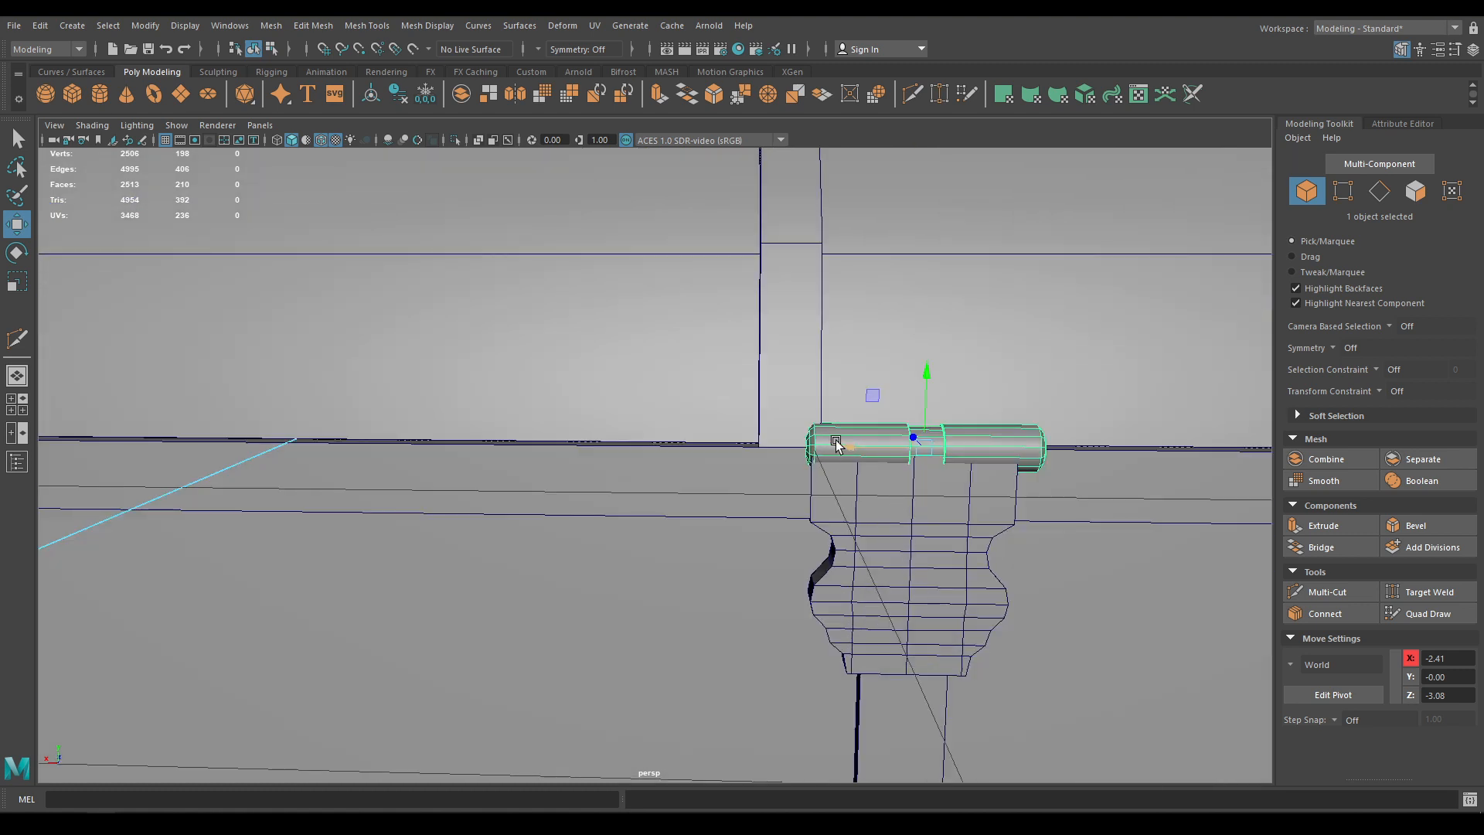
{"action": "left_click_drag", "start_coordinate": [836, 443], "coordinate": [826, 443]}
Centre the other hinge cylinder along X, undoing an accidental Z move; pins at X -2.37 and 2.39
{"action": "left_click_drag", "start_coordinate": [592, 549], "coordinate": [239, 510], "text": "alt"}
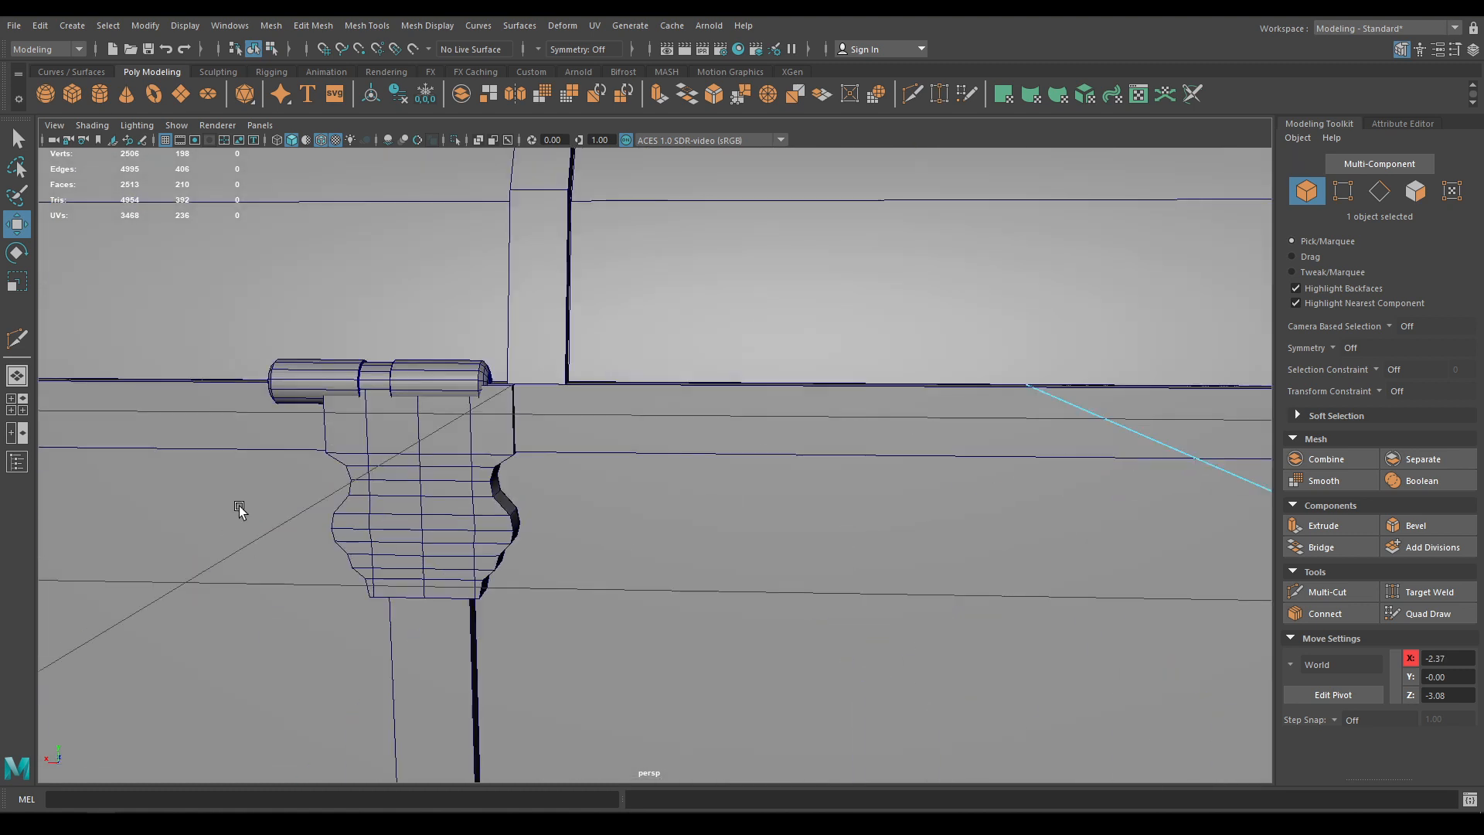
{"action": "left_click", "coordinate": [336, 369]}
{"action": "left_click_drag", "start_coordinate": [399, 376], "coordinate": [413, 381]}
{"action": "key", "text": "ctrl+z"}
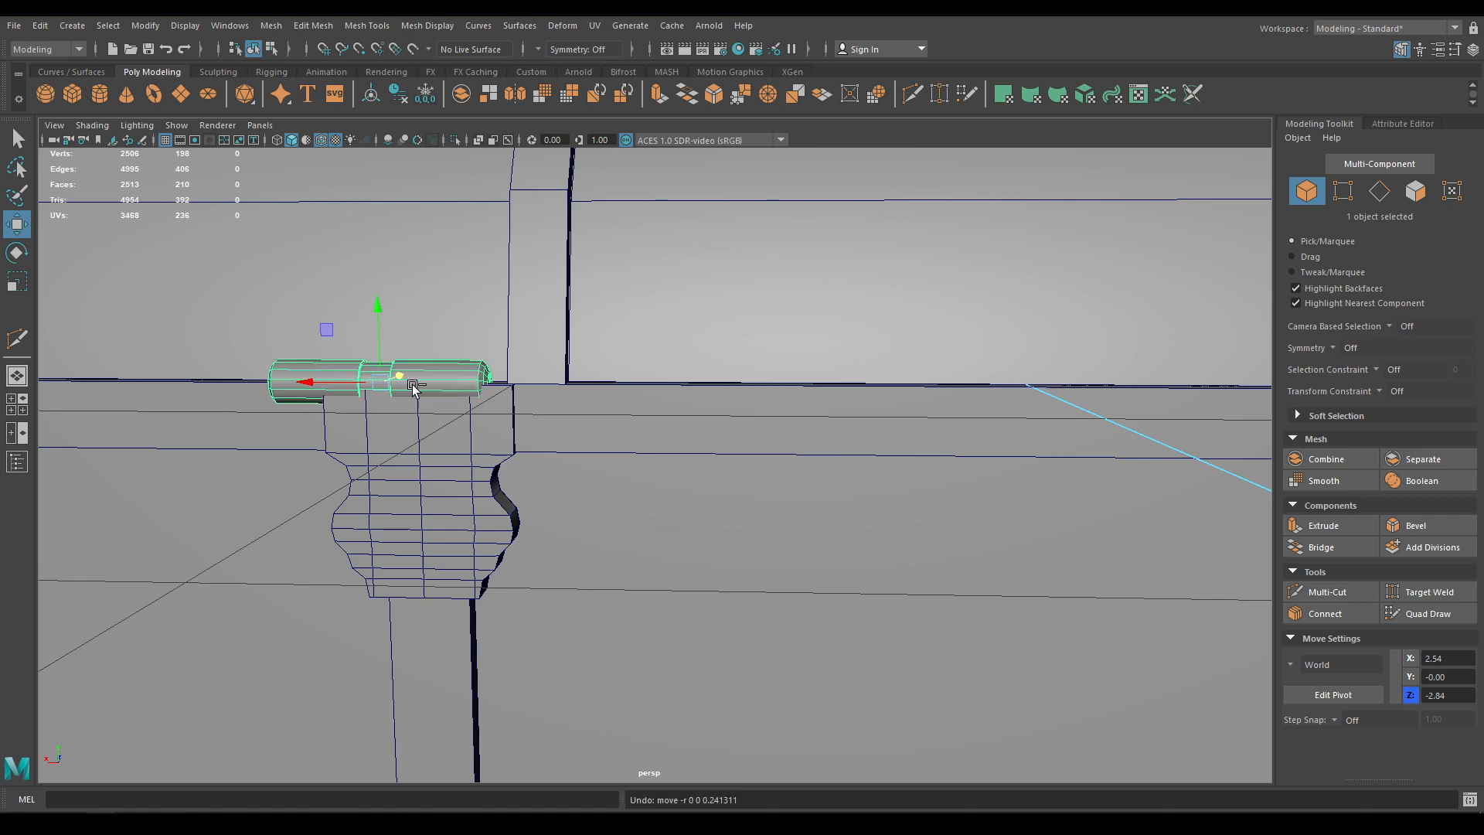
{"action": "left_click_drag", "start_coordinate": [307, 391], "coordinate": [330, 382]}
{"action": "left_click_drag", "start_coordinate": [335, 380], "coordinate": [343, 381]}
{"action": "left_click_drag", "start_coordinate": [343, 381], "coordinate": [368, 433], "text": "alt"}
{"action": "right_click_drag", "start_coordinate": [443, 483], "coordinate": [298, 487], "text": "alt"}
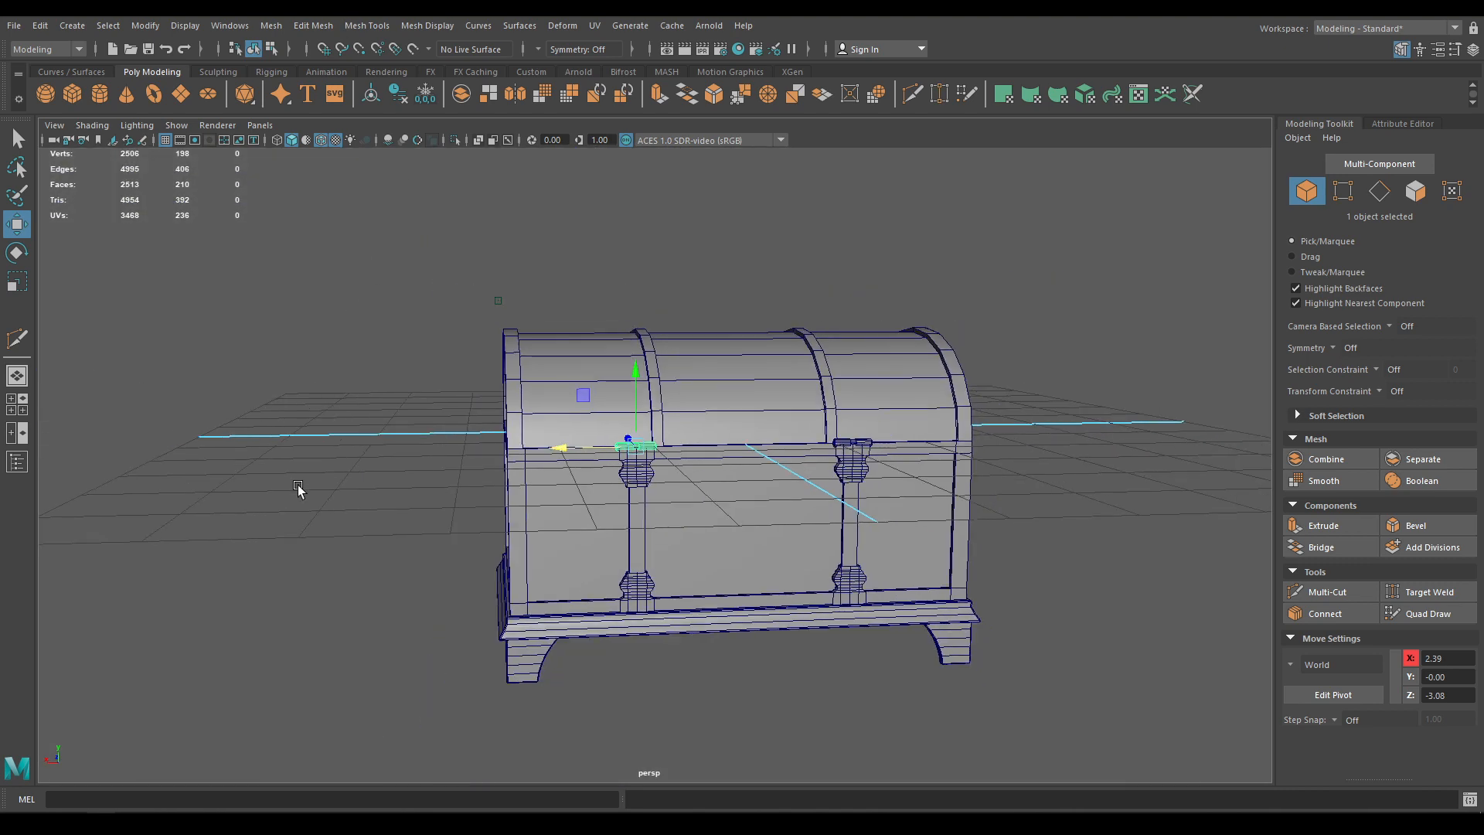
Save the scene, toggling wireframe-on-shaded off and back on
{"action": "left_click", "coordinate": [299, 490]}
{"action": "left_click_drag", "start_coordinate": [298, 489], "coordinate": [388, 609], "text": "alt"}
{"action": "key", "text": "ctrl+s"}
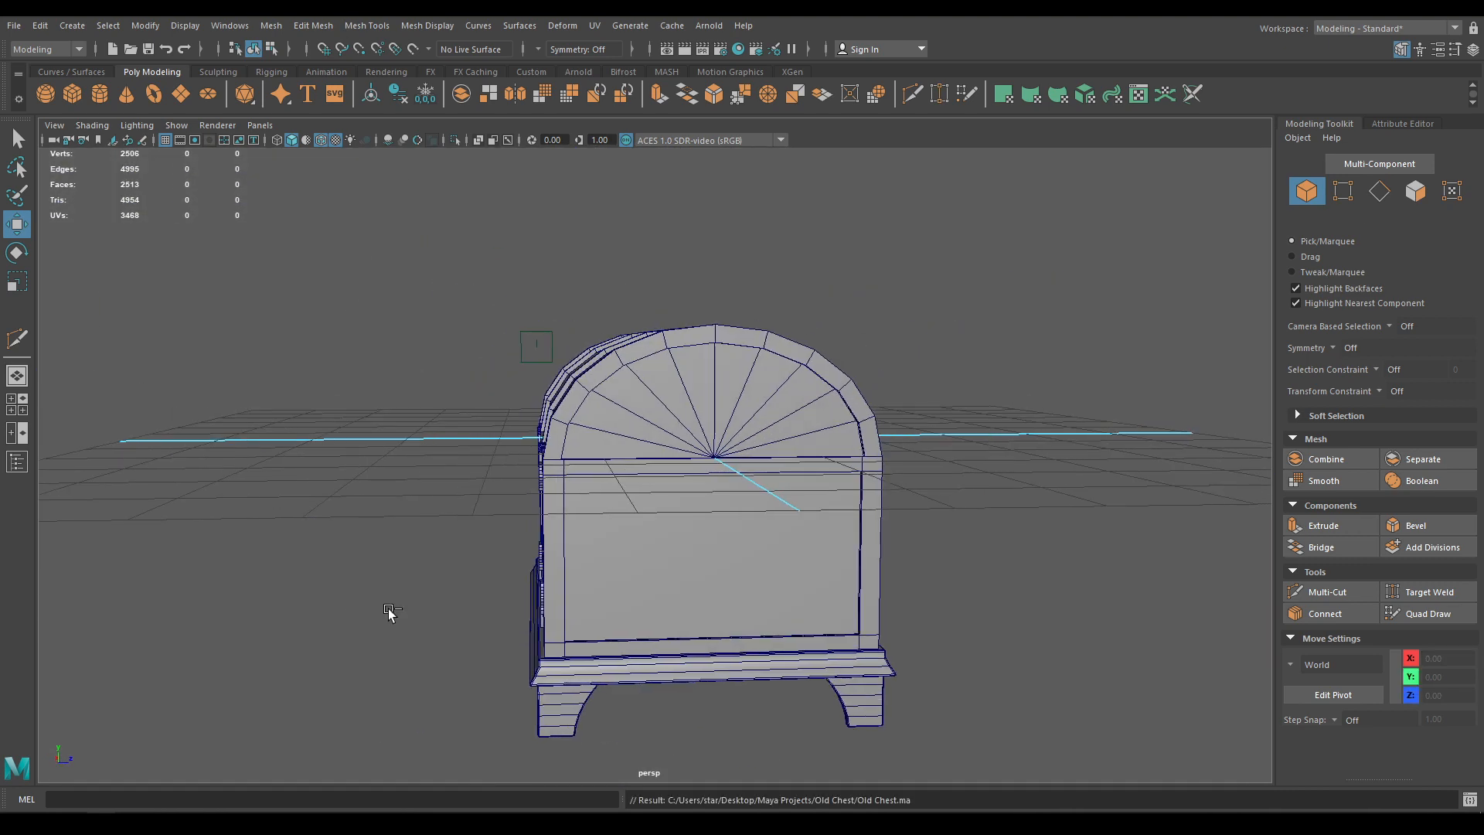
{"action": "left_click", "coordinate": [321, 139]}
{"action": "mouse_move", "coordinate": [565, 572]}
{"action": "left_mouse_down", "text": "alt"}
{"action": "mouse_move", "coordinate": [752, 583]}
{"action": "mouse_move", "coordinate": [808, 561]}
{"action": "mouse_move", "coordinate": [513, 600]}
{"action": "mouse_move", "coordinate": [490, 471]}
{"action": "mouse_move", "coordinate": [503, 497]}
{"action": "left_mouse_up", "text": "alt"}
{"action": "key", "text": "ctrl+s"}
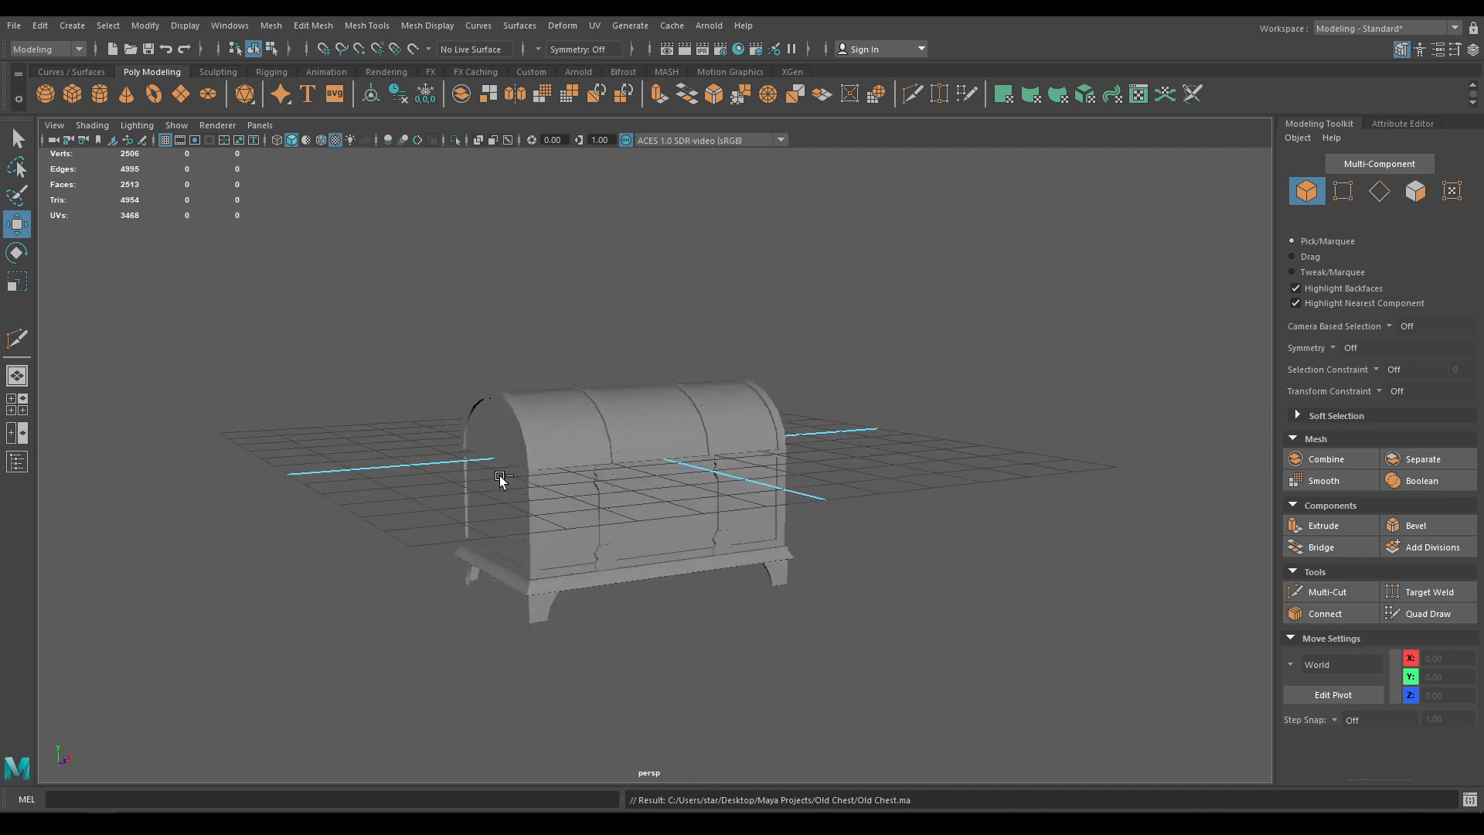
{"action": "left_click", "coordinate": [320, 140]}
{"action": "scroll", "coordinate": [591, 448], "scroll_direction": "up", "scroll_amount": 4}
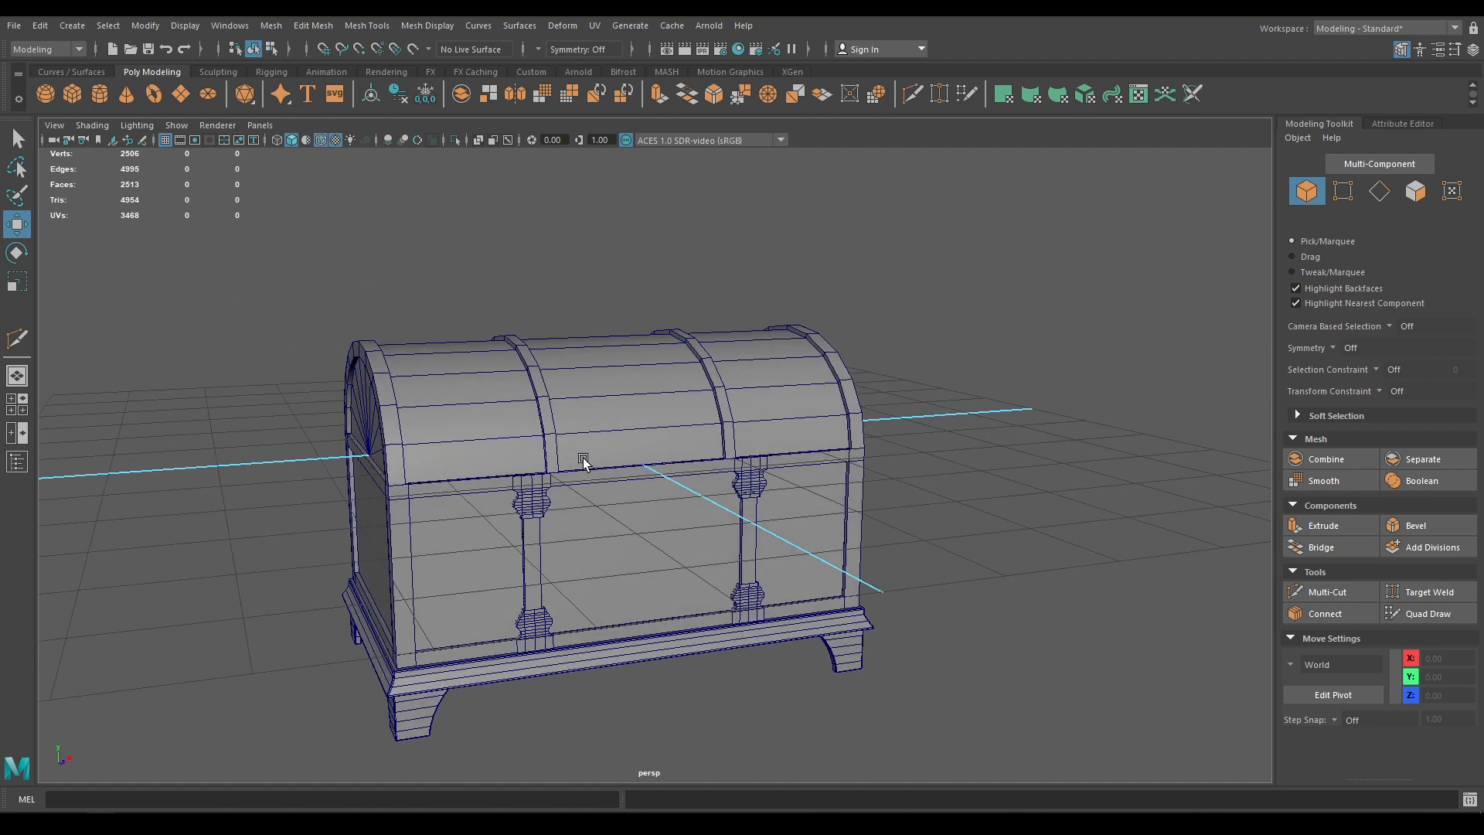
Line up a front-on view of the chest and switch to the front orthographic view
{"action": "left_click_drag", "start_coordinate": [650, 552], "coordinate": [598, 613], "text": "alt"}
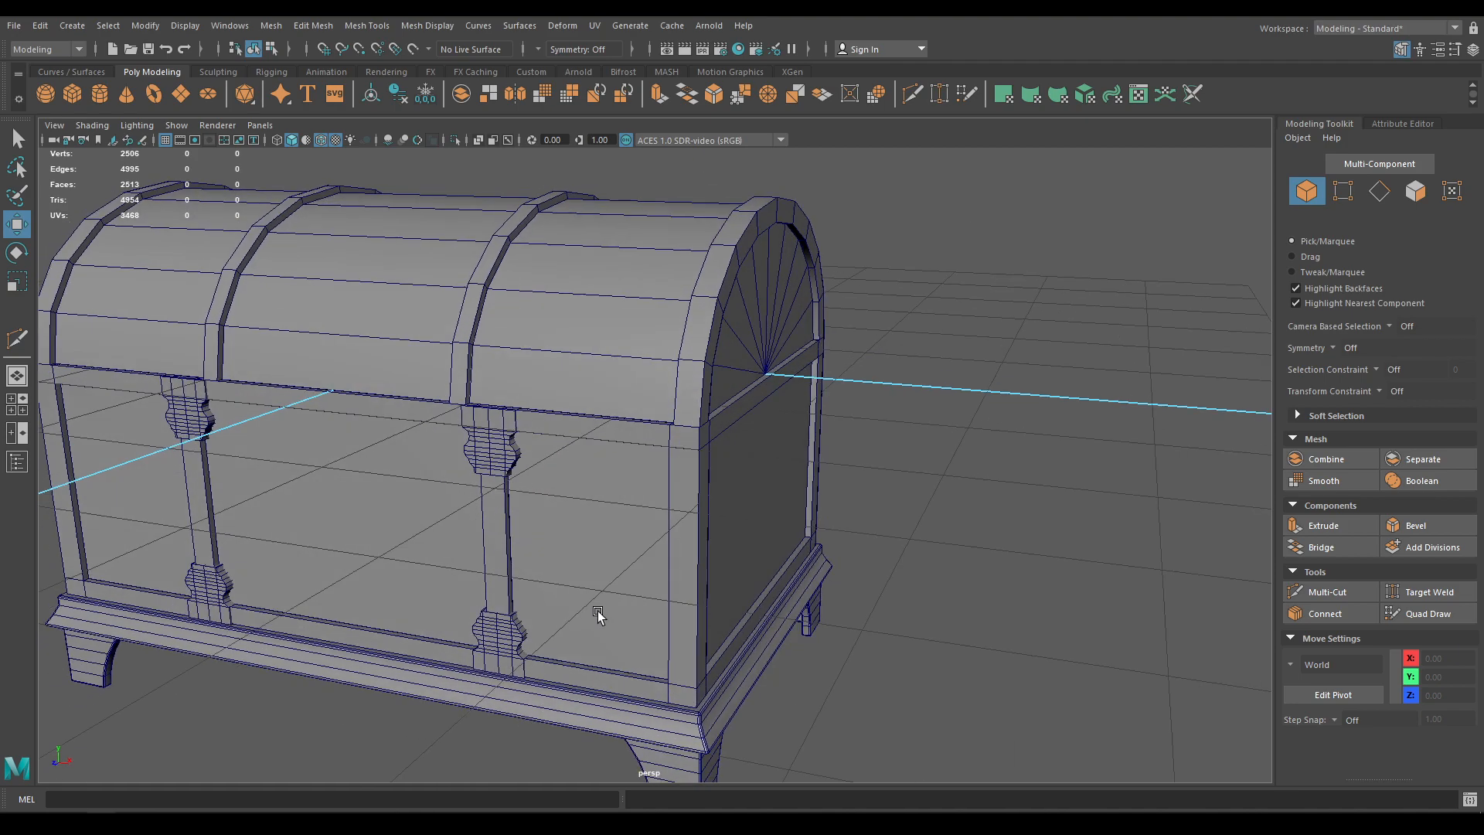
{"action": "scroll", "coordinate": [599, 612], "scroll_direction": "down", "scroll_amount": 4}
{"action": "left_click_drag", "start_coordinate": [533, 456], "coordinate": [629, 425], "text": "alt"}
{"action": "scroll", "coordinate": [629, 433], "scroll_direction": "up", "scroll_amount": 2}
{"action": "left_click_drag", "start_coordinate": [622, 487], "coordinate": [678, 422], "text": "alt"}
{"action": "left_click", "coordinate": [687, 328]}
{"action": "left_click", "coordinate": [902, 382]}
{"action": "mouse_move", "coordinate": [903, 382]}
{"action": "left_mouse_down", "text": "alt"}
{"action": "mouse_move", "coordinate": [911, 328]}
{"action": "mouse_move", "coordinate": [935, 375]}
{"action": "mouse_move", "coordinate": [916, 369]}
{"action": "left_mouse_up", "text": "alt"}
{"action": "key", "text": "space"}
{"action": "scroll", "coordinate": [855, 401], "scroll_direction": "down", "scroll_amount": 6}
{"action": "scroll", "coordinate": [828, 356], "scroll_direction": "down", "scroll_amount": 5}
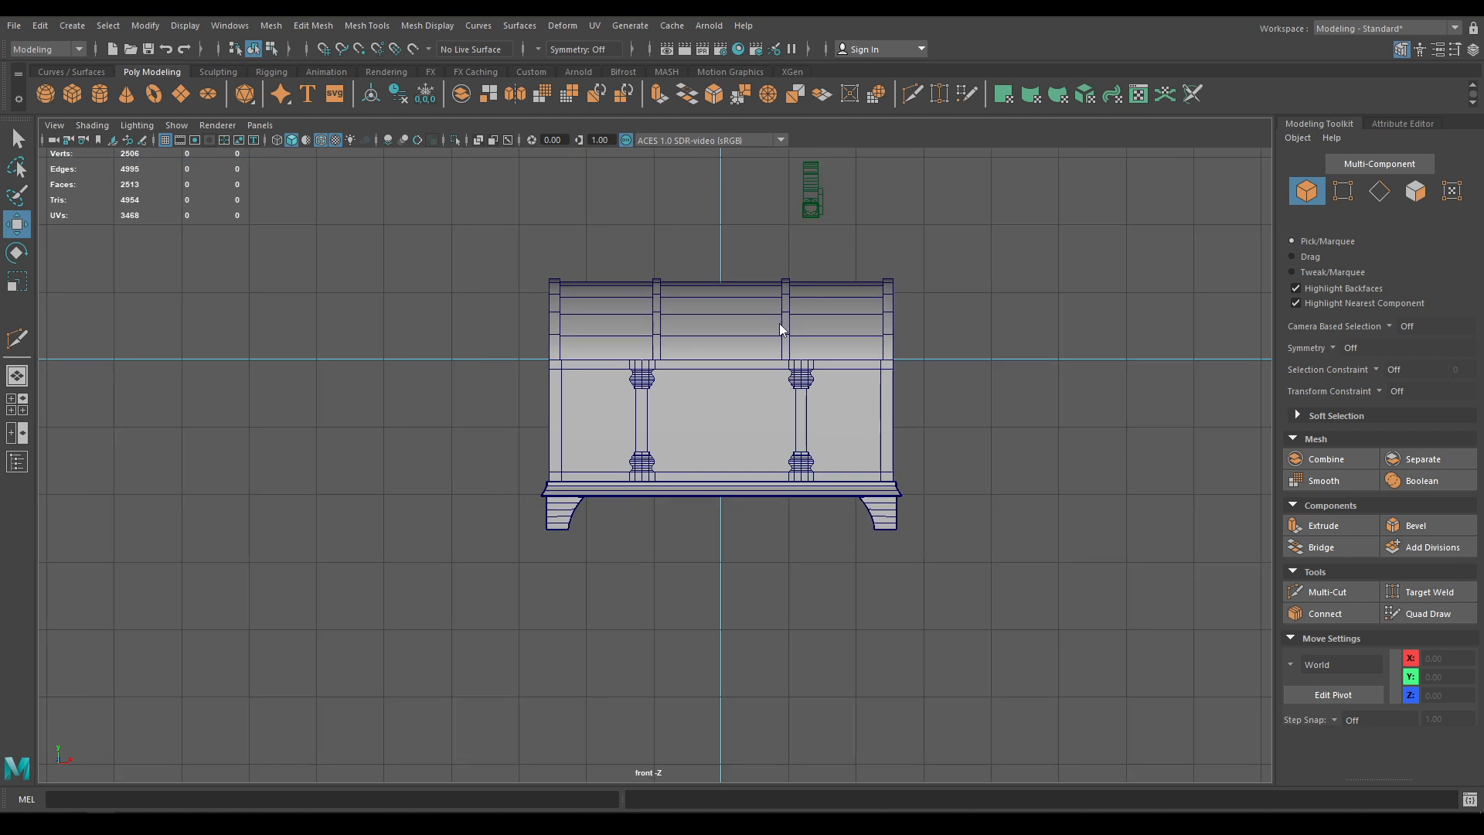
Create a polygon plane, move it forward to Z 4.54 and rotate it 90° upright on X
{"action": "right_click_drag", "start_coordinate": [779, 323], "coordinate": [712, 302], "text": "shift"}
{"action": "scroll", "coordinate": [821, 540], "scroll_direction": "up", "scroll_amount": 3}
{"action": "key", "text": "space"}
{"action": "left_click_drag", "start_coordinate": [779, 532], "coordinate": [771, 346]}
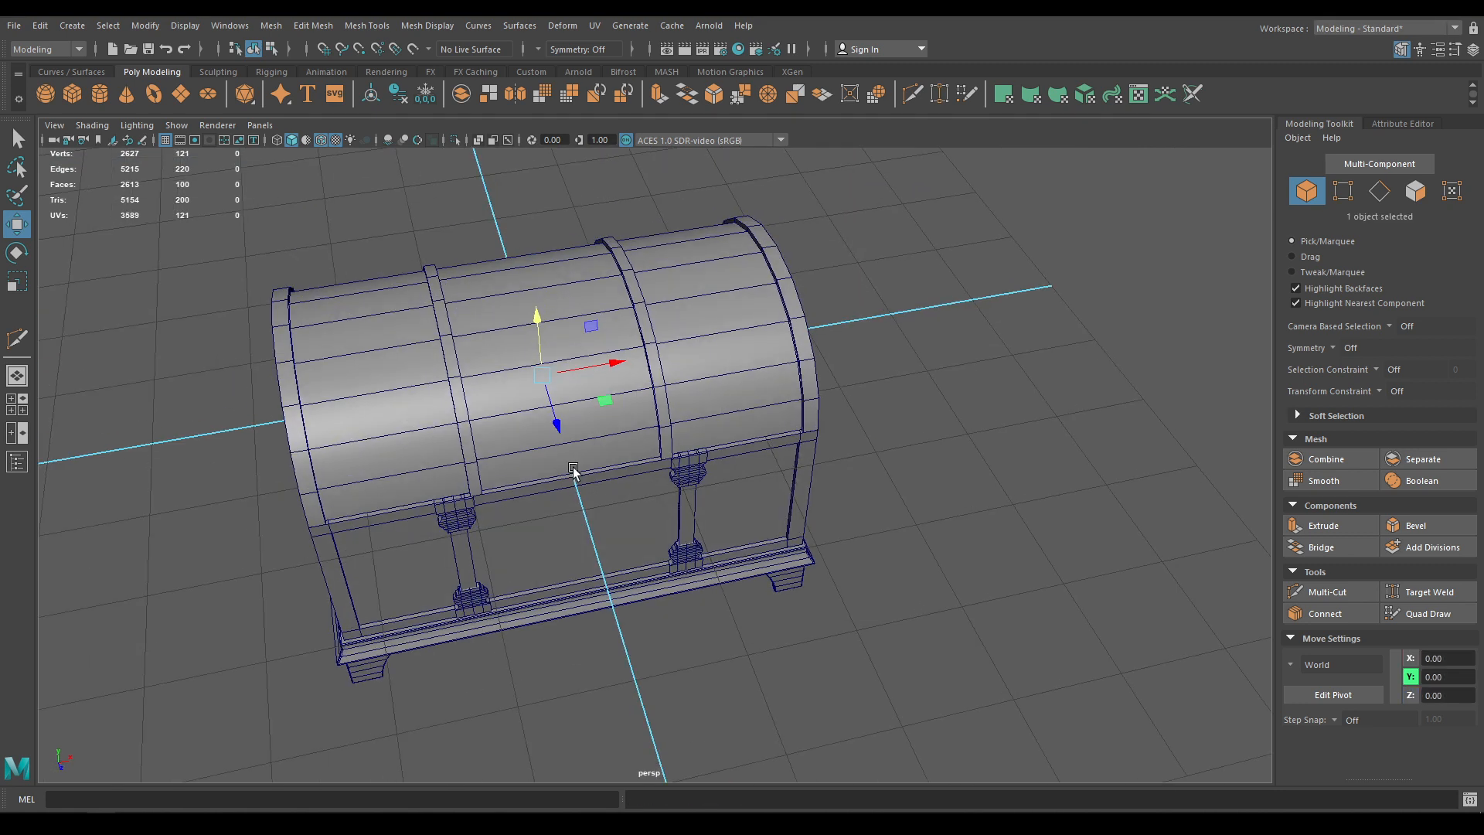
{"action": "left_click_drag", "start_coordinate": [557, 430], "coordinate": [619, 623]}
{"action": "key", "text": "space"}
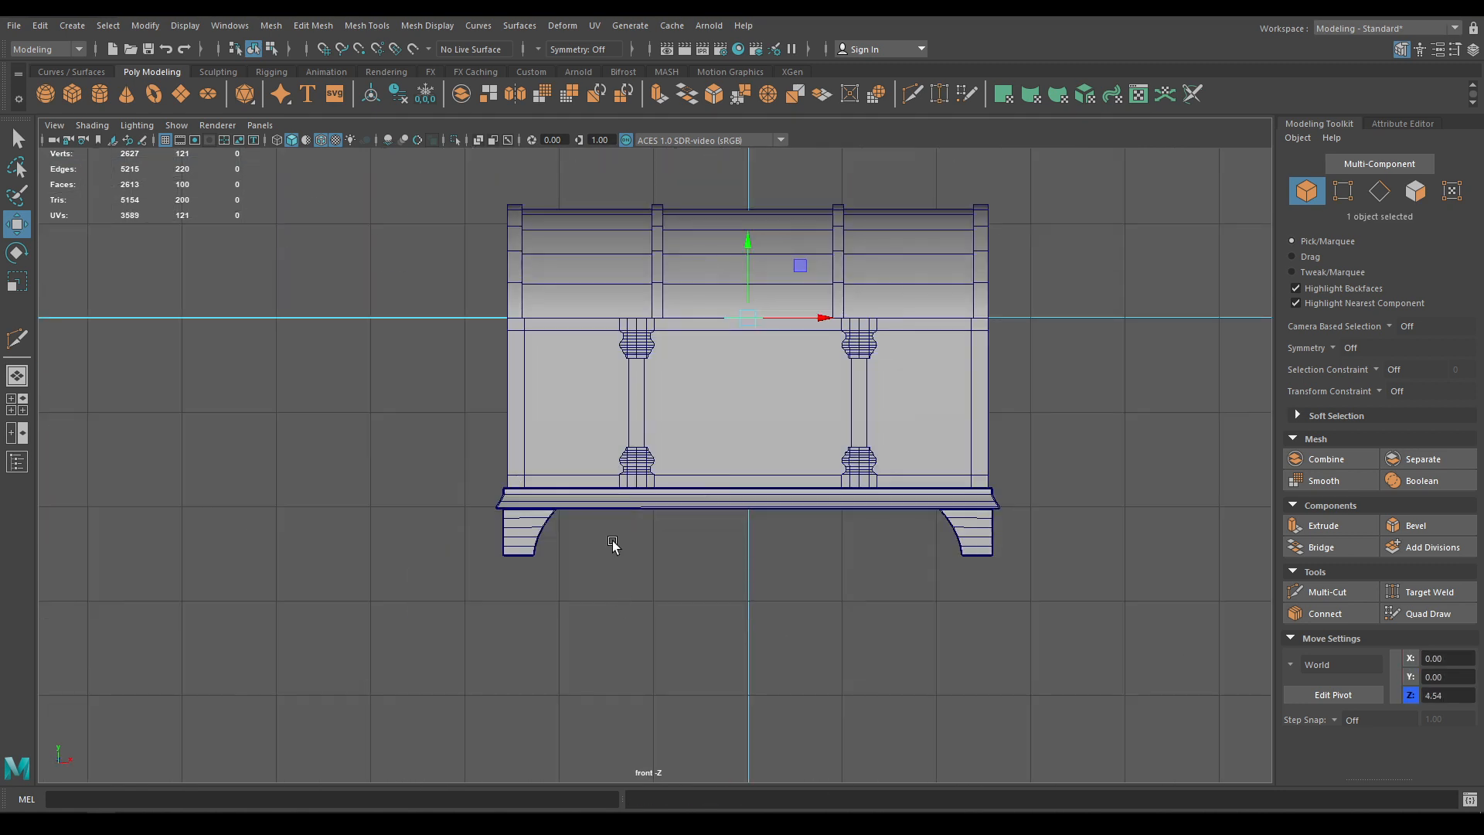
{"action": "scroll", "coordinate": [722, 587], "scroll_direction": "up", "scroll_amount": 6}
{"action": "key", "text": "e"}
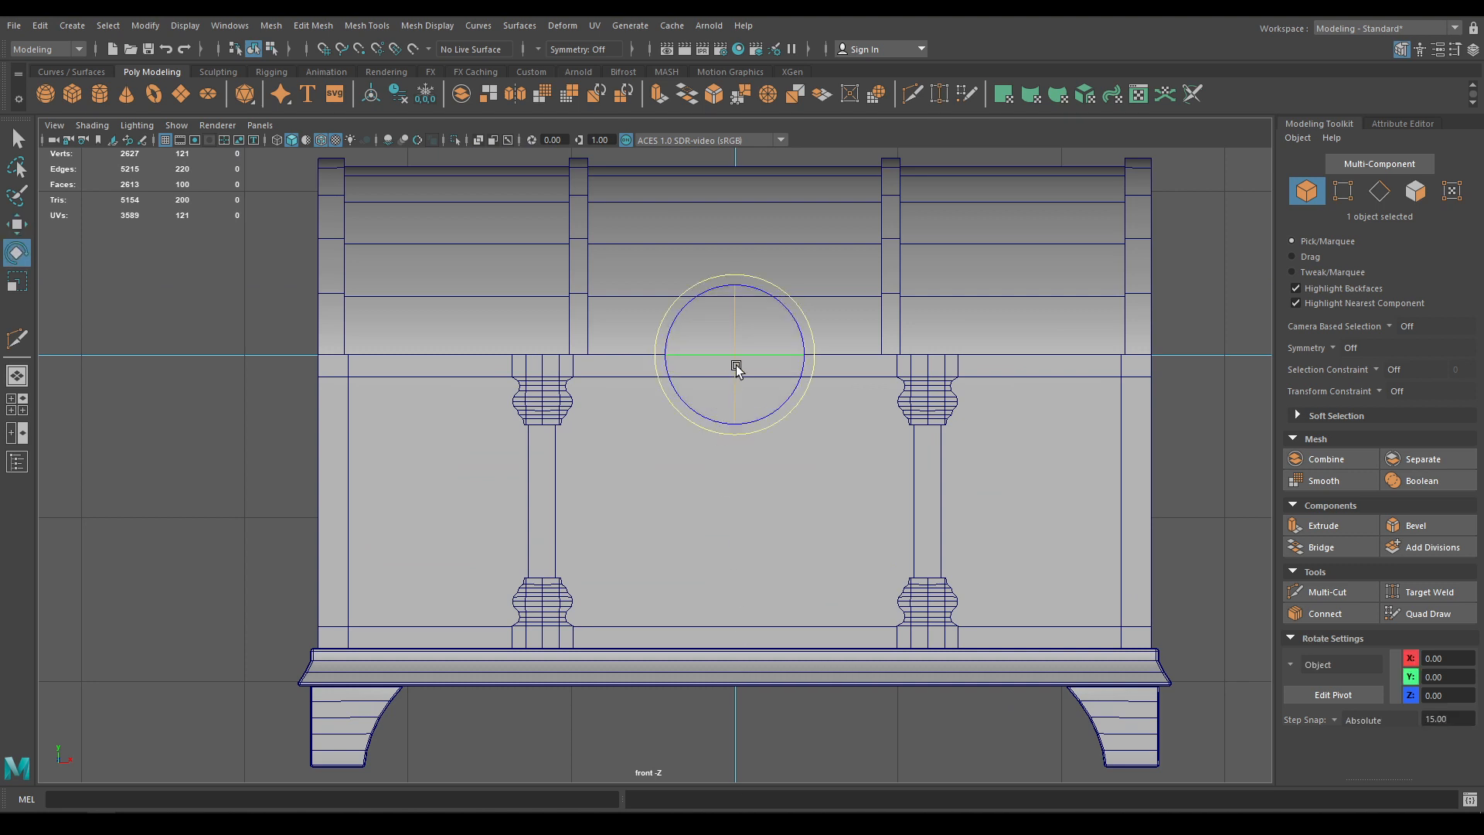
{"action": "left_click_drag", "start_coordinate": [735, 365], "coordinate": [749, 454]}
Give polyPlane3 1 width and 5 height subdivisions and scale it into a narrow strip
{"action": "key", "text": "w"}
{"action": "right_click_drag", "start_coordinate": [743, 416], "coordinate": [849, 746], "text": "alt"}
{"action": "middle_click_drag", "start_coordinate": [824, 660], "coordinate": [787, 730], "text": "alt"}
{"action": "key", "text": "t"}
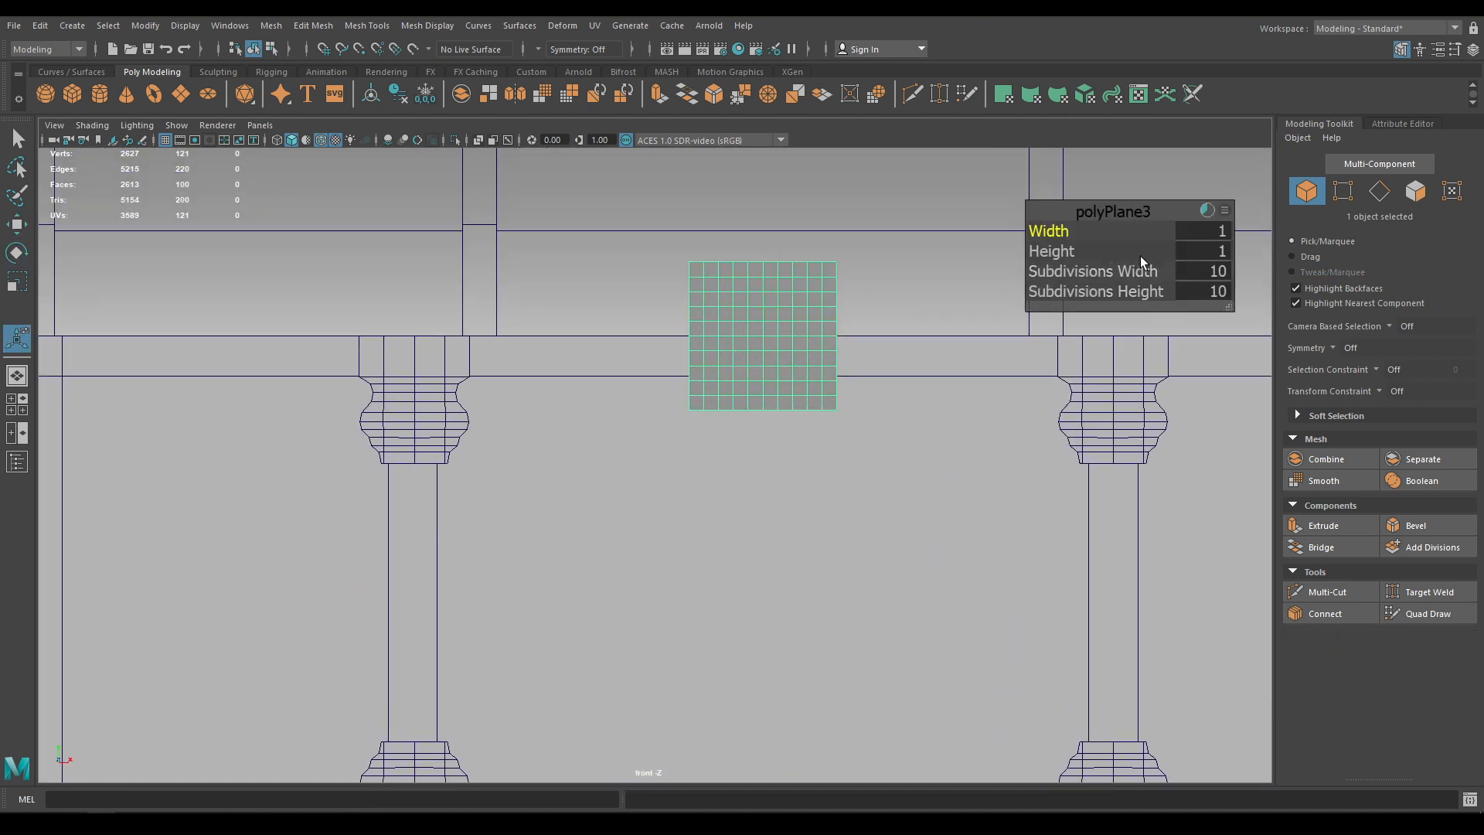
{"action": "left_click", "coordinate": [1216, 270]}
{"action": "key", "text": "Return"}
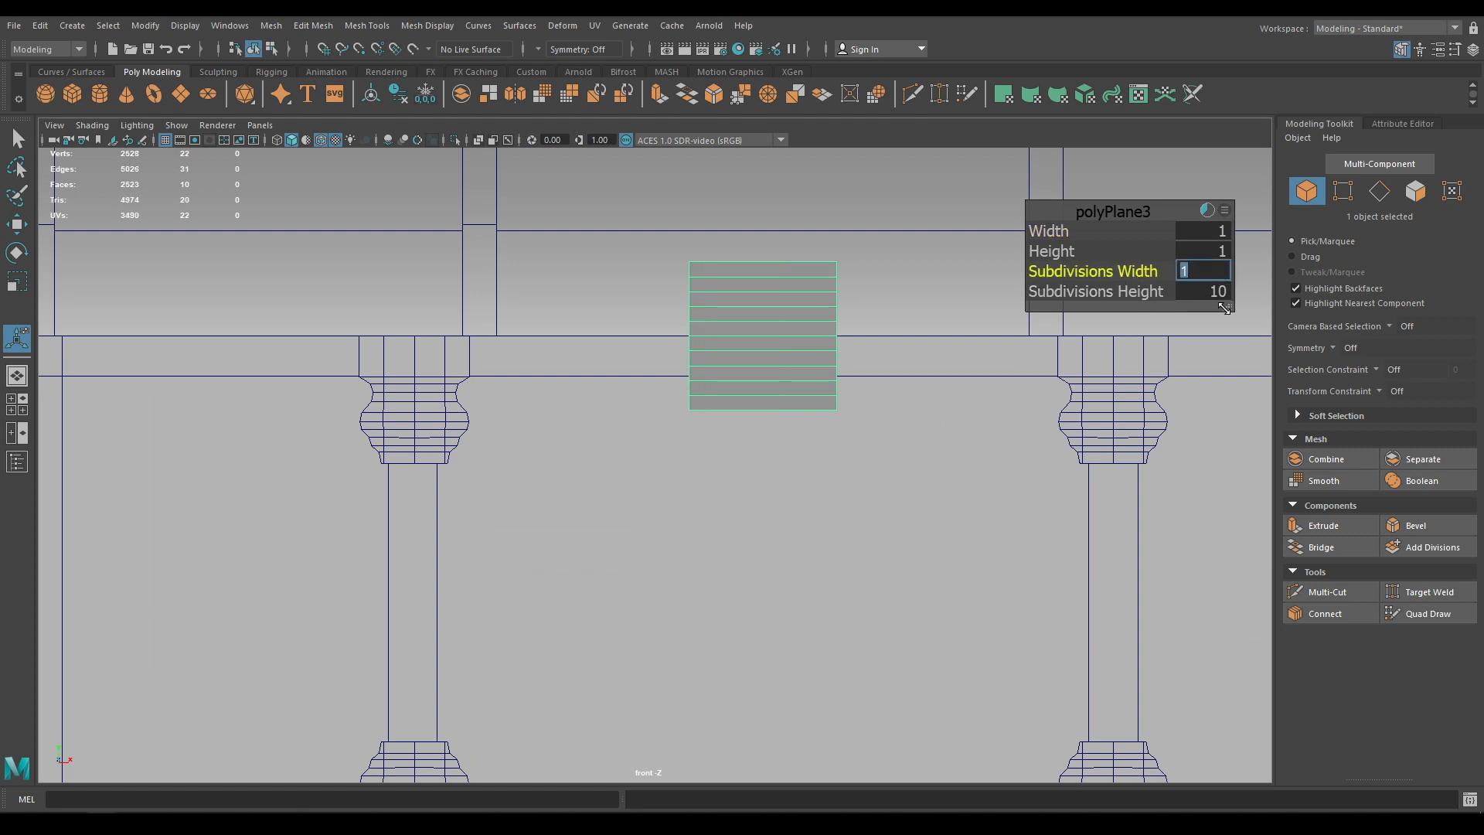
{"action": "left_click", "coordinate": [1213, 294]}
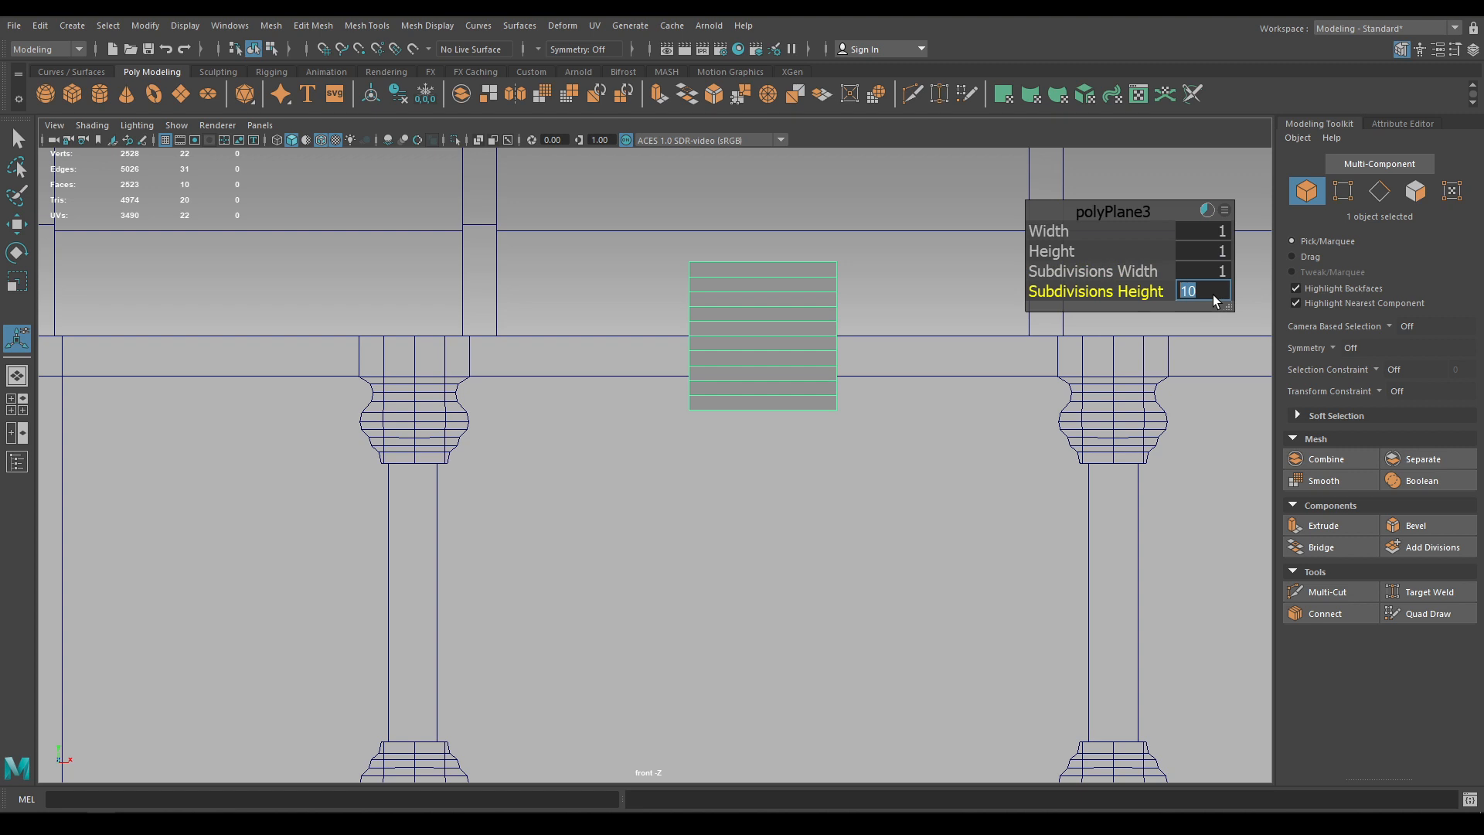
{"action": "type", "text": "5"}
{"action": "key", "text": "Return"}
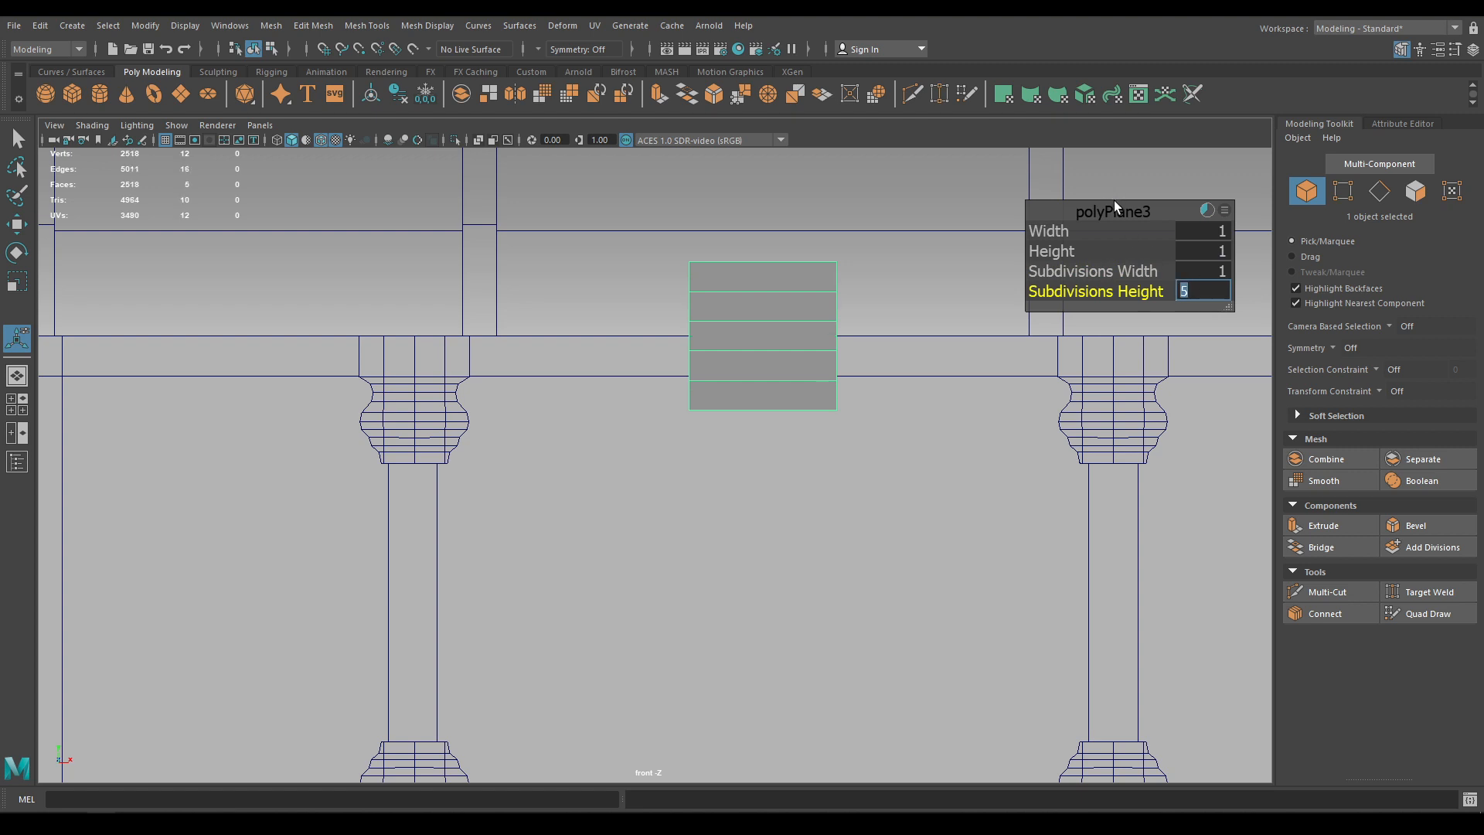
{"action": "key", "text": "r"}
{"action": "left_click_drag", "start_coordinate": [763, 269], "coordinate": [784, 335]}
Move the profile plane down onto the lid seam in the front view
{"action": "key", "text": "w"}
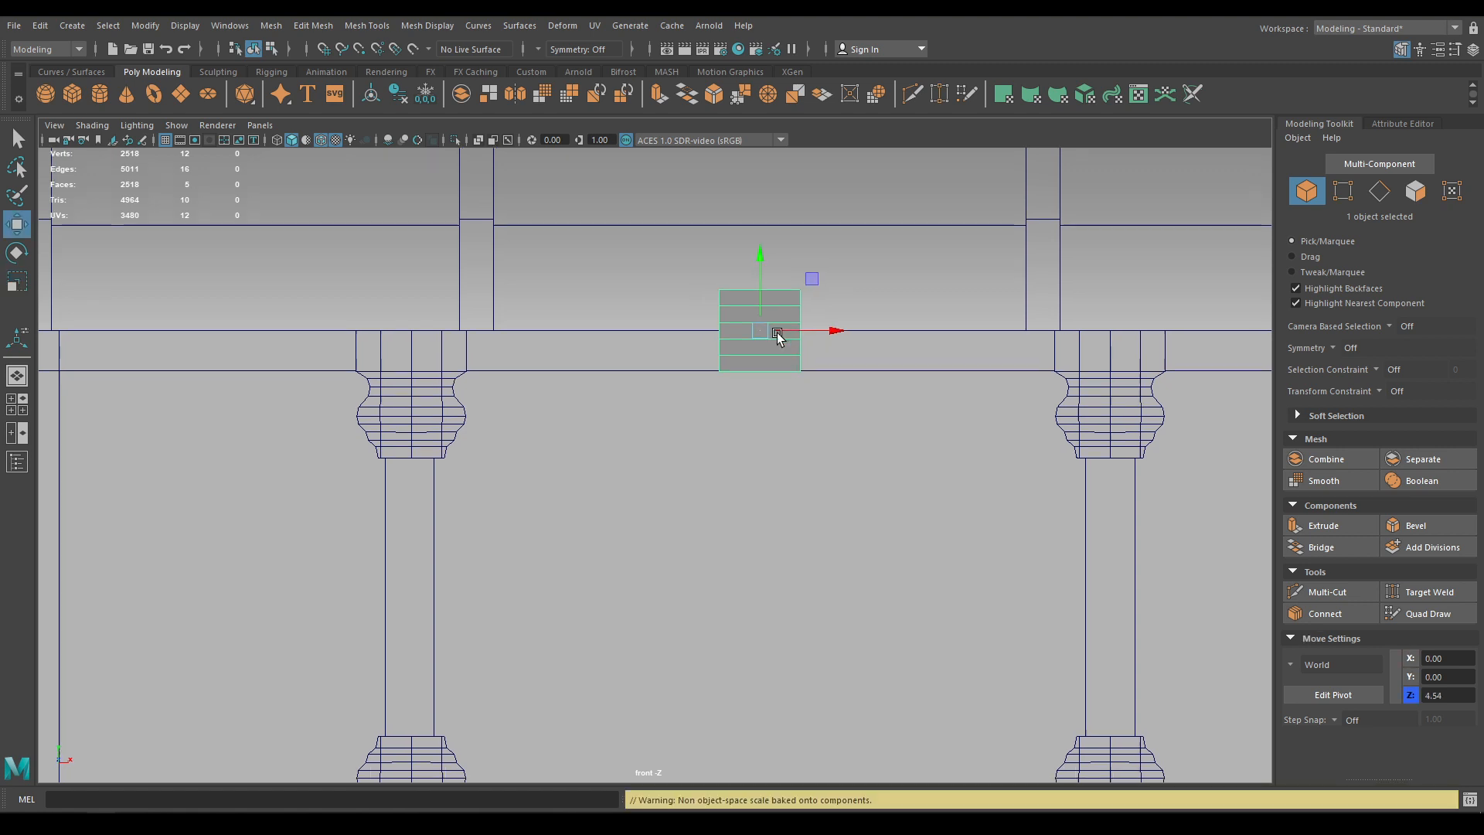
{"action": "middle_click_drag", "start_coordinate": [776, 332], "coordinate": [746, 282], "text": "alt"}
{"action": "left_click_drag", "start_coordinate": [746, 282], "coordinate": [769, 415]}
{"action": "scroll", "coordinate": [788, 480], "scroll_direction": "up", "scroll_amount": 3}
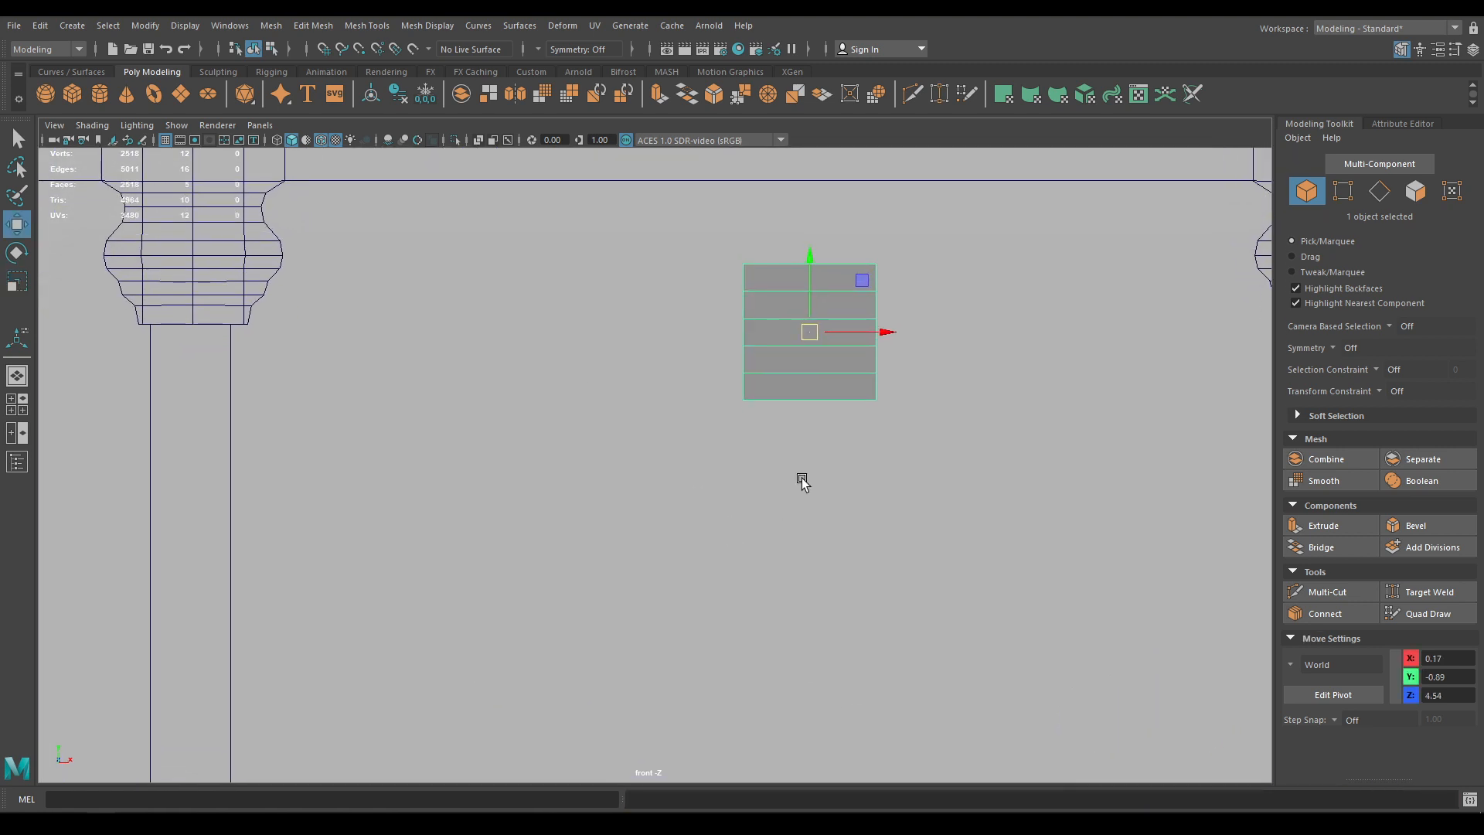
Pinch the middle of the plane's right edge inward by moving its vertices
{"action": "key", "text": "F9"}
{"action": "left_click_drag", "start_coordinate": [918, 280], "coordinate": [871, 407]}
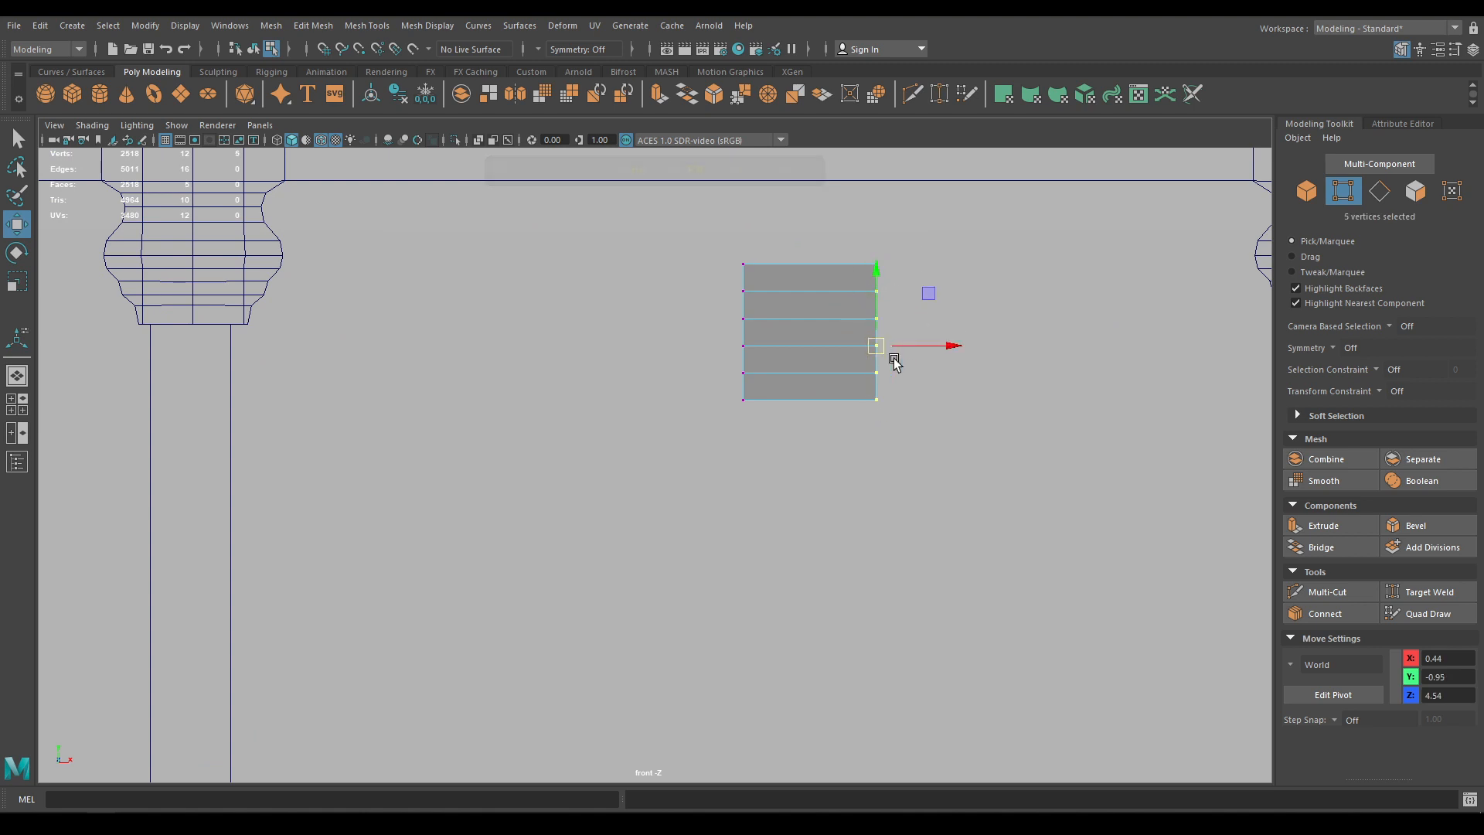
{"action": "key", "text": "e"}
{"action": "key", "text": "w"}
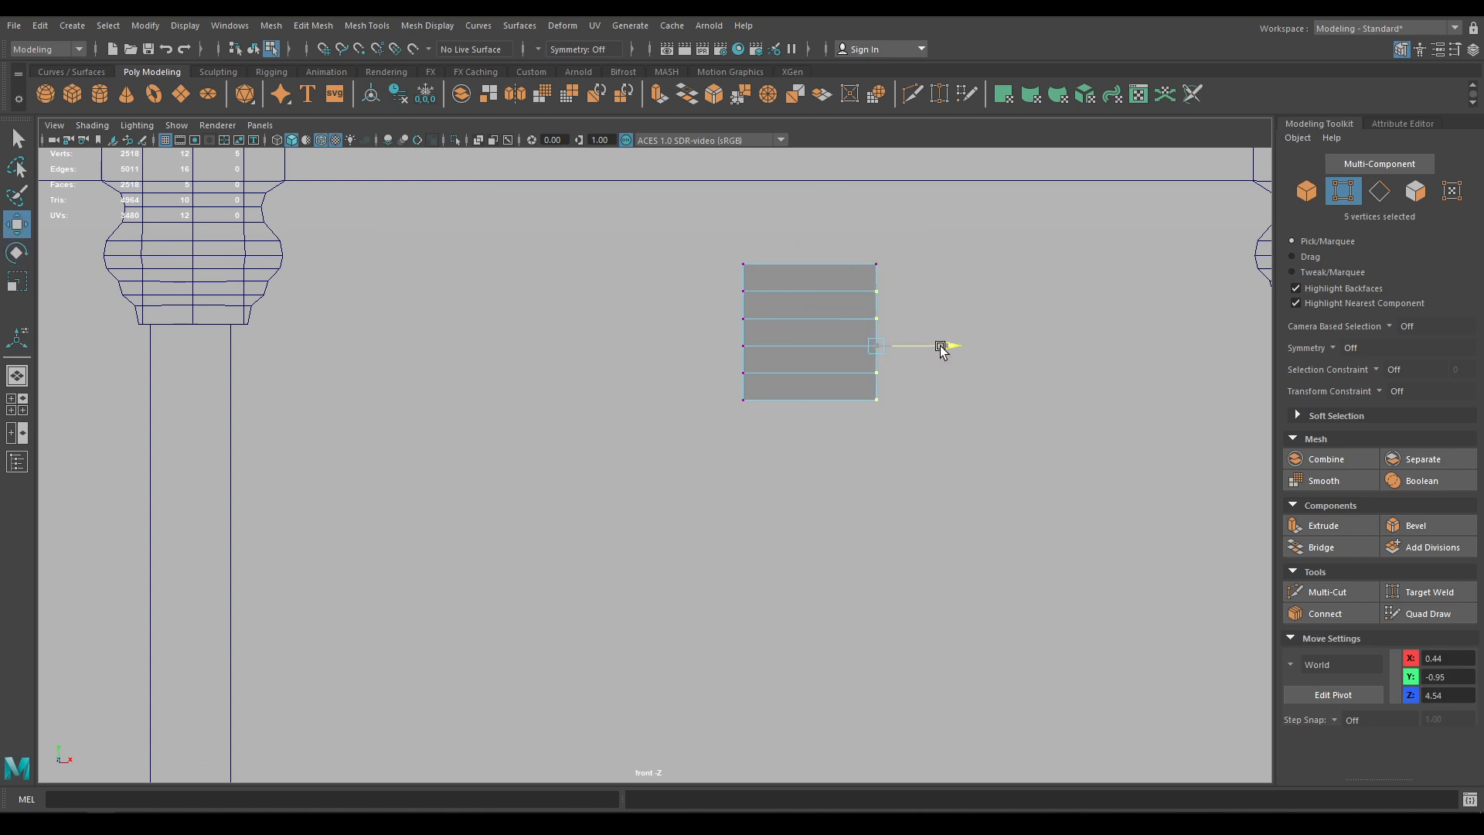
{"action": "left_click_drag", "start_coordinate": [941, 346], "coordinate": [926, 348]}
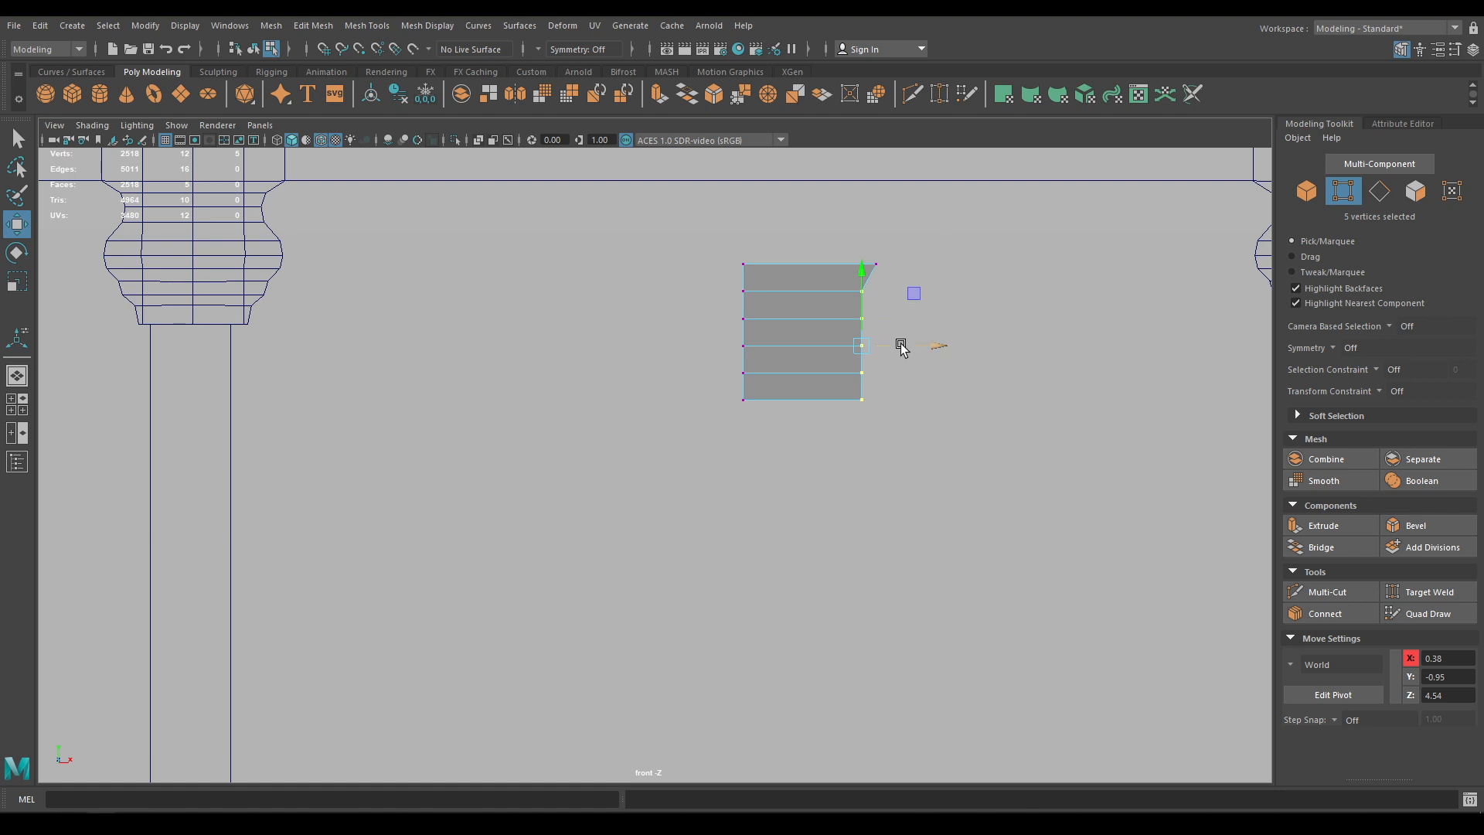
{"action": "key", "text": "ctrl+z"}
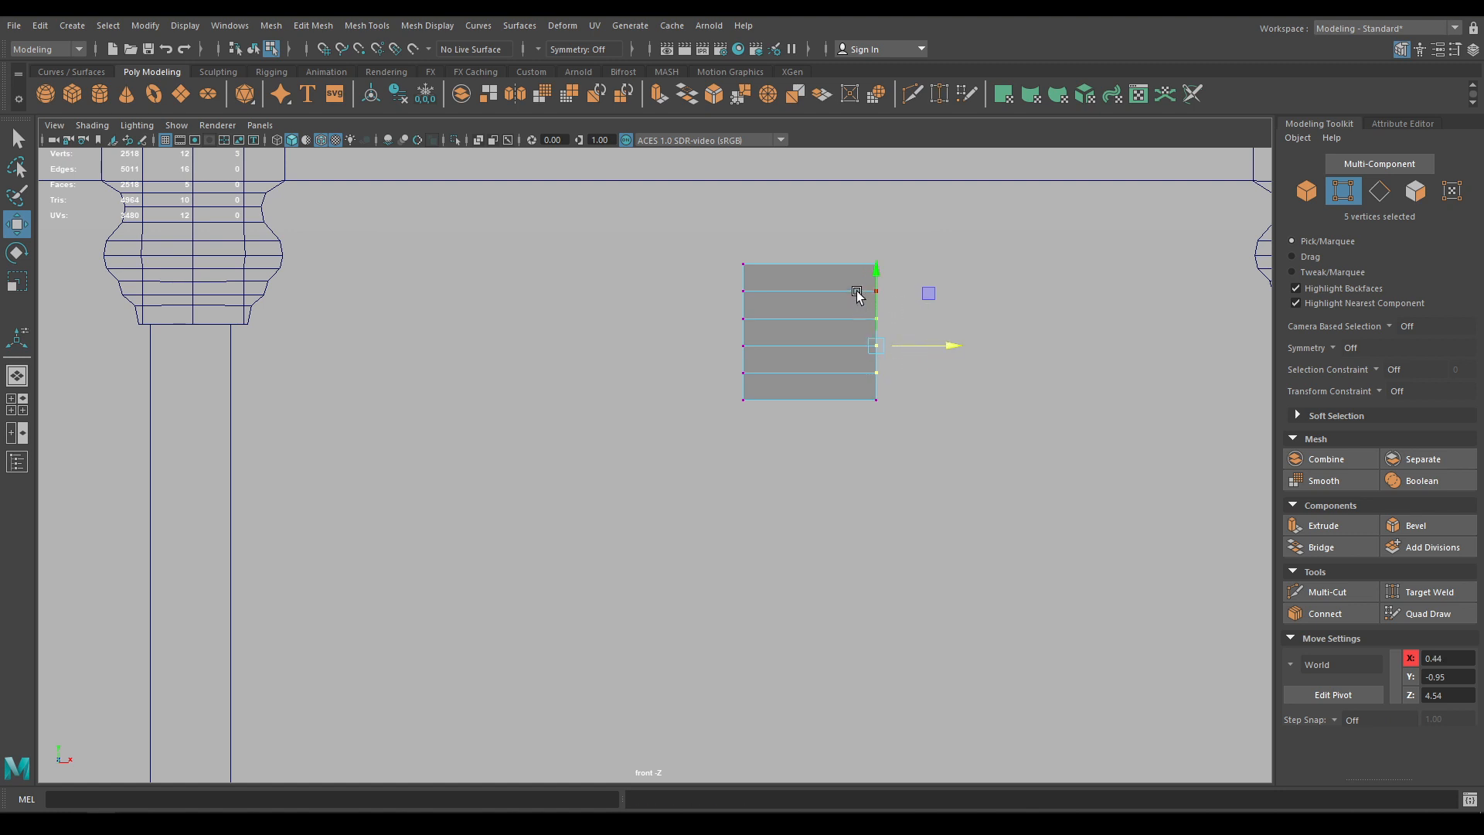
{"action": "left_click_drag", "start_coordinate": [864, 286], "coordinate": [903, 388]}
{"action": "left_click_drag", "start_coordinate": [949, 336], "coordinate": [838, 309]}
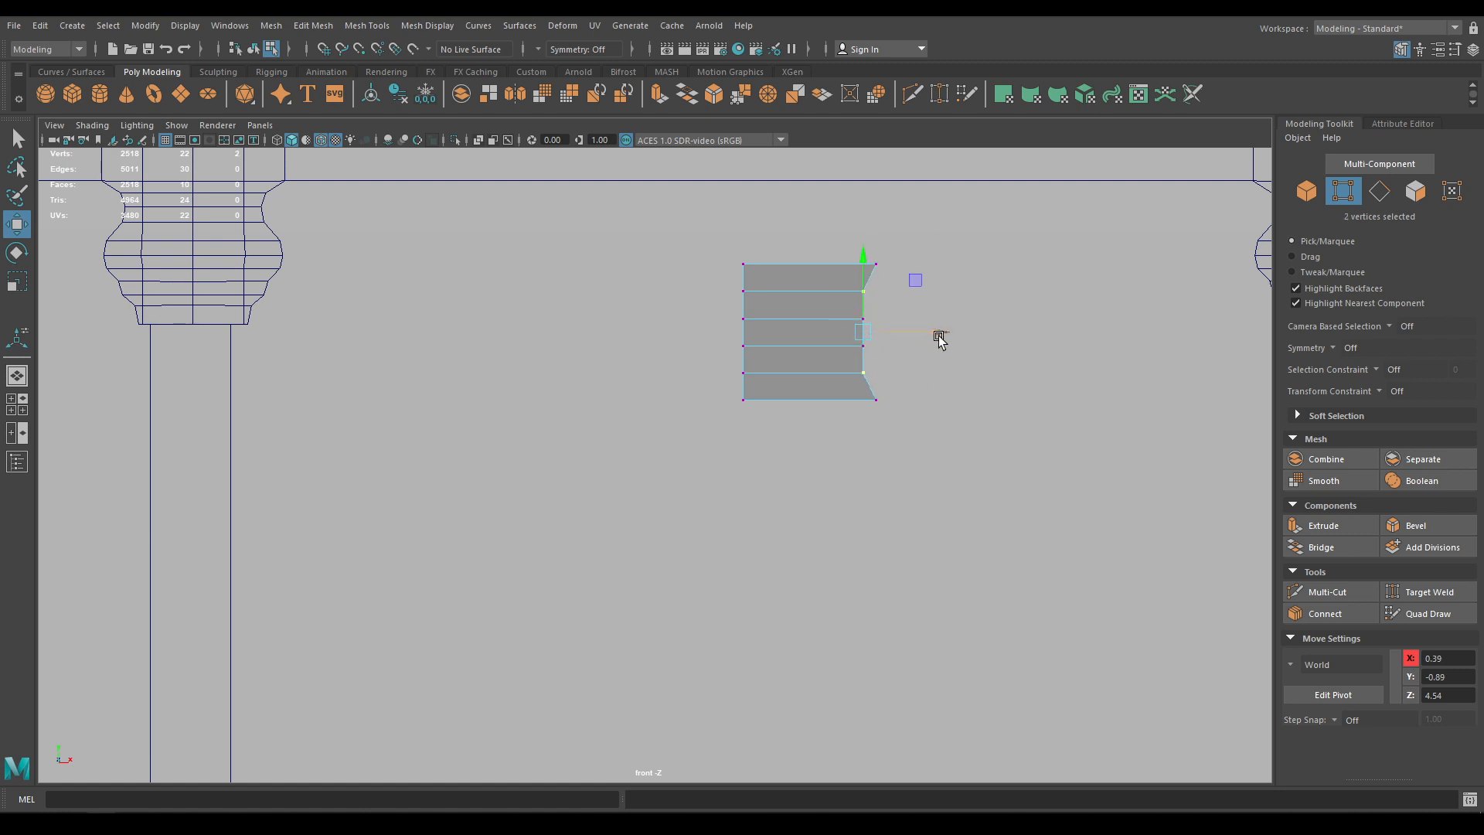
{"action": "left_click_drag", "start_coordinate": [900, 363], "coordinate": [844, 311], "text": "shift"}
{"action": "left_click_drag", "start_coordinate": [904, 380], "coordinate": [850, 356], "text": "ctrl"}
{"action": "left_click_drag", "start_coordinate": [906, 307], "coordinate": [840, 258], "text": "ctrl"}
{"action": "left_click_drag", "start_coordinate": [940, 333], "coordinate": [932, 332]}
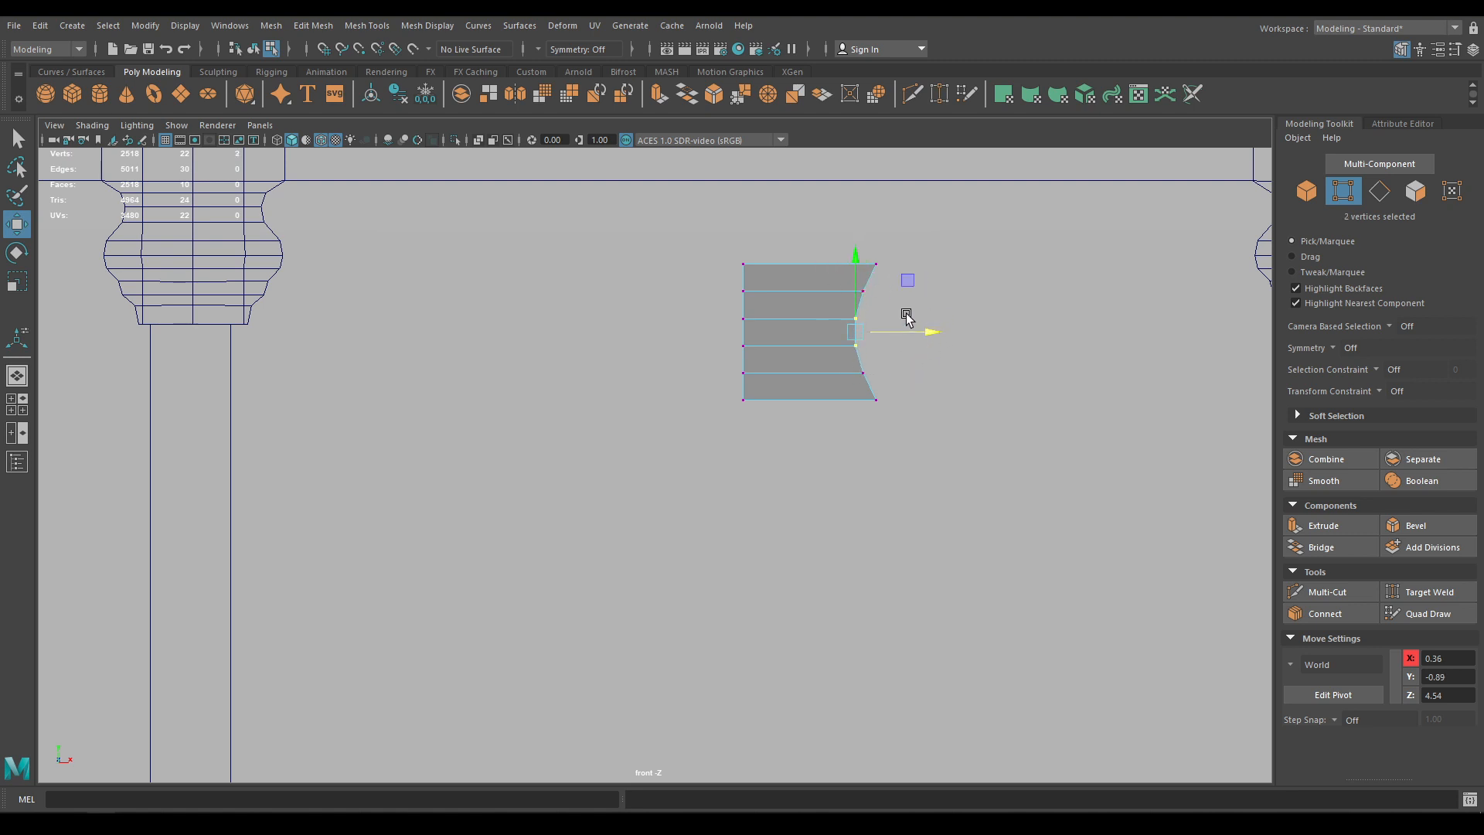
Pull the upper right-edge vertices inward to curve the edge, then save the scene
{"action": "left_click_drag", "start_coordinate": [935, 234], "coordinate": [841, 312]}
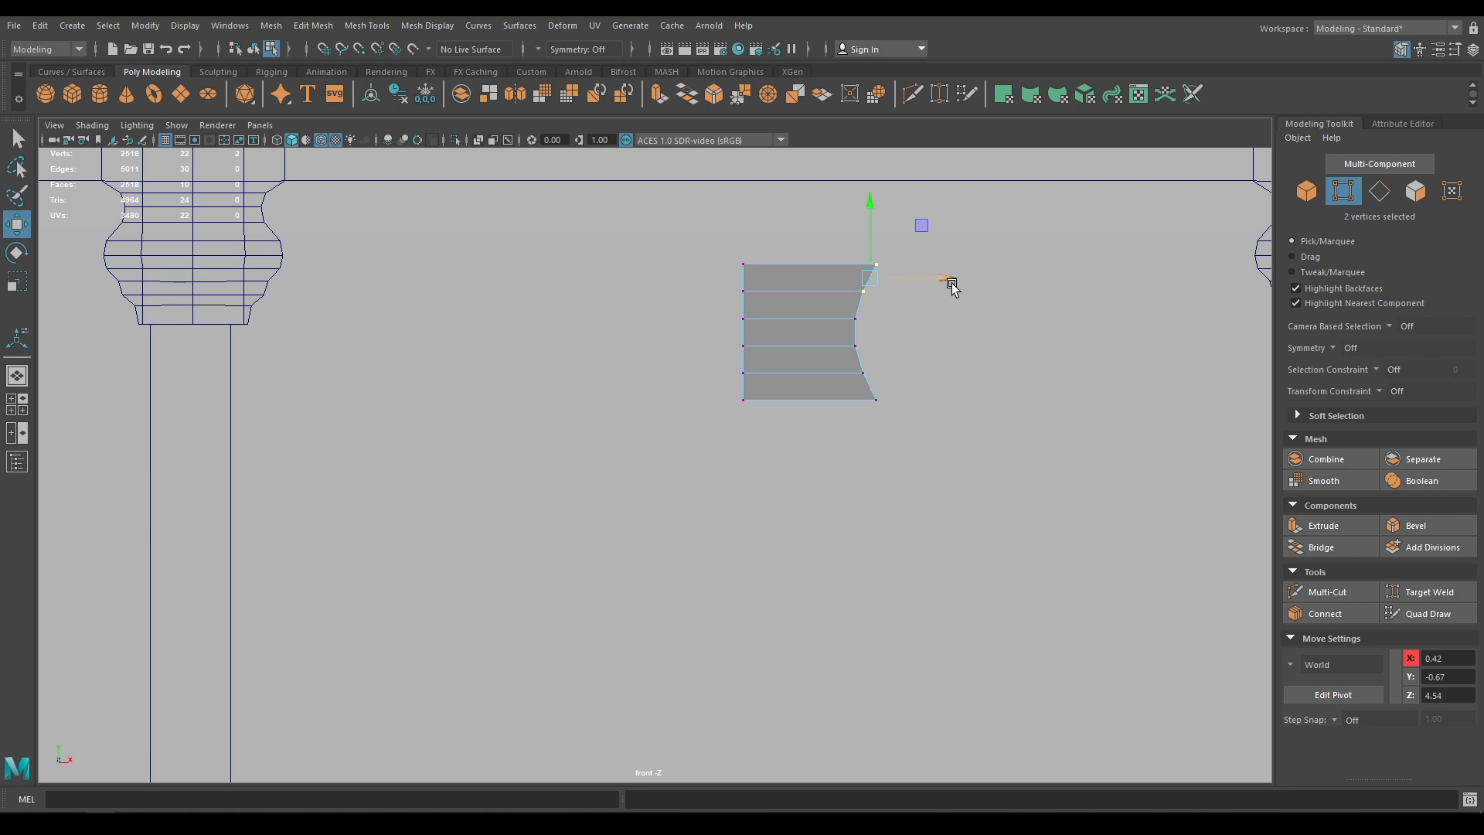
{"action": "left_click_drag", "start_coordinate": [951, 286], "coordinate": [937, 282]}
{"action": "left_click_drag", "start_coordinate": [836, 309], "coordinate": [903, 317]}
{"action": "left_click_drag", "start_coordinate": [885, 219], "coordinate": [837, 330]}
{"action": "left_click_drag", "start_coordinate": [924, 318], "coordinate": [930, 370]}
{"action": "key", "text": "ctrl+s"}
Lower the plane's top row of vertices slightly
{"action": "right_click_drag", "start_coordinate": [794, 306], "coordinate": [696, 307]}
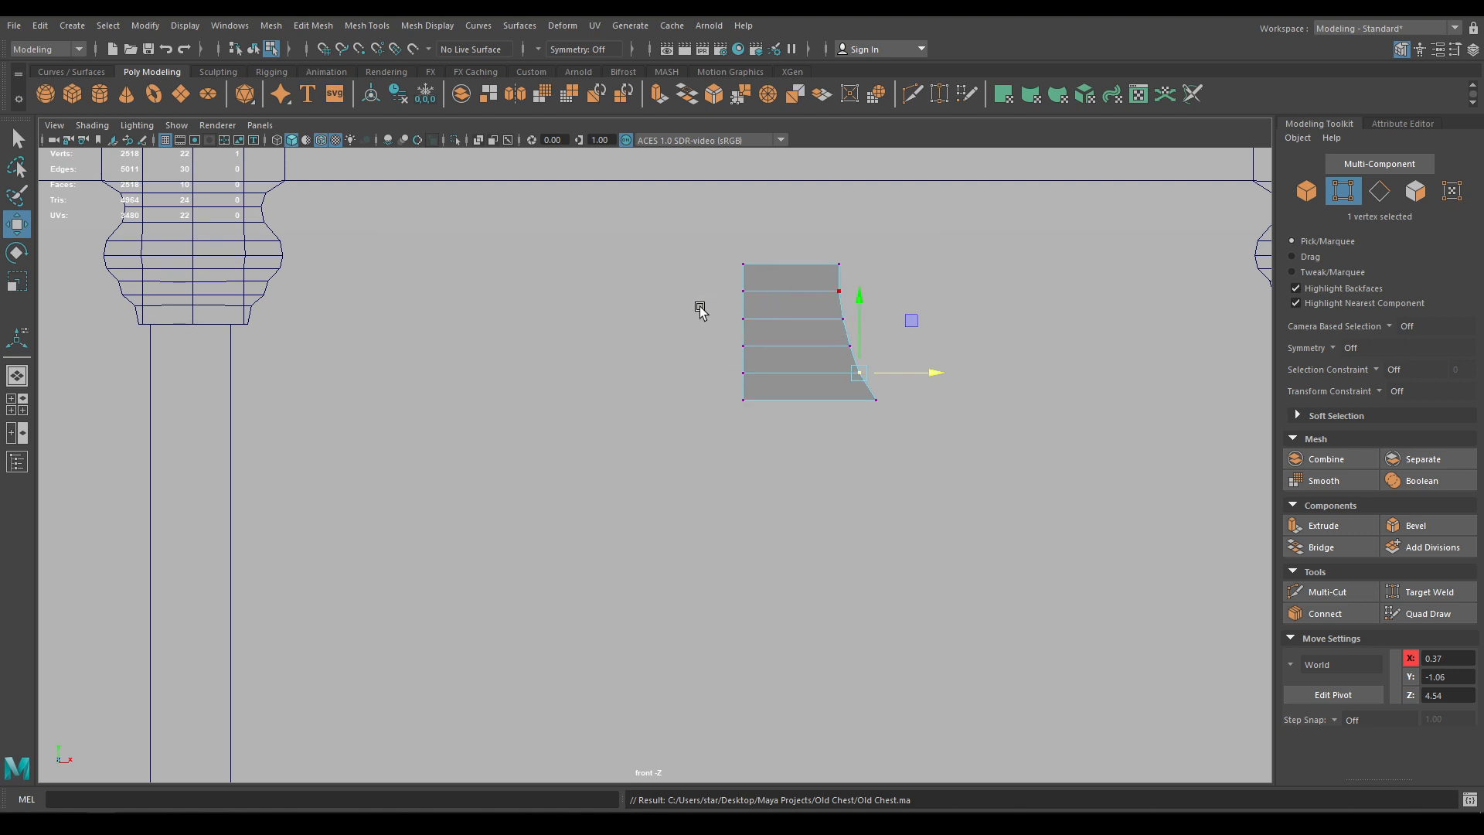
{"action": "left_click_drag", "start_coordinate": [703, 216], "coordinate": [937, 381]}
{"action": "left_click_drag", "start_coordinate": [796, 247], "coordinate": [798, 252]}
{"action": "left_click_drag", "start_coordinate": [673, 188], "coordinate": [878, 355]}
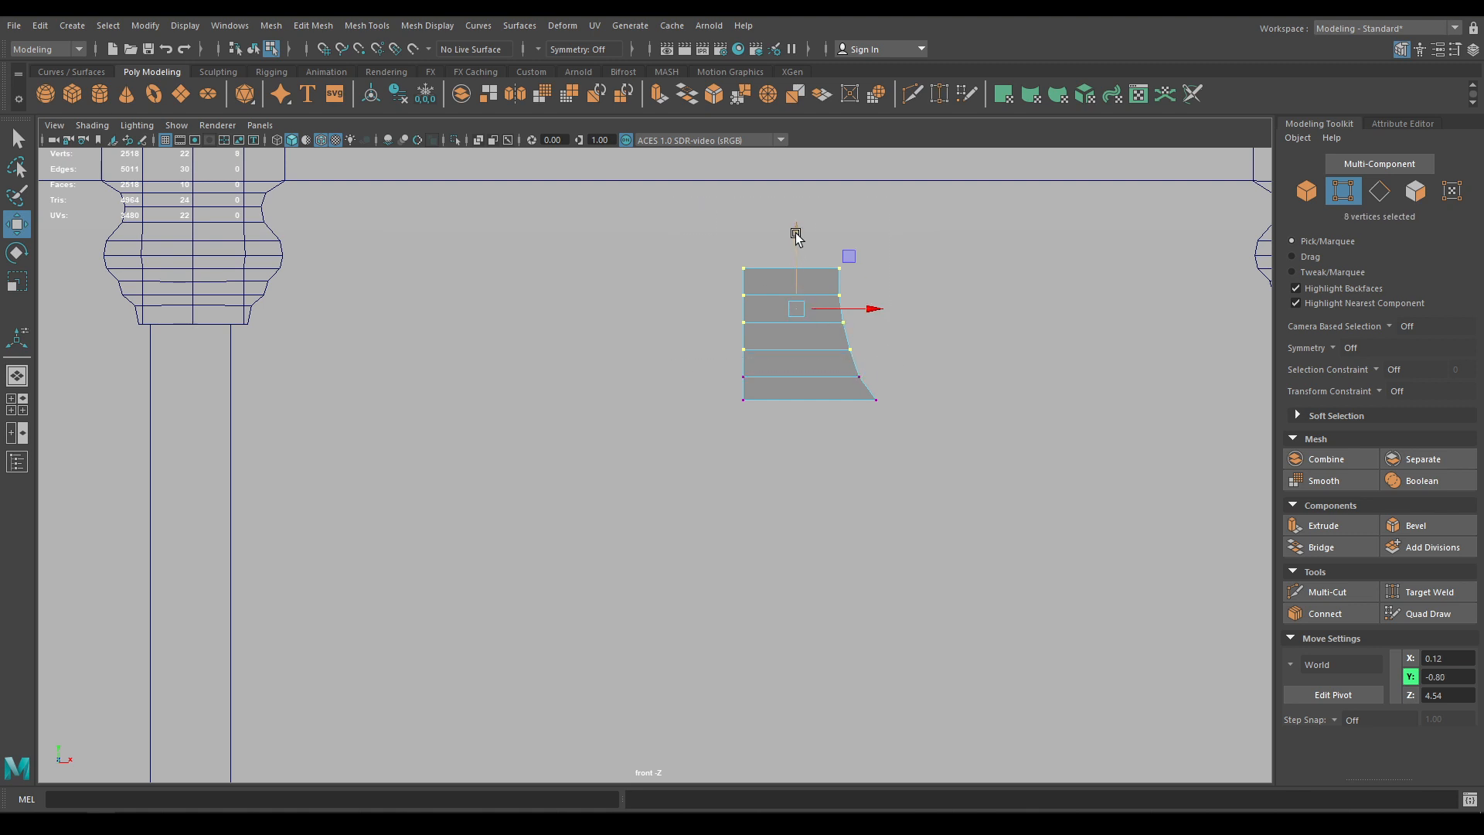
{"action": "left_click_drag", "start_coordinate": [796, 232], "coordinate": [798, 240]}
{"action": "left_click_drag", "start_coordinate": [671, 231], "coordinate": [886, 328]}
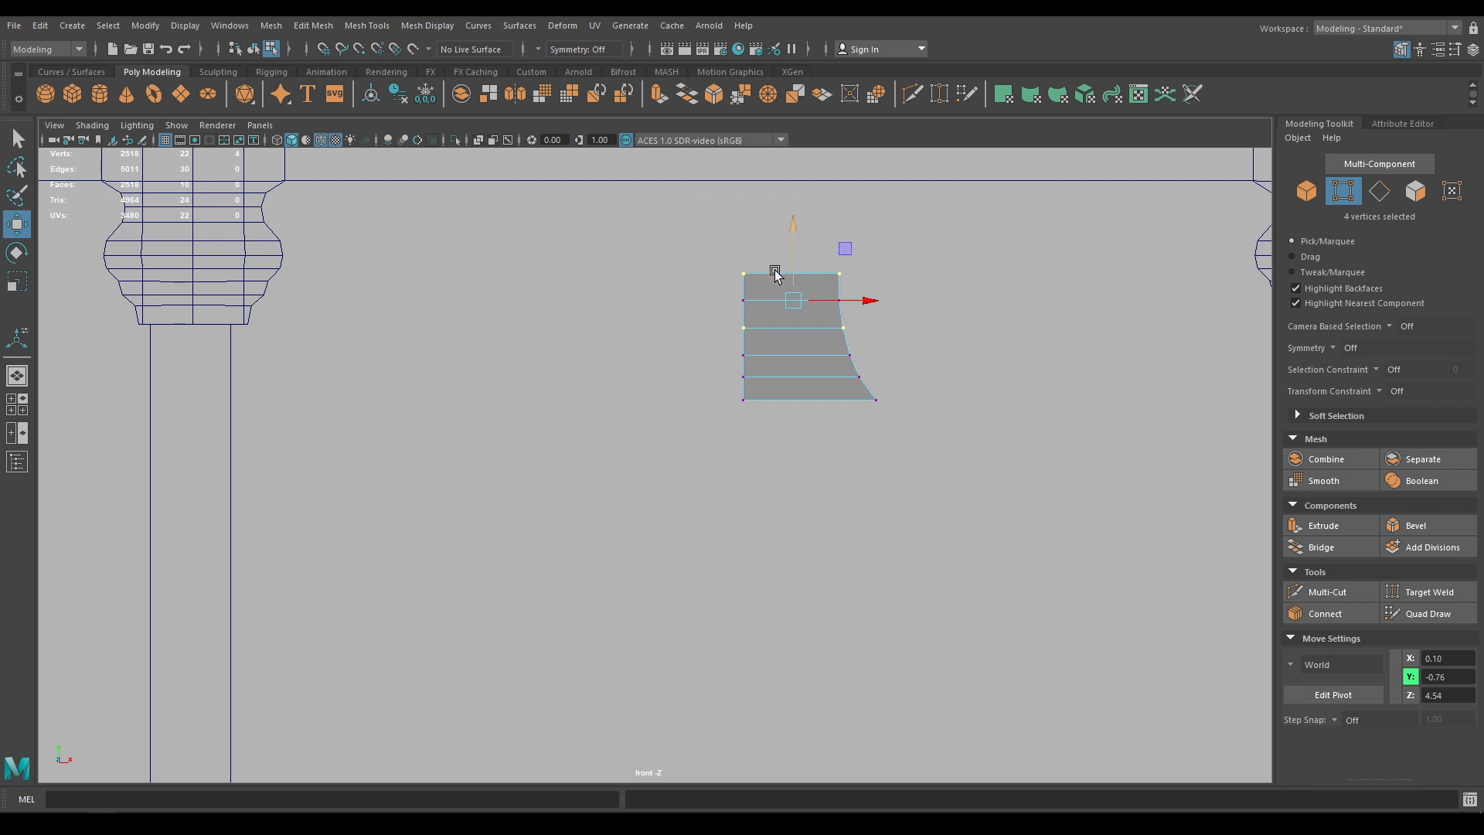
Nudge the middle vertex rows down a little to refine the curve
{"action": "left_click_drag", "start_coordinate": [685, 285], "coordinate": [876, 312], "text": "shift"}
{"action": "left_click_drag", "start_coordinate": [796, 224], "coordinate": [796, 228]}
{"action": "left_click_drag", "start_coordinate": [693, 338], "coordinate": [1014, 408], "text": "ctrl"}
{"action": "left_click_drag", "start_coordinate": [794, 223], "coordinate": [794, 229]}
{"action": "left_click_drag", "start_coordinate": [733, 304], "coordinate": [968, 367]}
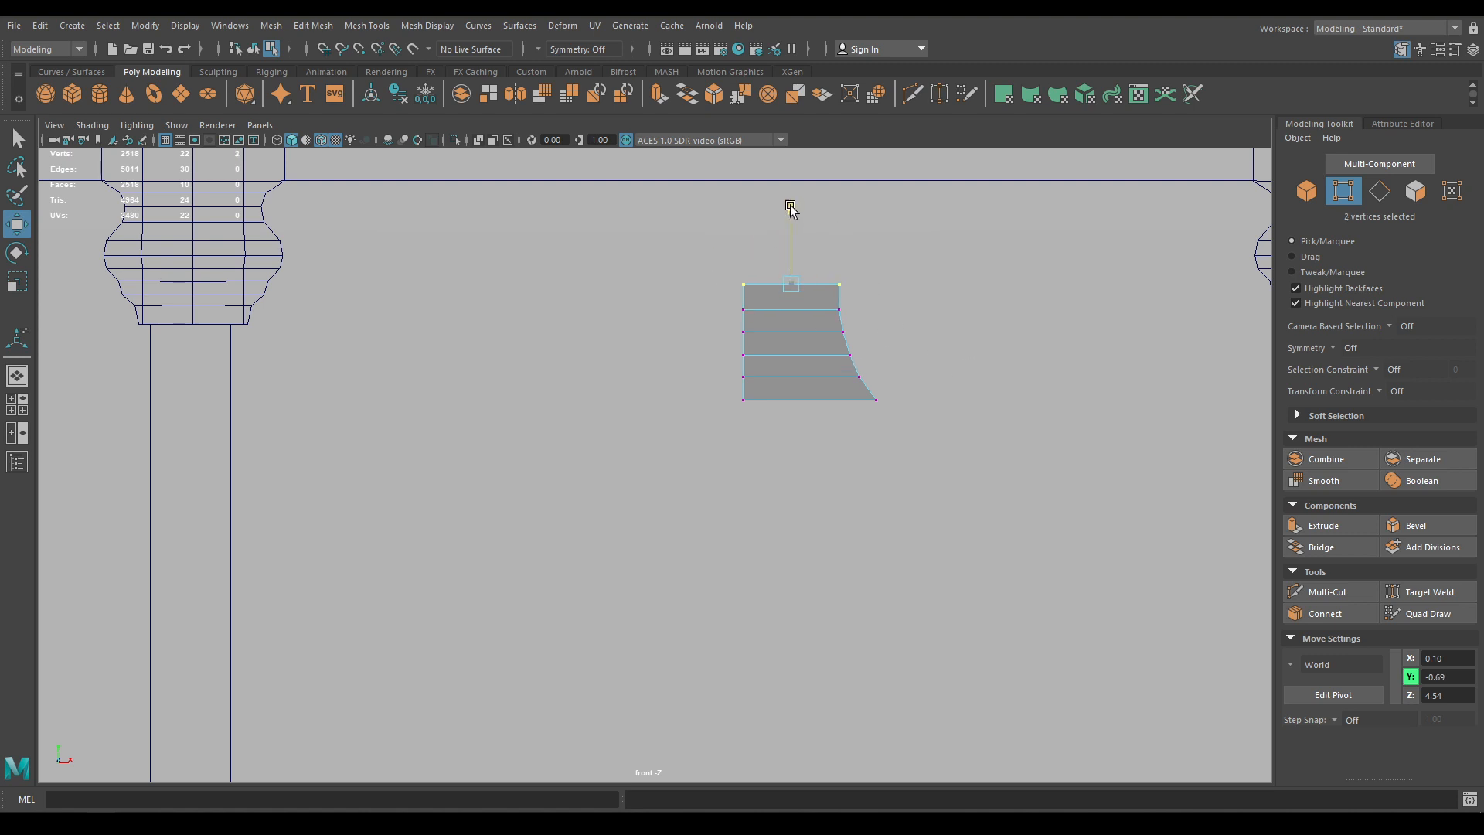
{"action": "left_click_drag", "start_coordinate": [787, 209], "coordinate": [789, 212]}
{"action": "middle_click_drag", "start_coordinate": [792, 361], "coordinate": [785, 258], "text": "alt"}
Extrude the plane's bottom edge downward into a new face
{"action": "right_click", "coordinate": [788, 263]}
{"action": "right_click_drag", "start_coordinate": [787, 264], "coordinate": [788, 220]}
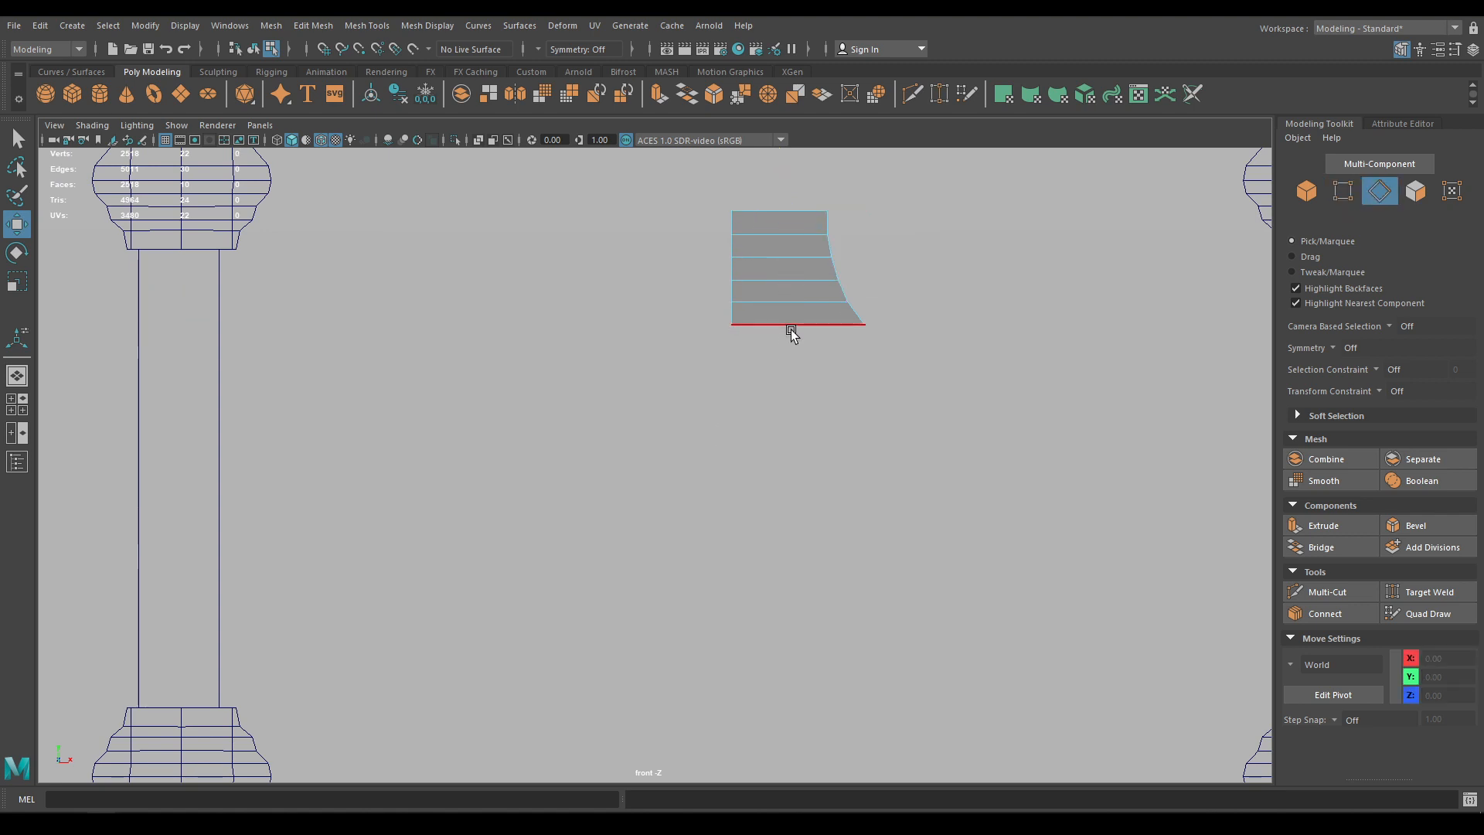
{"action": "left_click", "coordinate": [791, 327]}
{"action": "scroll", "coordinate": [799, 340], "scroll_direction": "down", "scroll_amount": 3}
{"action": "left_click_drag", "start_coordinate": [738, 307], "coordinate": [739, 385], "text": "shift"}
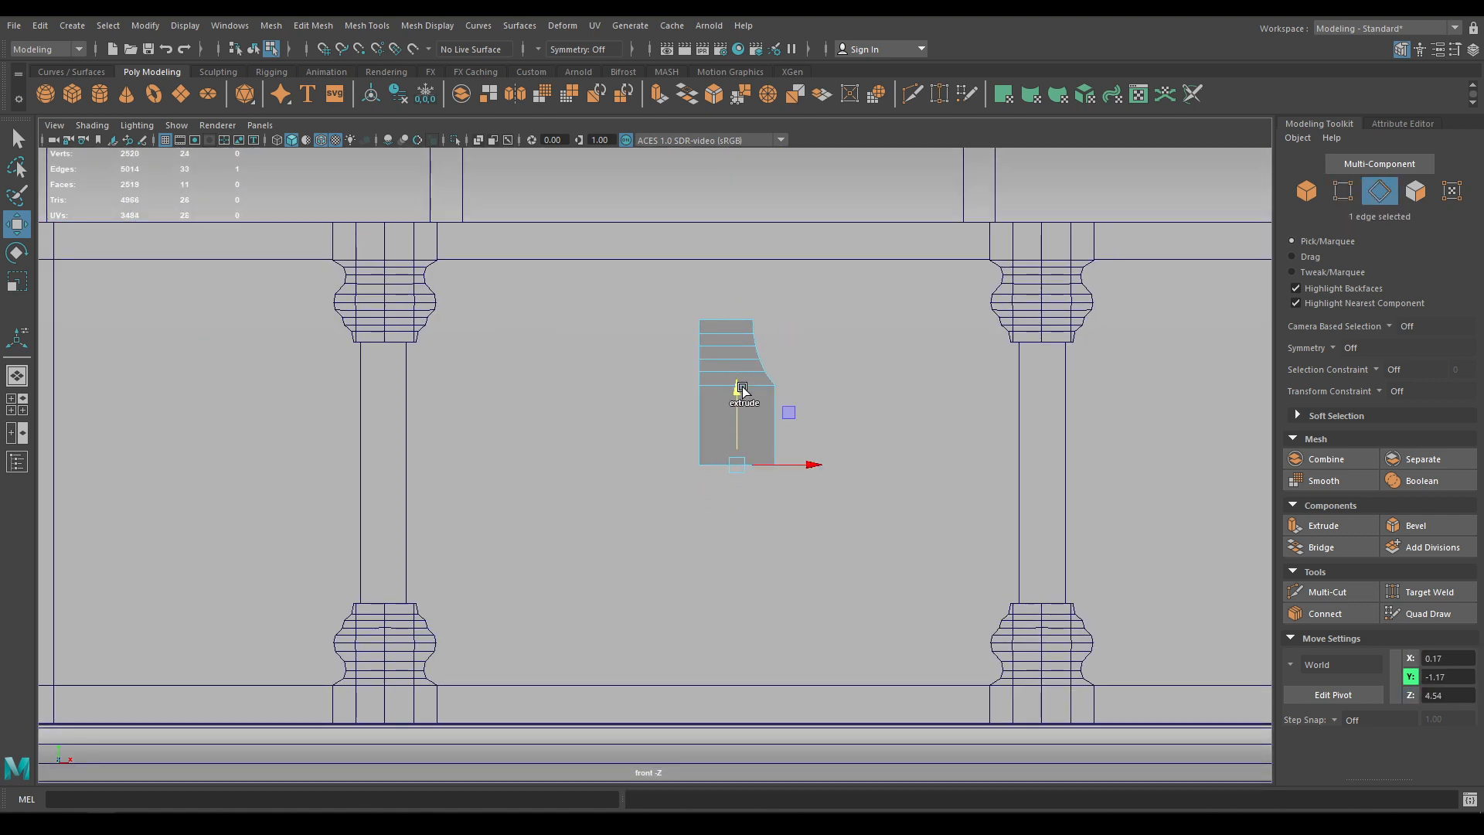
{"action": "middle_click_drag", "start_coordinate": [811, 466], "coordinate": [814, 359], "text": "alt"}
{"action": "scroll", "coordinate": [815, 359], "scroll_direction": "up", "scroll_amount": 3}
Pull the new bottom-right vertex outward to slant the lower face
{"action": "right_click", "coordinate": [808, 284]}
{"action": "right_click_drag", "start_coordinate": [809, 288], "coordinate": [733, 284]}
{"action": "left_click", "coordinate": [795, 334]}
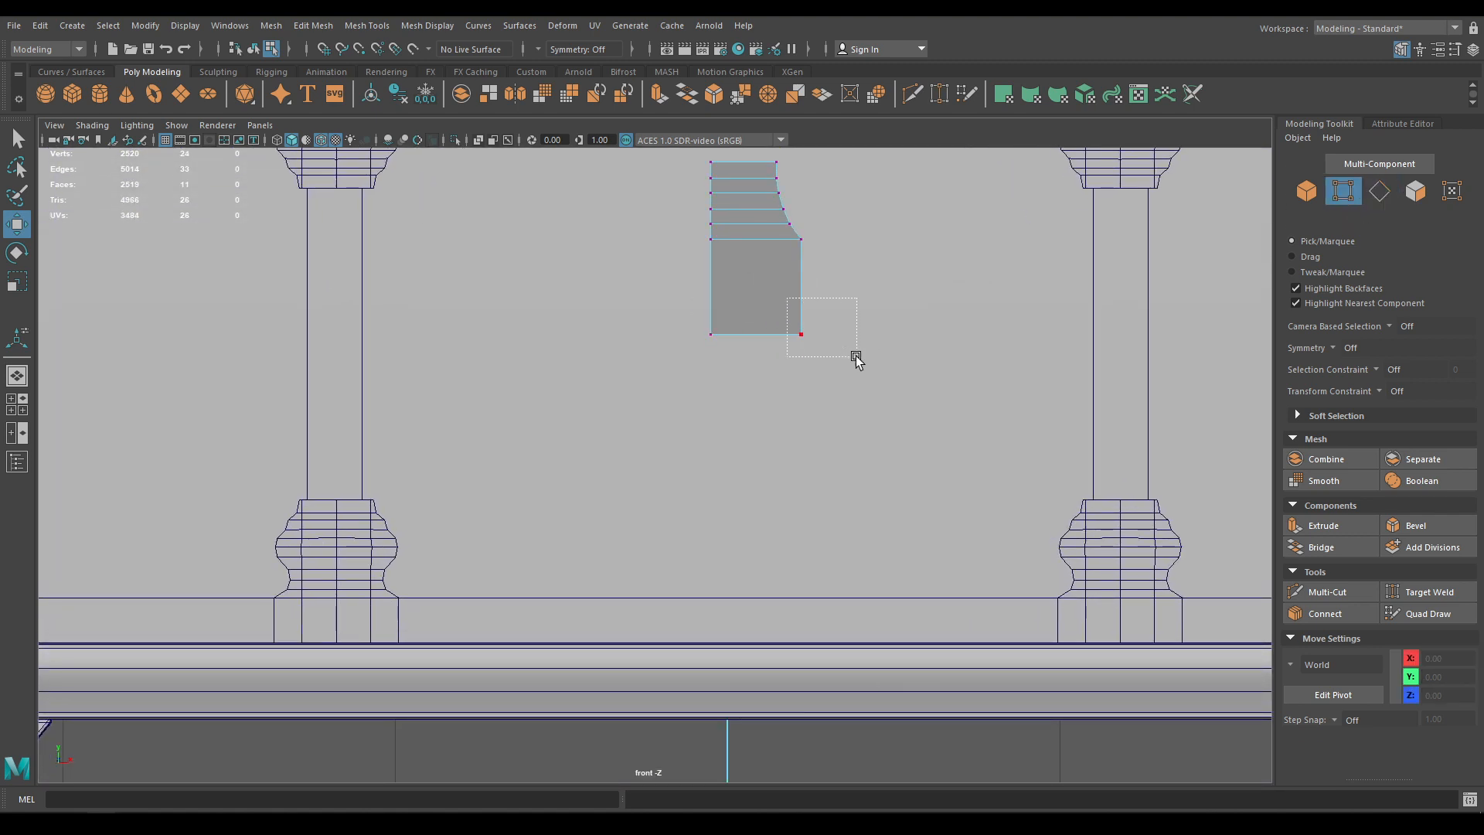
{"action": "left_click_drag", "start_coordinate": [864, 335], "coordinate": [898, 340]}
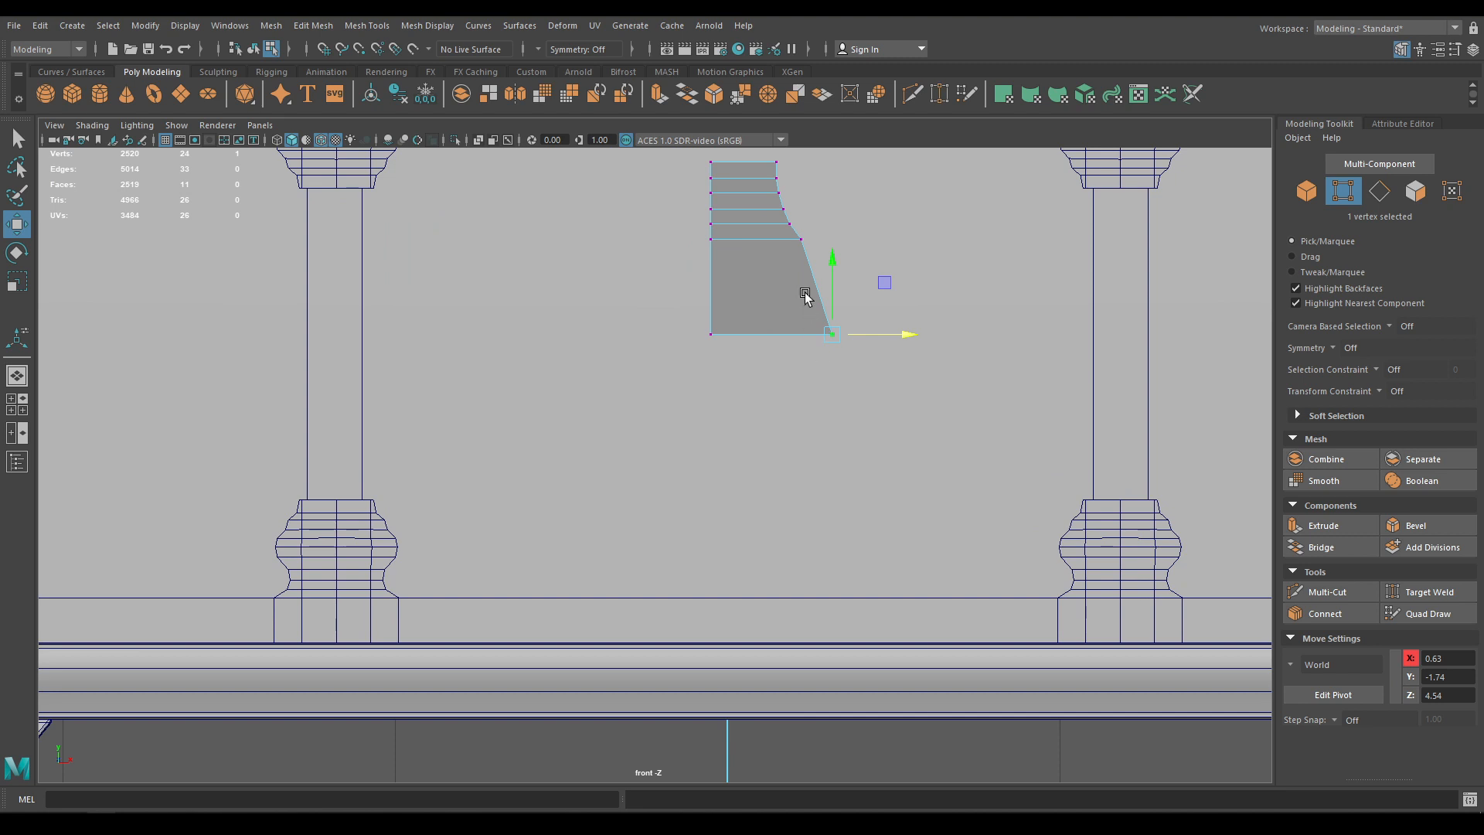
{"action": "middle_click_drag", "start_coordinate": [787, 229], "coordinate": [801, 296], "text": "alt"}
{"action": "key", "text": "F8"}
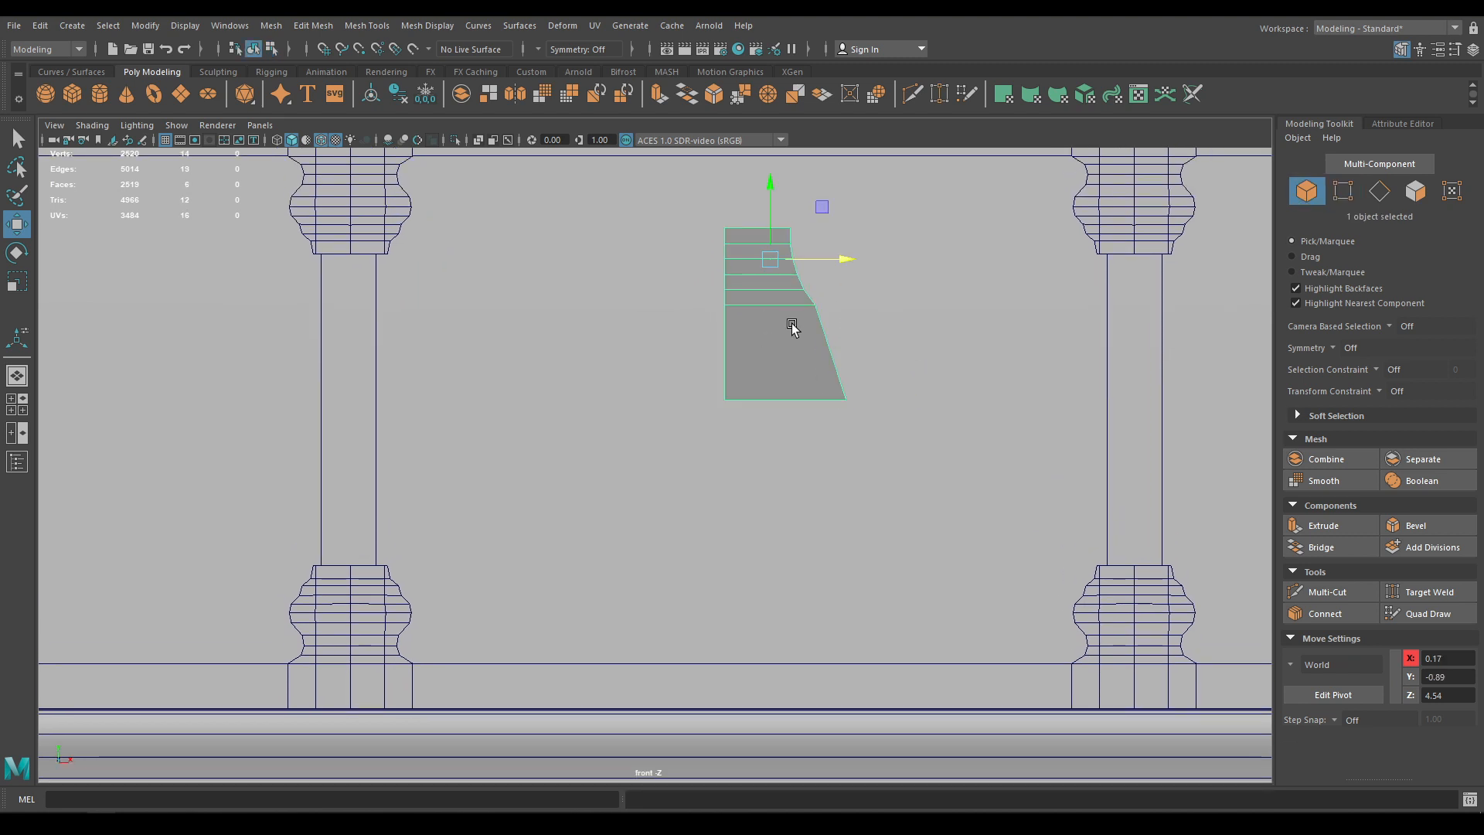
Put the pivot on the strip's bottom edge, duplicate it, and set the copy's Scale Z to -1
{"action": "key", "text": "d"}
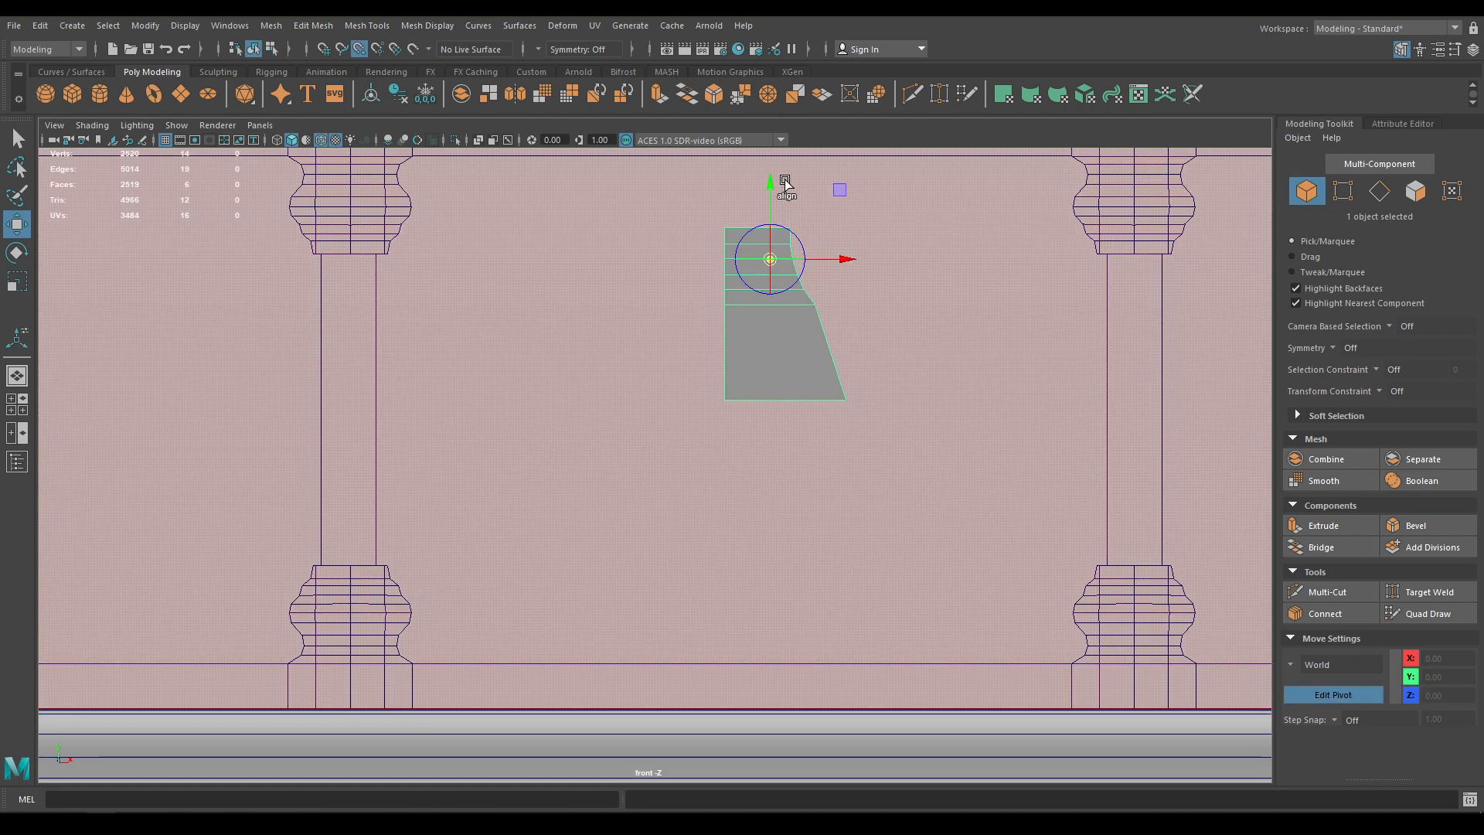
{"action": "left_click_drag", "start_coordinate": [773, 185], "coordinate": [778, 390]}
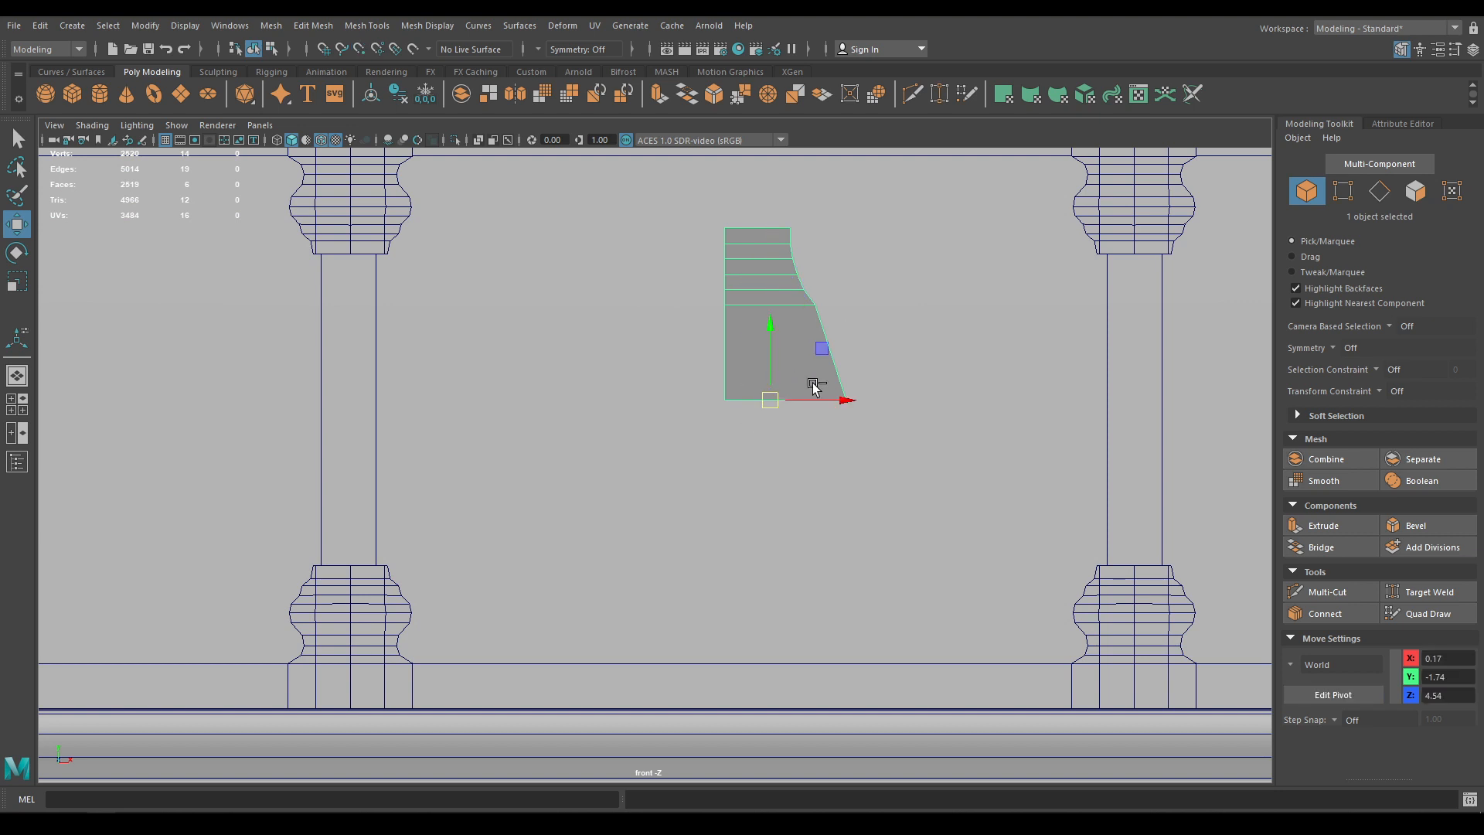
{"action": "key", "text": "ctrl+d"}
{"action": "key", "text": "e"}
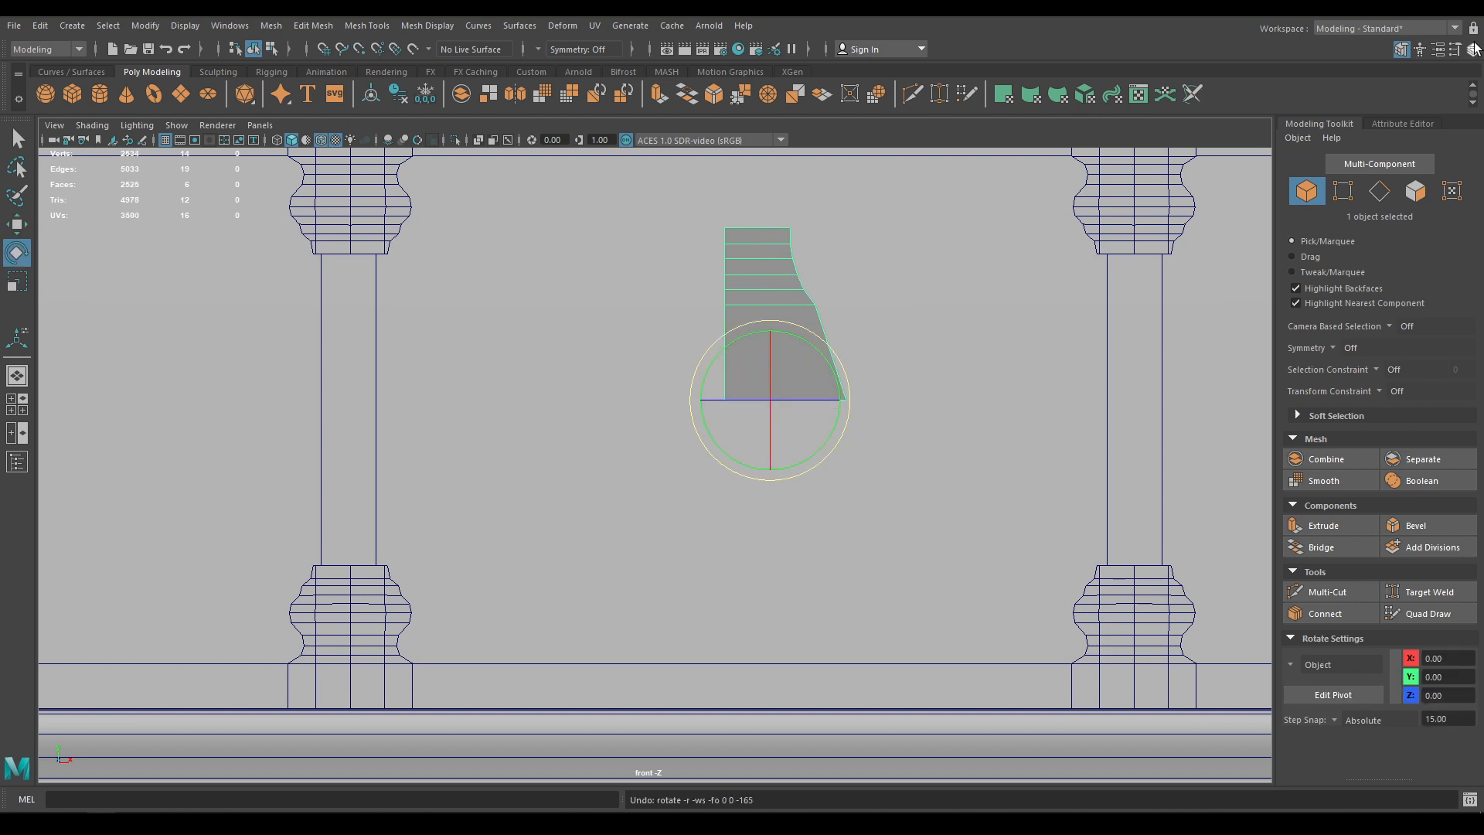
{"action": "left_click", "coordinate": [1473, 48]}
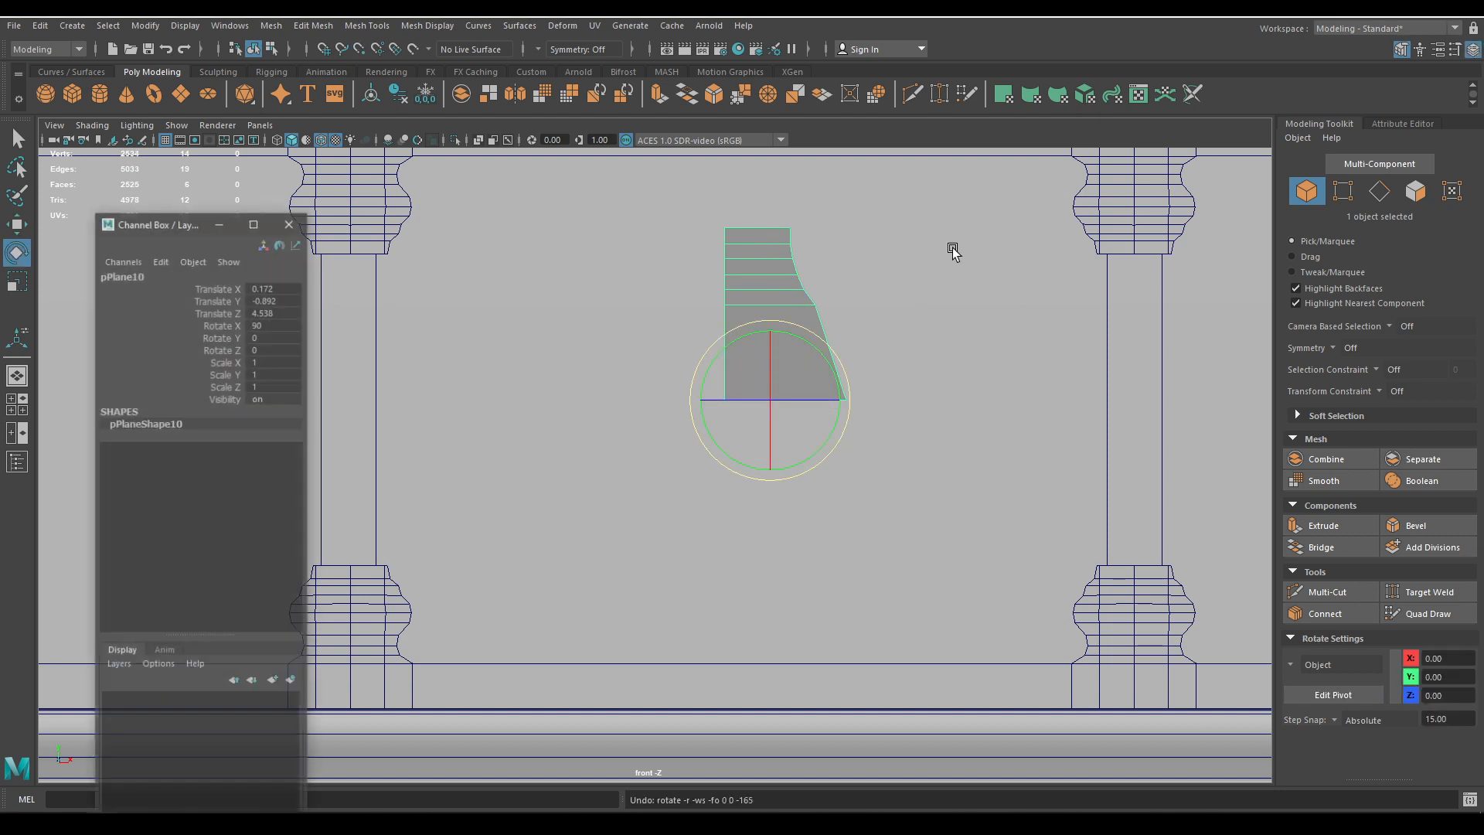
{"action": "left_click_drag", "start_coordinate": [193, 221], "coordinate": [1222, 249]}
{"action": "left_click", "coordinate": [1297, 415]}
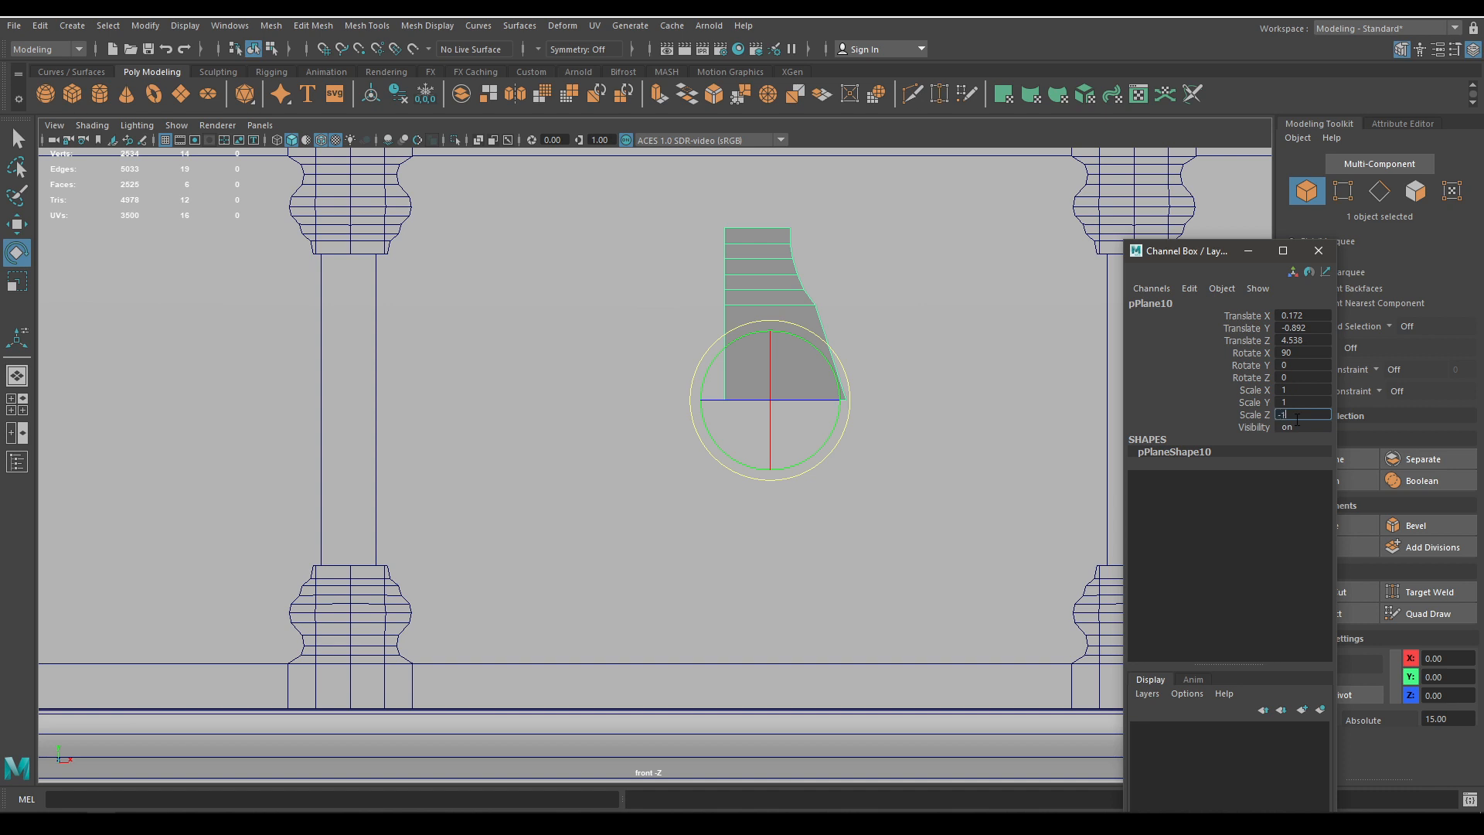
{"action": "type", "text": "-1"}
{"action": "key", "text": "Return"}
{"action": "left_click", "coordinate": [1318, 250]}
{"action": "key", "text": "w"}
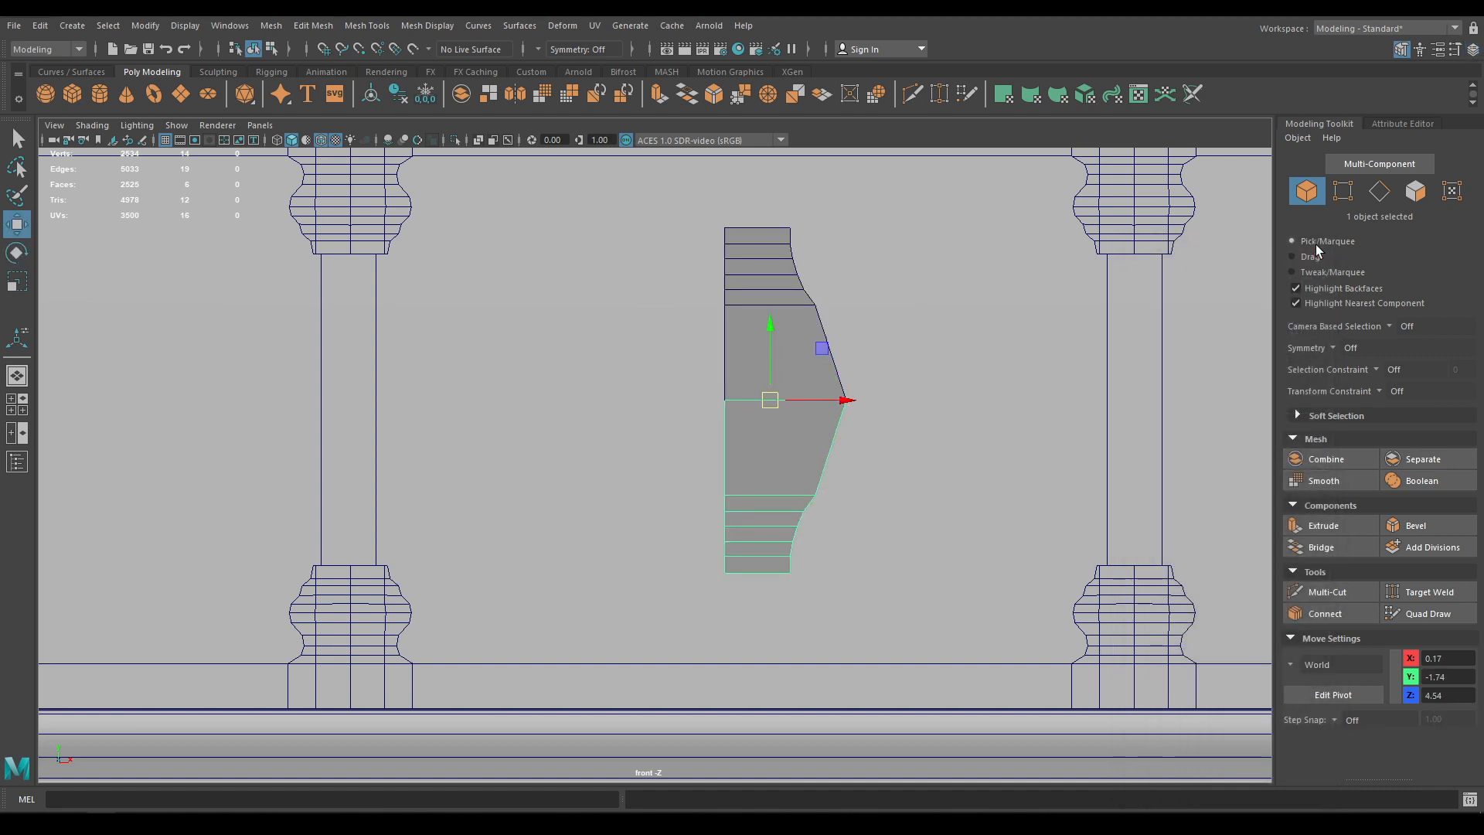
{"action": "scroll", "coordinate": [845, 539], "scroll_direction": "up", "scroll_amount": 5}
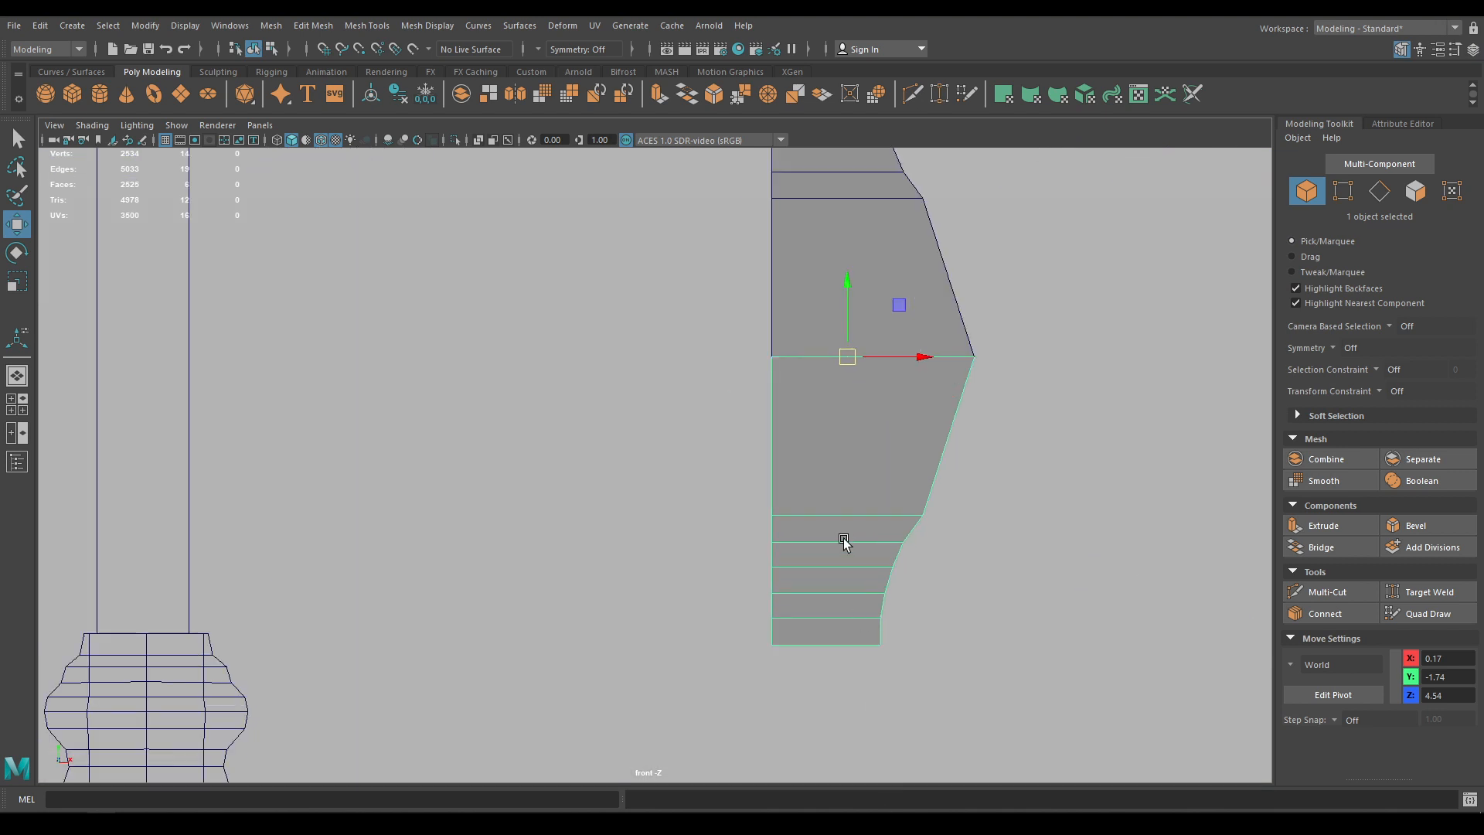
Combine the upper and lower shapes into one mesh
{"action": "left_click", "coordinate": [1039, 357]}
{"action": "left_click", "coordinate": [878, 506]}
{"action": "left_click", "coordinate": [829, 332], "text": "shift"}
{"action": "right_click_drag", "start_coordinate": [843, 323], "coordinate": [796, 649], "text": "shift"}
{"action": "right_click_drag", "start_coordinate": [845, 394], "coordinate": [794, 382]}
Weld the overlapping seam vertices and select the middle seam edge
{"action": "left_click_drag", "start_coordinate": [624, 354], "coordinate": [944, 460]}
{"action": "right_click_drag", "start_coordinate": [905, 391], "coordinate": [970, 316], "text": "shift"}
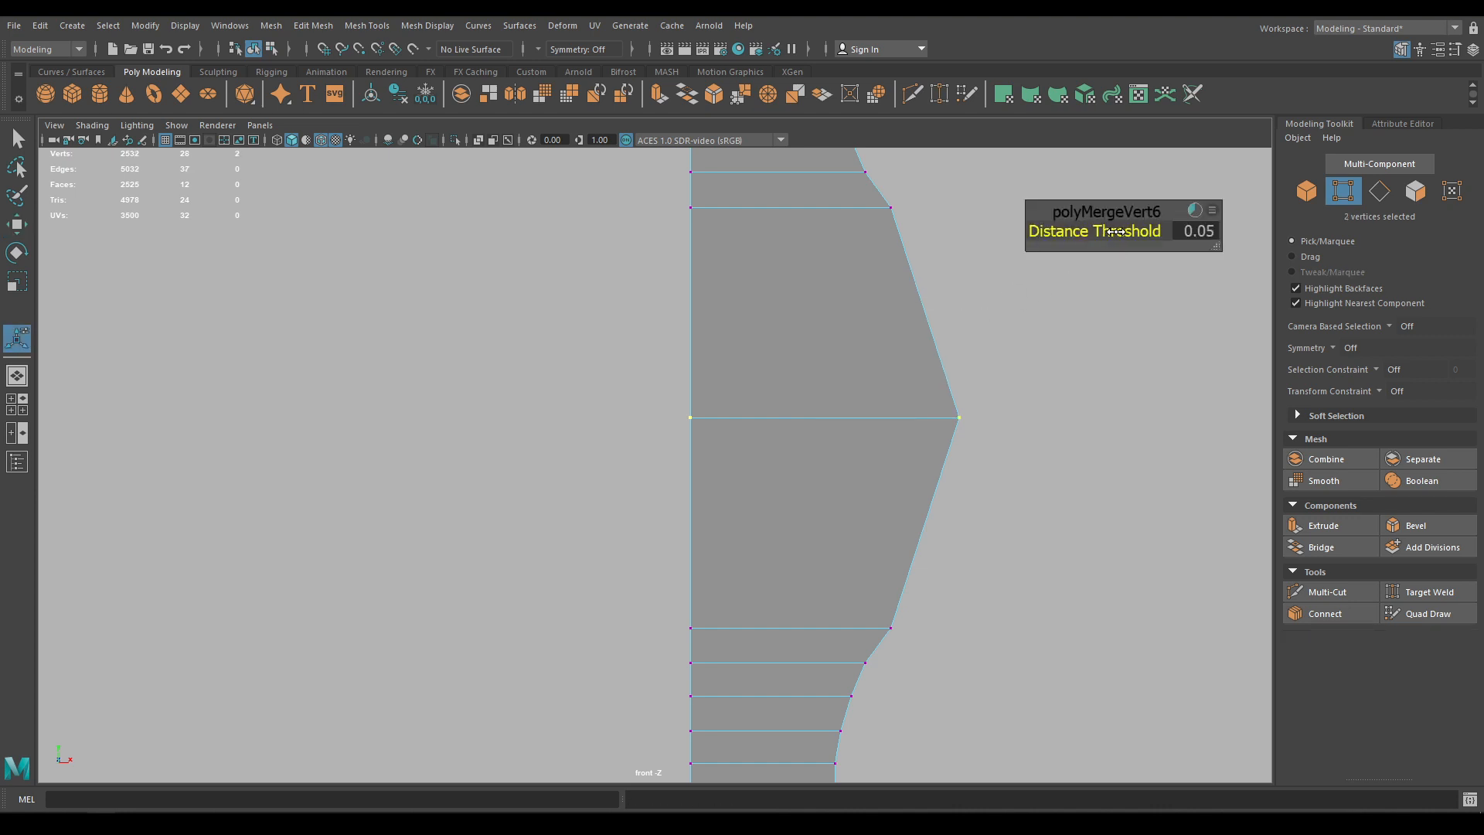
{"action": "key", "text": "w"}
{"action": "right_click_drag", "start_coordinate": [861, 363], "coordinate": [826, 333]}
{"action": "left_click", "coordinate": [865, 413]}
{"action": "scroll", "coordinate": [711, 354], "scroll_direction": "down", "scroll_amount": 4}
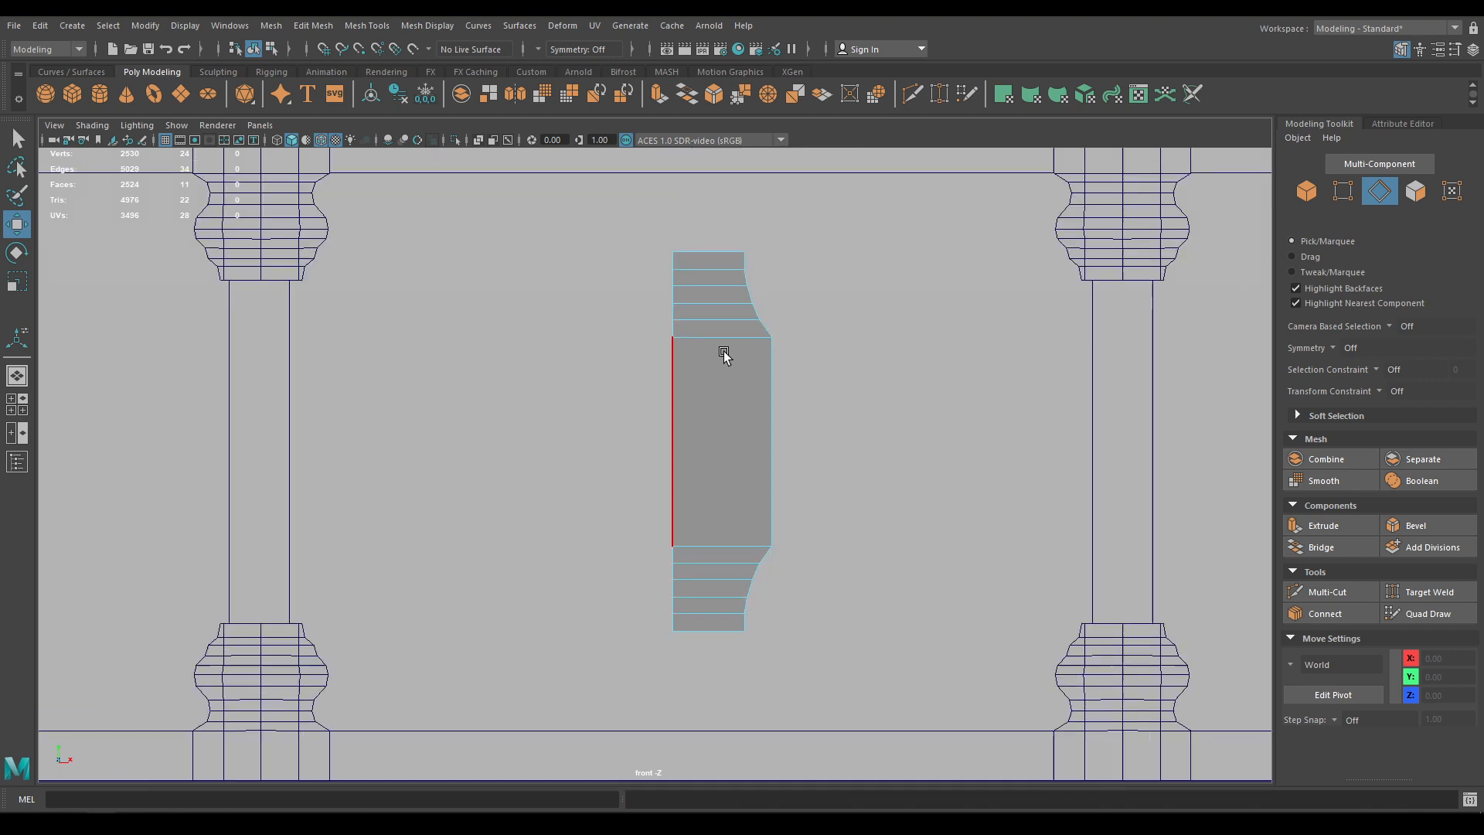
{"action": "scroll", "coordinate": [710, 438], "scroll_direction": "up", "scroll_amount": 1}
{"action": "right_click_drag", "start_coordinate": [697, 394], "coordinate": [746, 369]}
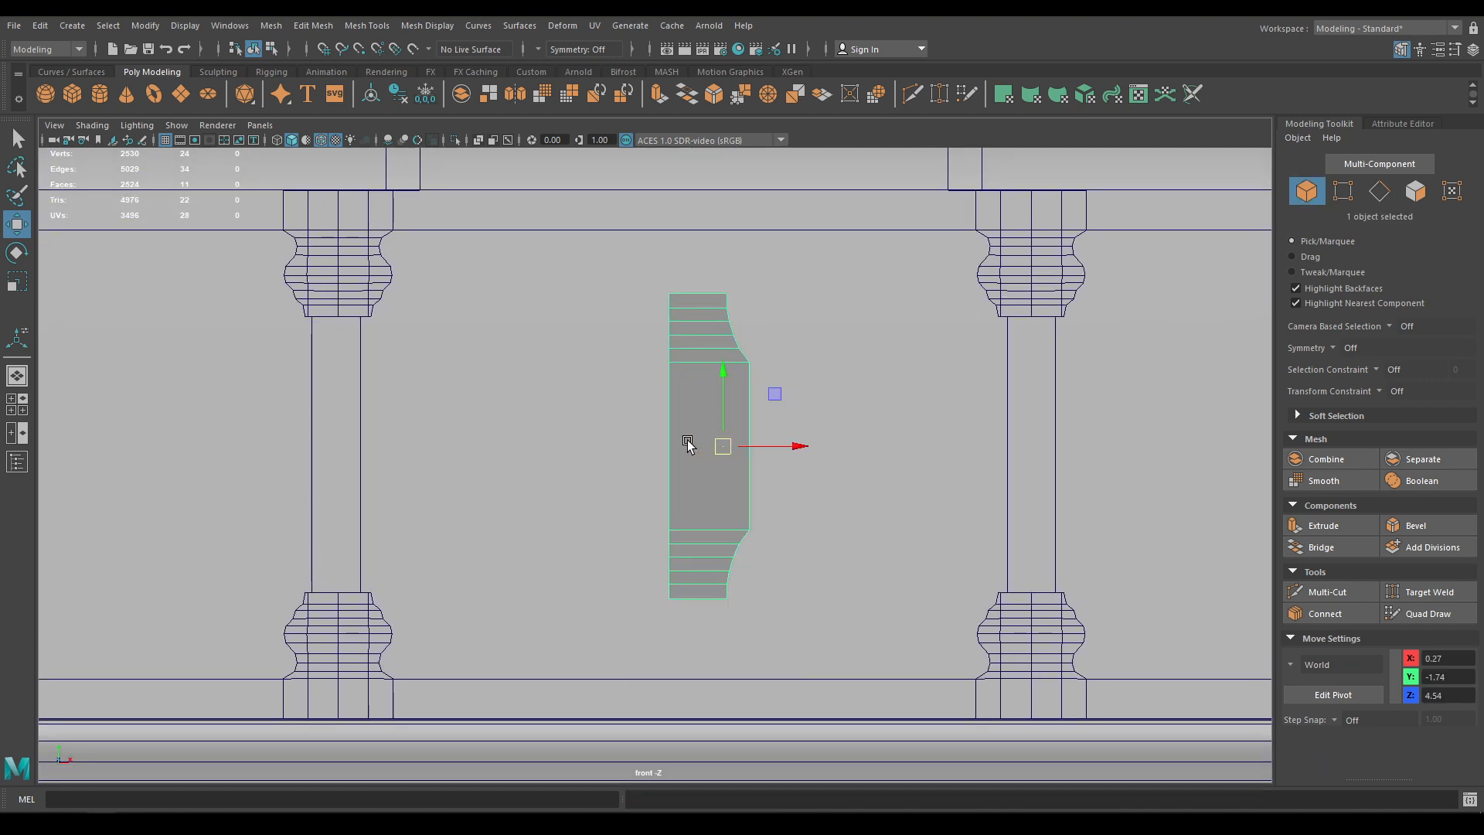
{"action": "middle_click_drag", "start_coordinate": [636, 447], "coordinate": [759, 411], "text": "alt"}
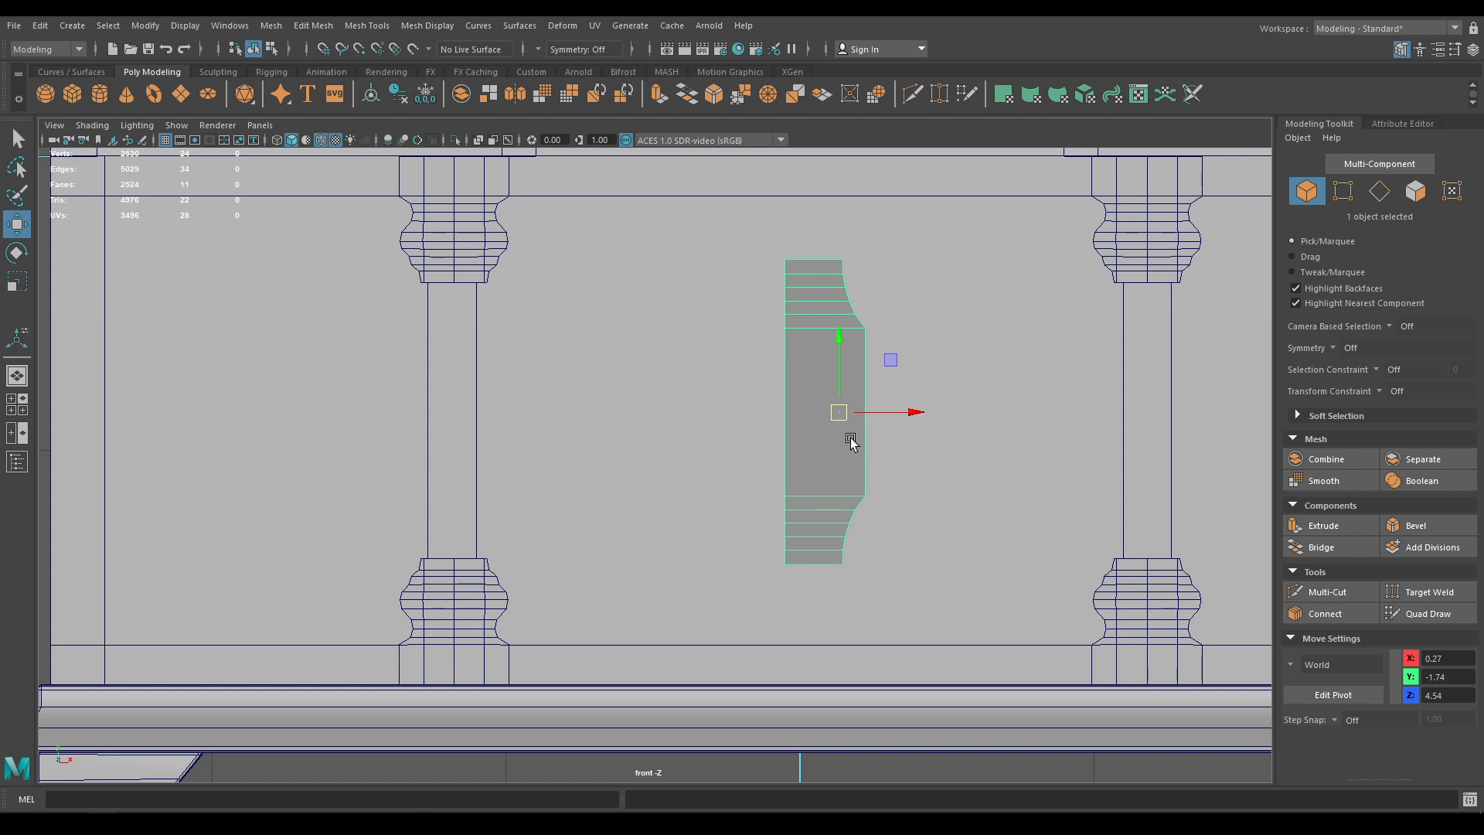
Snap the pivot to the left edge, duplicate, and set the copy's Scale X to -1
{"action": "key", "text": "d"}
{"action": "key", "text": "v"}
{"action": "left_click_drag", "start_coordinate": [893, 415], "coordinate": [756, 412]}
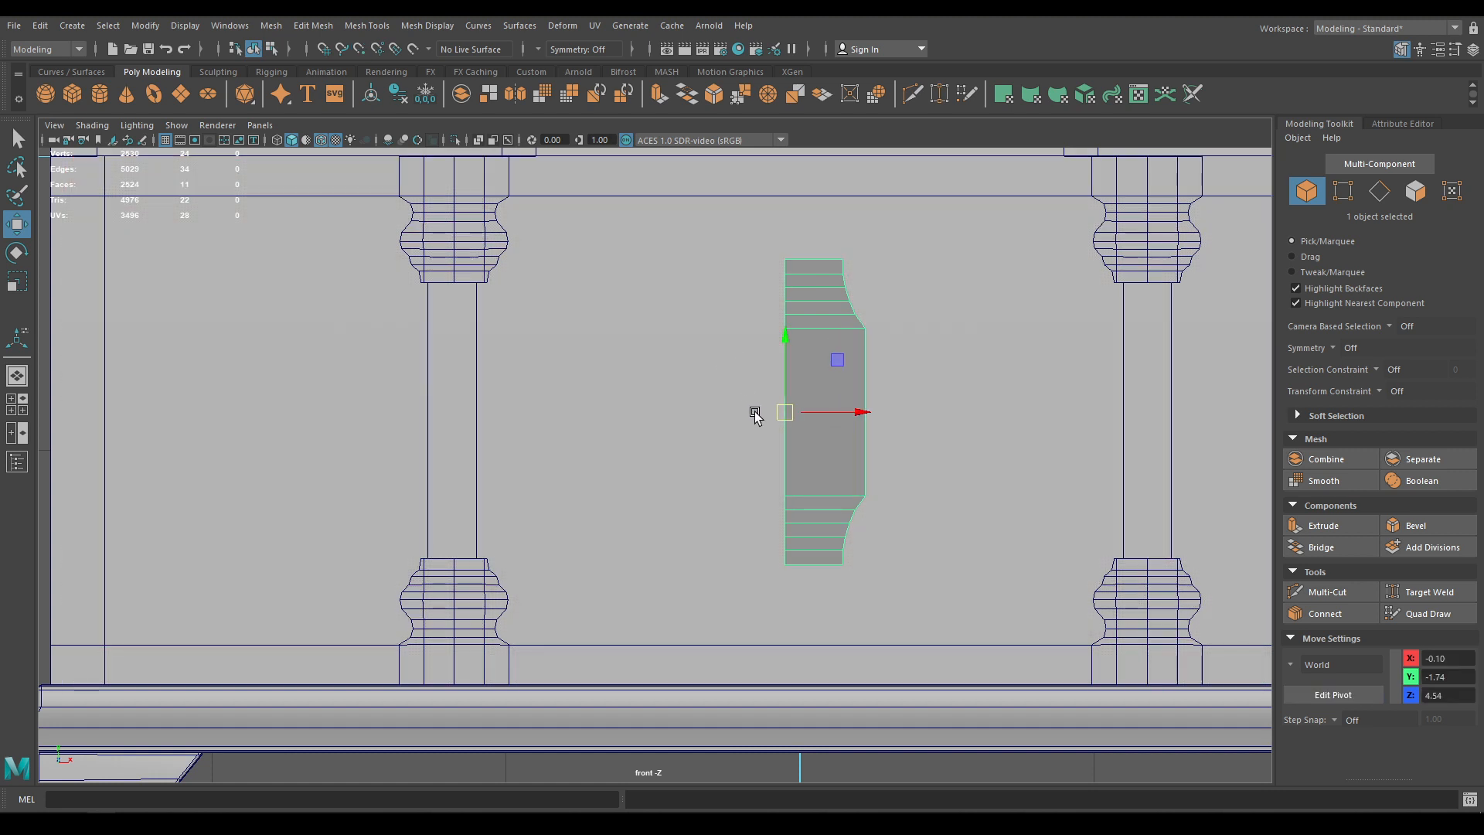
{"action": "key", "text": "ctrl+d"}
{"action": "left_click", "coordinate": [1472, 50]}
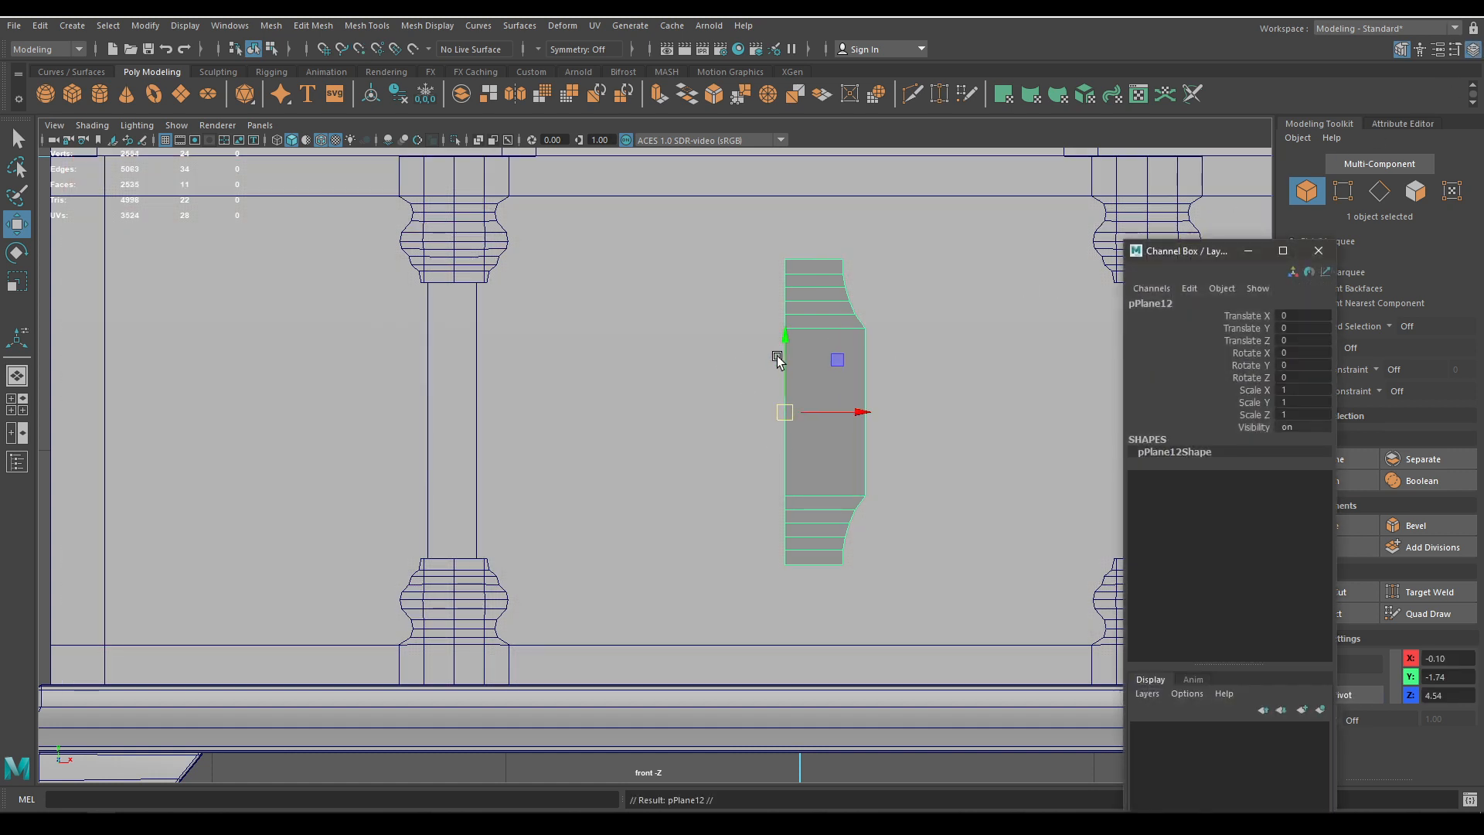
{"action": "left_click", "coordinate": [1303, 391]}
{"action": "type", "text": "-1"}
{"action": "key", "text": "Return"}
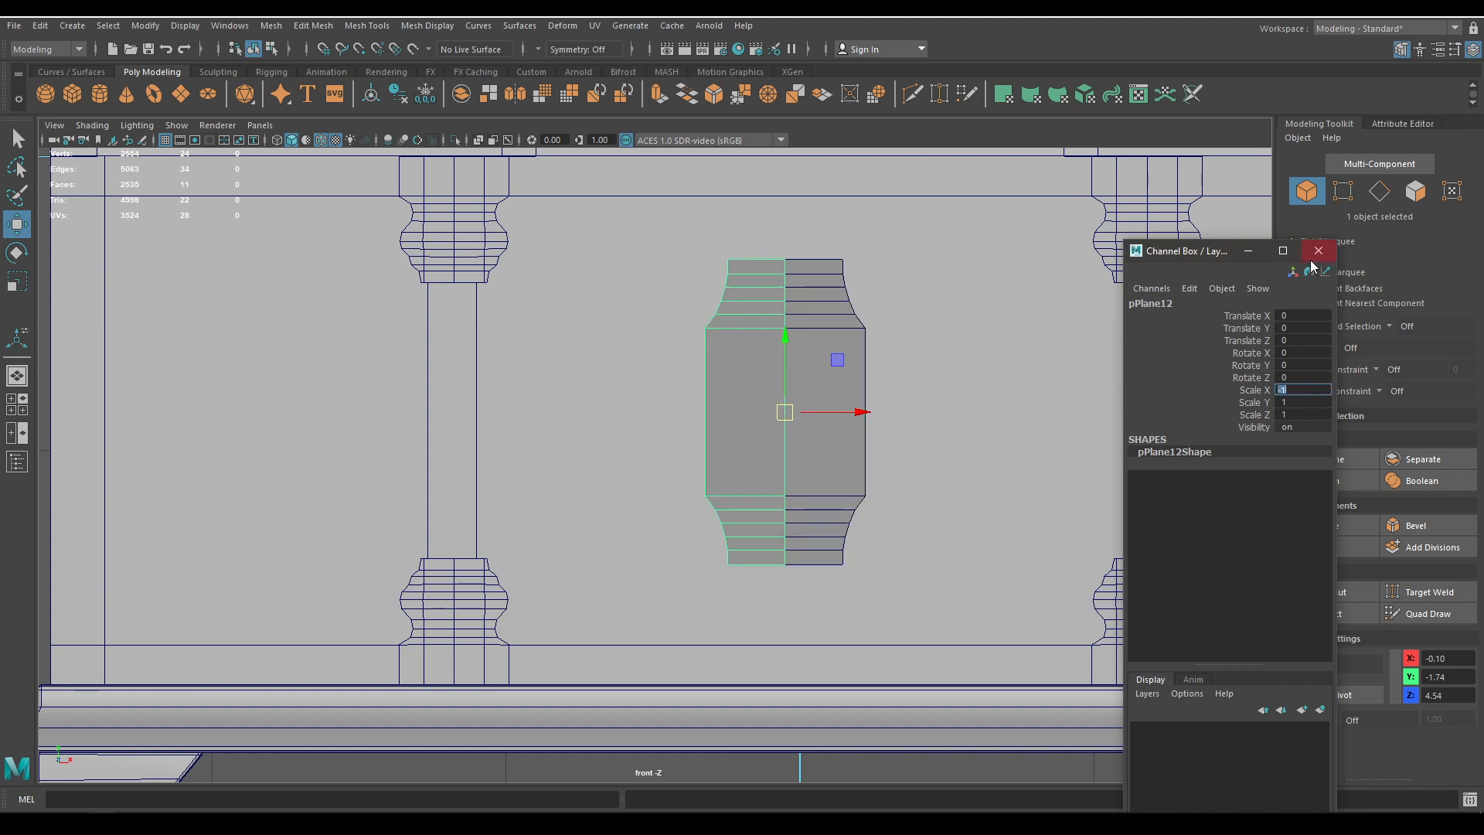
{"action": "left_click", "coordinate": [1318, 251]}
Combine both halves and merge the overlapping vertices along the centre line
{"action": "left_click", "coordinate": [819, 435], "text": "shift"}
{"action": "right_click", "coordinate": [830, 374], "text": "shift"}
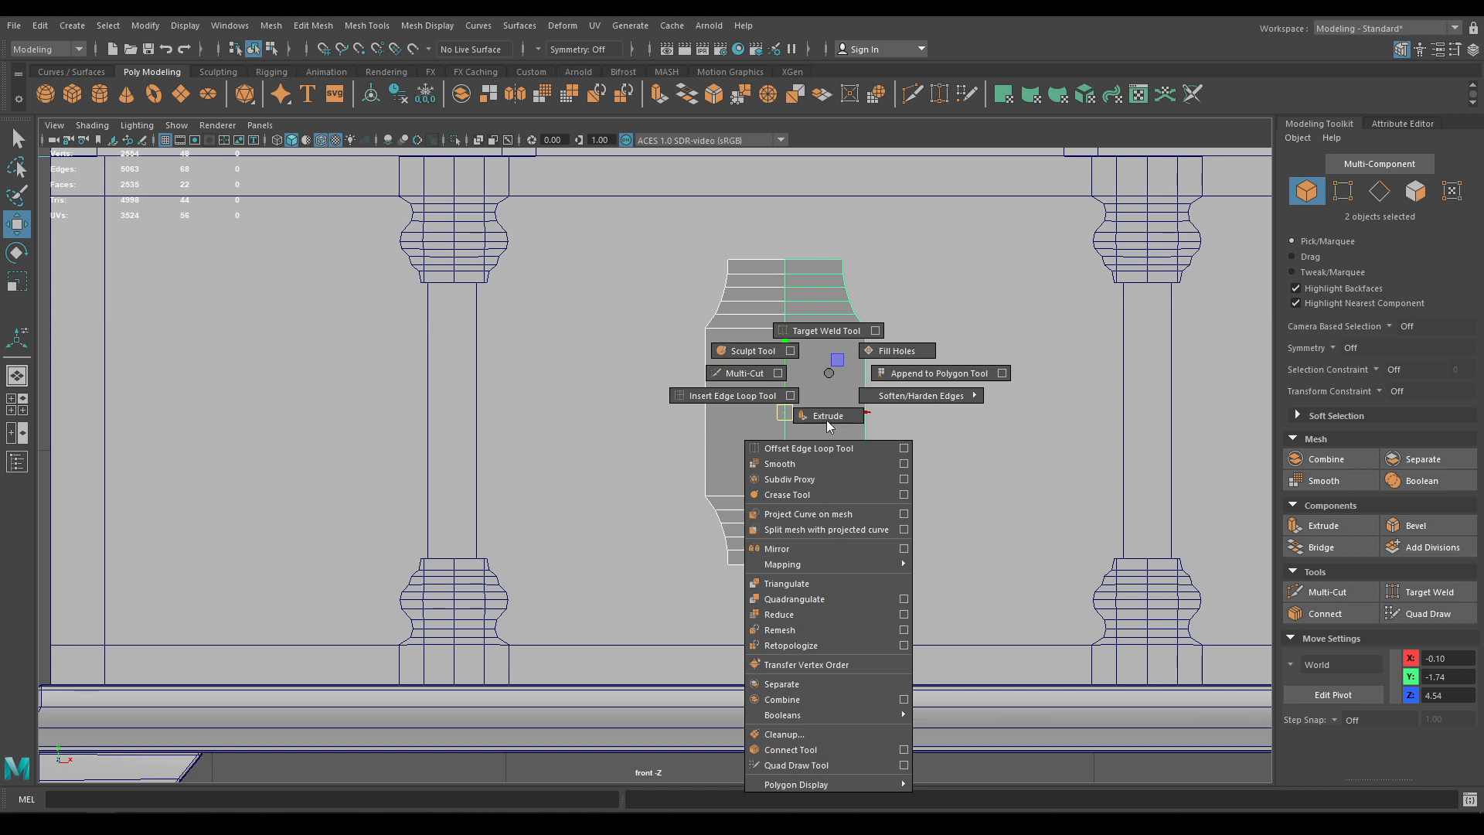
{"action": "right_click_drag", "start_coordinate": [829, 425], "coordinate": [792, 695], "text": "shift"}
{"action": "right_click_drag", "start_coordinate": [783, 435], "coordinate": [779, 345]}
{"action": "left_click_drag", "start_coordinate": [750, 252], "coordinate": [825, 587]}
{"action": "right_click_drag", "start_coordinate": [808, 518], "coordinate": [881, 432], "text": "shift"}
{"action": "left_click_drag", "start_coordinate": [1074, 229], "coordinate": [1083, 231]}
Delete the centre edge of the combined mesh
{"action": "key", "text": "w"}
{"action": "right_click_drag", "start_coordinate": [798, 393], "coordinate": [859, 331]}
{"action": "left_click", "coordinate": [781, 446]}
{"action": "key", "text": "Delete"}
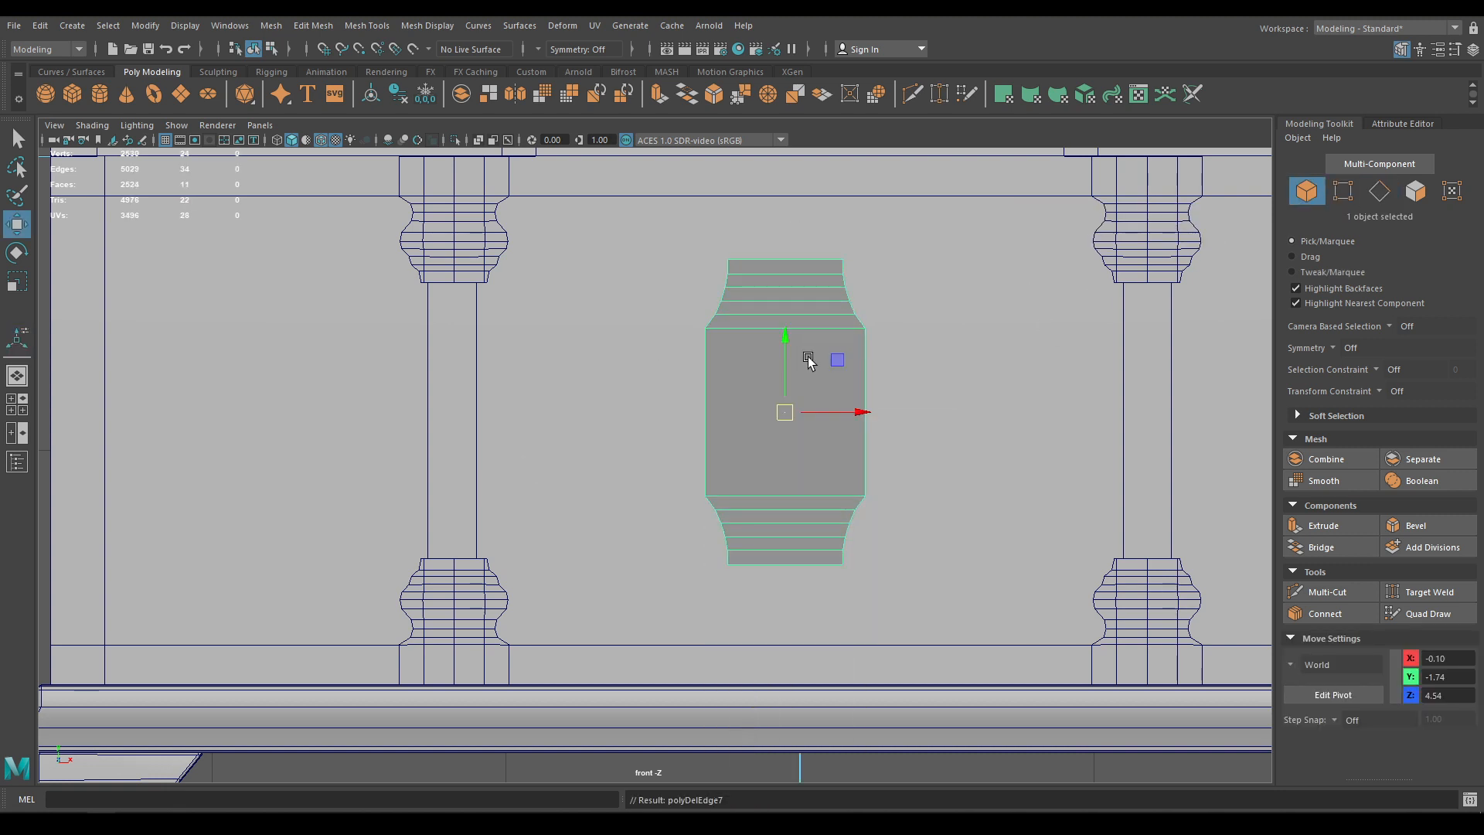
{"action": "left_click", "coordinate": [573, 30]}
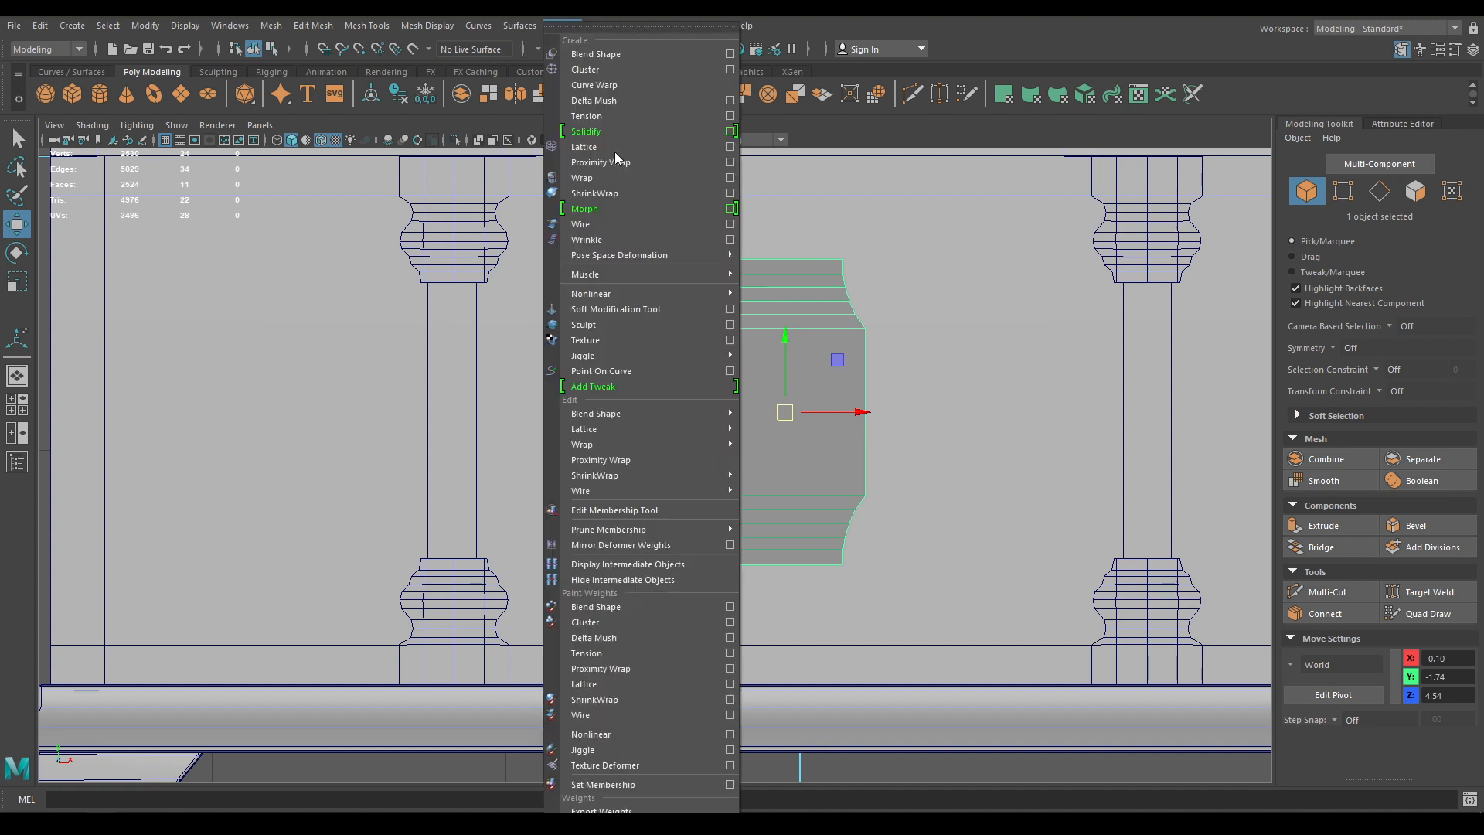
Add a lattice deformer to the piece with 2 T divisions
{"action": "left_click", "coordinate": [596, 148]}
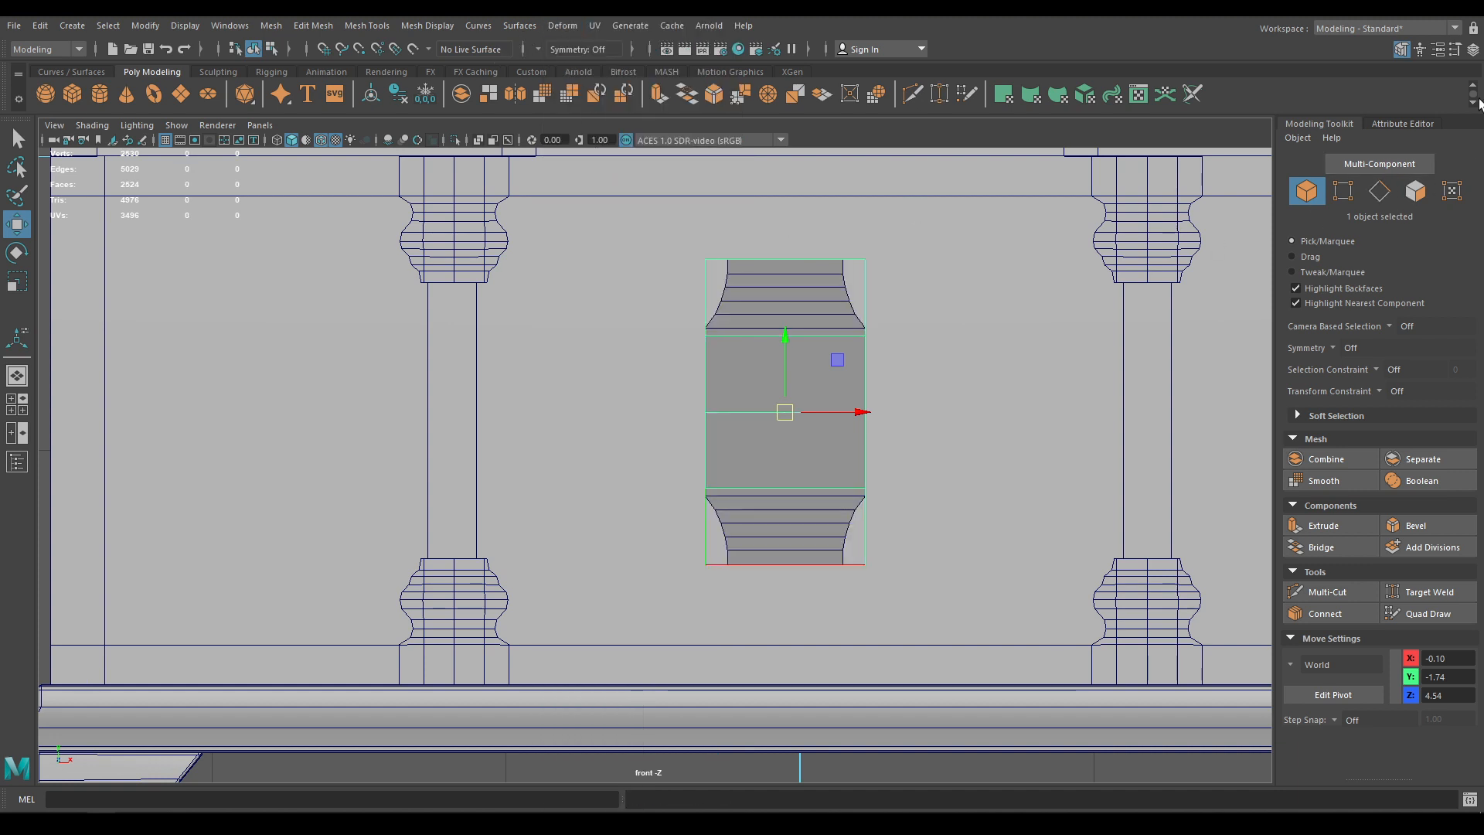
{"action": "left_click", "coordinate": [1411, 122]}
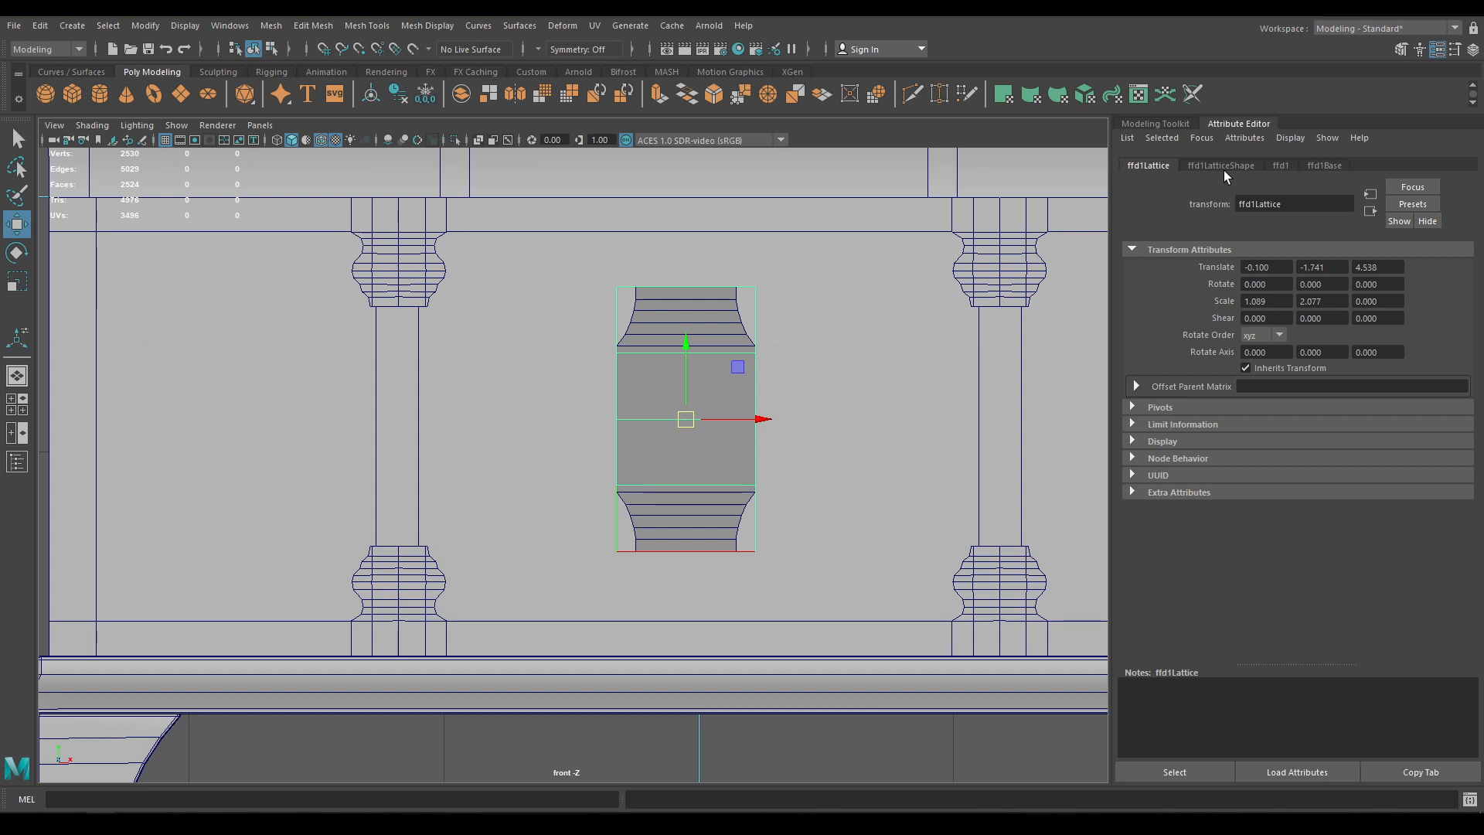
{"action": "left_click", "coordinate": [1222, 166]}
{"action": "double_click", "coordinate": [1272, 283]}
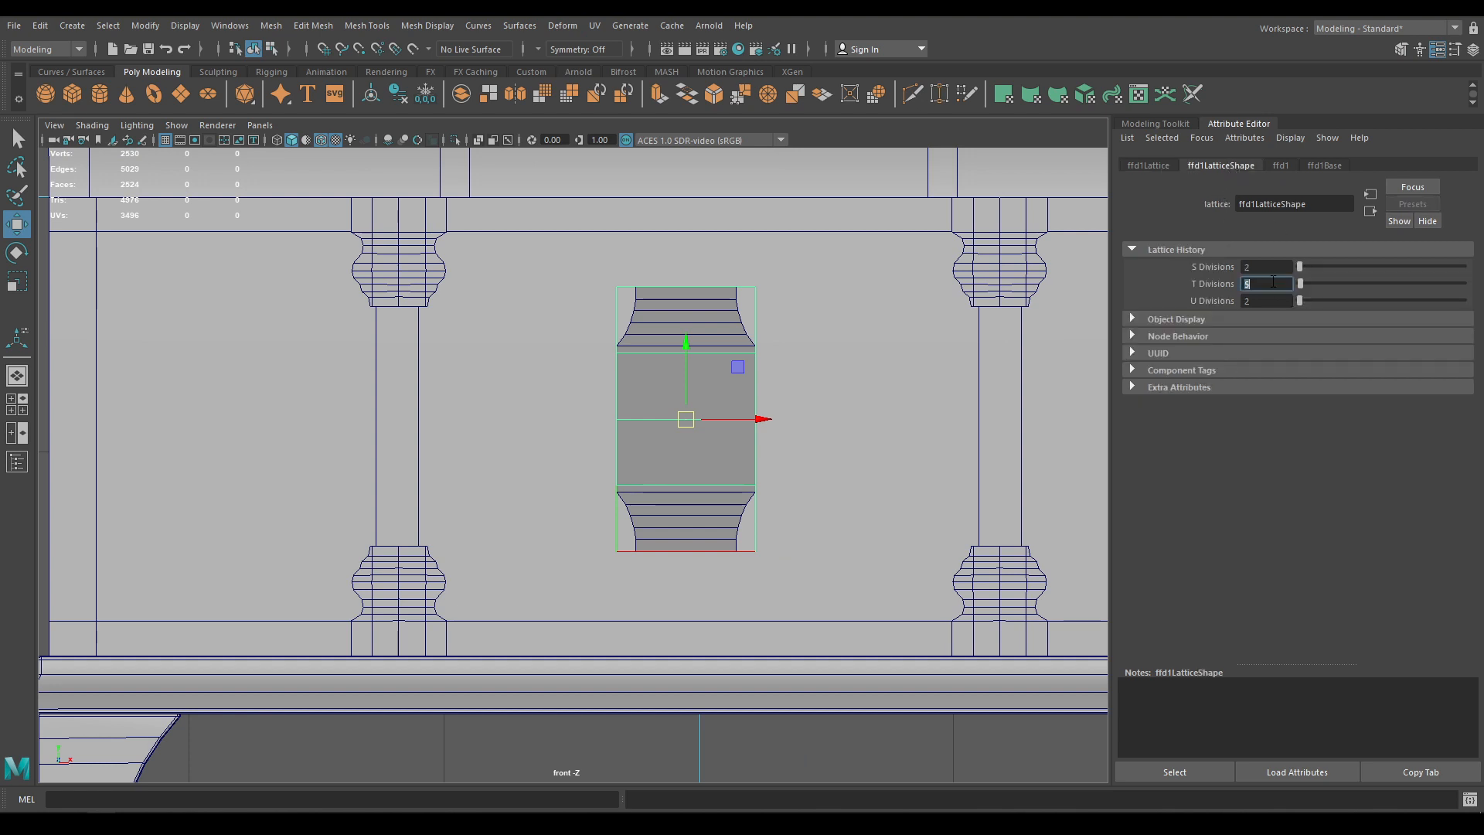
{"action": "key", "text": "Return"}
Select all the lattice points in the front view
{"action": "right_click_drag", "start_coordinate": [711, 351], "coordinate": [633, 344]}
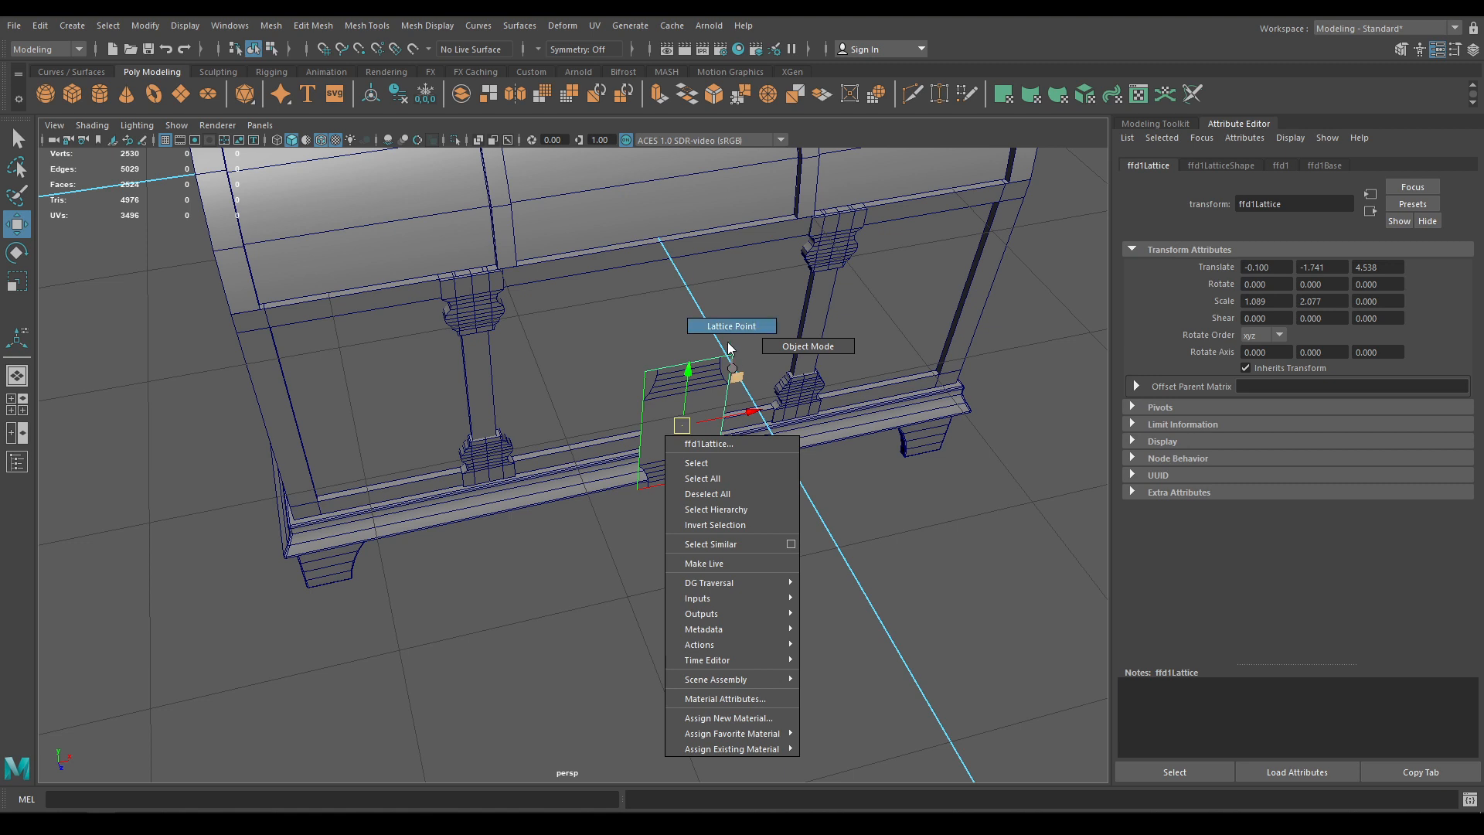
{"action": "right_click_drag", "start_coordinate": [712, 332], "coordinate": [712, 294]}
{"action": "key", "text": "space"}
{"action": "left_click", "coordinate": [712, 294]}
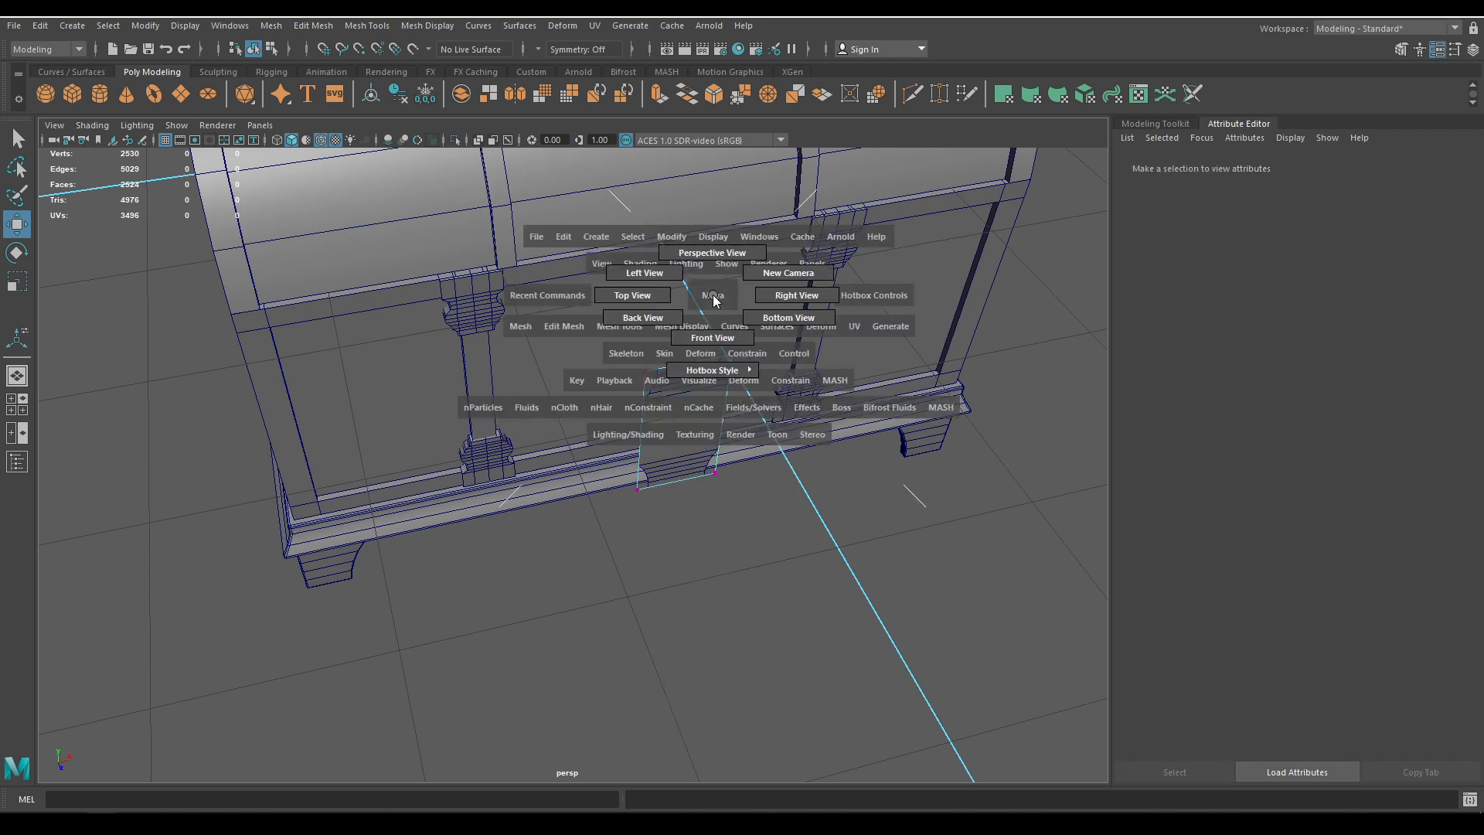
{"action": "key", "text": "space"}
{"action": "left_click_drag", "start_coordinate": [712, 392], "coordinate": [703, 431]}
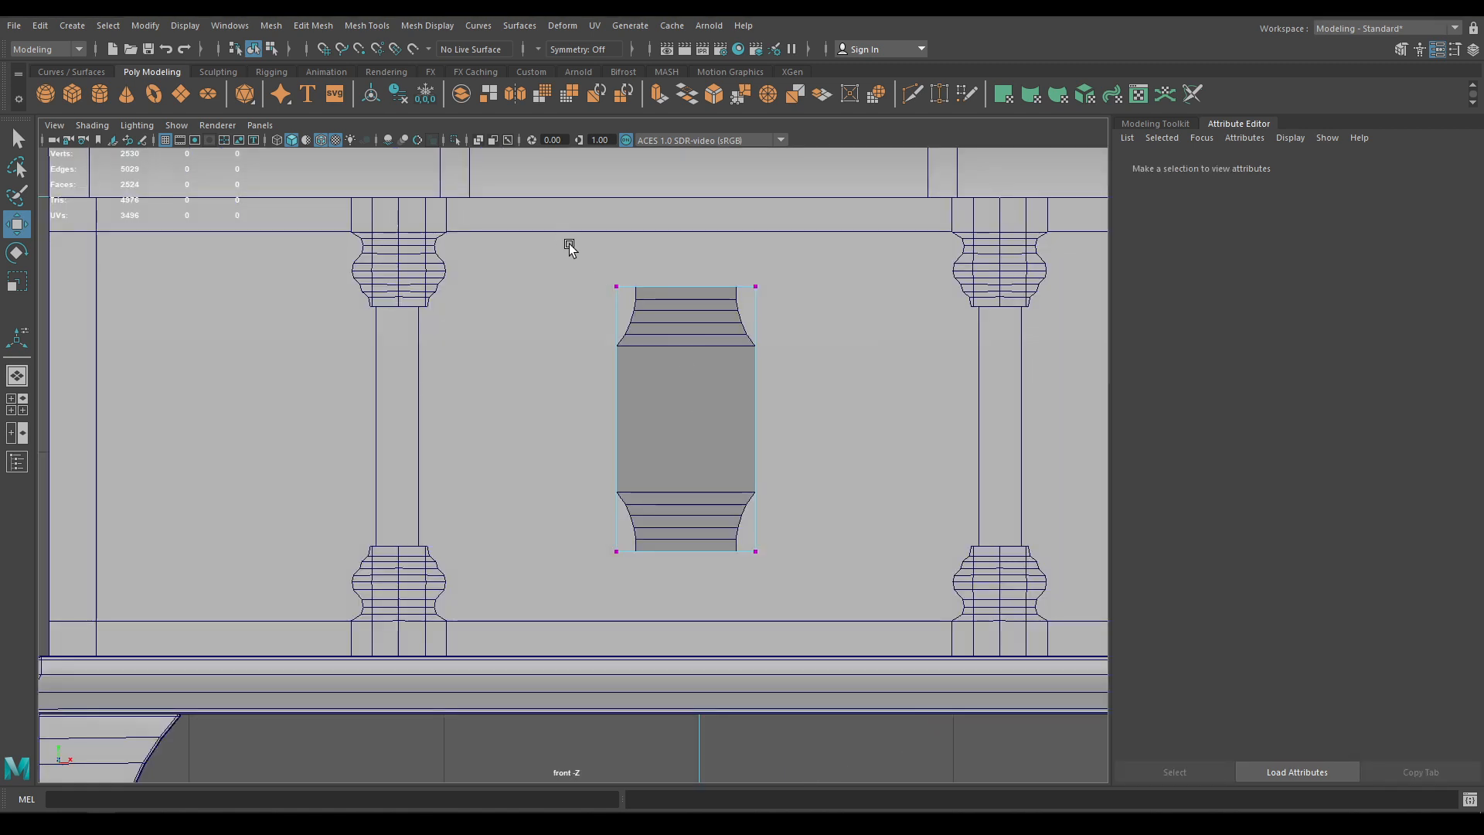
{"action": "left_click_drag", "start_coordinate": [569, 244], "coordinate": [829, 340]}
{"action": "left_click_drag", "start_coordinate": [792, 563], "coordinate": [596, 281]}
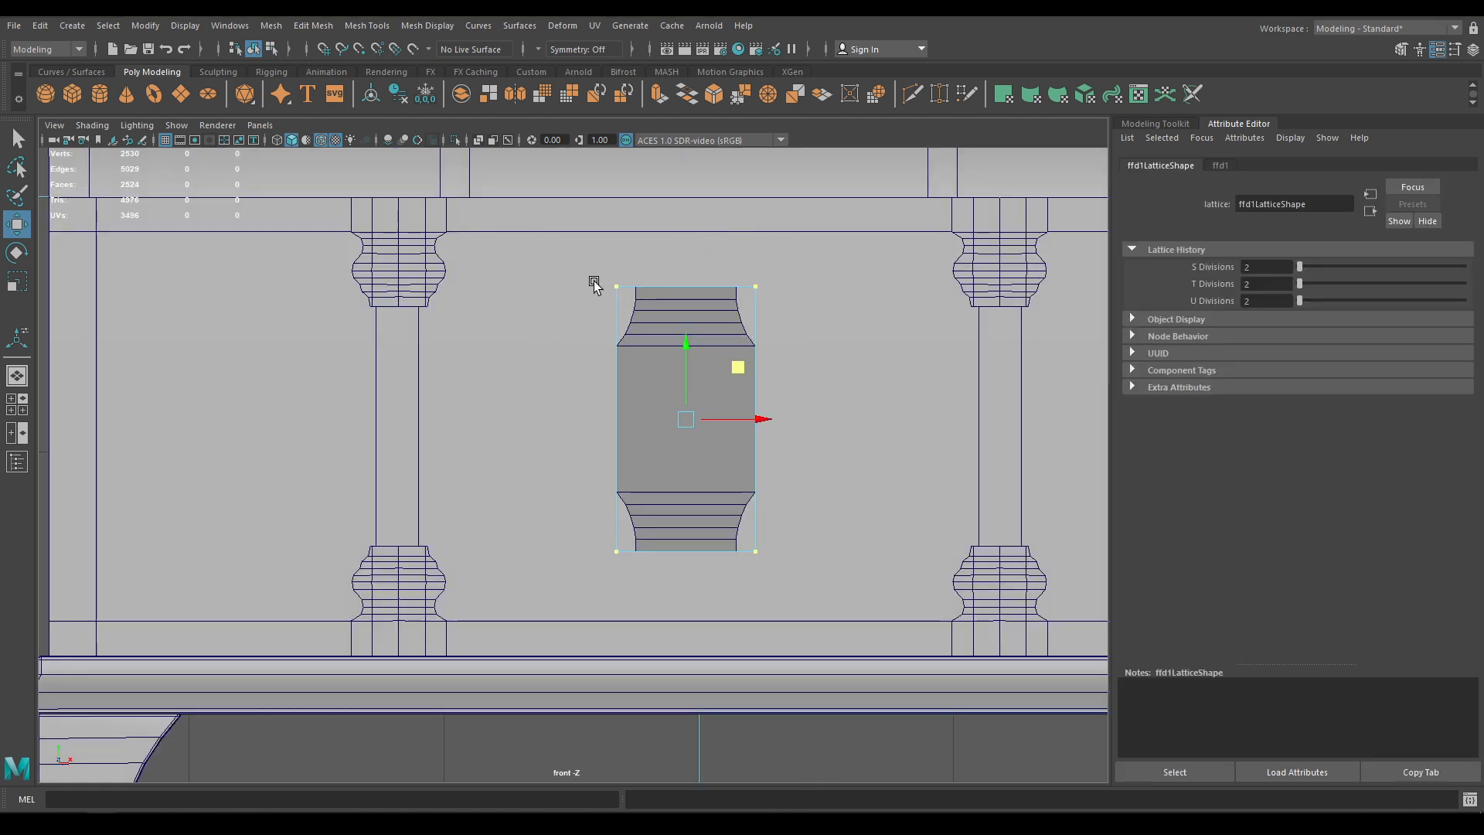
Scale the lattice points to squash it, narrow its top and shrink it overall
{"action": "key", "text": "r"}
{"action": "left_click_drag", "start_coordinate": [683, 346], "coordinate": [686, 368]}
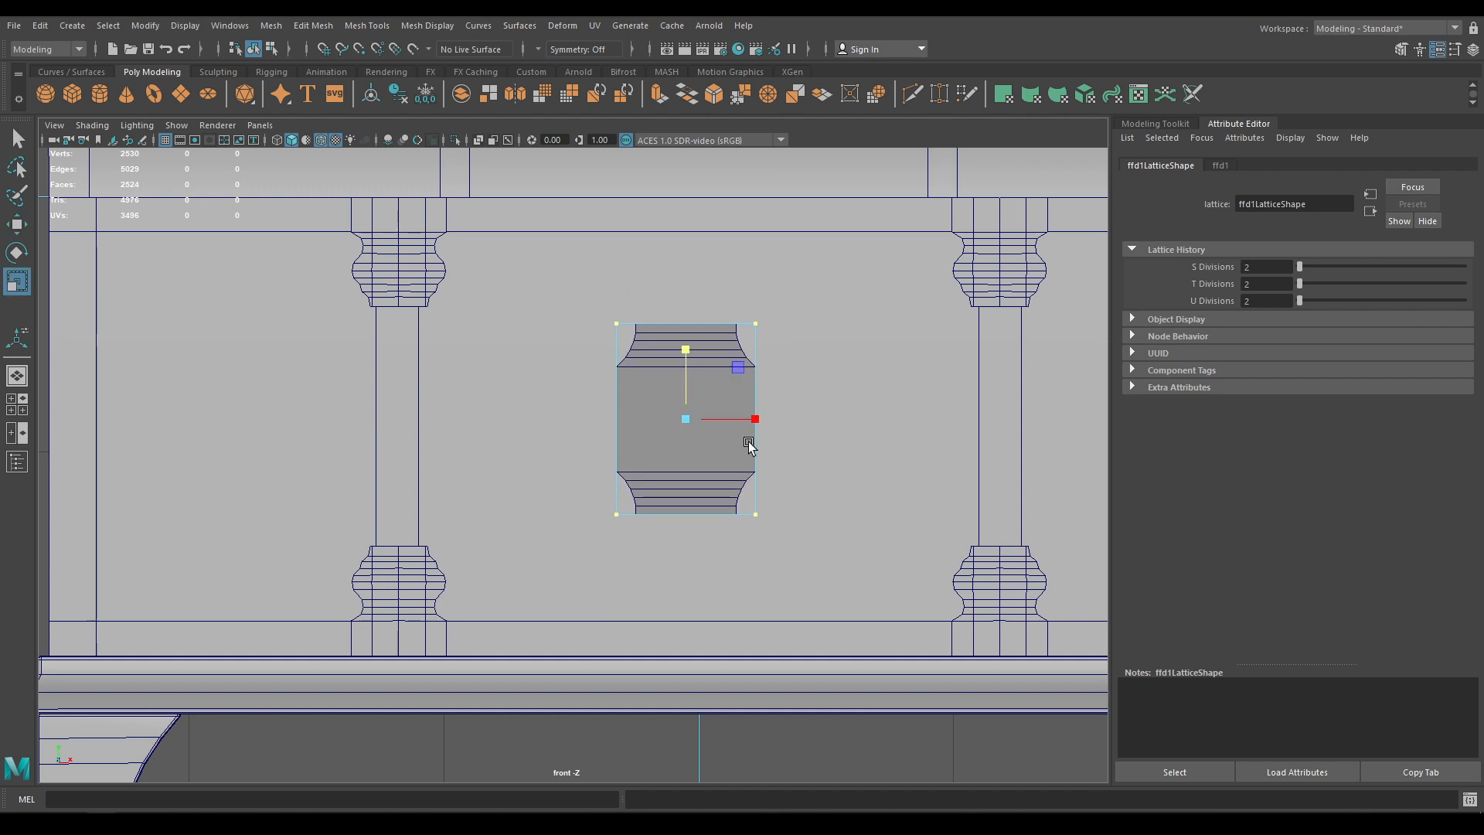
{"action": "left_click_drag", "start_coordinate": [815, 554], "coordinate": [786, 514]}
{"action": "left_click_drag", "start_coordinate": [768, 376], "coordinate": [765, 374]}
{"action": "left_click_drag", "start_coordinate": [745, 324], "coordinate": [735, 322]}
{"action": "key", "text": "w"}
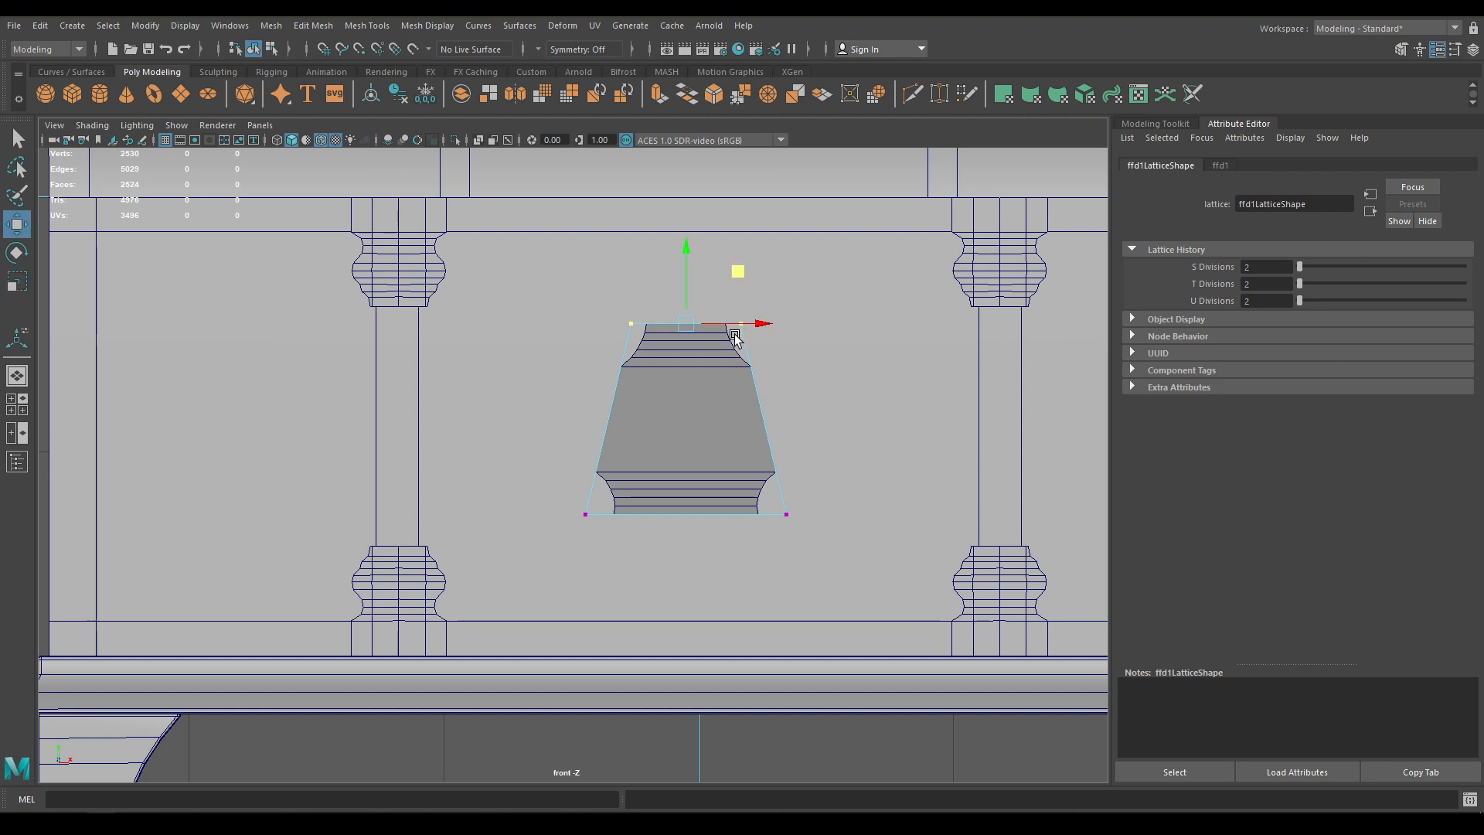
{"action": "left_click_drag", "start_coordinate": [647, 391], "coordinate": [560, 379], "text": "shift"}
{"action": "key", "text": "r"}
{"action": "left_click_drag", "start_coordinate": [686, 419], "coordinate": [751, 420]}
Slide the lattice along X, then view the plate in perspective and select it
{"action": "key", "text": "w"}
{"action": "key", "text": "r"}
{"action": "key", "text": "w"}
{"action": "key", "text": "space"}
{"action": "key", "text": "space"}
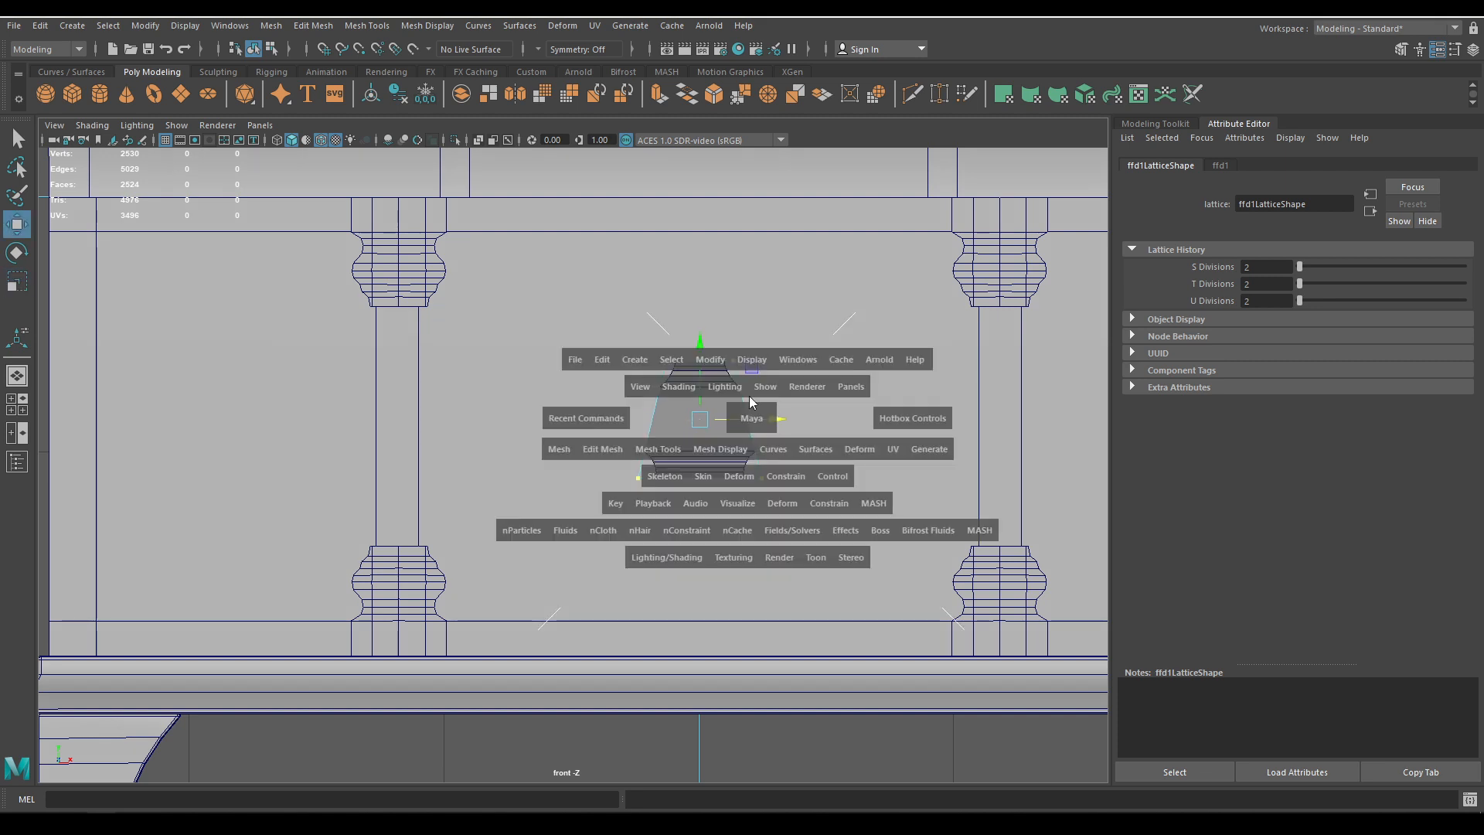
{"action": "right_click_drag", "start_coordinate": [739, 410], "coordinate": [865, 581], "text": "alt"}
{"action": "left_click_drag", "start_coordinate": [866, 580], "coordinate": [818, 506], "text": "alt"}
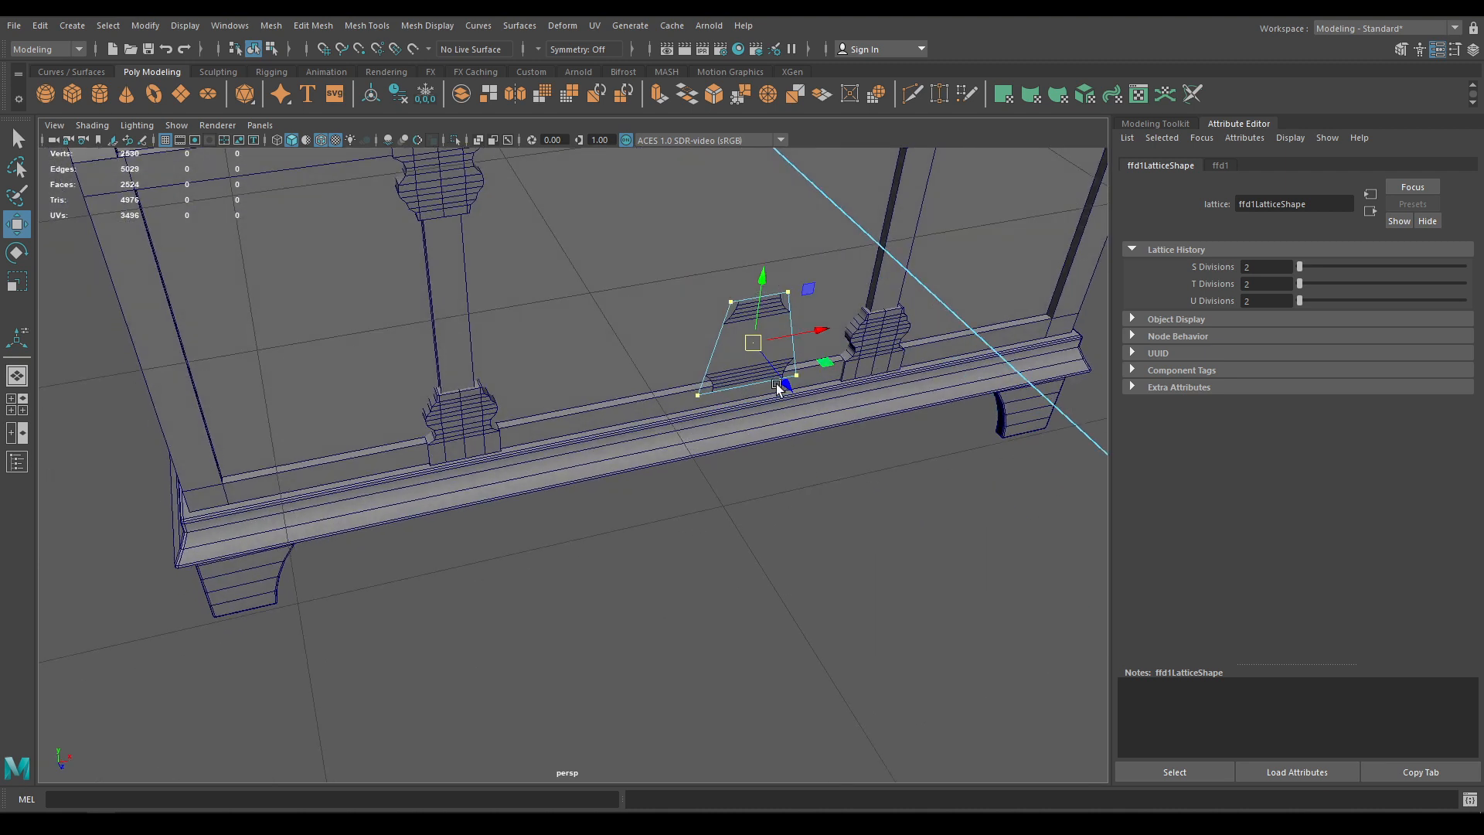
{"action": "left_click", "coordinate": [737, 365]}
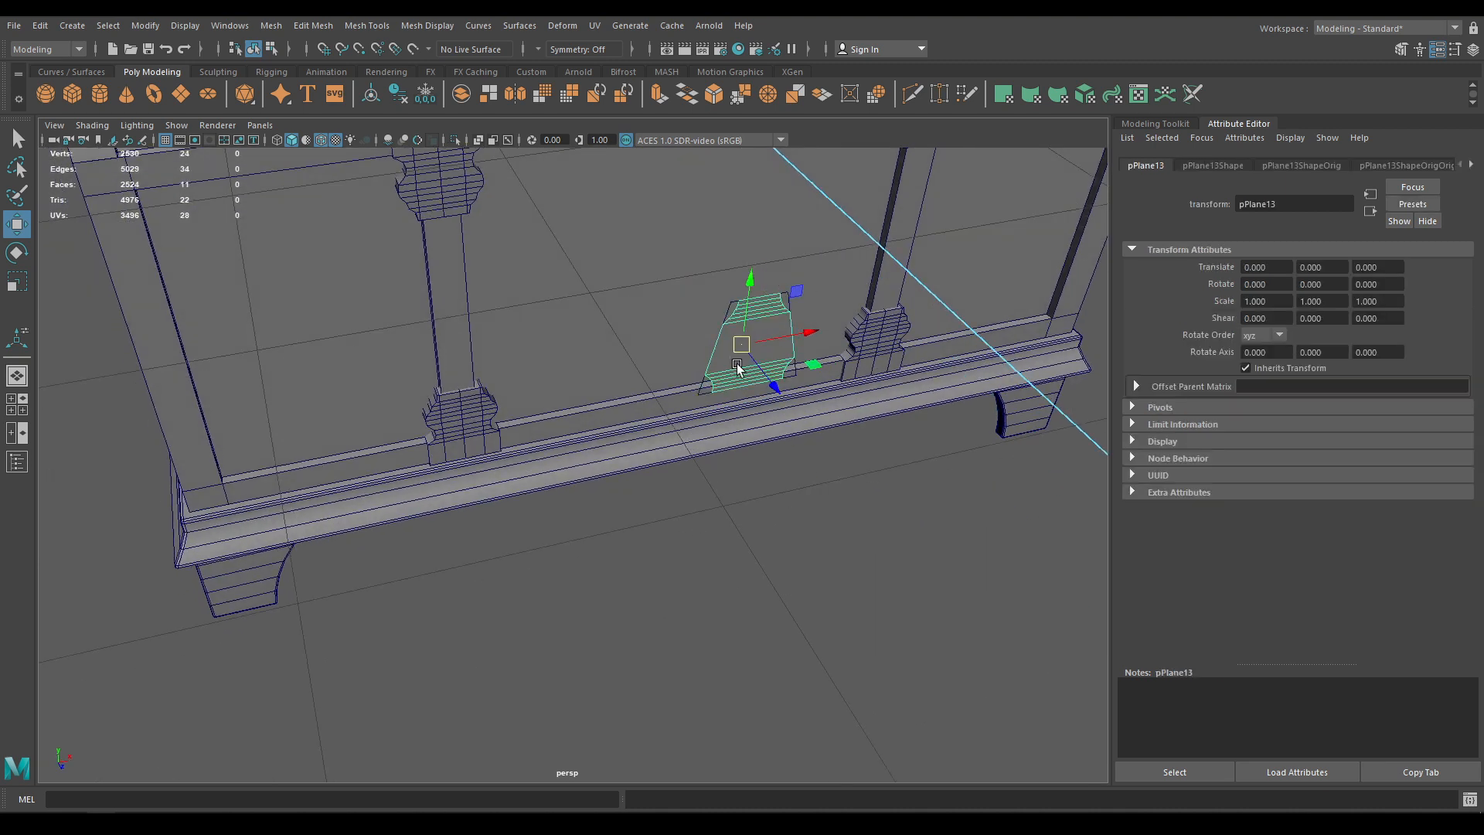
Delete the front plate's construction history to bake the lattice into it
{"action": "left_click", "coordinate": [40, 26]}
{"action": "mouse_move", "coordinate": [201, 207]}
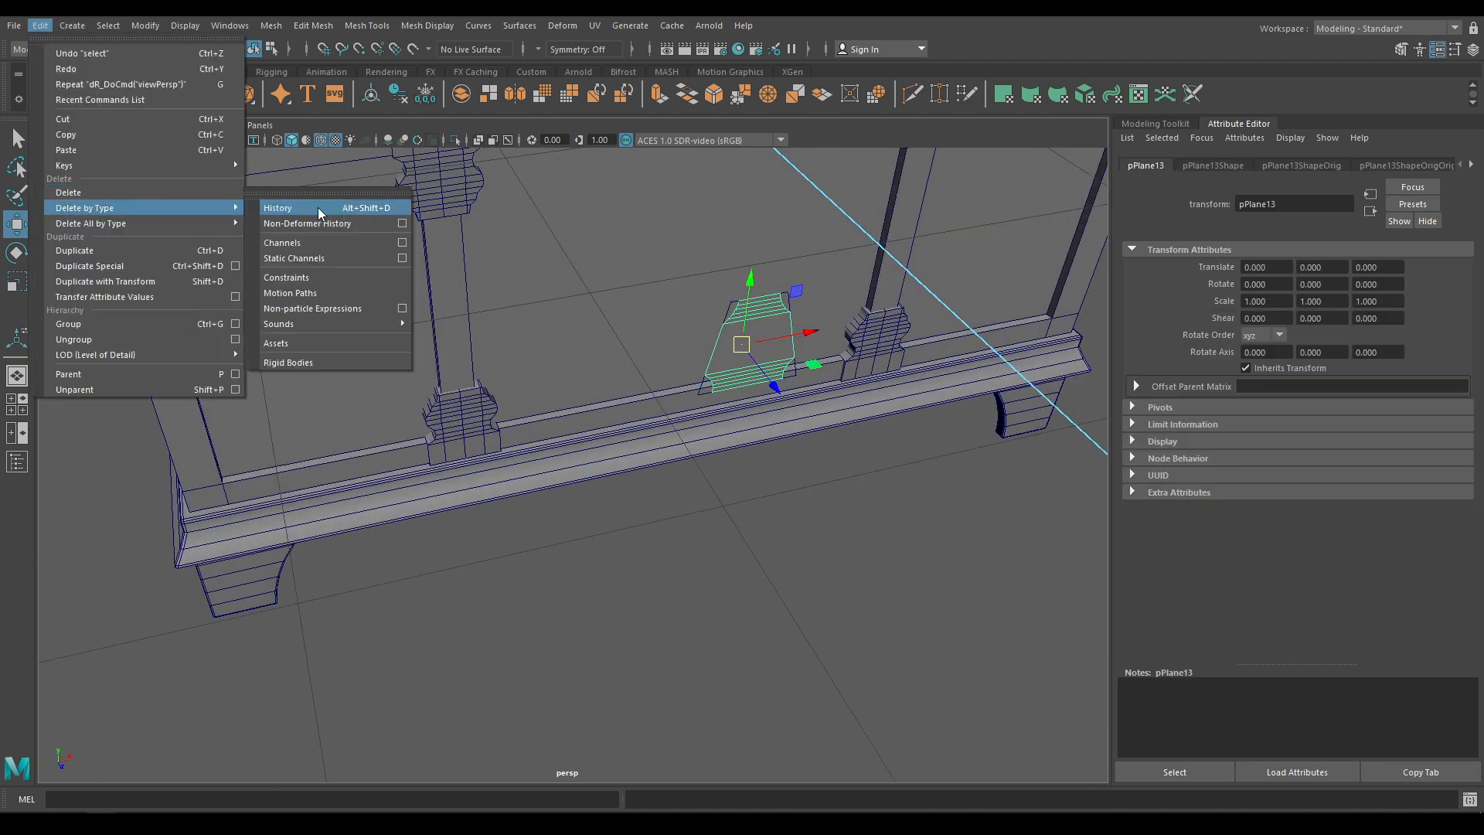
{"action": "left_click", "coordinate": [317, 207]}
{"action": "right_click_drag", "start_coordinate": [490, 354], "coordinate": [722, 531], "text": "alt"}
Extrude the front plate to a thickness of 0.08
{"action": "key", "text": "ctrl+e"}
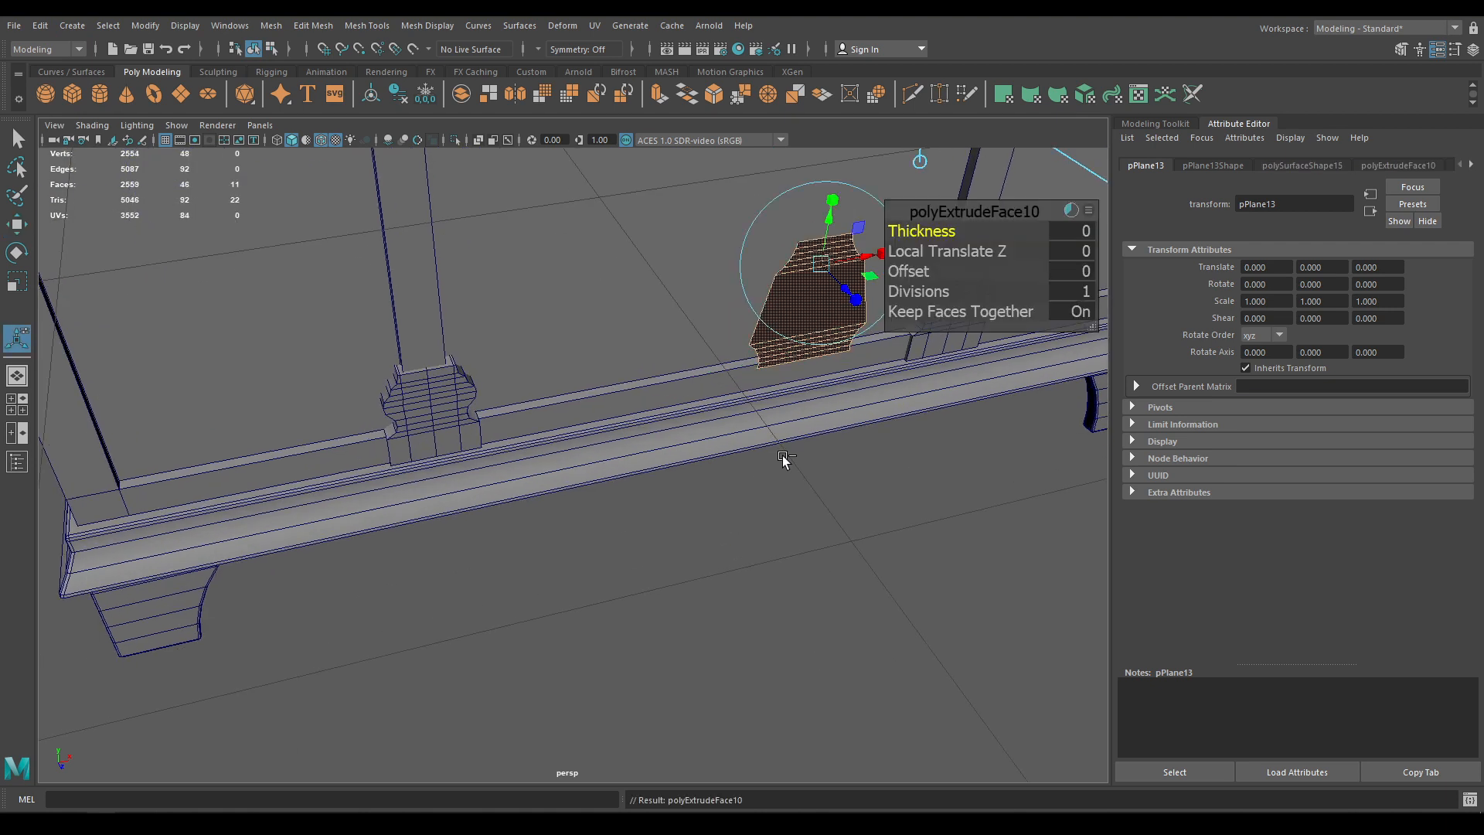
{"action": "left_click", "coordinate": [1061, 231]}
{"action": "type", "text": "0.1"}
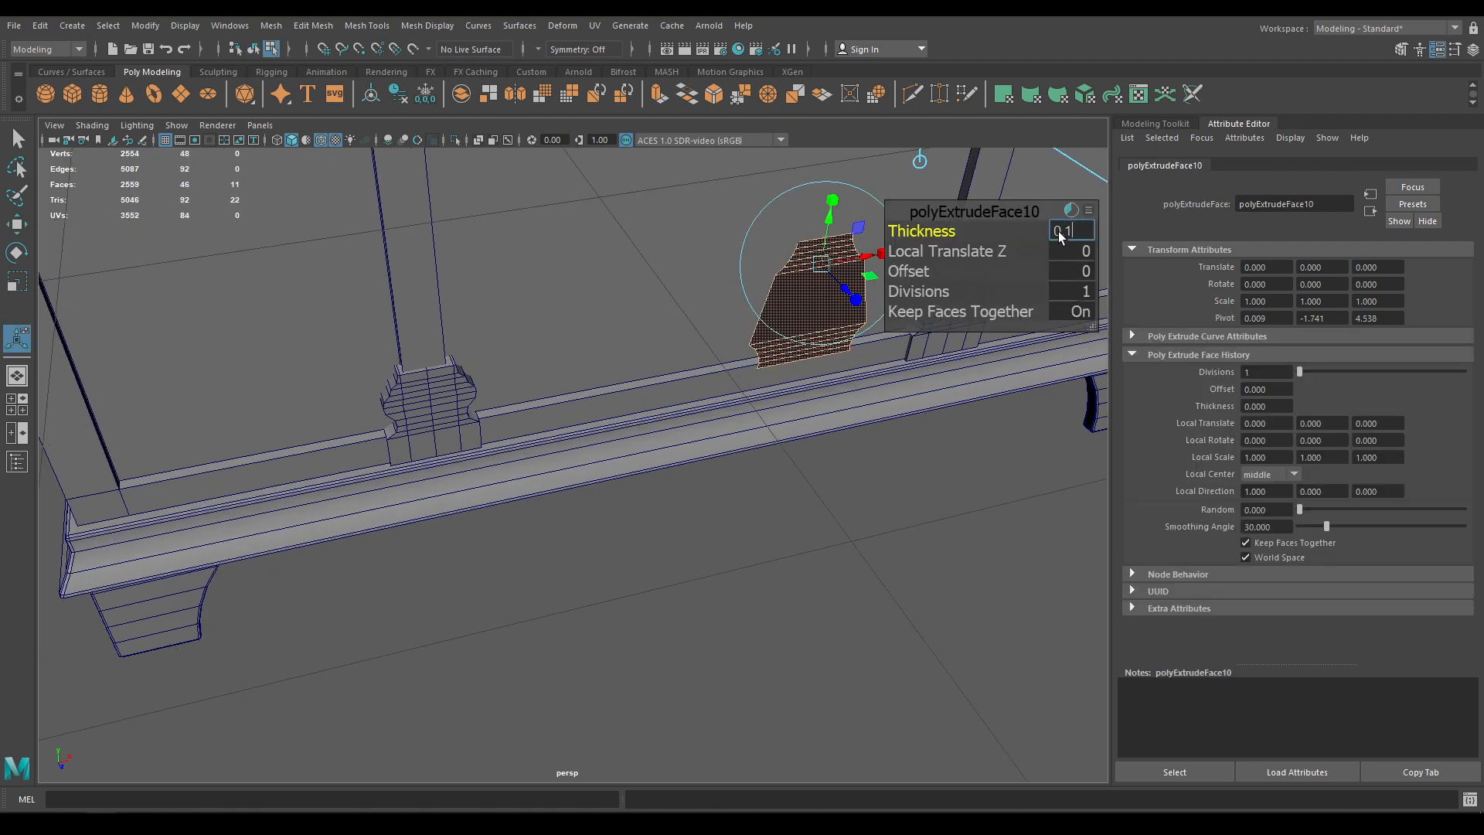
{"action": "type", "text": "5"}
{"action": "key", "text": "Return"}
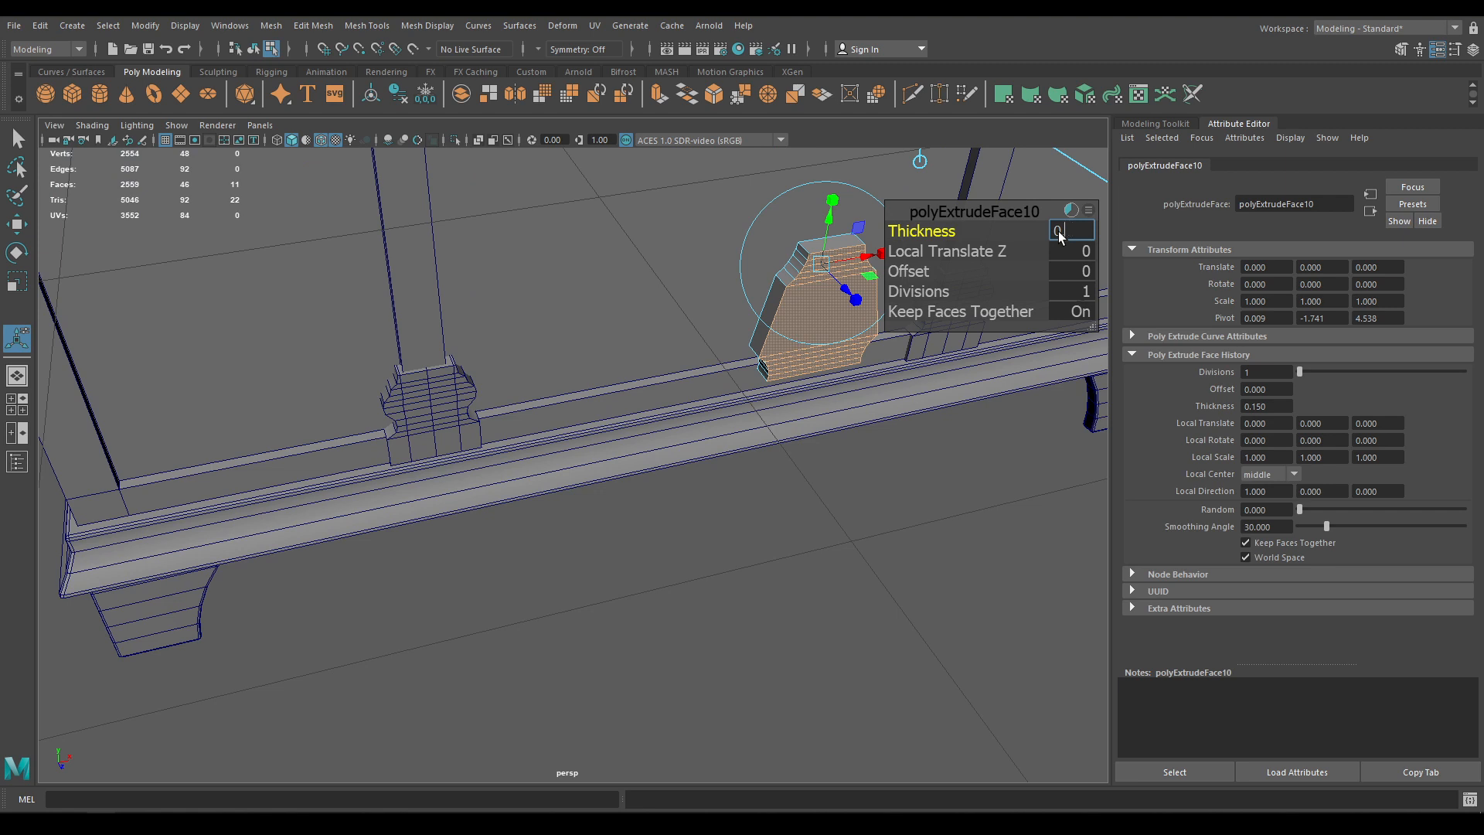
{"action": "type", "text": "0.8"}
{"action": "key", "text": "Return"}
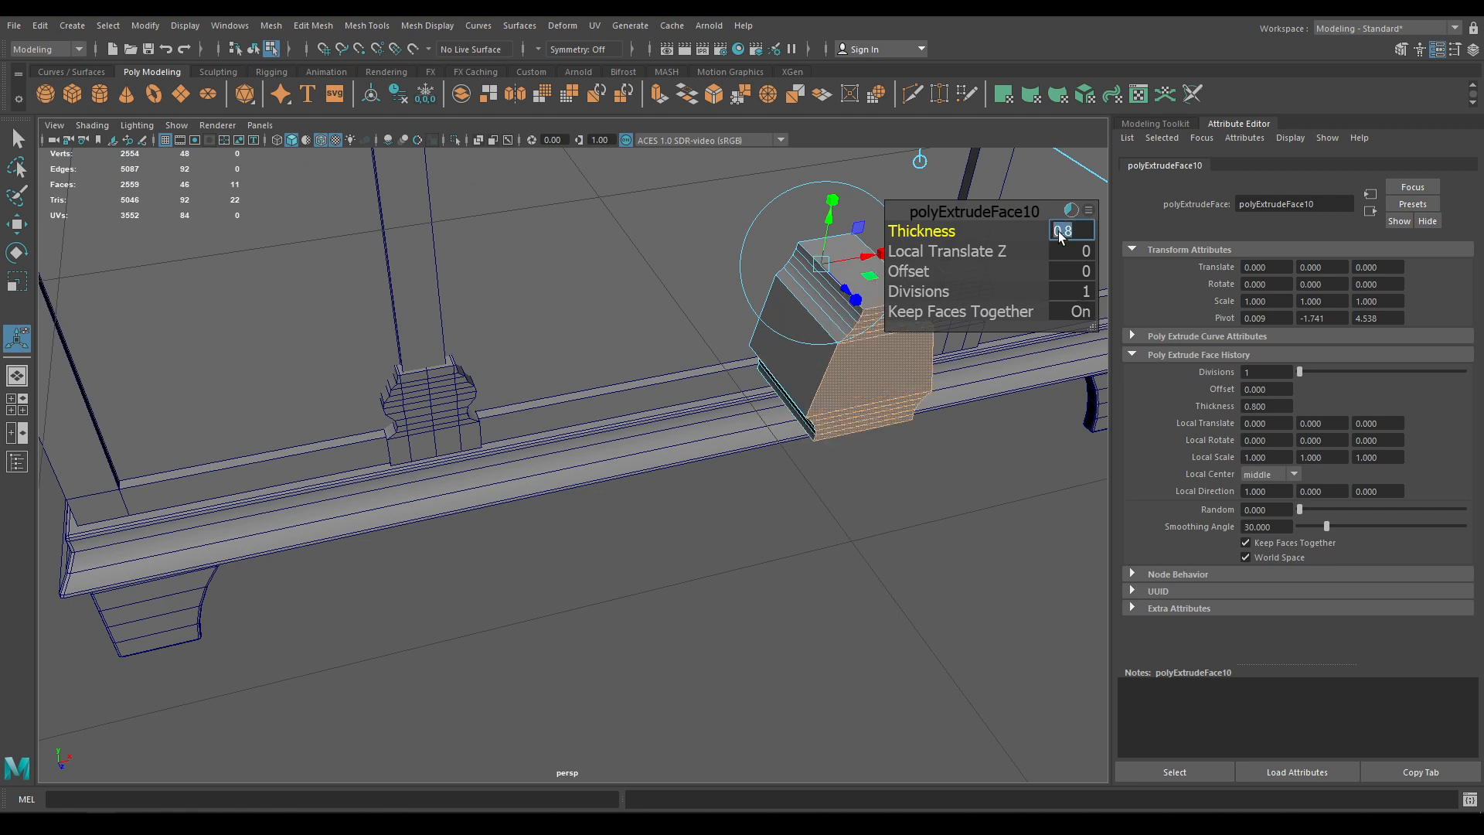
{"action": "type", "text": "0.08"}
{"action": "key", "text": "Return"}
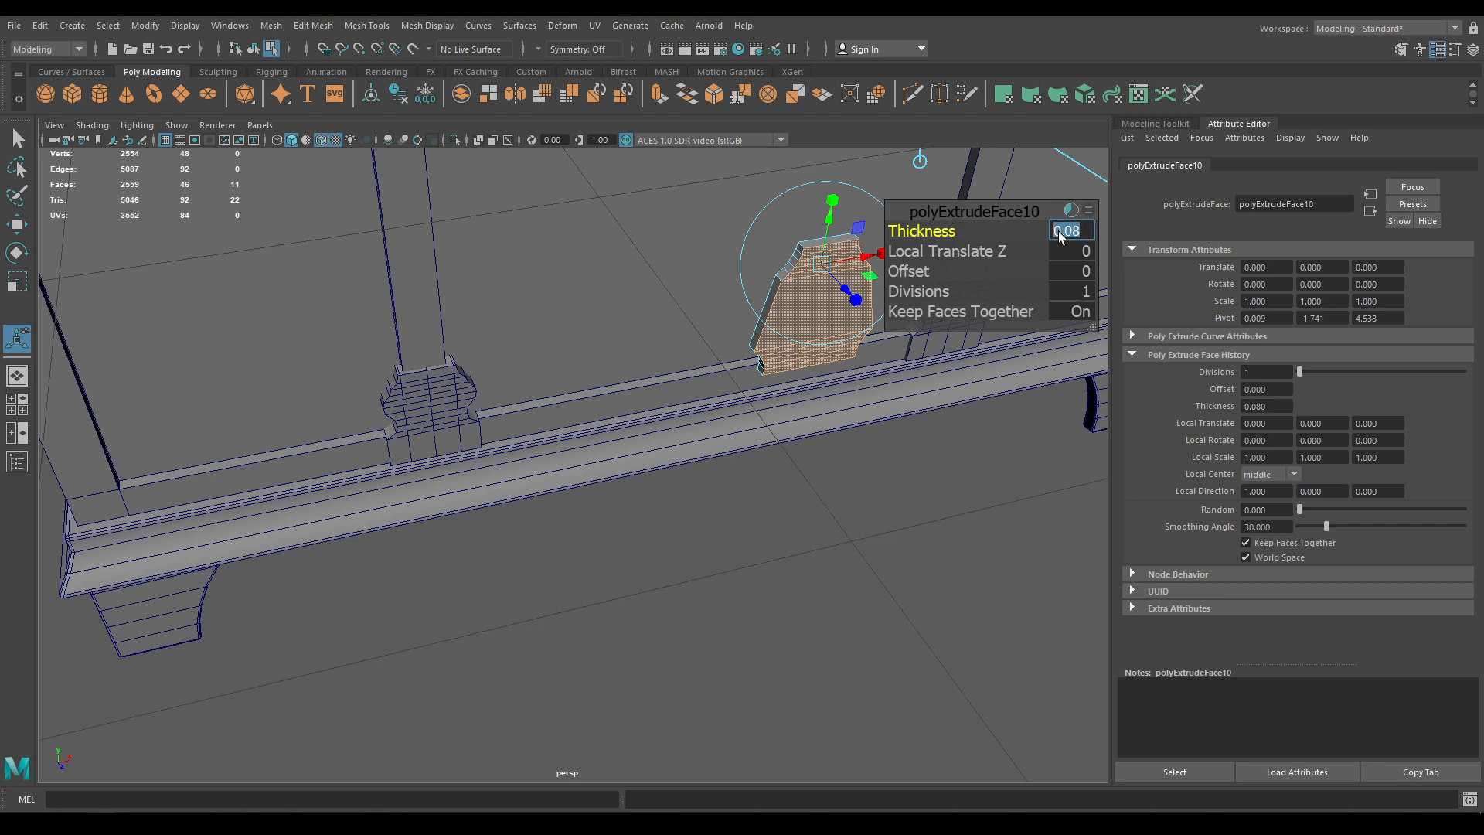
{"action": "left_click", "coordinate": [994, 212]}
Extrude the plate's front face again and inset it with a 0.02 offset
{"action": "key", "text": "w"}
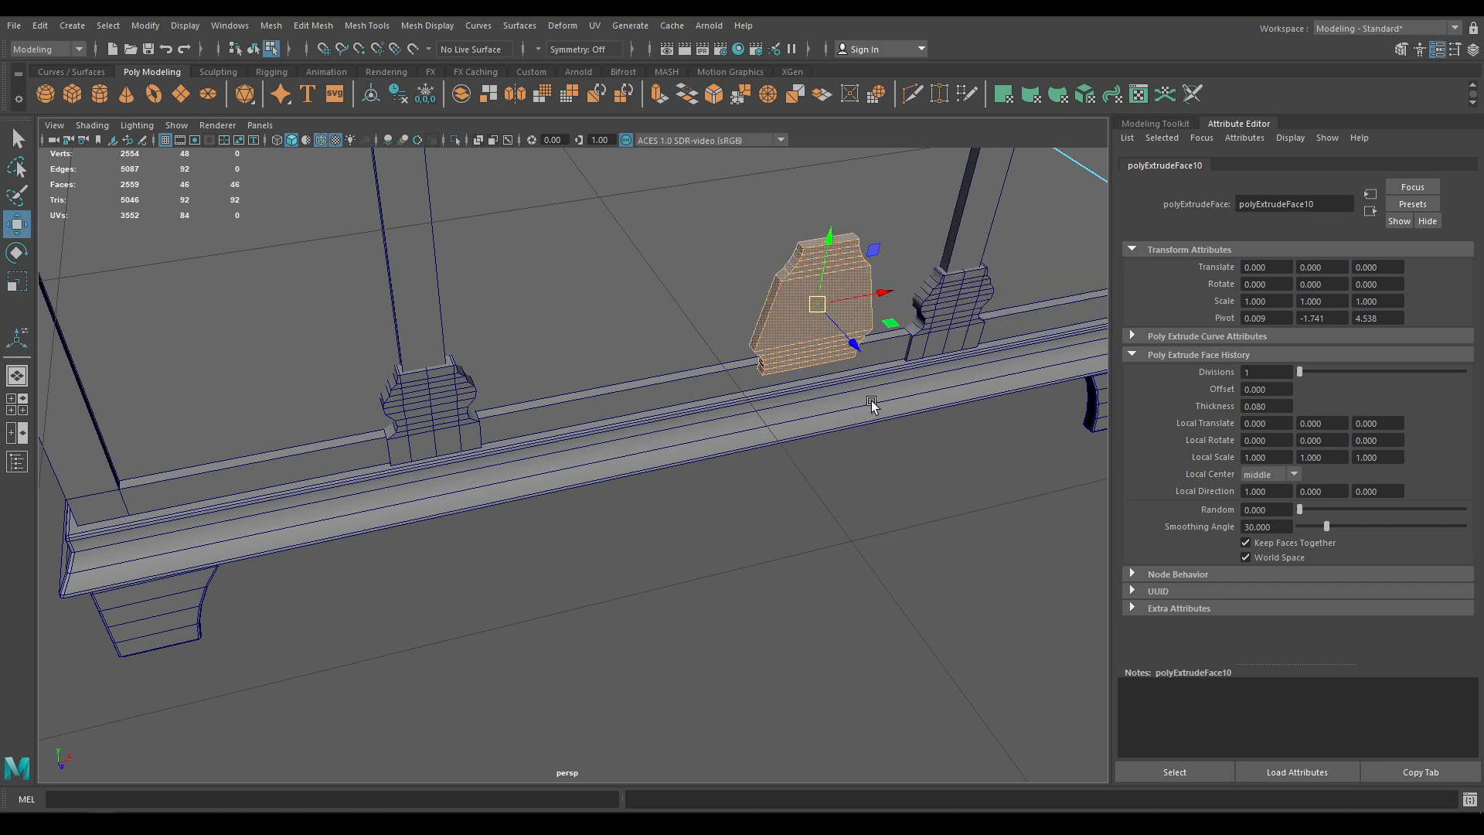
{"action": "key", "text": "ctrl+z"}
{"action": "key", "text": "f"}
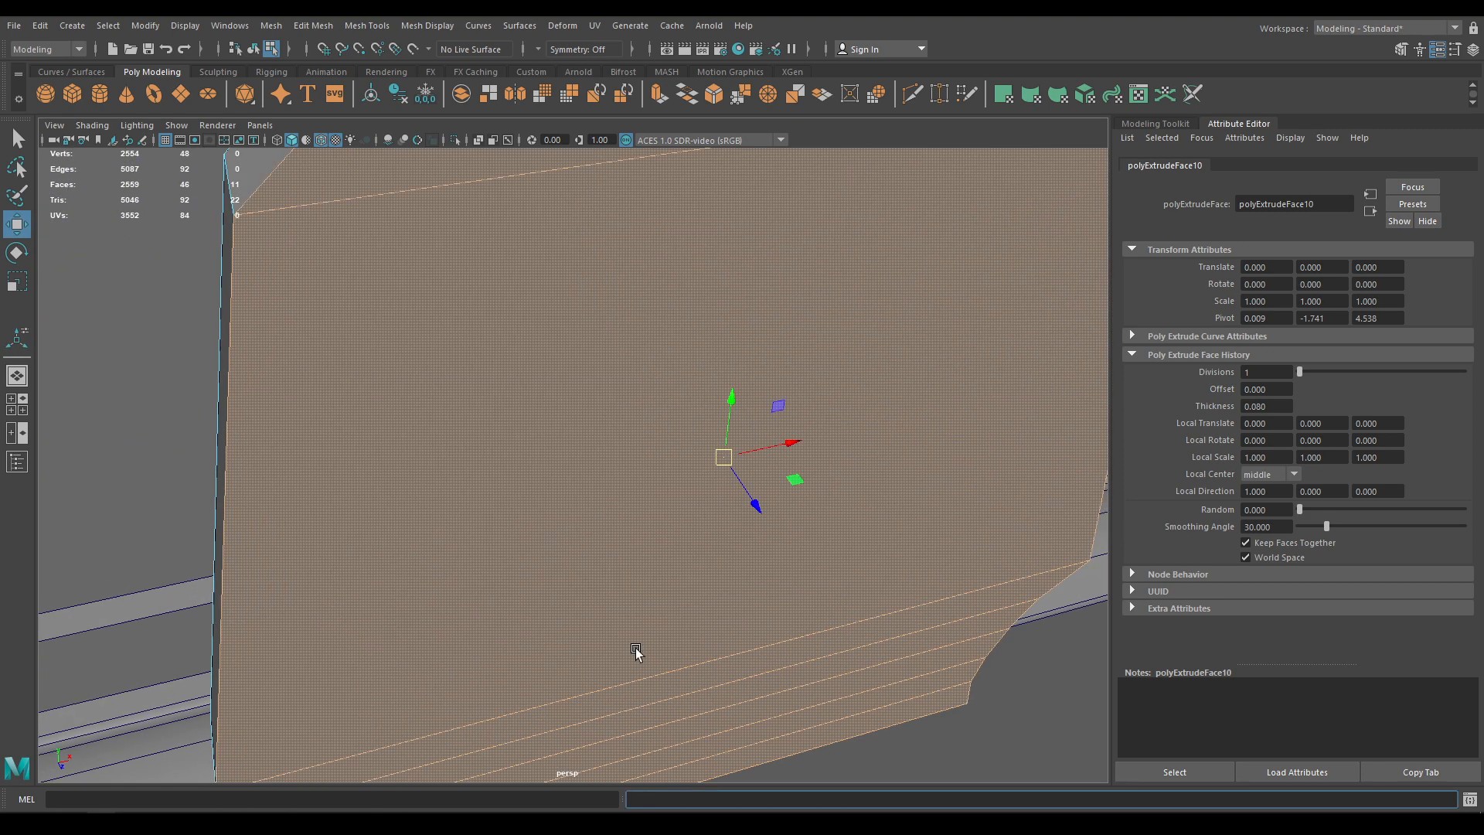
{"action": "scroll", "coordinate": [637, 653], "scroll_direction": "down", "scroll_amount": 5}
{"action": "key", "text": "ctrl+e"}
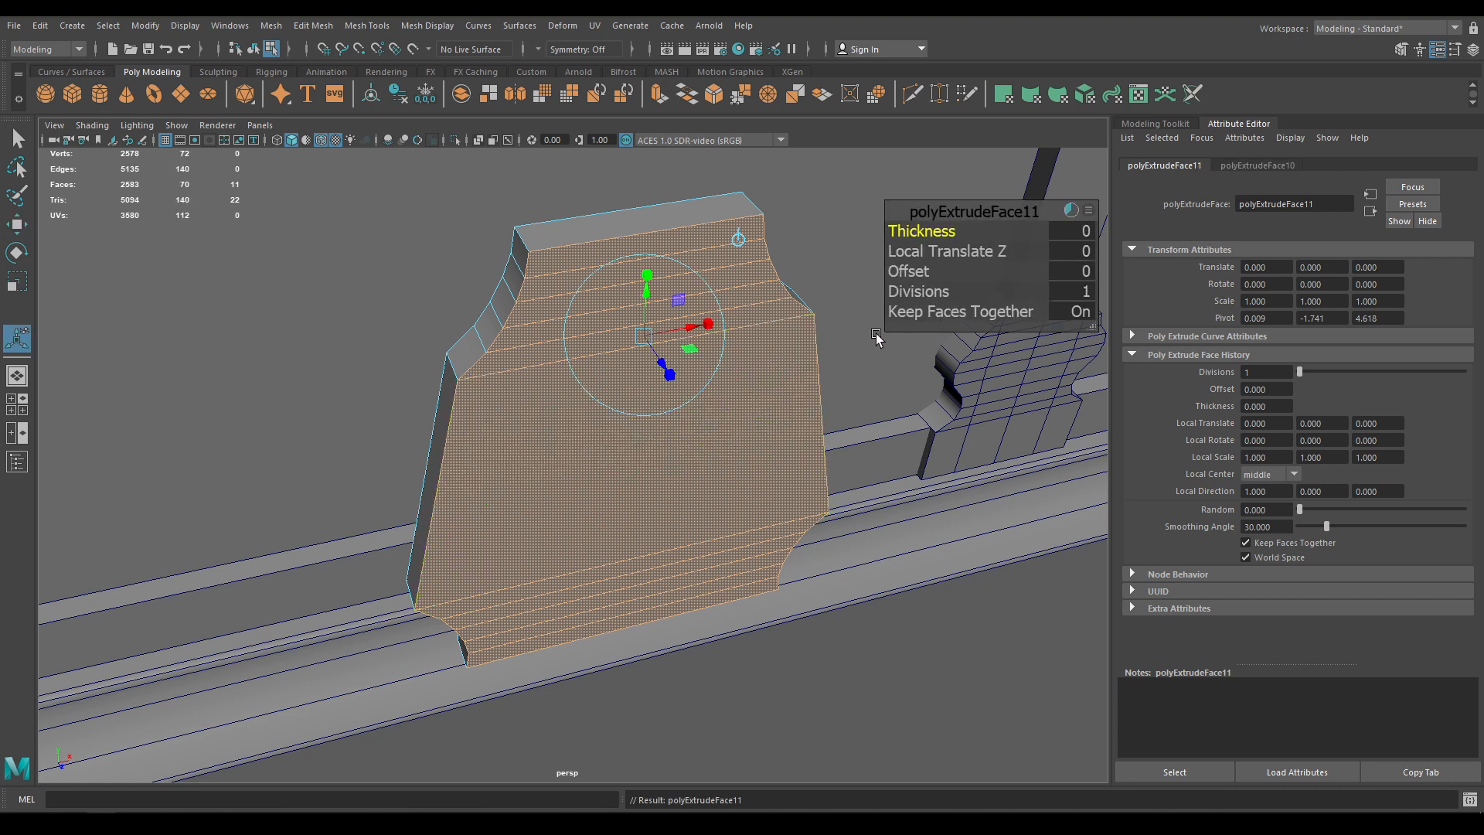
{"action": "left_click_drag", "start_coordinate": [903, 272], "coordinate": [905, 273]}
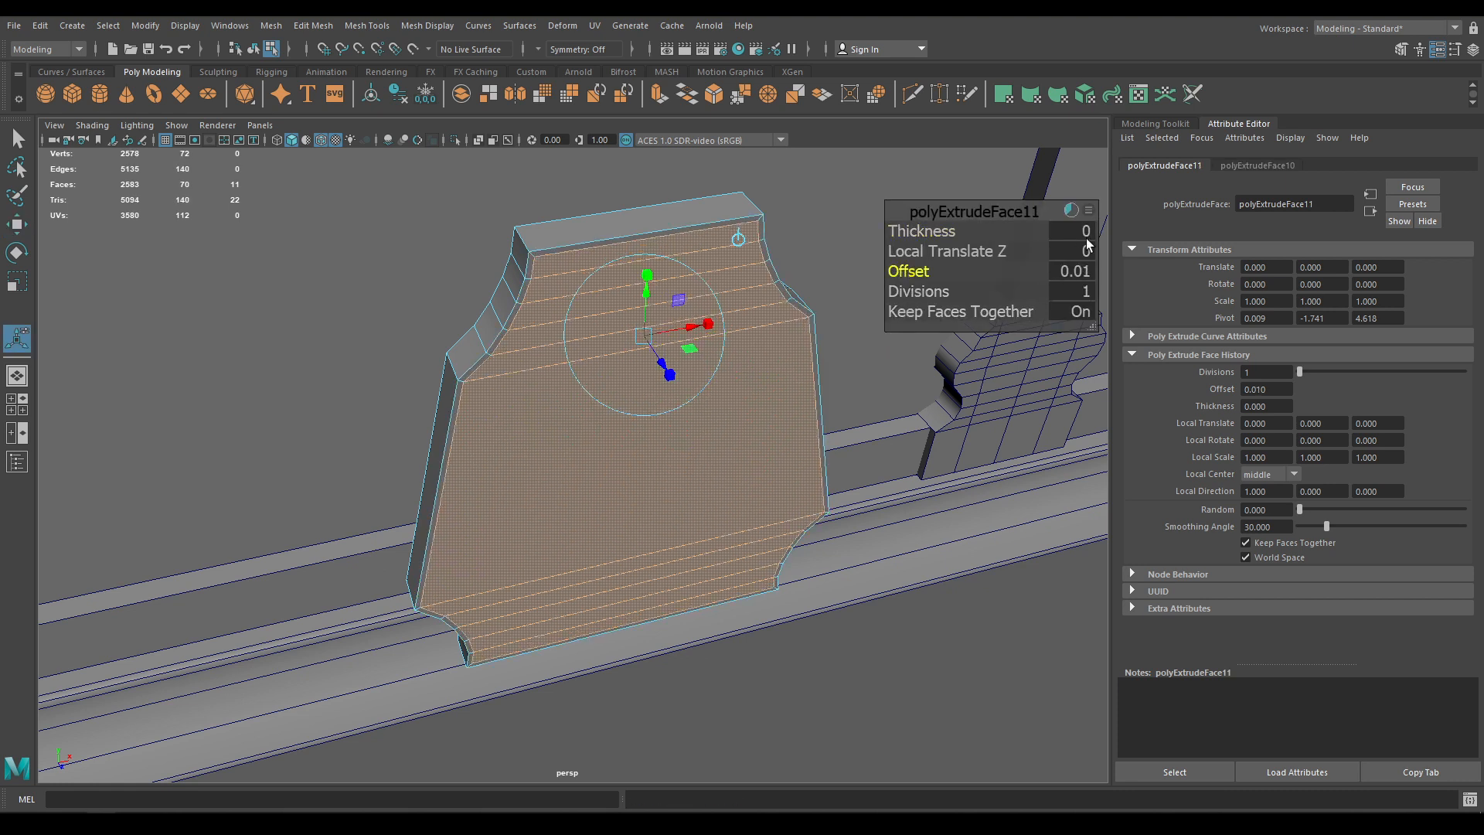
{"action": "left_click", "coordinate": [1075, 272]}
{"action": "type", "text": "0.02"}
{"action": "key", "text": "Return"}
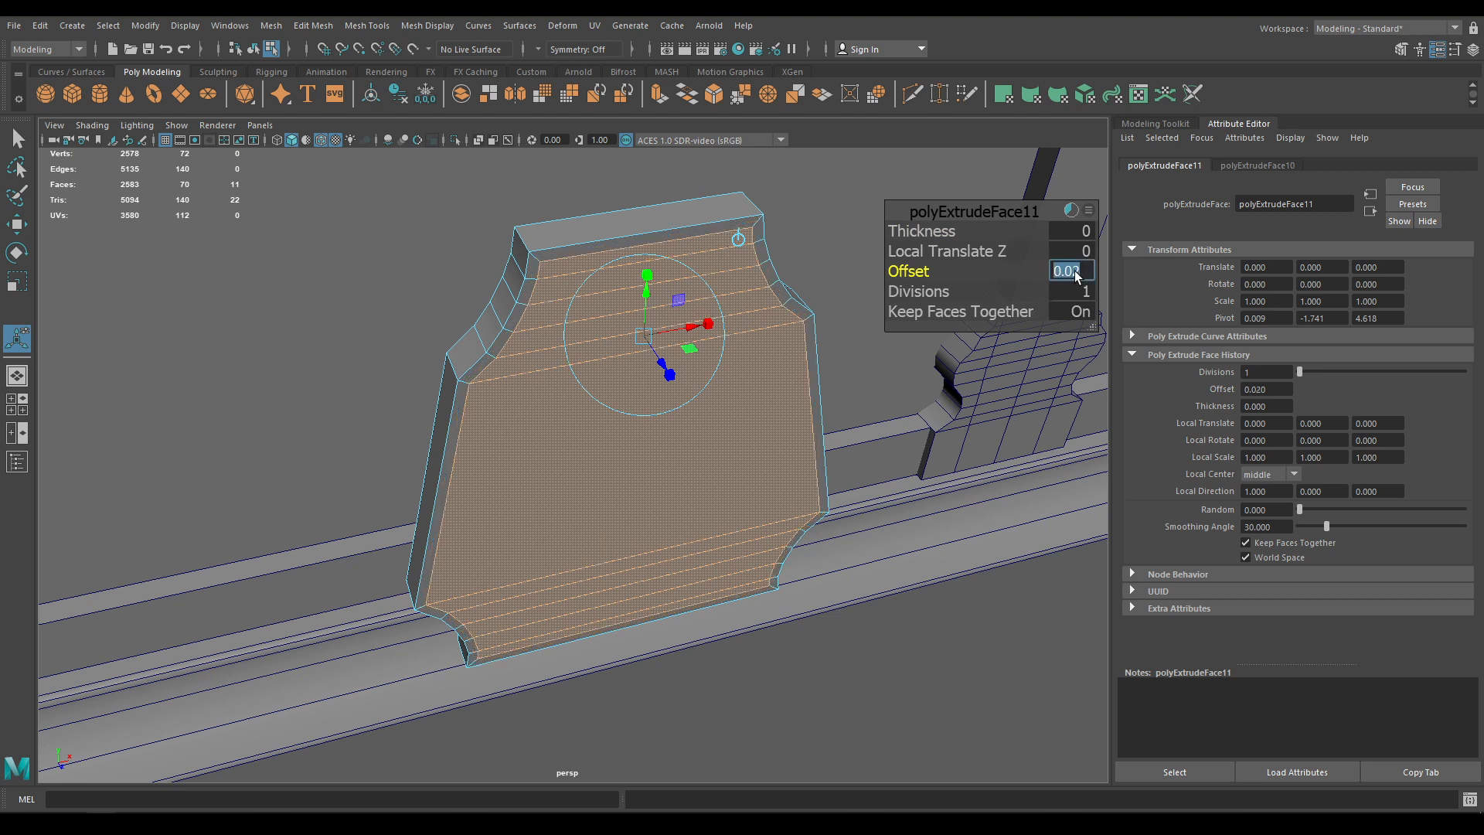
Extrude the inset face once more, raising it by 0.02
{"action": "key", "text": "ctrl+e"}
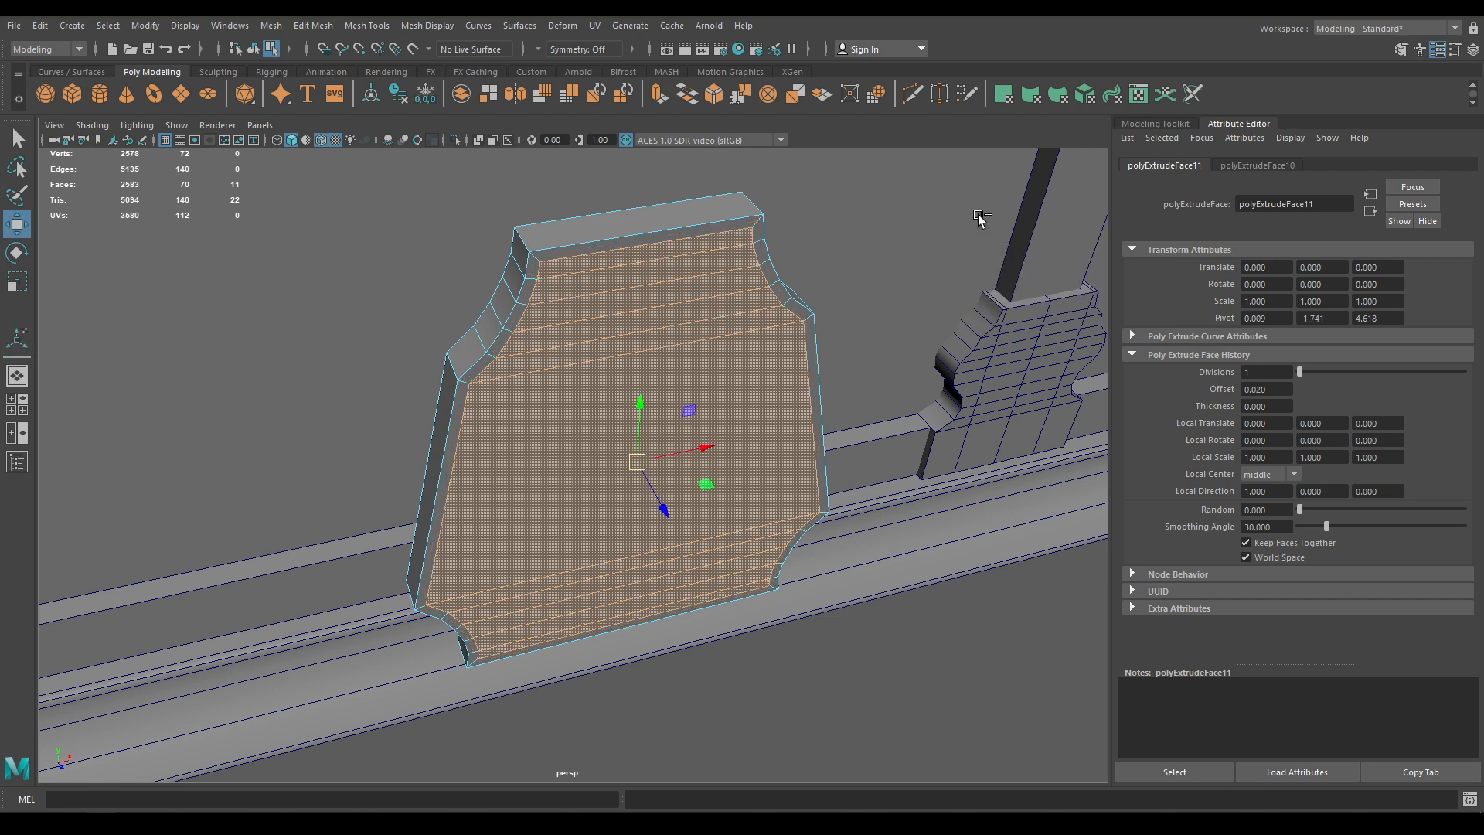
{"action": "left_click_drag", "start_coordinate": [905, 230], "coordinate": [912, 232]}
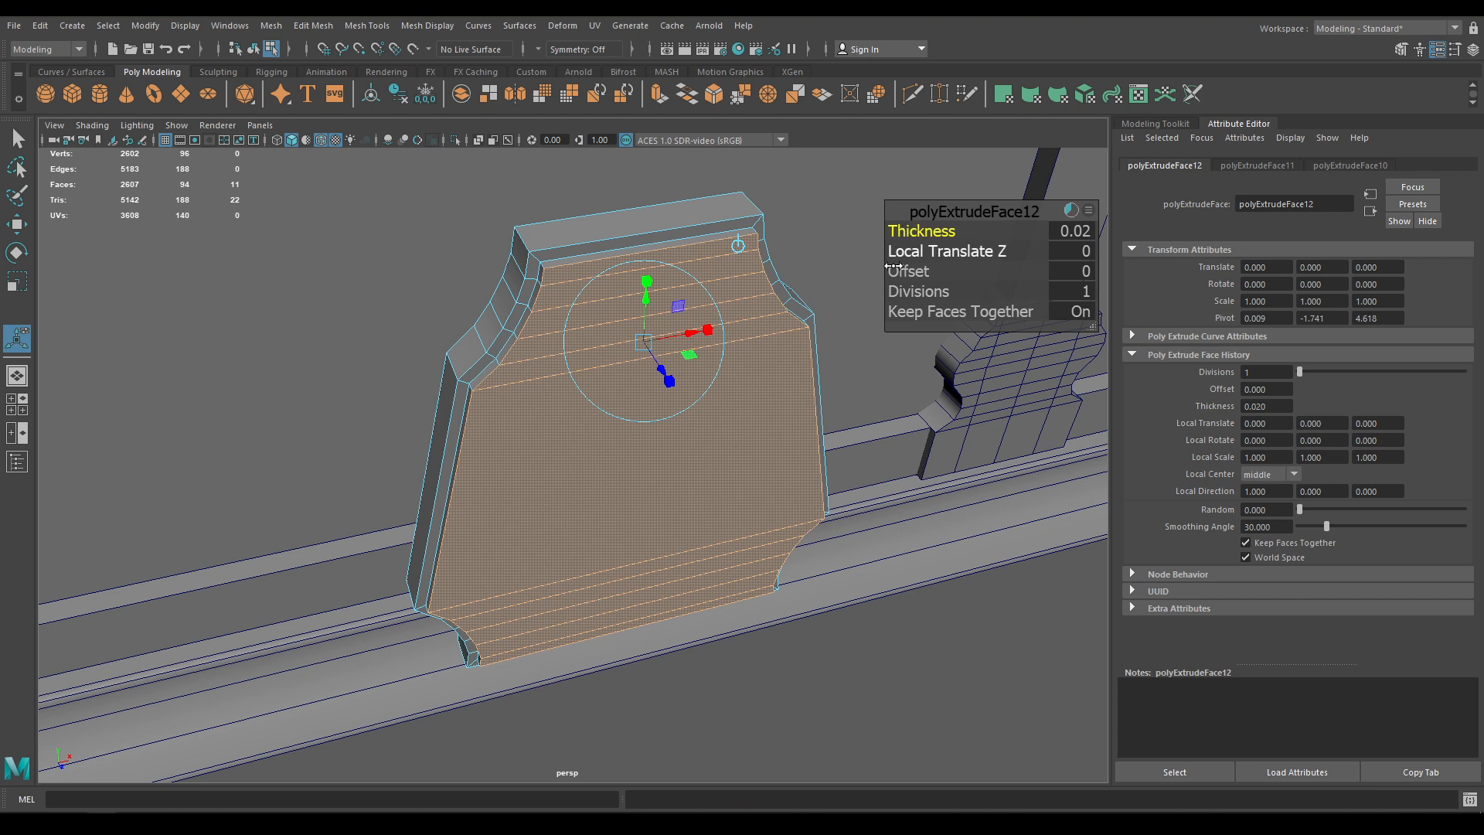
{"action": "key", "text": "e"}
{"action": "left_click", "coordinate": [600, 355]}
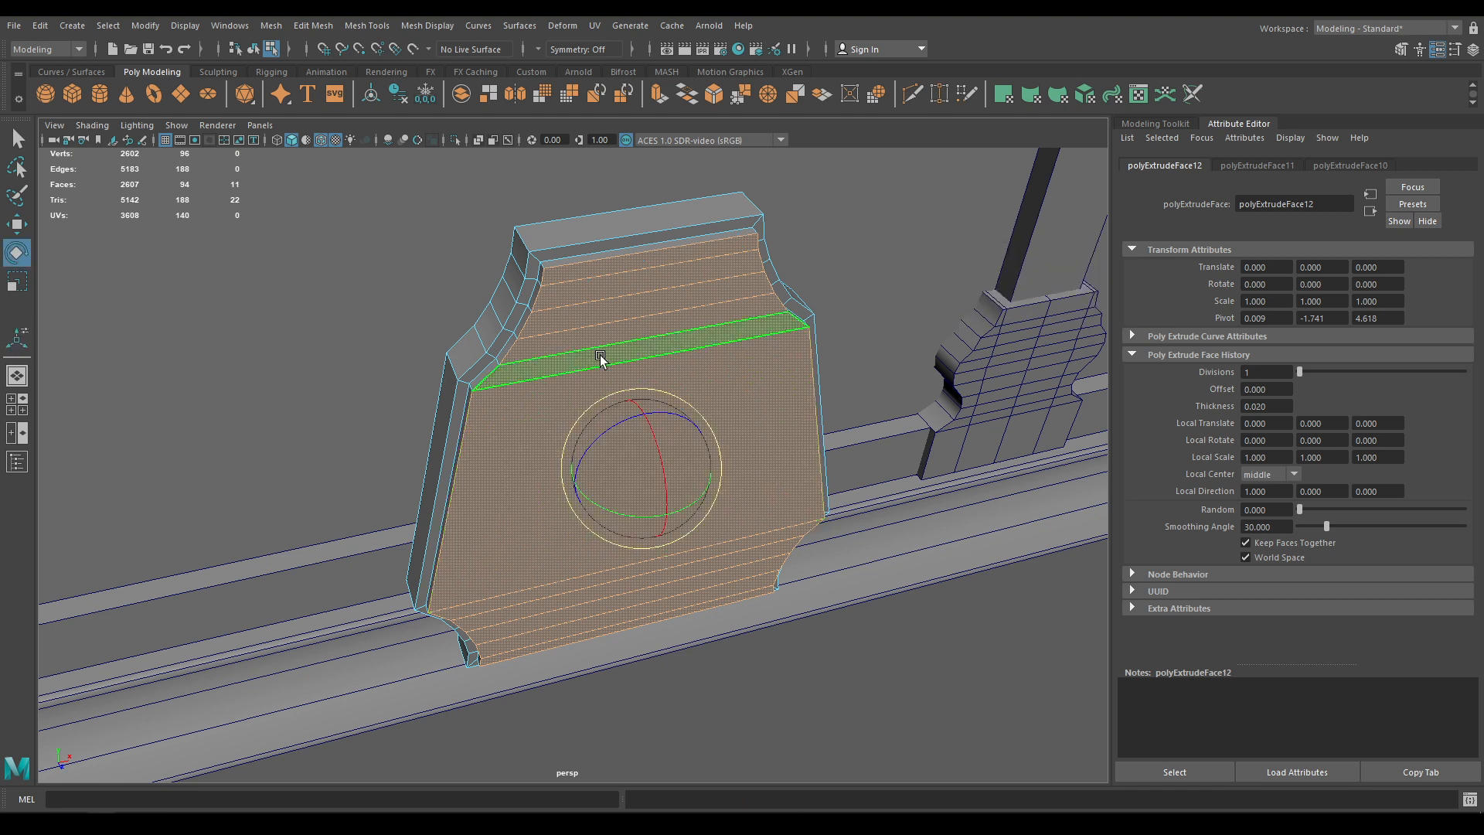
Select the front plate's top, side and bottom border edge loops
{"action": "right_click_drag", "start_coordinate": [594, 334], "coordinate": [594, 302]}
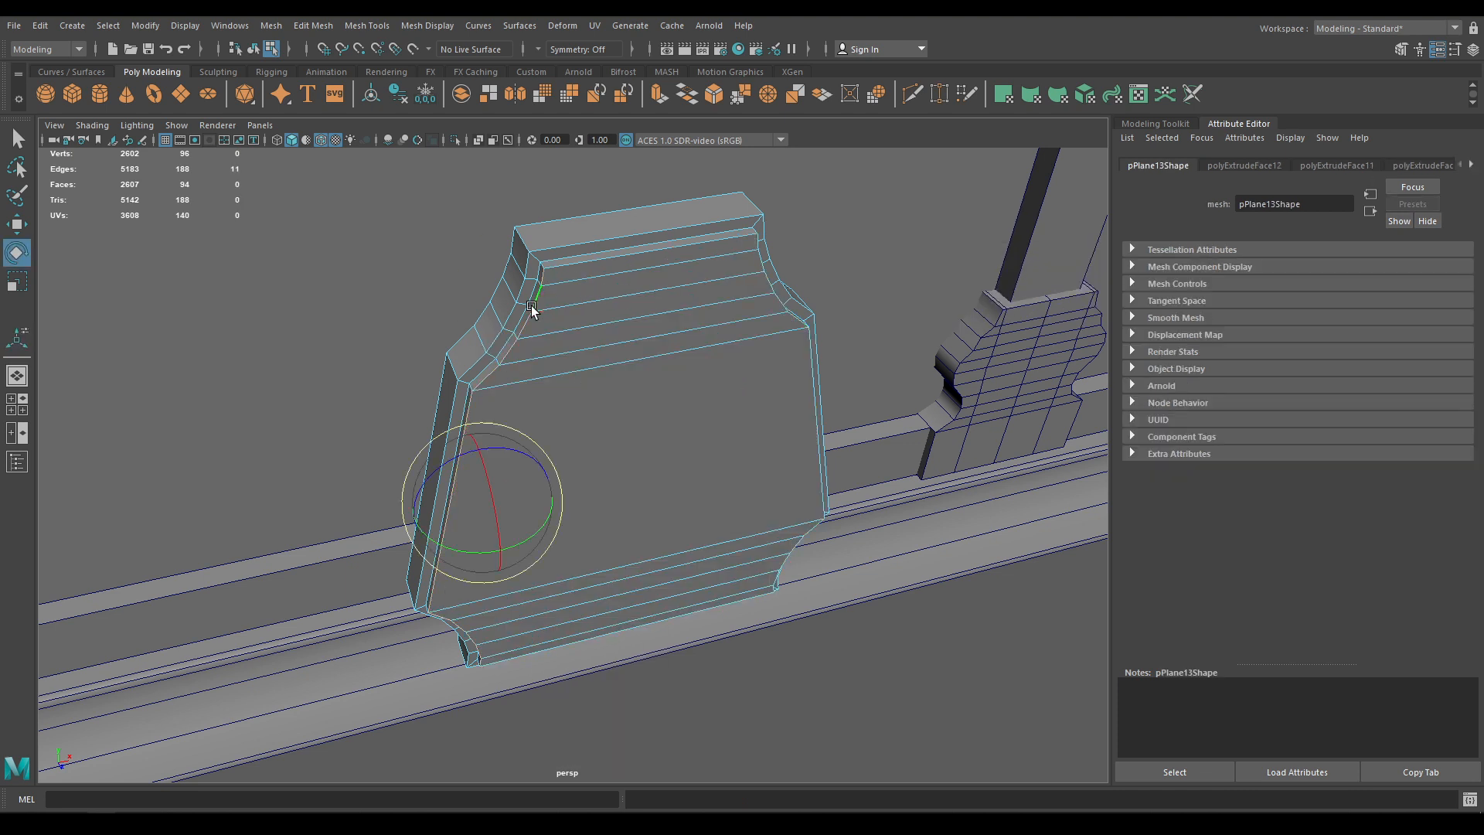
{"action": "double_click", "coordinate": [580, 268]}
{"action": "double_click", "coordinate": [802, 379], "text": "shift"}
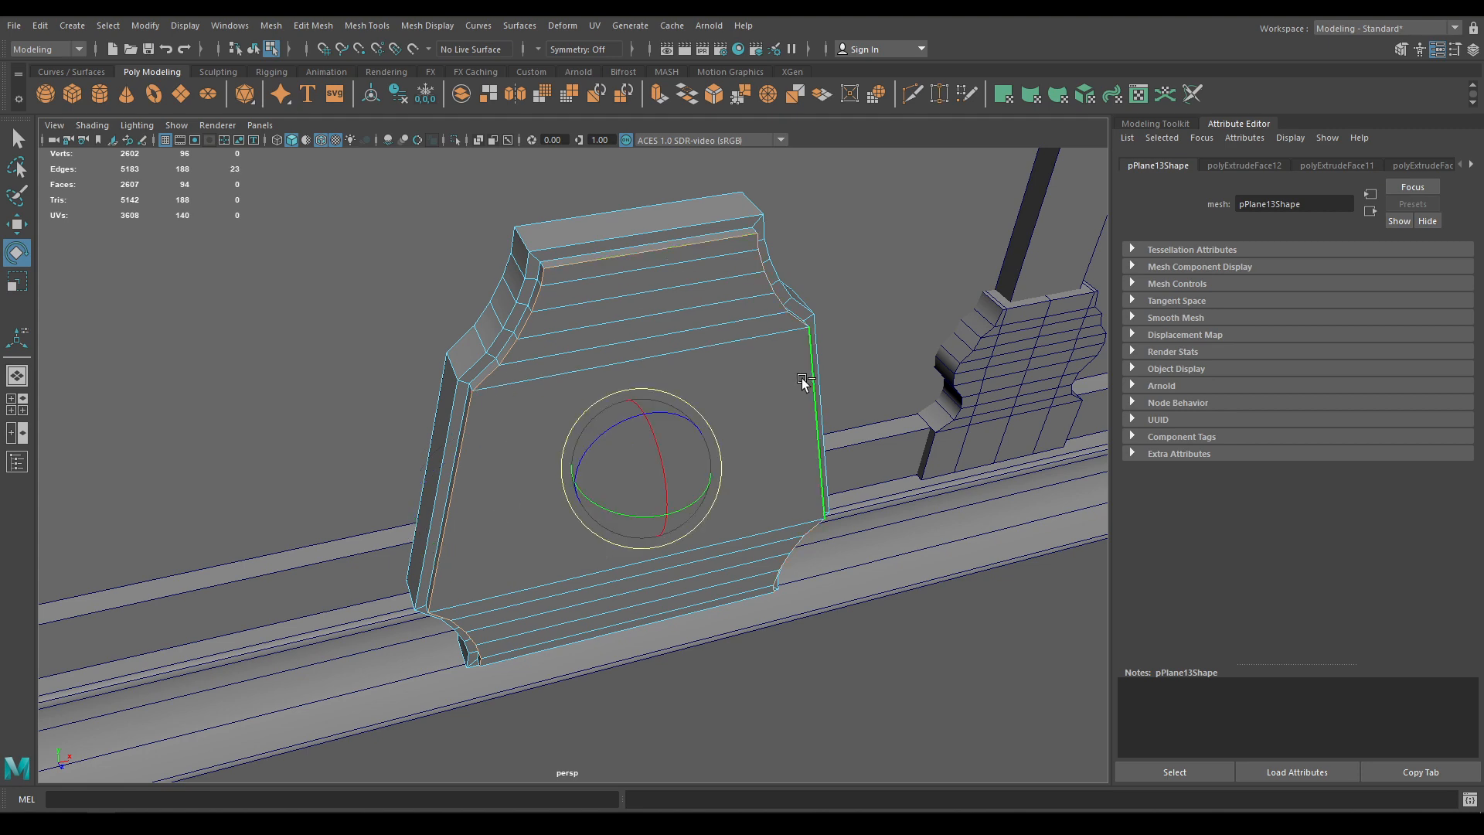
{"action": "left_click_drag", "start_coordinate": [748, 434], "coordinate": [744, 398], "text": "alt"}
{"action": "left_click_drag", "start_coordinate": [687, 341], "coordinate": [646, 383], "text": "alt"}
{"action": "double_click", "coordinate": [677, 359], "text": "shift"}
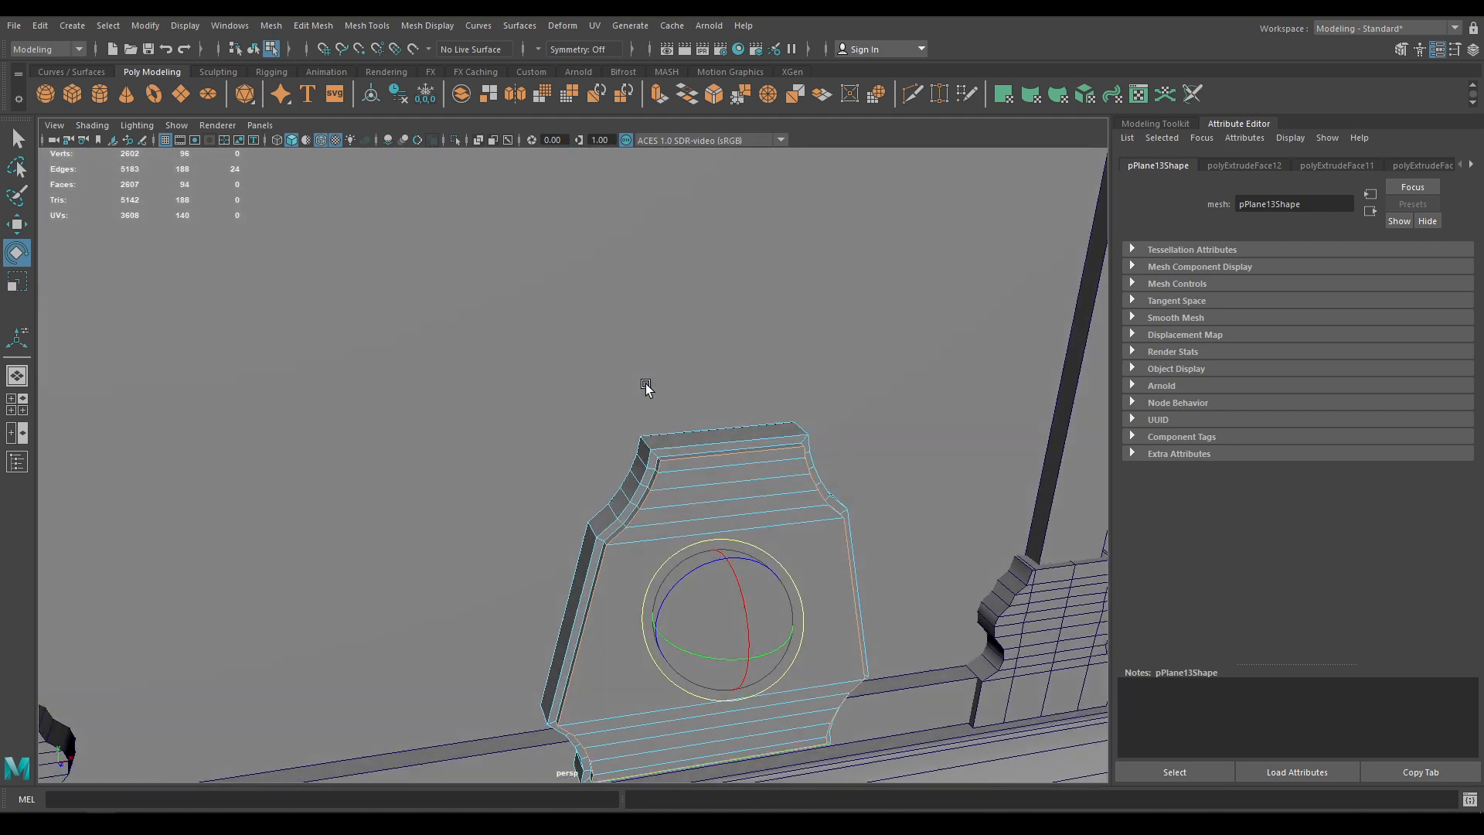
{"action": "double_click", "coordinate": [649, 468], "text": "shift"}
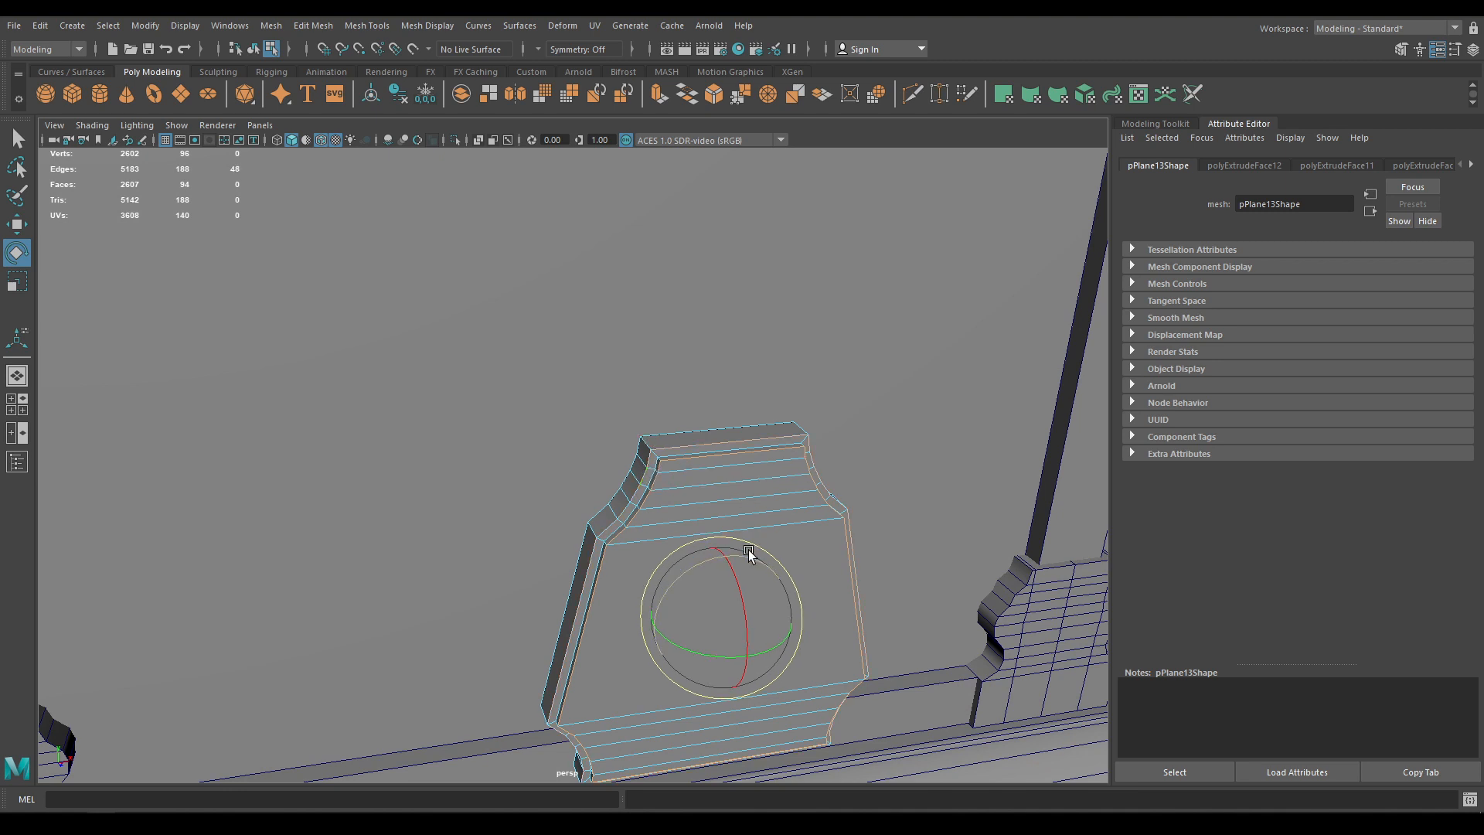
Bevel the selected edges with 2 segments at a fraction of about 0.3
{"action": "right_click", "coordinate": [684, 478], "text": "shift"}
{"action": "left_click", "coordinate": [746, 475]}
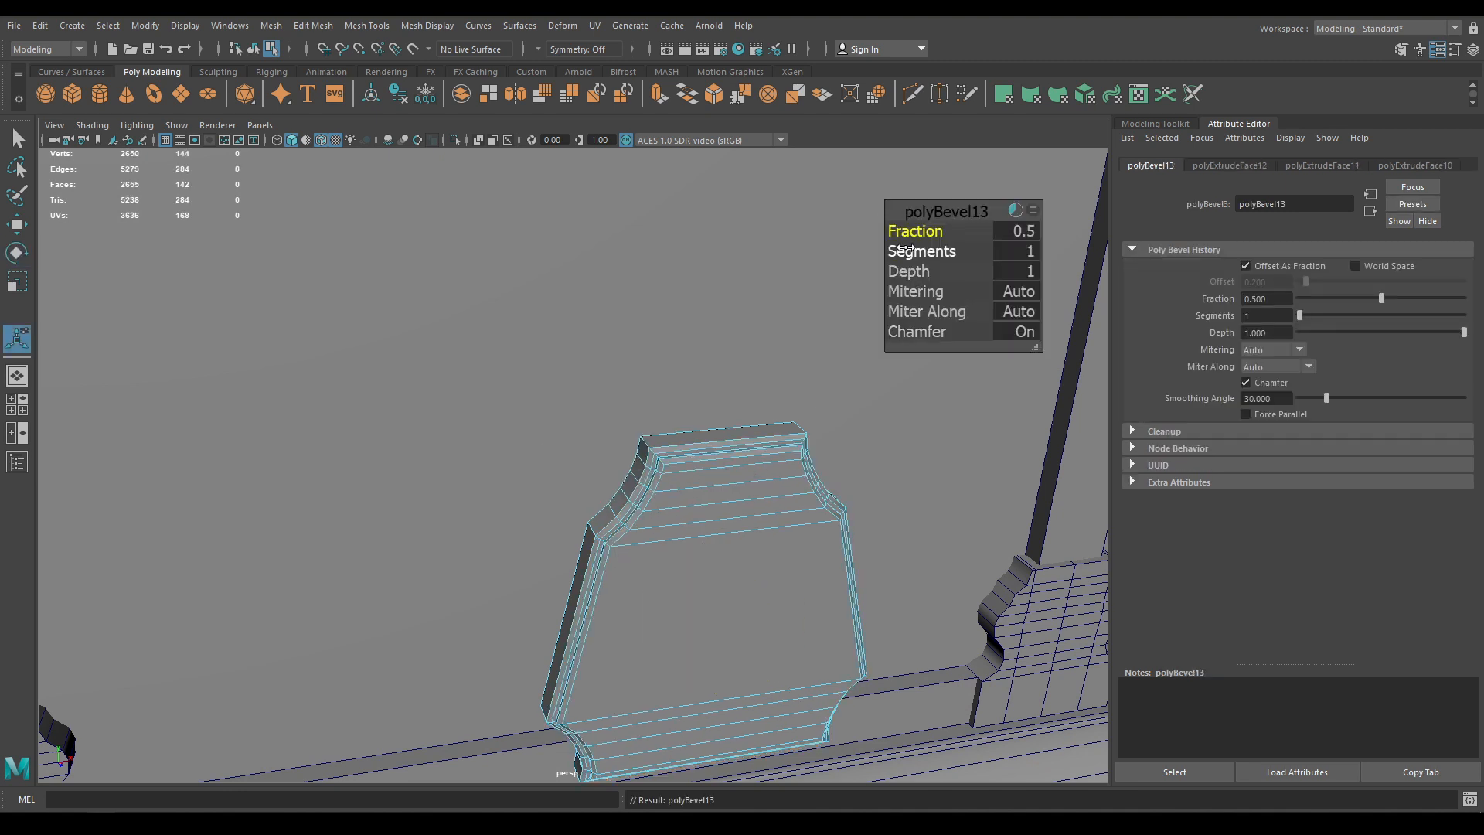
{"action": "left_click_drag", "start_coordinate": [912, 231], "coordinate": [974, 262]}
{"action": "right_click_drag", "start_coordinate": [629, 379], "coordinate": [683, 527], "text": "alt"}
{"action": "middle_click_drag", "start_coordinate": [683, 527], "coordinate": [623, 504], "text": "alt"}
{"action": "right_click_drag", "start_coordinate": [623, 504], "coordinate": [615, 464], "text": "alt"}
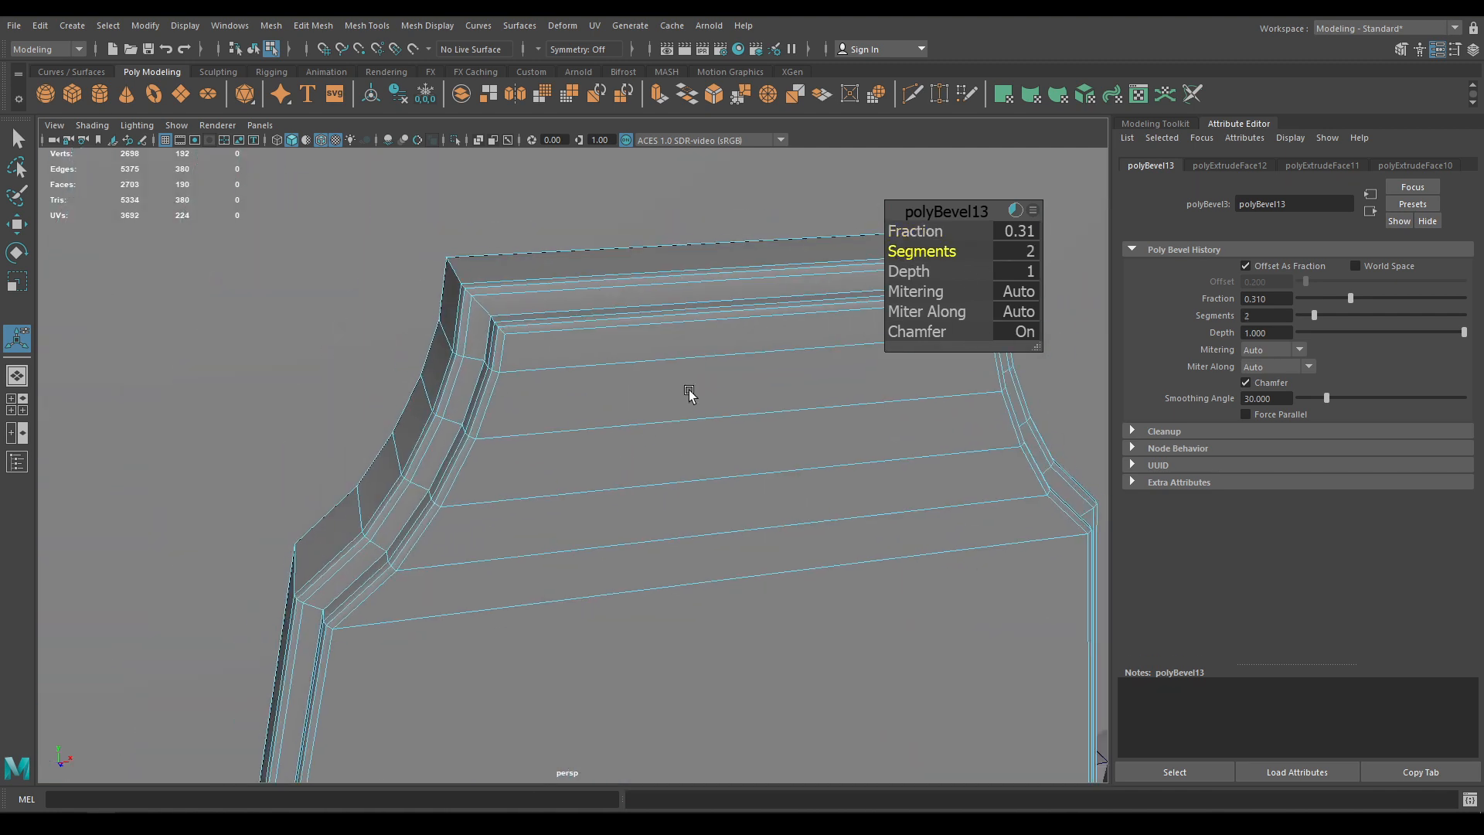
{"action": "left_click", "coordinate": [1009, 230]}
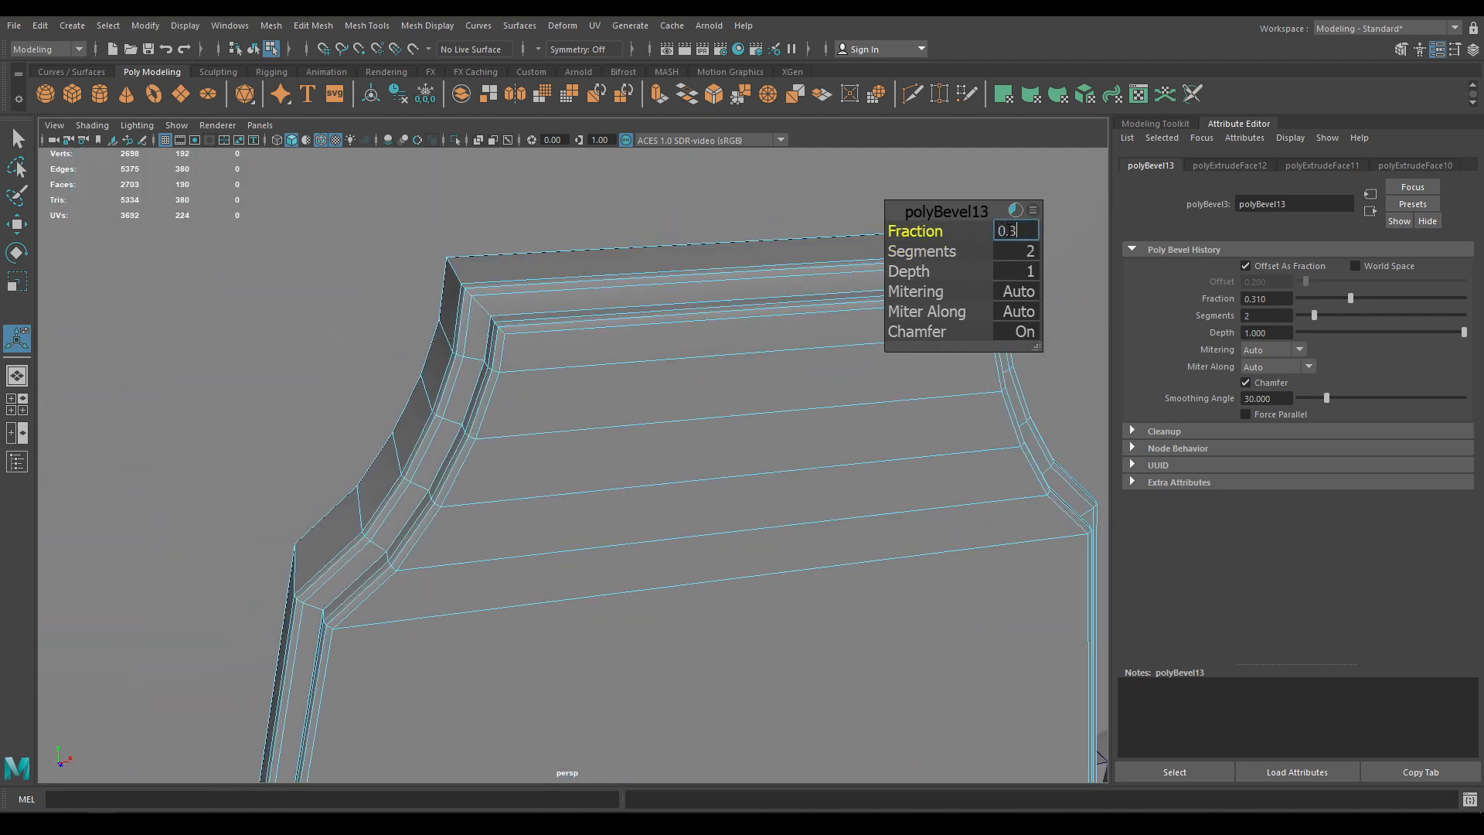
{"action": "left_click", "coordinate": [958, 207]}
Return to Object Mode and deselect the plate
{"action": "key", "text": "w"}
{"action": "right_click_drag", "start_coordinate": [703, 315], "coordinate": [790, 285]}
{"action": "right_click_drag", "start_coordinate": [790, 286], "coordinate": [740, 337], "text": "alt"}
{"action": "right_click_drag", "start_coordinate": [712, 393], "coordinate": [762, 456]}
{"action": "left_click", "coordinate": [834, 710]}
{"action": "left_click_drag", "start_coordinate": [831, 709], "coordinate": [759, 685], "text": "alt"}
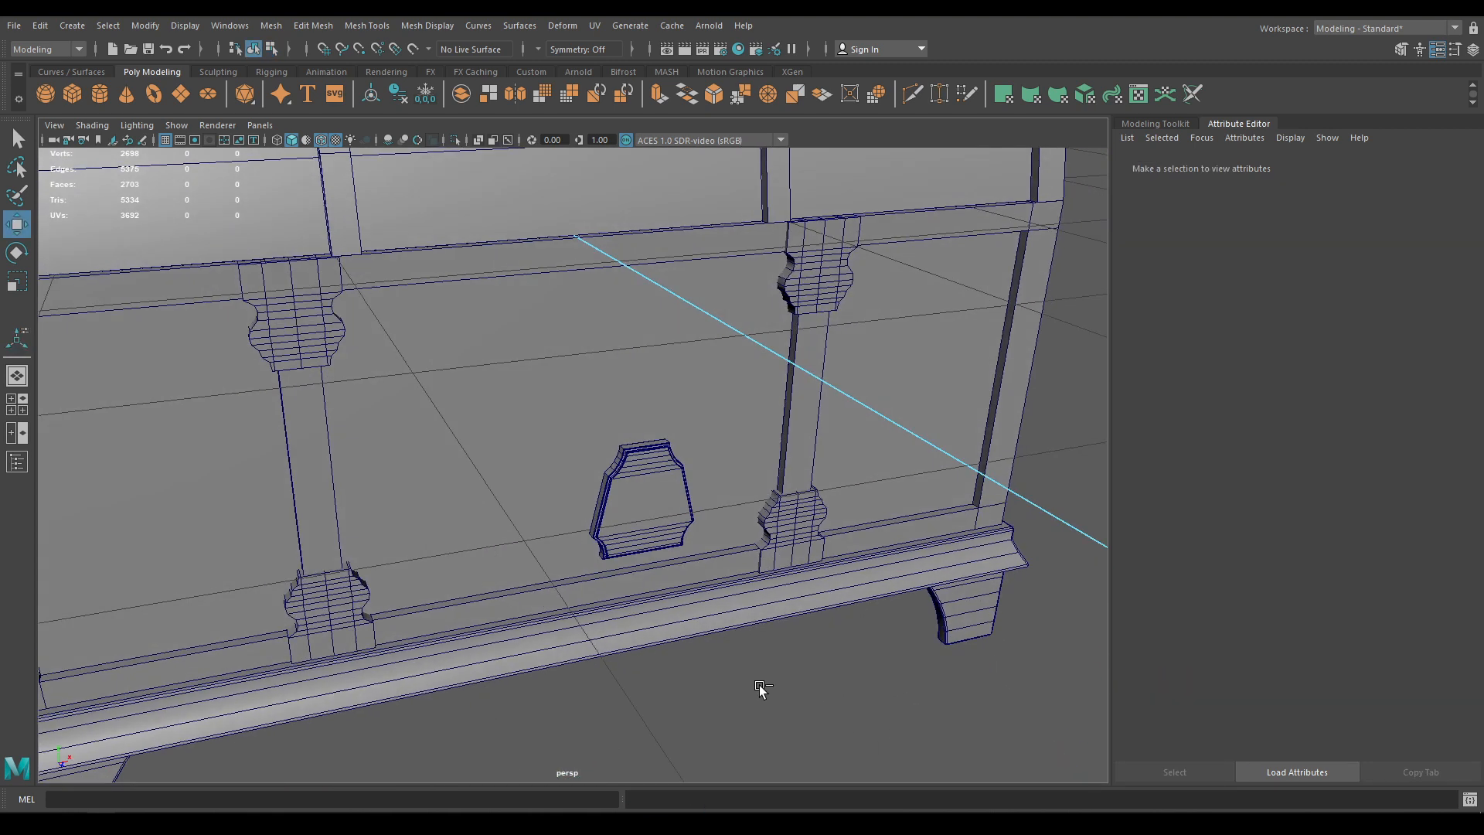
Save, then push the front plate along Z against the chest front
{"action": "key", "text": "ctrl+s"}
{"action": "left_click", "coordinate": [655, 479]}
{"action": "left_click_drag", "start_coordinate": [754, 533], "coordinate": [685, 553], "text": "alt"}
{"action": "left_click_drag", "start_coordinate": [775, 545], "coordinate": [560, 535]}
{"action": "key", "text": "f"}
{"action": "scroll", "coordinate": [576, 503], "scroll_direction": "down", "scroll_amount": 3}
Centre the plate's pivot and slide it to the chest's horizontal centre in front view
{"action": "key", "text": "space"}
{"action": "scroll", "coordinate": [576, 518], "scroll_direction": "down", "scroll_amount": 5}
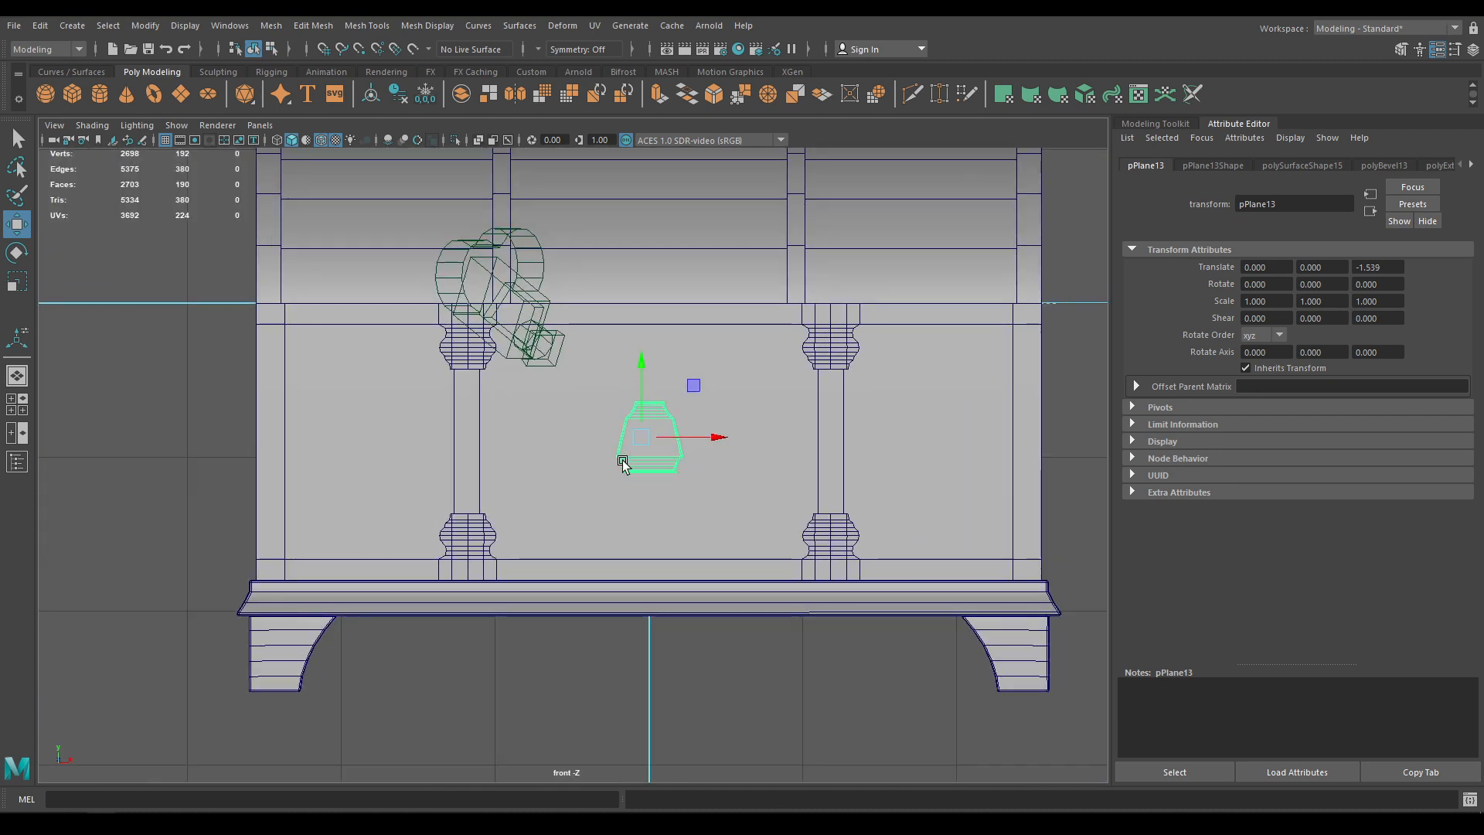
{"action": "scroll", "coordinate": [657, 457], "scroll_direction": "up", "scroll_amount": 2}
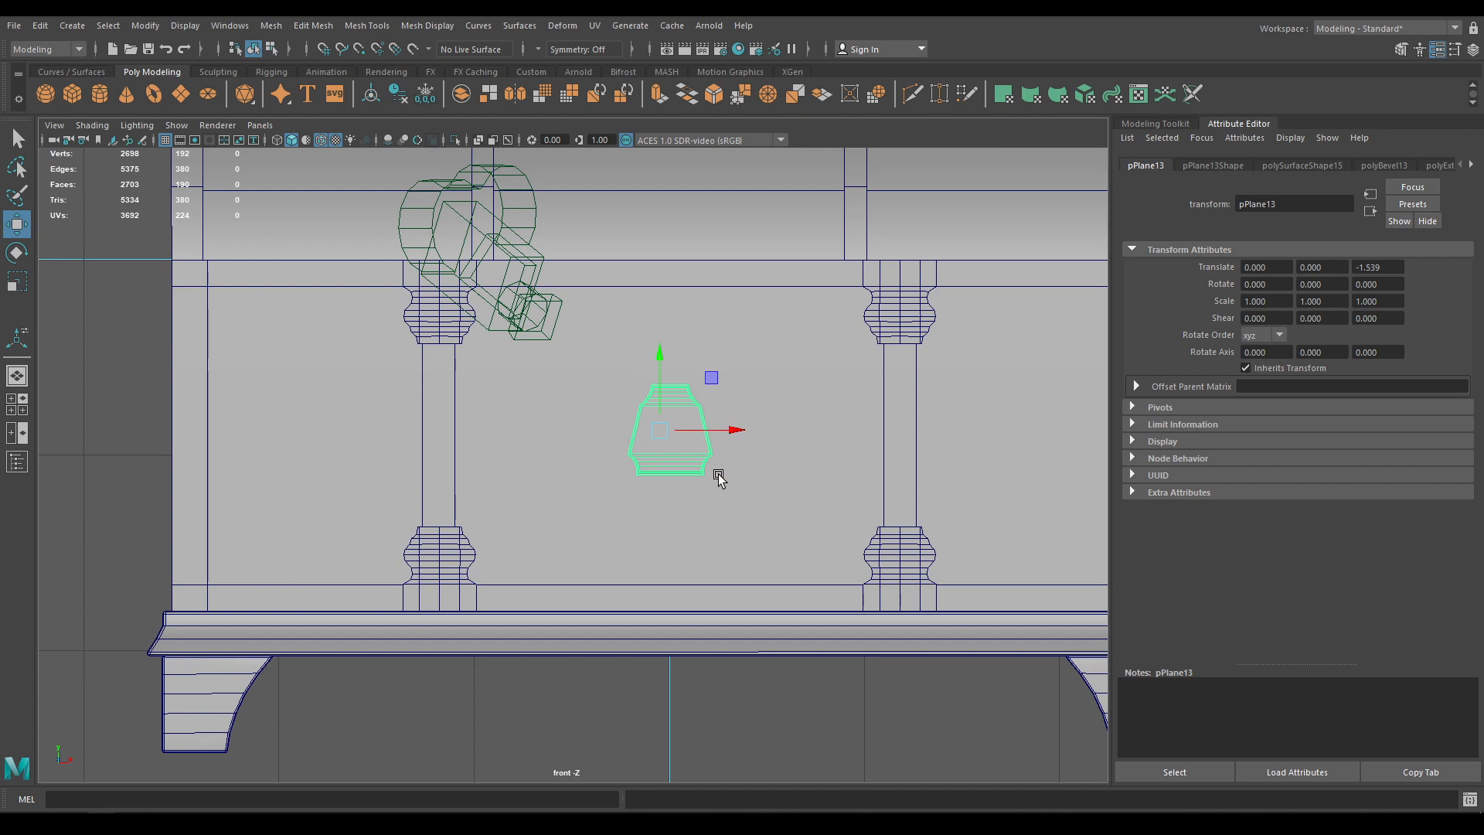
{"action": "key", "text": "space"}
{"action": "left_click_drag", "start_coordinate": [662, 361], "coordinate": [769, 432]}
{"action": "left_click_drag", "start_coordinate": [936, 430], "coordinate": [773, 537]}
Return to perspective view, deselect the plate and save Old Chest.ma
{"action": "key", "text": "space"}
{"action": "scroll", "coordinate": [773, 537], "scroll_direction": "down", "scroll_amount": 5}
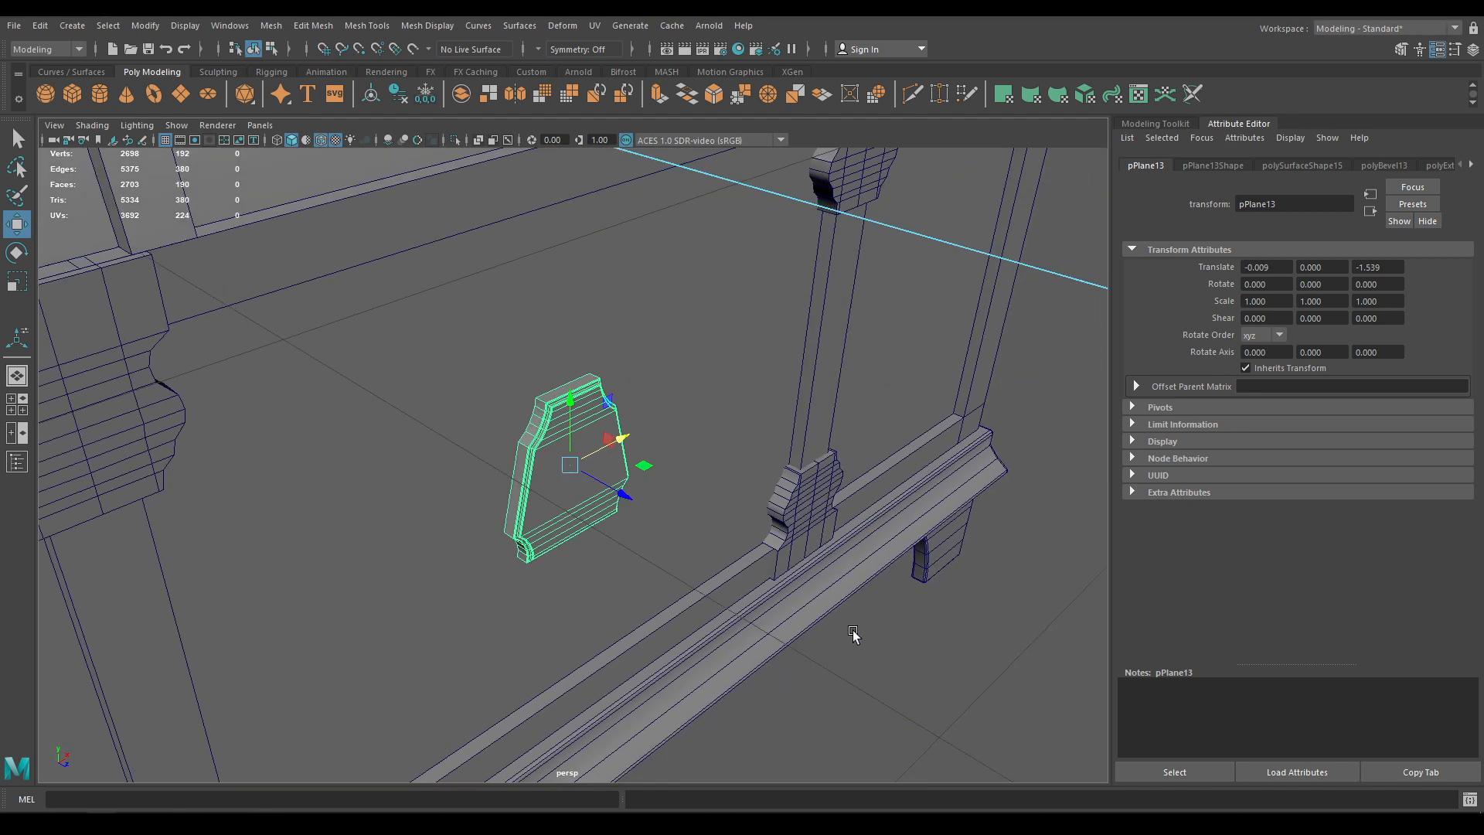
{"action": "left_click", "coordinate": [852, 629]}
{"action": "scroll", "coordinate": [754, 457], "scroll_direction": "down", "scroll_amount": 4}
{"action": "key", "text": "ctrl+s"}
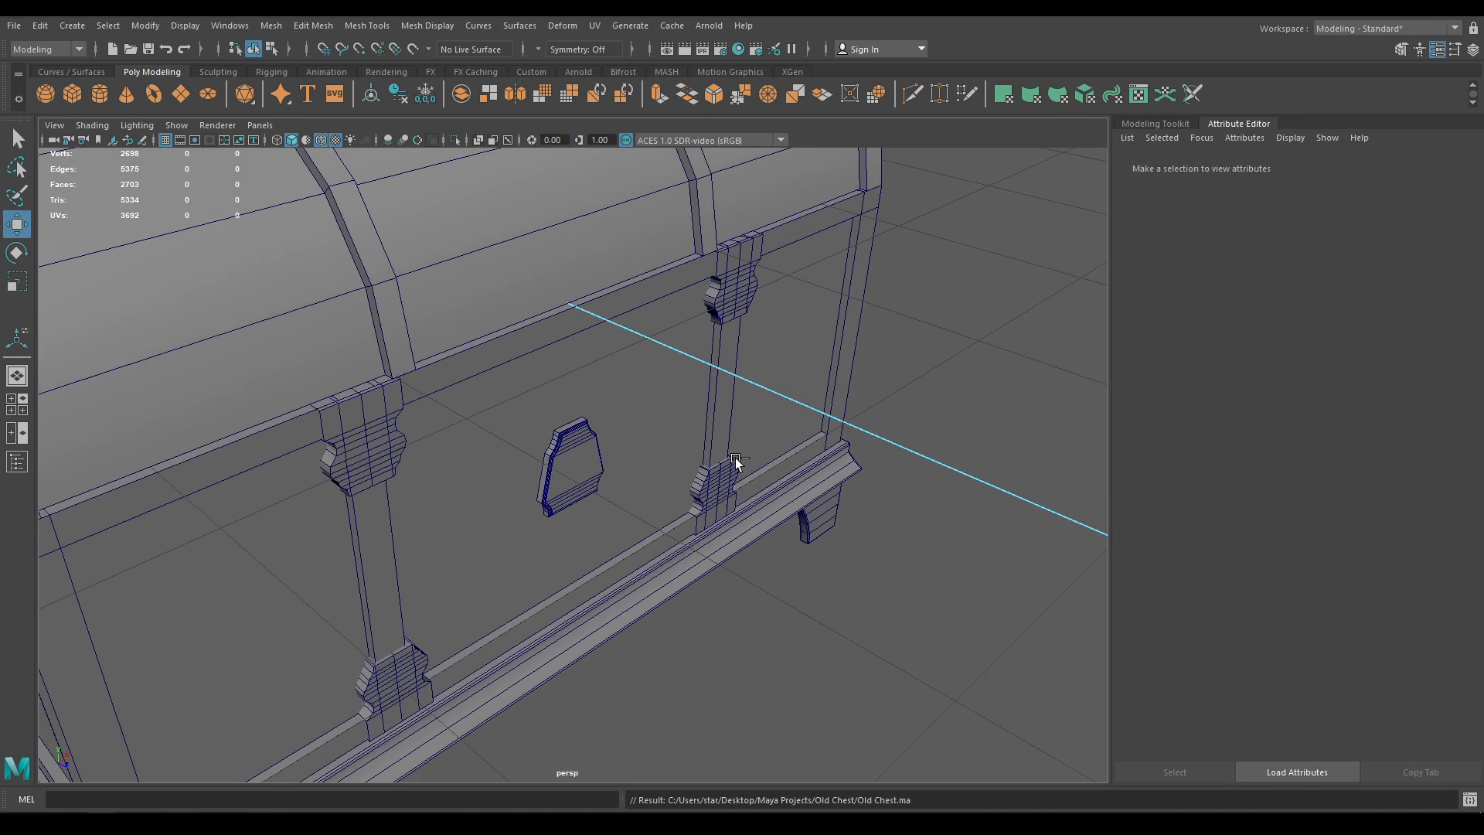
Turn off wireframe-on-shaded, orbit to three-quarter views of the chest and save the scene
{"action": "left_click", "coordinate": [318, 143]}
{"action": "mouse_move", "coordinate": [541, 433]}
{"action": "left_mouse_down", "text": "alt"}
{"action": "mouse_move", "coordinate": [534, 401]}
{"action": "mouse_move", "coordinate": [521, 404]}
{"action": "mouse_move", "coordinate": [550, 387]}
{"action": "mouse_move", "coordinate": [618, 494]}
{"action": "left_mouse_up", "text": "alt"}
{"action": "scroll", "coordinate": [533, 401], "scroll_direction": "down", "scroll_amount": 5}
{"action": "scroll", "coordinate": [667, 593], "scroll_direction": "up", "scroll_amount": 4}
{"action": "scroll", "coordinate": [668, 597], "scroll_direction": "up", "scroll_amount": 4}
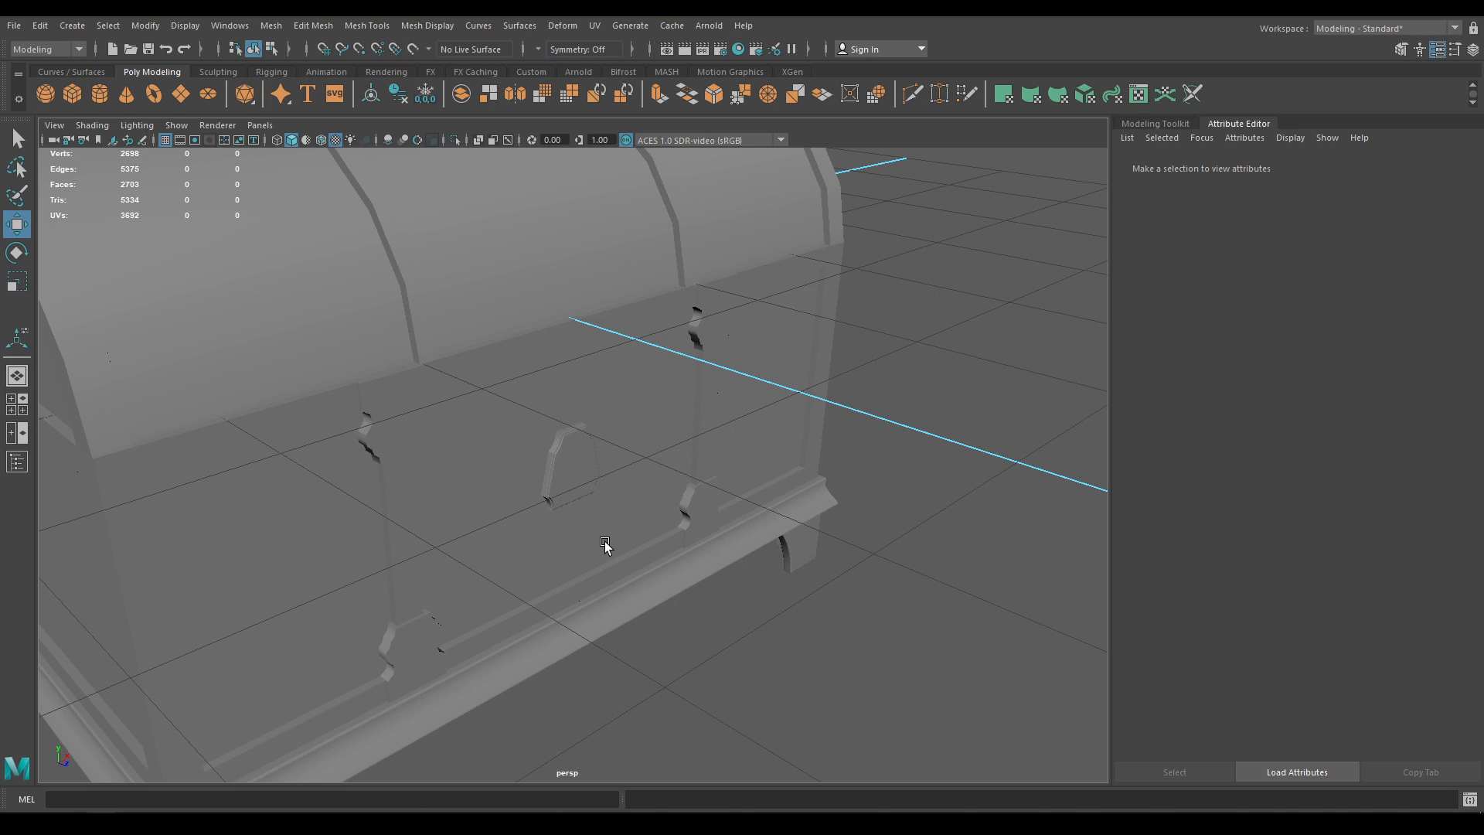
{"action": "scroll", "coordinate": [564, 467], "scroll_direction": "down", "scroll_amount": 5}
{"action": "left_click_drag", "start_coordinate": [564, 467], "coordinate": [719, 442], "text": "alt"}
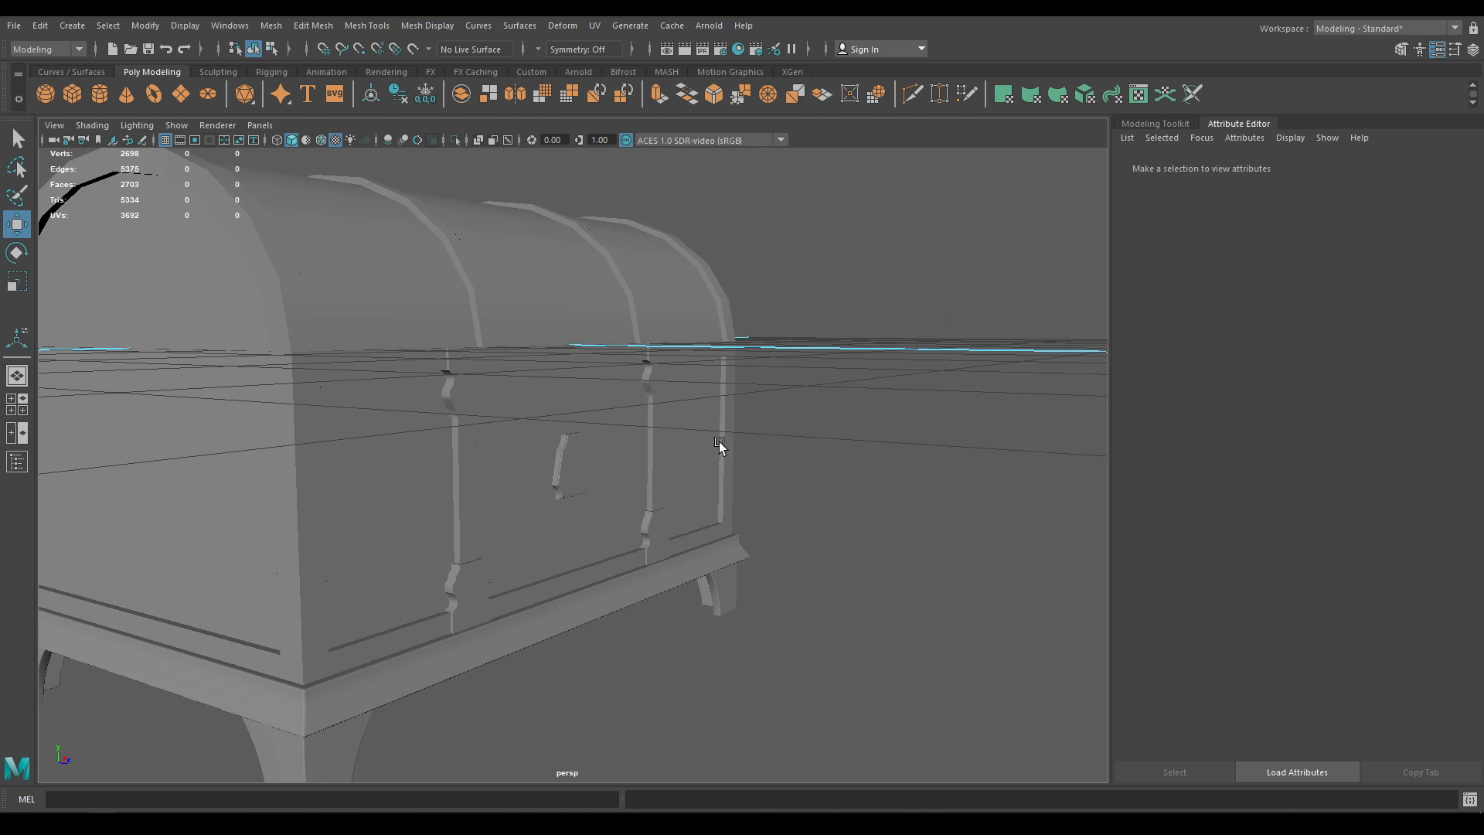
{"action": "key", "text": "ctrl+s"}
{"action": "scroll", "coordinate": [571, 439], "scroll_direction": "down", "scroll_amount": 5}
{"action": "left_click_drag", "start_coordinate": [570, 438], "coordinate": [724, 659], "text": "alt"}
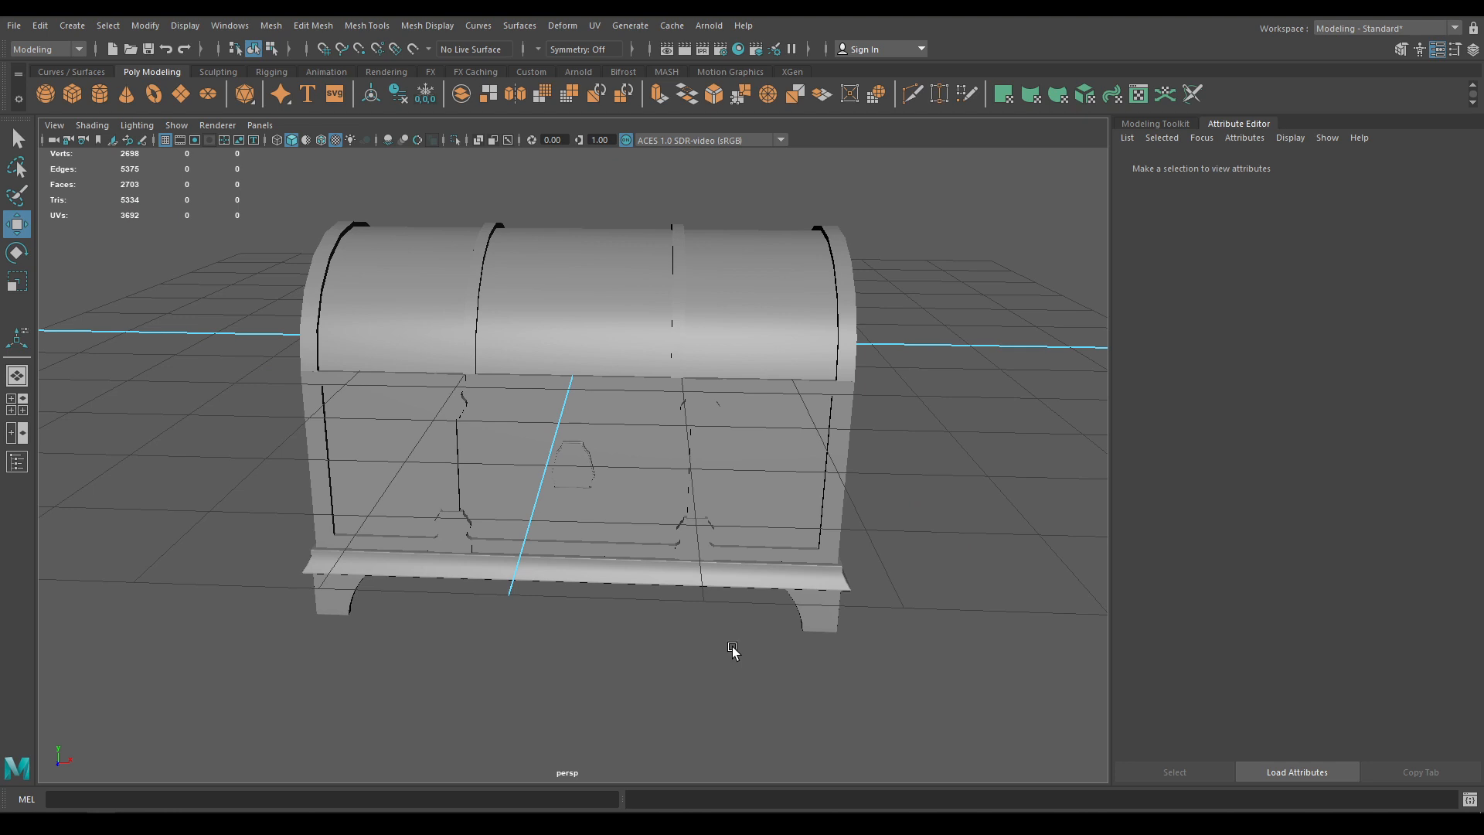
{"action": "left_click_drag", "start_coordinate": [735, 652], "coordinate": [825, 399], "text": "alt"}
Add a polygon torus and push it out in front of the chest
{"action": "right_click", "coordinate": [902, 381], "text": "shift"}
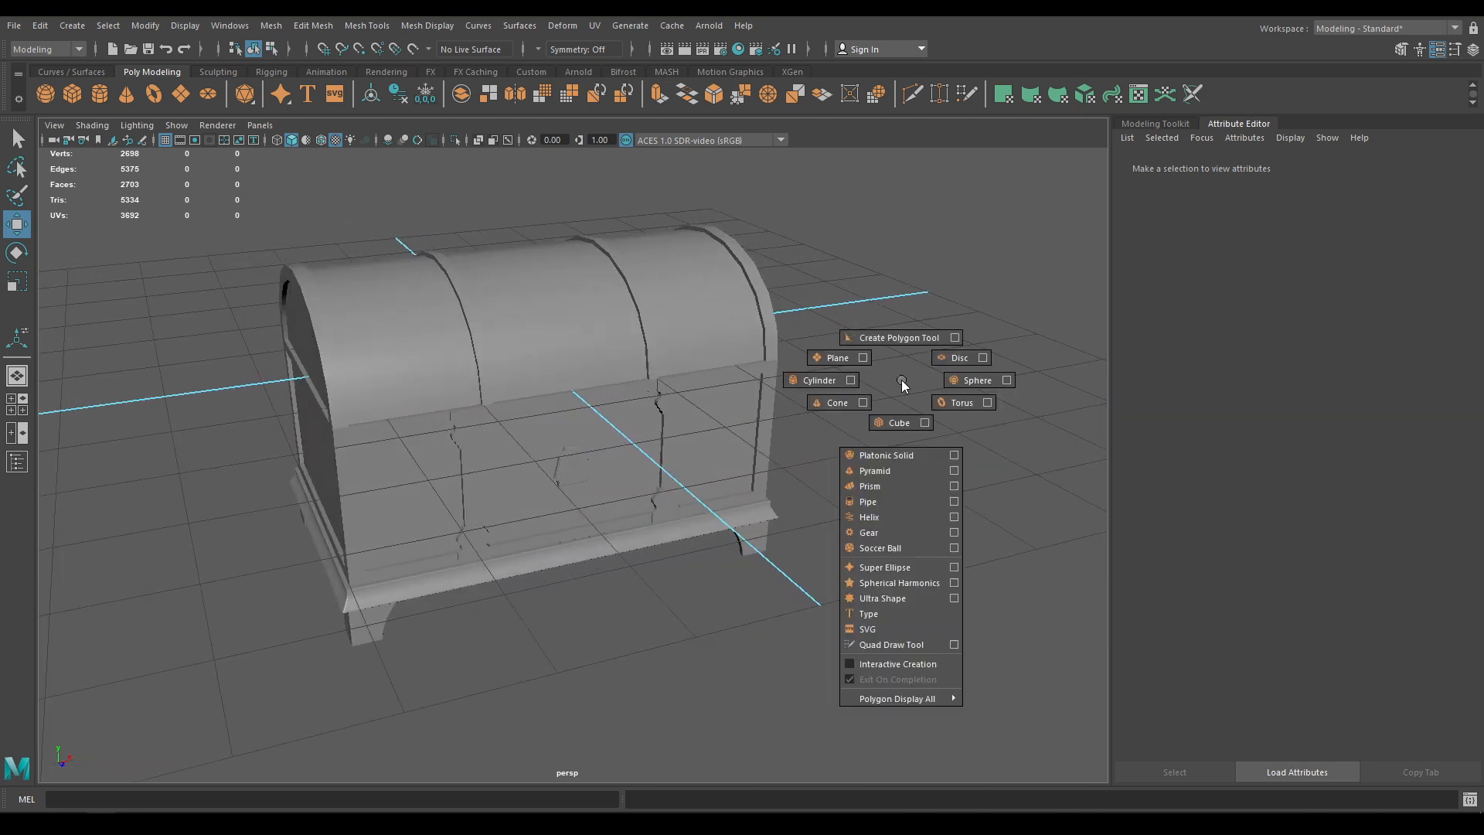
{"action": "right_click_drag", "start_coordinate": [901, 380], "coordinate": [959, 404], "text": "shift"}
{"action": "left_click_drag", "start_coordinate": [495, 332], "coordinate": [715, 511], "text": "alt"}
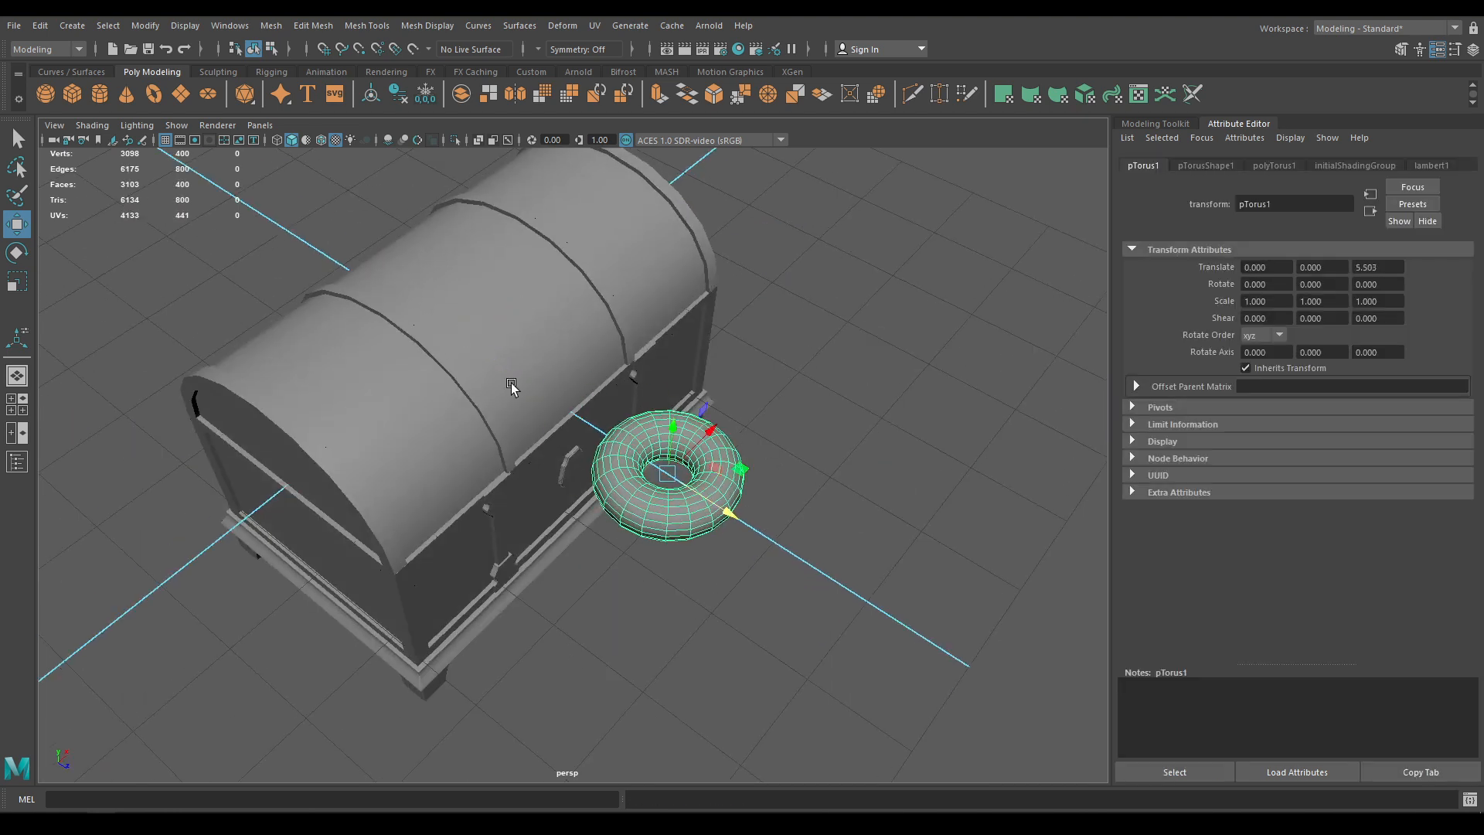
{"action": "left_click", "coordinate": [321, 144]}
{"action": "key", "text": "space"}
{"action": "mouse_move", "coordinate": [748, 285]}
{"action": "left_mouse_down"}
{"action": "mouse_move", "coordinate": [748, 322]}
{"action": "mouse_move", "coordinate": [672, 272]}
{"action": "mouse_move", "coordinate": [680, 351]}
{"action": "left_mouse_up"}
{"action": "scroll", "coordinate": [745, 347], "scroll_direction": "up", "scroll_amount": 2}
Rotate the torus upright to 90/90 and locate it in the side view
{"action": "key", "text": "e"}
{"action": "left_click_drag", "start_coordinate": [635, 249], "coordinate": [843, 241]}
{"action": "key", "text": "space"}
{"action": "key", "text": "w"}
{"action": "right_click_drag", "start_coordinate": [422, 398], "coordinate": [580, 762], "text": "alt"}
{"action": "middle_click_drag", "start_coordinate": [580, 761], "coordinate": [486, 543], "text": "alt"}
{"action": "right_click_drag", "start_coordinate": [486, 543], "coordinate": [470, 456], "text": "alt"}
{"action": "right_click_drag", "start_coordinate": [395, 429], "coordinate": [420, 555], "text": "alt"}
{"action": "middle_click_drag", "start_coordinate": [420, 555], "coordinate": [781, 573], "text": "alt"}
{"action": "middle_click_drag", "start_coordinate": [533, 506], "coordinate": [655, 524], "text": "alt"}
Shrink the torus to radius 0.56 with section radius 0.1
{"action": "key", "text": "space"}
{"action": "left_click_drag", "start_coordinate": [627, 514], "coordinate": [575, 471]}
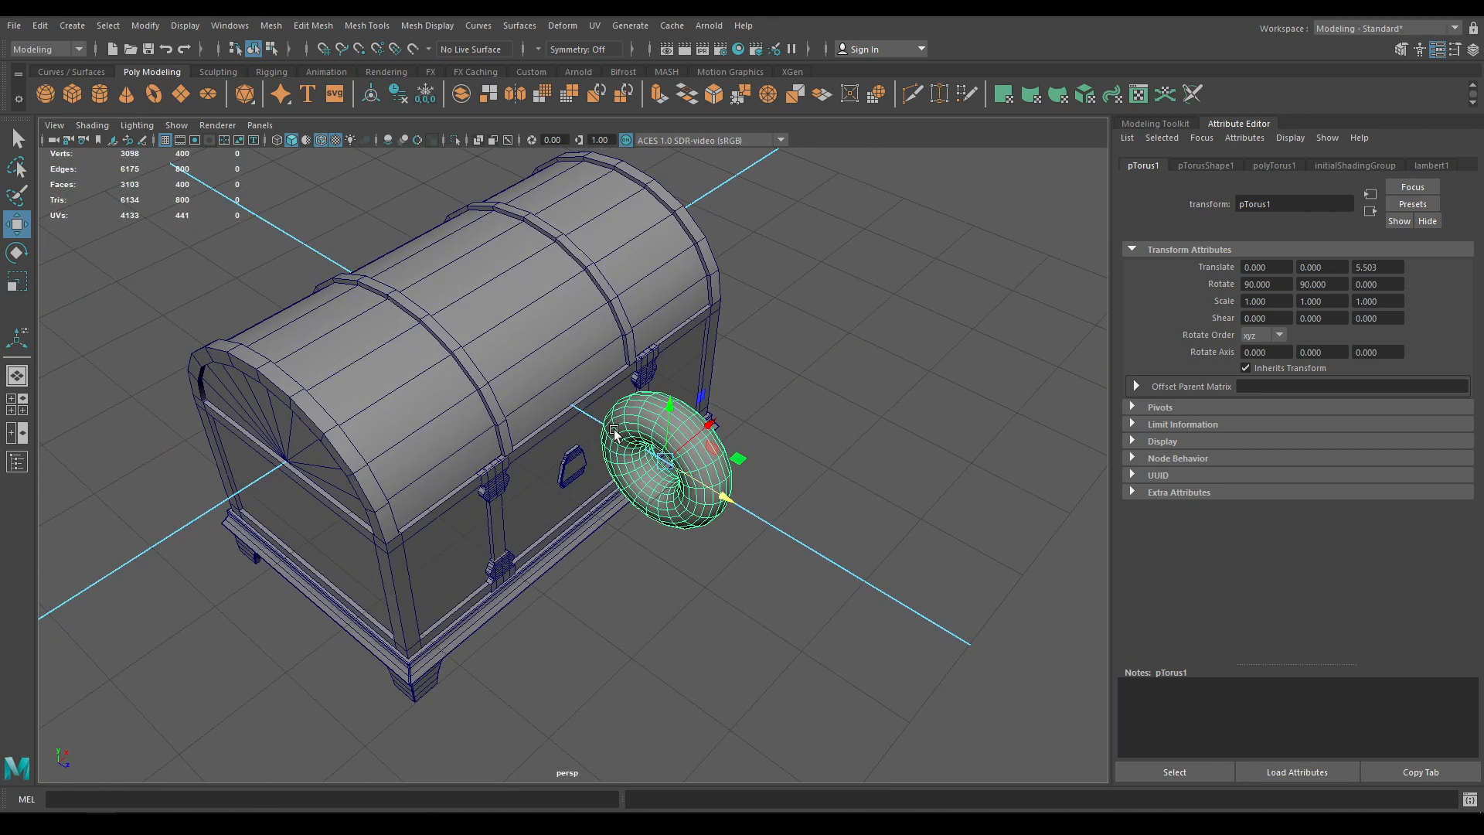
{"action": "right_click_drag", "start_coordinate": [576, 472], "coordinate": [646, 511], "text": "alt"}
{"action": "left_click", "coordinate": [644, 506]}
{"action": "key", "text": "t"}
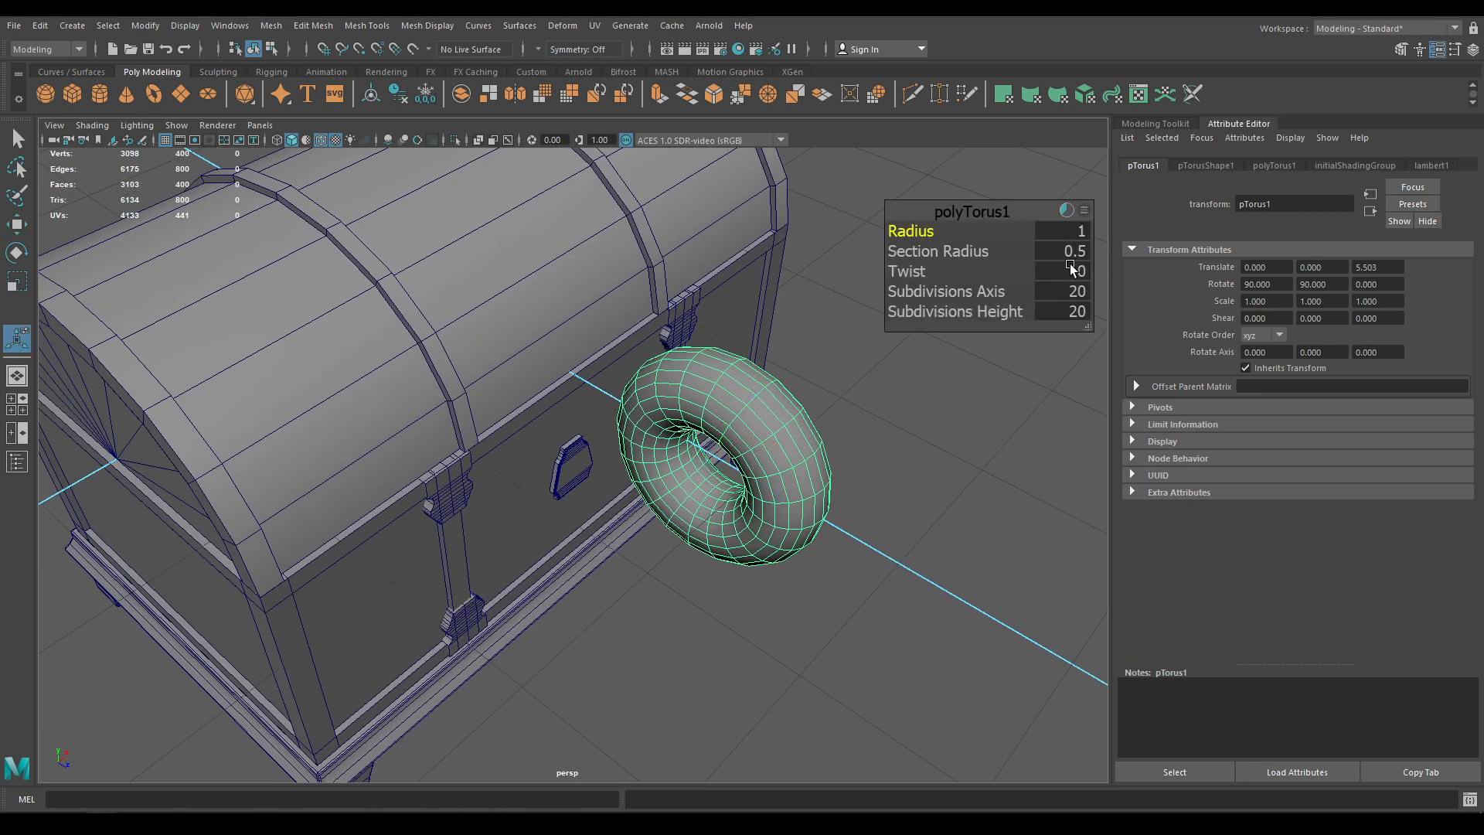
{"action": "left_click_drag", "start_coordinate": [938, 232], "coordinate": [887, 251]}
{"action": "left_click_drag", "start_coordinate": [696, 487], "coordinate": [782, 465], "text": "alt"}
{"action": "right_click_drag", "start_coordinate": [782, 465], "coordinate": [808, 518], "text": "alt"}
{"action": "middle_click_drag", "start_coordinate": [808, 518], "coordinate": [702, 545], "text": "alt"}
{"action": "left_click_drag", "start_coordinate": [703, 546], "coordinate": [667, 453], "text": "alt"}
Move the torus down and back toward the chest's front plate
{"action": "key", "text": "w"}
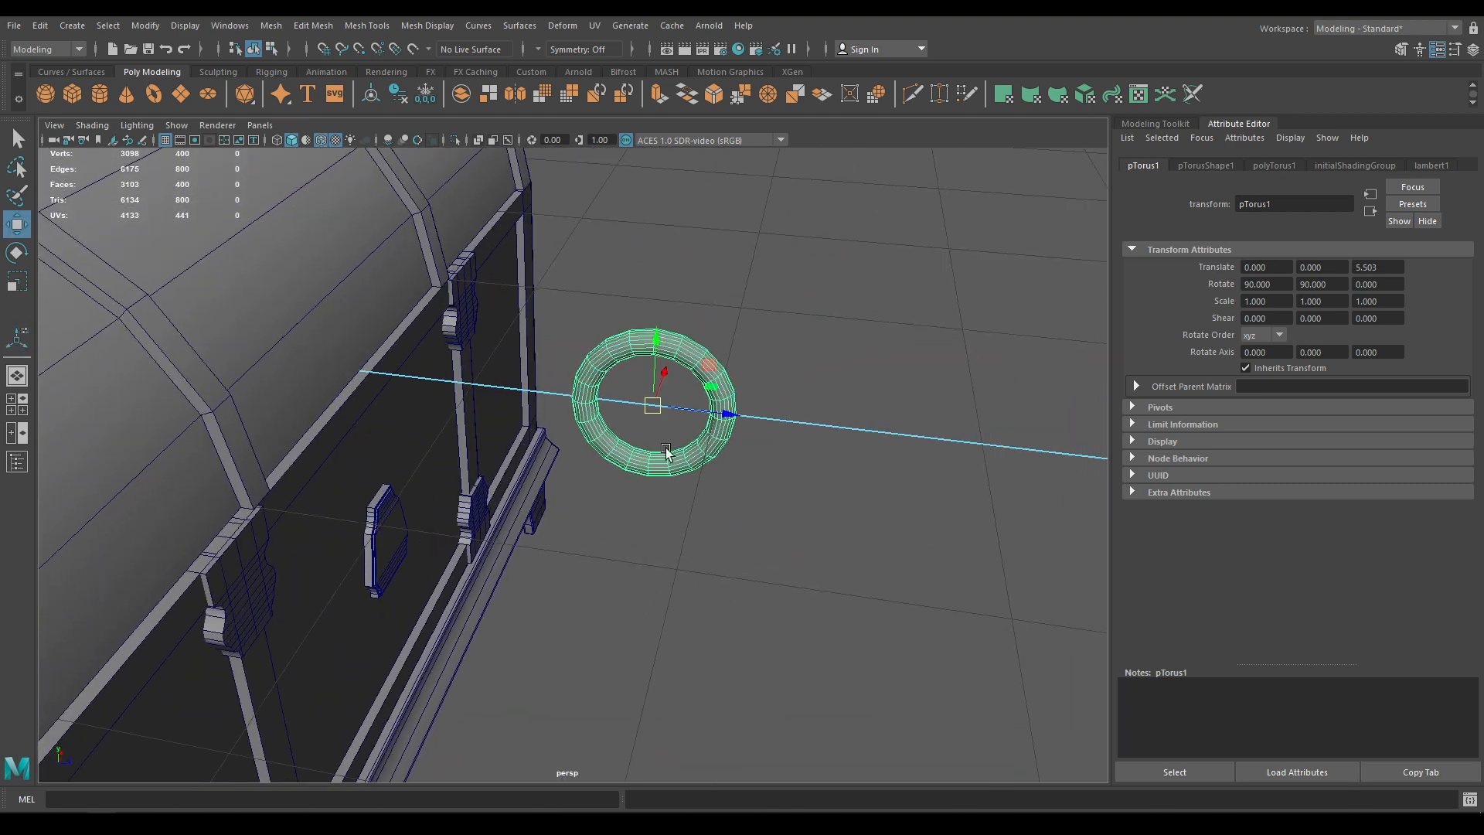
{"action": "left_click_drag", "start_coordinate": [669, 384], "coordinate": [502, 567]}
{"action": "key", "text": "f"}
{"action": "left_click_drag", "start_coordinate": [416, 530], "coordinate": [201, 573], "text": "alt"}
Undo and redo the torus moves, then nudge it along Z and lower it slightly
{"action": "key", "text": "ctrl+z"}
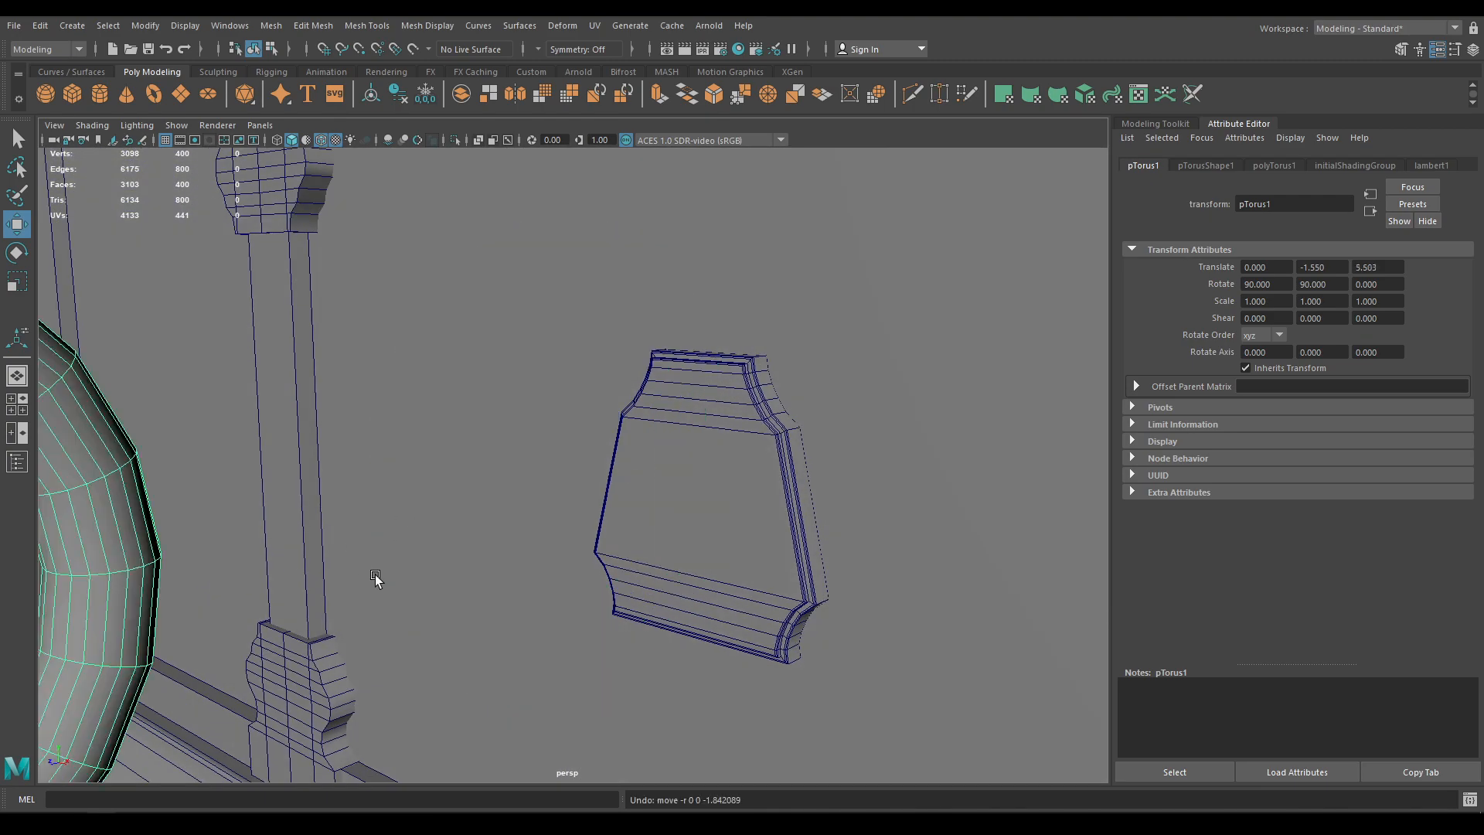
{"action": "left_click_drag", "start_coordinate": [374, 577], "coordinate": [224, 515], "text": "alt"}
{"action": "key", "text": "ctrl+z"}
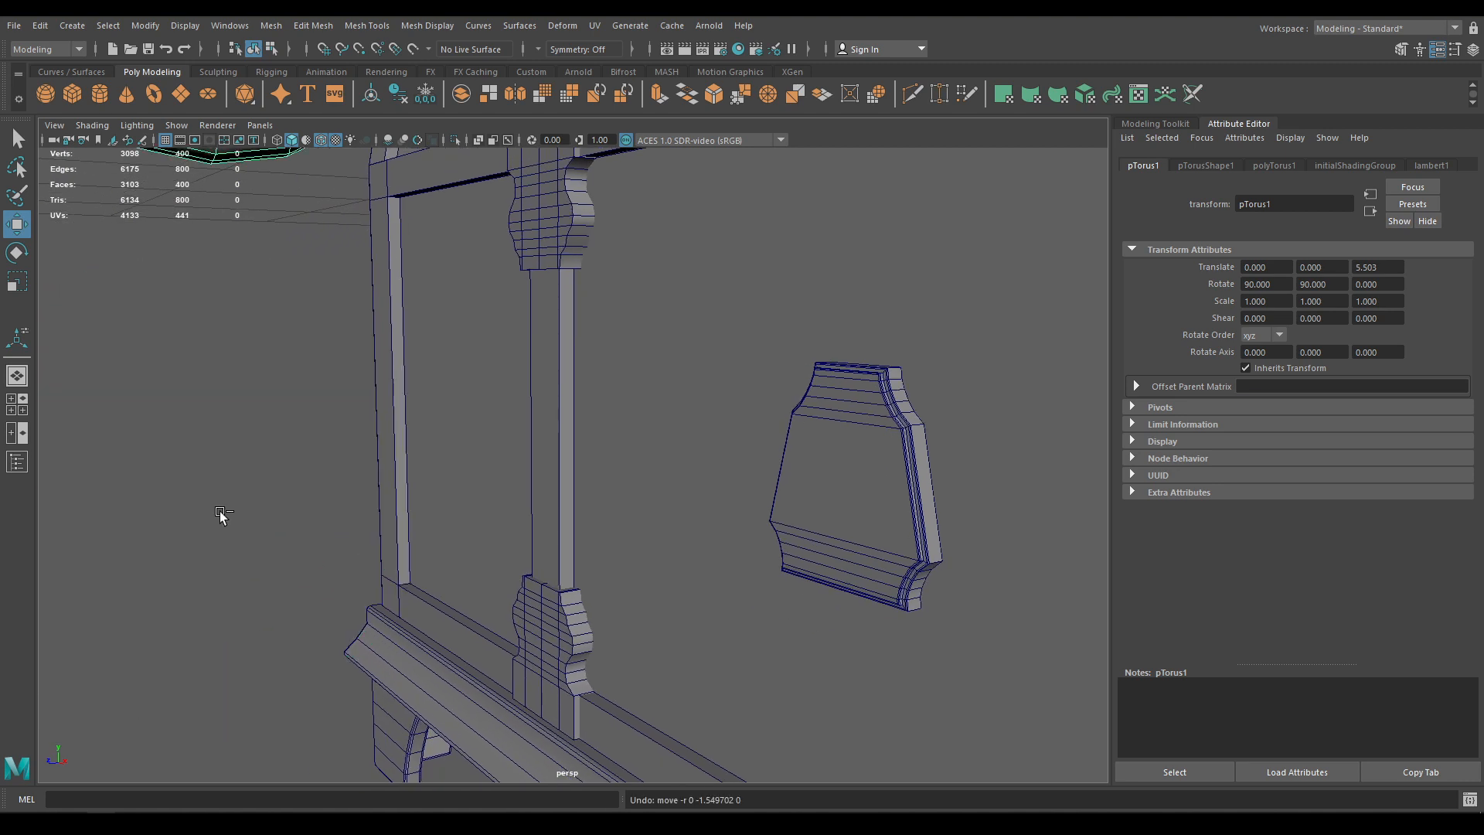
{"action": "key", "text": "shift+z"}
{"action": "key", "text": "shift+z"}
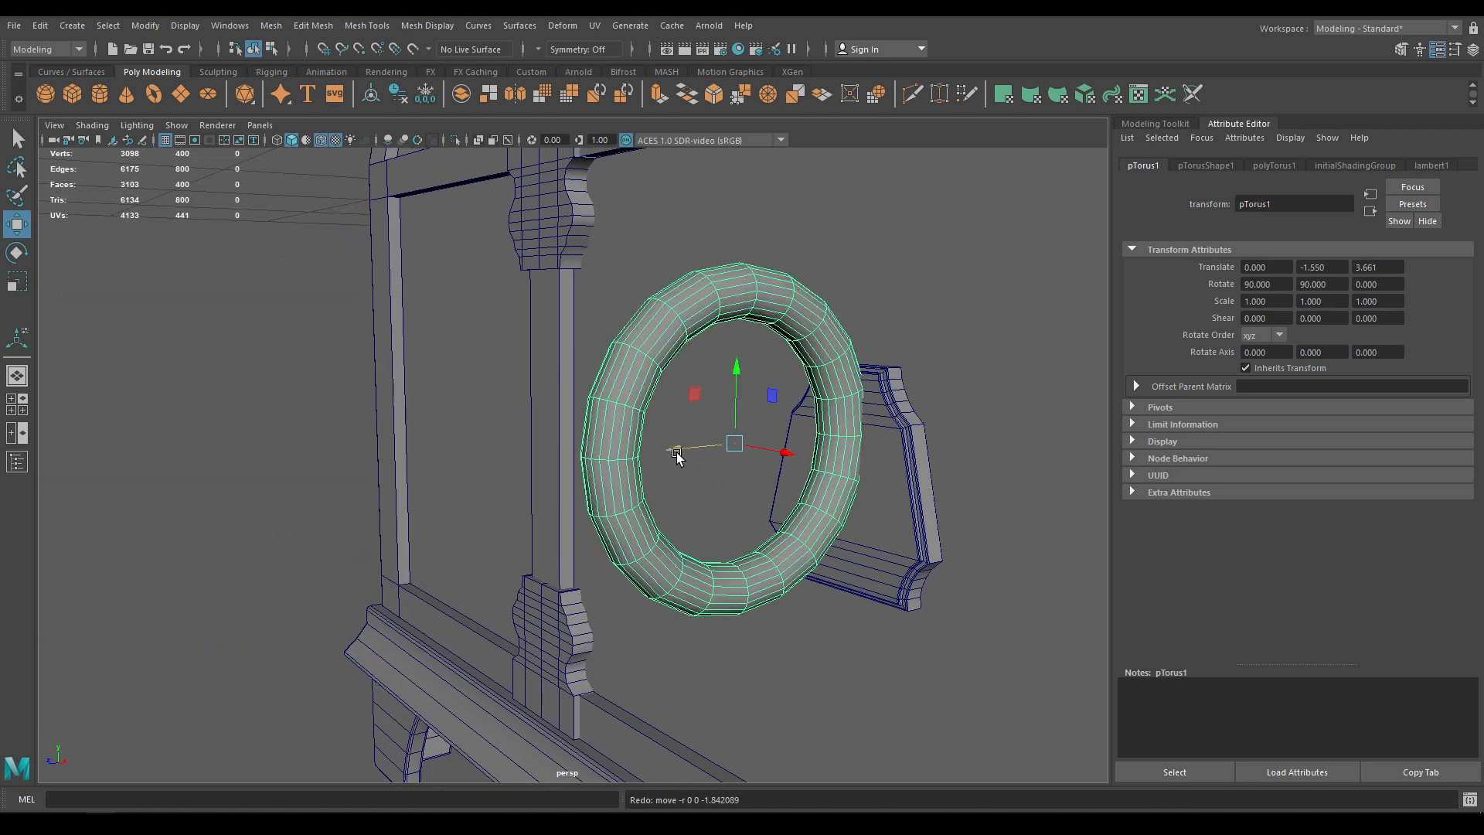
{"action": "left_click_drag", "start_coordinate": [676, 456], "coordinate": [679, 448]}
{"action": "left_click_drag", "start_coordinate": [748, 367], "coordinate": [937, 484]}
{"action": "right_click_drag", "start_coordinate": [937, 484], "coordinate": [893, 662], "text": "alt"}
{"action": "left_click_drag", "start_coordinate": [893, 662], "coordinate": [911, 659], "text": "alt"}
Set the torus Radius to 0.2 and Section Radius to 0.03
{"action": "key", "text": "t"}
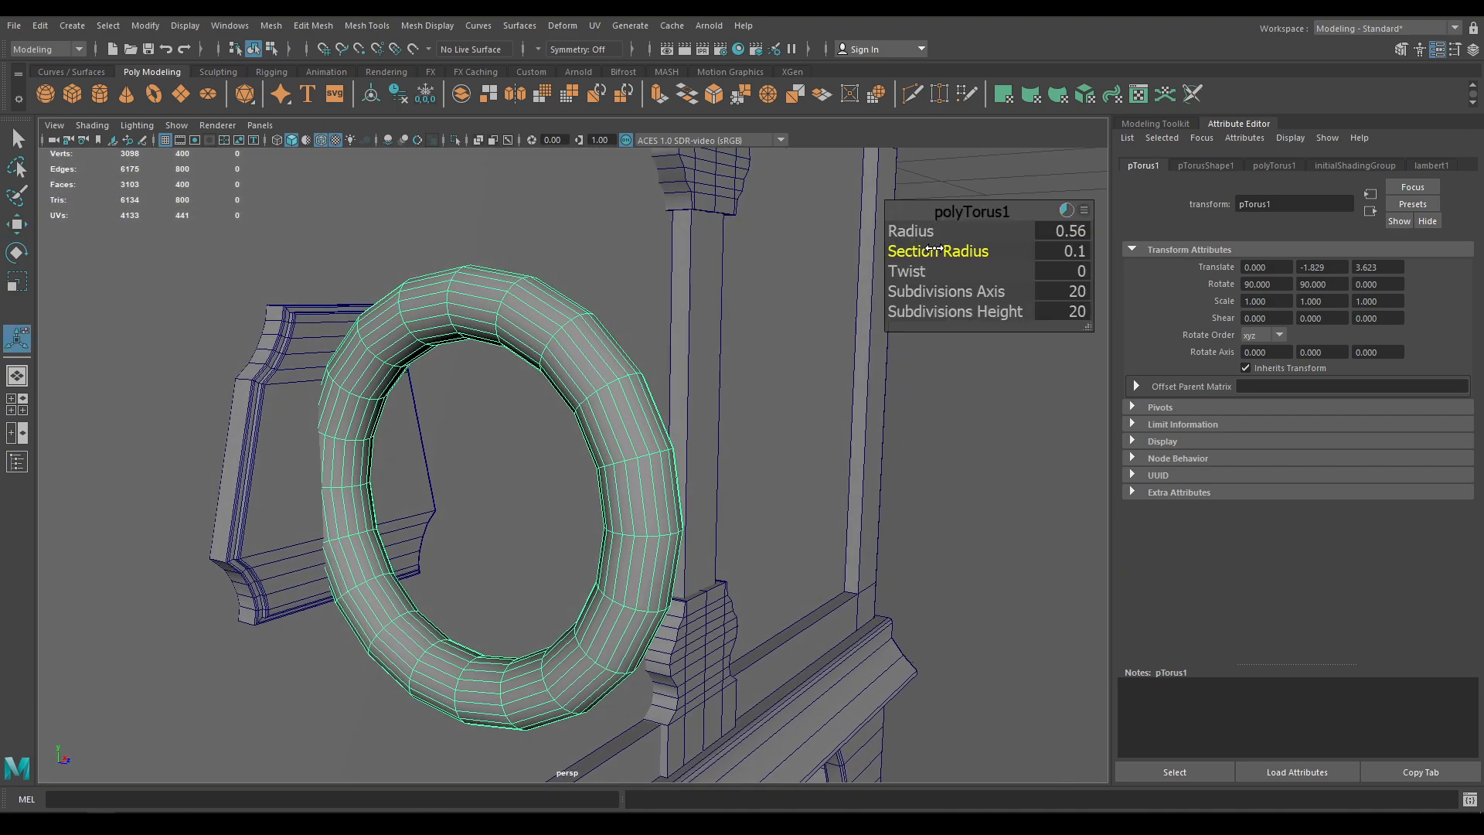
{"action": "mouse_move", "coordinate": [939, 247]}
{"action": "left_mouse_down"}
{"action": "mouse_move", "coordinate": [910, 232]}
{"action": "mouse_move", "coordinate": [922, 248]}
{"action": "left_mouse_up"}
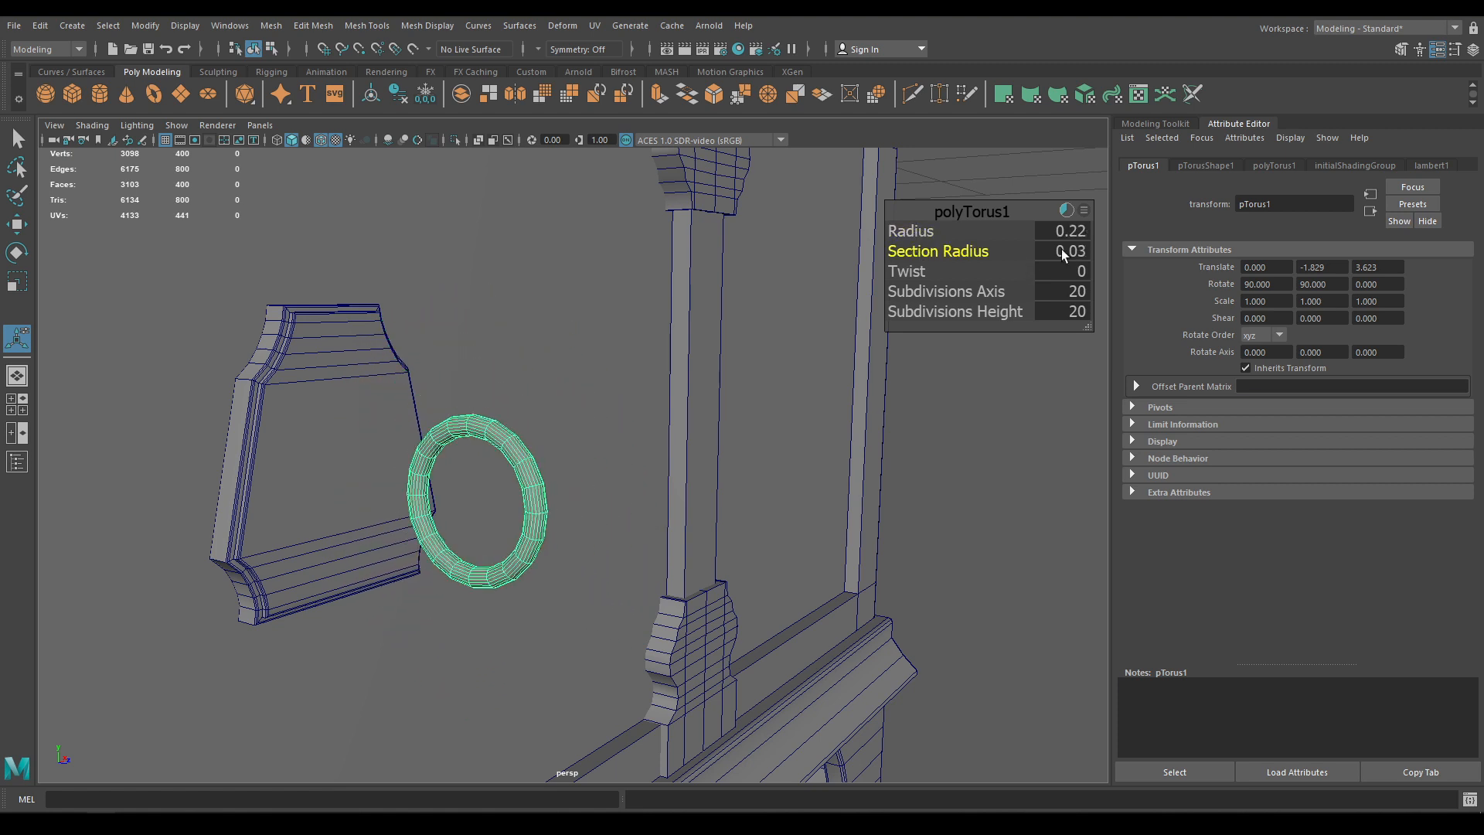
{"action": "left_click", "coordinate": [1075, 231]}
{"action": "type", "text": "0."}
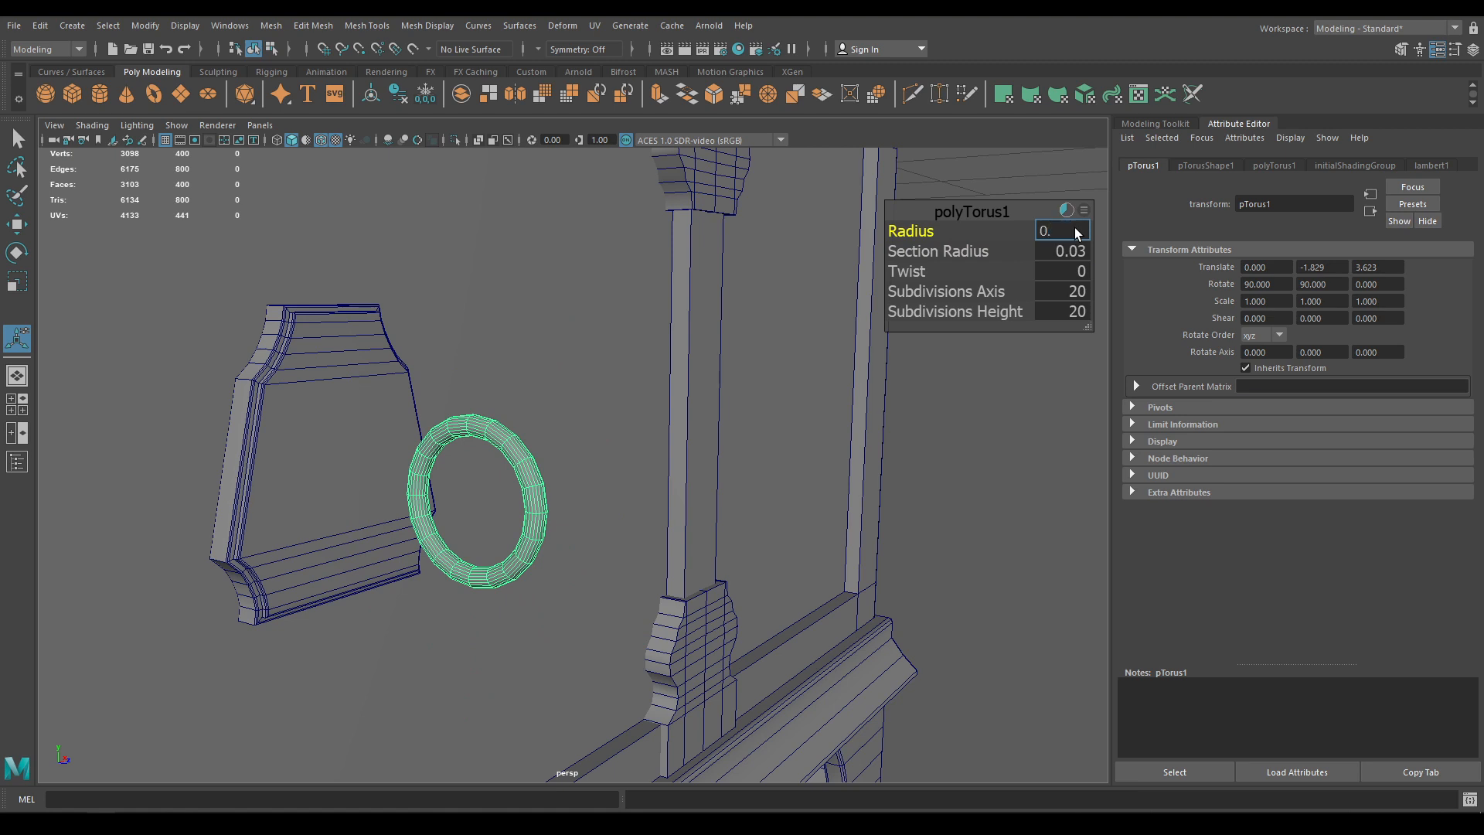
{"action": "type", "text": "2"}
{"action": "key", "text": "Return"}
{"action": "left_click", "coordinate": [1067, 252]}
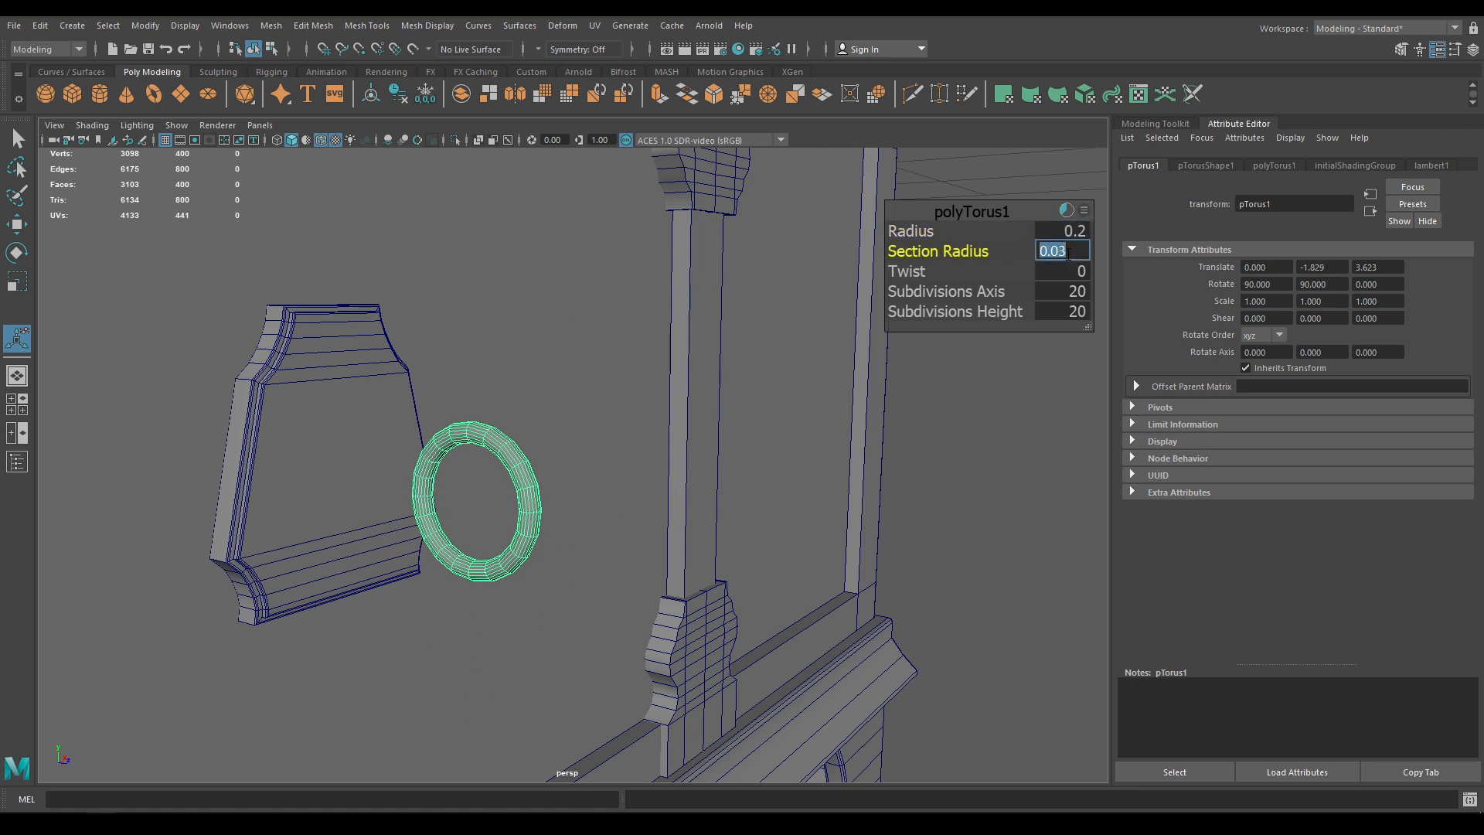
{"action": "left_click", "coordinate": [963, 210]}
{"action": "key", "text": "w"}
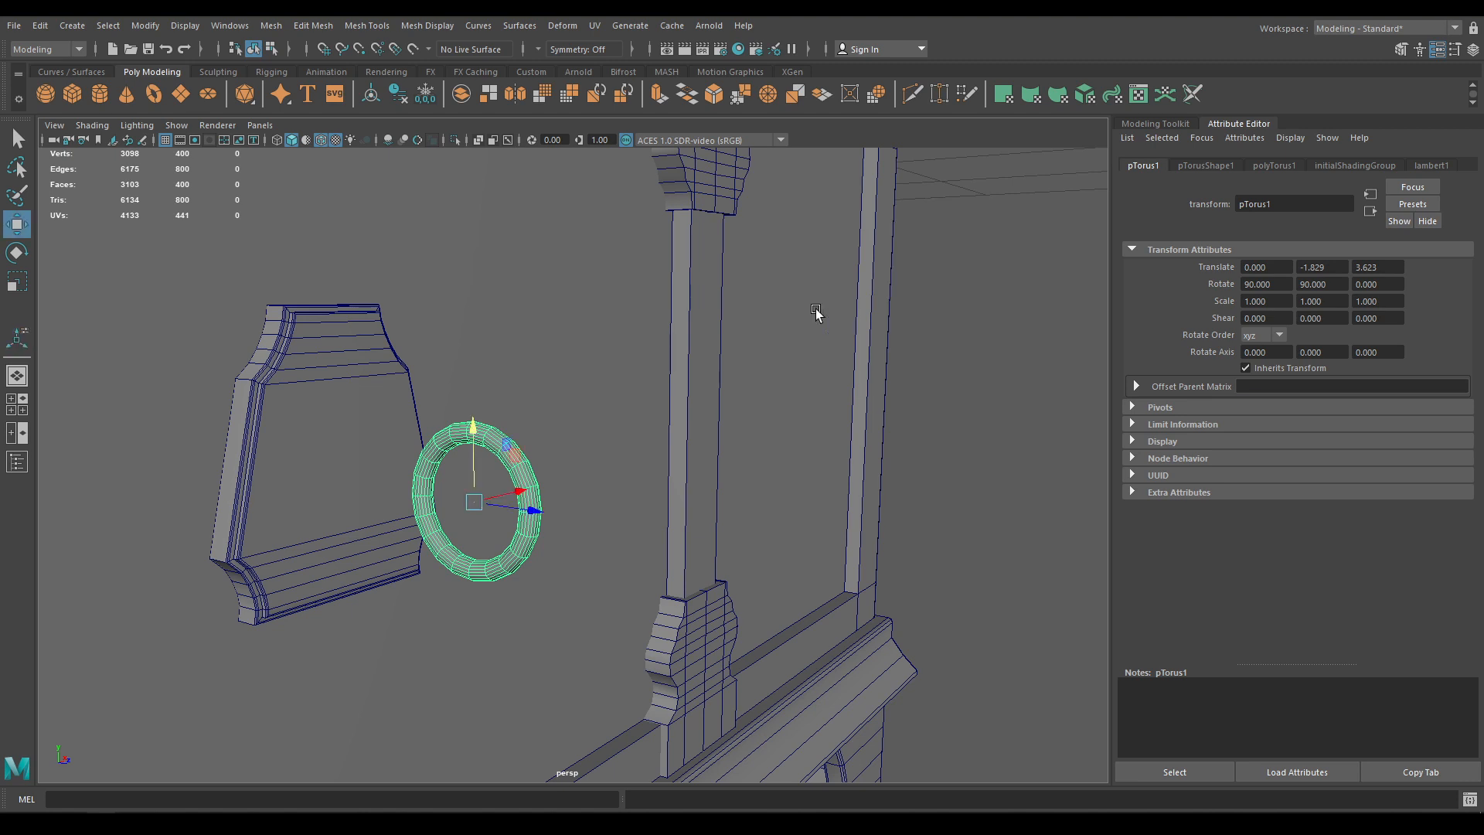
In the side view, select the right half of the torus's faces
{"action": "key", "text": "space"}
{"action": "left_click_drag", "start_coordinate": [668, 402], "coordinate": [726, 405]}
{"action": "scroll", "coordinate": [399, 448], "scroll_direction": "up", "scroll_amount": 1}
{"action": "right_click_drag", "start_coordinate": [443, 334], "coordinate": [450, 372]}
{"action": "left_click_drag", "start_coordinate": [496, 368], "coordinate": [440, 587]}
Delete the selected half of the torus and return to Object Mode in the perspective view
{"action": "key", "text": "Delete"}
{"action": "right_click_drag", "start_coordinate": [395, 391], "coordinate": [438, 359]}
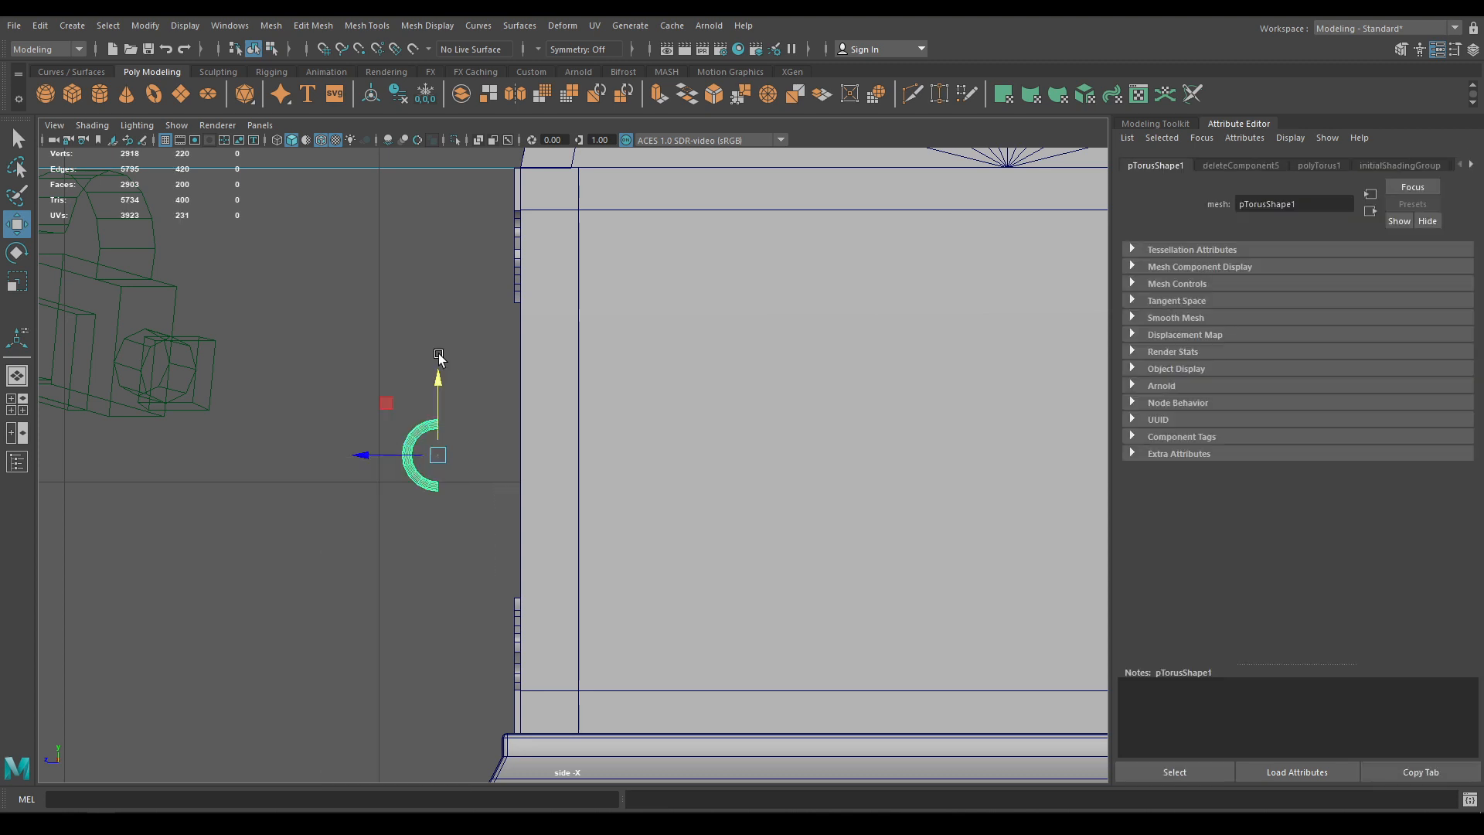
{"action": "key", "text": "space"}
{"action": "left_click_drag", "start_coordinate": [438, 359], "coordinate": [440, 282]}
{"action": "left_click_drag", "start_coordinate": [467, 428], "coordinate": [527, 436], "text": "alt"}
Seat the half torus on the front plate, scaled to 0.747 and nudged along Z
{"action": "left_click_drag", "start_coordinate": [450, 511], "coordinate": [234, 497]}
{"action": "left_click_drag", "start_coordinate": [164, 425], "coordinate": [376, 503]}
{"action": "key", "text": "r"}
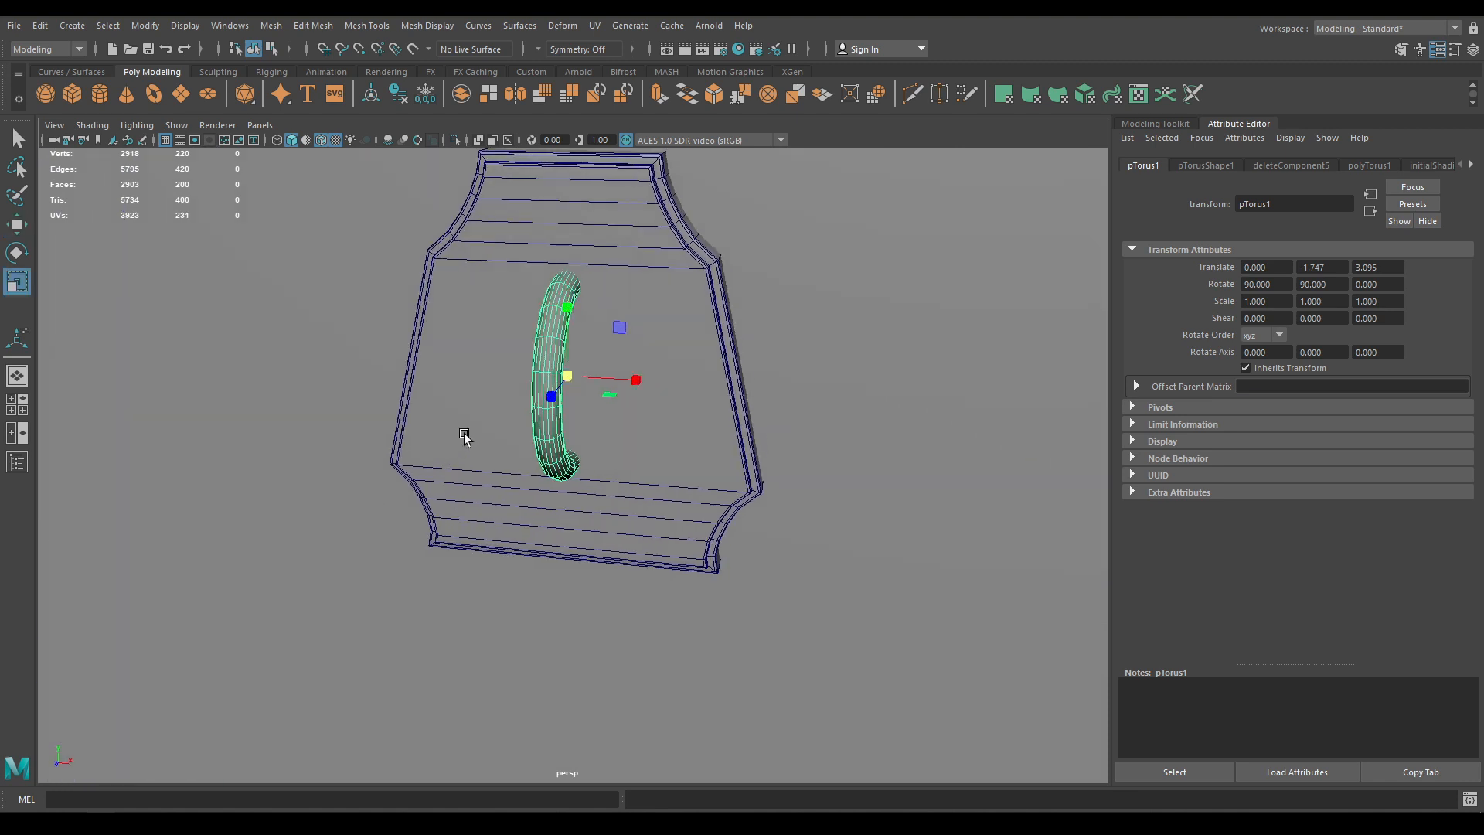
{"action": "left_click_drag", "start_coordinate": [572, 377], "coordinate": [492, 402]}
{"action": "key", "text": "w"}
{"action": "middle_click_drag", "start_coordinate": [747, 388], "coordinate": [744, 396]}
Assign the half-torus handle a new Blinn material
{"action": "left_click_drag", "start_coordinate": [743, 397], "coordinate": [873, 437]}
{"action": "right_click_drag", "start_coordinate": [873, 437], "coordinate": [782, 297], "text": "alt"}
{"action": "right_click_drag", "start_coordinate": [543, 407], "coordinate": [651, 775]}
{"action": "left_click", "coordinate": [828, 720]}
Save the scene with Ctrl+S
{"action": "right_click_drag", "start_coordinate": [828, 720], "coordinate": [770, 565], "text": "alt"}
{"action": "left_click_drag", "start_coordinate": [770, 564], "coordinate": [787, 549], "text": "alt"}
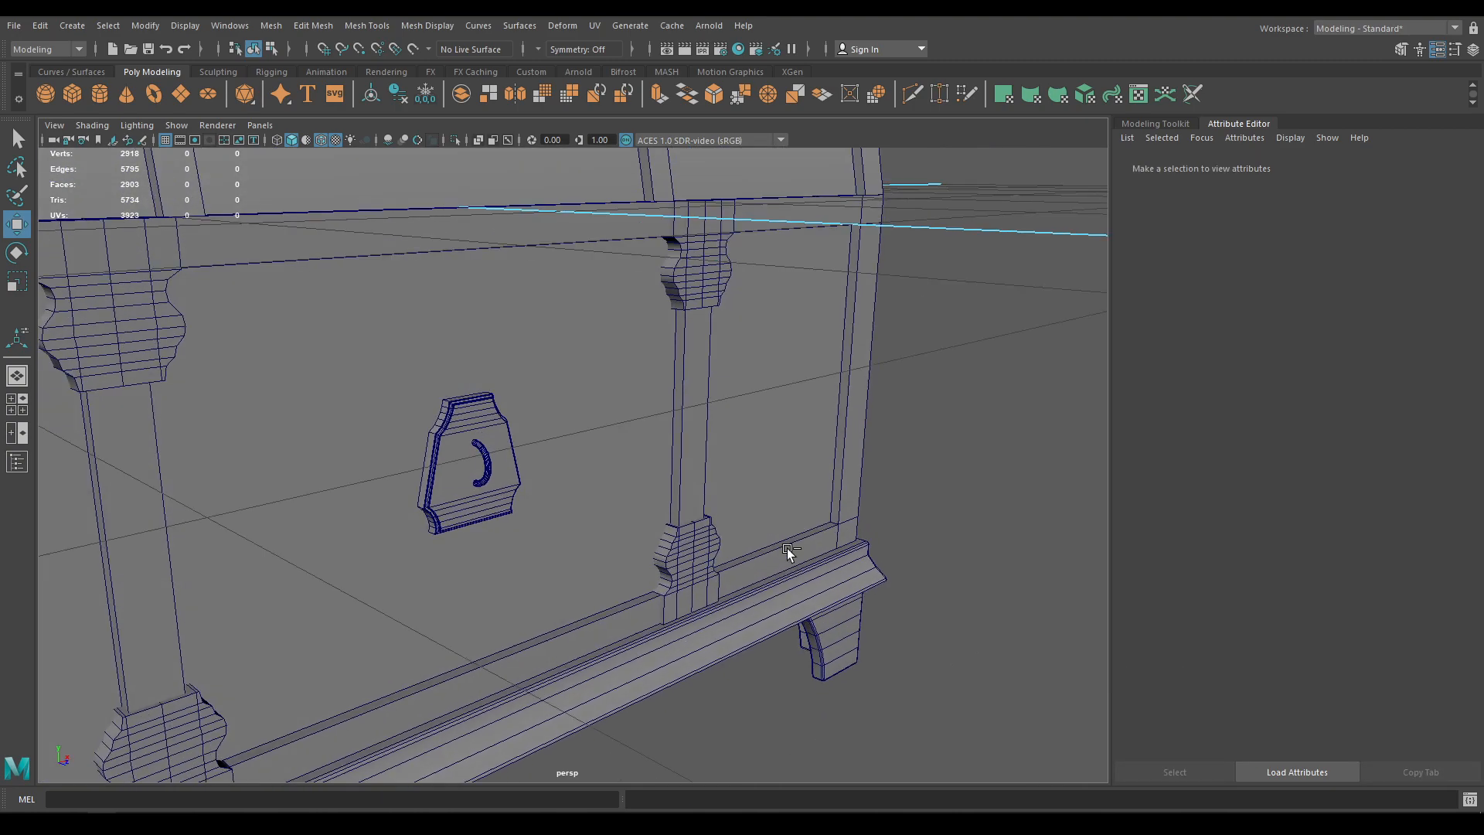
{"action": "key", "text": "ctrl+s"}
Turn off the wireframe overlay and orbit around the chest
{"action": "right_click_drag", "start_coordinate": [754, 623], "coordinate": [620, 398], "text": "alt"}
{"action": "left_click_drag", "start_coordinate": [621, 398], "coordinate": [631, 424], "text": "alt"}
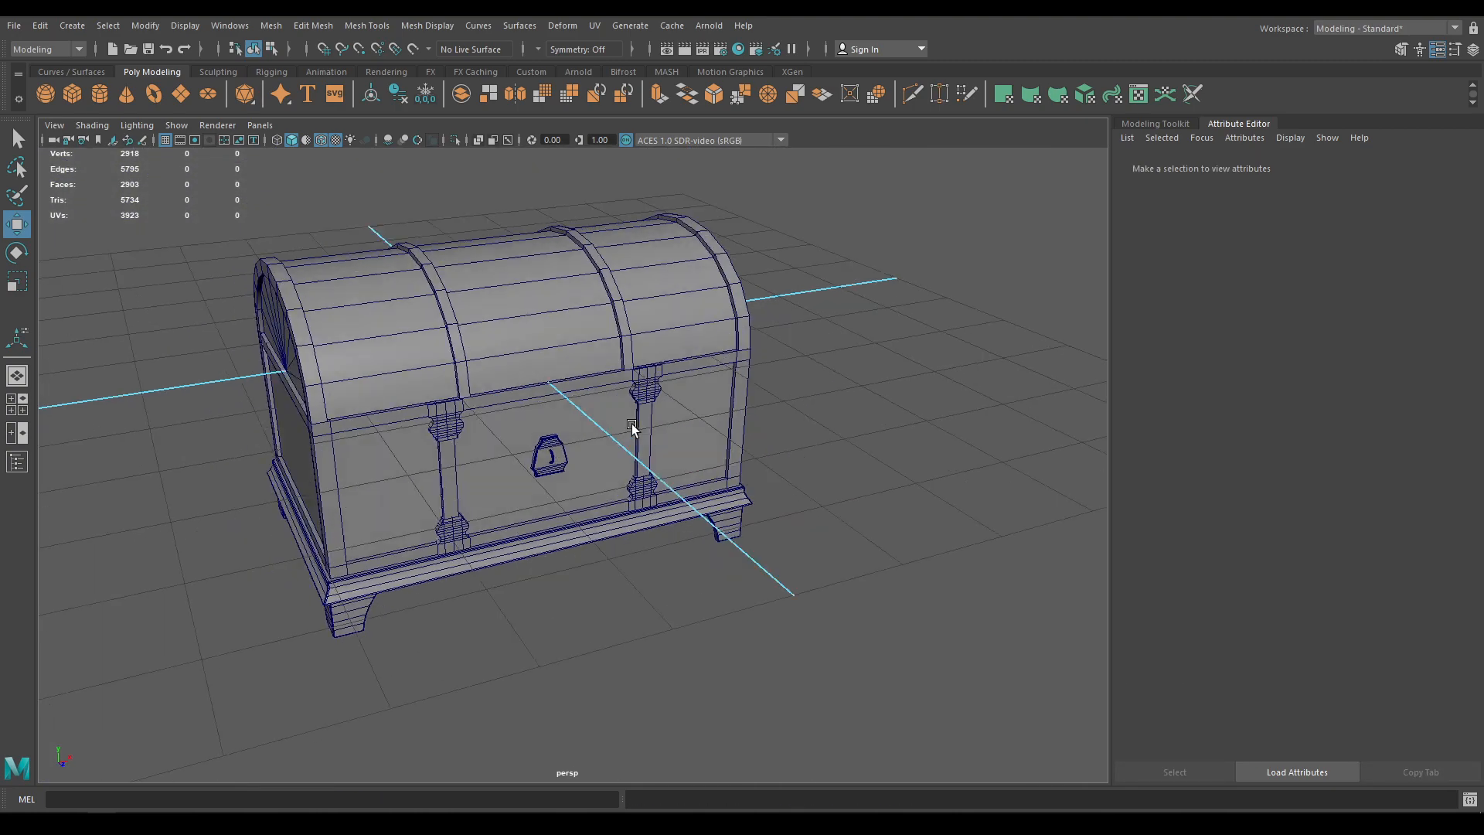
{"action": "left_click", "coordinate": [323, 136]}
{"action": "mouse_move", "coordinate": [447, 281]}
{"action": "left_mouse_down", "text": "alt"}
{"action": "mouse_move", "coordinate": [569, 282]}
{"action": "mouse_move", "coordinate": [456, 255]}
{"action": "left_mouse_up", "text": "alt"}
{"action": "scroll", "coordinate": [592, 586], "scroll_direction": "up", "scroll_amount": 5}
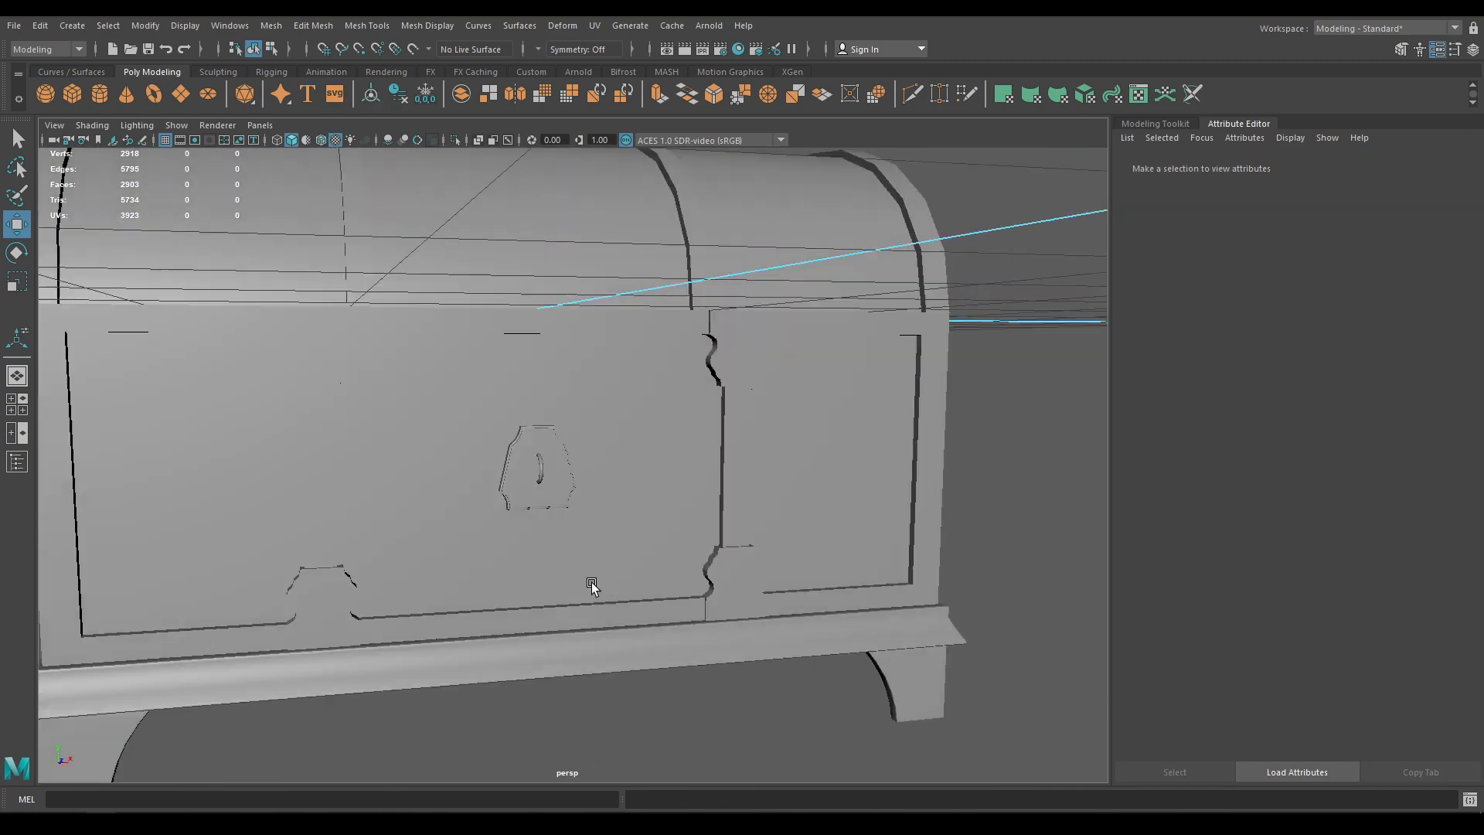
{"action": "left_click_drag", "start_coordinate": [591, 582], "coordinate": [646, 527], "text": "alt"}
{"action": "scroll", "coordinate": [537, 561], "scroll_direction": "up", "scroll_amount": 6}
Inspect the lock plate, right end and back of the chest, then select the hinge pin cylinder
{"action": "left_click_drag", "start_coordinate": [536, 560], "coordinate": [497, 579], "text": "alt"}
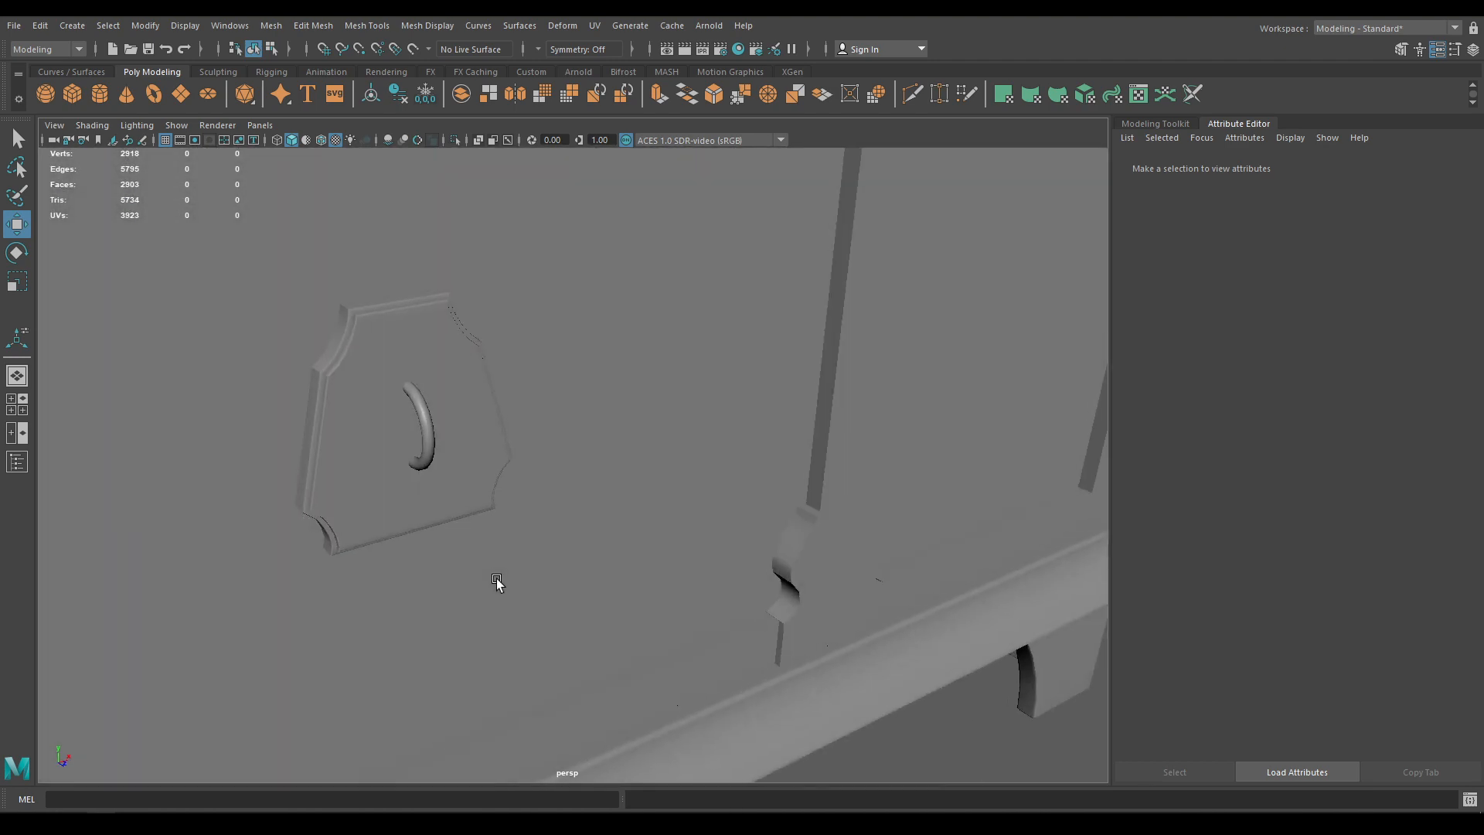
{"action": "scroll", "coordinate": [700, 574], "scroll_direction": "down", "scroll_amount": 3}
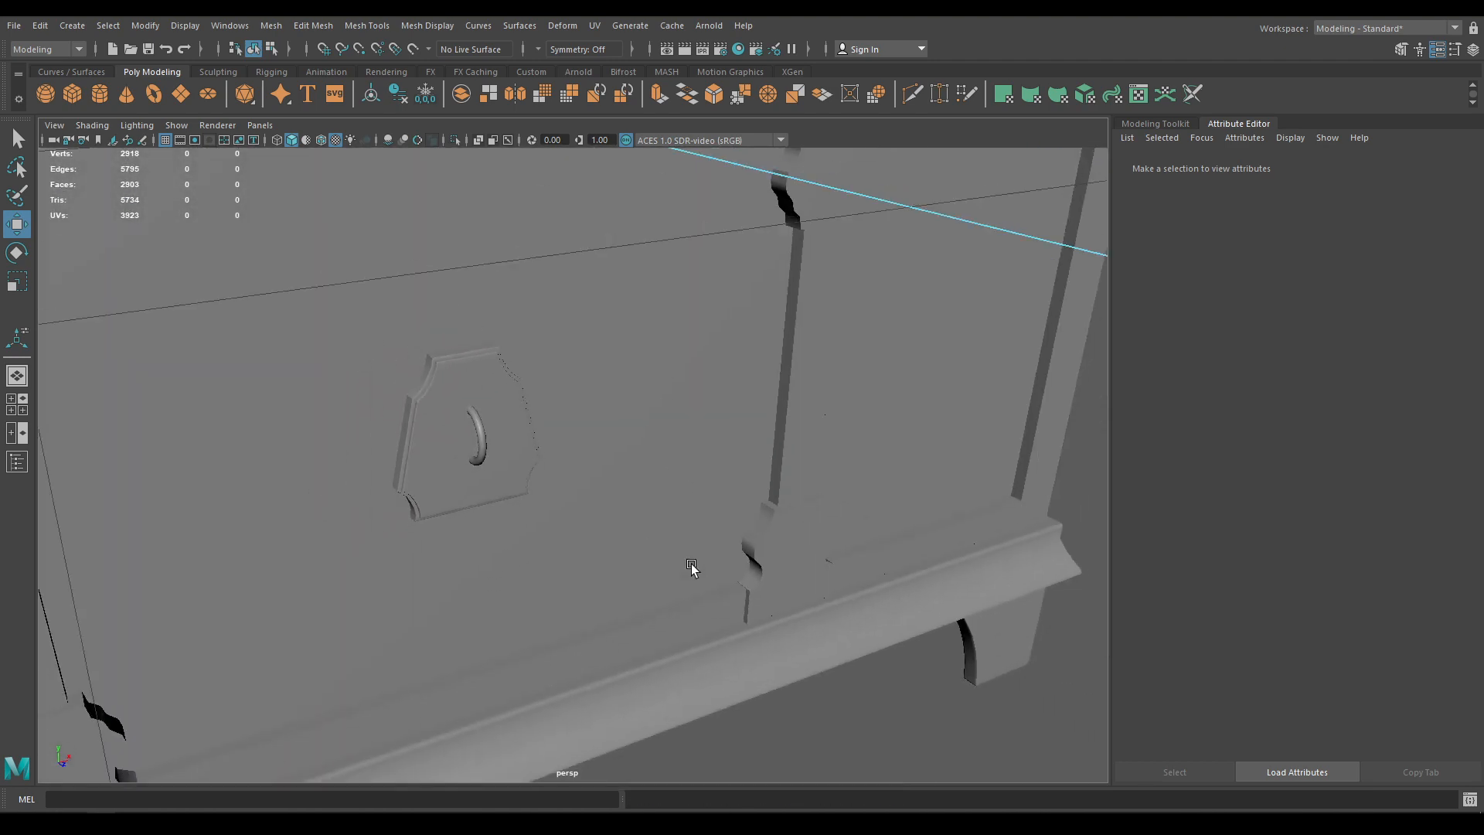
{"action": "scroll", "coordinate": [692, 566], "scroll_direction": "down", "scroll_amount": 5}
{"action": "left_click_drag", "start_coordinate": [692, 567], "coordinate": [549, 424], "text": "alt"}
{"action": "scroll", "coordinate": [550, 424], "scroll_direction": "down", "scroll_amount": 5}
{"action": "left_click_drag", "start_coordinate": [695, 424], "coordinate": [541, 456], "text": "alt"}
{"action": "scroll", "coordinate": [679, 573], "scroll_direction": "up", "scroll_amount": 5}
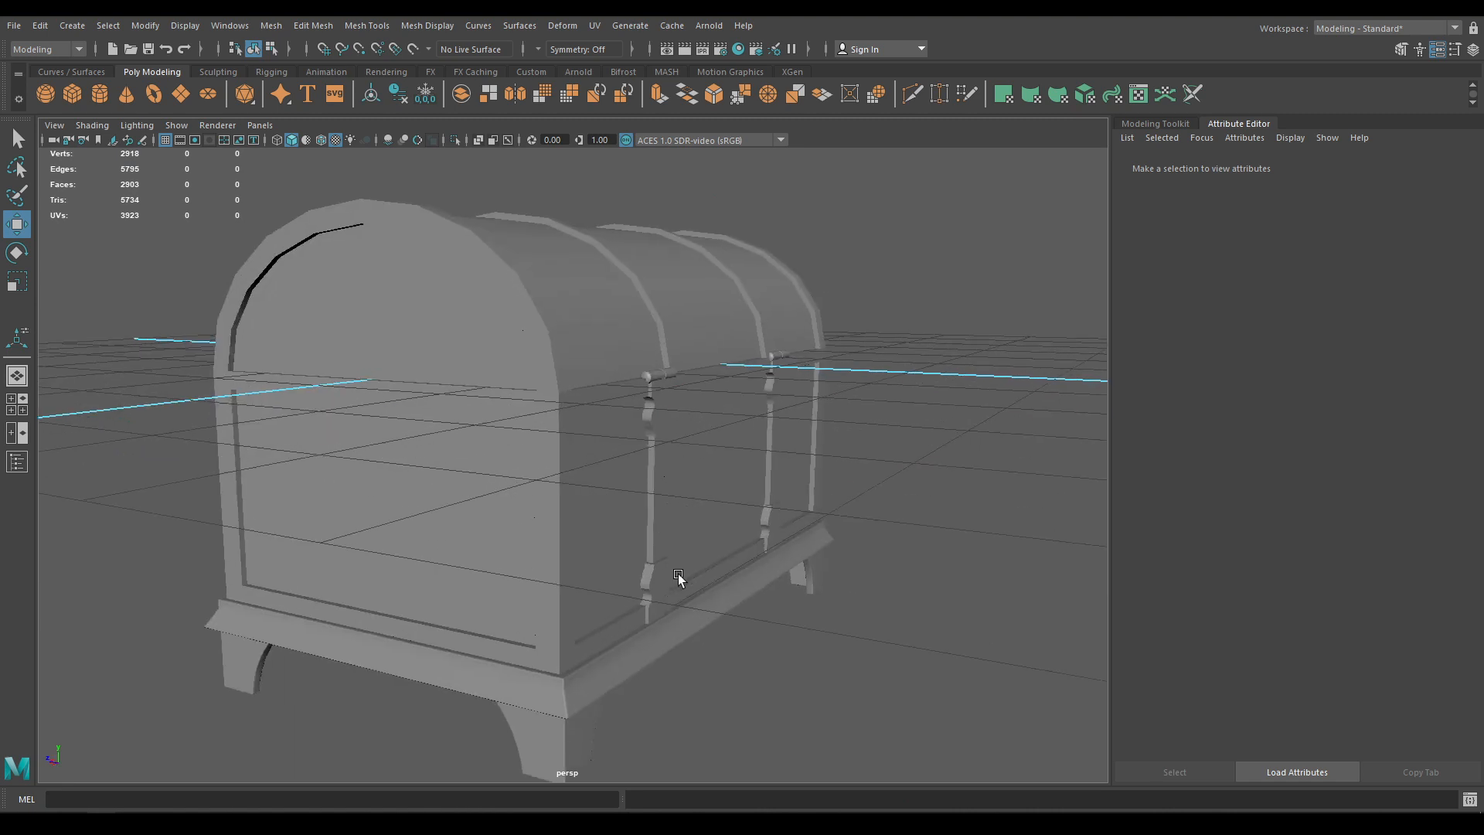
{"action": "left_click_drag", "start_coordinate": [679, 573], "coordinate": [685, 462], "text": "alt"}
{"action": "left_click", "coordinate": [662, 455]}
Move the hinge pin cylinder forward to Z 6.177 and slide it along X toward the centre
{"action": "left_click_drag", "start_coordinate": [623, 514], "coordinate": [658, 533], "text": "alt"}
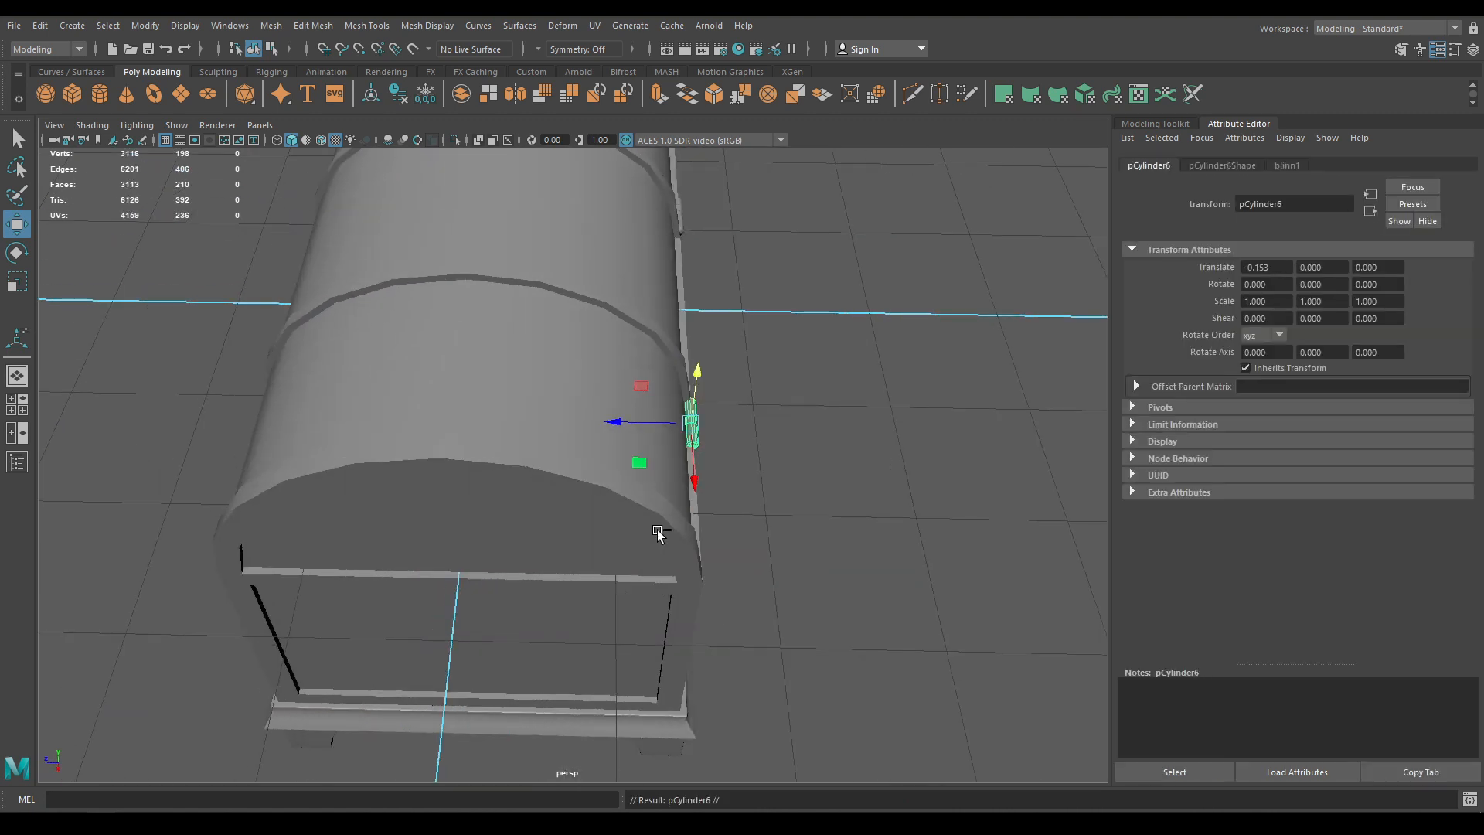
{"action": "left_click_drag", "start_coordinate": [619, 422], "coordinate": [534, 331]}
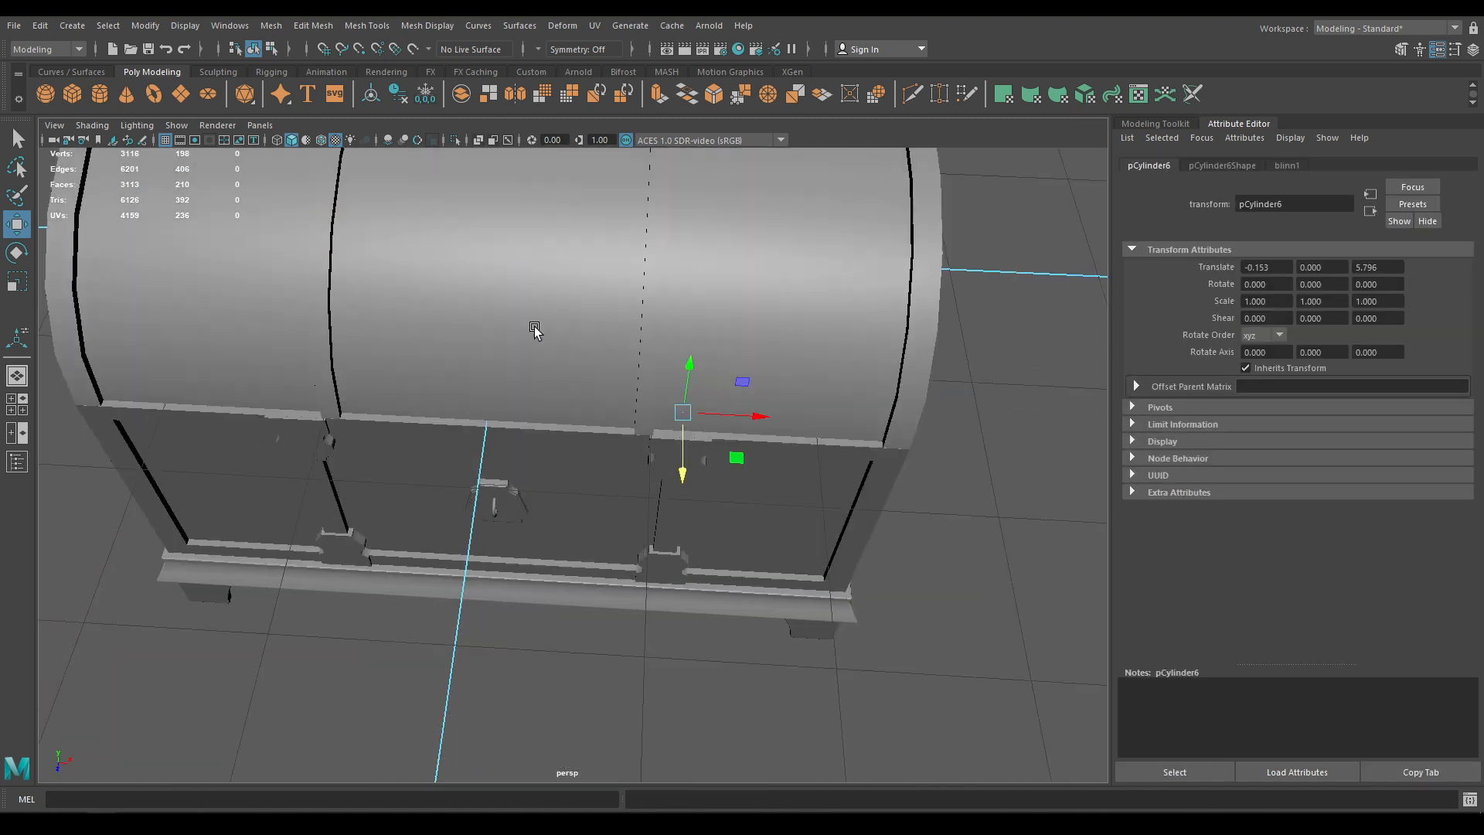
{"action": "left_click_drag", "start_coordinate": [685, 476], "coordinate": [696, 500]}
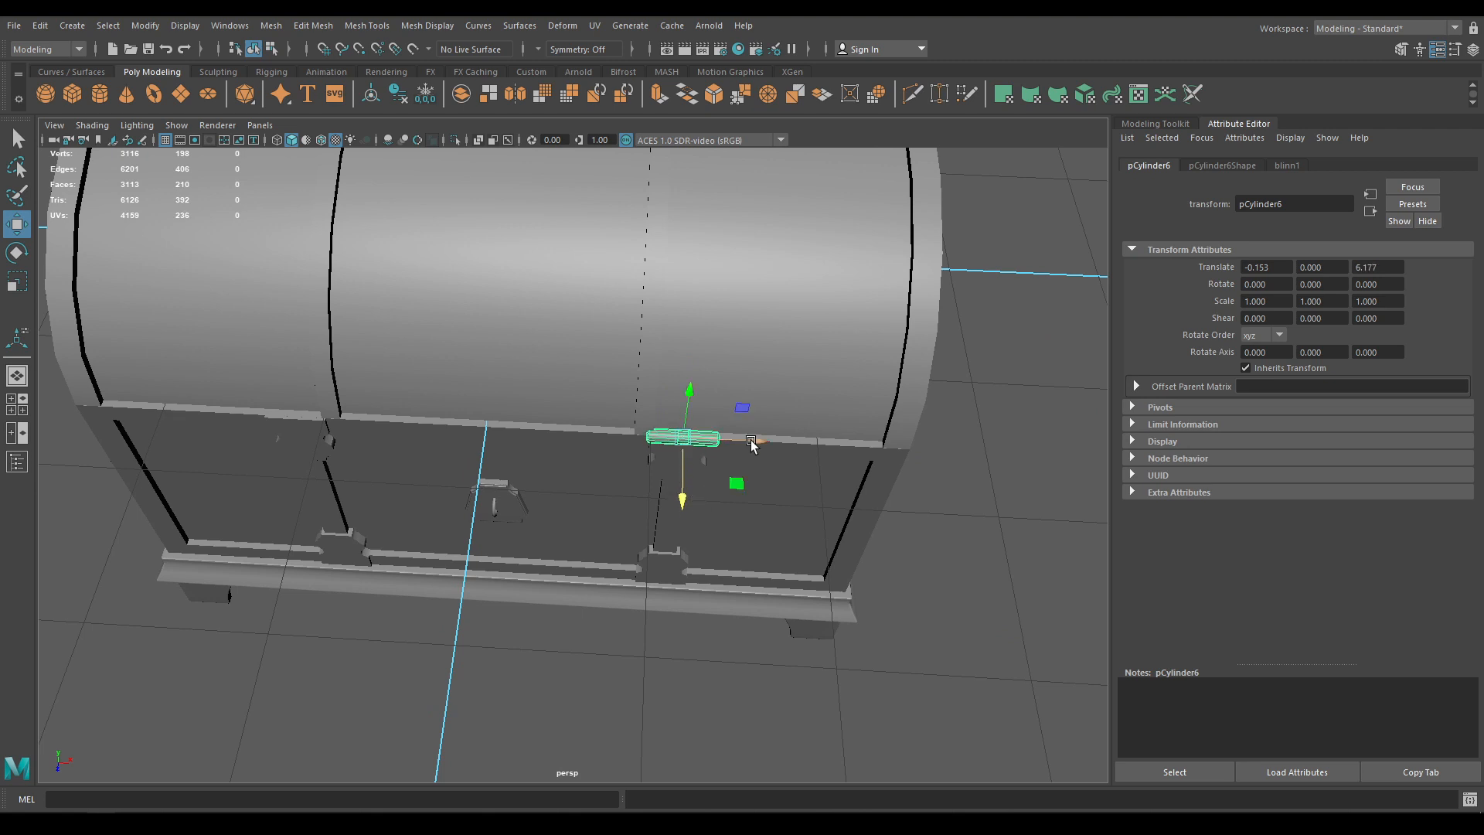
{"action": "left_click_drag", "start_coordinate": [752, 441], "coordinate": [620, 564]}
In front view with wireframe on, align the cylinder above the handle plate at X -2.483
{"action": "key", "text": "space"}
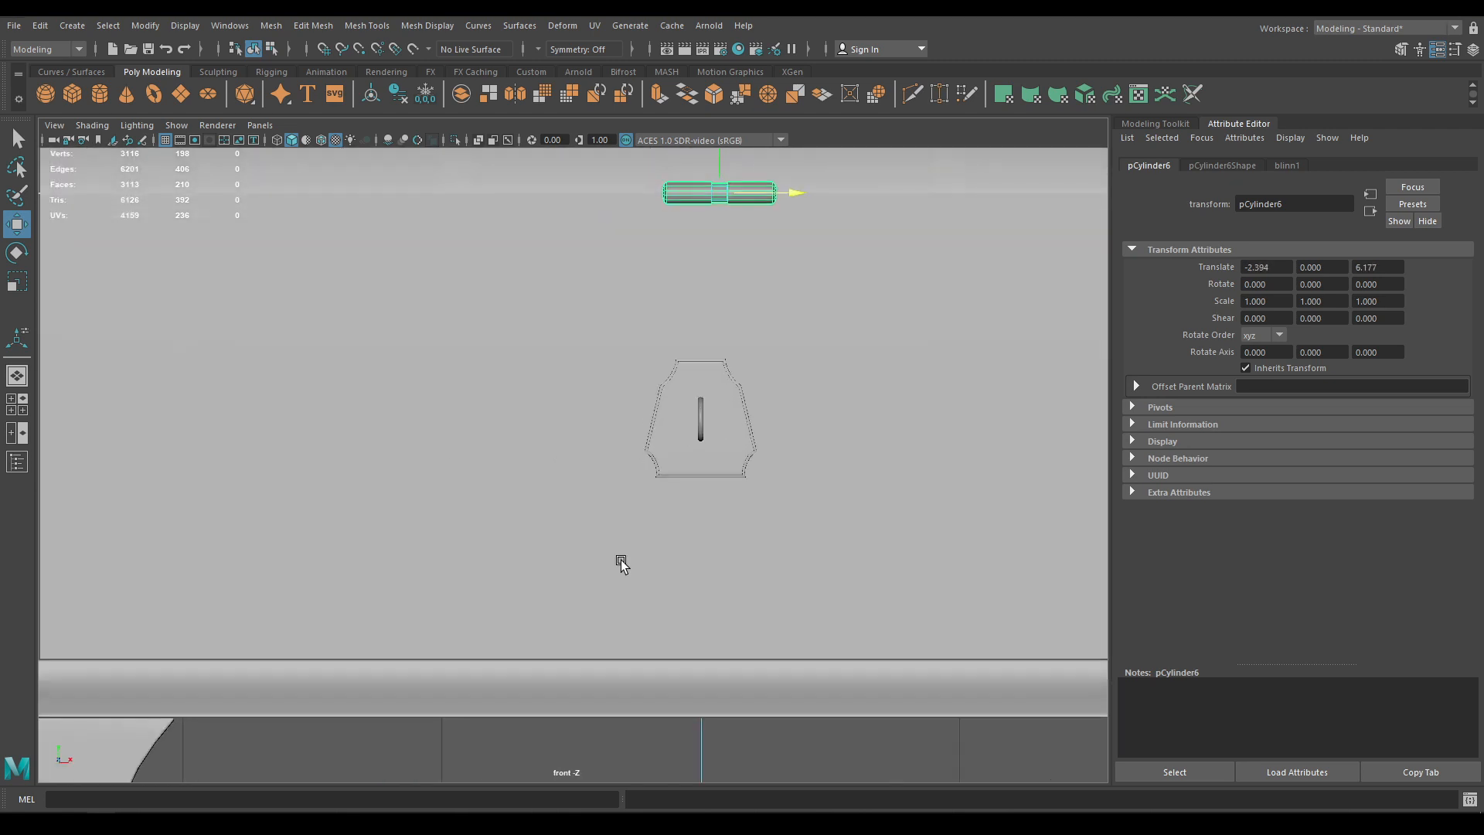
{"action": "left_click", "coordinate": [322, 141]}
{"action": "right_click_drag", "start_coordinate": [620, 371], "coordinate": [669, 575], "text": "alt"}
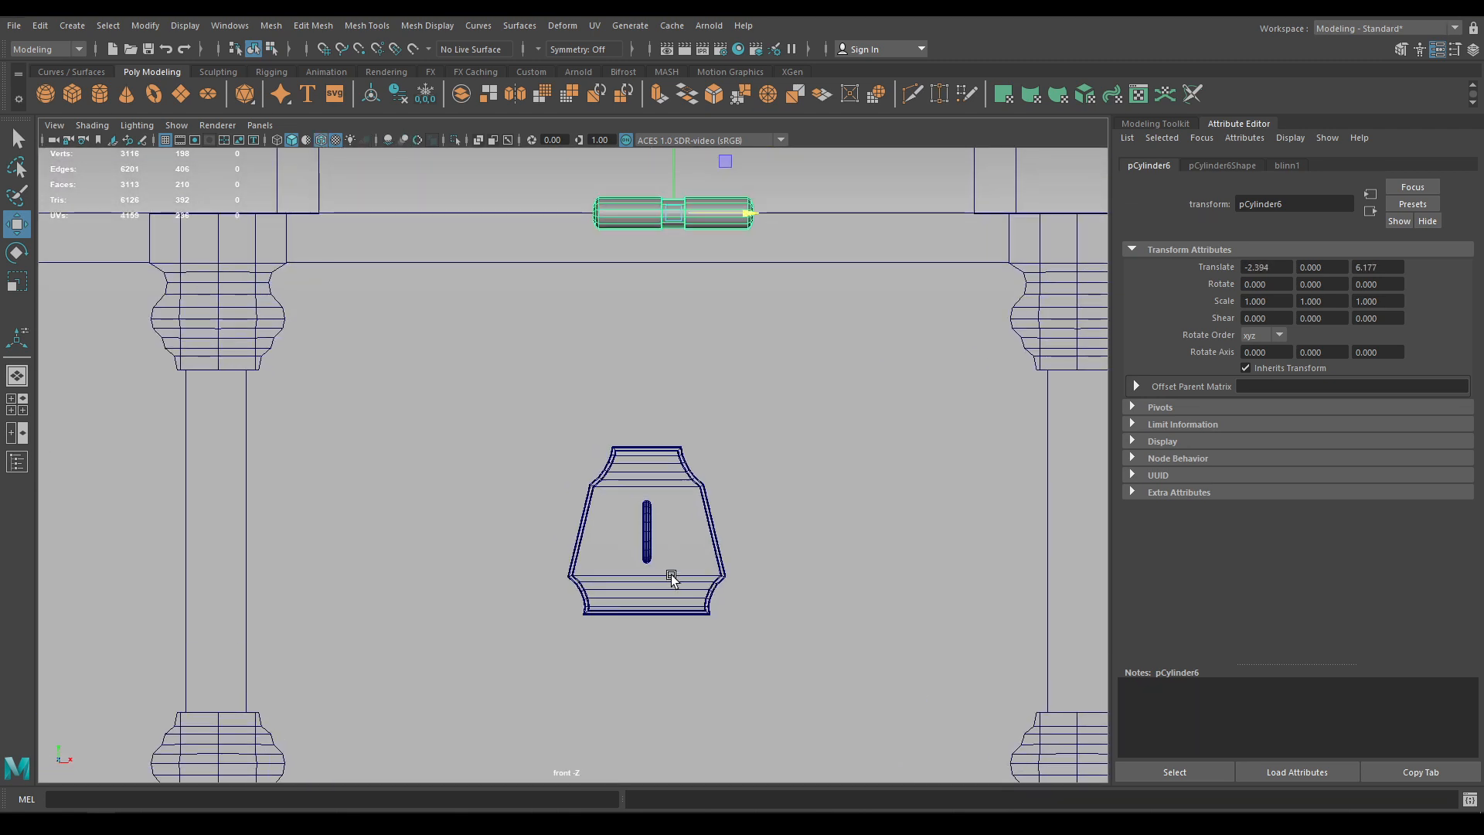
{"action": "middle_click_drag", "start_coordinate": [666, 346], "coordinate": [619, 414], "text": "alt"}
{"action": "left_click_drag", "start_coordinate": [714, 288], "coordinate": [693, 304]}
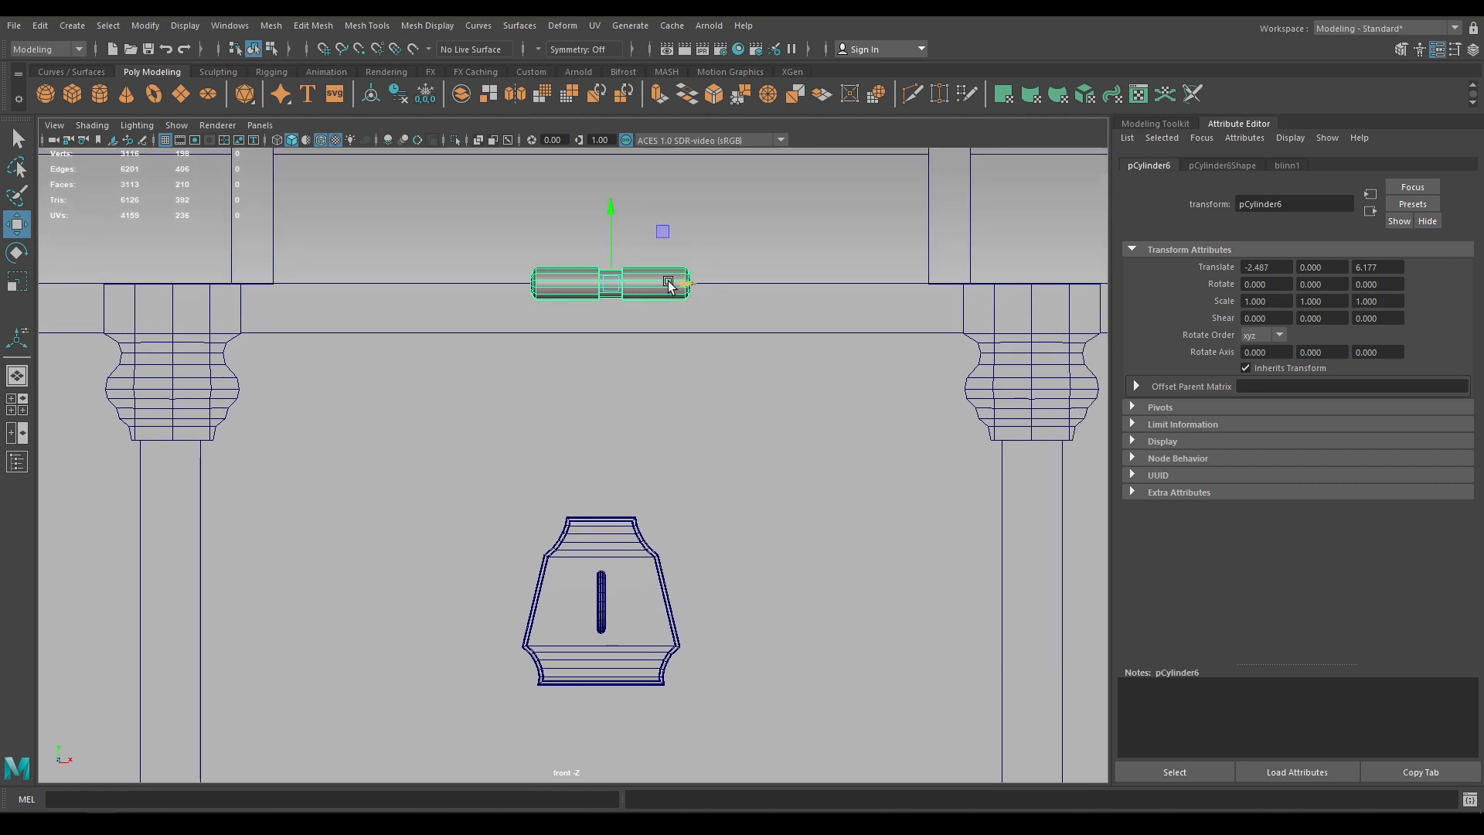
{"action": "left_click_drag", "start_coordinate": [669, 284], "coordinate": [673, 284]}
Deselect the hinge pin and bring up the polygon primitives menu
{"action": "right_click_drag", "start_coordinate": [746, 538], "coordinate": [713, 456], "text": "alt"}
{"action": "middle_click_drag", "start_coordinate": [706, 619], "coordinate": [689, 542], "text": "alt"}
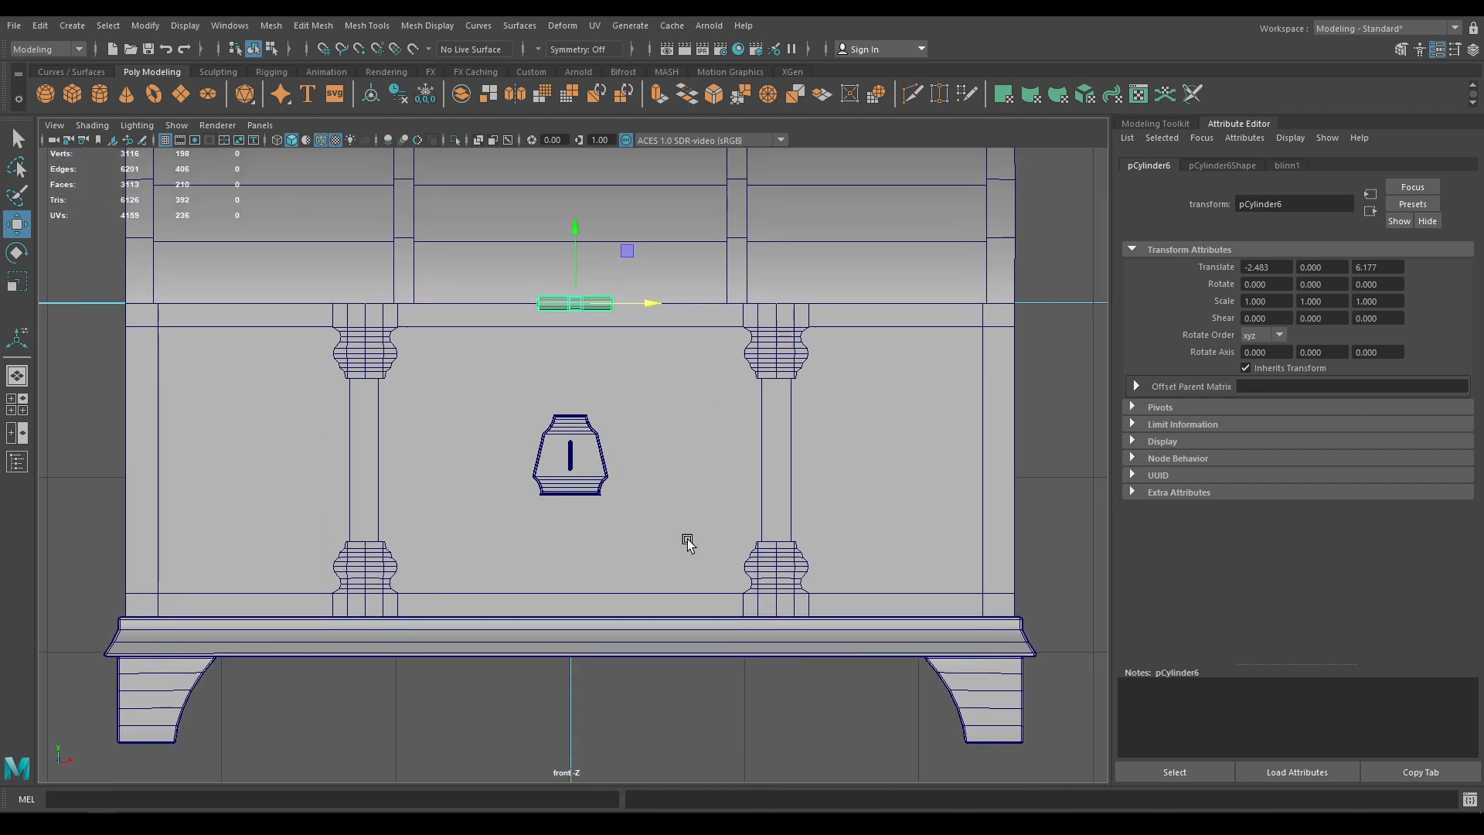
{"action": "middle_click_drag", "start_coordinate": [667, 703], "coordinate": [667, 577], "text": "alt"}
{"action": "left_click", "coordinate": [680, 601]}
{"action": "right_click", "coordinate": [680, 601], "text": "shift"}
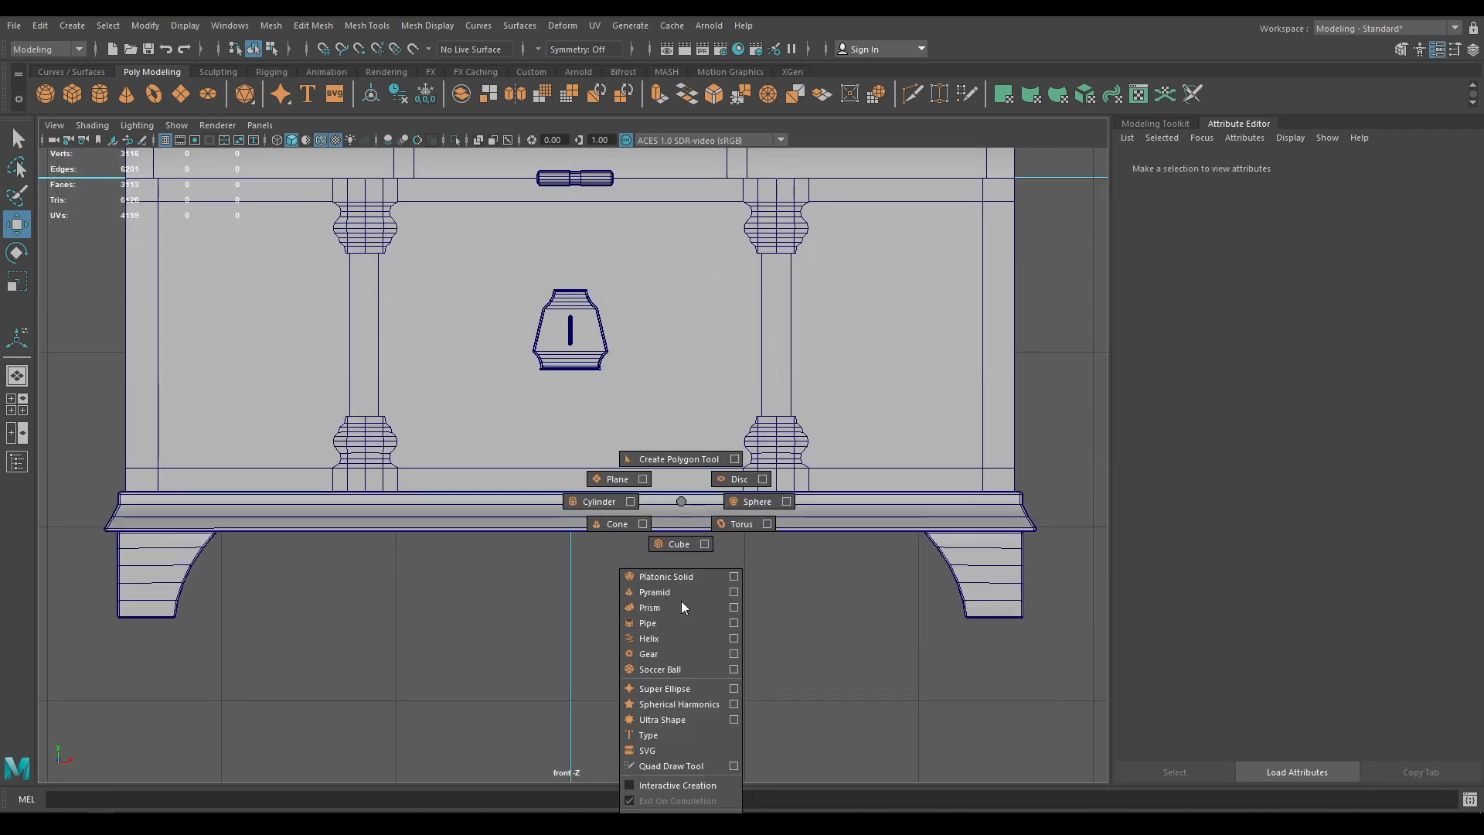
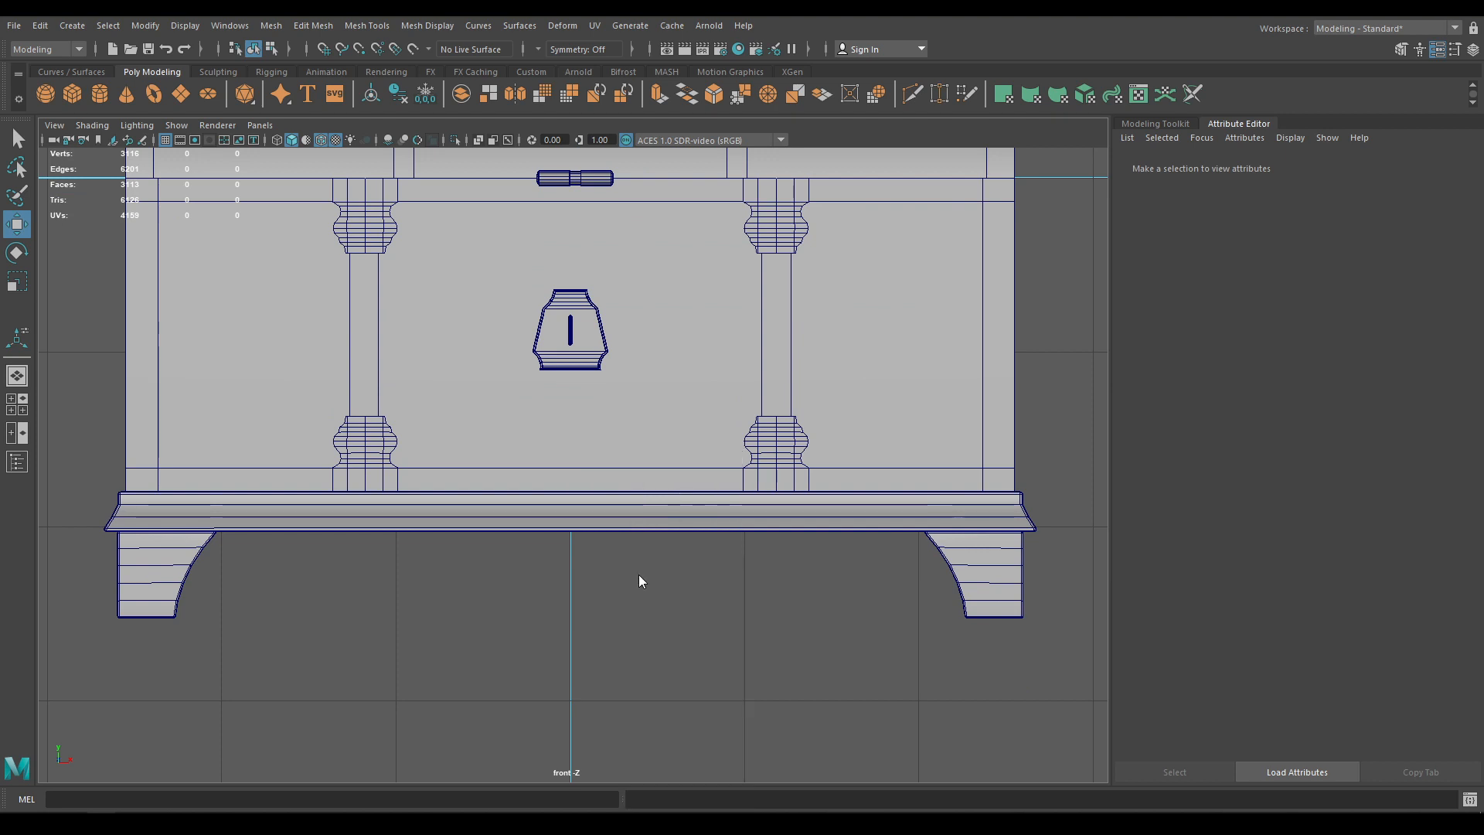
Create a plane, move it toward the chest front and rotate it 90° on X to face front
{"action": "right_click_drag", "start_coordinate": [637, 501], "coordinate": [586, 461], "text": "shift"}
{"action": "key", "text": "space"}
{"action": "mouse_move", "coordinate": [618, 431]}
{"action": "left_mouse_down"}
{"action": "mouse_move", "coordinate": [614, 398]}
{"action": "mouse_move", "coordinate": [598, 446]}
{"action": "left_mouse_up"}
{"action": "left_click_drag", "start_coordinate": [506, 400], "coordinate": [497, 696]}
{"action": "key", "text": "space"}
{"action": "key", "text": "e"}
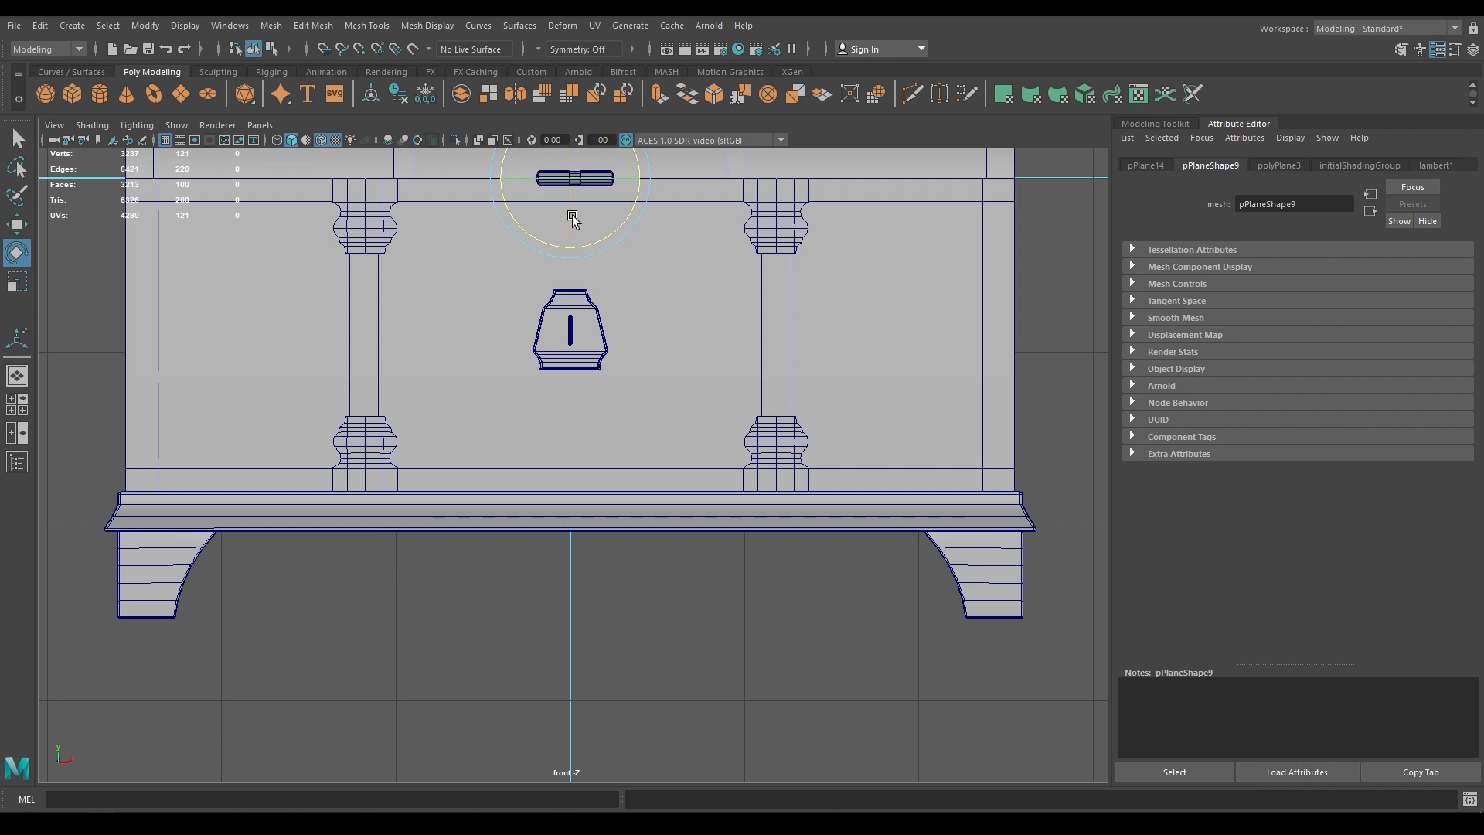
{"action": "left_click_drag", "start_coordinate": [570, 219], "coordinate": [576, 290]}
{"action": "key", "text": "w"}
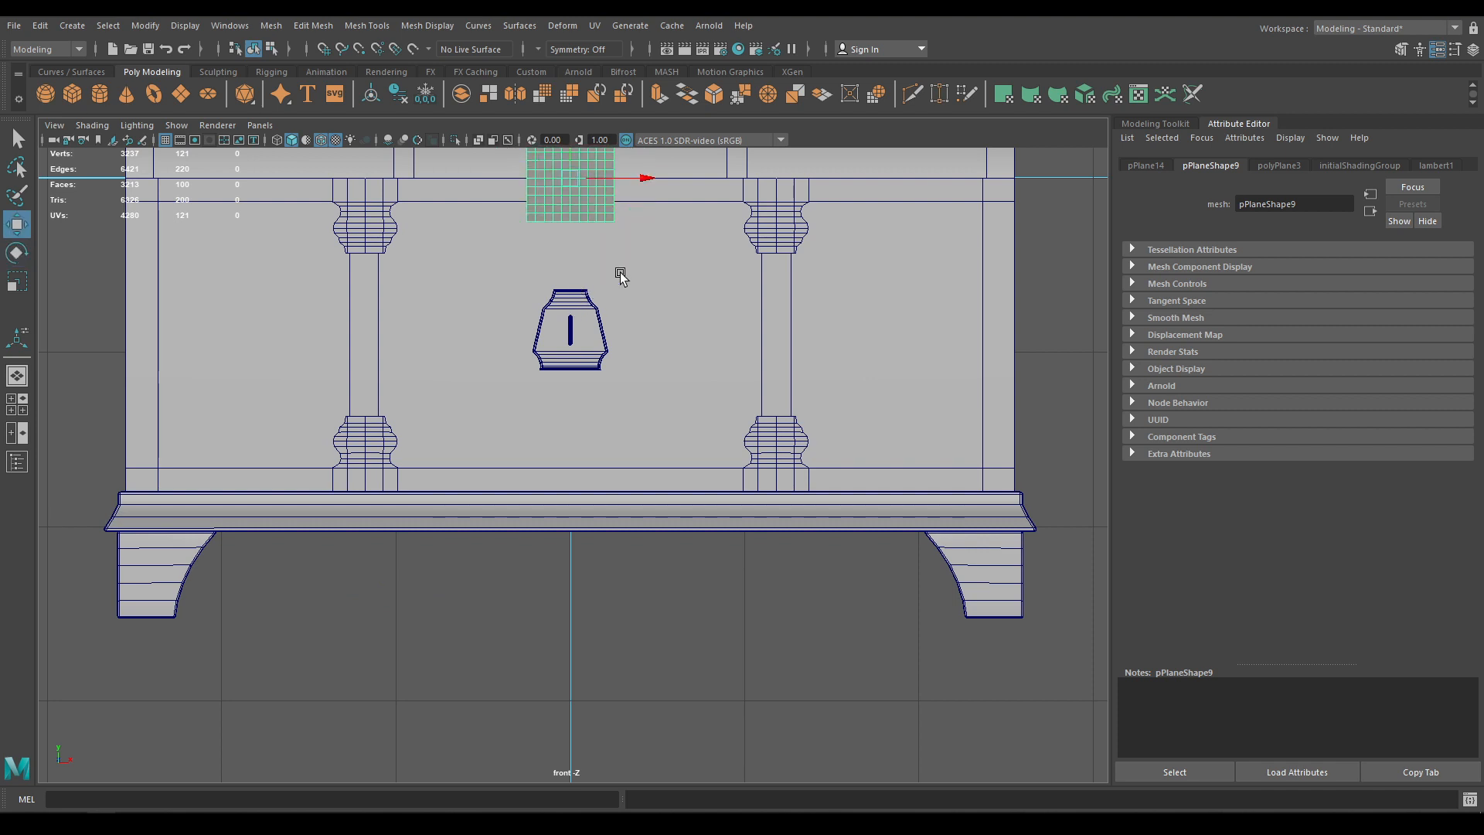
{"action": "right_click_drag", "start_coordinate": [616, 278], "coordinate": [700, 532], "text": "alt"}
Set the plane's width and height subdivisions to 1 so it is a single face
{"action": "key", "text": "t"}
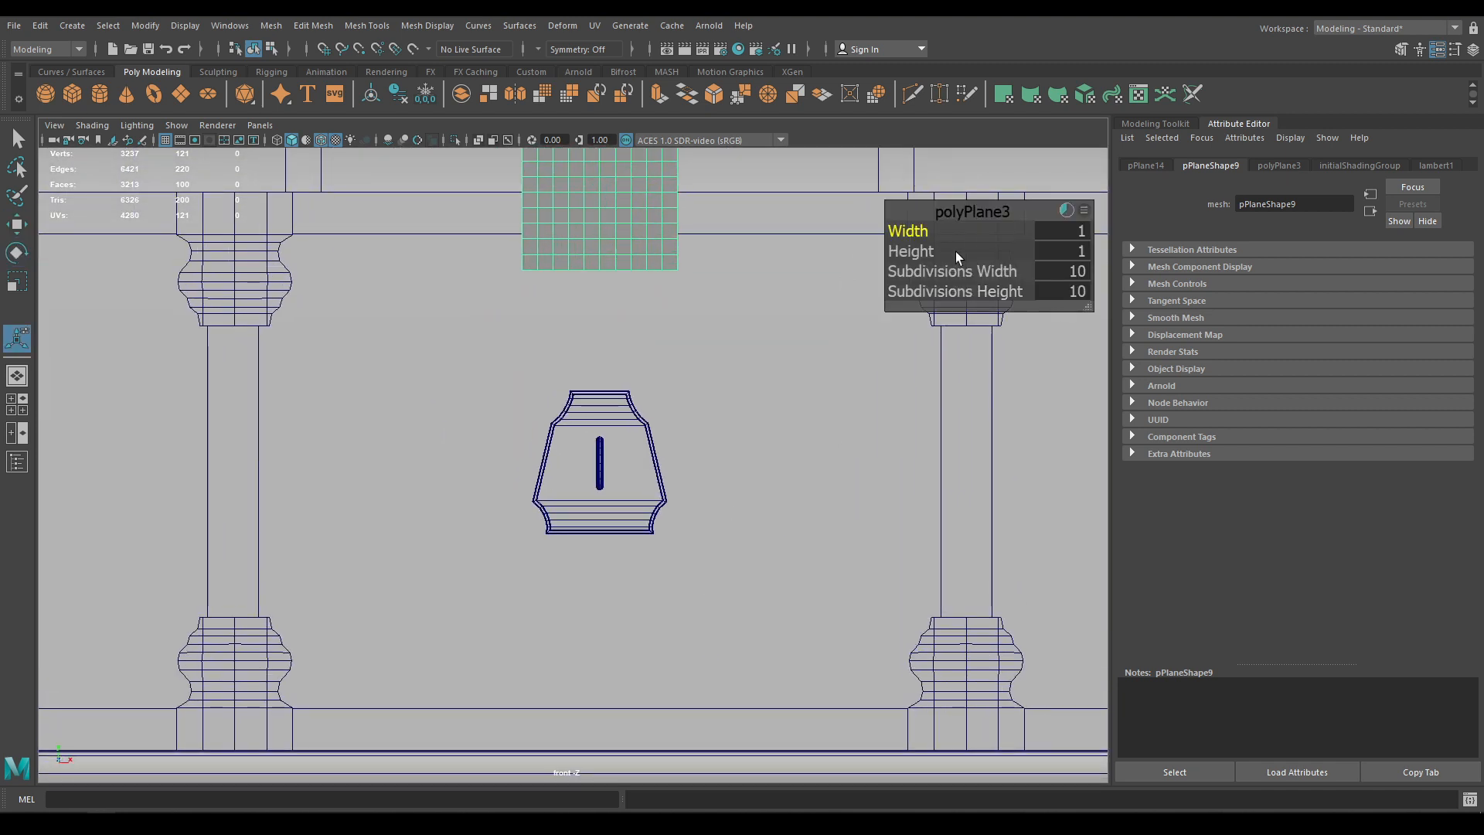
{"action": "left_click", "coordinate": [1073, 270]}
{"action": "type", "text": "1"}
{"action": "key", "text": "Tab"}
{"action": "type", "text": "1"}
{"action": "key", "text": "Return"}
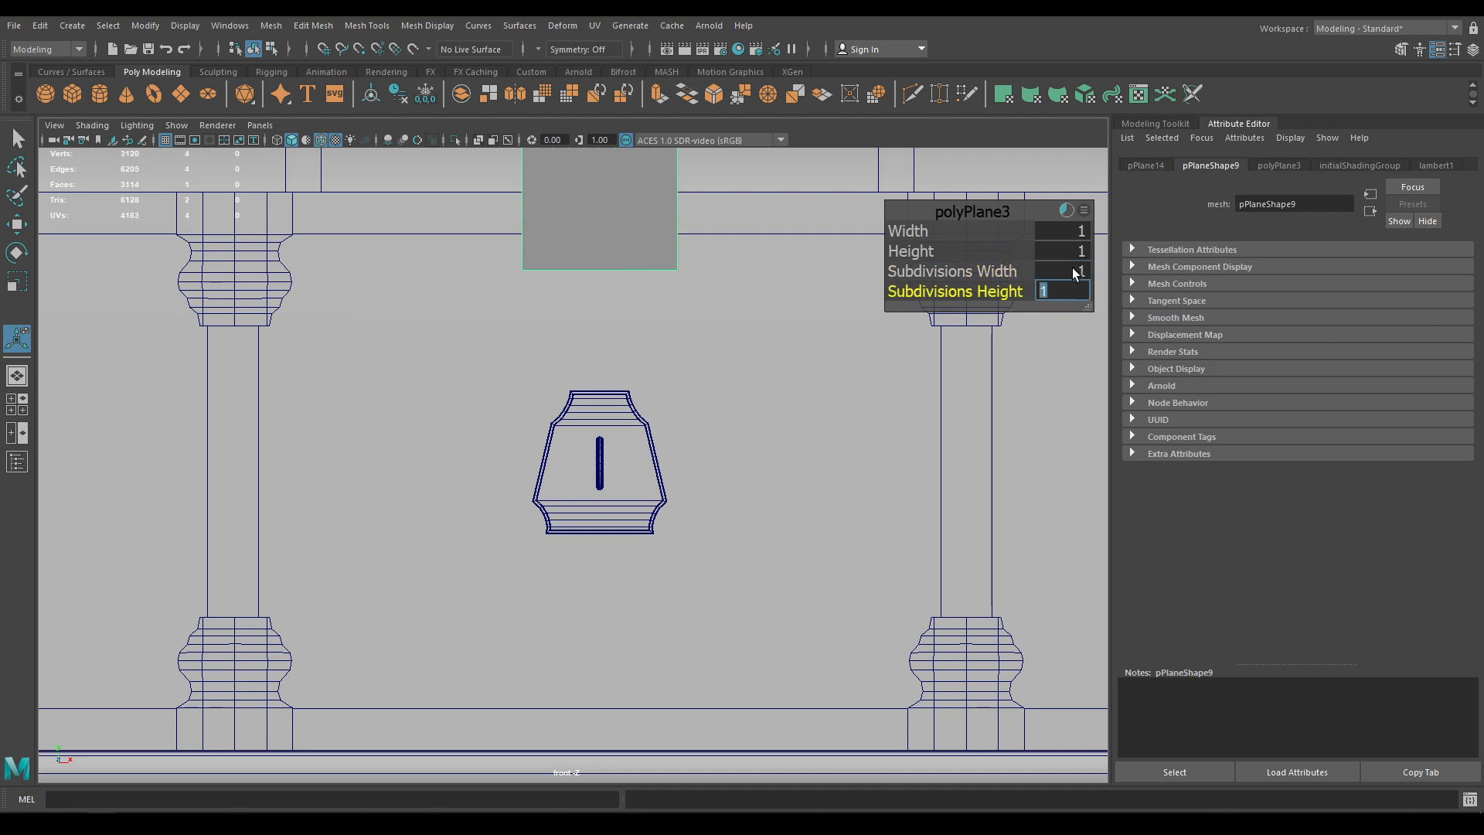
Move the plane down below the hinge and make it narrower
{"action": "key", "text": "w"}
{"action": "middle_click_drag", "start_coordinate": [545, 255], "coordinate": [618, 368], "text": "alt"}
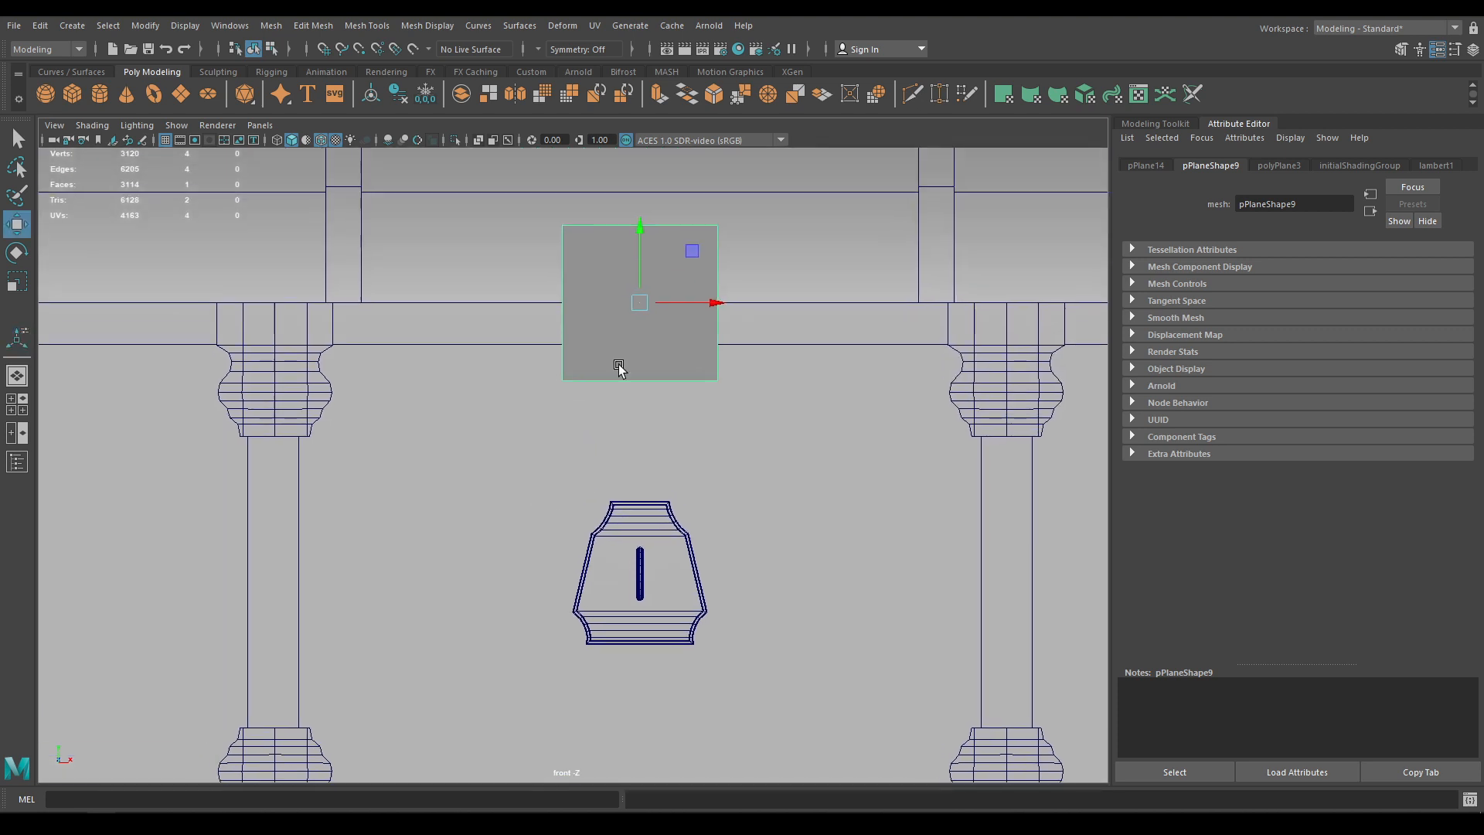
{"action": "left_click_drag", "start_coordinate": [640, 231], "coordinate": [653, 314]}
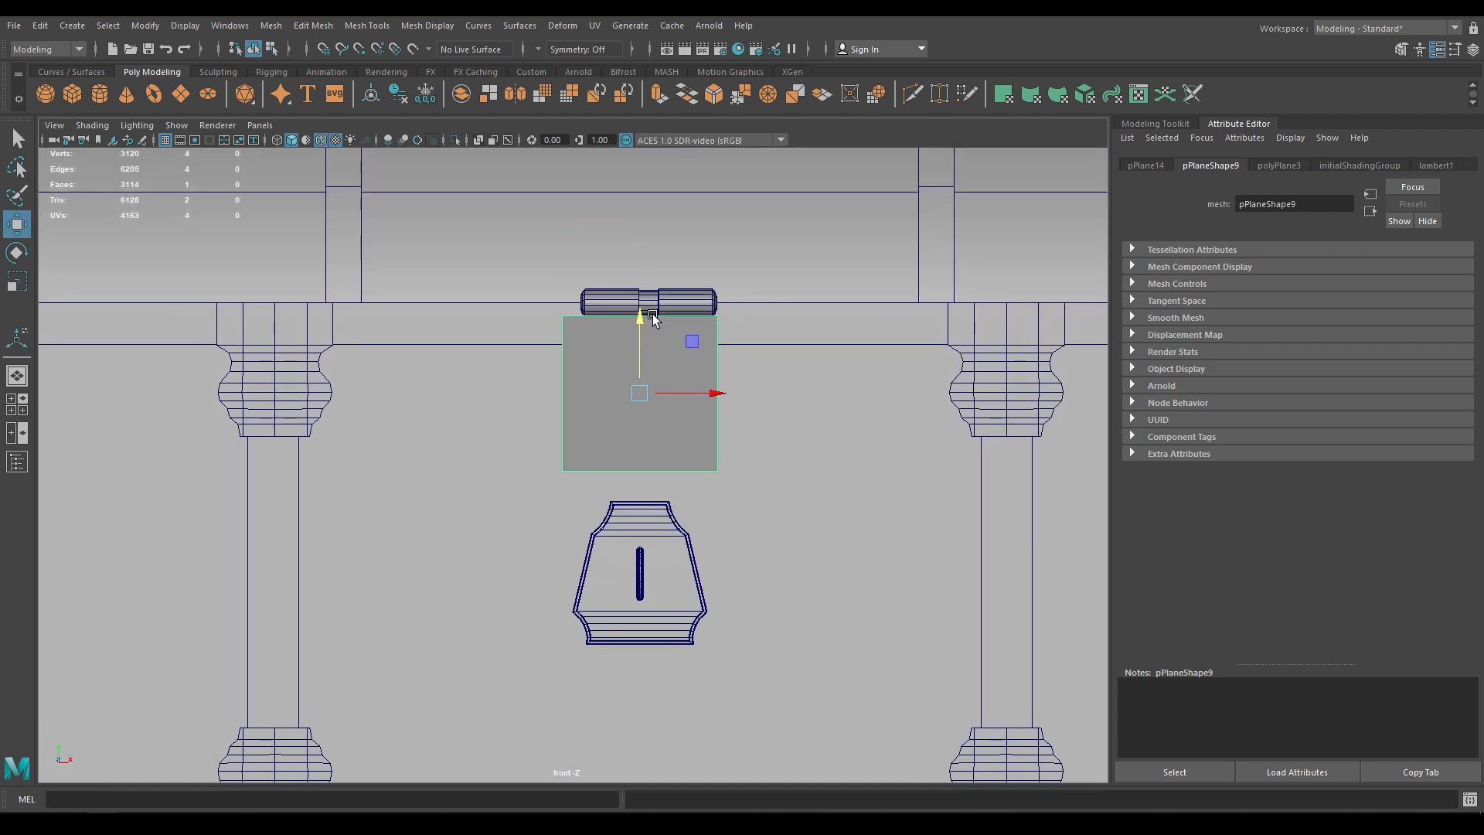
{"action": "key", "text": "r"}
{"action": "mouse_move", "coordinate": [710, 392]}
{"action": "left_mouse_down"}
{"action": "mouse_move", "coordinate": [670, 392]}
{"action": "mouse_move", "coordinate": [716, 393]}
{"action": "left_mouse_up"}
{"action": "key", "text": "w"}
Check the chest in perspective, then lower the plane onto the lock plate and centre it in wireframe
{"action": "key", "text": "space"}
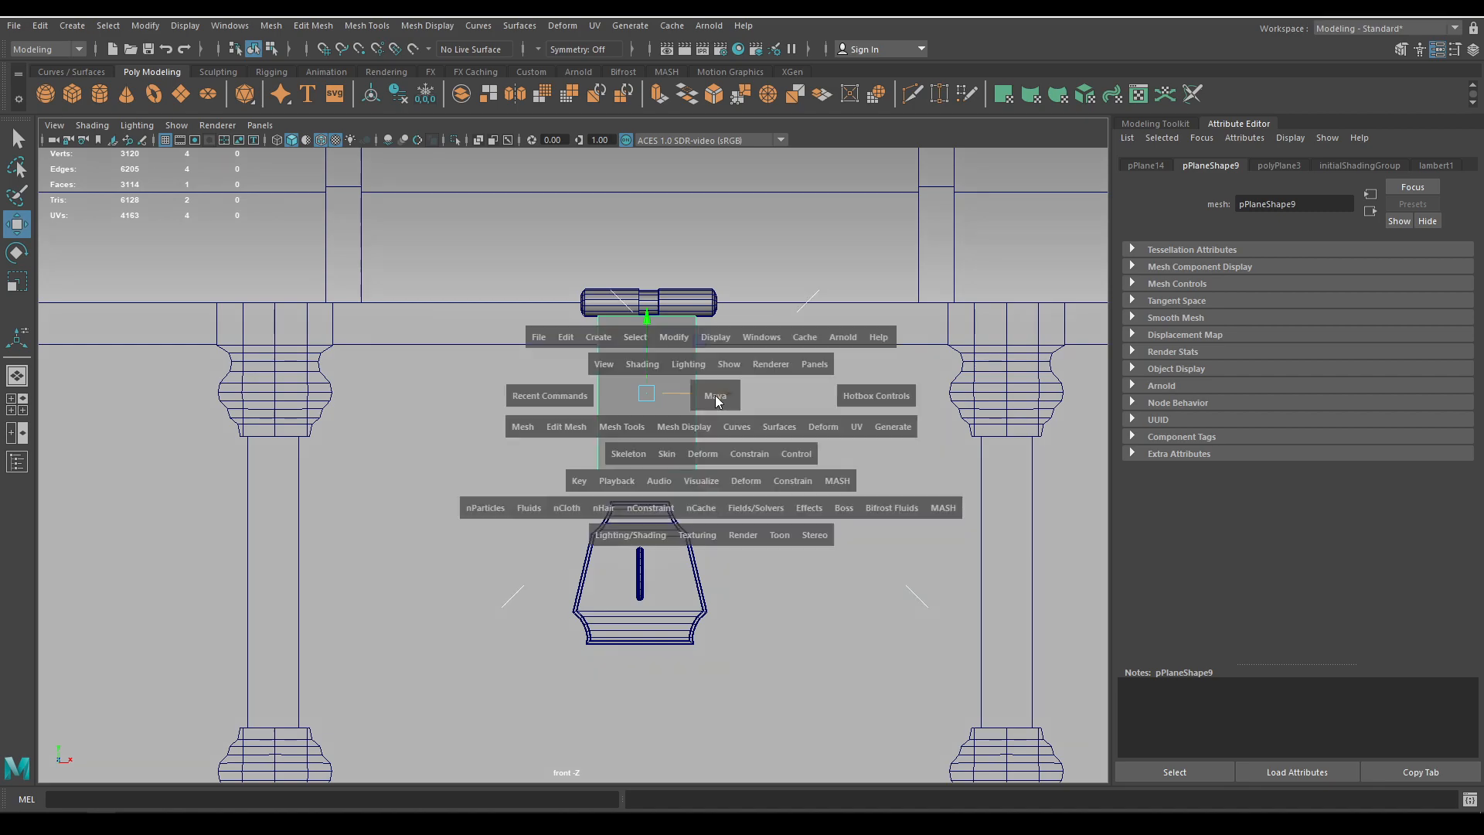
{"action": "left_click", "coordinate": [715, 401]}
{"action": "right_click_drag", "start_coordinate": [708, 425], "coordinate": [652, 311], "text": "alt"}
{"action": "left_click_drag", "start_coordinate": [652, 312], "coordinate": [633, 351], "text": "alt"}
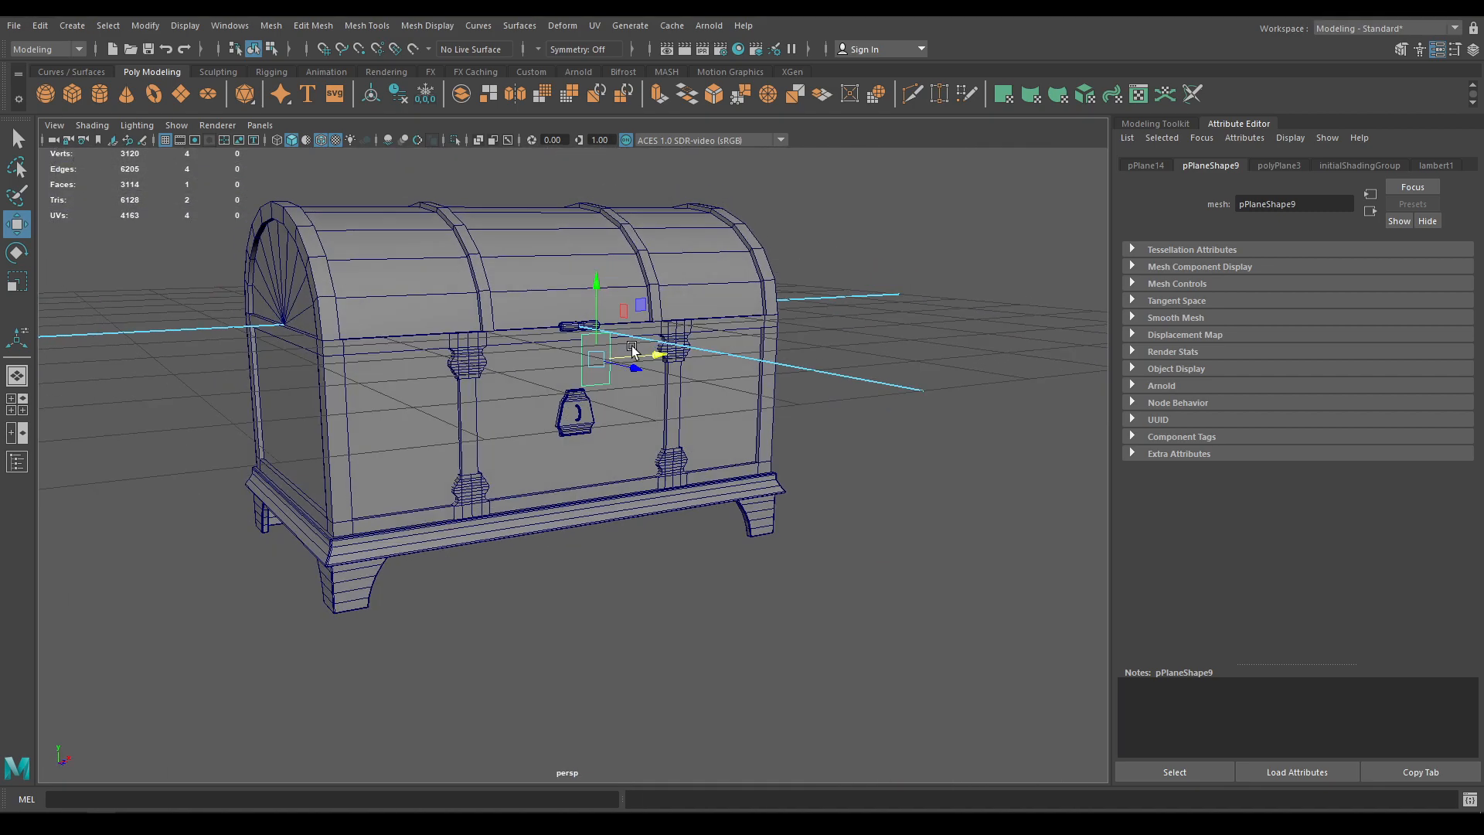
{"action": "right_click_drag", "start_coordinate": [632, 351], "coordinate": [633, 401], "text": "alt"}
{"action": "key", "text": "space"}
{"action": "left_click_drag", "start_coordinate": [633, 403], "coordinate": [637, 441]}
{"action": "left_click_drag", "start_coordinate": [638, 326], "coordinate": [660, 485]}
{"action": "right_click_drag", "start_coordinate": [660, 485], "coordinate": [682, 663], "text": "alt"}
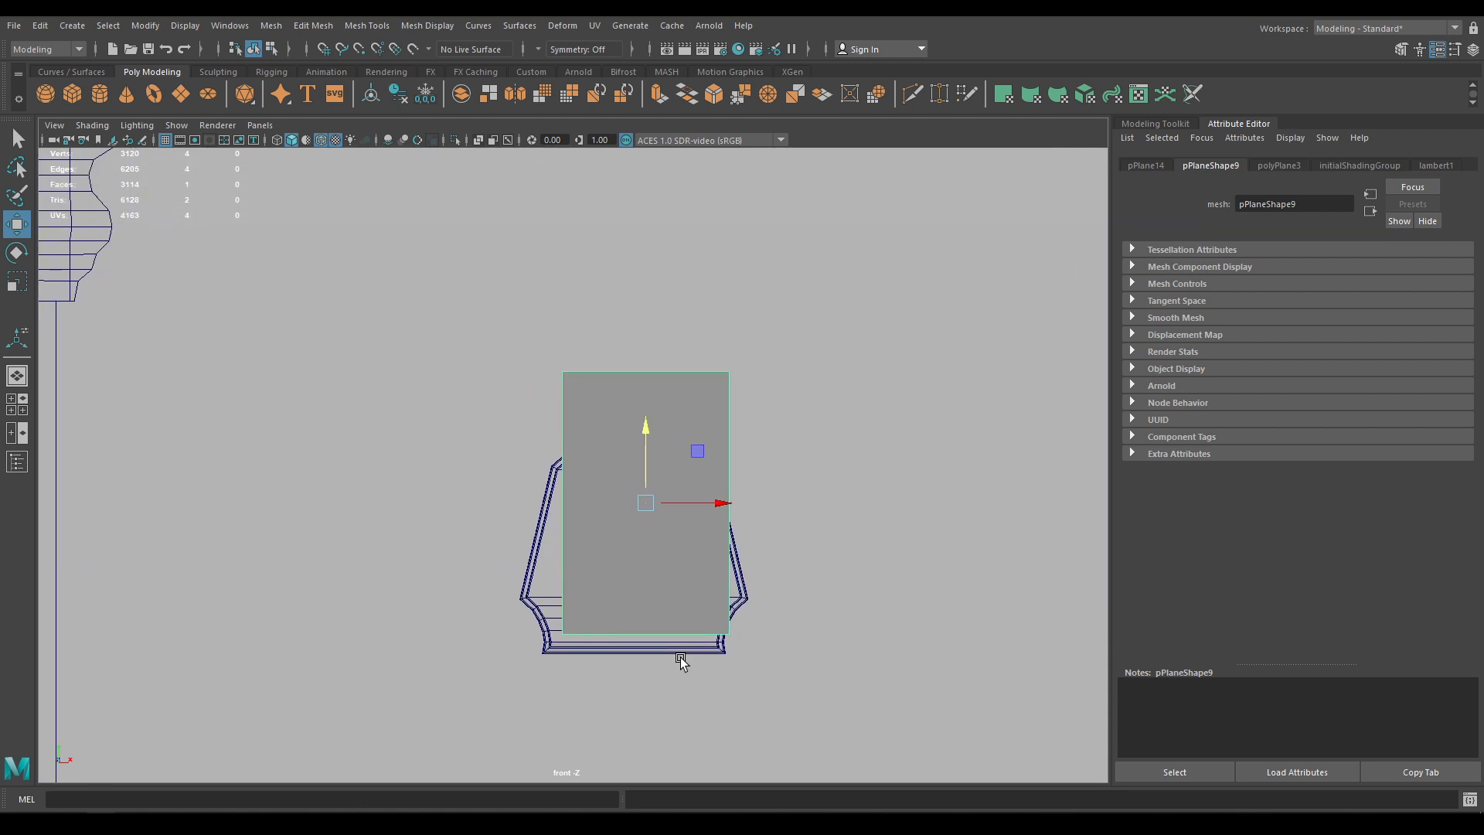
{"action": "key", "text": "4"}
{"action": "left_click_drag", "start_coordinate": [722, 503], "coordinate": [702, 509]}
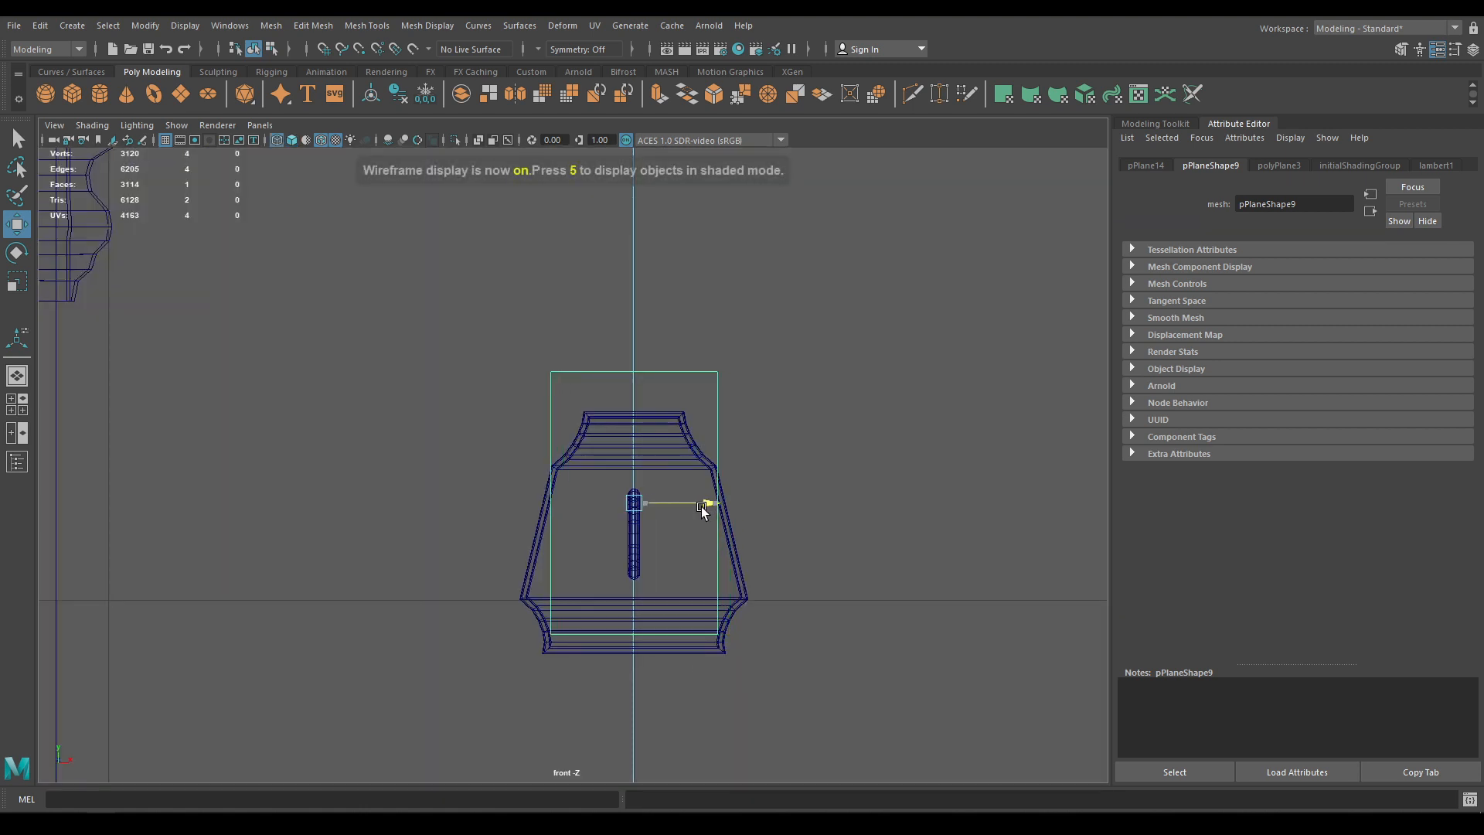
Slide the hinge cylinder left so it is centred above the lock plate
{"action": "middle_click_drag", "start_coordinate": [688, 489], "coordinate": [700, 610], "text": "alt"}
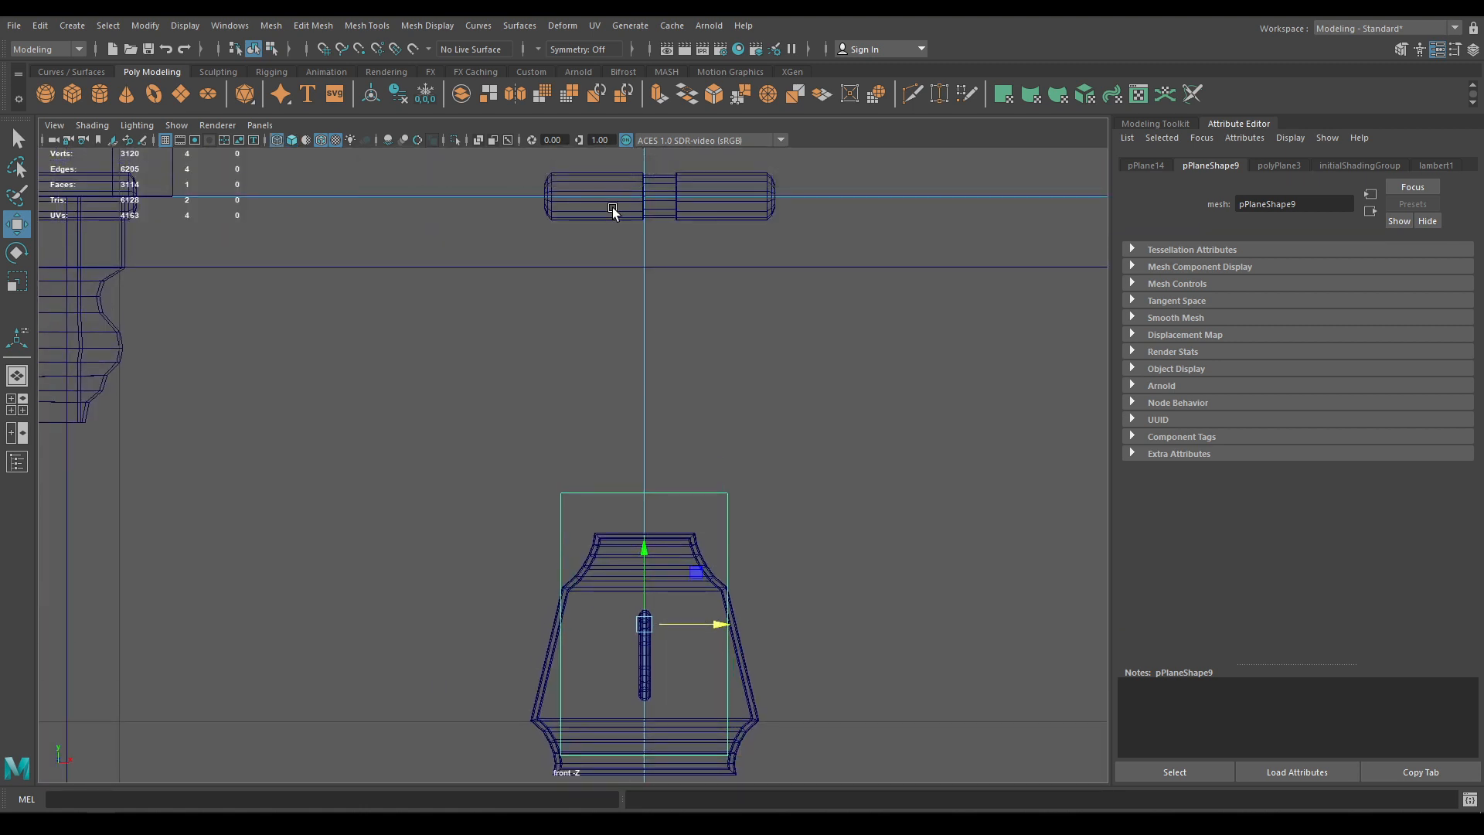
{"action": "left_click", "coordinate": [607, 214]}
{"action": "left_click_drag", "start_coordinate": [736, 194], "coordinate": [721, 195]}
{"action": "left_click", "coordinate": [722, 526]}
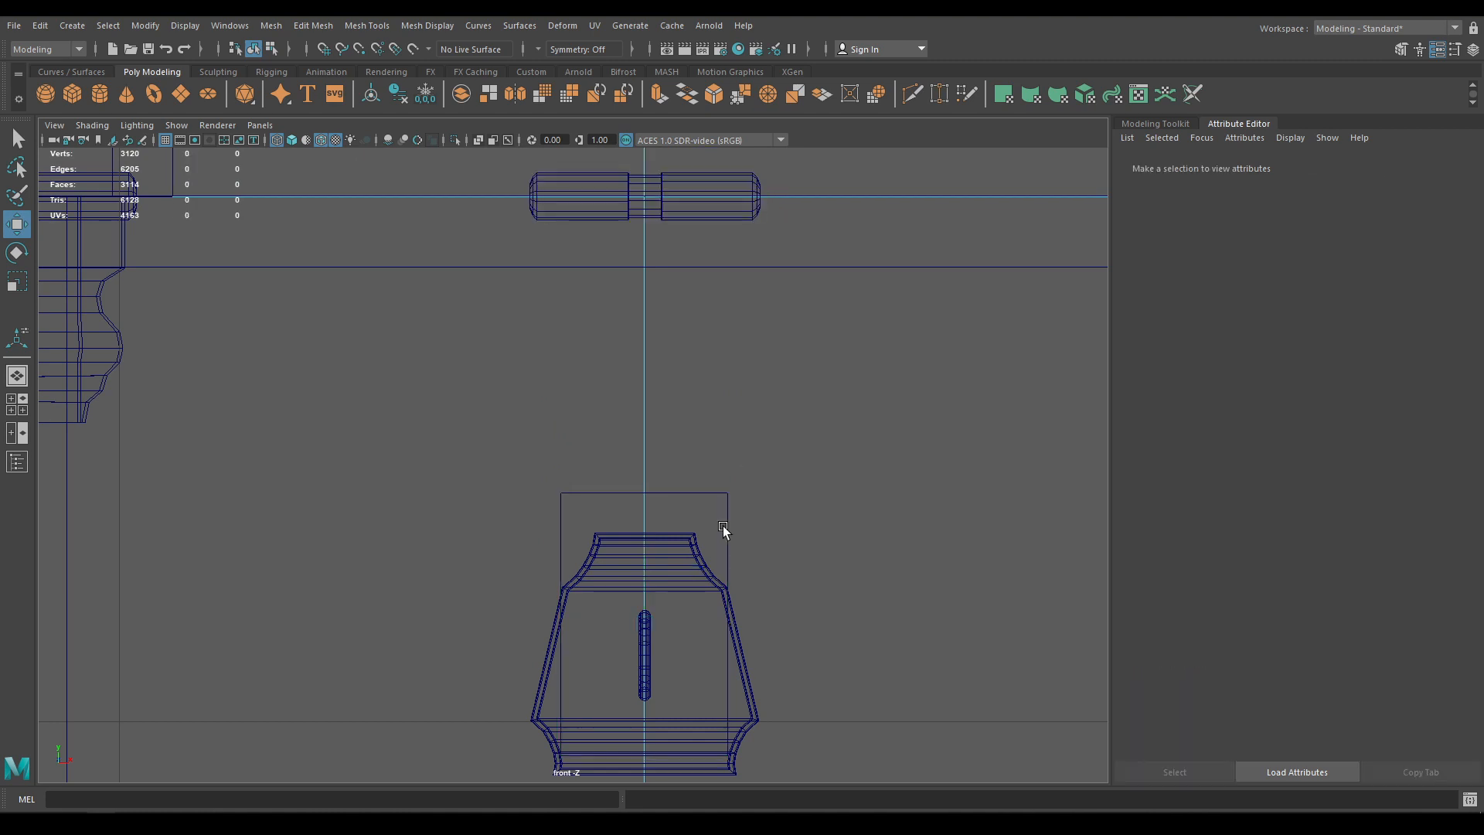
Scale the plane slightly narrower and shorter to fit the lock plate
{"action": "left_click", "coordinate": [726, 526]}
{"action": "key", "text": "r"}
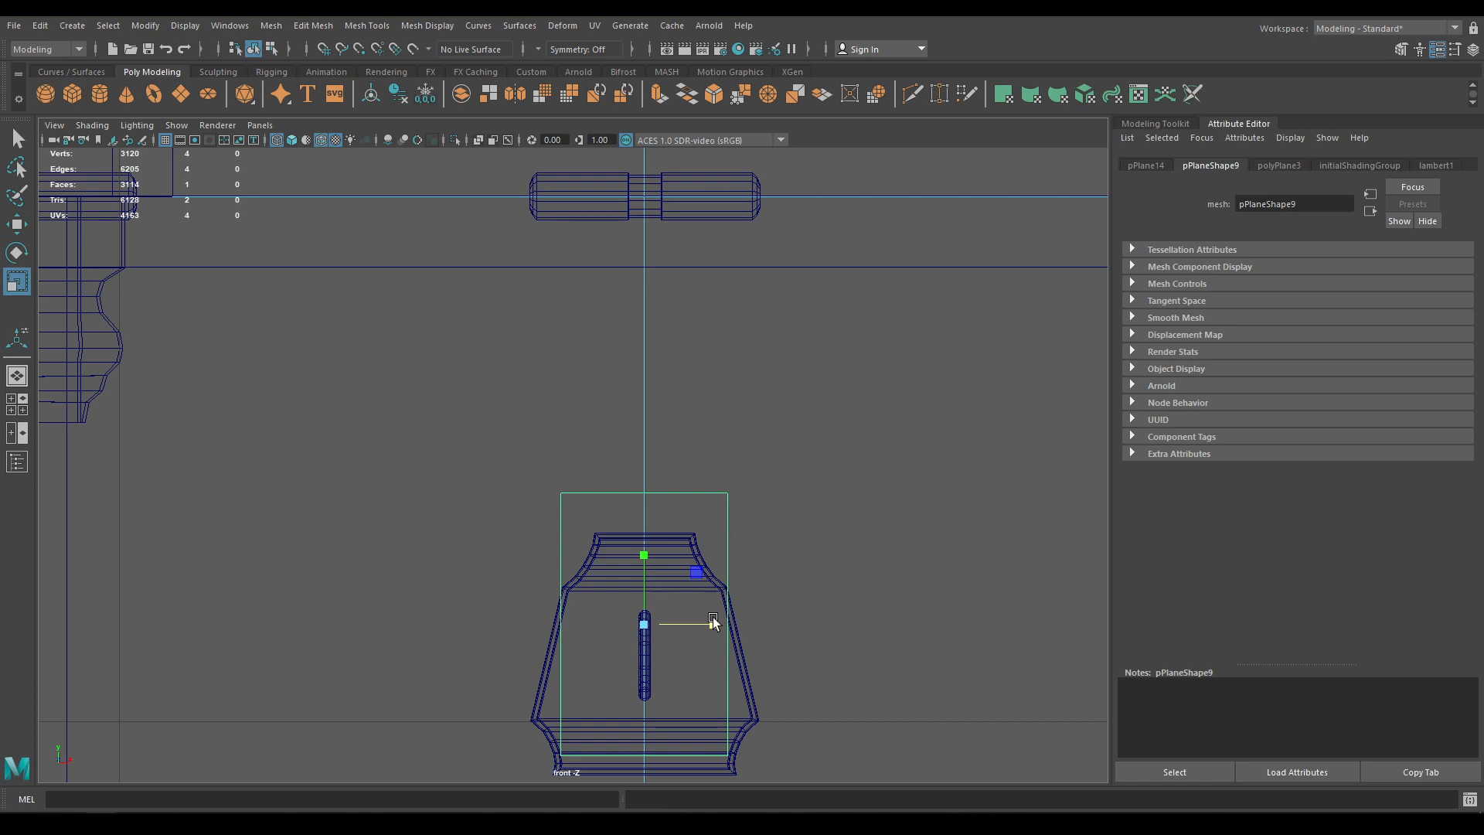
{"action": "left_click_drag", "start_coordinate": [712, 624], "coordinate": [683, 630]}
{"action": "left_click_drag", "start_coordinate": [644, 555], "coordinate": [649, 578]}
{"action": "key", "text": "w"}
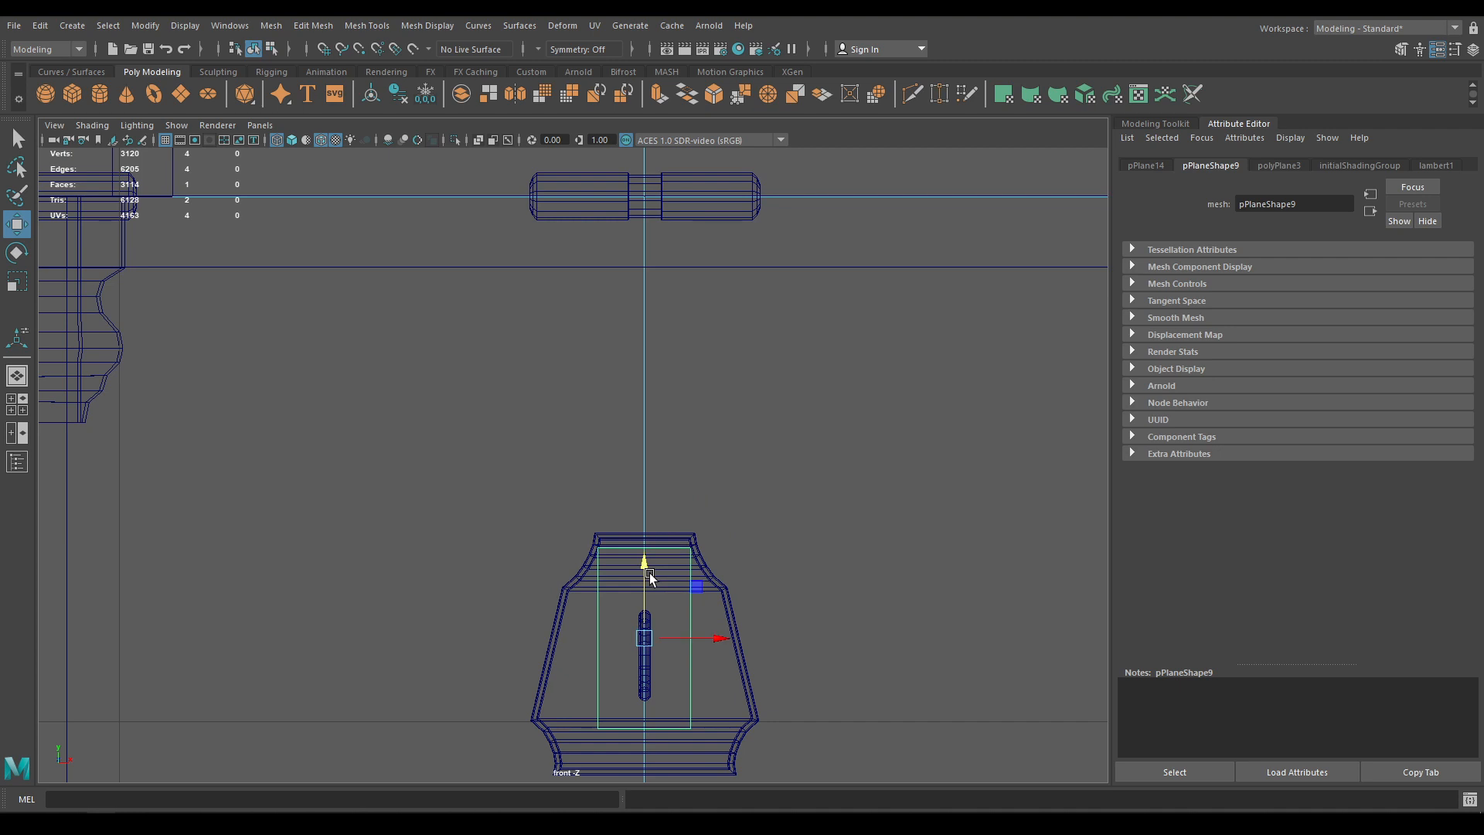
Compare the plane against the lock plate and keyhole torus, then clear the selection
{"action": "left_click", "coordinate": [715, 697]}
{"action": "left_click", "coordinate": [681, 719]}
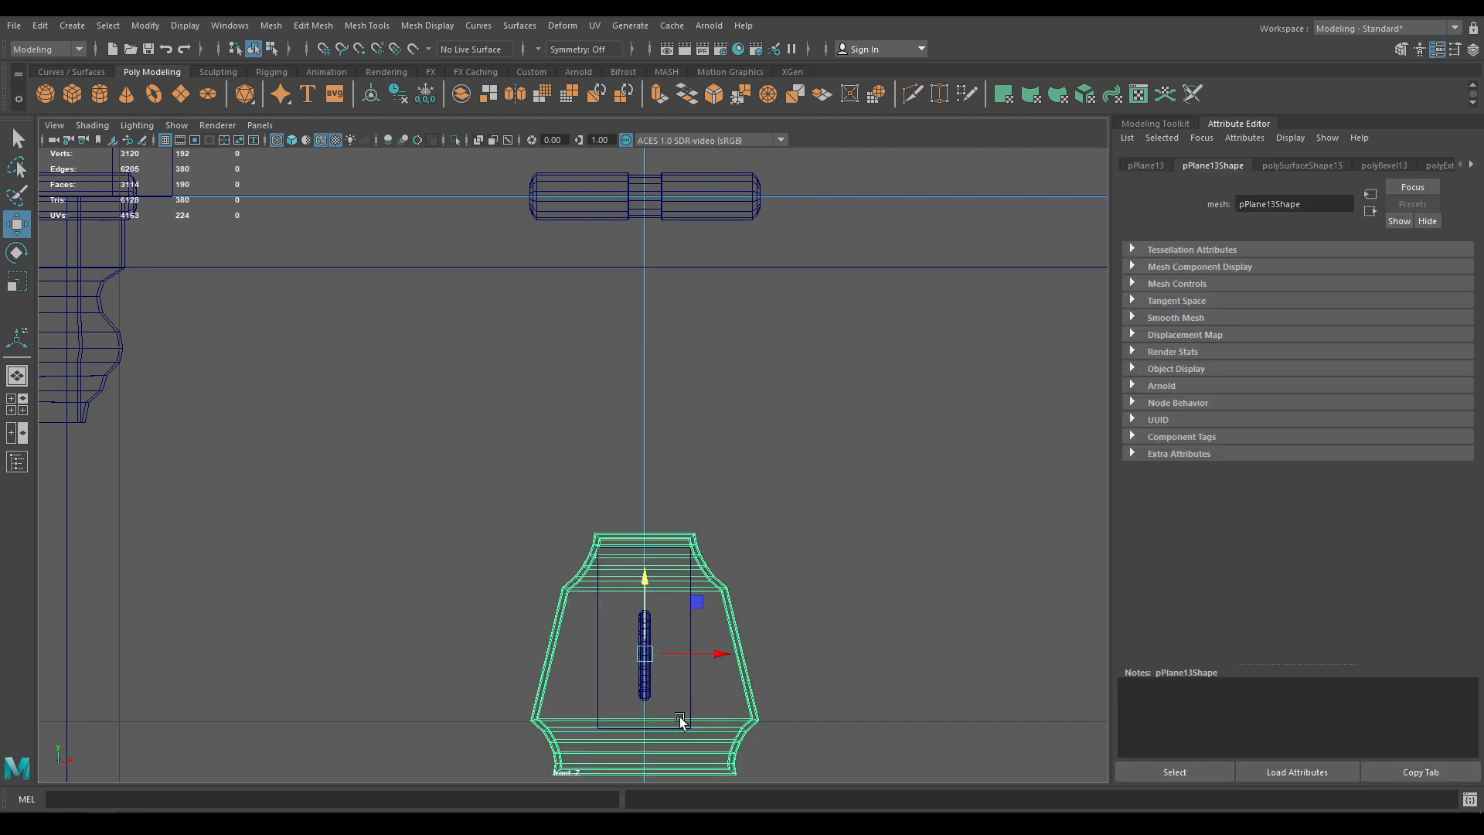
{"action": "left_click", "coordinate": [642, 685]}
{"action": "left_click", "coordinate": [686, 678]}
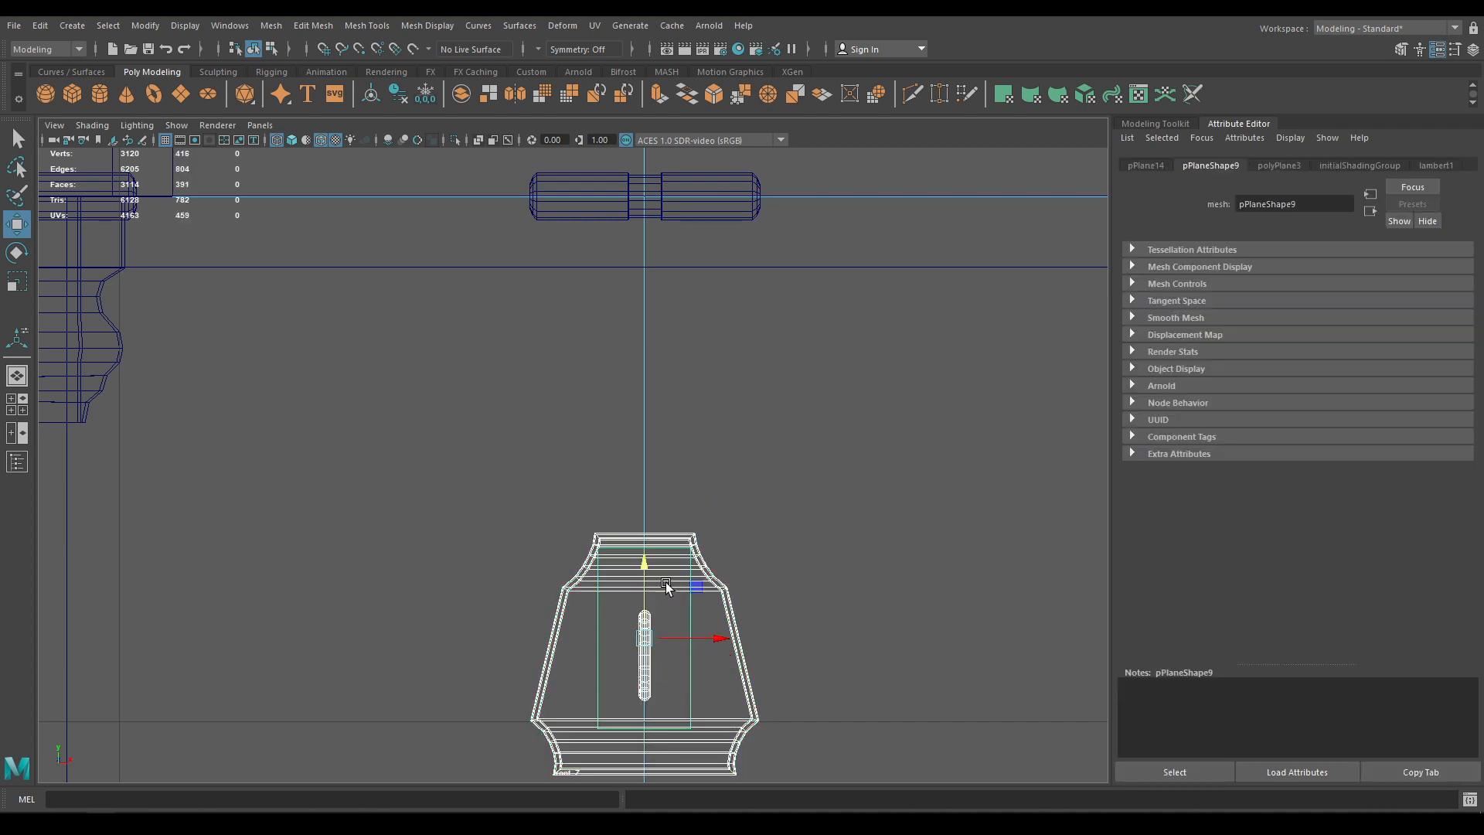
{"action": "scroll", "coordinate": [648, 558], "scroll_direction": "down", "scroll_amount": 10}
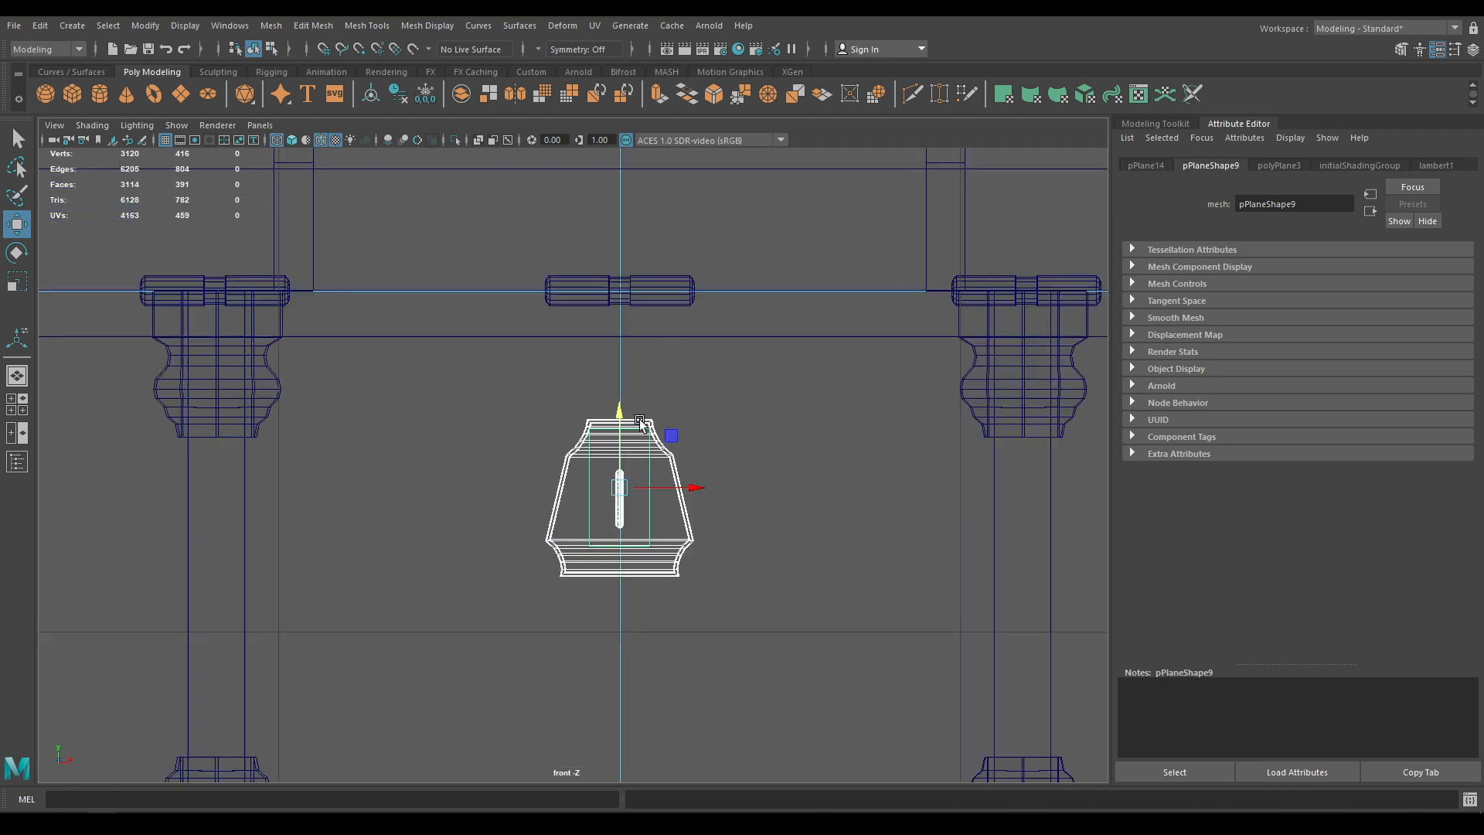
{"action": "scroll", "coordinate": [625, 350], "scroll_direction": "up", "scroll_amount": 4}
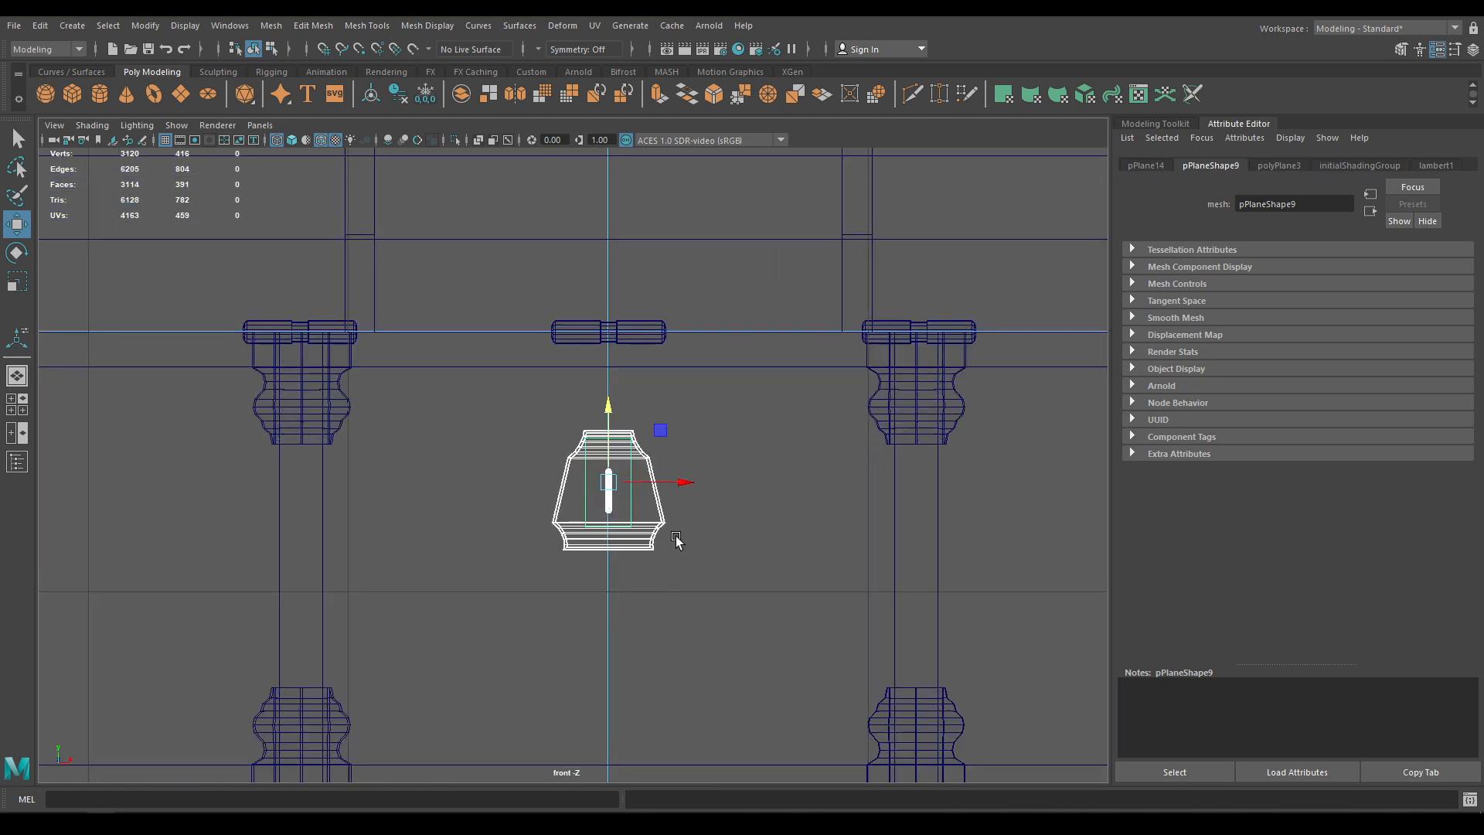
{"action": "left_click", "coordinate": [630, 503]}
{"action": "scroll", "coordinate": [702, 605], "scroll_direction": "up", "scroll_amount": 5}
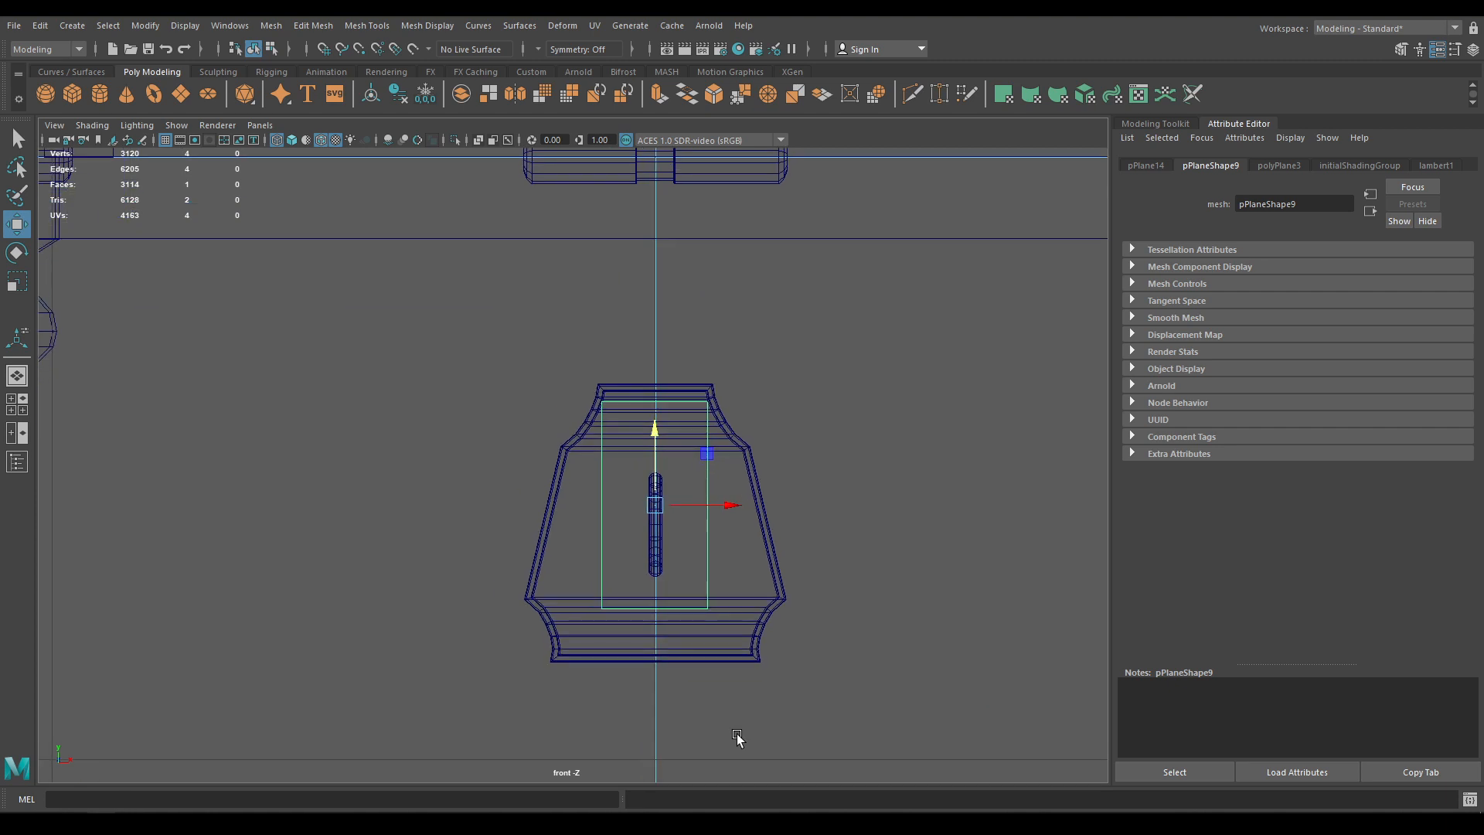
{"action": "scroll", "coordinate": [758, 448], "scroll_direction": "down", "scroll_amount": 6}
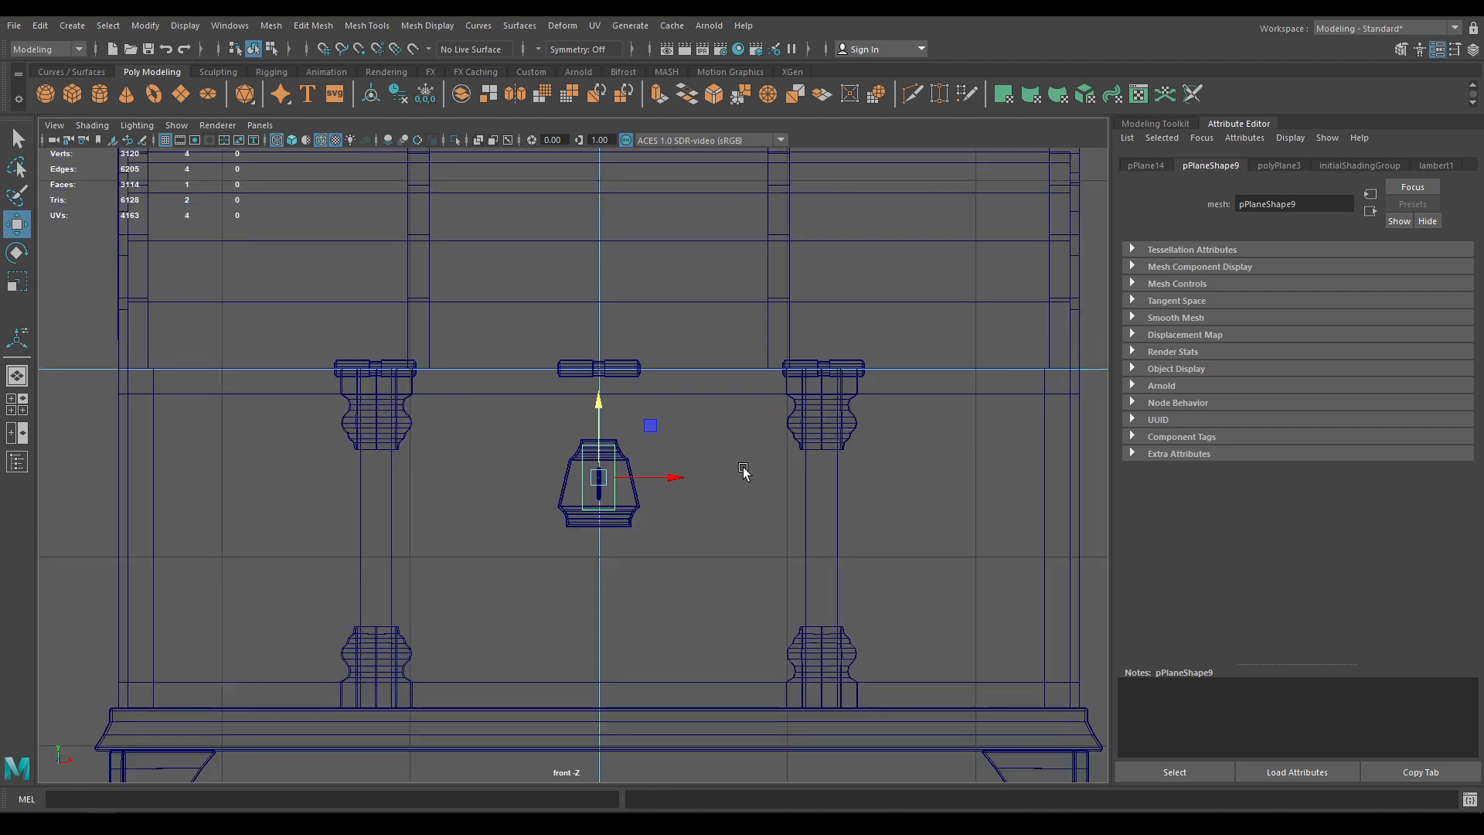
{"action": "left_click", "coordinate": [966, 495]}
{"action": "scroll", "coordinate": [989, 564], "scroll_direction": "up", "scroll_amount": 2}
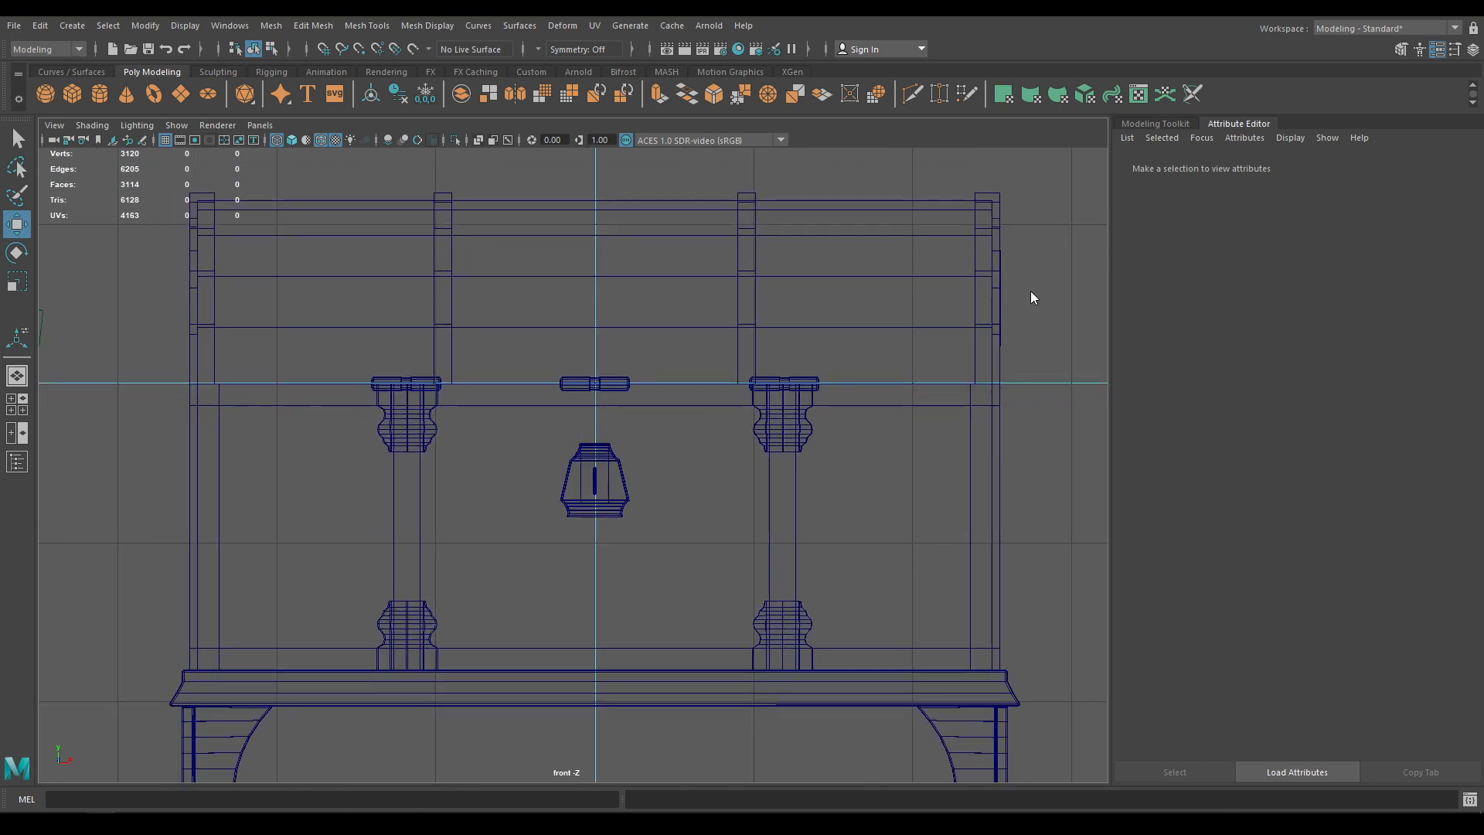
Create a cylinder, rotate it 90° to face front and move it down to the lock plate
{"action": "right_click_drag", "start_coordinate": [1031, 290], "coordinate": [921, 292], "text": "shift"}
{"action": "key", "text": "e"}
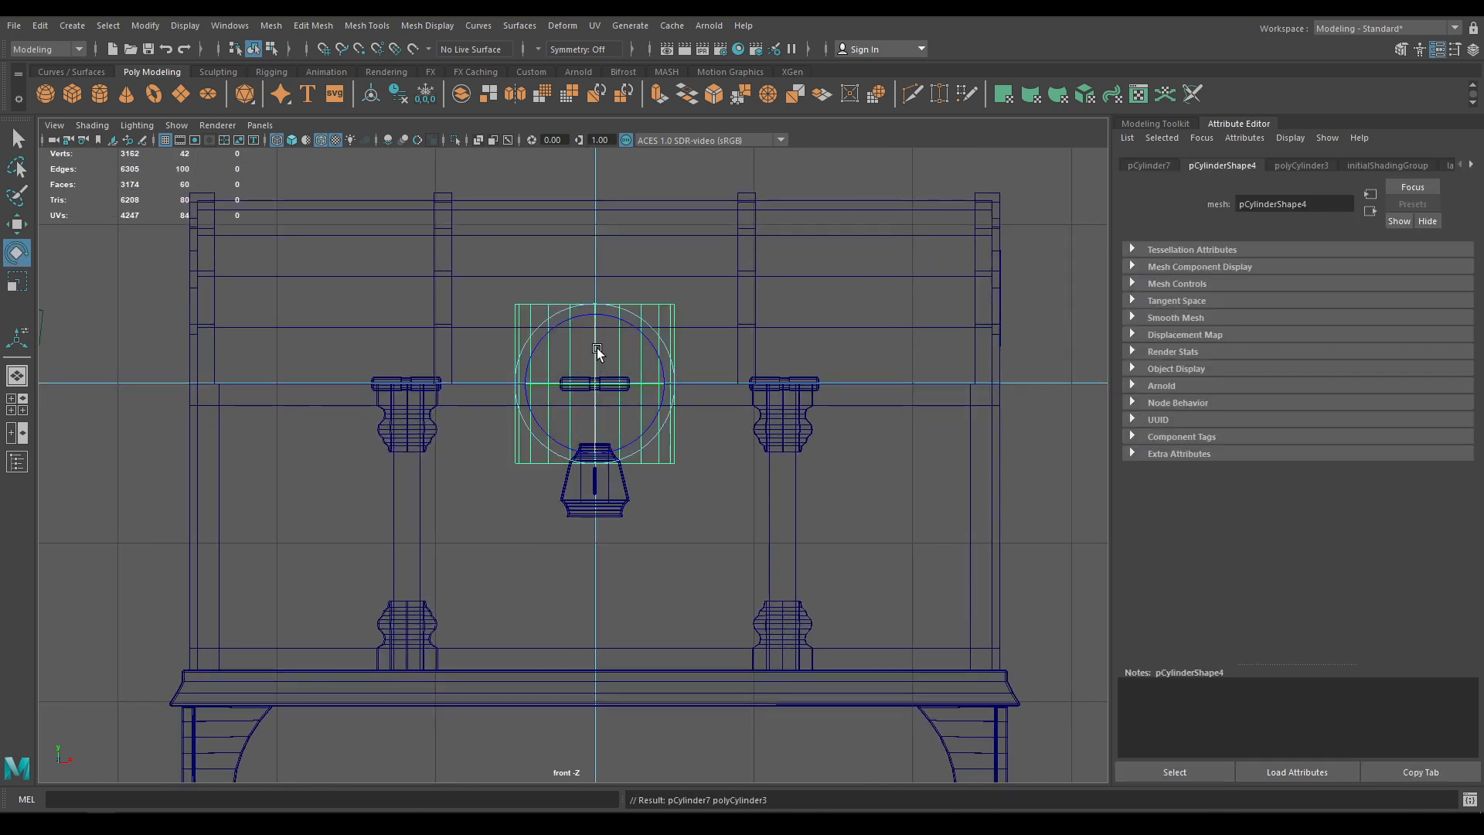
{"action": "left_click_drag", "start_coordinate": [597, 352], "coordinate": [591, 446]}
{"action": "key", "text": "w"}
{"action": "left_click_drag", "start_coordinate": [597, 390], "coordinate": [598, 518]}
{"action": "key", "text": "f"}
{"action": "scroll", "coordinate": [606, 470], "scroll_direction": "up", "scroll_amount": 1}
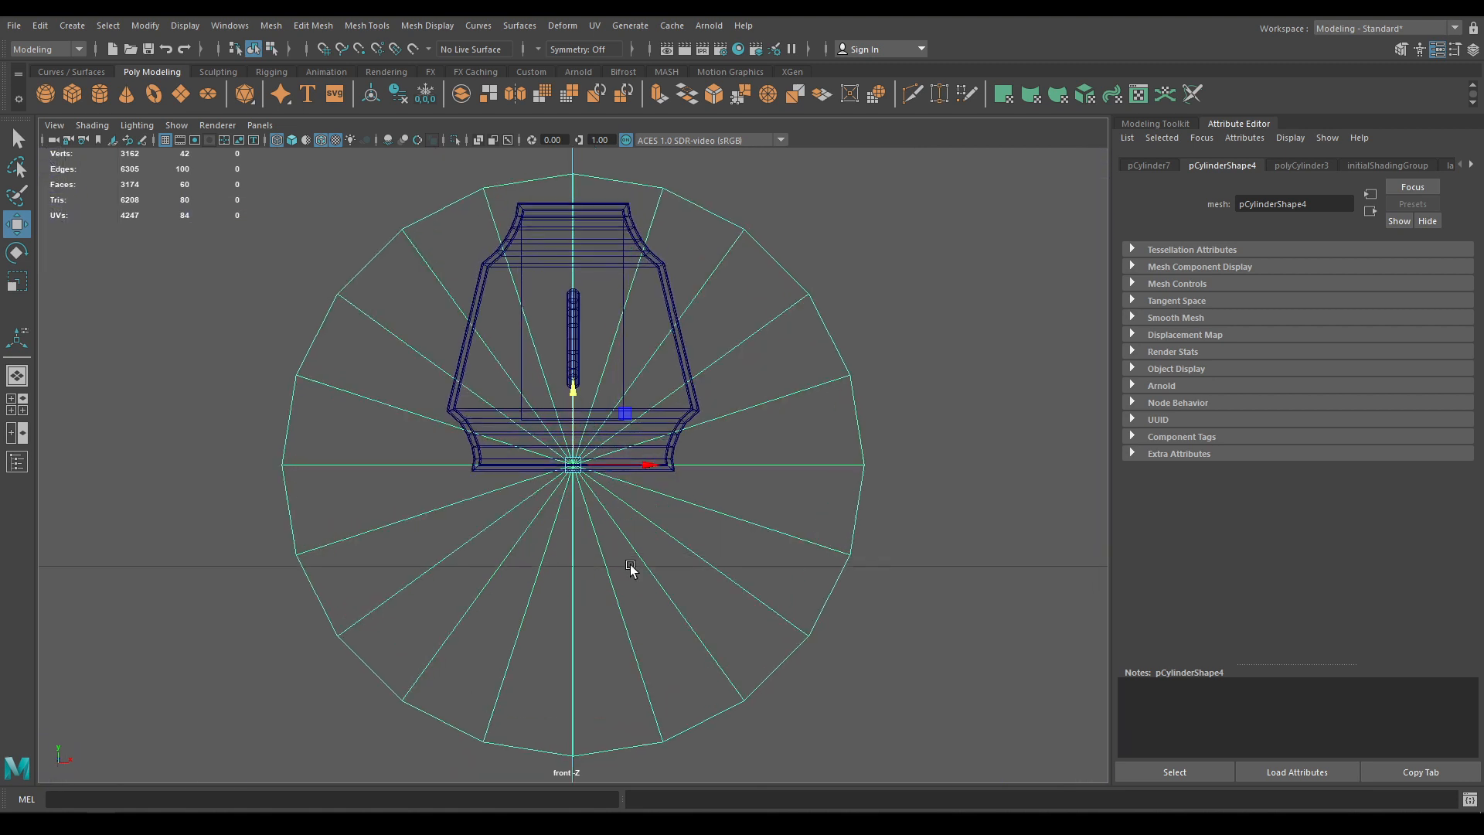
{"action": "middle_click_drag", "start_coordinate": [604, 364], "coordinate": [646, 580], "text": "alt"}
{"action": "scroll", "coordinate": [665, 614], "scroll_direction": "up", "scroll_amount": 1}
Shrink the cylinder's radius to 0.14 and move the disc up onto the lock plate
{"action": "left_click", "coordinate": [674, 502]}
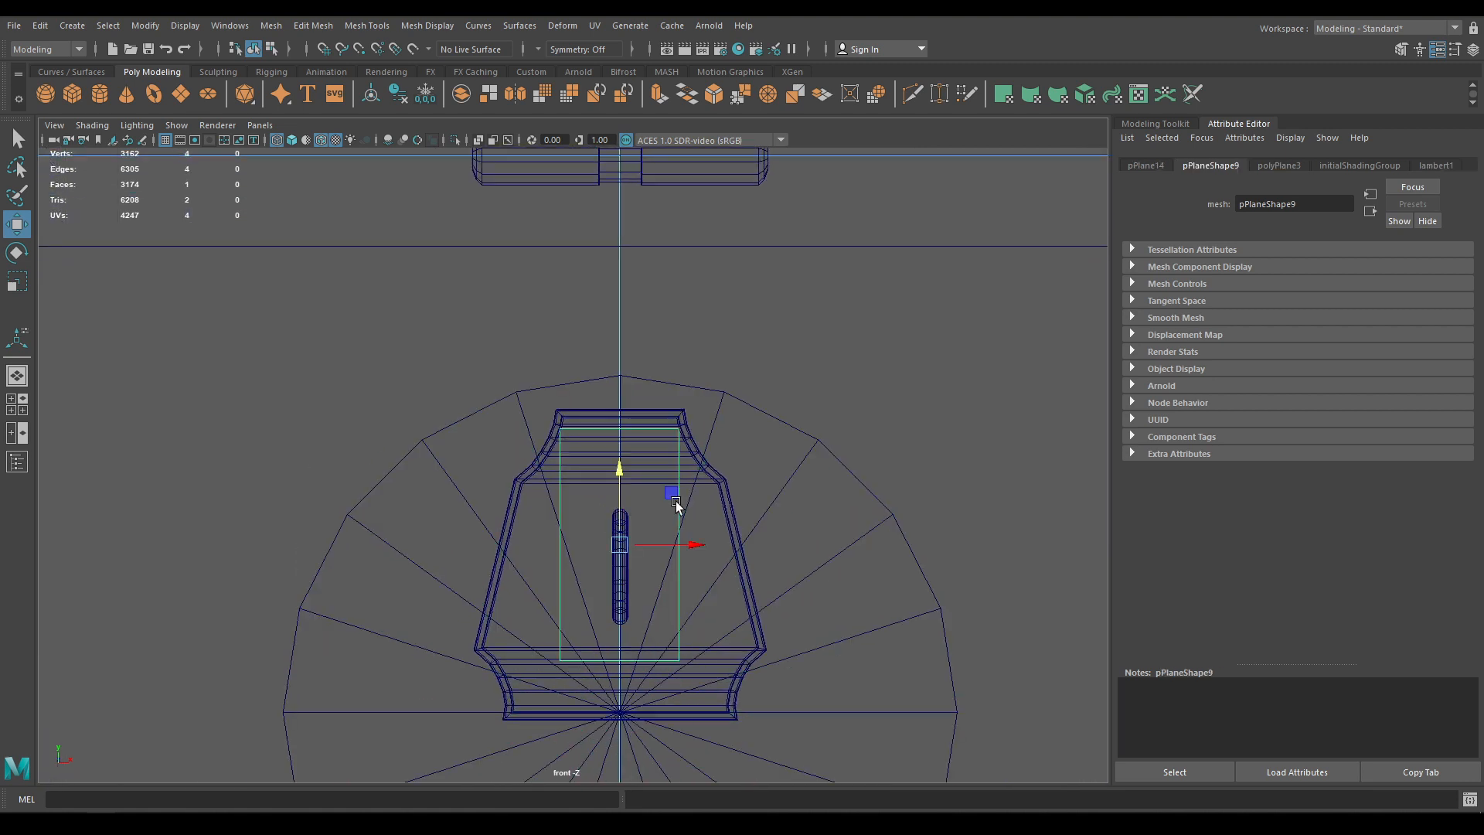
{"action": "left_click", "coordinate": [715, 412]}
{"action": "key", "text": "t"}
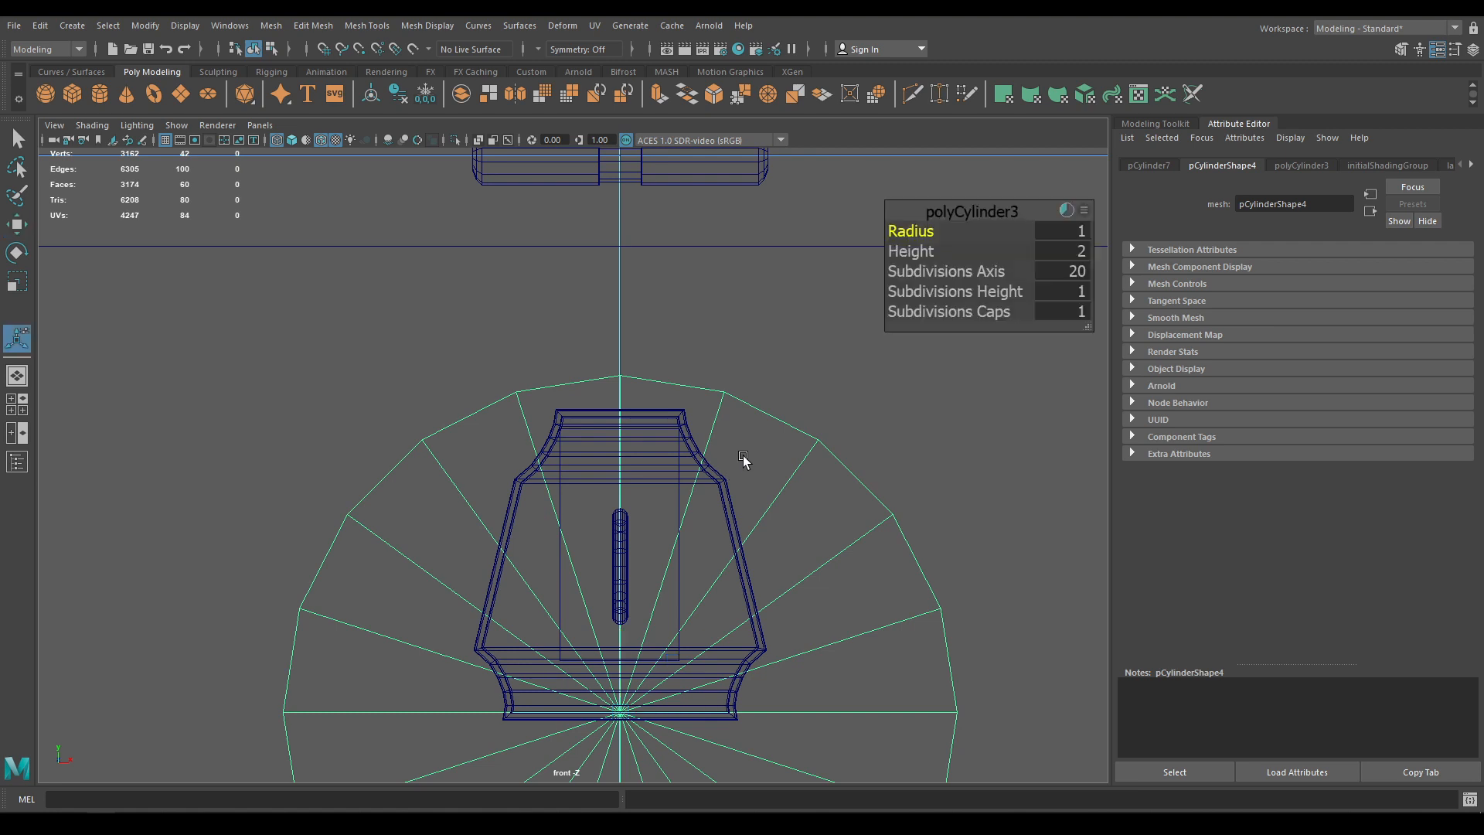
{"action": "left_click_drag", "start_coordinate": [910, 230], "coordinate": [844, 239]}
{"action": "key", "text": "w"}
{"action": "left_click_drag", "start_coordinate": [620, 636], "coordinate": [632, 415]}
{"action": "scroll", "coordinate": [706, 688], "scroll_direction": "up", "scroll_amount": 5}
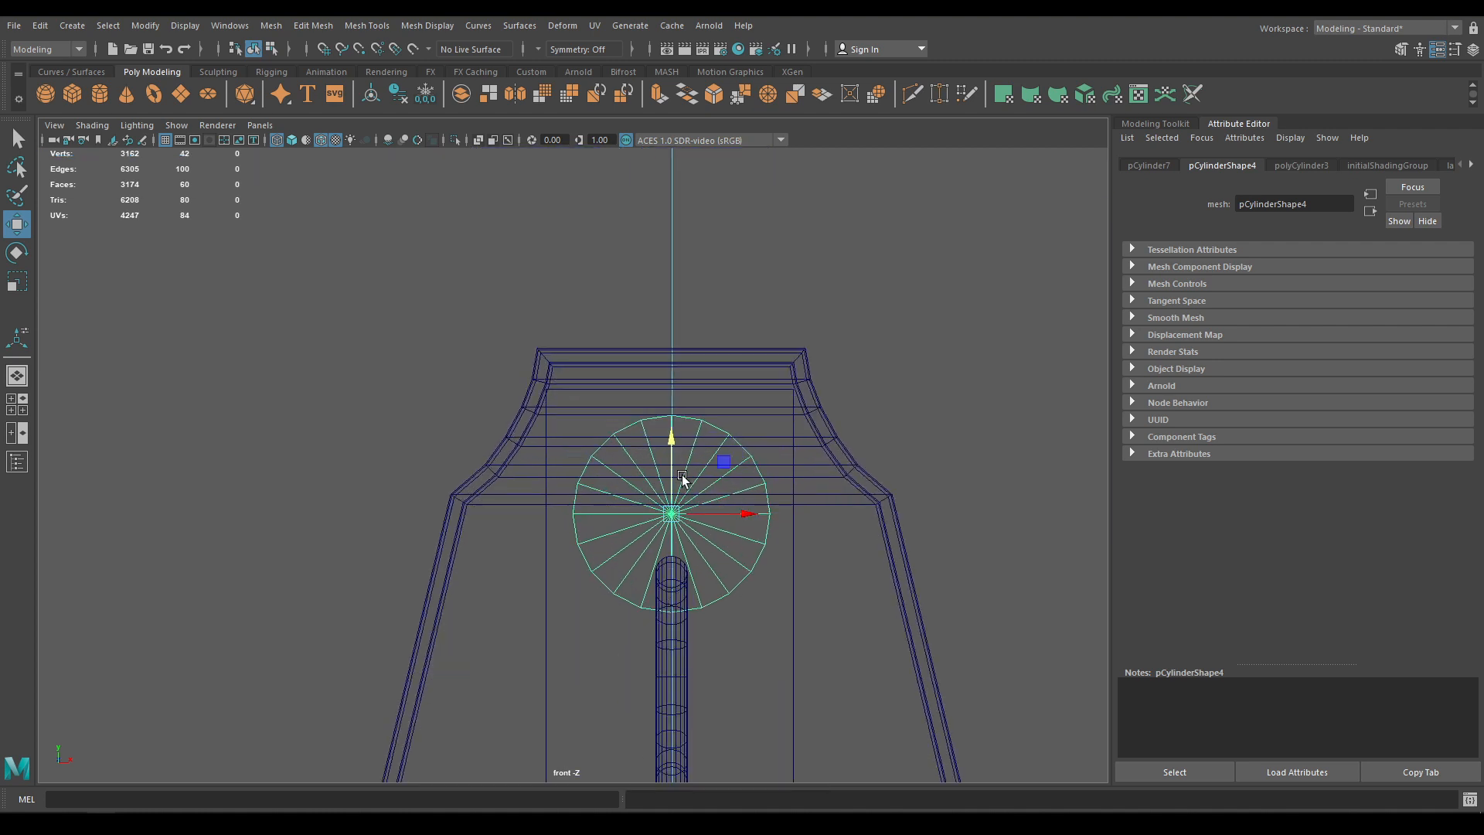
Set the cylinder's axis subdivisions to 12, after trying 16 and 14
{"action": "key", "text": "t"}
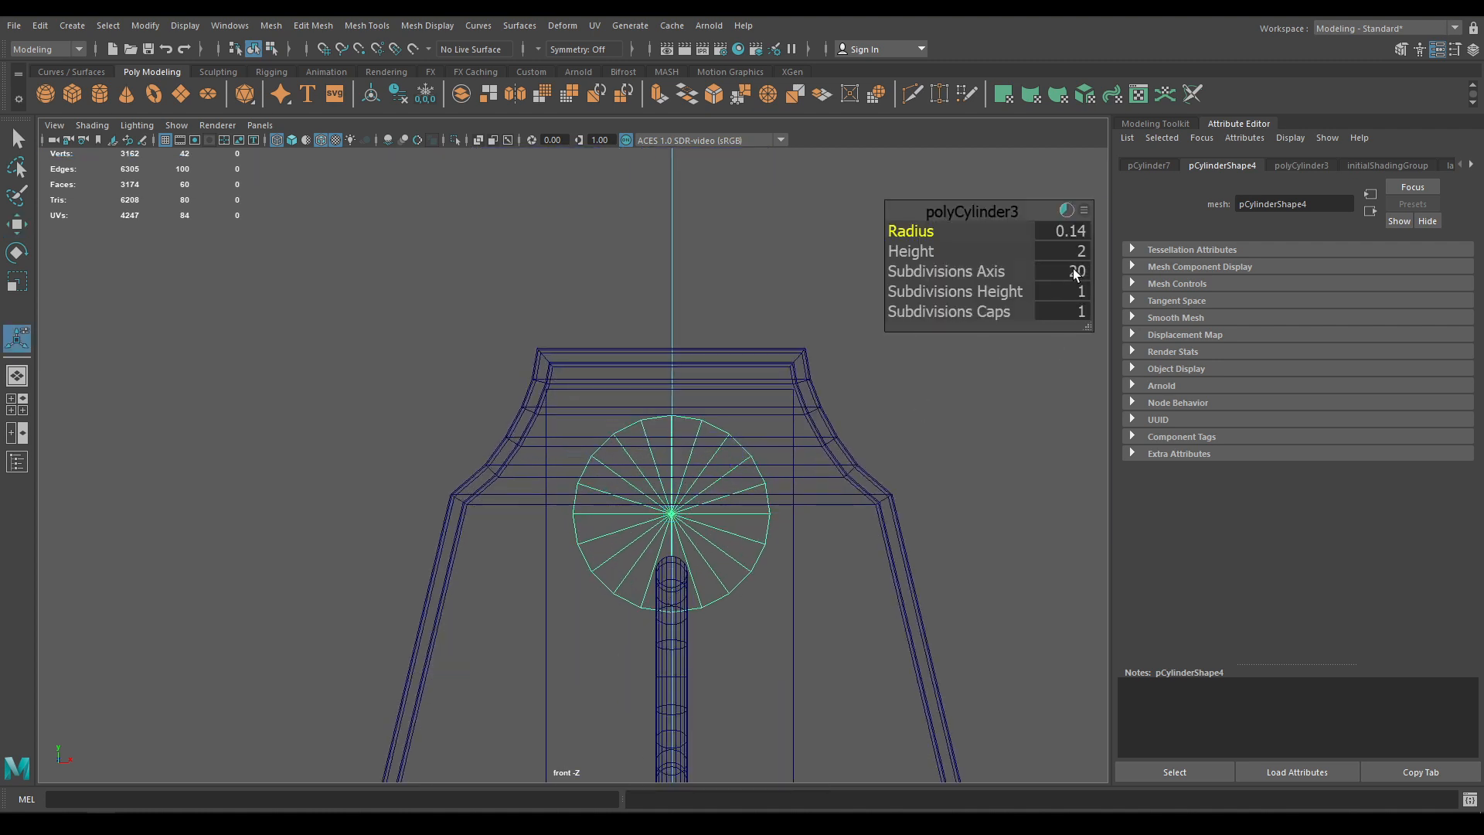
{"action": "left_click", "coordinate": [1076, 273]}
{"action": "type", "text": "16"}
{"action": "key", "text": "Return"}
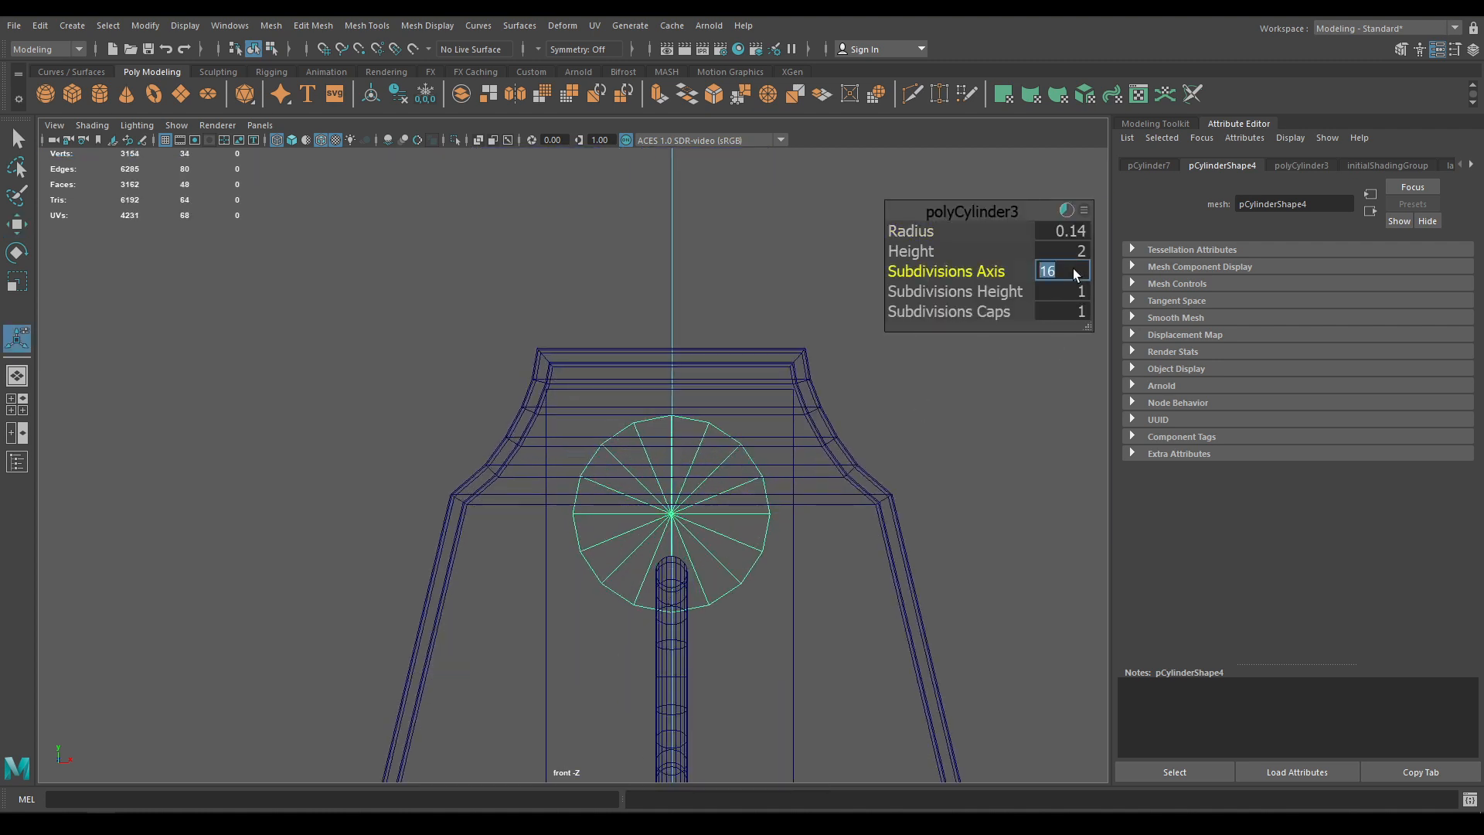
{"action": "type", "text": "14"}
{"action": "key", "text": "Return"}
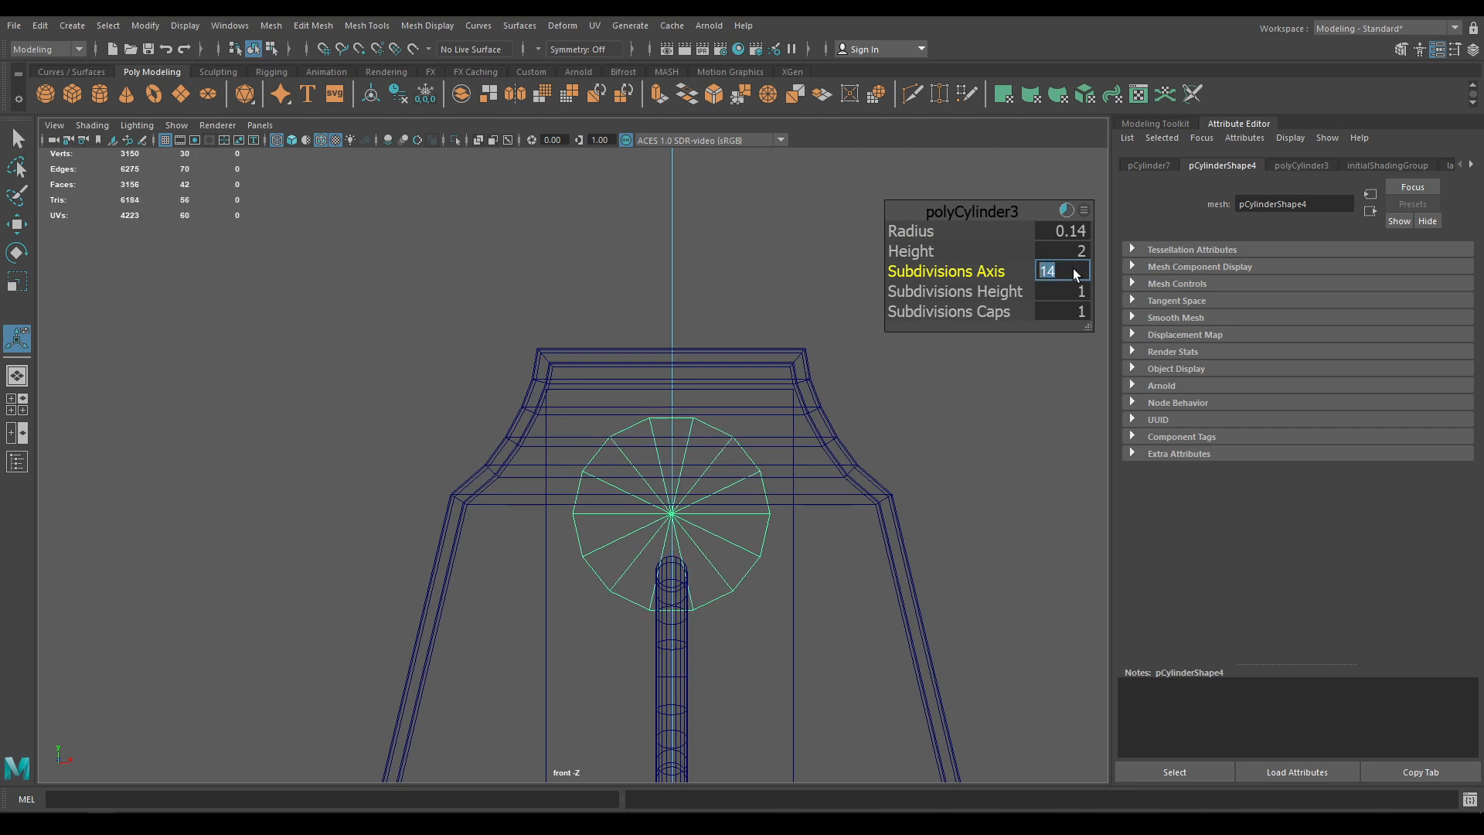
{"action": "type", "text": "12"}
{"action": "key", "text": "Return"}
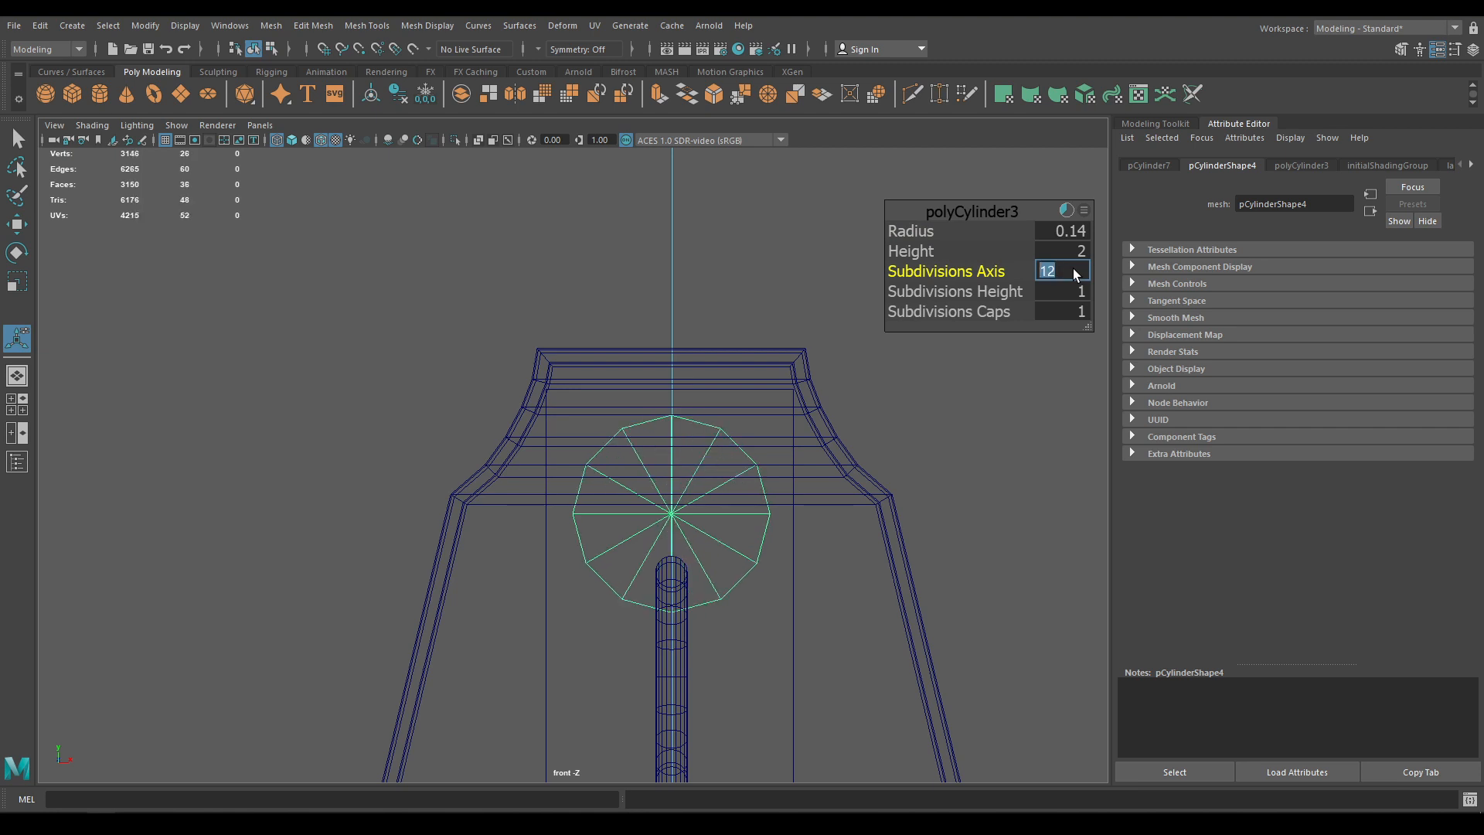
Lower the cylinder slightly, add the plane to the selection and orbit in perspective
{"action": "key", "text": "w"}
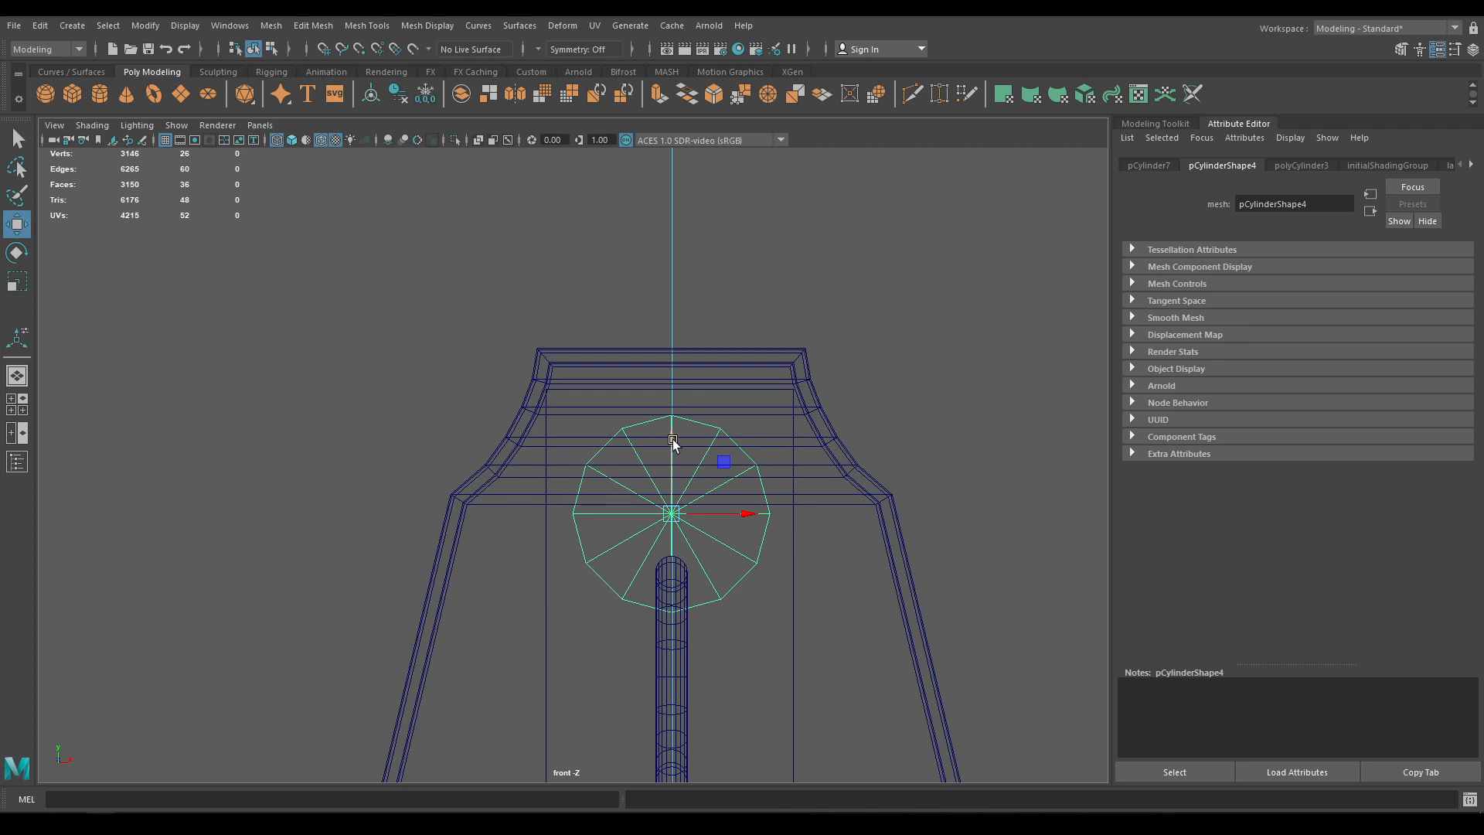
{"action": "left_click_drag", "start_coordinate": [673, 439], "coordinate": [673, 450]}
{"action": "middle_click_drag", "start_coordinate": [706, 464], "coordinate": [688, 407], "text": "alt"}
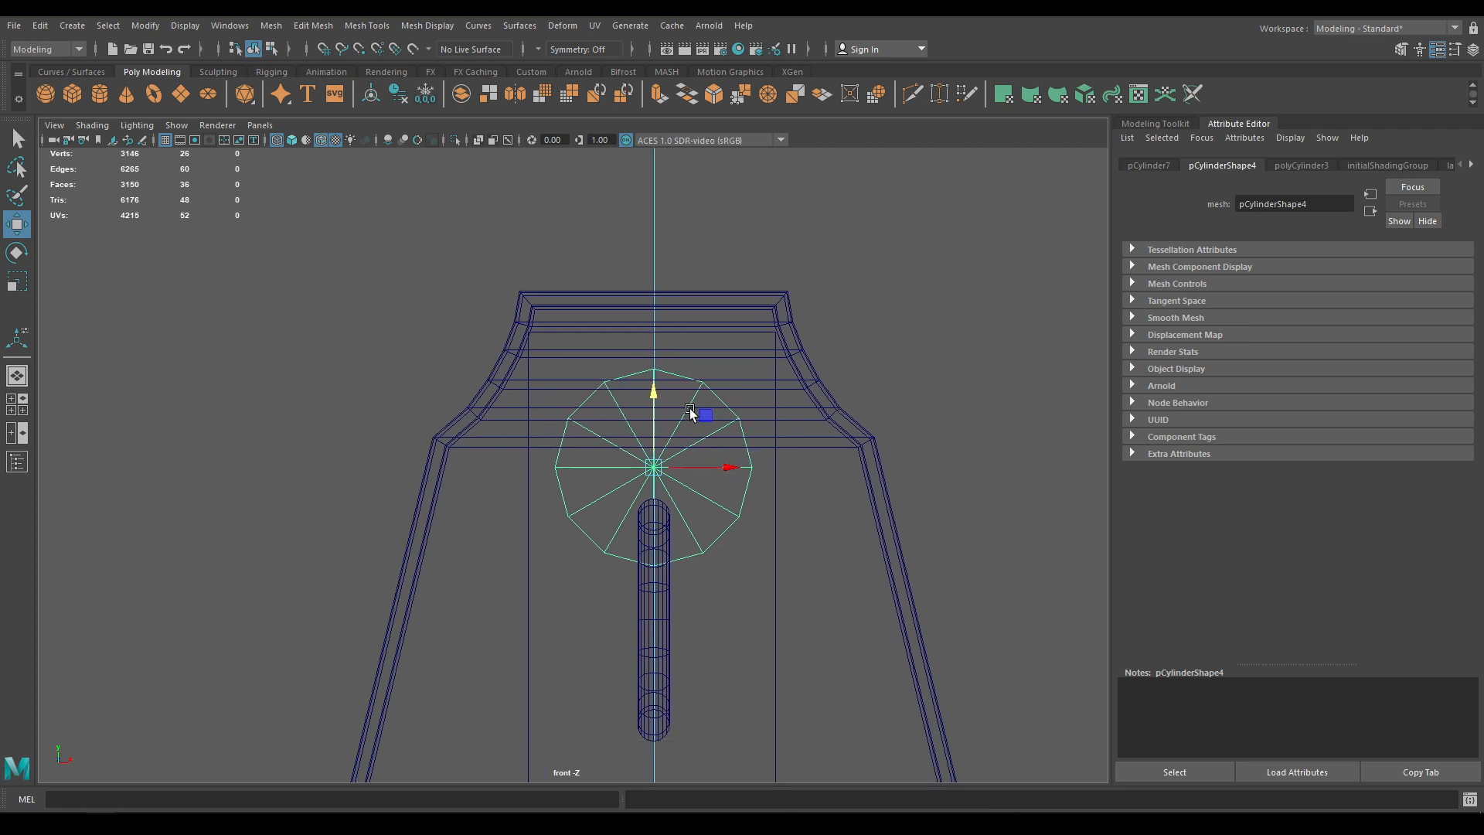
{"action": "left_click", "coordinate": [772, 531], "text": "shift"}
{"action": "key", "text": "space"}
{"action": "key", "text": "space"}
{"action": "left_click_drag", "start_coordinate": [738, 509], "coordinate": [764, 520], "text": "alt"}
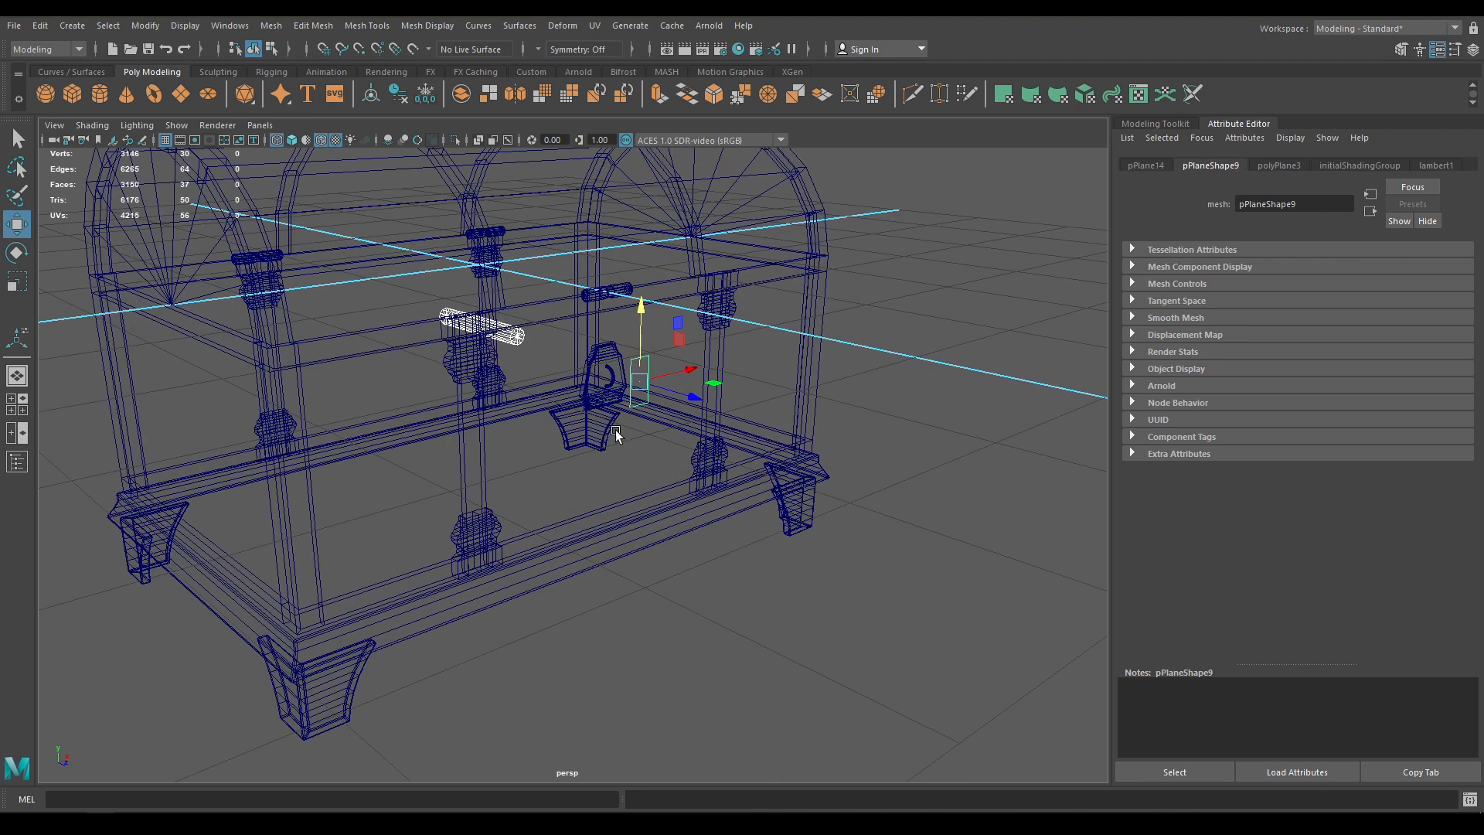
Isolate the cylinder and plane with Alt+H and view them shaded in the front view
{"action": "key", "text": "alt+h"}
{"action": "left_click", "coordinate": [504, 336]}
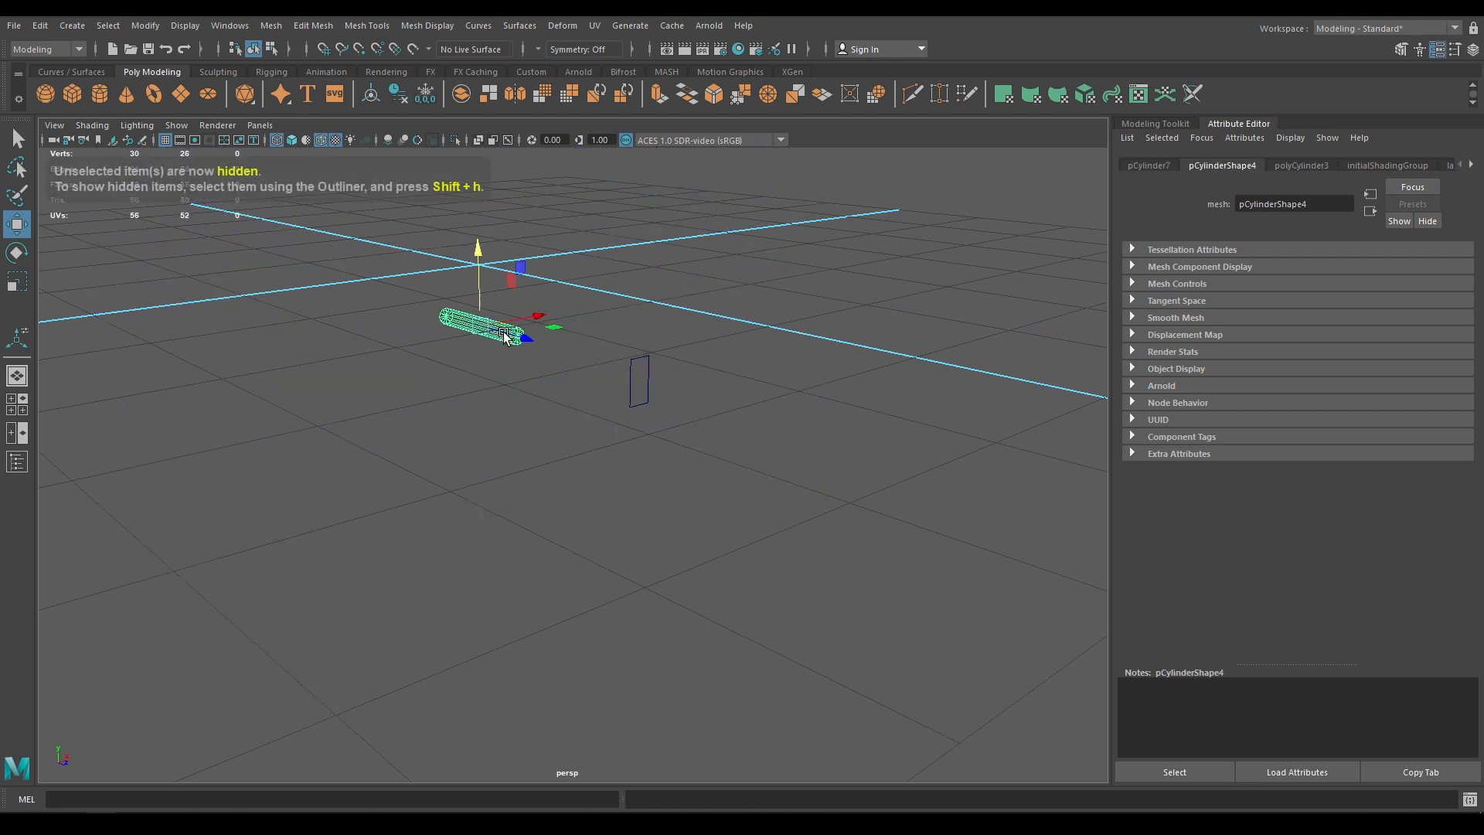
{"action": "left_click_drag", "start_coordinate": [504, 336], "coordinate": [656, 410]}
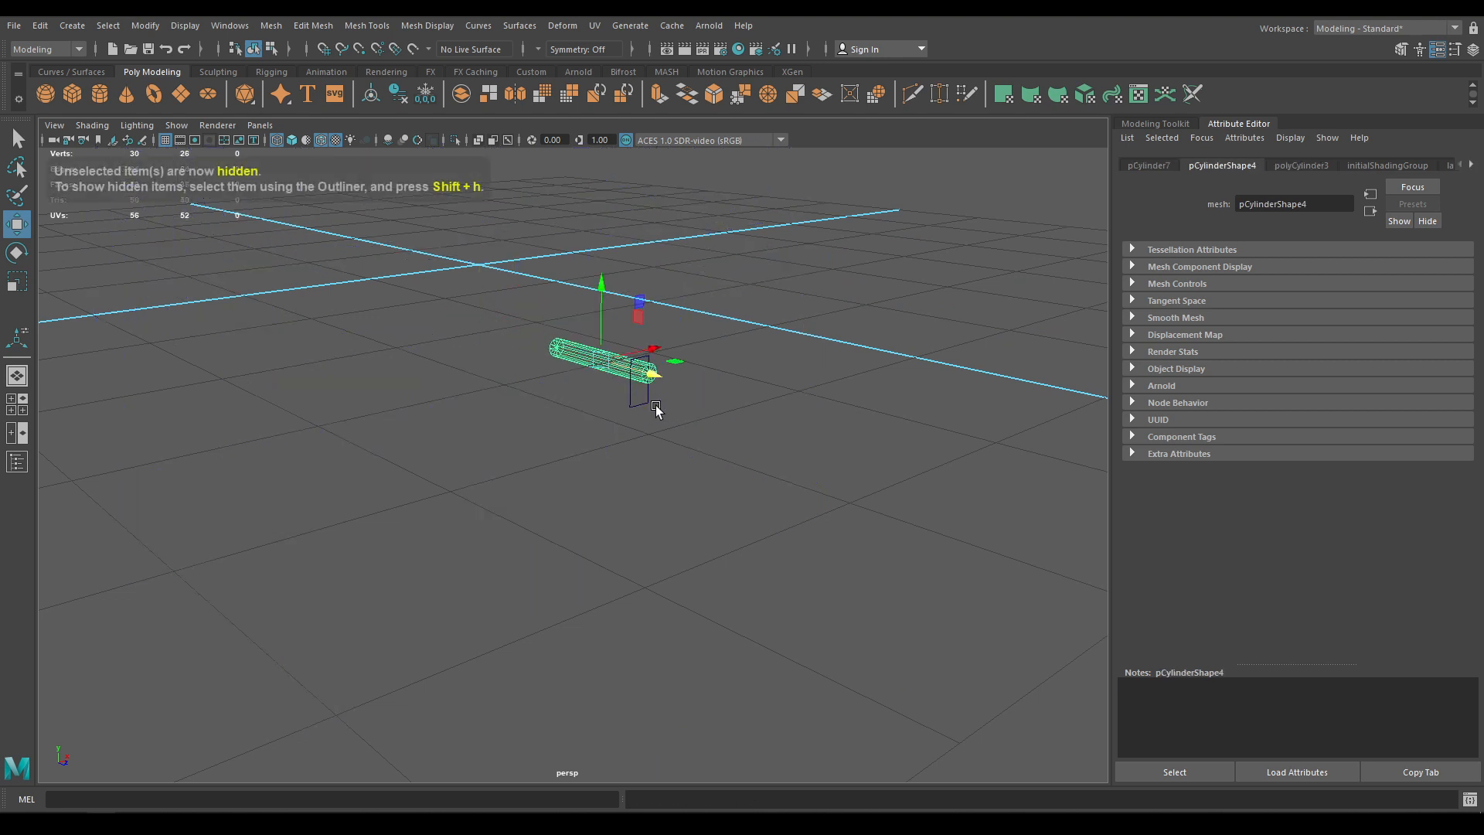
{"action": "right_click_drag", "start_coordinate": [656, 409], "coordinate": [763, 643], "text": "alt"}
{"action": "key", "text": "space"}
{"action": "left_click_drag", "start_coordinate": [748, 463], "coordinate": [752, 529]}
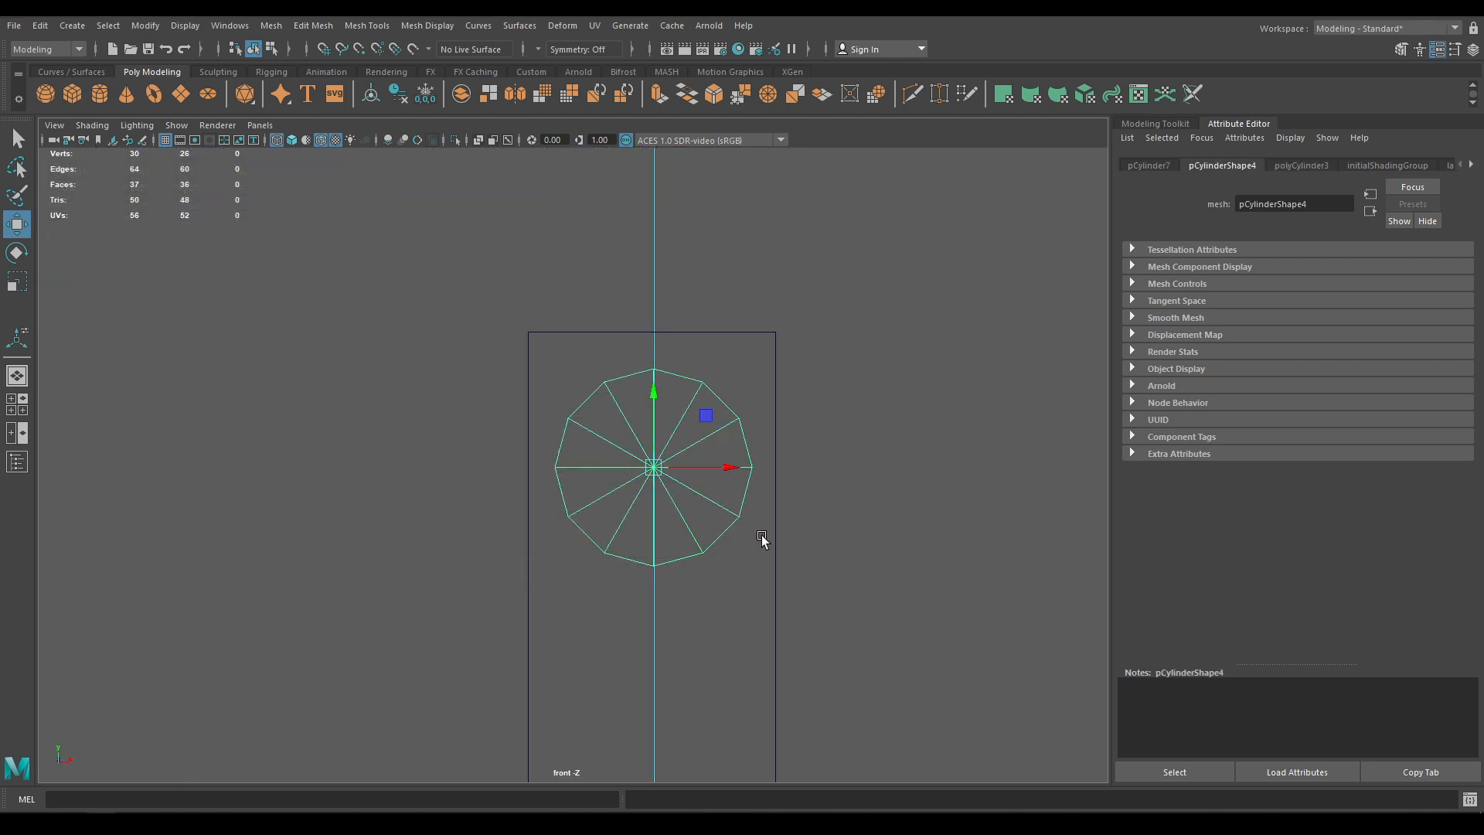
{"action": "key", "text": "6"}
{"action": "scroll", "coordinate": [708, 667], "scroll_direction": "up", "scroll_amount": 4}
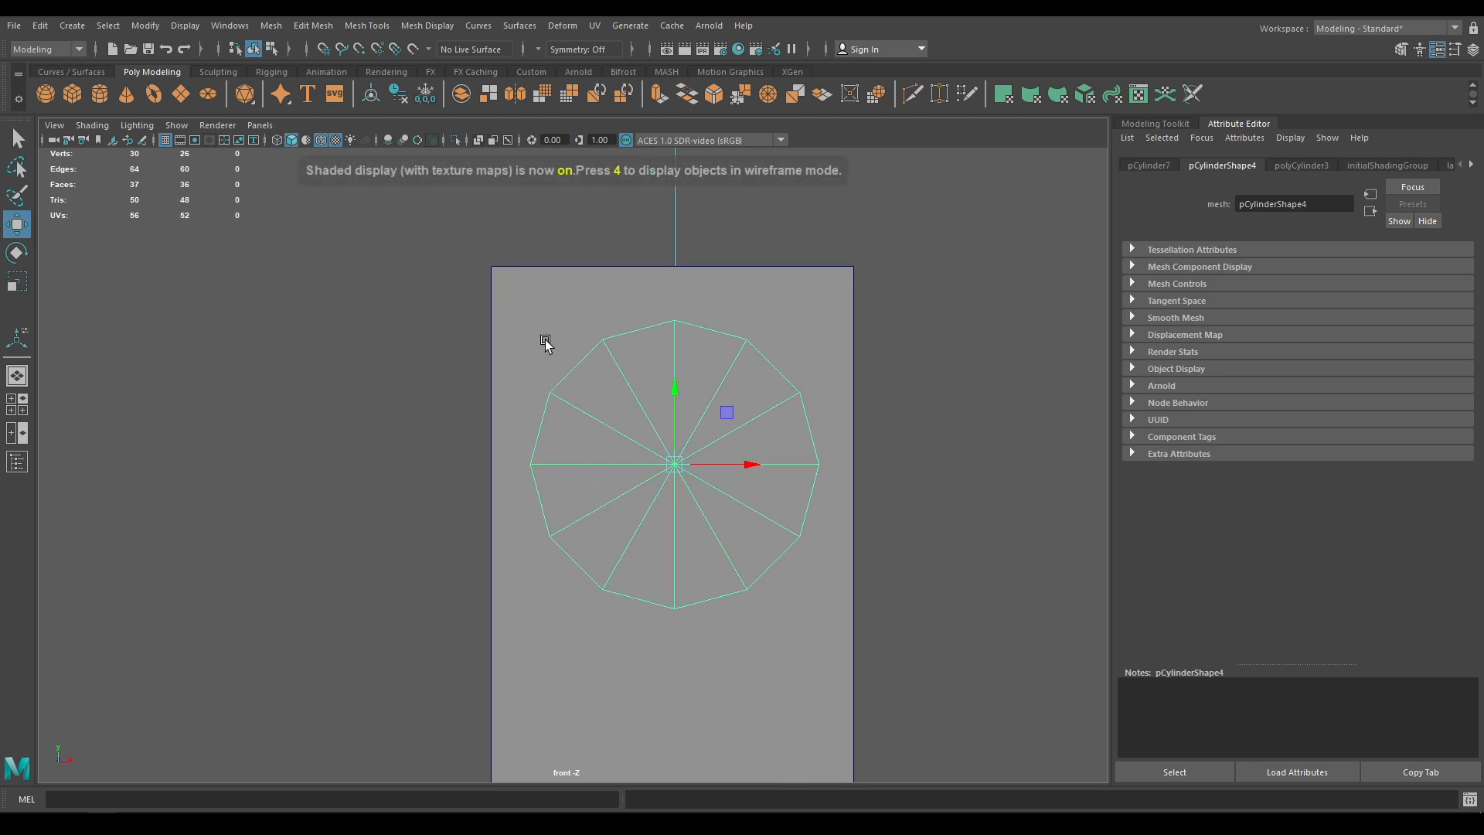
Multi-Cut from the plane's top-left corner along the circle's upper outline to the top-right corner
{"action": "right_click_drag", "start_coordinate": [545, 341], "coordinate": [421, 295], "text": "shift"}
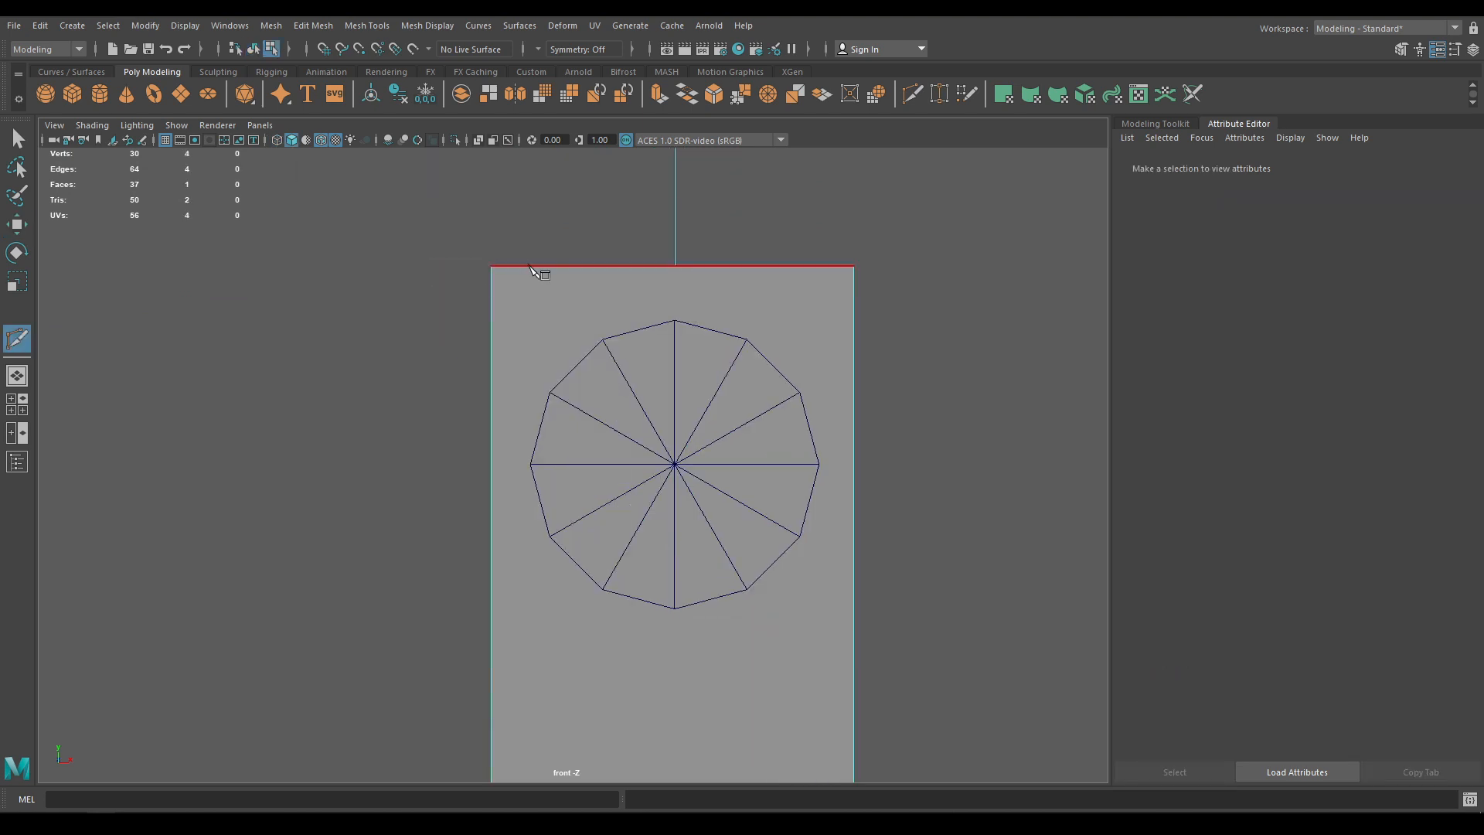
{"action": "left_click", "coordinate": [550, 394]}
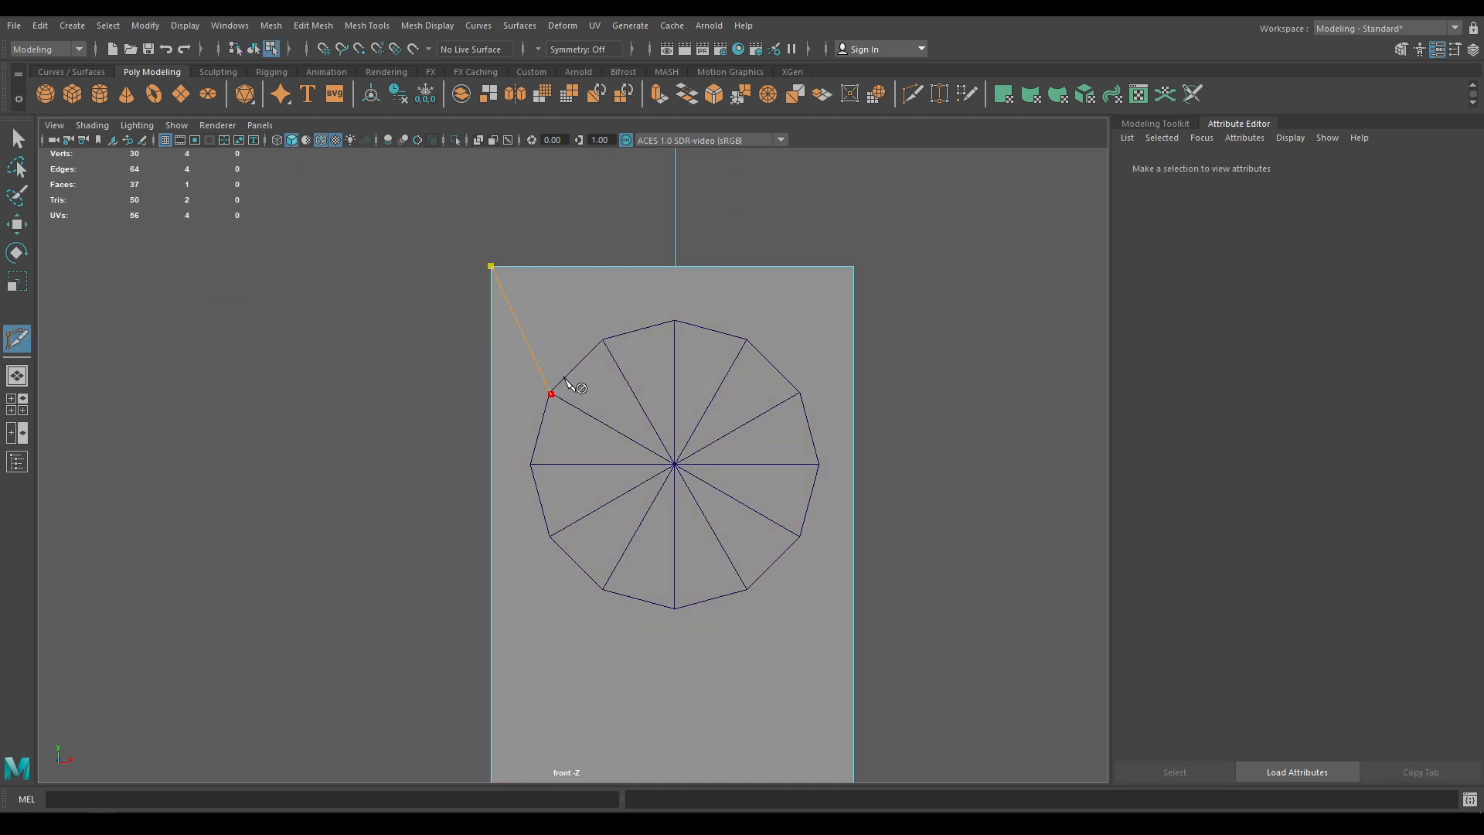
{"action": "left_click", "coordinate": [601, 341]}
{"action": "left_click", "coordinate": [676, 322]}
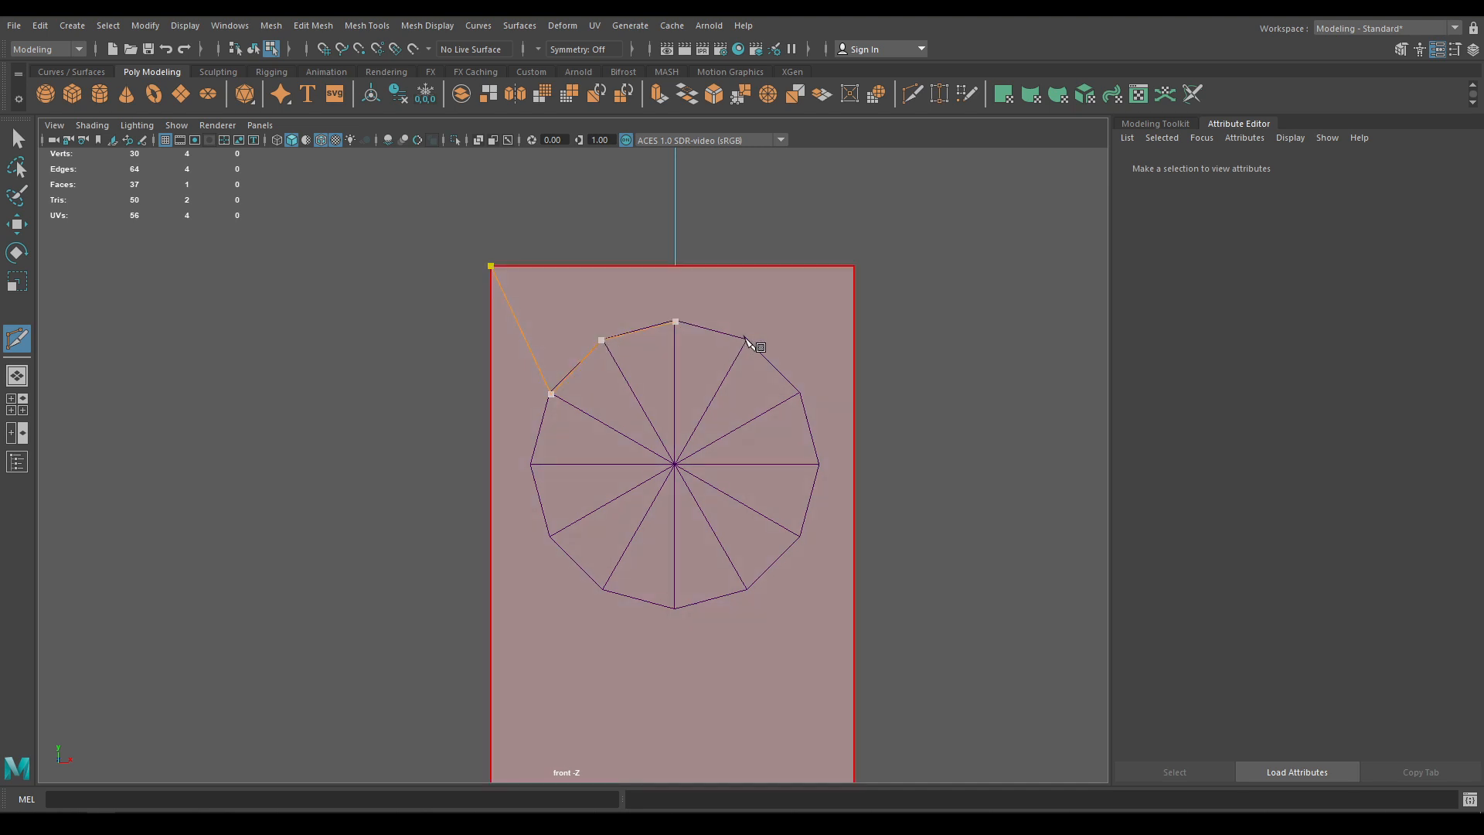
{"action": "left_click", "coordinate": [747, 340]}
{"action": "left_click", "coordinate": [800, 392]}
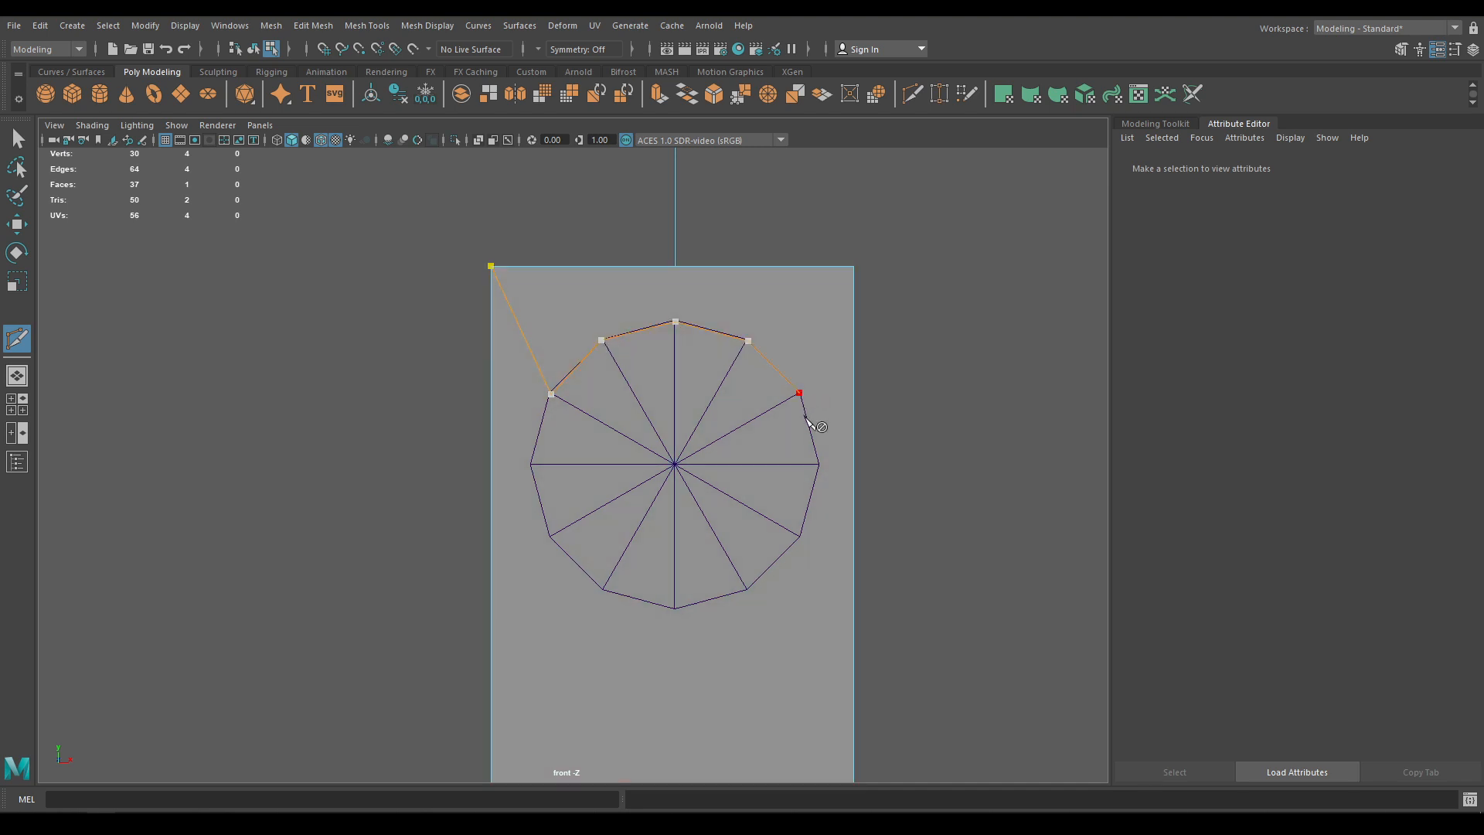
{"action": "left_click", "coordinate": [854, 266]}
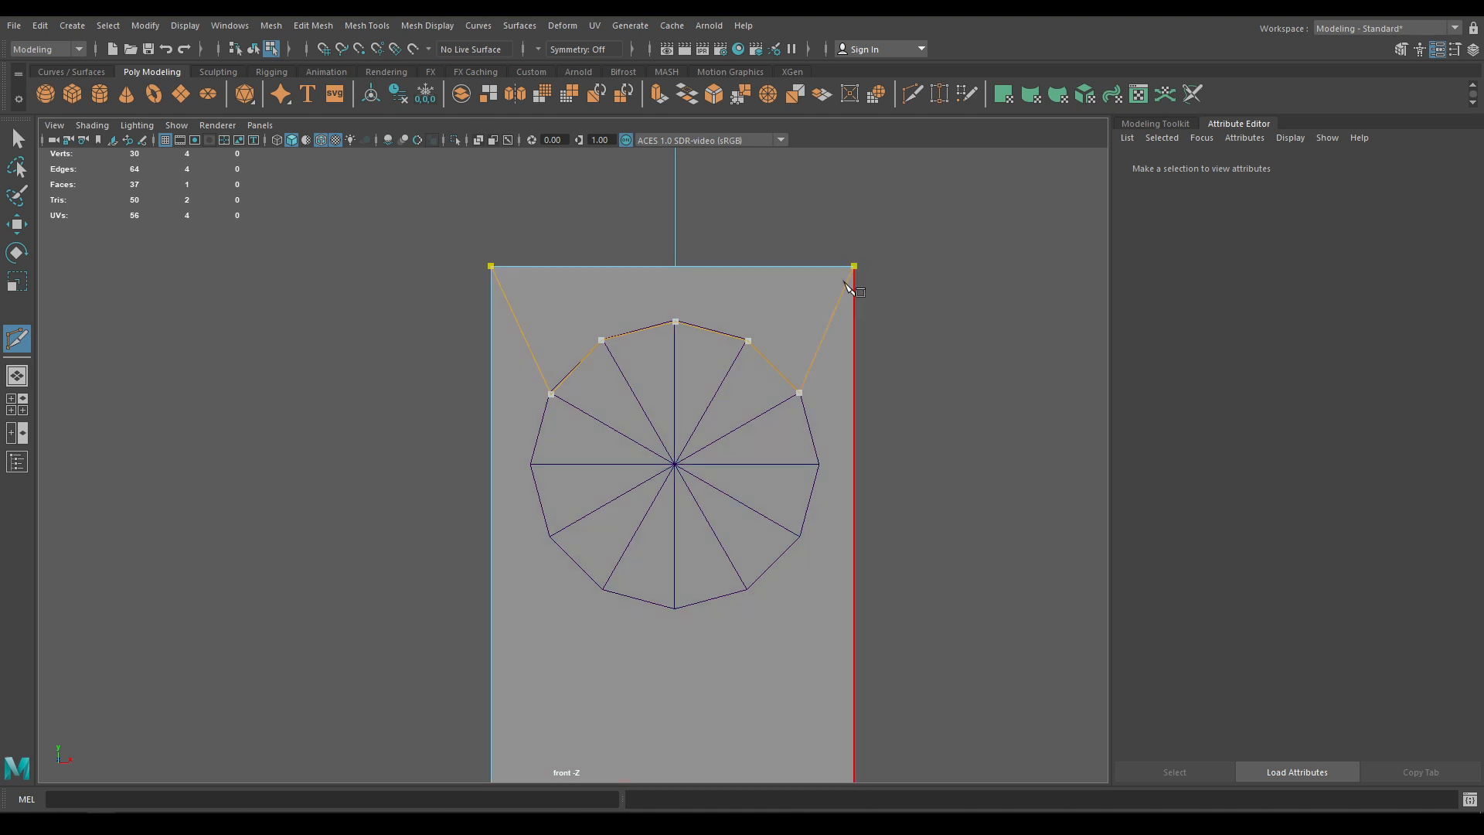
{"action": "key", "text": "w"}
{"action": "left_click", "coordinate": [864, 457]}
{"action": "right_click_drag", "start_coordinate": [974, 422], "coordinate": [888, 481], "text": "ctrl"}
{"action": "key", "text": "ctrl+z"}
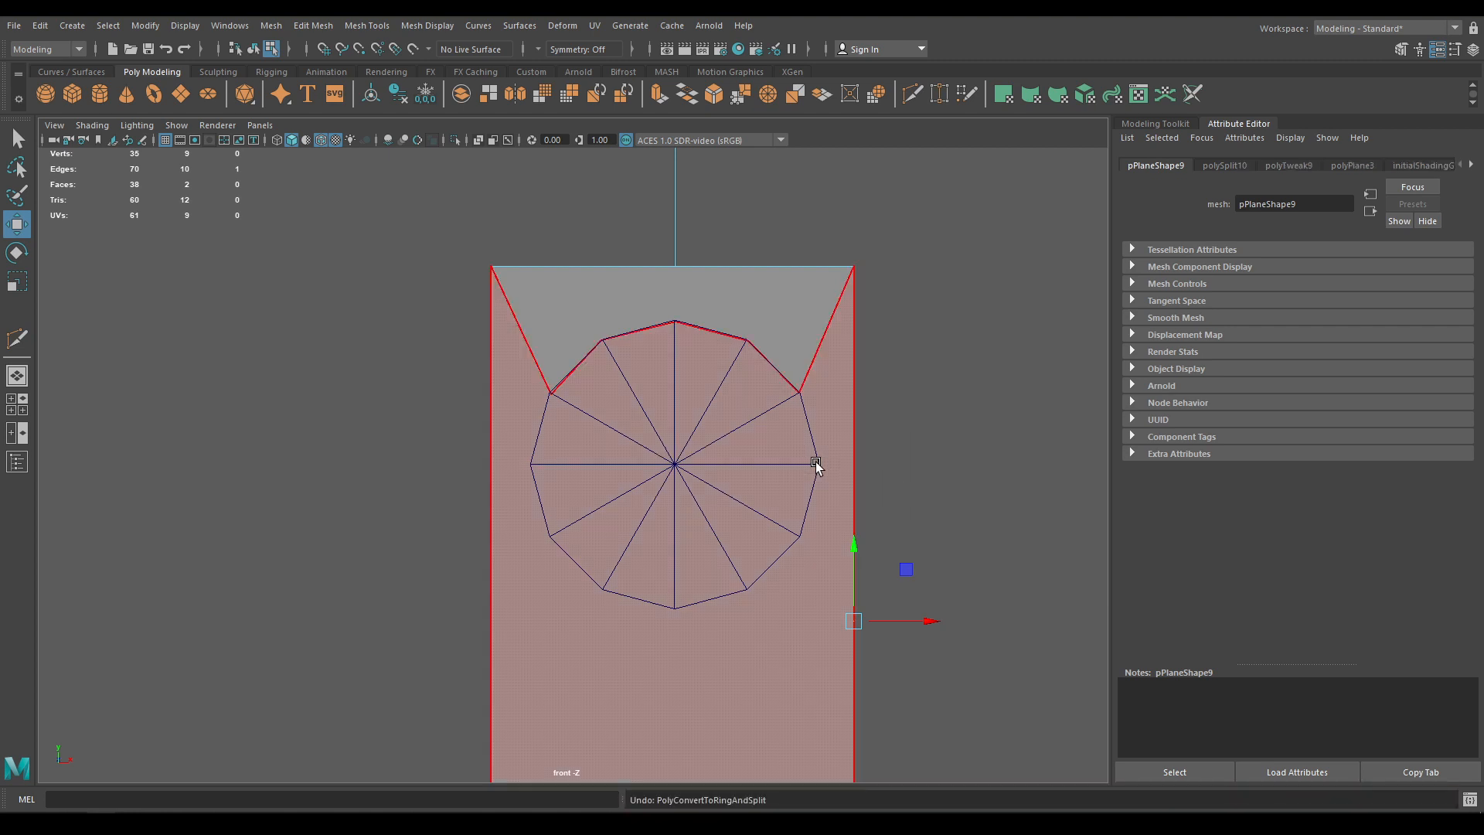
Cut from the circle's upper and side vertices straight out to the plane's left and right edges
{"action": "right_click_drag", "start_coordinate": [589, 395], "coordinate": [516, 399], "text": "shift"}
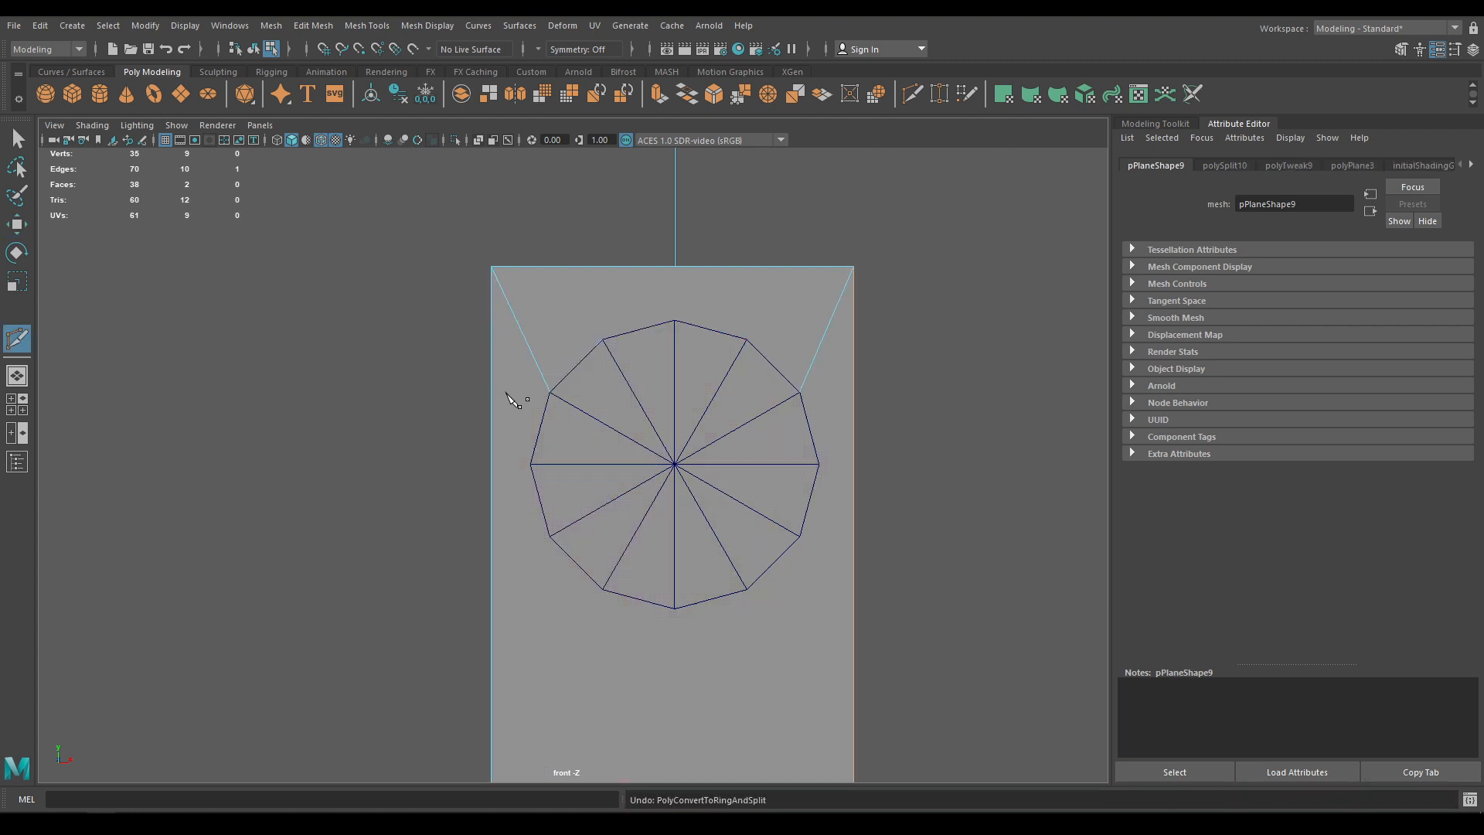
{"action": "left_click", "coordinate": [554, 398]}
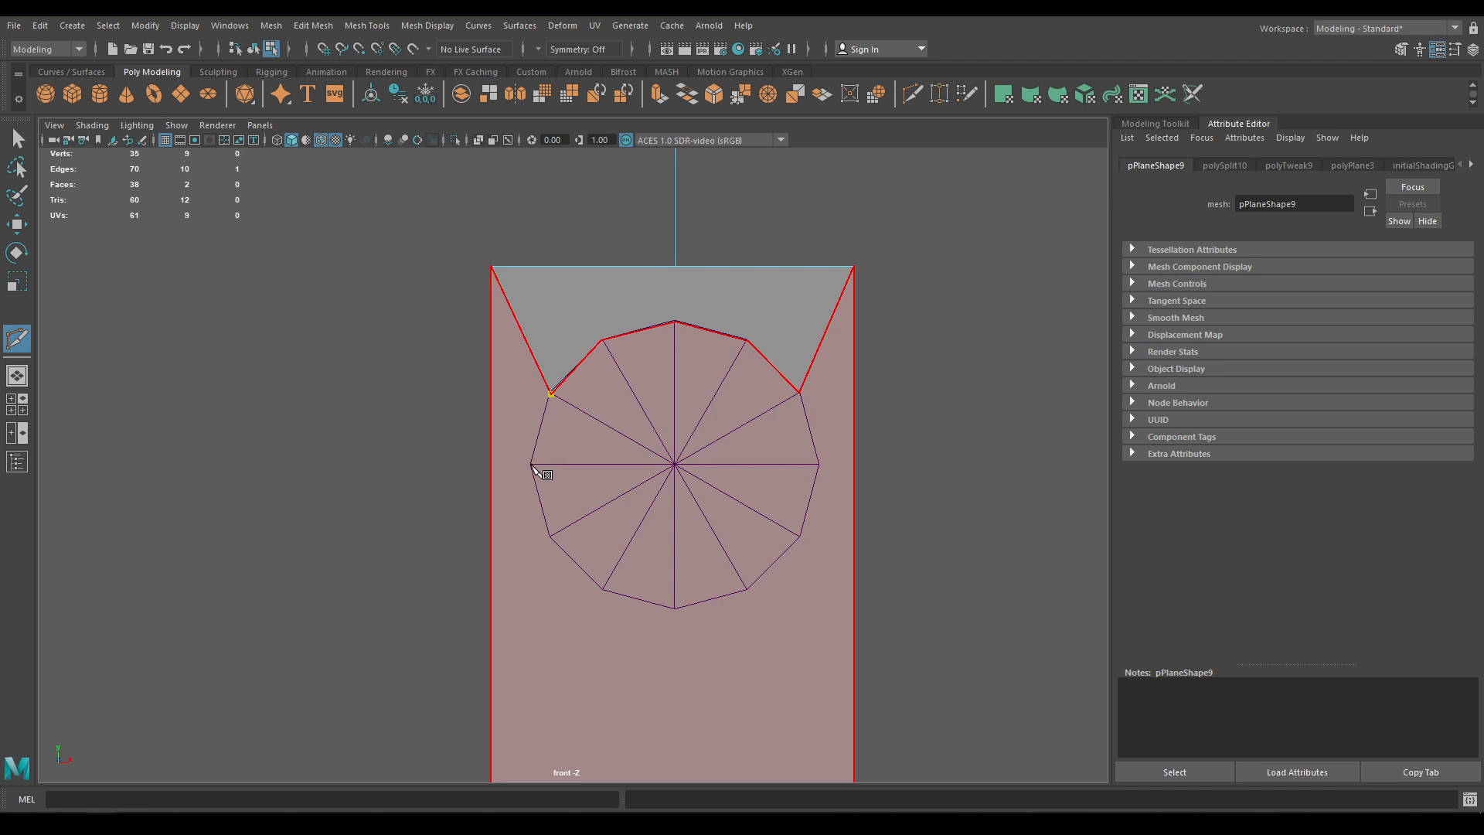
{"action": "left_click", "coordinate": [532, 466]}
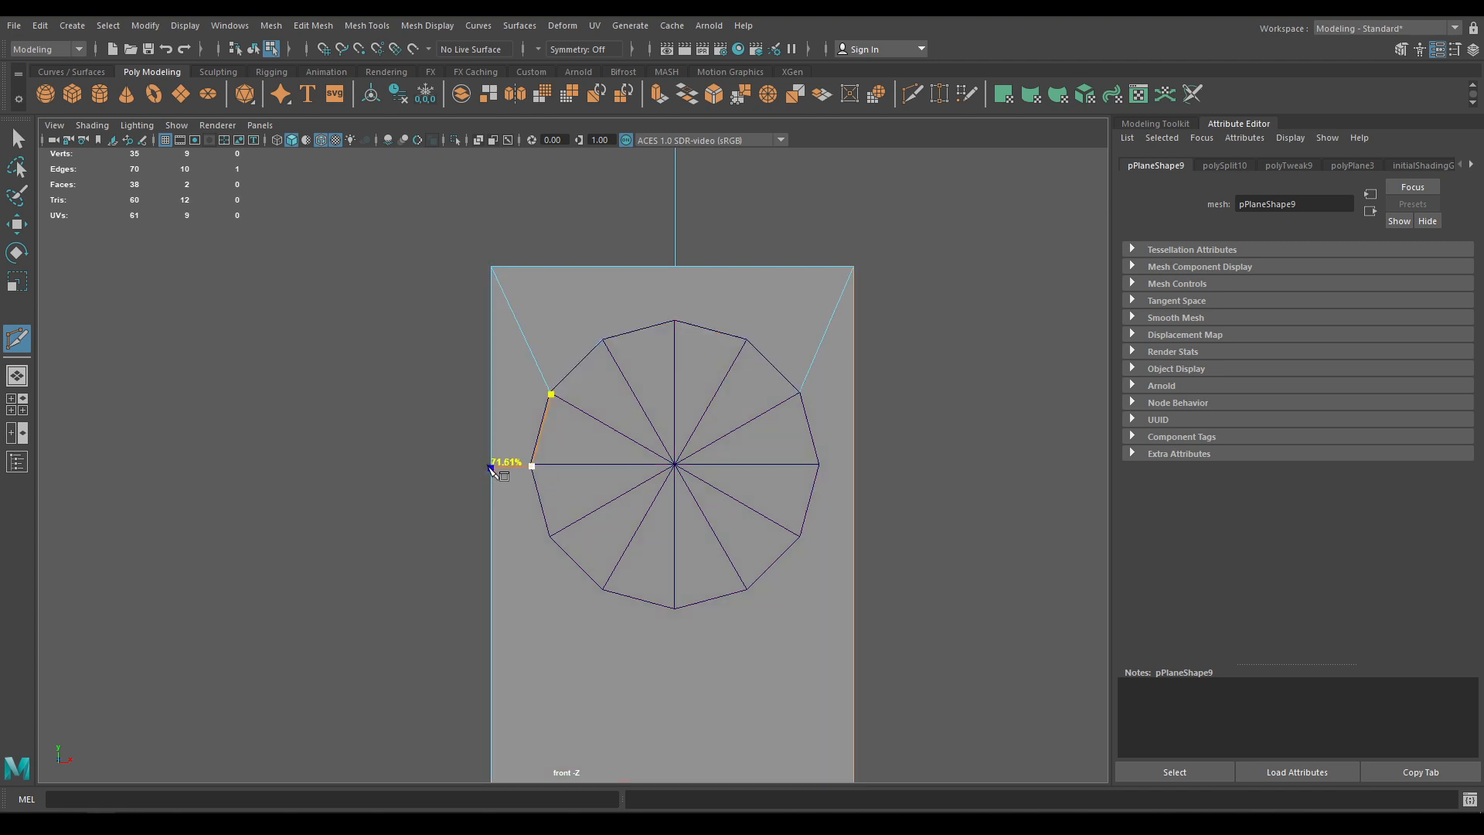
{"action": "right_click", "coordinate": [492, 467]}
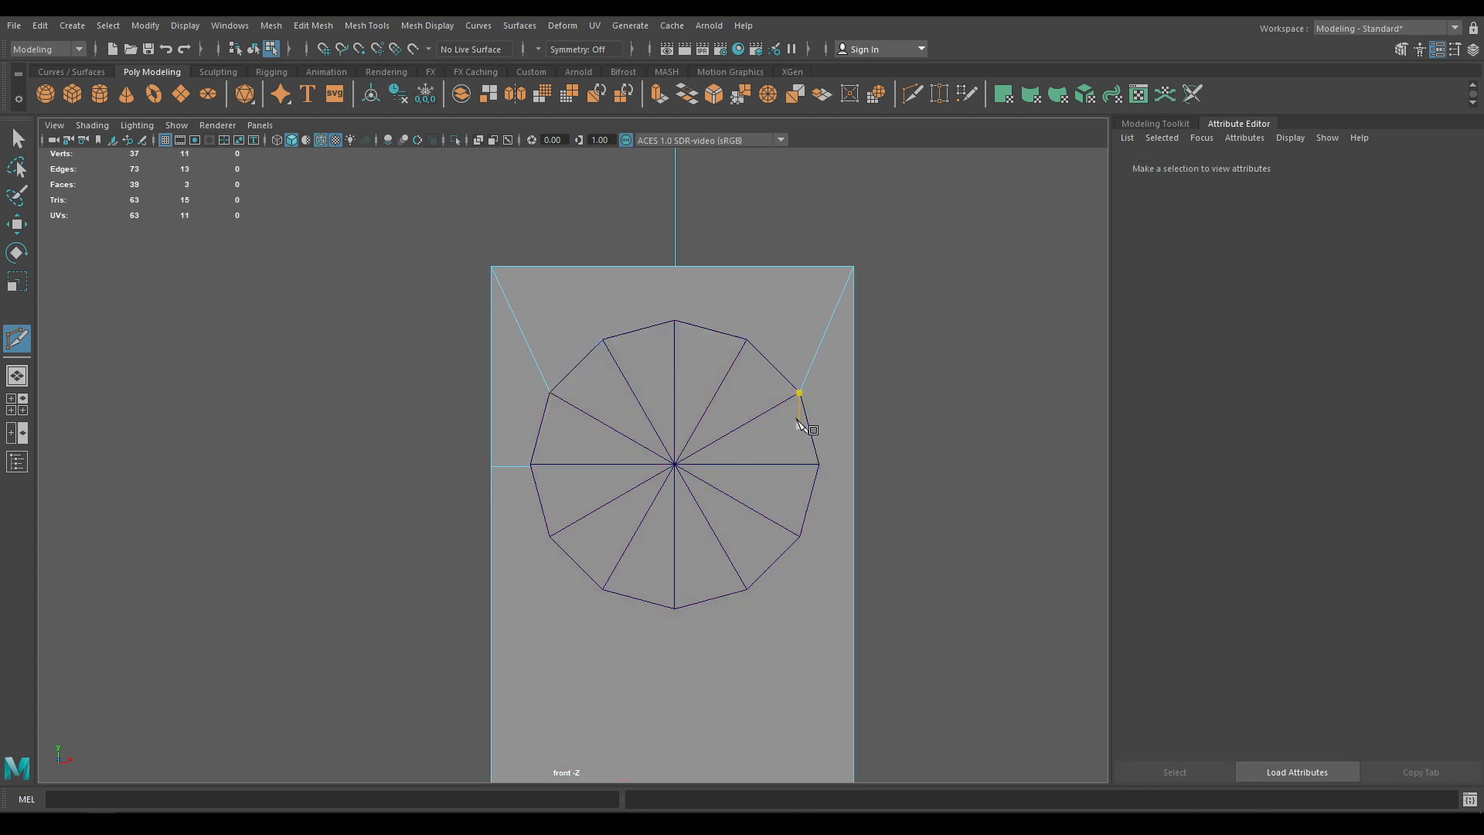
{"action": "left_click", "coordinate": [800, 394]}
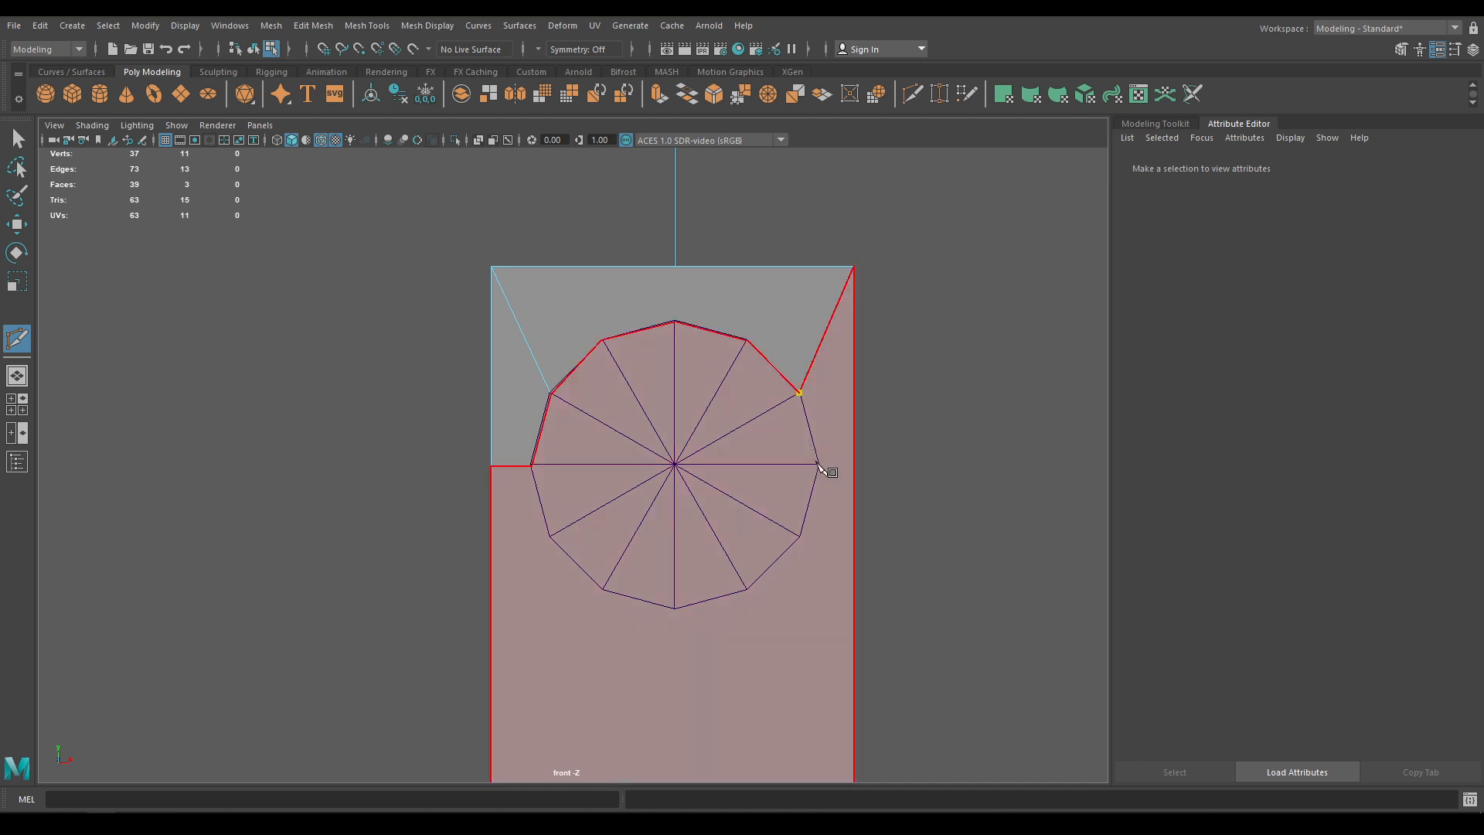
{"action": "left_click", "coordinate": [819, 465]}
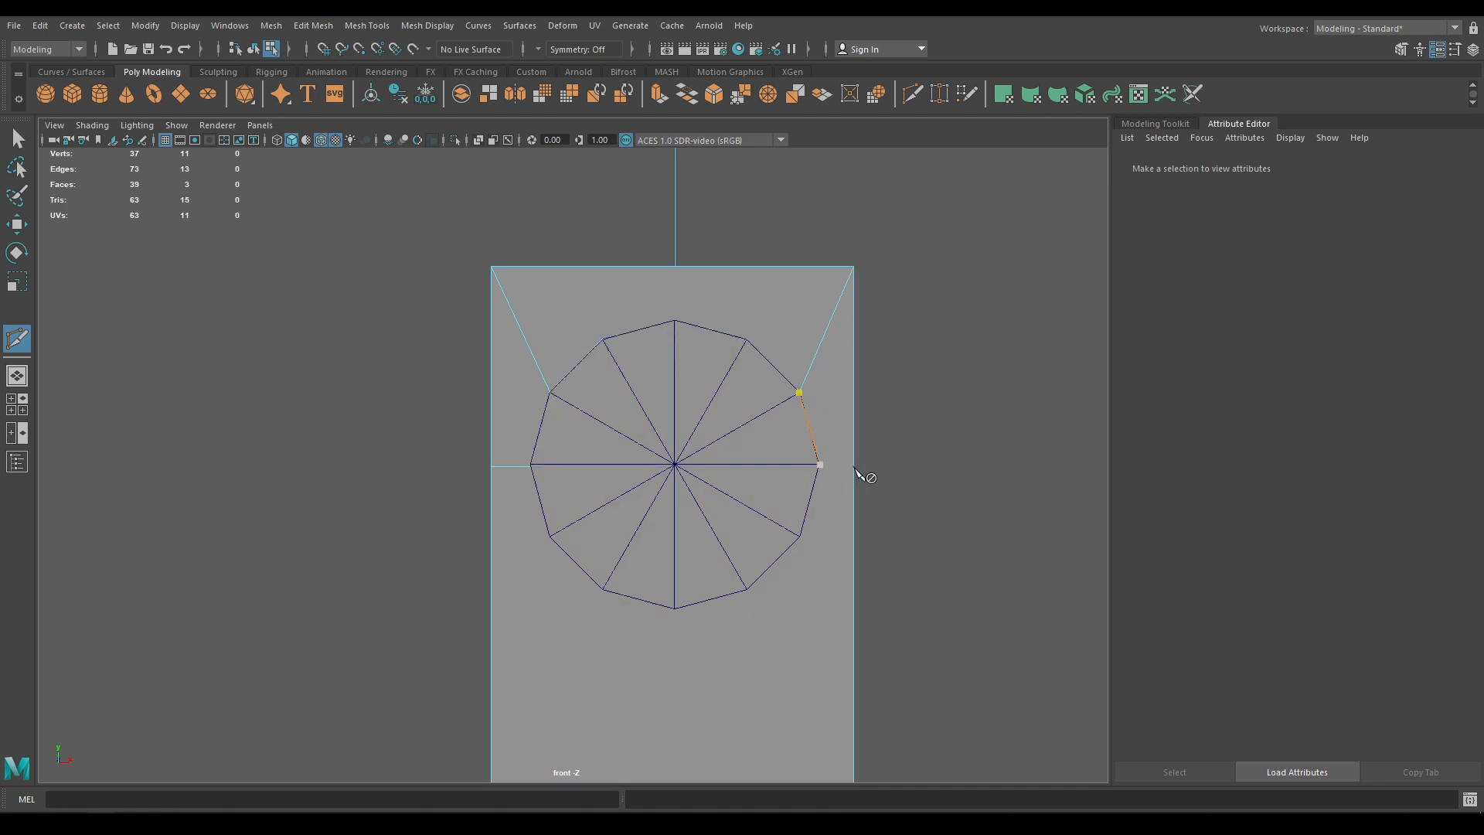
{"action": "left_click_drag", "start_coordinate": [852, 466], "coordinate": [854, 467]}
{"action": "key", "text": "w"}
{"action": "middle_click_drag", "start_coordinate": [772, 493], "coordinate": [752, 399], "text": "alt"}
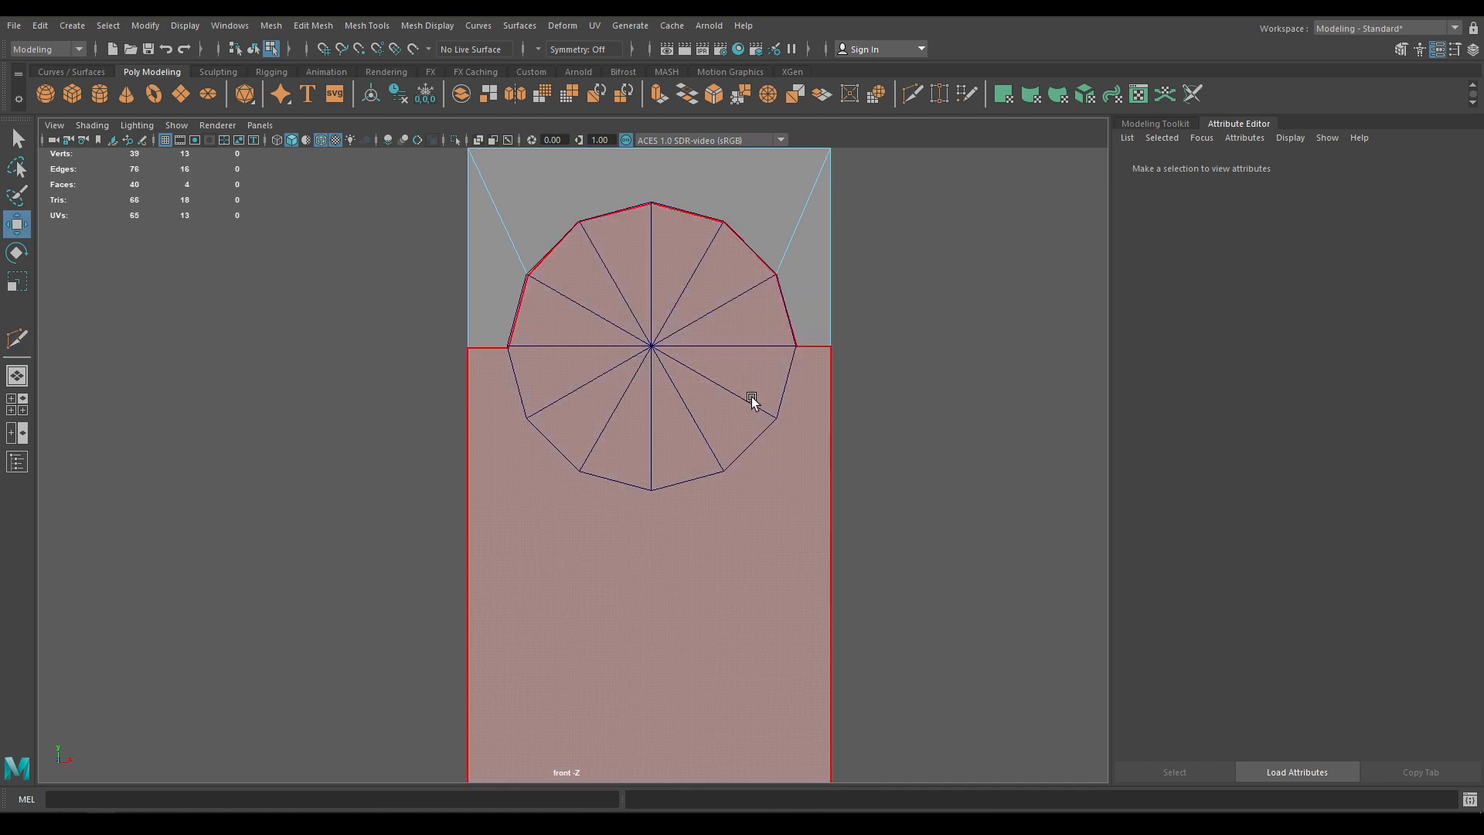
Delete the plane's large inner face and the cylinder, then select the remaining arch plate
{"action": "right_click_drag", "start_coordinate": [751, 395], "coordinate": [752, 434]}
{"action": "left_click", "coordinate": [728, 473]}
{"action": "key", "text": "Delete"}
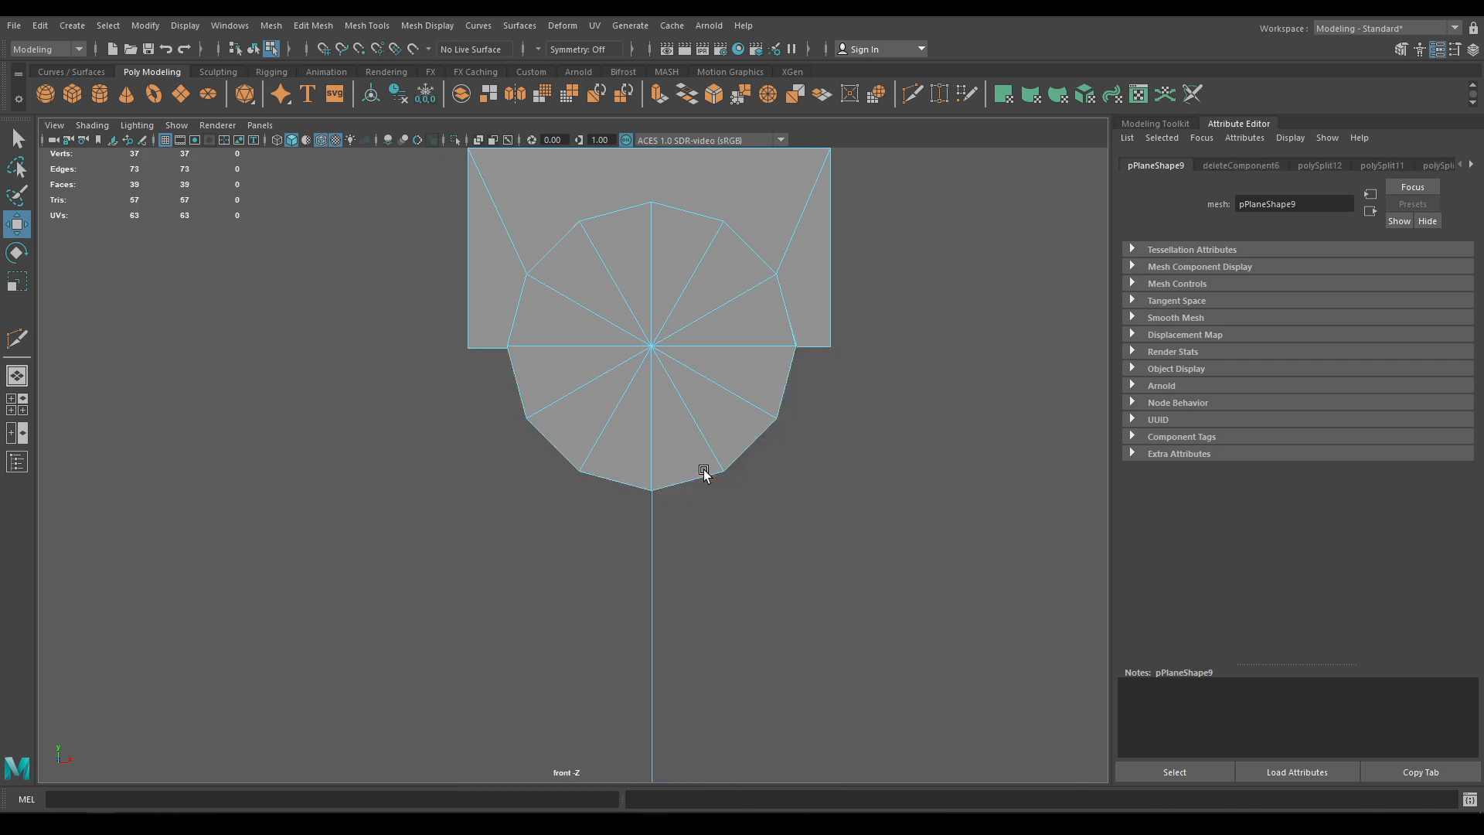
{"action": "left_click_drag", "start_coordinate": [696, 502], "coordinate": [634, 334]}
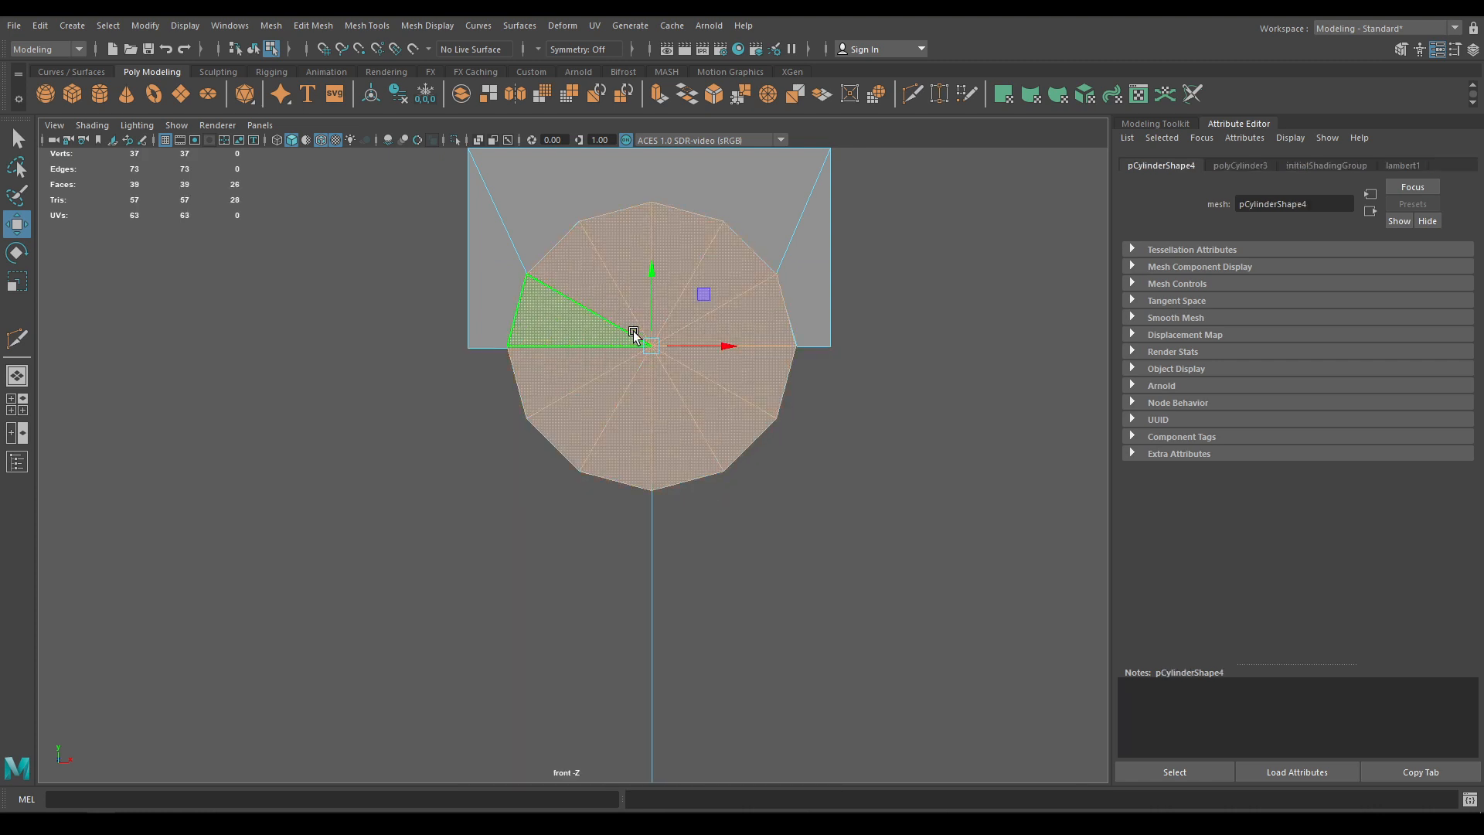
{"action": "right_click_drag", "start_coordinate": [633, 334], "coordinate": [701, 302]}
{"action": "key", "text": "Delete"}
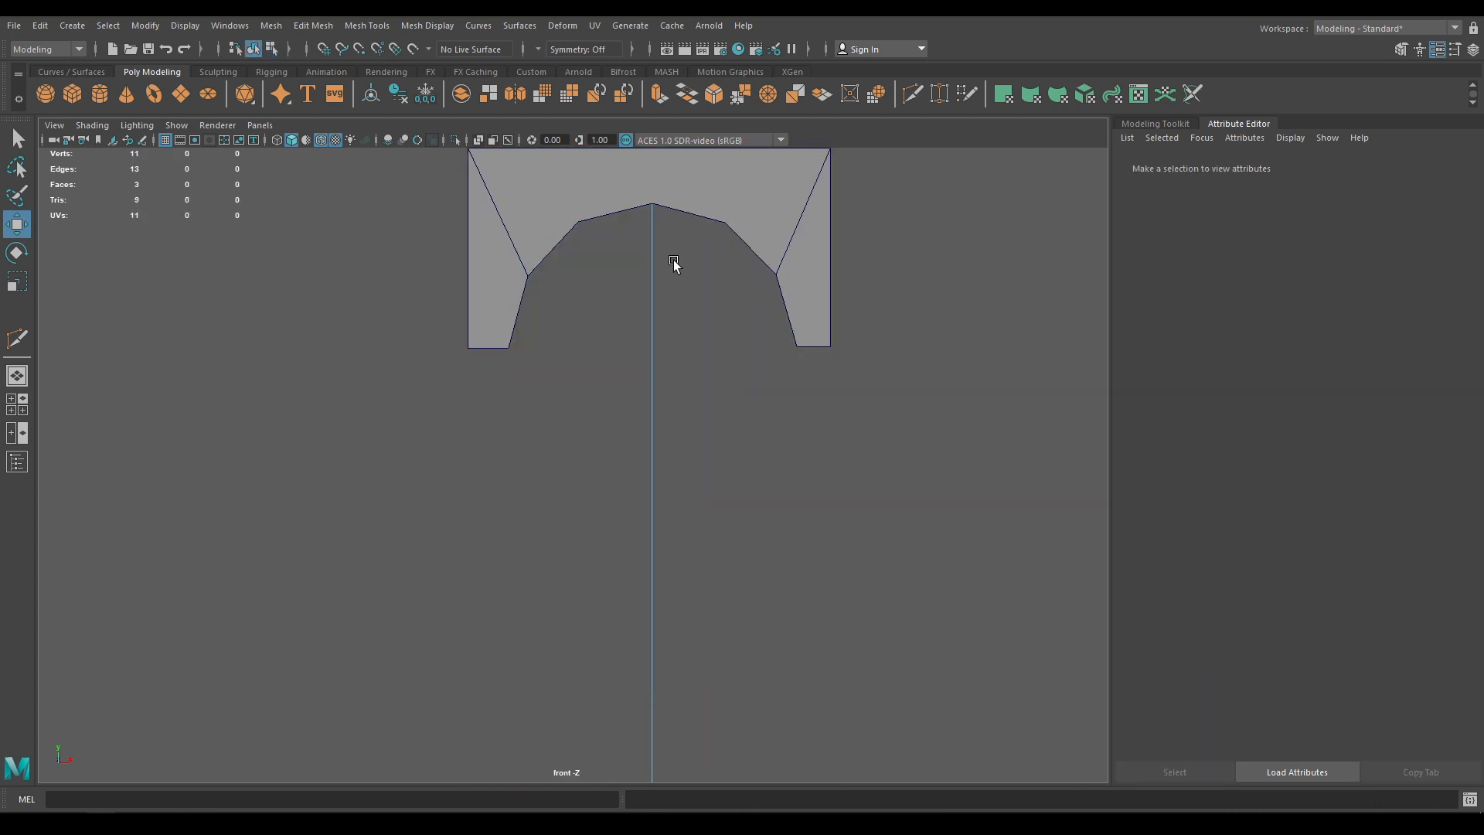
{"action": "middle_click_drag", "start_coordinate": [595, 253], "coordinate": [623, 438], "text": "alt"}
{"action": "scroll", "coordinate": [572, 409], "scroll_direction": "up", "scroll_amount": 3}
{"action": "right_click_drag", "start_coordinate": [580, 393], "coordinate": [509, 381], "text": "shift"}
{"action": "left_click", "coordinate": [594, 369]}
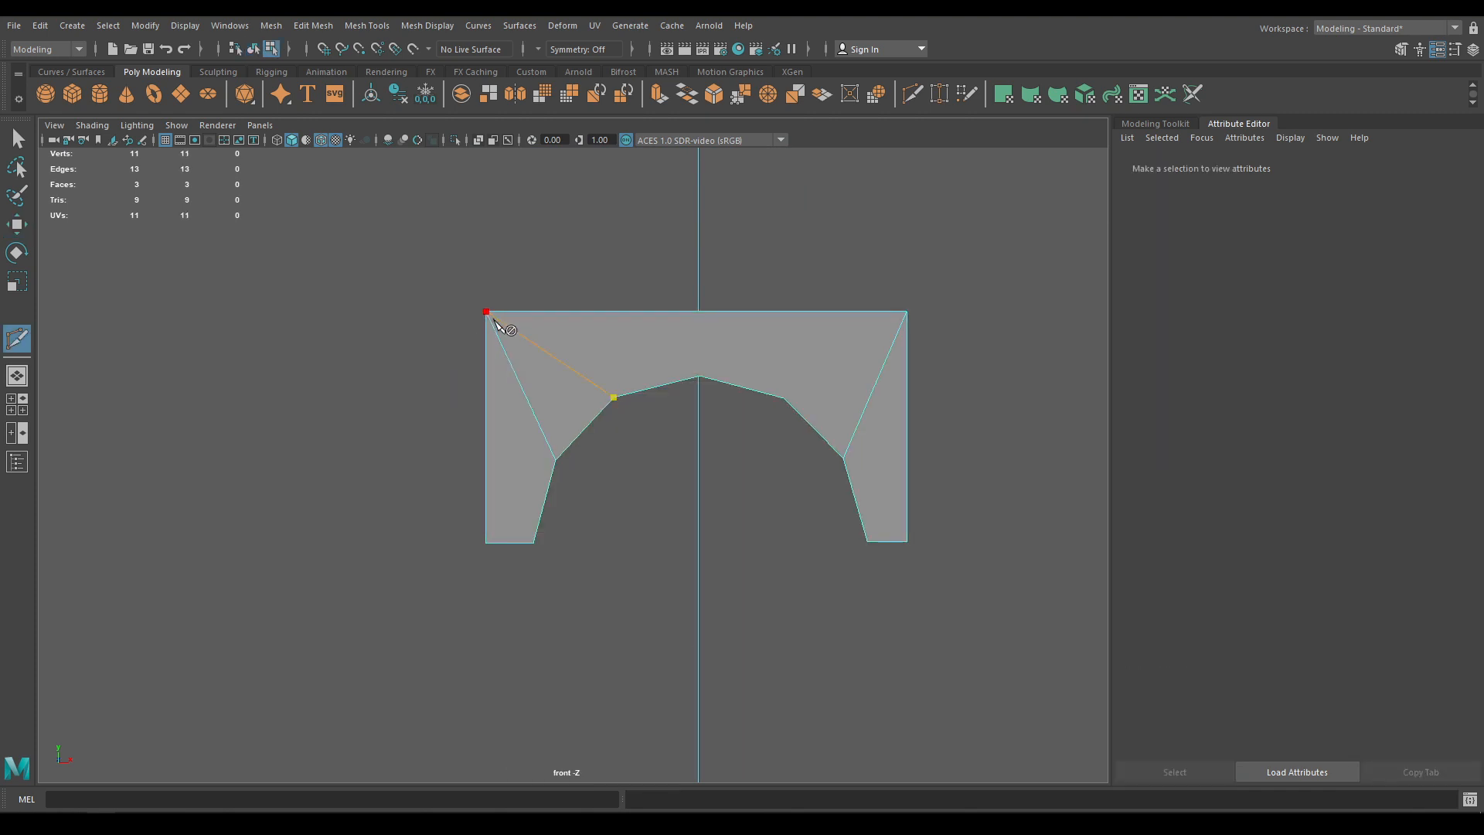
{"action": "scroll", "coordinate": [665, 348], "scroll_direction": "down", "scroll_amount": 5}
{"action": "scroll", "coordinate": [740, 389], "scroll_direction": "up", "scroll_amount": 5}
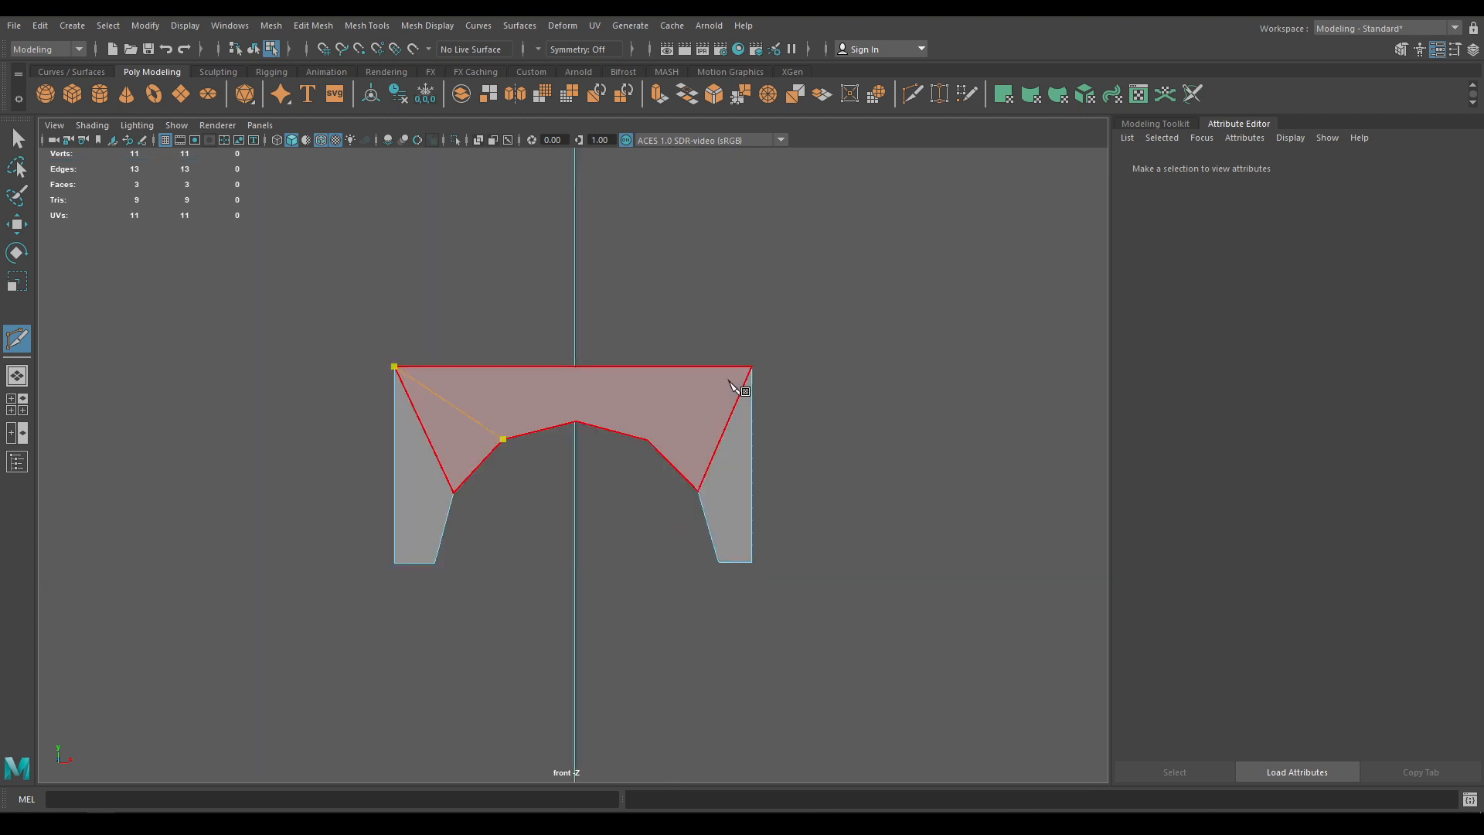
Cut diagonal edges from both top corners to the arch and a centre vertical edge to the top
{"action": "key", "text": "Return"}
{"action": "left_click", "coordinate": [648, 439]}
{"action": "scroll", "coordinate": [701, 458], "scroll_direction": "up", "scroll_amount": 2}
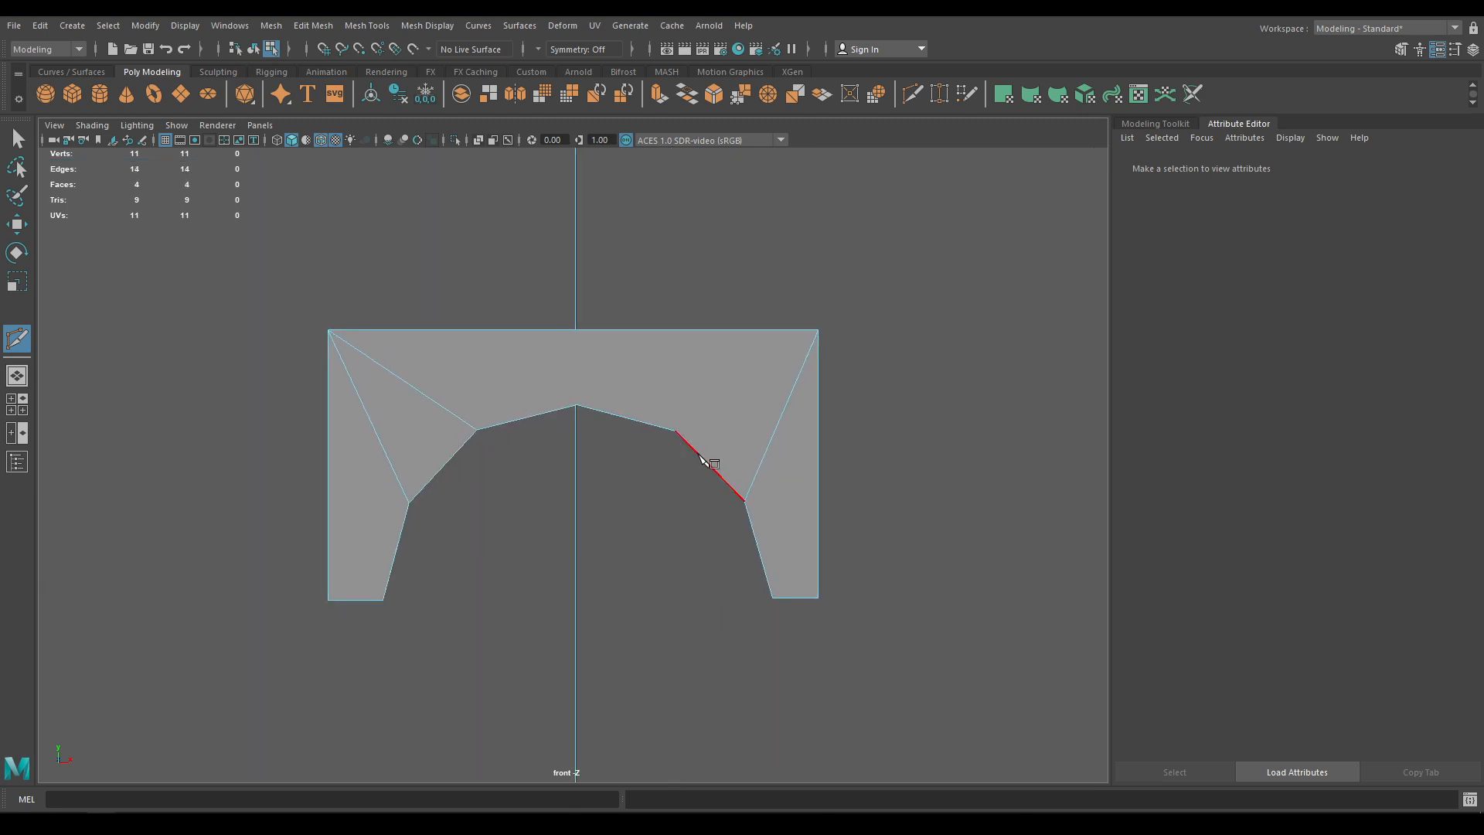
{"action": "left_click", "coordinate": [680, 430]}
{"action": "left_click", "coordinate": [578, 406]}
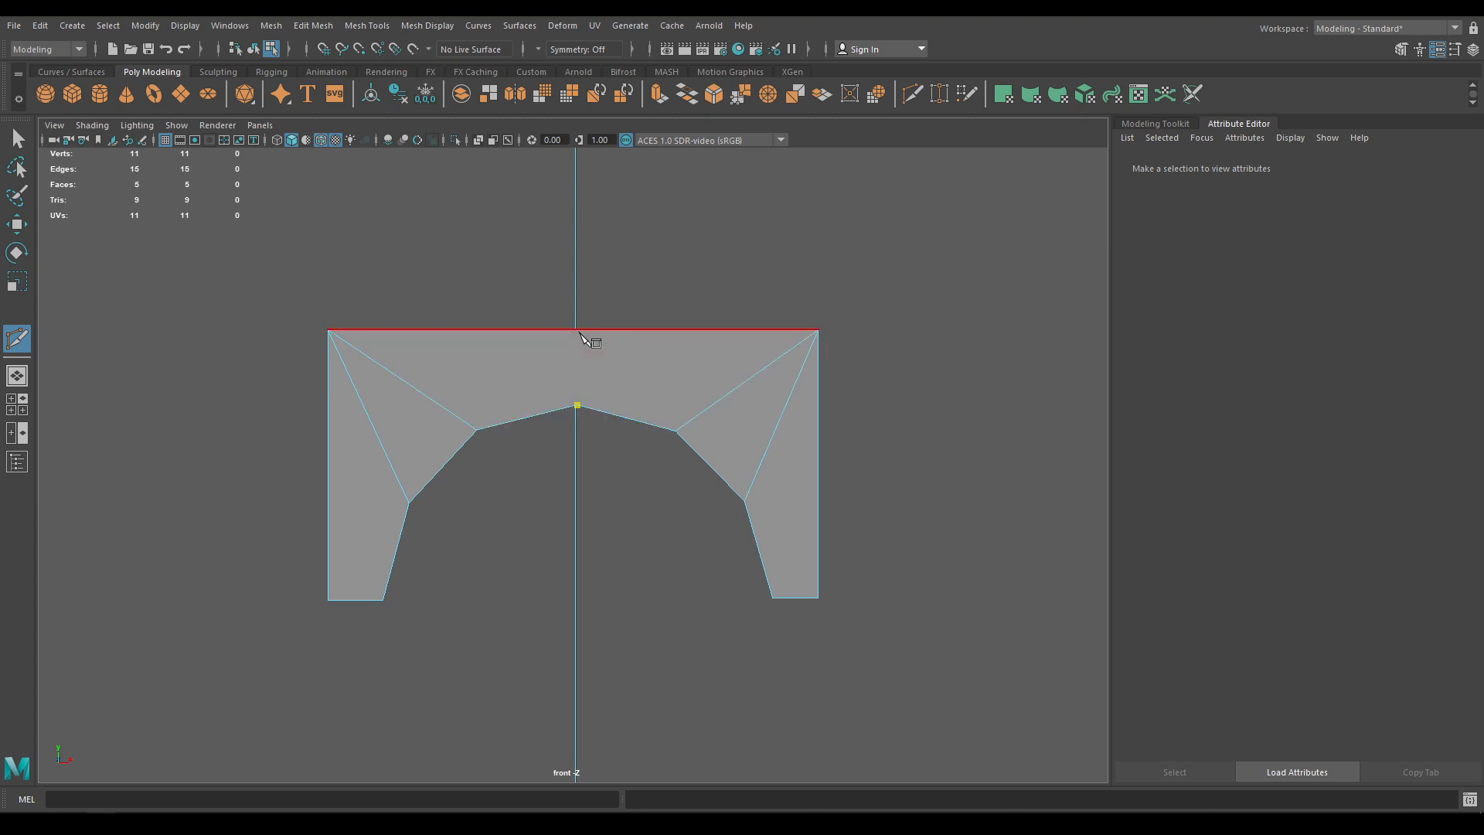
{"action": "left_click", "coordinate": [578, 331]}
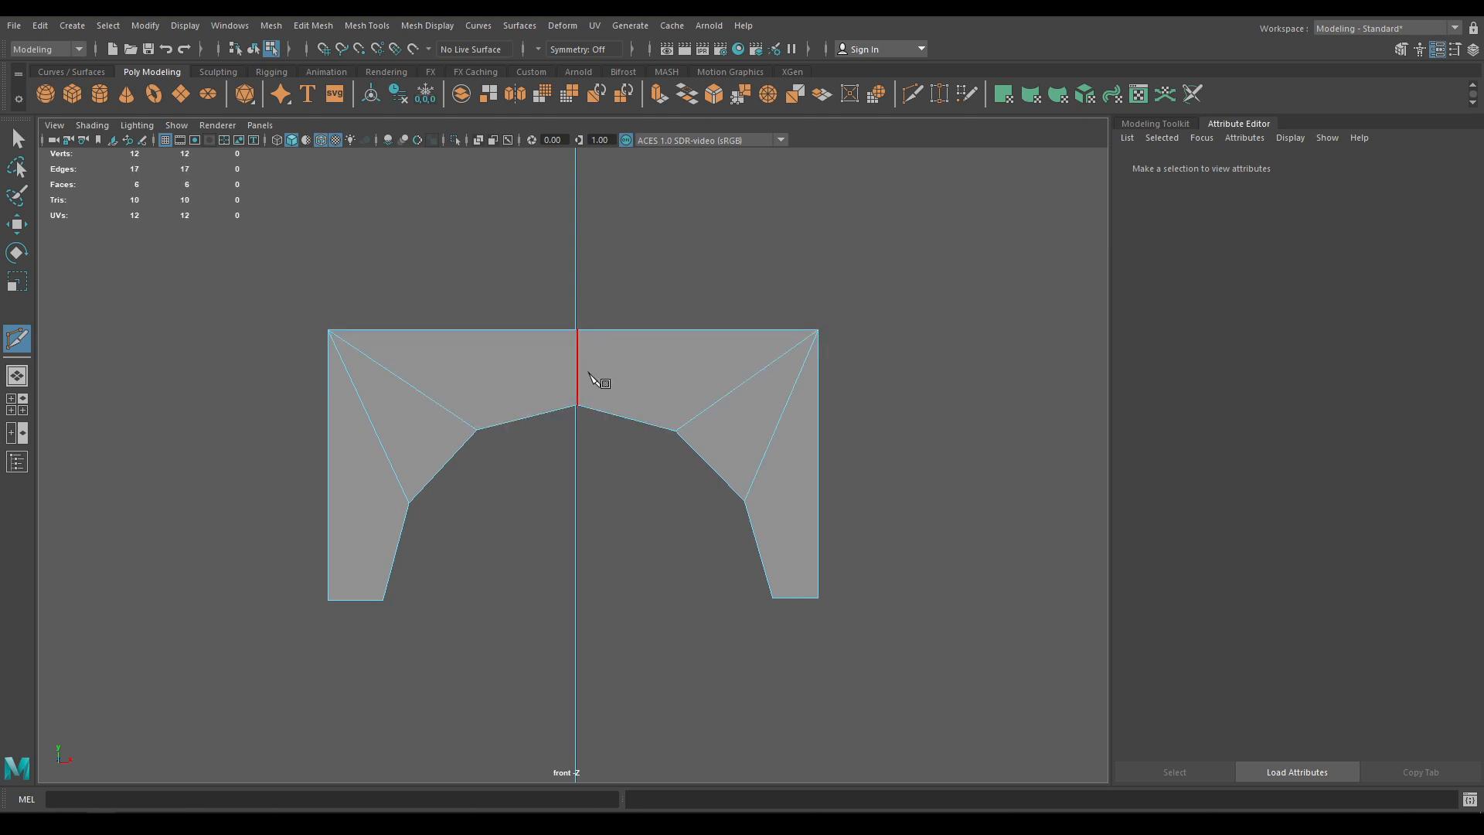
{"action": "key", "text": "w"}
{"action": "key", "text": "space"}
{"action": "left_click_drag", "start_coordinate": [595, 461], "coordinate": [591, 391]}
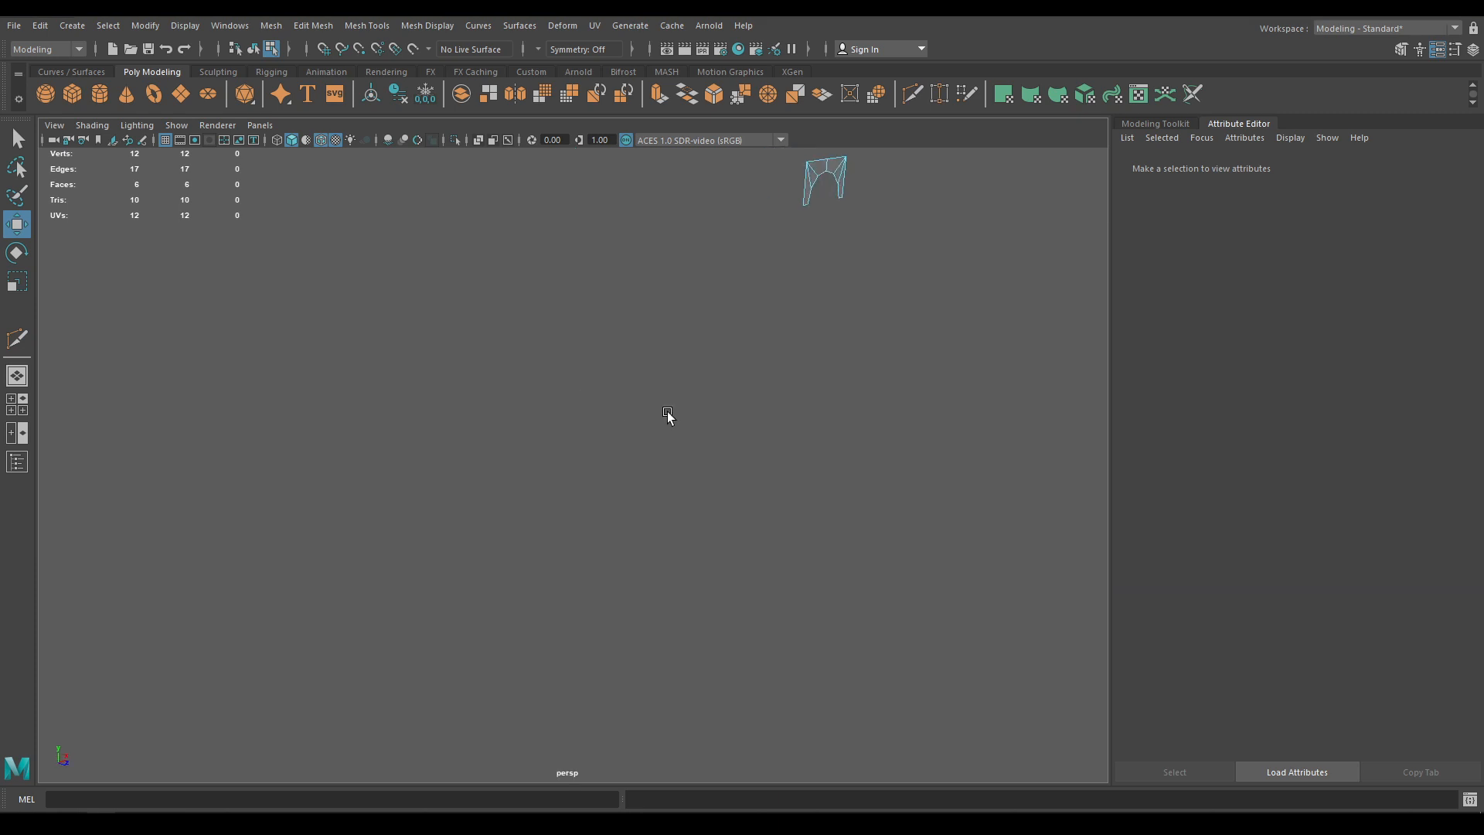
In front view, wrap the arch-shaped lock plate in a lattice deformer
{"action": "key", "text": "f"}
{"action": "right_click_drag", "start_coordinate": [675, 350], "coordinate": [832, 266]}
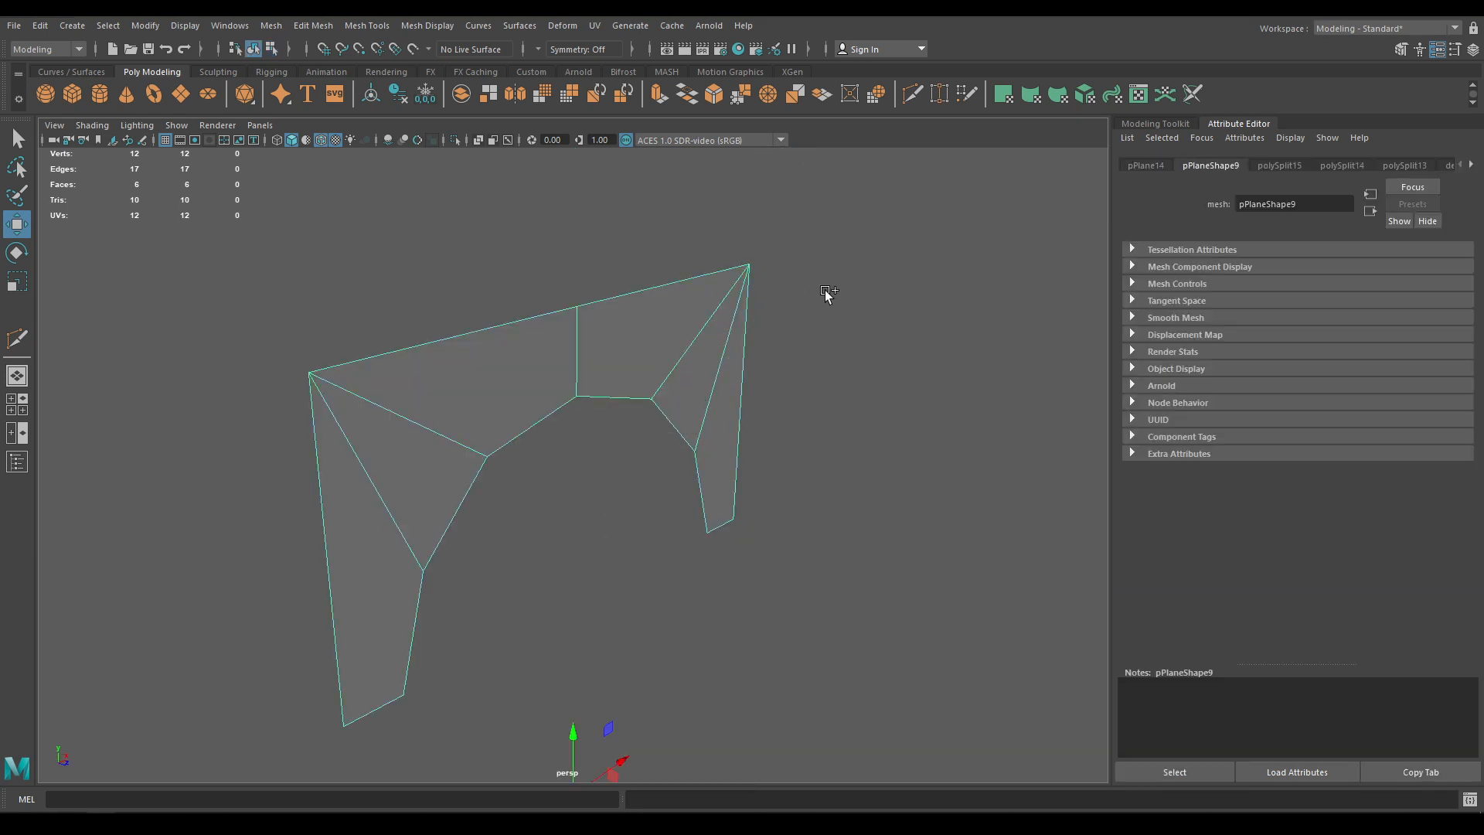
{"action": "key", "text": "space"}
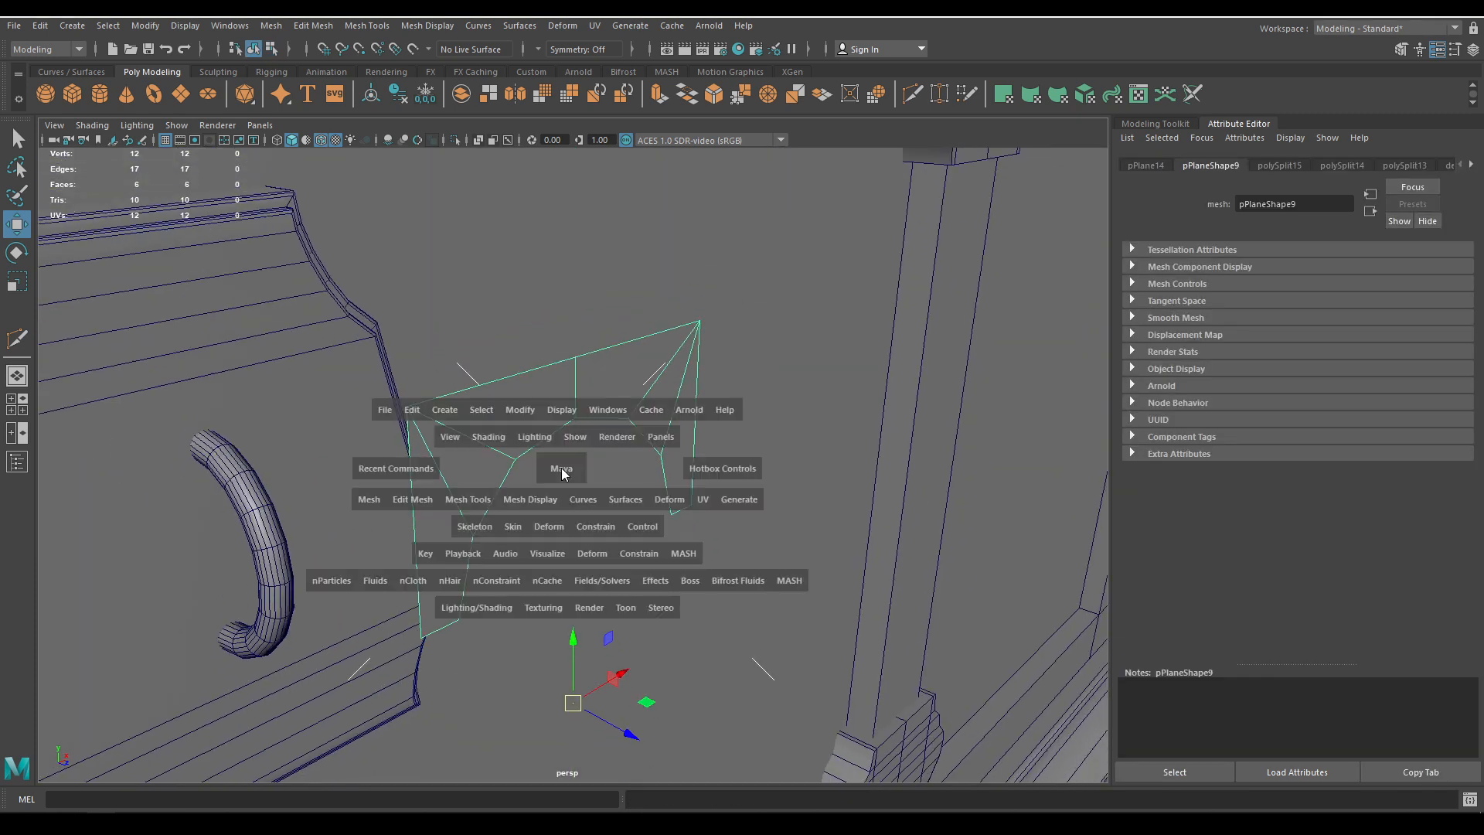
{"action": "left_click_drag", "start_coordinate": [561, 467], "coordinate": [560, 512]}
{"action": "scroll", "coordinate": [577, 439], "scroll_direction": "up", "scroll_amount": 1}
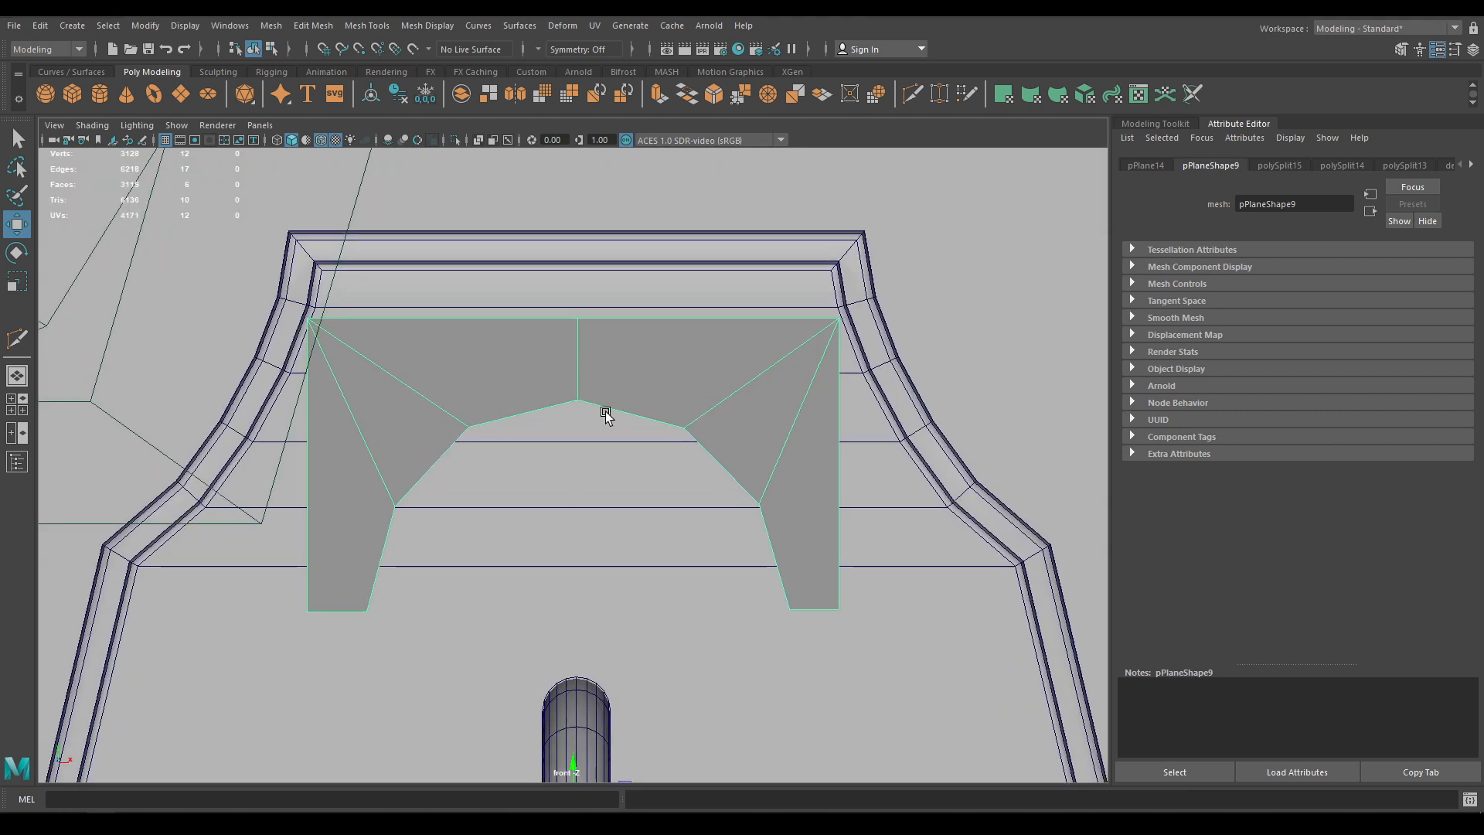
{"action": "scroll", "coordinate": [606, 415], "scroll_direction": "down", "scroll_amount": 6}
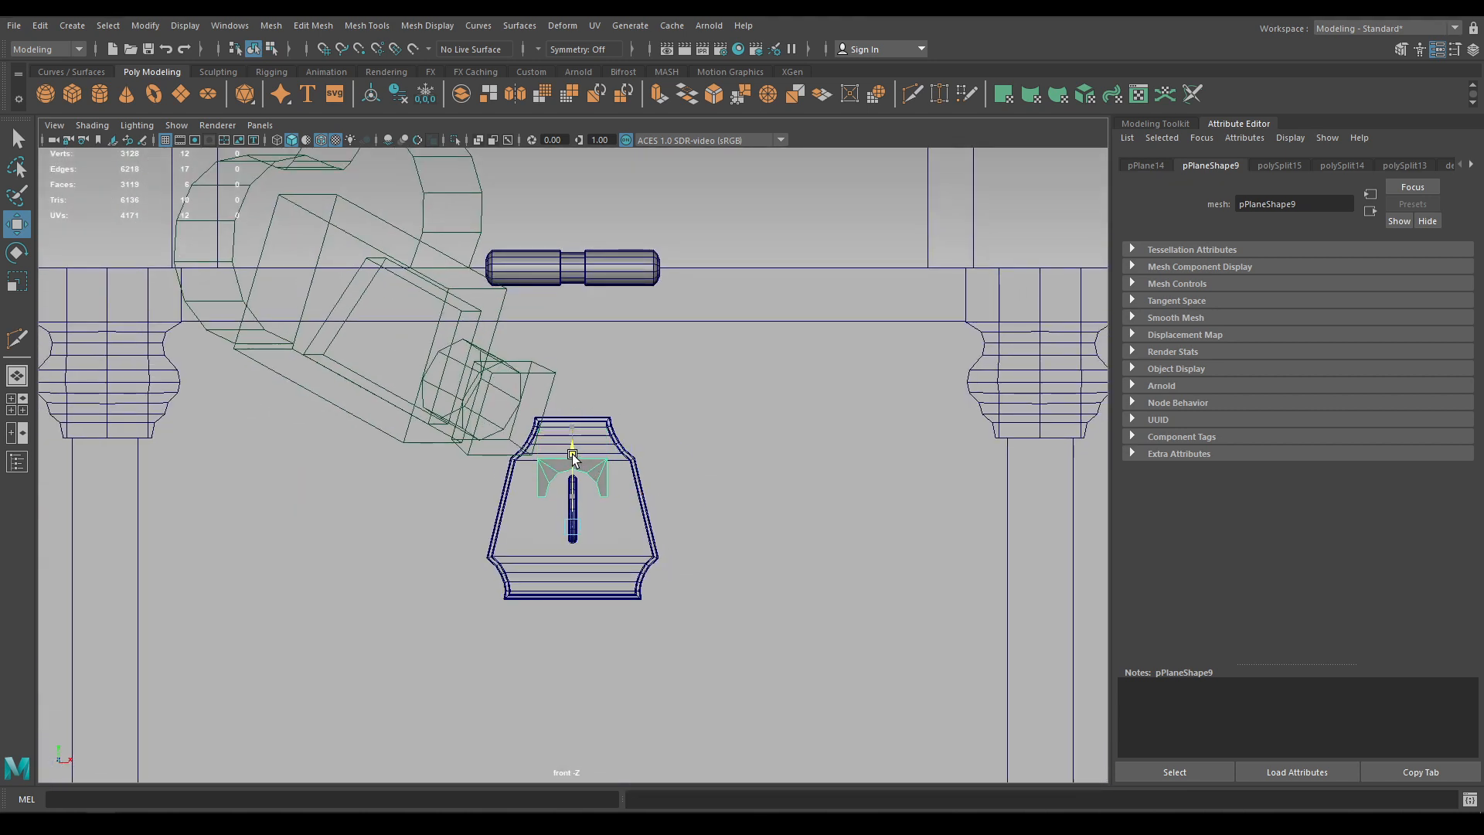
{"action": "scroll", "coordinate": [573, 452], "scroll_direction": "up", "scroll_amount": 4}
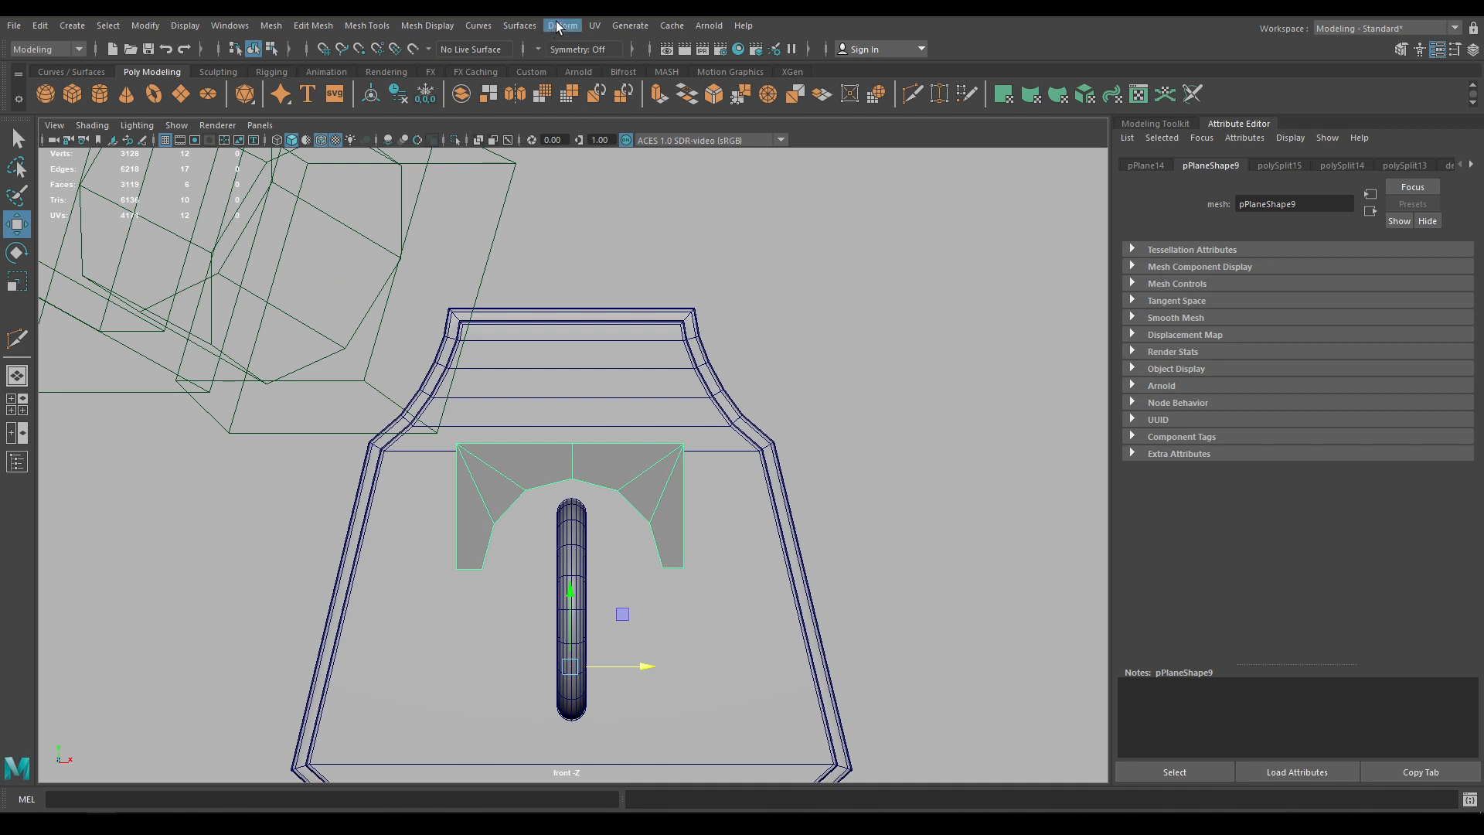
{"action": "left_click", "coordinate": [558, 27]}
{"action": "left_click", "coordinate": [630, 144]}
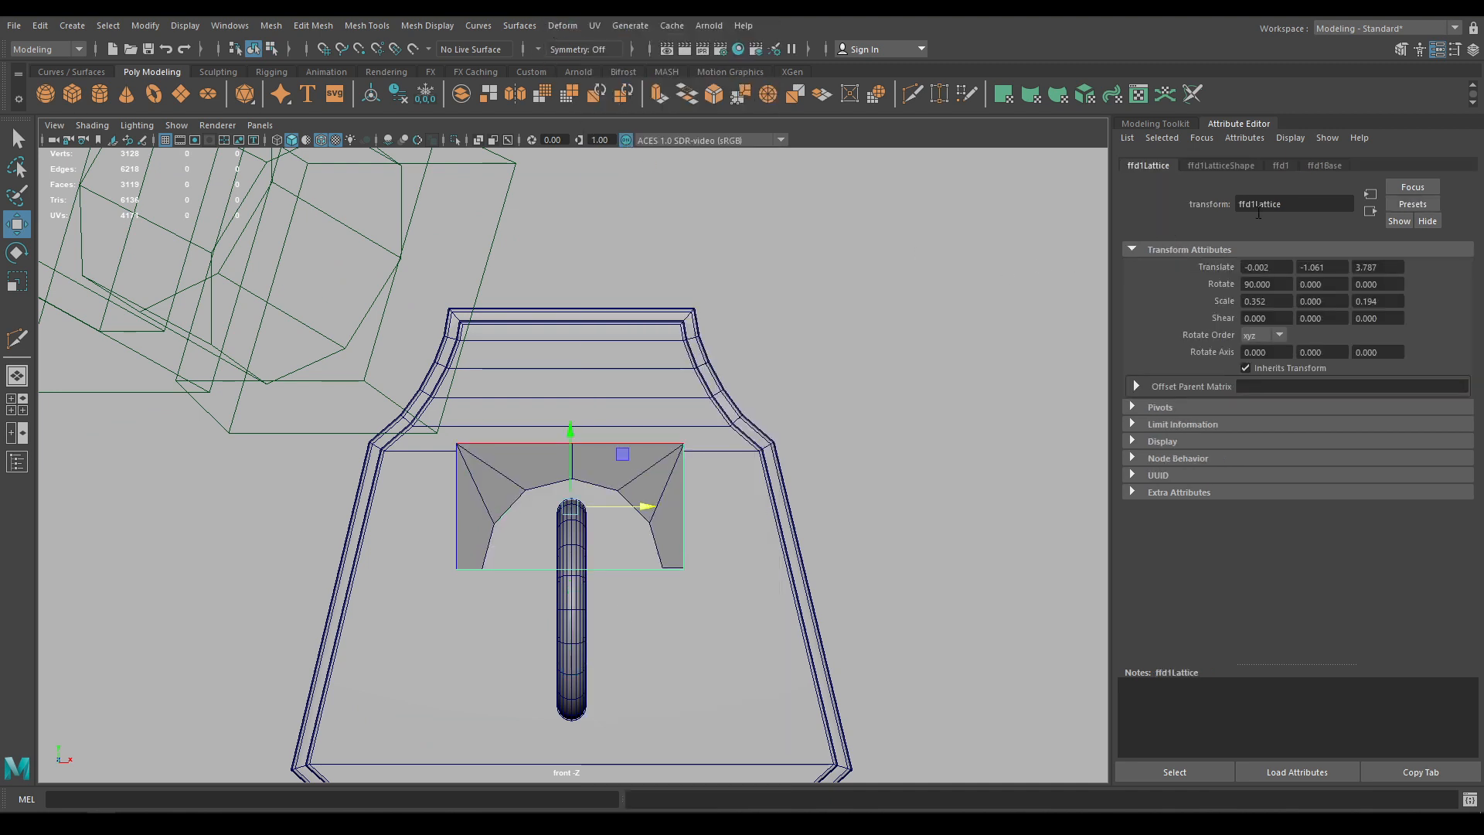
{"action": "left_click", "coordinate": [1229, 164]}
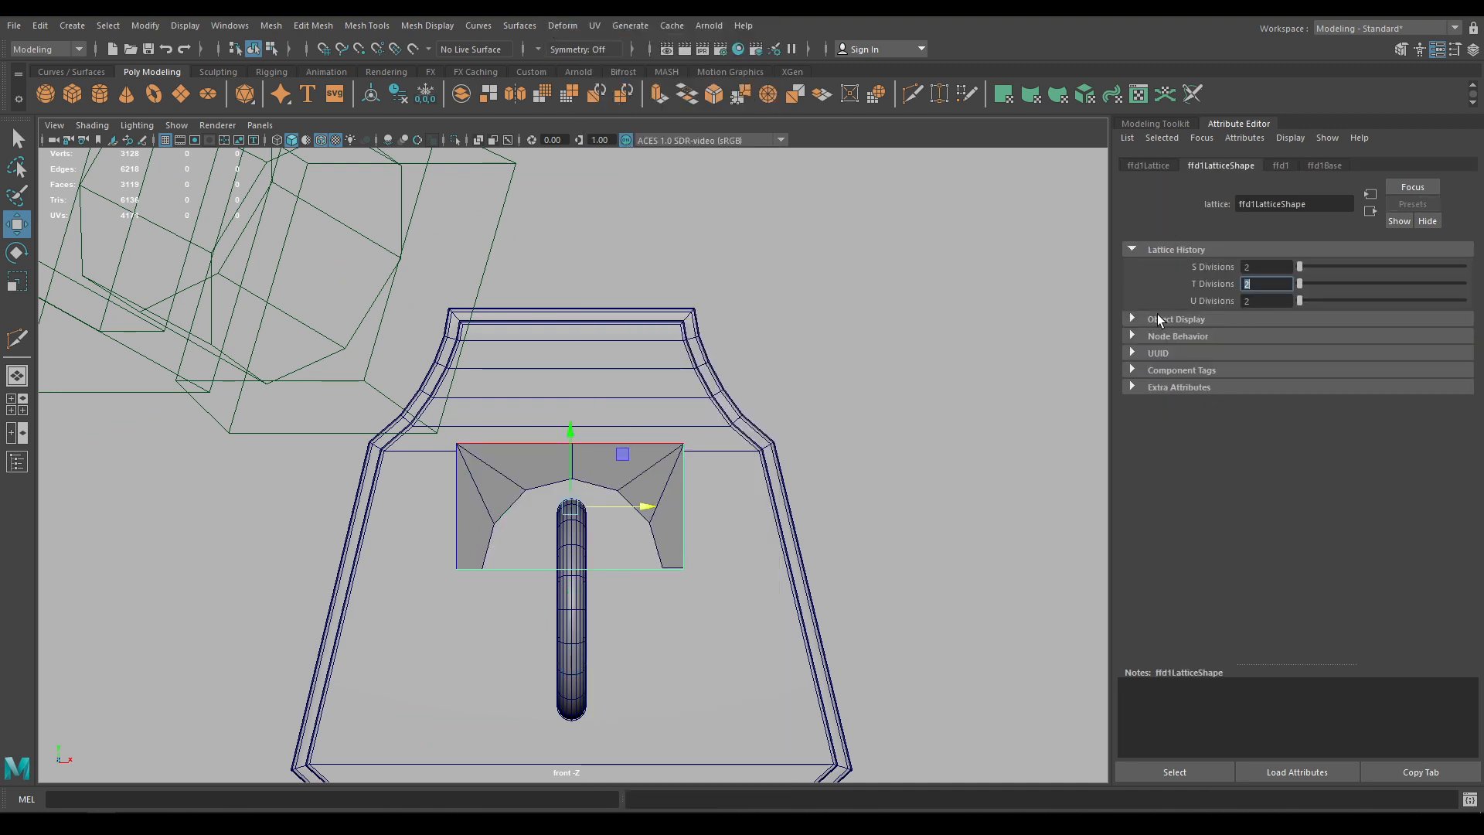
Scale all the lattice points narrower and shorter to squeeze the cap around the slot's top
{"action": "right_click", "coordinate": [921, 338]}
{"action": "right_click_drag", "start_coordinate": [650, 574], "coordinate": [628, 400]}
{"action": "left_click_drag", "start_coordinate": [691, 589], "coordinate": [434, 328]}
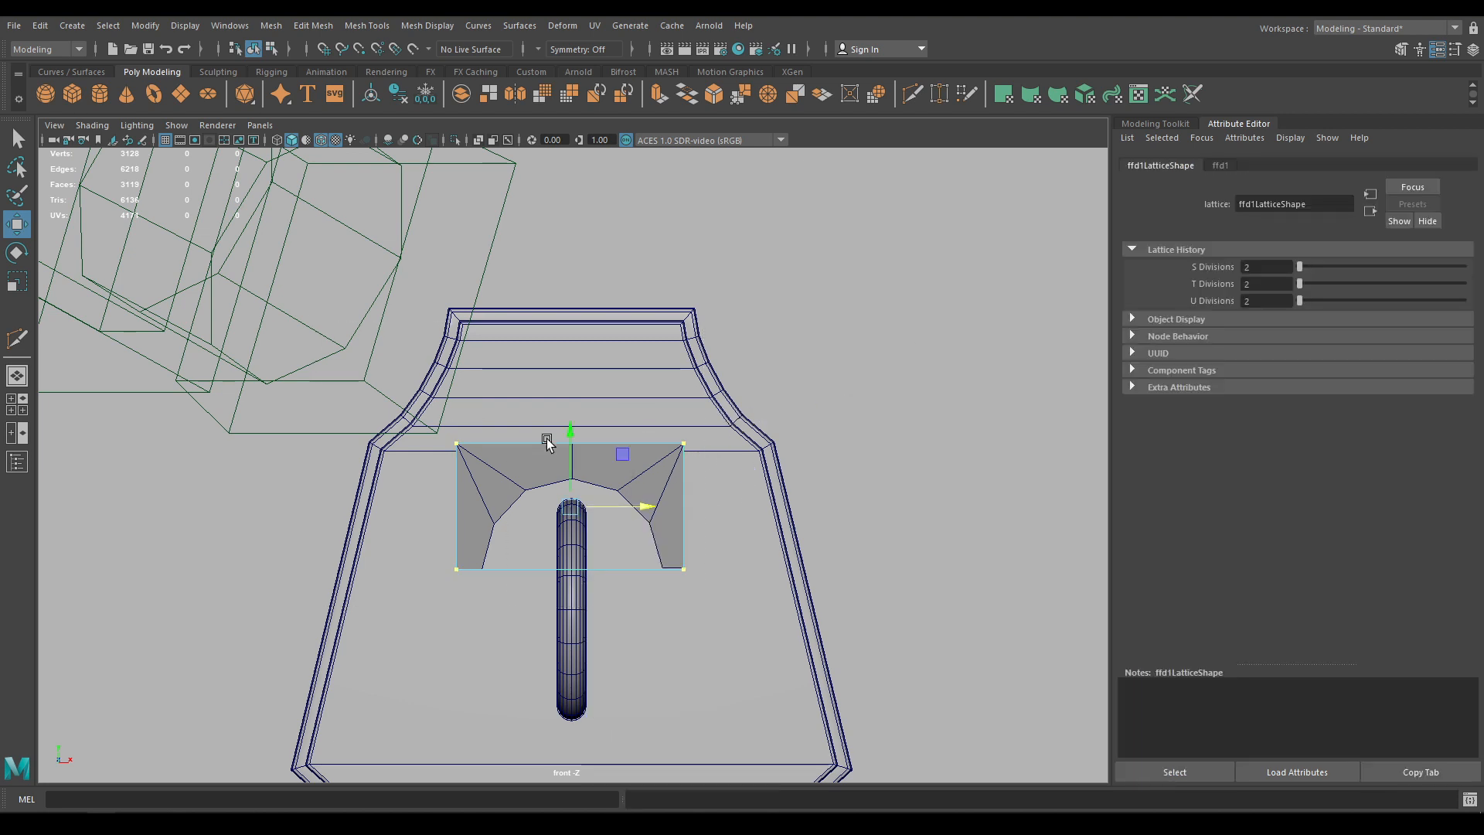
{"action": "key", "text": "r"}
{"action": "left_click_drag", "start_coordinate": [633, 507], "coordinate": [614, 511]}
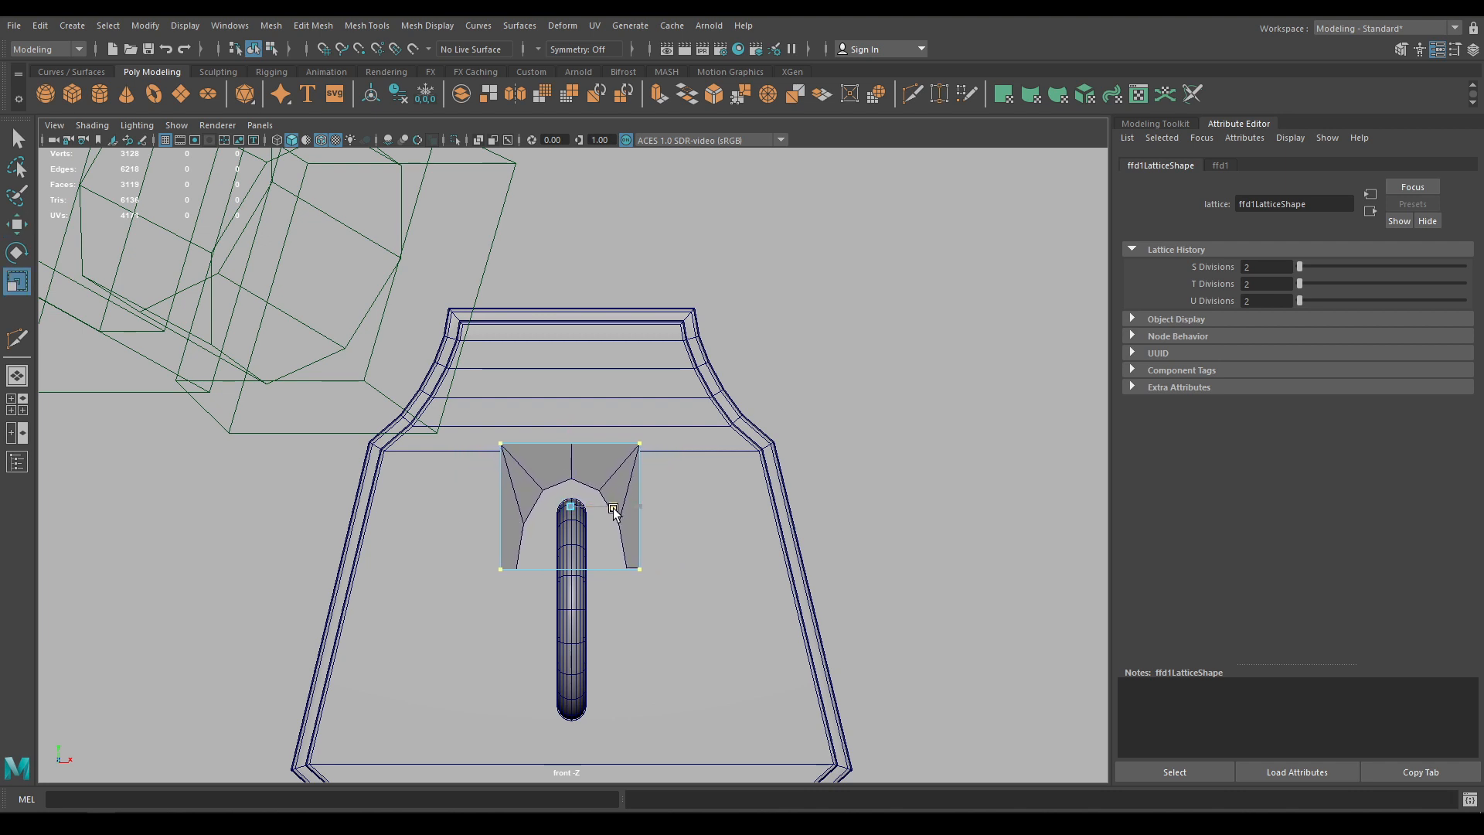
{"action": "mouse_move", "coordinate": [571, 436]}
{"action": "left_mouse_down"}
{"action": "mouse_move", "coordinate": [569, 456]}
{"action": "mouse_move", "coordinate": [570, 432]}
{"action": "left_mouse_up"}
{"action": "key", "text": "w"}
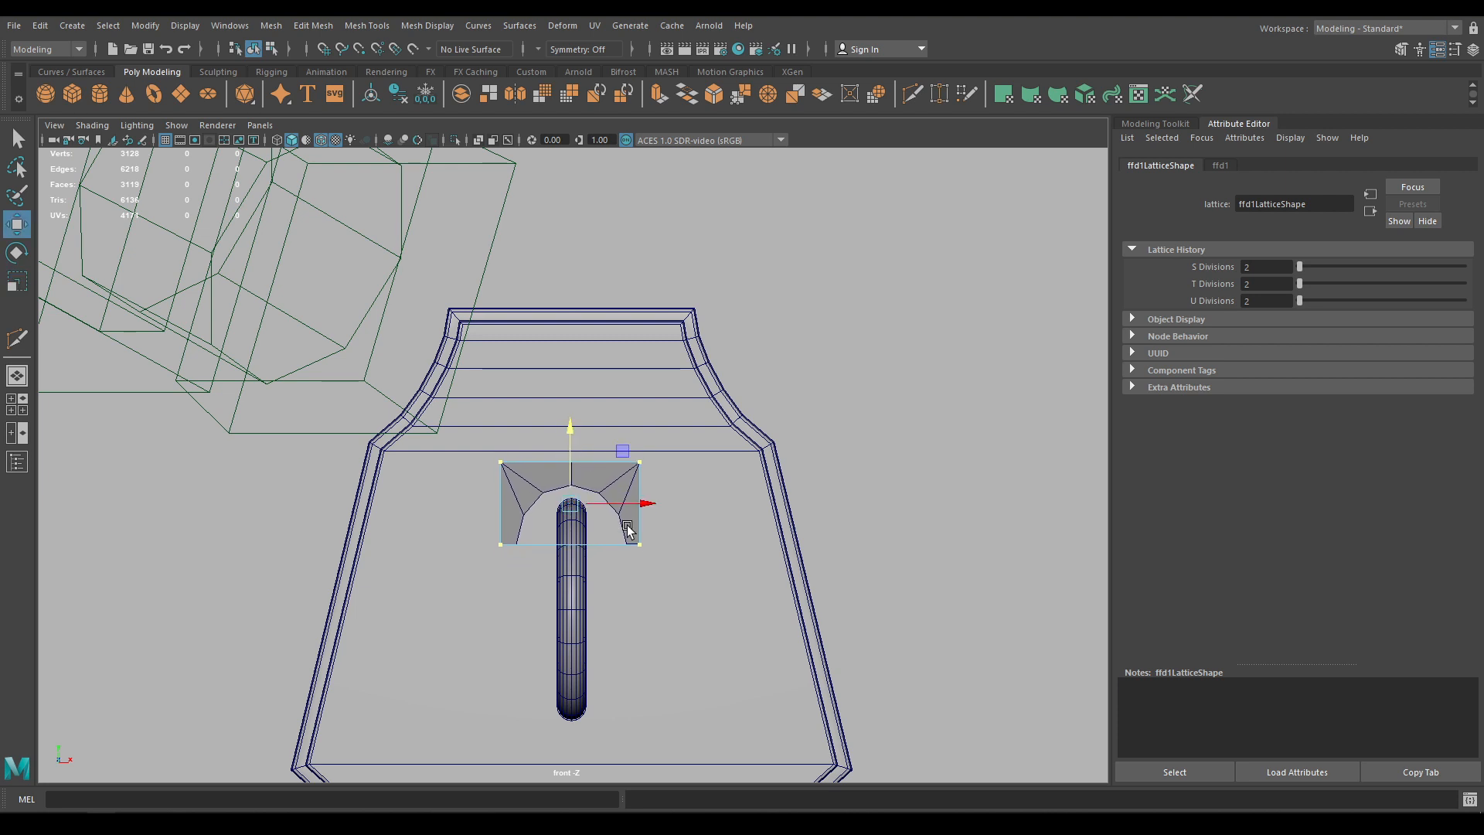
{"action": "key", "text": "r"}
{"action": "left_click_drag", "start_coordinate": [642, 515], "coordinate": [639, 514]}
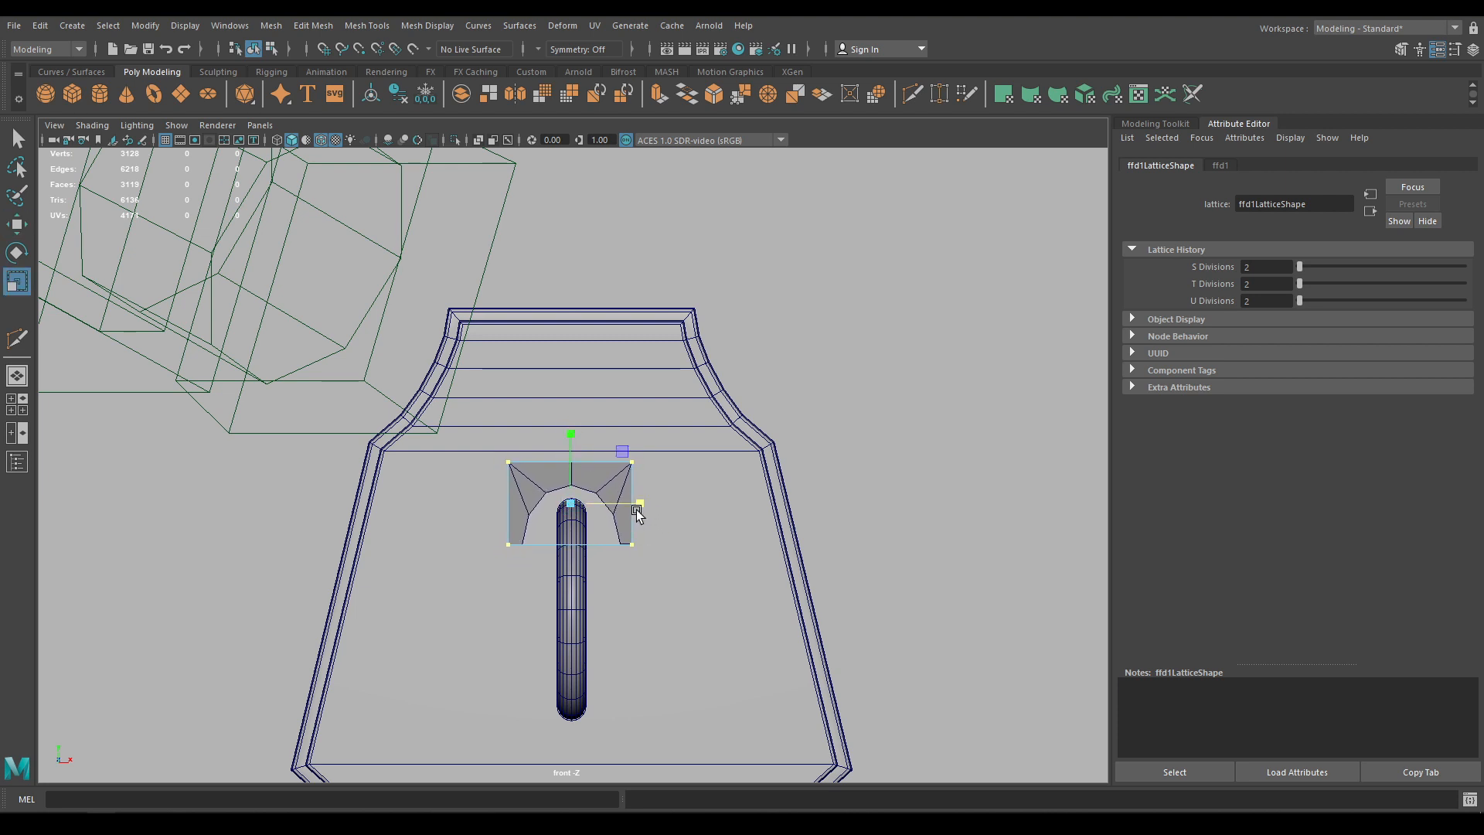
{"action": "key", "text": "w"}
{"action": "left_click", "coordinate": [600, 480]}
{"action": "left_click", "coordinate": [40, 27]}
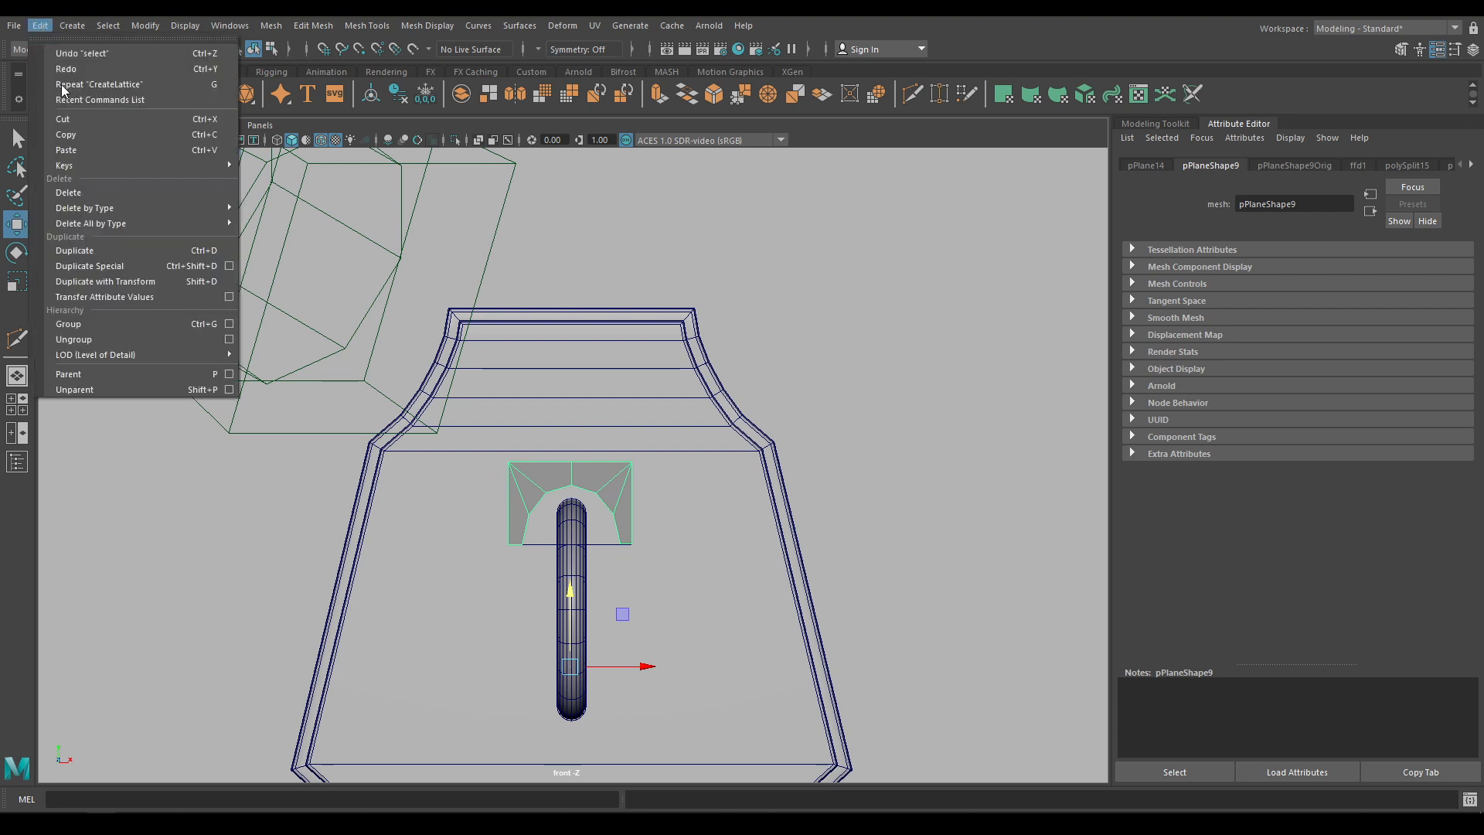
Delete the arched cap's construction history and make a copy of it below the capsule
{"action": "mouse_move", "coordinate": [136, 207]}
{"action": "left_click", "coordinate": [252, 210]}
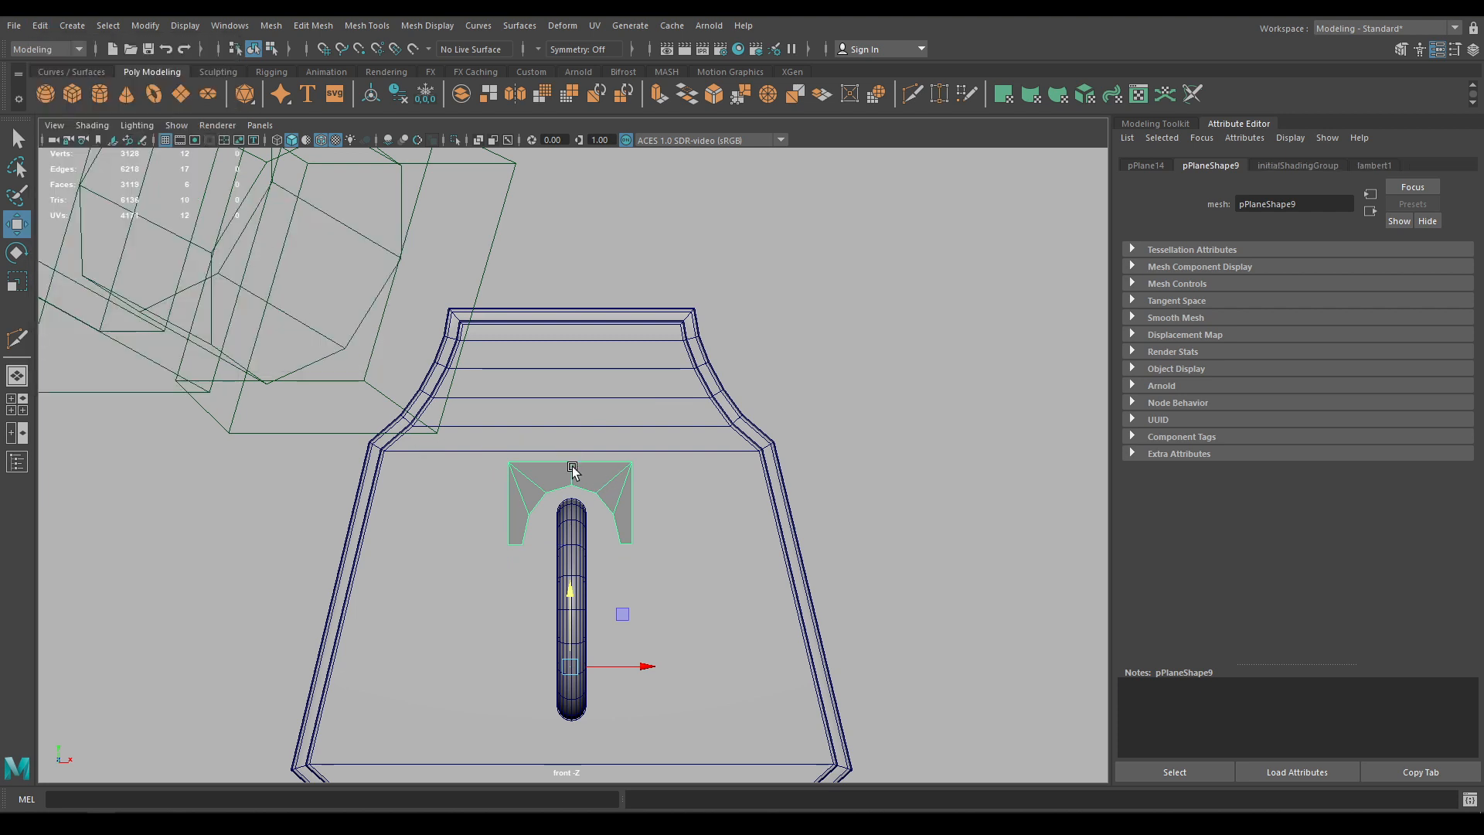
{"action": "middle_click_drag", "start_coordinate": [572, 468], "coordinate": [562, 347], "text": "alt"}
{"action": "right_click_drag", "start_coordinate": [592, 371], "coordinate": [657, 348]}
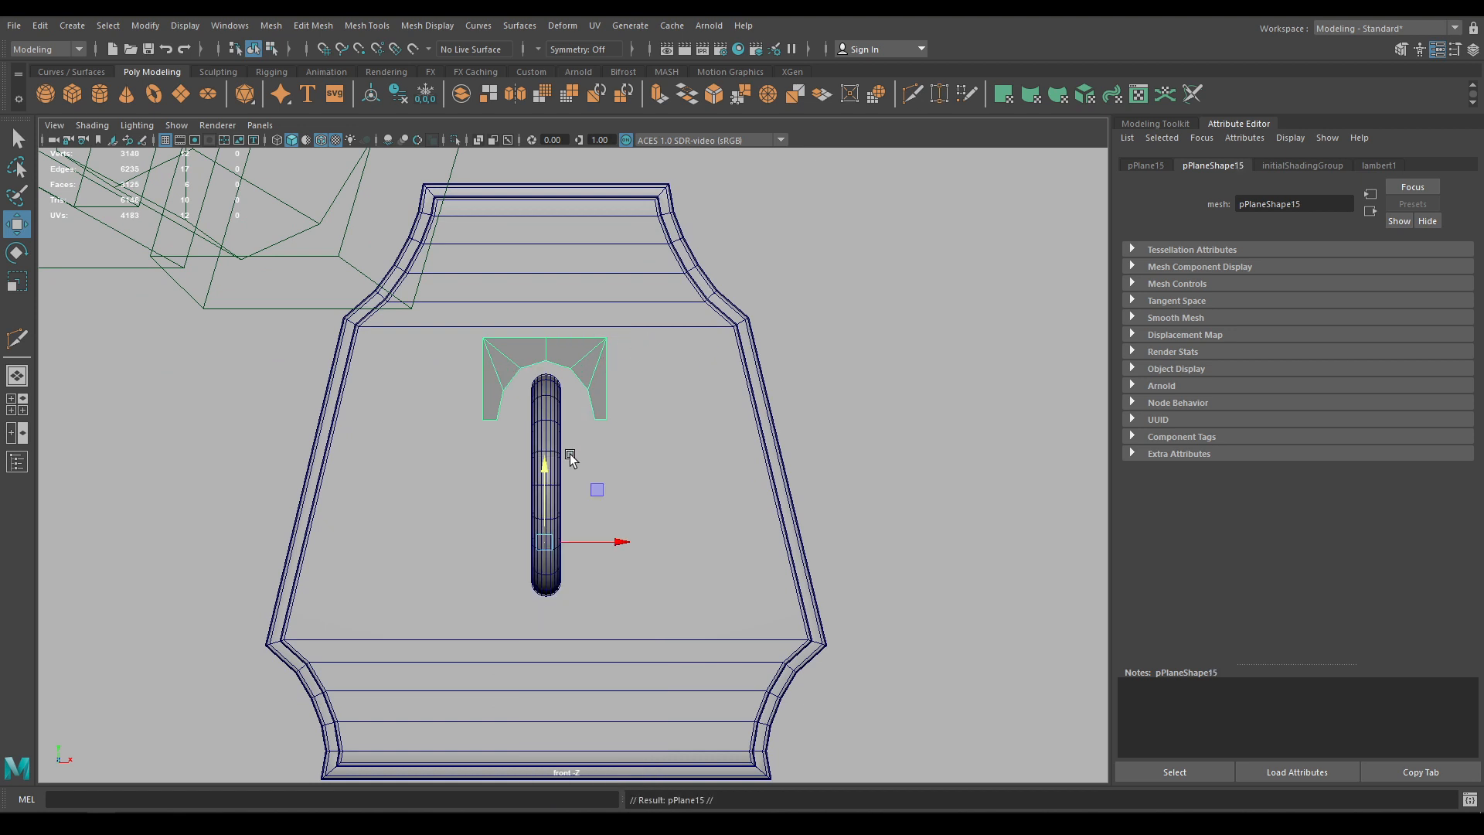
Flip the copied cap 180° and raise it to the capsule's bottom end
{"action": "key", "text": "e"}
{"action": "left_click_drag", "start_coordinate": [589, 596], "coordinate": [402, 656]}
{"action": "key", "text": "w"}
{"action": "left_click", "coordinate": [543, 367]}
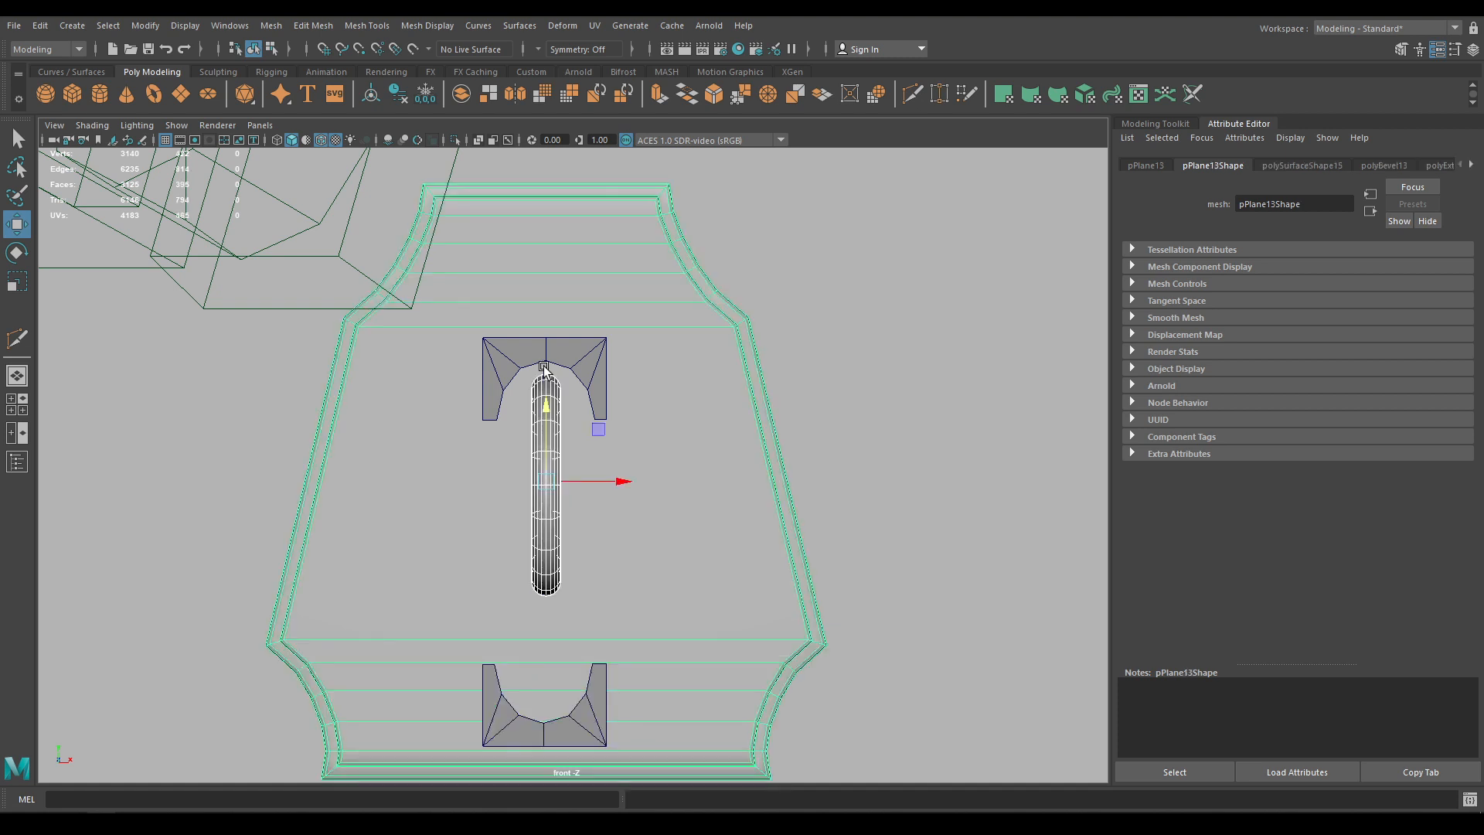
{"action": "key", "text": "ctrl+z"}
{"action": "left_click_drag", "start_coordinate": [544, 465], "coordinate": [544, 355]}
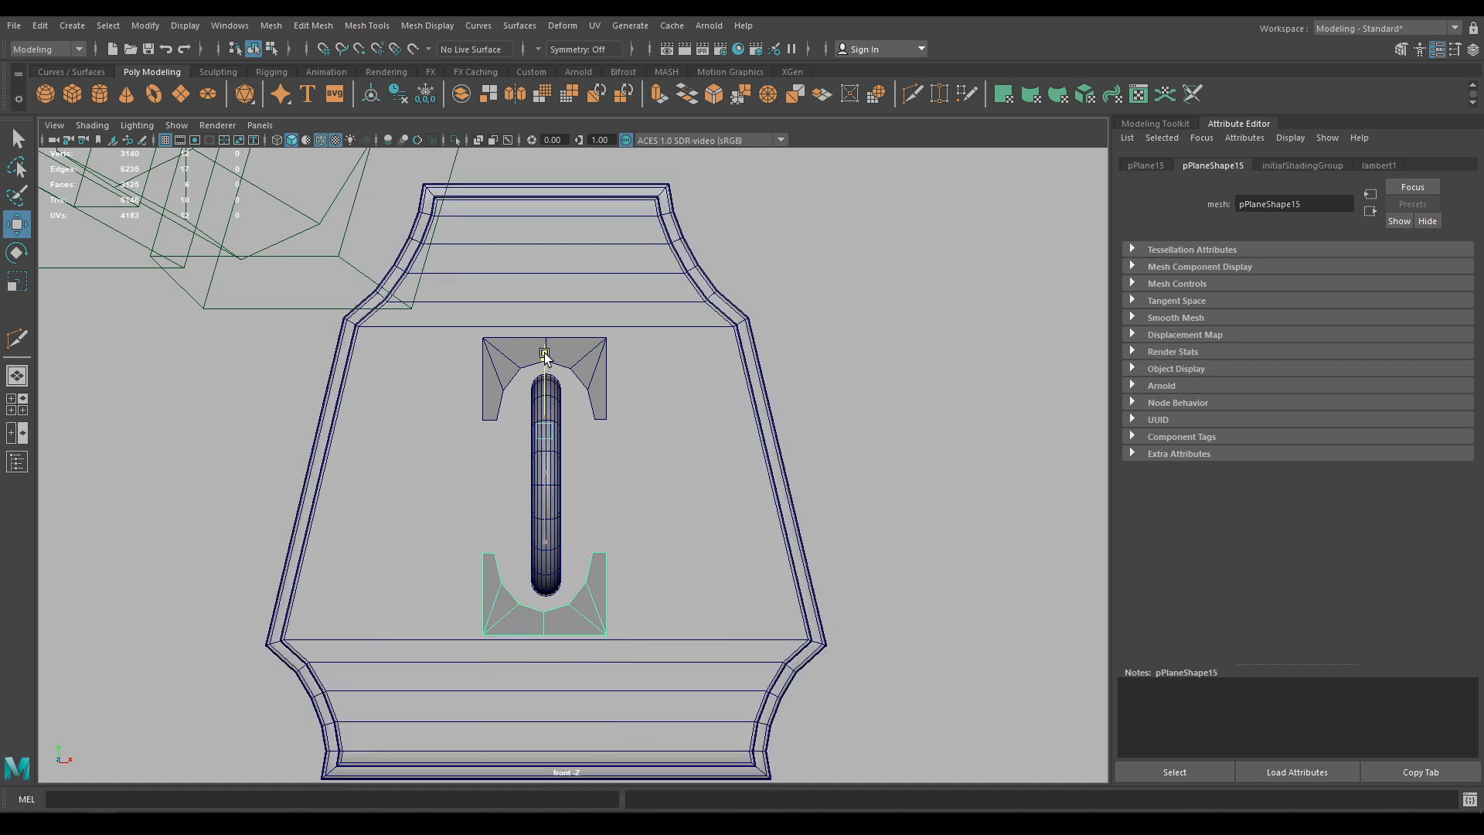
Combine the top and bottom caps into a single mesh, pPlane16
{"action": "left_click", "coordinate": [578, 342], "text": "shift"}
{"action": "right_click_drag", "start_coordinate": [581, 349], "coordinate": [562, 676], "text": "shift"}
{"action": "key", "text": "space"}
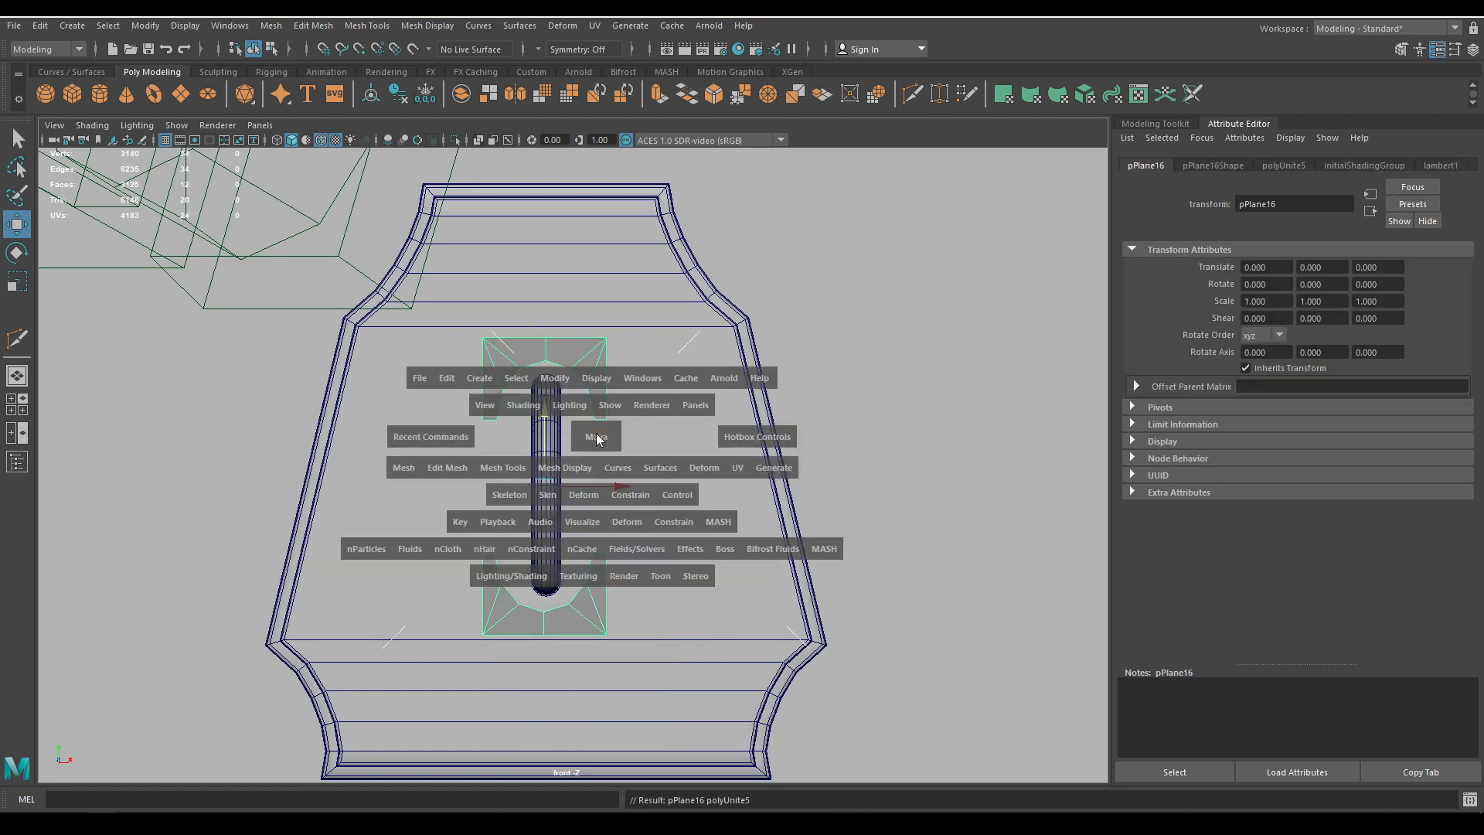
Bridge both pairs of matching side edges to join the two caps into a closed frame
{"action": "left_click_drag", "start_coordinate": [593, 436], "coordinate": [594, 376]}
{"action": "key", "text": "f"}
{"action": "left_click_drag", "start_coordinate": [627, 502], "coordinate": [651, 494], "text": "alt"}
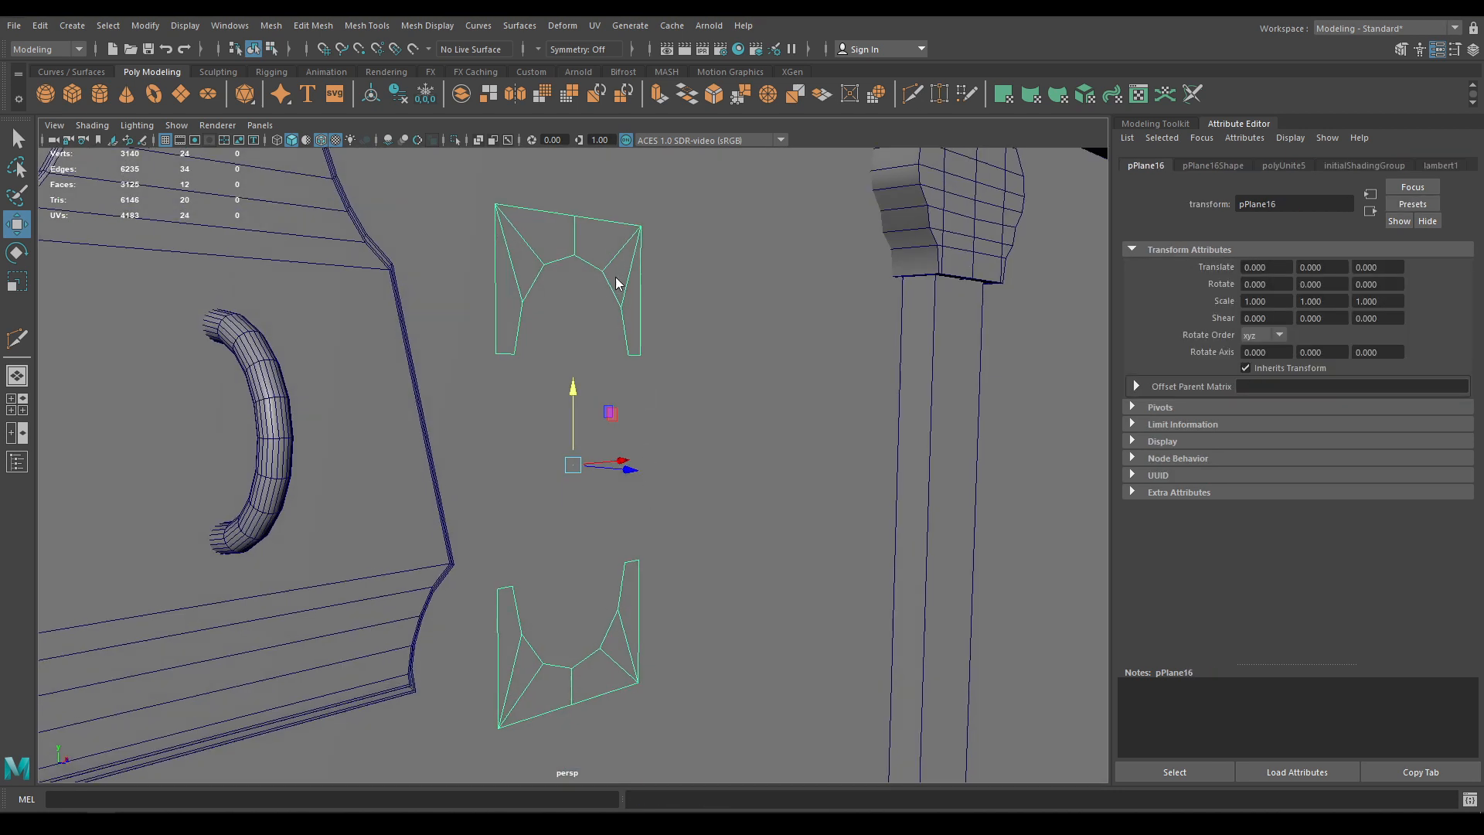
{"action": "right_click_drag", "start_coordinate": [618, 283], "coordinate": [613, 233]}
{"action": "left_click", "coordinate": [634, 367]}
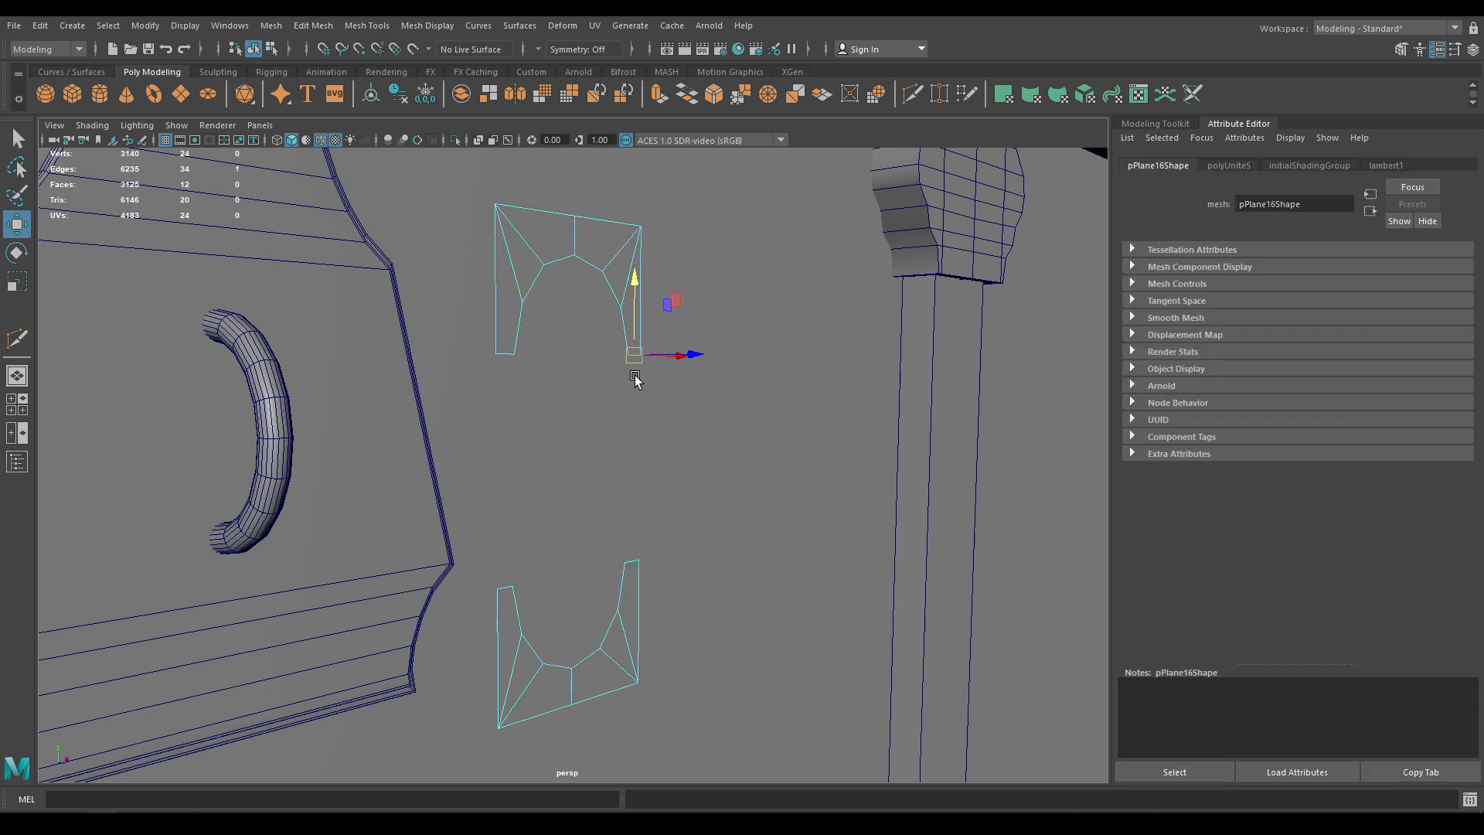
{"action": "left_click", "coordinate": [633, 572], "text": "shift"}
{"action": "right_click_drag", "start_coordinate": [632, 471], "coordinate": [614, 627], "text": "shift"}
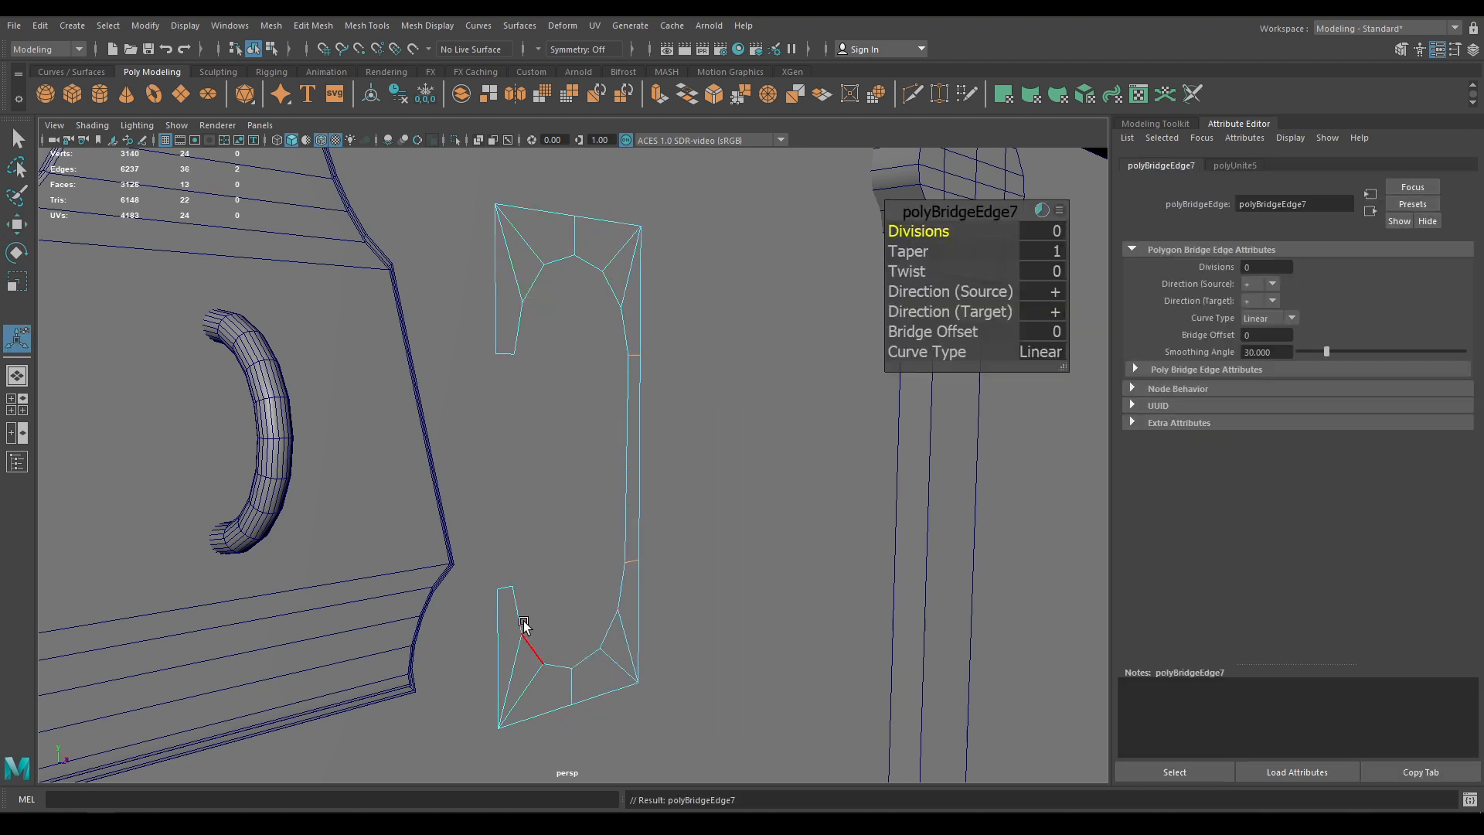
{"action": "left_click", "coordinate": [507, 592]}
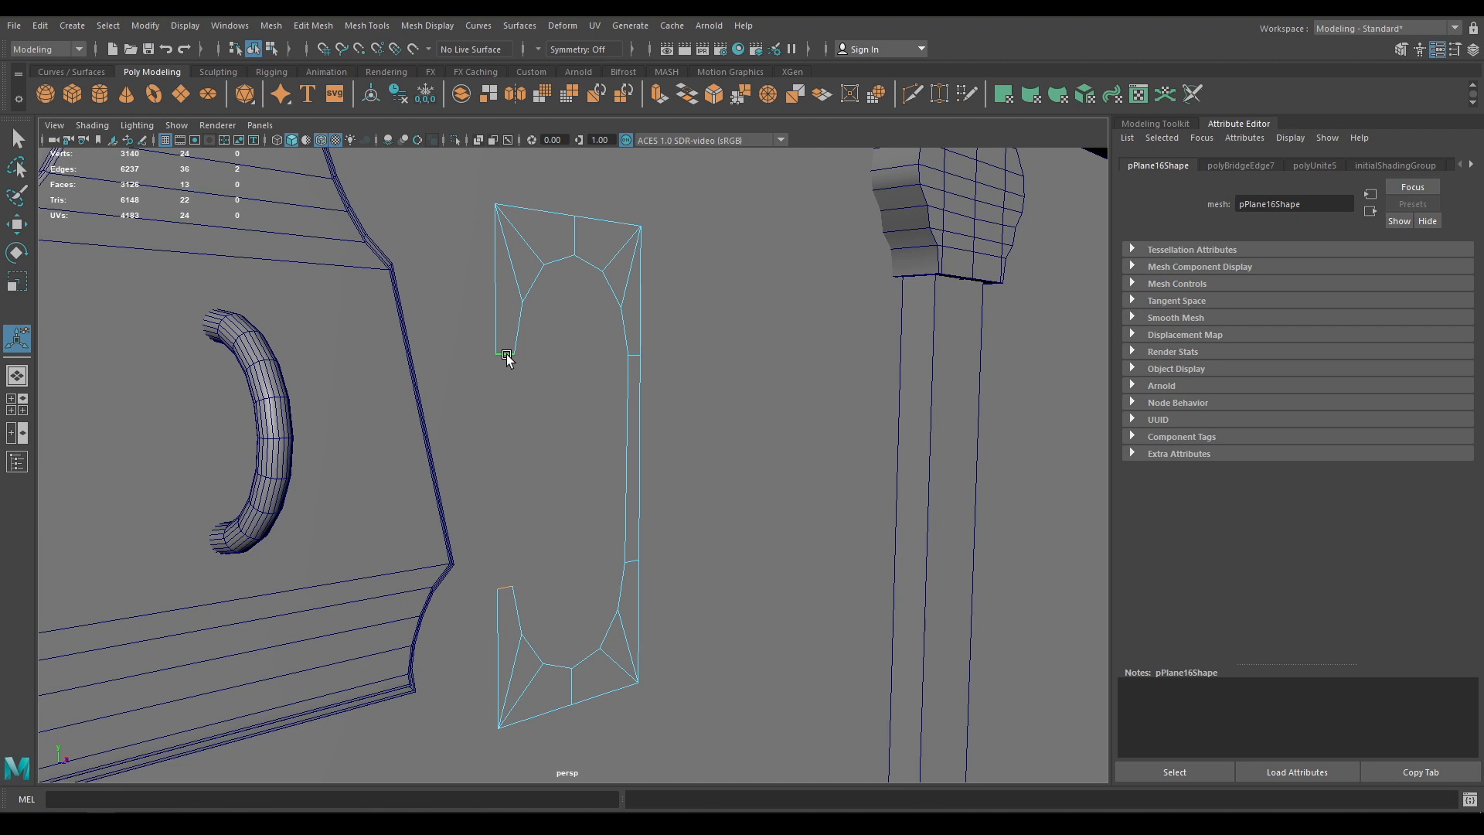
{"action": "key", "text": "g"}
{"action": "key", "text": "w"}
Narrow the frame in X and move it forward to Z -0.635 onto the lock plate
{"action": "right_click_drag", "start_coordinate": [511, 317], "coordinate": [629, 274]}
{"action": "left_click_drag", "start_coordinate": [394, 371], "coordinate": [507, 483], "text": "alt"}
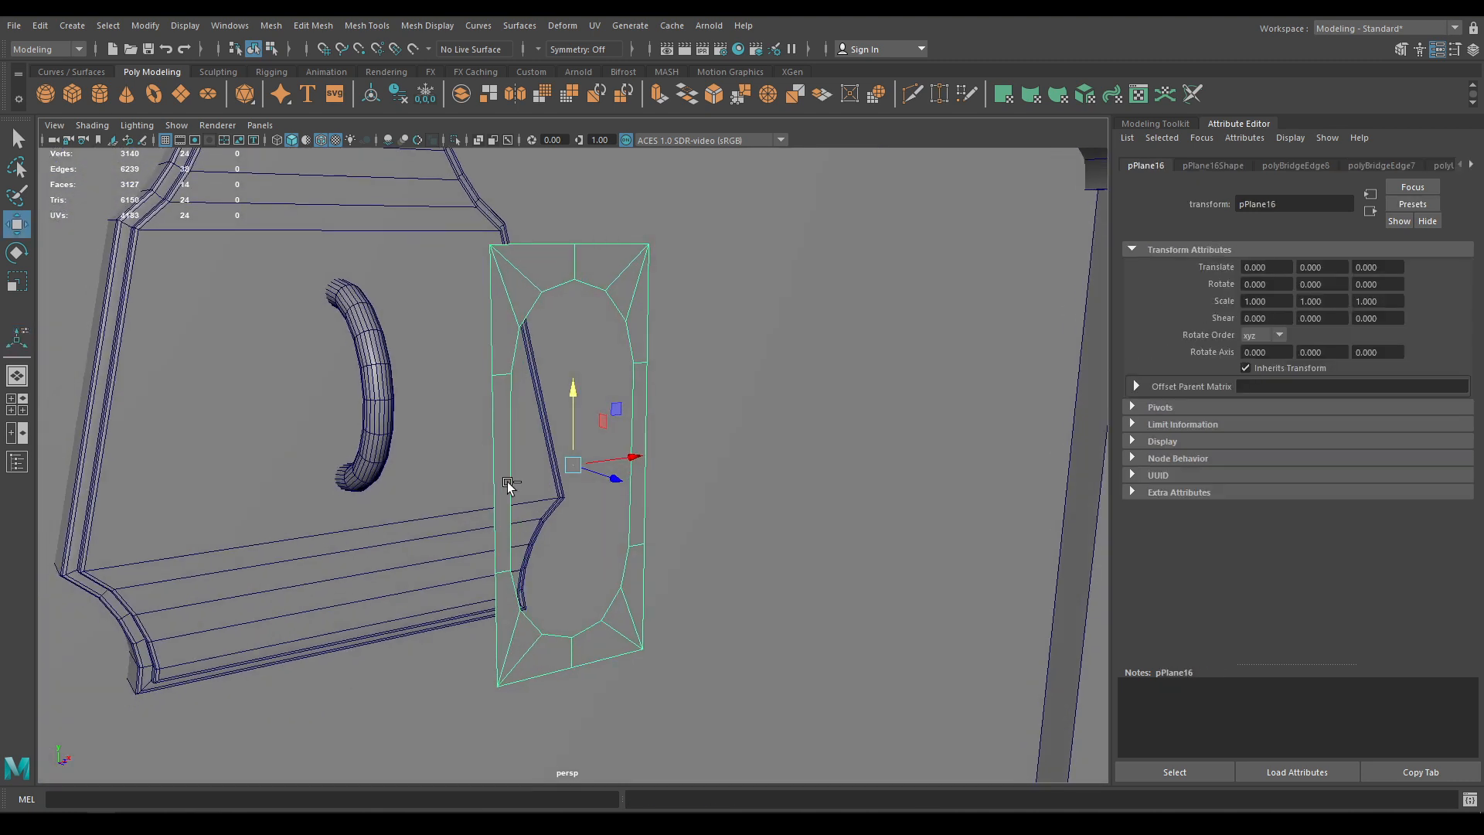
{"action": "key", "text": "r"}
{"action": "left_click_drag", "start_coordinate": [633, 456], "coordinate": [623, 457]}
{"action": "key", "text": "w"}
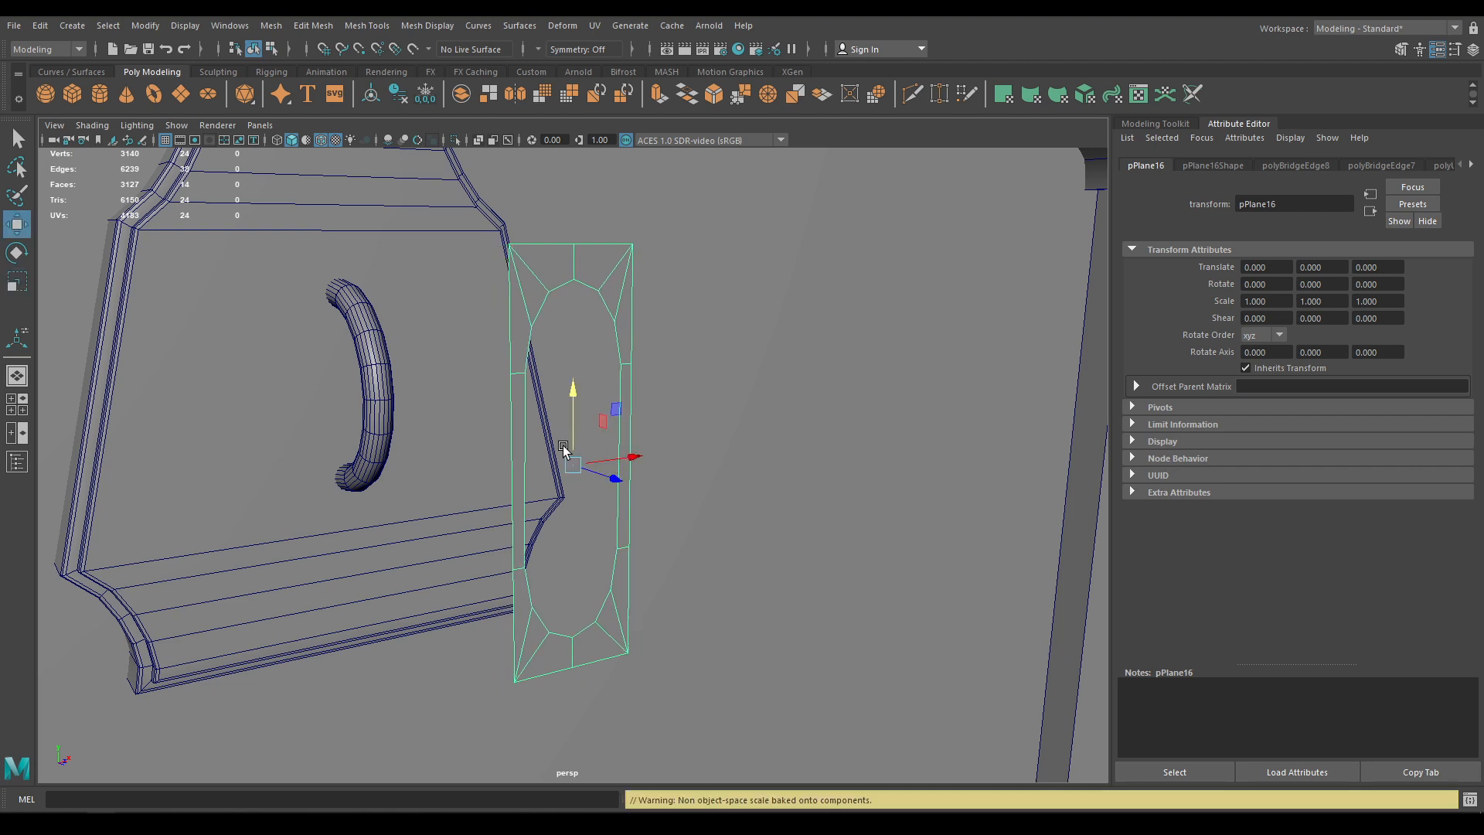
{"action": "middle_click_drag", "start_coordinate": [564, 449], "coordinate": [354, 431]}
{"action": "left_click_drag", "start_coordinate": [355, 431], "coordinate": [327, 473], "text": "alt"}
Return to the front view and frame the whole chest
{"action": "key", "text": "space"}
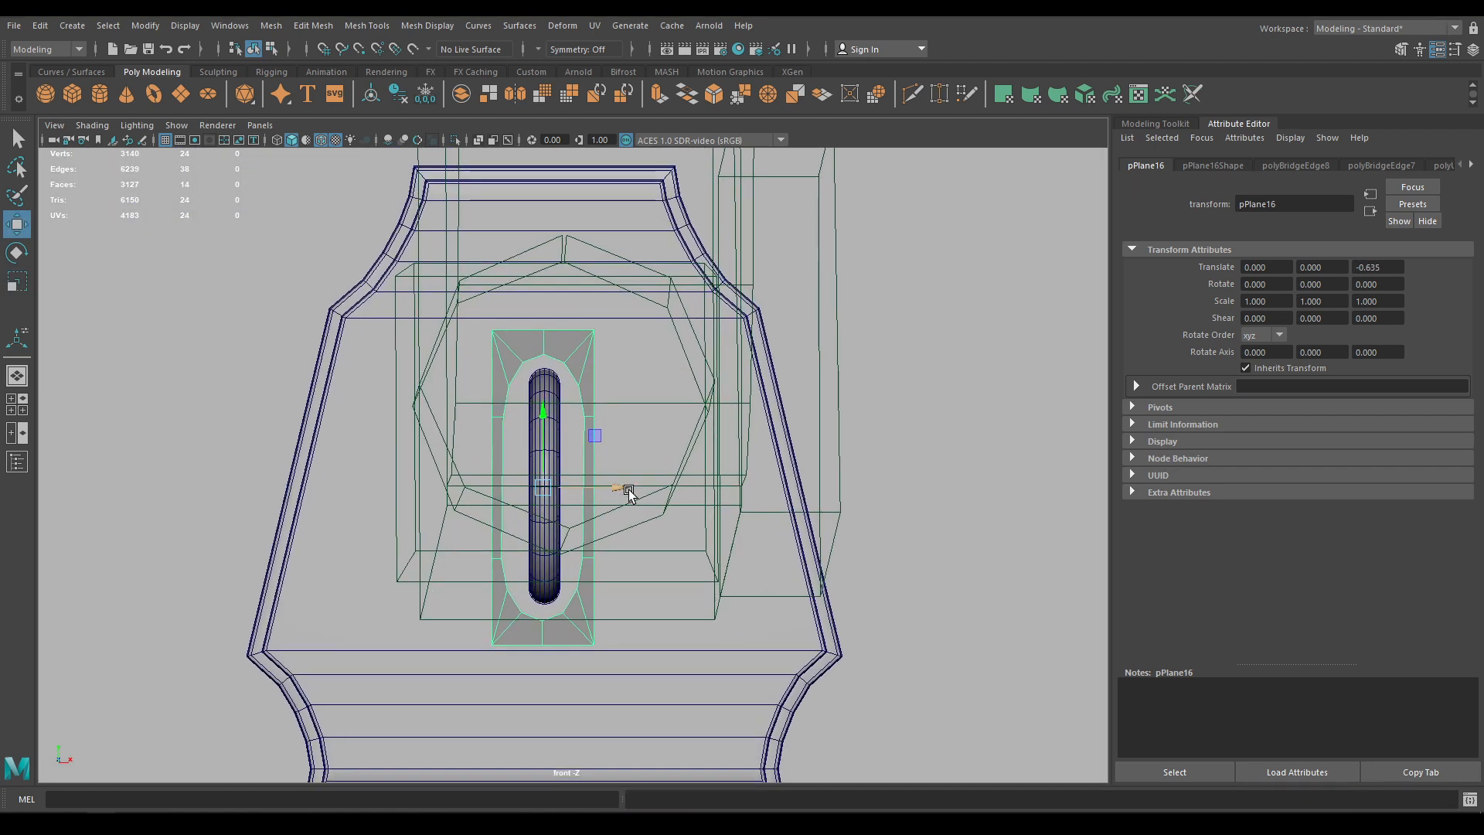
{"action": "left_click", "coordinate": [623, 486]}
{"action": "left_click", "coordinate": [679, 471]}
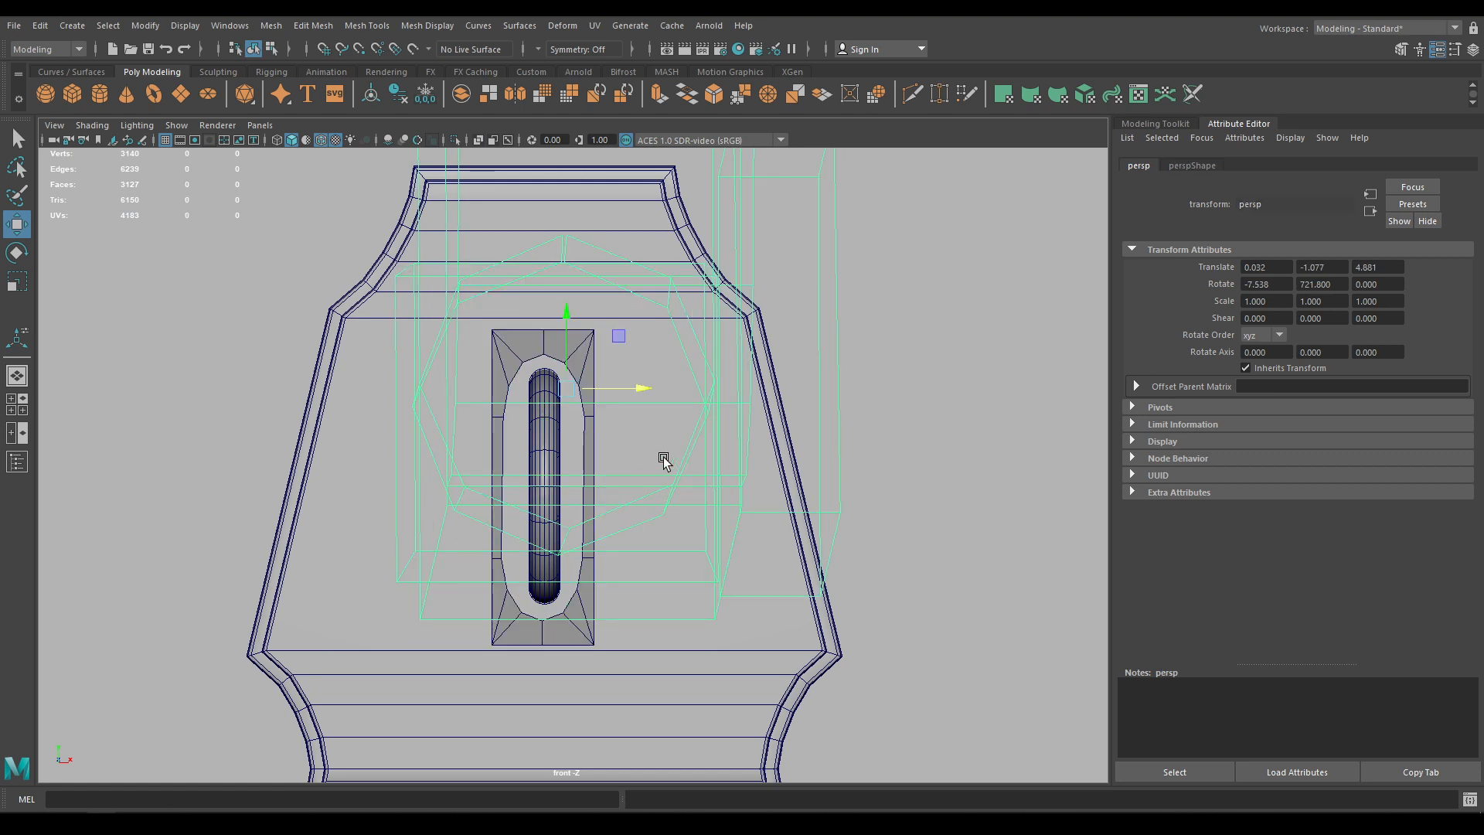
{"action": "middle_click_drag", "start_coordinate": [662, 457], "coordinate": [0, 534]}
{"action": "key", "text": "a"}
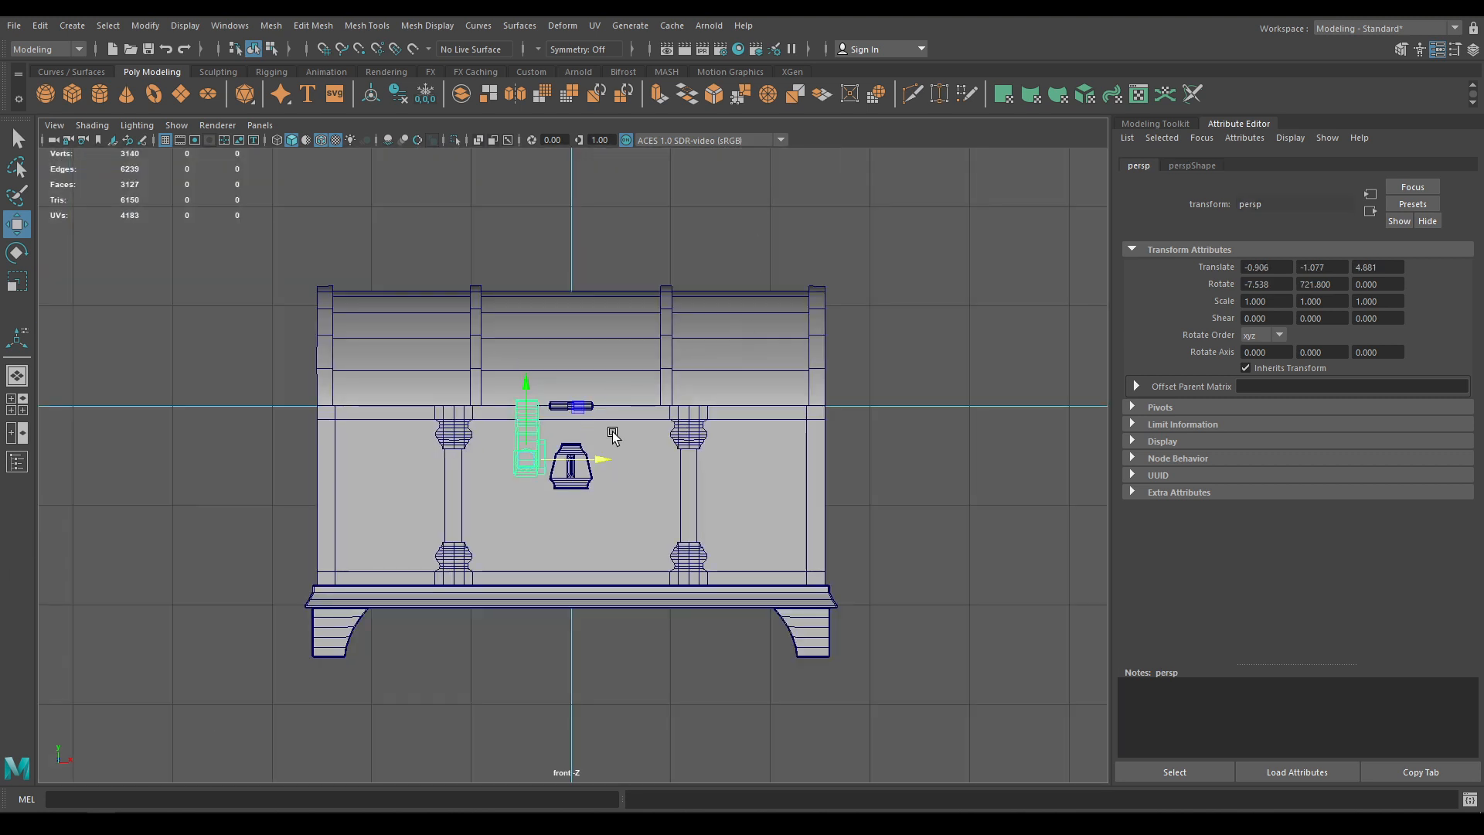
{"action": "key", "text": "ctrl+h"}
Zoom in on the lock plate in front view and select the slot frame
{"action": "key", "text": "space"}
{"action": "key", "text": "space"}
{"action": "left_click_drag", "start_coordinate": [581, 406], "coordinate": [627, 483], "text": "alt"}
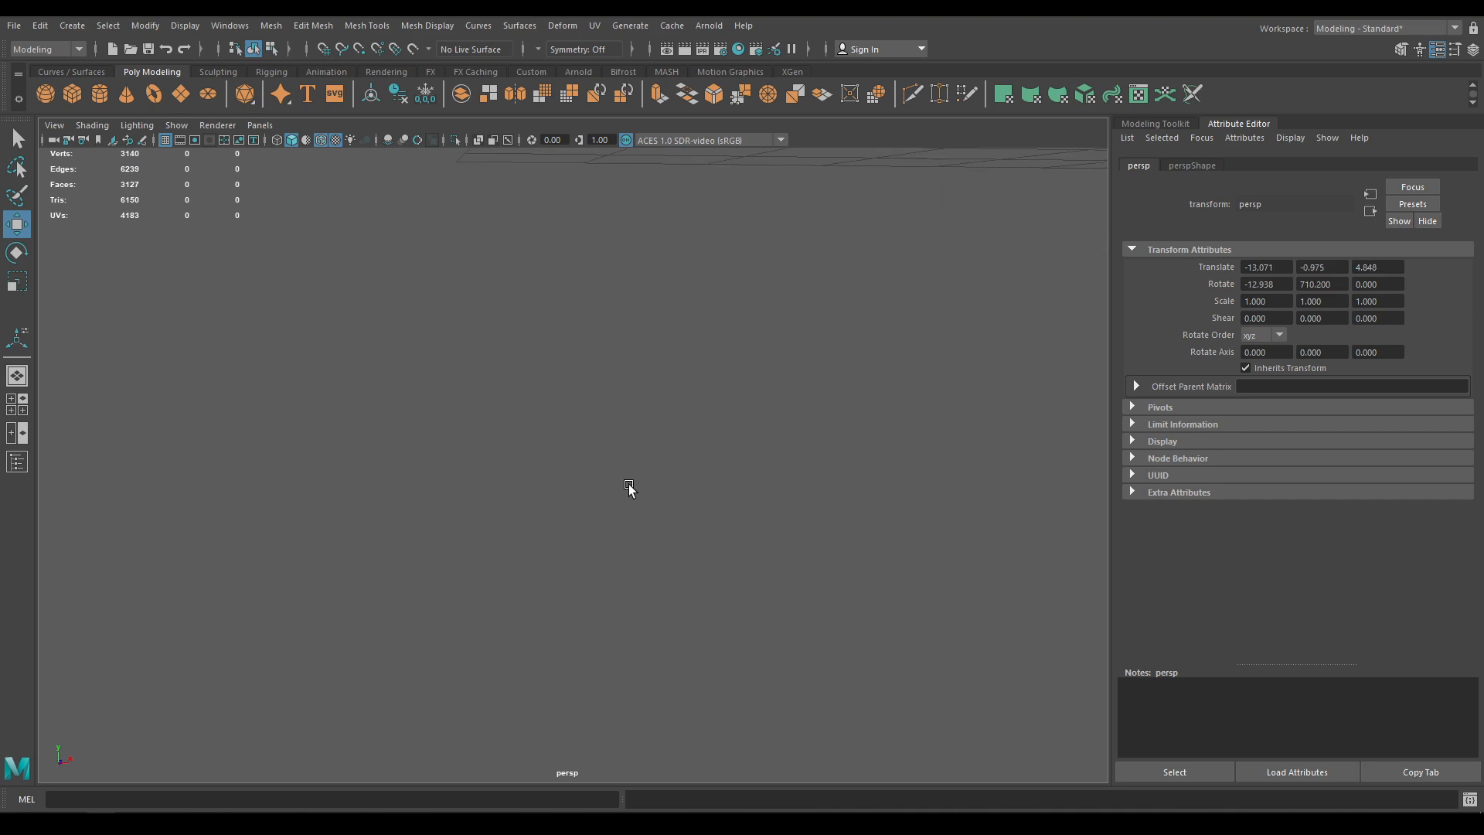
{"action": "key", "text": "a"}
{"action": "left_click_drag", "start_coordinate": [702, 553], "coordinate": [748, 555], "text": "alt"}
{"action": "right_click_drag", "start_coordinate": [748, 556], "coordinate": [716, 492], "text": "alt"}
{"action": "right_click_drag", "start_coordinate": [651, 427], "coordinate": [792, 641], "text": "alt"}
{"action": "middle_click_drag", "start_coordinate": [791, 641], "coordinate": [651, 609], "text": "alt"}
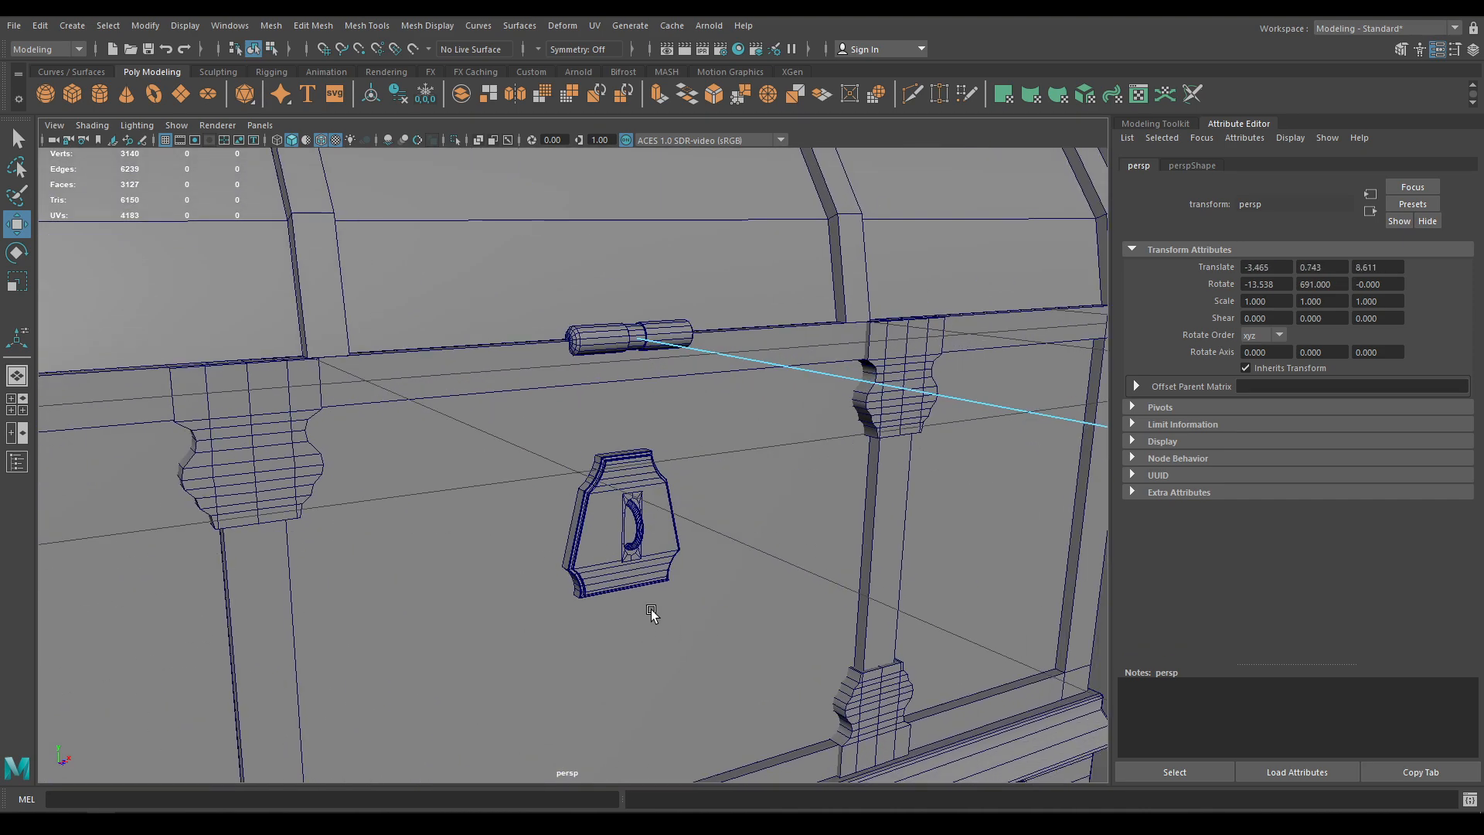
{"action": "right_click_drag", "start_coordinate": [651, 609], "coordinate": [722, 727], "text": "alt"}
{"action": "key", "text": "space"}
{"action": "left_click_drag", "start_coordinate": [706, 534], "coordinate": [706, 577]}
{"action": "right_click_drag", "start_coordinate": [576, 500], "coordinate": [596, 514], "text": "alt"}
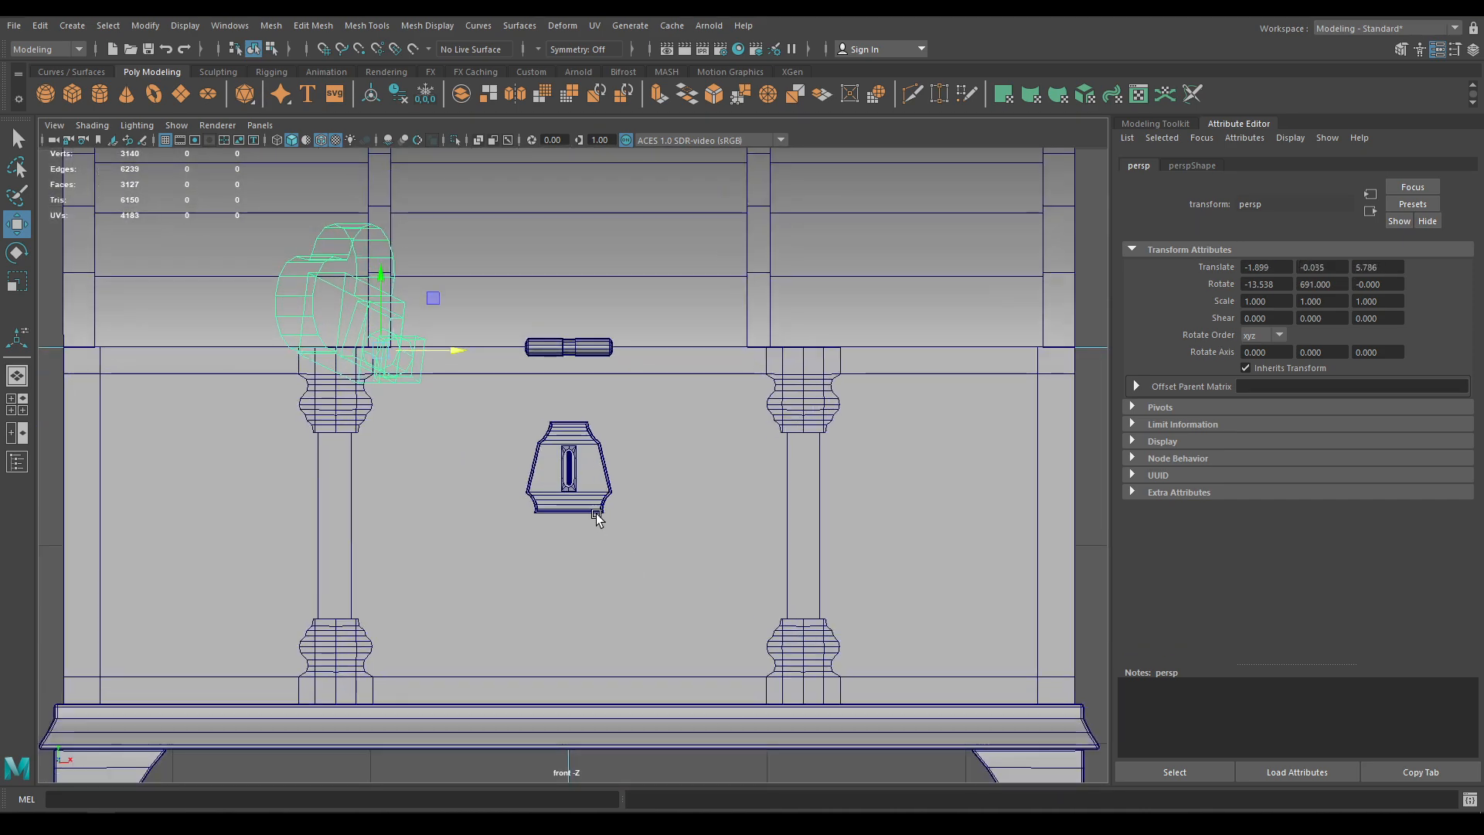
{"action": "left_click", "coordinate": [569, 489]}
{"action": "key", "text": "f"}
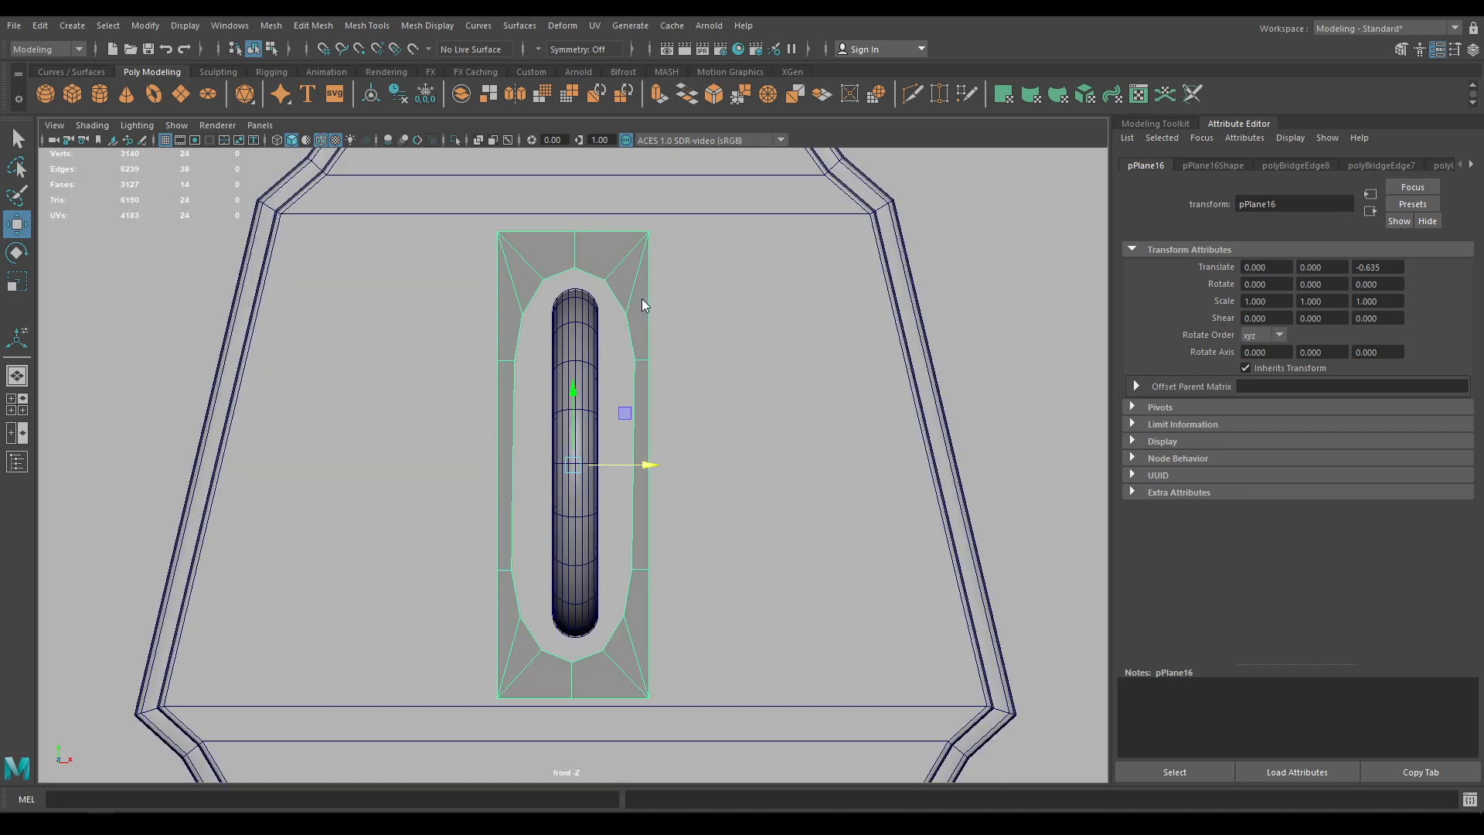
Extrude the frame's outer border edges outward into a wider rim
{"action": "right_click_drag", "start_coordinate": [641, 298], "coordinate": [627, 255]}
{"action": "double_click", "coordinate": [601, 233]}
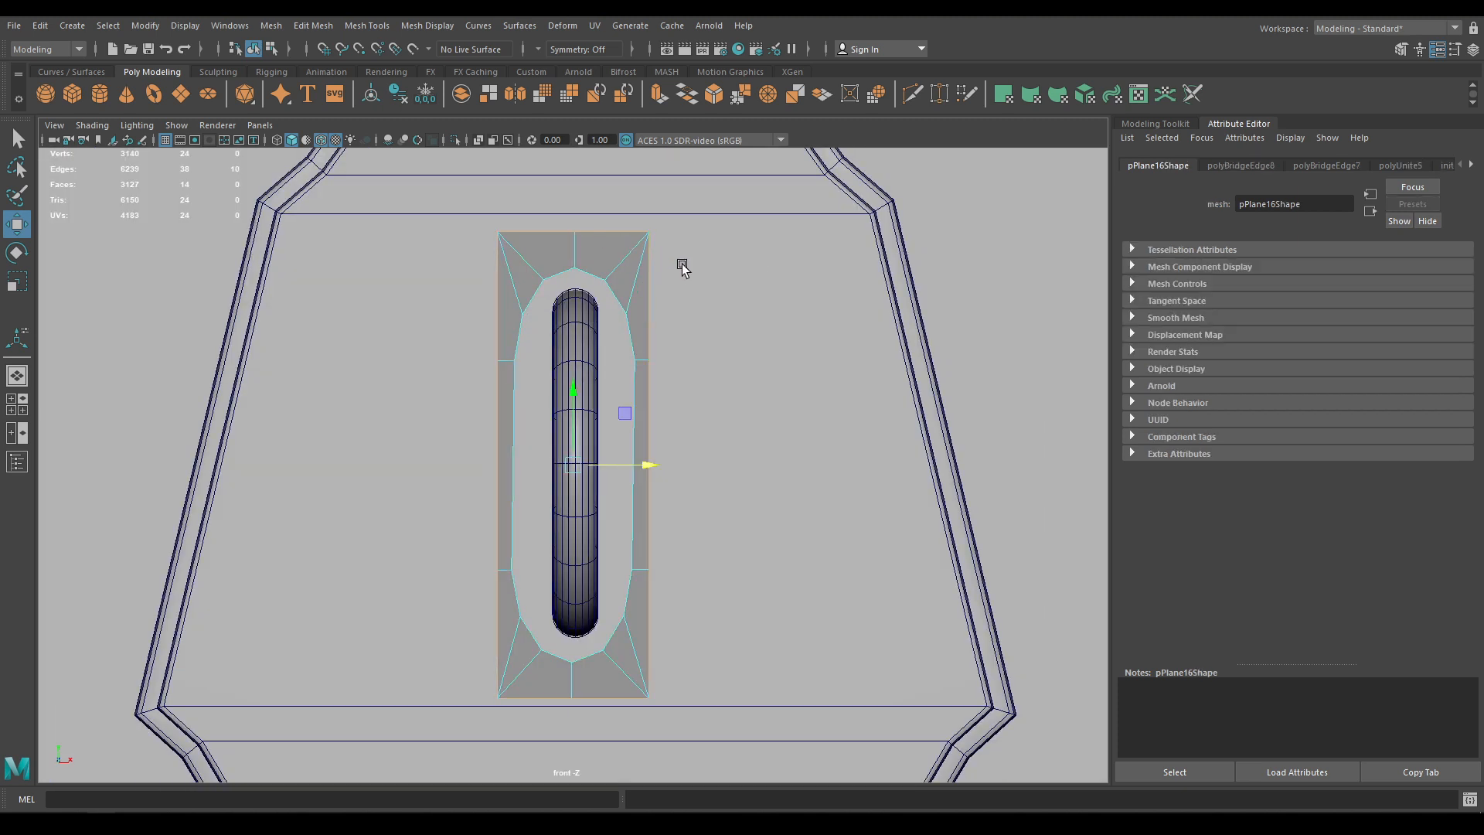
{"action": "key", "text": "r"}
{"action": "left_click_drag", "start_coordinate": [573, 466], "coordinate": [679, 463], "text": "shift"}
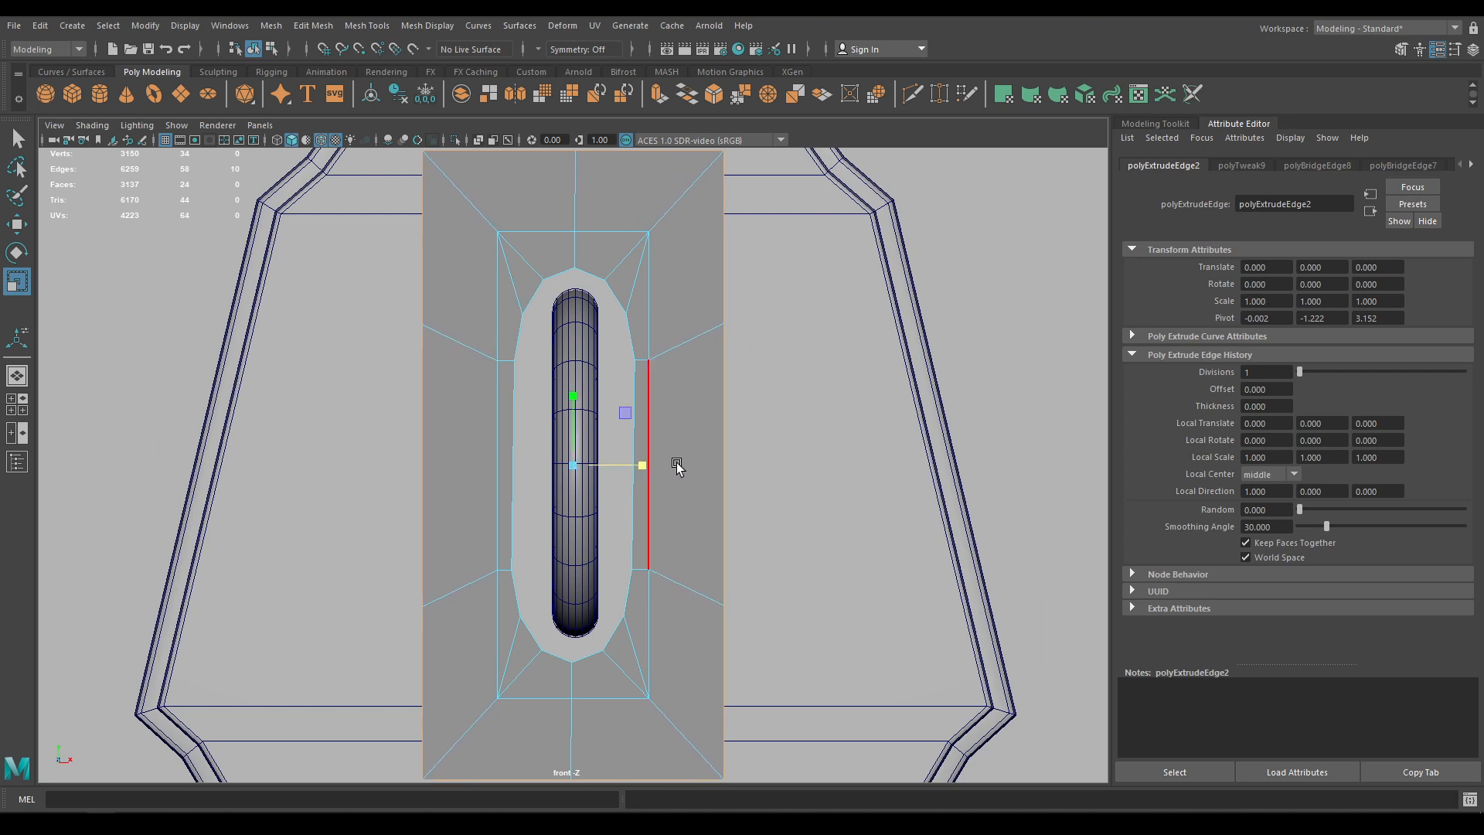
{"action": "key", "text": "w"}
{"action": "scroll", "coordinate": [646, 421], "scroll_direction": "down", "scroll_amount": 6}
{"action": "scroll", "coordinate": [609, 379], "scroll_direction": "up", "scroll_amount": 1}
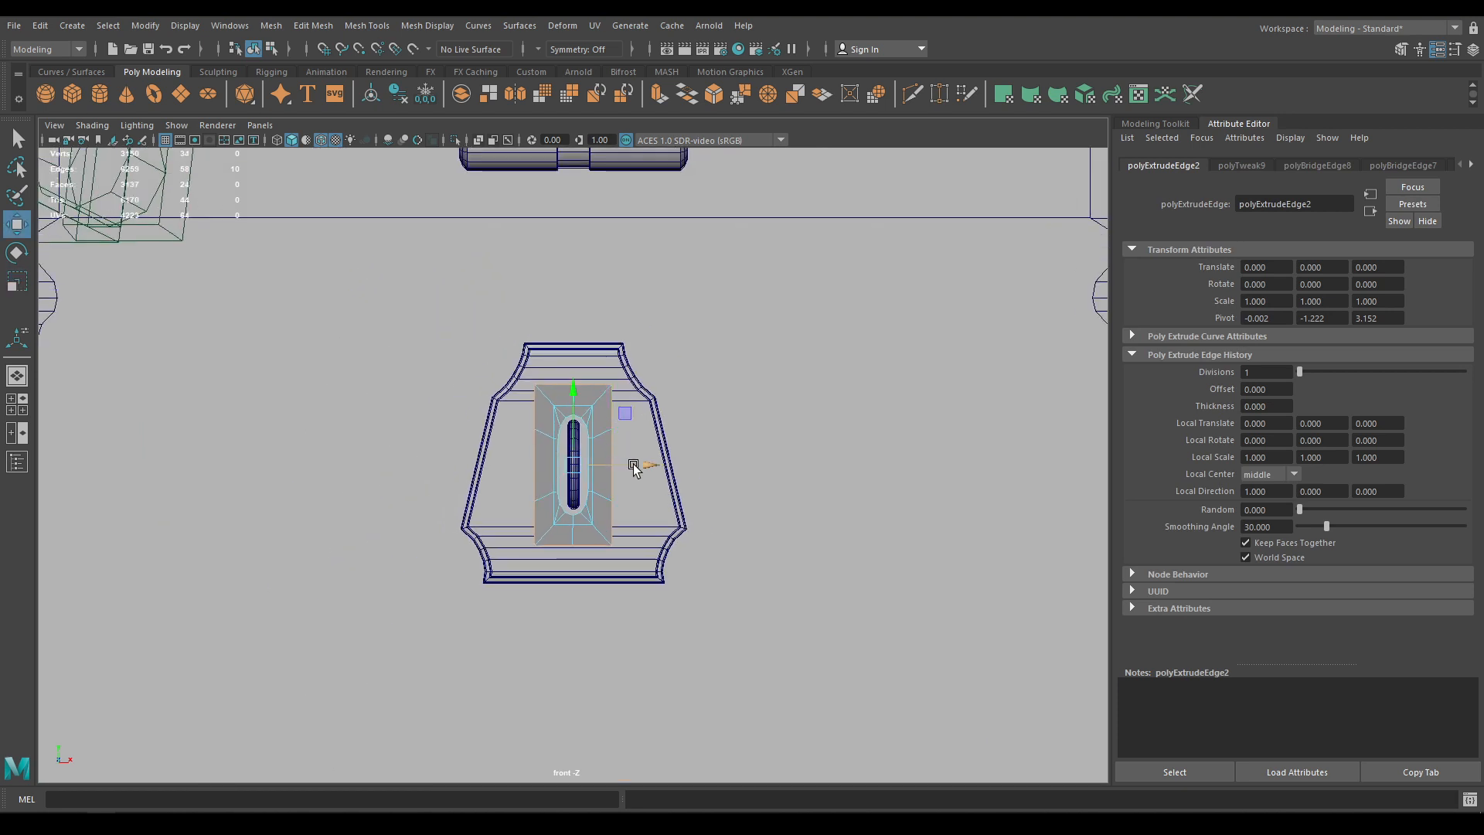
{"action": "key", "text": "r"}
{"action": "left_click_drag", "start_coordinate": [579, 465], "coordinate": [656, 462]}
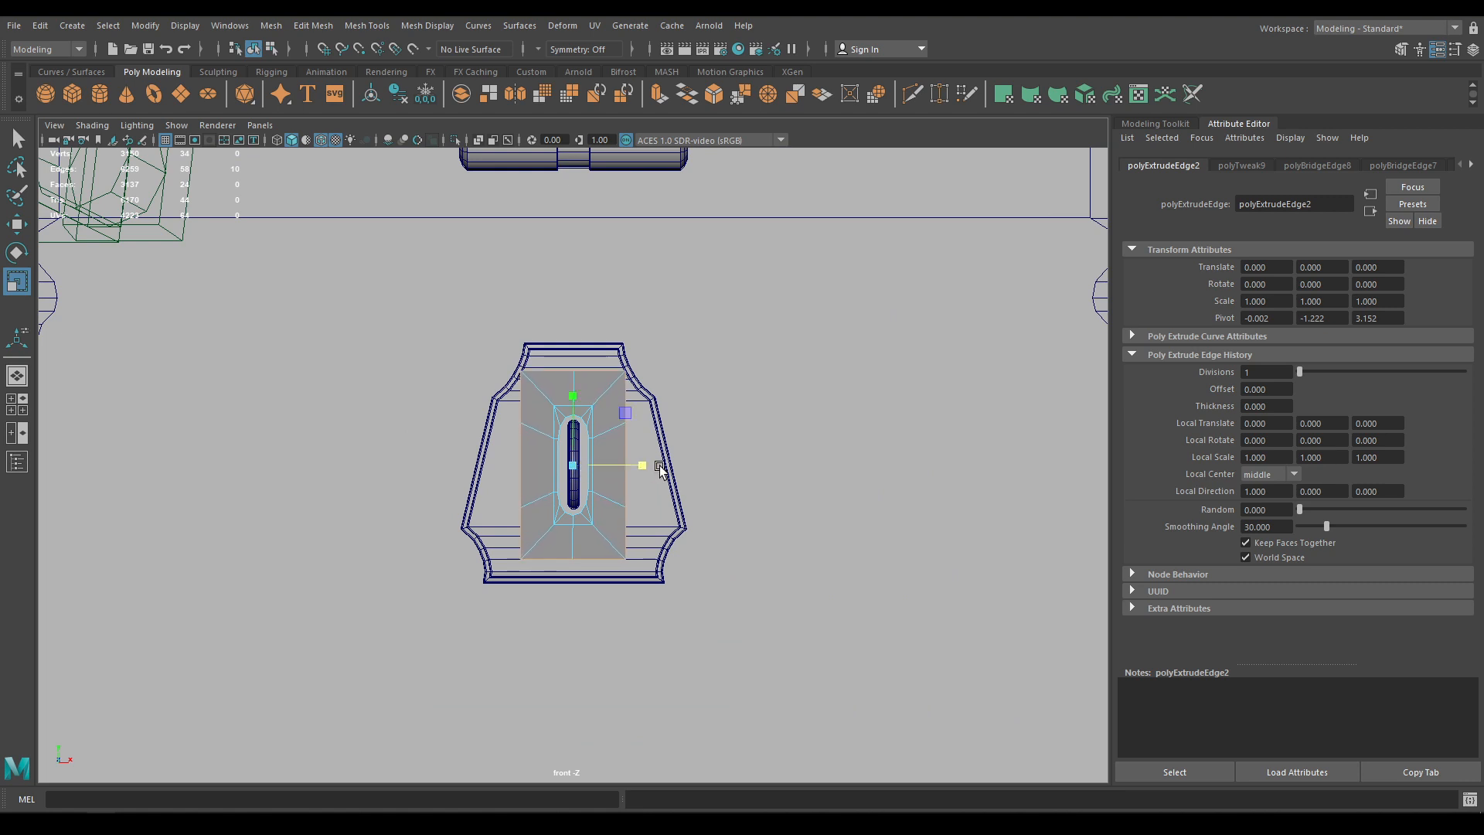
{"action": "key", "text": "w"}
Extrude the bottom edge downward and narrow it into a lowered pointed tip
{"action": "middle_click_drag", "start_coordinate": [654, 448], "coordinate": [639, 392], "text": "alt"}
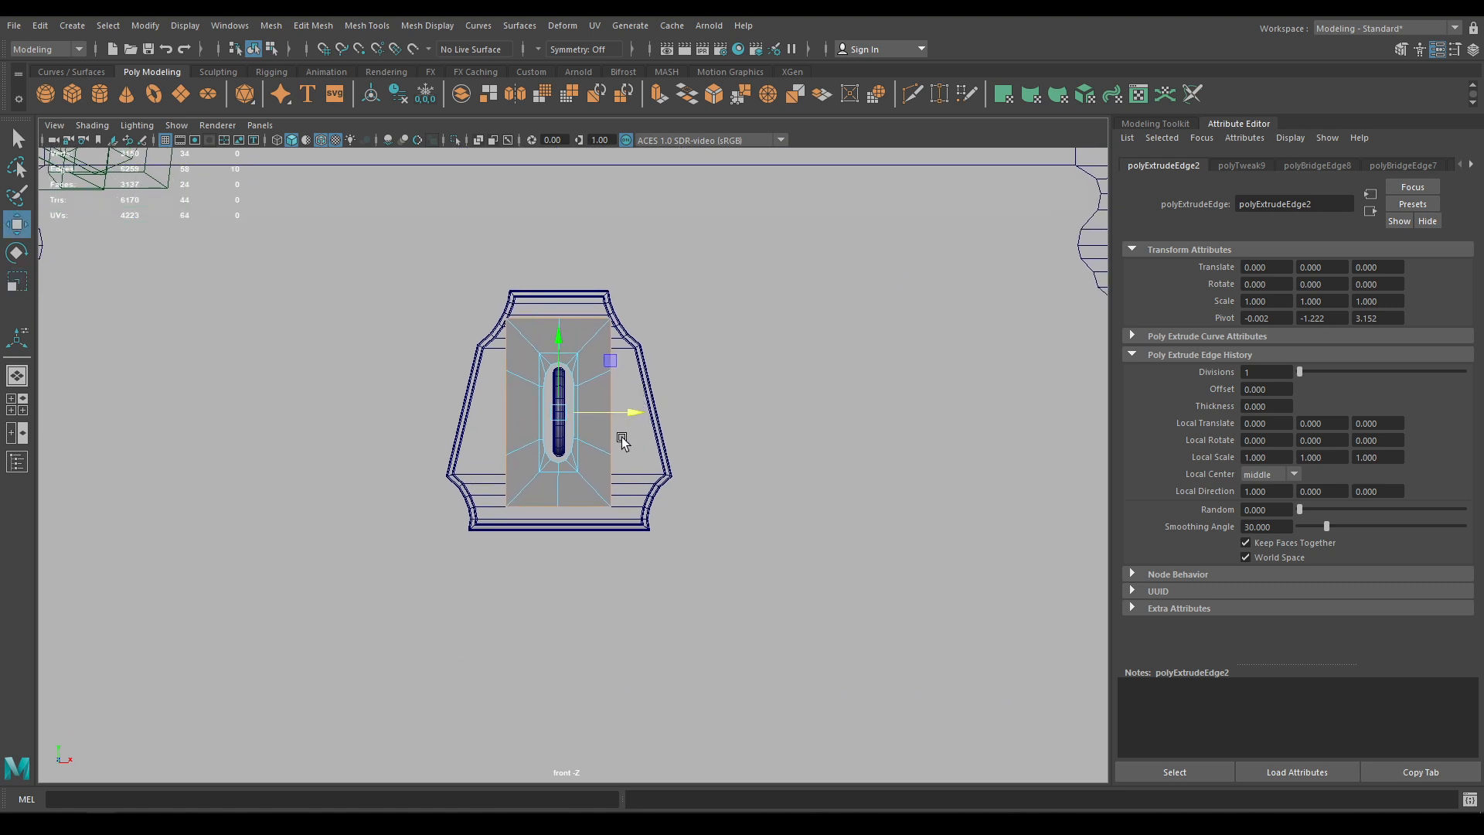
{"action": "middle_click_drag", "start_coordinate": [562, 495], "coordinate": [559, 460], "text": "alt"}
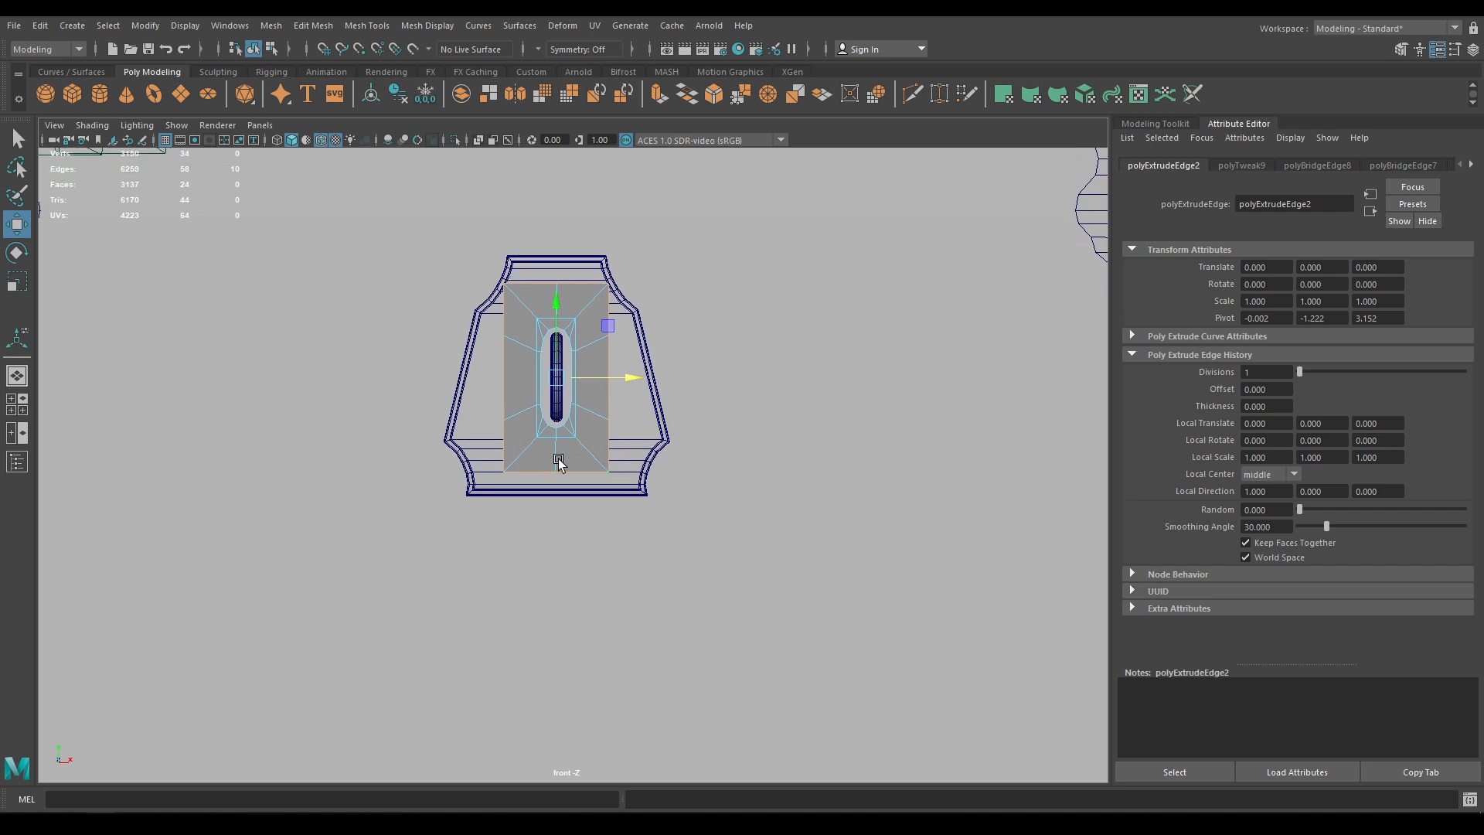
{"action": "left_click", "coordinate": [523, 477]}
{"action": "left_click_drag", "start_coordinate": [569, 414], "coordinate": [556, 468], "text": "shift"}
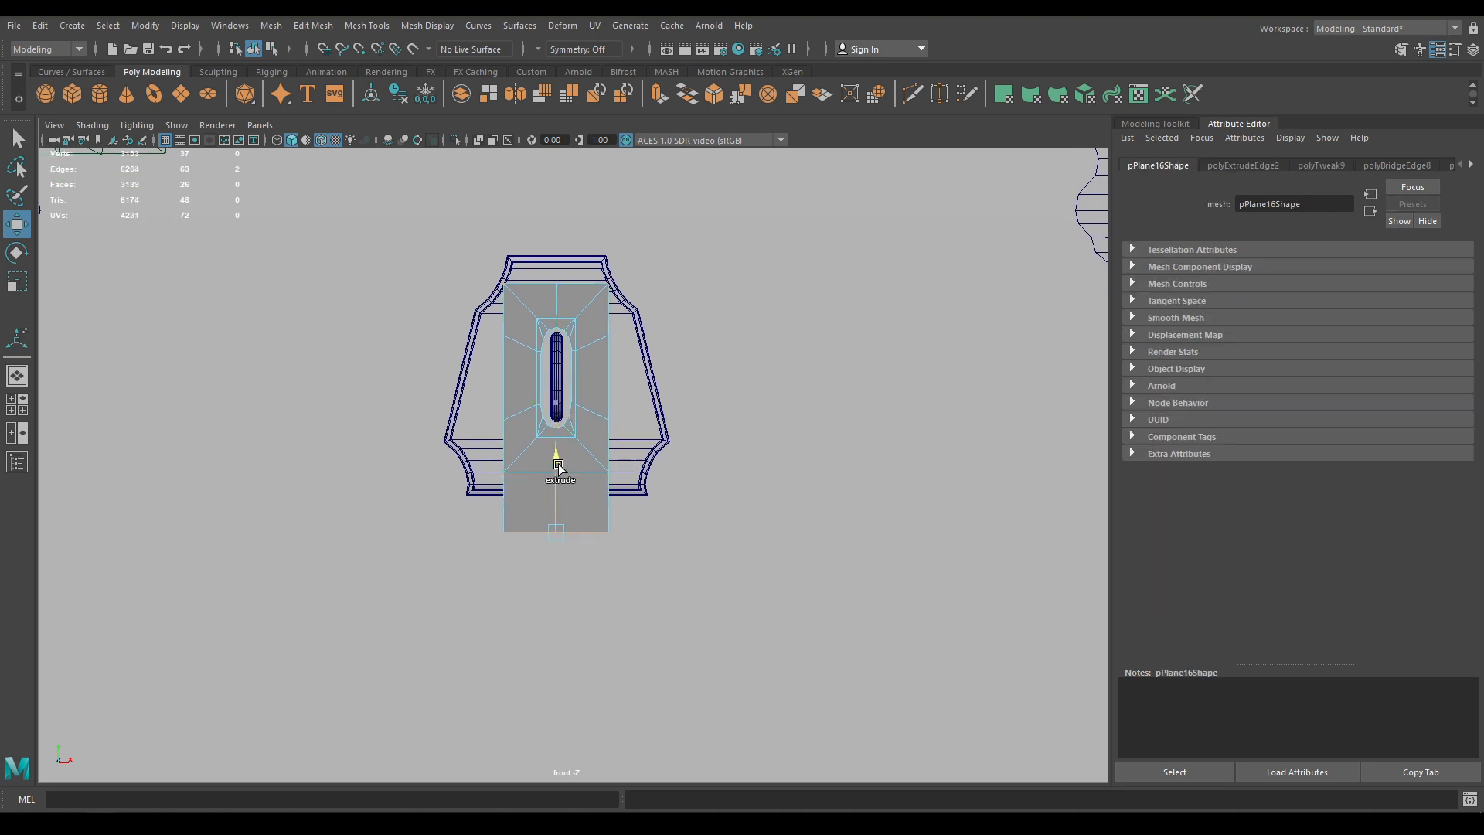
{"action": "key", "text": "r"}
{"action": "left_click_drag", "start_coordinate": [624, 530], "coordinate": [594, 530]}
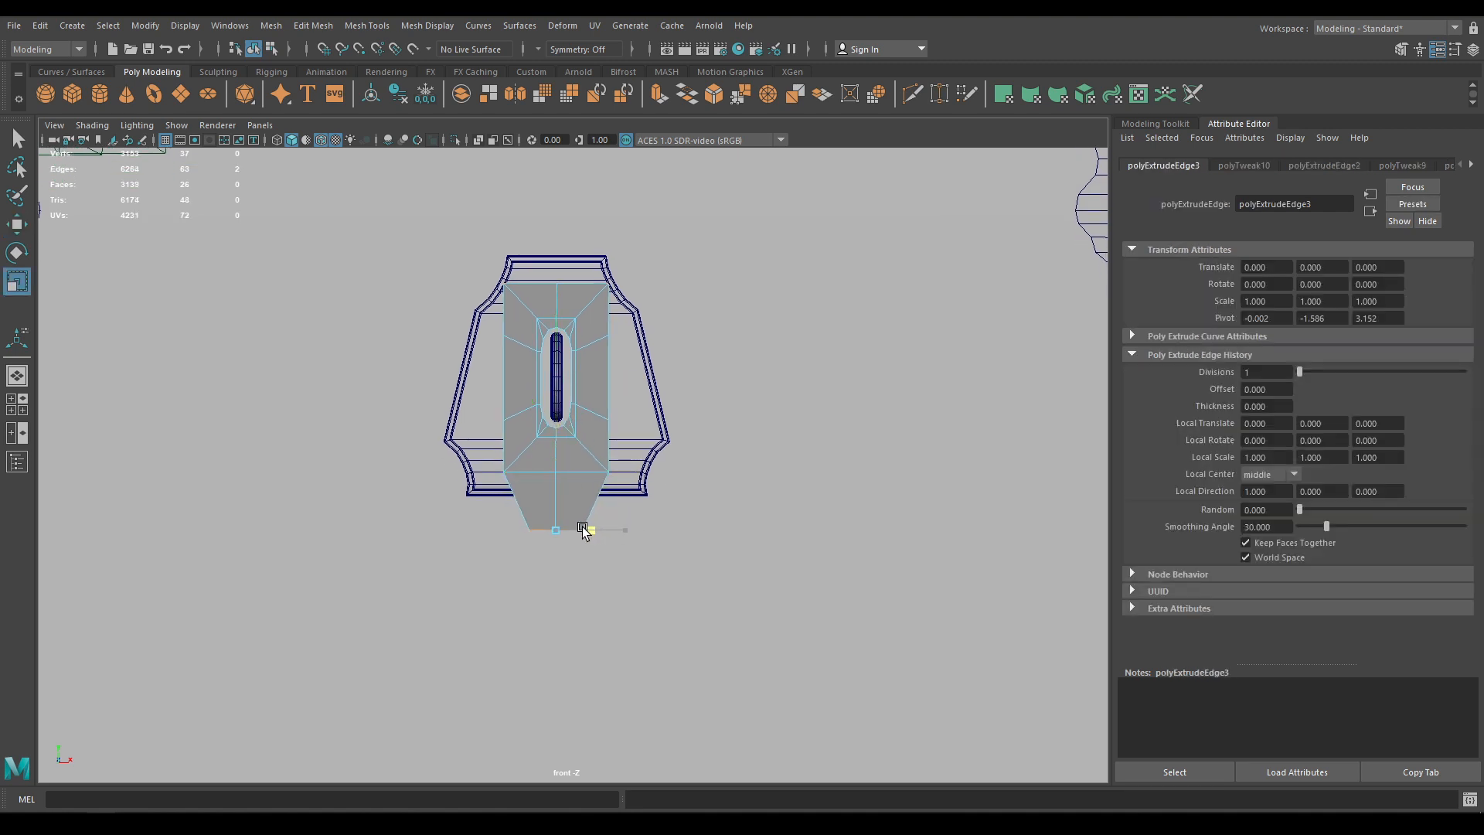
{"action": "key", "text": "w"}
{"action": "left_click_drag", "start_coordinate": [557, 464], "coordinate": [559, 480]}
{"action": "key", "text": "r"}
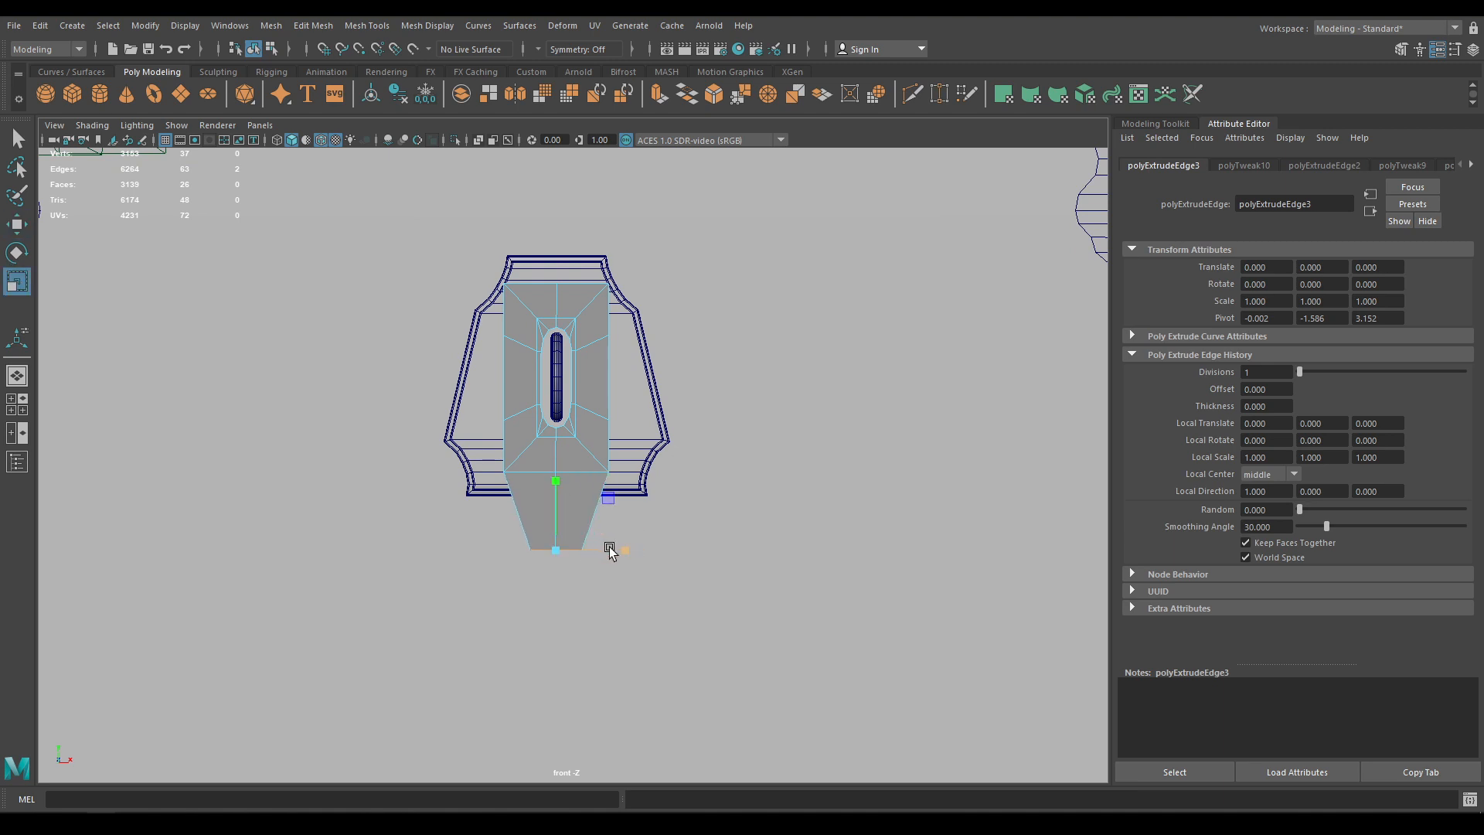
{"action": "key", "text": "w"}
Extrude the strap's two top edges upward to the hinge barrel
{"action": "middle_click_drag", "start_coordinate": [567, 347], "coordinate": [574, 462], "text": "alt"}
{"action": "left_click", "coordinate": [579, 403]}
{"action": "left_click", "coordinate": [543, 401], "text": "shift"}
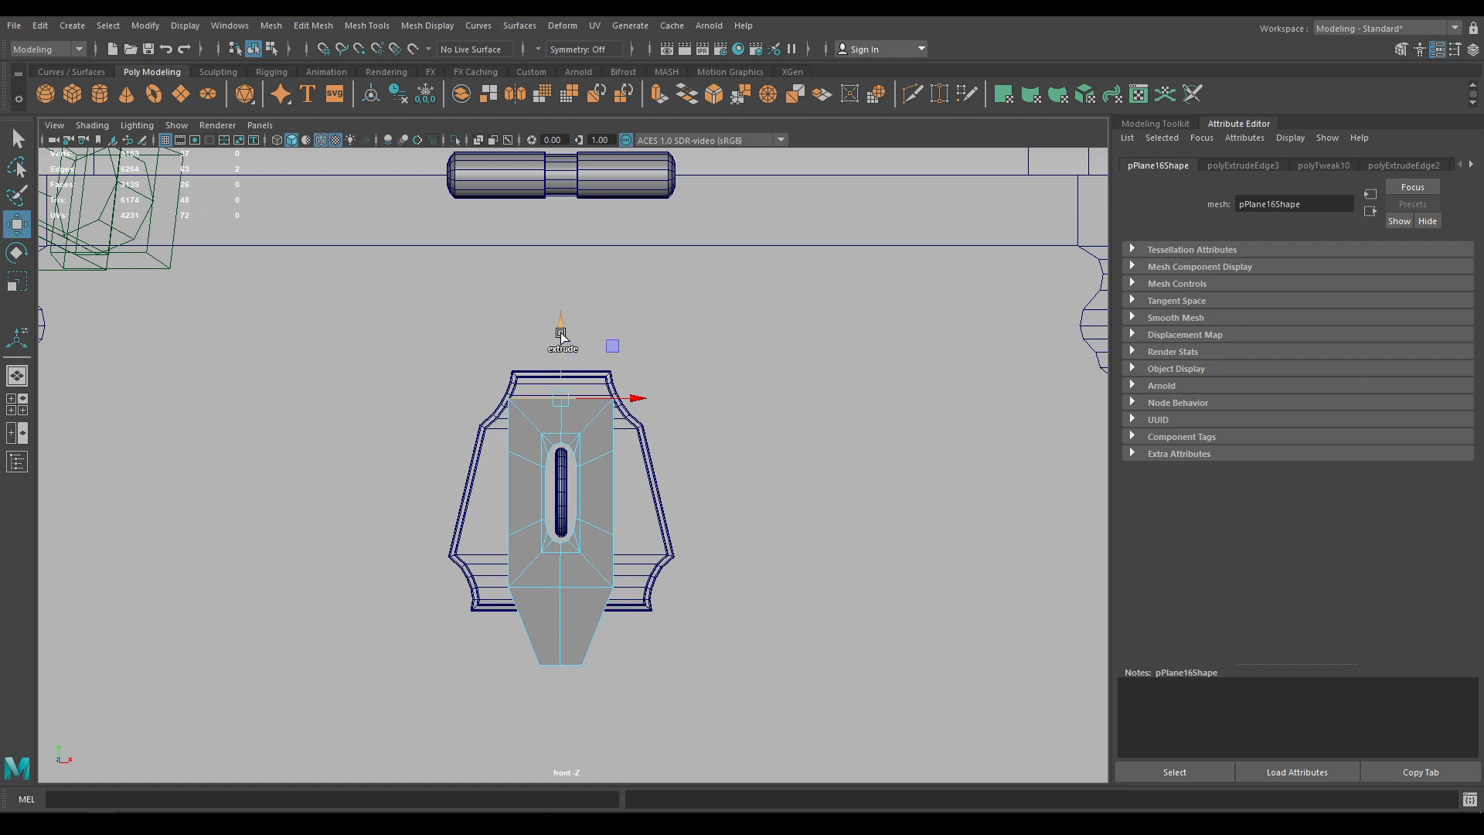
{"action": "left_click_drag", "start_coordinate": [561, 333], "coordinate": [563, 132]}
Raise the lock ring and its frame together slightly in Y
{"action": "key", "text": "space"}
{"action": "left_click_drag", "start_coordinate": [593, 305], "coordinate": [762, 433]}
{"action": "middle_click_drag", "start_coordinate": [762, 433], "coordinate": [562, 373], "text": "alt"}
{"action": "right_click_drag", "start_coordinate": [540, 345], "coordinate": [590, 323]}
{"action": "left_click", "coordinate": [484, 503]}
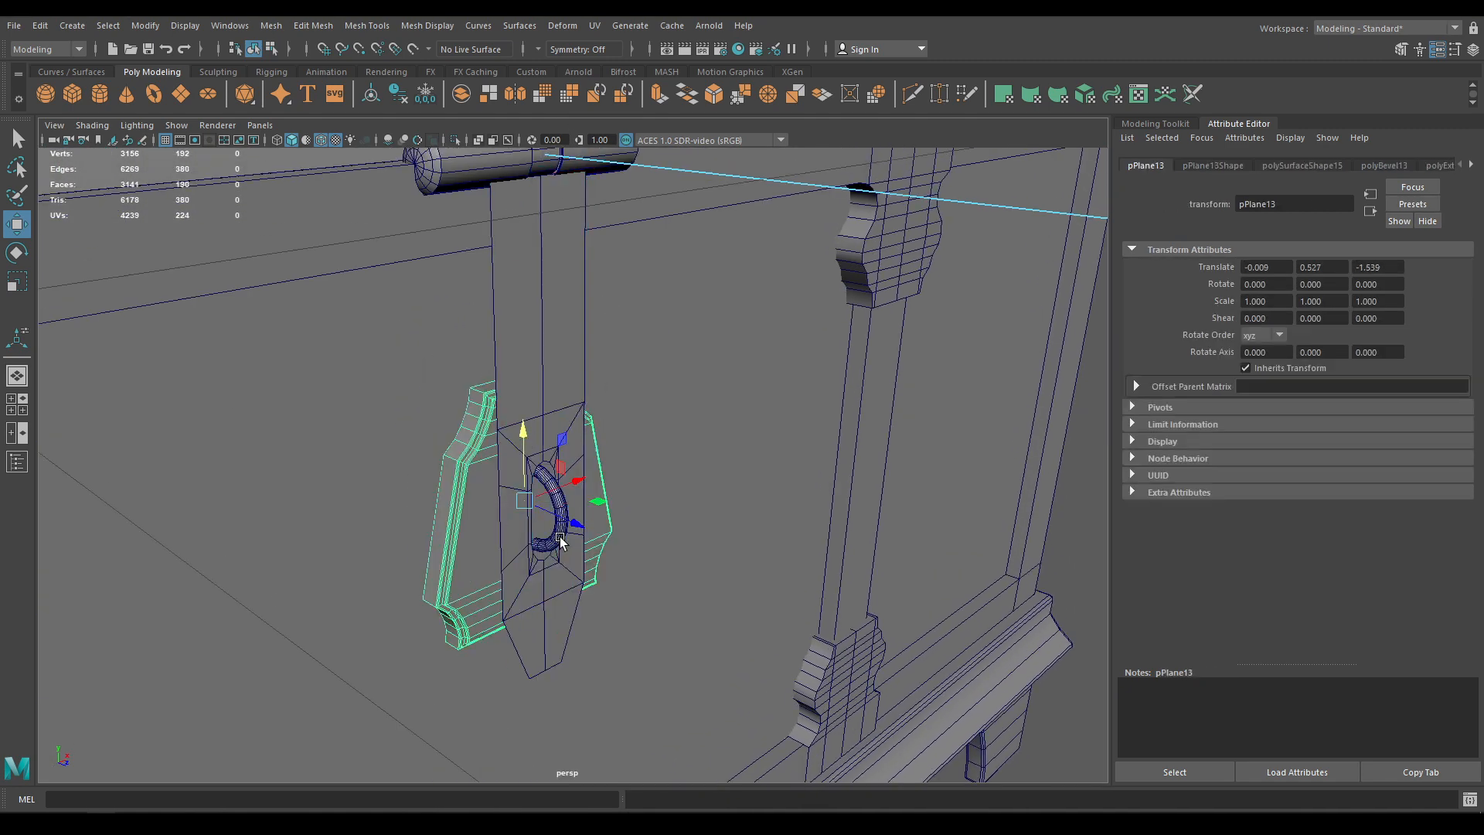
{"action": "left_click", "coordinate": [560, 541]}
{"action": "left_click_drag", "start_coordinate": [529, 433], "coordinate": [531, 373]}
In front view, pull the strap's slot and tip vertices upward around the handle
{"action": "left_click_drag", "start_coordinate": [584, 402], "coordinate": [470, 390], "text": "alt"}
{"action": "left_click_drag", "start_coordinate": [437, 442], "coordinate": [440, 484]}
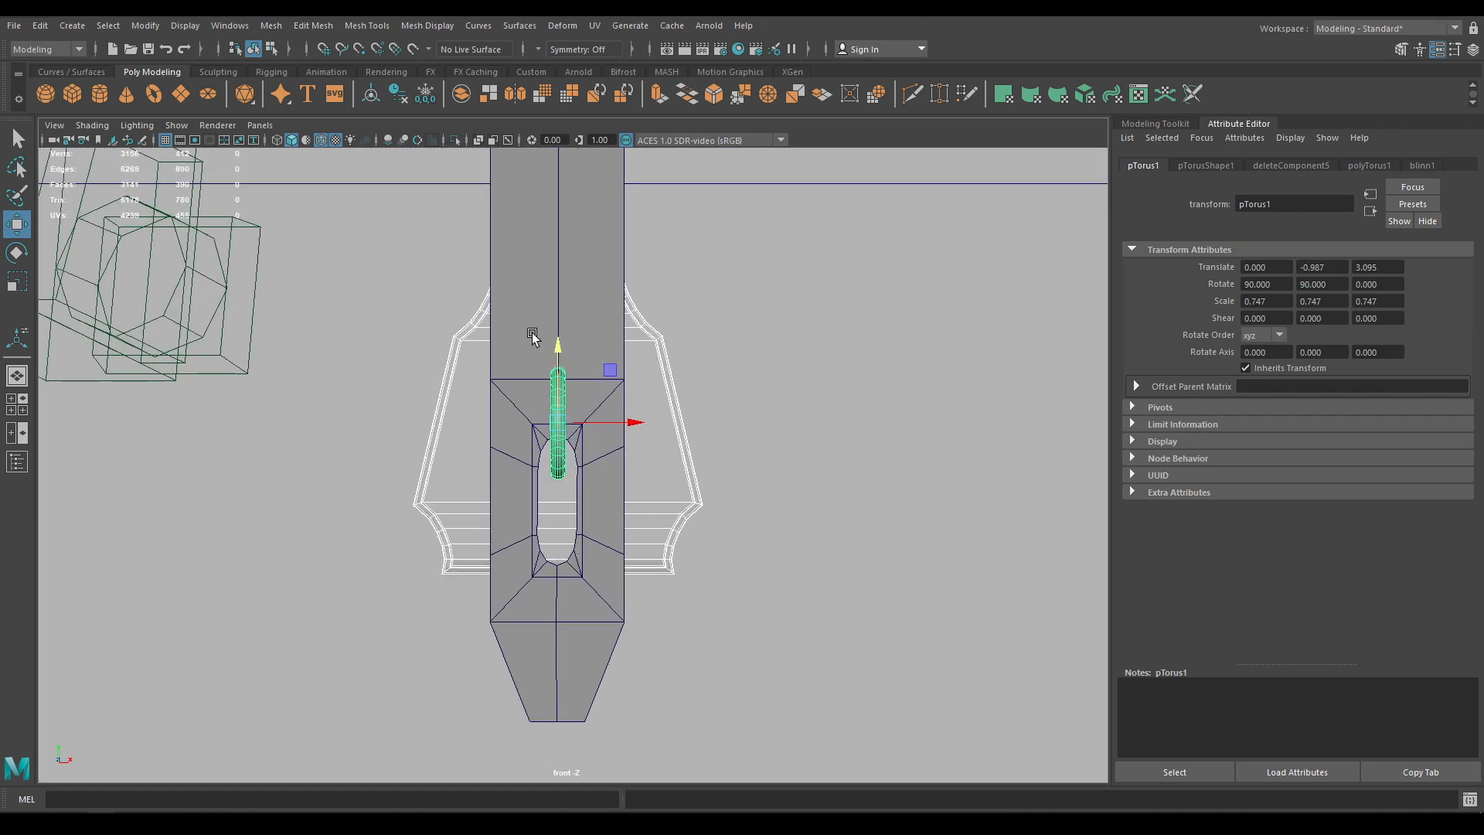
{"action": "left_click", "coordinate": [563, 280]}
{"action": "right_click_drag", "start_coordinate": [564, 280], "coordinate": [456, 293]}
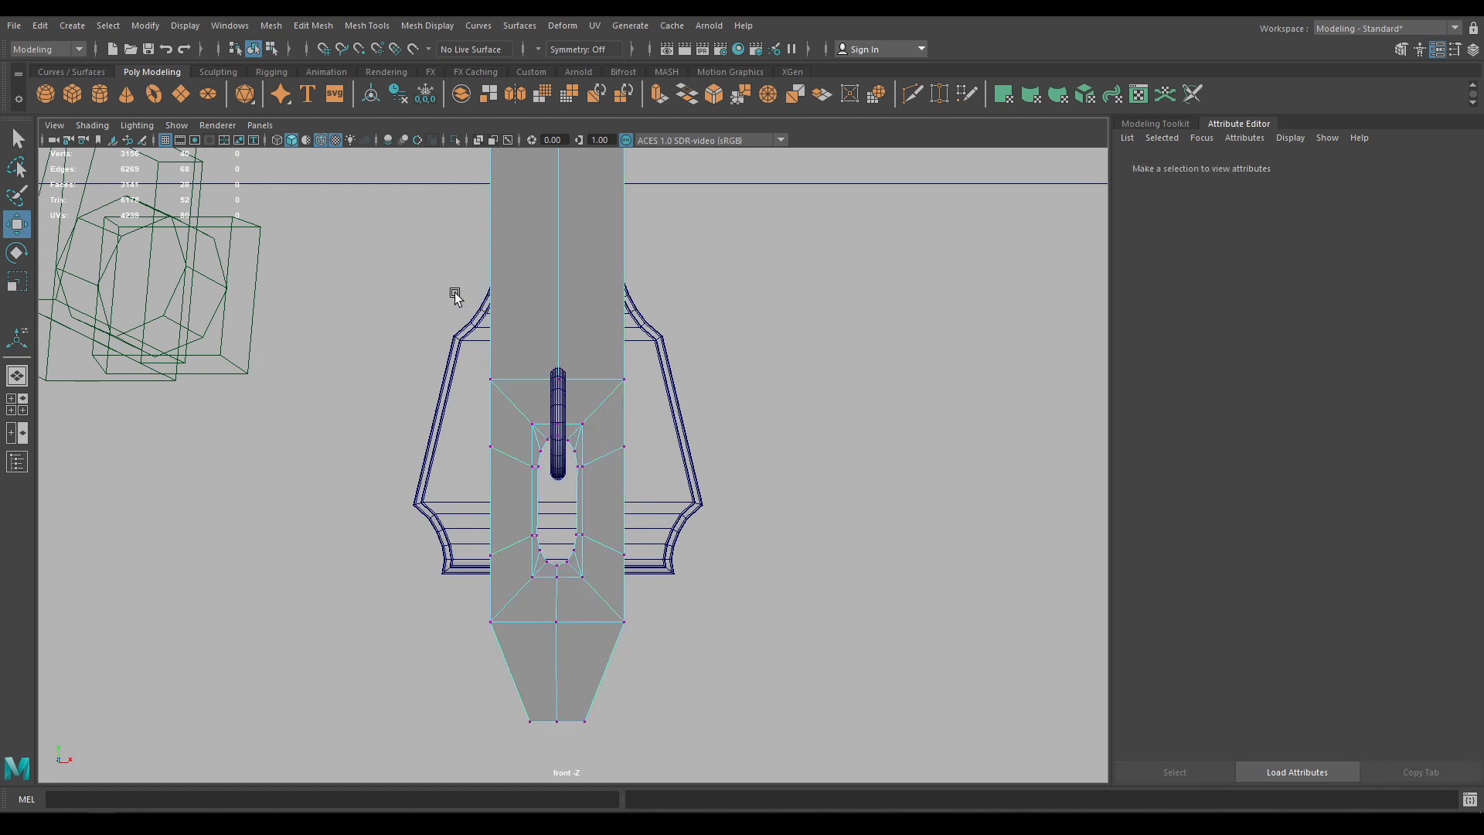
{"action": "left_click_drag", "start_coordinate": [457, 297], "coordinate": [665, 610]}
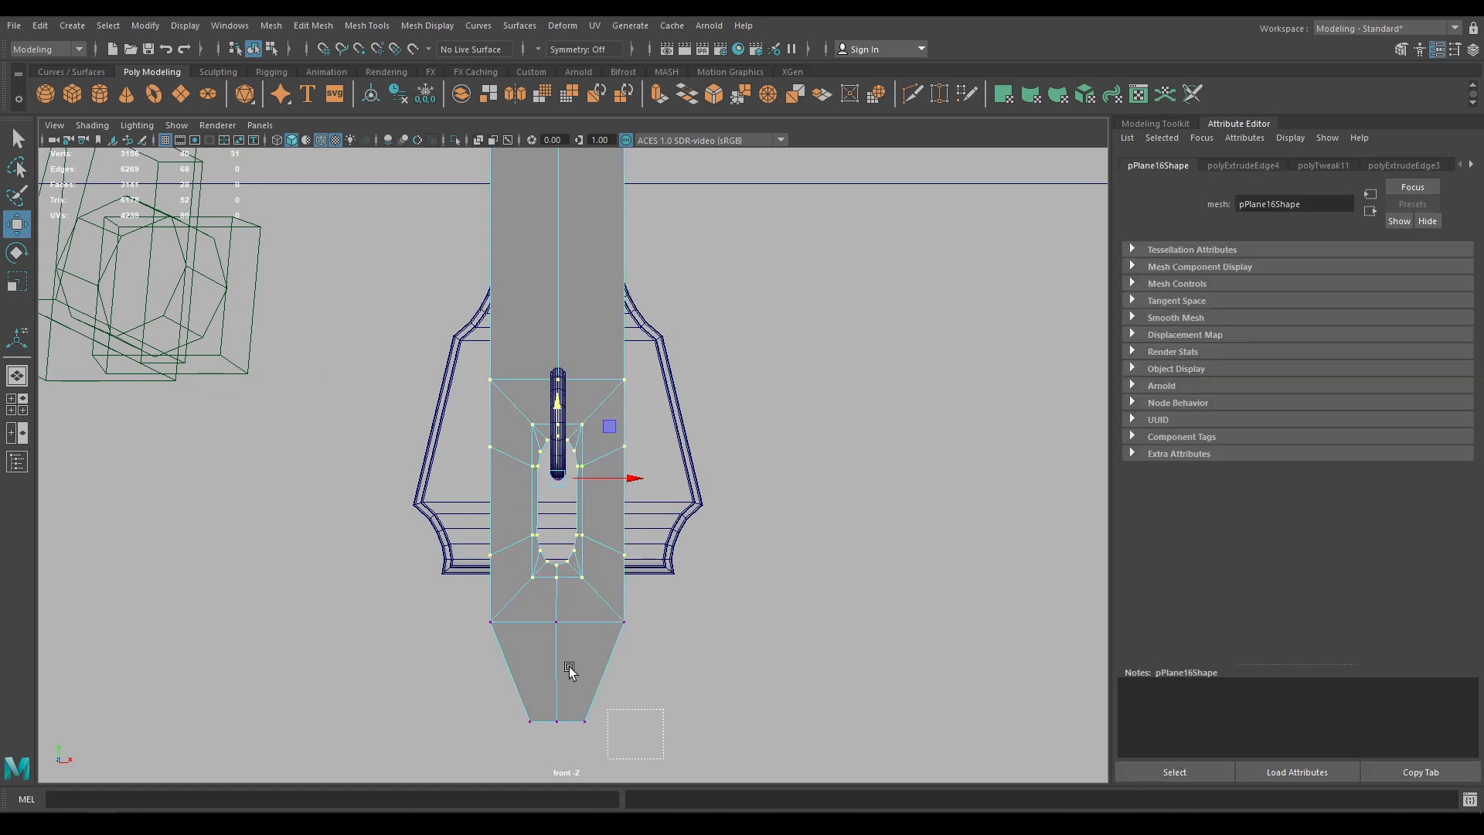
{"action": "left_click_drag", "start_coordinate": [663, 759], "coordinate": [483, 610], "text": "shift"}
{"action": "left_click_drag", "start_coordinate": [560, 470], "coordinate": [574, 329]}
{"action": "key", "text": "space"}
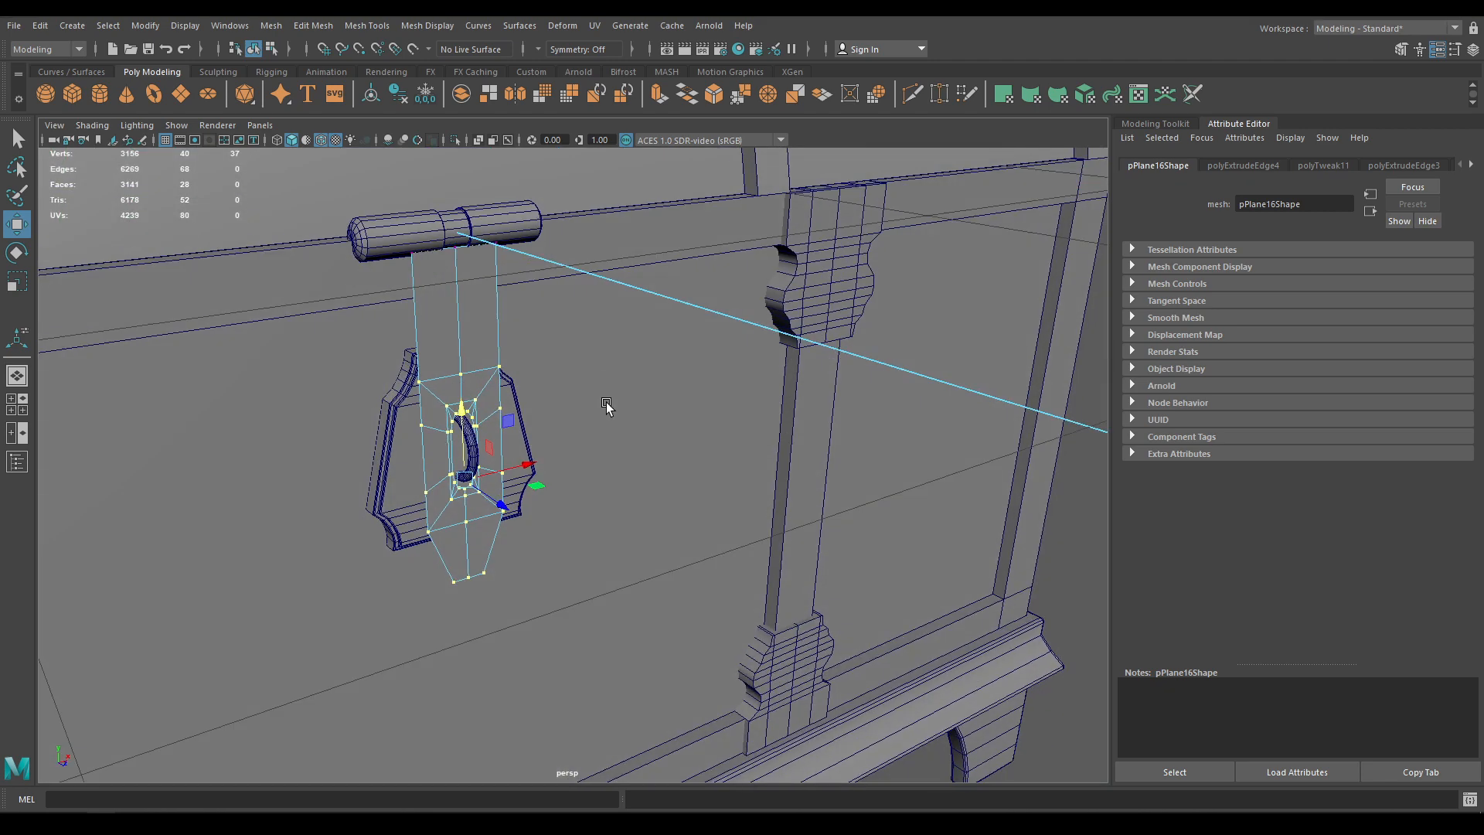
{"action": "scroll", "coordinate": [606, 402], "scroll_direction": "down", "scroll_amount": 3}
{"action": "scroll", "coordinate": [479, 332], "scroll_direction": "up", "scroll_amount": 5}
{"action": "right_click_drag", "start_coordinate": [407, 338], "coordinate": [462, 331]}
{"action": "left_click_drag", "start_coordinate": [462, 331], "coordinate": [461, 356], "text": "alt"}
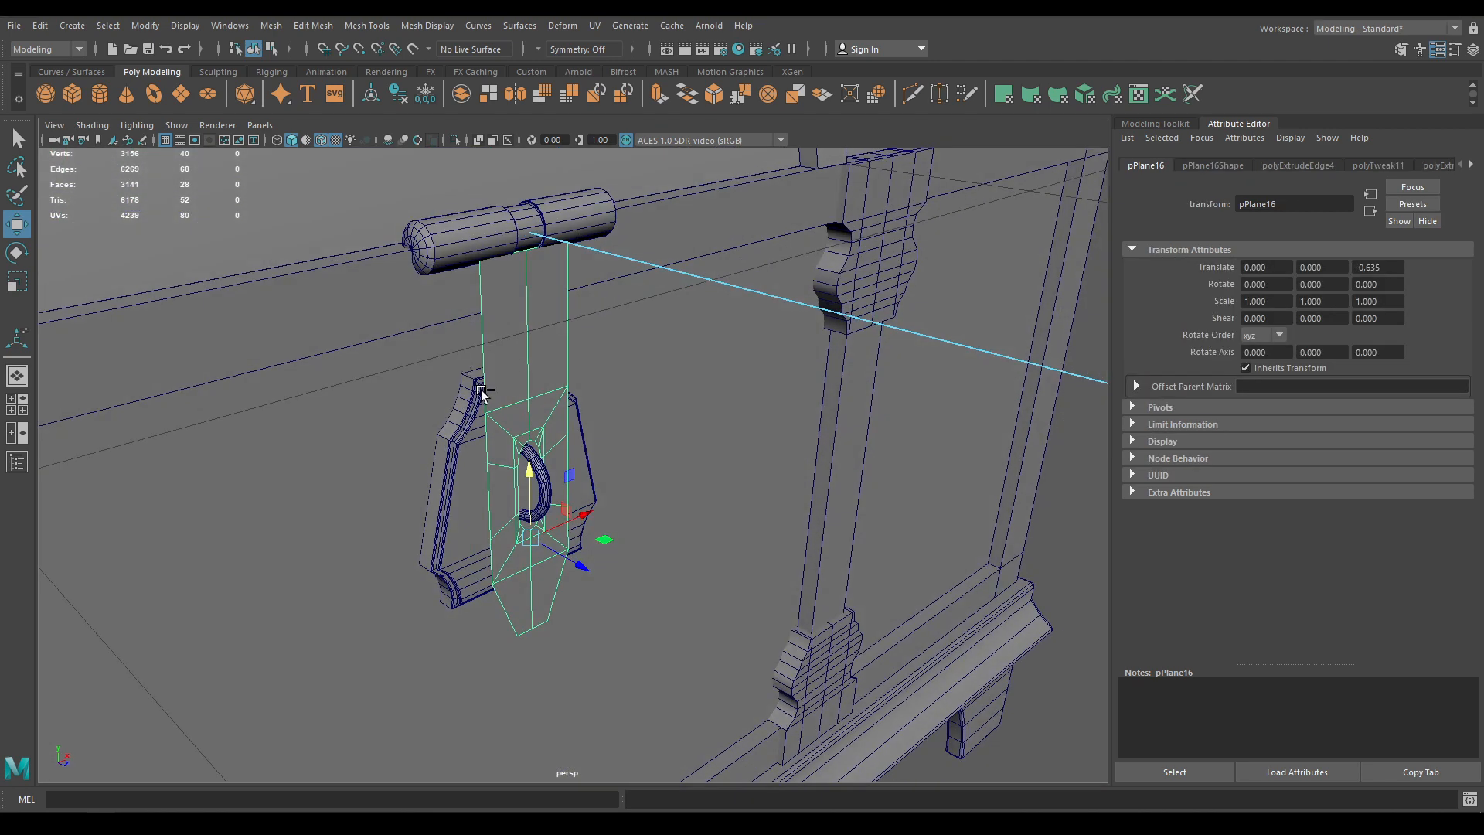
Extrude the strap's faces and set the thickness to 0.03
{"action": "key", "text": "ctrl+e"}
{"action": "left_click_drag", "start_coordinate": [920, 229], "coordinate": [922, 230]}
{"action": "left_click", "coordinate": [1073, 230]}
{"action": "type", "text": "0."}
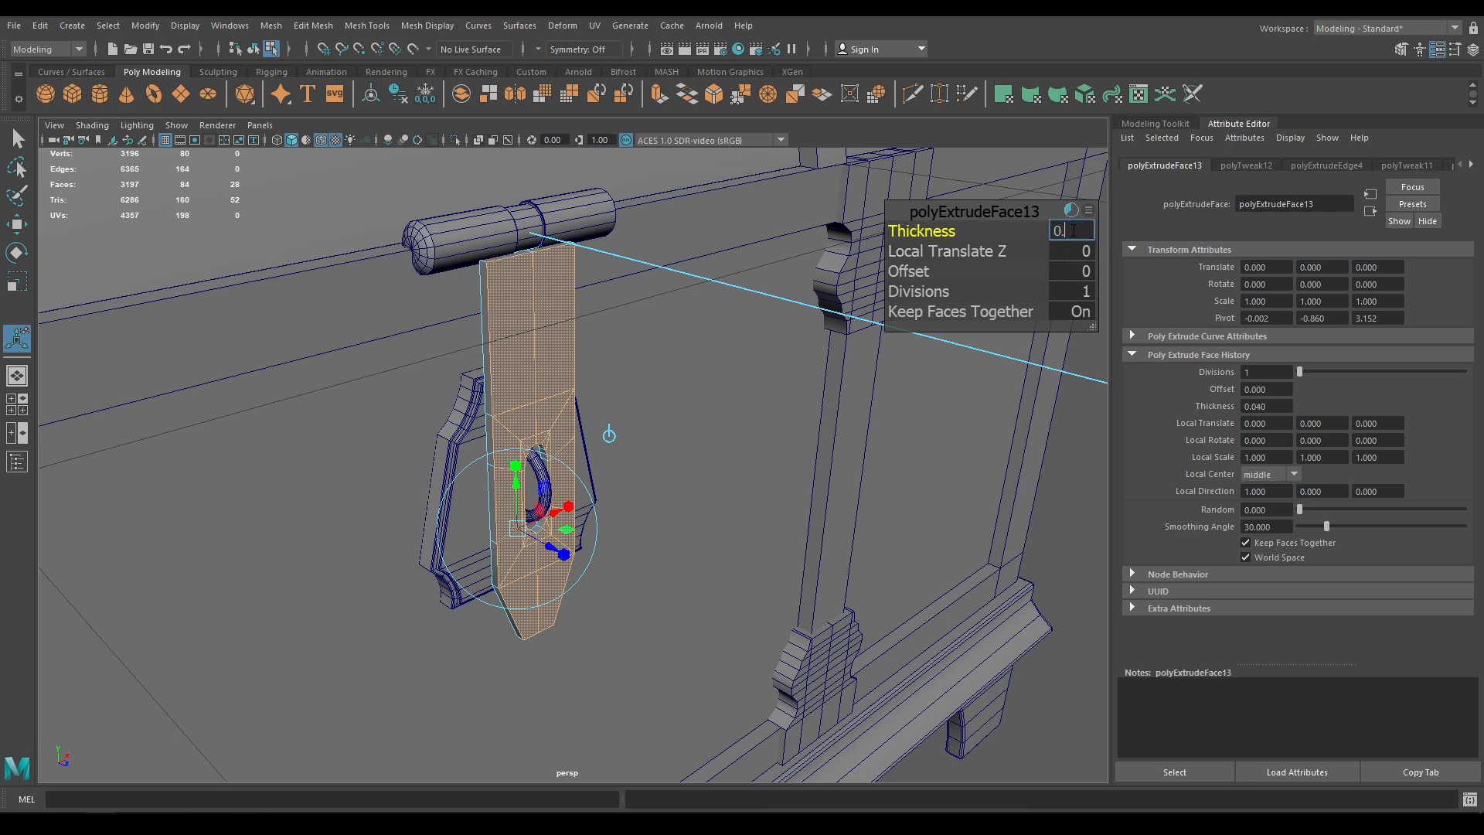
{"action": "type", "text": "05"}
{"action": "key", "text": "Return"}
{"action": "left_click_drag", "start_coordinate": [654, 410], "coordinate": [630, 526], "text": "alt"}
{"action": "right_click_drag", "start_coordinate": [630, 526], "coordinate": [665, 537], "text": "alt"}
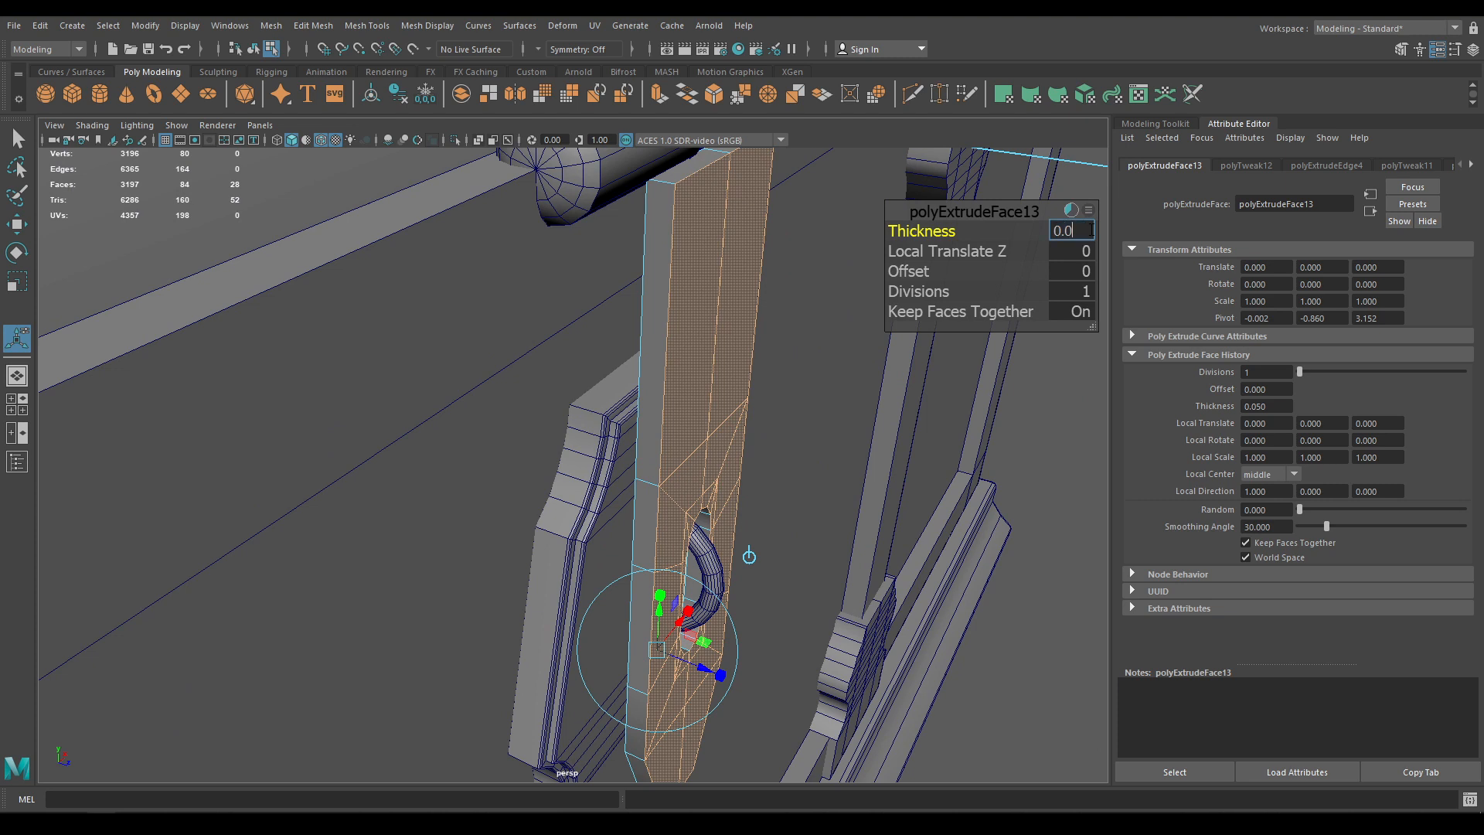
{"action": "type", "text": "0.03"}
{"action": "key", "text": "Return"}
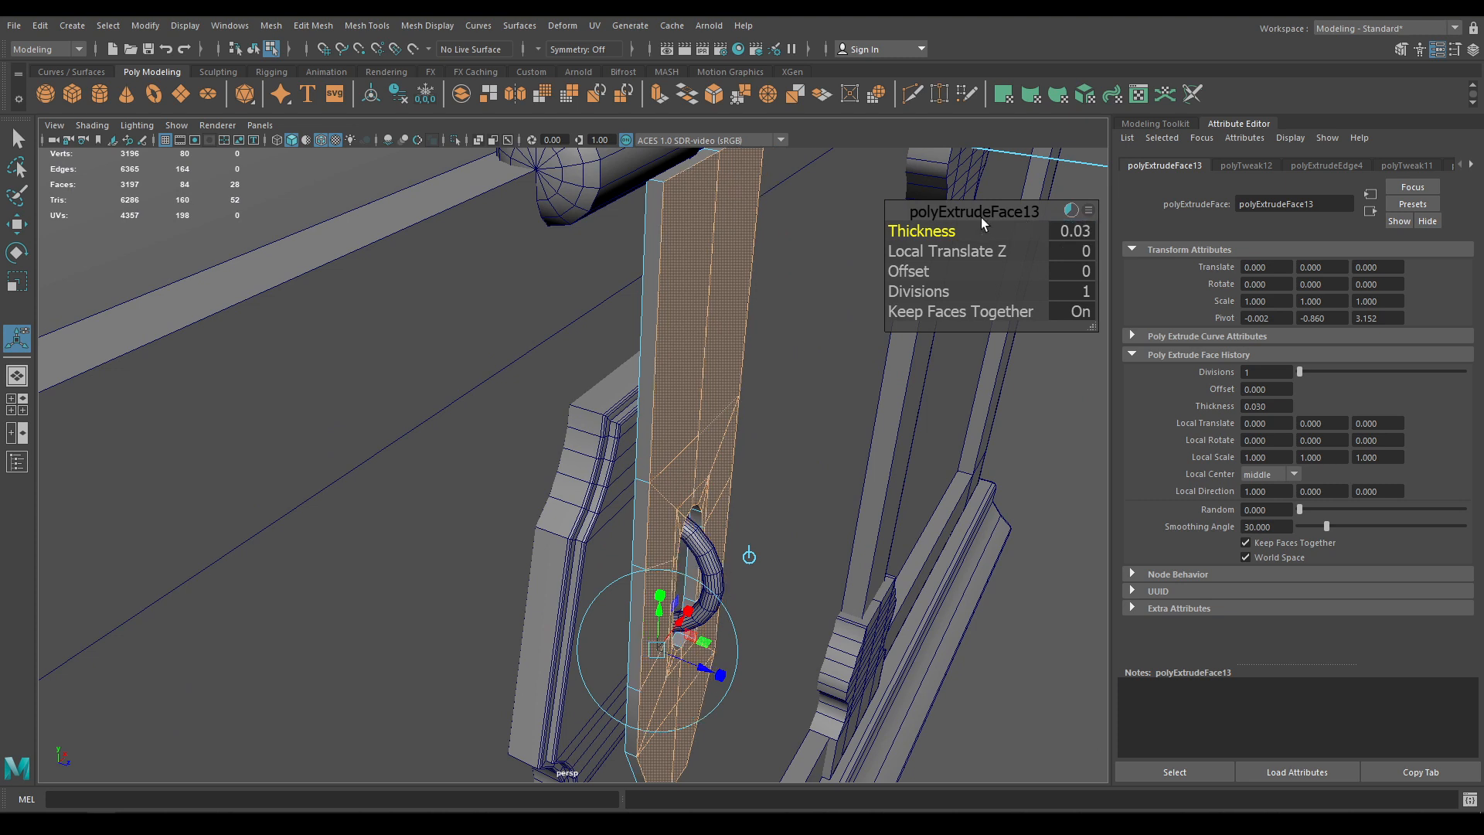
Nudge the strap slightly forward in depth to Z -0.671
{"action": "key", "text": "w"}
{"action": "right_click_drag", "start_coordinate": [617, 338], "coordinate": [695, 318]}
{"action": "left_click_drag", "start_coordinate": [685, 328], "coordinate": [742, 357], "text": "alt"}
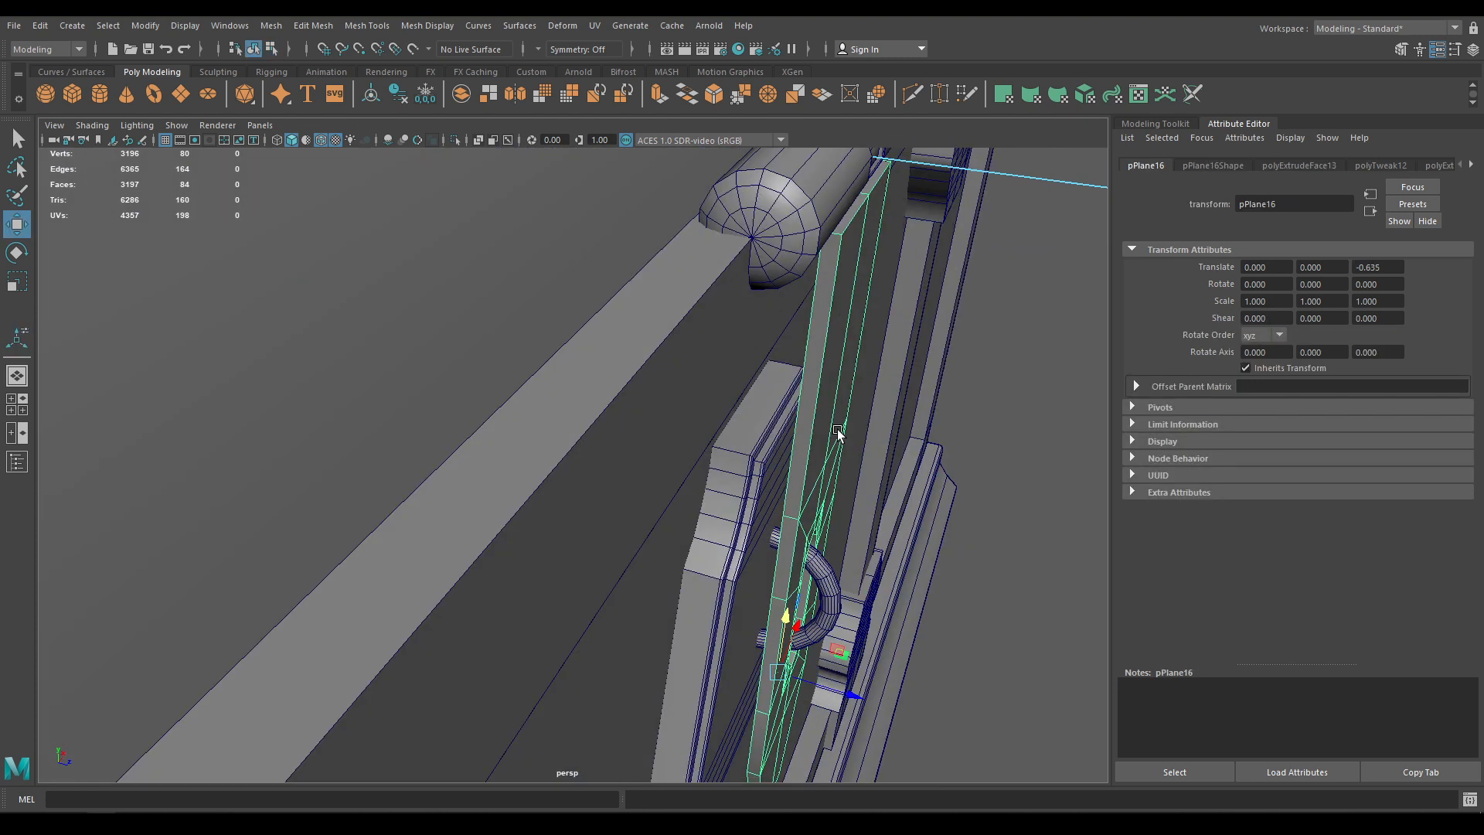
{"action": "left_click_drag", "start_coordinate": [859, 696], "coordinate": [832, 693]}
{"action": "left_click_drag", "start_coordinate": [788, 603], "coordinate": [513, 532], "text": "alt"}
{"action": "key", "text": "f"}
{"action": "scroll", "coordinate": [631, 489], "scroll_direction": "up", "scroll_amount": 3}
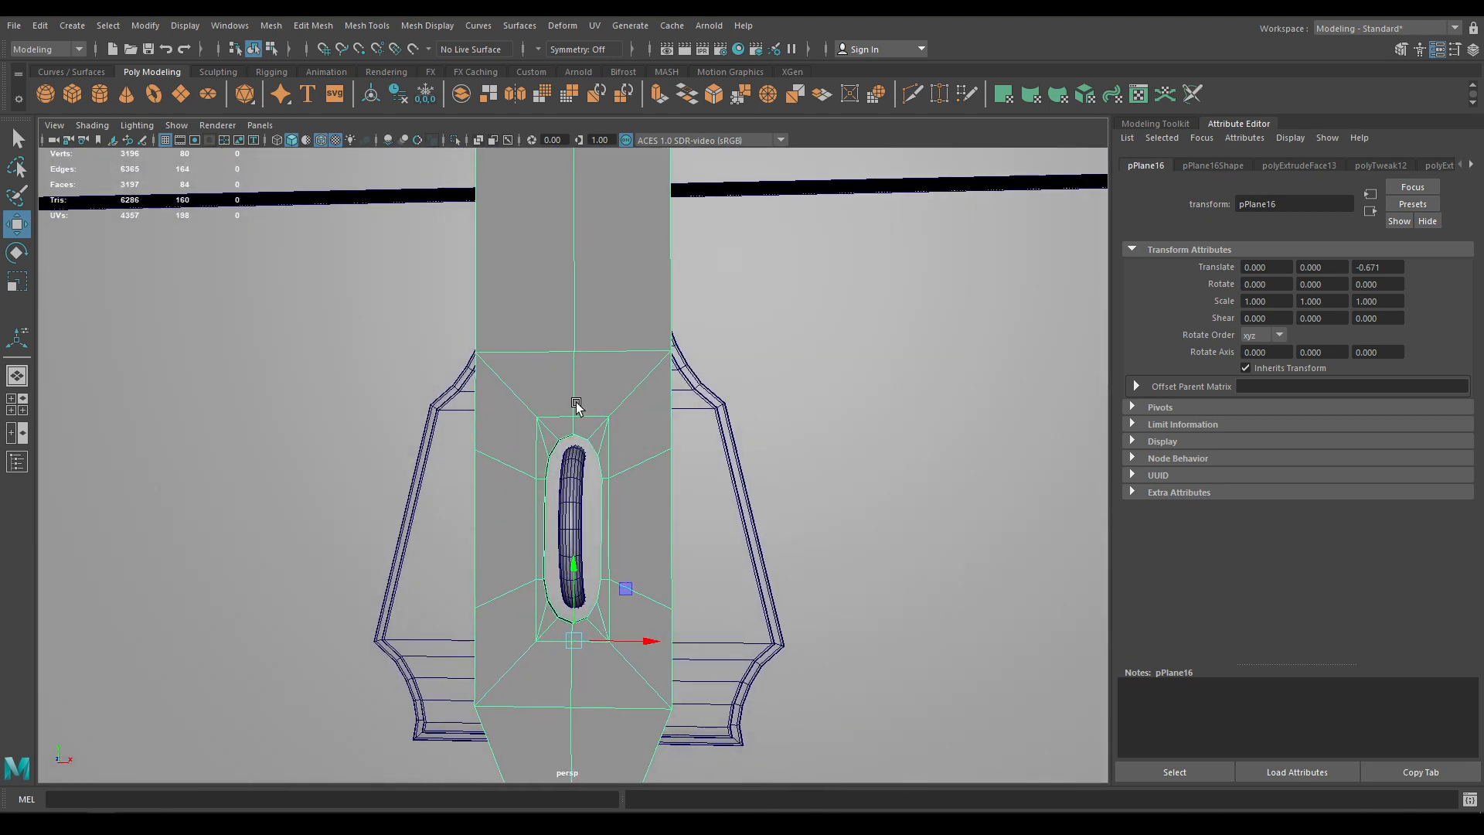
{"action": "left_click_drag", "start_coordinate": [577, 405], "coordinate": [688, 534], "text": "alt"}
Isolate the strap and select its top front, left and right outer edge loops
{"action": "key", "text": "alt+h"}
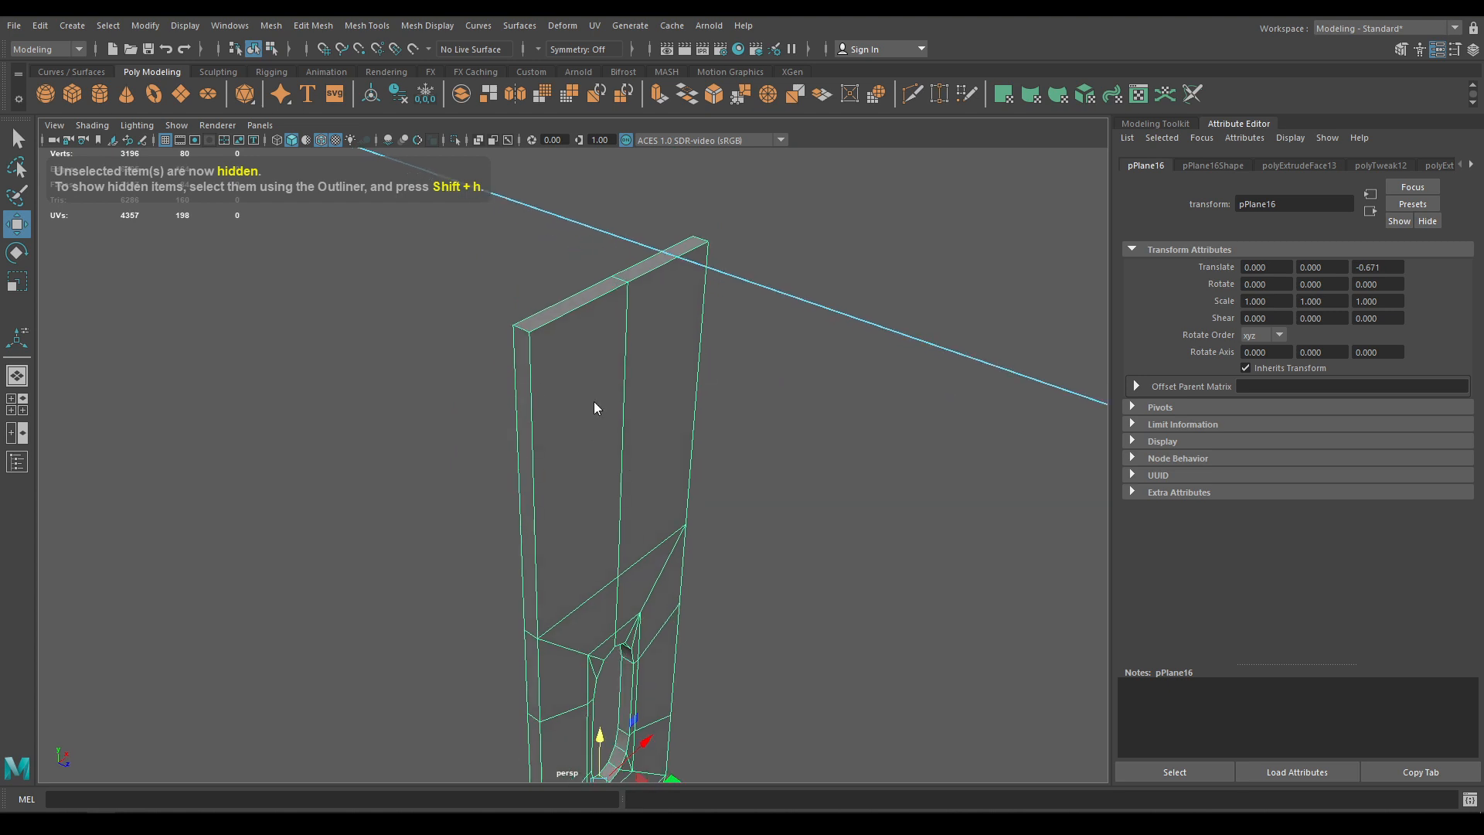
{"action": "right_click_drag", "start_coordinate": [595, 405], "coordinate": [589, 357]}
{"action": "double_click", "coordinate": [569, 322]}
{"action": "double_click", "coordinate": [516, 363], "text": "shift"}
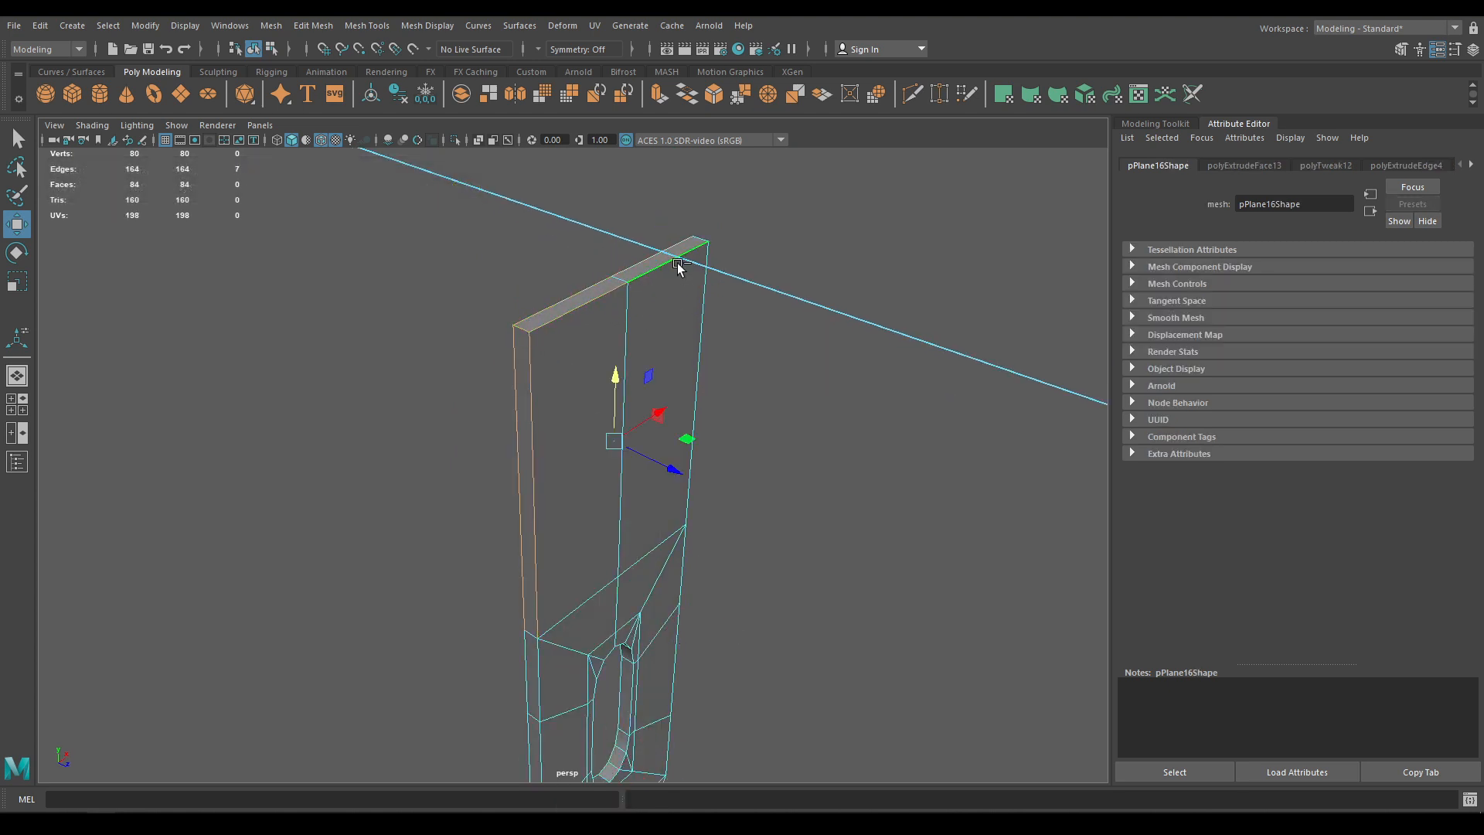
{"action": "left_click_drag", "start_coordinate": [700, 294], "coordinate": [471, 303], "text": "alt"}
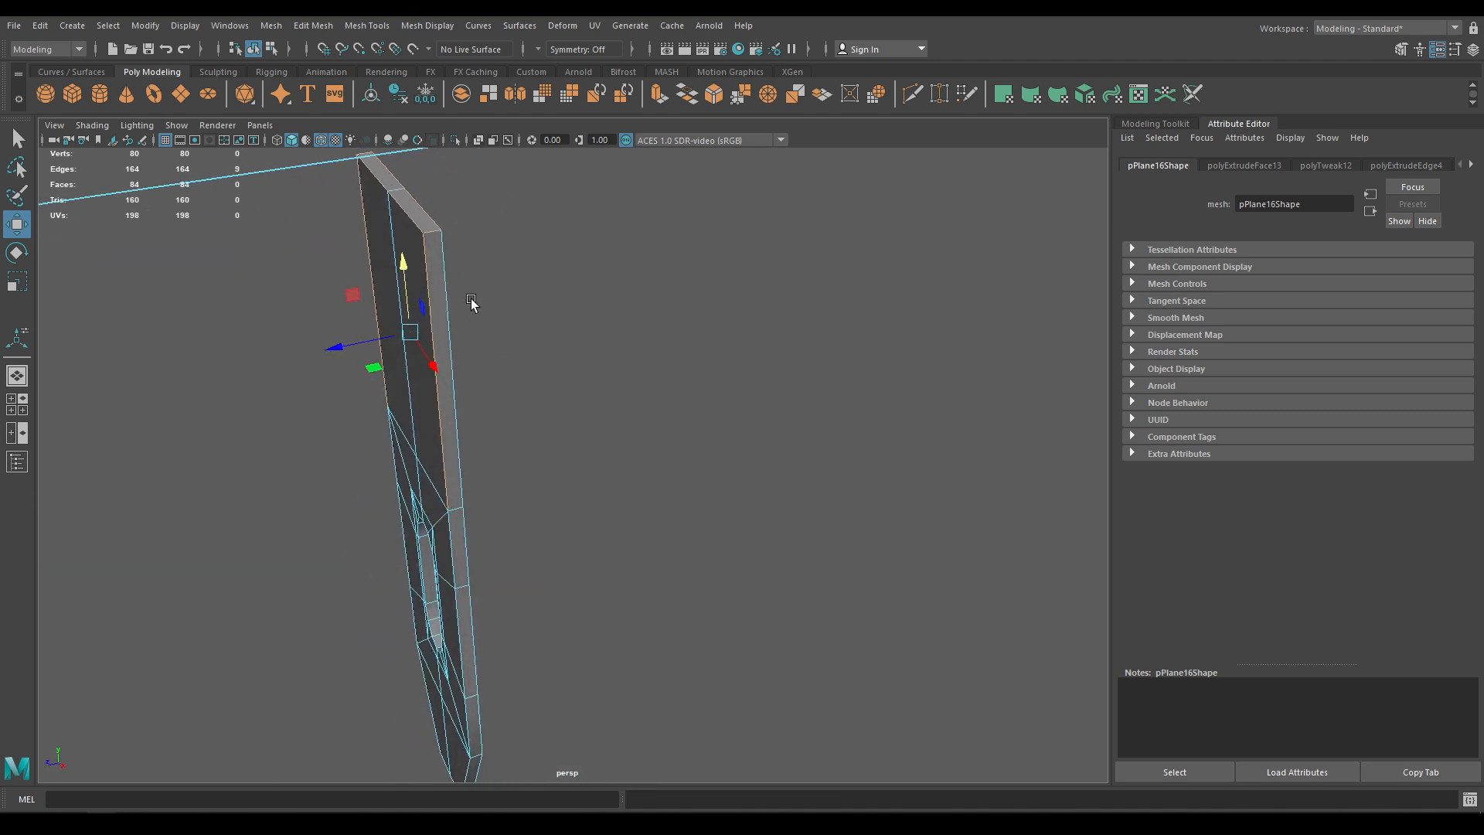
{"action": "middle_click_drag", "start_coordinate": [543, 530], "coordinate": [627, 351], "text": "alt"}
{"action": "double_click", "coordinate": [552, 409], "text": "shift"}
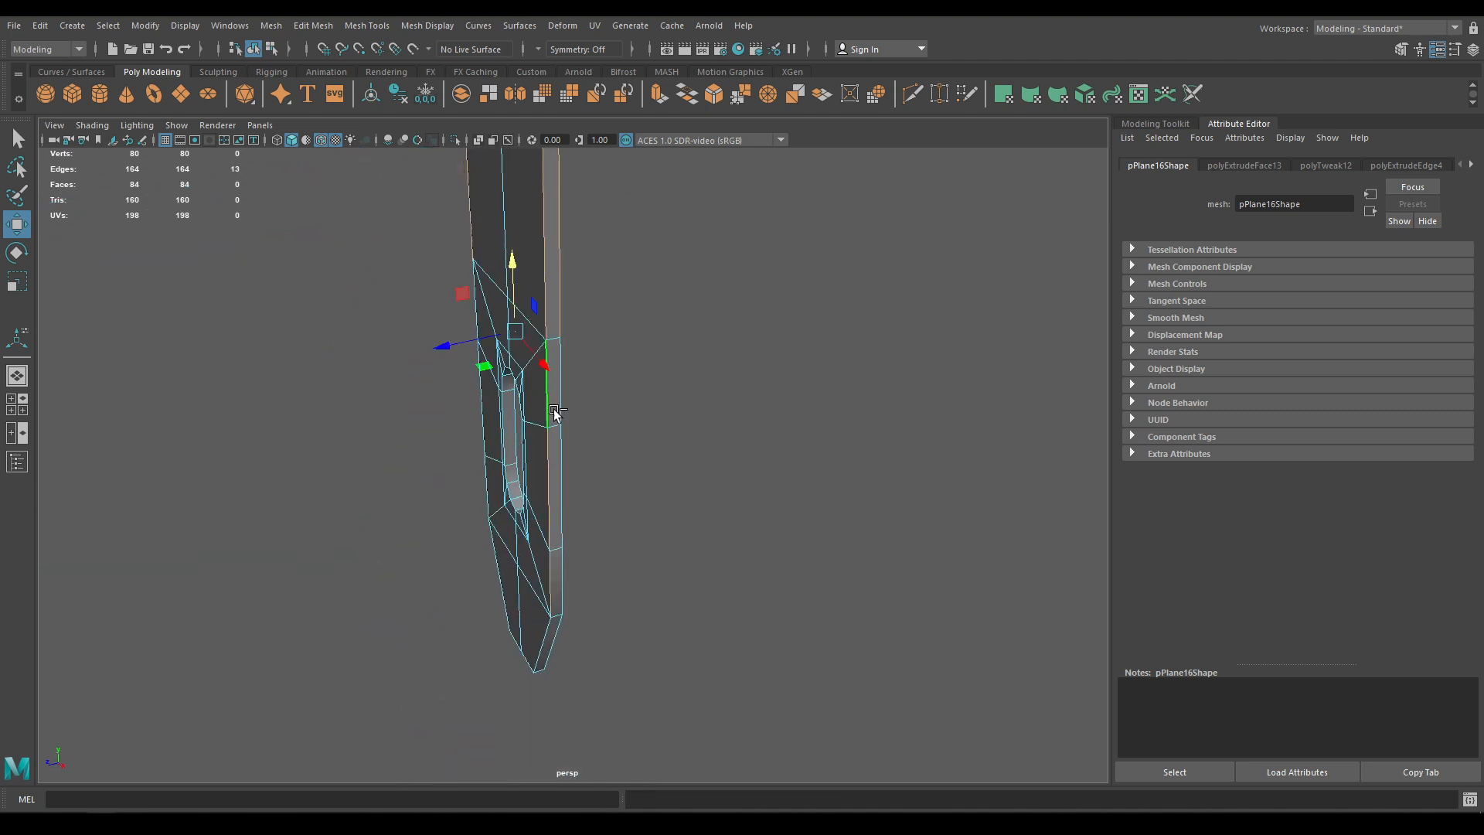
Add the strap's bottom tip edges to the edge selection
{"action": "left_click", "coordinate": [553, 641], "text": "shift"}
{"action": "left_click", "coordinate": [539, 646], "text": "shift"}
{"action": "left_click_drag", "start_coordinate": [421, 671], "coordinate": [649, 650], "text": "alt"}
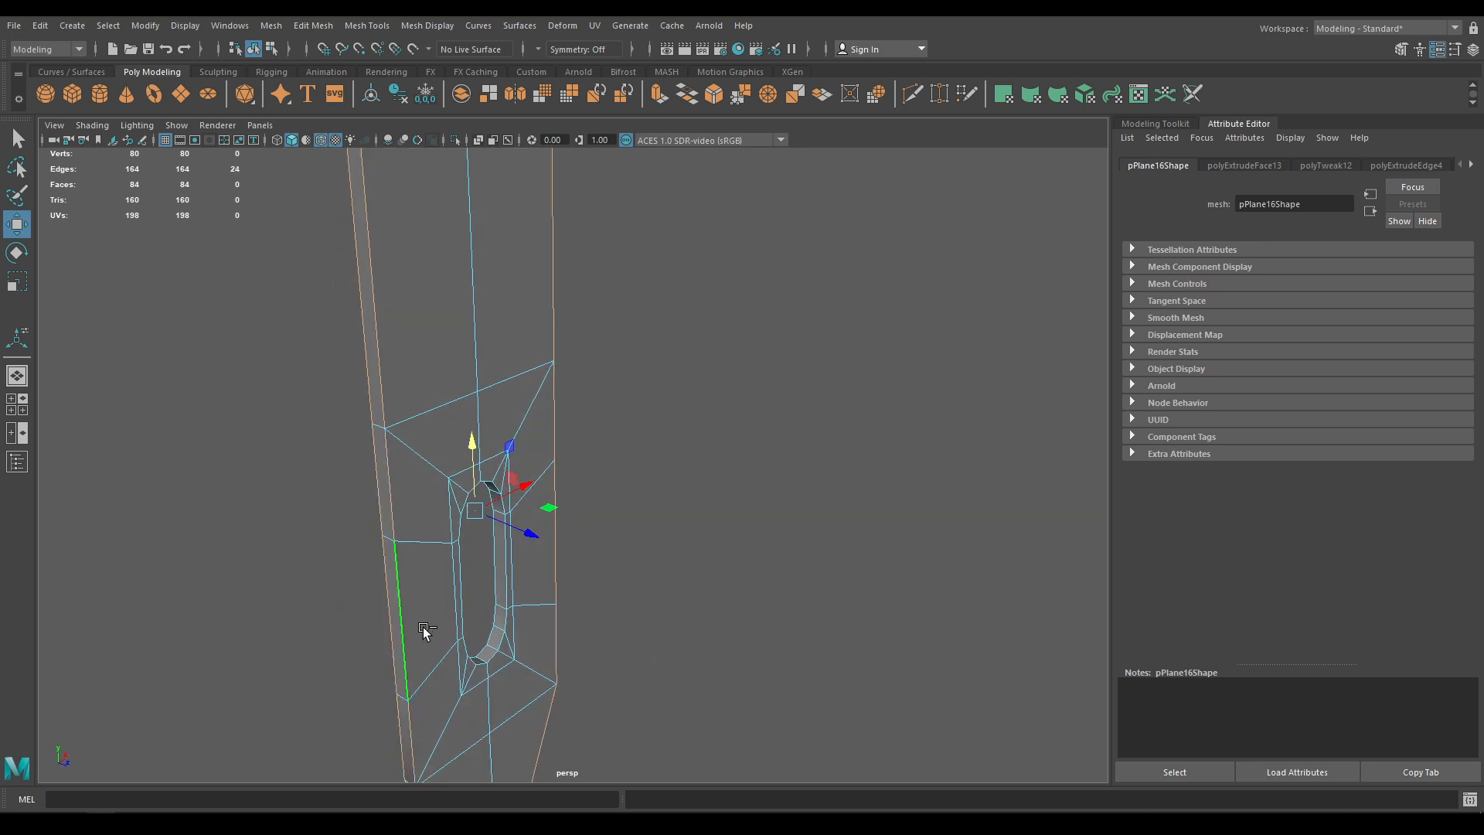
{"action": "middle_click_drag", "start_coordinate": [511, 635], "coordinate": [514, 361], "text": "alt"}
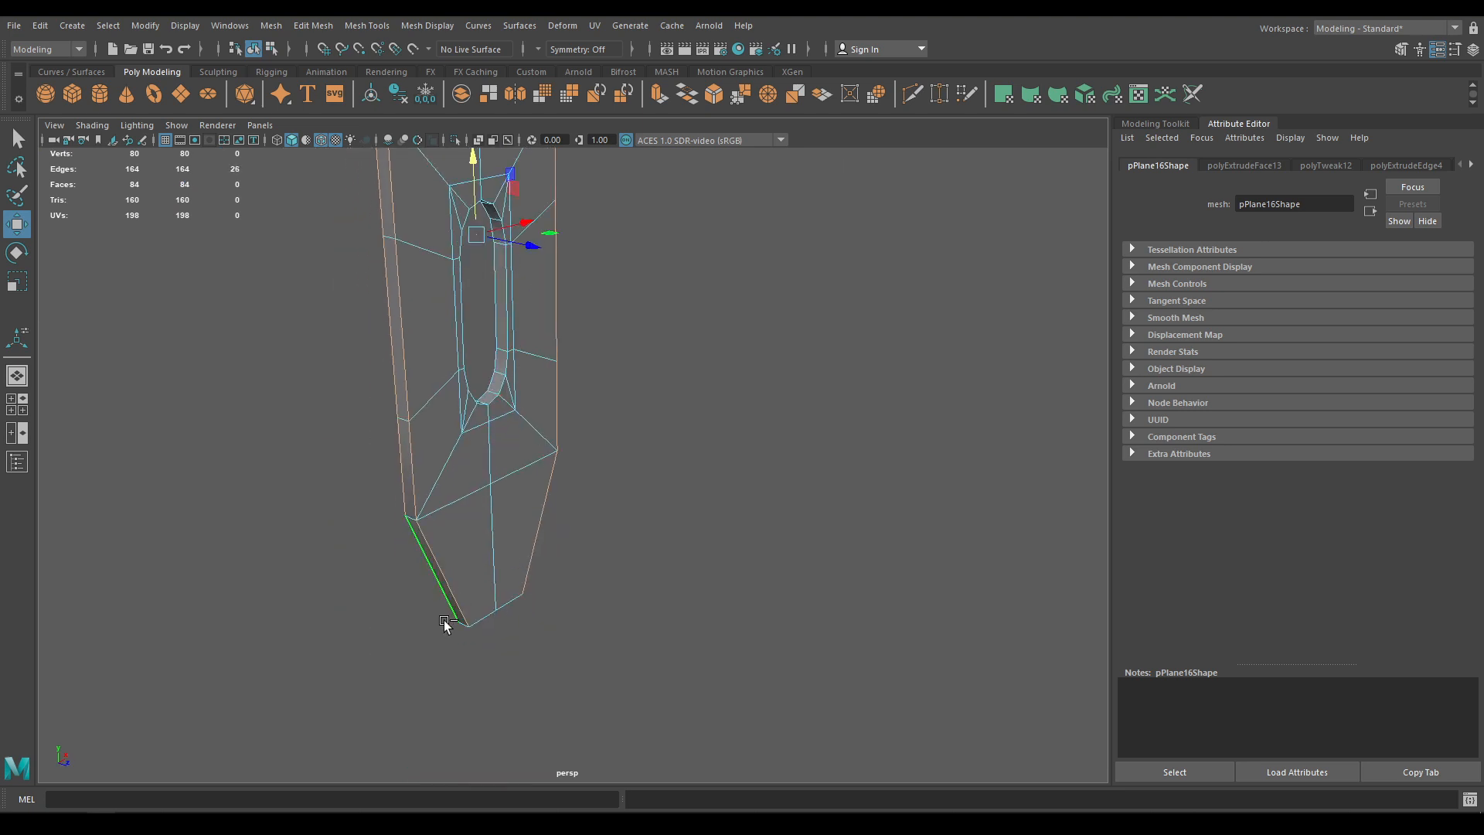
{"action": "left_click_drag", "start_coordinate": [485, 633], "coordinate": [622, 539], "text": "alt"}
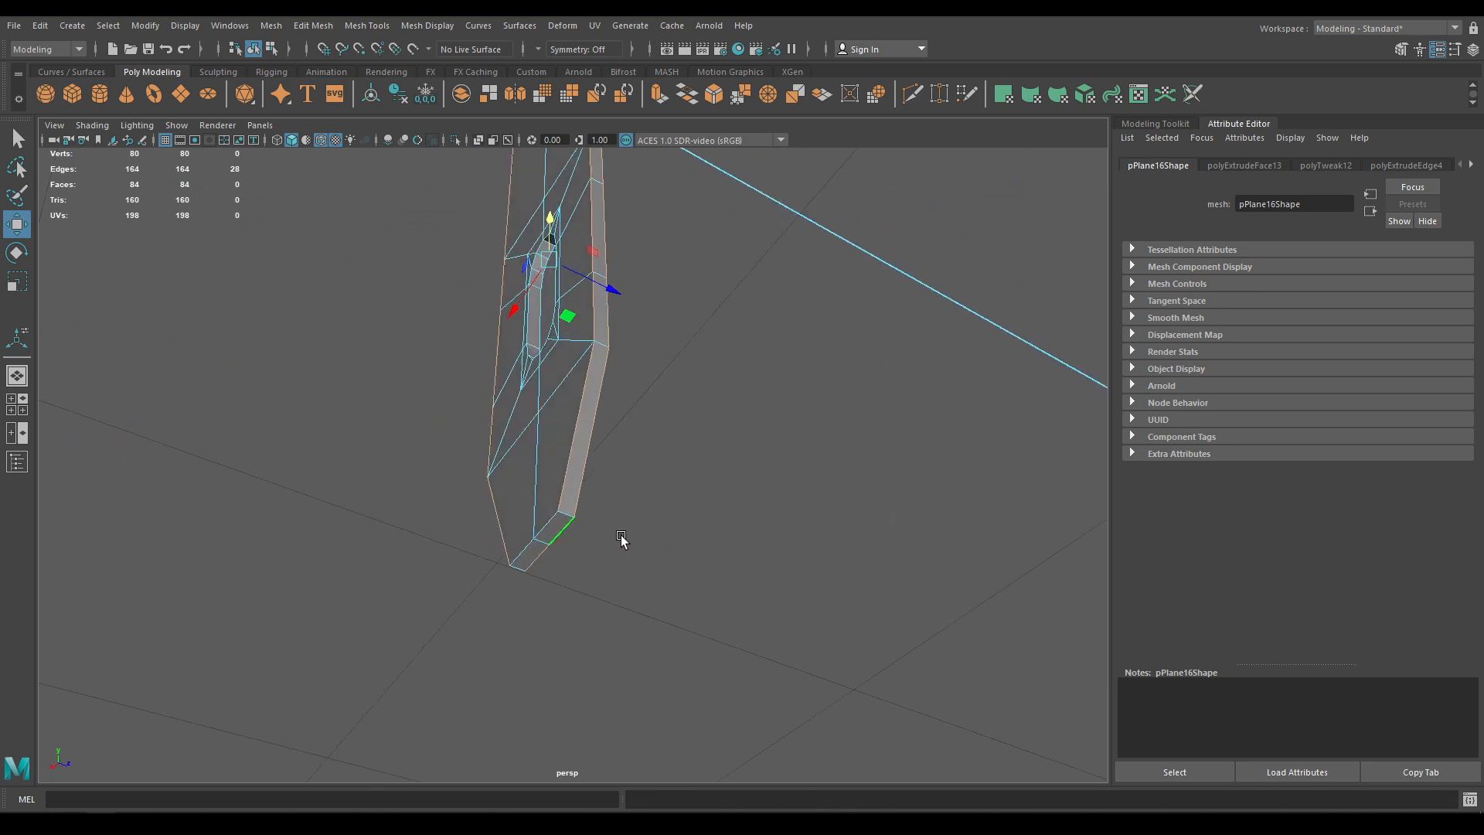
{"action": "left_click", "coordinate": [562, 517], "text": "shift"}
{"action": "left_click_drag", "start_coordinate": [580, 506], "coordinate": [447, 572], "text": "alt"}
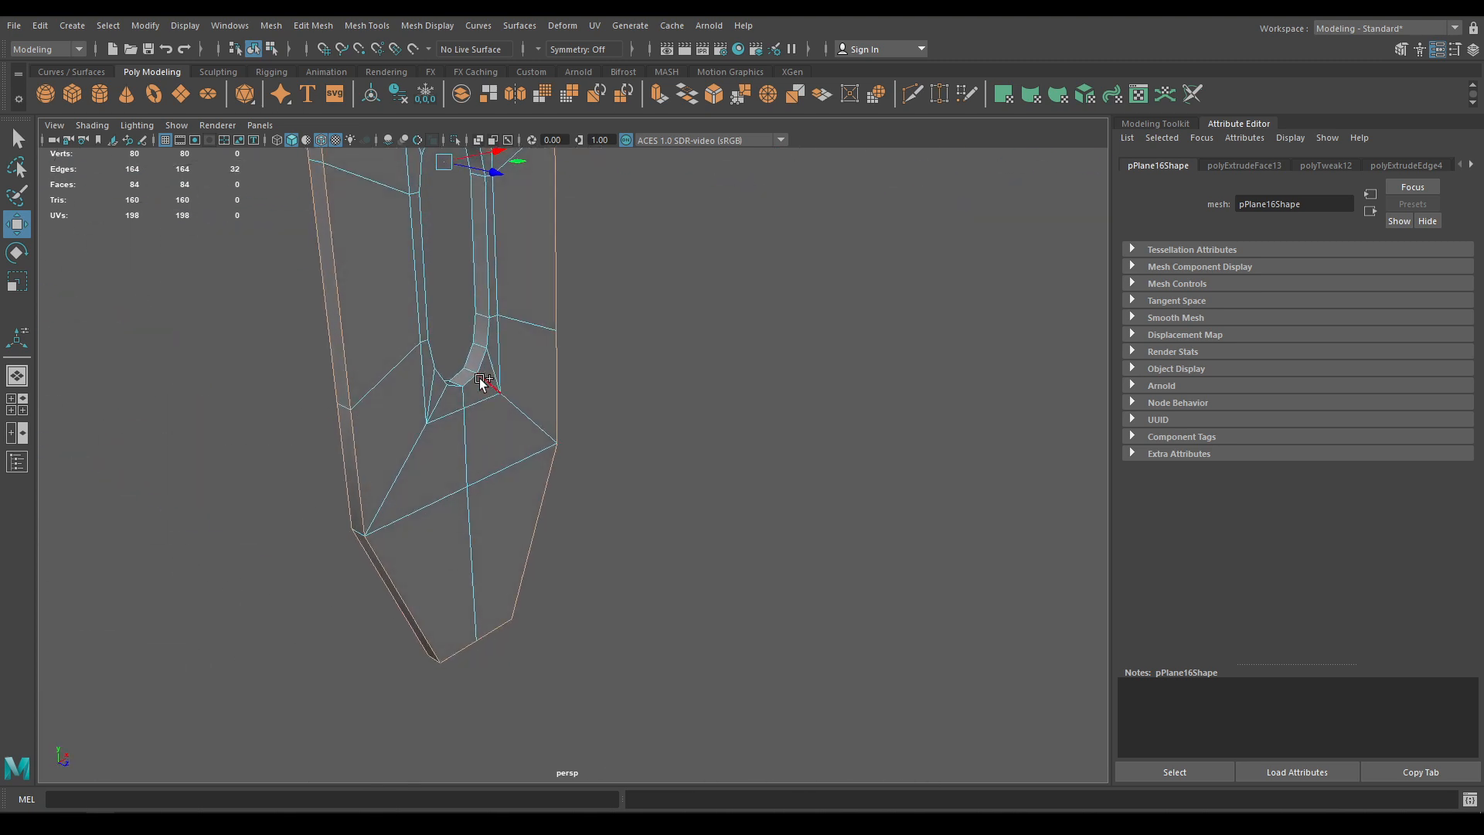
{"action": "left_click_drag", "start_coordinate": [512, 345], "coordinate": [564, 590], "text": "alt"}
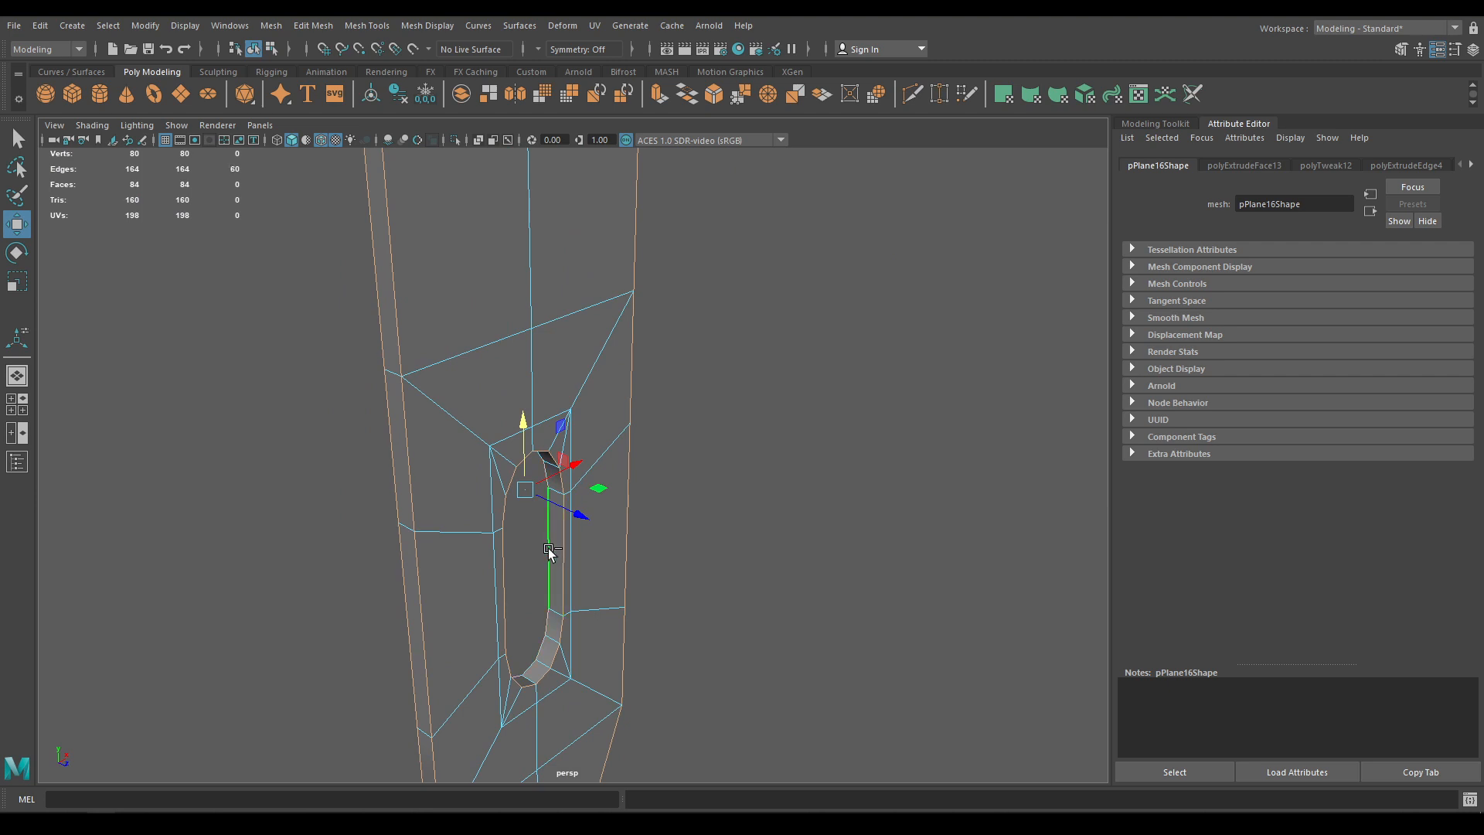
Bevel the selected outer edges with 0.4 fraction and 2 segments
{"action": "right_click_drag", "start_coordinate": [559, 490], "coordinate": [627, 488], "text": "shift"}
{"action": "mouse_move", "coordinate": [678, 459]}
{"action": "left_mouse_down", "text": "alt"}
{"action": "mouse_move", "coordinate": [640, 444]}
{"action": "mouse_move", "coordinate": [624, 413]}
{"action": "mouse_move", "coordinate": [681, 429]}
{"action": "left_mouse_up", "text": "alt"}
{"action": "left_click_drag", "start_coordinate": [944, 252], "coordinate": [919, 234]}
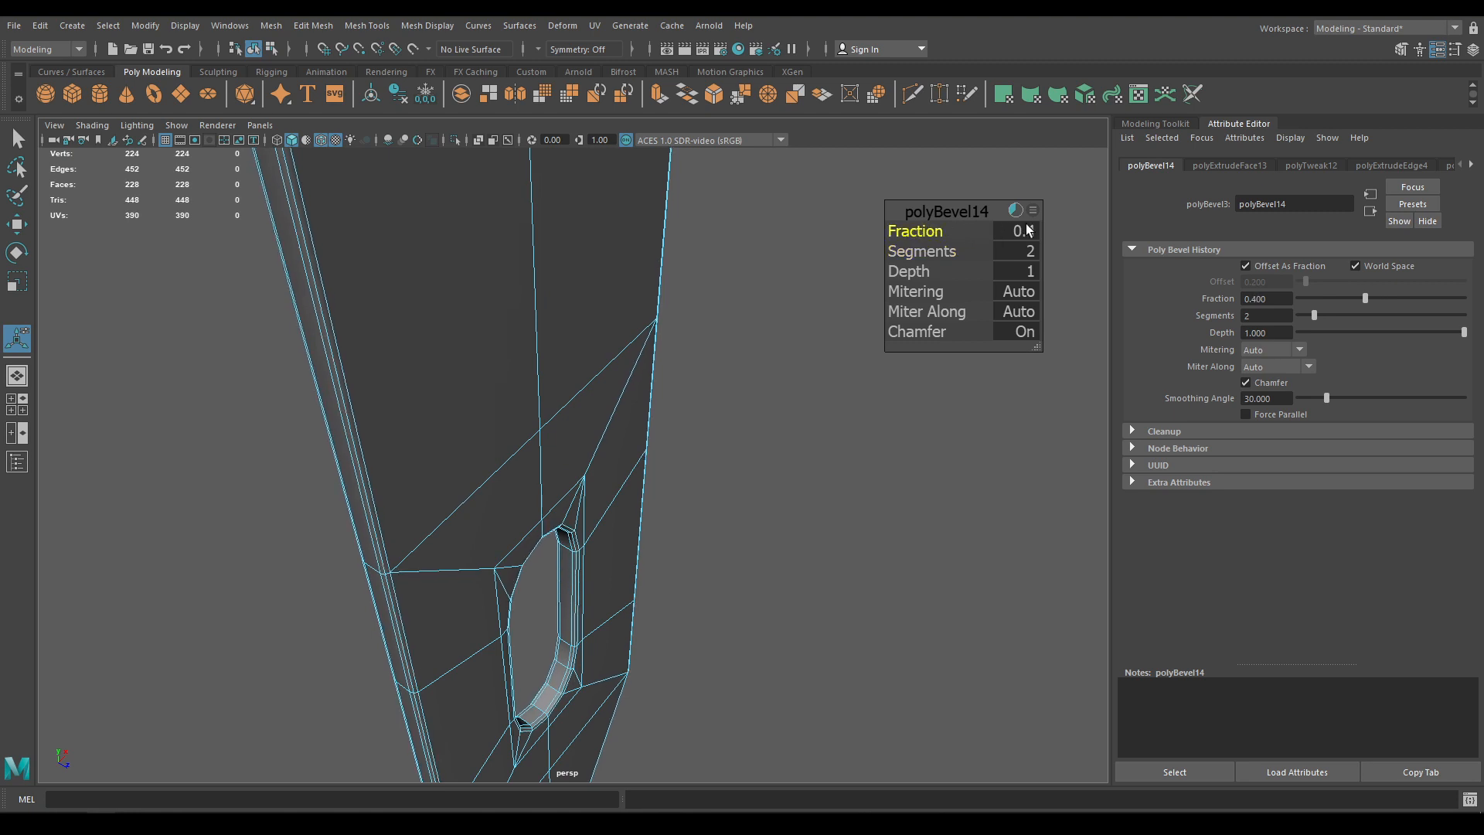
{"action": "left_click_drag", "start_coordinate": [701, 532], "coordinate": [679, 520], "text": "alt"}
Show the full scene again and assign the chest's existing material to the strap
{"action": "key", "text": "w"}
{"action": "right_click_drag", "start_coordinate": [564, 423], "coordinate": [654, 337]}
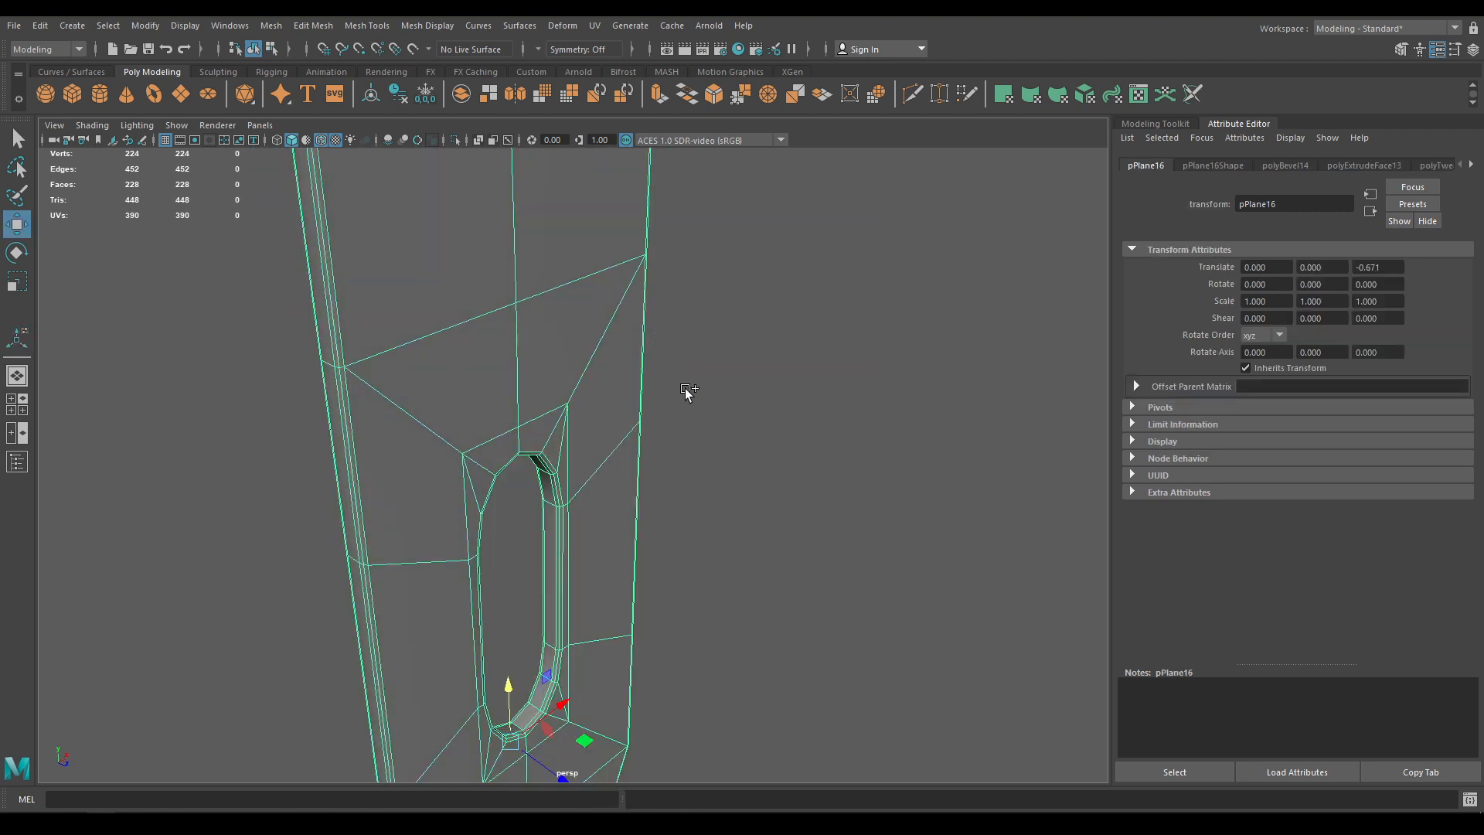
{"action": "key", "text": "ctrl+1"}
{"action": "right_click_drag", "start_coordinate": [529, 344], "coordinate": [625, 772]}
{"action": "right_click_drag", "start_coordinate": [734, 590], "coordinate": [609, 263], "text": "alt"}
{"action": "left_click_drag", "start_coordinate": [684, 495], "coordinate": [882, 620], "text": "alt"}
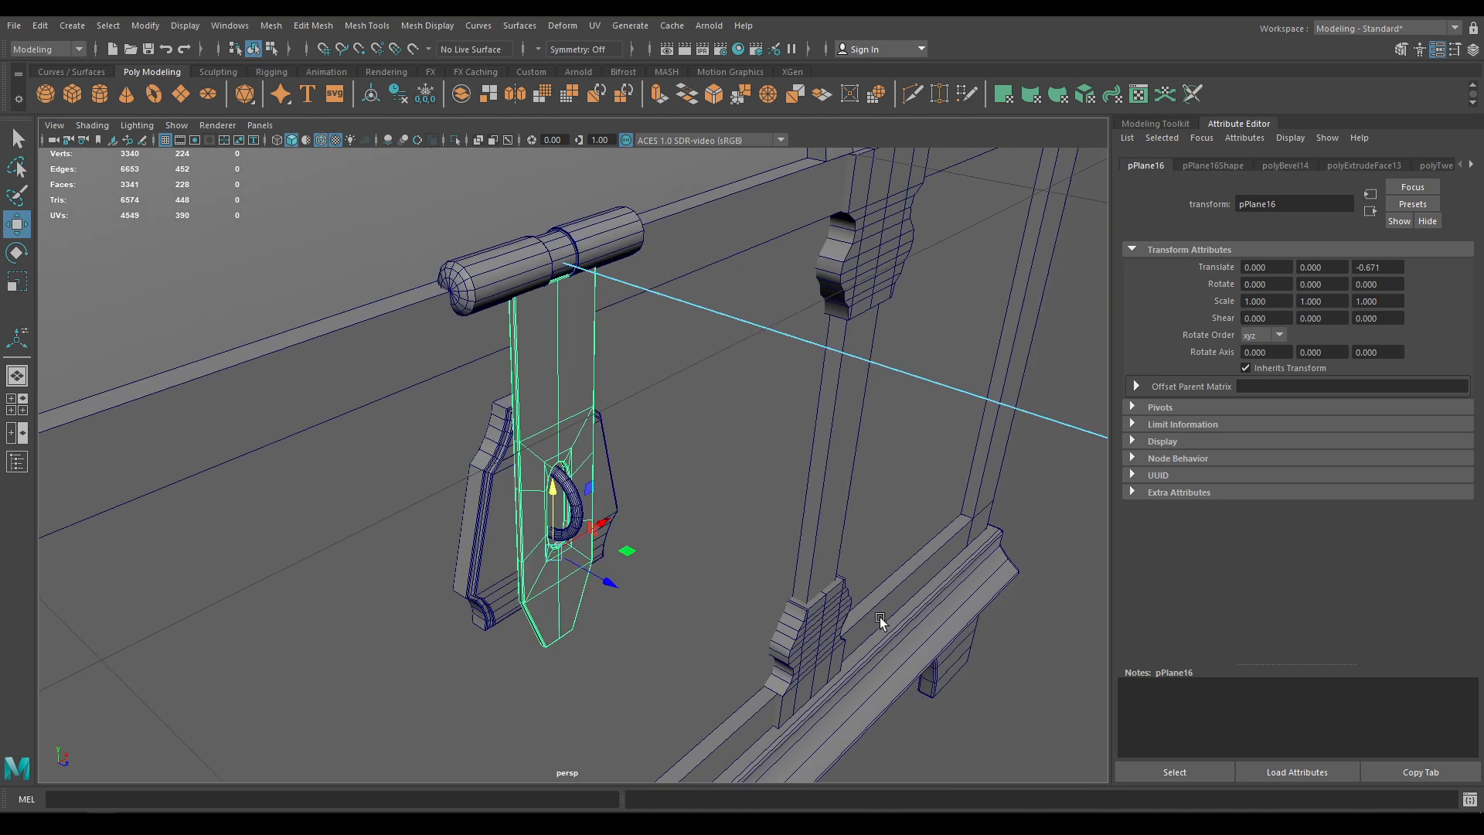
{"action": "left_click", "coordinate": [926, 718]}
{"action": "left_click_drag", "start_coordinate": [920, 717], "coordinate": [801, 683], "text": "alt"}
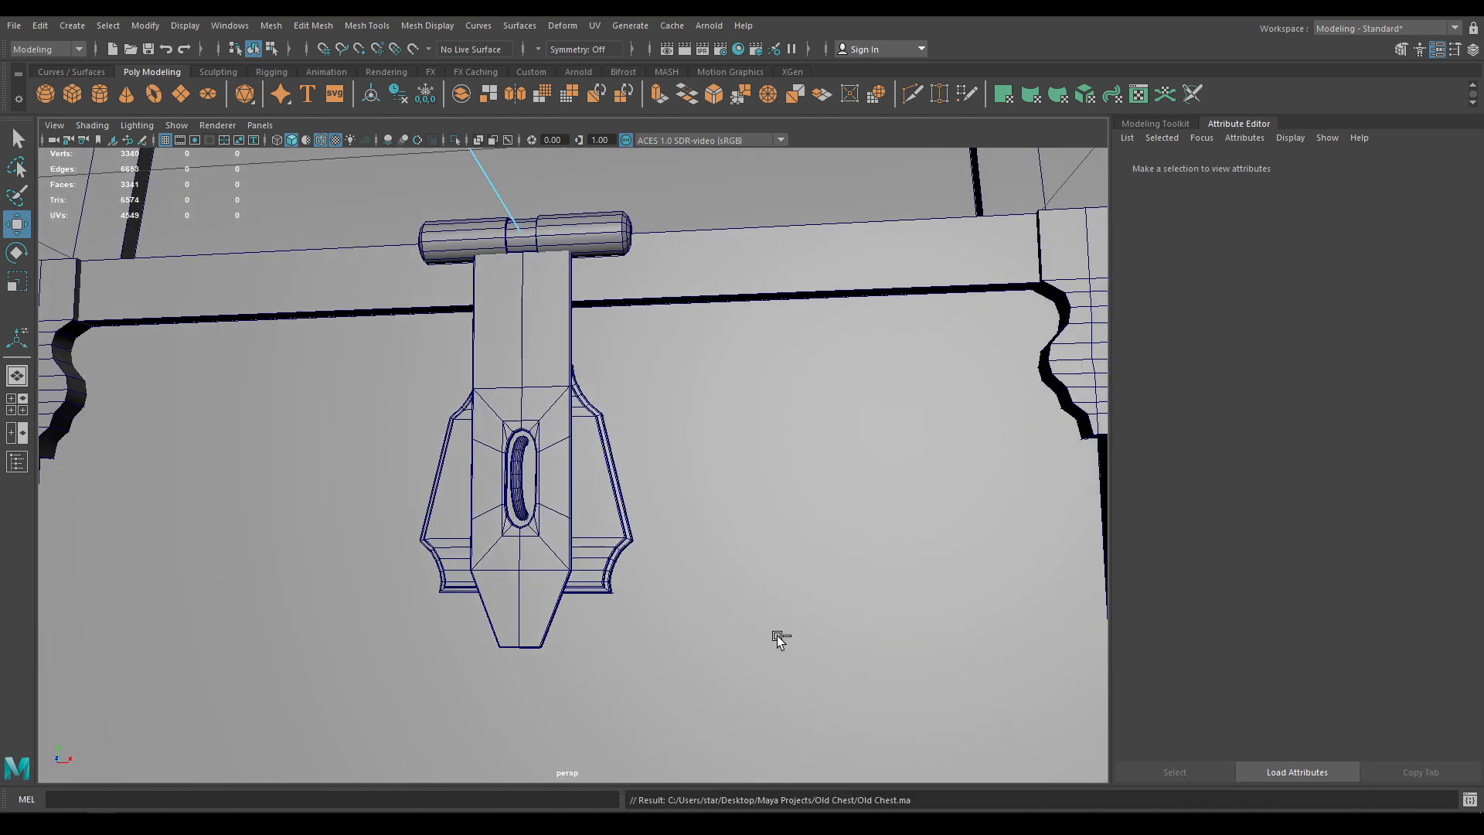
Scale the lock ring pTorus1 up slightly and nudge it to Z 3.091
{"action": "scroll", "coordinate": [565, 458], "scroll_direction": "up", "scroll_amount": 5}
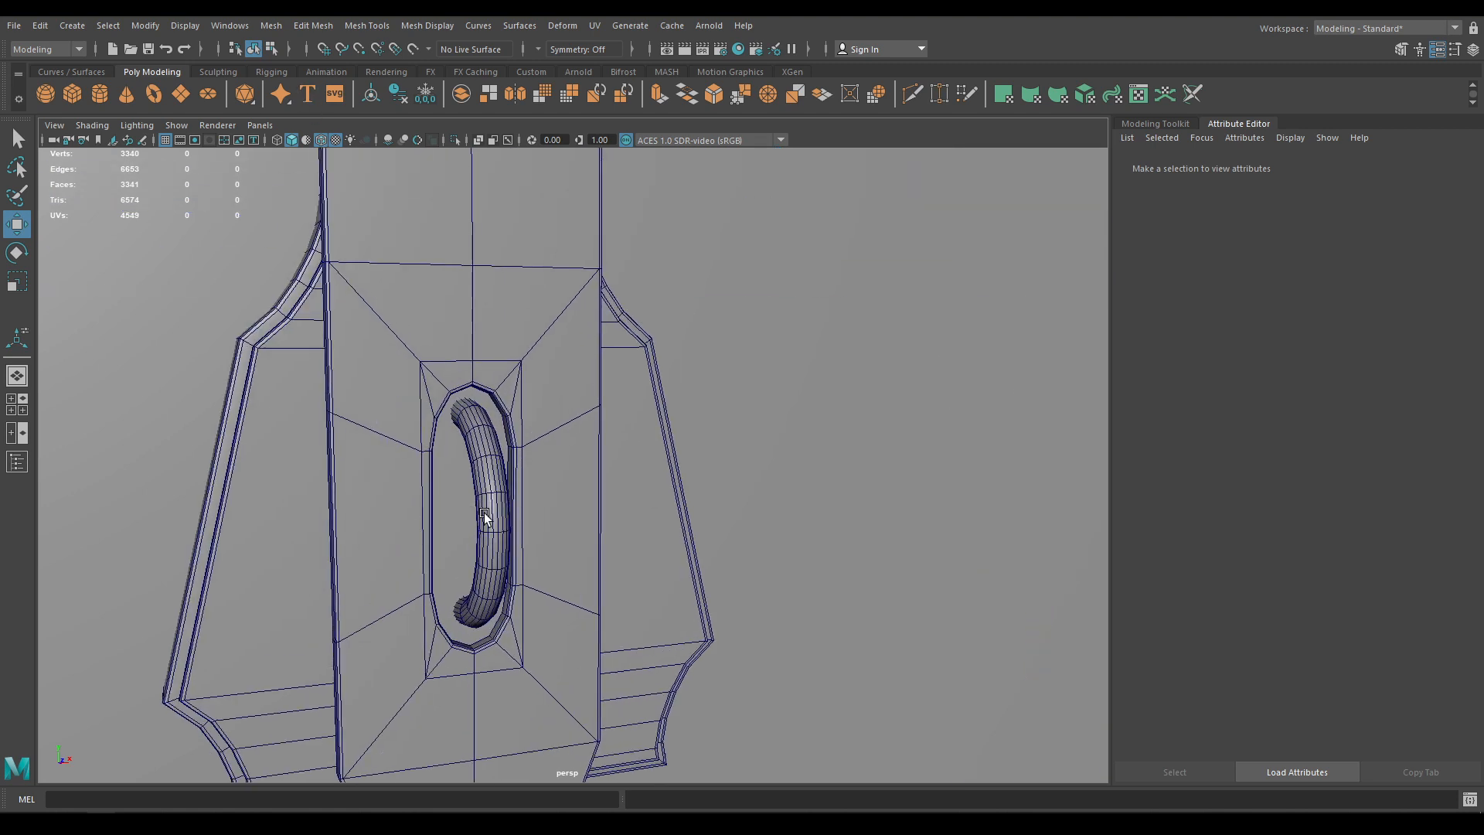
{"action": "left_click", "coordinate": [488, 522]}
{"action": "left_click_drag", "start_coordinate": [546, 578], "coordinate": [407, 594], "text": "alt"}
{"action": "key", "text": "r"}
{"action": "key", "text": "w"}
{"action": "left_click_drag", "start_coordinate": [338, 530], "coordinate": [350, 526]}
{"action": "left_click_drag", "start_coordinate": [346, 580], "coordinate": [549, 383], "text": "alt"}
Save Old Chest.ma and view the finished chest with Wireframe on Shaded turned off
{"action": "left_click", "coordinate": [893, 422]}
{"action": "key", "text": "ctrl+s"}
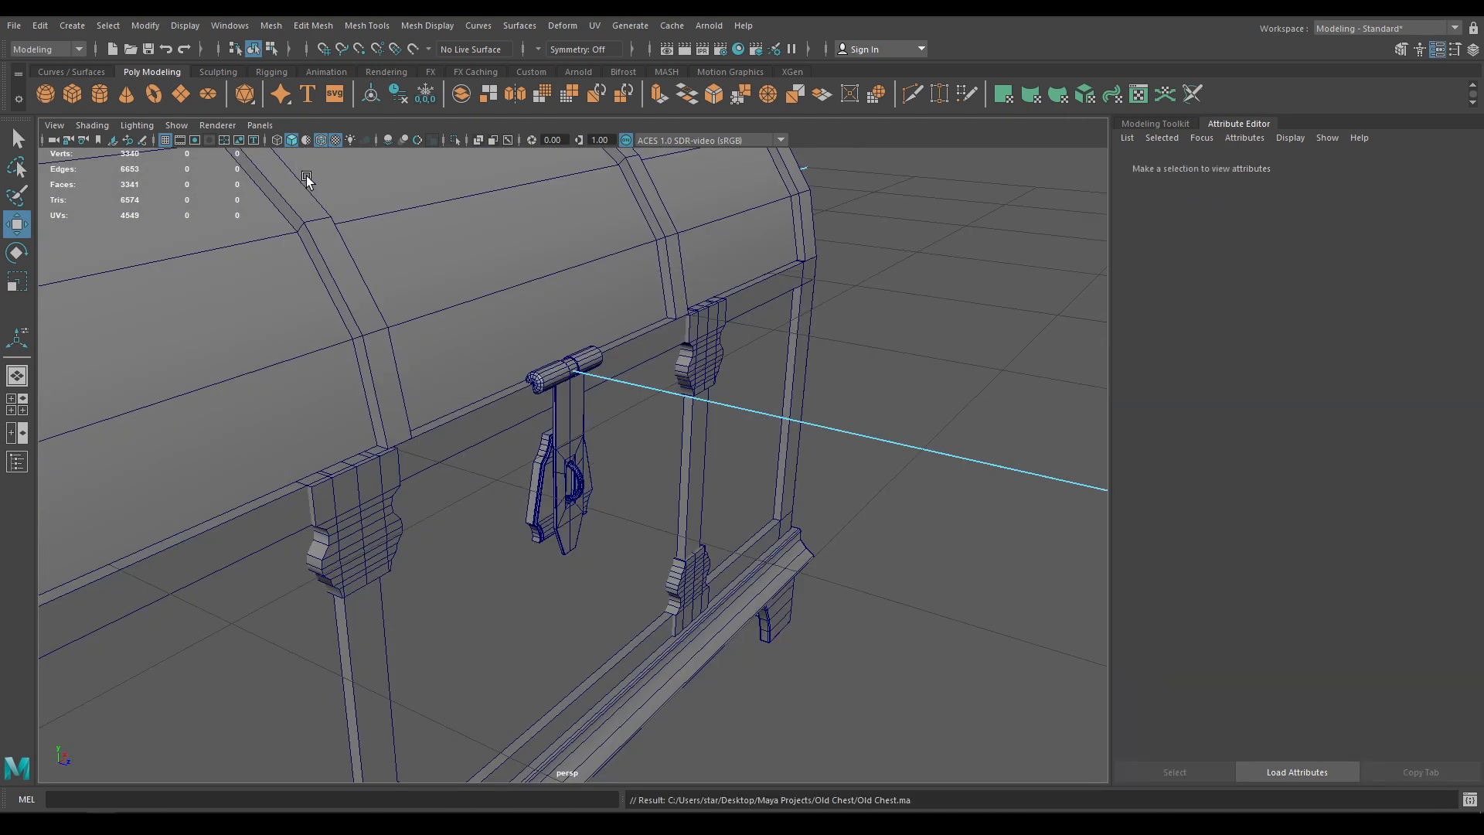
{"action": "left_click", "coordinate": [322, 146]}
{"action": "scroll", "coordinate": [417, 167], "scroll_direction": "down", "scroll_amount": 6}
{"action": "mouse_move", "coordinate": [526, 499]}
{"action": "left_mouse_down", "text": "alt"}
{"action": "mouse_move", "coordinate": [415, 454]}
{"action": "mouse_move", "coordinate": [448, 424]}
{"action": "mouse_move", "coordinate": [534, 518]}
{"action": "left_mouse_up", "text": "alt"}
{"action": "scroll", "coordinate": [613, 598], "scroll_direction": "up", "scroll_amount": 3}
{"action": "left_click_drag", "start_coordinate": [613, 597], "coordinate": [614, 609], "text": "alt"}
{"action": "left_click_drag", "start_coordinate": [443, 586], "coordinate": [773, 637], "text": "alt"}
{"action": "key", "text": "ctrl+s"}
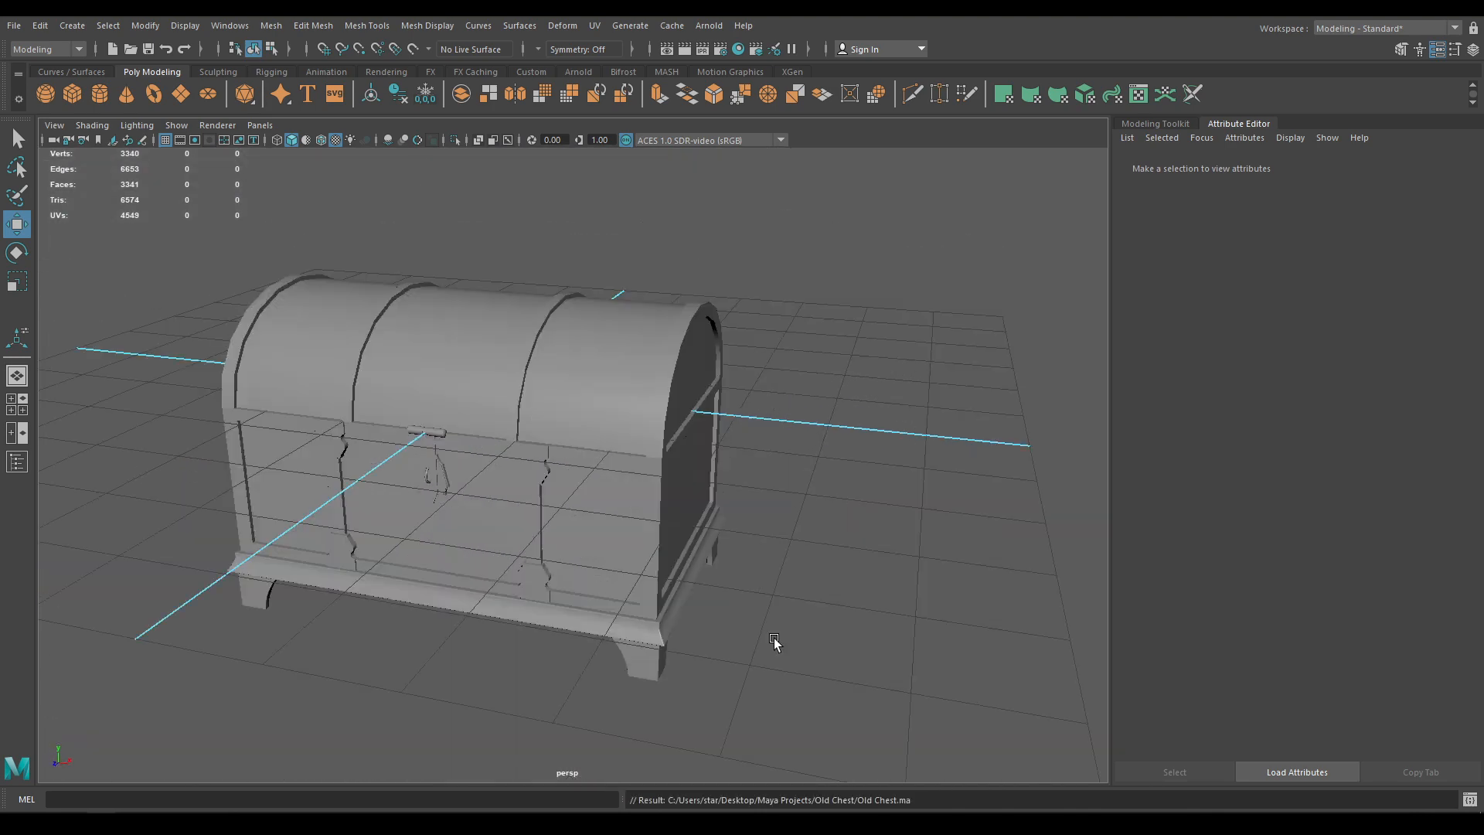